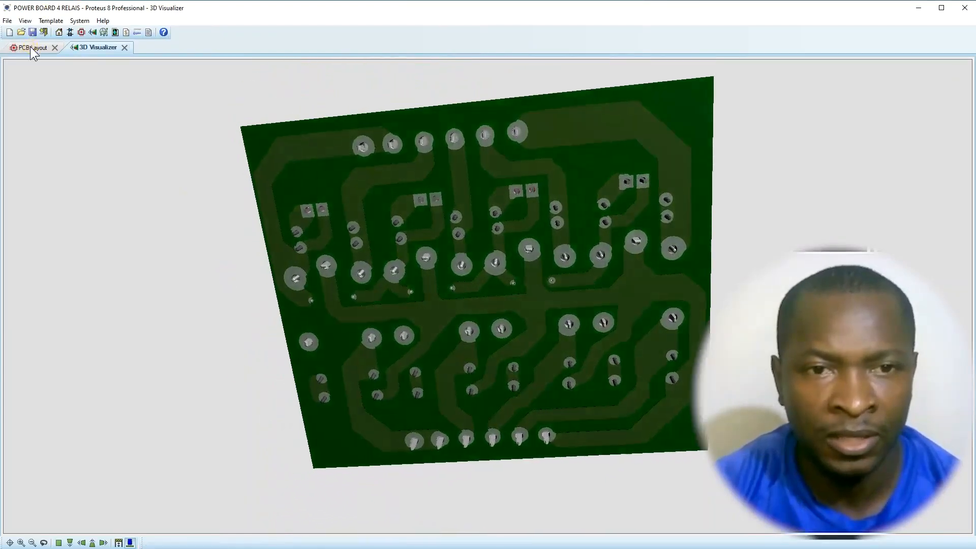
- Examine the four-relay power board in its PCB layout and 3D view, and minimise the project and Word windows
left_click(31, 46)
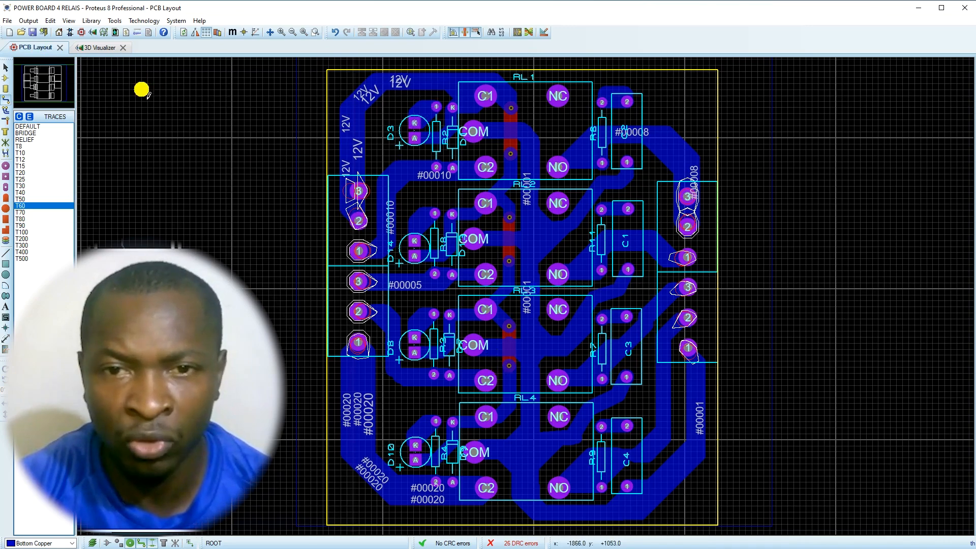
left_click(91, 50)
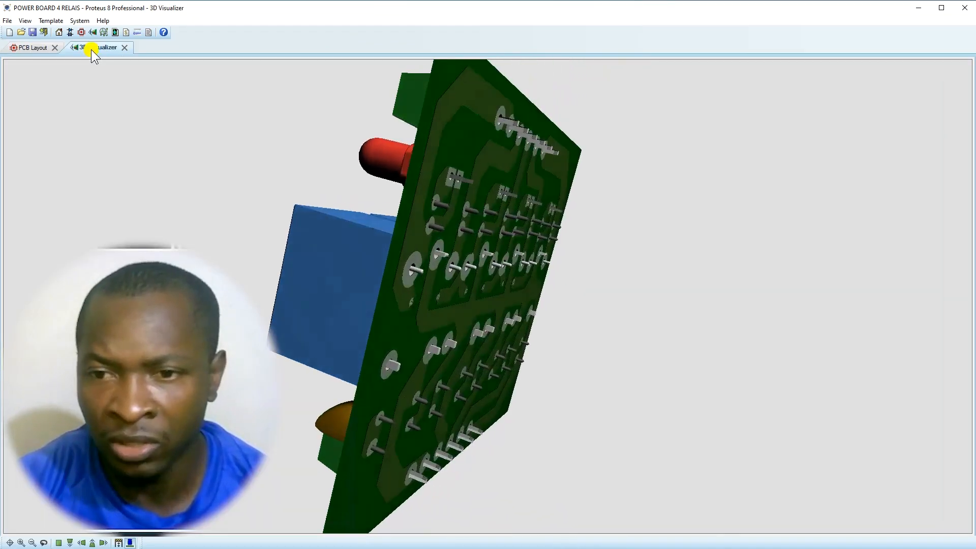
left_click(242, 158)
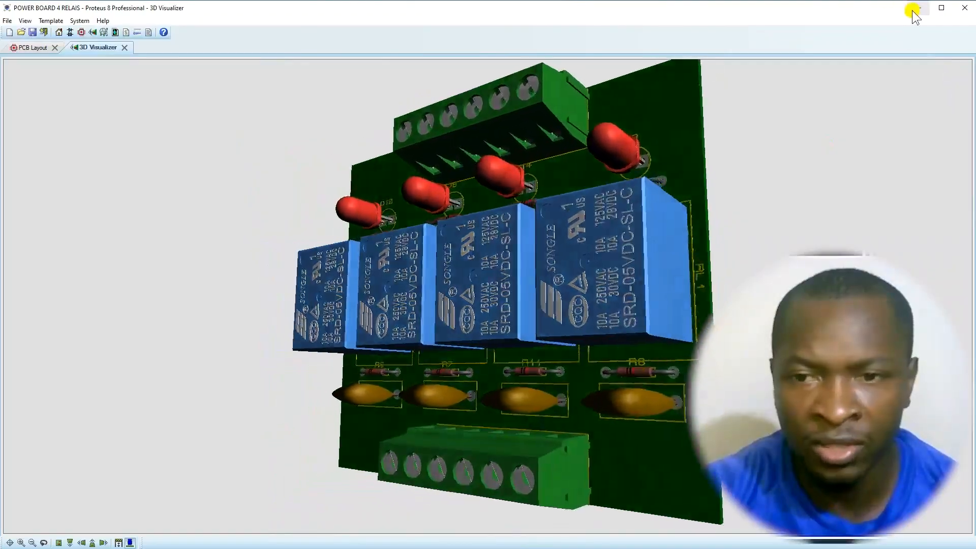
left_click(917, 8)
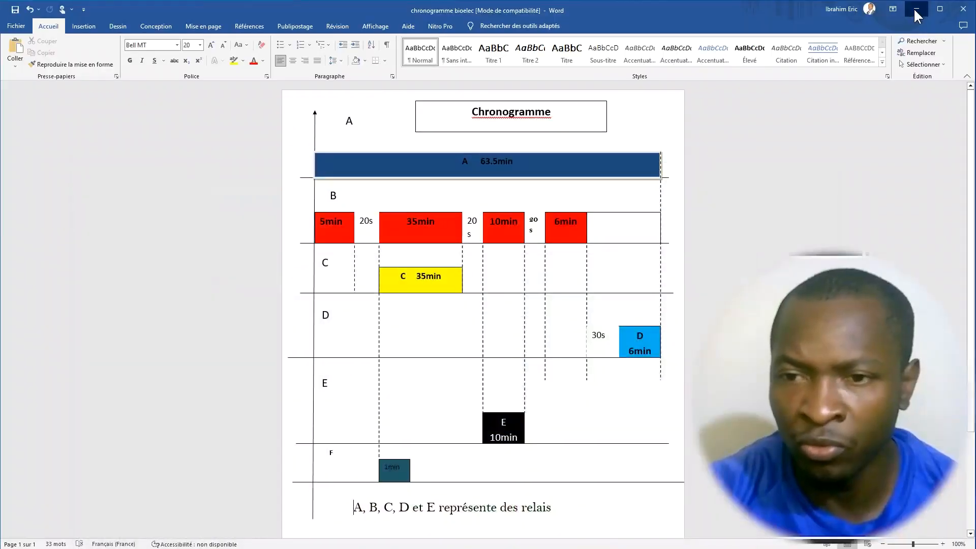
left_click(915, 10)
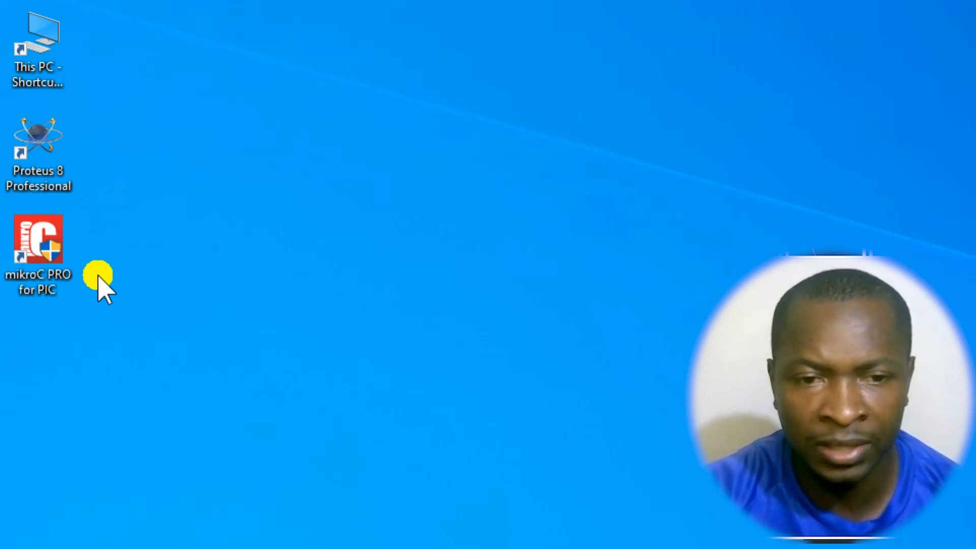
- Inspect the four-relay board in 3D from the edge and the component side
left_click(45, 149)
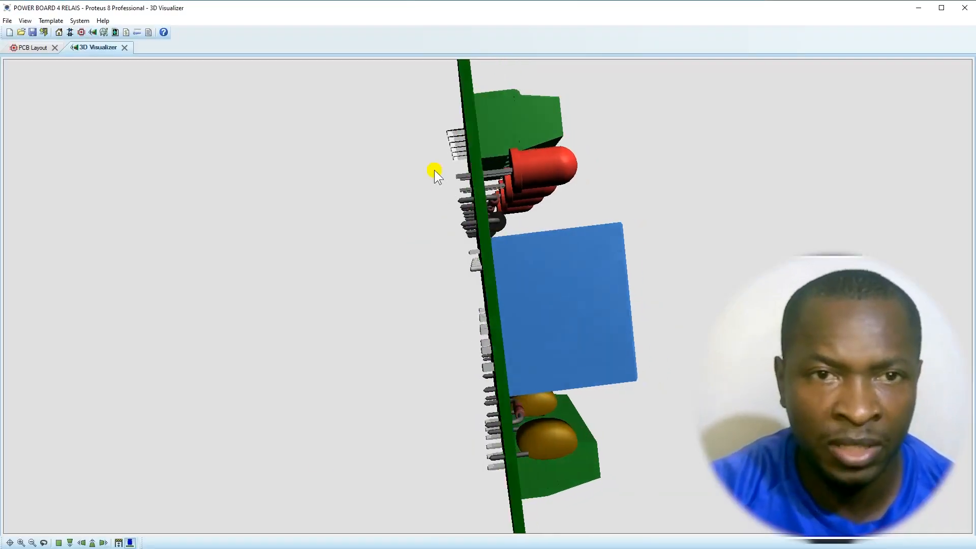
left_click_drag(434, 170, 547, 212)
left_click_drag(488, 296, 417, 208)
right_click(488, 296)
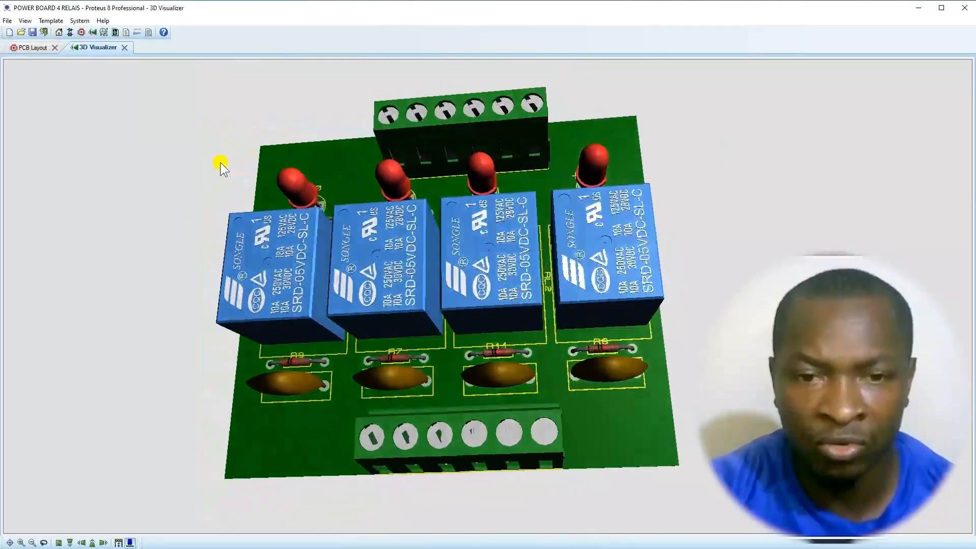
left_click(29, 47)
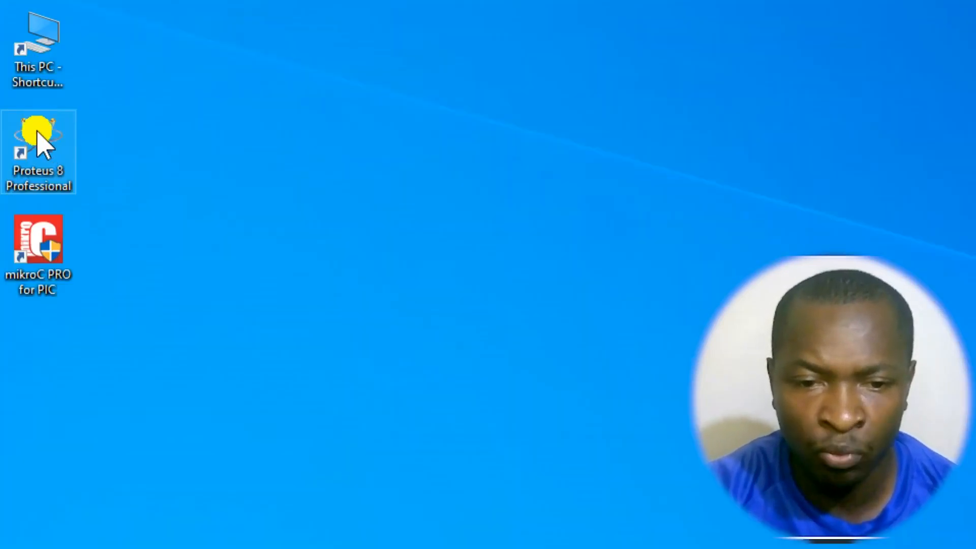
- Launch Proteus 8 Professional and start a new project named Carte Micro programmee in the desktop folder Projet Proteus 8.15
double_click(38, 143)
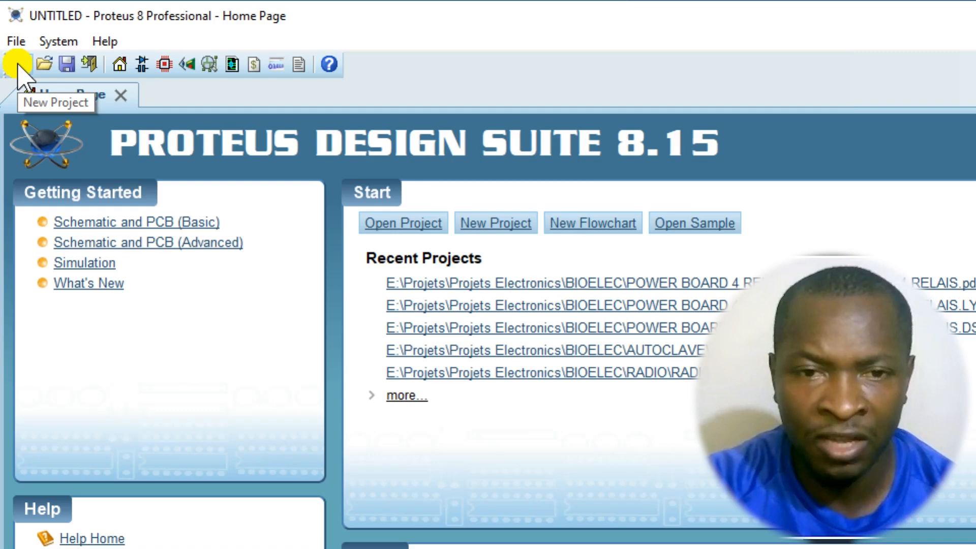
left_click(9, 33)
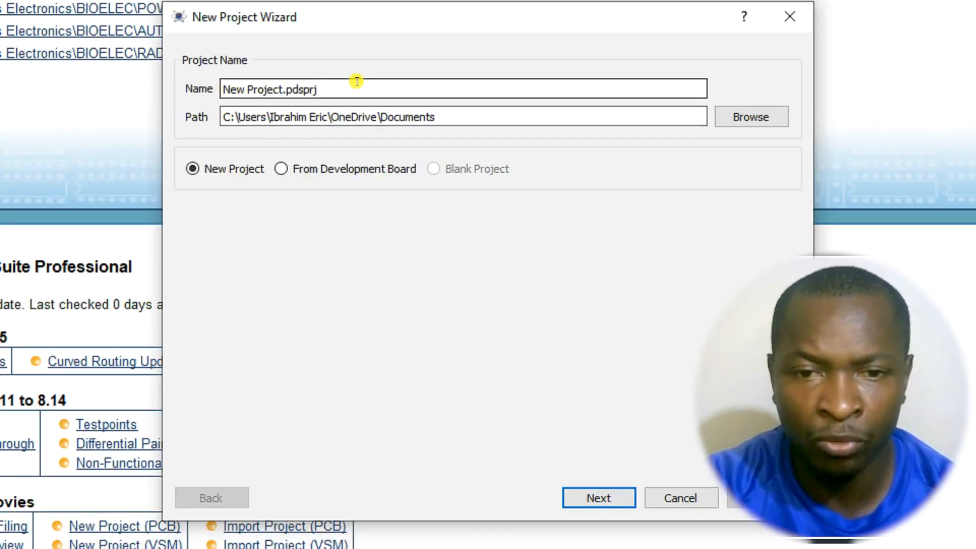
left_click_drag(279, 88, 200, 88)
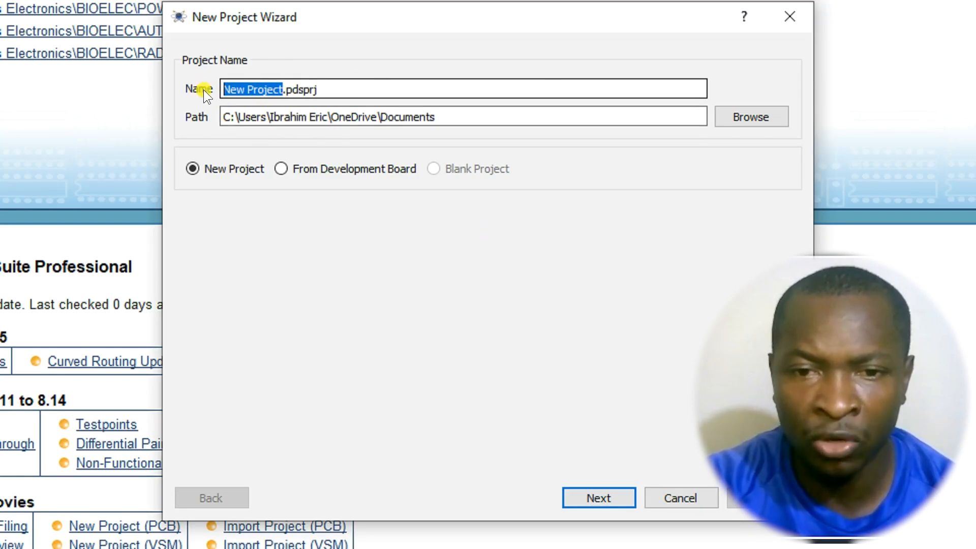
type("Carte Micro programmee")
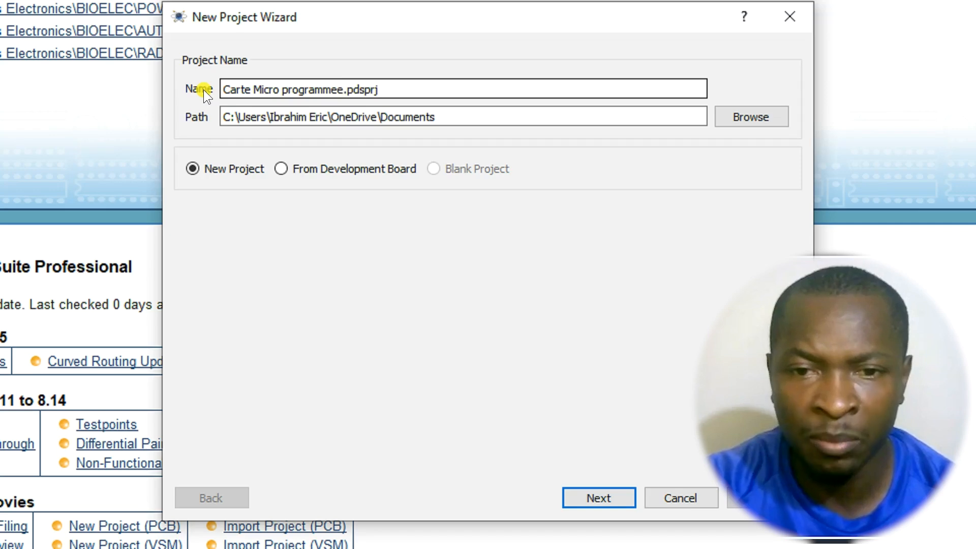
left_click(756, 117)
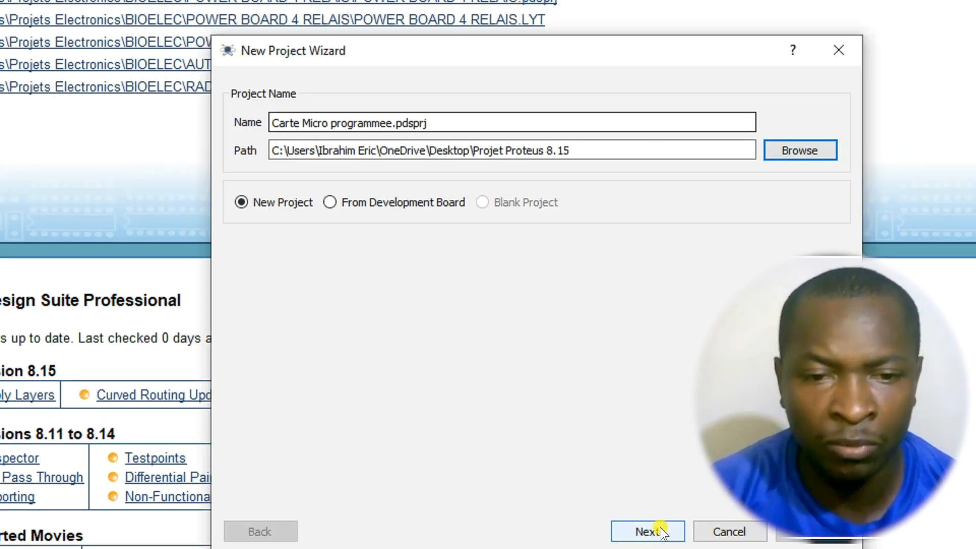
left_click(611, 493)
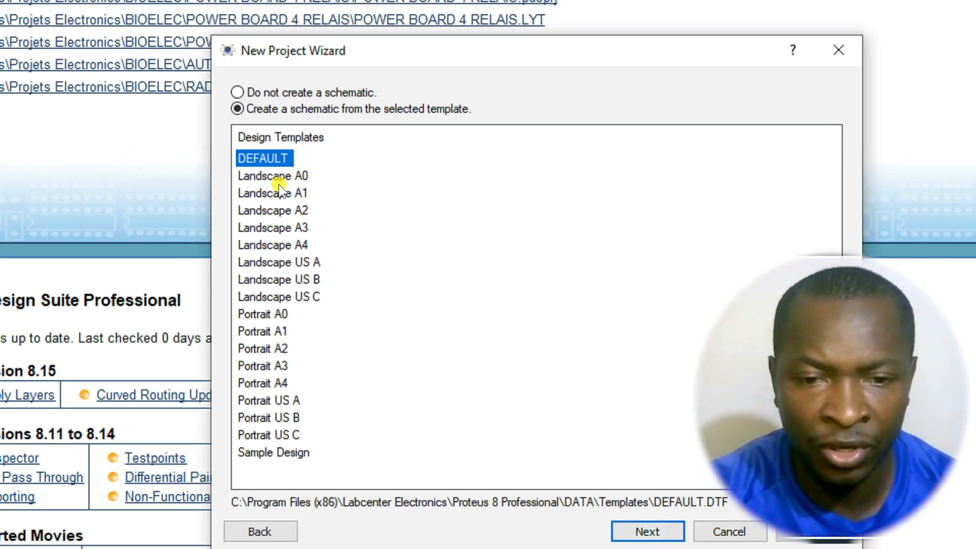
- Choose to create the project's schematic from the Landscape A4 template
left_click(283, 244)
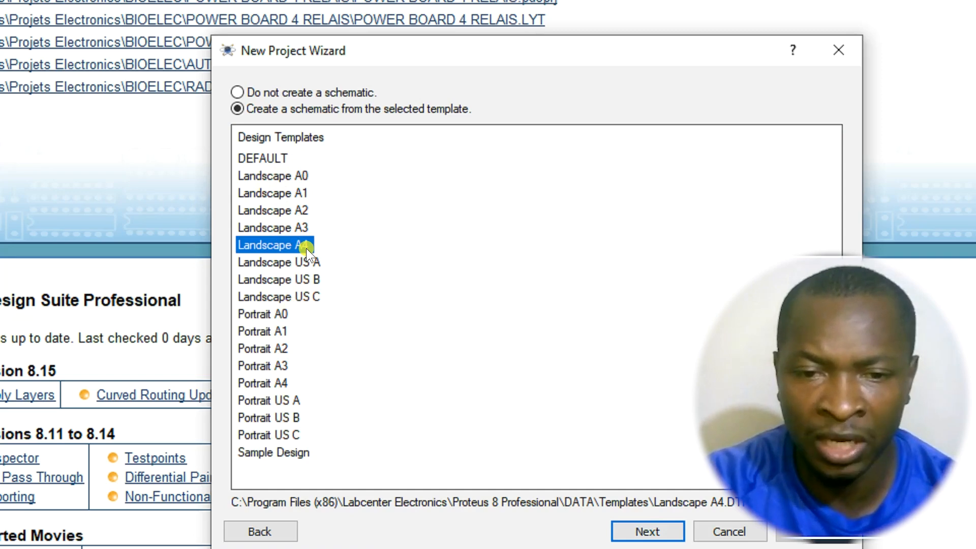
left_click_drag(510, 46, 506, 31)
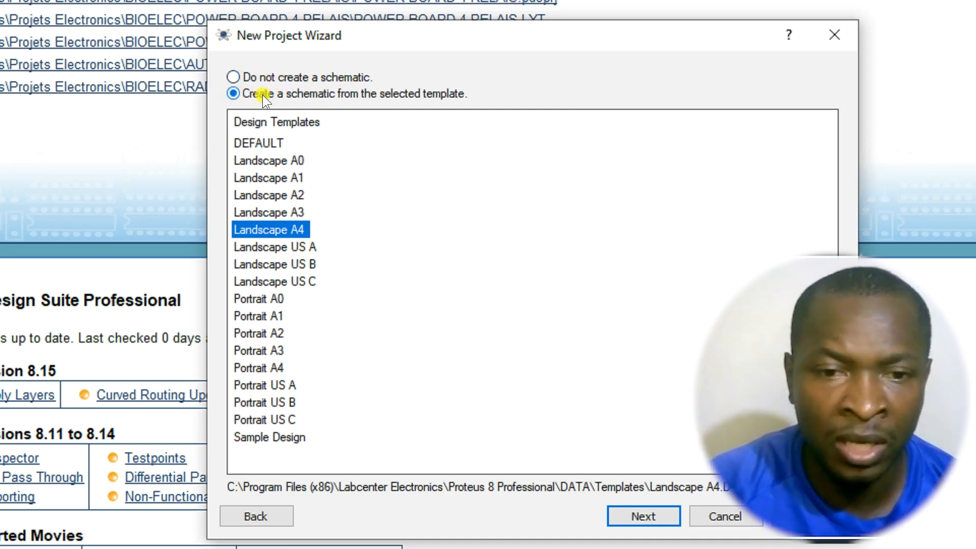
left_click(653, 506)
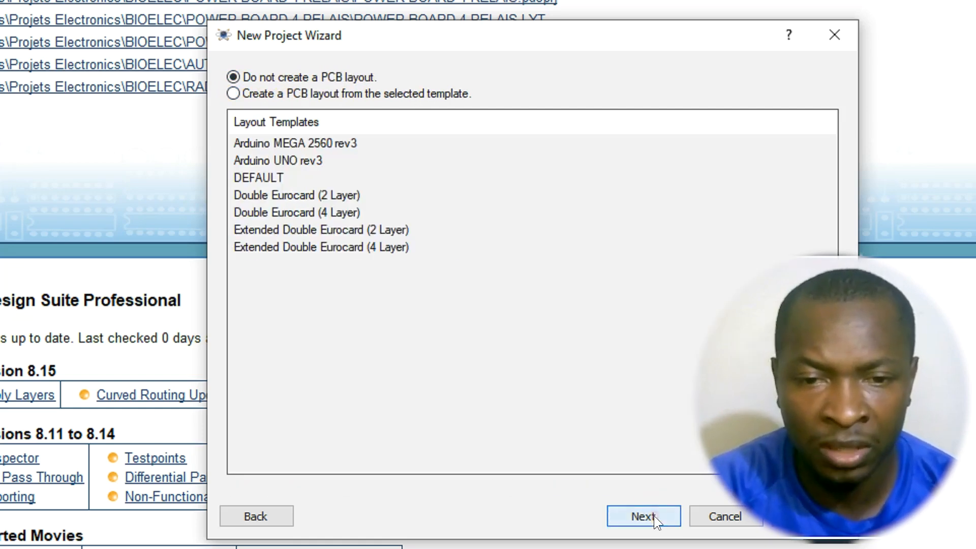
- Choose to create a PCB layout for the project from the DEFAULT layout template
left_click(234, 77)
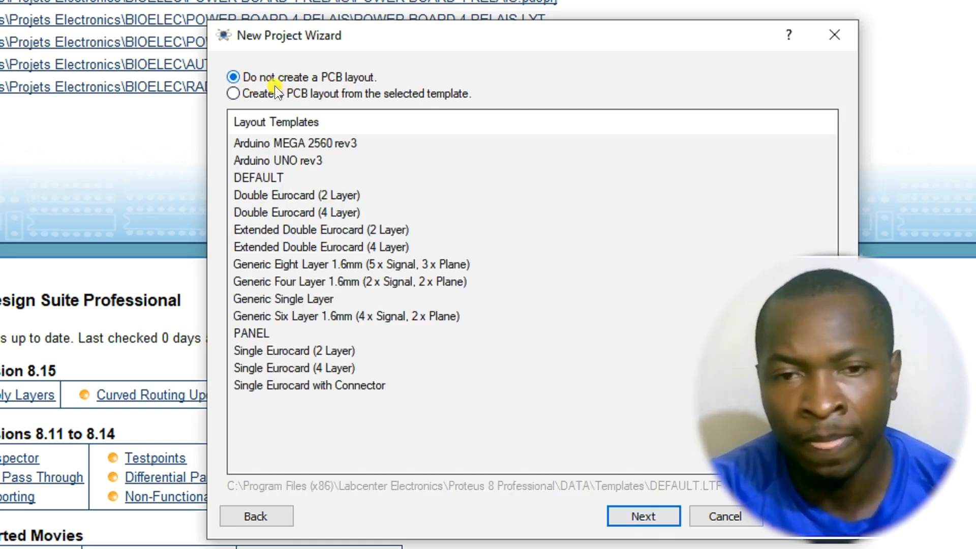
left_click(233, 93)
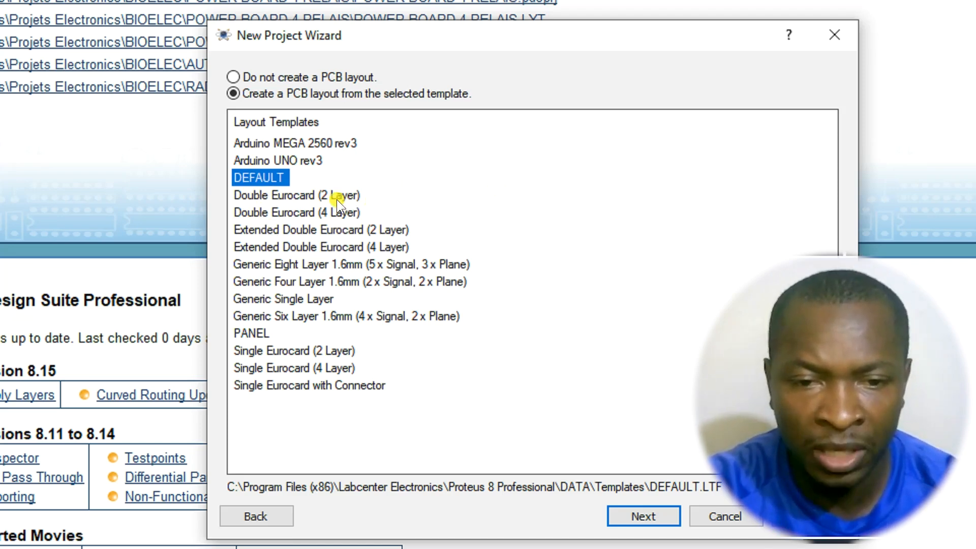
left_click(277, 195)
left_click(280, 211)
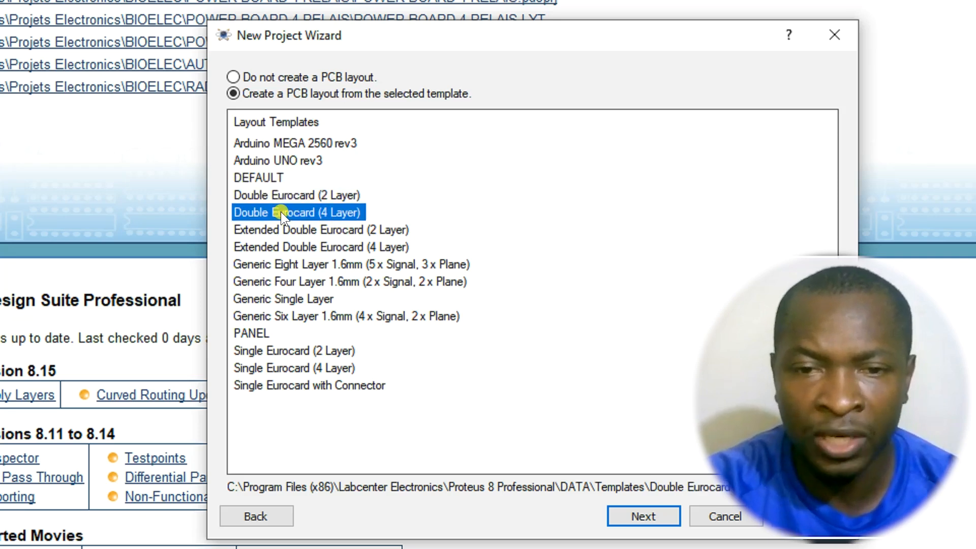
left_click(297, 229)
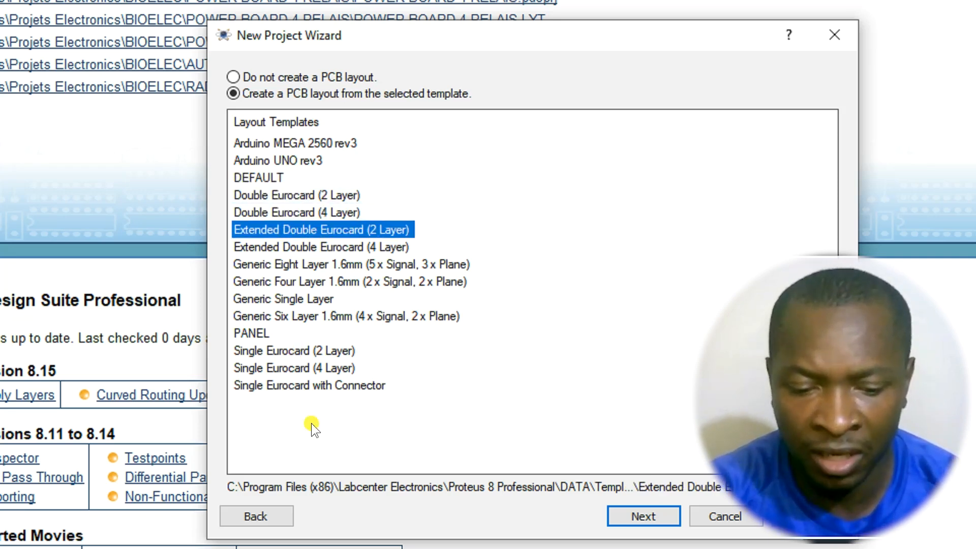
left_click(263, 178)
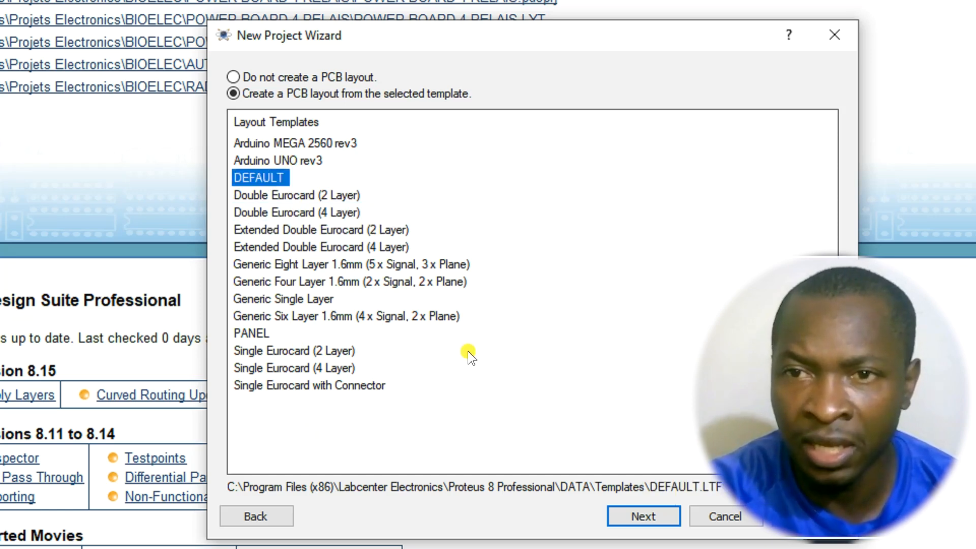
left_click(644, 516)
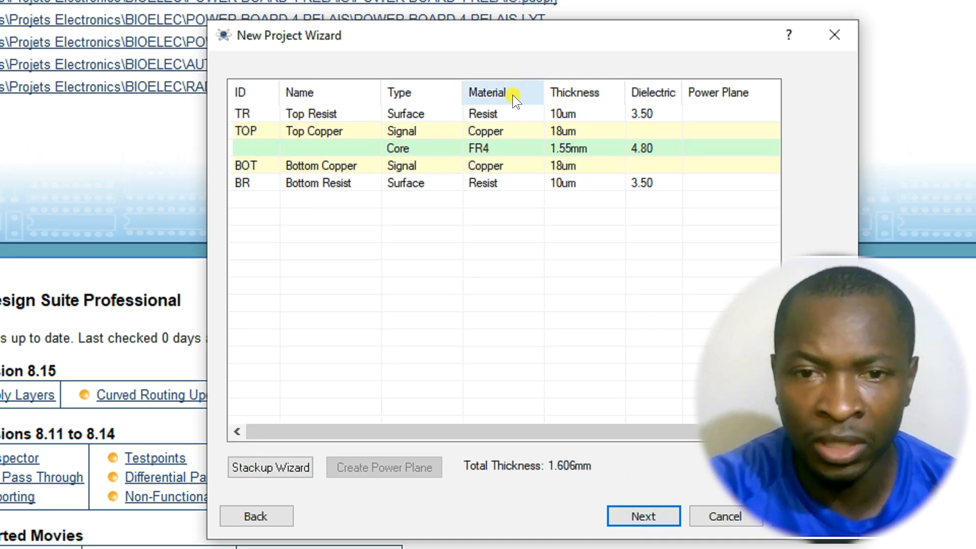
- Accept the default layer stackup and drill settings, and finish creating the project without firmware
left_click(651, 517)
left_click(650, 517)
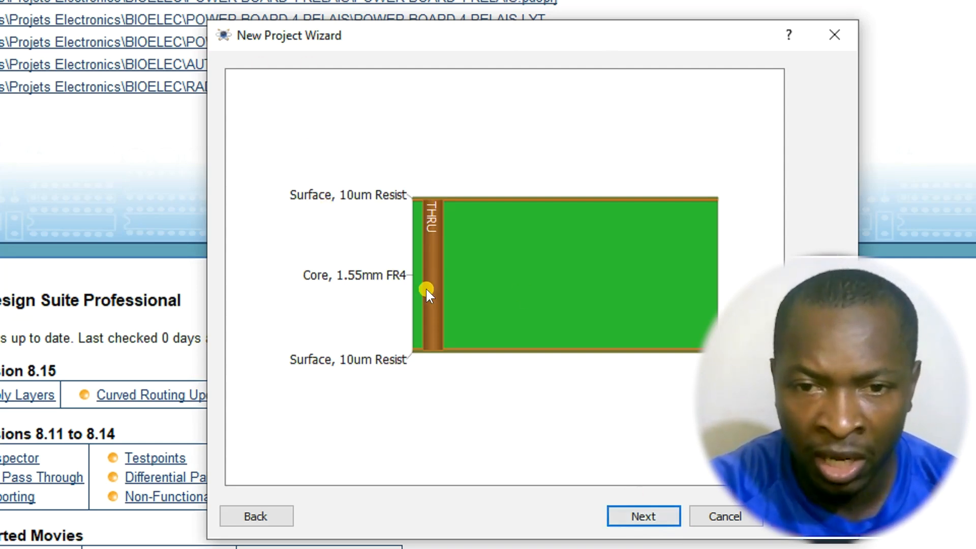
left_click(646, 512)
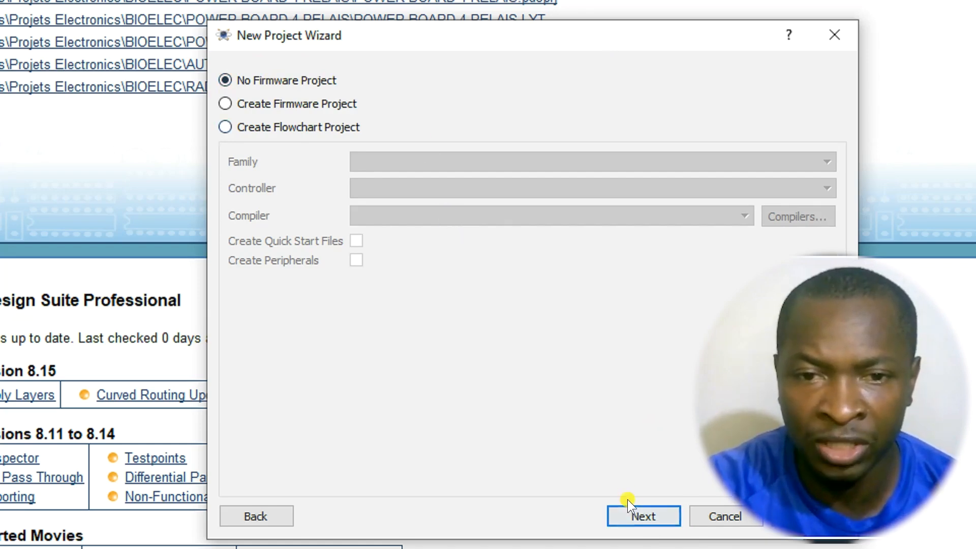
left_click(633, 513)
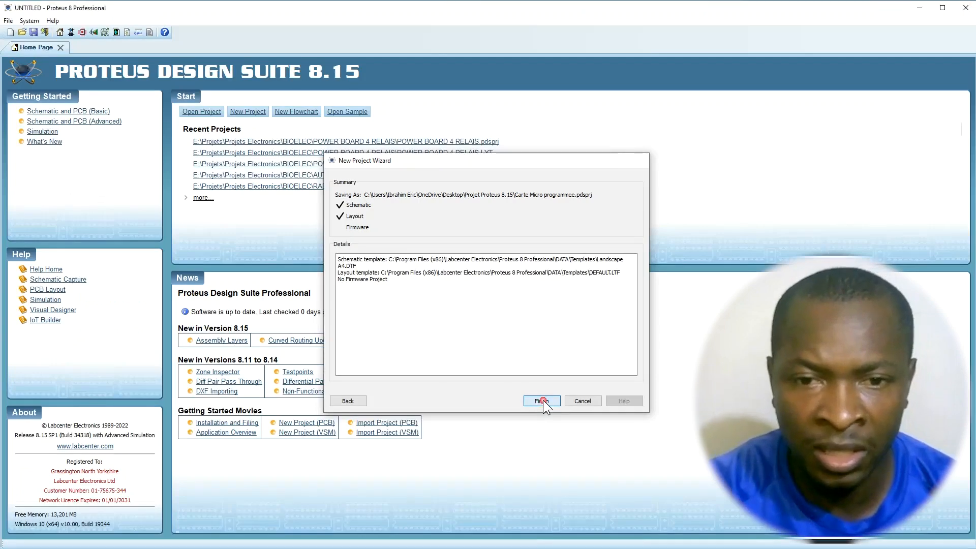
left_click(643, 516)
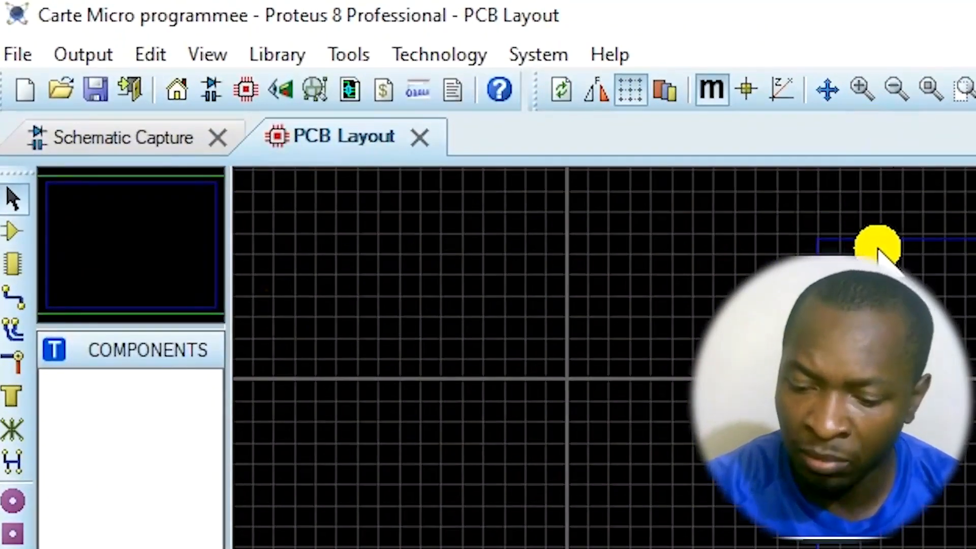
- View the new project's schematic and PCB layout sheets, and open its 3D Visualizer
left_click(127, 141)
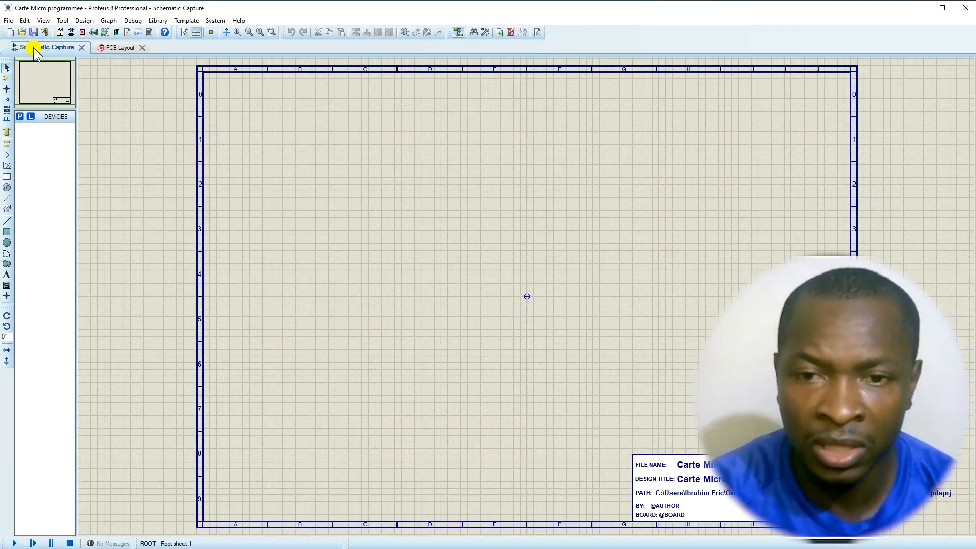
left_click(112, 47)
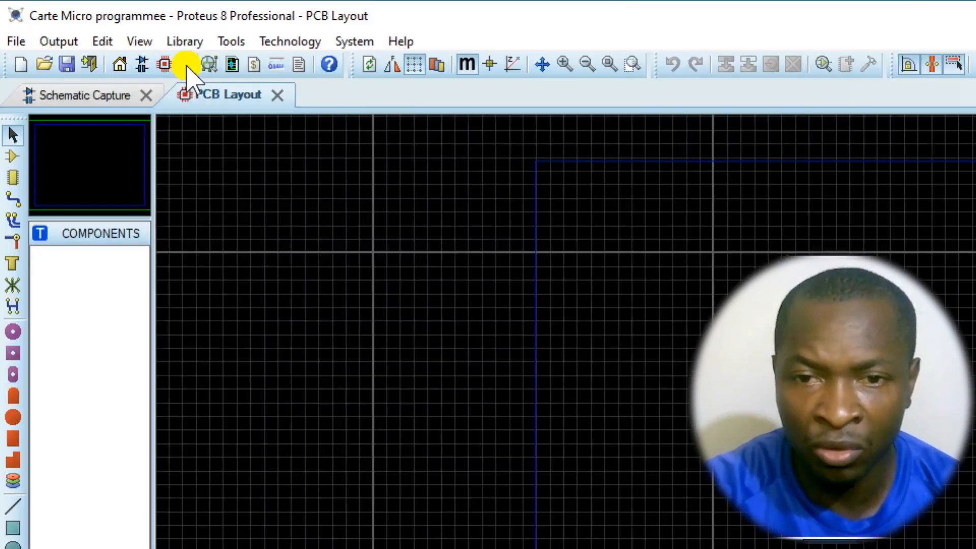
left_click(186, 65)
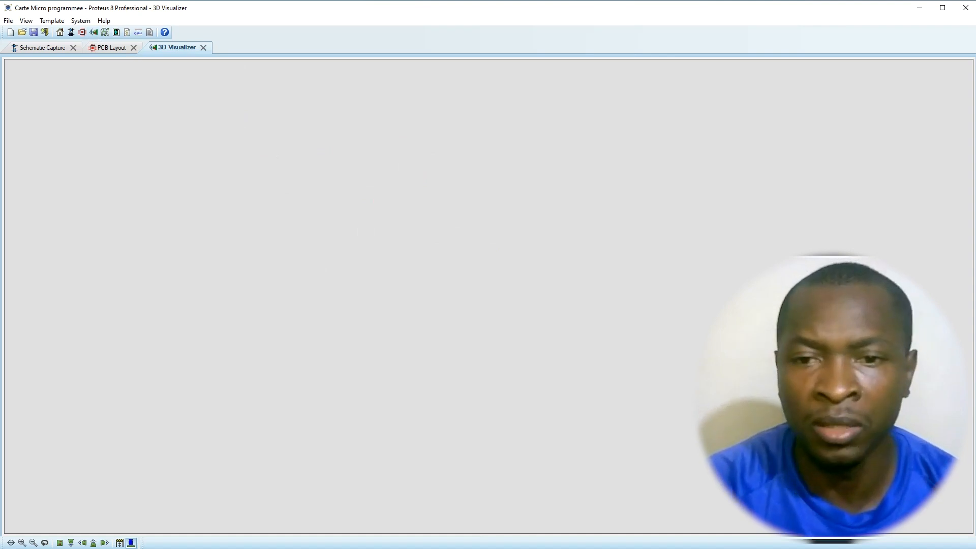
left_click(109, 46)
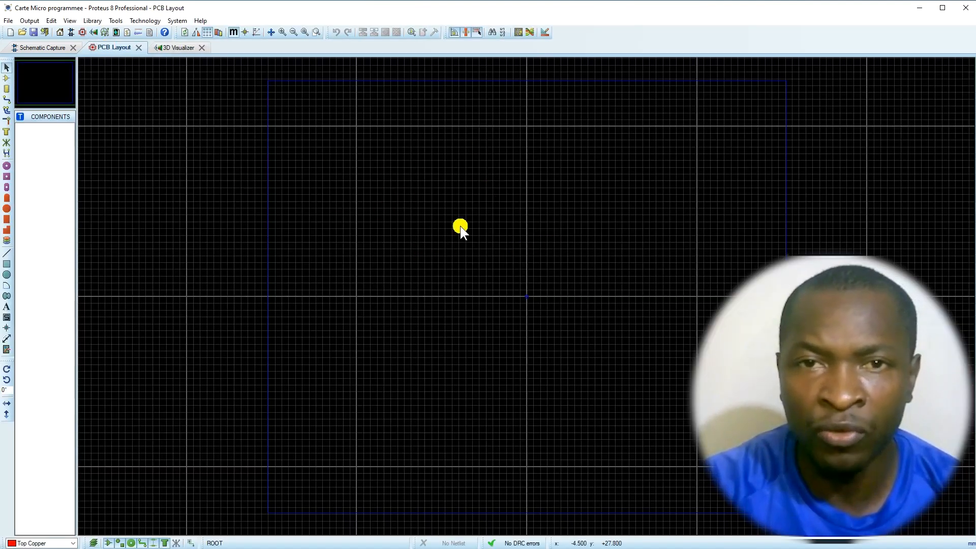
left_click(169, 46)
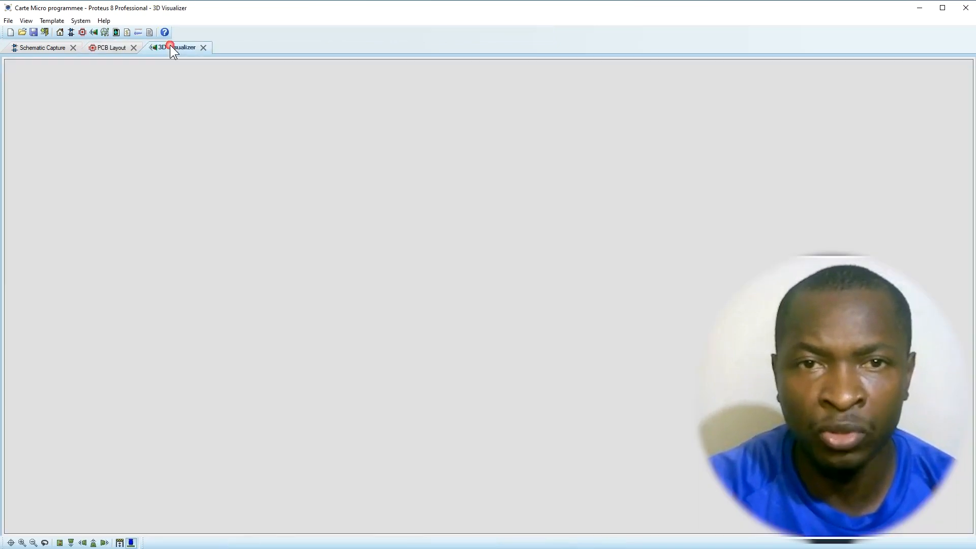
- Open the board properties of the PCB layout and name the board Typon PCB
left_click(104, 45)
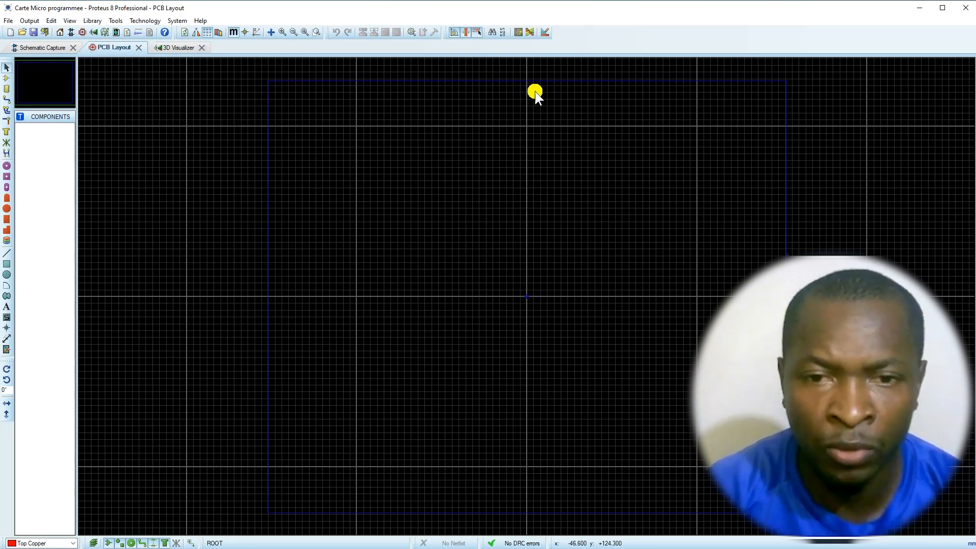
left_click(175, 21)
mouse_move(147, 21)
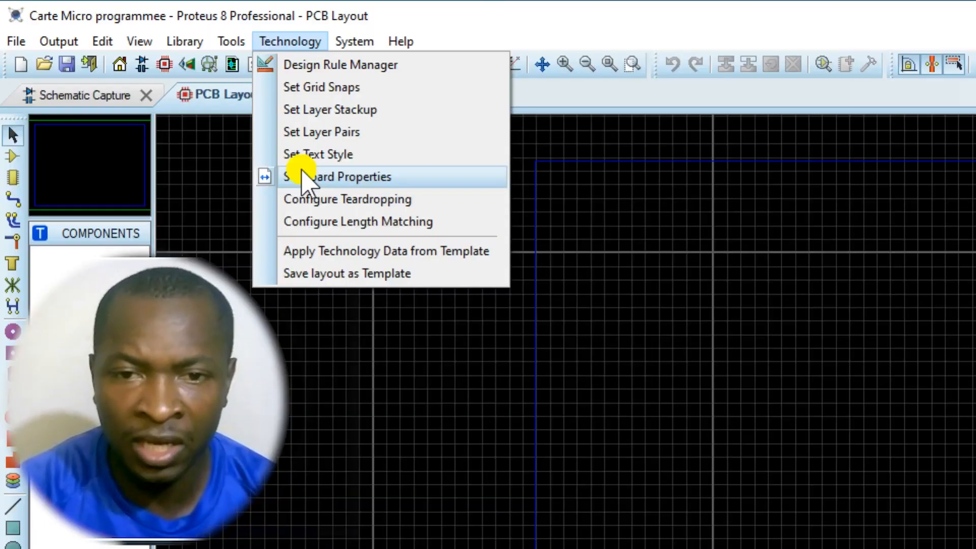
left_click(303, 178)
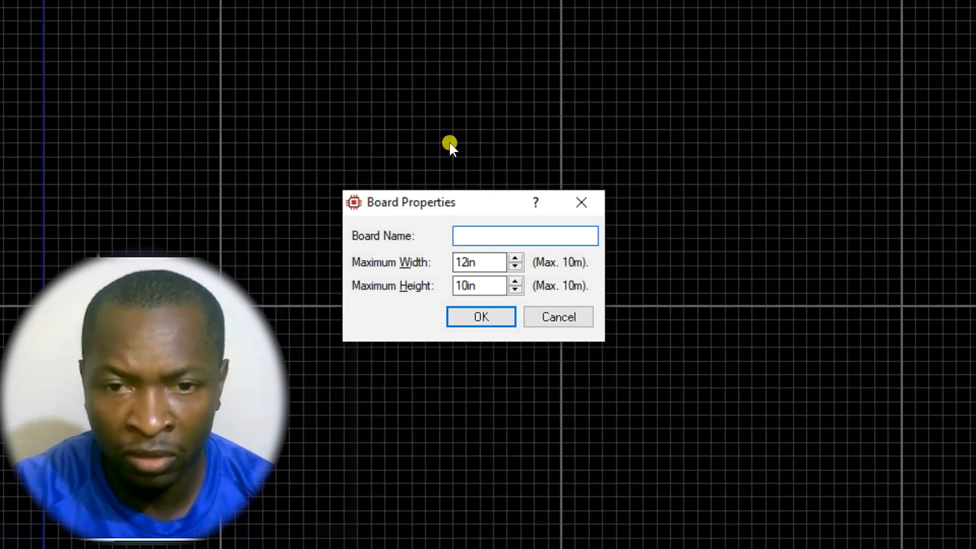
type("Typon PCB")
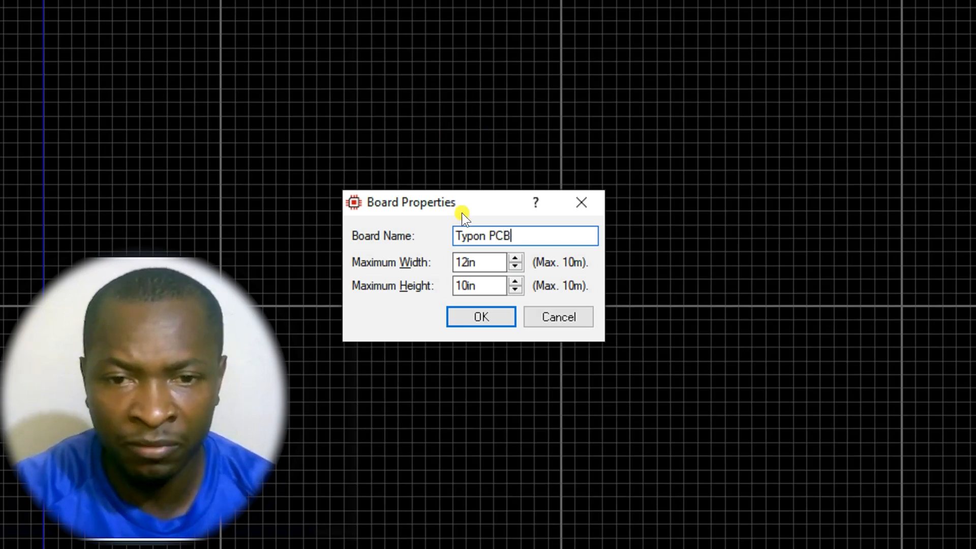
- Set the board's maximum width to 100 mm and maximum height to 60 mm, and apply the properties
double_click(480, 256)
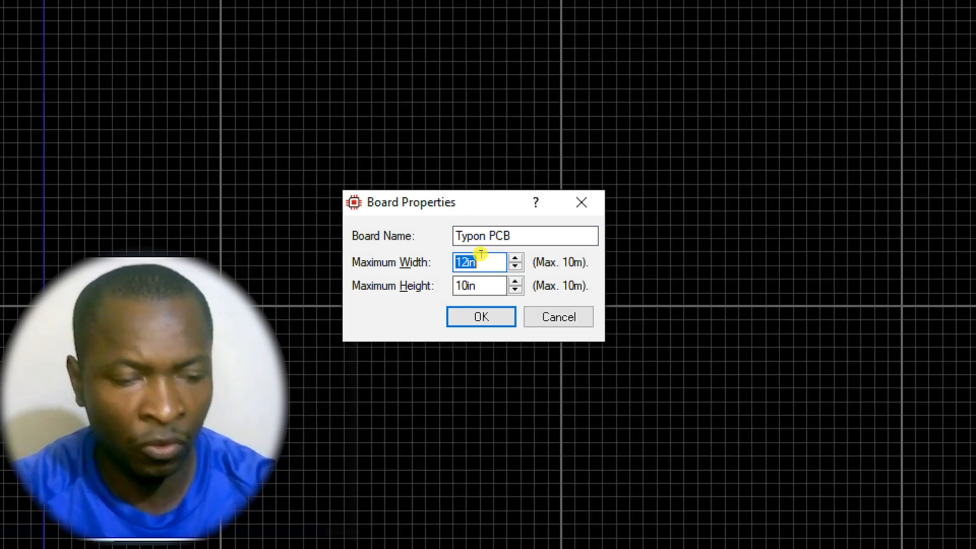
type("100")
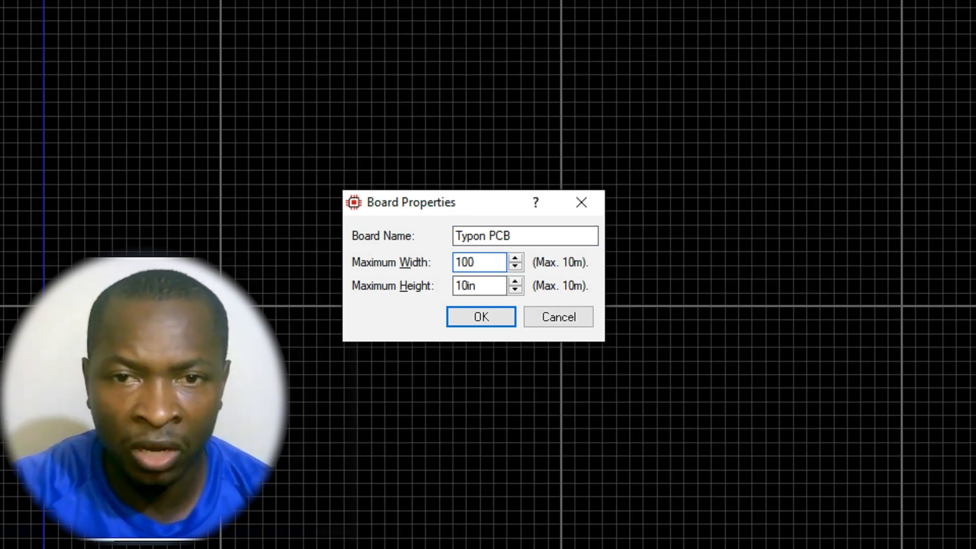
type("mm")
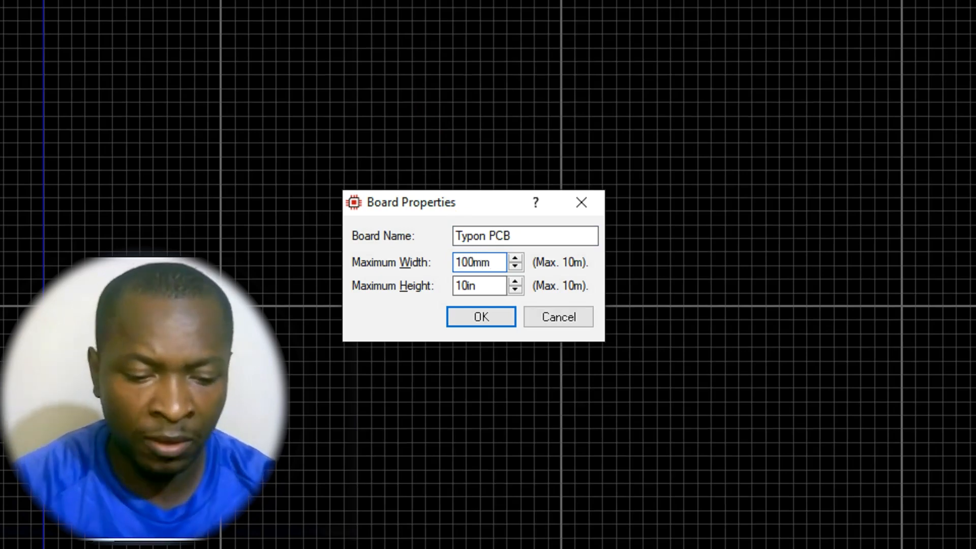
key("Tab")
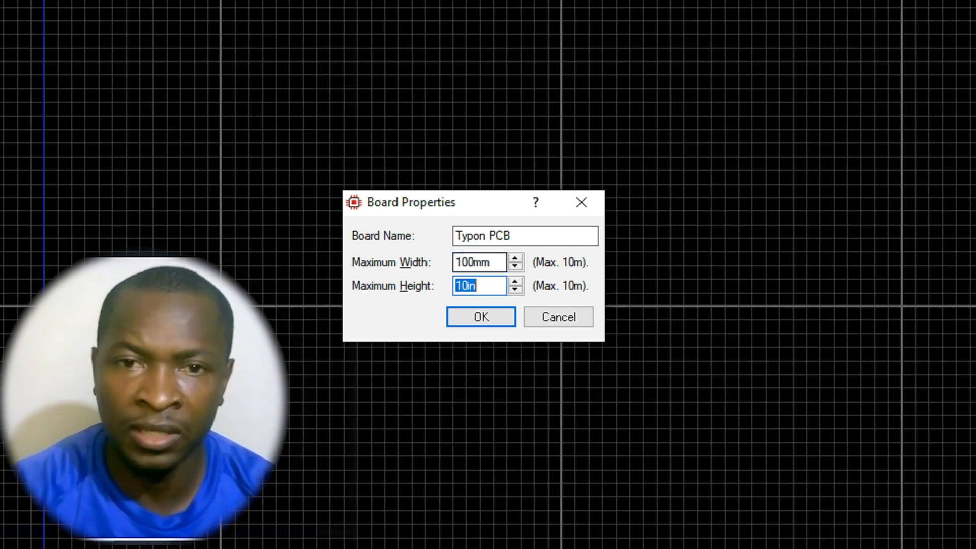
type("60mm")
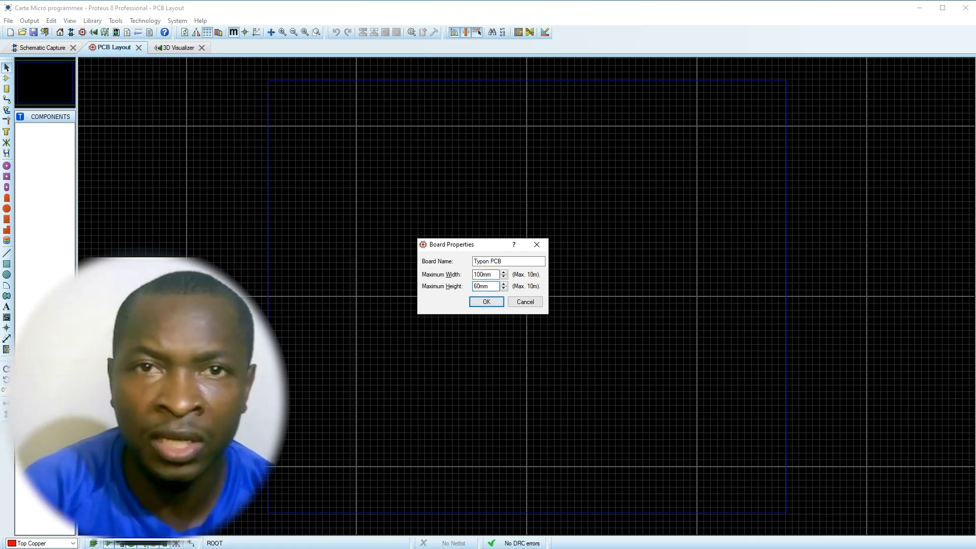
left_click(486, 301)
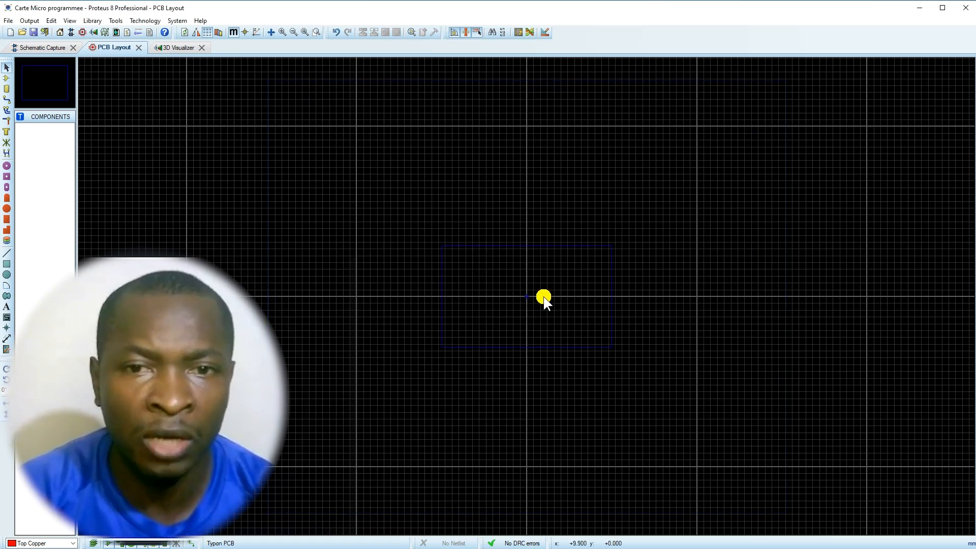
- Fit the whole board area in view and check it in the 3D Visualizer before returning to the PCB layout
left_click(303, 31)
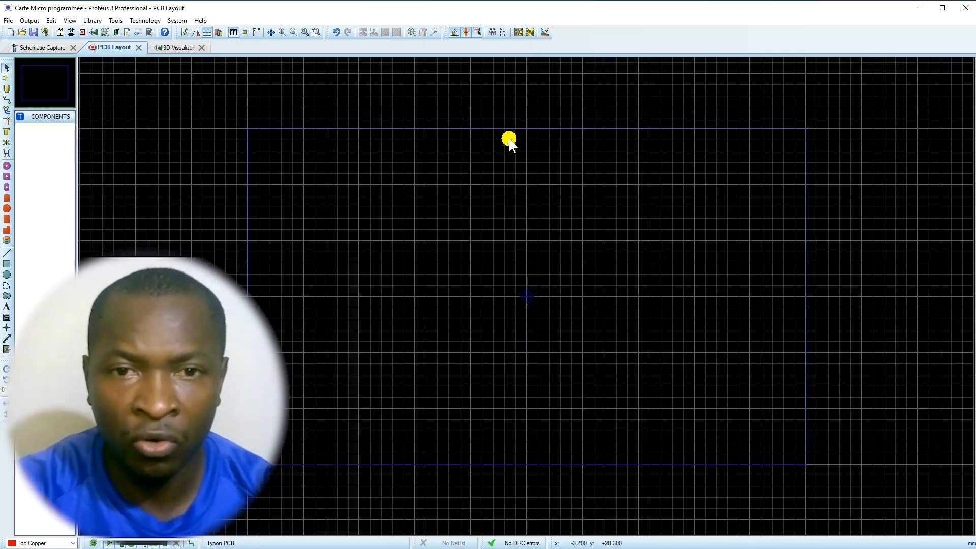
left_click(171, 46)
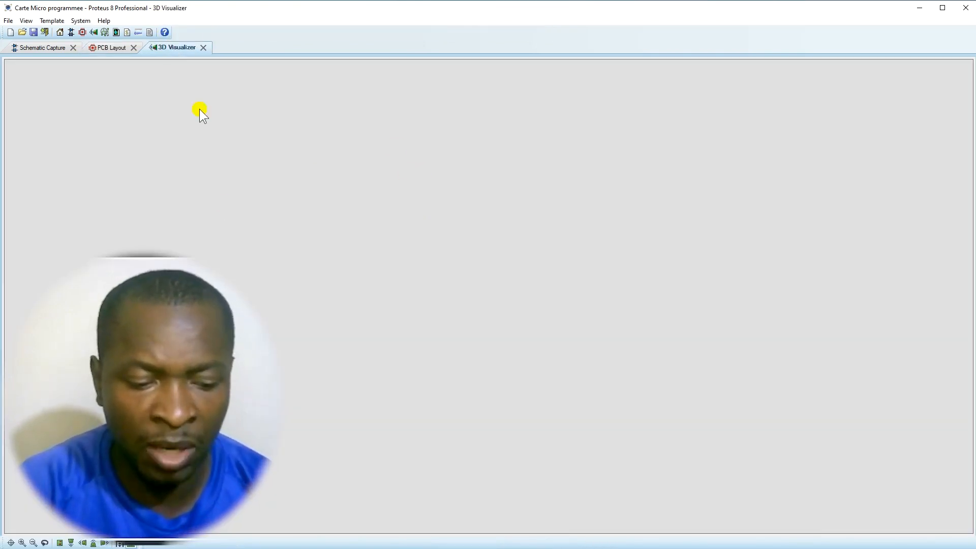
left_click(99, 49)
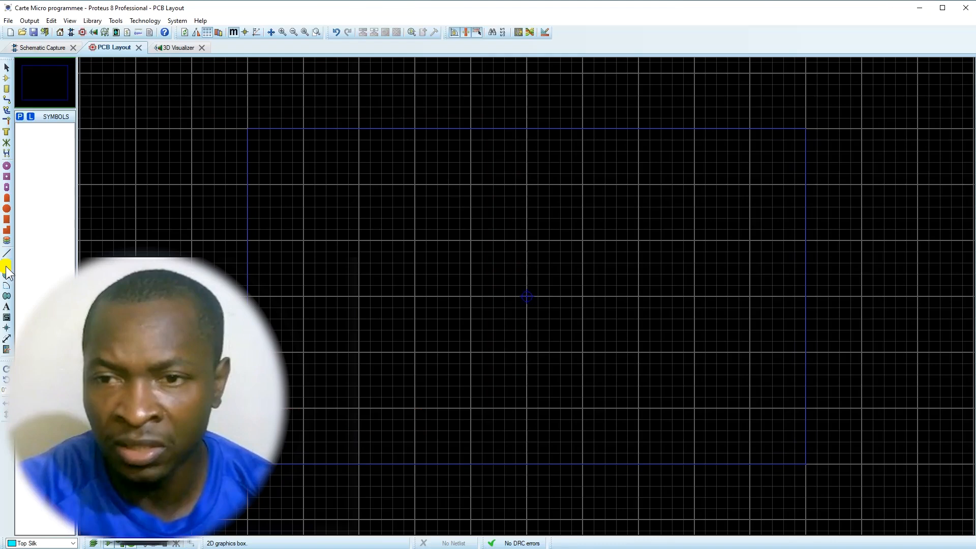
- Draw a rectangle on the Board Edge layer along the full outline of the 100 by 60 mm work area
left_click(12, 263)
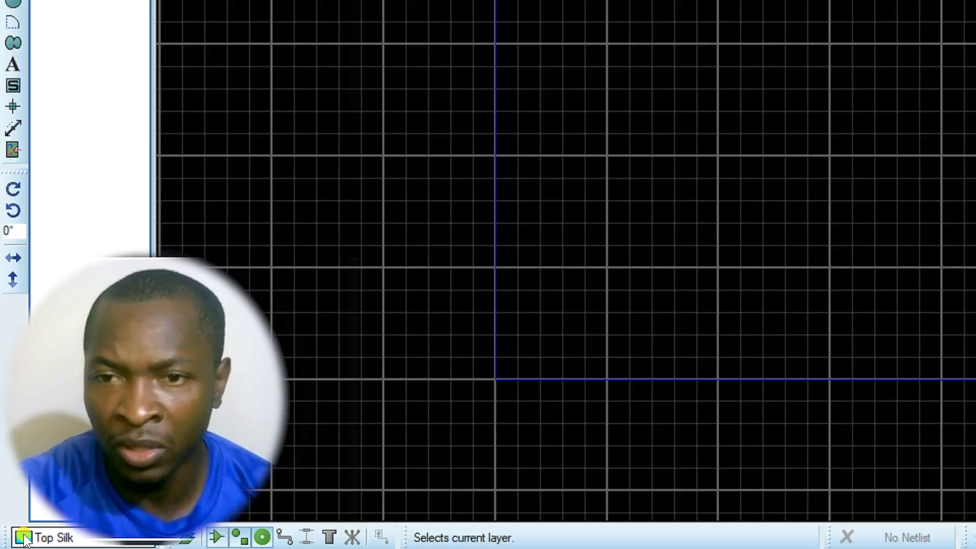
left_click(24, 537)
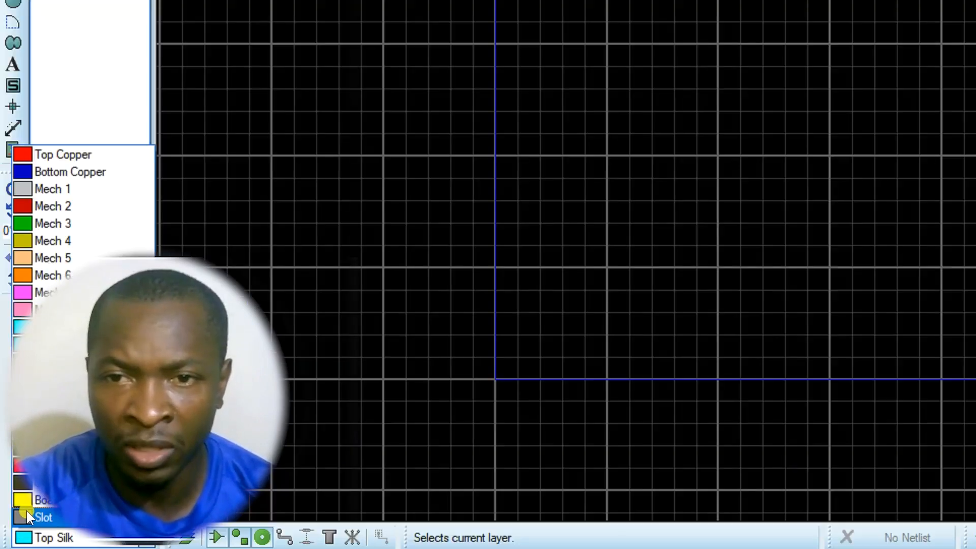
left_click(33, 502)
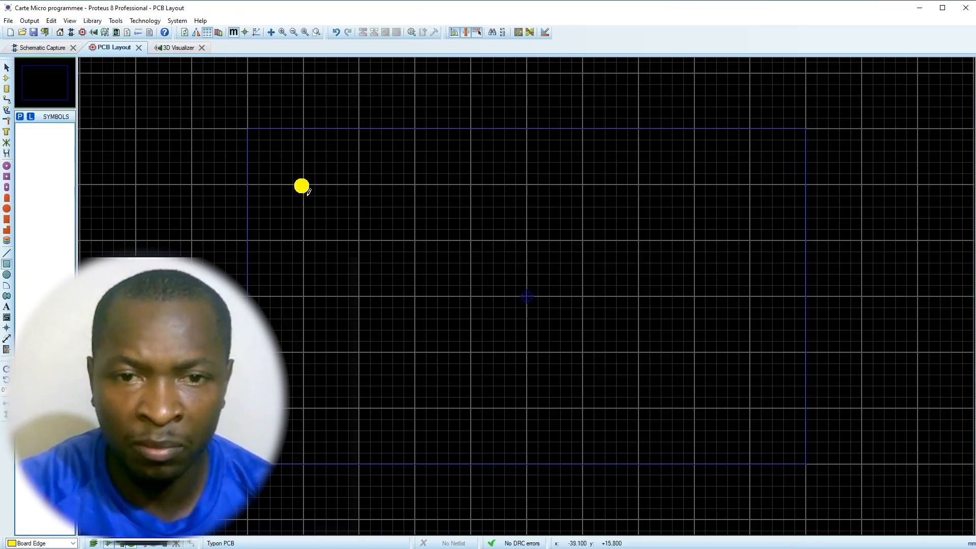
mouse_move(256, 135)
left_mouse_down()
mouse_move(484, 333)
mouse_move(616, 420)
mouse_move(762, 444)
mouse_move(812, 471)
mouse_move(806, 464)
left_mouse_up()
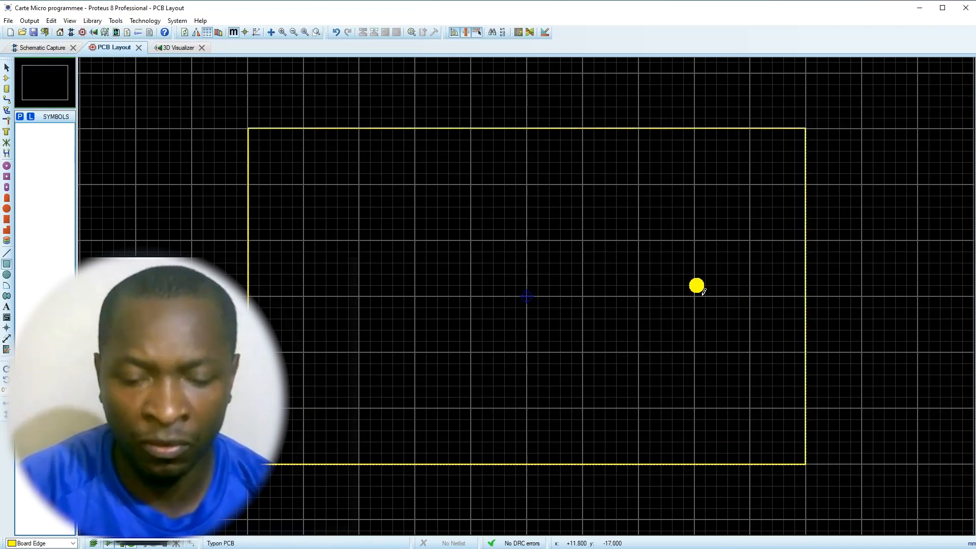
- Examine the board in the 3D Visualizer from different angles
left_click(166, 46)
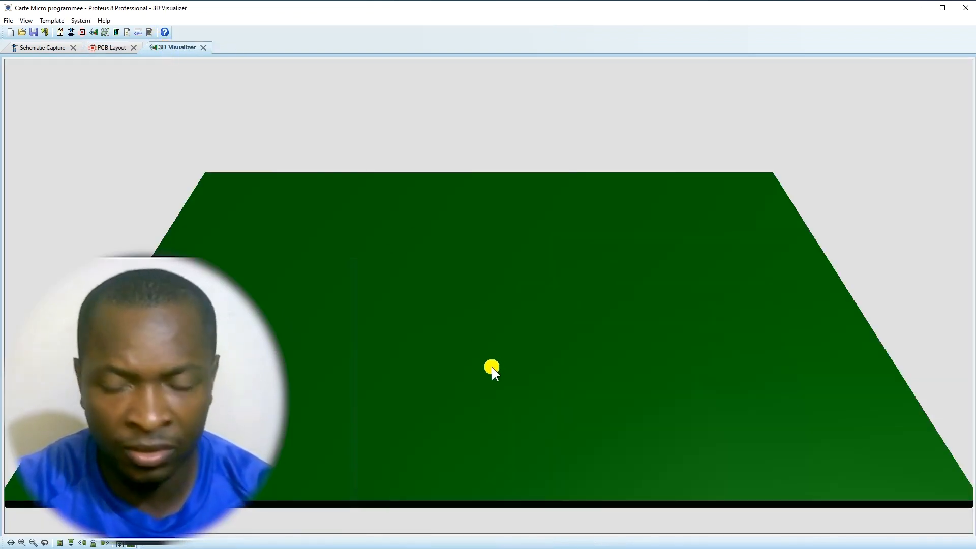
scroll(481, 328, "down", 2)
left_click(481, 328)
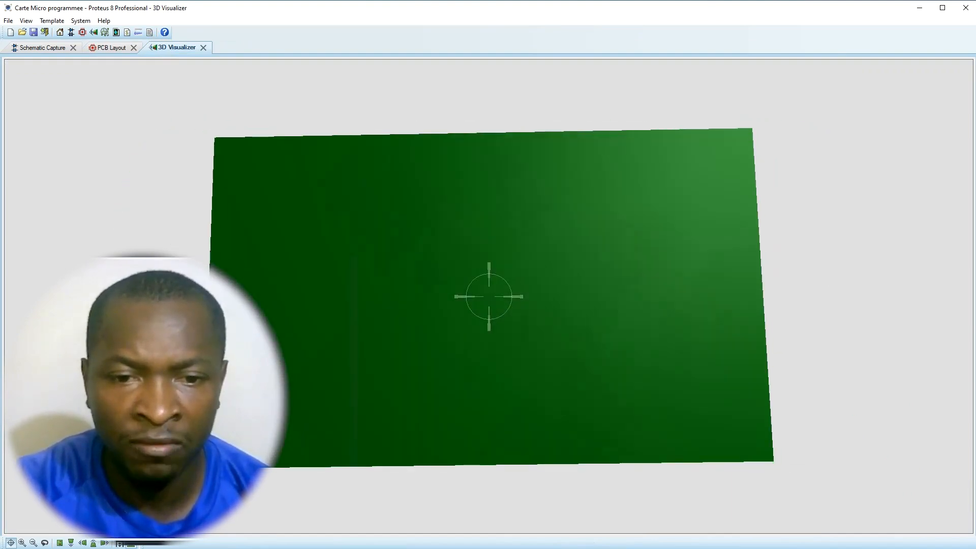
left_click(490, 300)
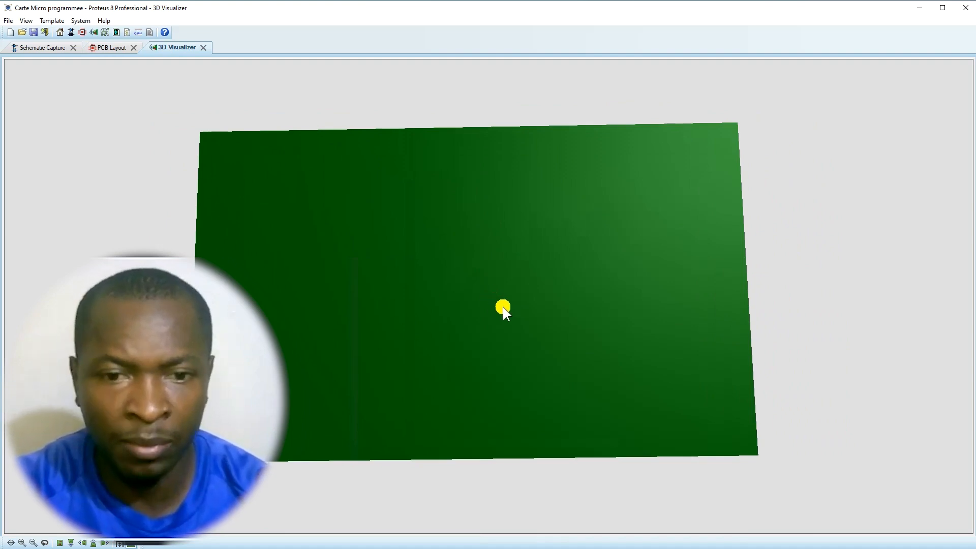
- Run Auto Spin on the 3D board, stop it, and show the board from directly overhead
left_click(26, 20)
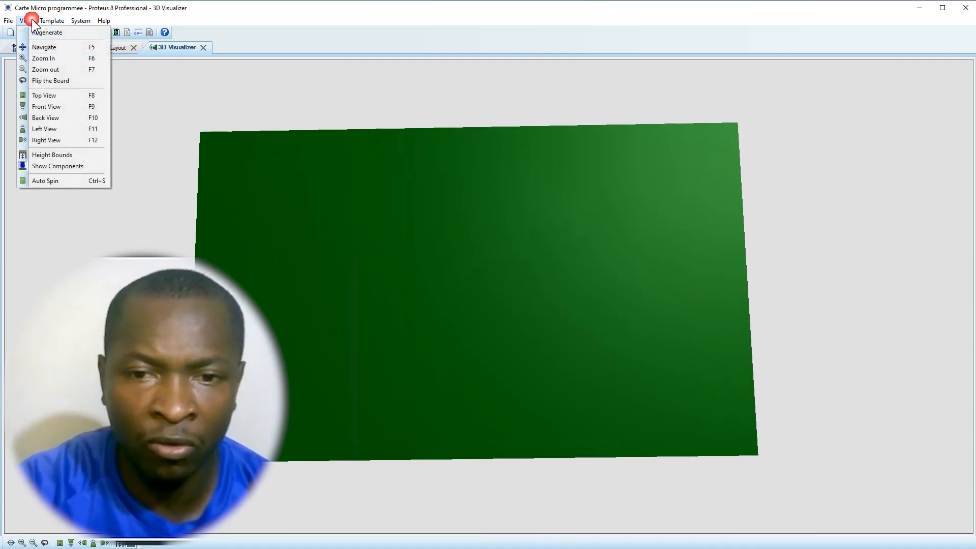
left_click(45, 184)
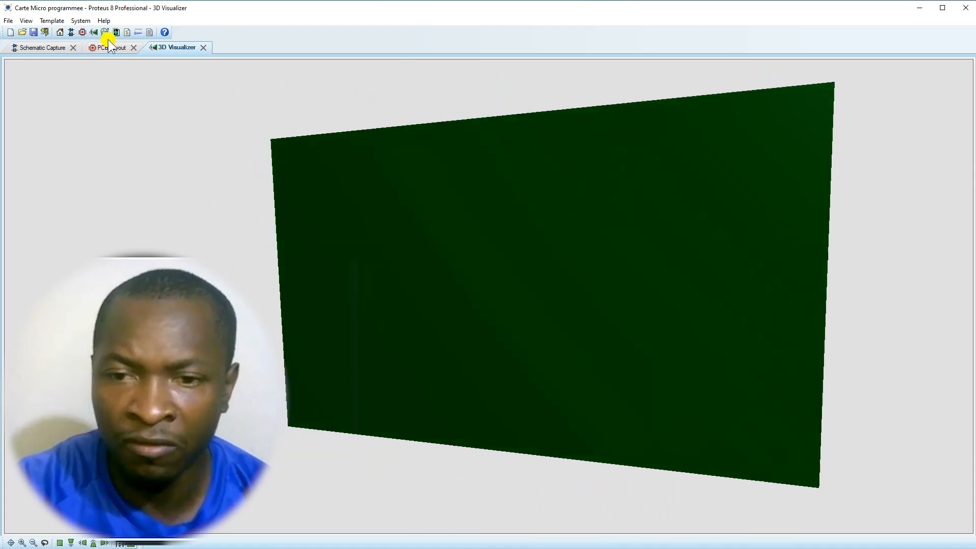
left_click(26, 20)
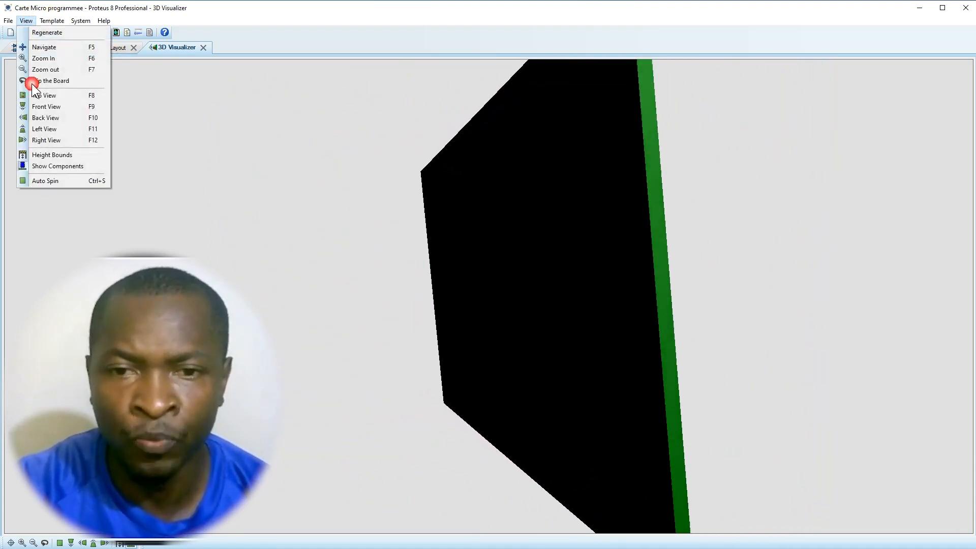
left_click(41, 181)
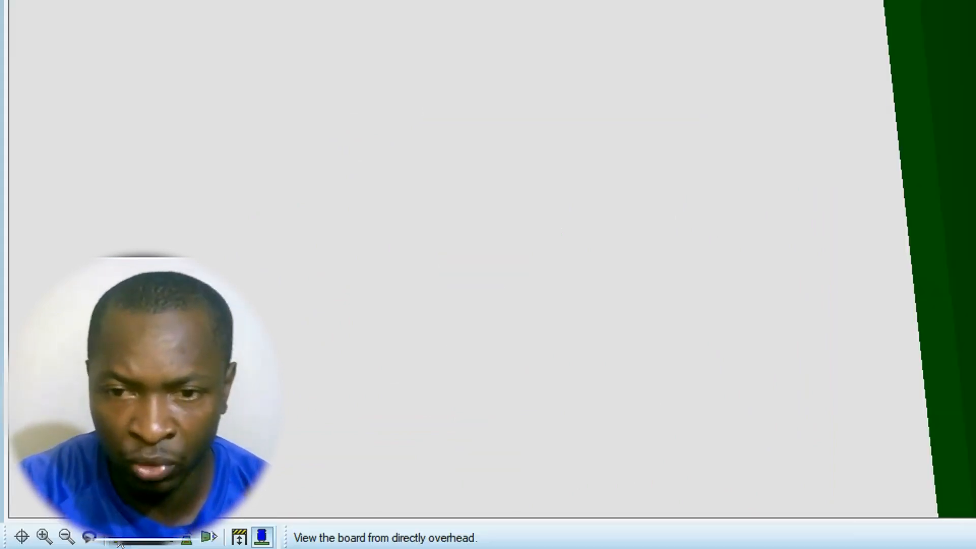
left_click(117, 543)
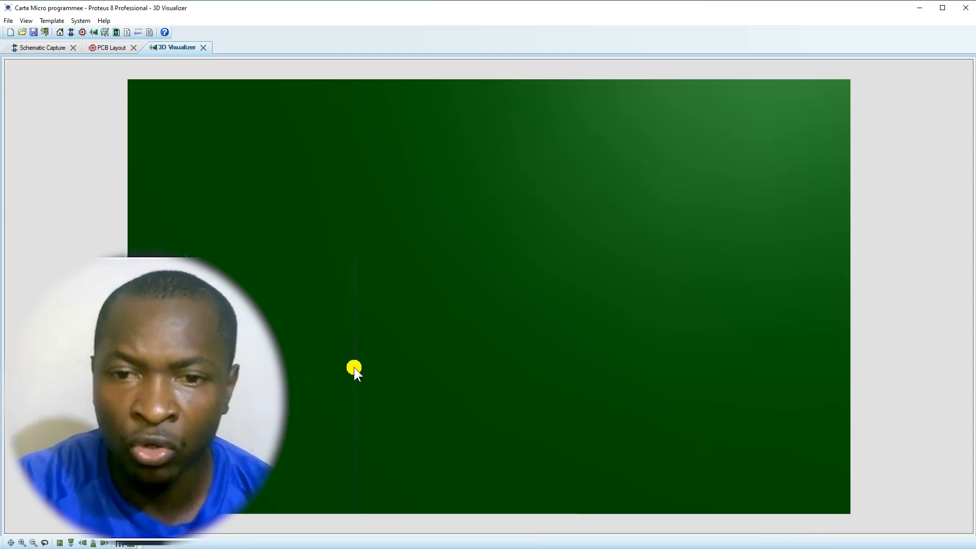
- Check the board outline in the PCB layout and inspect the empty schematic sheet at different magnifications
left_click(107, 47)
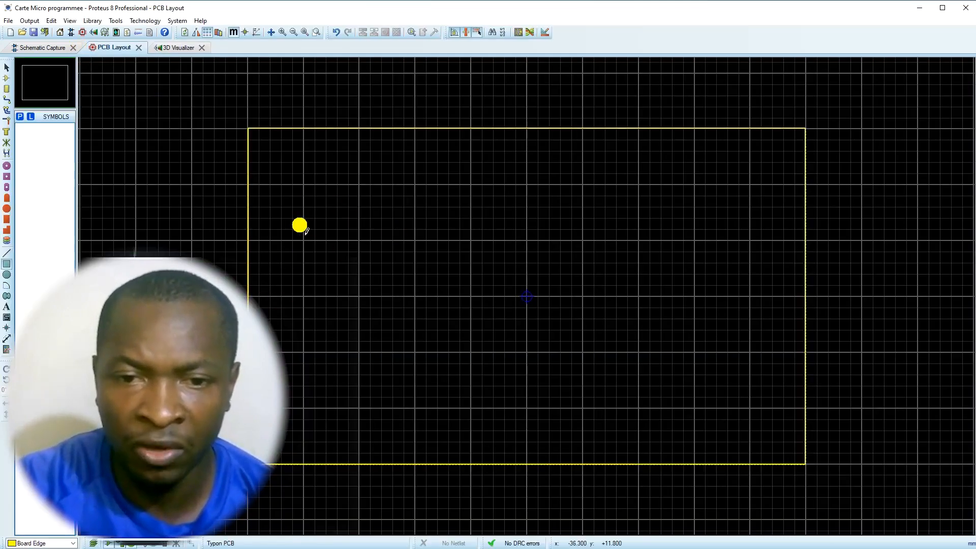
left_click(30, 48)
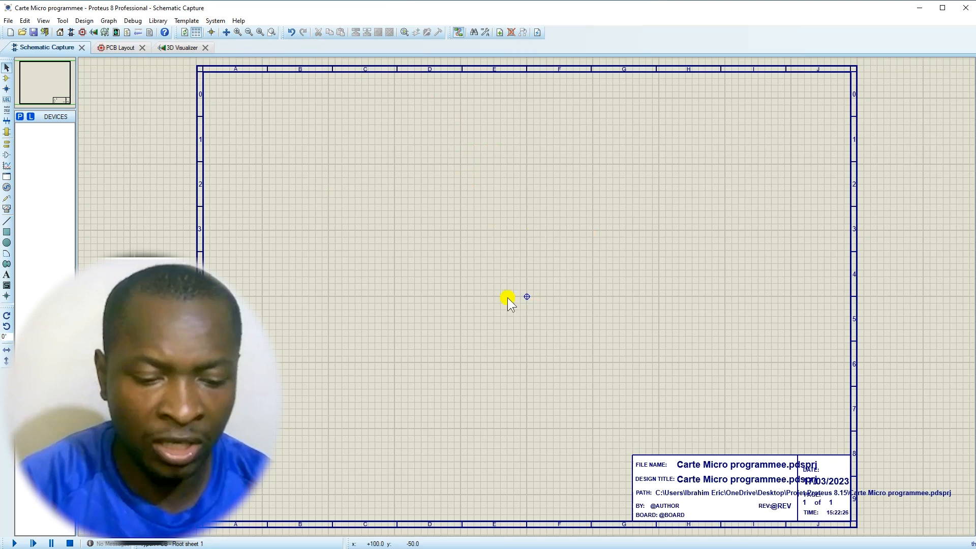
scroll(527, 297, "up", 3)
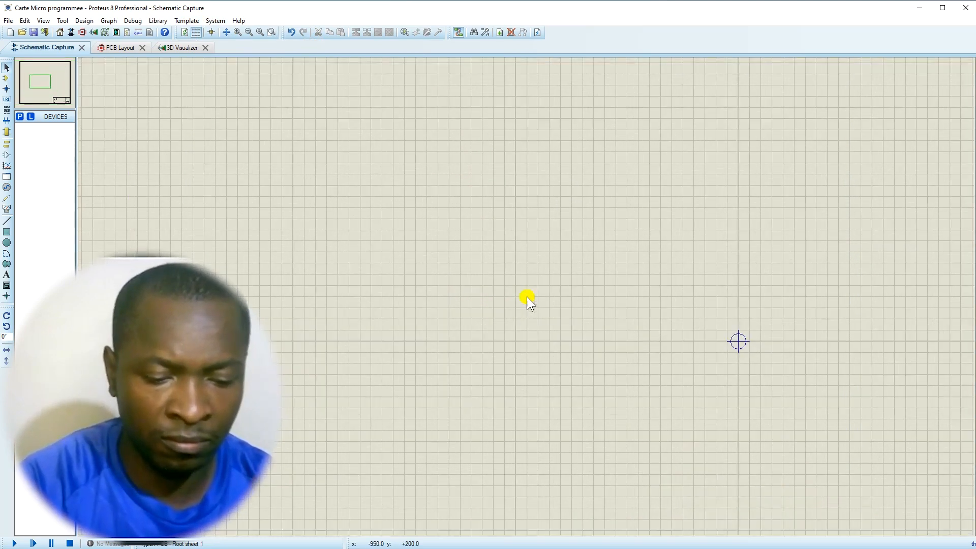
scroll(526, 297, "up", 2)
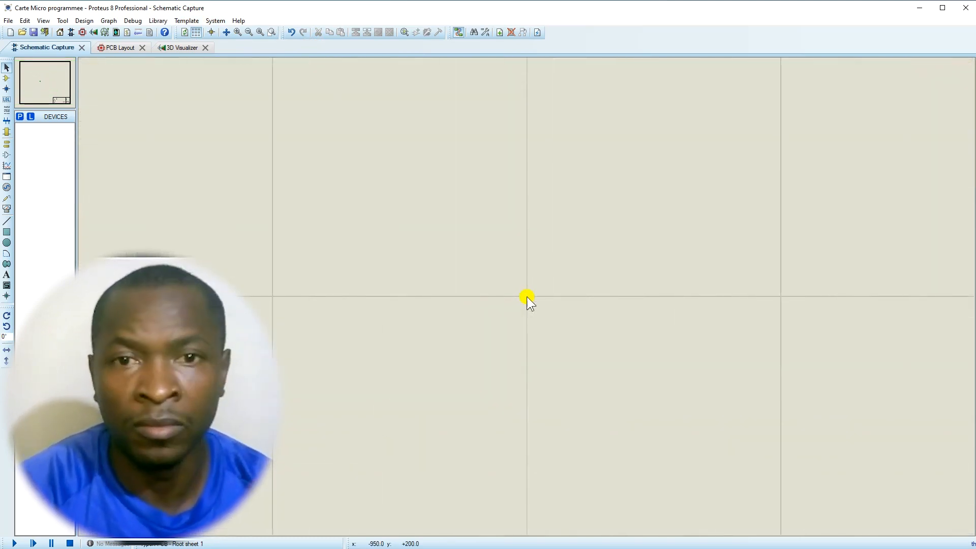
scroll(527, 297, "down", 5)
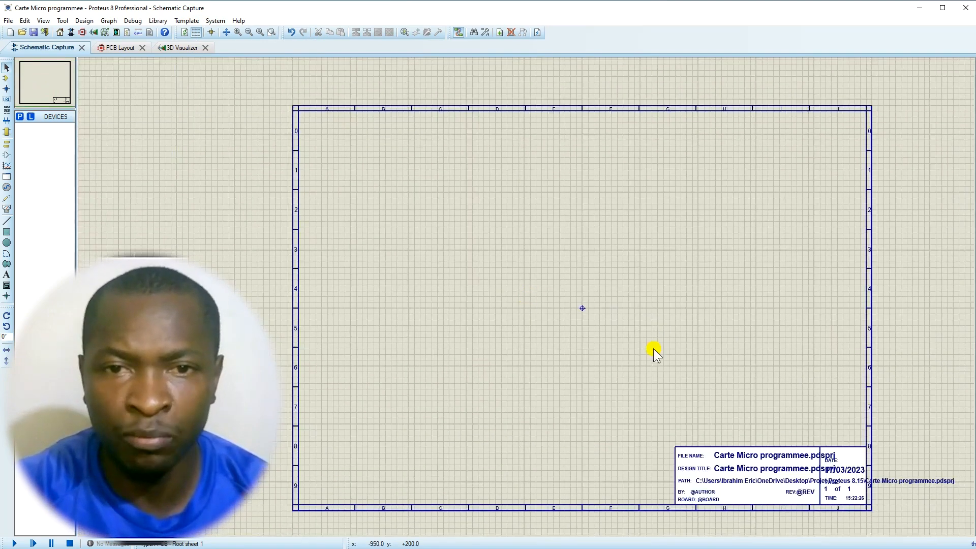
scroll(829, 451, "up", 3)
scroll(527, 297, "down", 3)
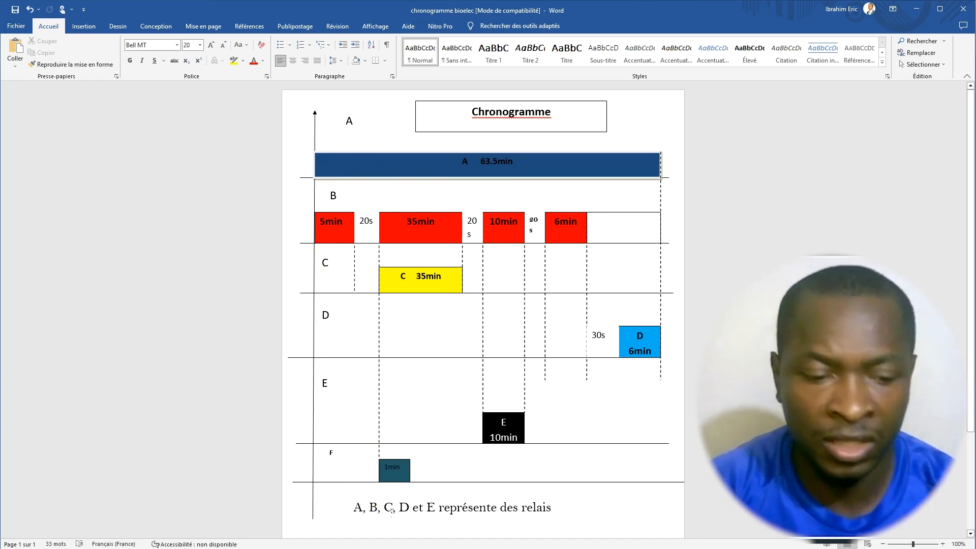
- Review the relay timing in the Chronogramme document in Word, highlighting relays C, D and E, and minimize Word
left_click_drag(392, 508, 438, 507)
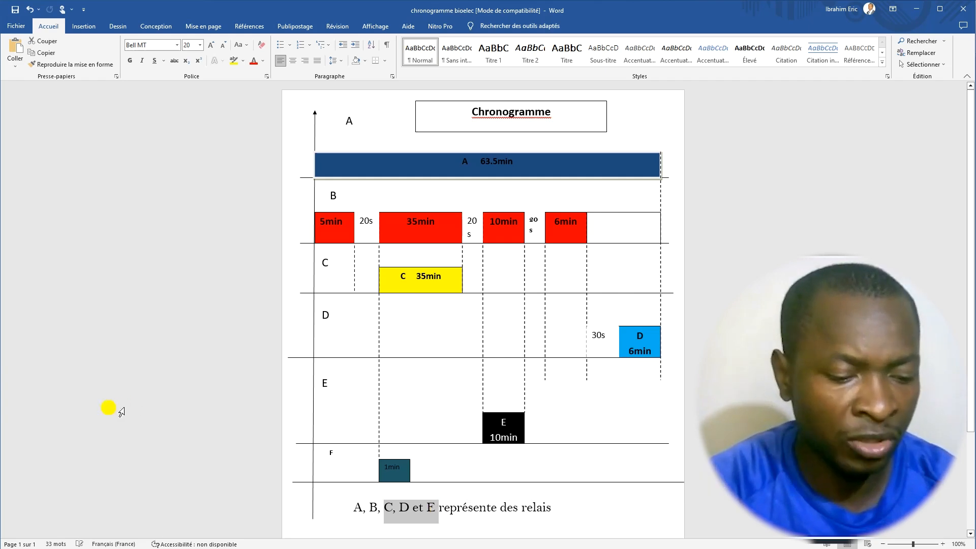
left_click(332, 404)
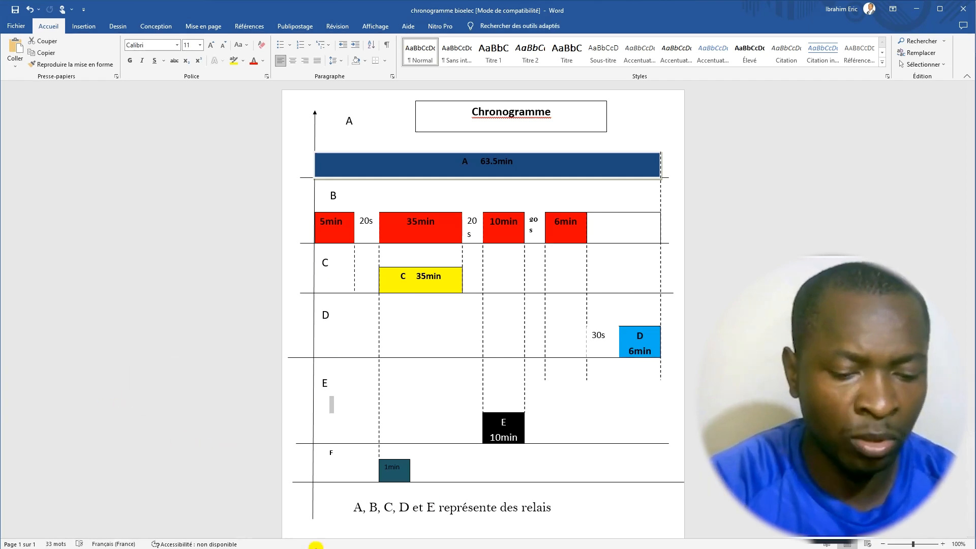
left_click(913, 9)
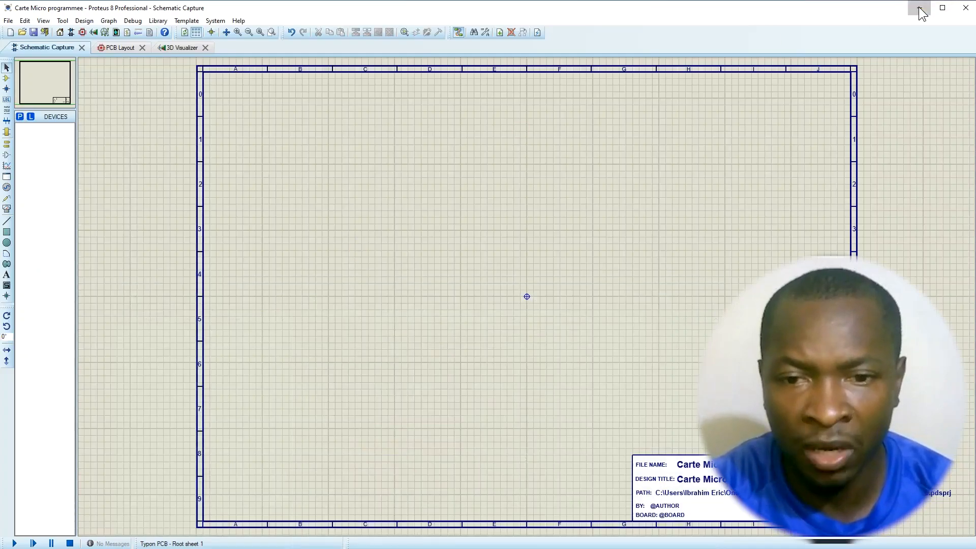
- Minimize Proteus, bring up the PDFS datasheet folder in File Explorer and jump to the files beginning with "pic"
left_click(920, 9)
left_click(366, 534)
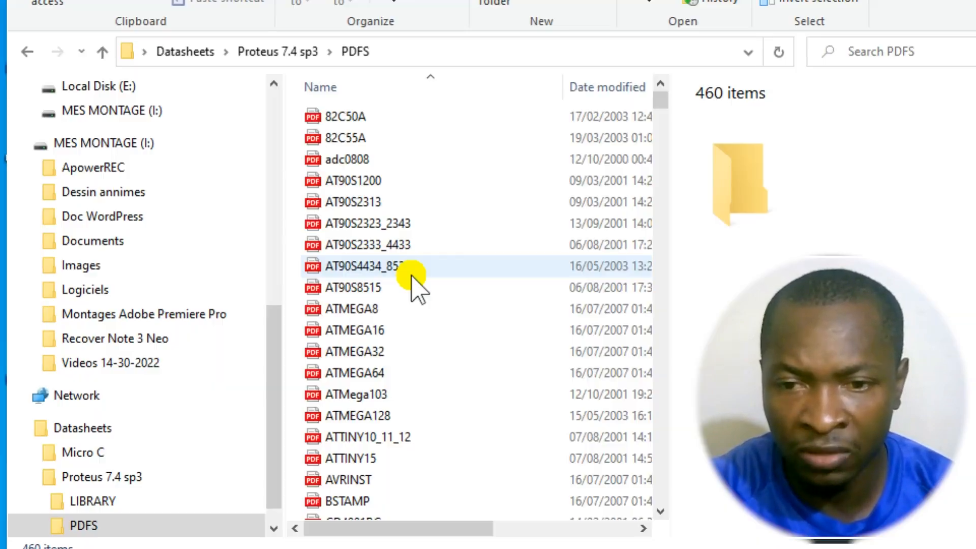
scroll(413, 282, "down", 6)
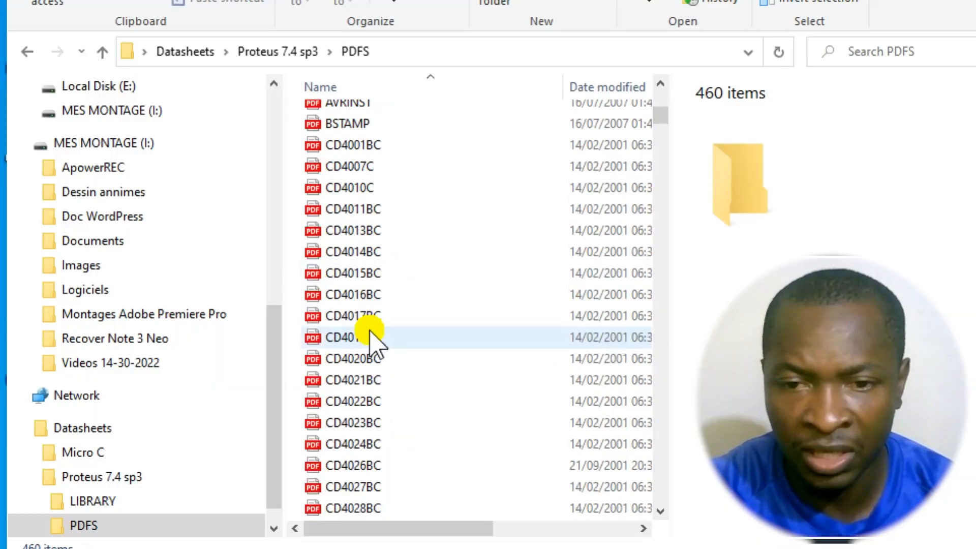
left_click(365, 317)
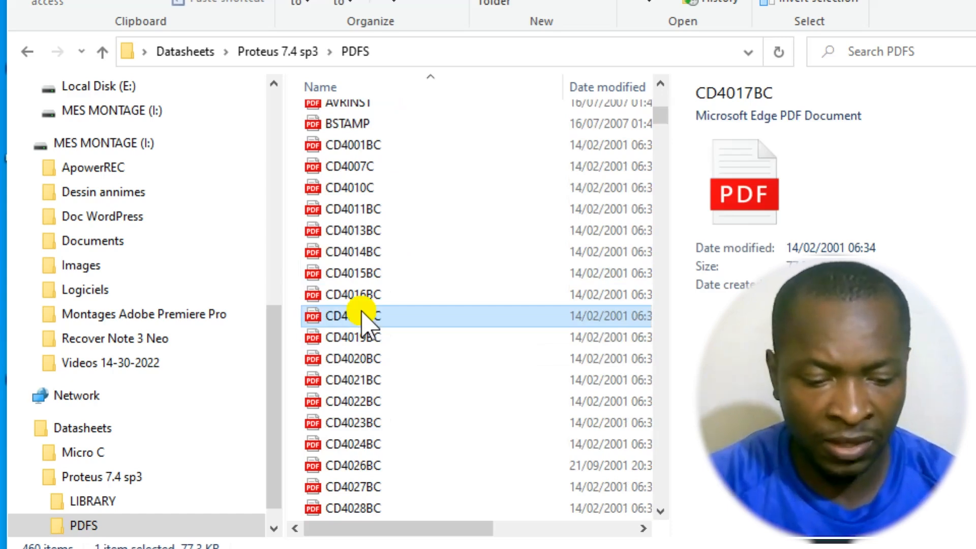
type("pic")
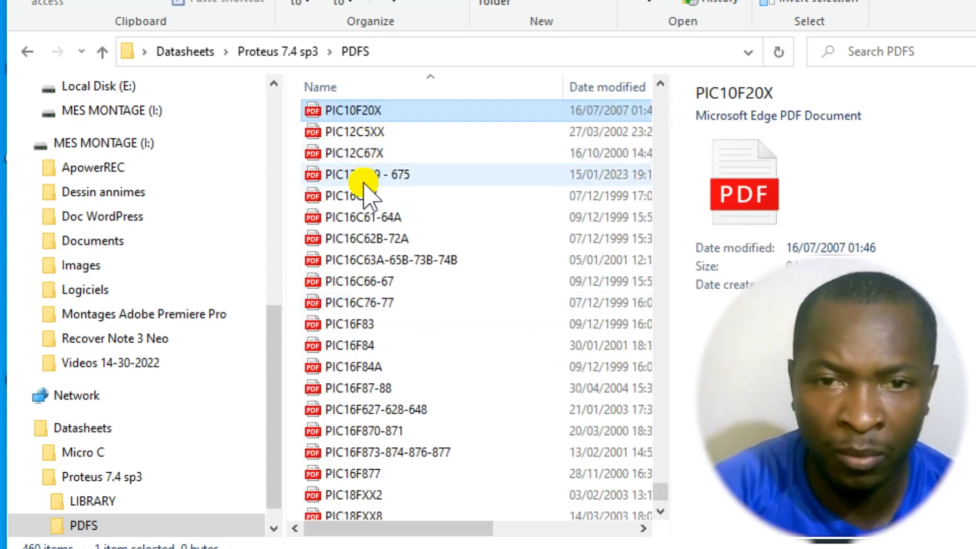
- Open the PIC16F84A datasheet in Edge and examine its PDIP, SOIC and SSOP pin diagrams
left_click(364, 347)
left_click(368, 368)
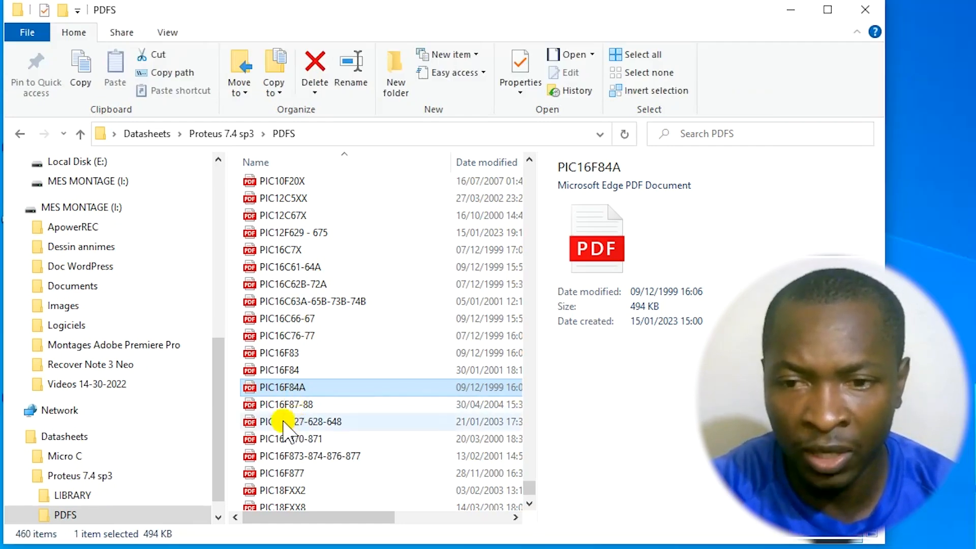
double_click(292, 388)
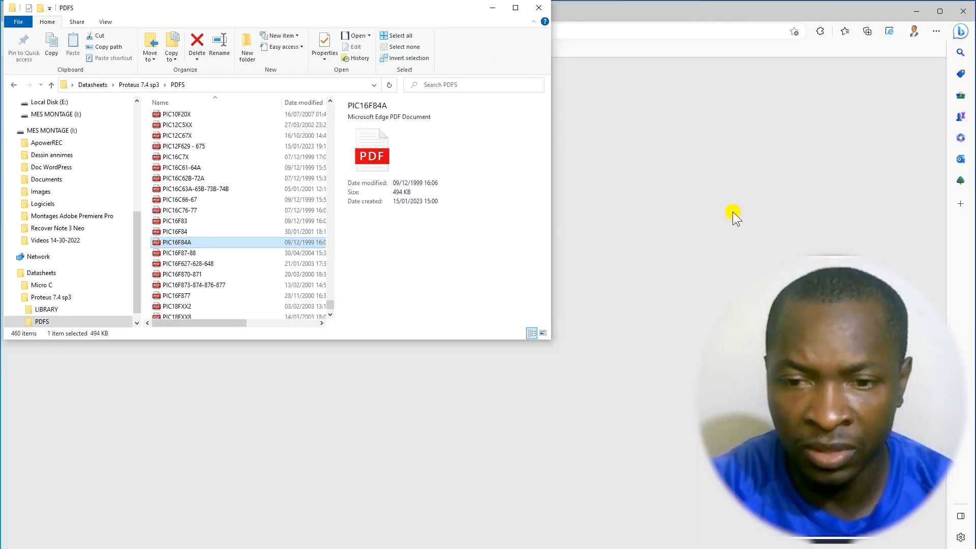
left_click(732, 212)
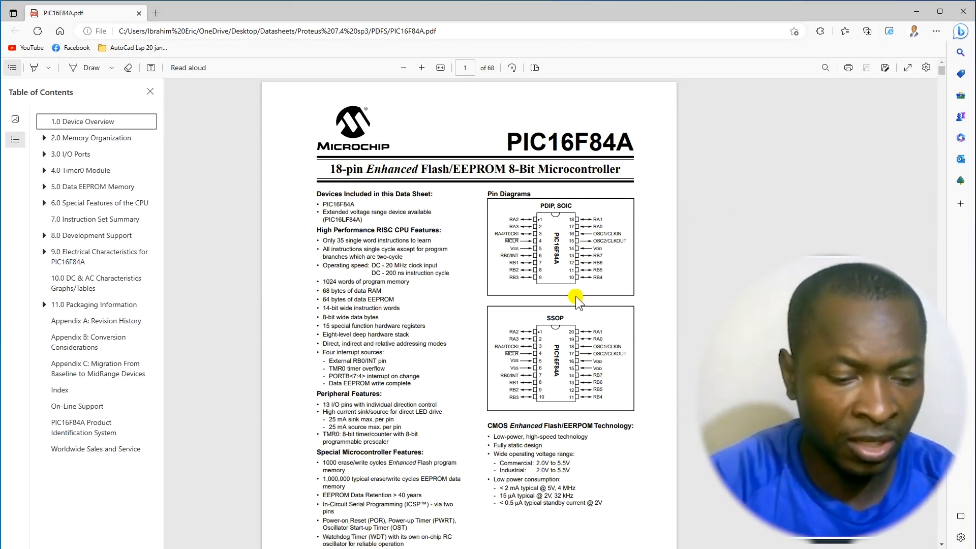
scroll(577, 295, "up", 4, "ctrl")
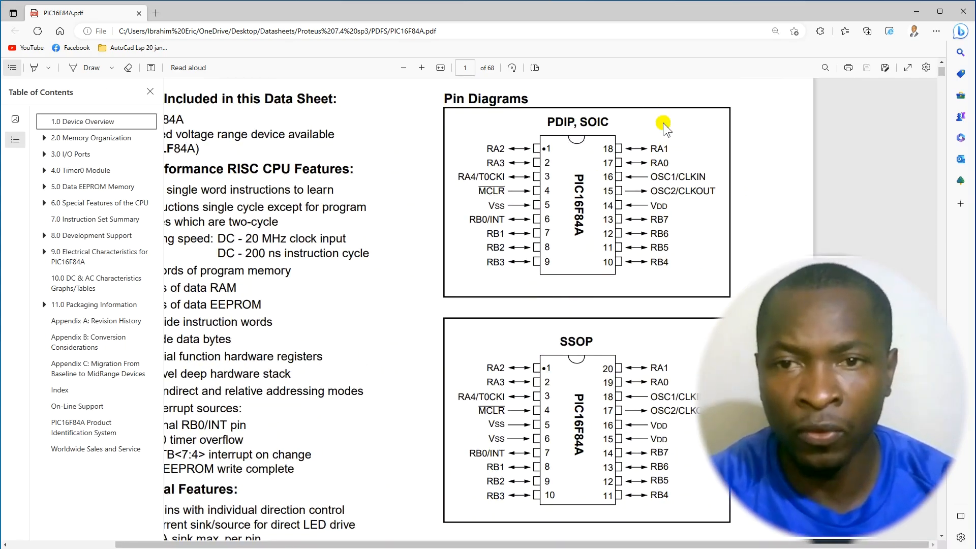
scroll(627, 219, "down", 3, "ctrl")
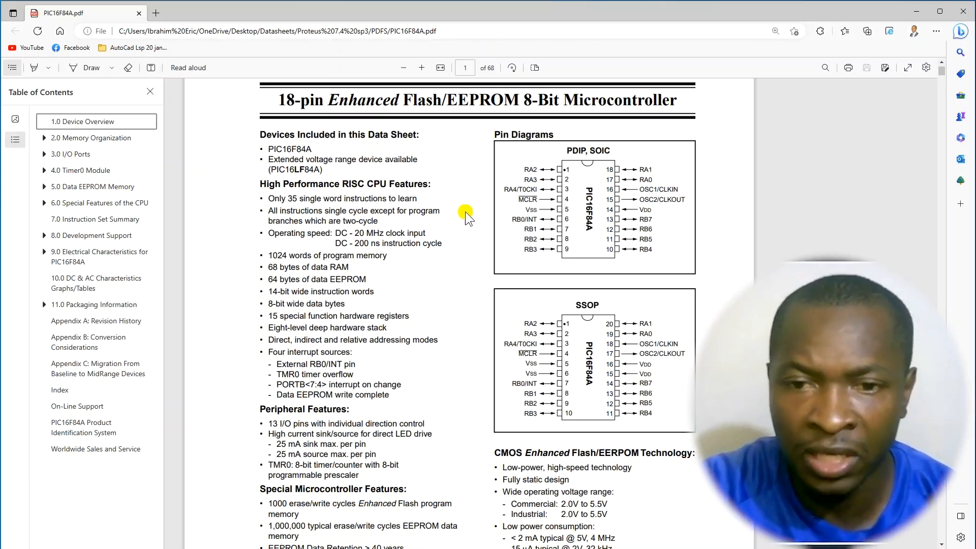
left_click(210, 548)
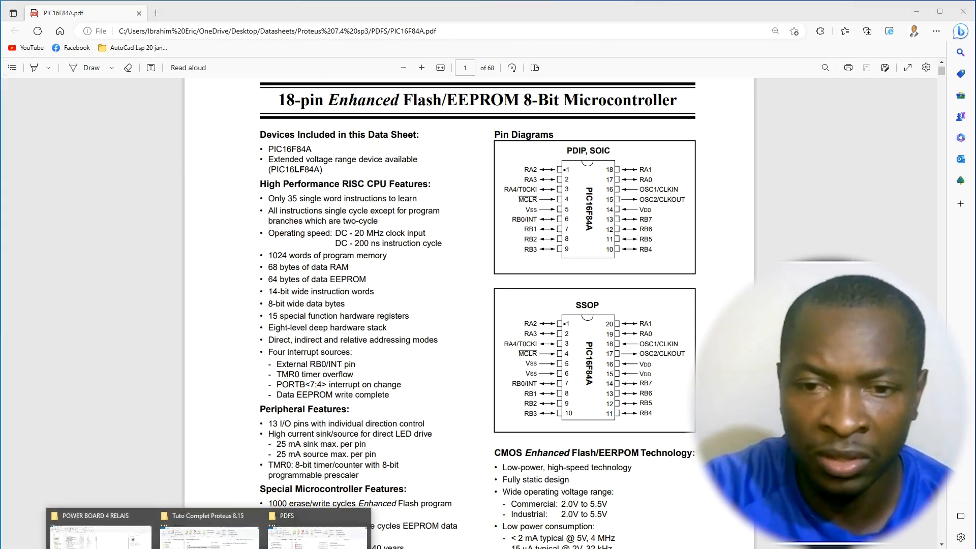
left_click(317, 529)
scroll(309, 442, "down", 1)
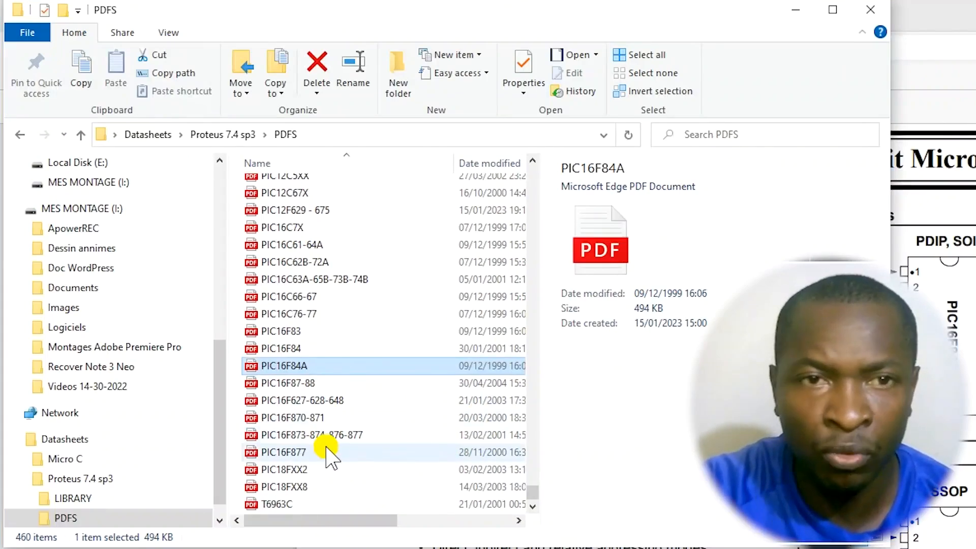
left_click(303, 452)
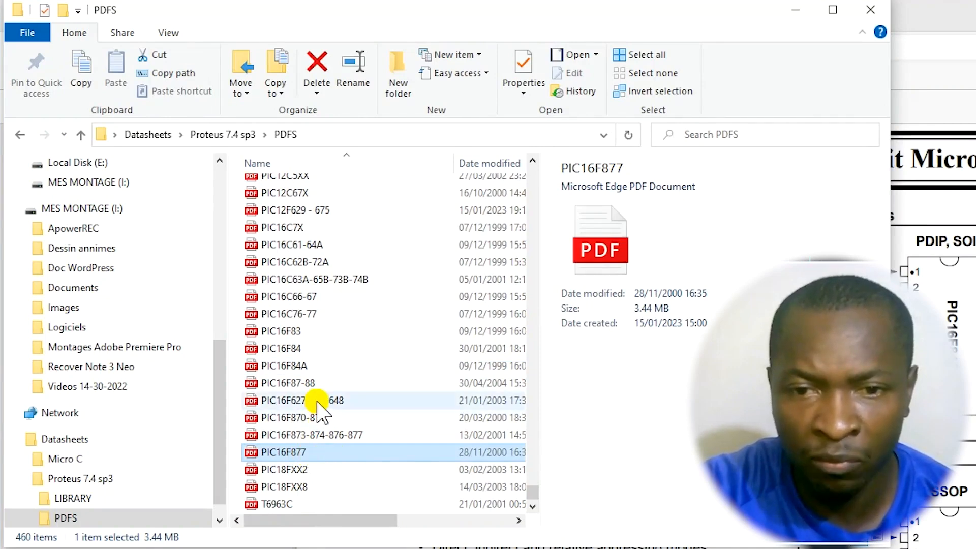
left_click(319, 436)
left_click(318, 436)
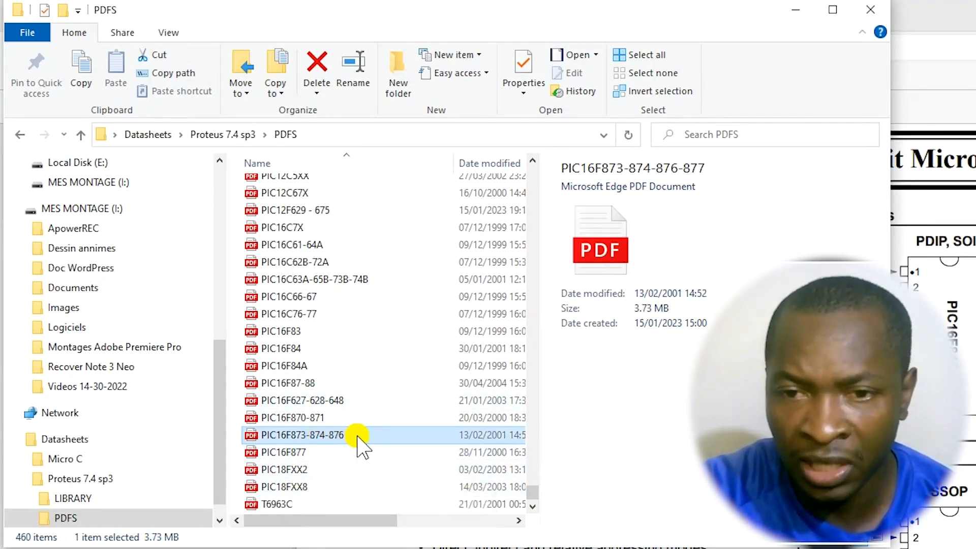
double_click(326, 440)
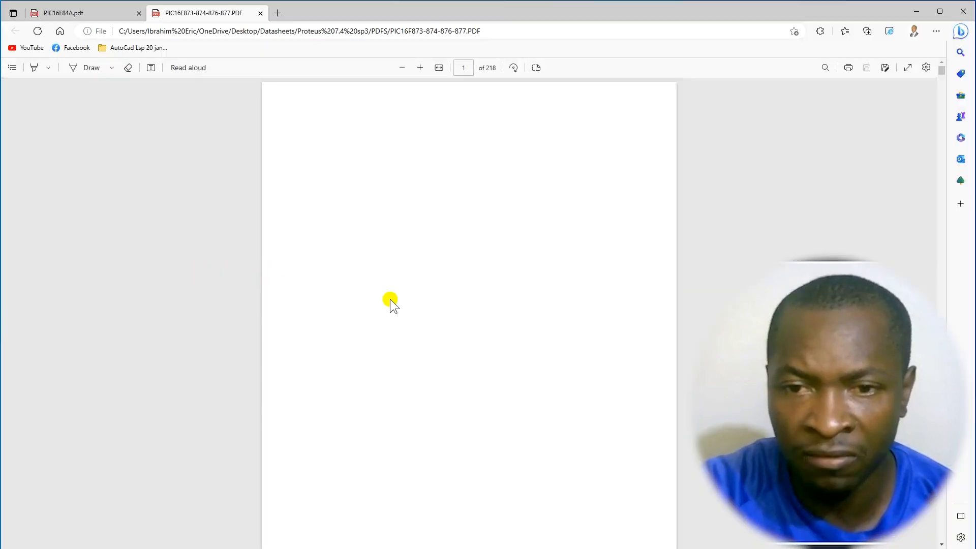
- Examine the PIC16F87X pin diagrams and key features table, and close that datasheet
scroll(507, 311, "up", 20)
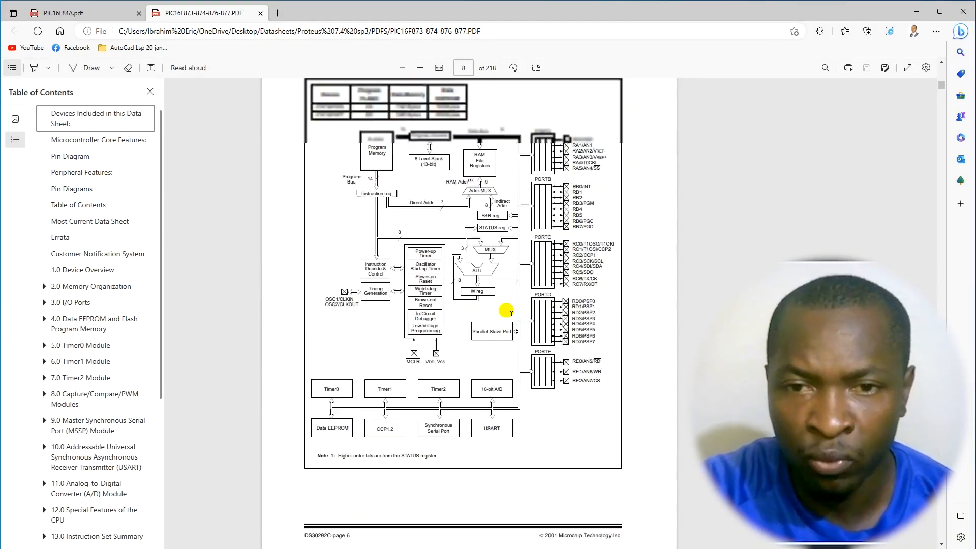
scroll(506, 311, "up", 20)
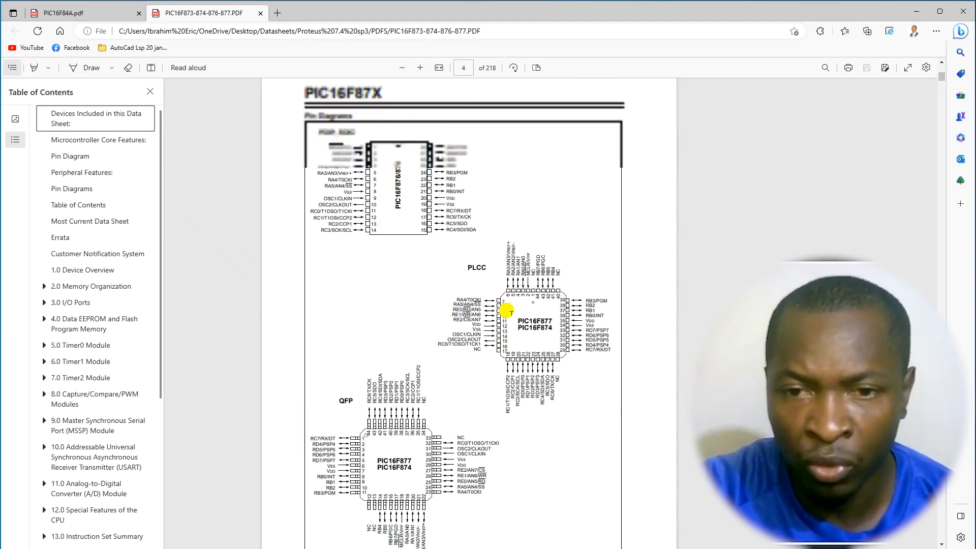
scroll(511, 313, "down", 1)
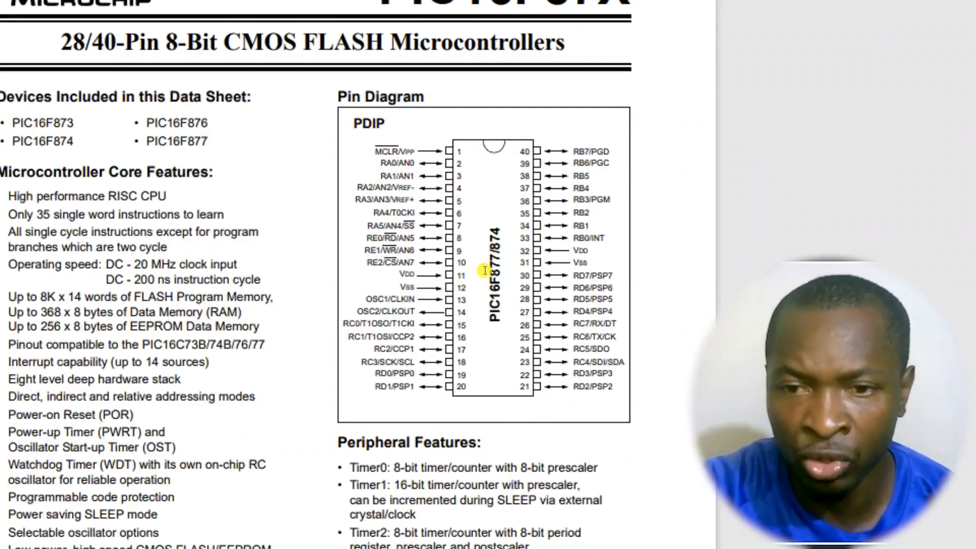
scroll(528, 192, "down", 8)
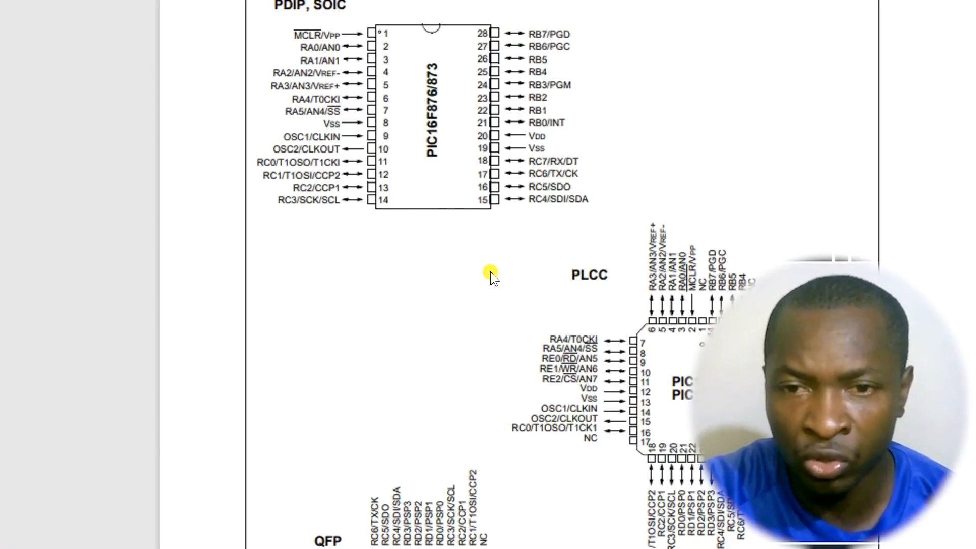
scroll(450, 178, "up", 1)
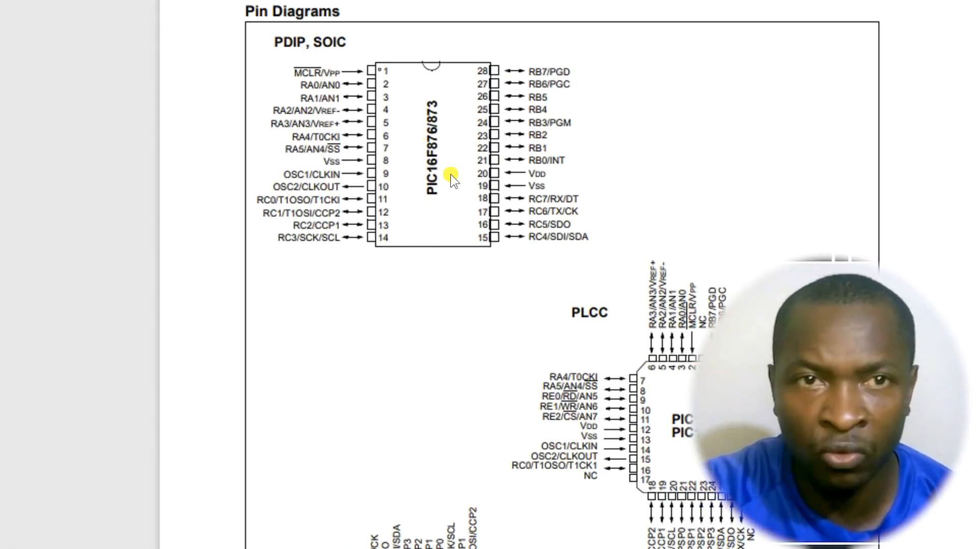
scroll(451, 174, "down", 15)
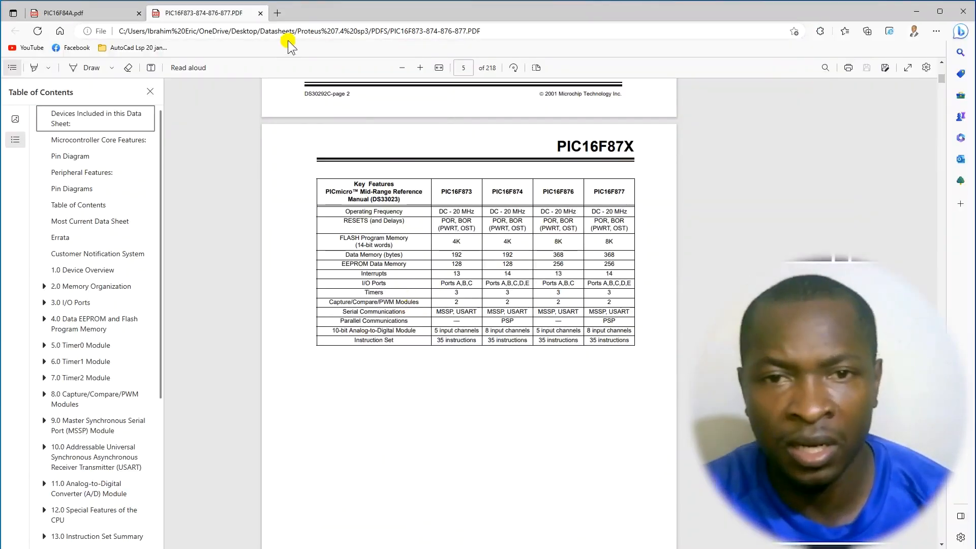
left_click(260, 13)
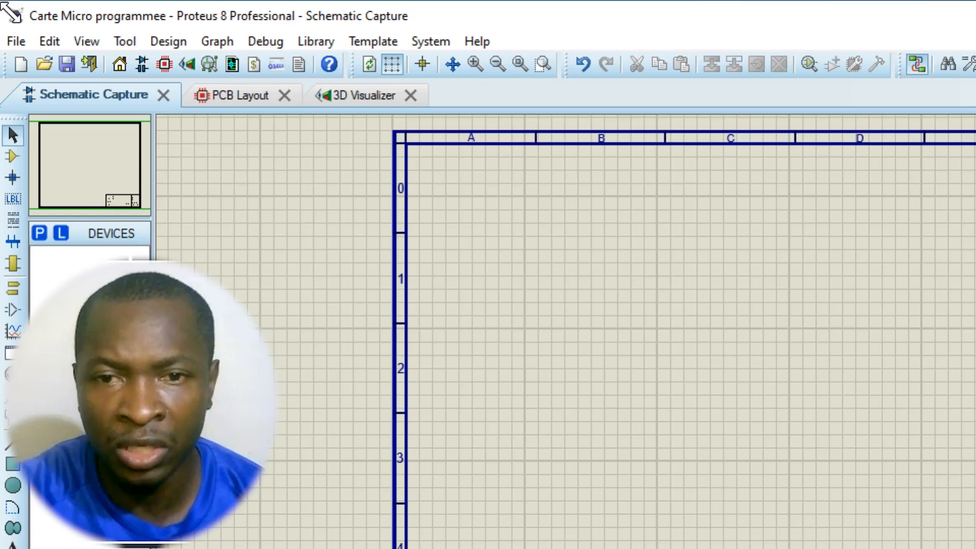
- In Proteus Schematic Capture, search the component library for "pic16f84a" and add the PIC16F84A to the device list
left_click(8, 157)
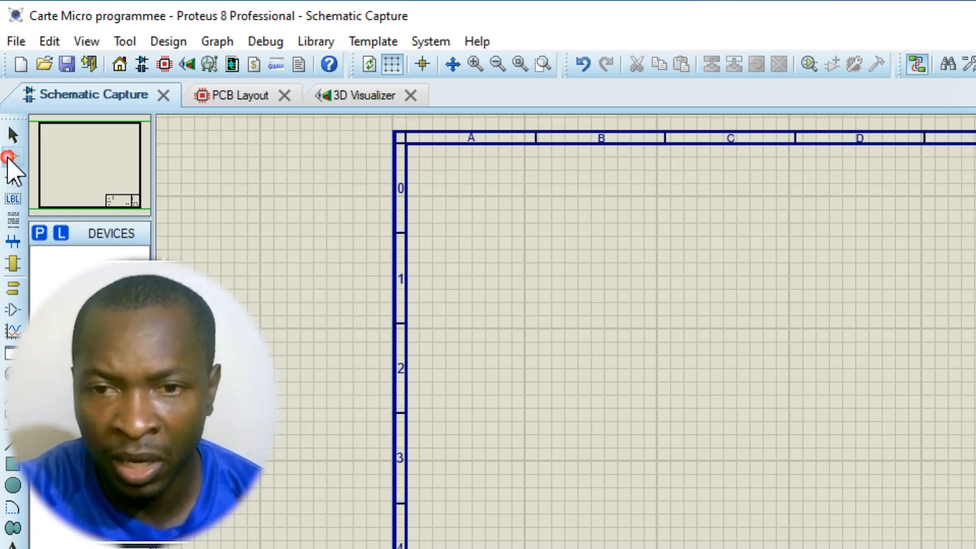
left_click(39, 234)
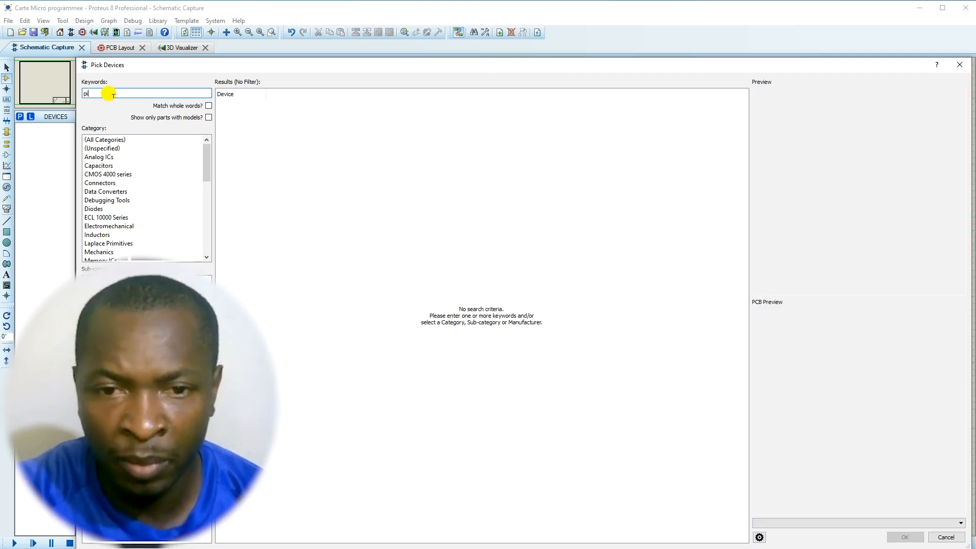
type("pic16")
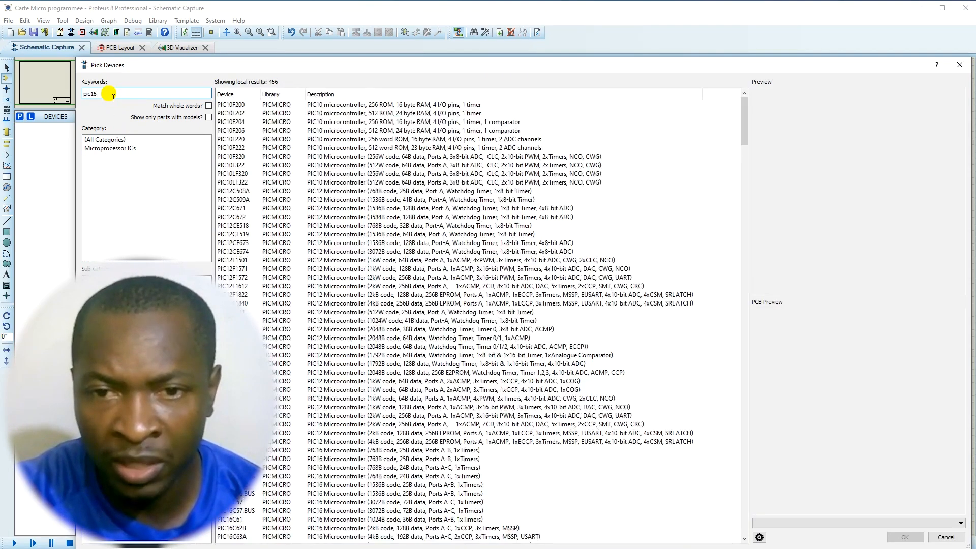
type("f8")
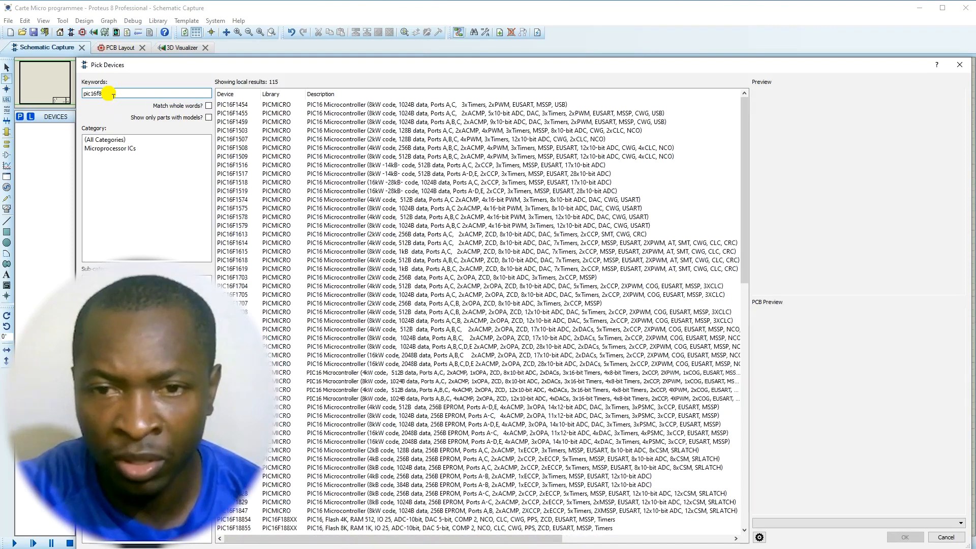
type("4a")
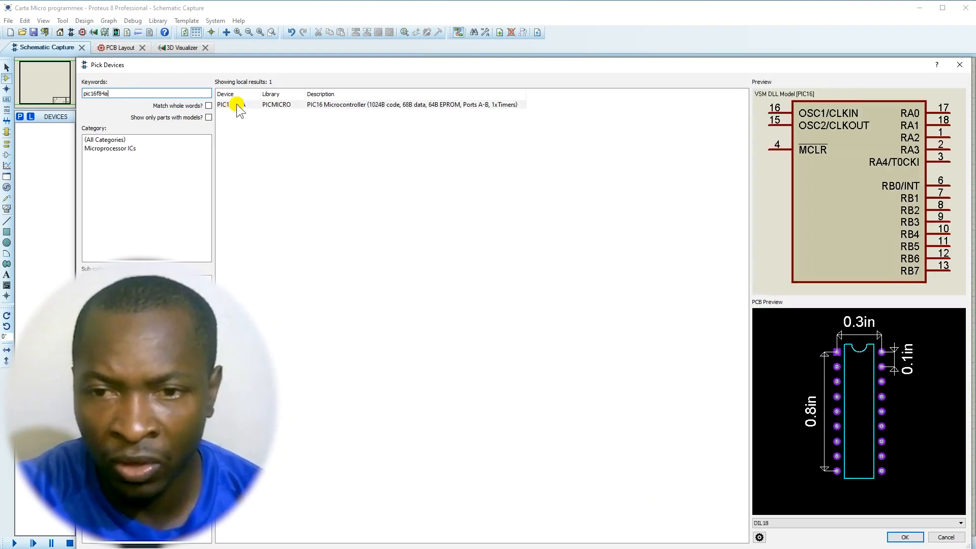
left_click(234, 104)
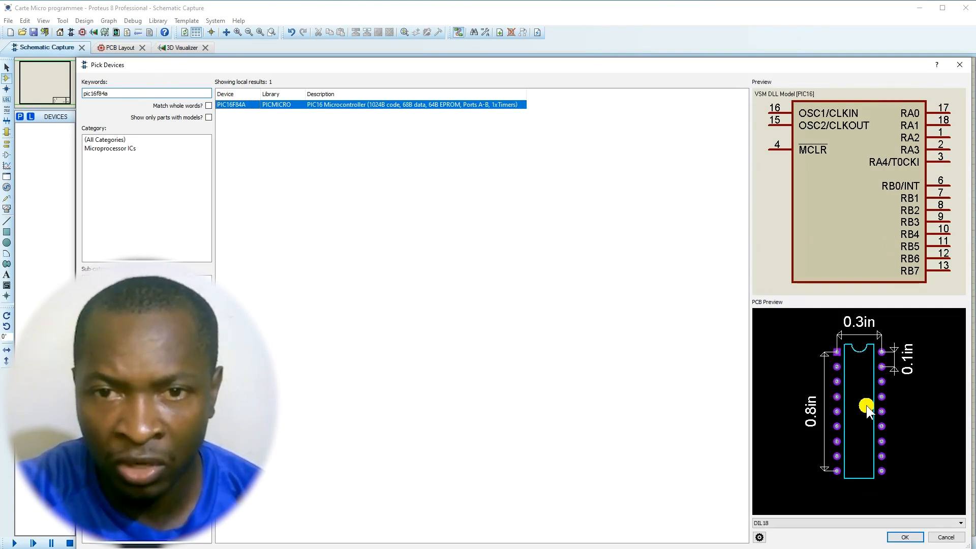
double_click(231, 103)
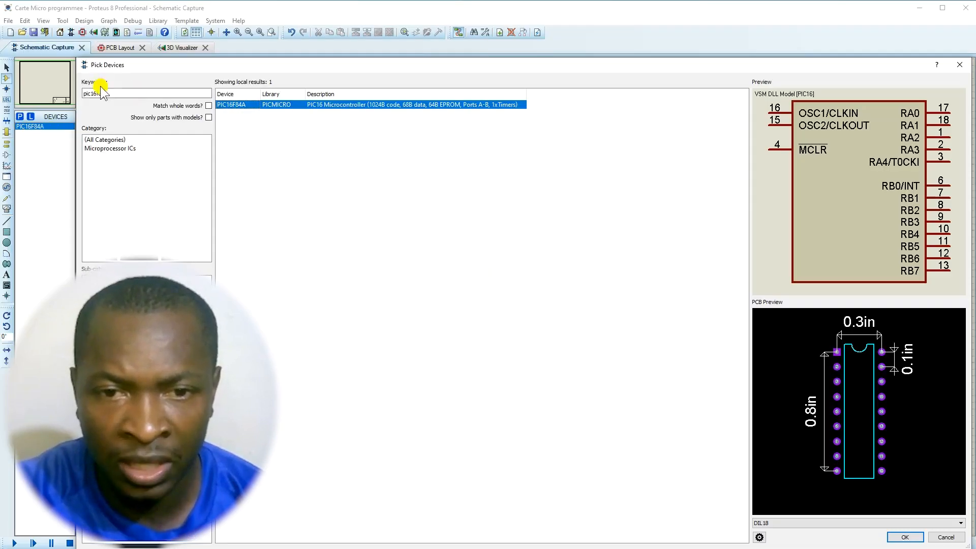
- Search the component library for "quartz", compare both crystals, and add the CRYSTAL from the PICAXE library to the device list
left_click(236, 189)
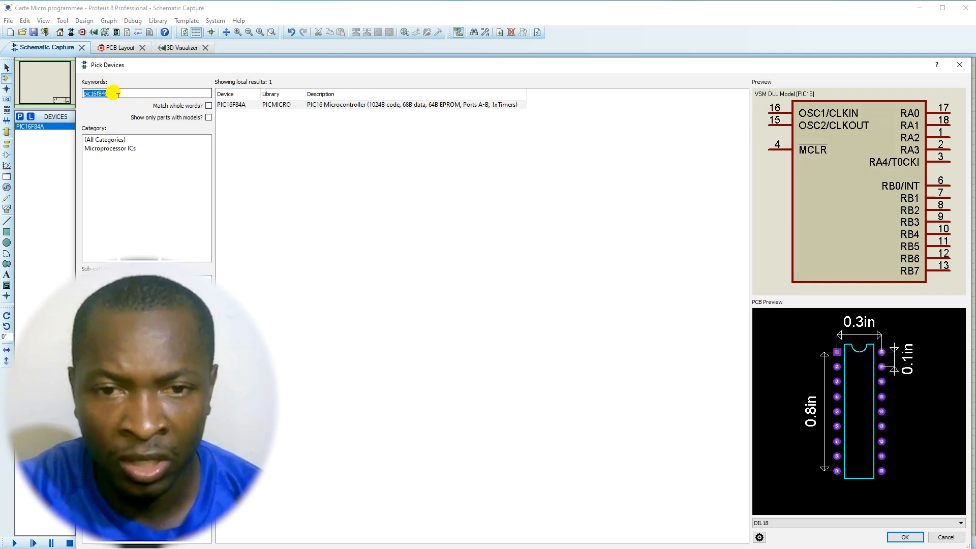
type("quart")
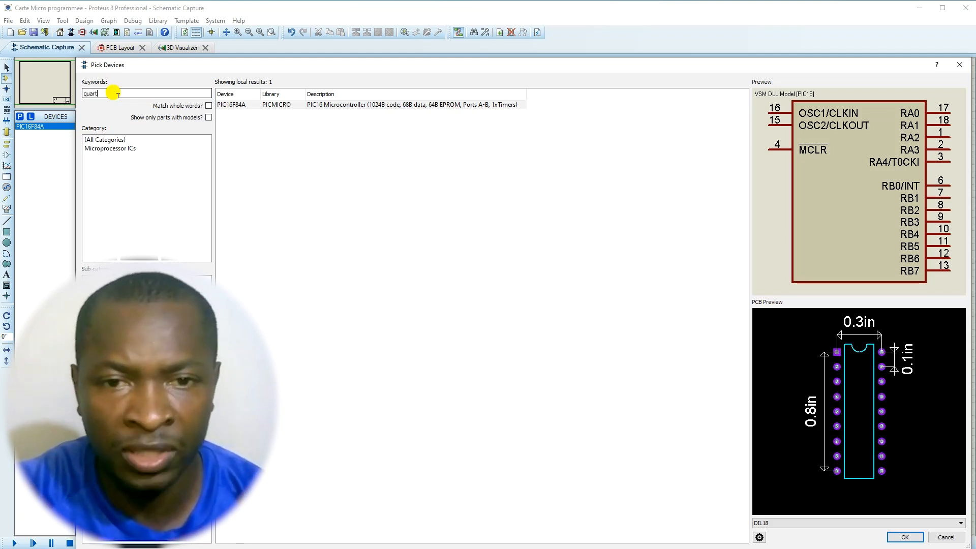
type("z")
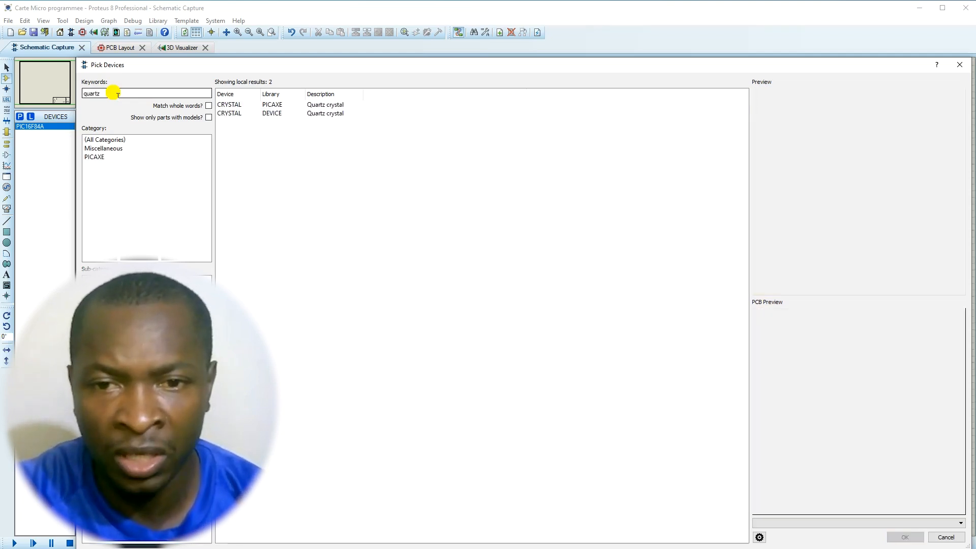
left_click(230, 104)
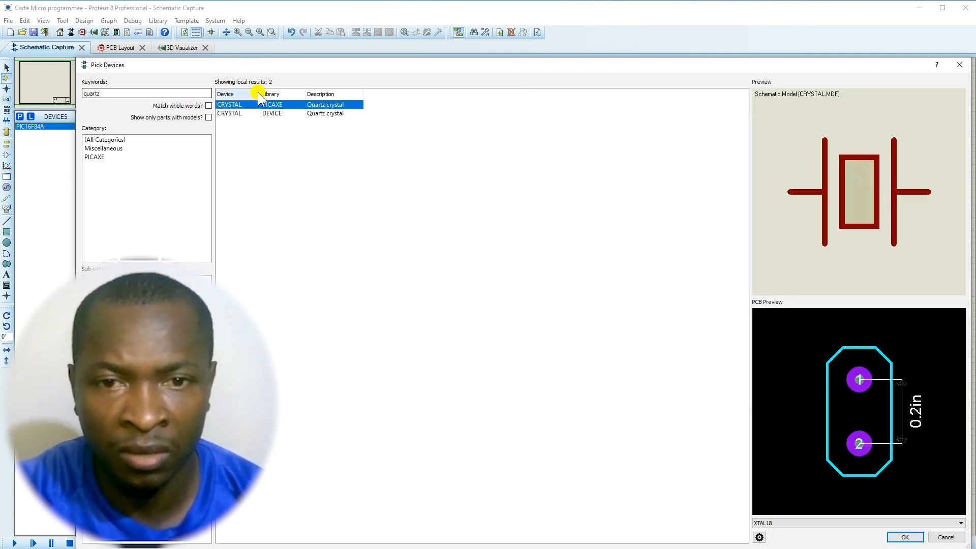
left_click(239, 113)
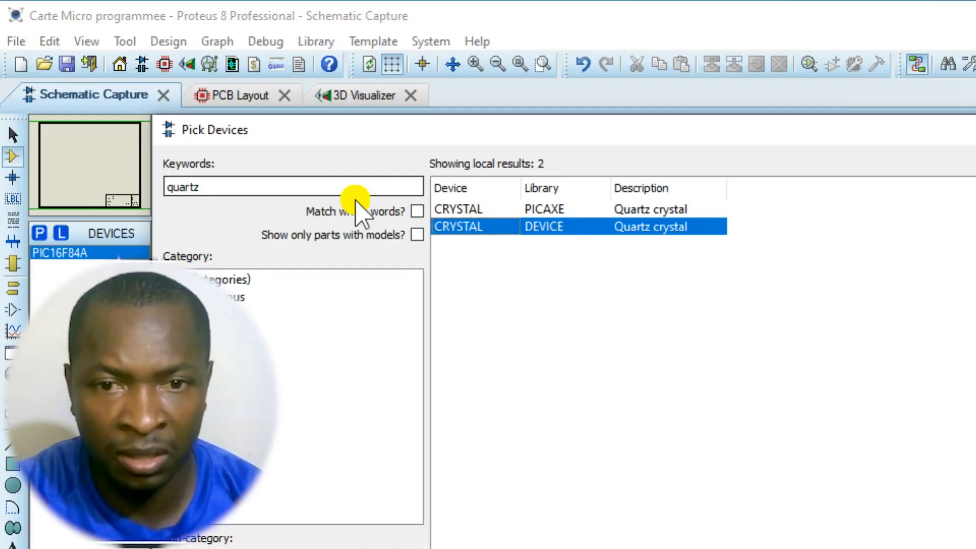
double_click(474, 209)
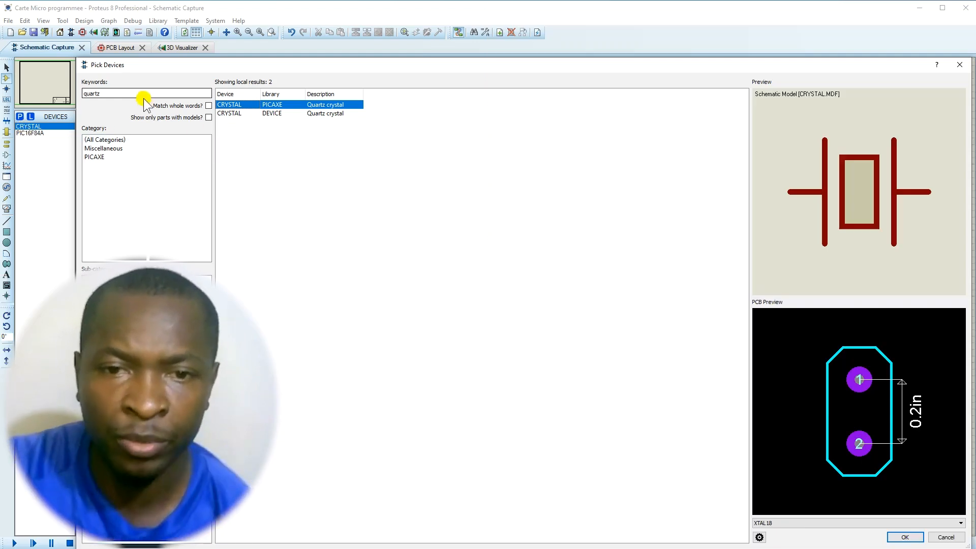
left_click(292, 195)
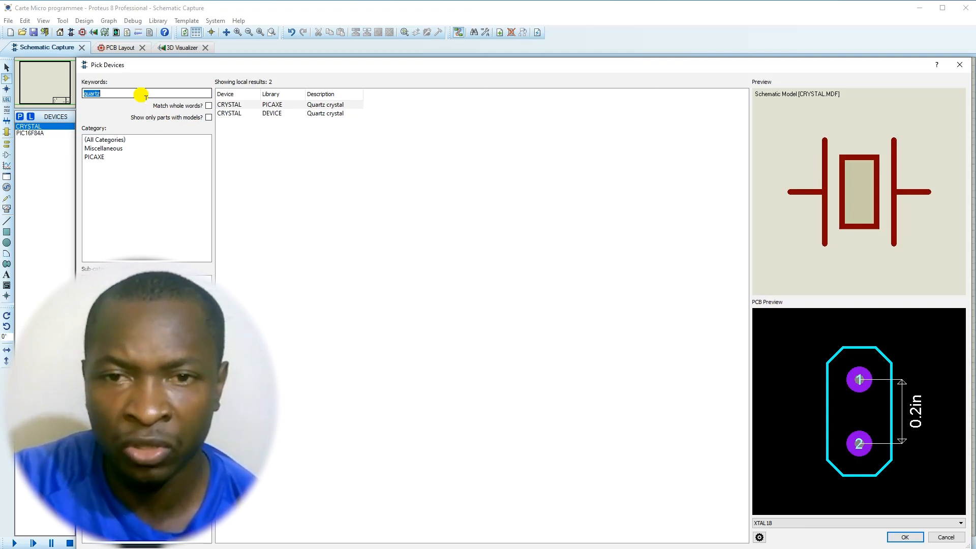
- Search the component library for "cap 22p", add the 02013A220JAT2A capacitor to the device list, and close the library
type("cap")
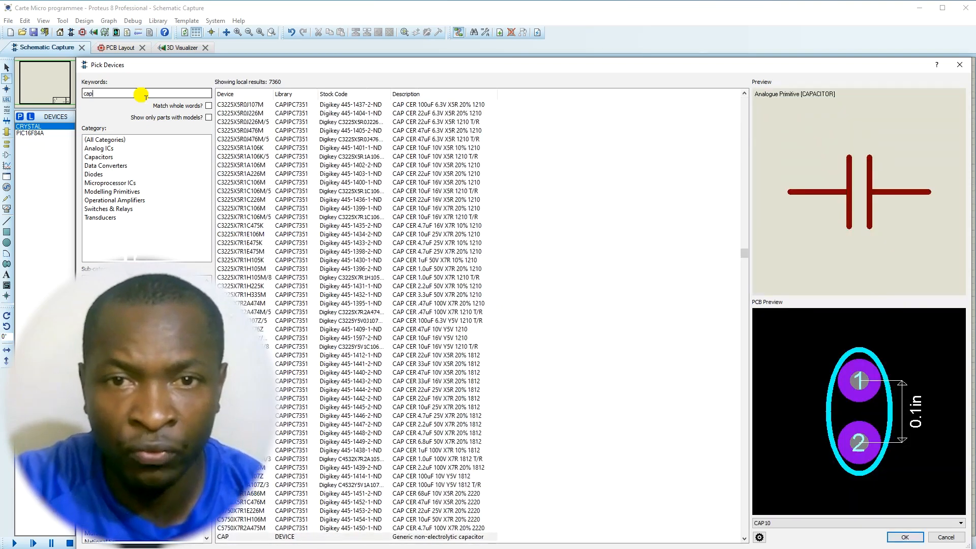
scroll(370, 250, "down", 7)
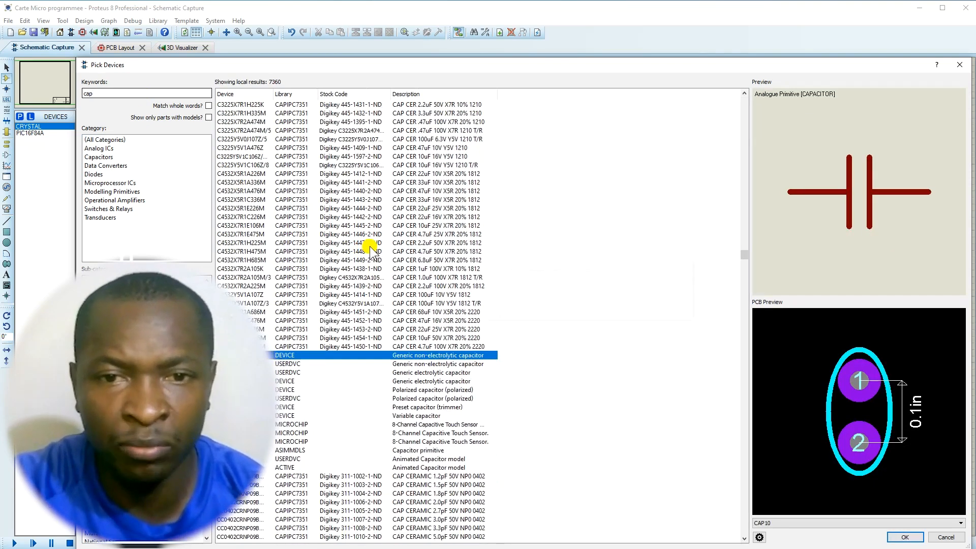
left_click(110, 95)
type("2.")
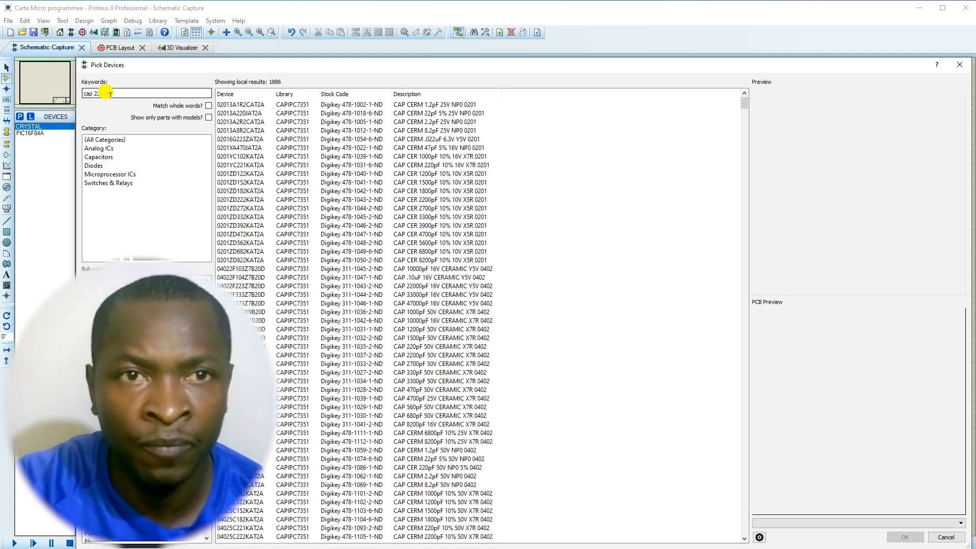
type("2p")
left_click(248, 105)
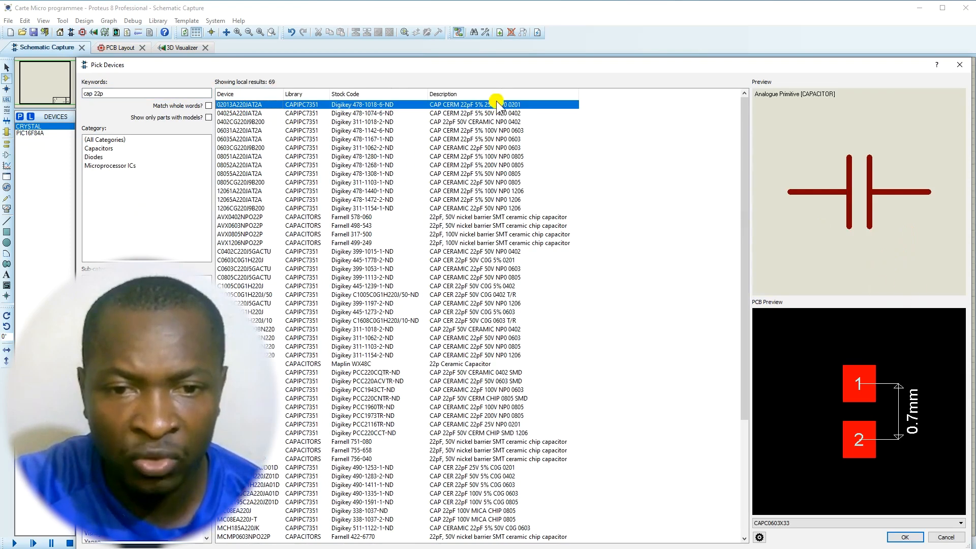
double_click(229, 106)
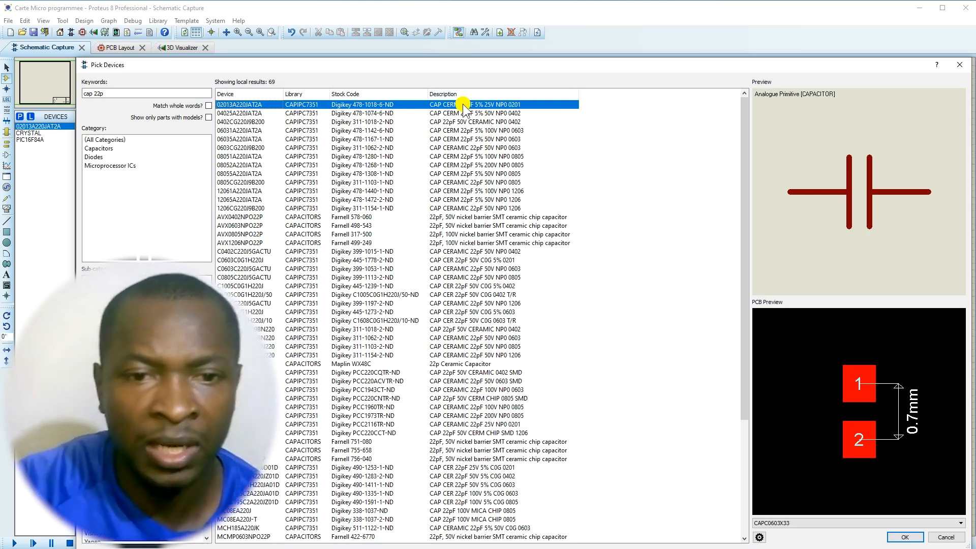
mouse_move(466, 104)
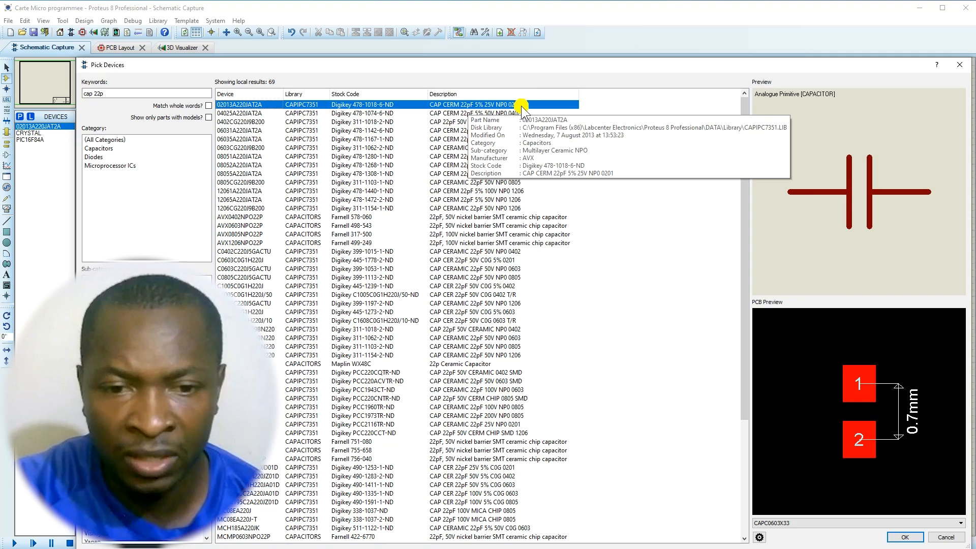
double_click(123, 97)
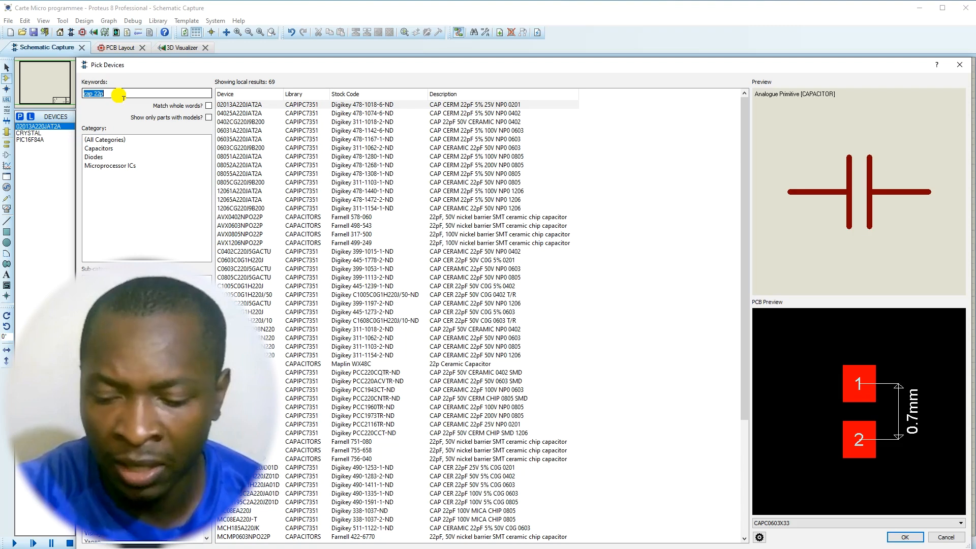
left_click(958, 66)
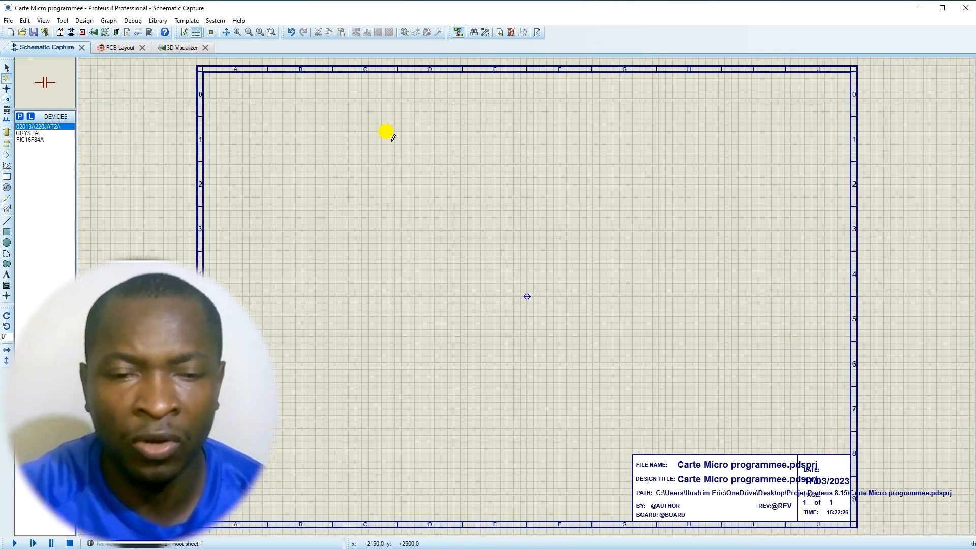
- Place the PIC16F84A at the centre of the schematic sheet
left_click(32, 140)
left_click(421, 211)
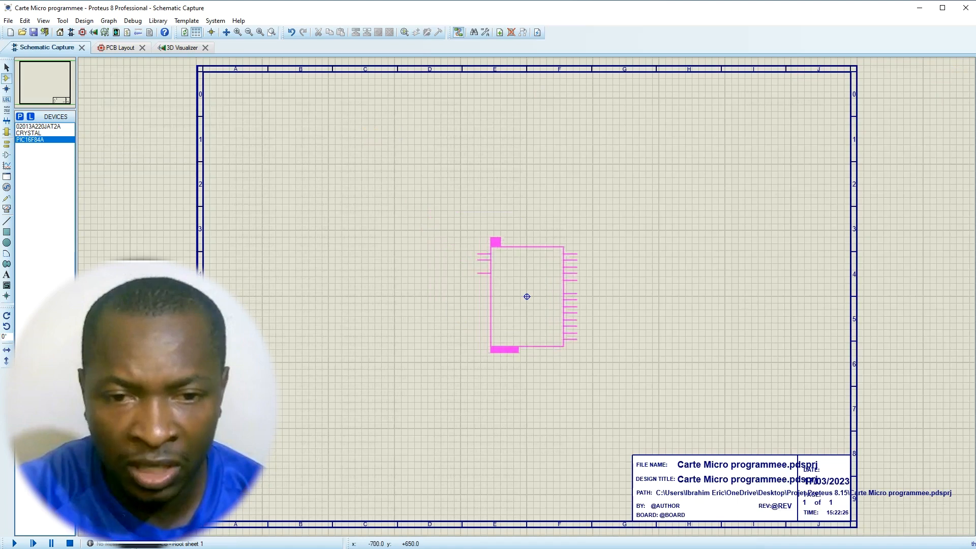
left_click(533, 294)
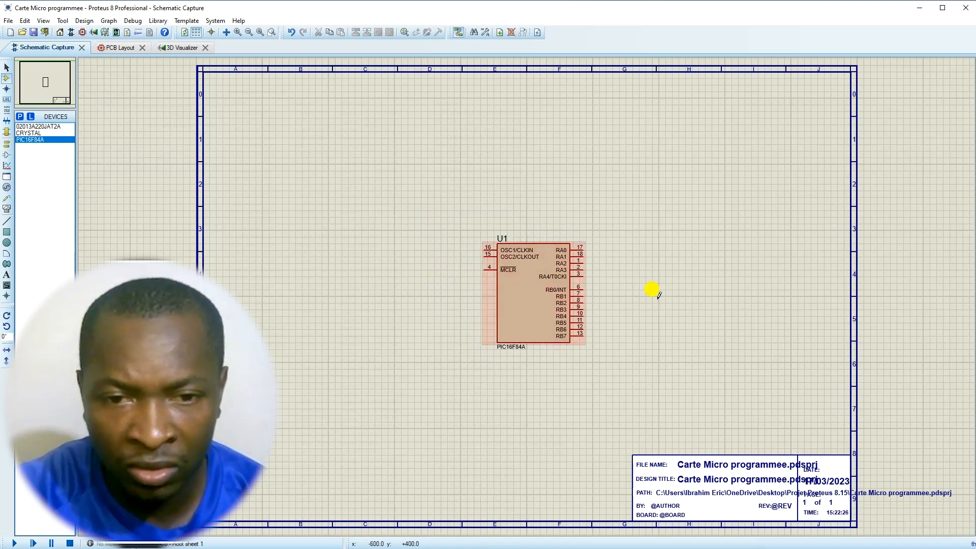
scroll(577, 305, "up", 2)
scroll(534, 302, "up", 1)
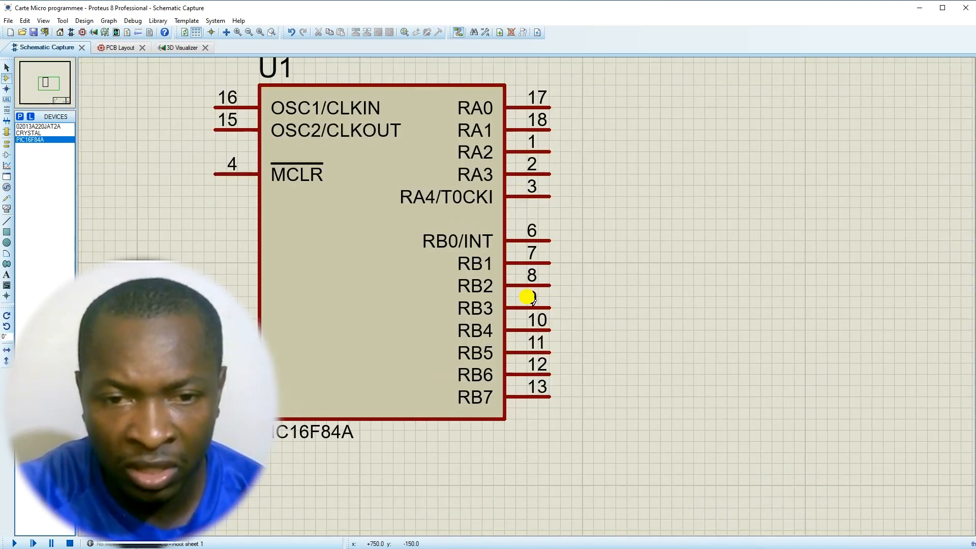
scroll(532, 301, "down", 1)
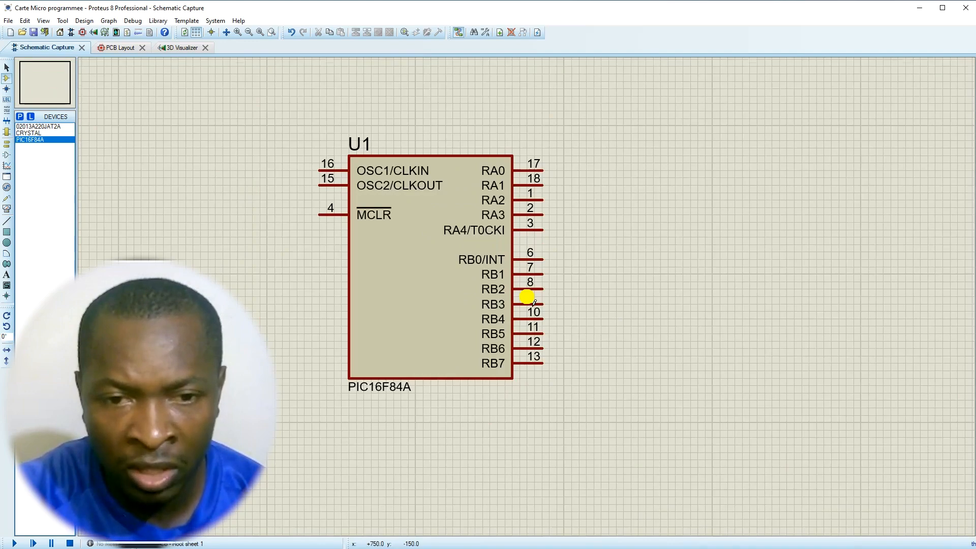
scroll(533, 302, "up", 1)
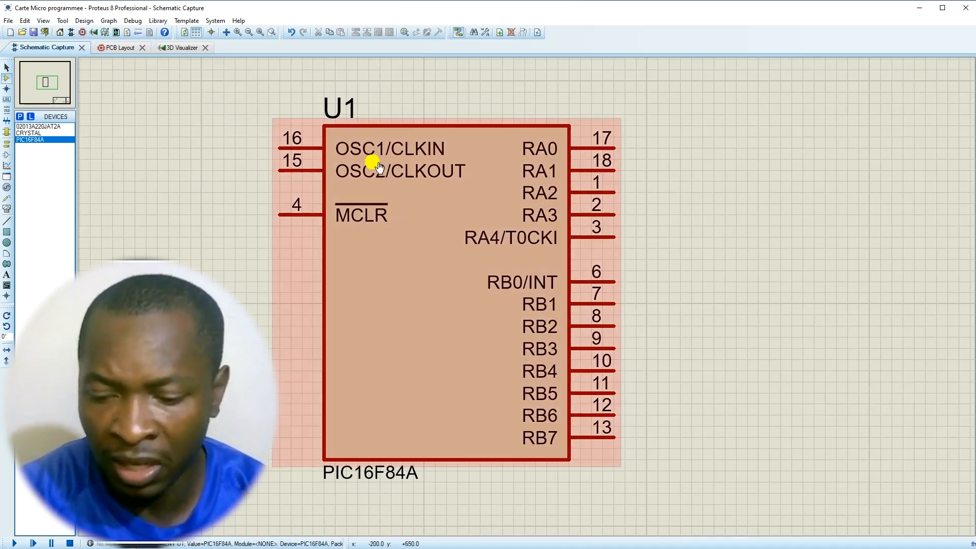
- Place the CRYSTAL on the sheet to the upper left of the PIC16F84A's oscillator pins
left_click(25, 133)
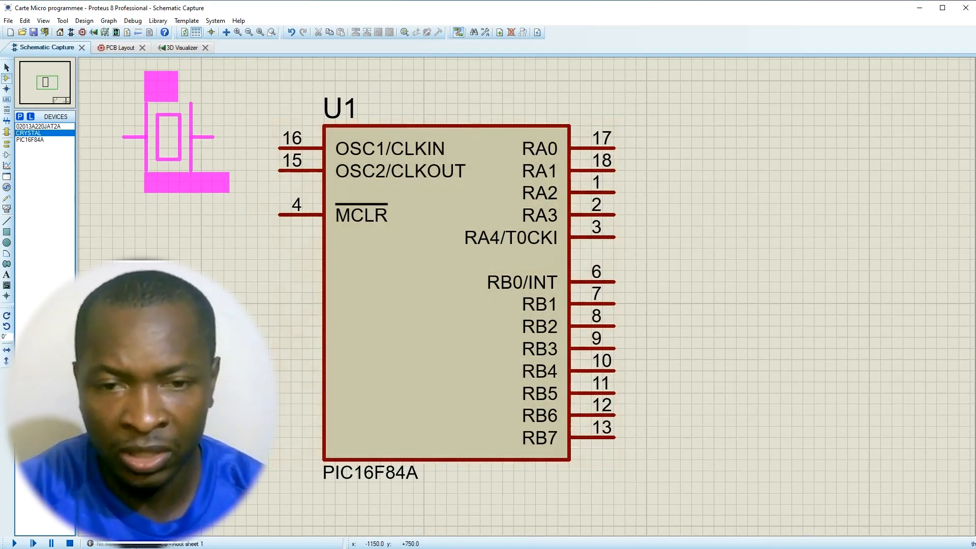
scroll(175, 132, "down", 1)
scroll(300, 193, "up", 1)
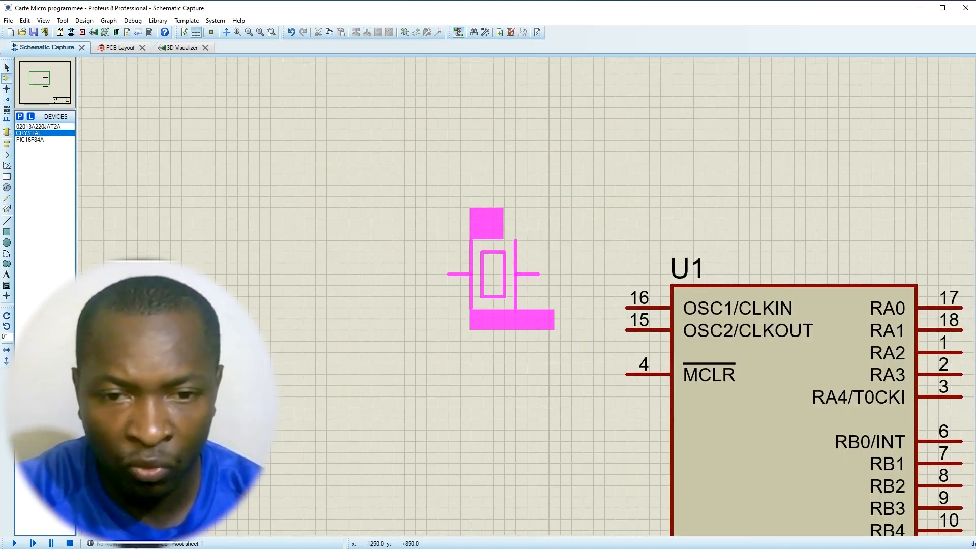
left_click(515, 287)
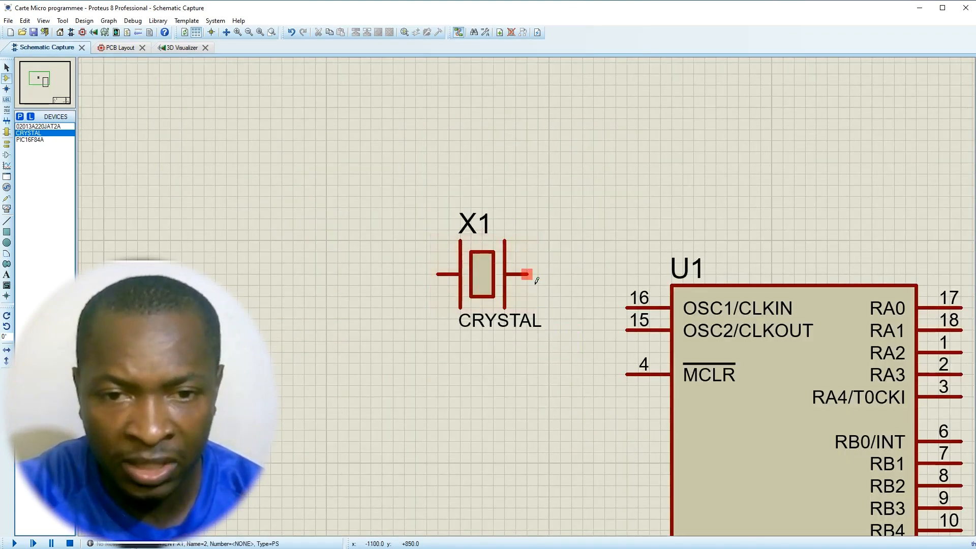
- Wire the crystal's right pin to OSC1/CLKIN and its left pin to OSC2/CLKOUT, moving its value label above it
left_click(537, 280)
left_click(626, 309)
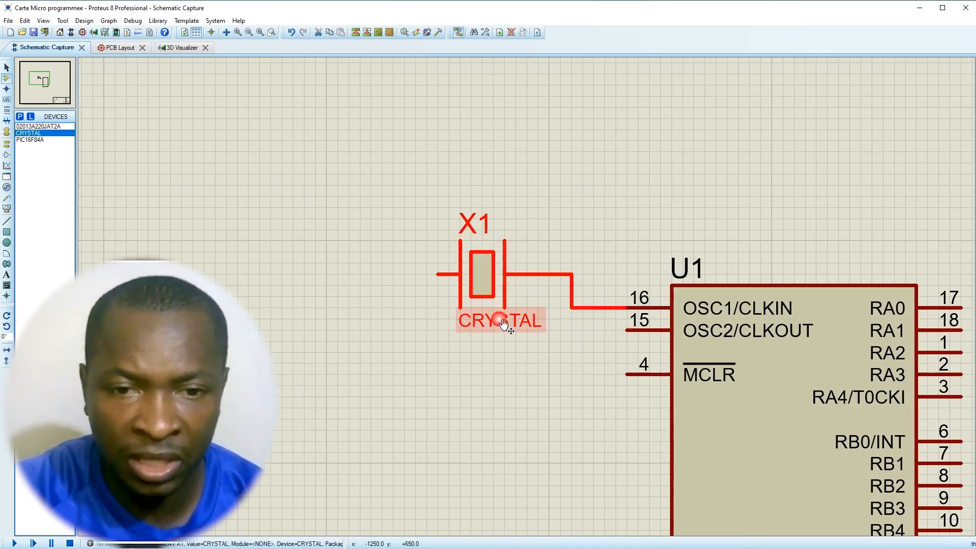
left_click_drag(504, 320, 503, 198)
left_click(554, 264)
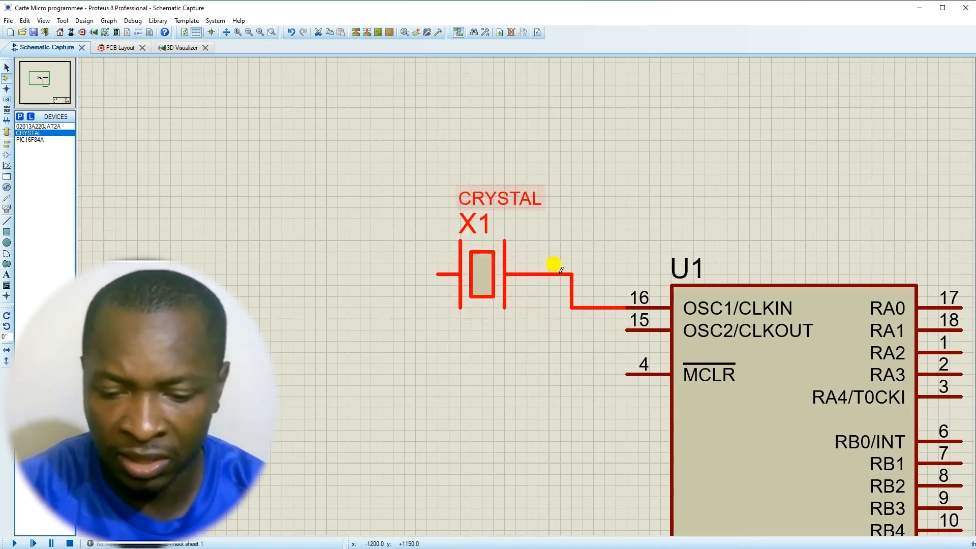
left_click(627, 330)
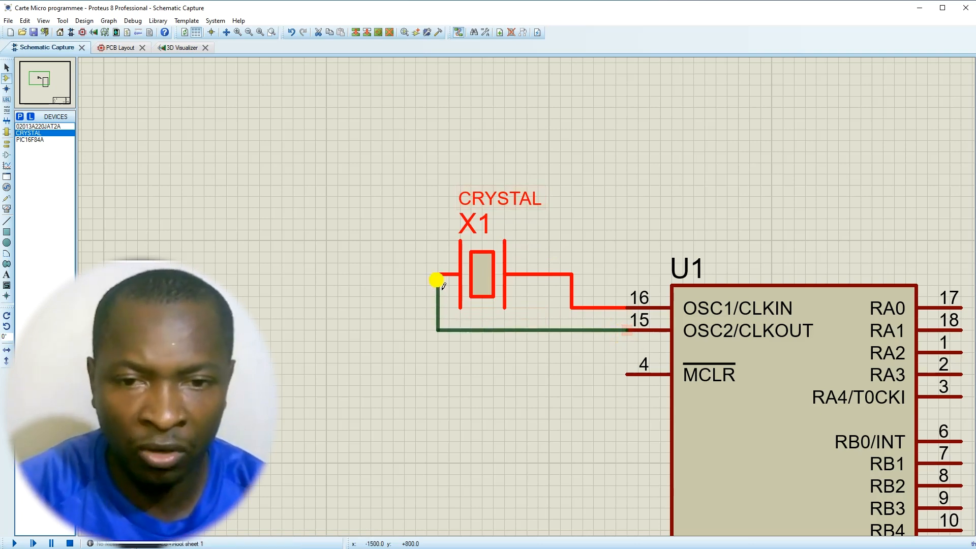
left_click(434, 275)
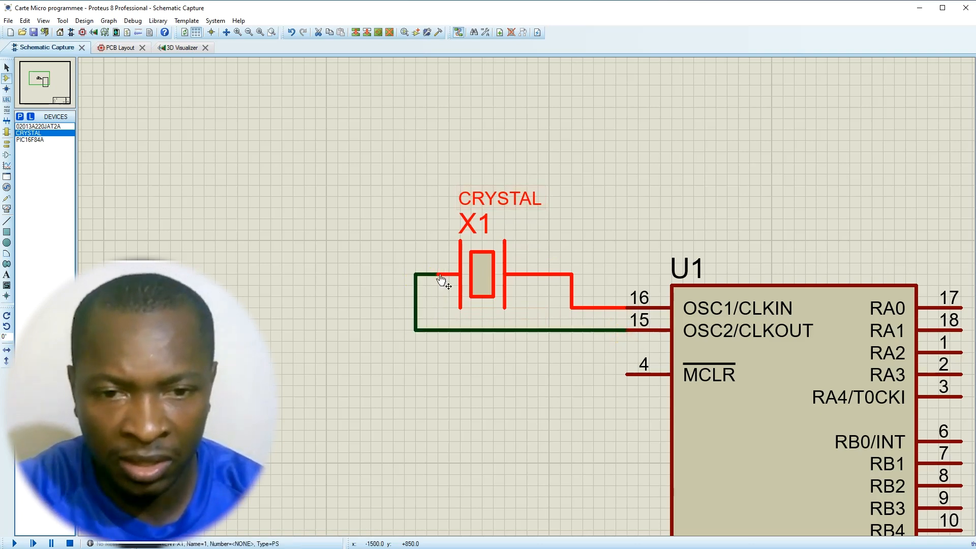
- Shift the crystal slightly right between its wires and move its value label beside its right plate
double_click(486, 283)
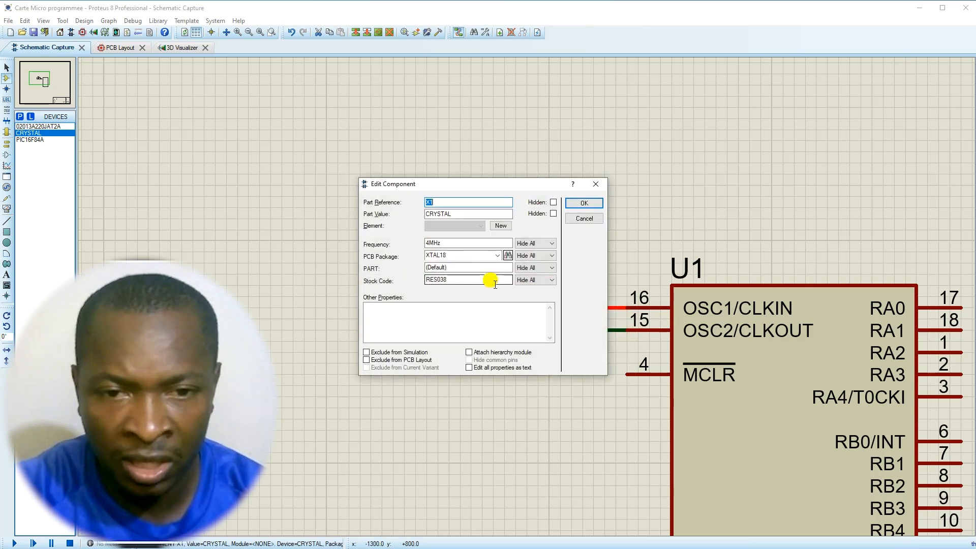
left_click(597, 185)
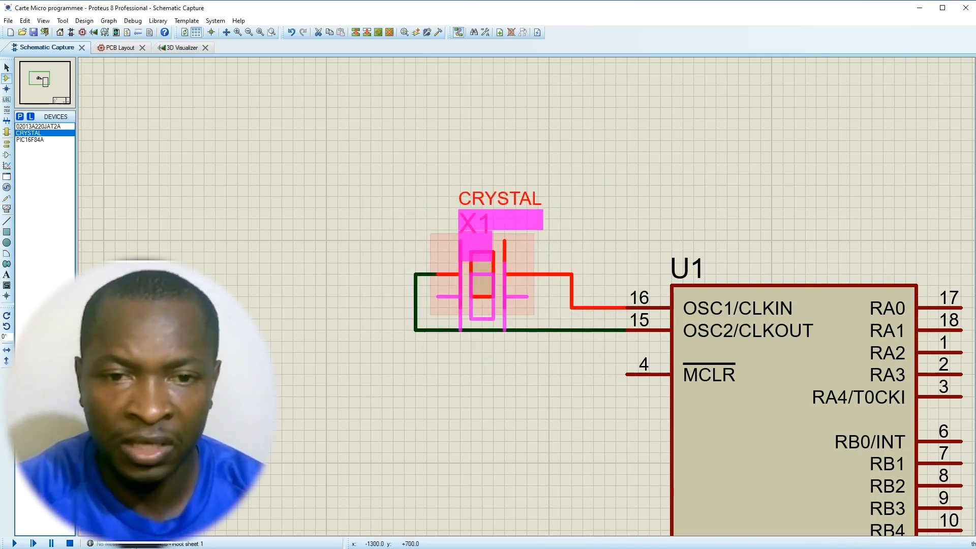
left_click_drag(482, 307, 493, 285)
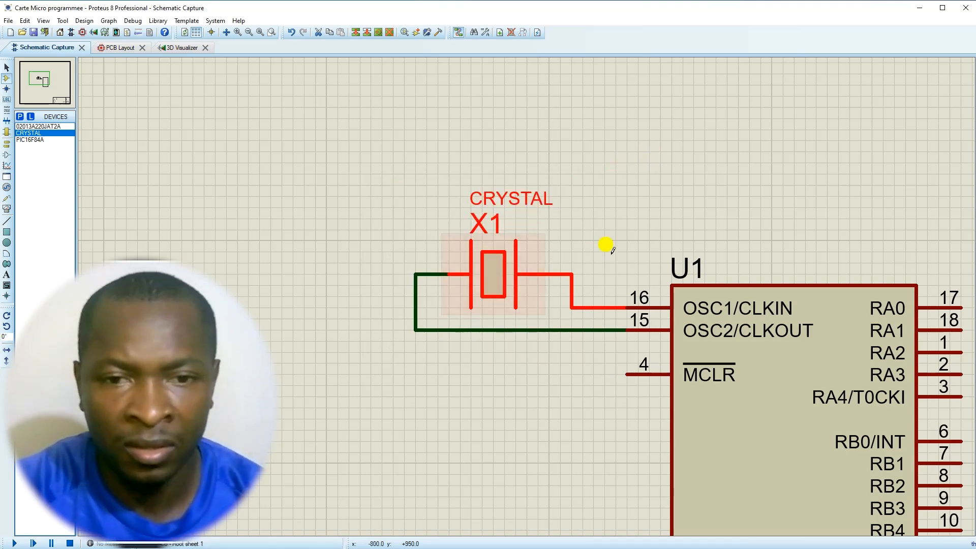
left_click(612, 248)
left_click(508, 287)
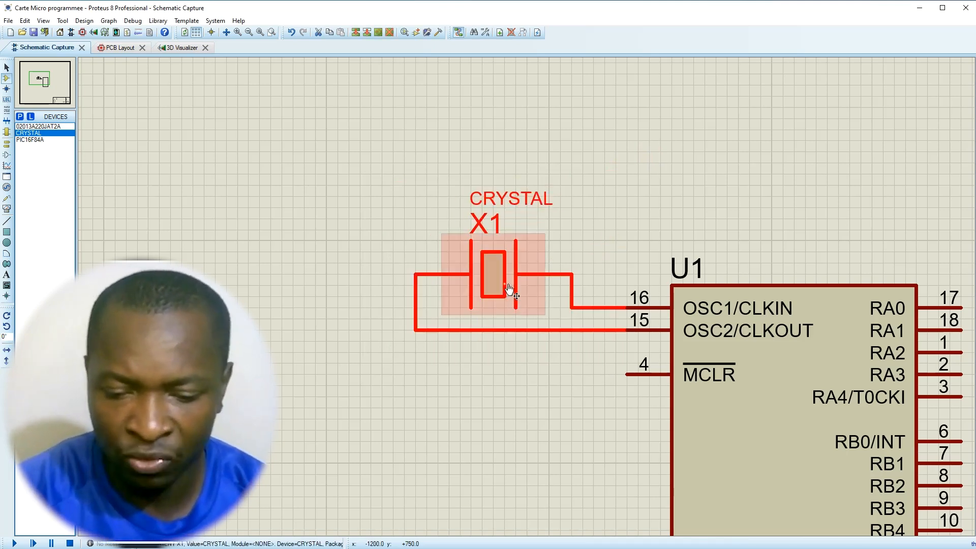
left_click_drag(519, 198, 577, 259)
- Place the 22pF capacitor vertically above the crystal's left wire corner, joined to the OSC2/CLKOUT net with room below it
left_click(37, 126)
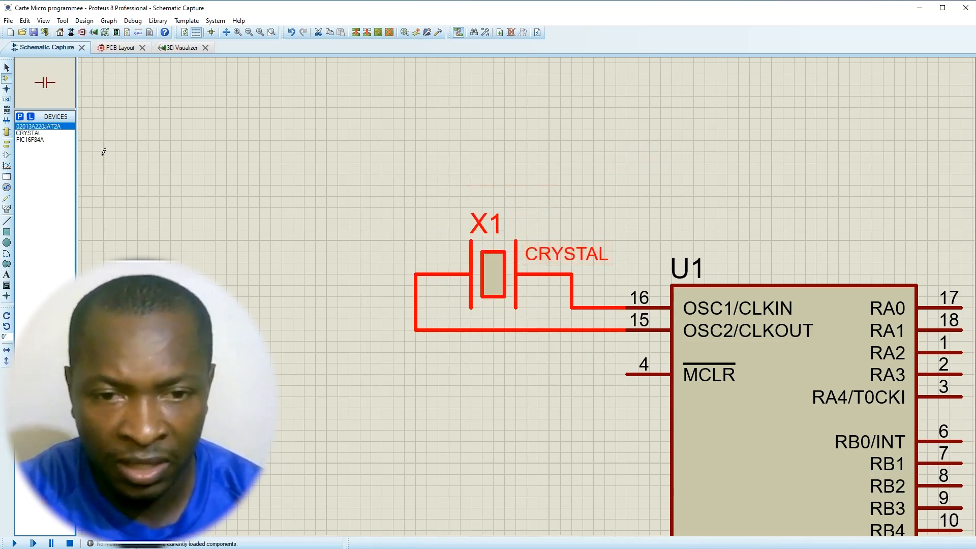
left_click(416, 171)
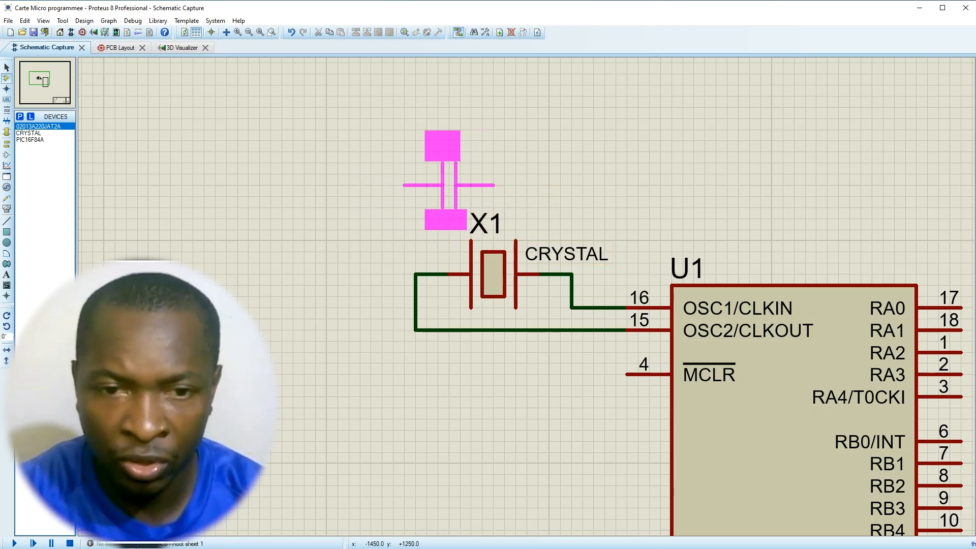
key("KP_Add")
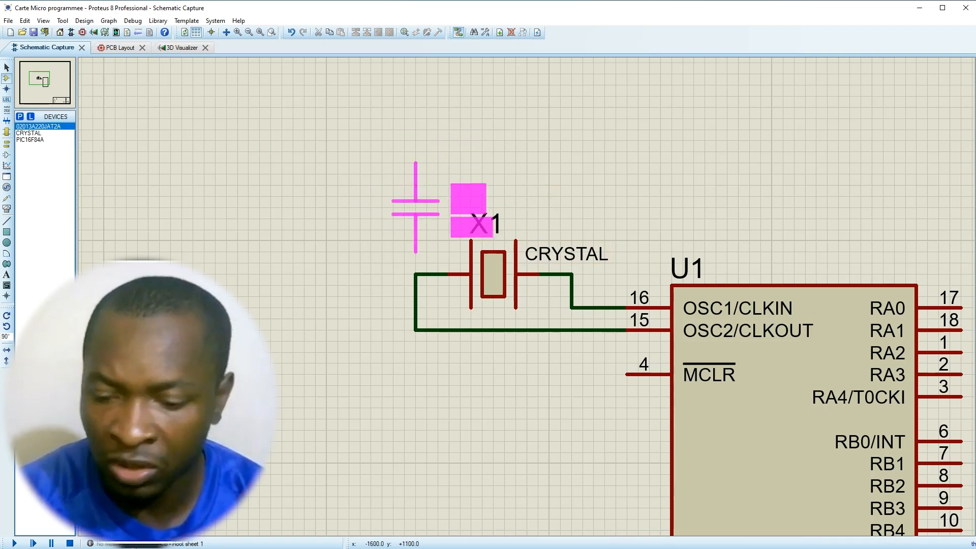
left_click(422, 230)
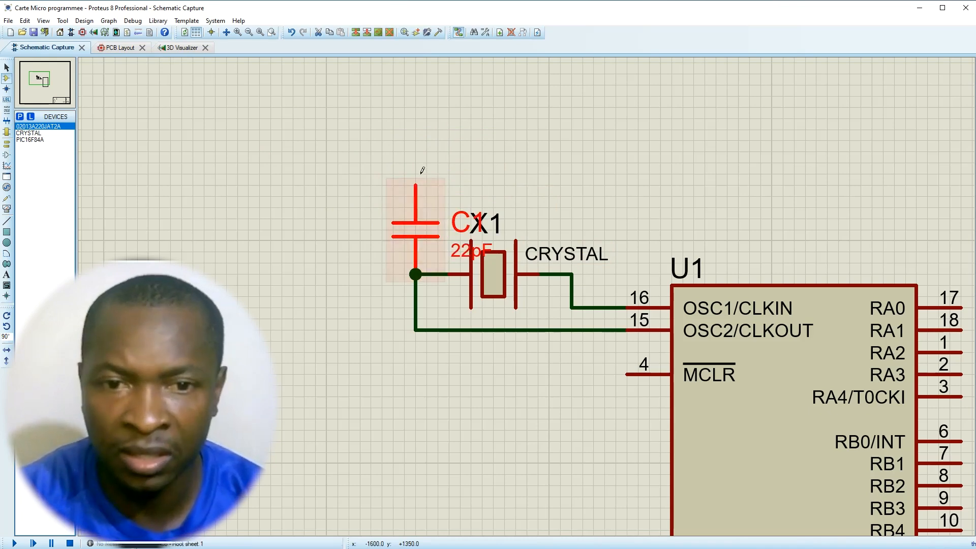
left_click_drag(424, 232, 425, 165)
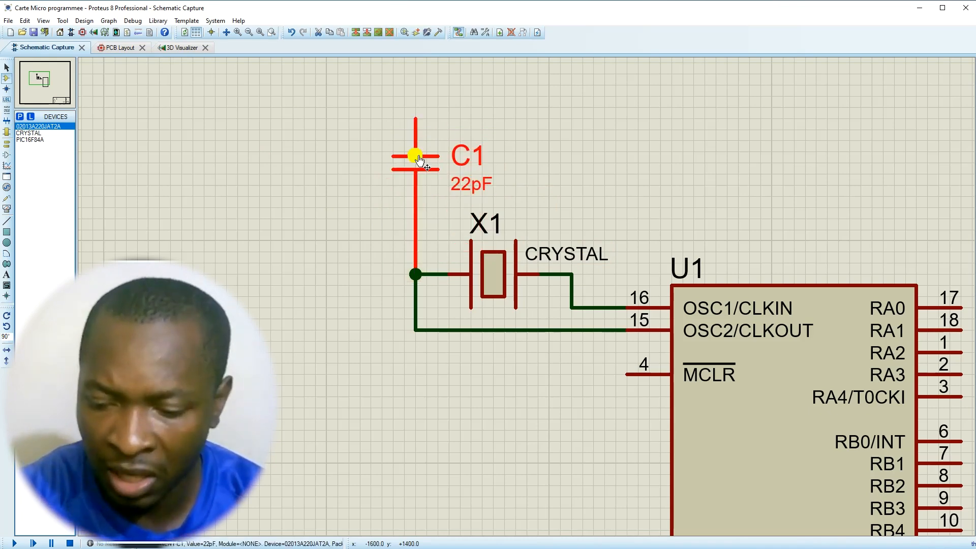
- Nudge the crystal's value label down, and hide both its part reference and its part value
left_click(574, 255)
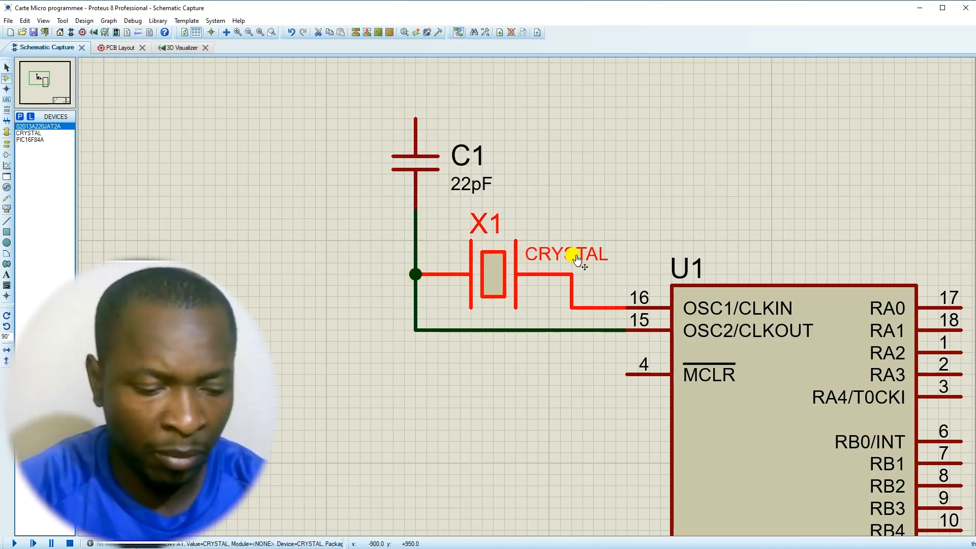
mouse_move(573, 256)
left_mouse_down()
mouse_move(551, 243)
mouse_move(572, 264)
left_mouse_up()
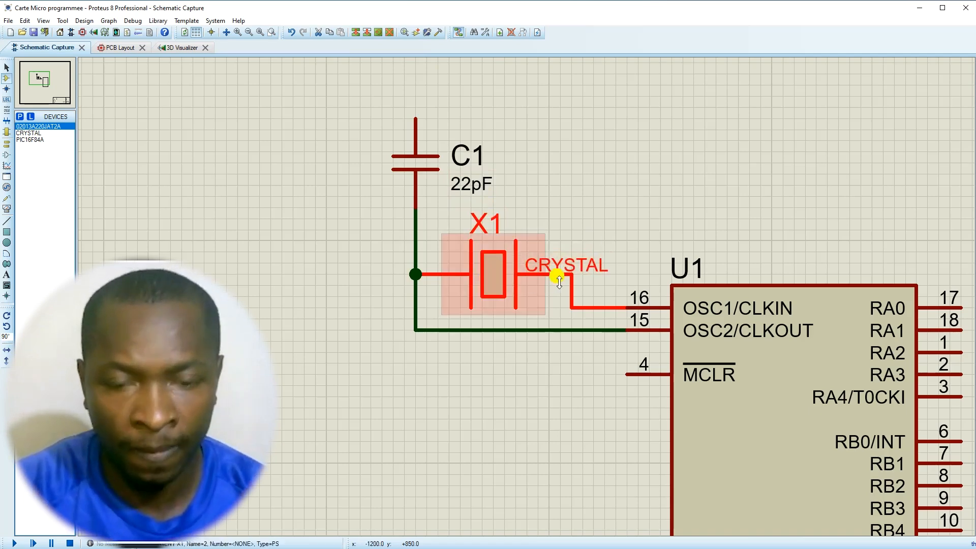
double_click(494, 273)
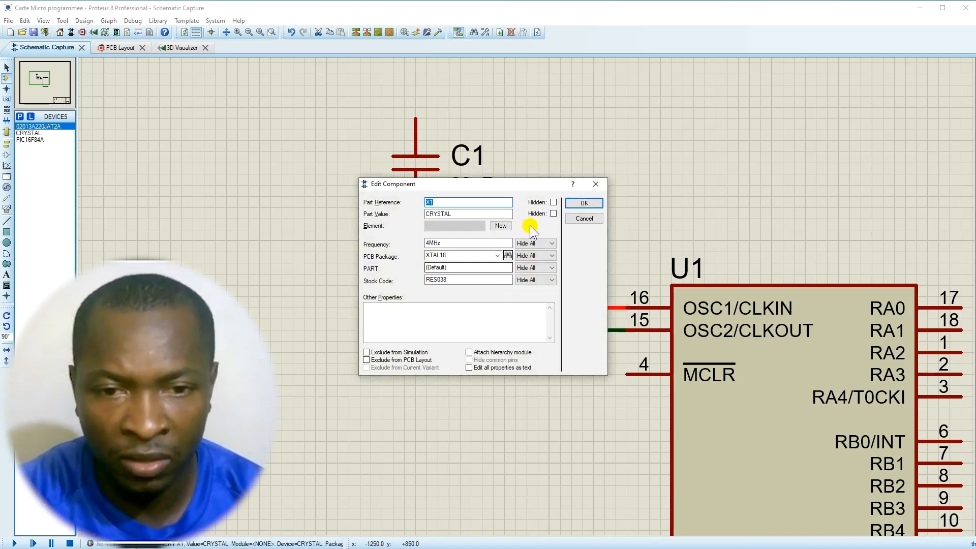
left_click(555, 213)
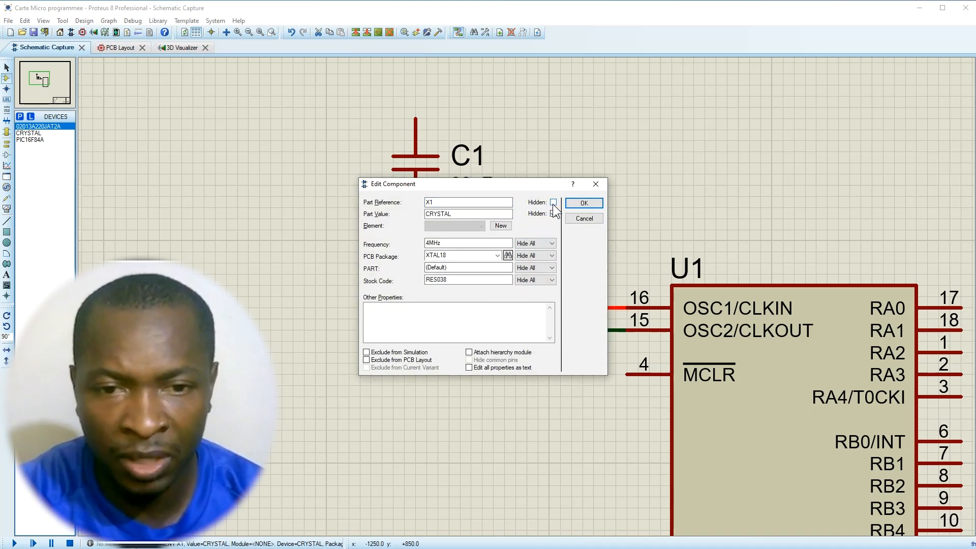
left_click(590, 203)
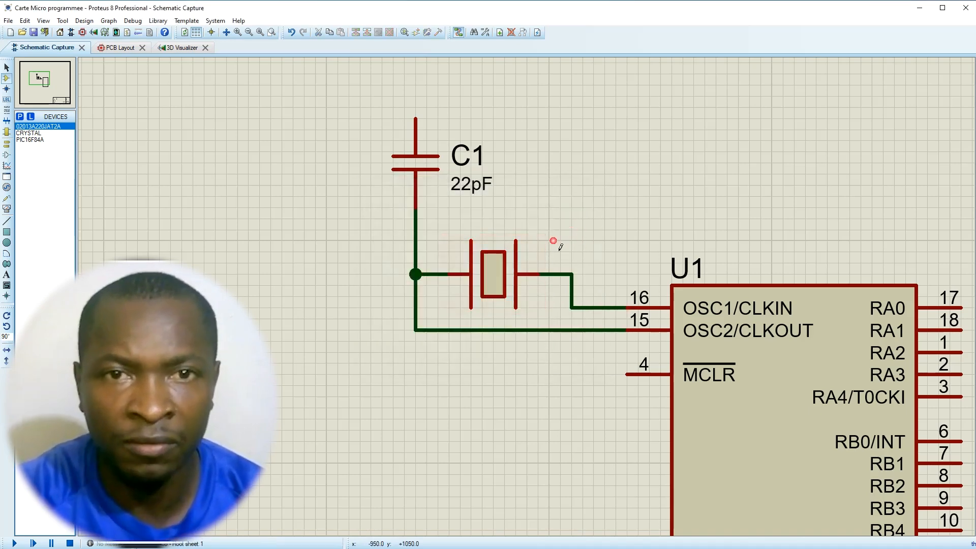
- Set the crystal's part reference to 4MHZ and show it on the schematic
double_click(496, 286)
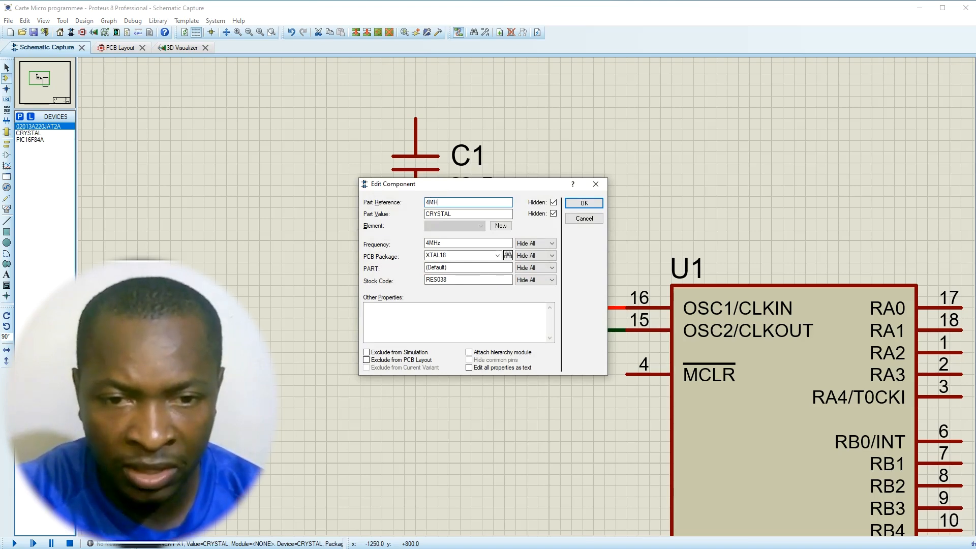
left_click(584, 202)
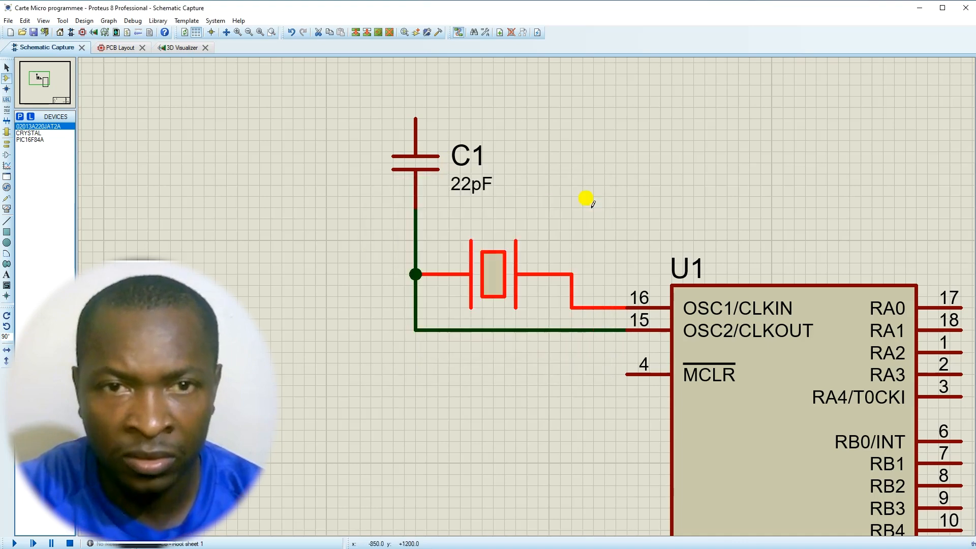
double_click(500, 274)
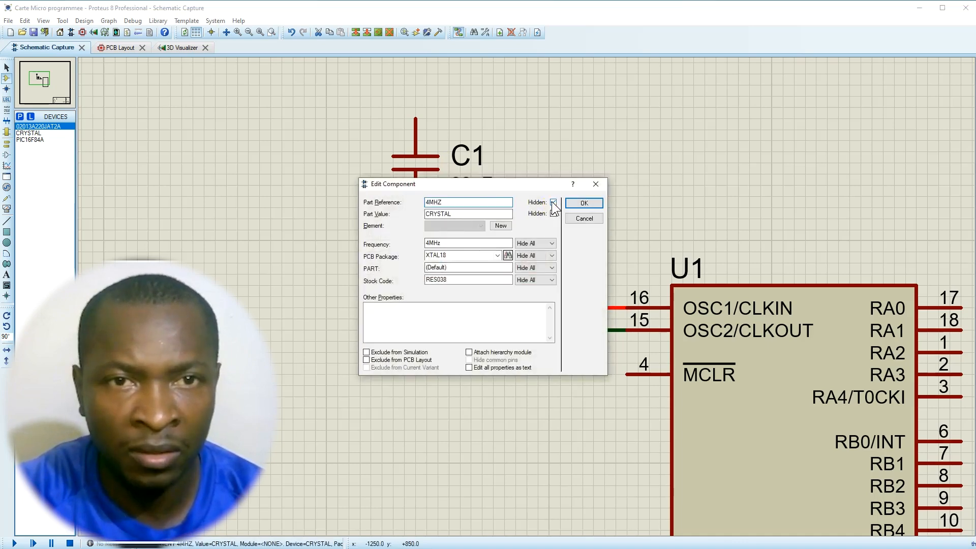
left_click(583, 202)
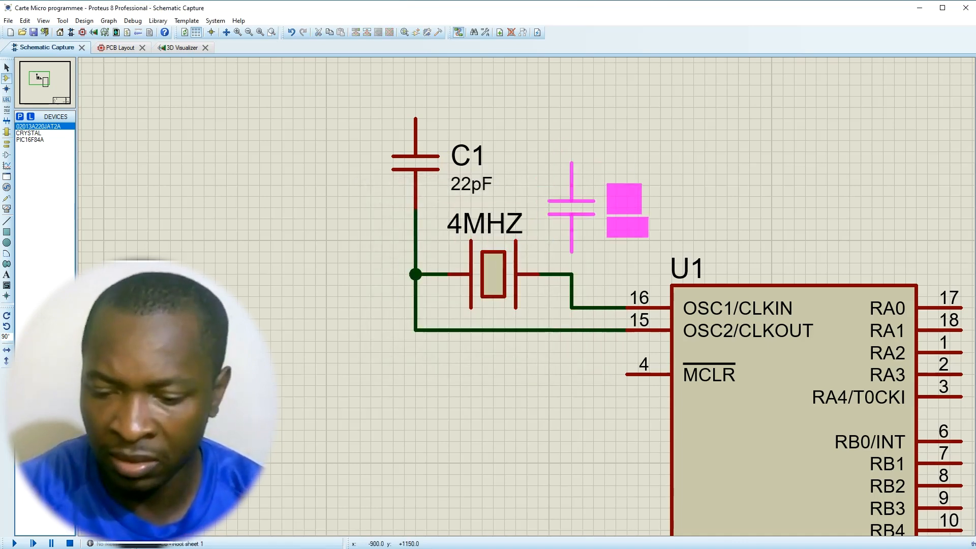
- Place a second vertical 22pF capacitor above the crystal's right wire corner and move it up, keeping it joined to the OSC1/CLKIN net
left_click(572, 227)
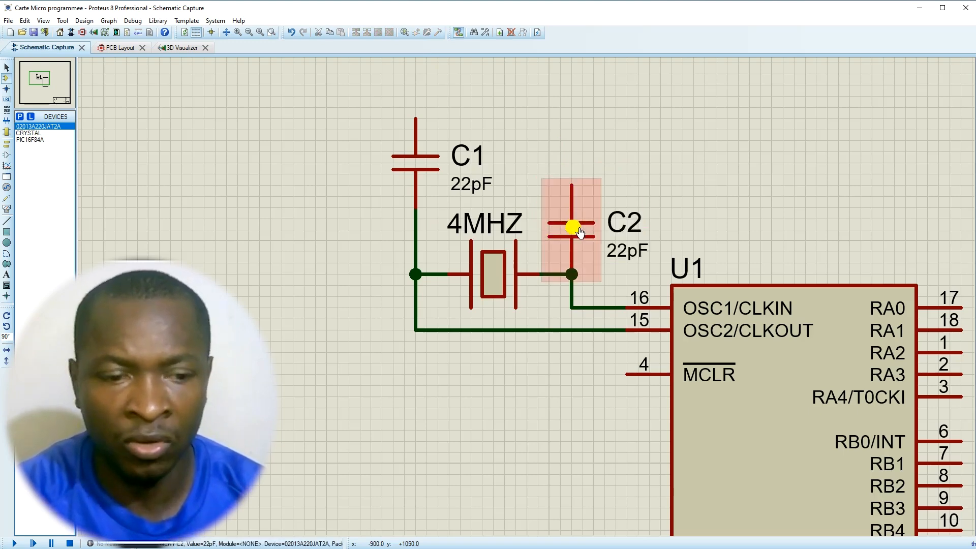
left_click_drag(573, 227, 573, 182)
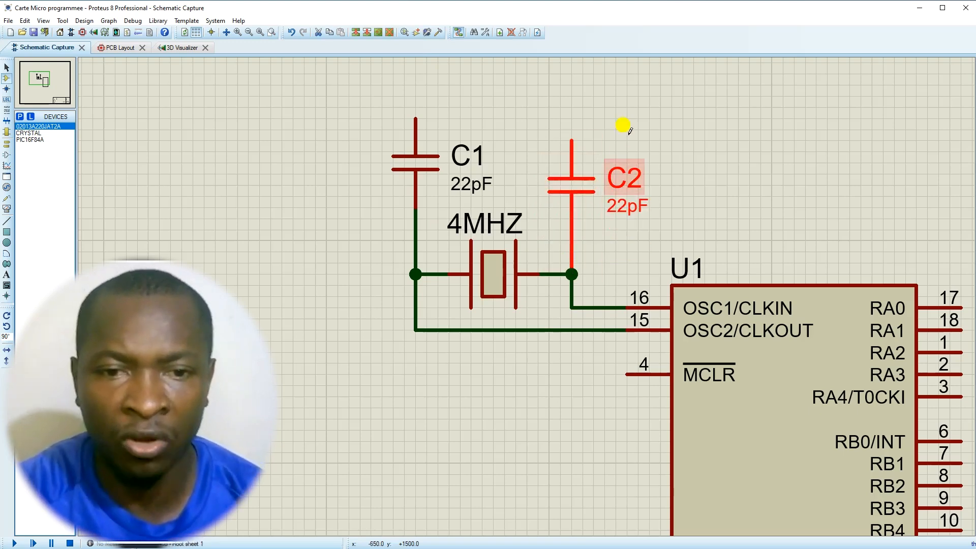
left_click(625, 128)
- Wire the upper pins of C1 and C2 together and raise C2 level with C1
left_click(572, 138)
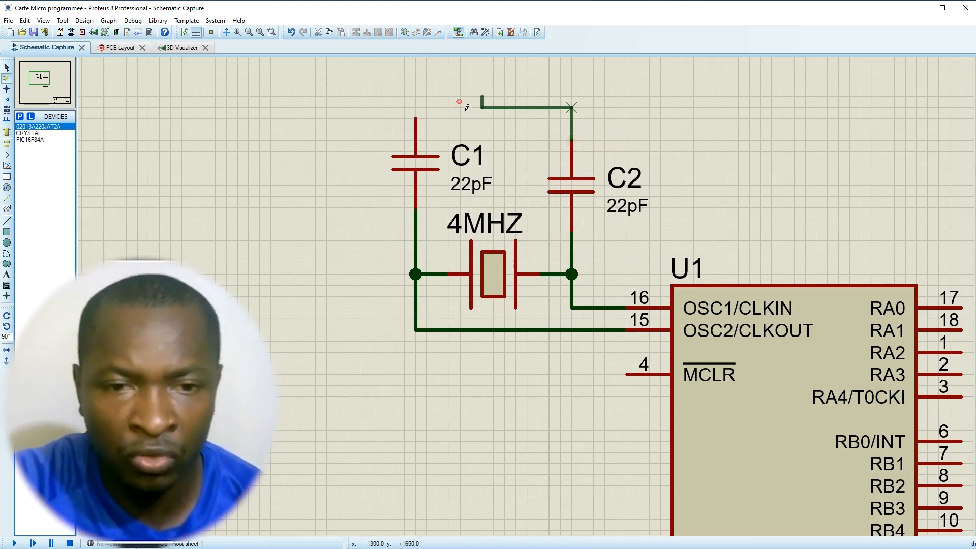
left_click(416, 118)
left_click(575, 186)
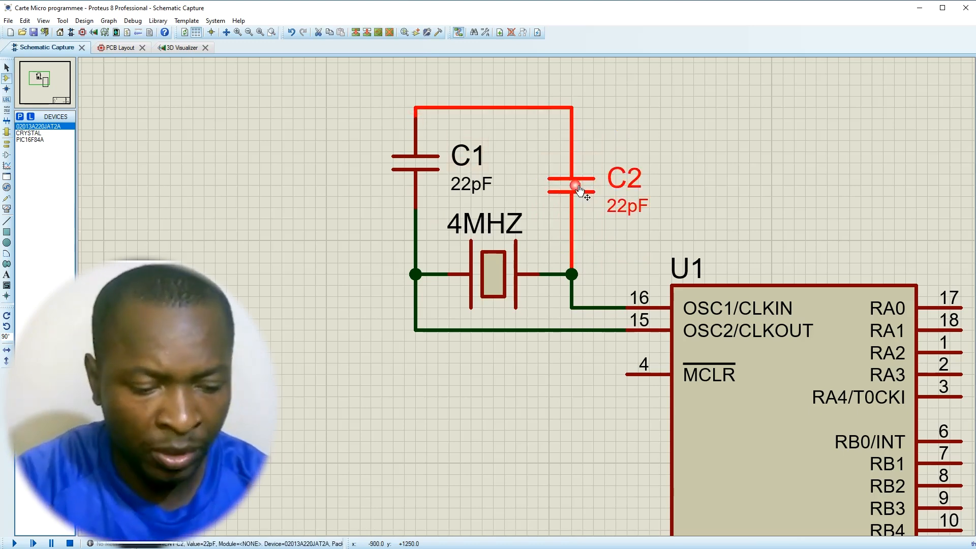
left_click_drag(576, 186, 575, 163)
left_click(675, 186)
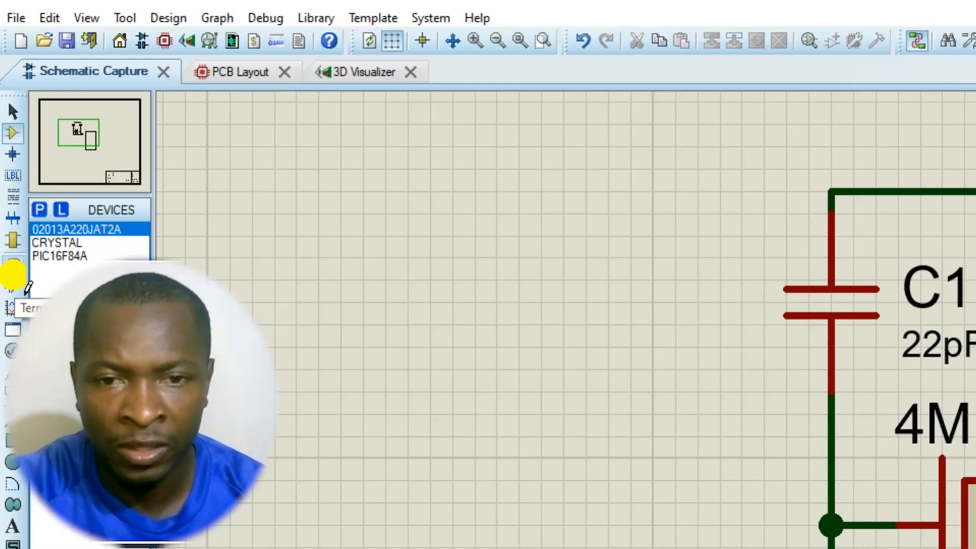
- Place a GROUND terminal rotated 180° on the middle of the wire joining C1 and C2, and raise it slightly above that wire
left_click(7, 153)
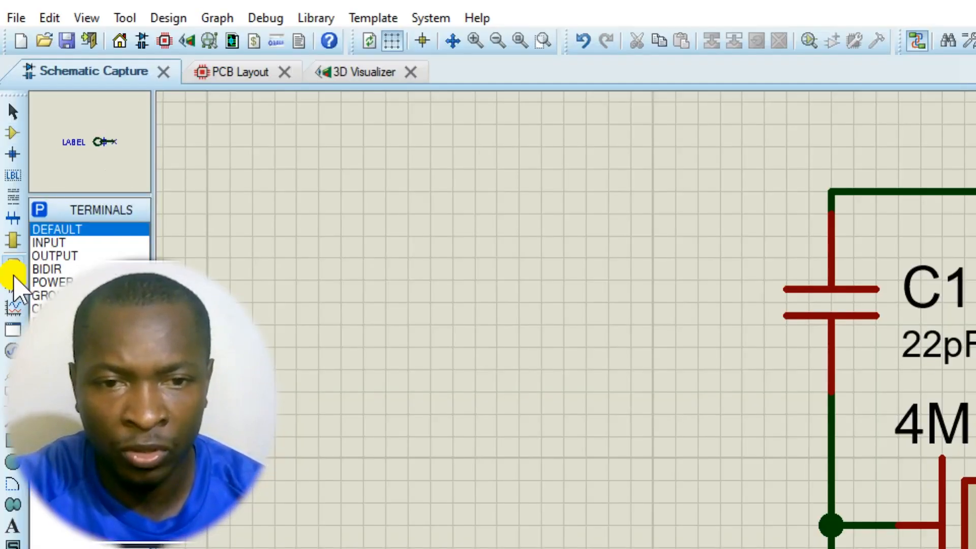
left_click(40, 296)
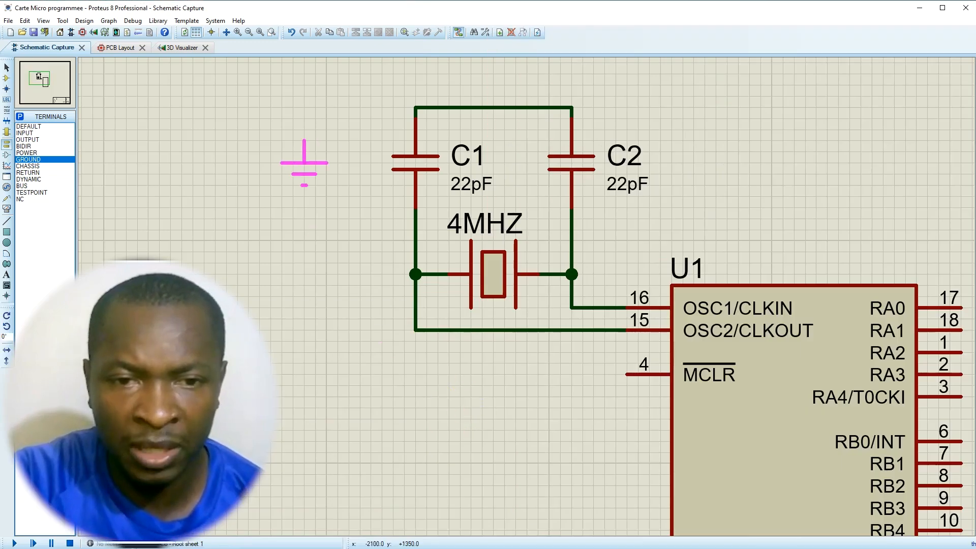
scroll(407, 134, "up", 2)
key("KP_Add")
key("KP_Add")
left_click(495, 161)
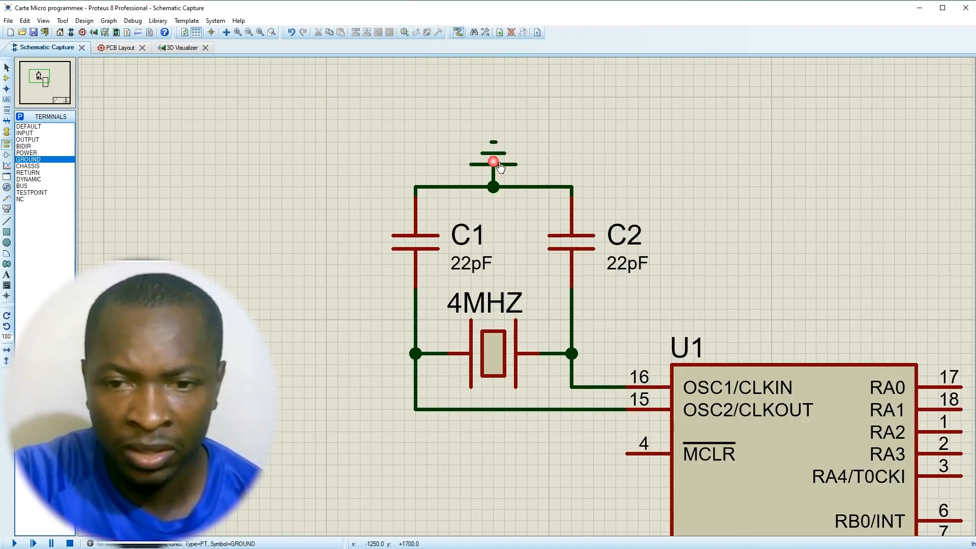
left_click_drag(497, 161, 497, 139)
- Lower C2 and C1 towards the crystal, and bring the ground terminal with its junction down closer to them
left_click(577, 244)
left_click_drag(577, 243, 577, 300)
left_click_drag(415, 246, 414, 291)
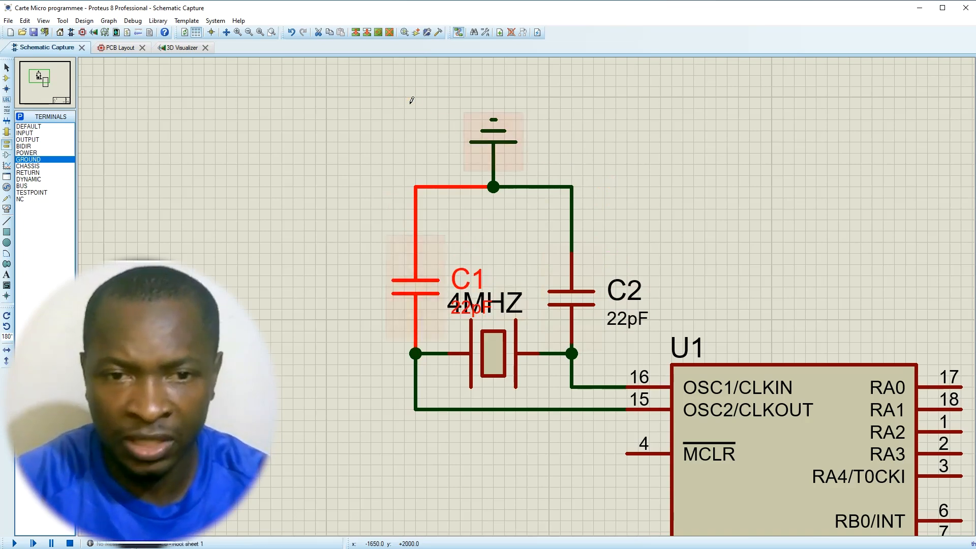
left_click_drag(404, 97, 616, 242)
left_click_drag(498, 182, 497, 237)
left_click(671, 206)
- Reroute the wire between C2 and the ground junction so it runs level with C1's wire
right_click(551, 251)
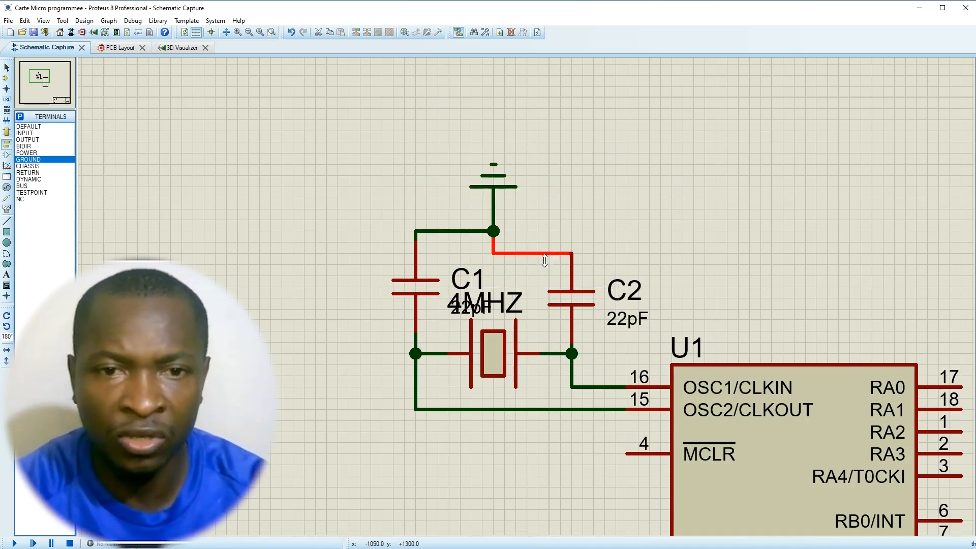
left_click(577, 257)
left_click(566, 232)
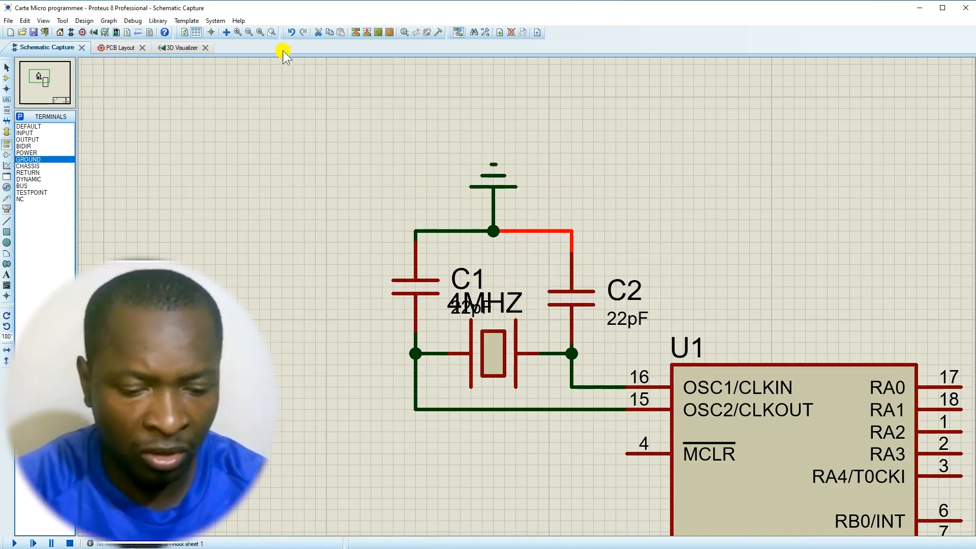
- Place a POWER terminal pointing left beside U1's MCLR pin 4 and connect it to the pin
left_click(264, 36)
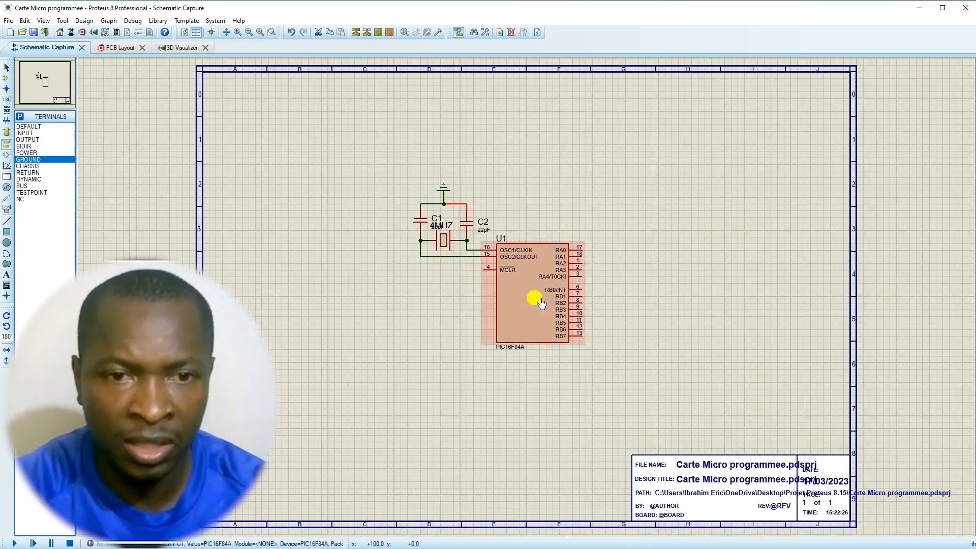
scroll(532, 301, "up", 2)
scroll(468, 270, "up", 1)
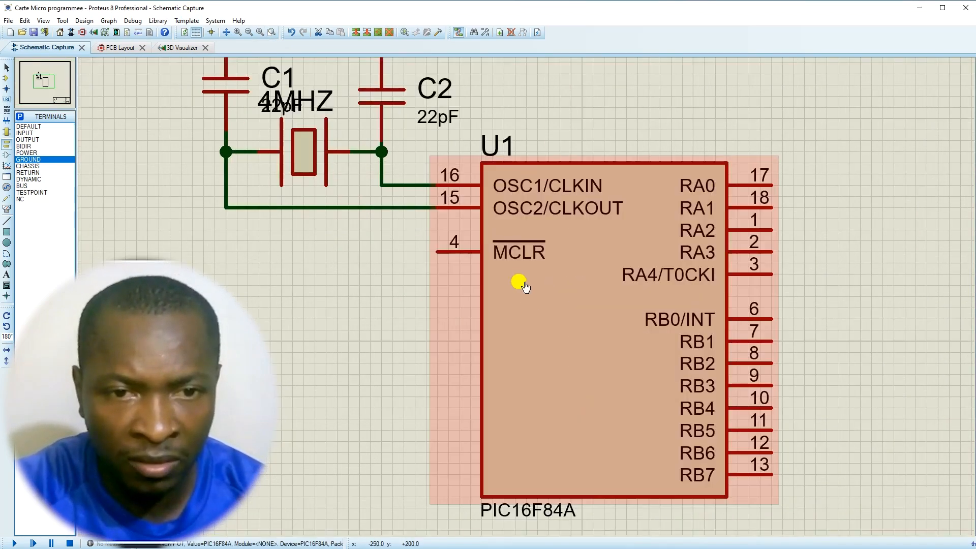
scroll(516, 290, "down", 1)
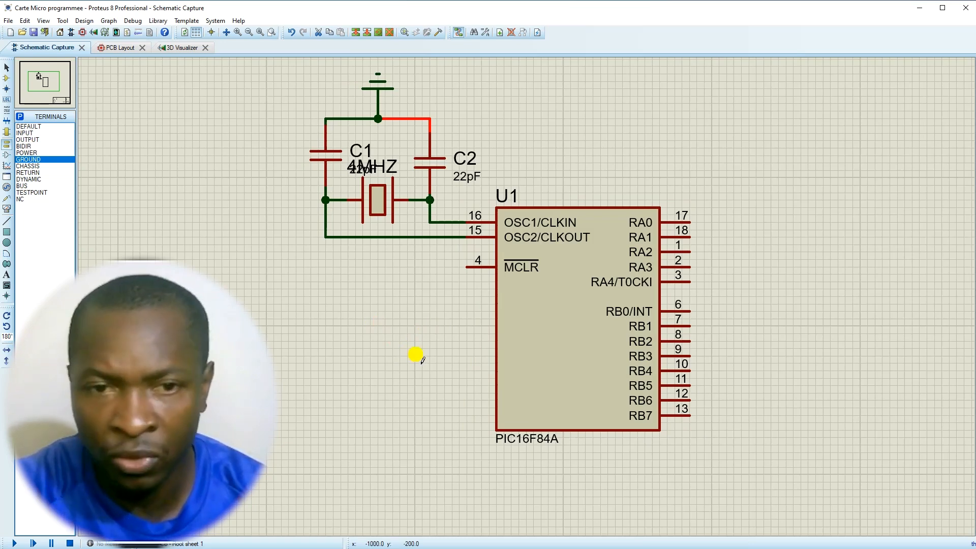
scroll(514, 268, "up", 3)
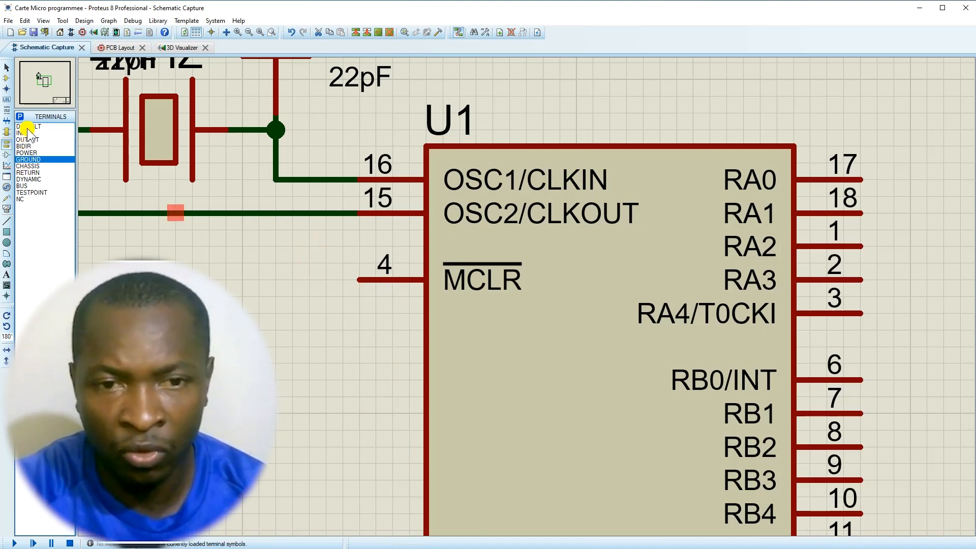
left_click(26, 152)
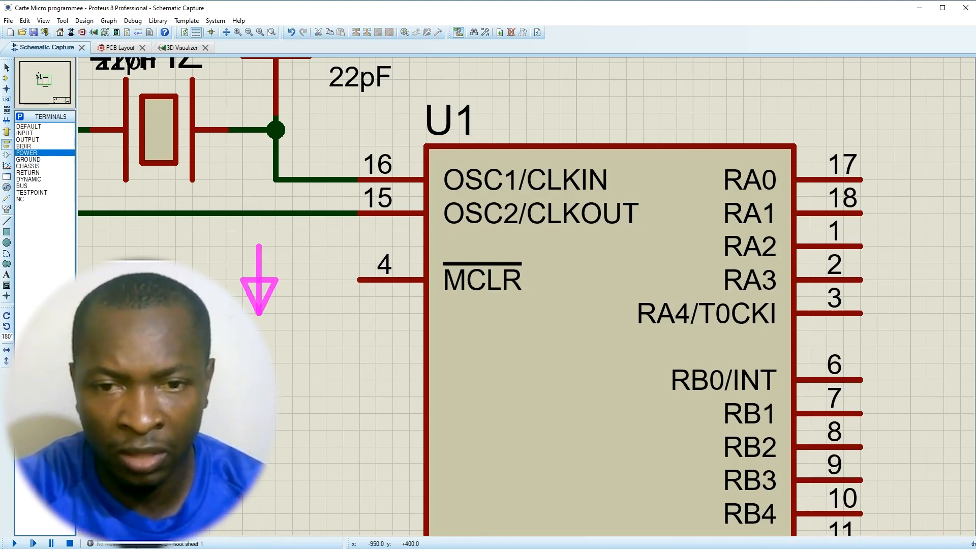
key("KP_Add")
key("KP_Add")
key("KP_Add")
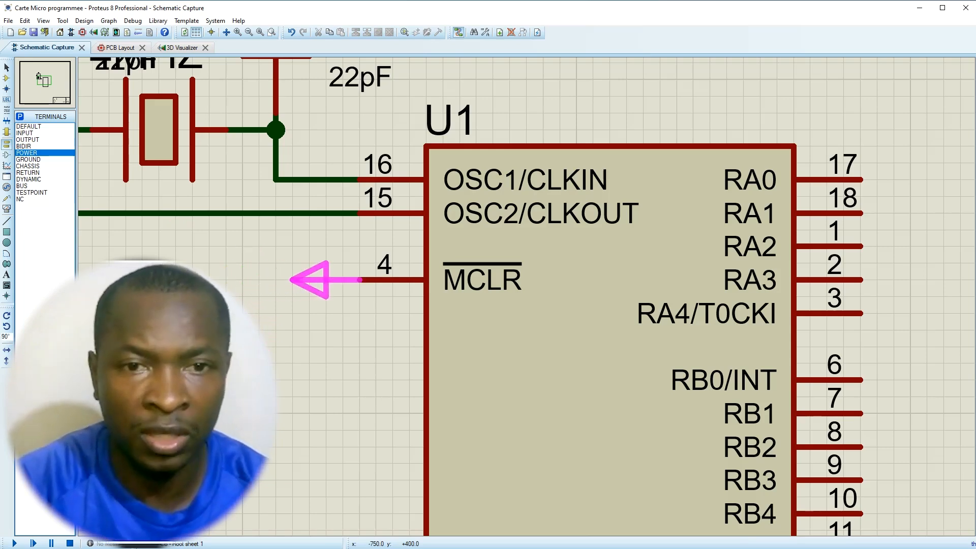
left_click(362, 279)
- Label the power terminal on the MCLR pin VCC
double_click(262, 279)
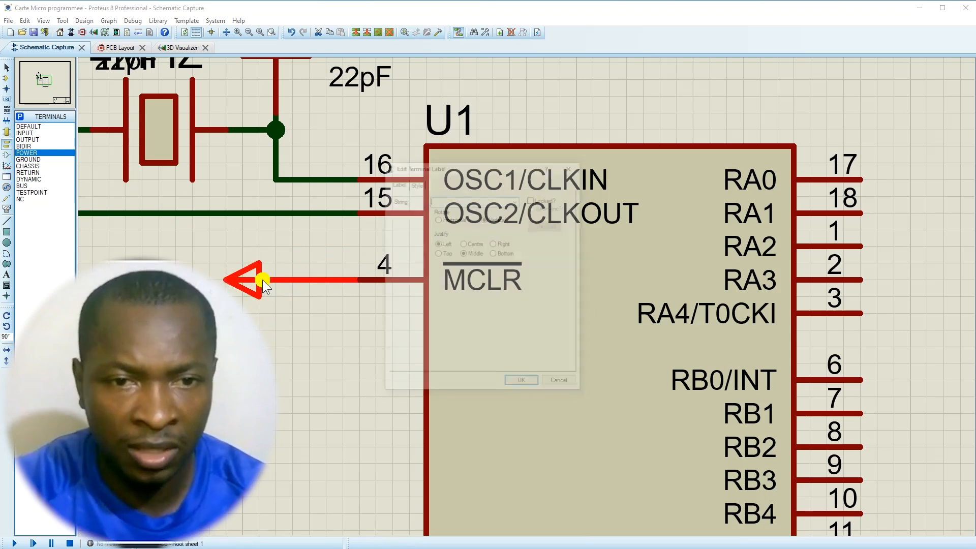
left_click(516, 200)
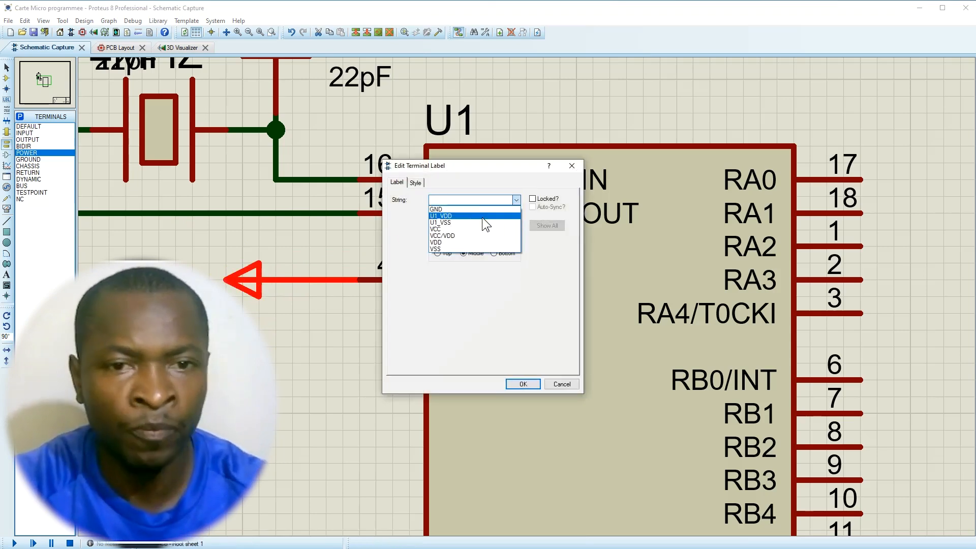
left_click(468, 230)
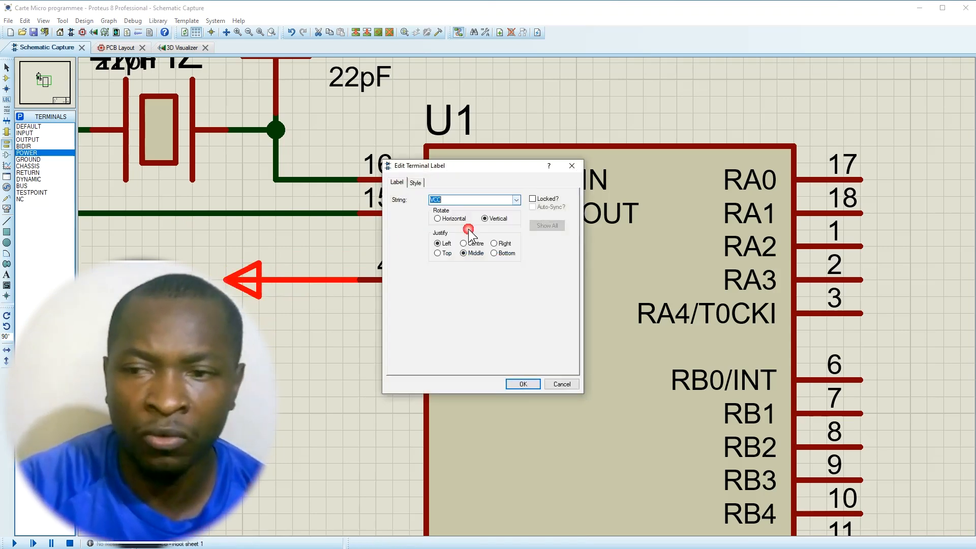
left_click(514, 385)
- Move C1's reference and value labels to its left, and rearrange C2's labels with the value above the reference
scroll(460, 378, "down", 3)
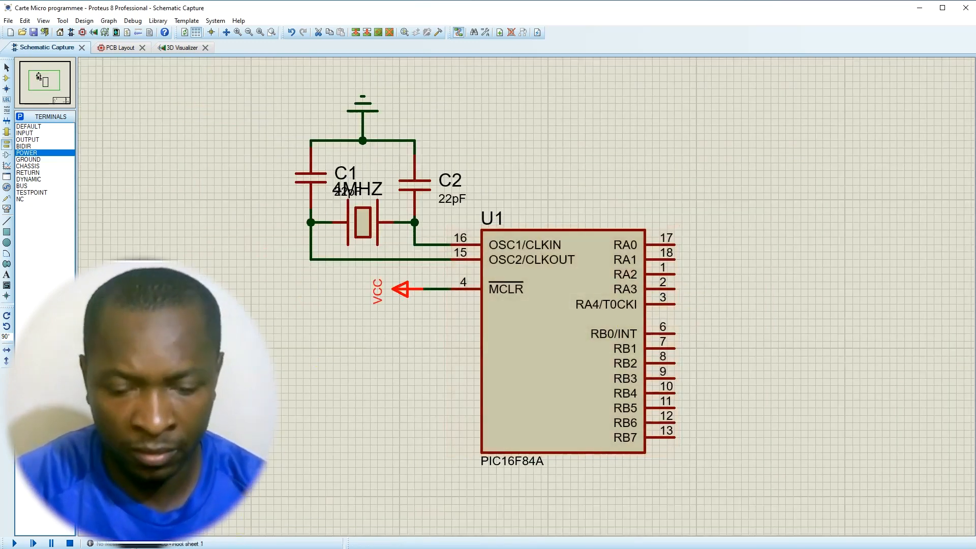
left_click(240, 547)
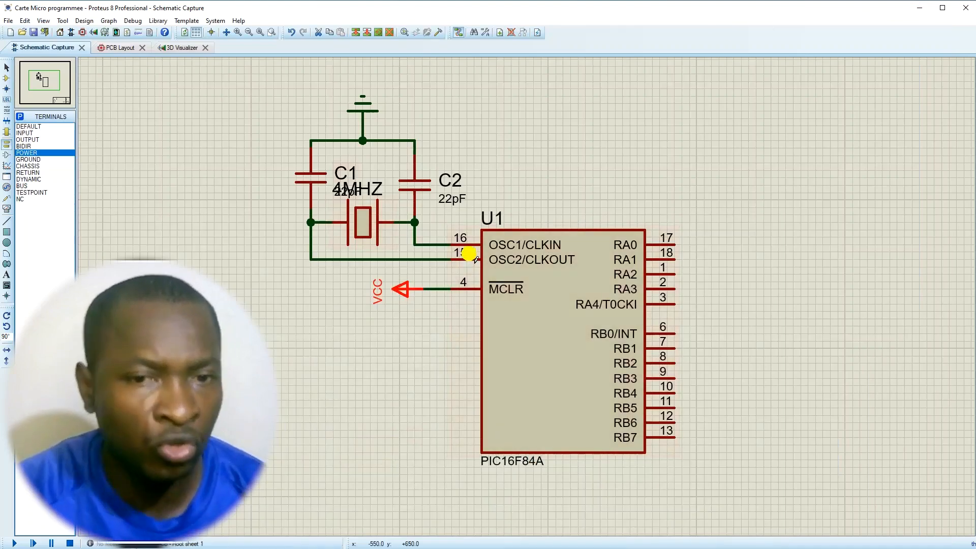
scroll(364, 192, "up", 2)
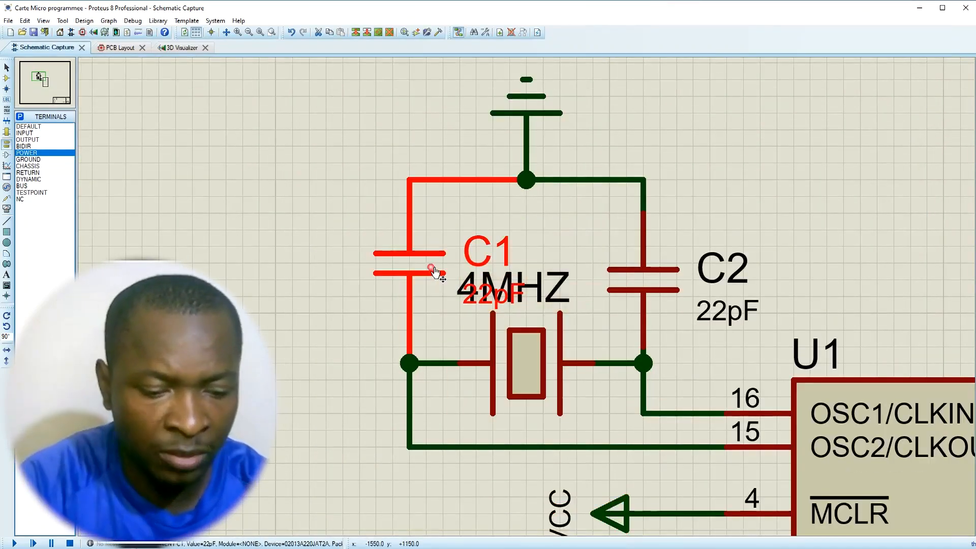
left_click_drag(491, 293, 358, 226)
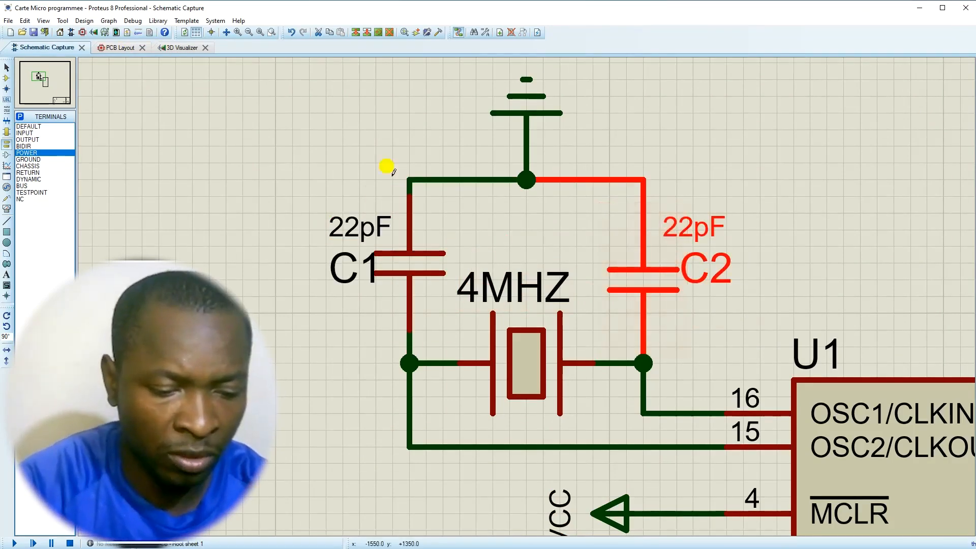
- Search the device library for "relay" and add the animated RELAY model to the device list
left_click(260, 32)
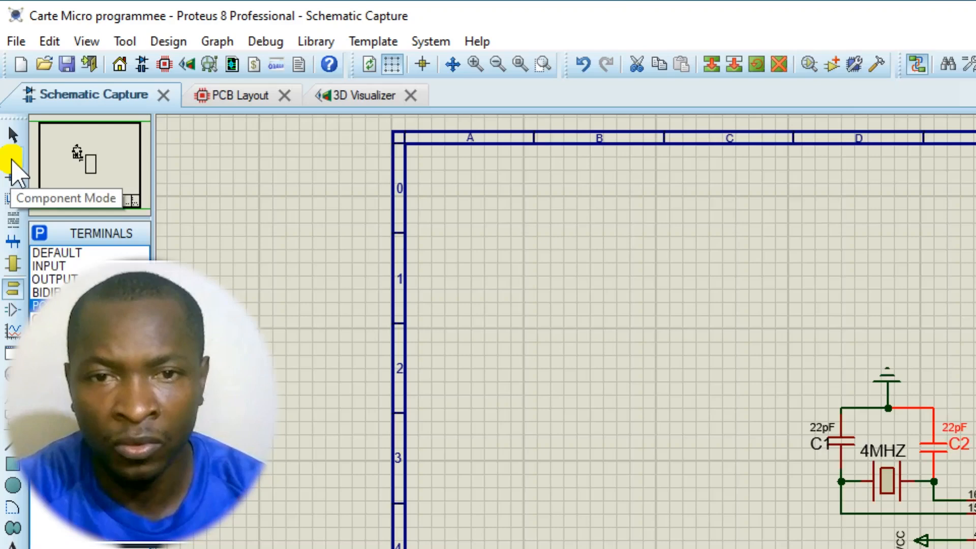
left_click(7, 79)
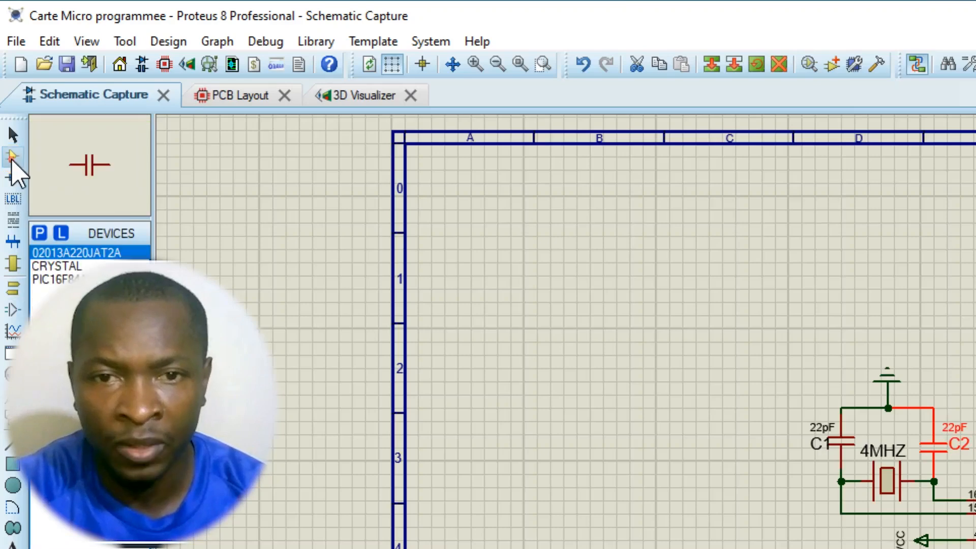
left_click(39, 233)
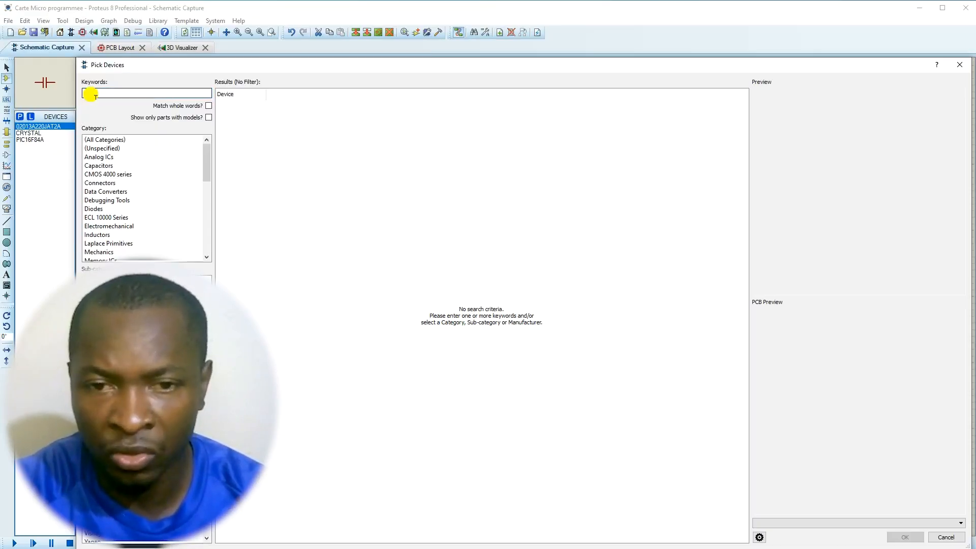
type("relay")
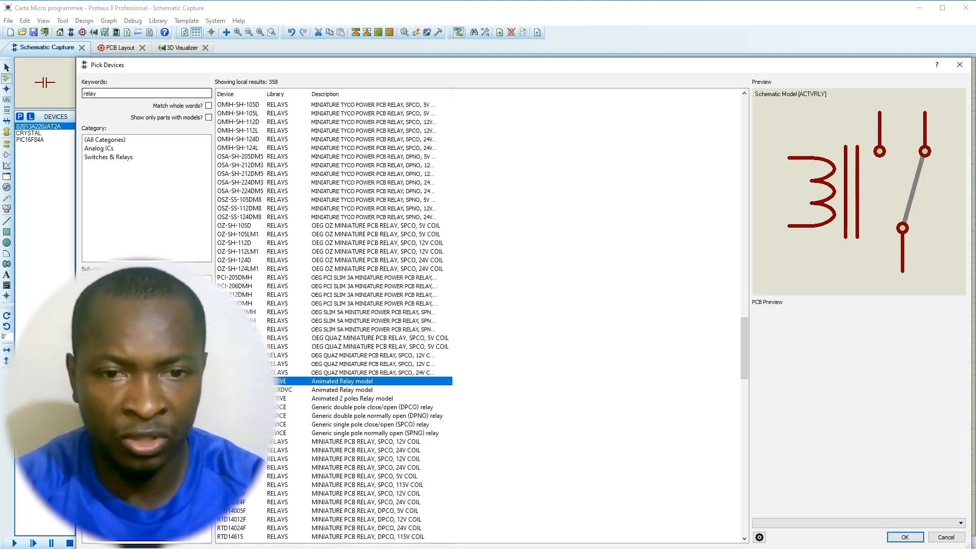
mouse_move(241, 380)
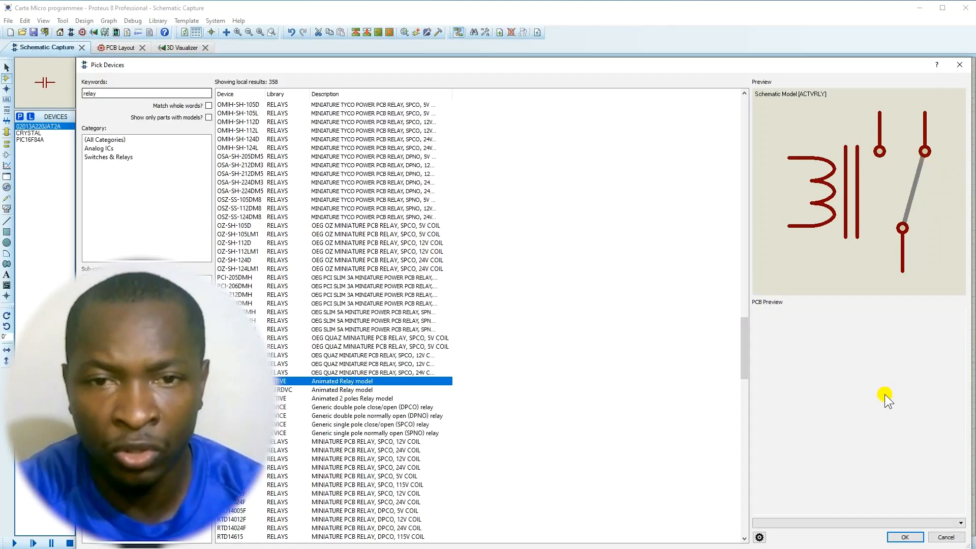
double_click(234, 381)
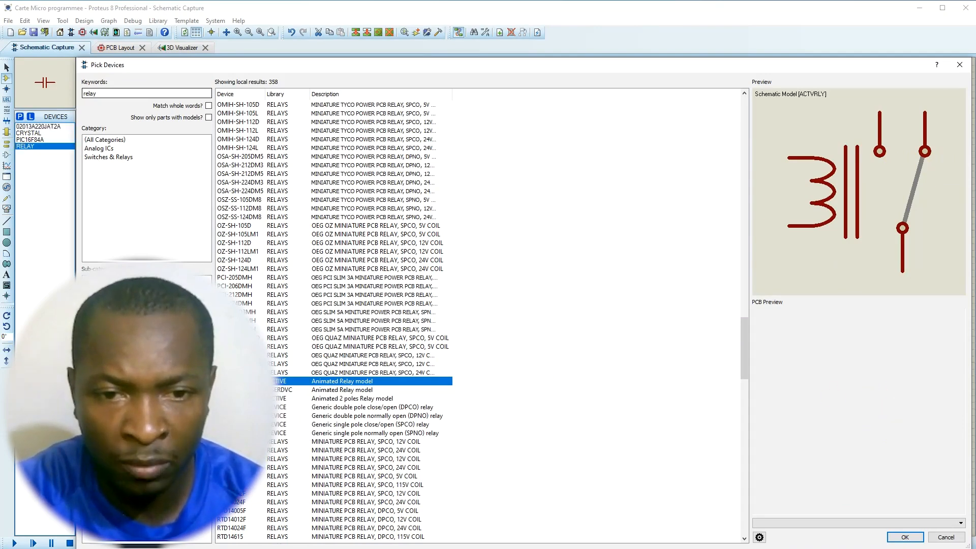
left_click(905, 537)
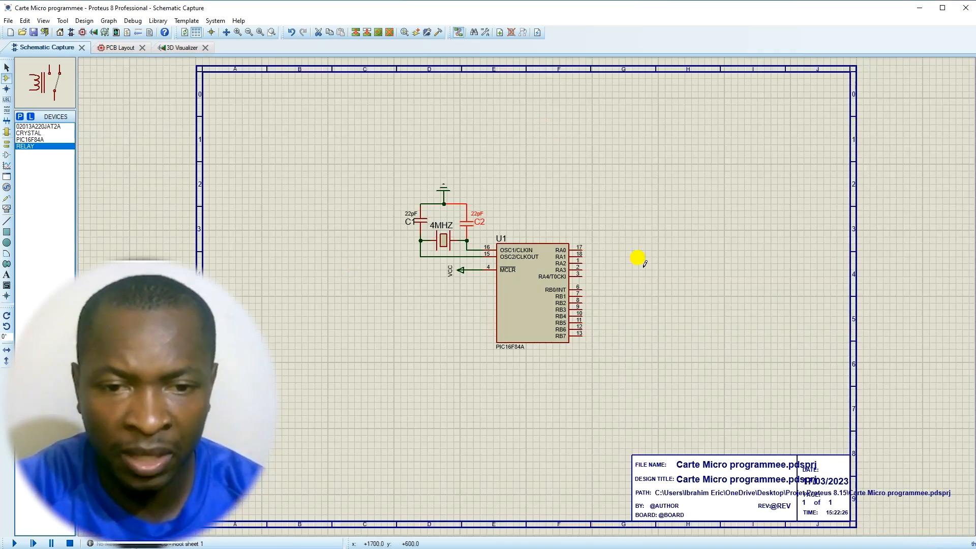
- Place the RELAY on the schematic to the right of U1, slightly above its top edge
scroll(644, 263, "up", 1)
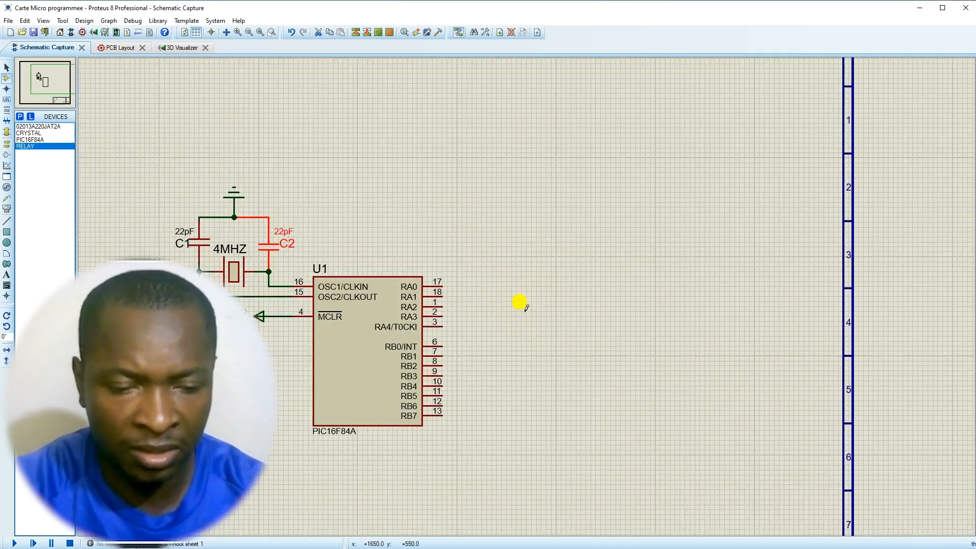
middle_click(536, 365)
left_click(503, 310)
left_click(510, 244)
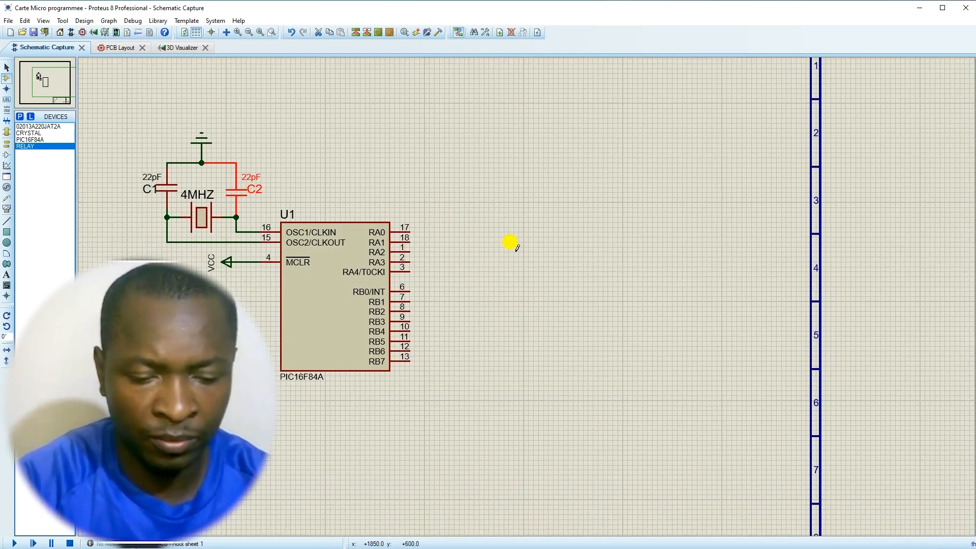
left_click(519, 247)
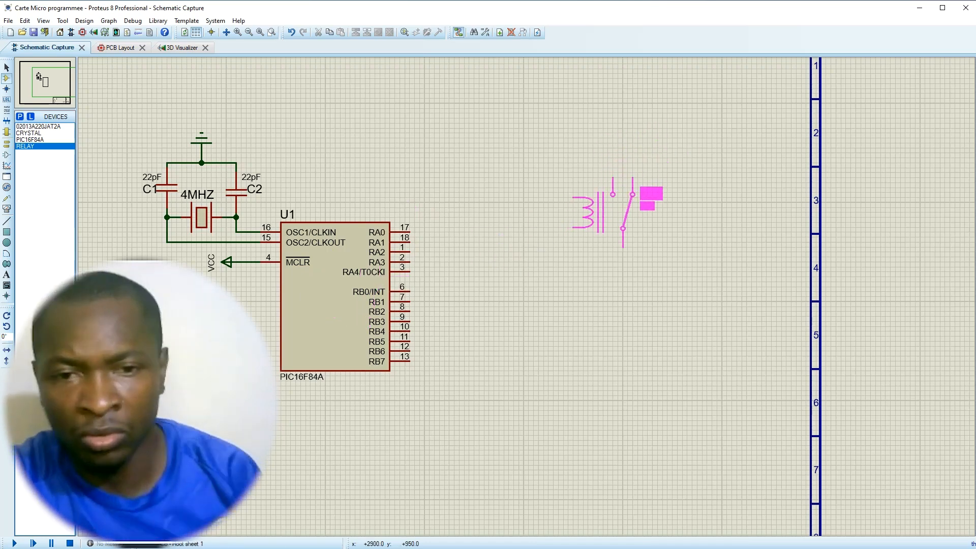
left_click(620, 206)
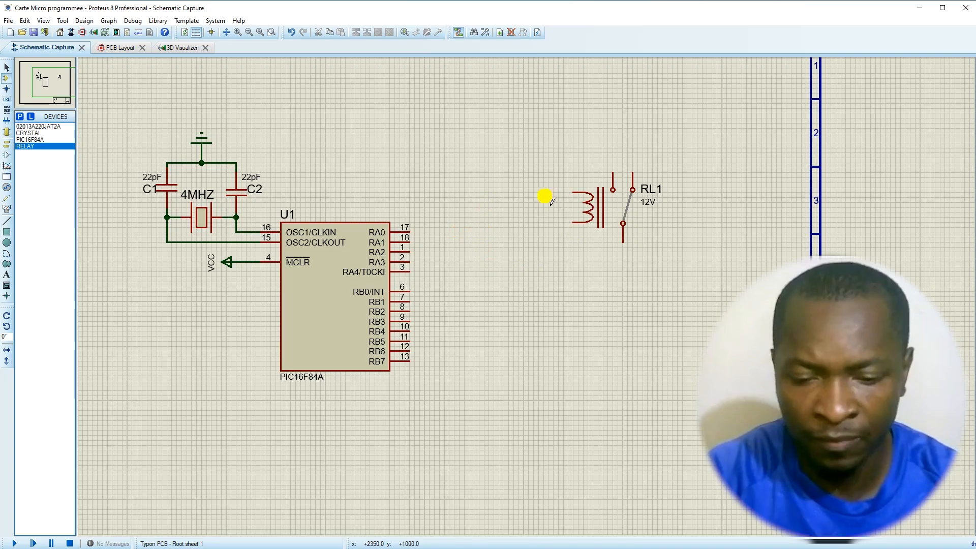
- Search the device library for "bc547" and add the USERDVC BC547 NPN transistor to the device list
left_click(20, 122)
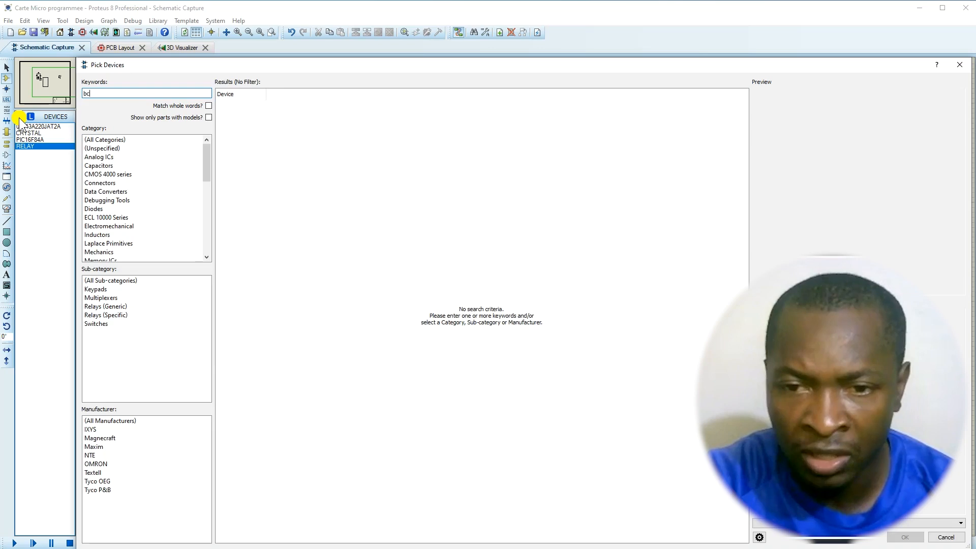
type("bc547")
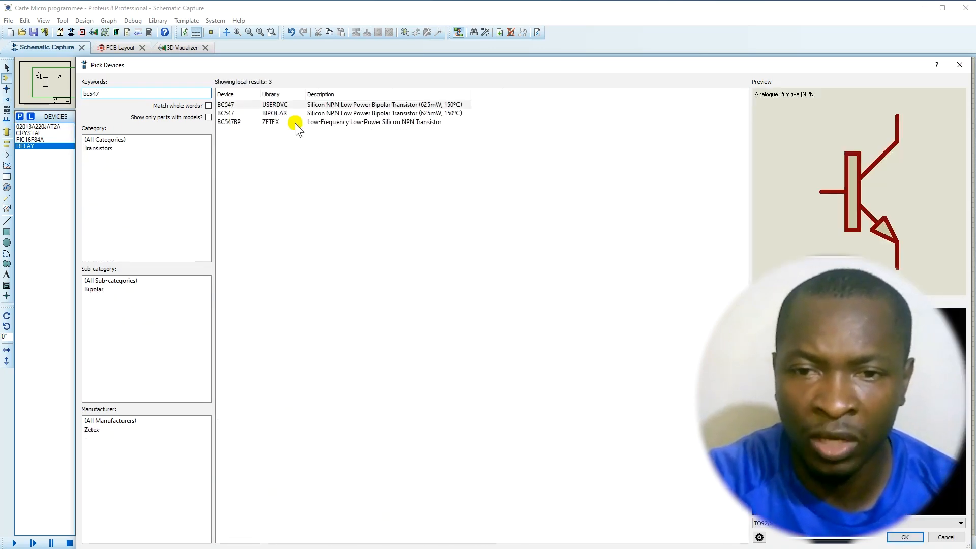
double_click(227, 104)
- Search the library for "res", add the USERDVC generic resistor RES to the device list and leave the library
double_click(130, 95)
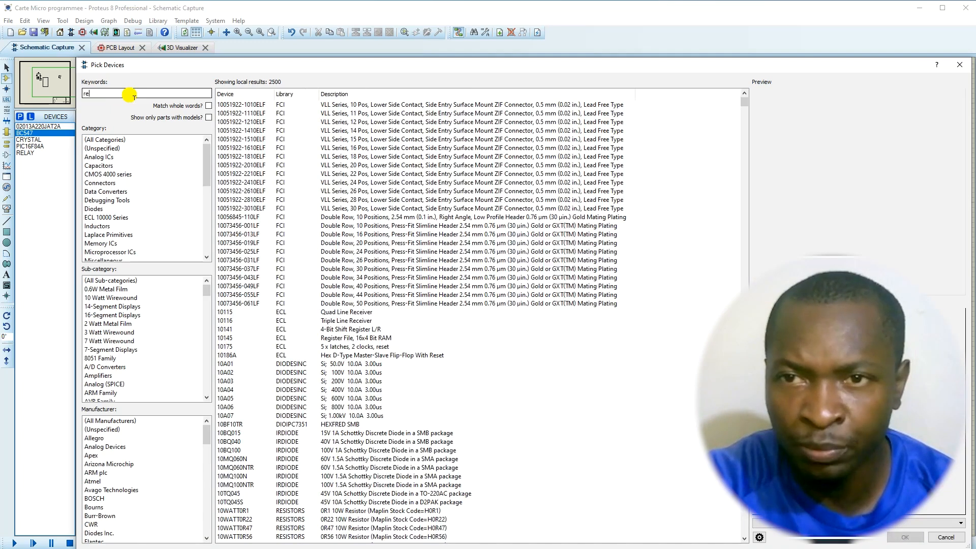
left_click(222, 227)
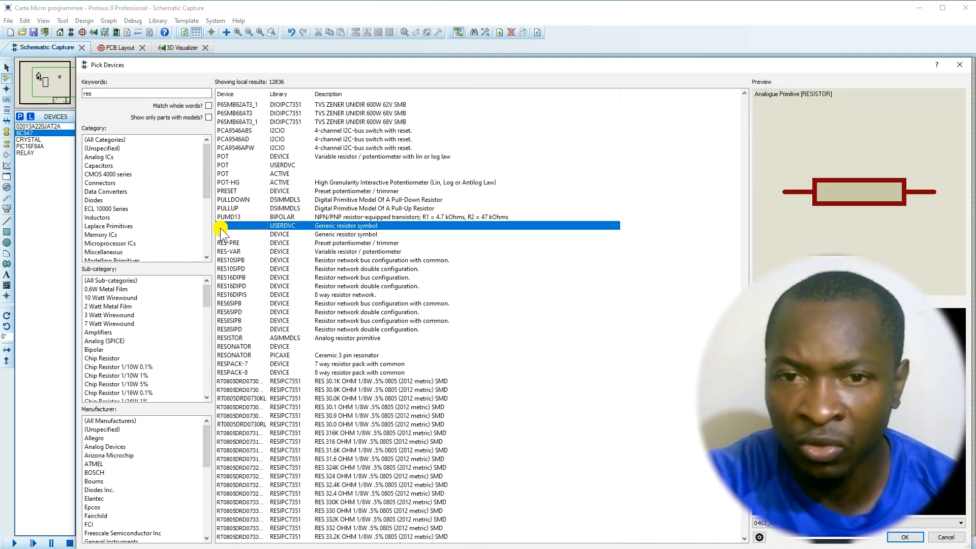
double_click(221, 227)
double_click(102, 93)
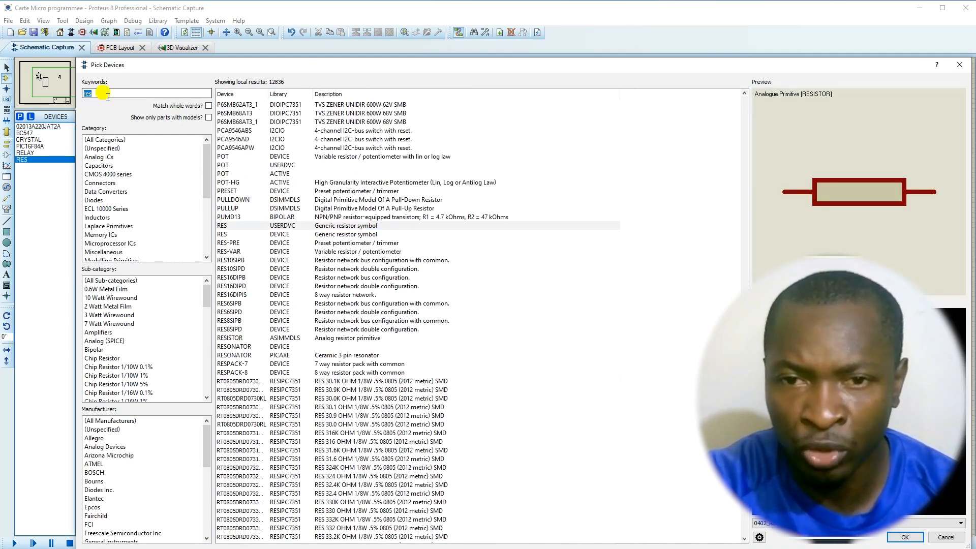
left_click(960, 64)
- Search the device library for "1n4148" and add the DIODESINC 1N4148 diode to the device list
scroll(579, 210, "up", 2)
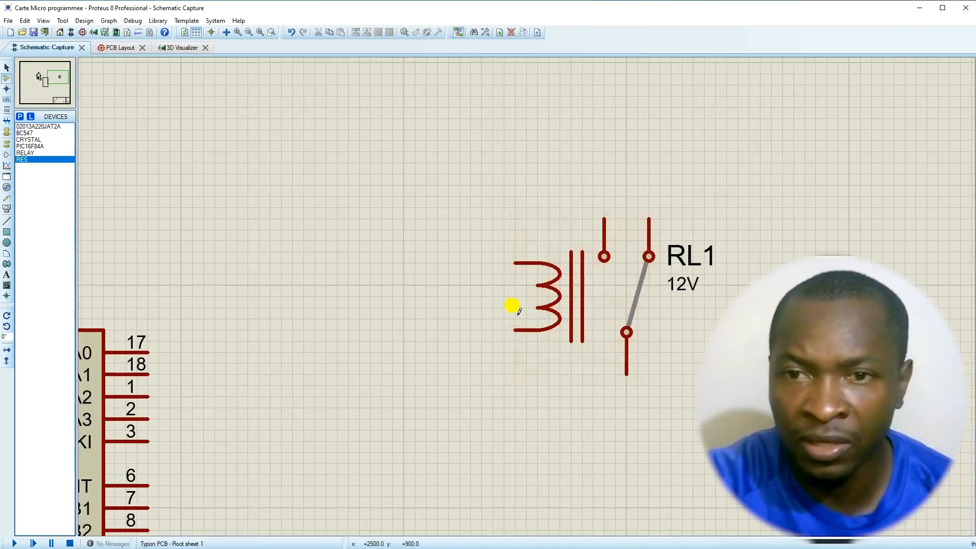
middle_click(427, 303)
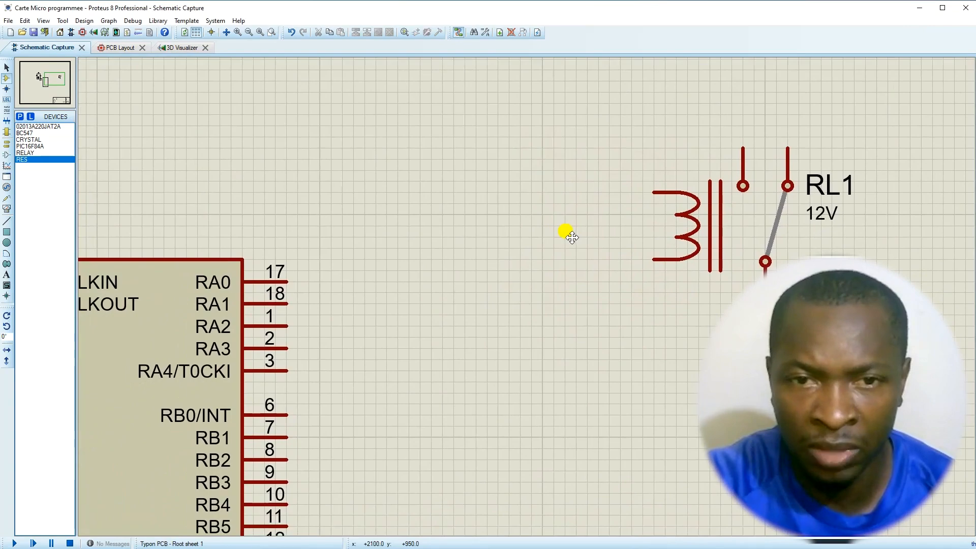
left_click(567, 230)
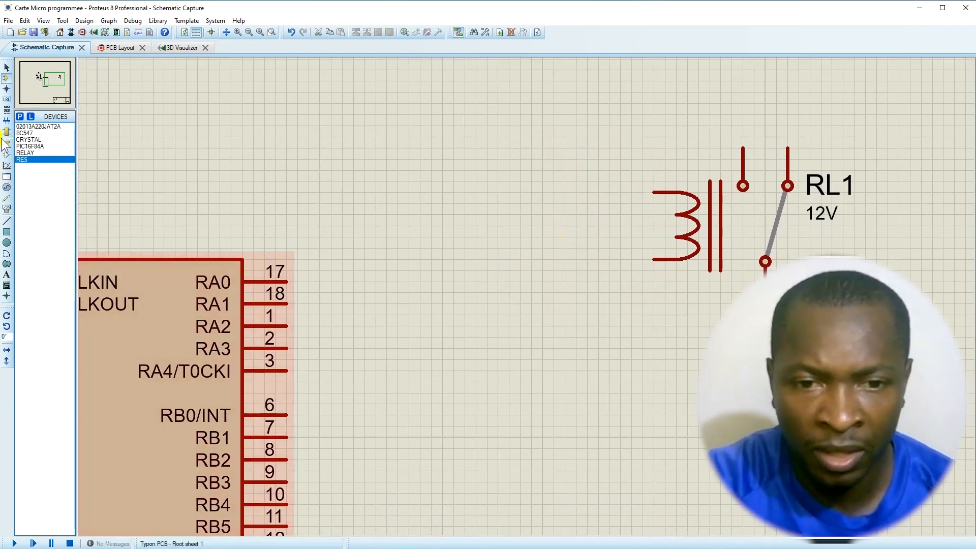
left_click(20, 118)
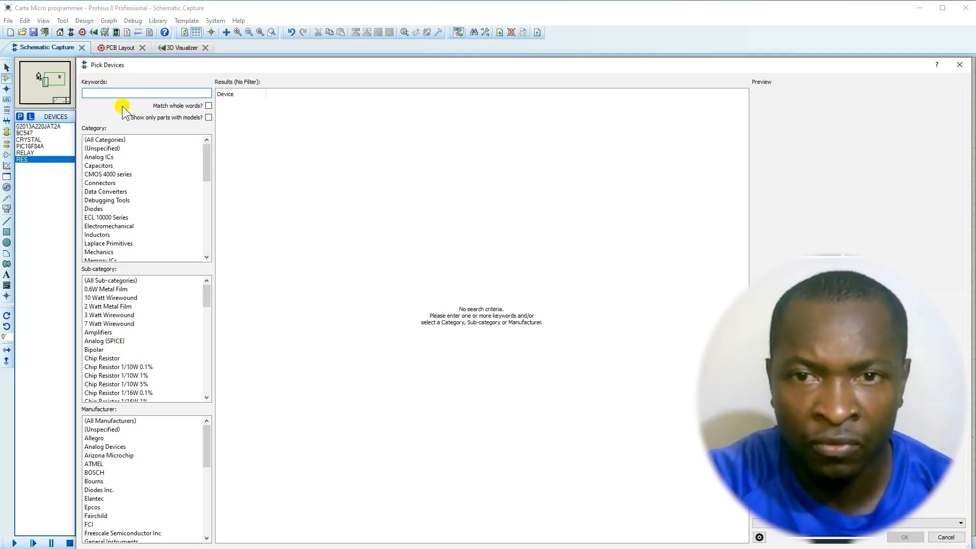
type("1n")
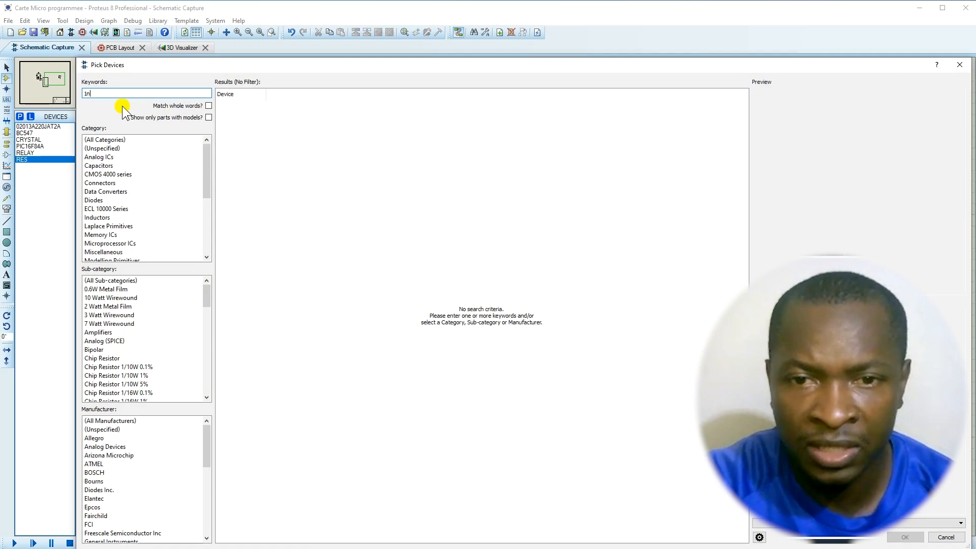
type("4148")
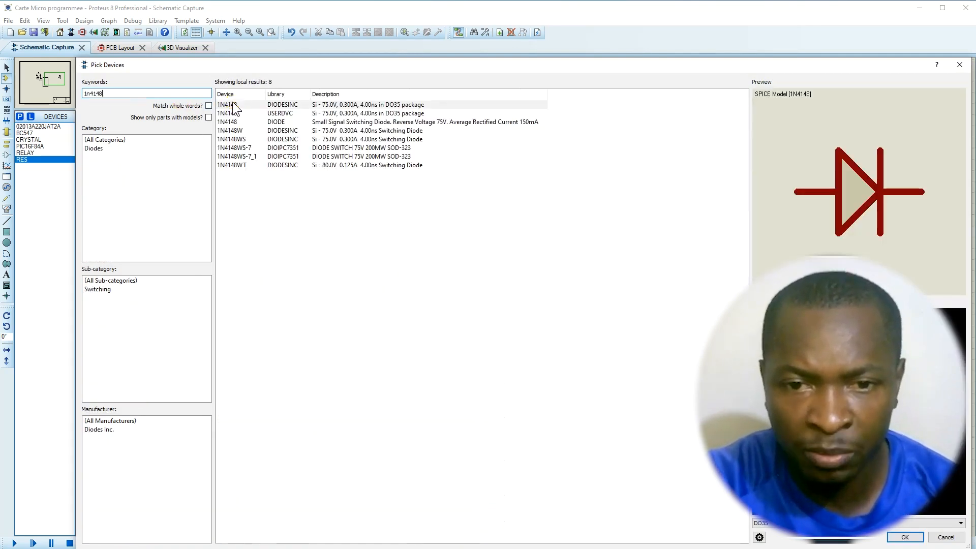
double_click(228, 104)
- Search the device library for "1n4007" and add the DIODESINC 1N4007 diode to the device list
double_click(123, 97)
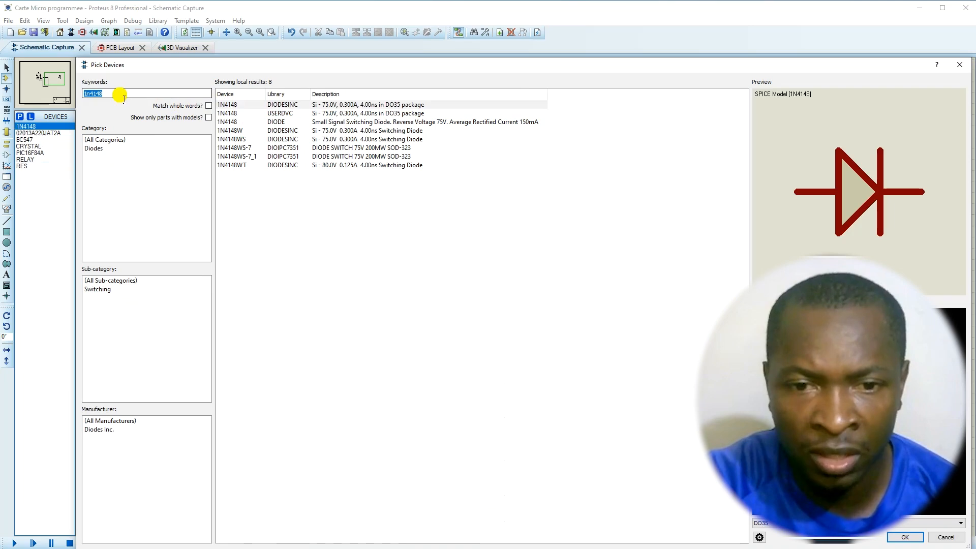
type("1n")
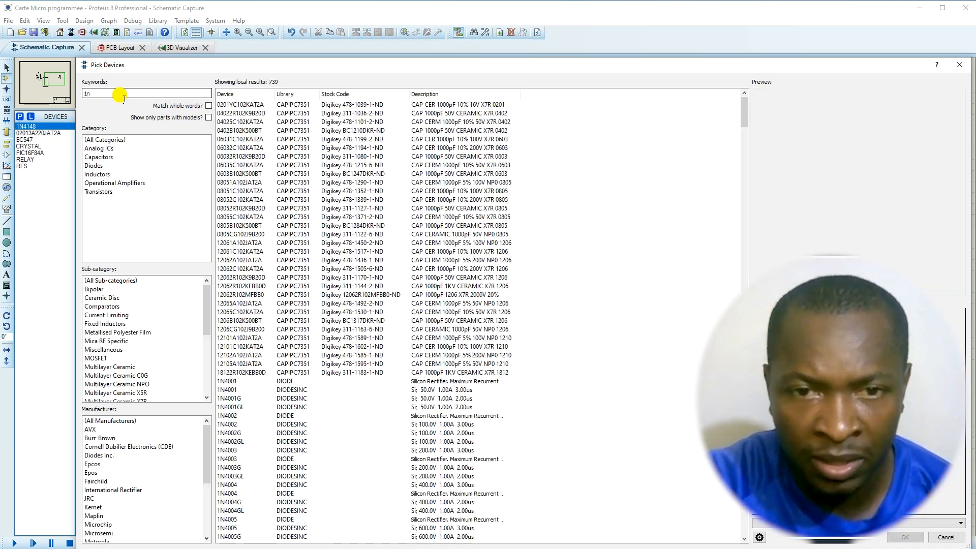
type("40")
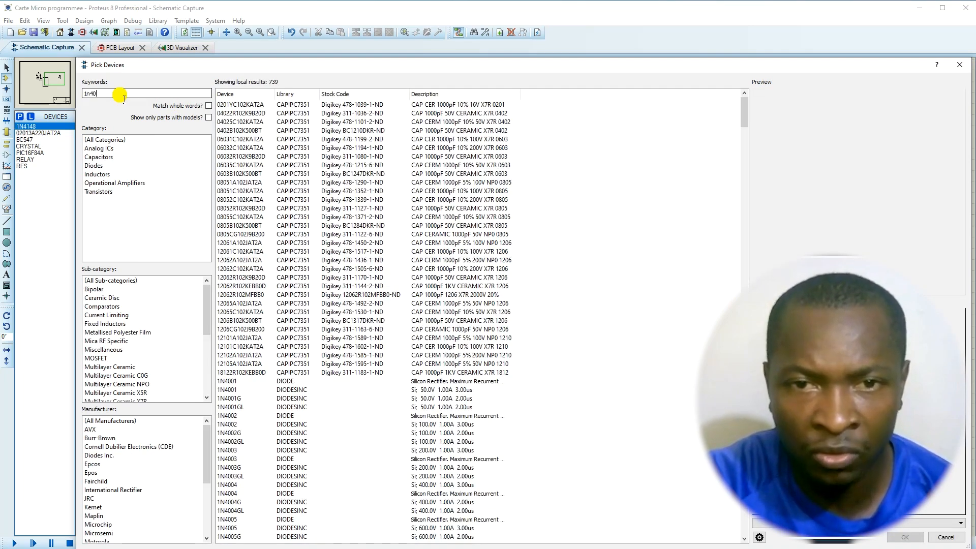
type("07")
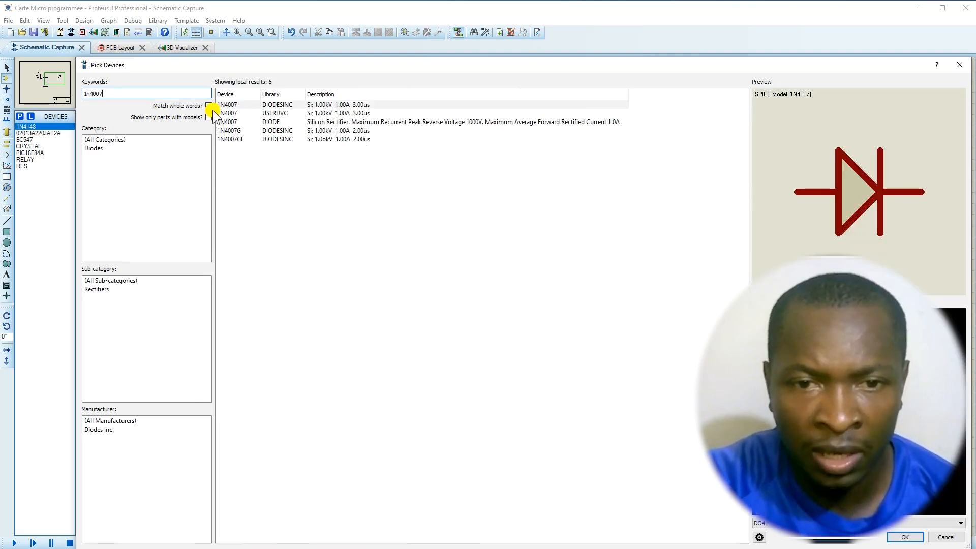
double_click(233, 104)
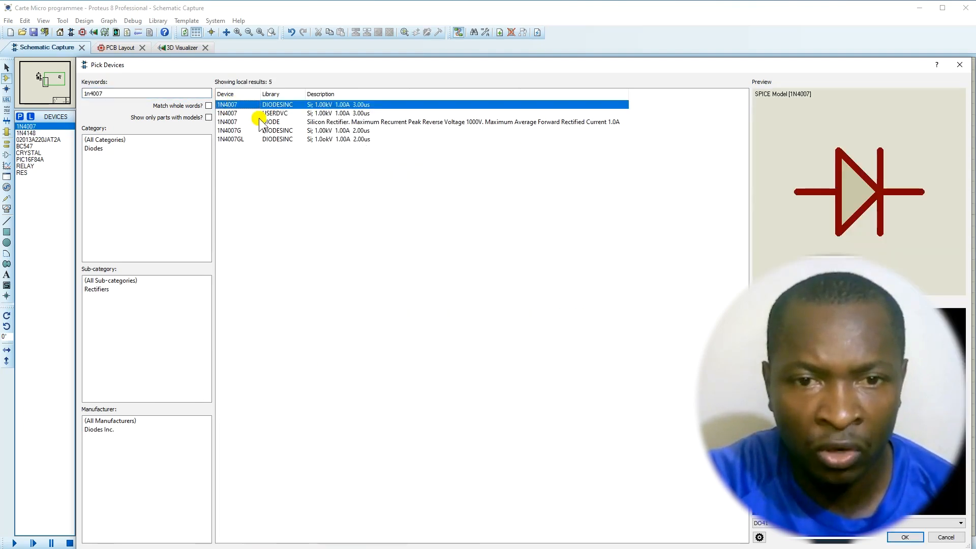
mouse_move(258, 118)
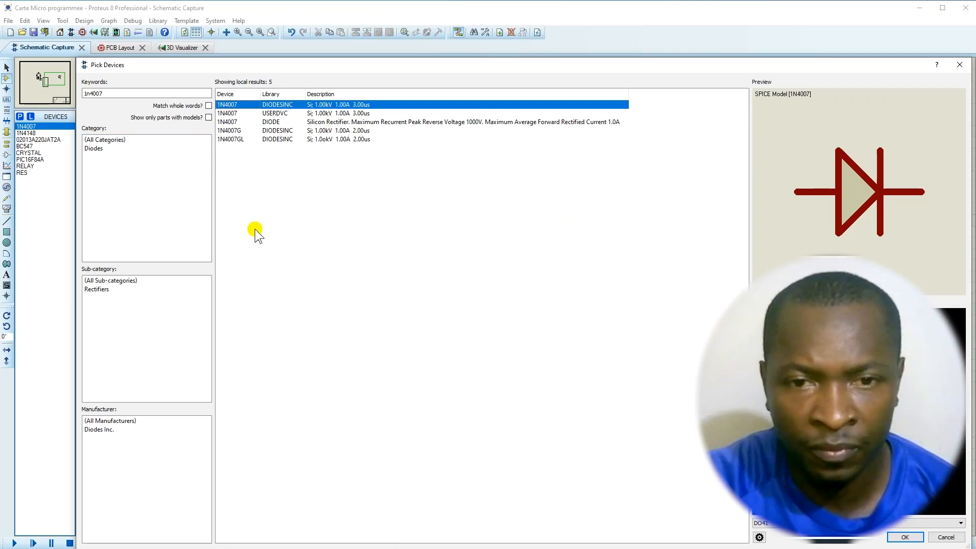
- Search the device library for "led green" and add the animated LED-GREEN model from the ACTIVE library to the device list
double_click(94, 94)
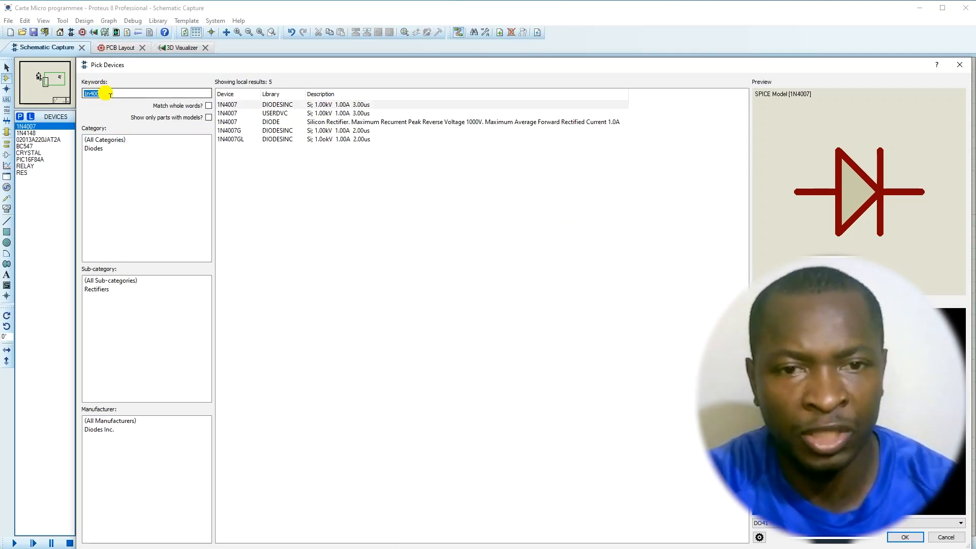
key("BackSpace")
type("le")
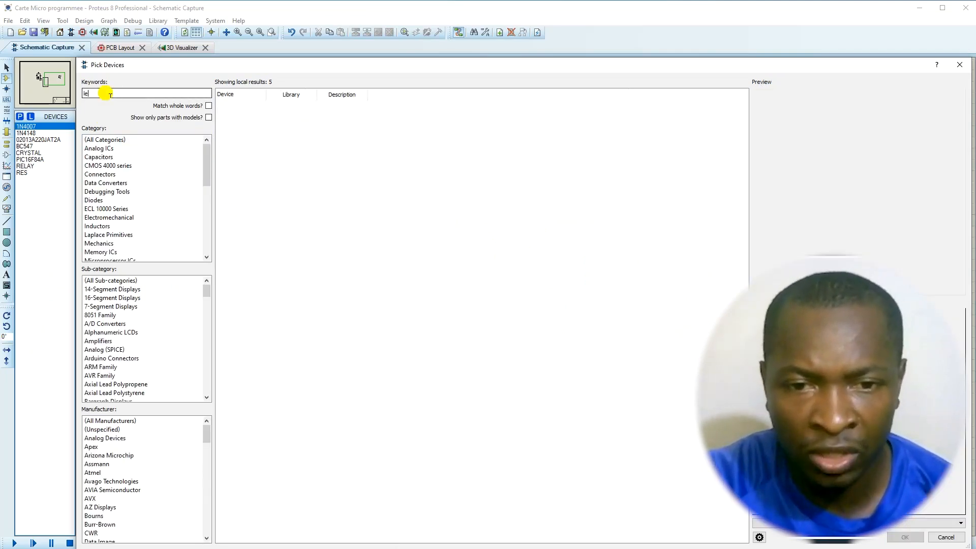
type("d gr")
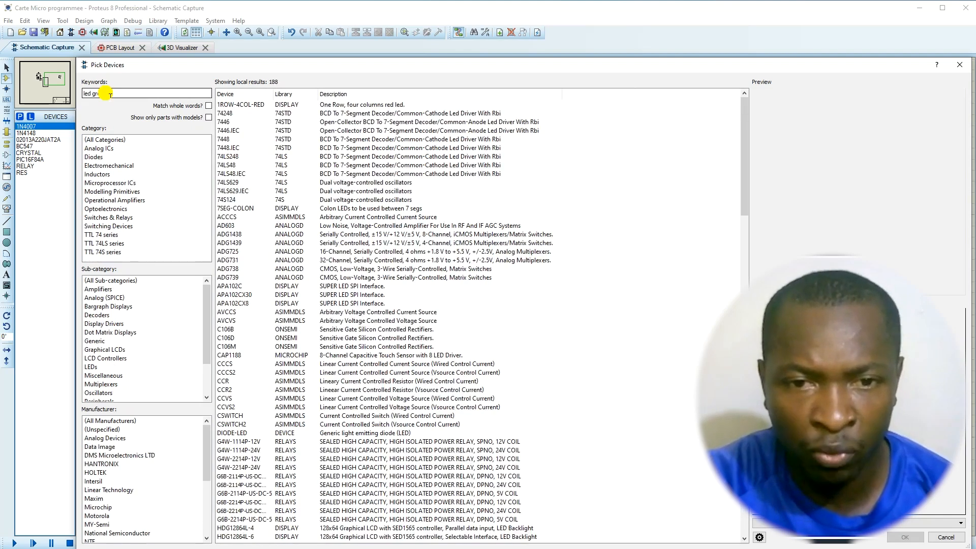
type("een")
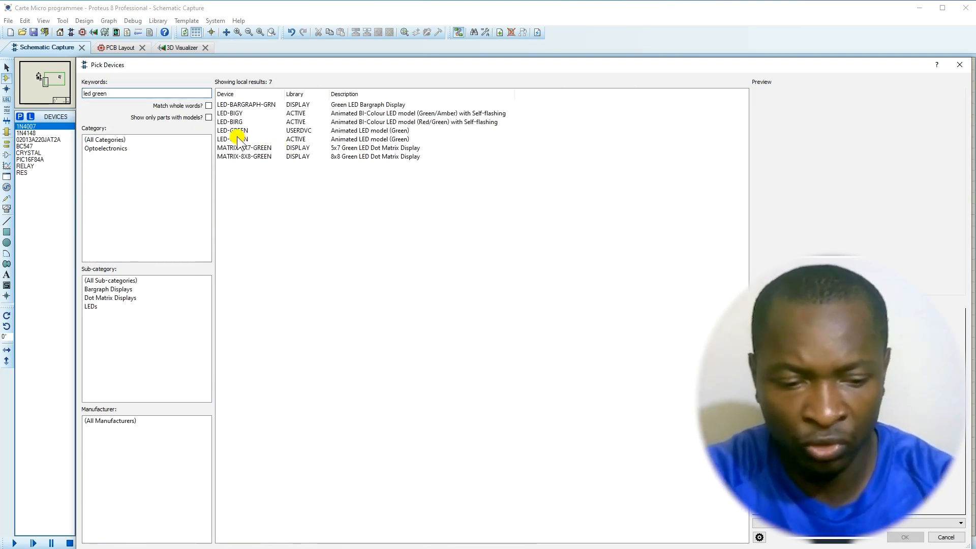
left_click(238, 139)
double_click(242, 138)
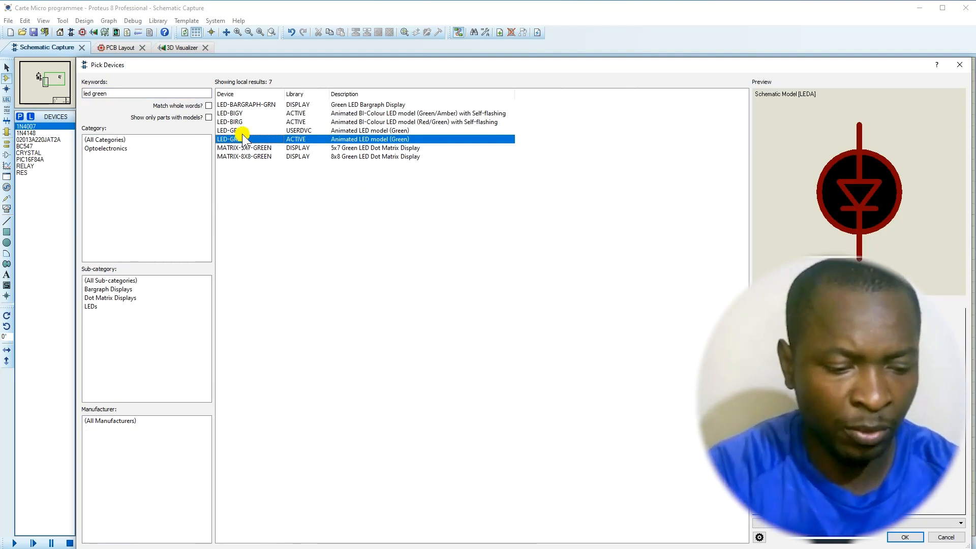
- Search for "led red", add the animated LED-RED model from the ACTIVE library to the device list and close the library
left_click(108, 93)
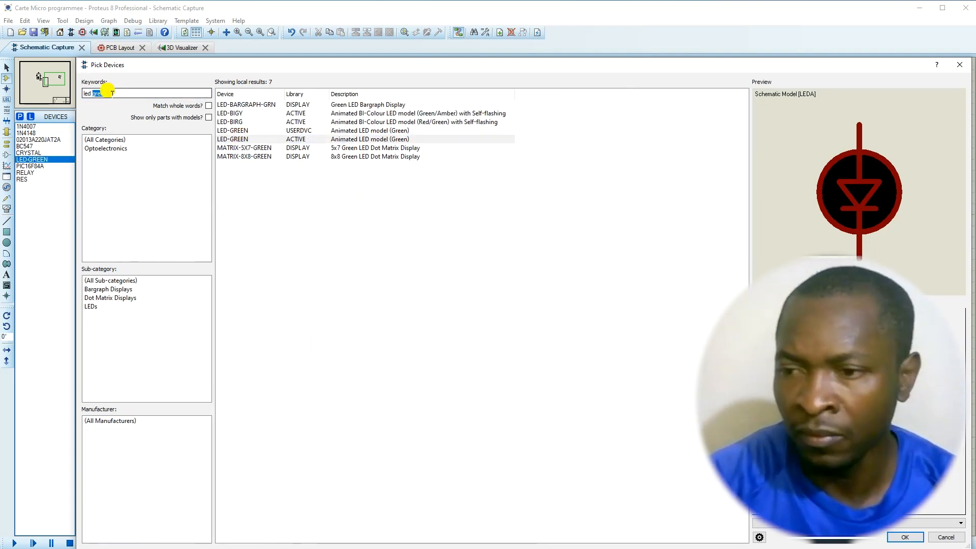
type("red")
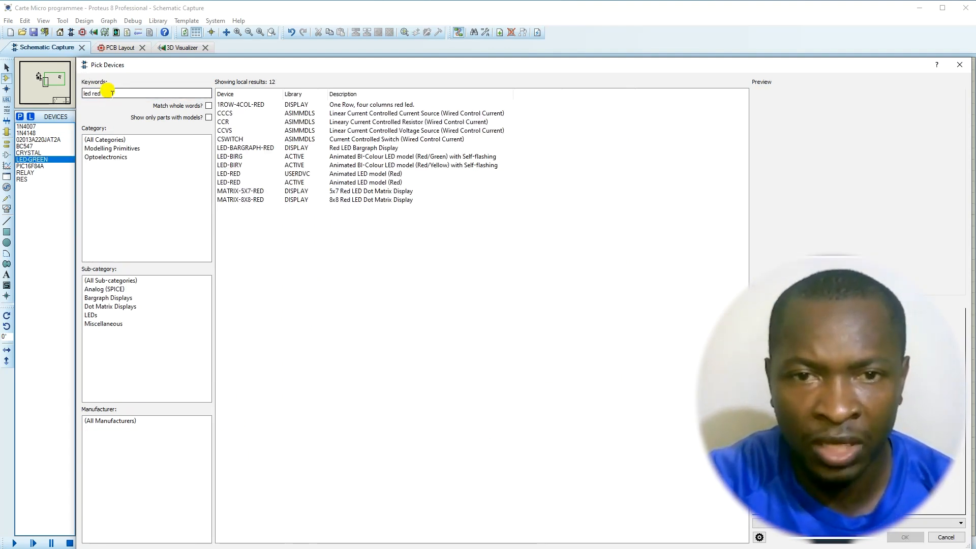
left_click(240, 182)
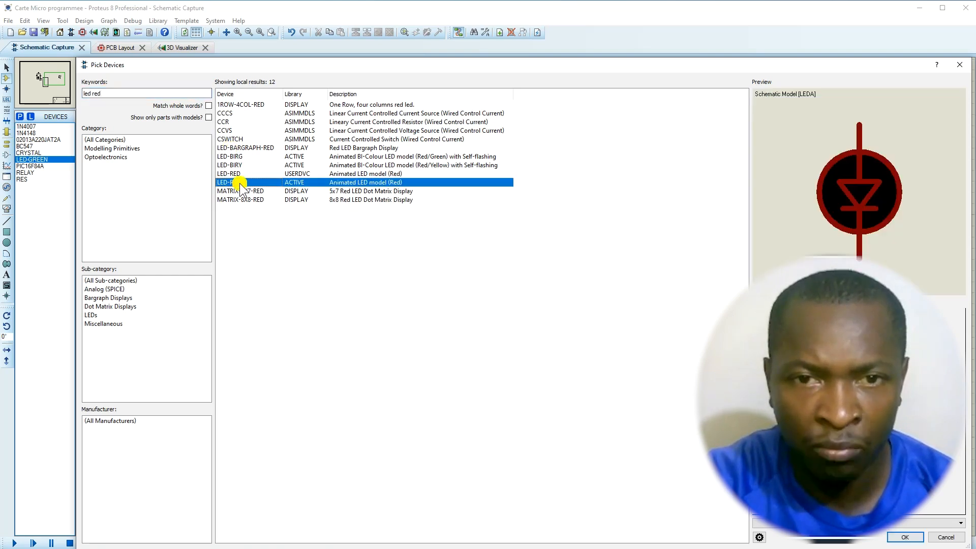
double_click(239, 182)
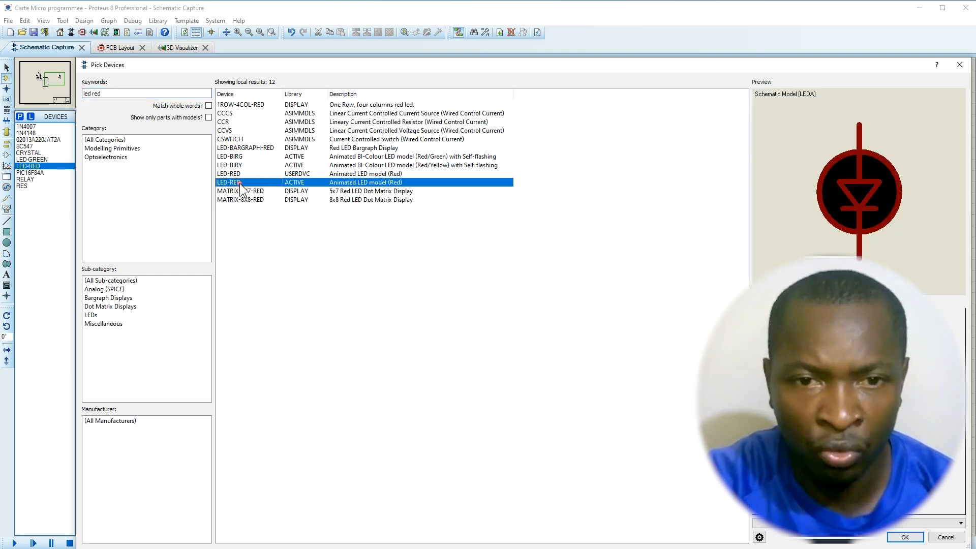
left_click(958, 65)
scroll(492, 272, "down", 1)
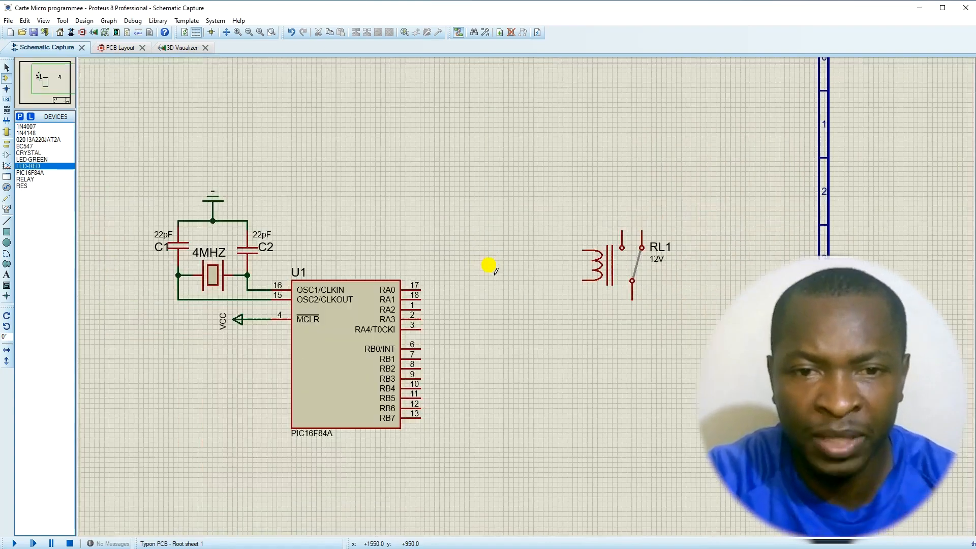
middle_click(496, 273)
scroll(527, 299, "up", 1)
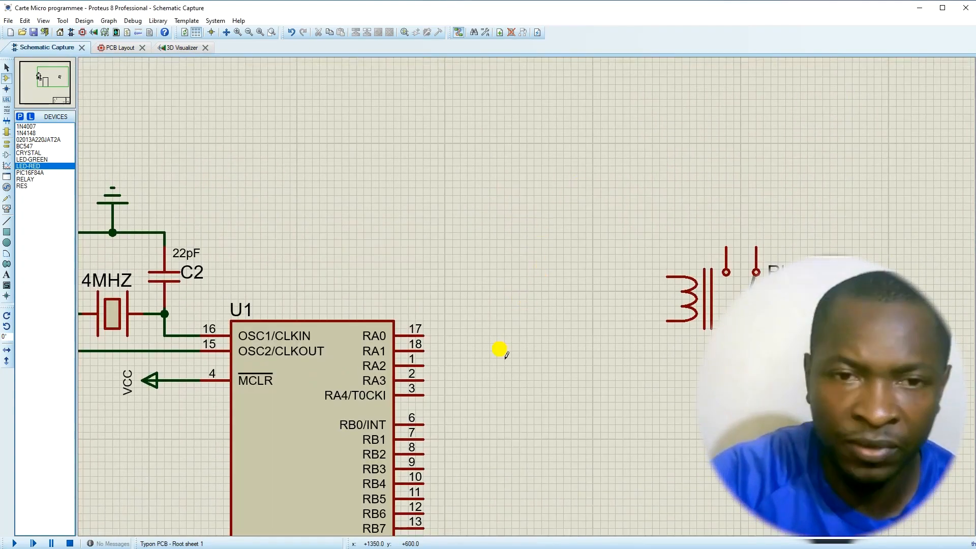
middle_click(499, 350)
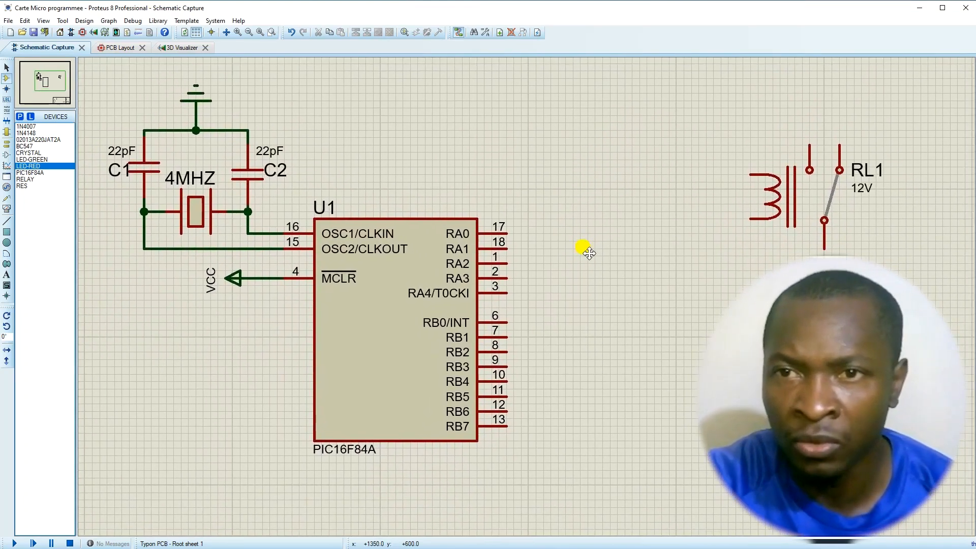
left_click(379, 548)
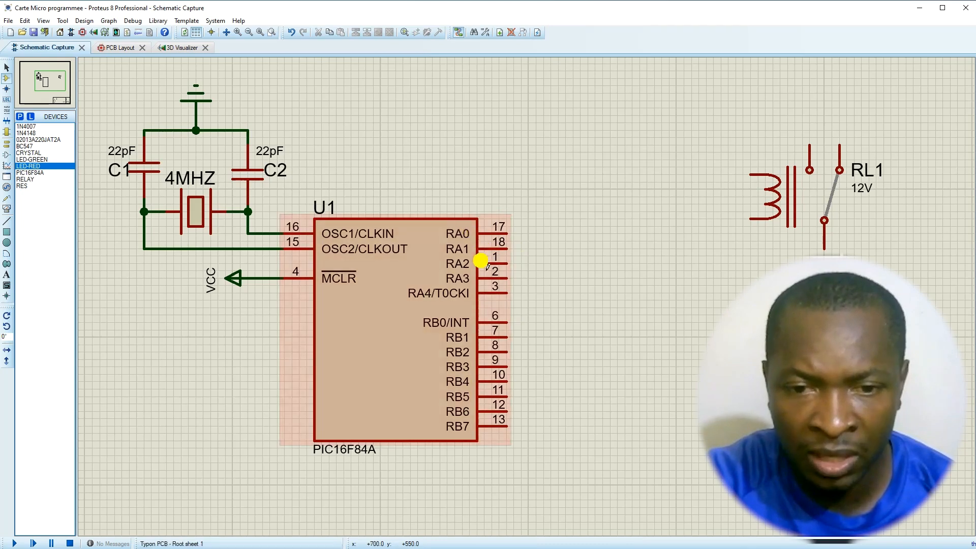
scroll(484, 255, "up", 1)
scroll(525, 288, "up", 1)
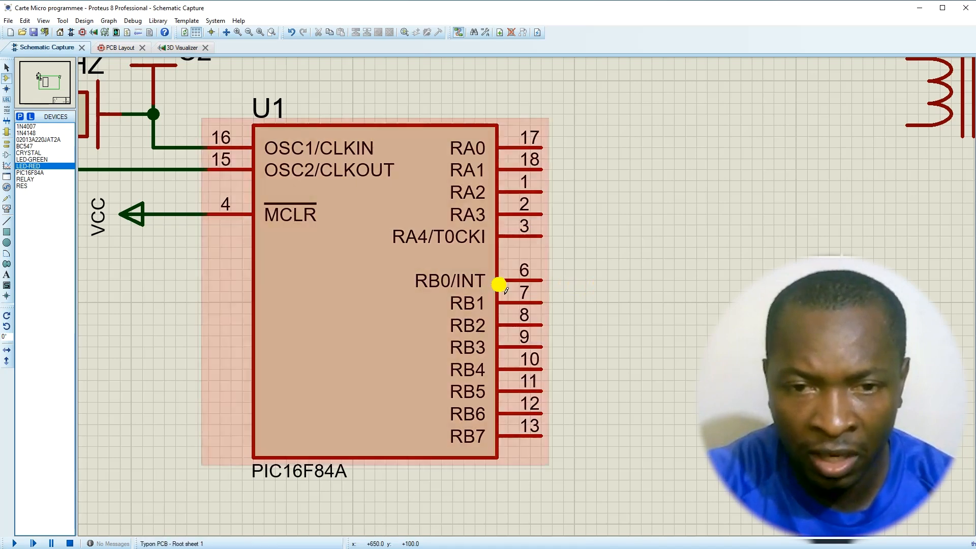
- Place a horizontal RES resistor on the PIC's RB0/INT pin and shift it right so a short wire joins them
scroll(503, 284, "down", 1)
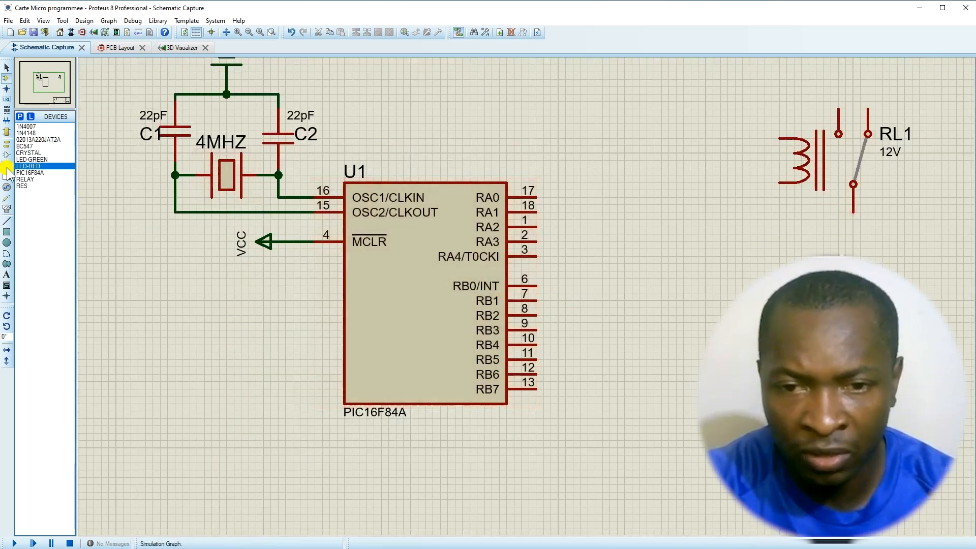
left_click(23, 185)
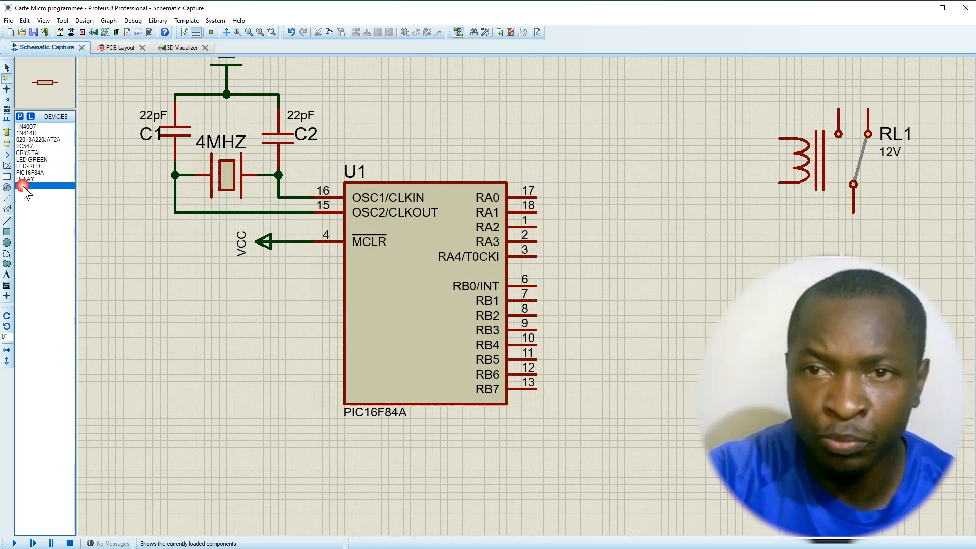
left_click(612, 269)
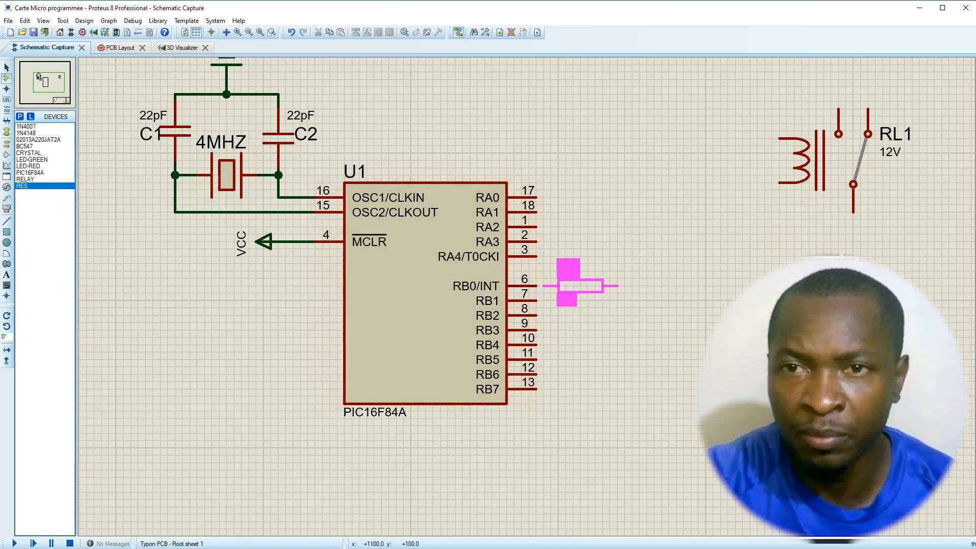
left_click(568, 287)
left_click_drag(591, 290, 627, 292)
- Set the resistance of the resistor on RB0/INT to 4k7
scroll(627, 292, "up", 2)
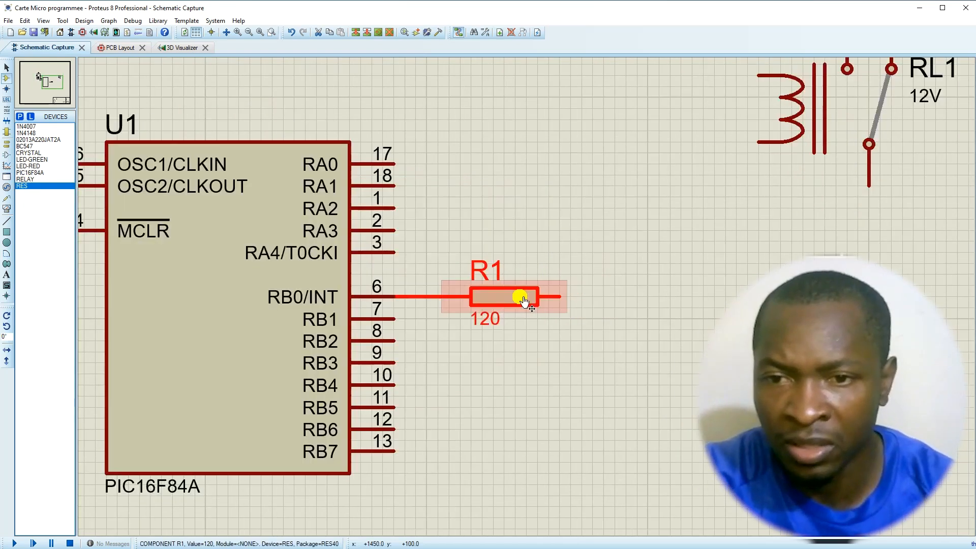
double_click(508, 294)
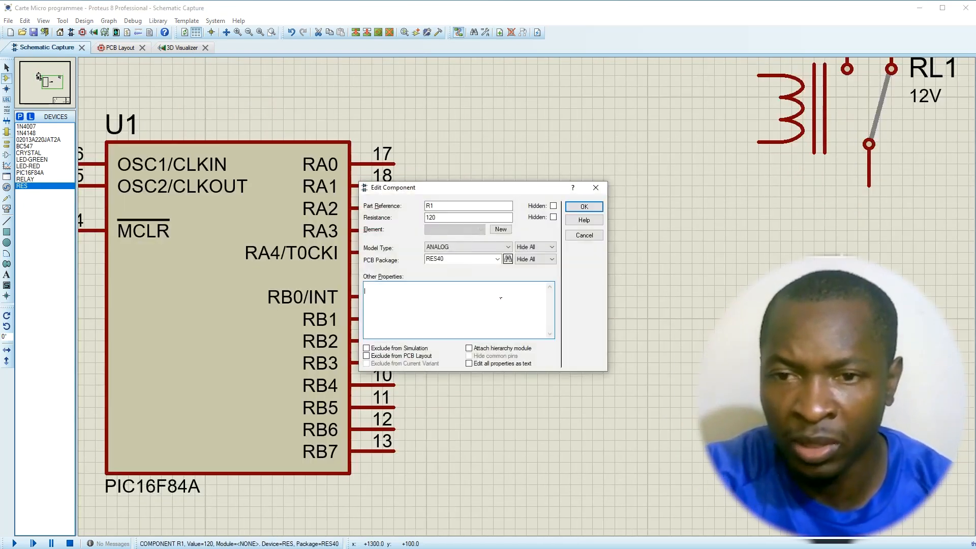
double_click(440, 217)
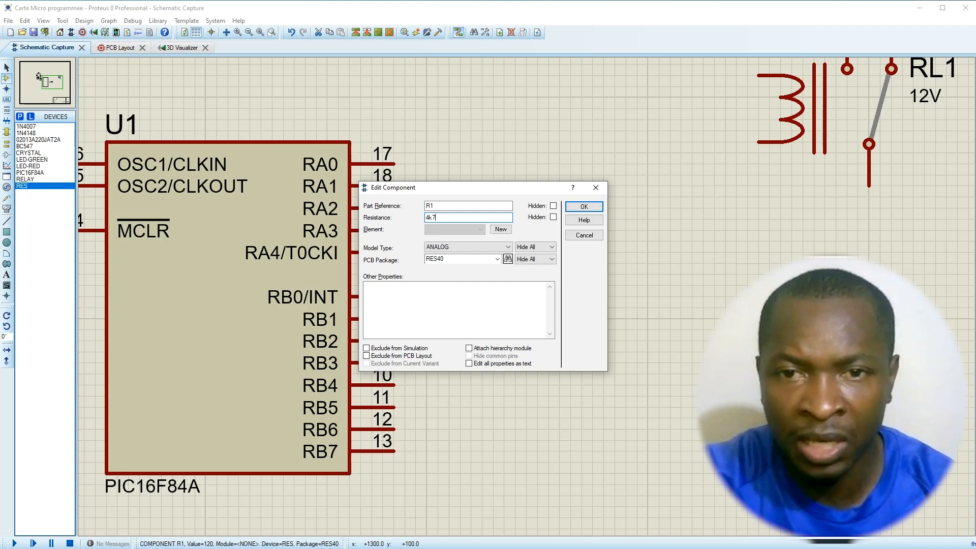
left_click(590, 208)
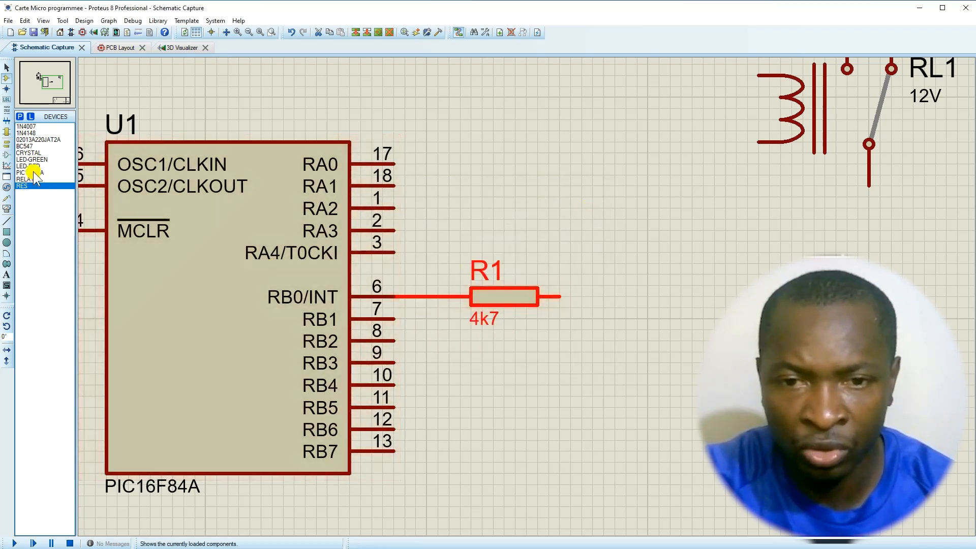
- Place a BC547 transistor with its base on R1's free end and shift it right to leave a connecting wire
left_click(24, 146)
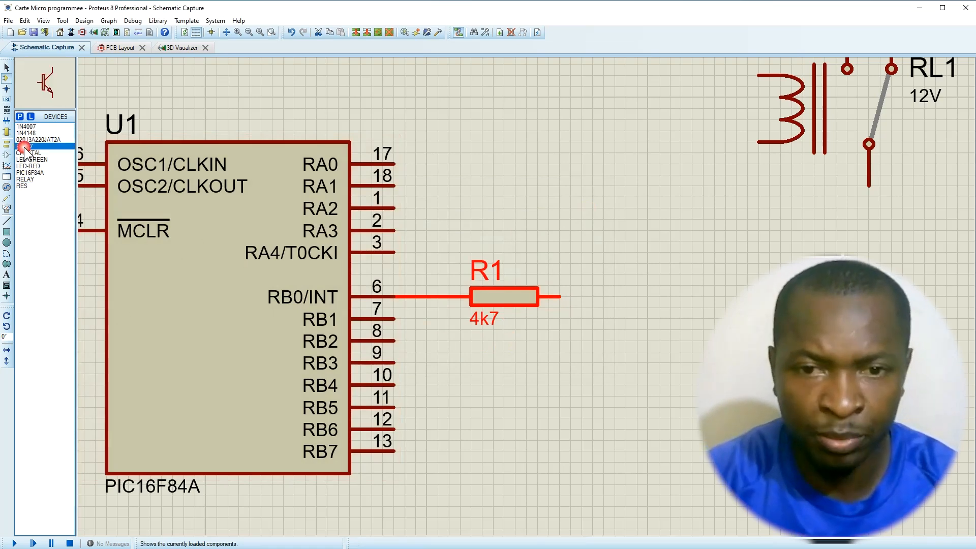
left_click(578, 296)
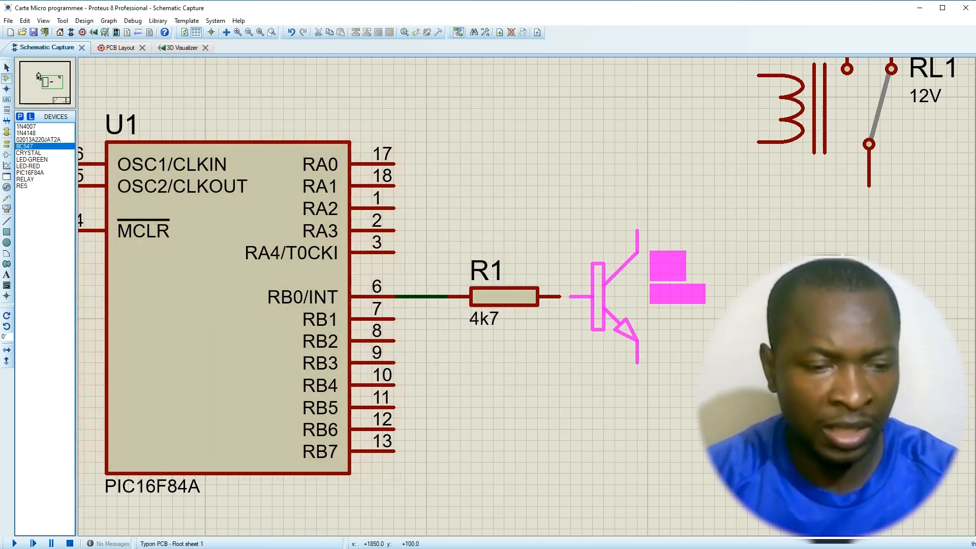
left_click(598, 310)
left_click_drag(597, 310, 604, 303)
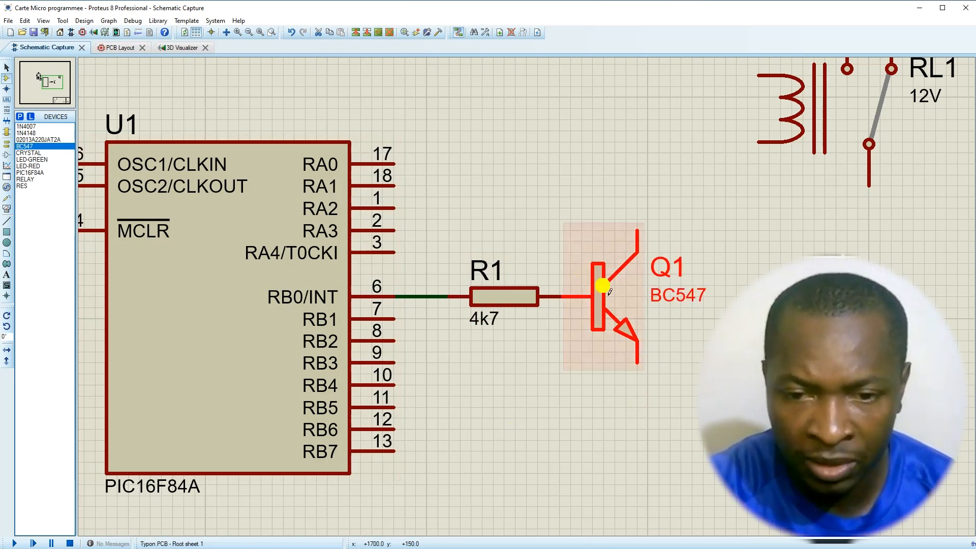
left_click_drag(601, 289, 635, 289)
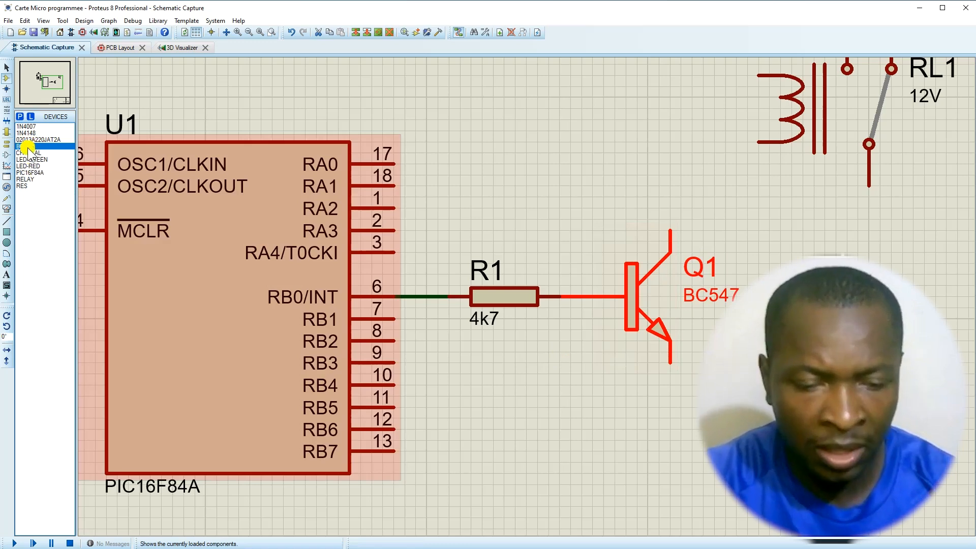
- Place a RES resistor rotated 90° below the wire between R1 and Q1's base, and move Q1 farther right for clearance
left_click(25, 185)
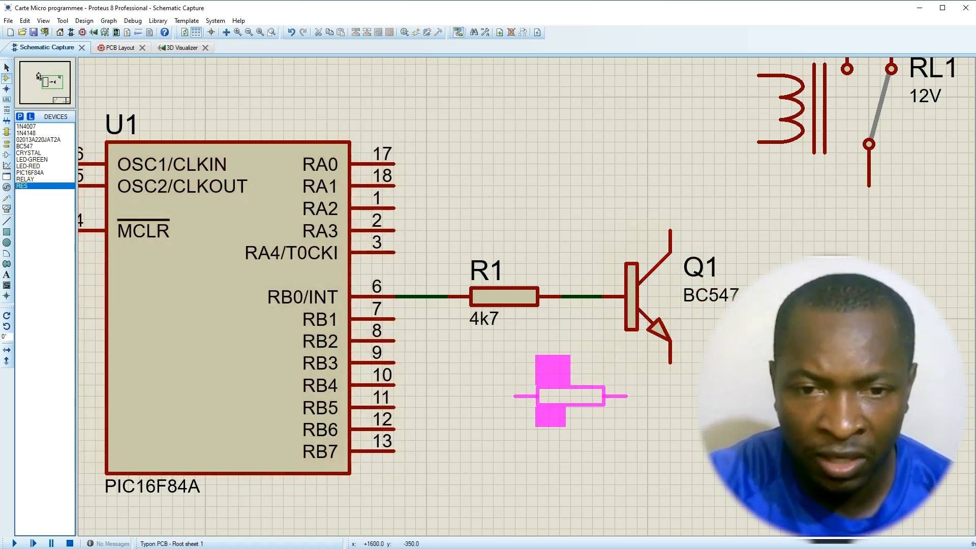
key("KP_Add")
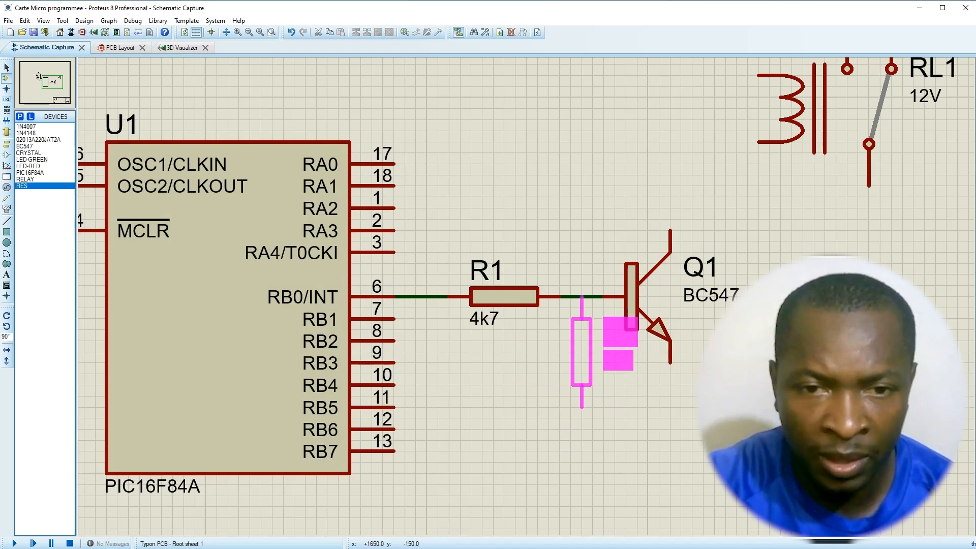
left_click(581, 351)
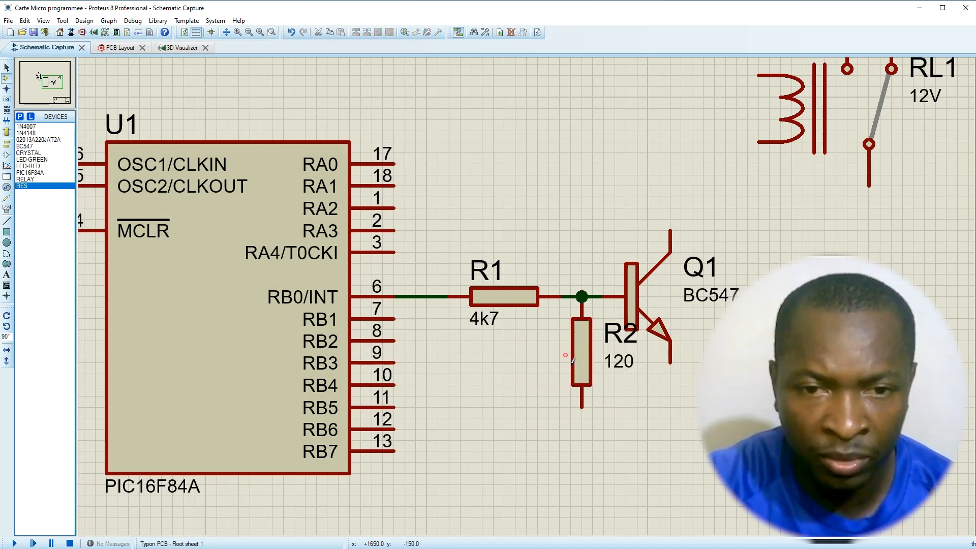
left_click(637, 299)
left_click_drag(638, 298, 660, 299)
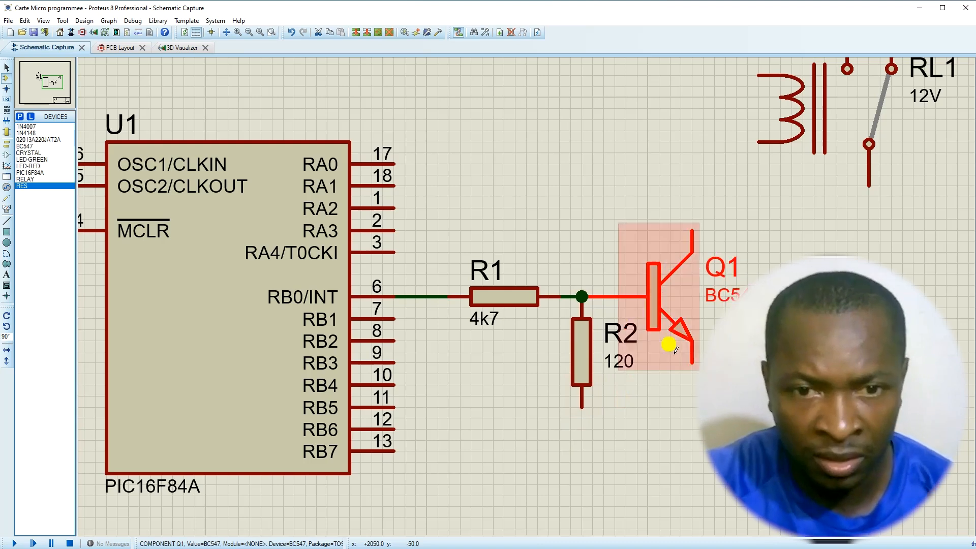
- Set the resistance of the vertical resistor R2 to 10k
left_click(589, 367)
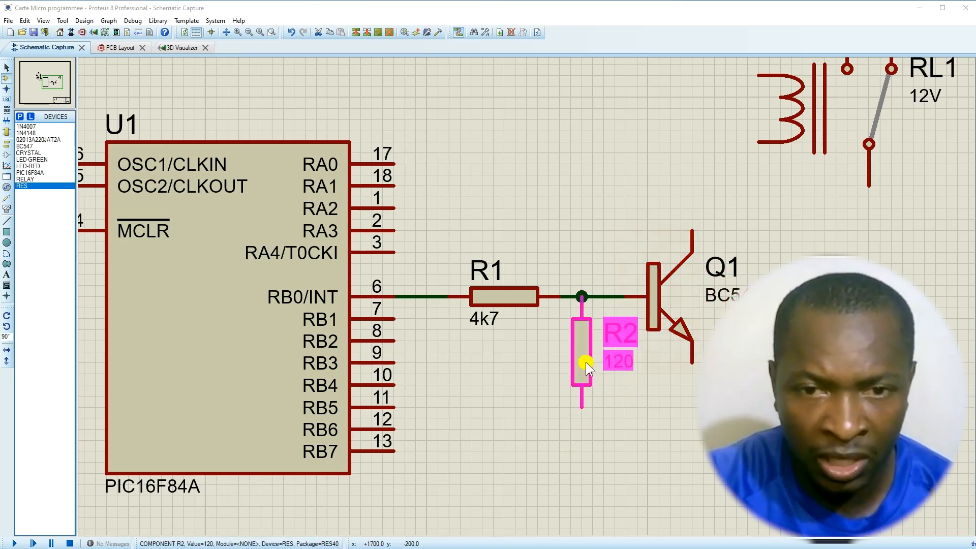
left_click(586, 362)
double_click(442, 219)
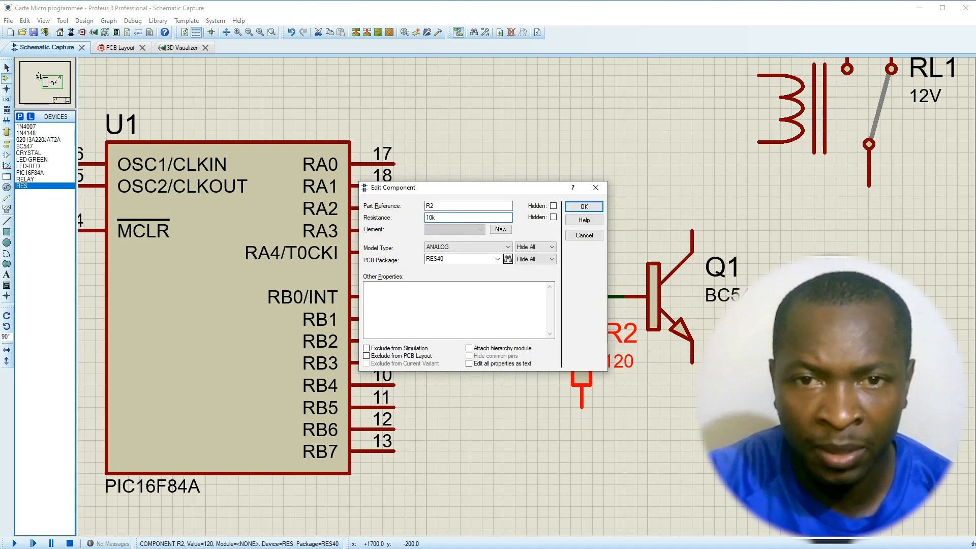
type("10k")
left_click(584, 206)
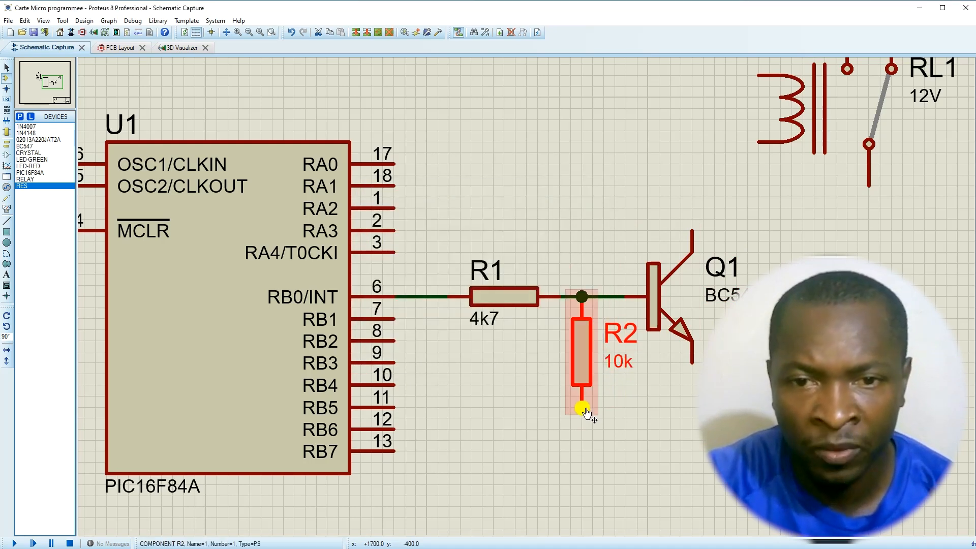
- Wire R2's lower end to Q1's emitter and attach a GROUND terminal below the emitter
left_click(582, 406)
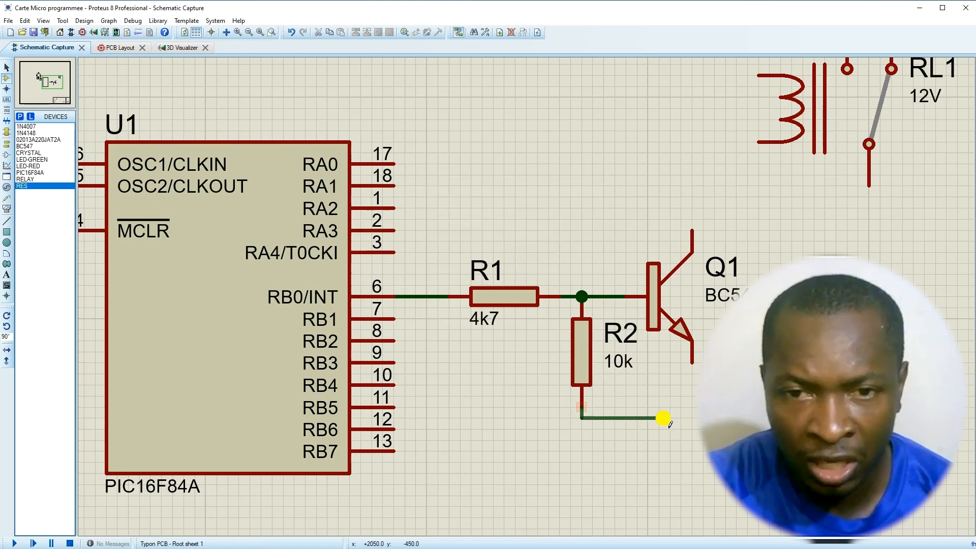
left_click(691, 361)
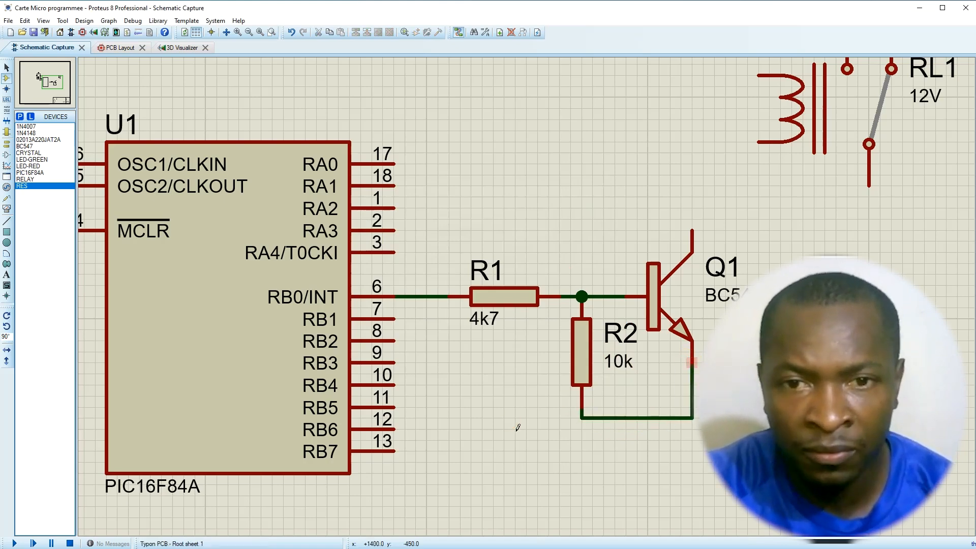
left_click(7, 144)
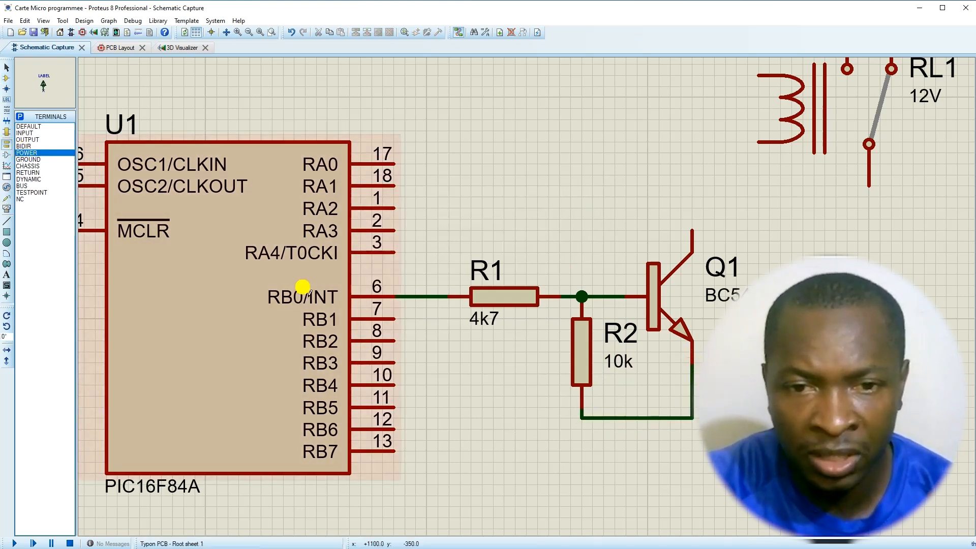
left_click(30, 160)
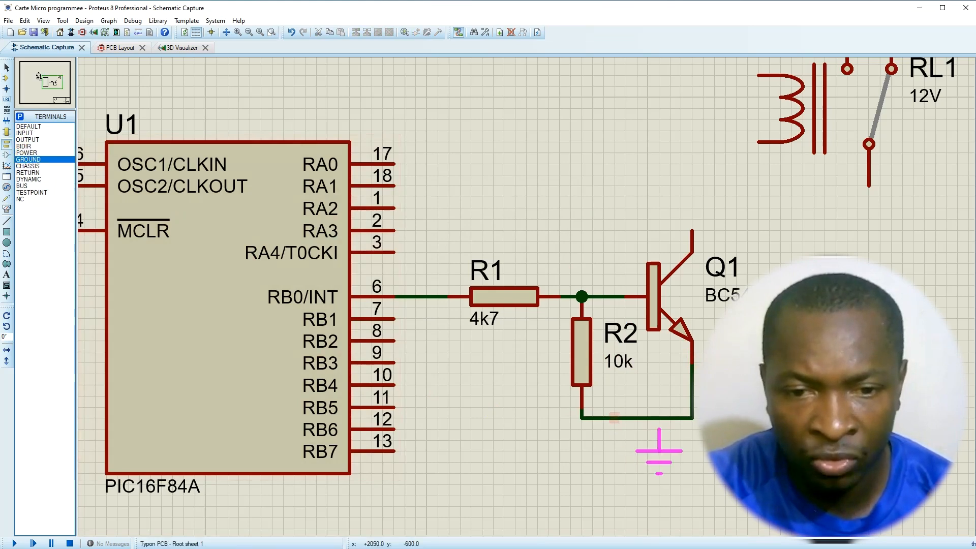
left_click(700, 445)
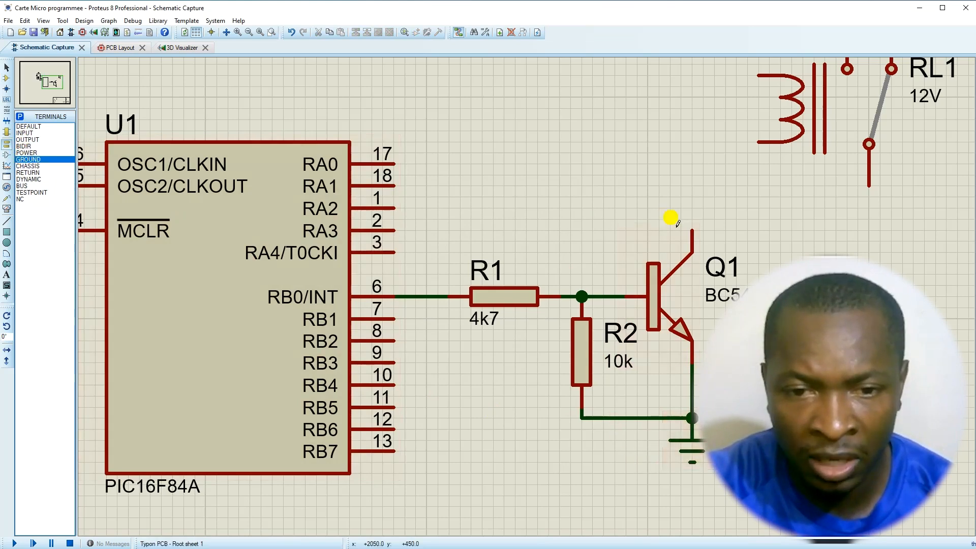
- Wire the lower end of relay RL1's coil to Q1's collector and move the relay left so the coil sits above the collector
middle_click(794, 192)
left_click(693, 248)
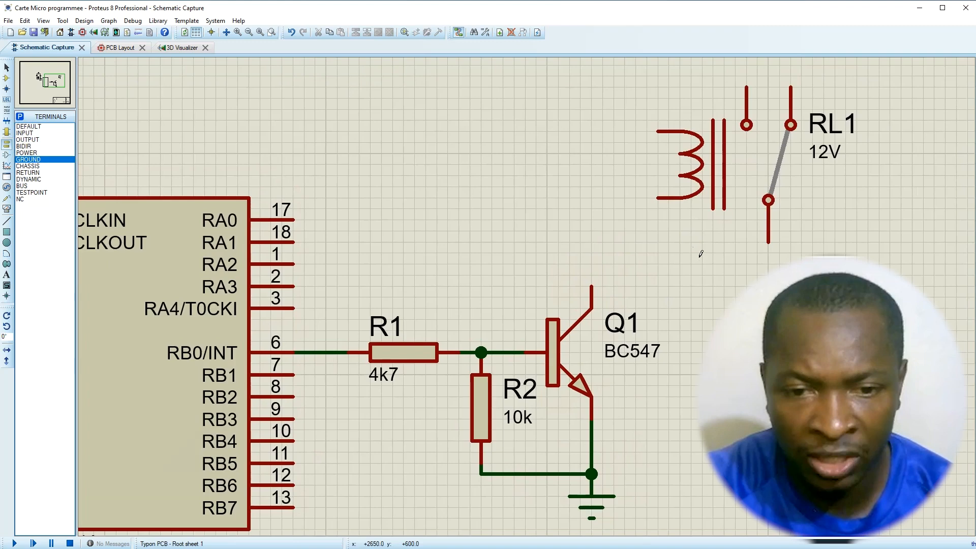
left_click(666, 205)
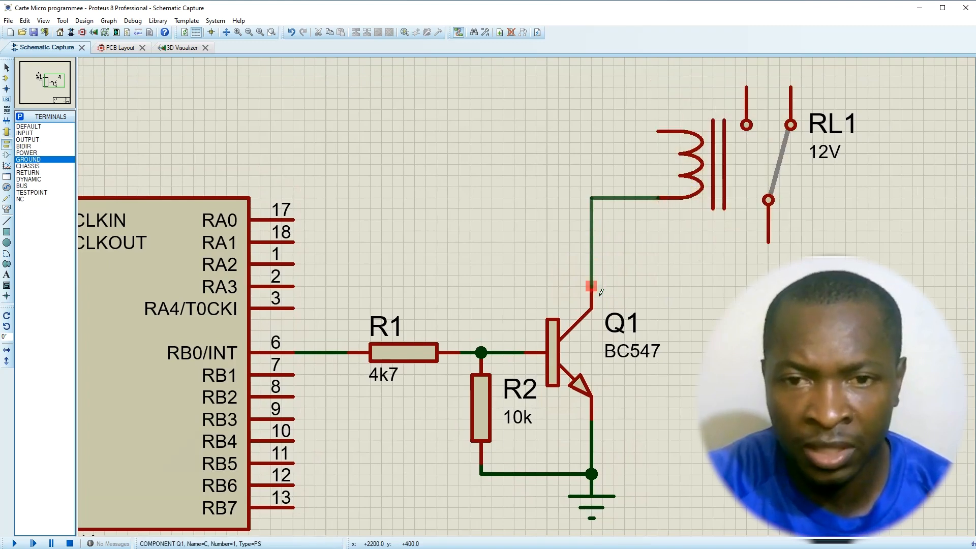
left_click(591, 285)
left_click_drag(704, 159, 638, 155)
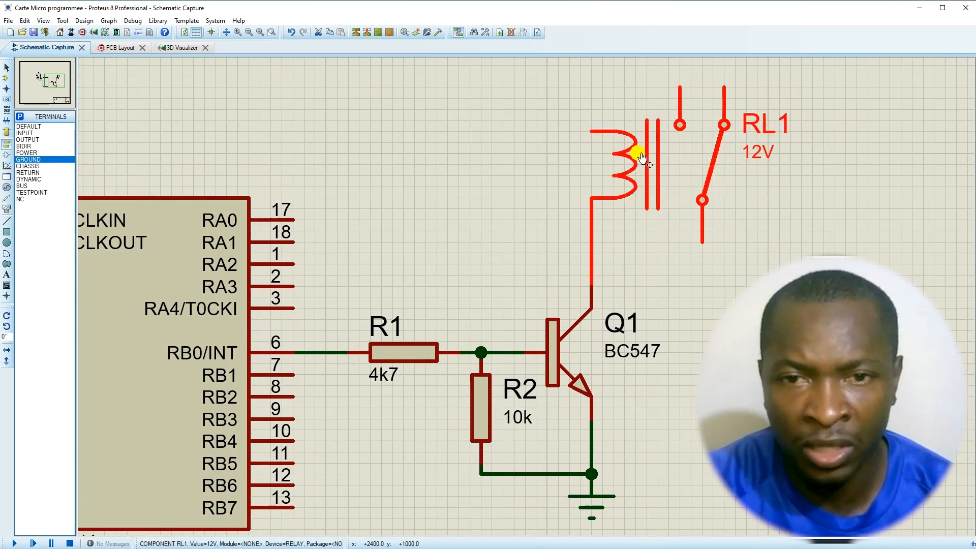
- Set relay RL1's component value to 5V
scroll(620, 117, "down", 1)
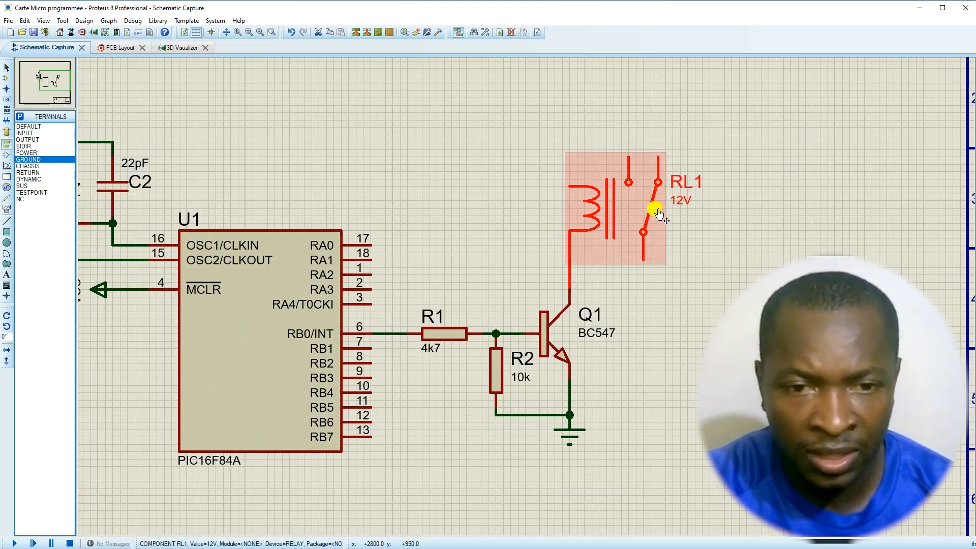
double_click(620, 207)
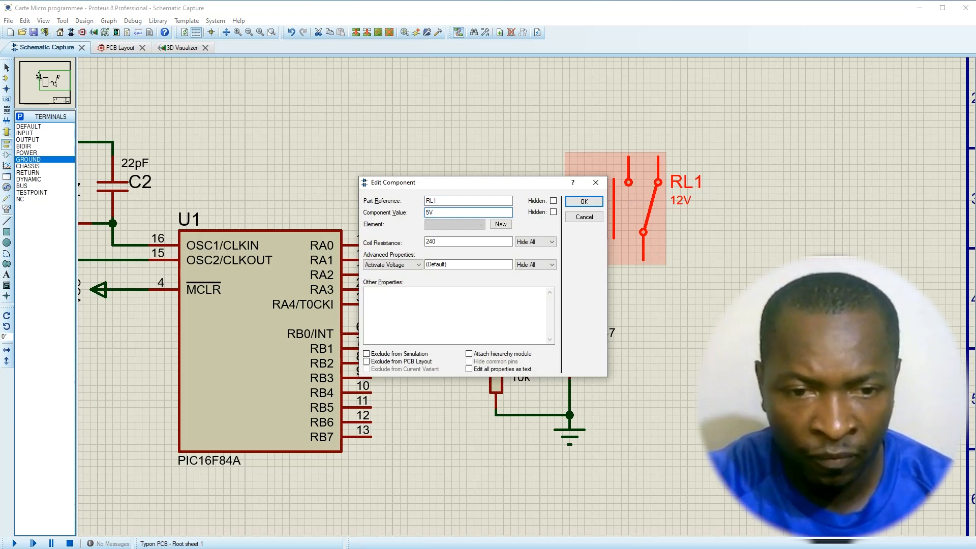
left_click(584, 201)
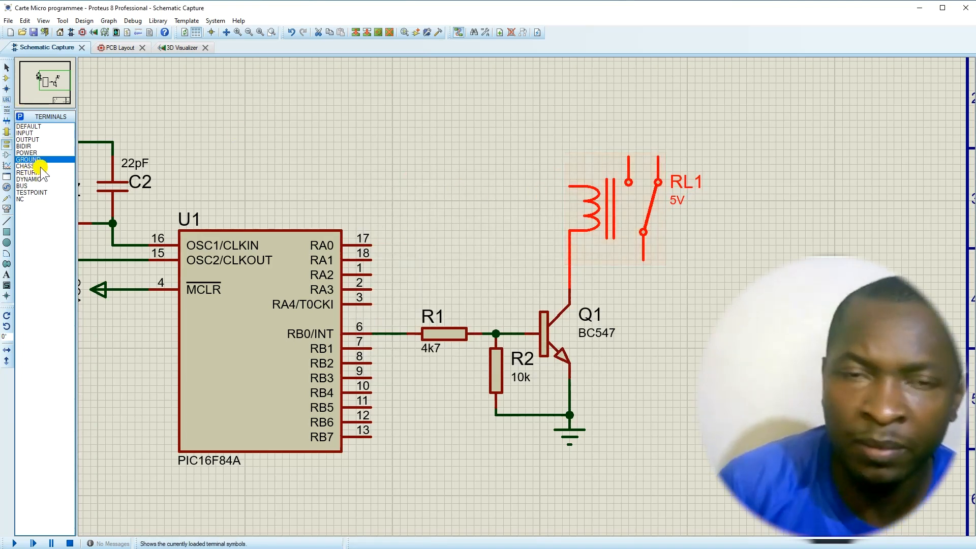
- Place a 1N4148 diode rotated 90° with its cathode up beside the relay coil, spacing the diode and relay farther apart
left_click(8, 79)
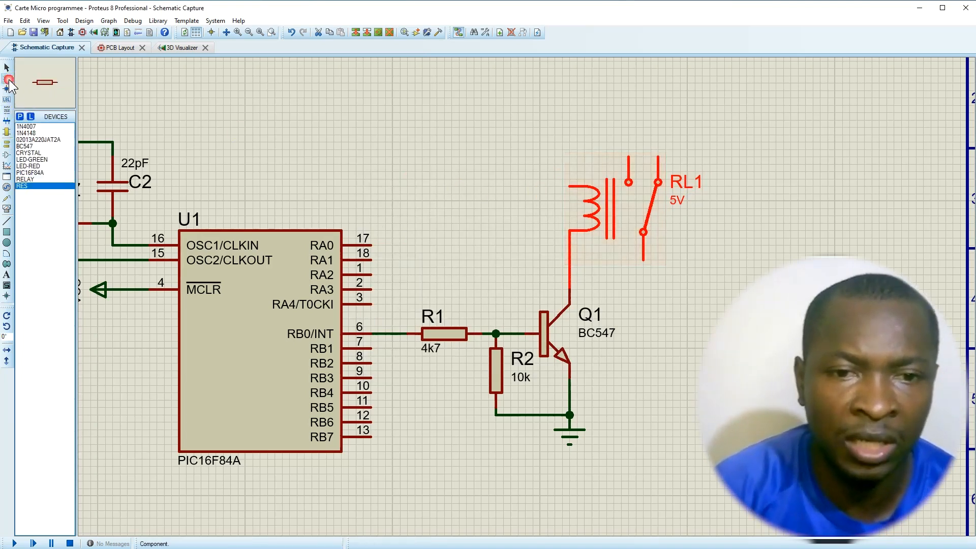
left_click(26, 132)
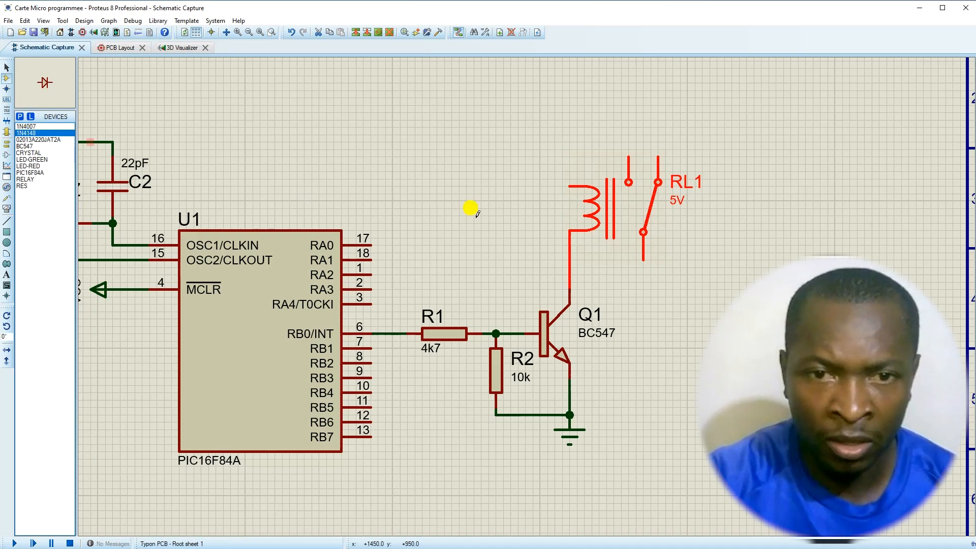
left_click(514, 216)
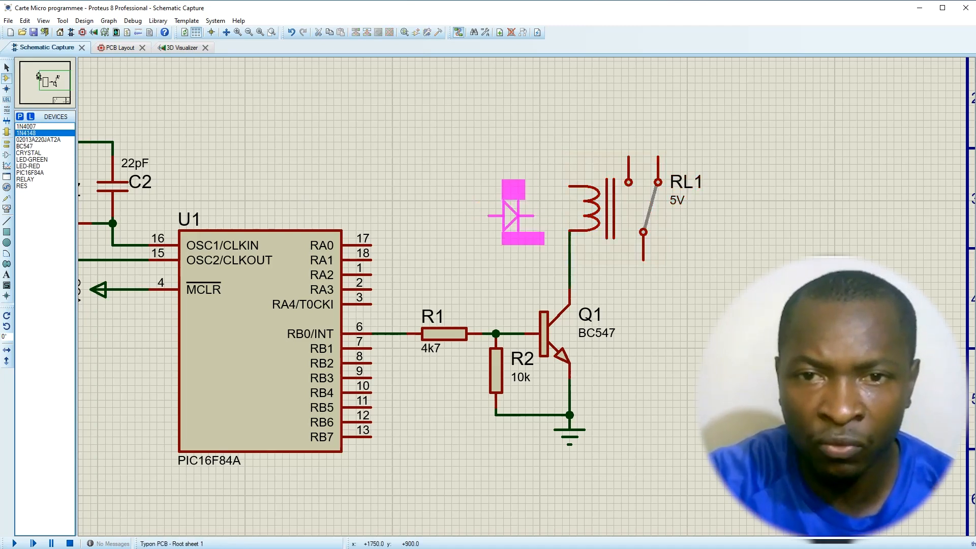
key("KP_Add")
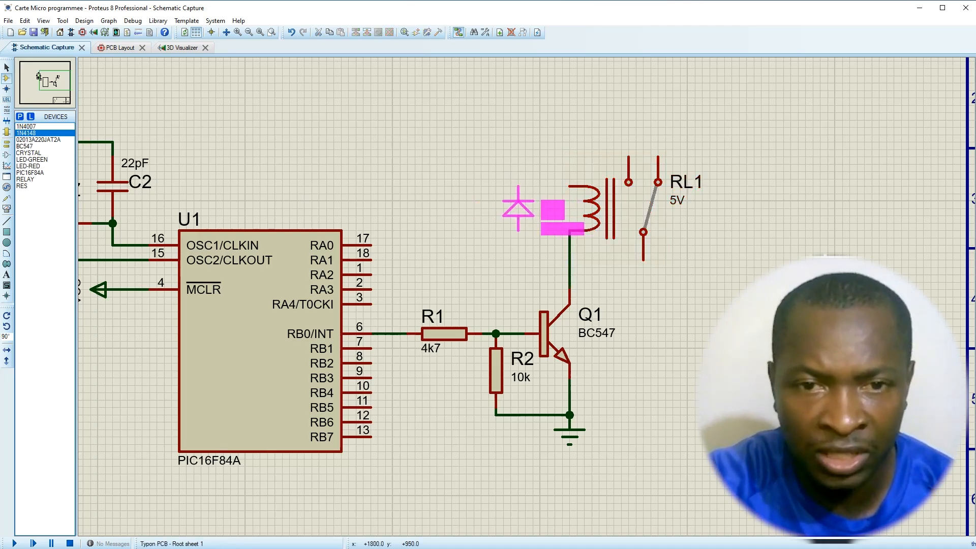
left_click(519, 209)
mouse_move(524, 214)
left_mouse_down()
mouse_move(561, 215)
mouse_move(509, 214)
left_mouse_up()
left_click_drag(613, 223, 635, 224)
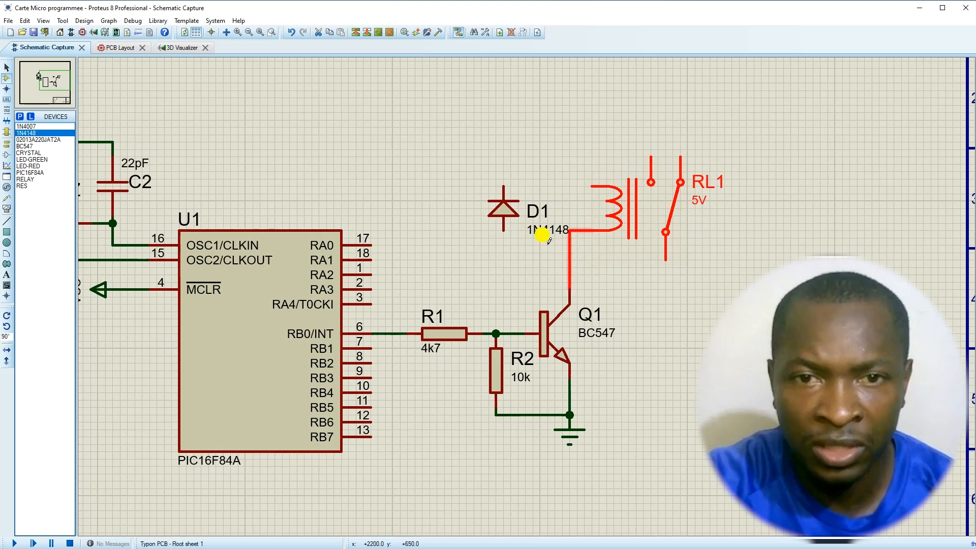
- Wire D1's anode to Q1's collector line and its cathode to the relay coil's upper end, rerouting the coil's lower wire to the new junction
left_click_drag(504, 233, 511, 265)
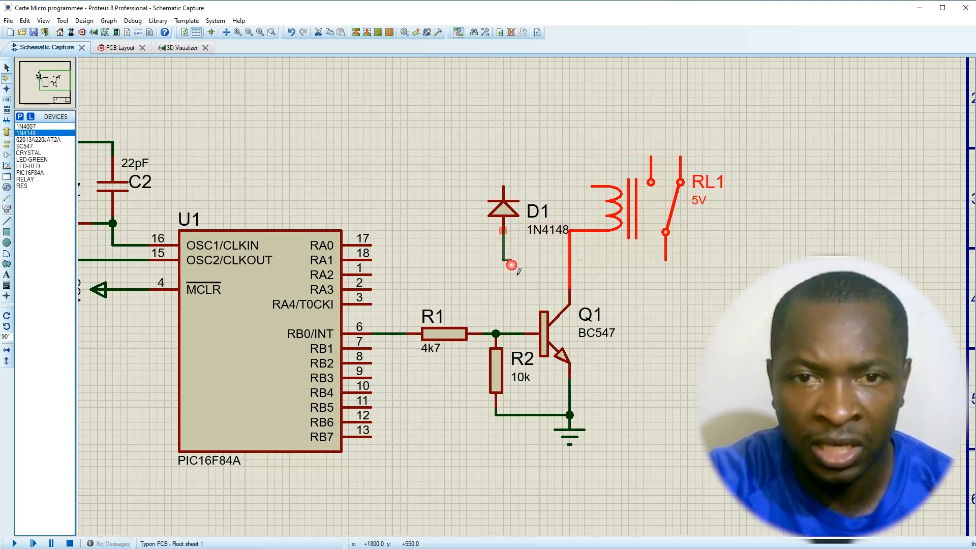
left_click(573, 261)
right_click(570, 243)
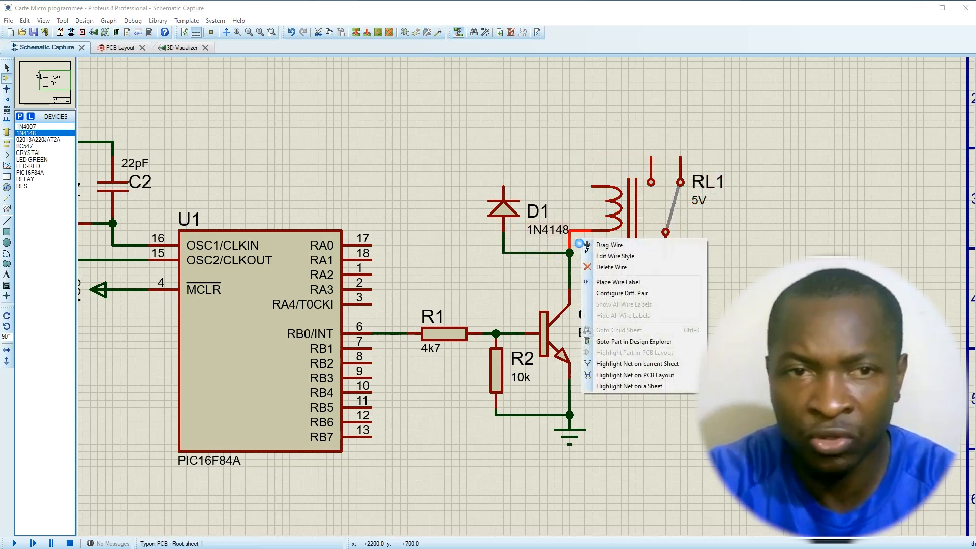
left_click(613, 244)
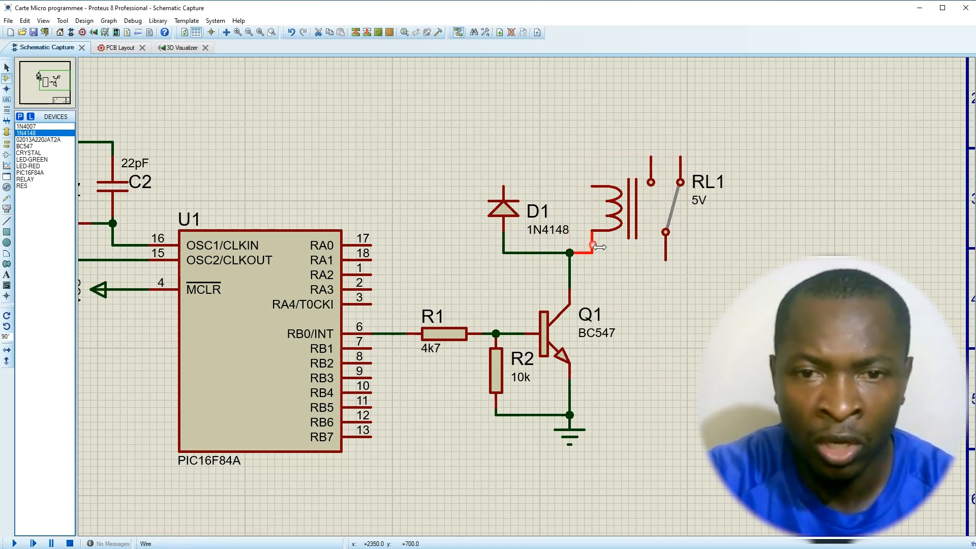
left_click_drag(504, 187, 513, 161)
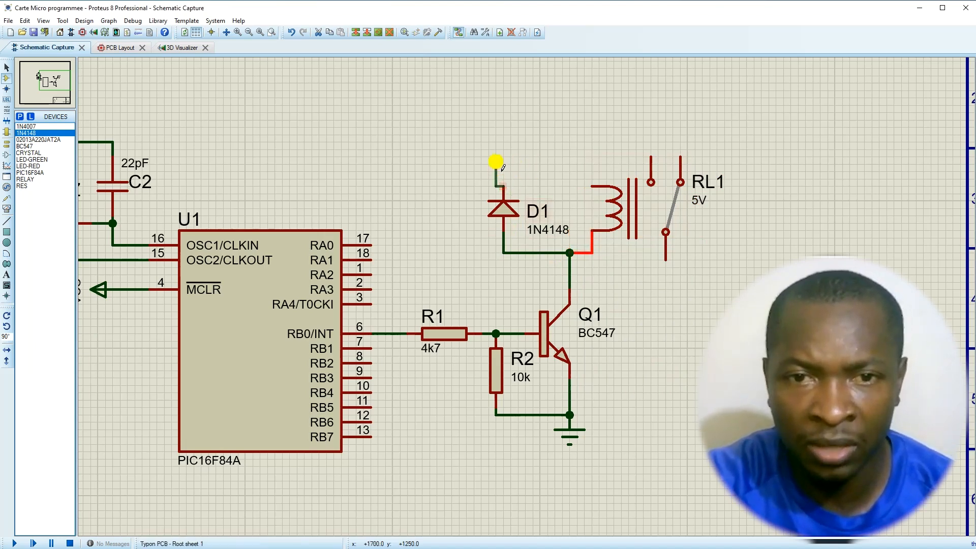
left_click(591, 184)
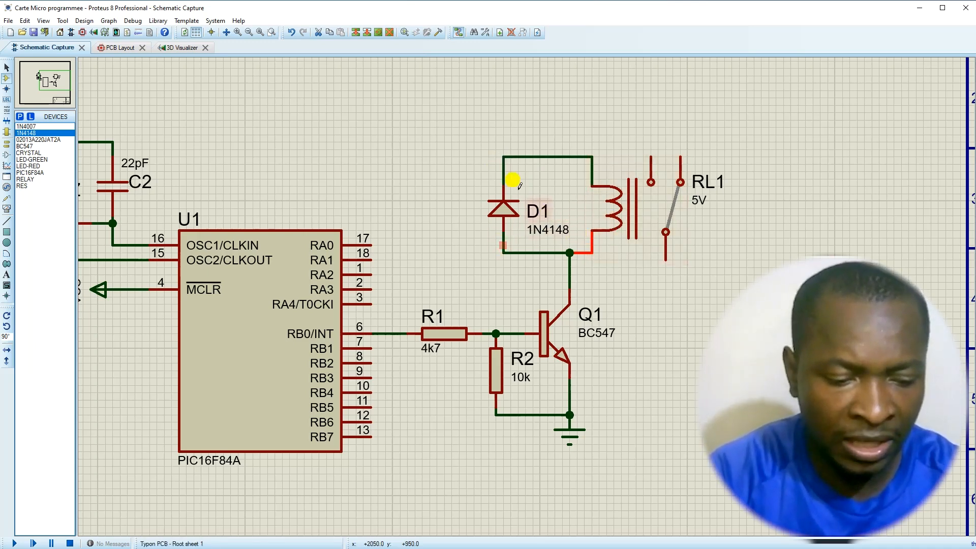
- Move D1 directly above Q1's collector and shift relay RL1 away from it to clear the diode's labels
left_click(505, 207)
left_click_drag(506, 207, 572, 209)
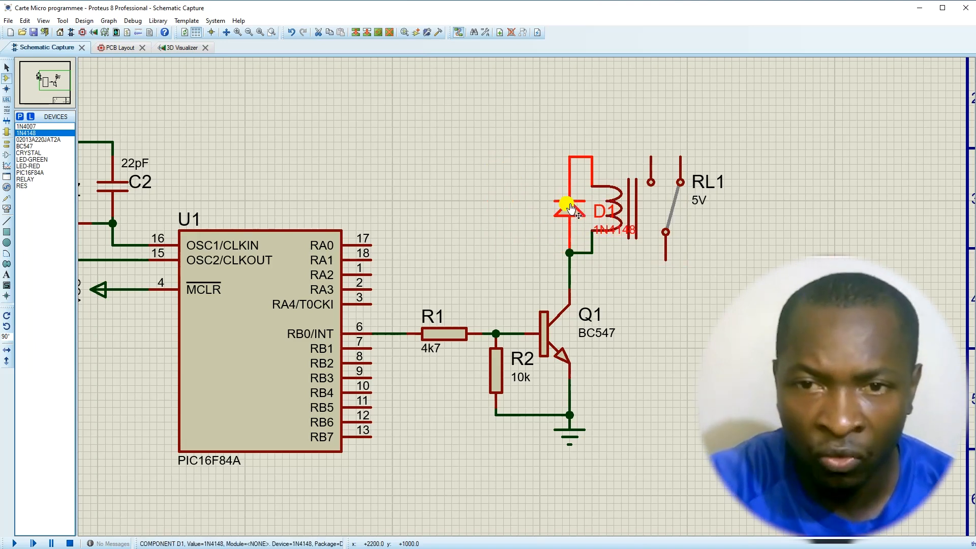
scroll(644, 238, "up", 2)
left_click(630, 217)
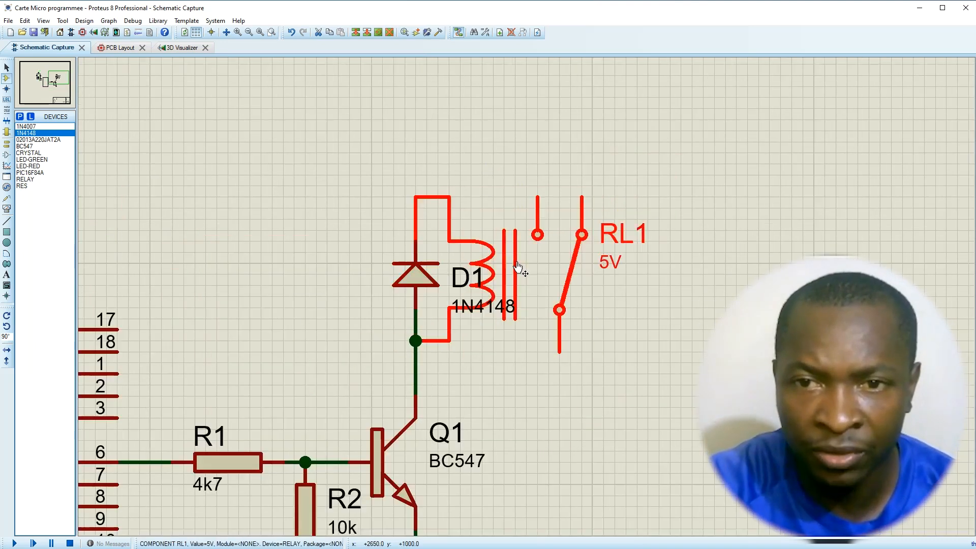
left_click_drag(630, 217, 685, 217)
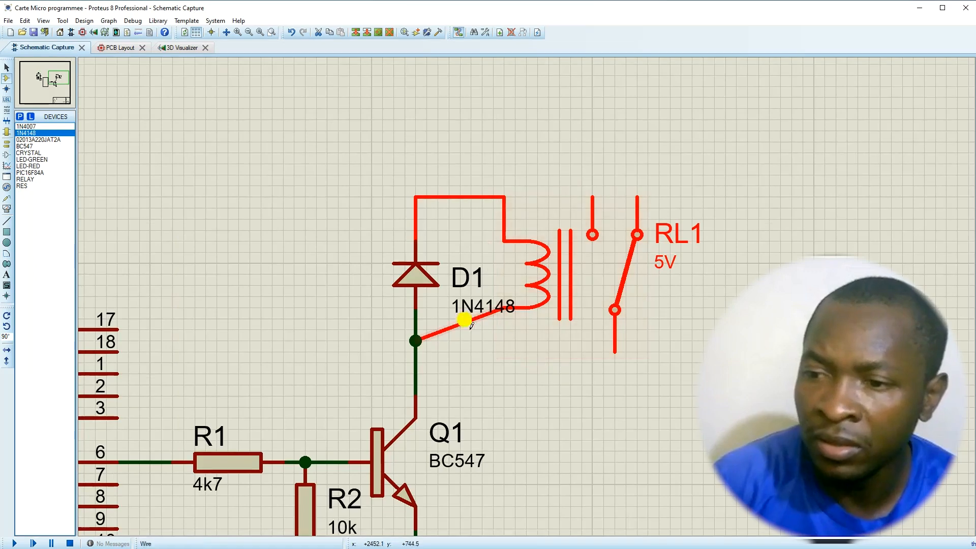
- Delete the slanted wire between the relay coil's lower end and Q1's collector line
left_click(449, 358)
right_click(458, 333)
left_click(488, 354)
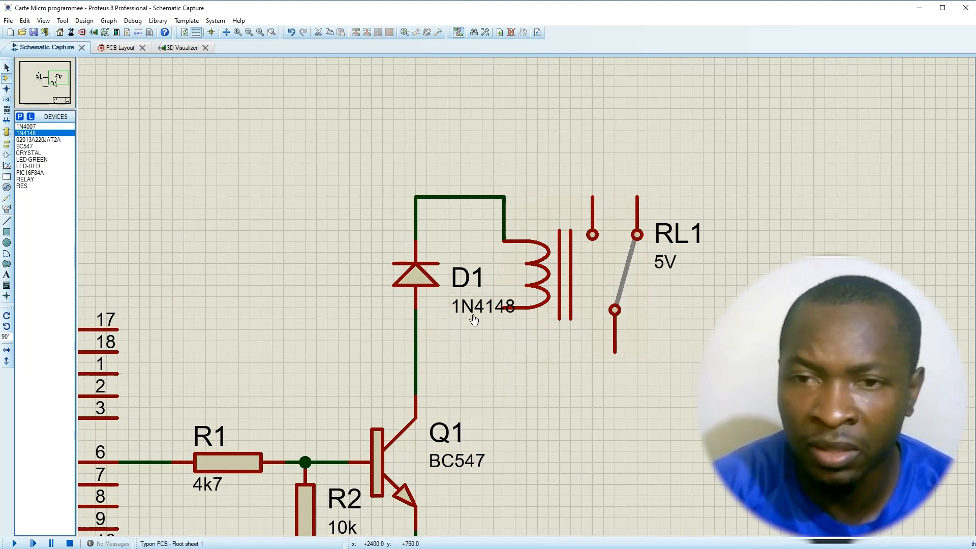
- Move D1's 1N4148 label above its reference and wire the coil's lower end straight across to the collector line
left_click(468, 310)
left_click_drag(471, 316, 450, 250)
double_click(464, 277)
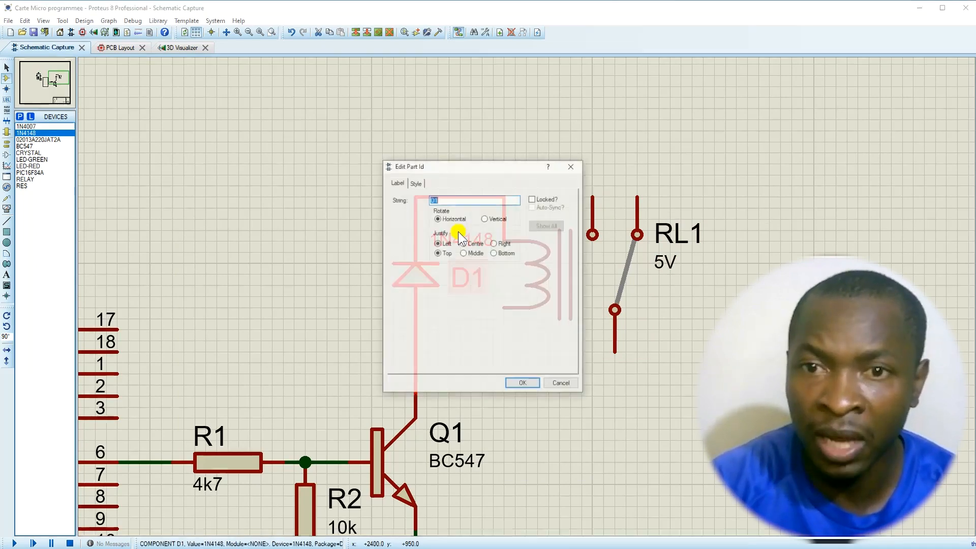
left_click(568, 168)
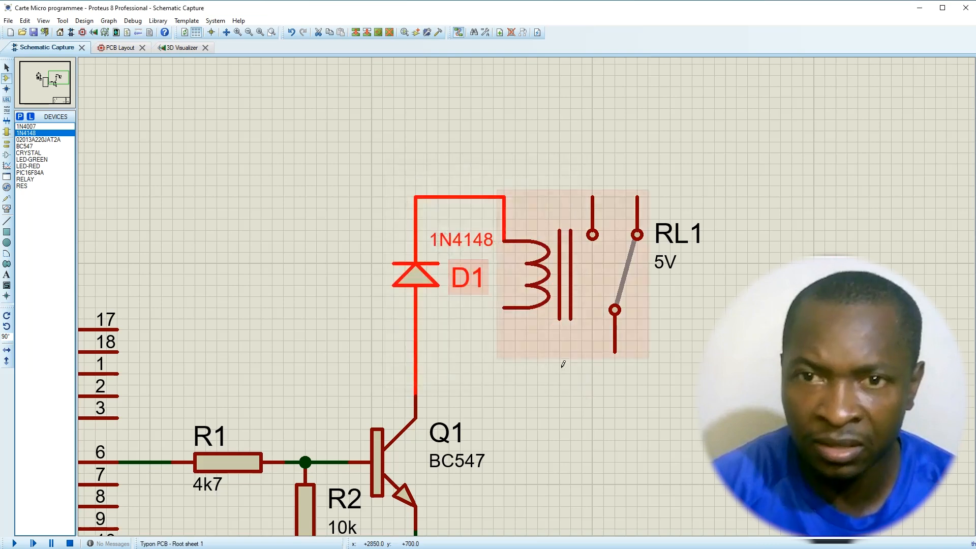
left_click(504, 308)
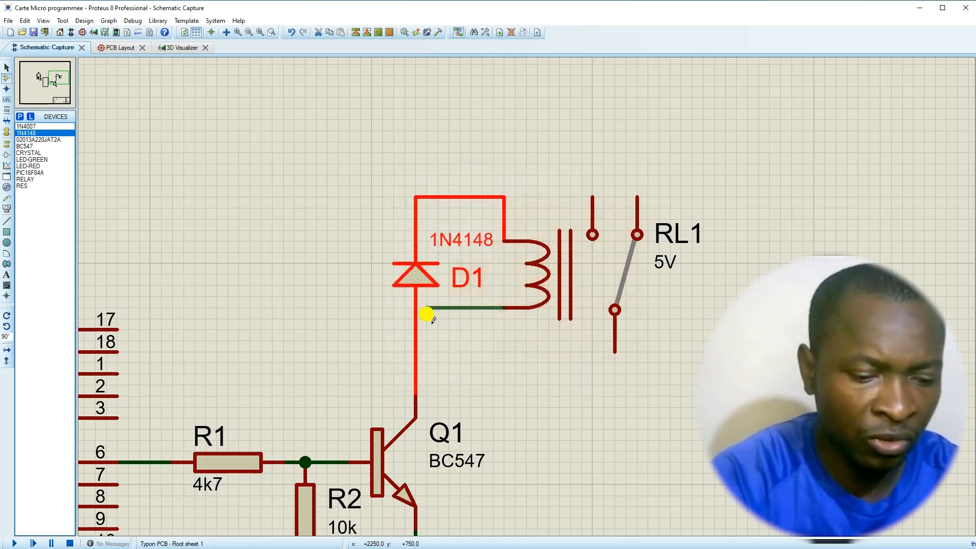
left_click(415, 308)
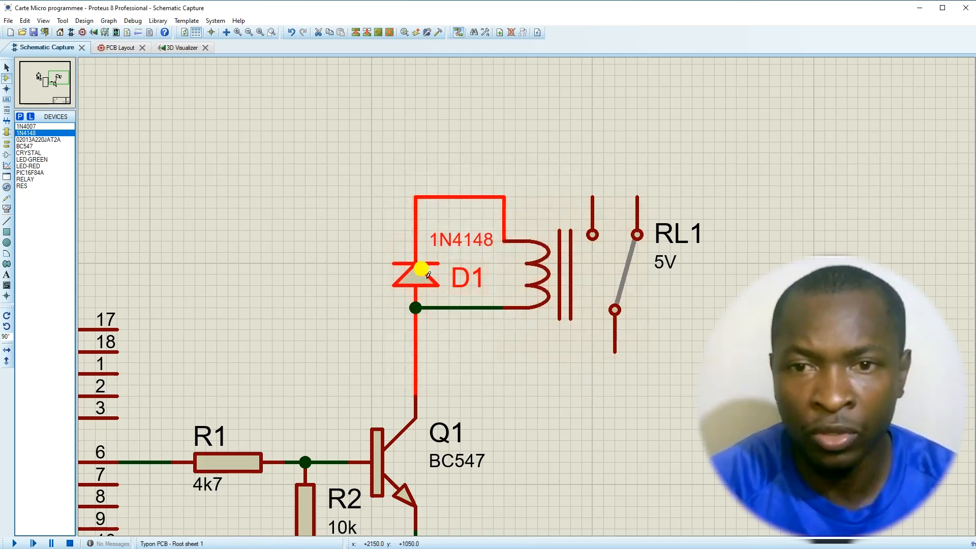
- Raise D1 slightly, and move the whole diode and relay block down closer to Q1
double_click(422, 270)
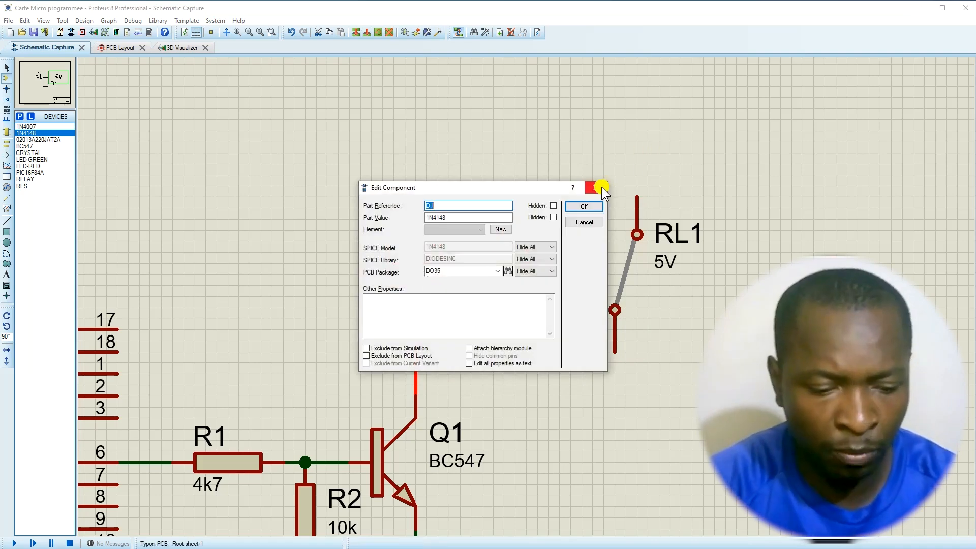
left_click(601, 188)
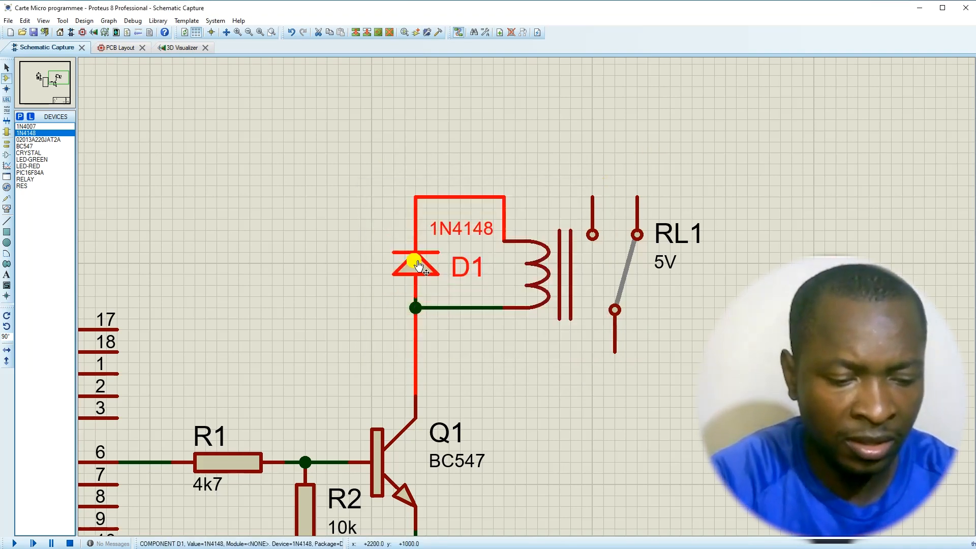
left_click(502, 345)
left_click_drag(327, 120, 847, 385)
left_click_drag(497, 306, 498, 343)
left_click(561, 123)
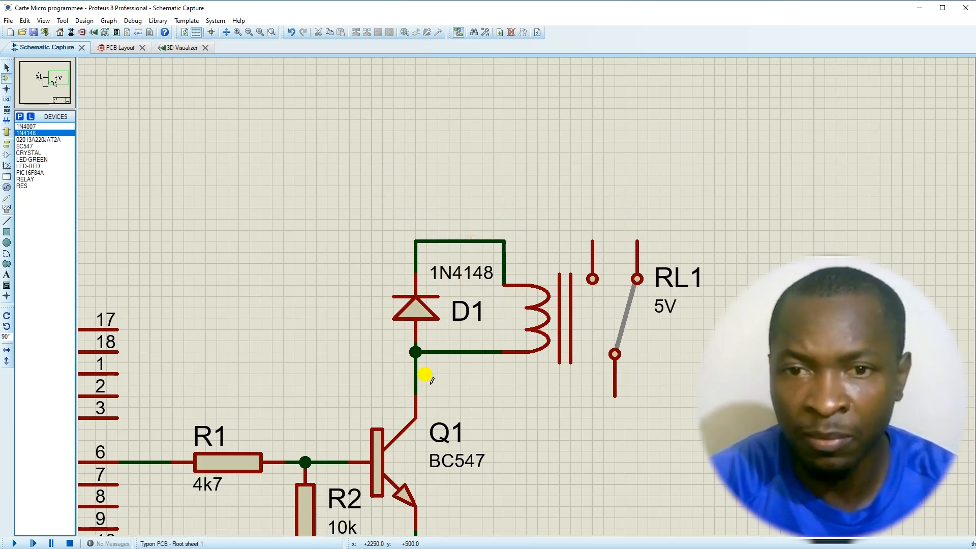
- Place a vertical resistor left of D1 and a horizontal LED-GREEN below it, level with the collector junction
left_click(24, 186)
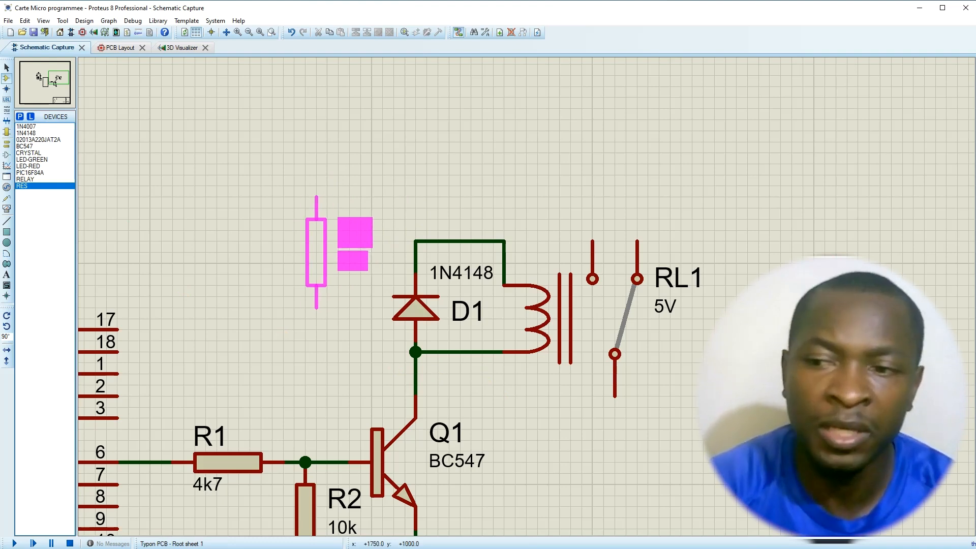
left_click(272, 263)
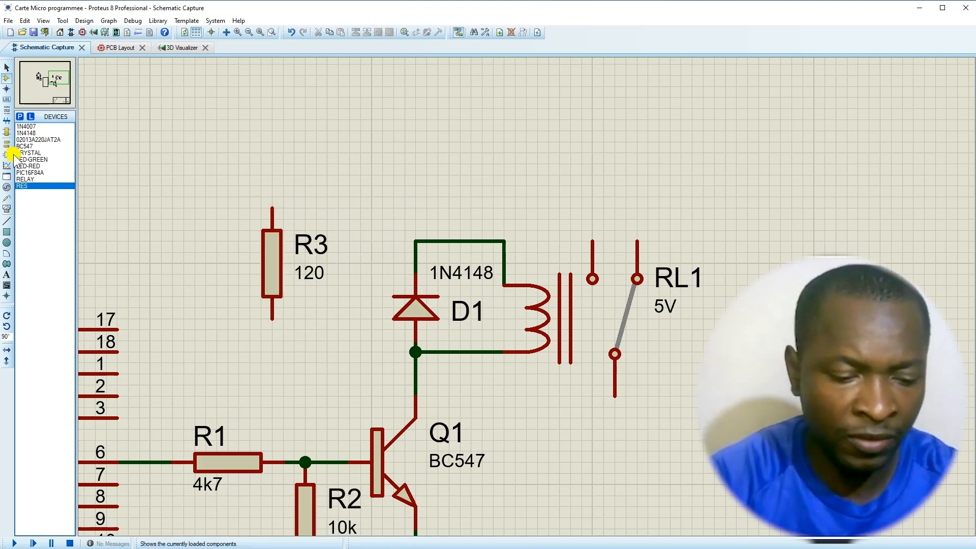
left_click(39, 166)
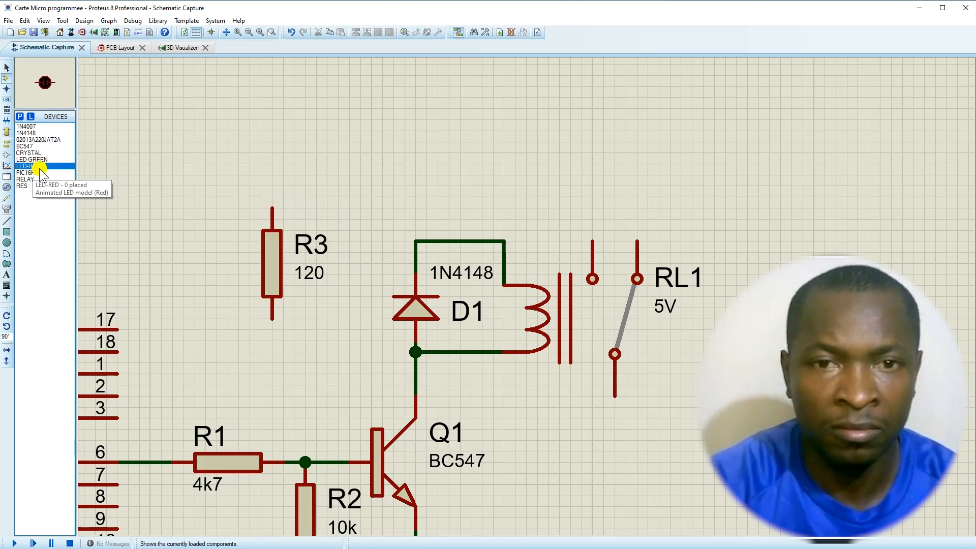
left_click(32, 160)
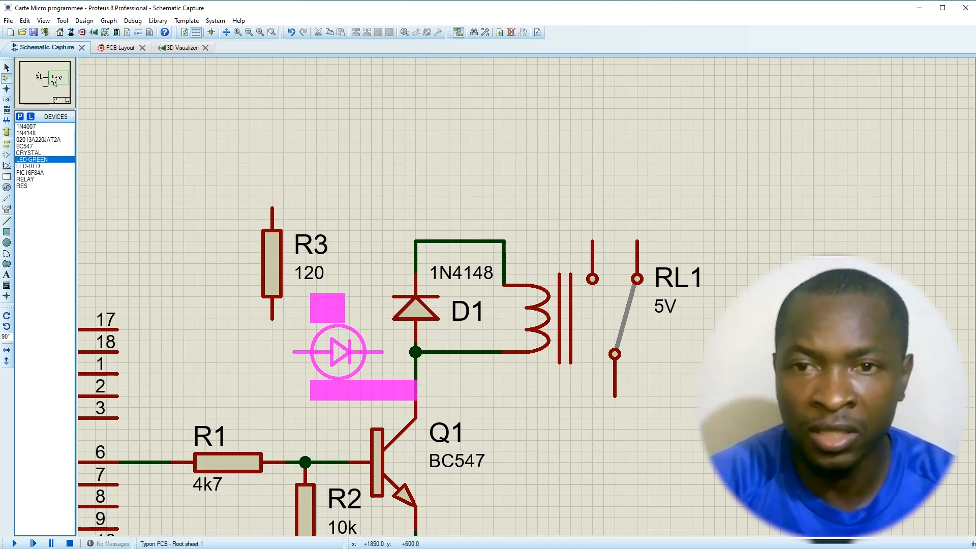
left_click(338, 352)
- Wire the green LED's cathode to the collector junction and its anode to R3's lower end
left_click(382, 352)
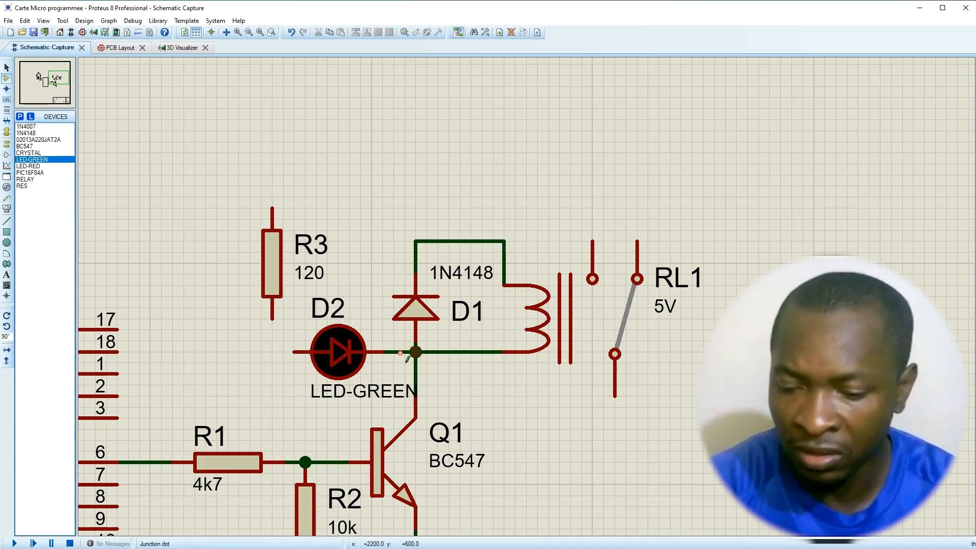
left_click(294, 352)
left_click(272, 320)
left_click(340, 361)
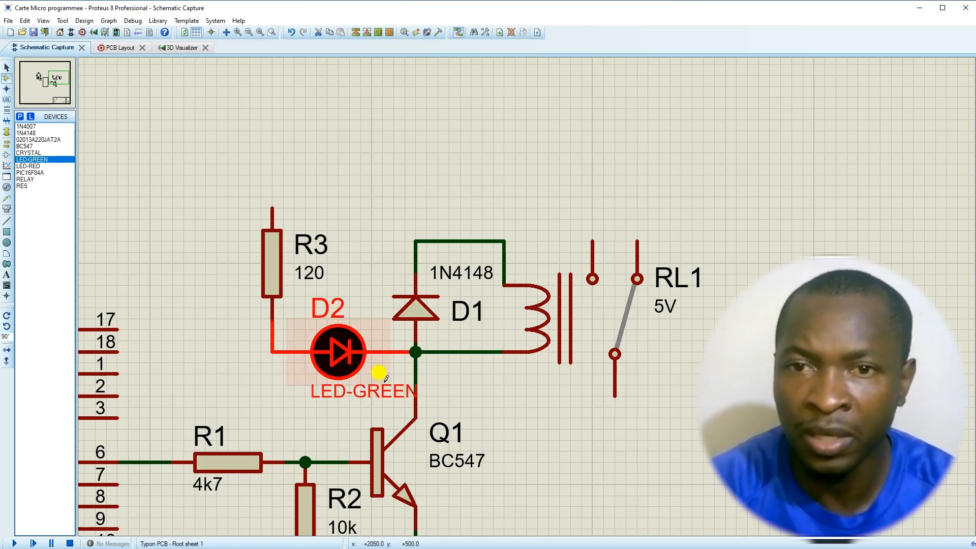
left_click(377, 153)
- Set R3's resistance to 220 and wire its upper end to D1's cathode line
double_click(268, 255)
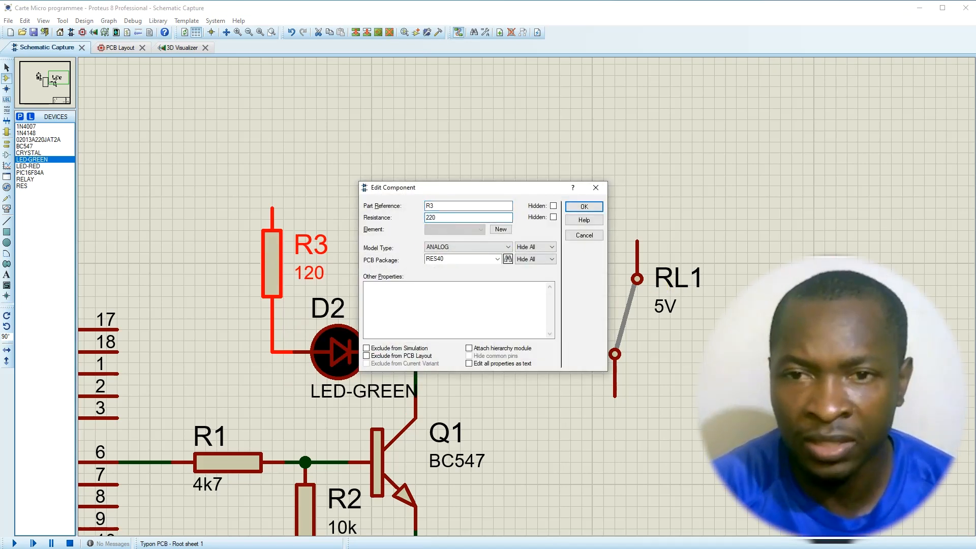
key("Return")
left_click(271, 208)
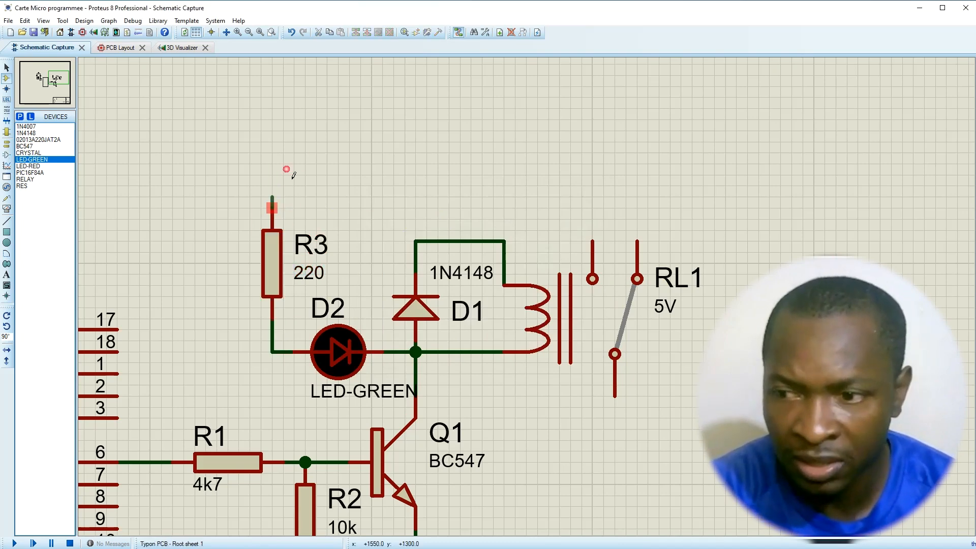
left_click(416, 241)
- Delete the horizontal wire from D1's cathode to the coil and rewire the coil's upper end to the corner of R3's top wire
right_click(441, 241)
right_click(442, 240)
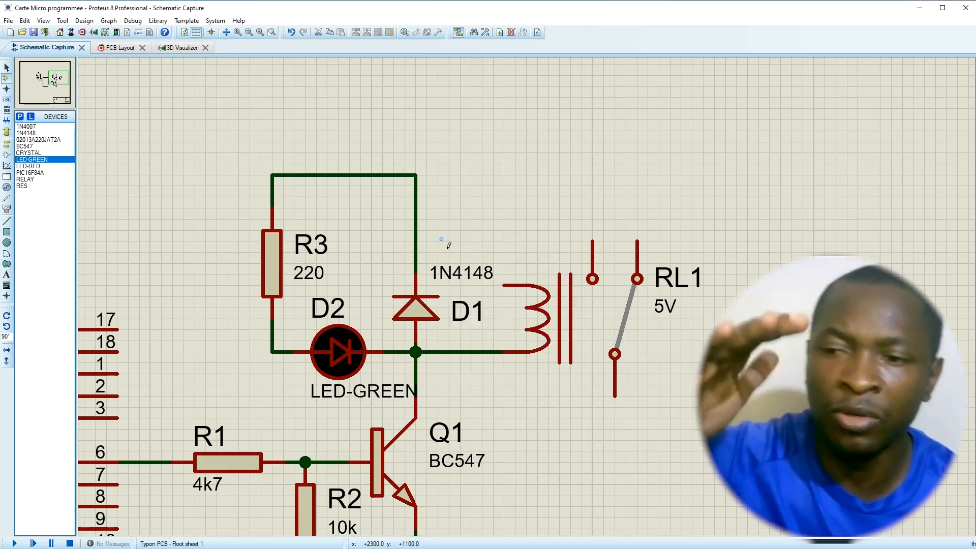
left_click(415, 176)
left_click(504, 286)
- Move D1 and R3 up toward the shared top wire
left_click(423, 307)
left_click_drag(425, 310, 426, 254)
left_click(482, 310)
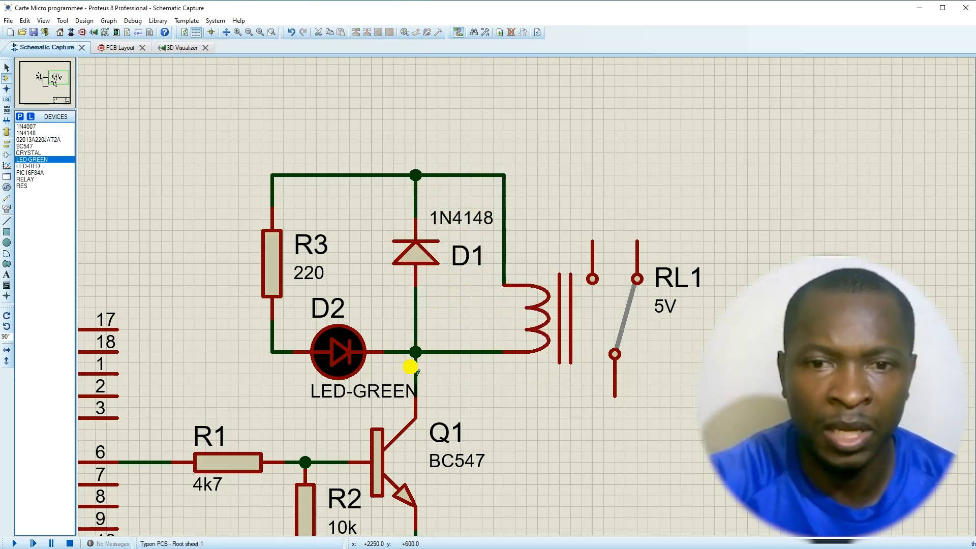
left_click_drag(274, 271, 274, 249)
- Check the green LED's component properties and centre its LED-GREEN label beneath the symbol
left_click(337, 350)
mouse_move(337, 350)
left_mouse_down()
mouse_move(317, 349)
mouse_move(338, 351)
left_mouse_up()
double_click(333, 350)
left_click(597, 188)
left_click(553, 380)
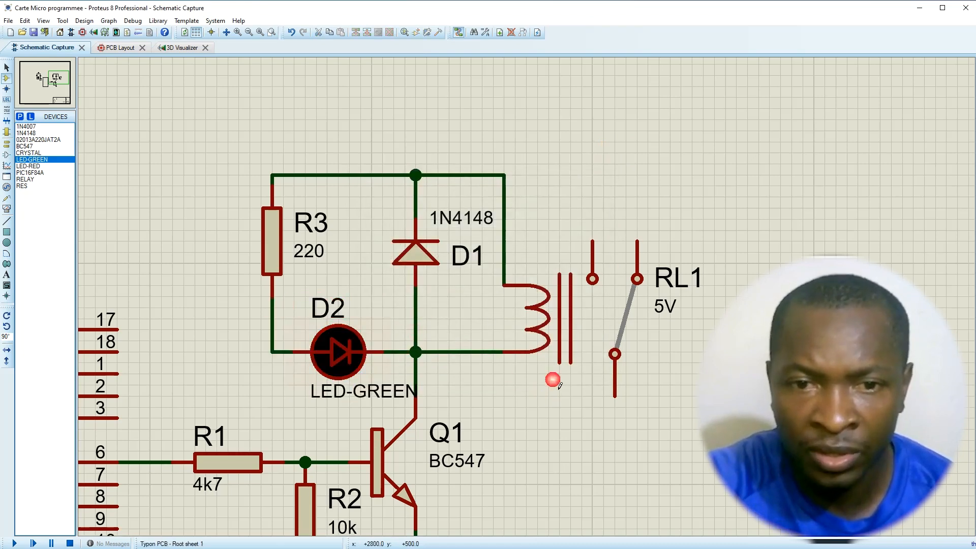
left_click(372, 394)
left_click_drag(372, 394, 351, 397)
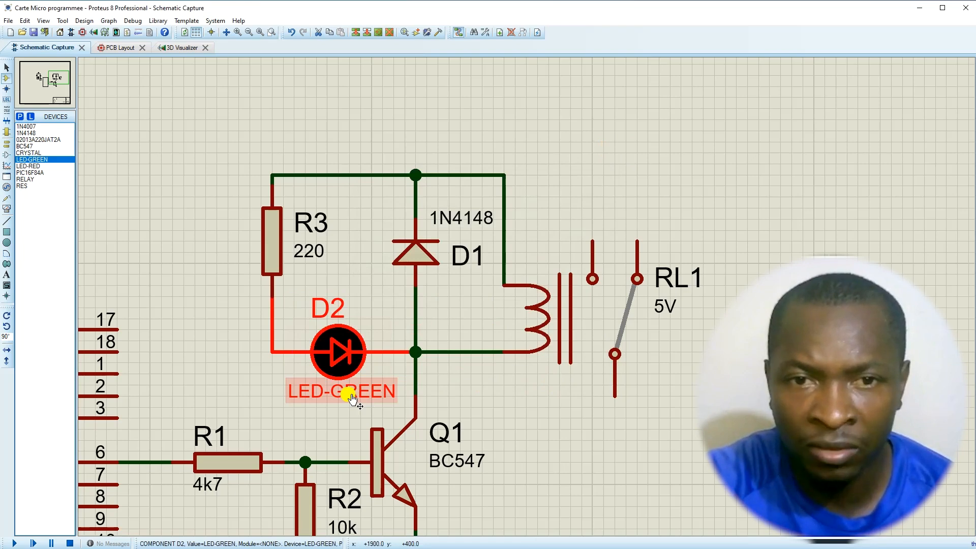
- Place a POWER terminal on the corner of the shared top wire above the relay coil
scroll(562, 360, "down", 2)
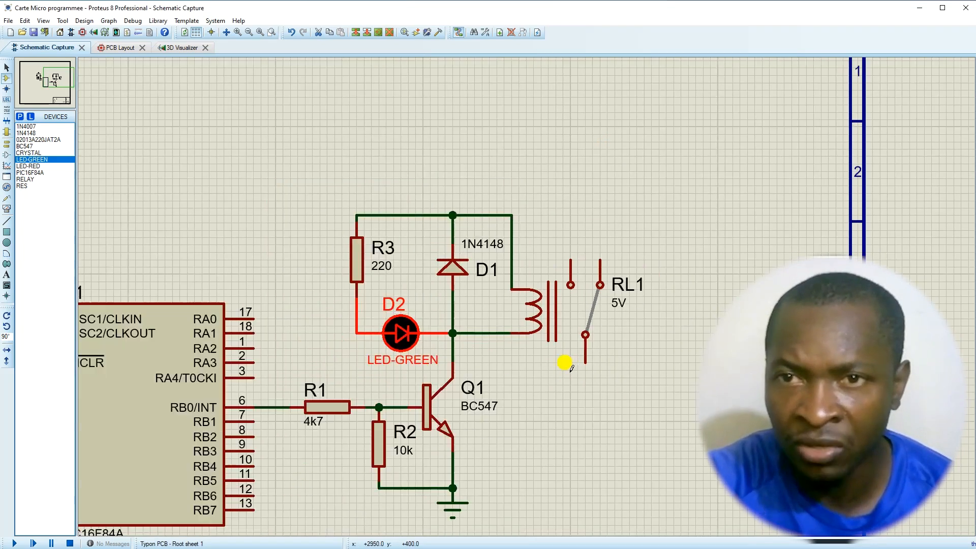
left_click_drag(564, 304, 592, 307)
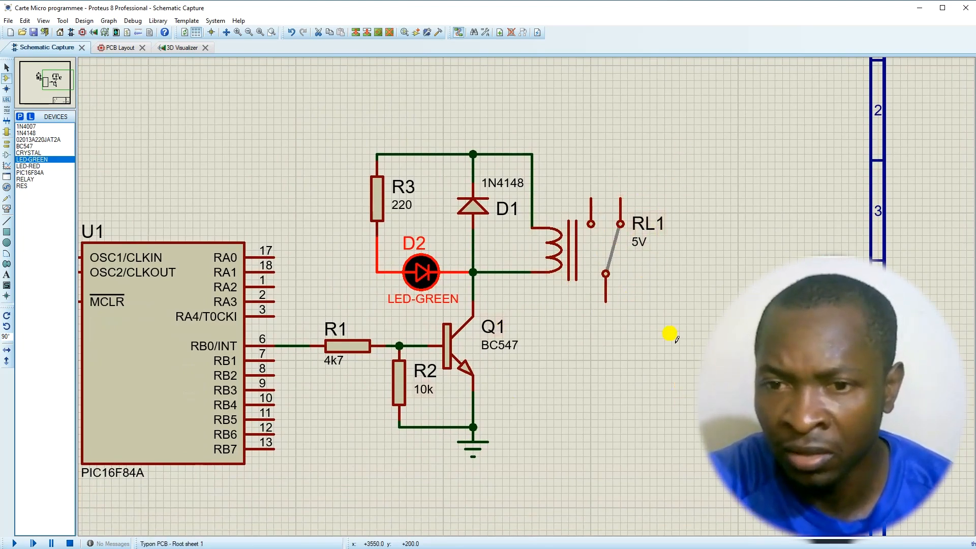
scroll(670, 334, "down", 1)
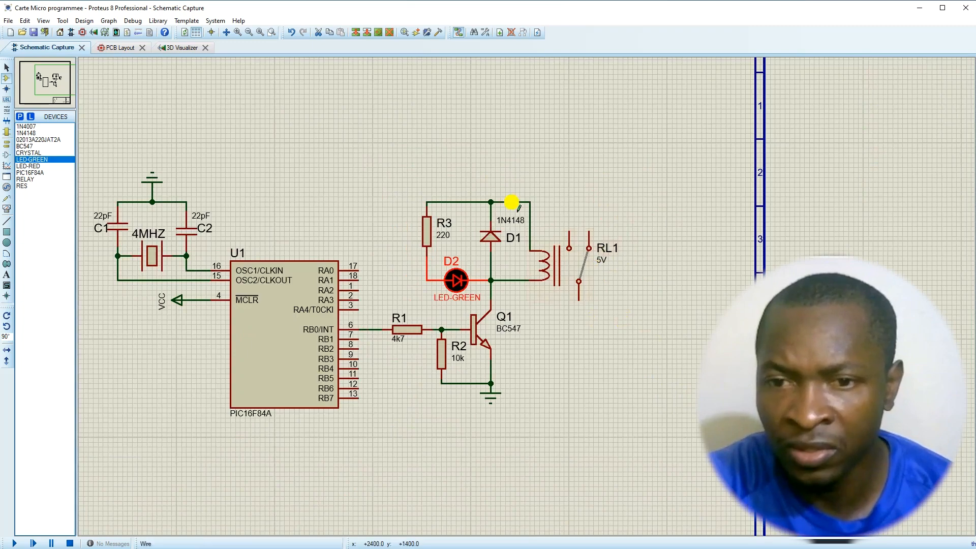
scroll(512, 202, "up", 1)
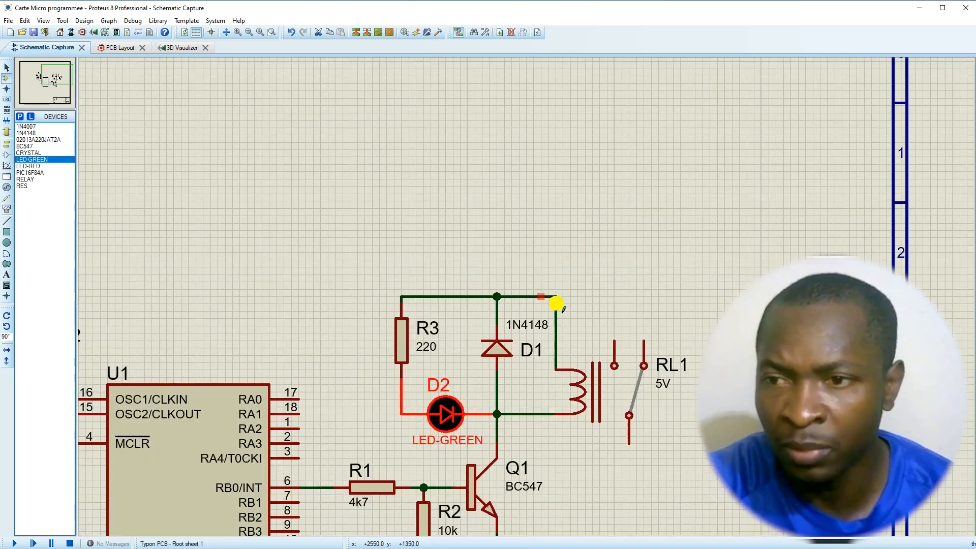
left_click(6, 145)
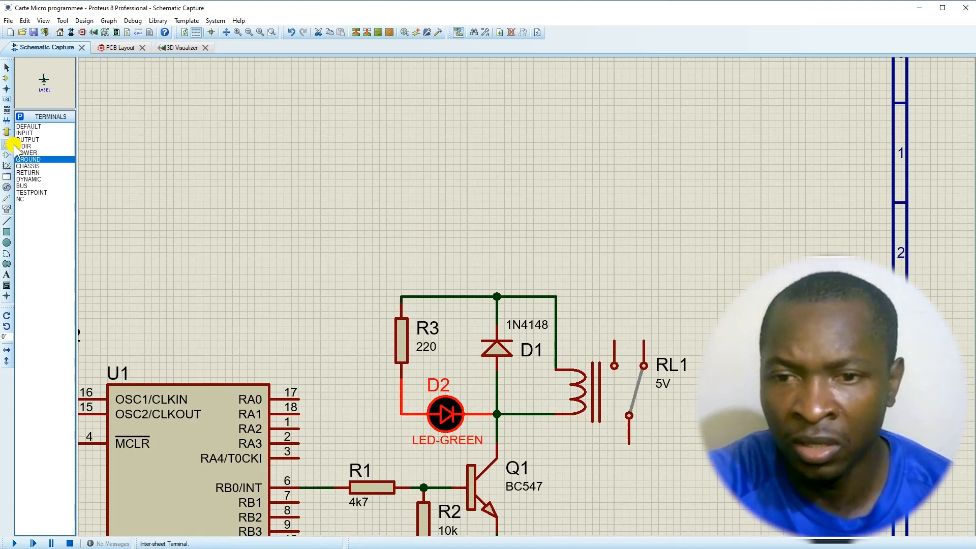
left_click(27, 153)
left_click(557, 266)
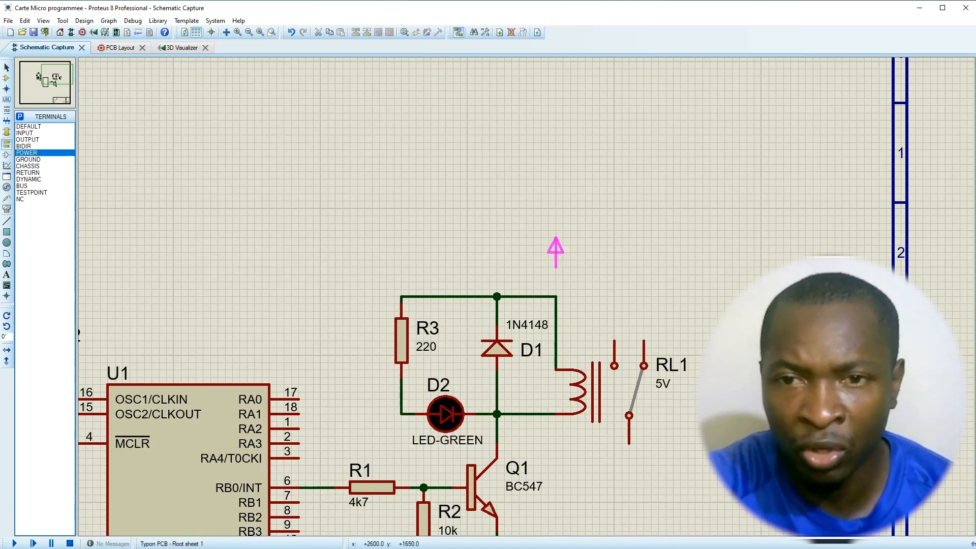
left_click(556, 293)
- Label the relay circuit's new power terminal VCC
double_click(558, 277)
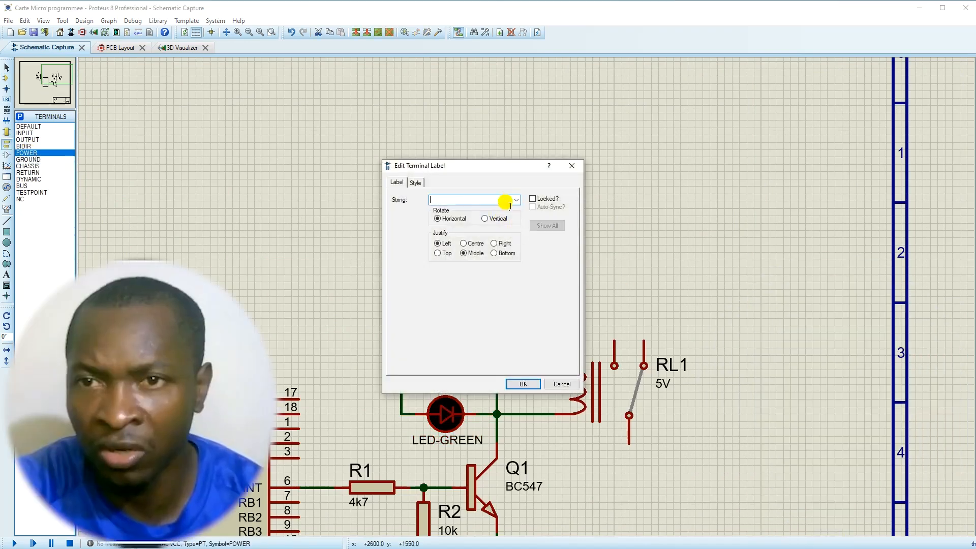
left_click(515, 200)
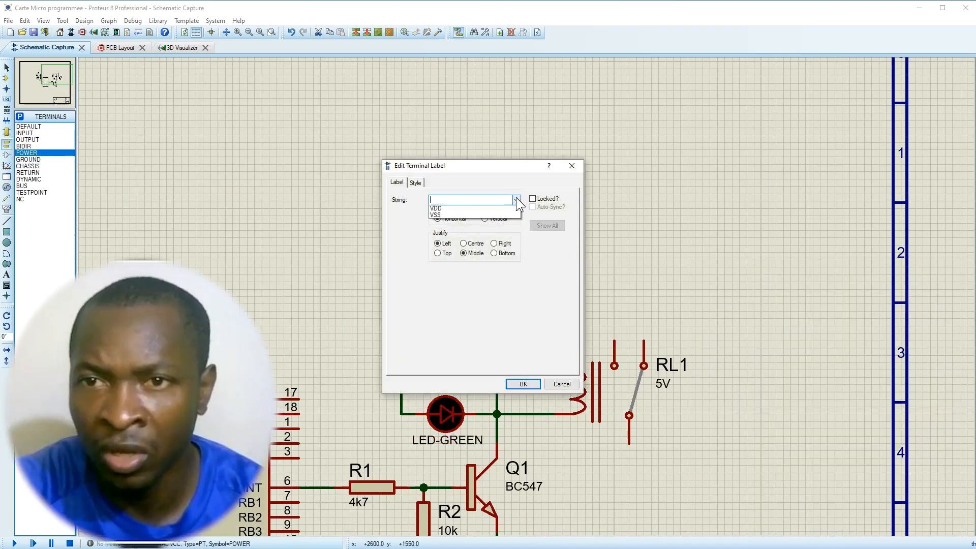
left_click(447, 221)
key("Return")
left_click_drag(562, 282, 563, 267)
left_click(563, 268)
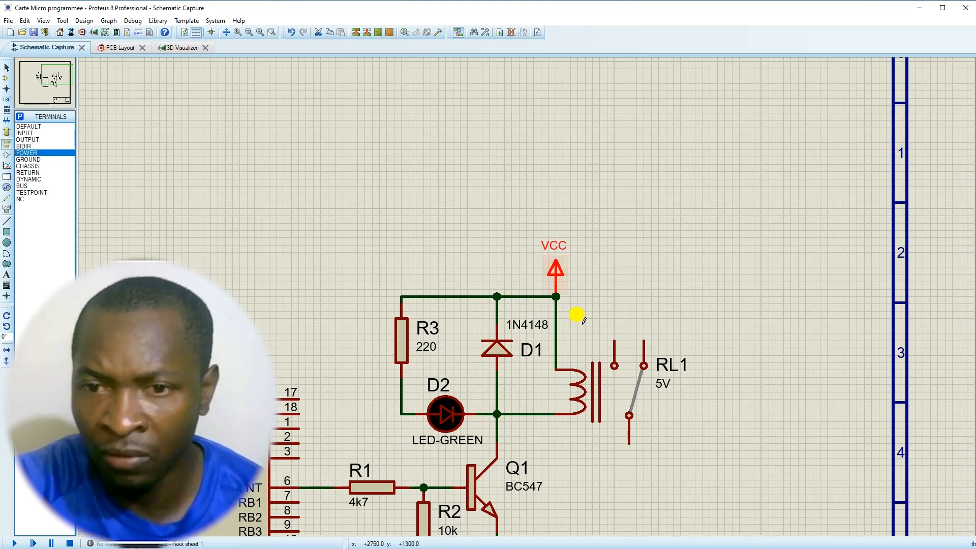
- Select the entire circuit and move it up and to the left on the sheet, then clear the selection
scroll(559, 285, "down", 1)
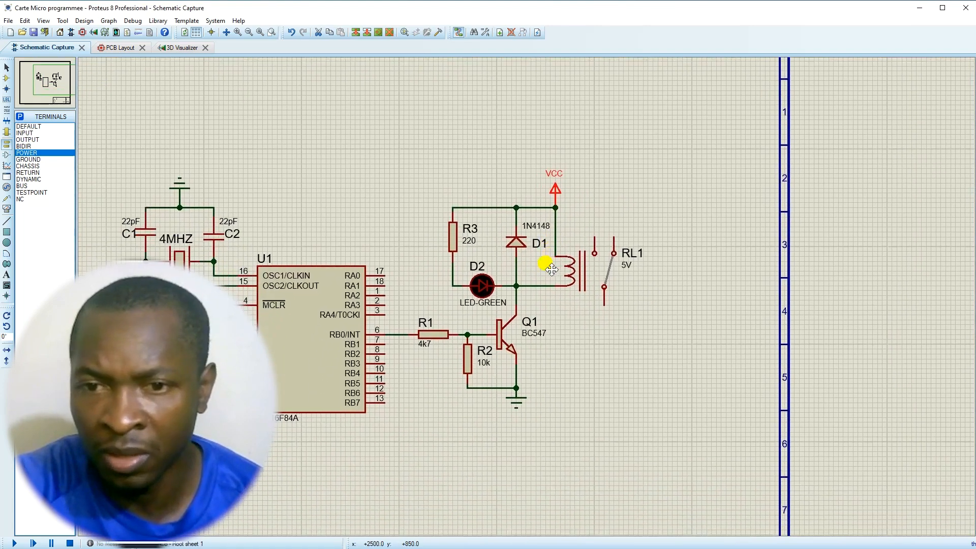
scroll(543, 276, "down", 1)
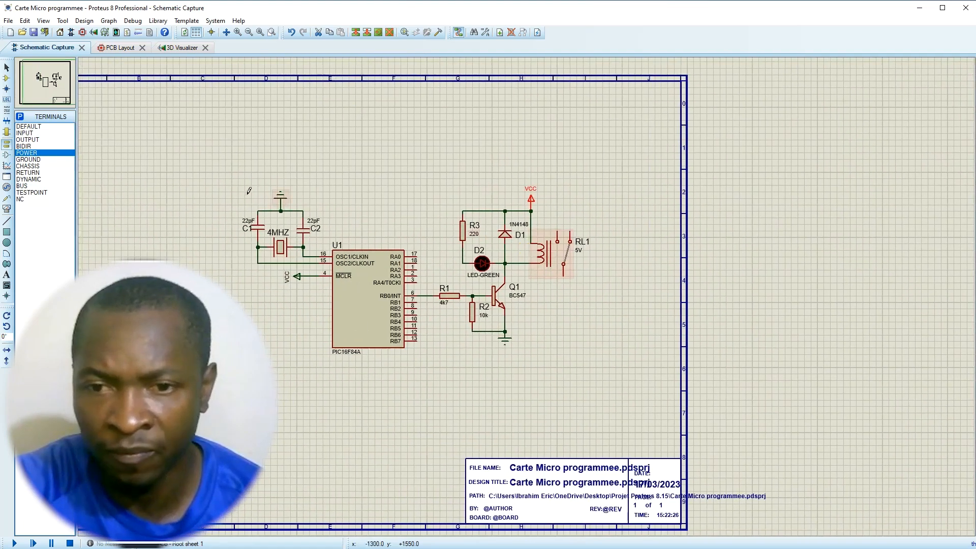
left_click_drag(222, 152, 619, 410)
left_click_drag(401, 304, 336, 227)
left_click(614, 389)
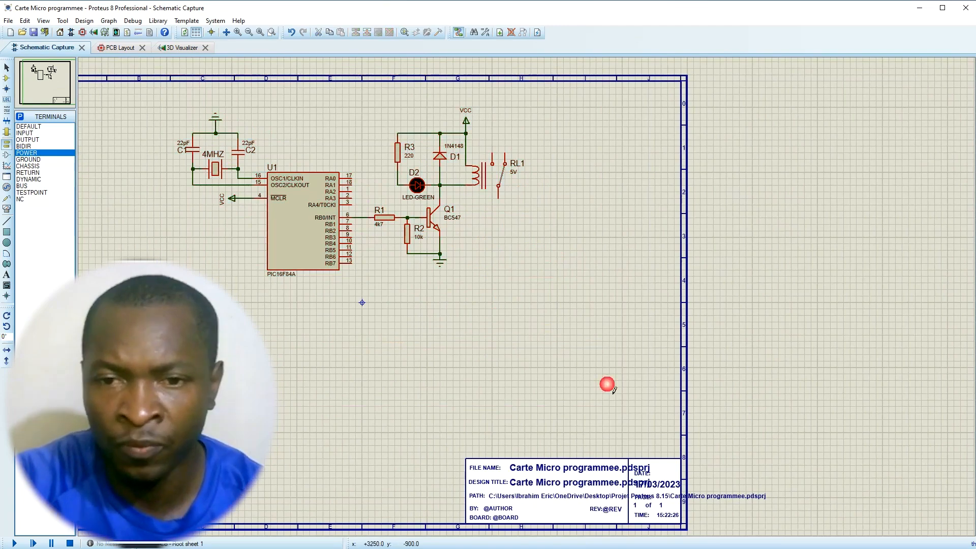
- Block-copy the complete relay driver stage from R1 to RL1 and place the copy directly below the original
scroll(453, 166, "up", 1)
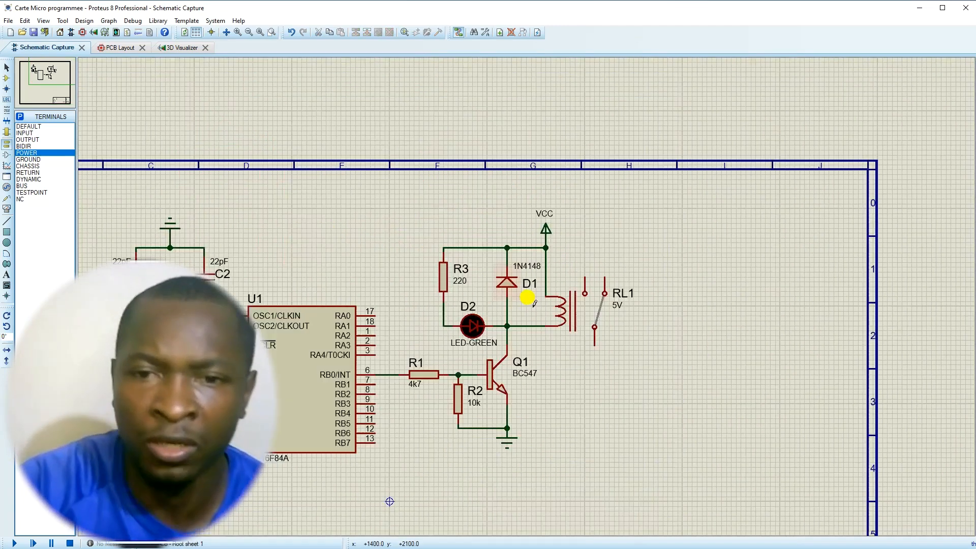
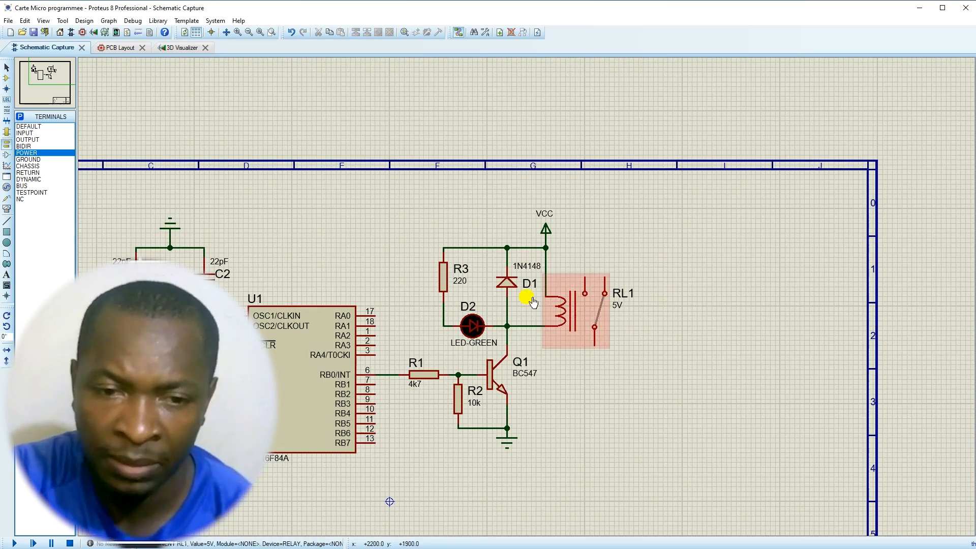
scroll(618, 323, "up", 1)
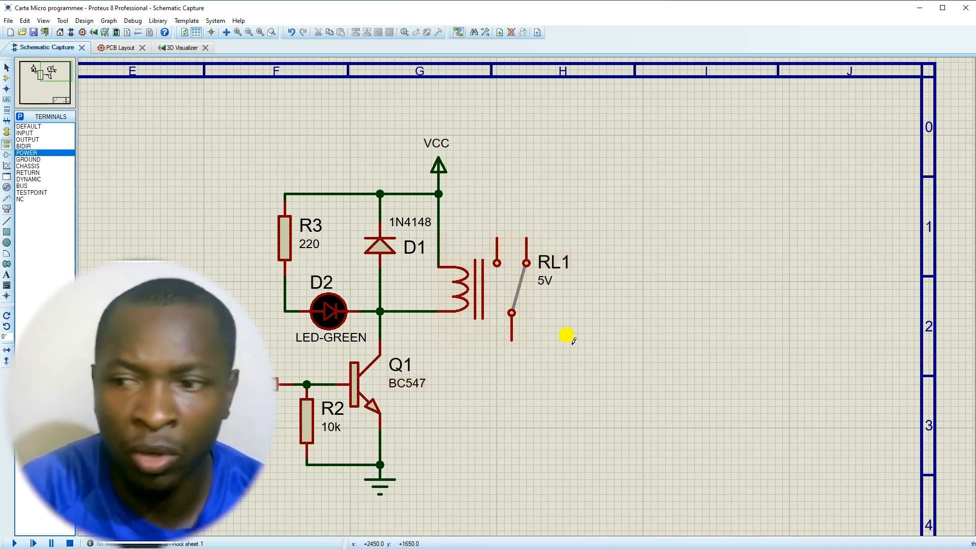
scroll(569, 334, "down", 1)
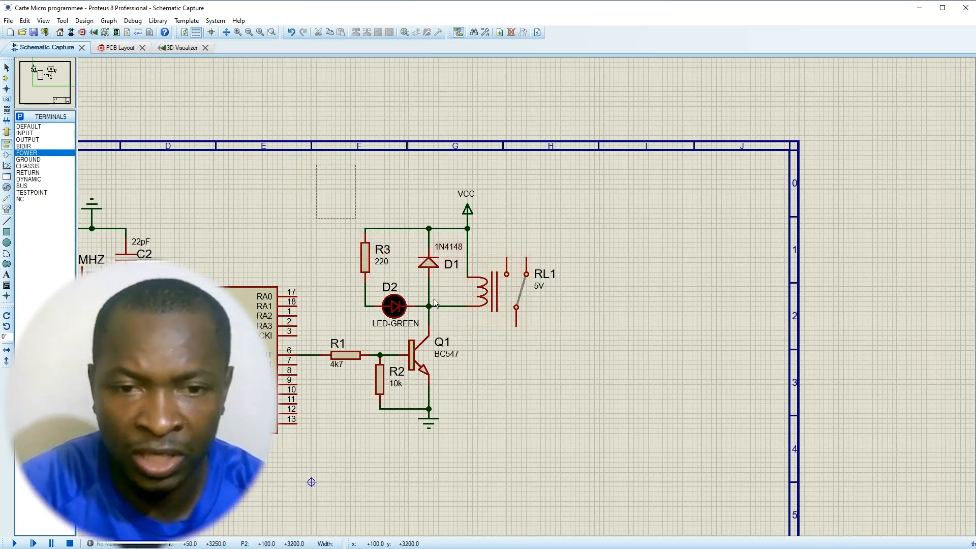
left_click_drag(434, 298, 590, 472)
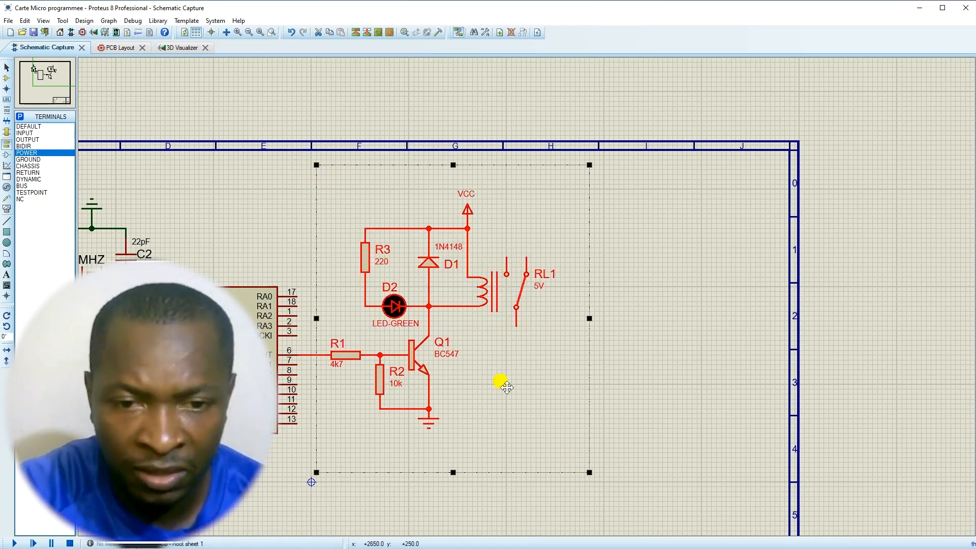
left_click_drag(422, 371, 465, 275)
right_click(463, 259)
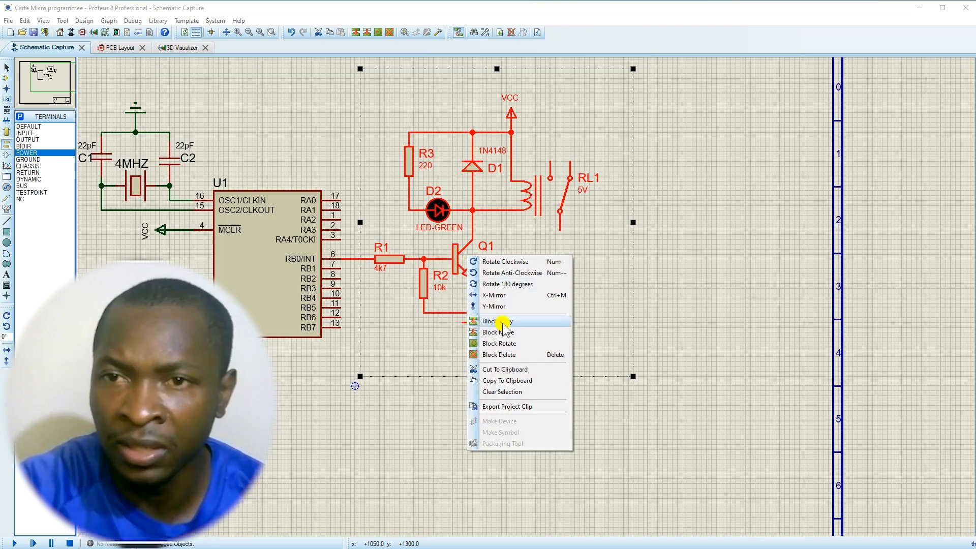
left_click(503, 321)
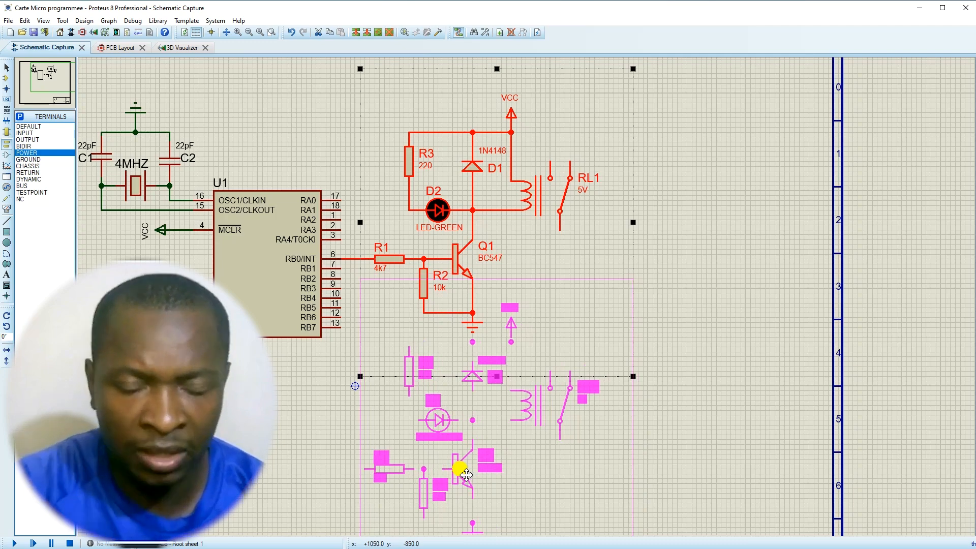
left_click(460, 471)
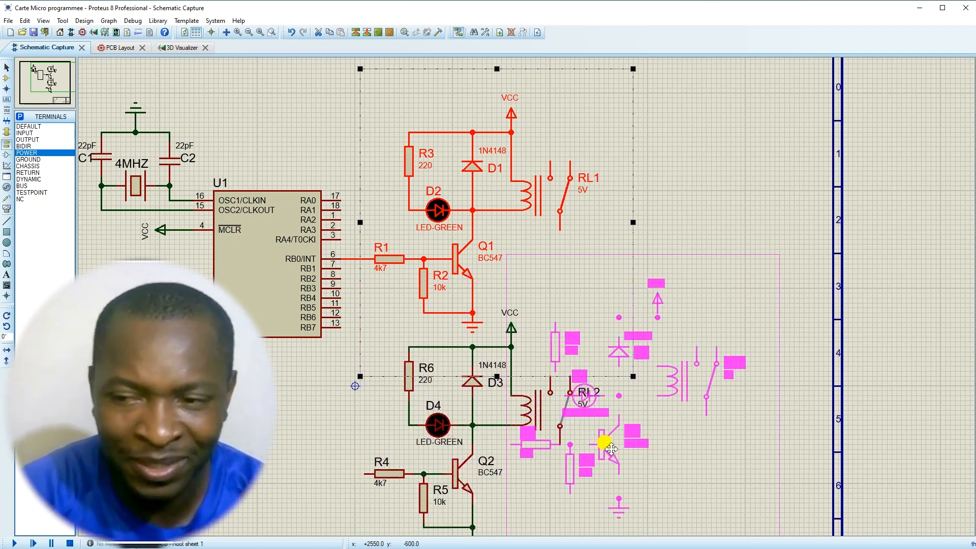
- Place two more copies of the relay driver stage side by side below the PIC16F84A and left of RL2's stage
scroll(585, 406, "down", 1)
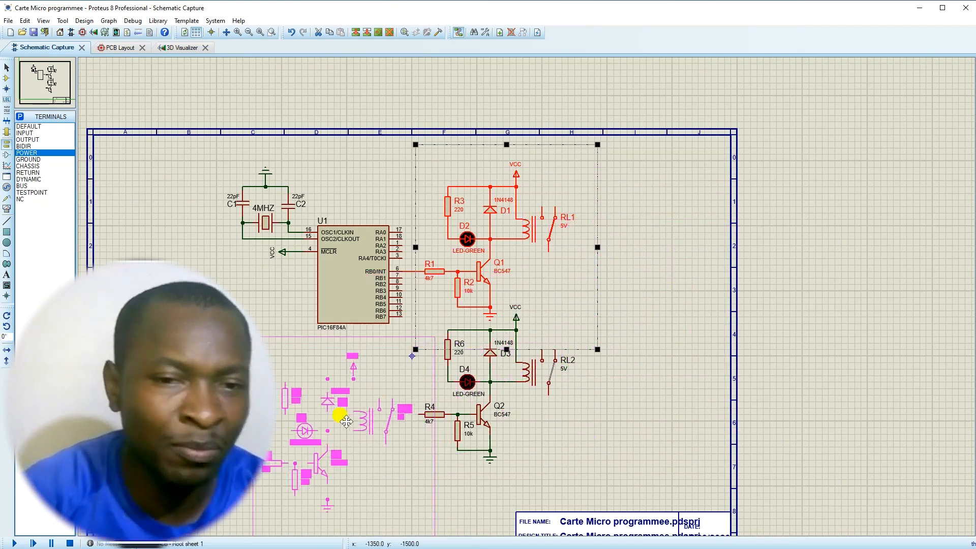
scroll(344, 399, "down", 1)
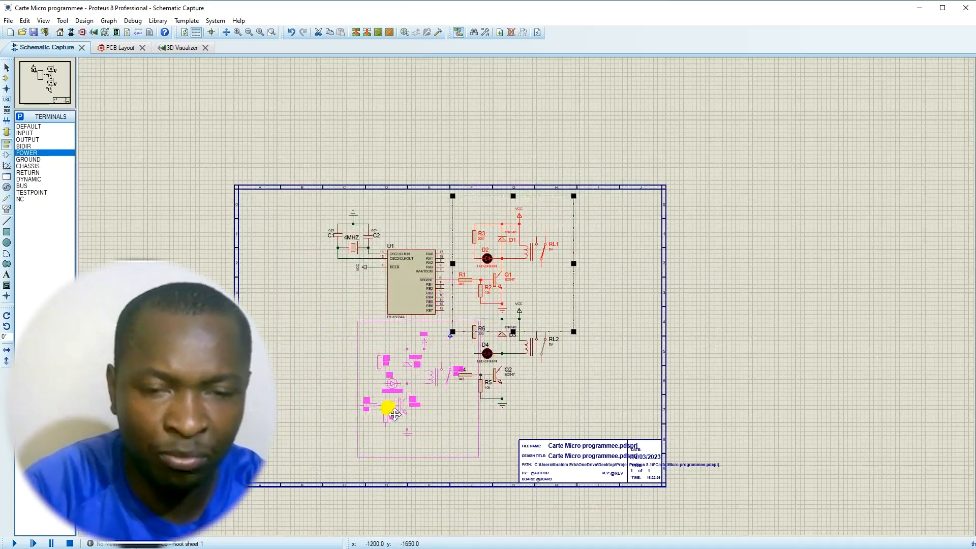
scroll(390, 424, "up", 1)
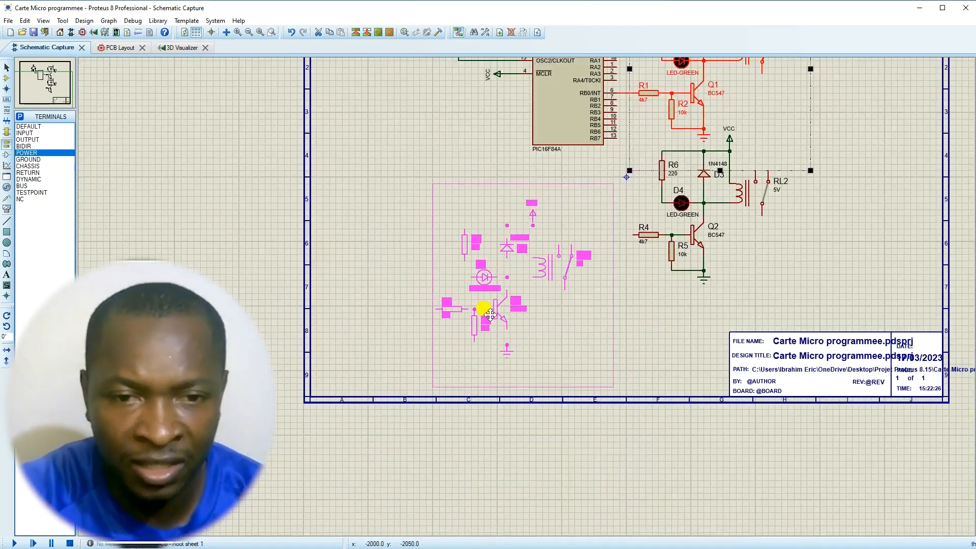
left_click(526, 313)
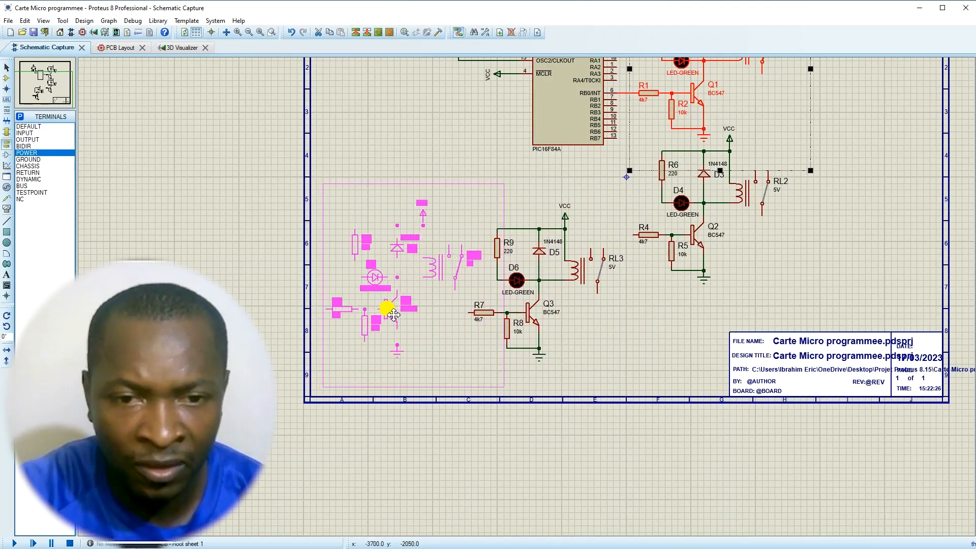
left_click(393, 314)
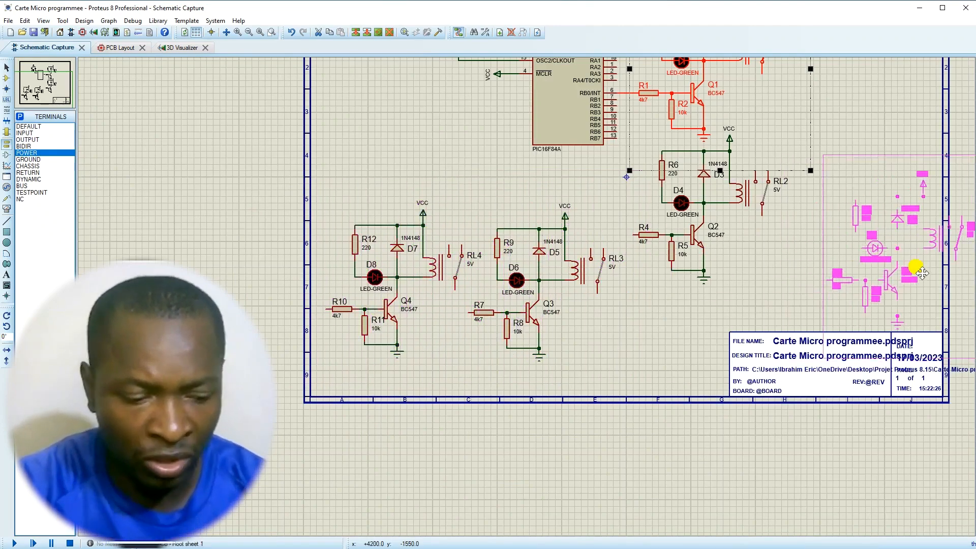
- Place another copy of the relay driver stage to the right of RL2's stage, above the title block
scroll(623, 366, "down", 2)
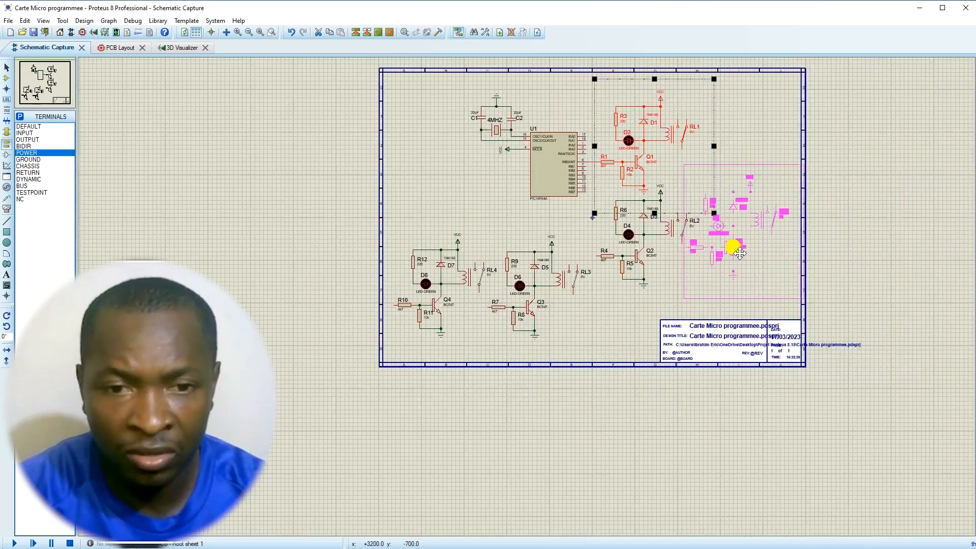
scroll(734, 246, "up", 2)
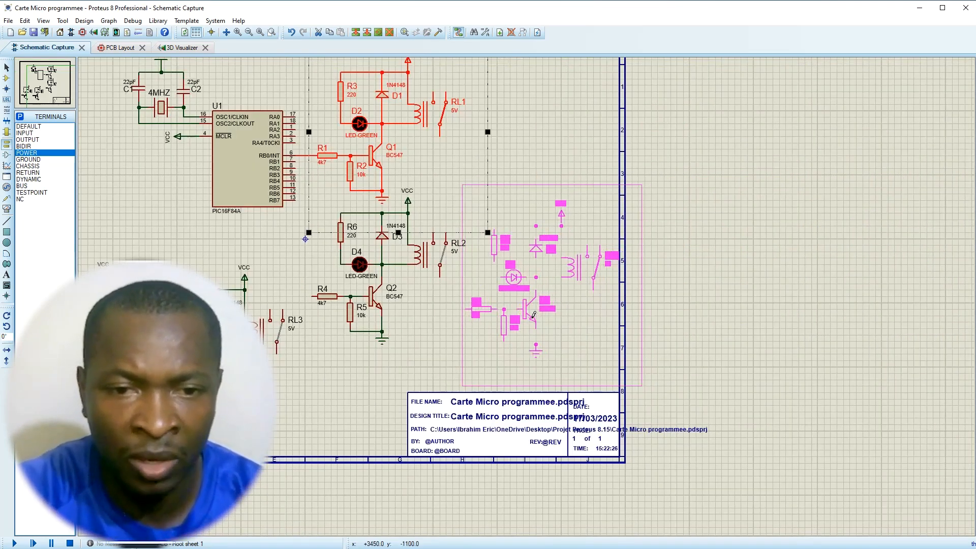
left_click(533, 315)
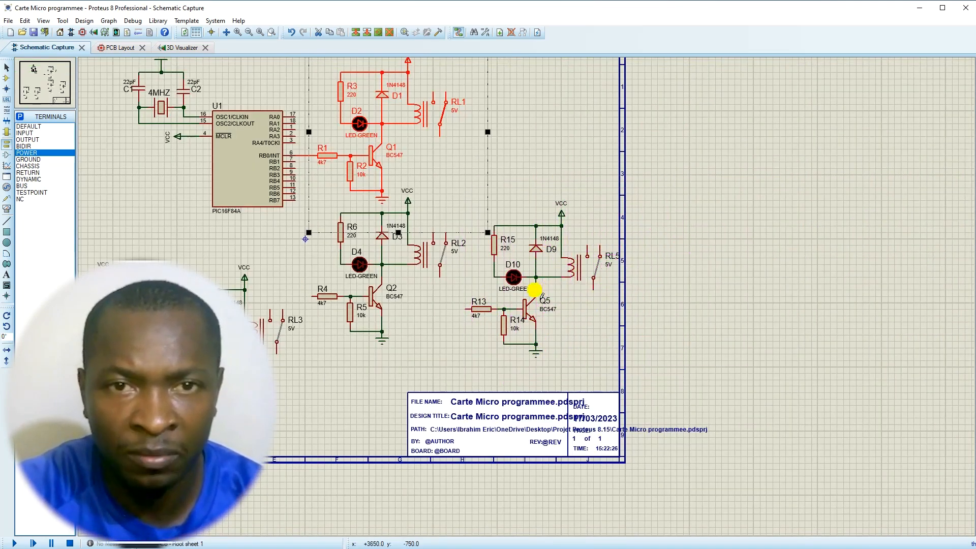
- Set the schematic sheet size to A3, 15in by 10in
scroll(534, 290, "down", 2)
scroll(526, 297, "up", 2)
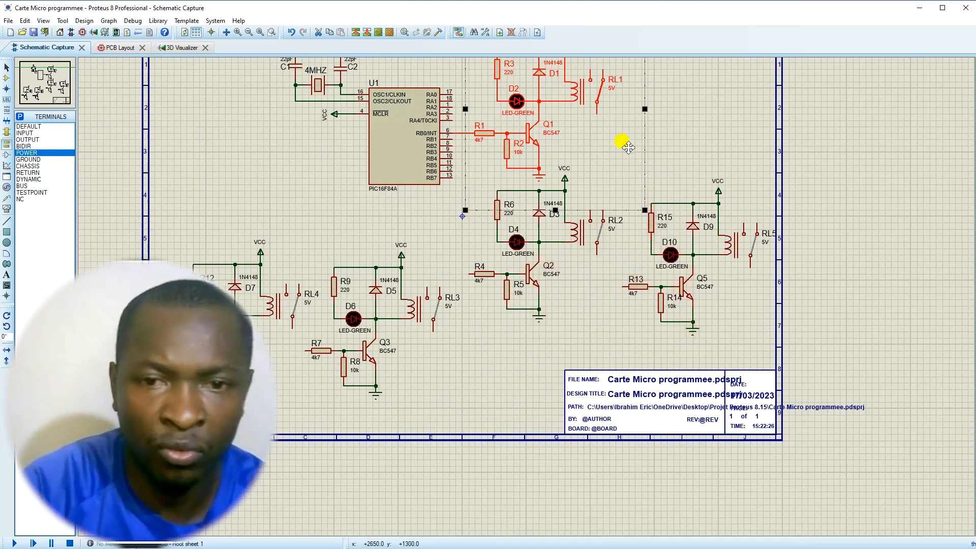
scroll(629, 148, "down", 1)
scroll(532, 302, "up", 1)
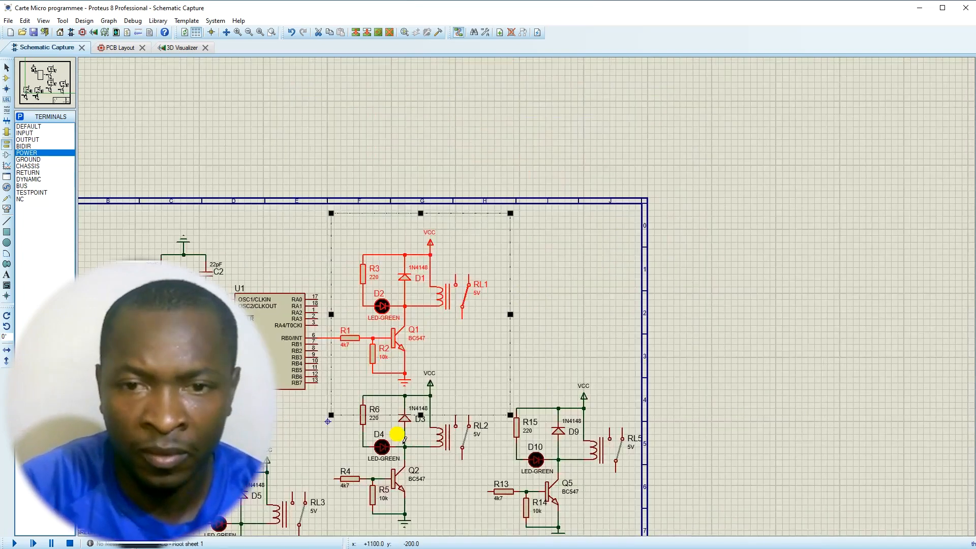
scroll(405, 440, "down", 1)
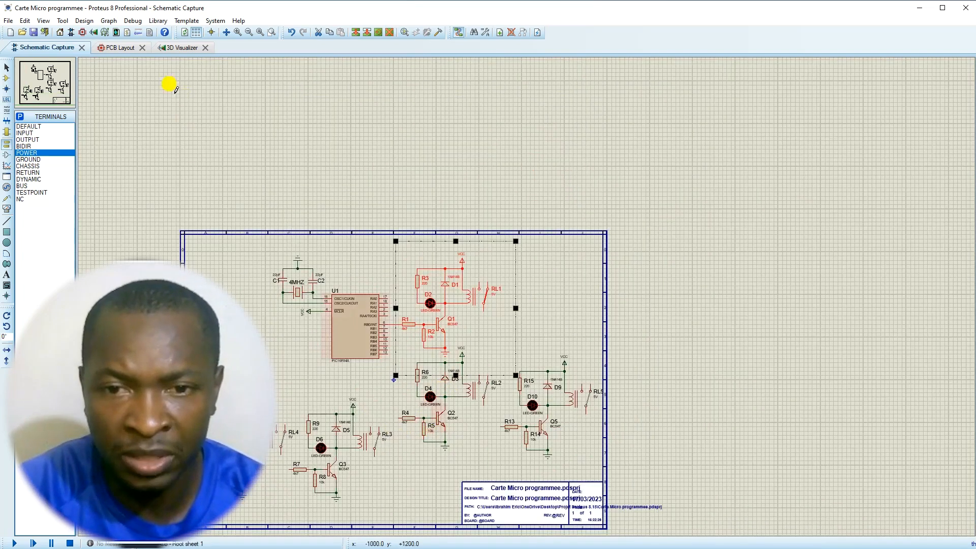
scroll(391, 364, "up", 1)
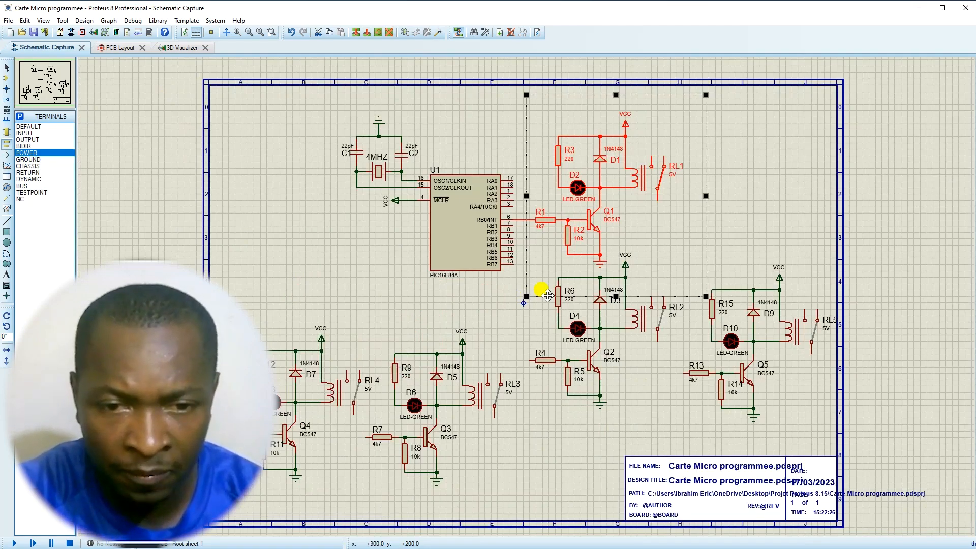
left_click(187, 21)
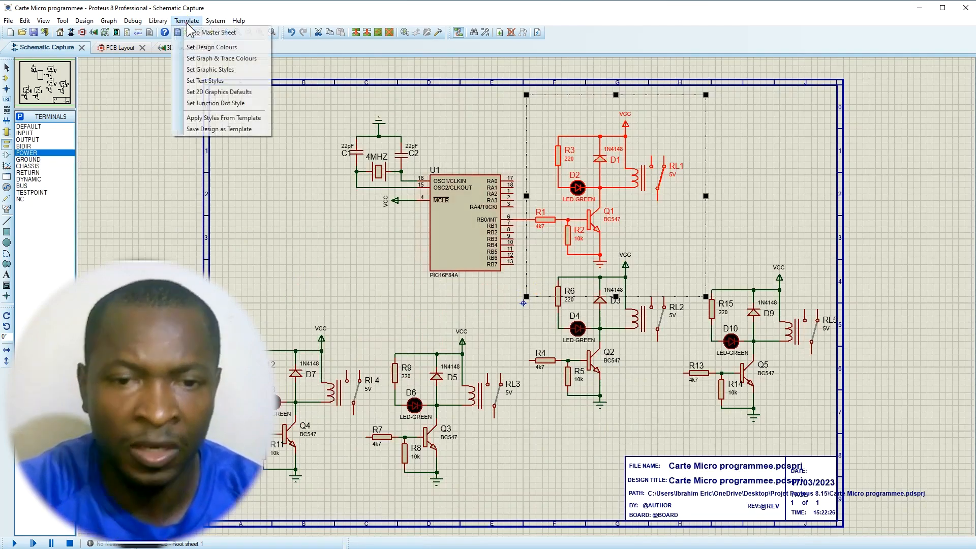
mouse_move(215, 21)
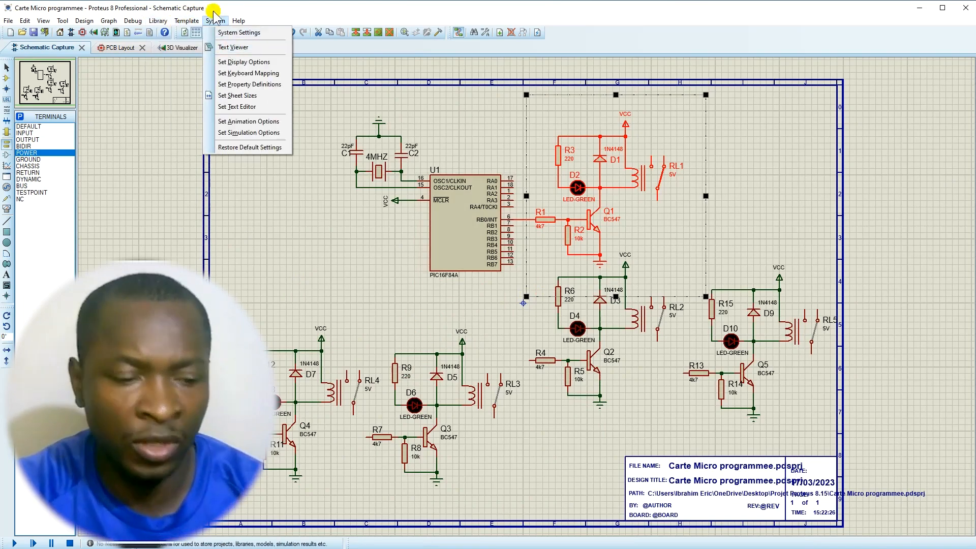
left_click(227, 97)
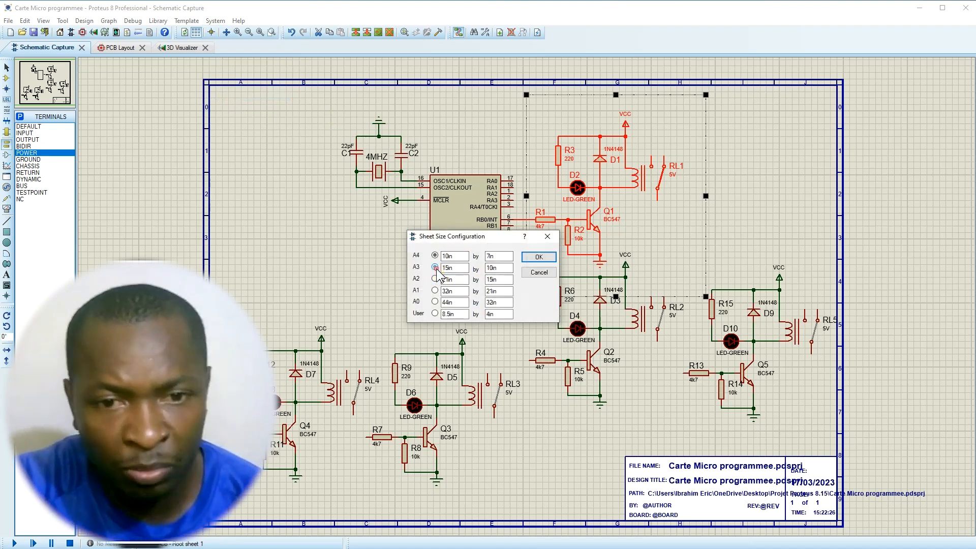
left_click(538, 259)
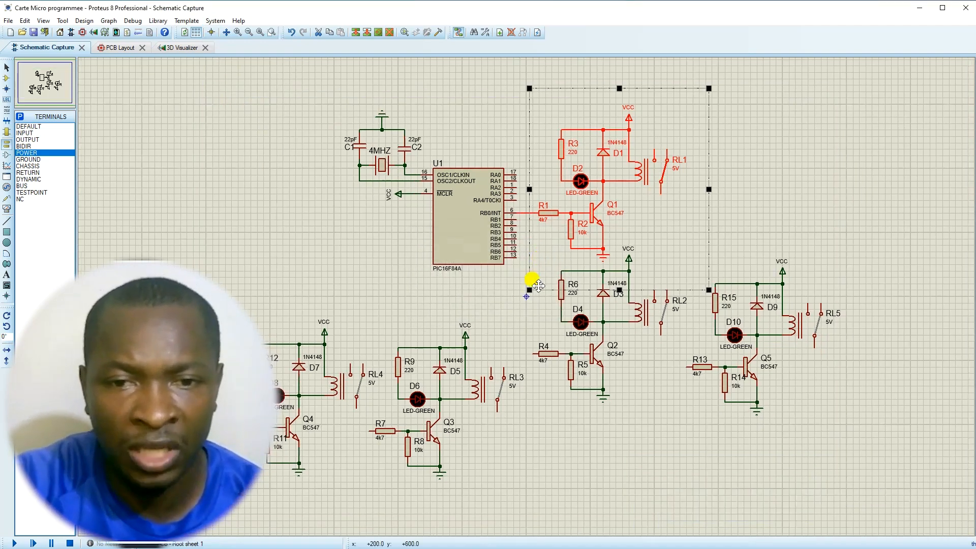
- Clear the selection and undo the sheet size change together with the added relay driver stage copies
scroll(531, 279, "down", 2)
scroll(554, 290, "up", 1)
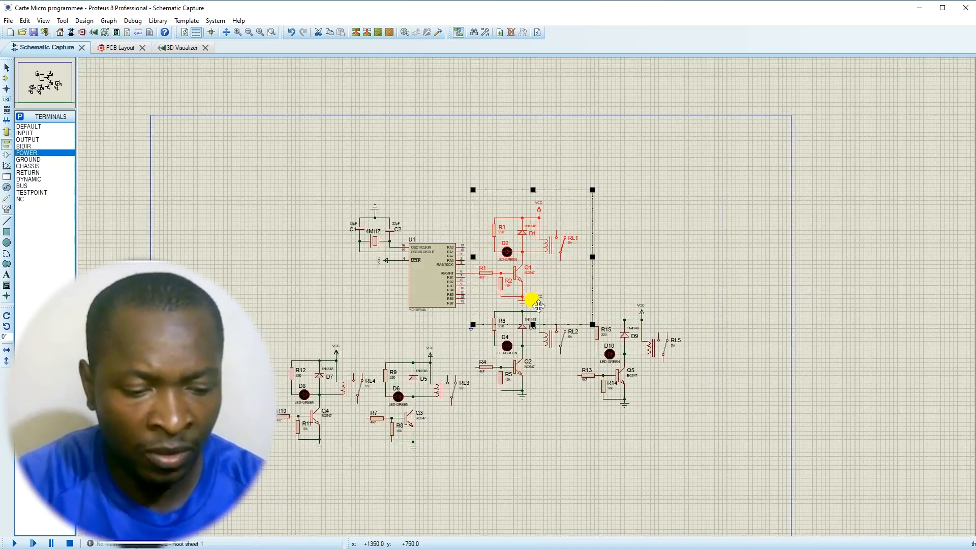
scroll(610, 315, "up", 2)
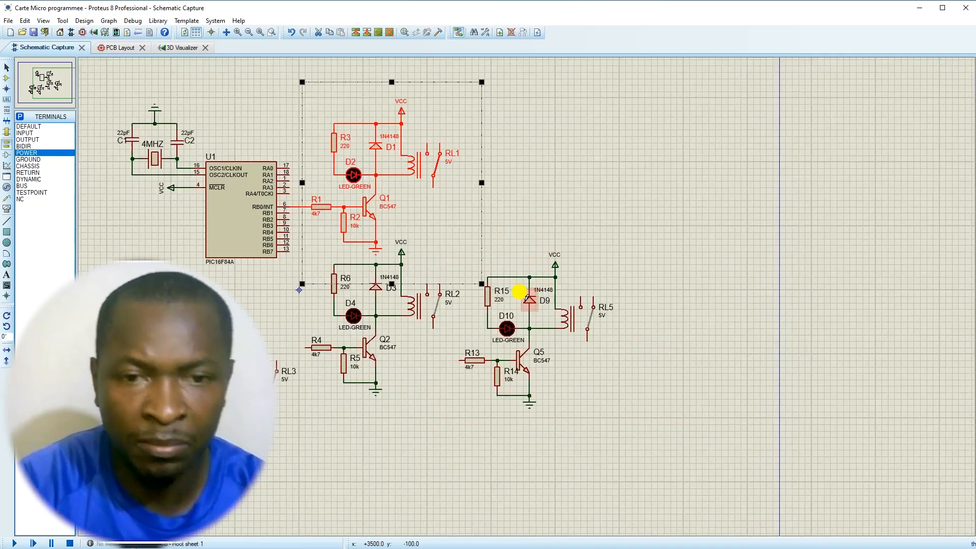
left_click(651, 402)
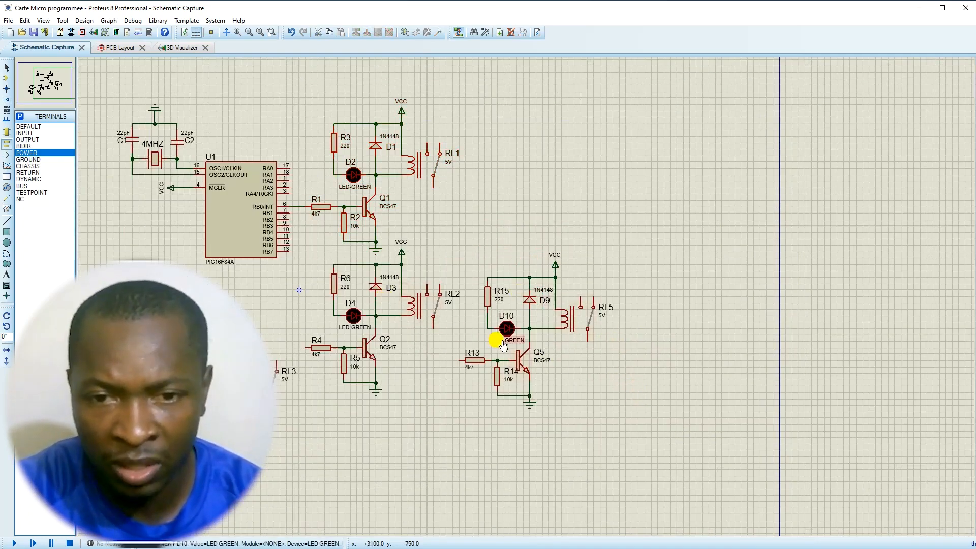
key("ctrl+z")
key("ctrl+z")
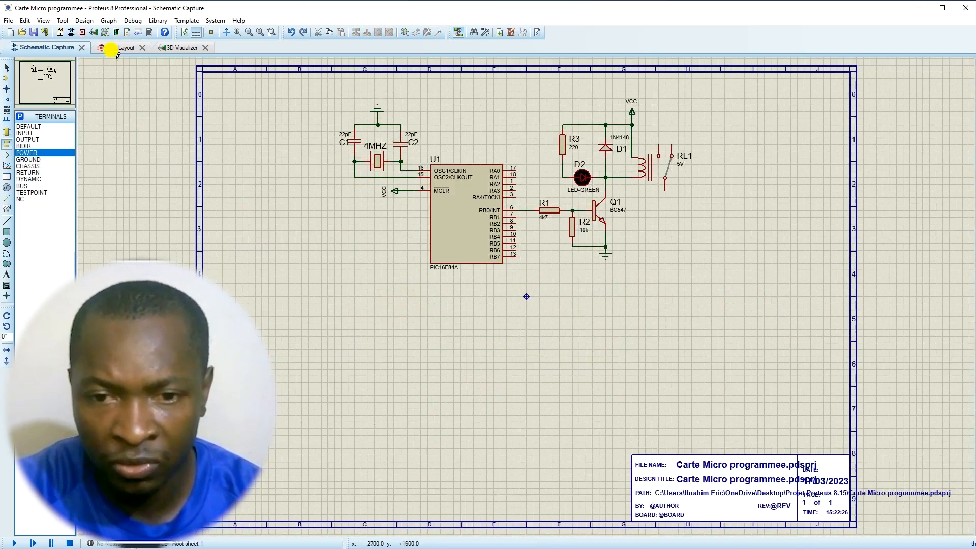
- Apply the A3 sheet size, 15in by 10in, to the schematic with the single relay driver stage
left_click(216, 20)
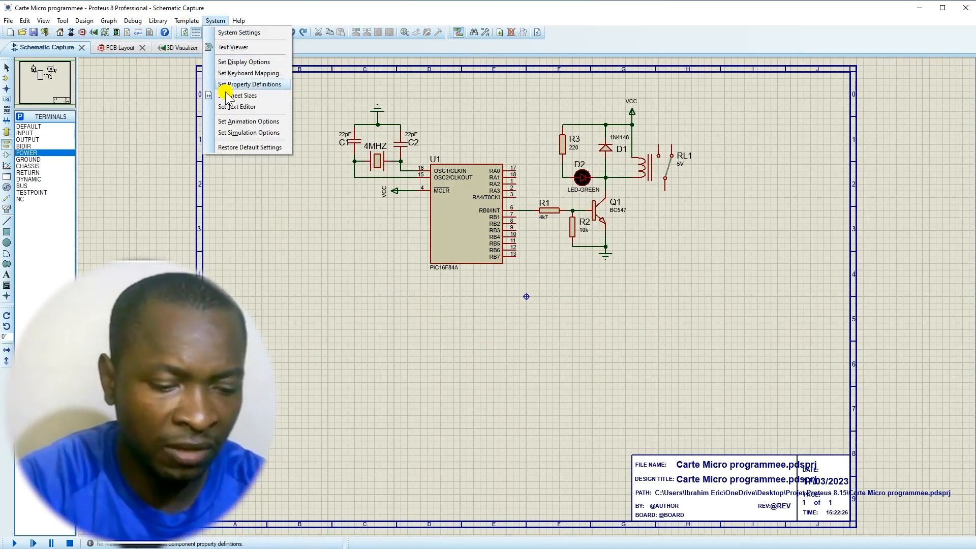
left_click(227, 96)
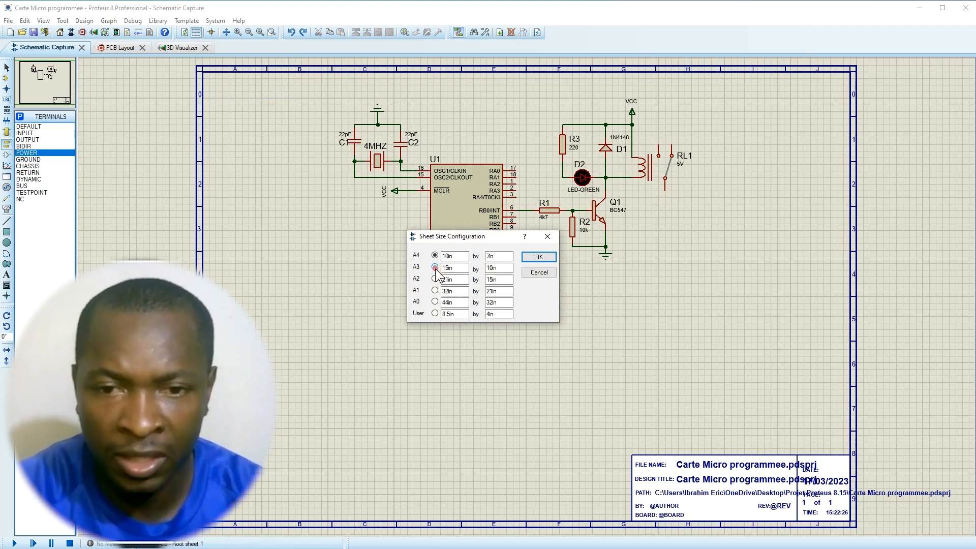
left_click(538, 258)
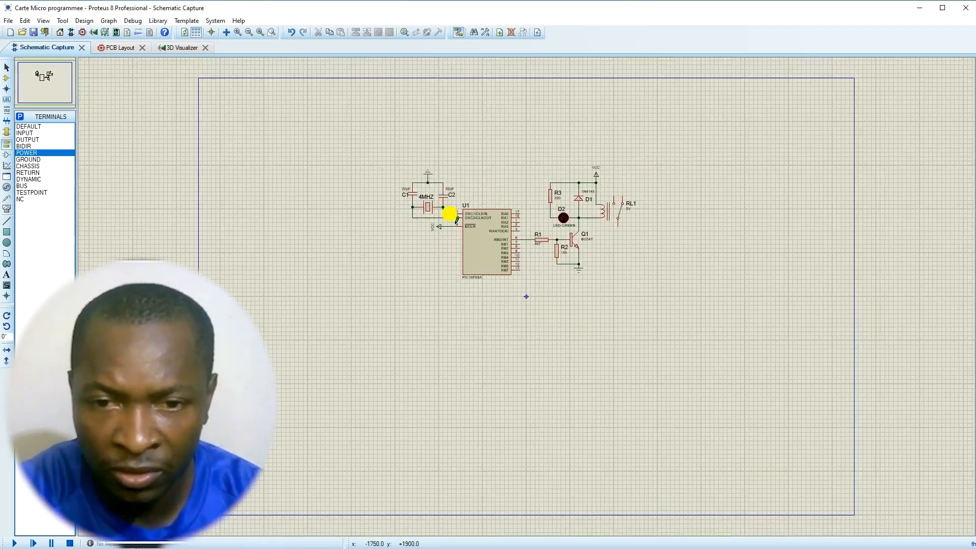
- Move the entire circuit to the upper-left corner of the enlarged sheet and clear the selection
left_click_drag(362, 128, 701, 357)
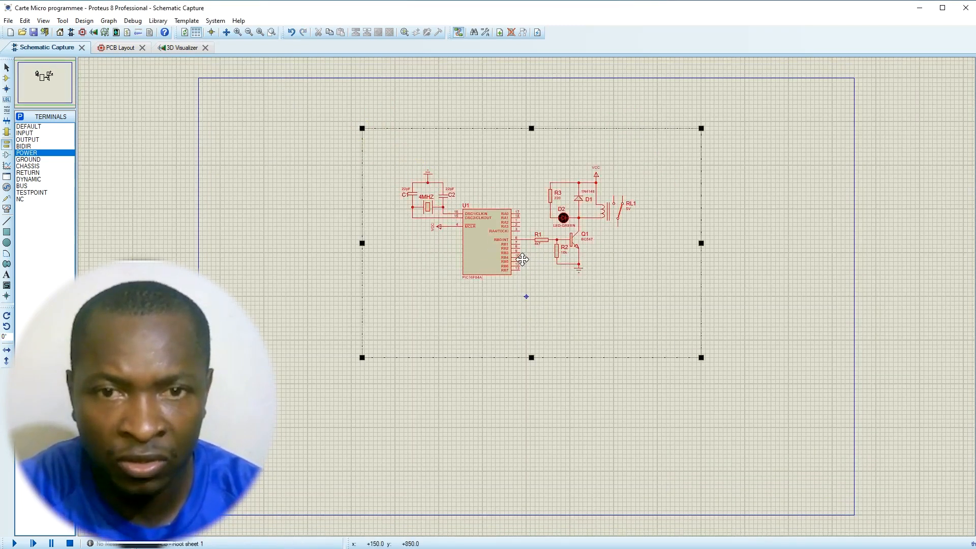
left_click_drag(514, 262, 328, 189)
left_click_drag(295, 142, 286, 131)
left_click(595, 182)
- Block-copy the R1-to-RL1 relay driver stage and place two copies below the original in one column
left_click_drag(327, 66, 525, 291)
scroll(525, 292, "up", 1)
right_click(535, 331)
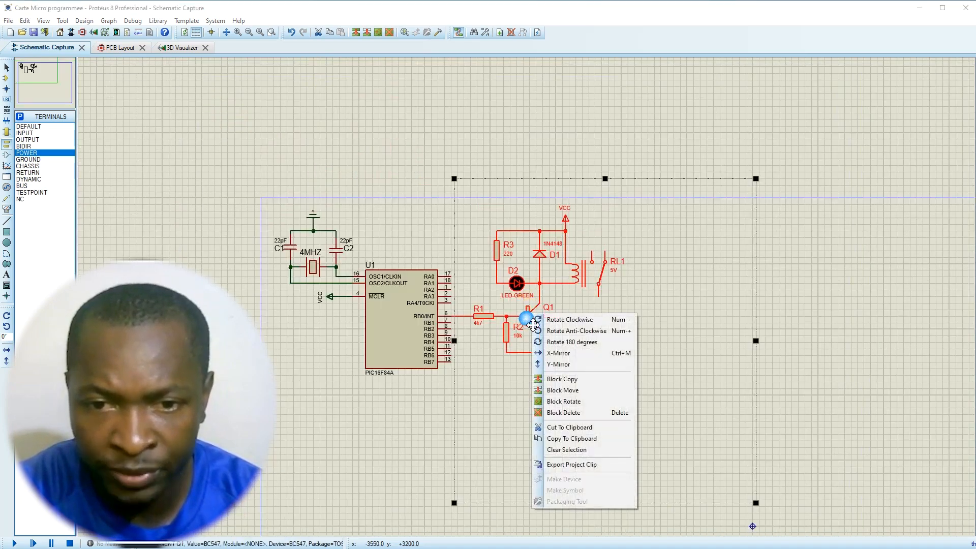
left_click(559, 388)
left_click(526, 466)
scroll(527, 466, "down", 2)
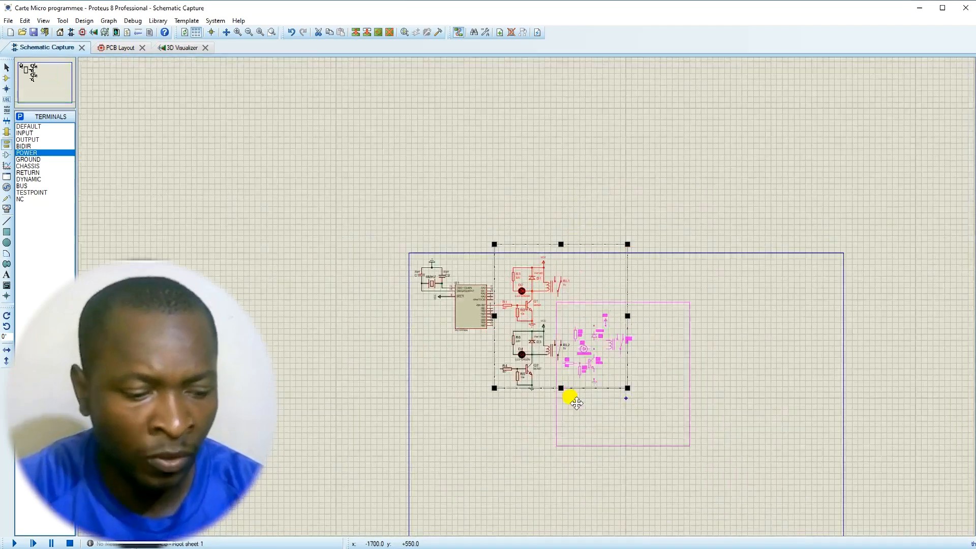
scroll(513, 450, "up", 1)
left_click(550, 292)
- Place three more copies of the relay driver stage in a second column to the right, and end the copying
scroll(549, 292, "down", 1)
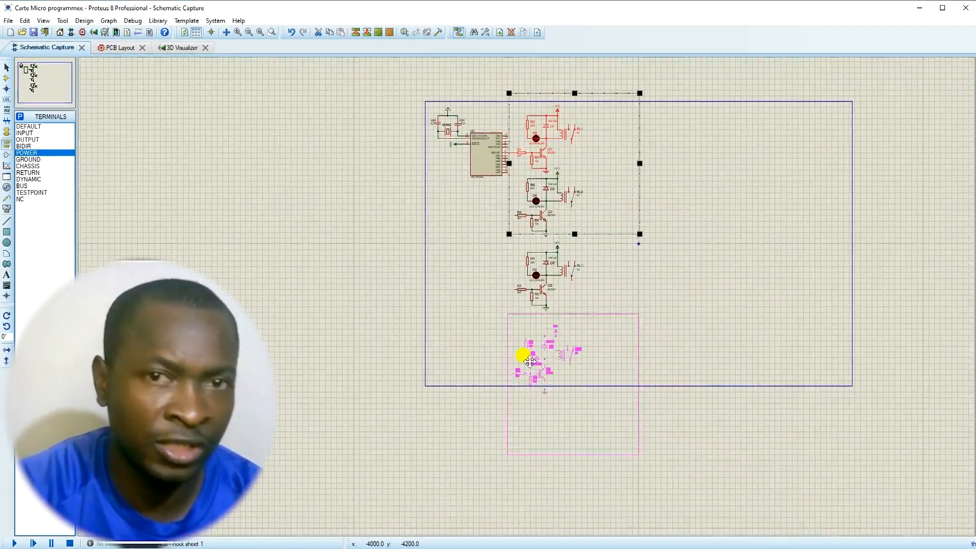
scroll(693, 175, "up", 1)
left_click(540, 260)
left_click(541, 395)
scroll(523, 305, "down", 1)
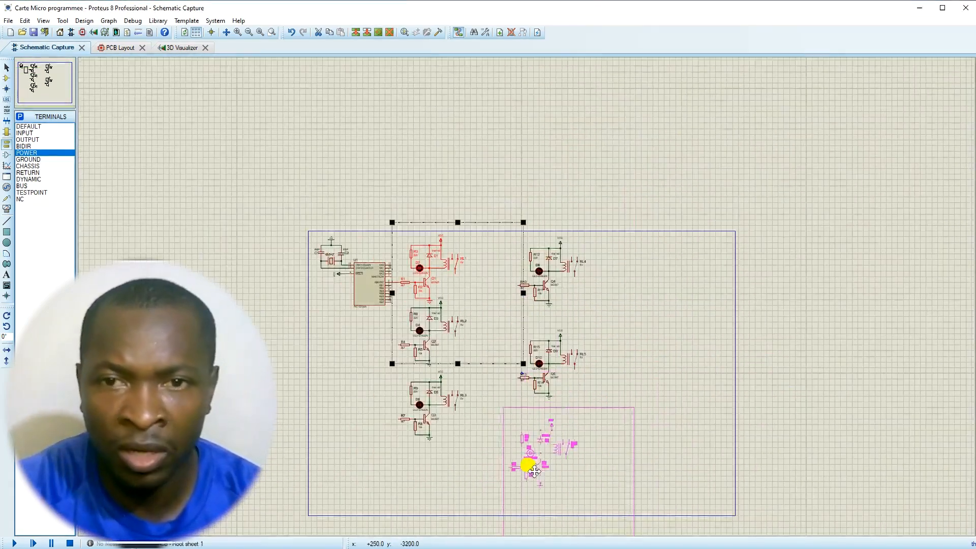
left_click(534, 441)
right_click(539, 440)
- Select the complete circuit with all six driver stages and move it slightly down and to the right on the sheet
scroll(676, 402, "down", 1)
scroll(595, 508, "up", 1)
left_click_drag(336, 138, 658, 478)
left_click_drag(526, 311, 553, 331)
- Wire PIC pin RB1 to resistor R4 and pin RB2 to resistor R7
scroll(595, 286, "up", 2)
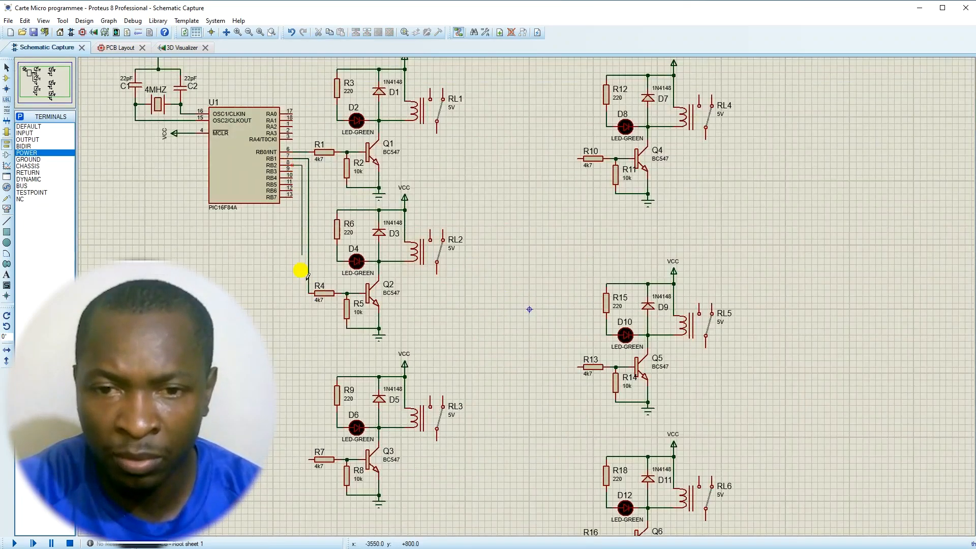
left_click(308, 459)
scroll(309, 460, "up", 2)
right_click(493, 264)
key("Escape")
scroll(471, 274, "down", 4)
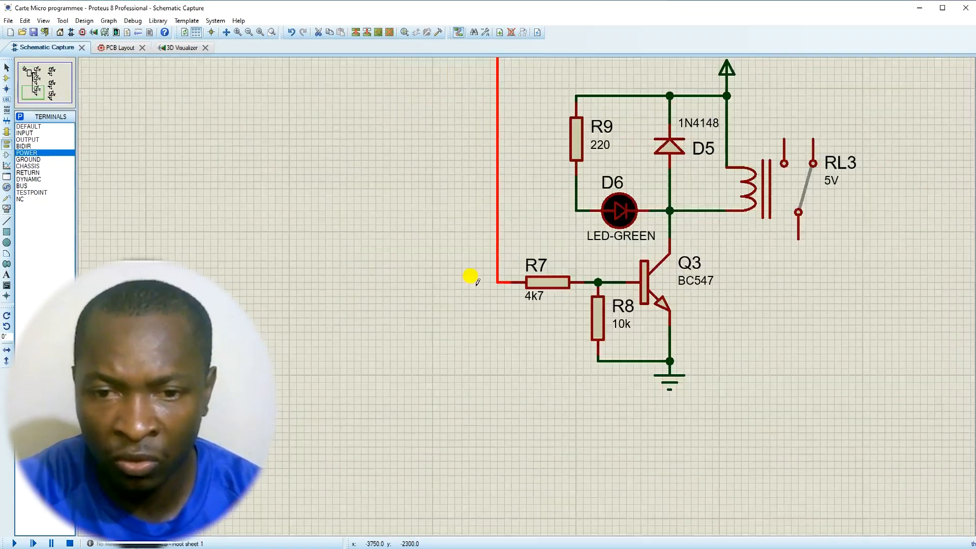
- Move the PIC16F84A with its oscillator to the left, and shift RB2's vertical wire segment next to RB1's
scroll(525, 262, "up", 4)
scroll(535, 289, "down", 2)
left_click_drag(346, 349, 199, 207)
left_click_drag(343, 310, 314, 309)
scroll(313, 309, "up", 1)
left_click_drag(526, 305, 569, 327)
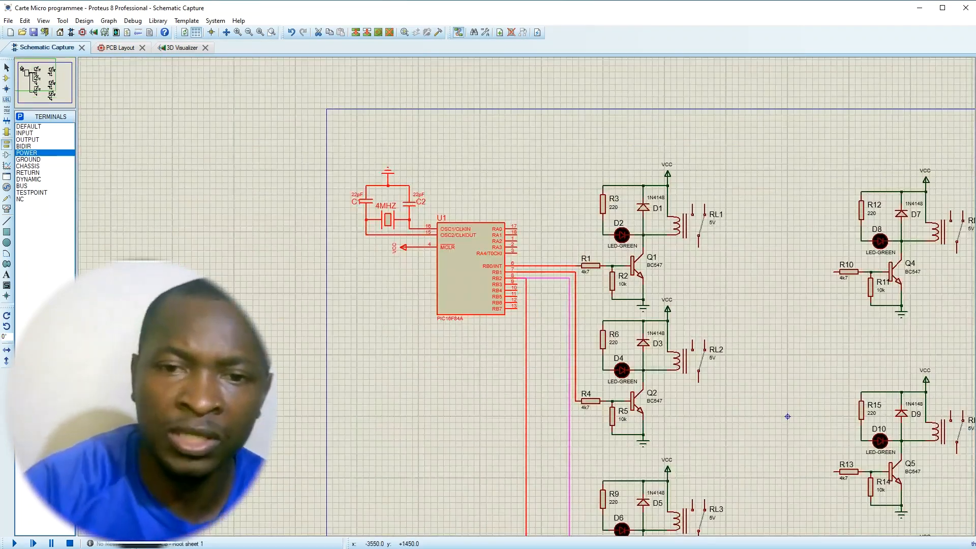
- Place an OUTPUT terminal on each of the PIC pins RB3, RB4 and RB5
left_click(27, 139)
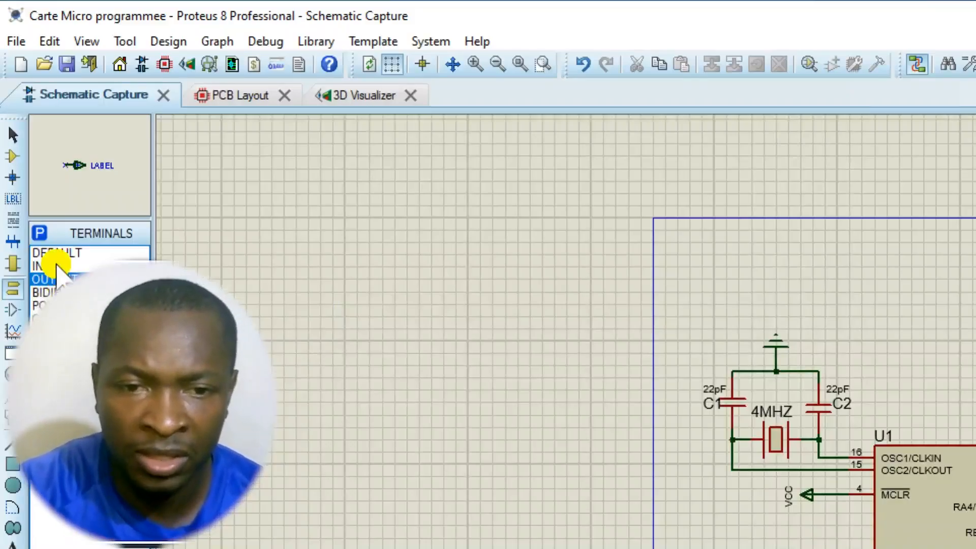
scroll(496, 276, "up", 2)
left_click(495, 286)
left_click(496, 307)
left_click(496, 328)
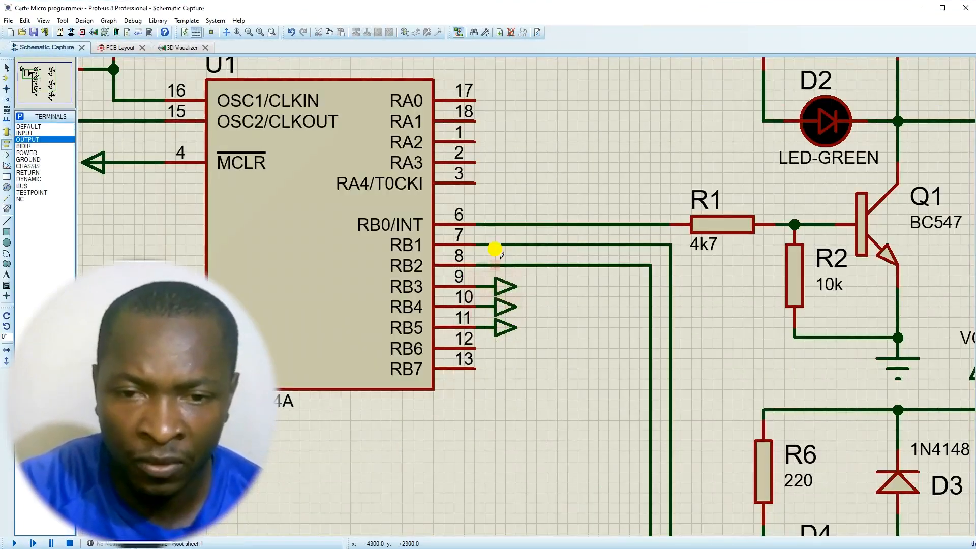
- Label RB3's output terminal RL3, RB4's terminal RL4 and RB5's terminal RL6
double_click(502, 286)
type("r")
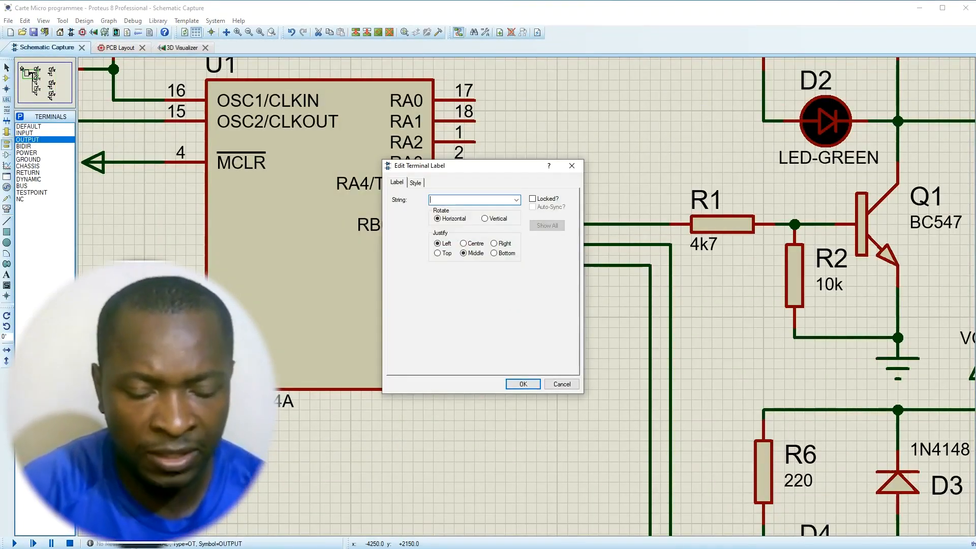
key("Return")
double_click(501, 308)
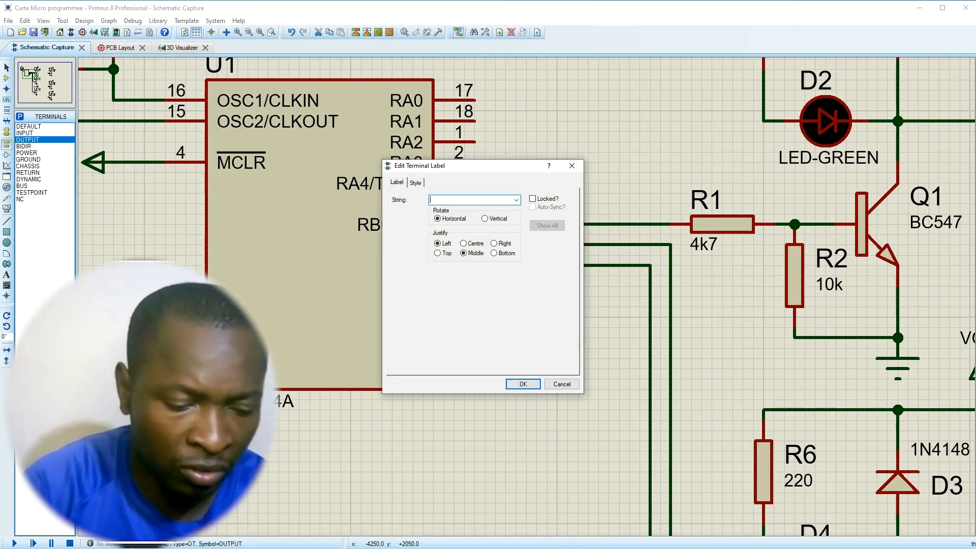
type("RL4")
key("Return")
double_click(503, 329)
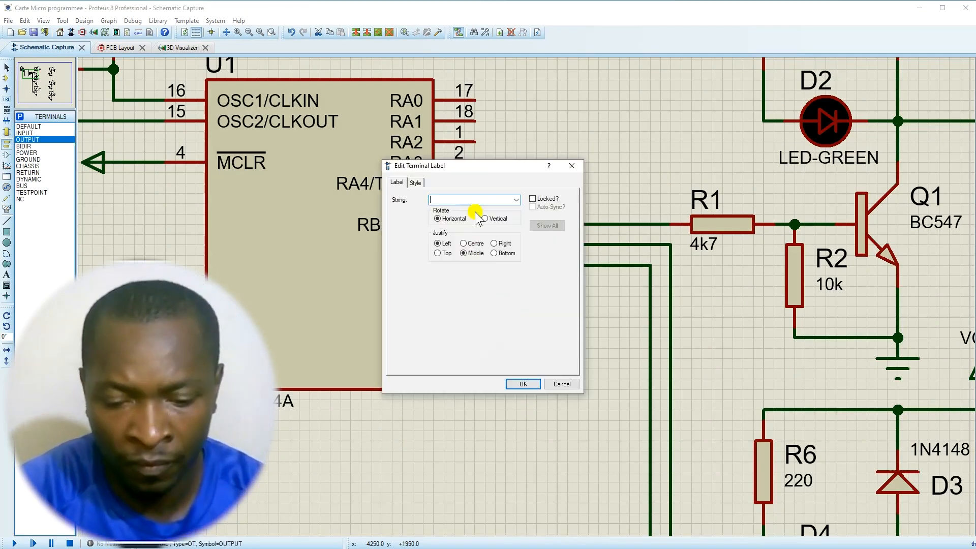
type("RL6")
key("Return")
- Relabel RB3's output terminal as RL4 and RB4's output terminal as RL5
double_click(542, 286)
type("RL4")
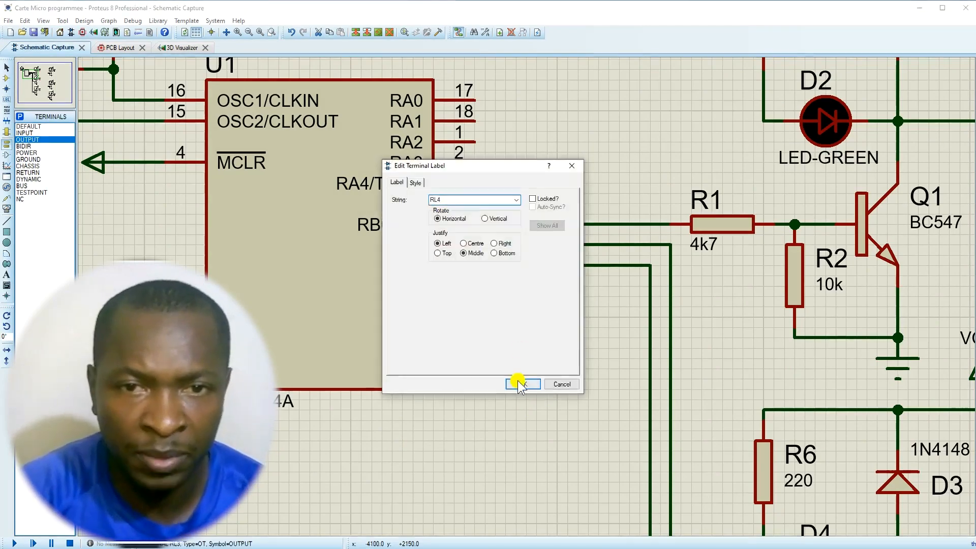
left_click(520, 384)
double_click(543, 308)
key("Return")
- Attach an INPUT terminal to the free end of R10 and label it RL4
scroll(527, 294, "down", 1)
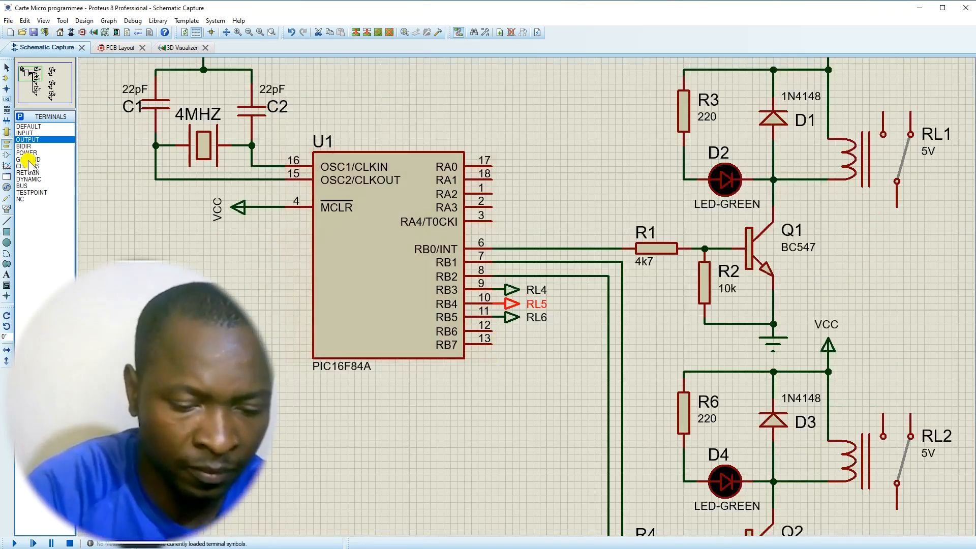
left_click(29, 134)
scroll(444, 248, "down", 3)
scroll(497, 305, "up", 3)
left_click(448, 296)
left_click(448, 296)
left_click_drag(436, 297, 416, 297)
double_click(415, 298)
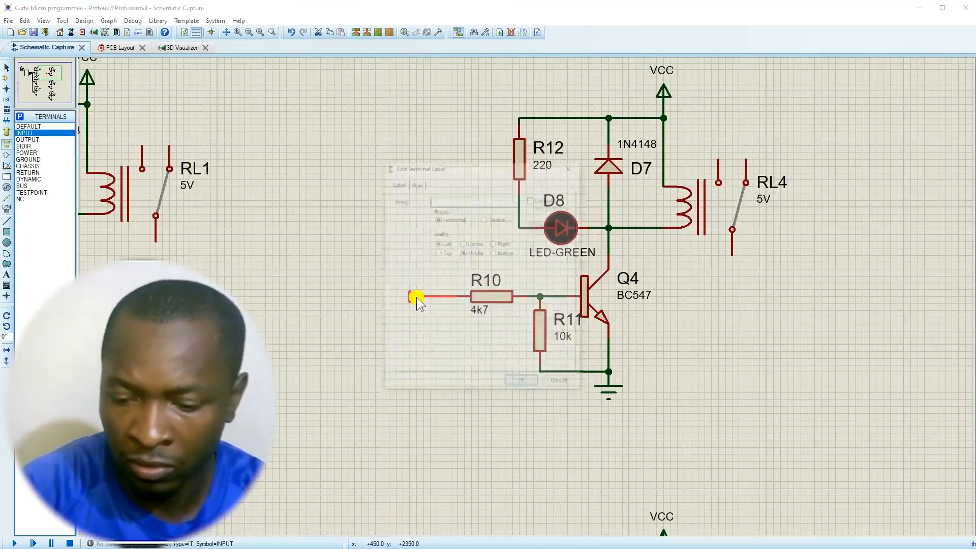
left_click(517, 200)
left_click(462, 221)
left_click(523, 384)
- Attach an INPUT terminal to the free end of R13 and label it RL5
scroll(513, 356, "down", 1)
scroll(498, 386, "up", 3)
left_click(498, 297)
left_click(541, 296)
double_click(541, 293)
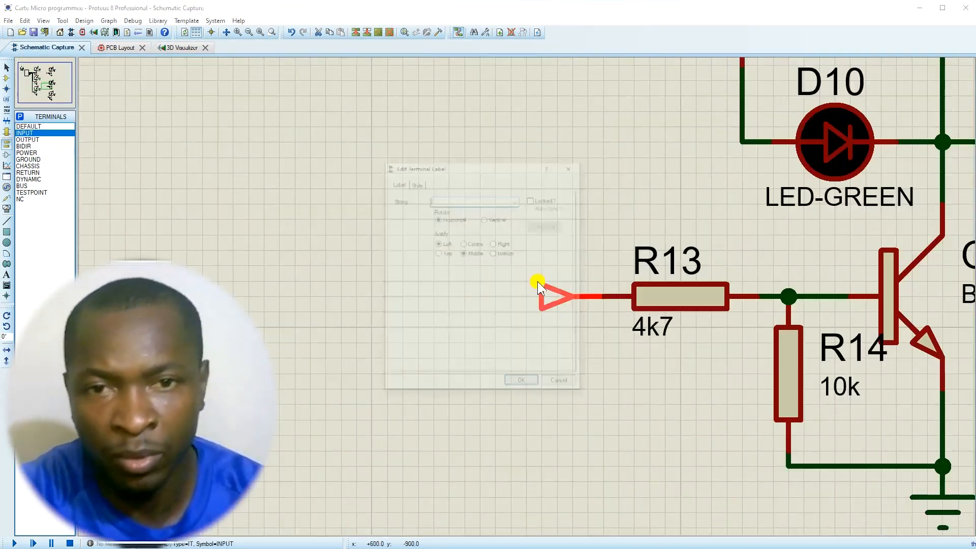
left_click(516, 200)
left_click(463, 227)
left_click(519, 385)
- Attach an INPUT terminal to the free end of R16
scroll(529, 311, "down", 4)
scroll(529, 458, "up", 3)
left_click(539, 255)
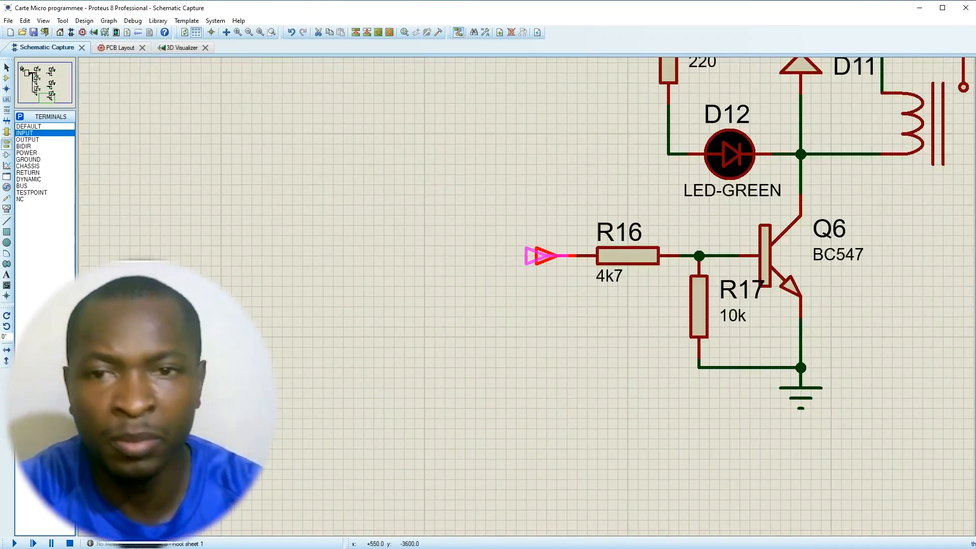
- Move the RL4, RL5 and RL6 driver stages one by one up and to the left, closer to the first column
scroll(534, 243, "down", 5)
scroll(483, 218, "up", 1)
left_click_drag(496, 127, 645, 249)
left_click_drag(579, 219, 550, 197)
left_click_drag(502, 237, 648, 361)
left_click_drag(584, 342, 560, 296)
left_click_drag(511, 344, 654, 488)
left_click_drag(602, 444, 576, 395)
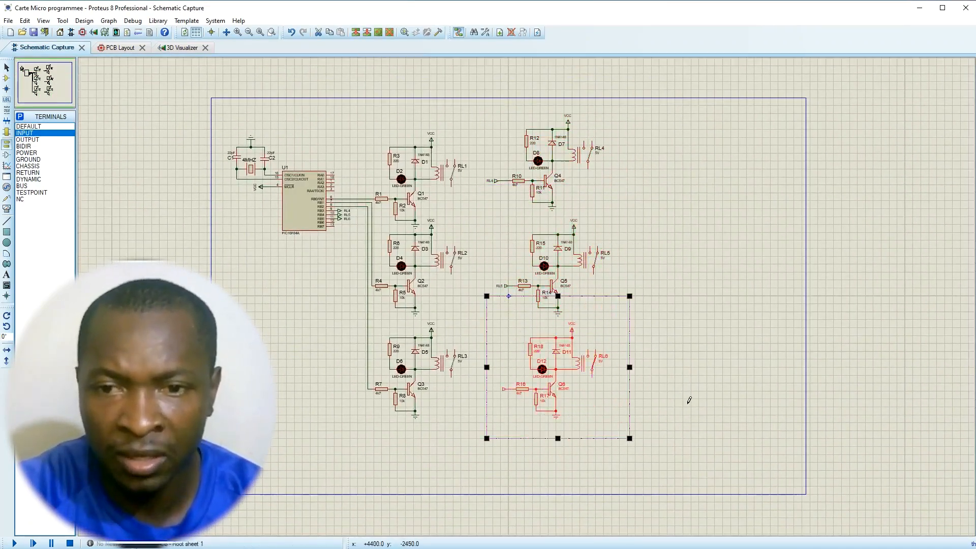
- Move the entire circuit right and slightly down to centre it on the sheet, and clear the selection
left_click_drag(207, 77, 670, 482)
left_click_drag(599, 277, 646, 295)
left_click(648, 296)
- Move the RL4, RL5 and RL6 driver stages together slightly left and clear the selection
left_click_drag(527, 133, 697, 464)
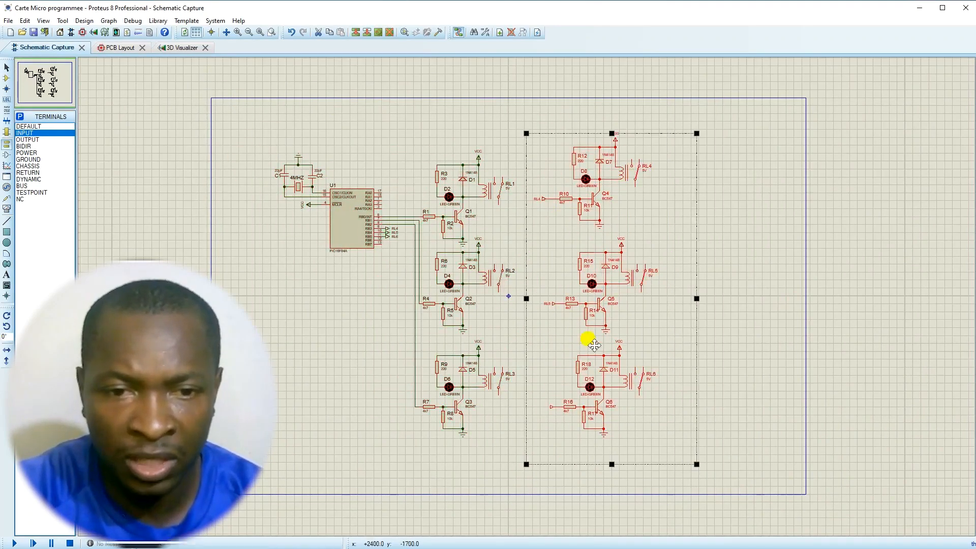
left_click_drag(595, 344, 585, 344)
left_click(734, 319)
- Find the TBLOCK-I3 terminal block in the device library and add it to the project's device list
scroll(483, 104, "up", 2)
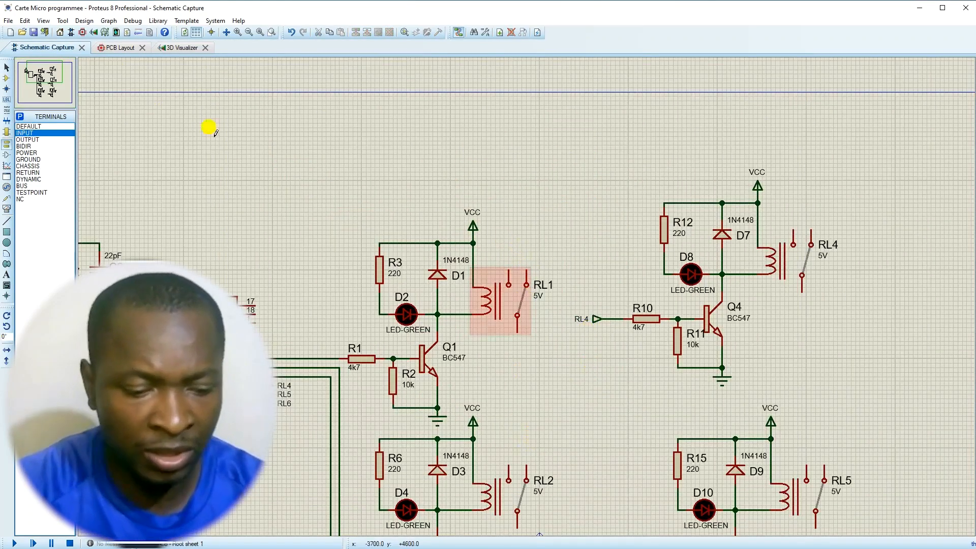
scroll(33, 60, "down", 2)
scroll(550, 252, "up", 3)
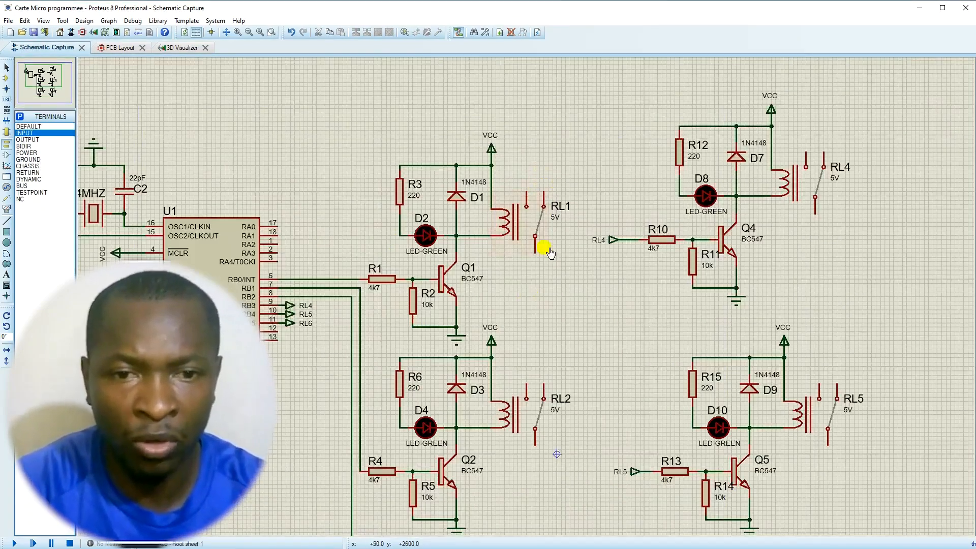
scroll(546, 212, "up", 2)
left_click(7, 79)
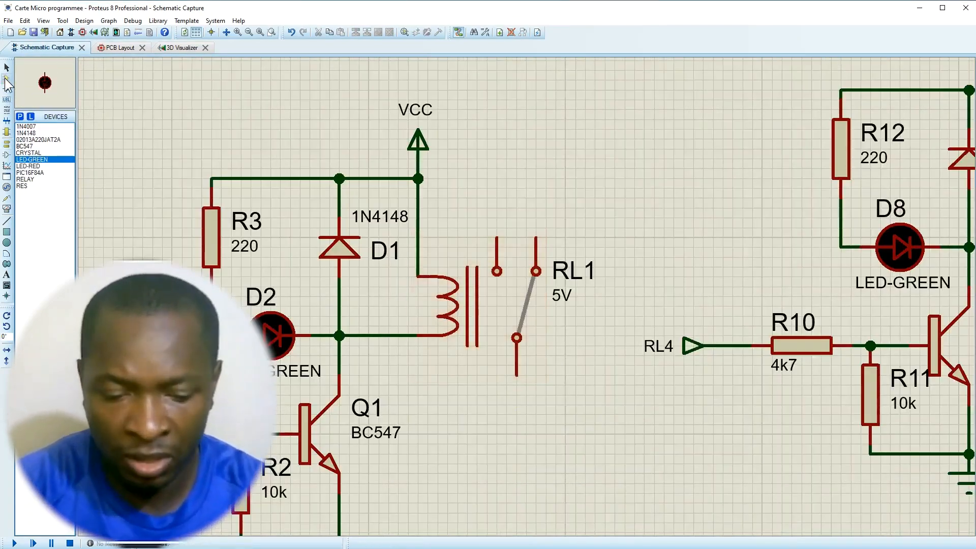
left_click(20, 117)
type("tblock")
left_click(230, 131)
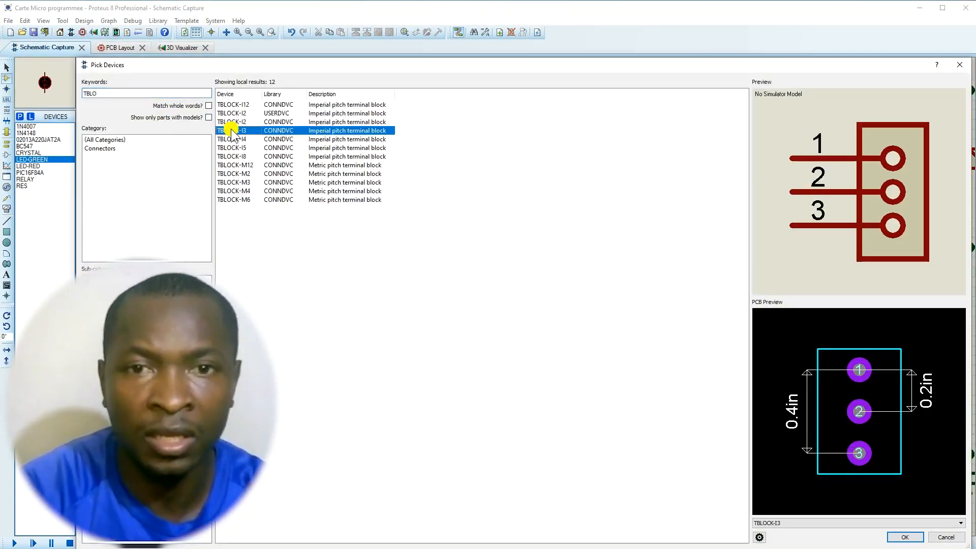
double_click(229, 131)
left_click(960, 64)
- Place a TBLOCK-I3 rotated 90° above RL1 and wire its three pins to RL1's two upper contacts and common contact
left_click(497, 237)
key("KP_Add")
left_click(498, 189)
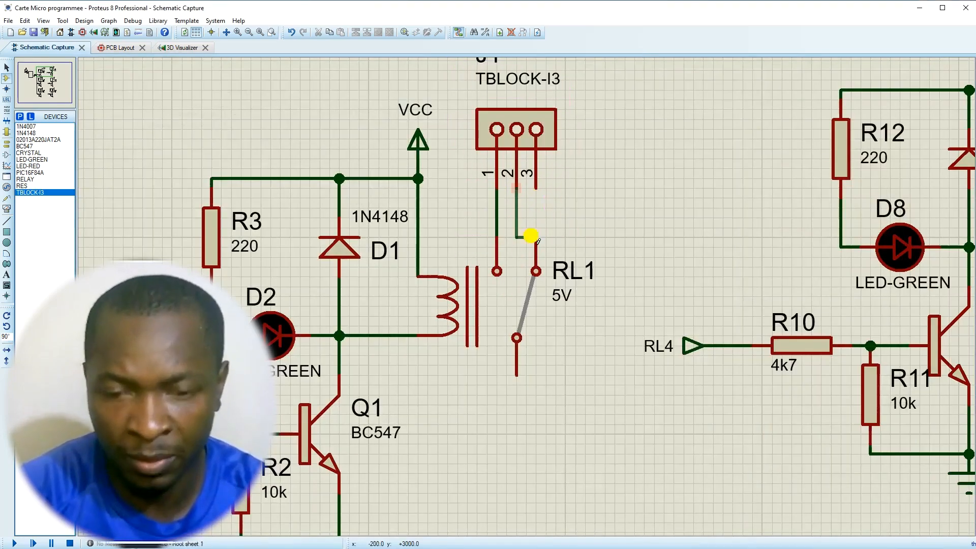
left_click(535, 237)
left_click(536, 189)
left_click(610, 396)
left_click(517, 377)
- Rename the terminal block above RL1 to RELAY 1 and hide its TBLOCK-I3 part value
scroll(553, 339, "down", 1)
double_click(514, 191)
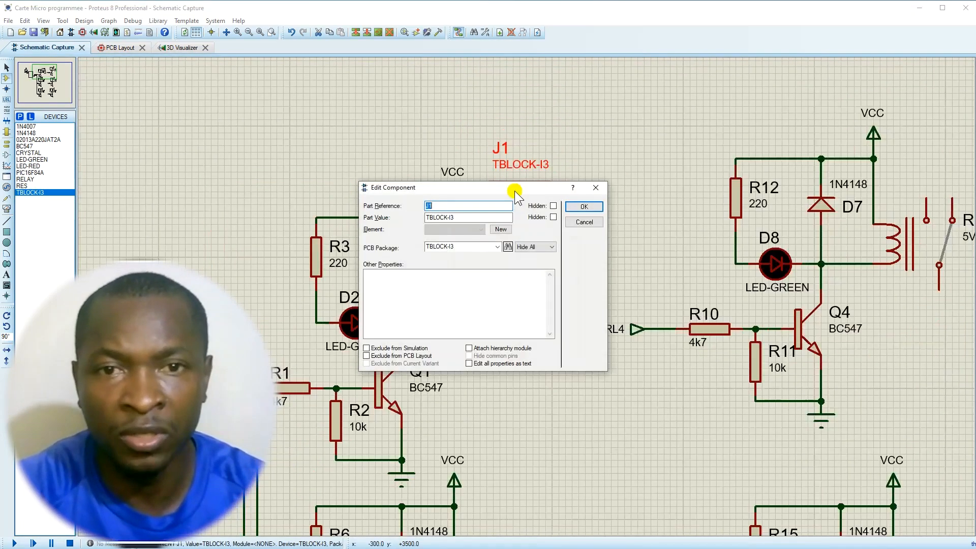
type("RELAY")
left_click(584, 208)
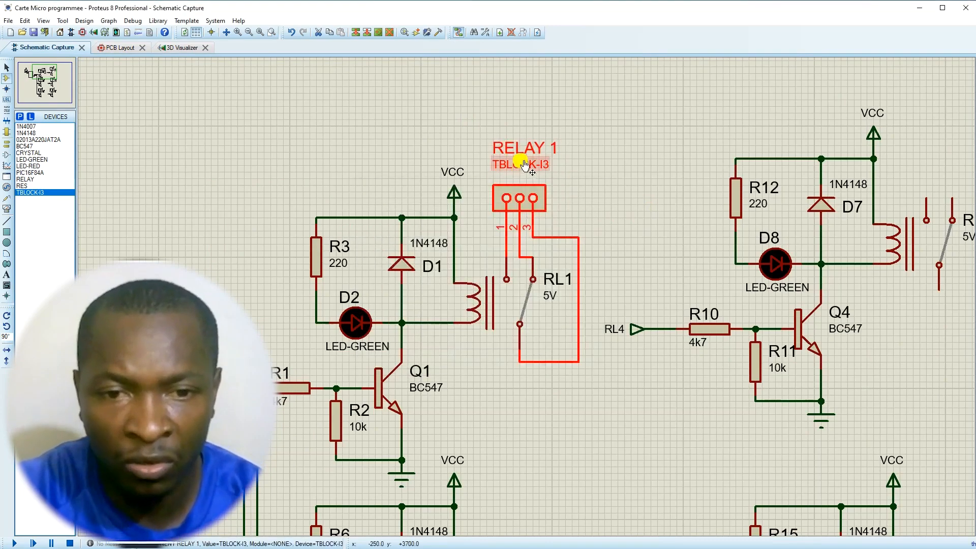
double_click(528, 186)
left_click(584, 208)
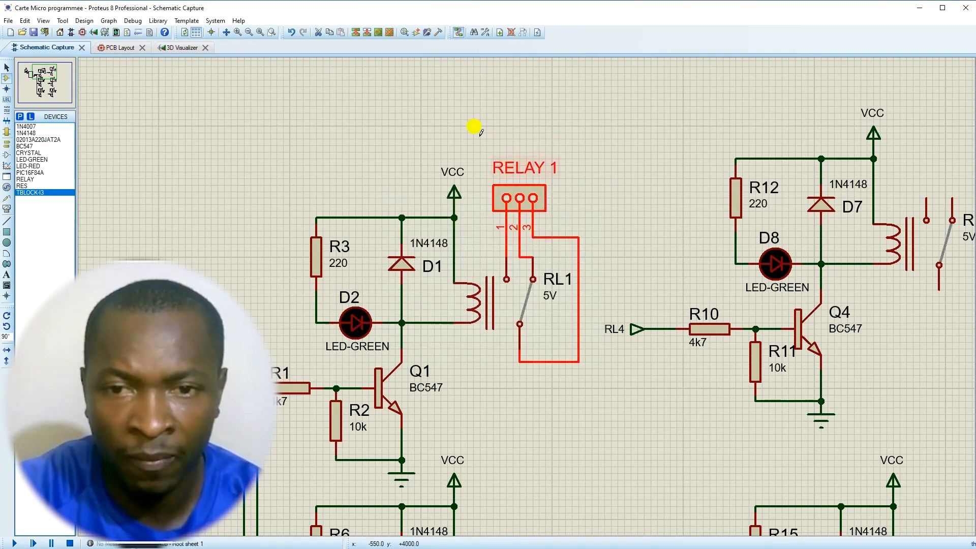
- Copy the RELAY 1 terminal block and place copies above RL2, RL3, RL6, RL5 and RL4
left_click_drag(473, 124, 598, 250)
right_click(545, 199)
left_click(581, 266)
scroll(535, 292, "down", 2)
scroll(543, 406, "up", 3)
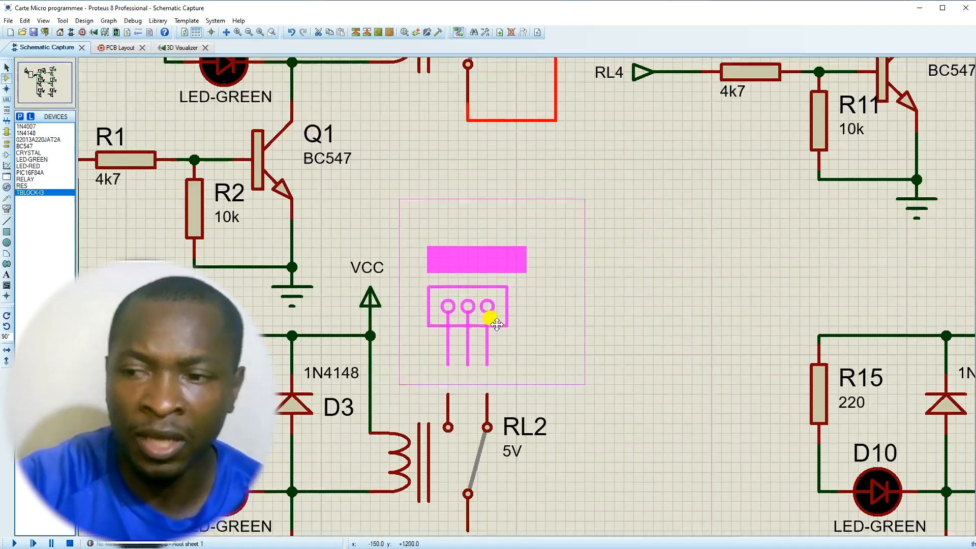
scroll(492, 318, "down", 3)
scroll(478, 473, "up", 3)
left_click(538, 259)
scroll(744, 263, "down", 2)
scroll(541, 308, "up", 2)
left_click(511, 300)
scroll(513, 297, "down", 3)
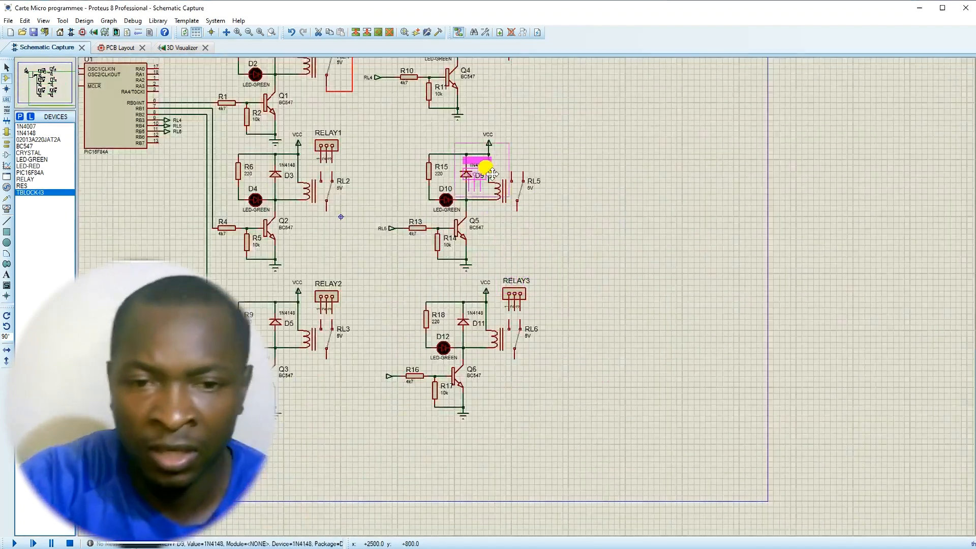
scroll(485, 175, "up", 1)
left_click(589, 254)
scroll(524, 224, "up", 3)
left_click(520, 330)
right_click(531, 285)
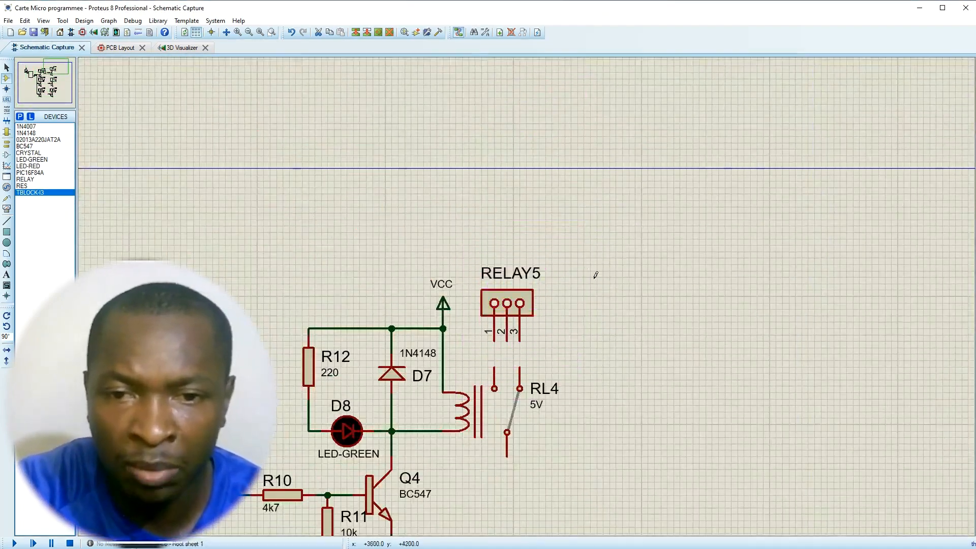
- Wire pins 1 and 2 of the terminal block above RL4 to the relay's upper contacts and pin 3 to its common contact
scroll(508, 333, "up", 2)
left_click(512, 268)
left_click(512, 326)
left_click(540, 268)
left_click(569, 326)
left_click(569, 269)
left_click(541, 528)
- Straighten the outer wire running from pin 3 of RELAY5 to RL4's common contact
scroll(541, 529, "down", 3)
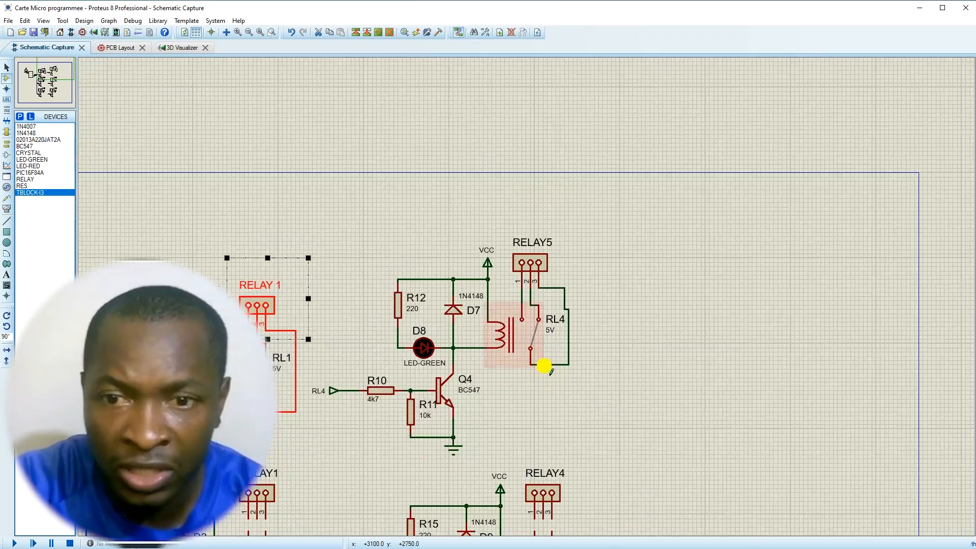
right_click(556, 363)
left_click(569, 368)
left_click(550, 383)
scroll(567, 302, "up", 1)
left_click_drag(526, 297, 533, 297)
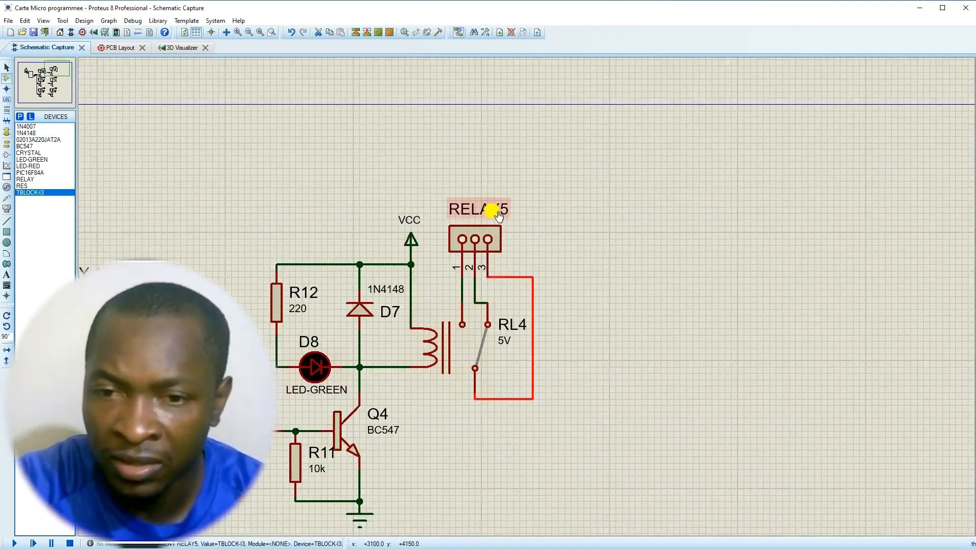
- Wire the three pins of the RELAY4 terminal block to RL5's two upper contacts and common contact
scroll(493, 211, "down", 3)
scroll(508, 333, "up", 2)
scroll(513, 218, "up", 3)
left_click(469, 154)
left_click(469, 198)
left_click(498, 154)
left_click(526, 198)
left_click(526, 154)
left_click(498, 397)
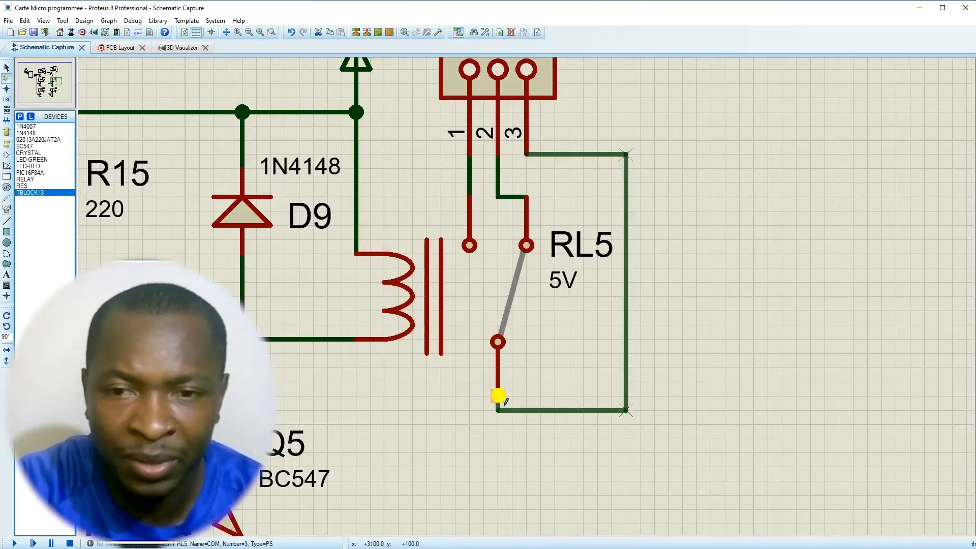
- Wire the three pins of the RELAY3 terminal block to RL6's two upper contacts and common contact
scroll(499, 386, "down", 3)
scroll(508, 397, "up", 3)
left_click(526, 282)
left_click(583, 325)
left_click(583, 282)
left_click(554, 522)
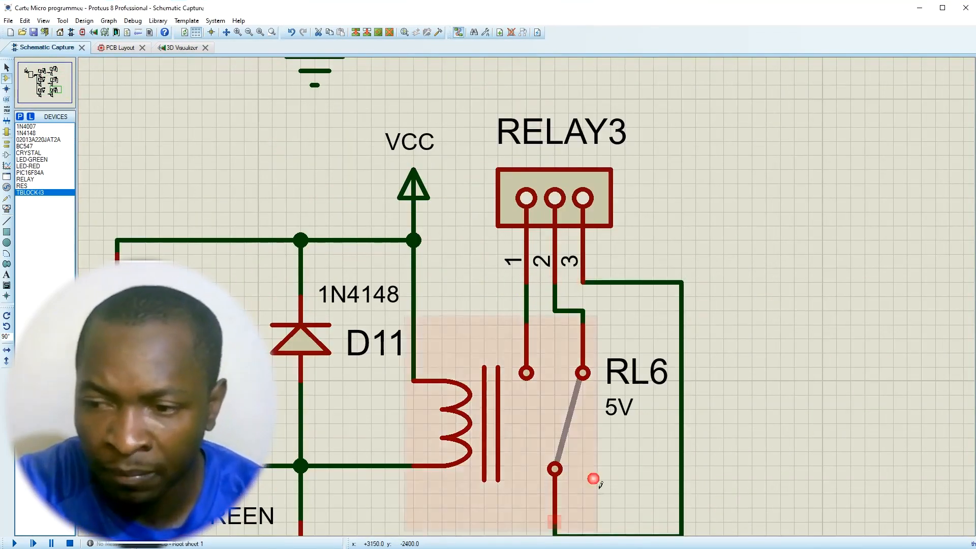
- Shift the RELAY2 terminal block slightly up and wire its three pins to RL3's upper contacts and common contact
scroll(593, 478, "down", 3)
scroll(508, 305, "up", 3)
left_click(469, 297)
left_click(470, 270)
left_click_drag(492, 178, 491, 149)
left_click(498, 242)
left_click(526, 296)
left_click(526, 241)
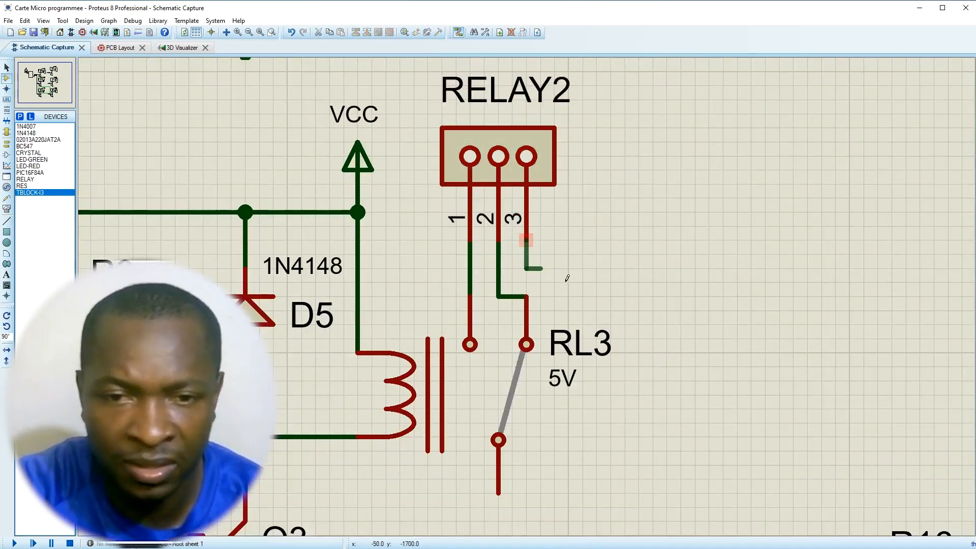
left_click(498, 454)
- Wire the three pins of the RELAY1 terminal block to RL2's contacts, routing pin 3 around the relay to the common contact
scroll(529, 402, "down", 3)
scroll(541, 255, "up", 4)
left_click(428, 240)
left_click(428, 198)
left_click(456, 199)
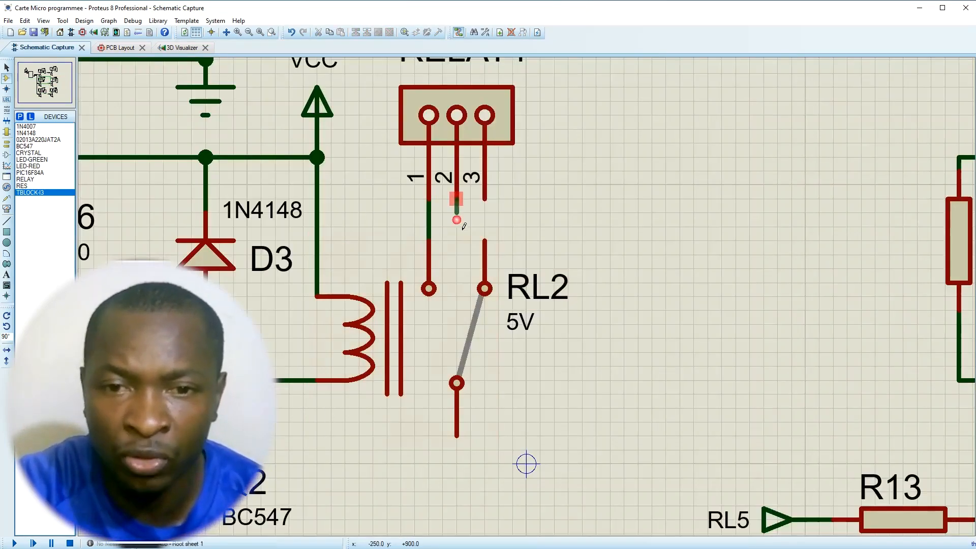
left_click(485, 240)
left_click(484, 199)
left_click(581, 199)
left_click(582, 449)
left_click(459, 440)
- Switch the sheet from A3 to the custom User size, 10 in wide and with a new height
scroll(493, 163, "down", 4)
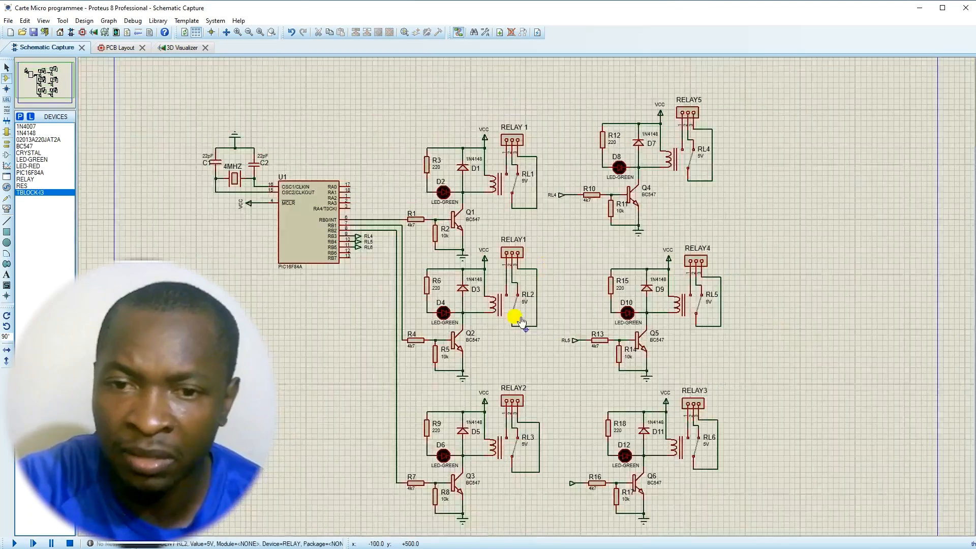
scroll(637, 153, "up", 1)
left_click_drag(391, 206, 660, 413)
scroll(529, 464, "down", 5)
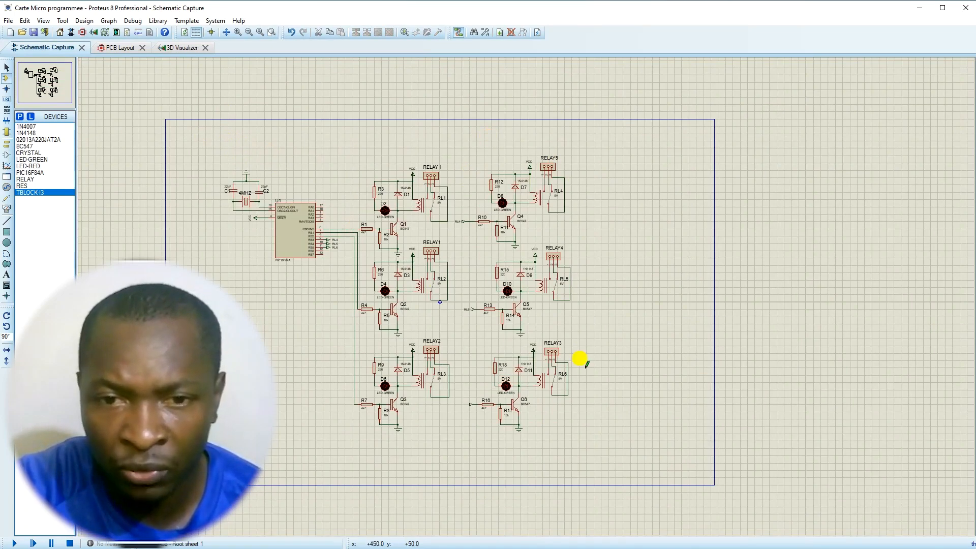
left_click(212, 23)
left_click(230, 93)
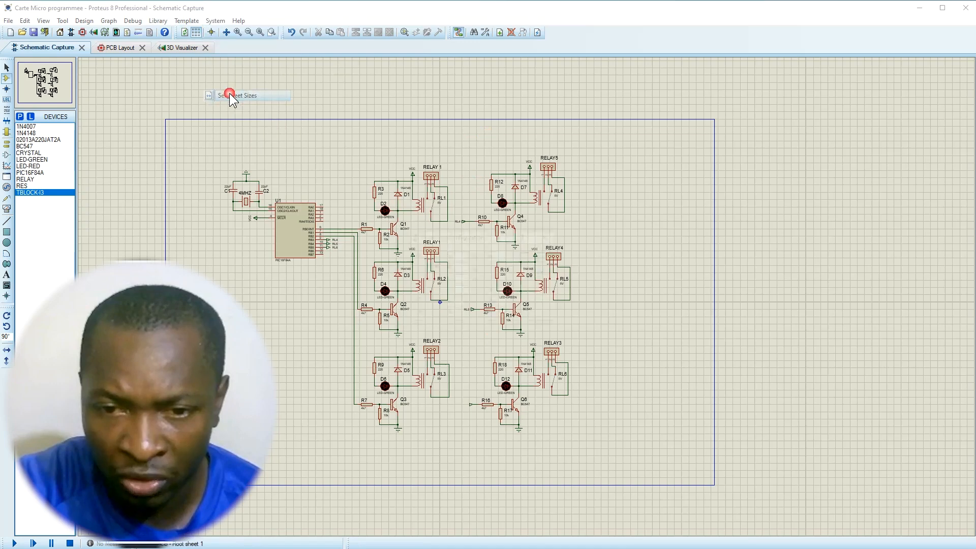
left_click_drag(429, 329, 411, 328)
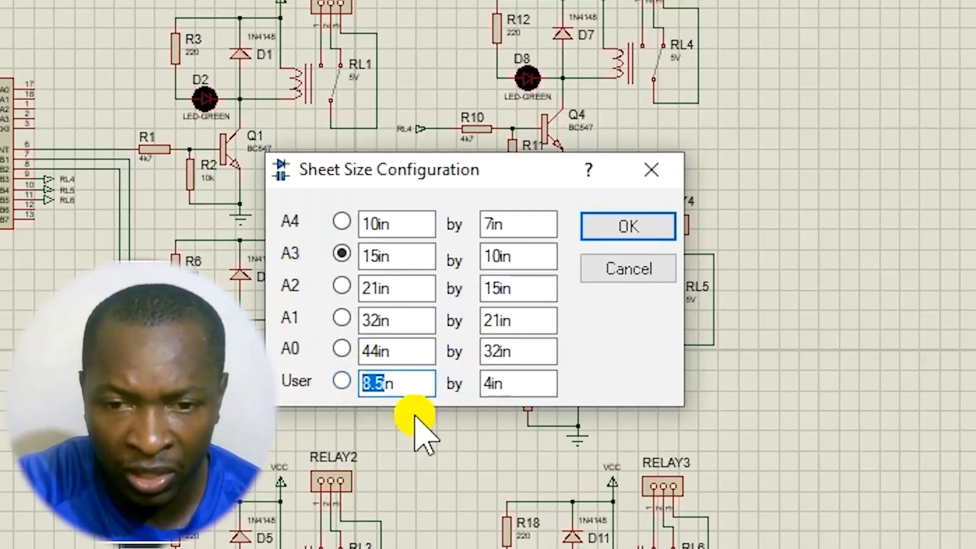
type("10")
left_click_drag(492, 383, 483, 383)
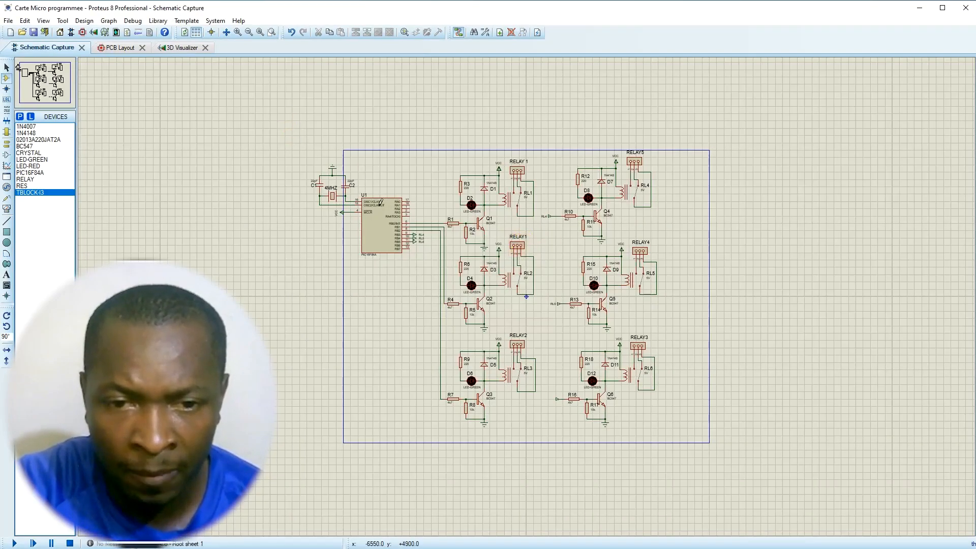
- Move the whole circuit right and slightly down so that it lies inside the resized sheet, and save the project
left_click_drag(286, 117, 712, 494)
left_click_drag(643, 388, 682, 395)
left_click(843, 254)
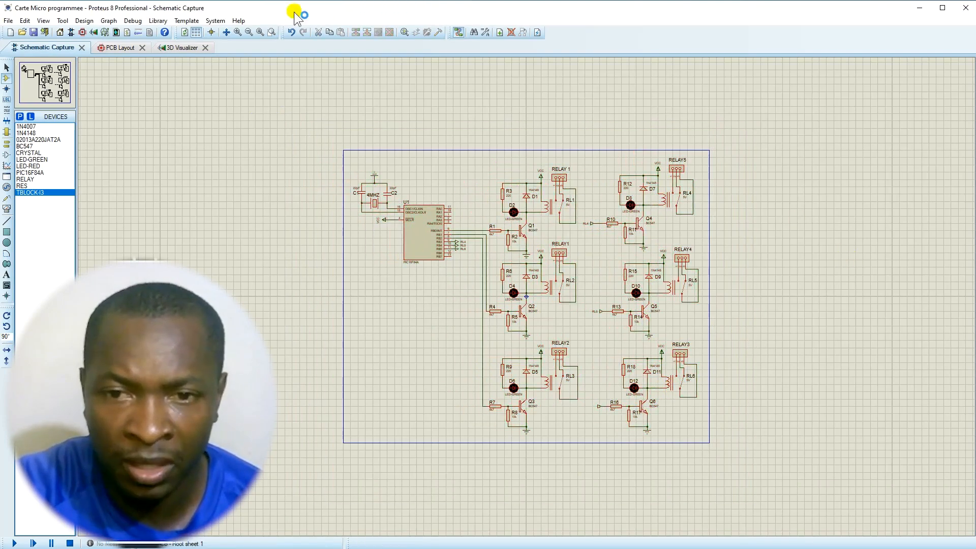
left_click(260, 31)
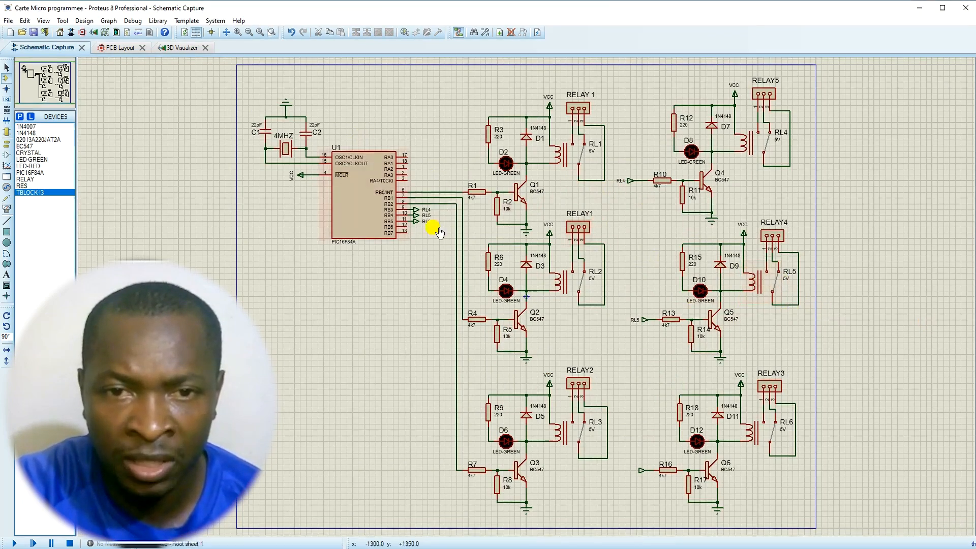
left_click(31, 32)
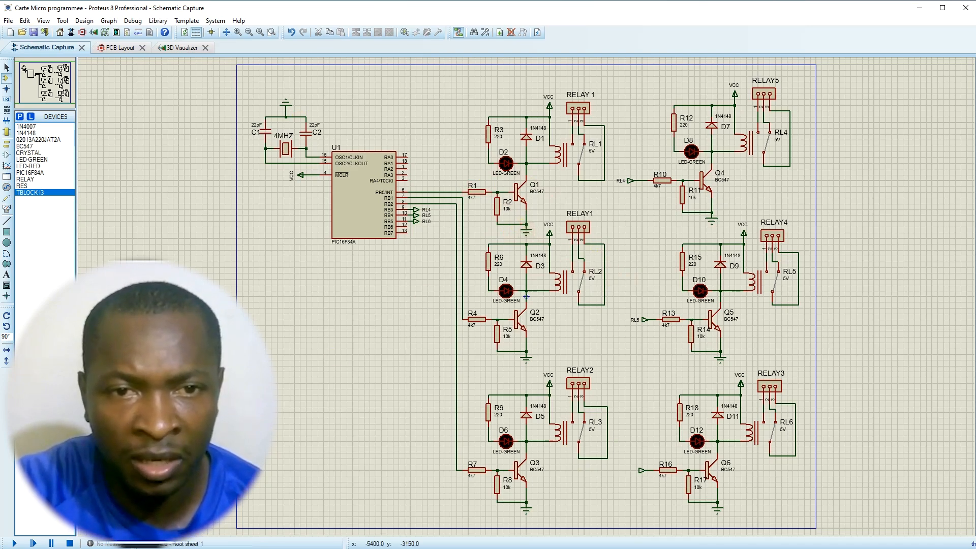
- Run the simulation and locate the source component of the first RELAY 1 partition analyser error
left_click(14, 543)
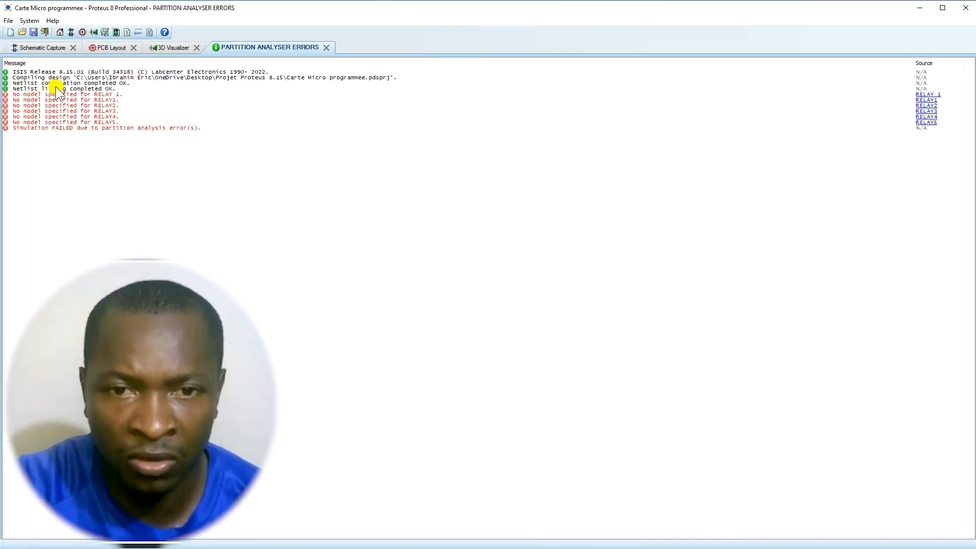
left_click(936, 95)
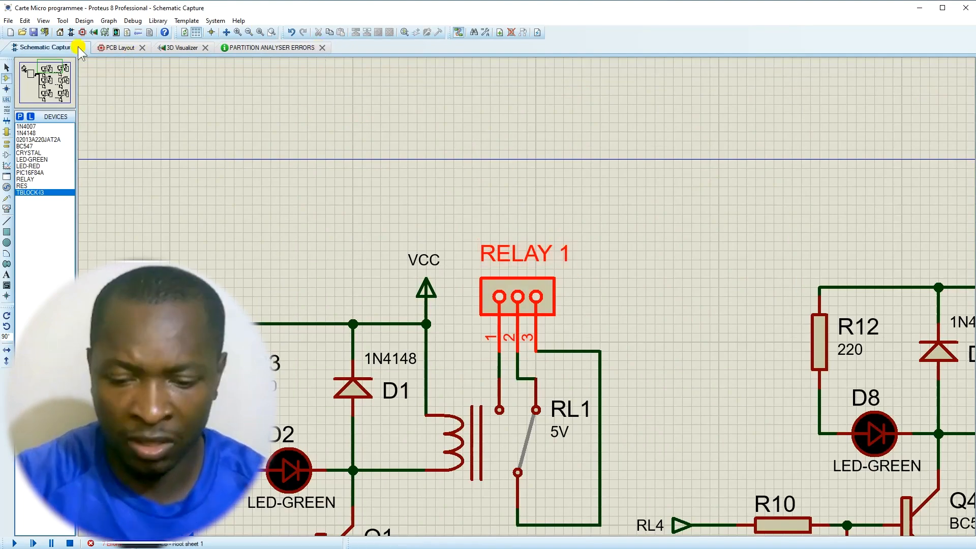
- Check the PCB layout, and switch from Proteus to the chronogramme bioelec document in Word
left_click(122, 48)
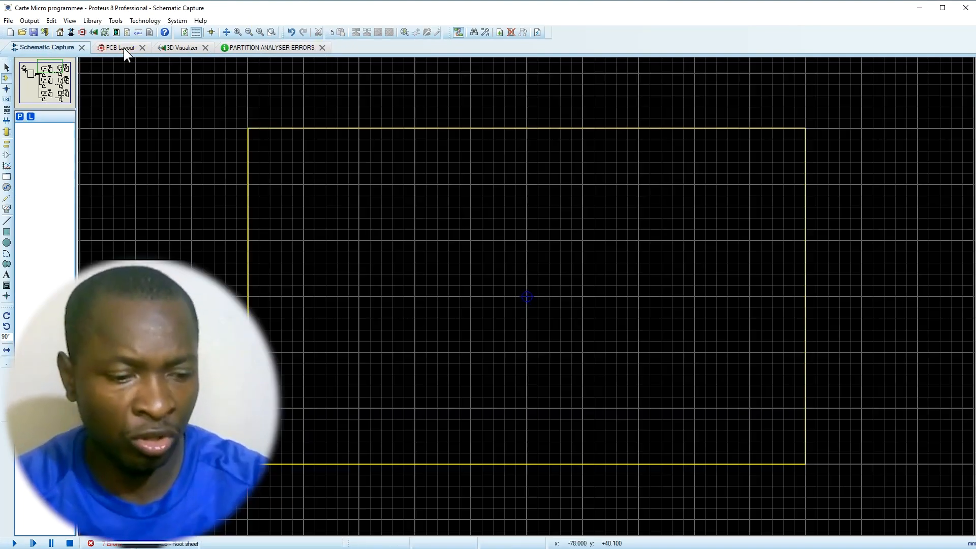
left_click(50, 46)
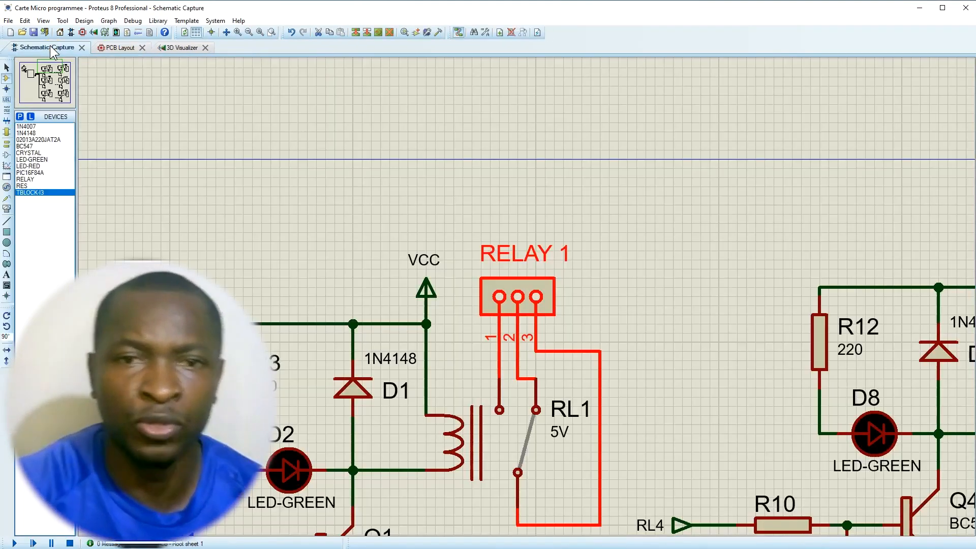
left_click(259, 32)
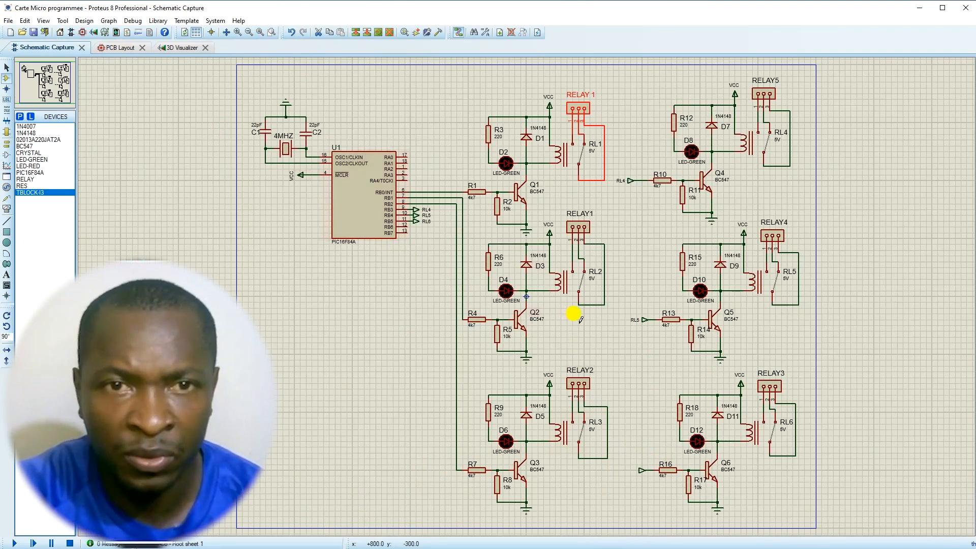
left_click(120, 46)
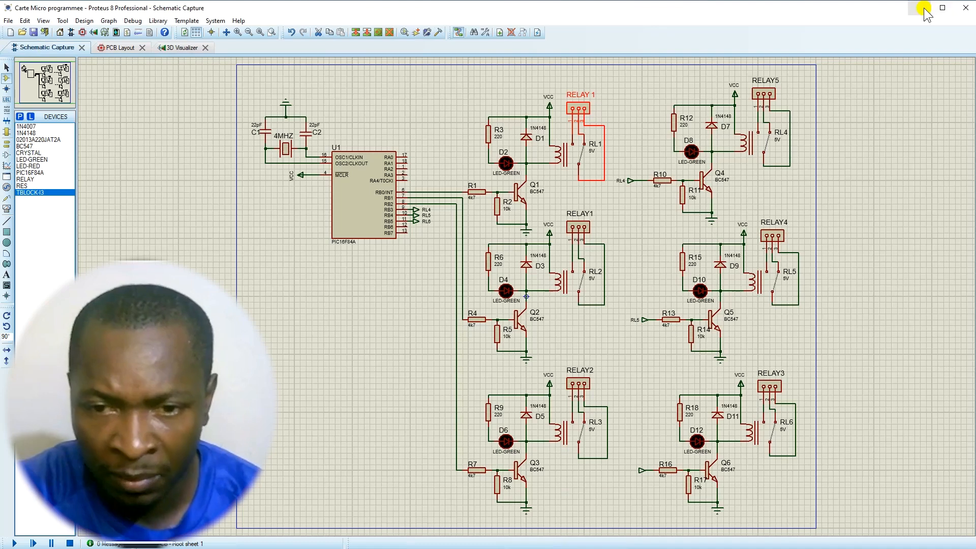
left_click(920, 9)
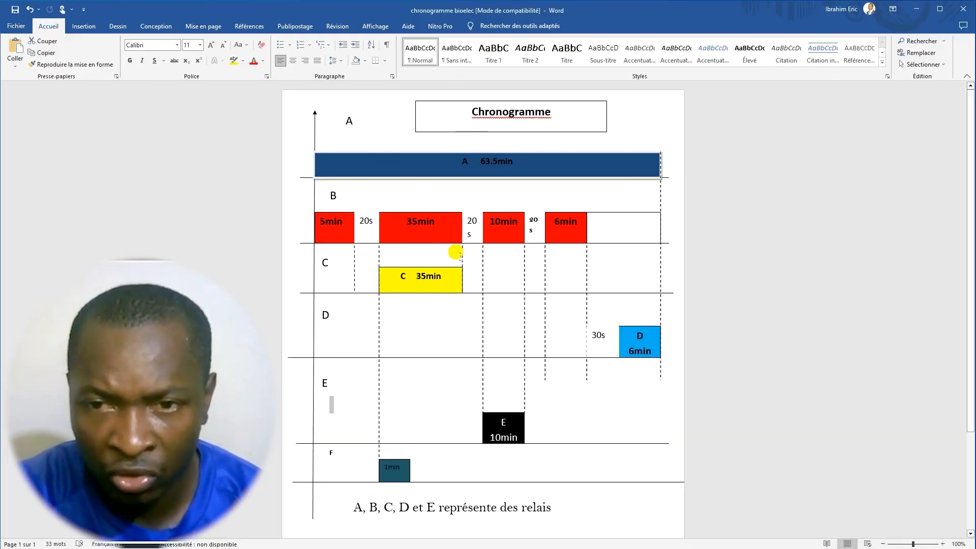
- Switch from Word to mikroC PRO for PIC, dismiss its notification and bring up the LedBlinking.c code
left_click(916, 9)
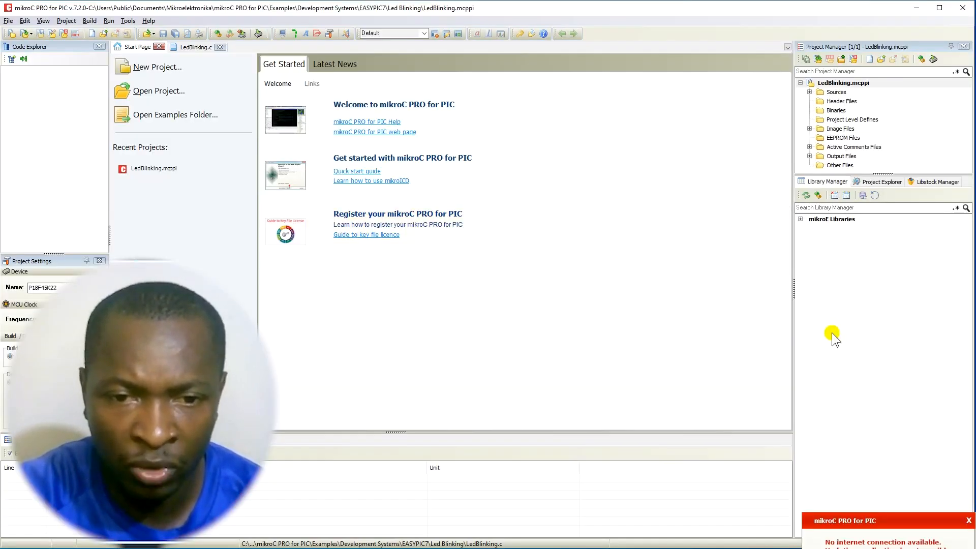
left_click(966, 521)
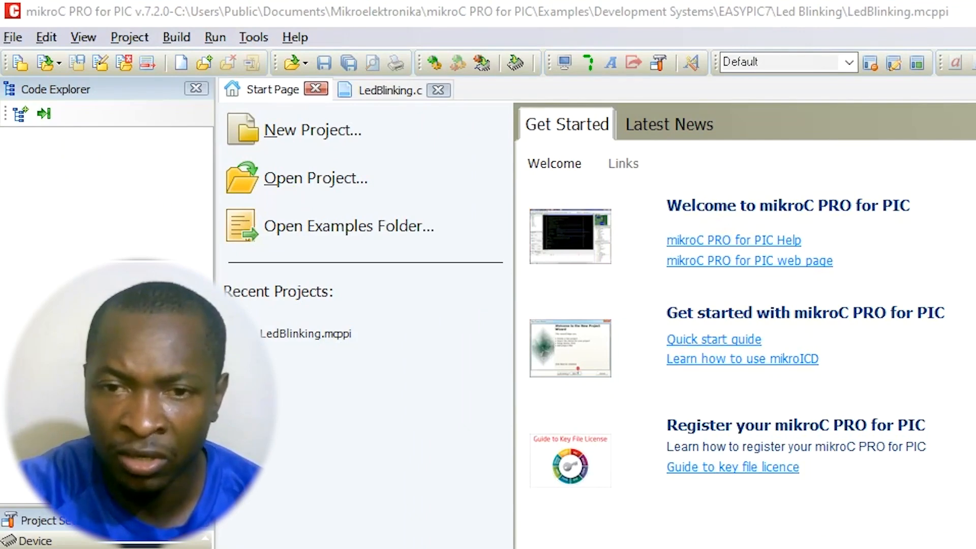
key("alt")
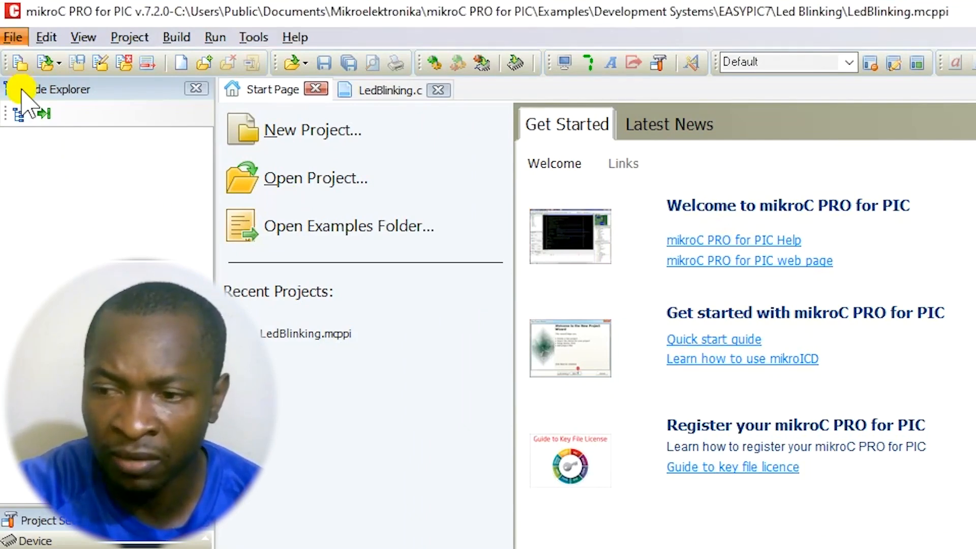
key("alt+Tab")
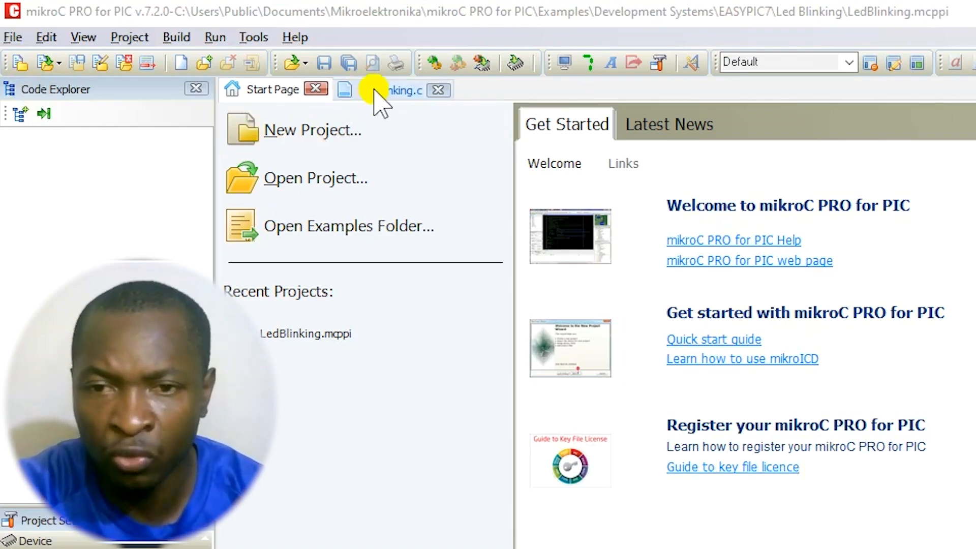
left_click(374, 91)
scroll(645, 427, "down", 4)
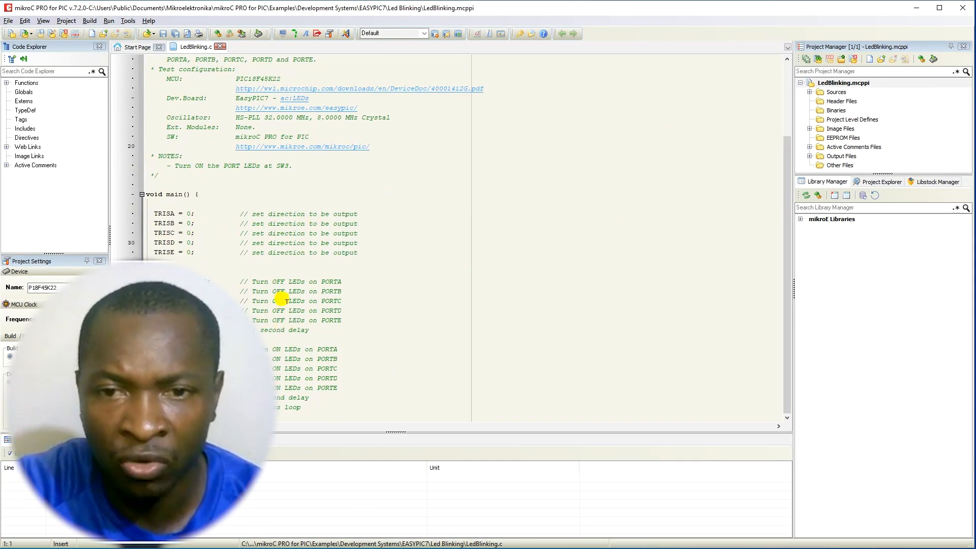
- Start a new standard project and enter "Projet Carte electro" as the project name
left_click(12, 35)
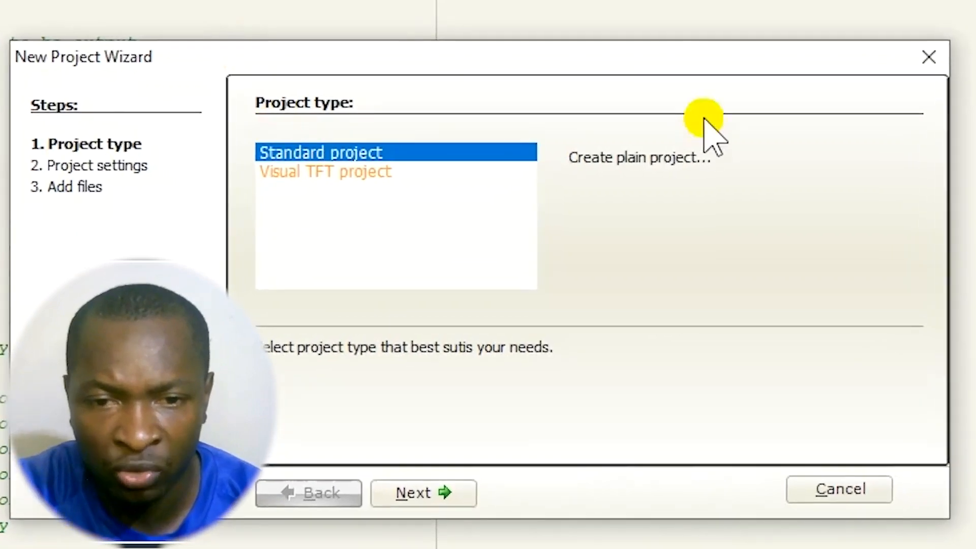
left_click(425, 501)
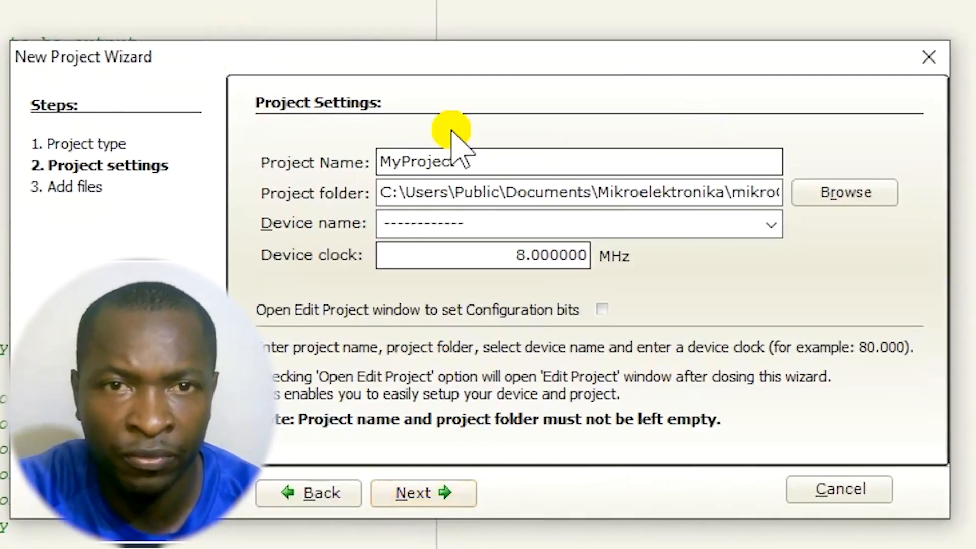
double_click(514, 161)
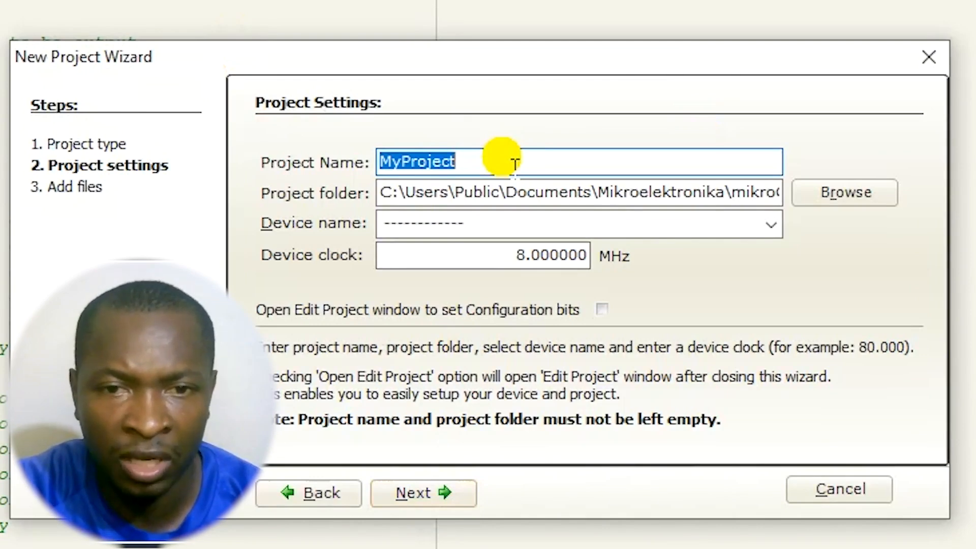
type("cAR")
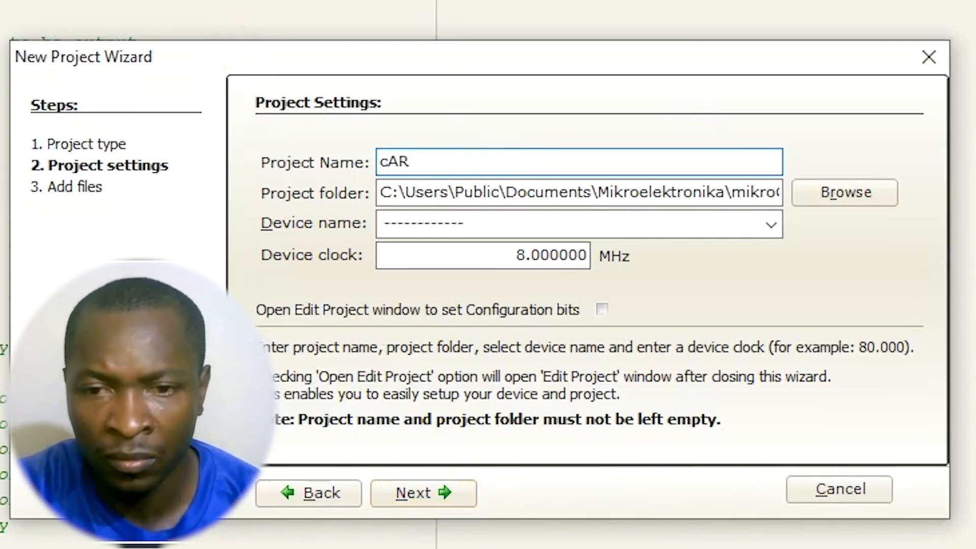
key("BackSpace")
key("BackSpace")
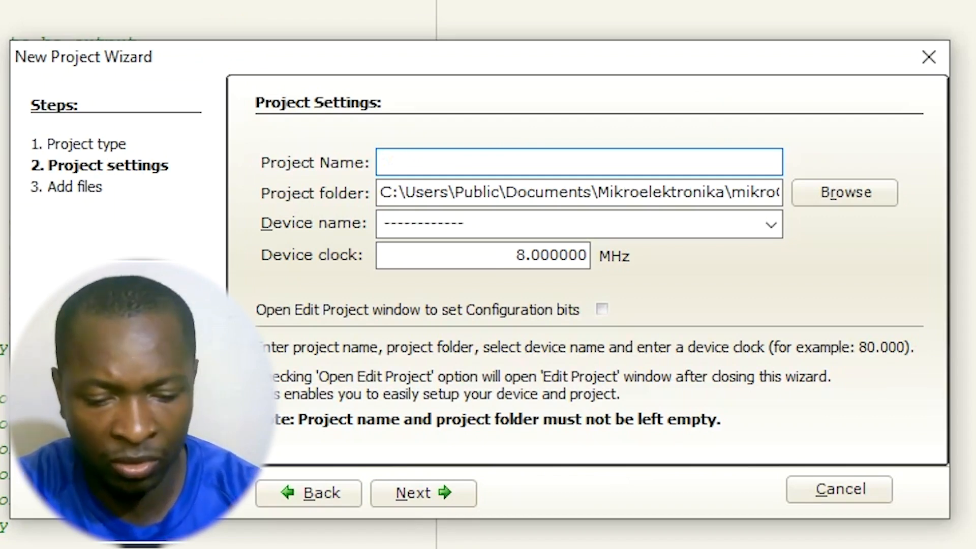
type("P")
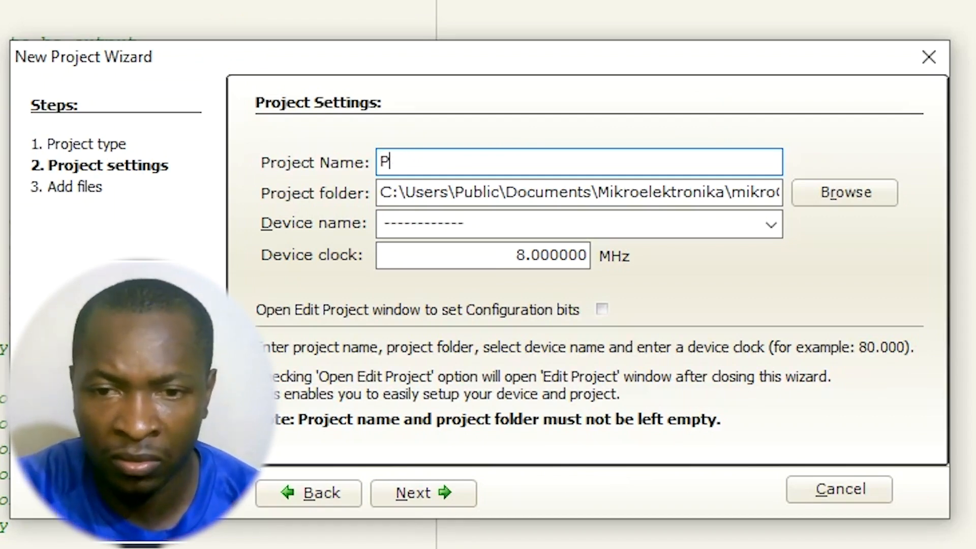
type("rojet")
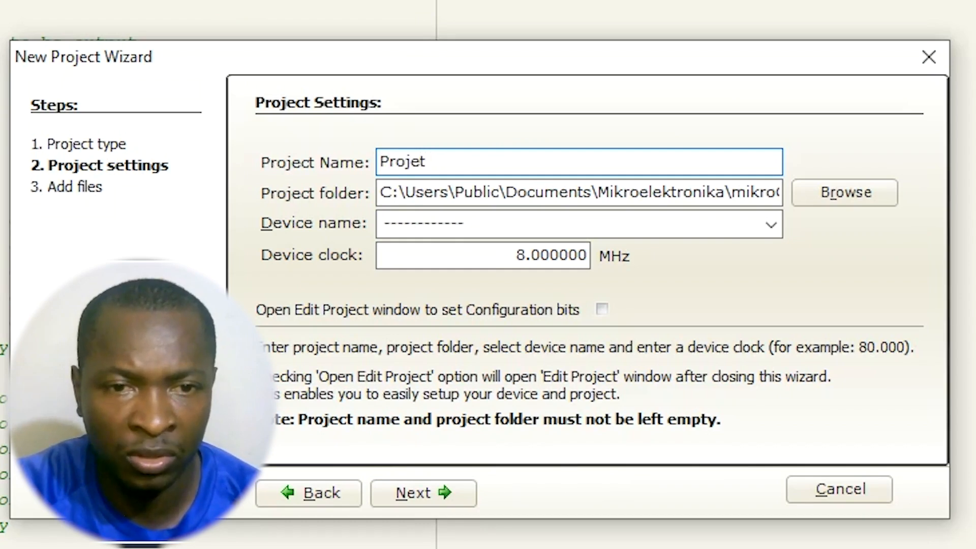
type(" C")
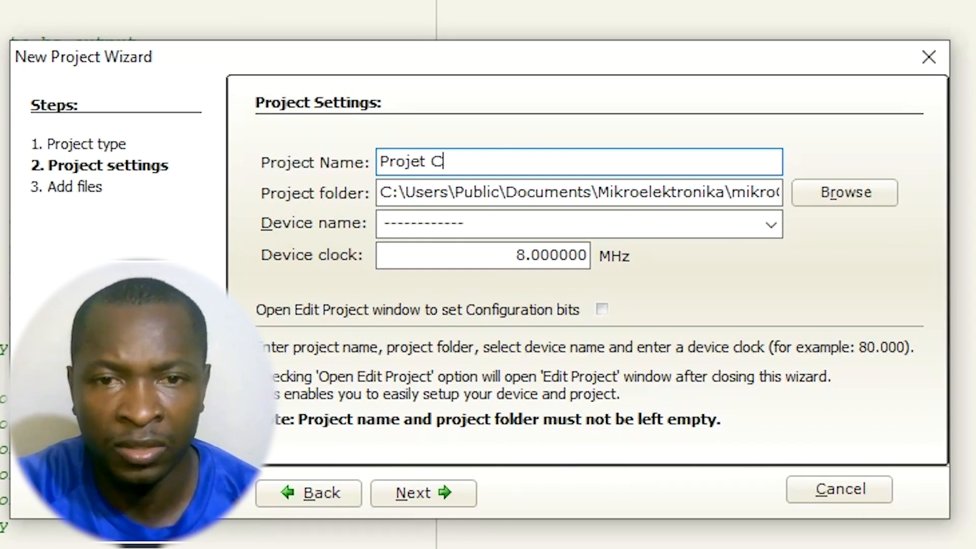
type("arte electro")
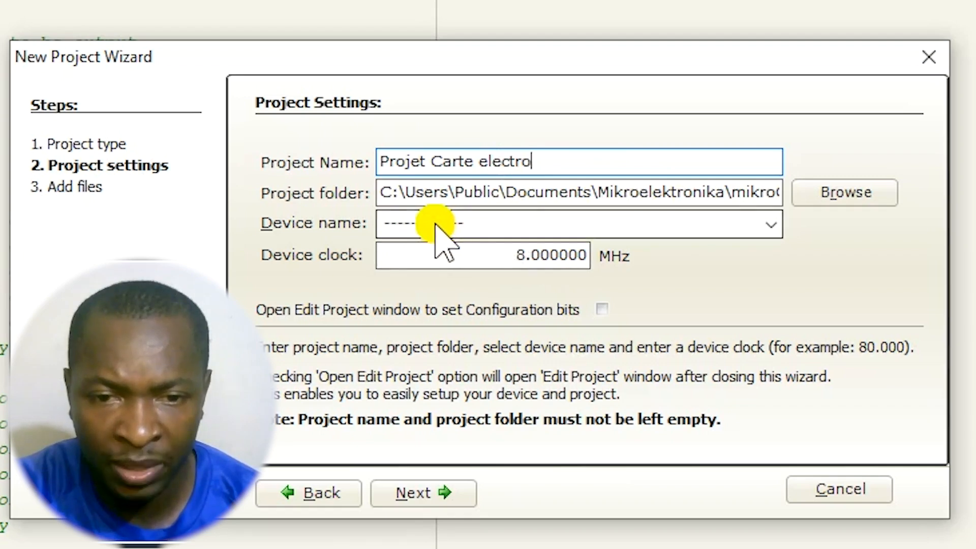
- Choose P16F84A as the project's device and set the device clock to 4 MHz
left_click(766, 230)
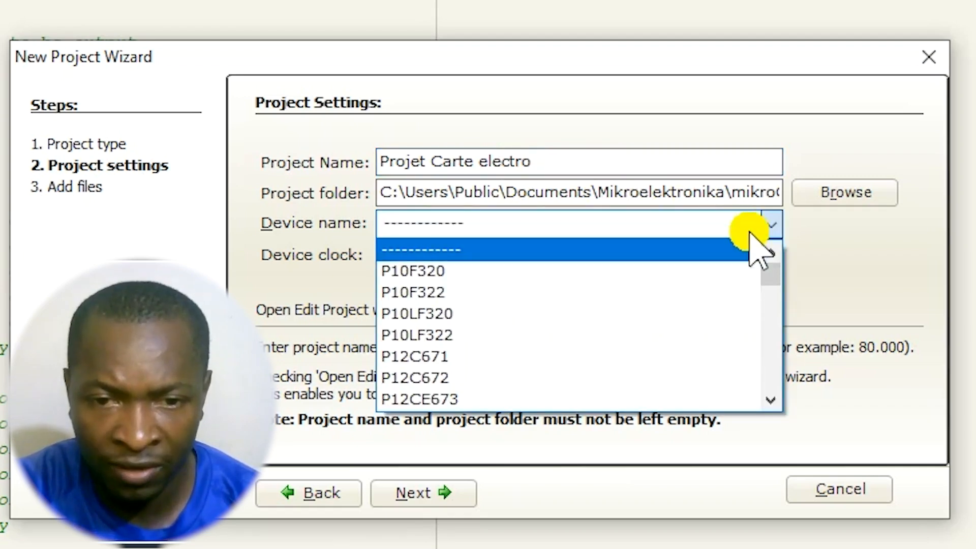
scroll(537, 355, "down", 5)
scroll(537, 356, "down", 10)
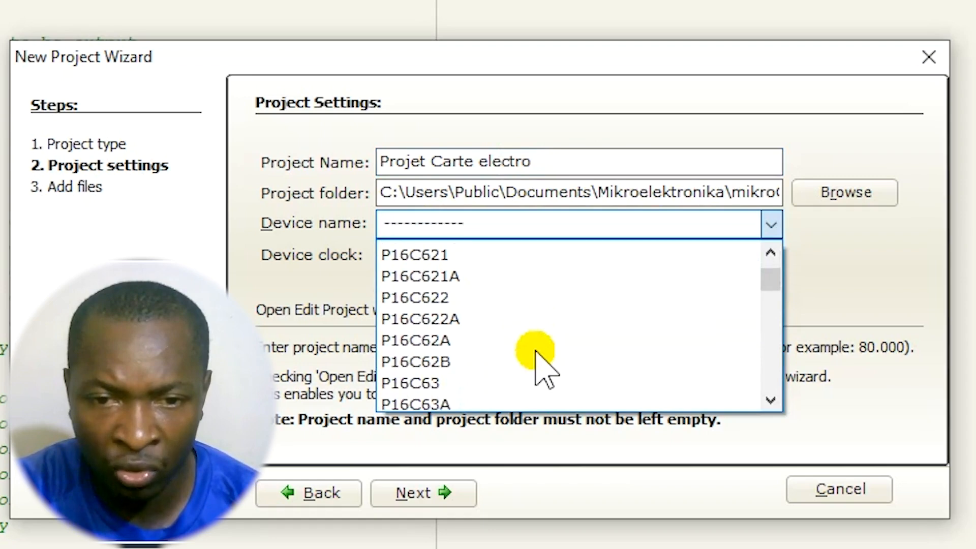
scroll(536, 352, "down", 10)
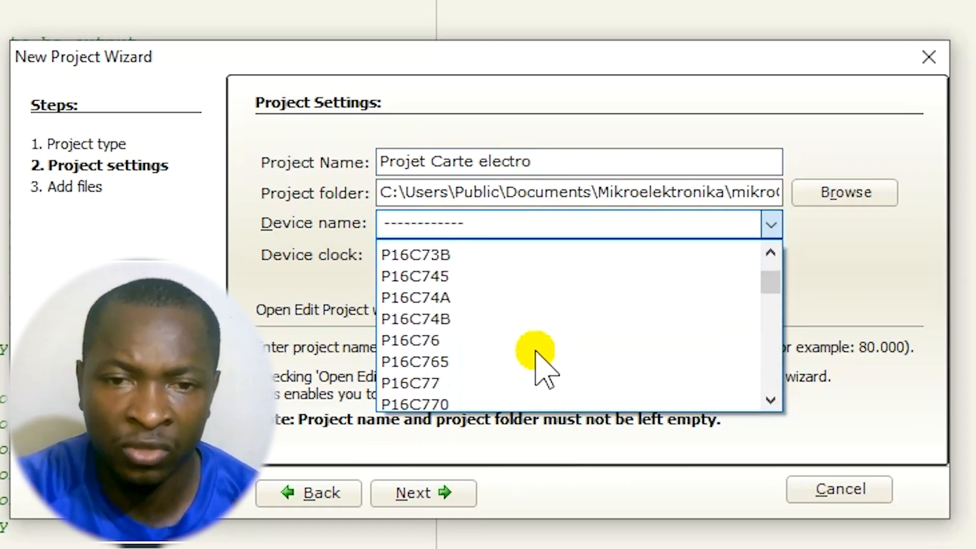
scroll(537, 355, "down", 15)
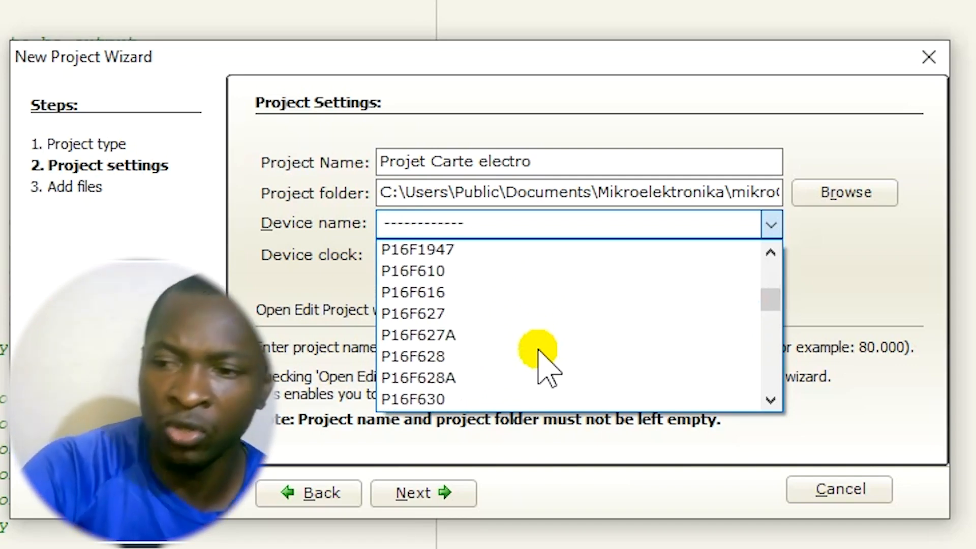
scroll(539, 355, "down", 4)
scroll(539, 351, "down", 6)
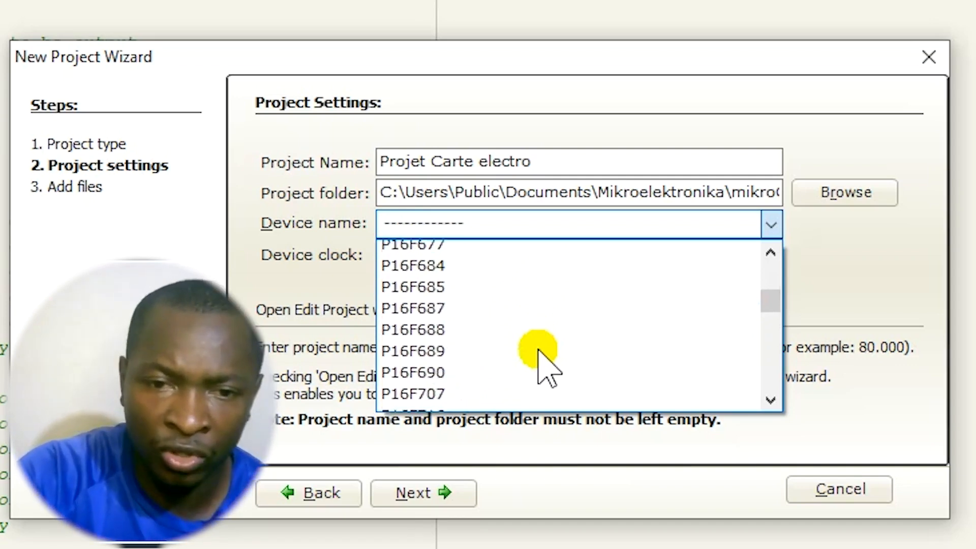
scroll(539, 356, "down", 2)
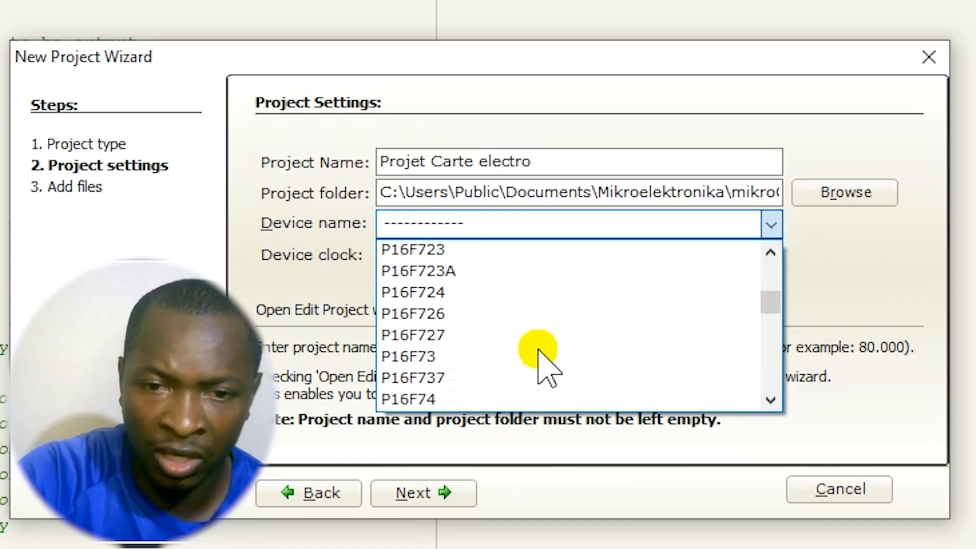
scroll(538, 356, "up", 1)
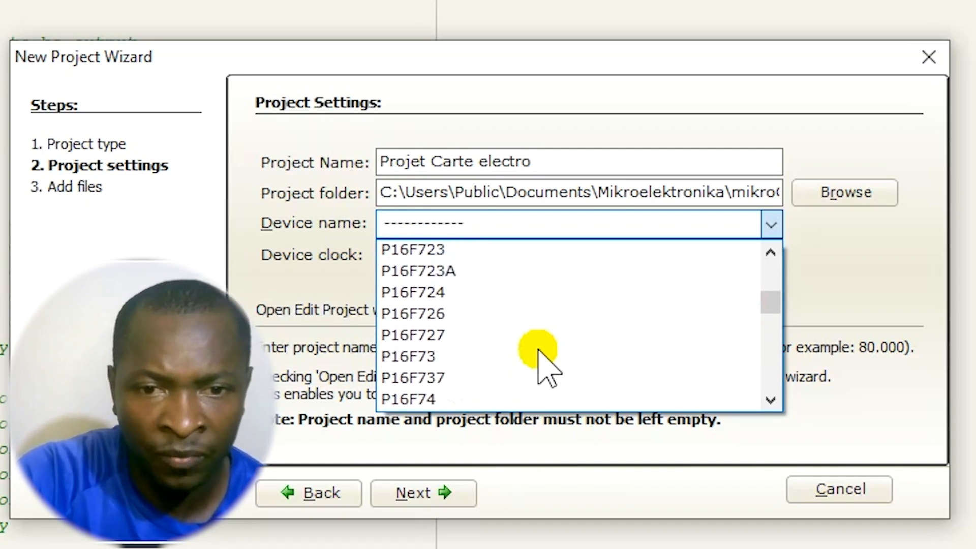
scroll(539, 351, "down", 5)
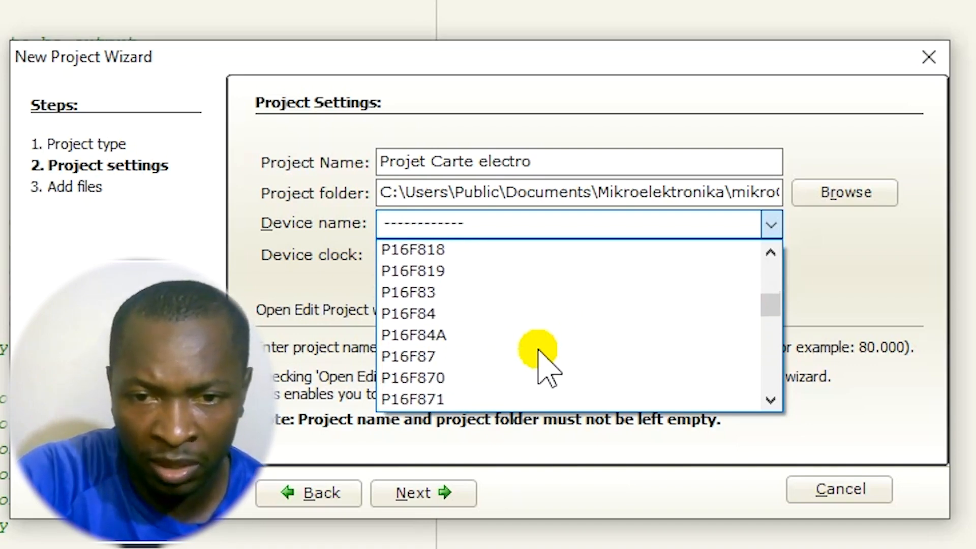
left_click(414, 335)
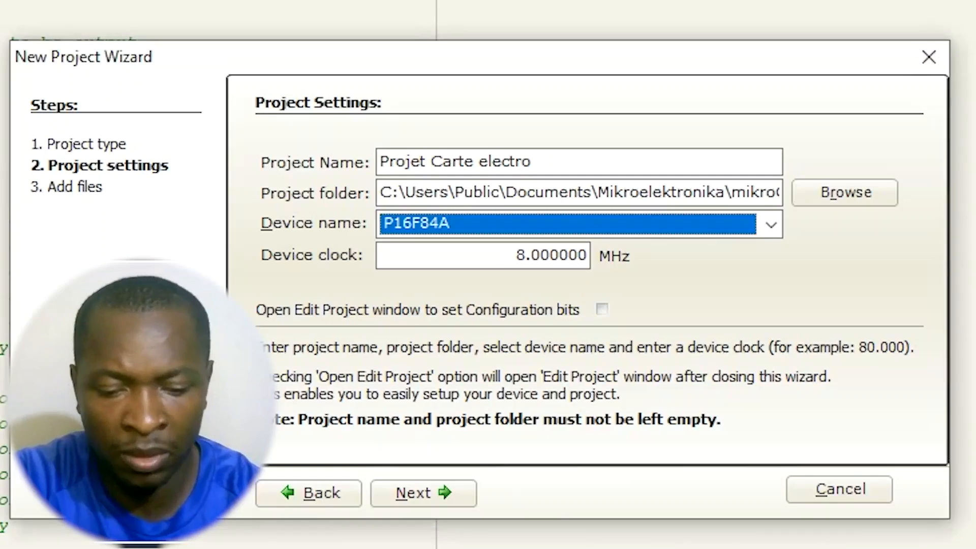
left_click(531, 255)
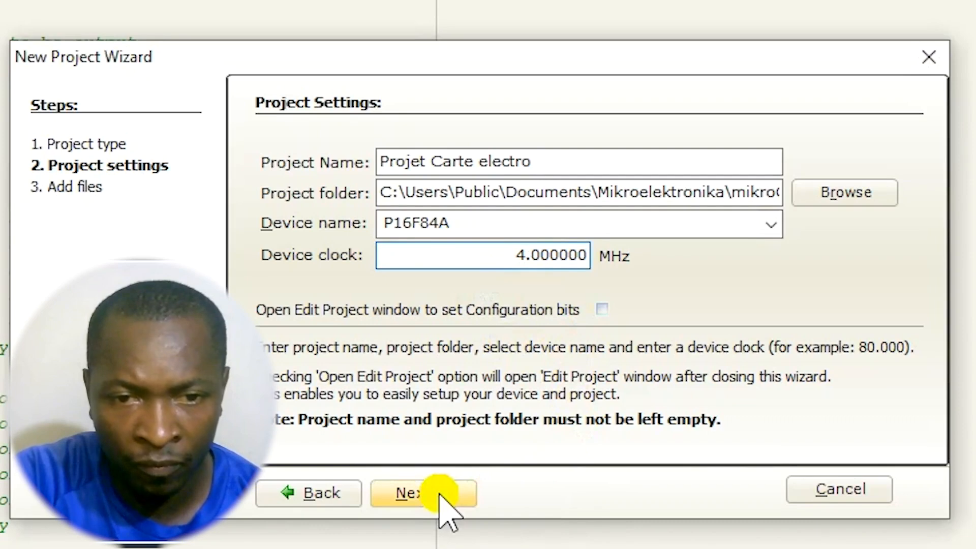
- Browse for the project's location and select the Projet Proteus 8.15 folder on the Desktop
left_click(850, 194)
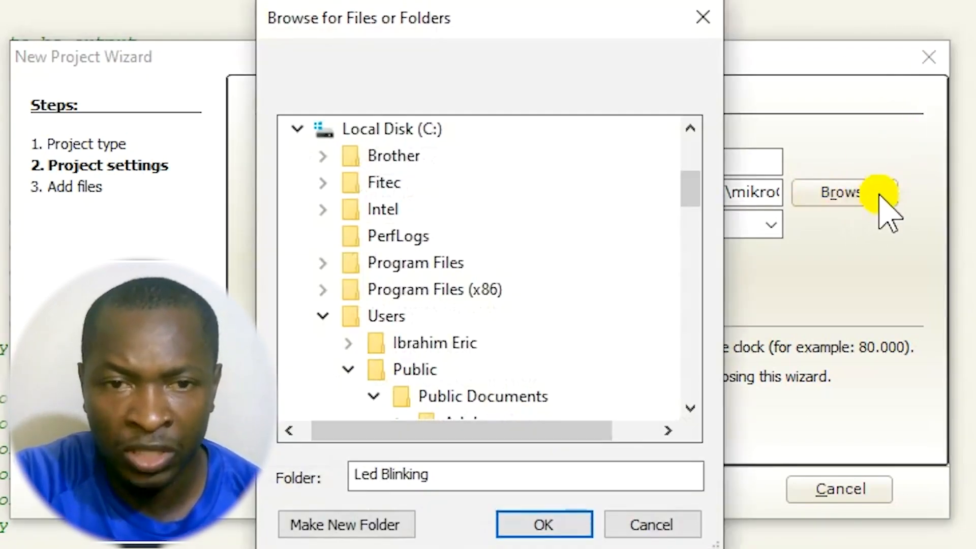
left_click_drag(691, 195, 692, 135)
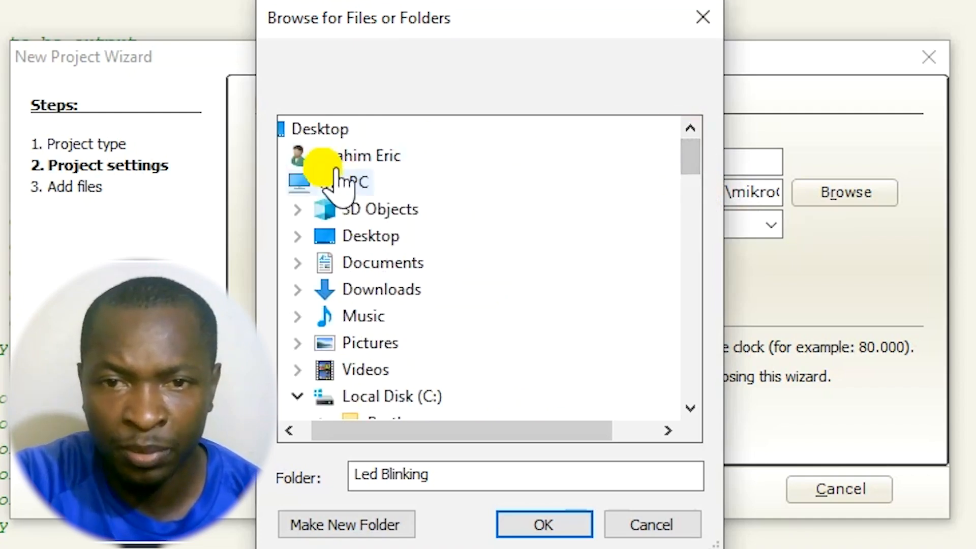
left_click(343, 131)
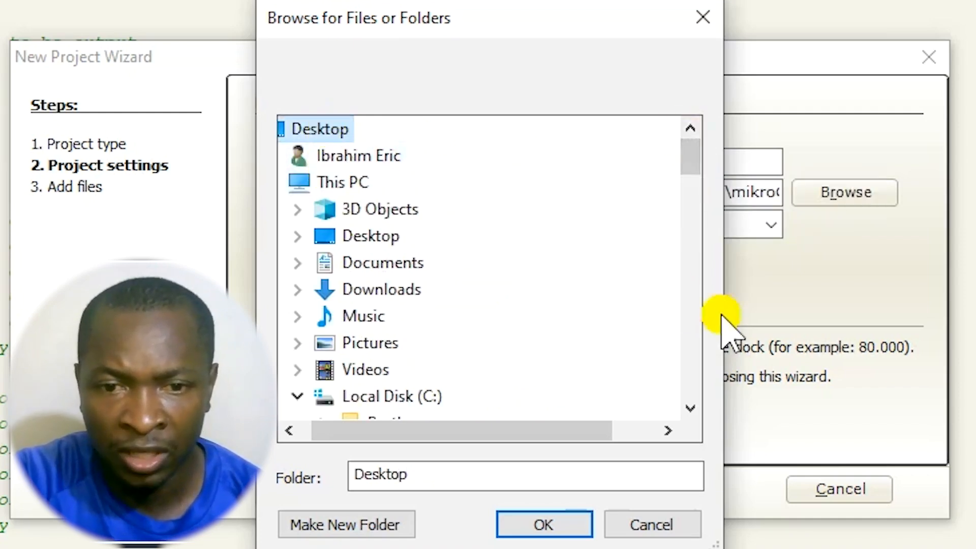
scroll(658, 320, "down", 2)
scroll(666, 328, "down", 1)
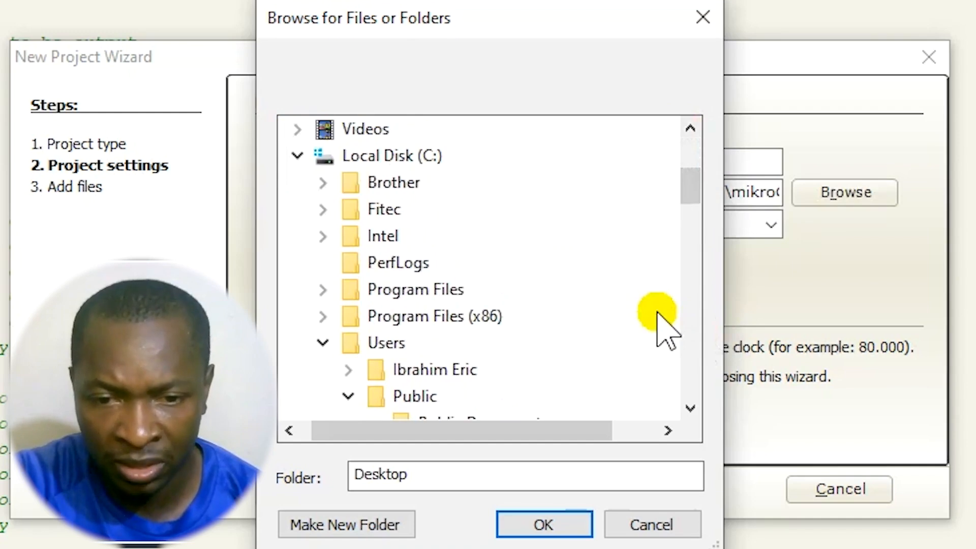
left_click(297, 155)
scroll(522, 254, "up", 2)
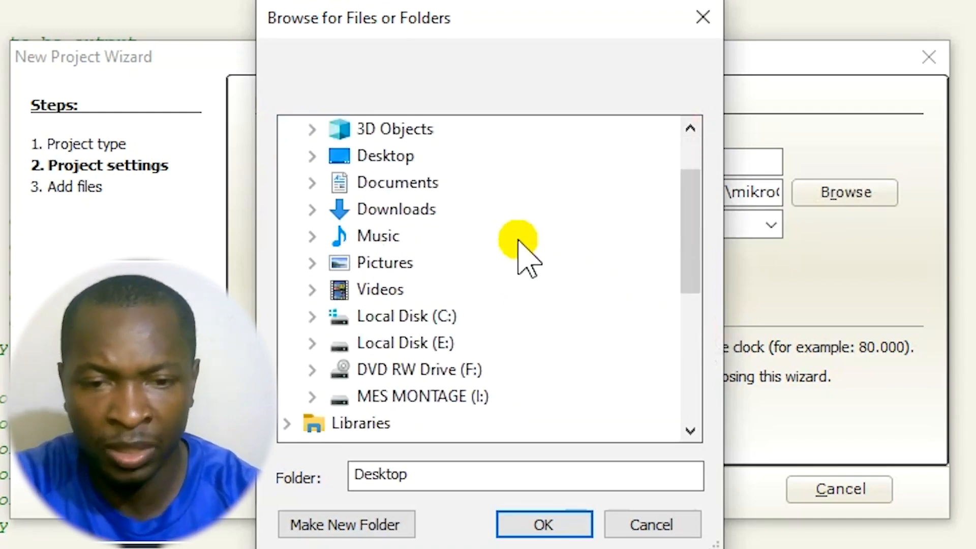
double_click(394, 155)
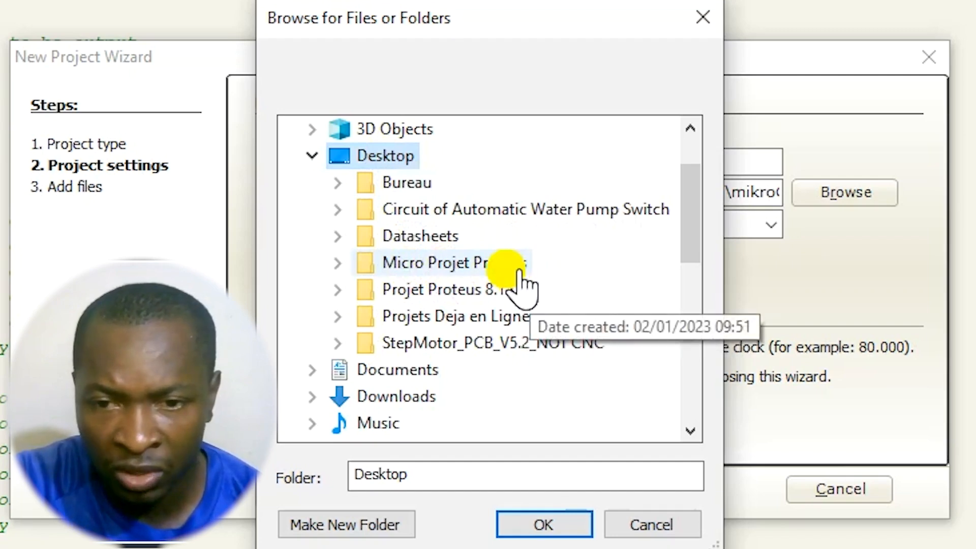
left_click(460, 299)
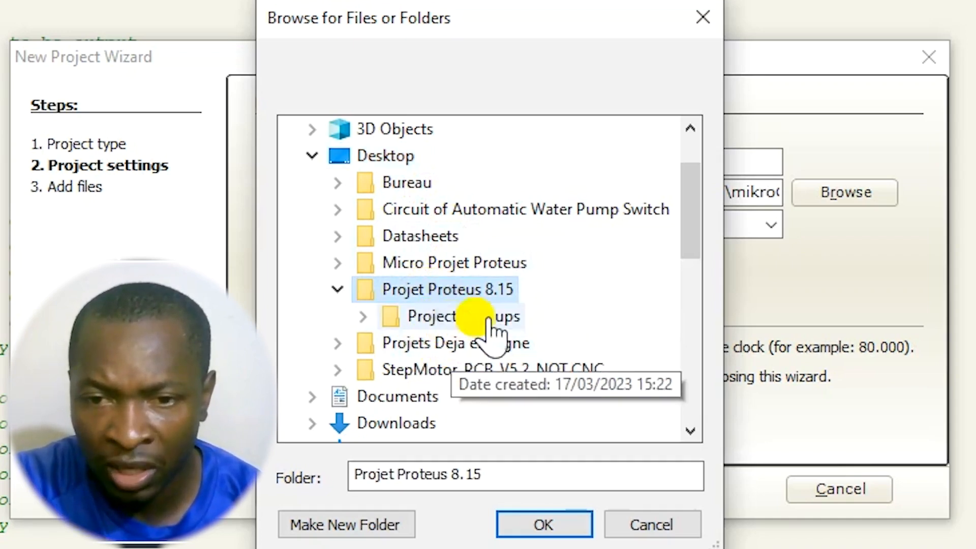
- Create a subfolder named Programme in Projet Proteus 8.15, use it as the project folder and try to submit the project settings
left_click(370, 524)
type("Programme")
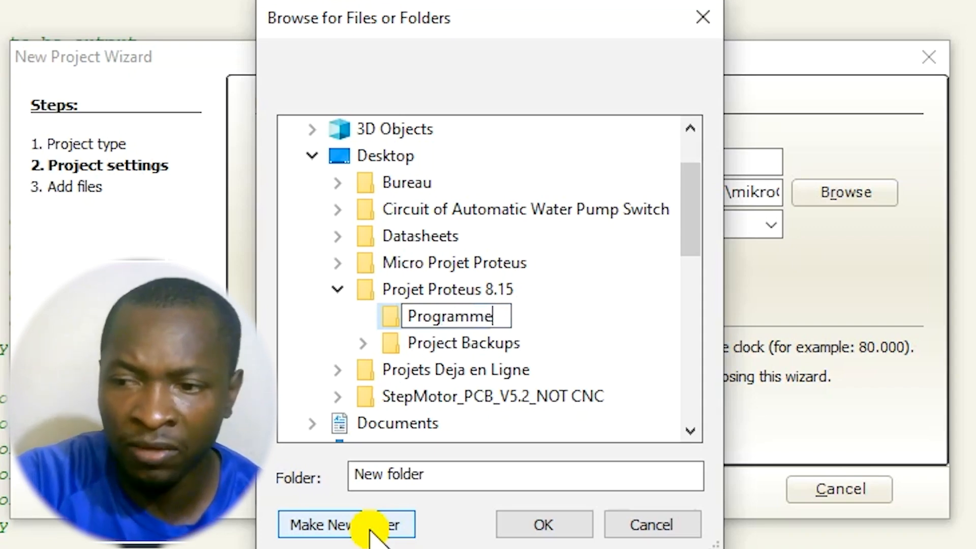
left_click(392, 317)
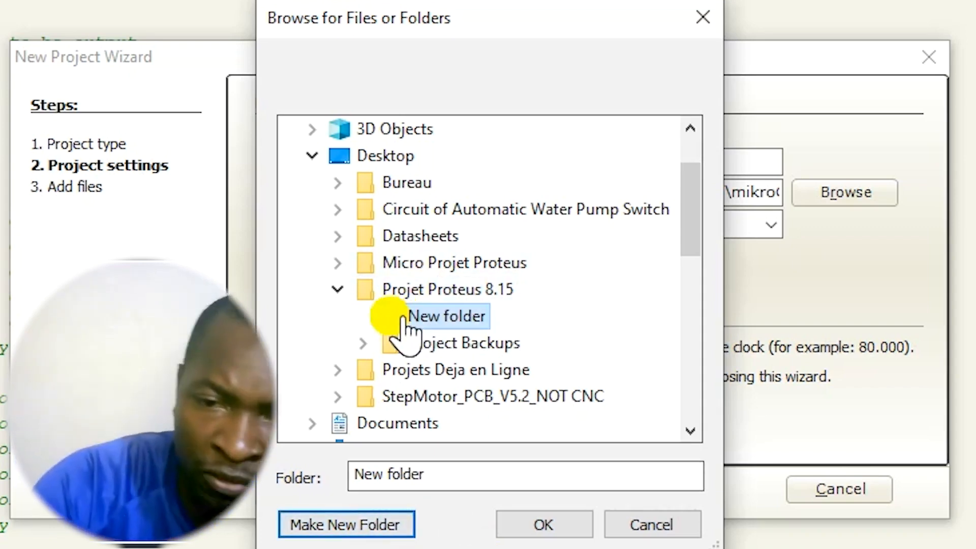
left_click(546, 524)
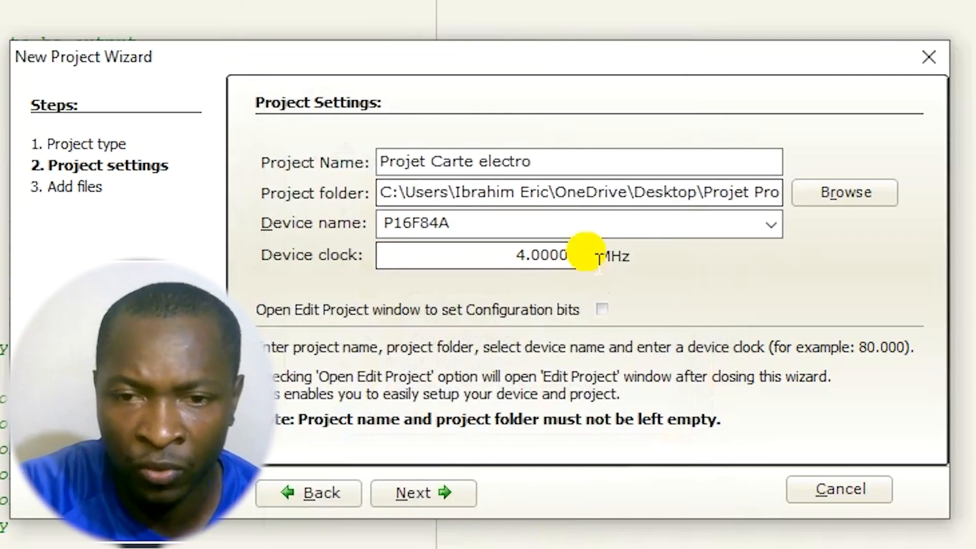
left_click(429, 494)
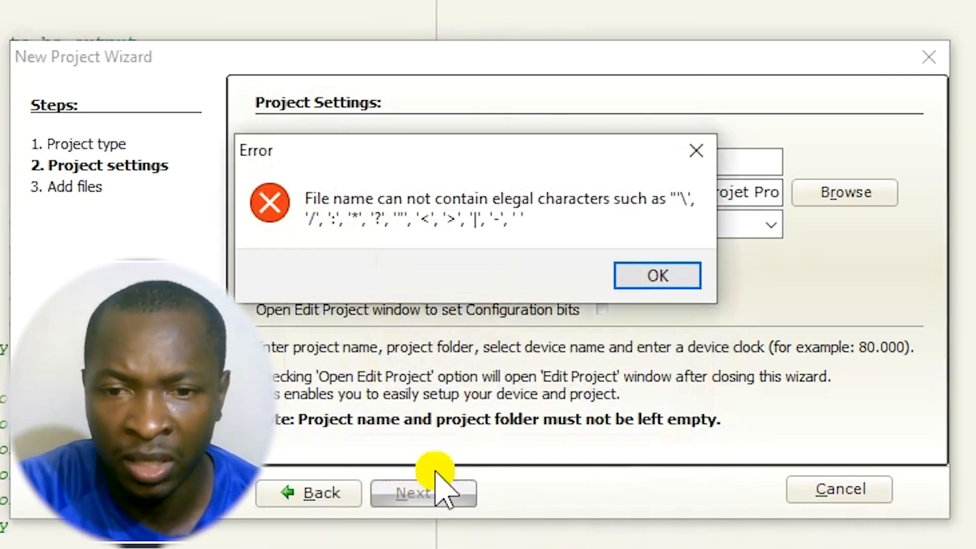
- Dismiss the file name error, rename the project Projet_Carte_Electro and finish creating it without adding any files
left_click(643, 273)
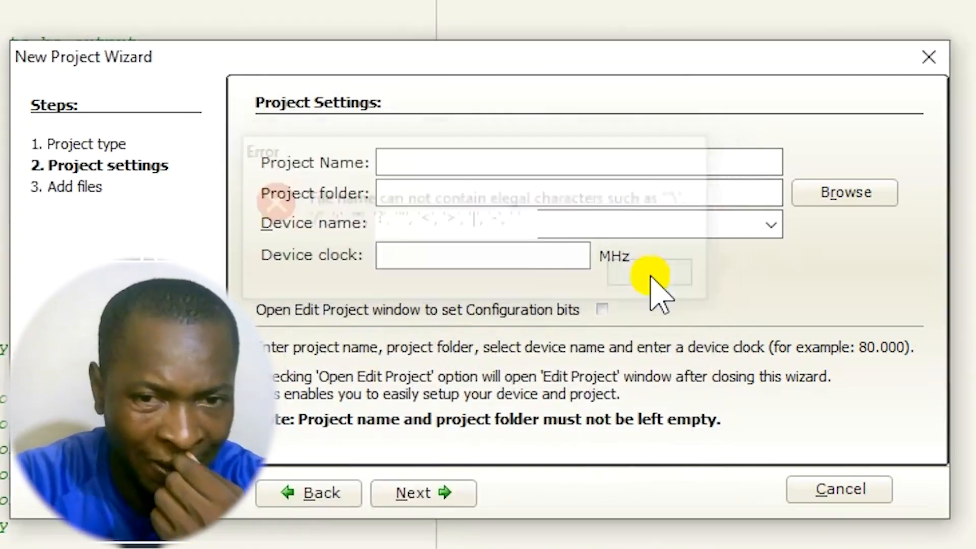
double_click(440, 167)
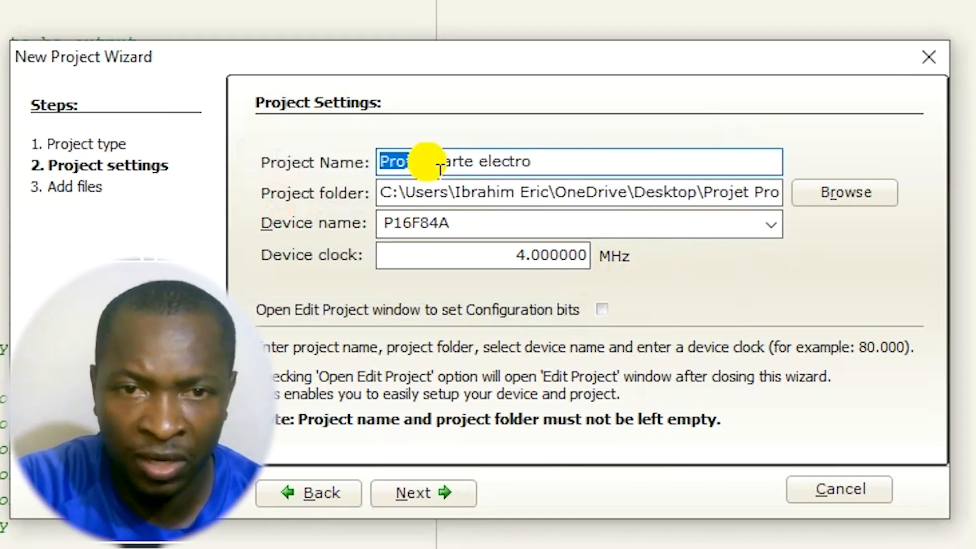
key("BackSpace")
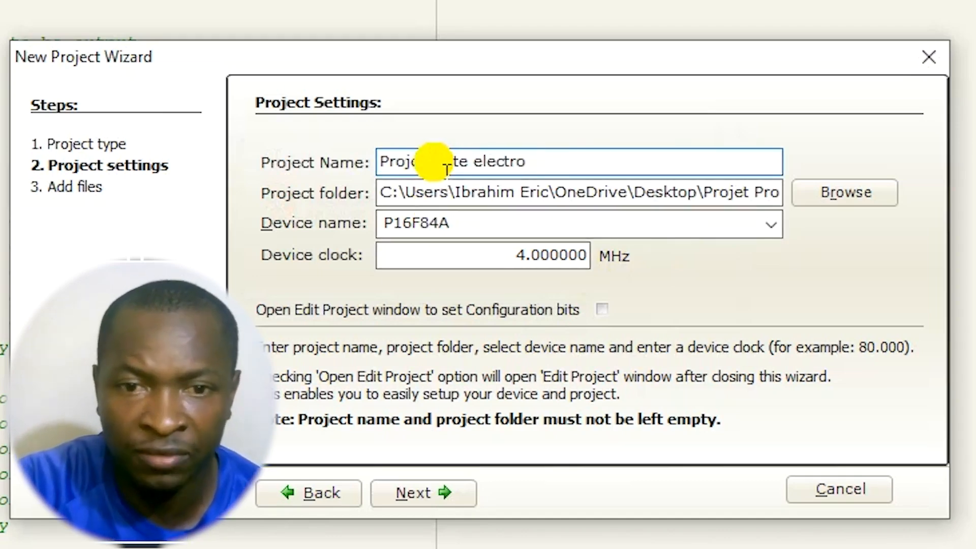
type("_C")
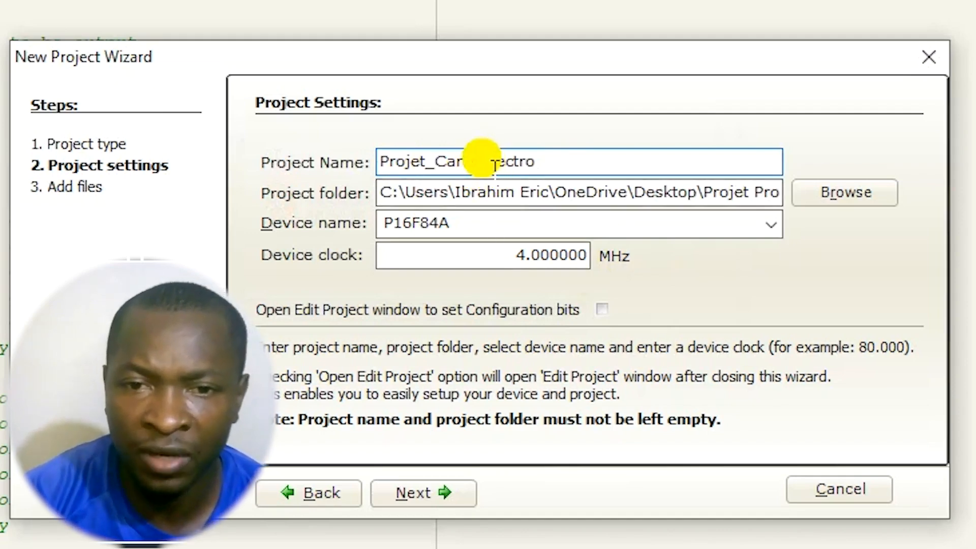
left_click_drag(490, 165, 478, 164)
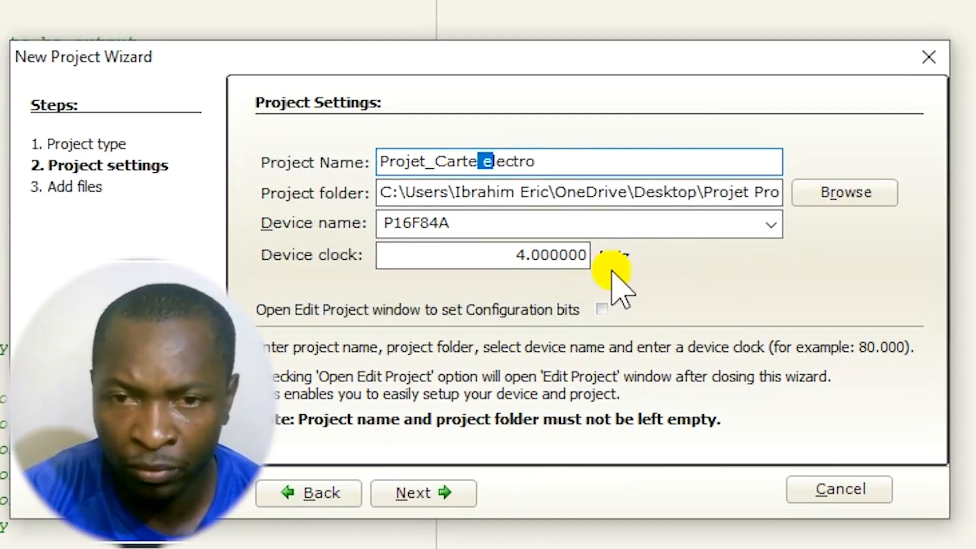
type("_E")
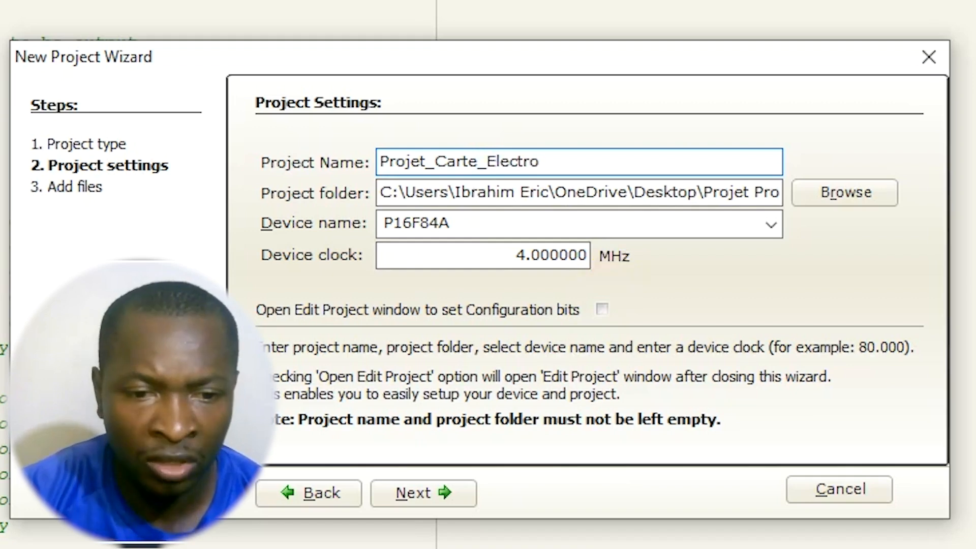
left_click(424, 496)
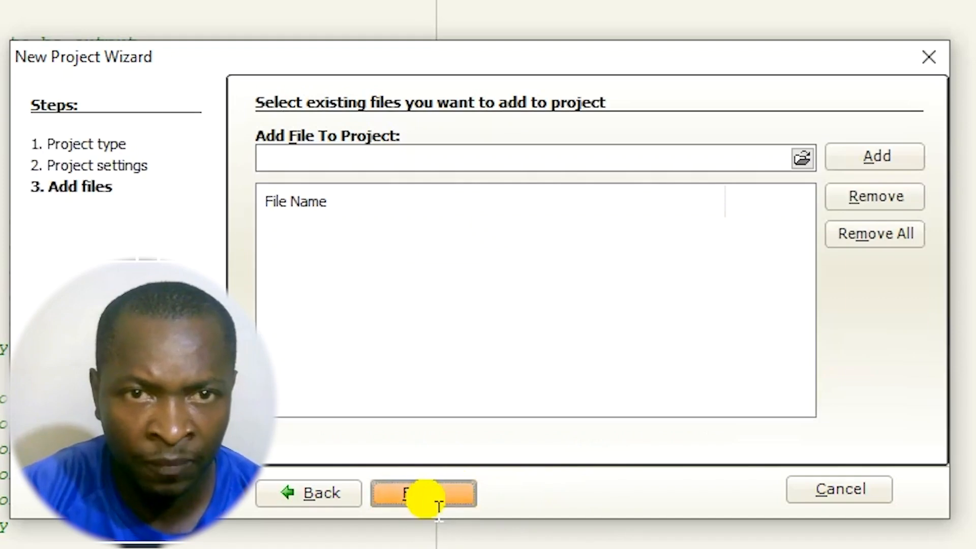
left_click(425, 496)
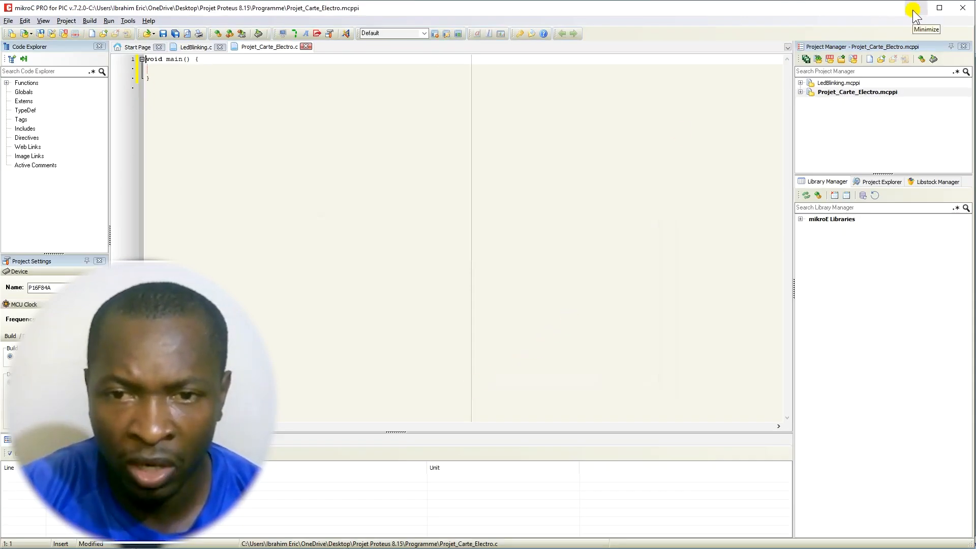
- Inspect the contents of the Programme subfolder inside Projet Proteus 8.15 on the desktop
left_click(913, 11)
left_click(911, 8)
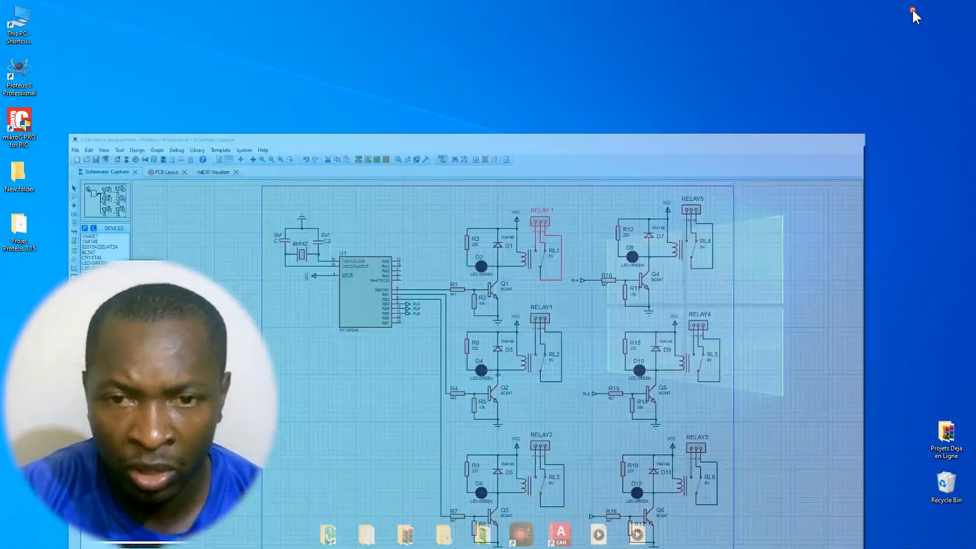
double_click(21, 236)
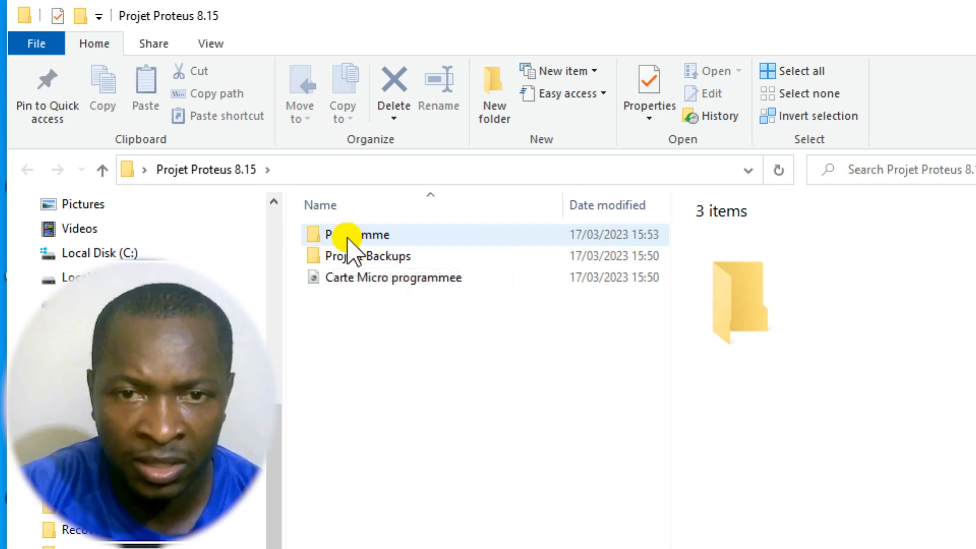
left_click(174, 119)
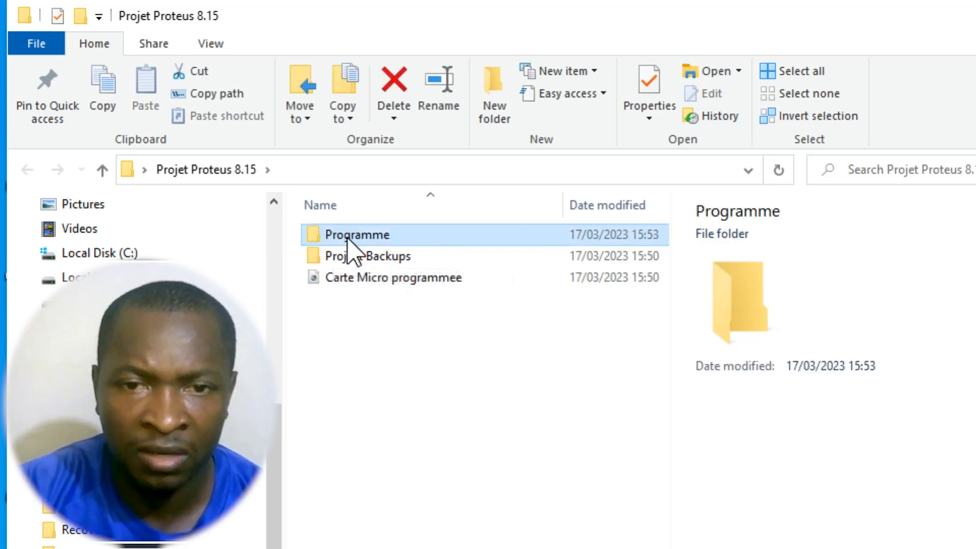
double_click(347, 237)
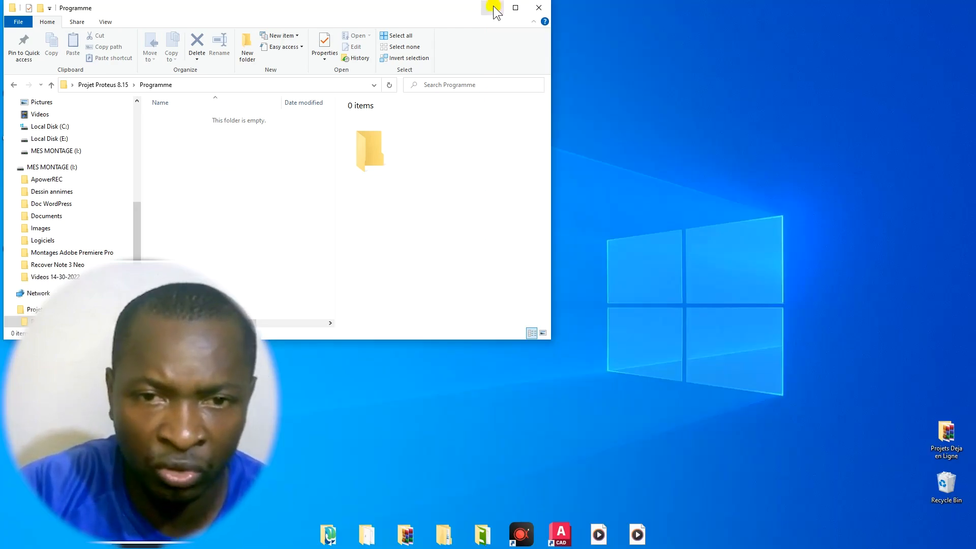
left_click(492, 7)
- Switch back to mikroC PRO for PIC, save the source file in the Programme folder and build the project
key("alt+Tab")
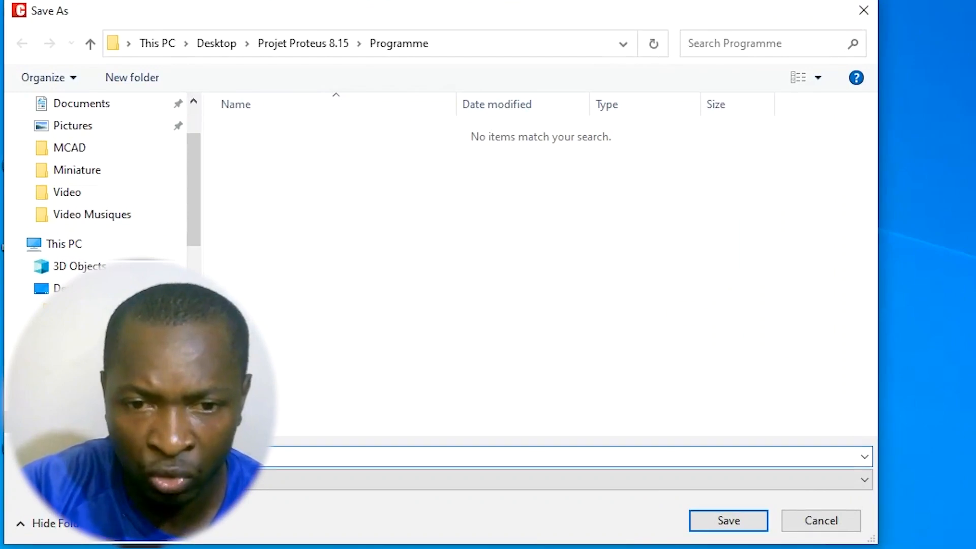
left_click(727, 522)
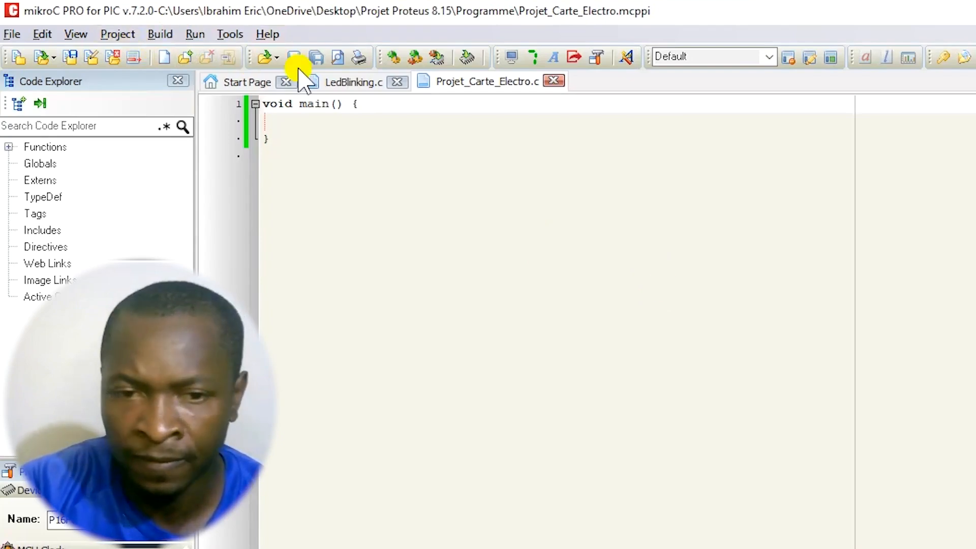
left_click(397, 60)
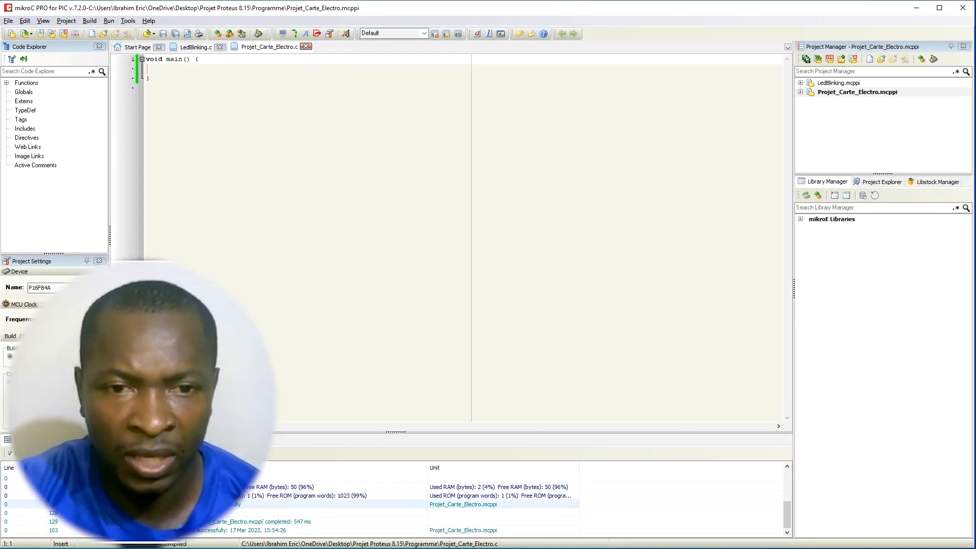
- Check the Programme folder in Projet Proteus 8.15 for the compiled Projet_Carte_Electro.hex file and close the folder window
left_click(915, 9)
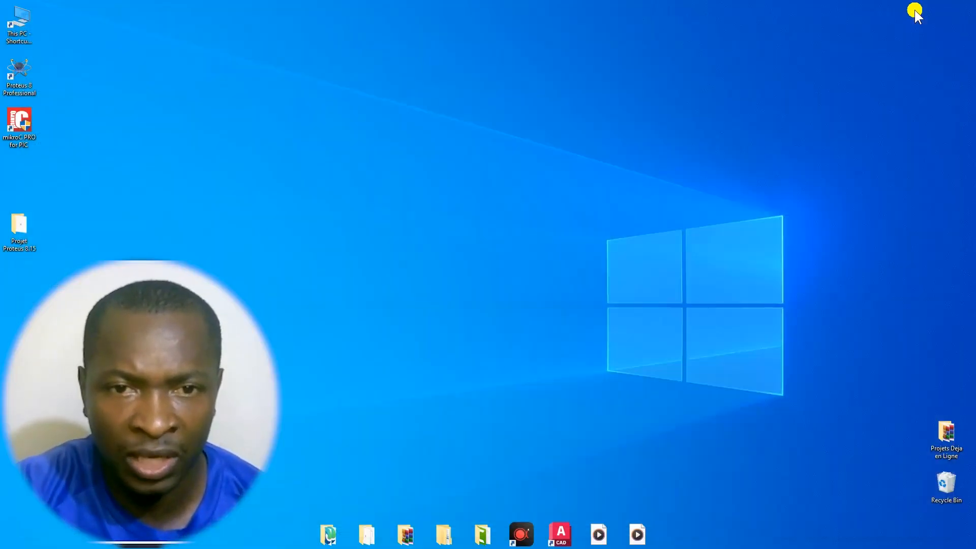
double_click(16, 229)
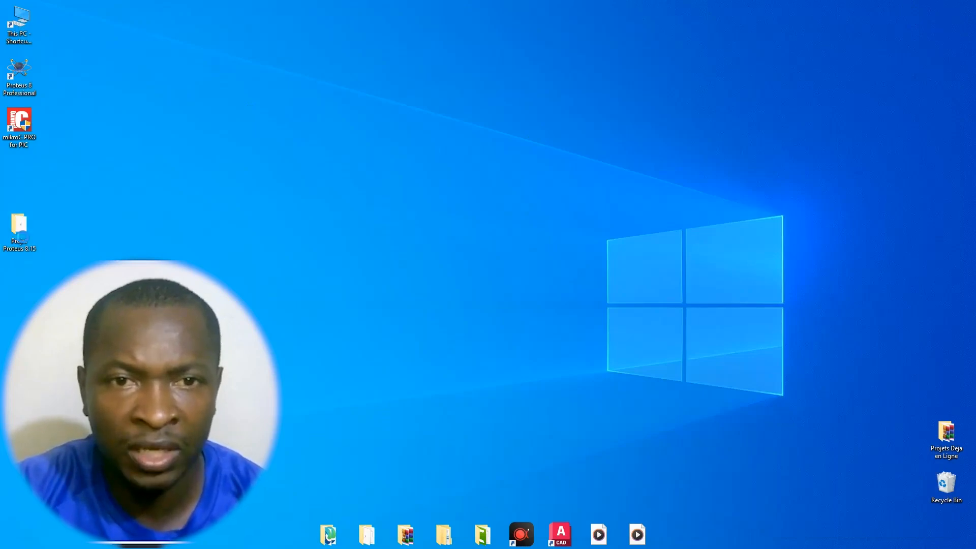
left_click(288, 195)
double_click(288, 196)
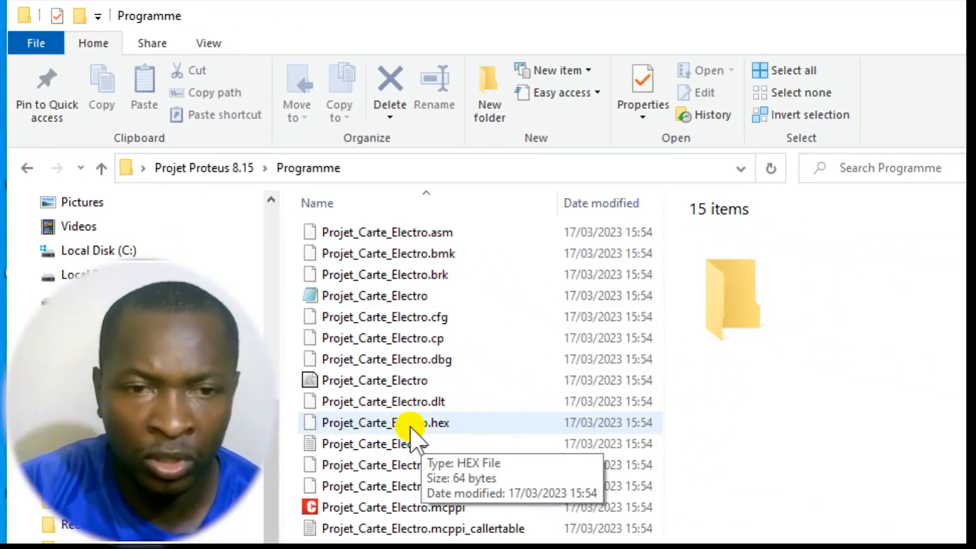
left_click(375, 422)
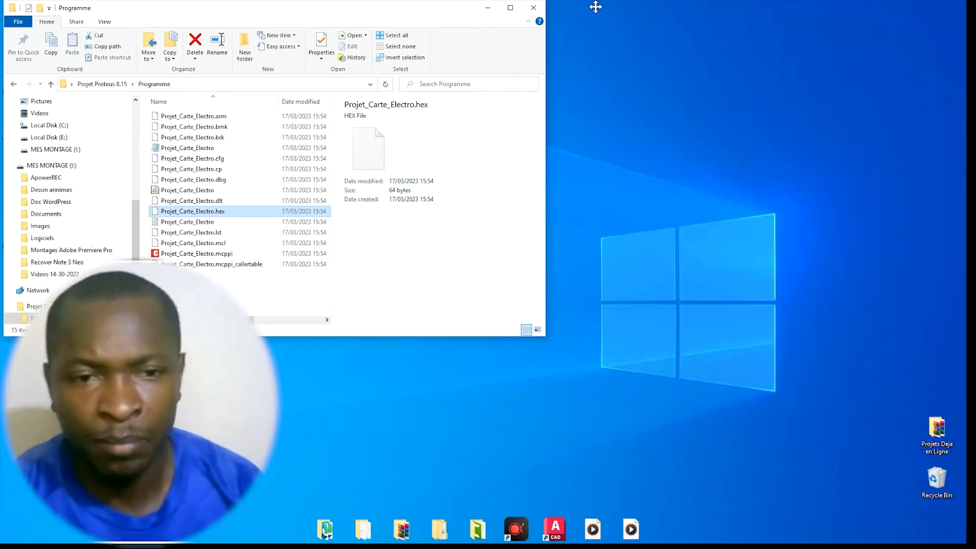
left_click(533, 7)
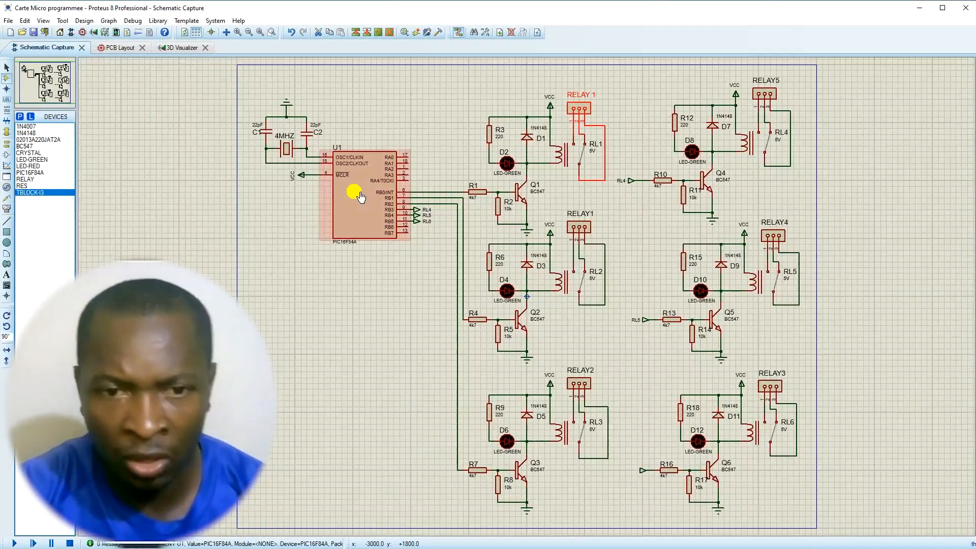
- In the Proteus schematic, assign Projet_Carte_Electro.hex from the Programme folder as the program file of the PIC16F84A U1
double_click(360, 196)
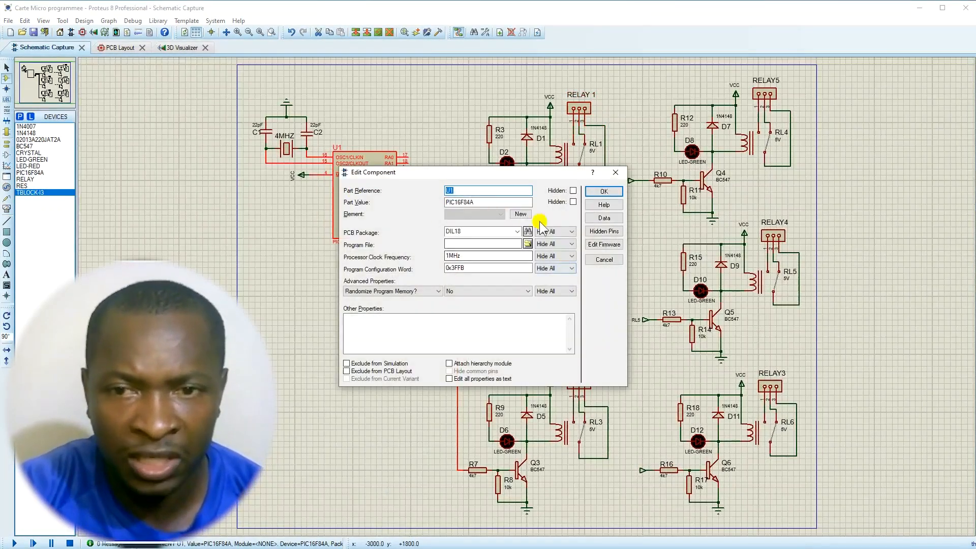
left_click(528, 243)
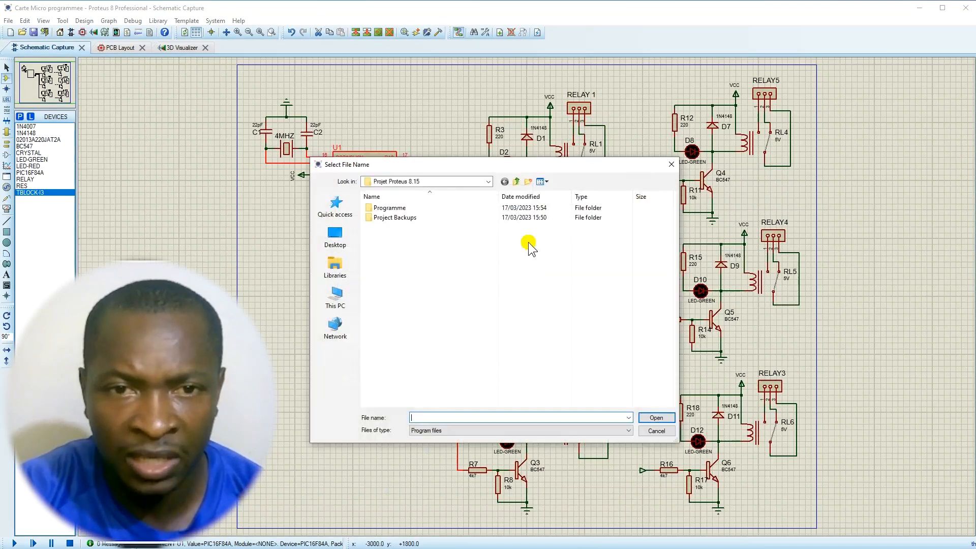
left_click(334, 235)
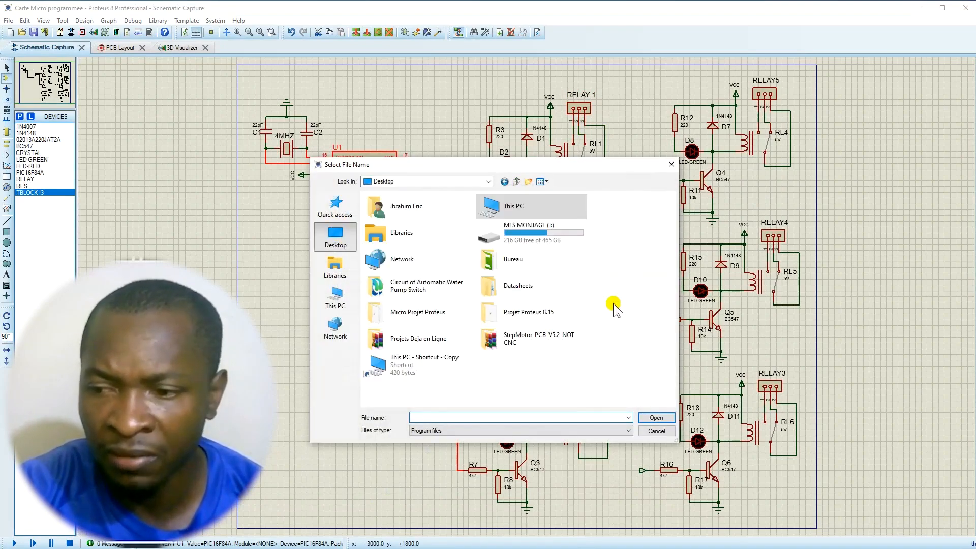
double_click(516, 314)
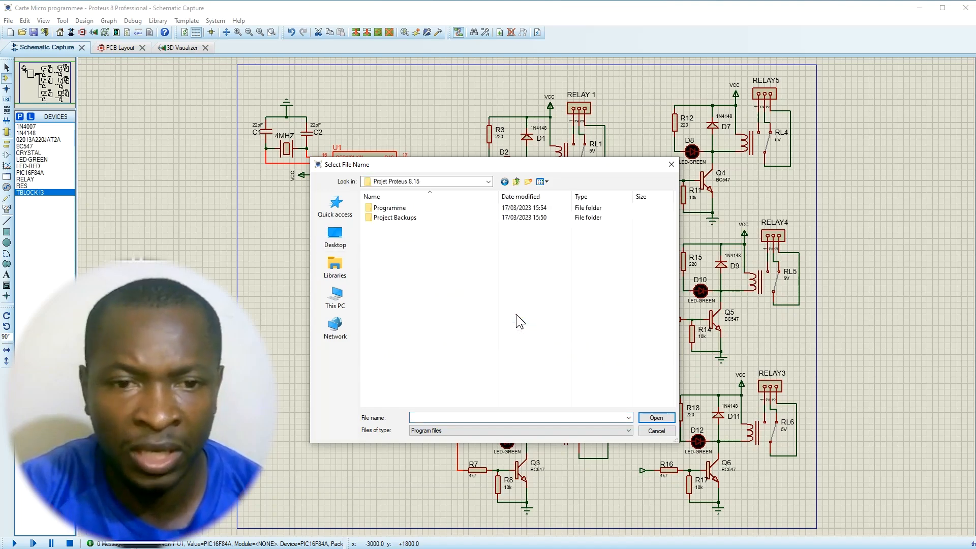
double_click(402, 209)
left_click(407, 208)
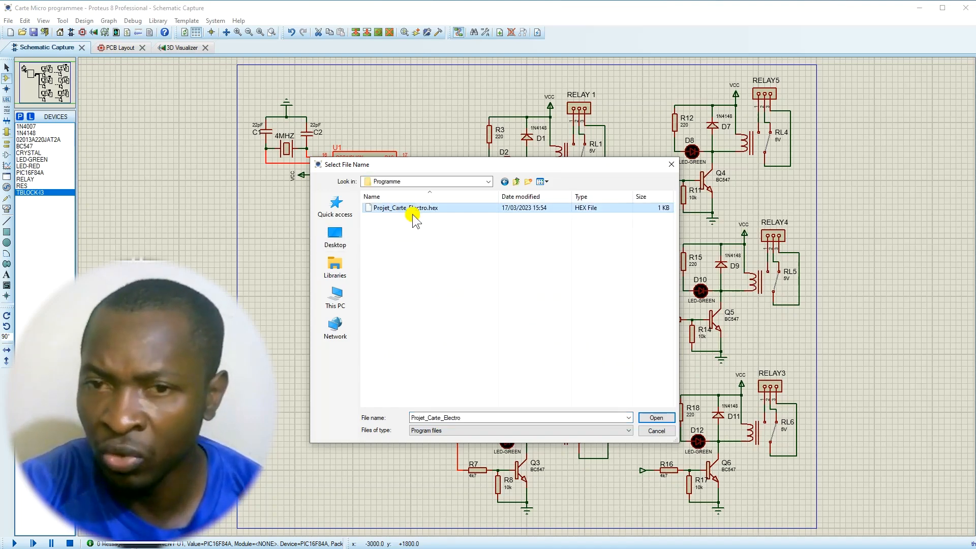
left_click(657, 418)
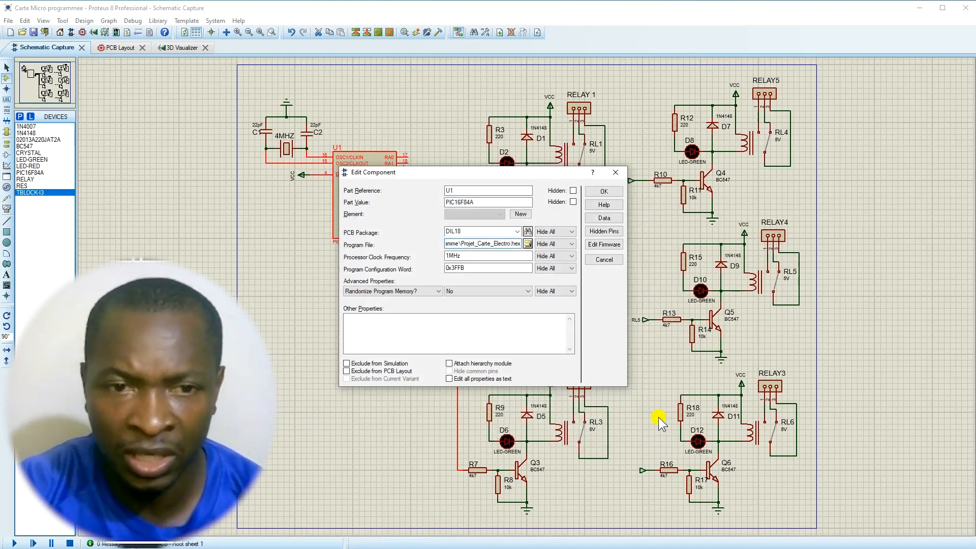
left_click(602, 195)
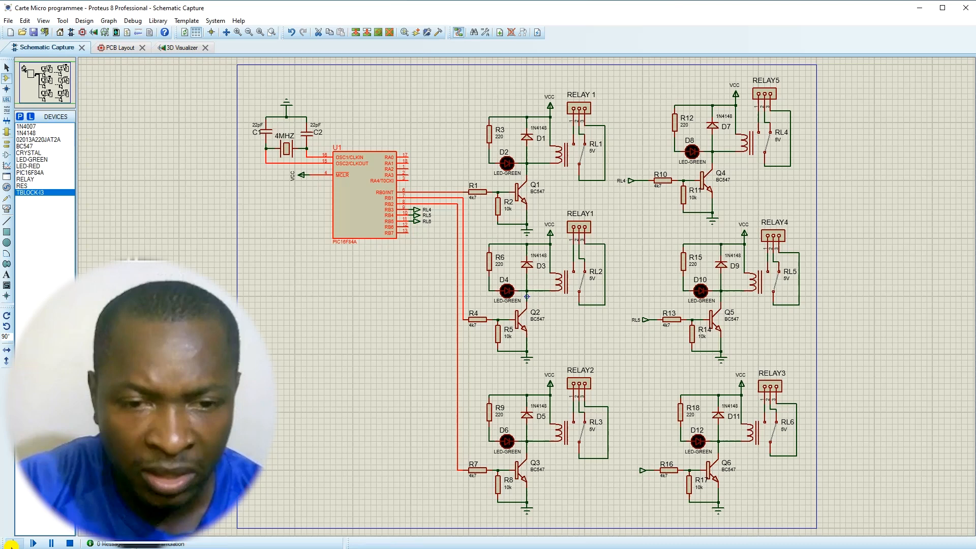
- Run the simulation and enable Attach hierarchy module for the RELAY 1 terminal block listed in the errors
left_click(17, 543)
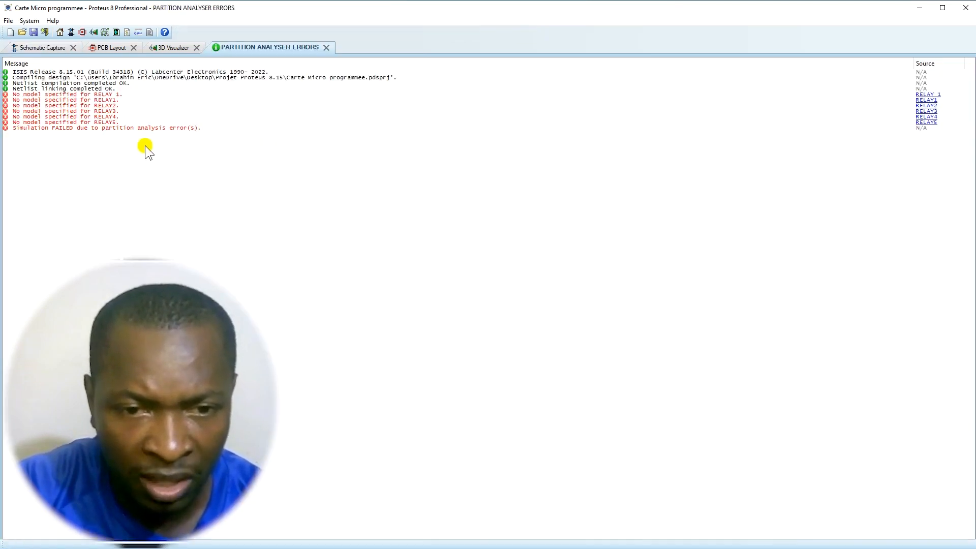
left_click(921, 95)
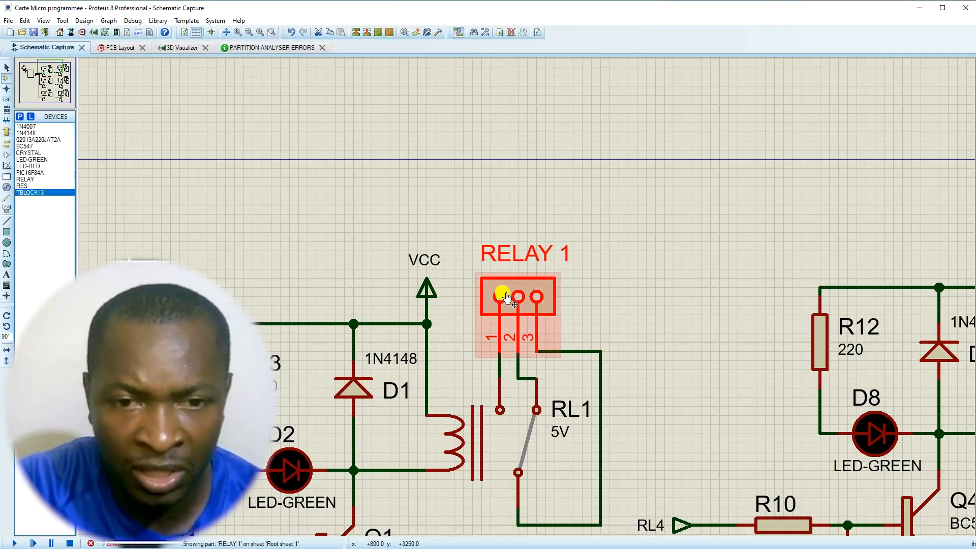
right_click(503, 296)
left_click(505, 297)
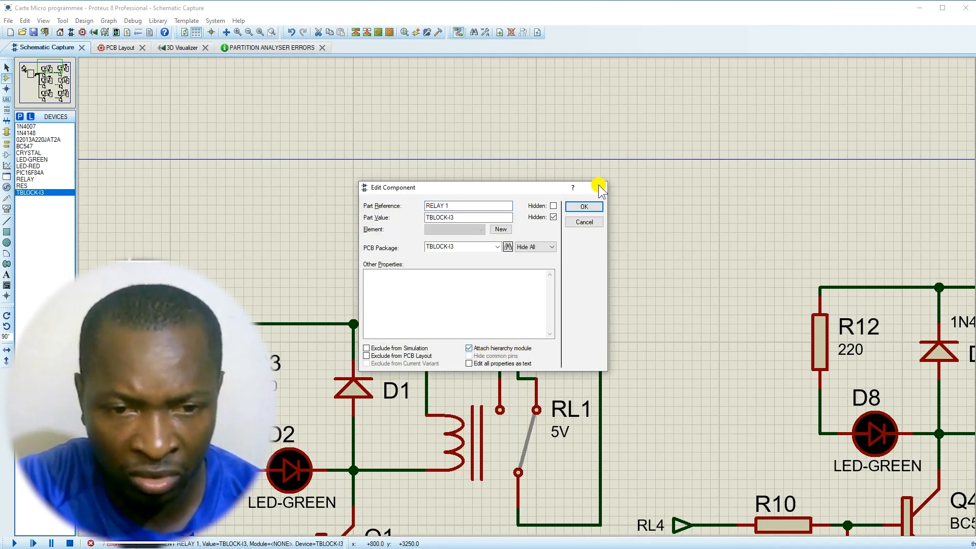
left_click(583, 207)
- Enable Attach hierarchy module for the RELAY5 and RELAY4 terminal blocks
scroll(526, 284, "down", 3)
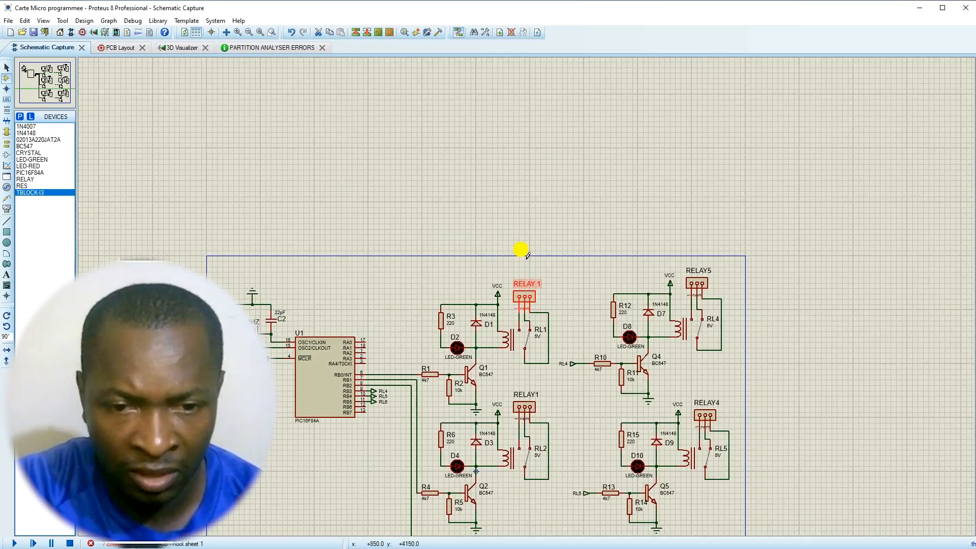
double_click(695, 283)
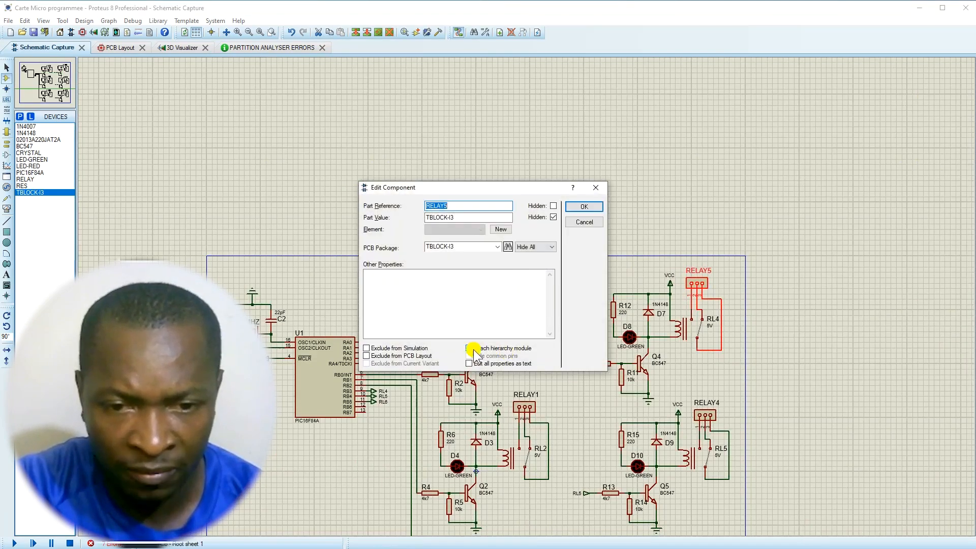
left_click(584, 207)
scroll(599, 371, "down", 2)
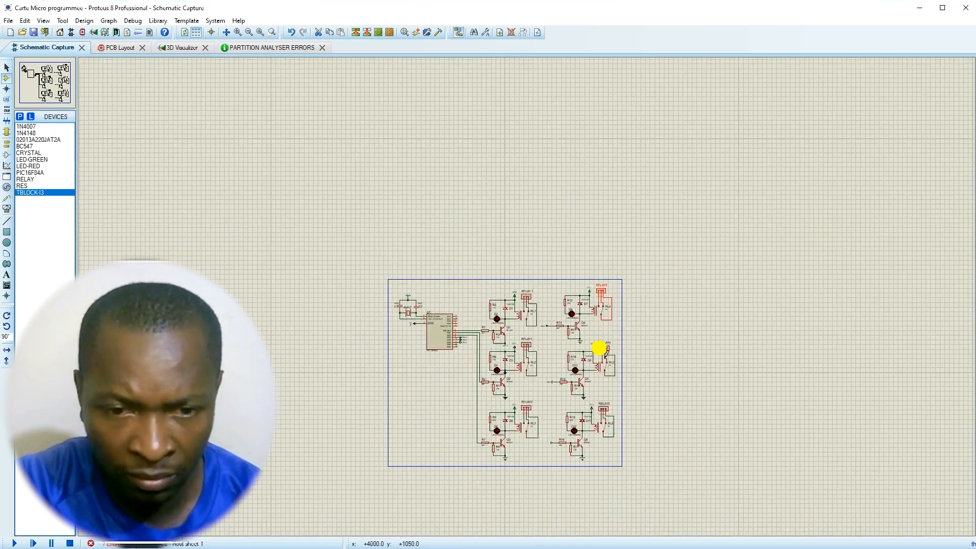
scroll(599, 348, "up", 3)
double_click(552, 301)
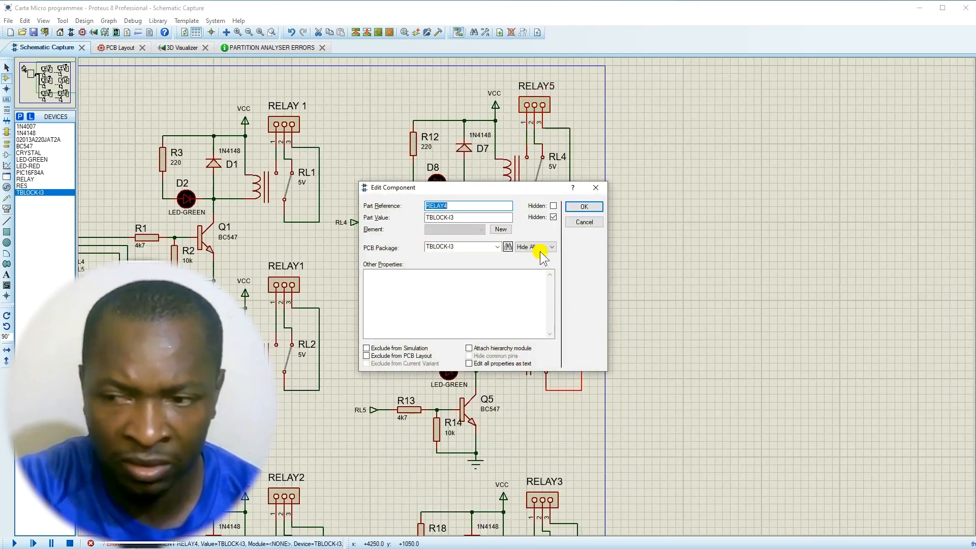
left_click(582, 207)
- Enable Attach hierarchy module for the RELAY2, RELAY1 and RELAY3 terminal blocks and recheck RELAY2
double_click(284, 494)
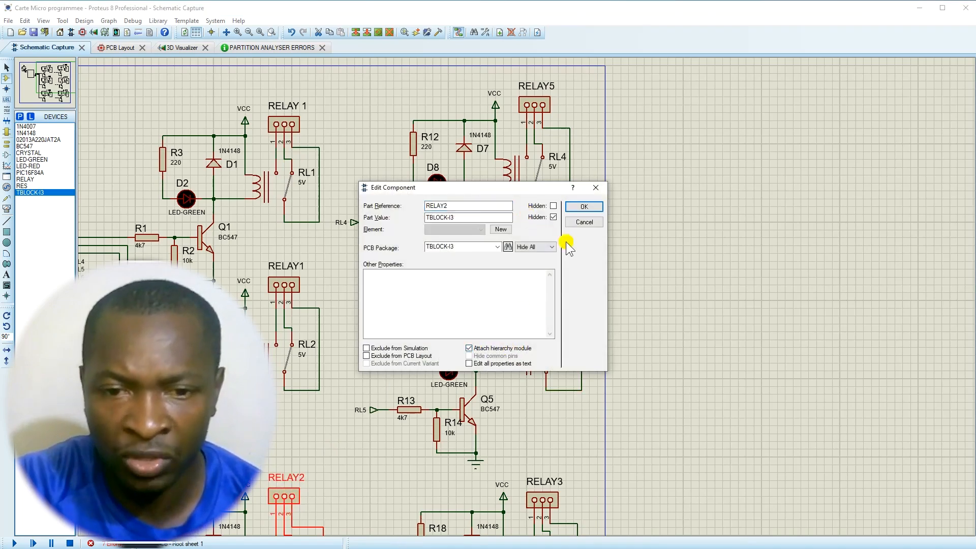
left_click(582, 207)
double_click(284, 287)
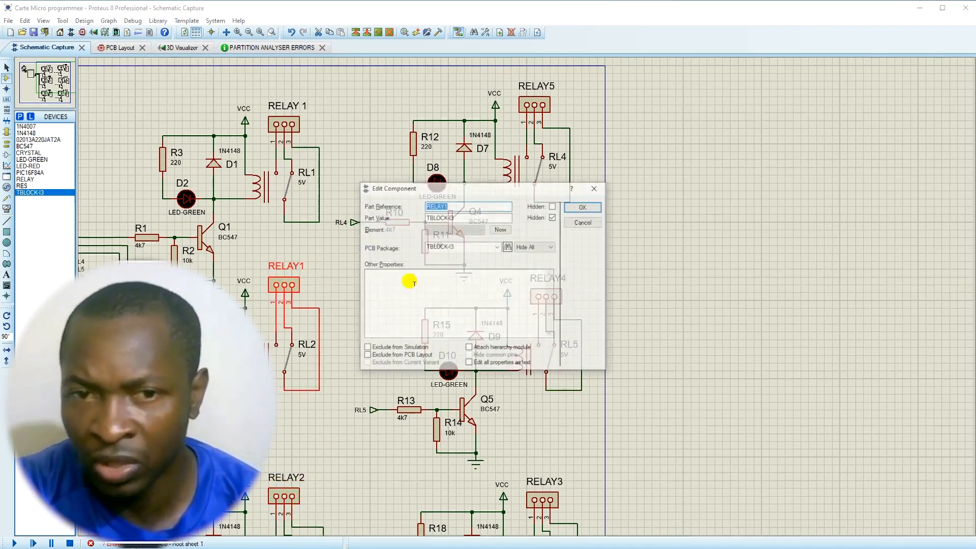
left_click(468, 348)
left_click(582, 206)
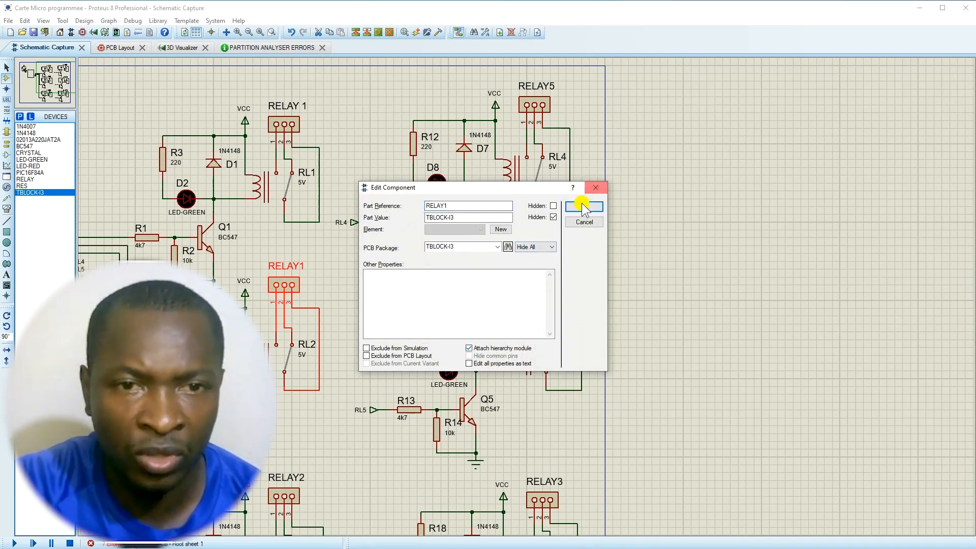
scroll(529, 305, "down", 1)
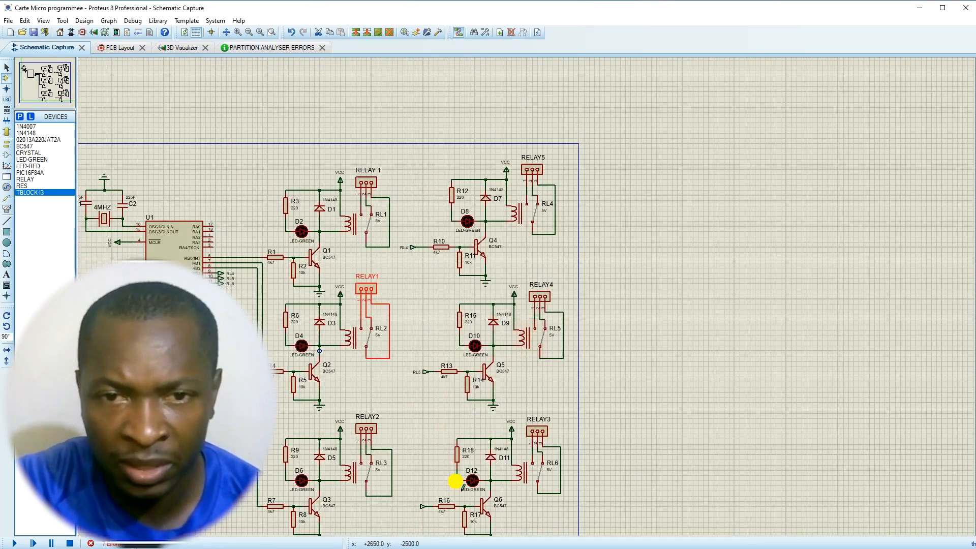
double_click(540, 435)
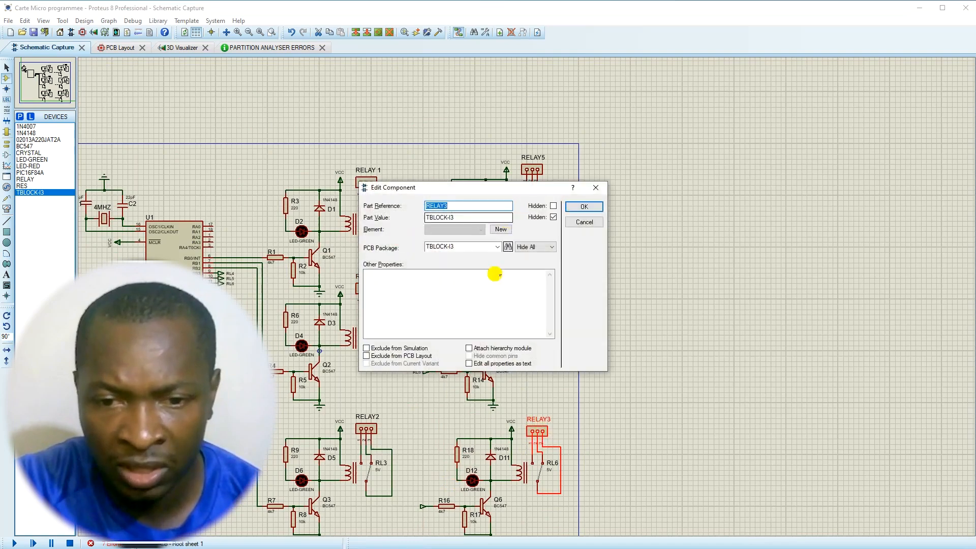
left_click(584, 207)
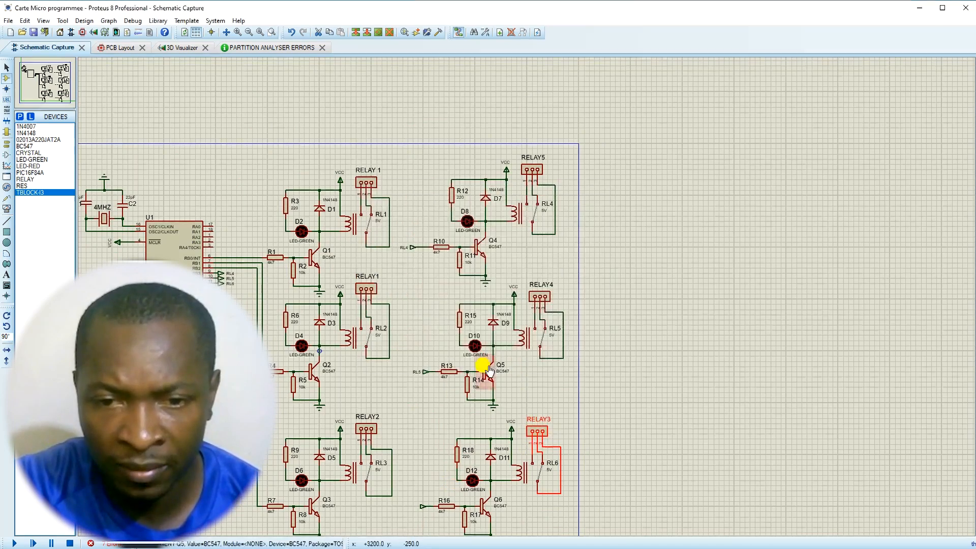
scroll(486, 371, "down", 1)
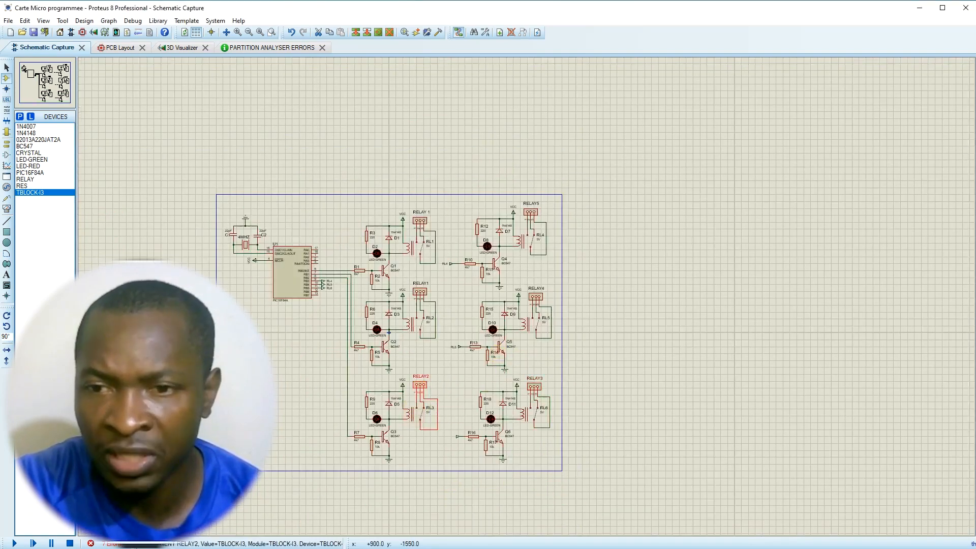
double_click(429, 412)
left_click(584, 206)
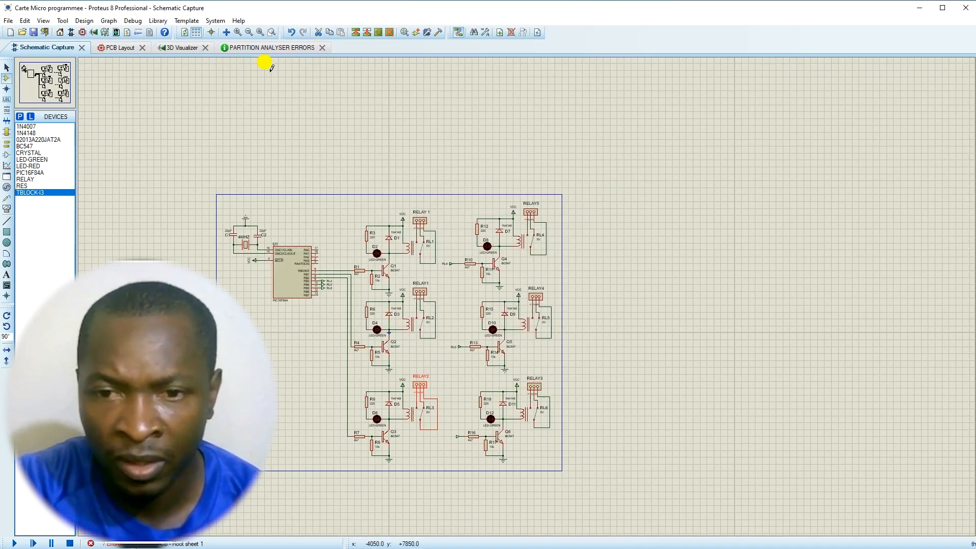
- Close the Partition Analyser Errors report, then run and stop the simulation with the whole sheet in view
left_click(269, 47)
left_click(326, 47)
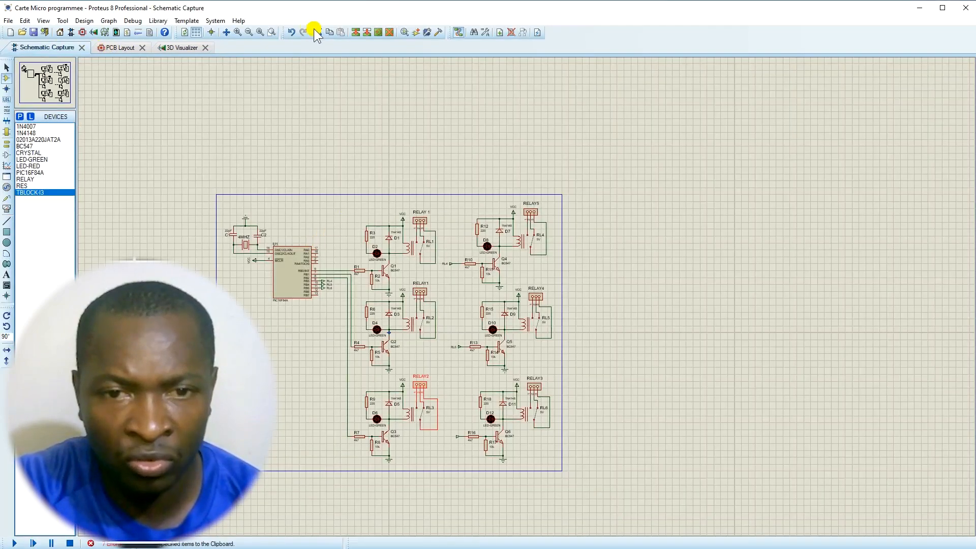
left_click(260, 32)
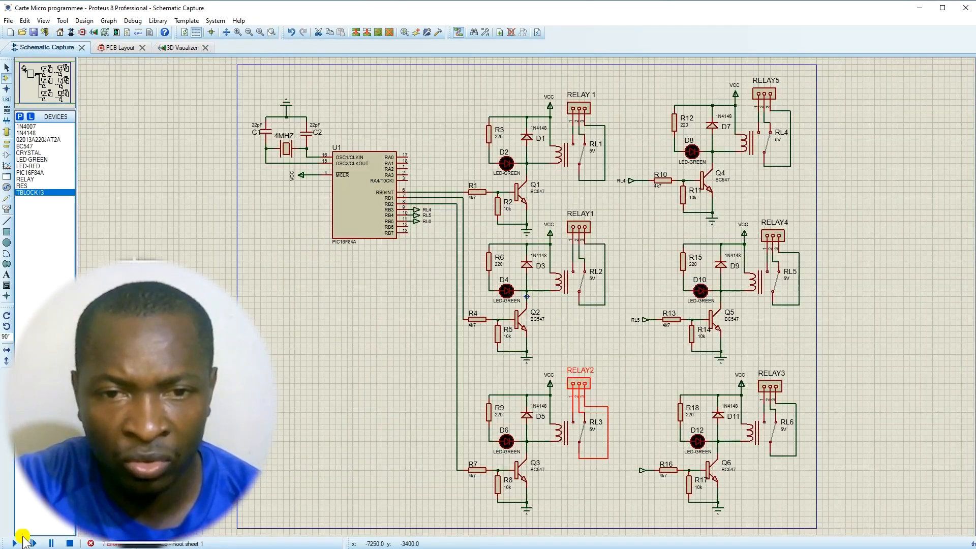
left_click(16, 542)
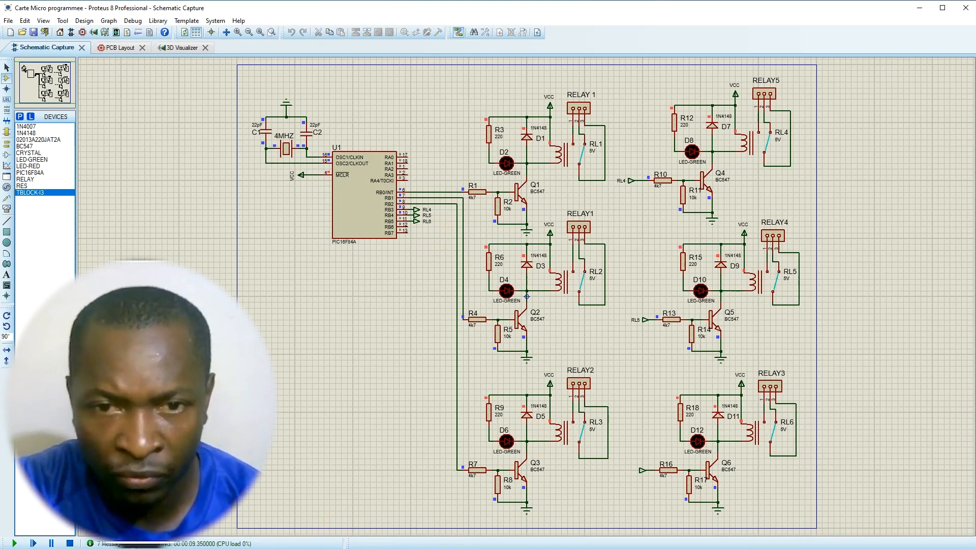
left_click(70, 543)
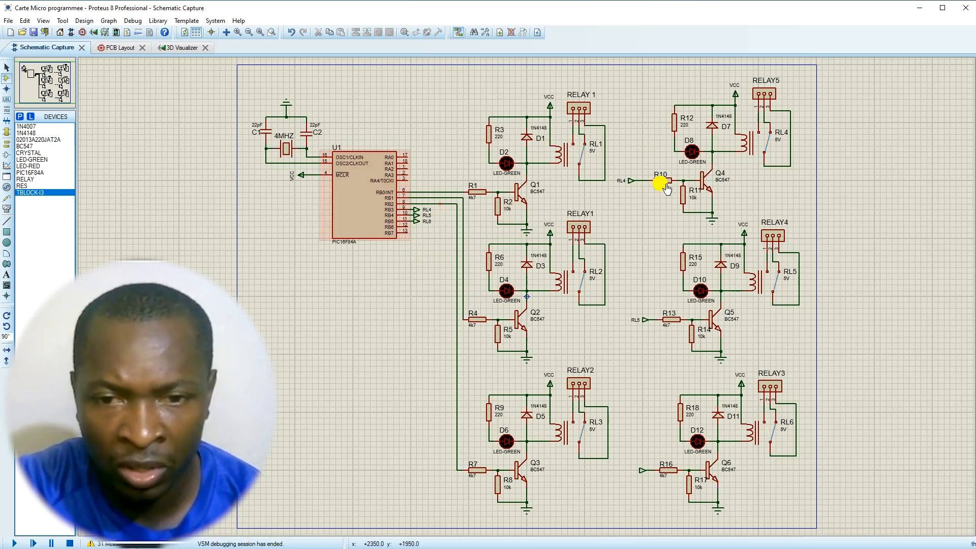
- Label the unnamed input terminal feeding resistor R16 as RL6
scroll(634, 187, "up", 1)
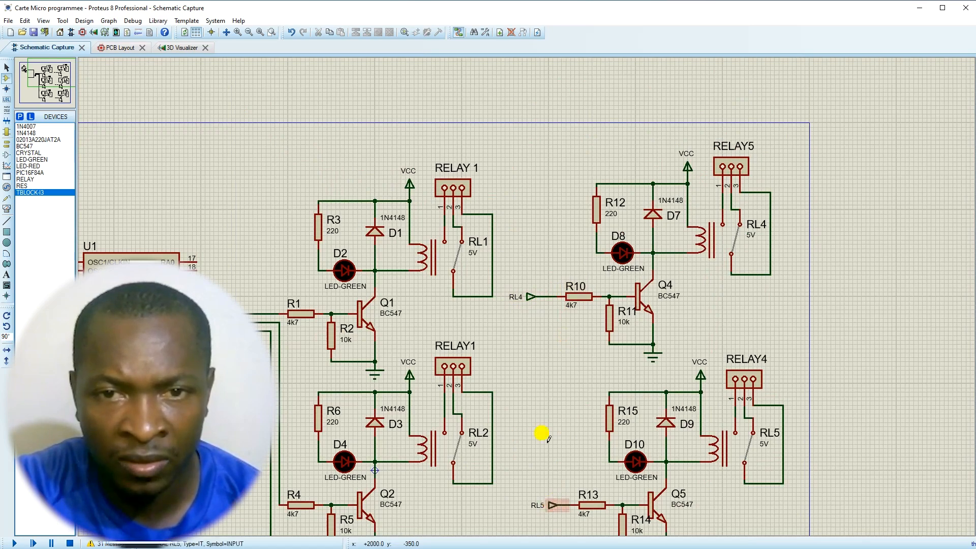
scroll(539, 436, "down", 1)
scroll(557, 432, "down", 4)
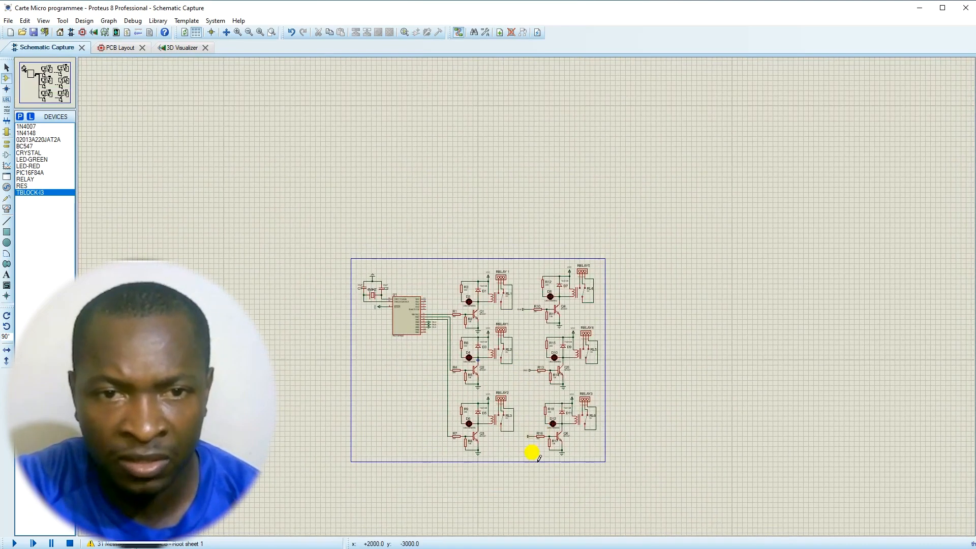
scroll(529, 450, "up", 4)
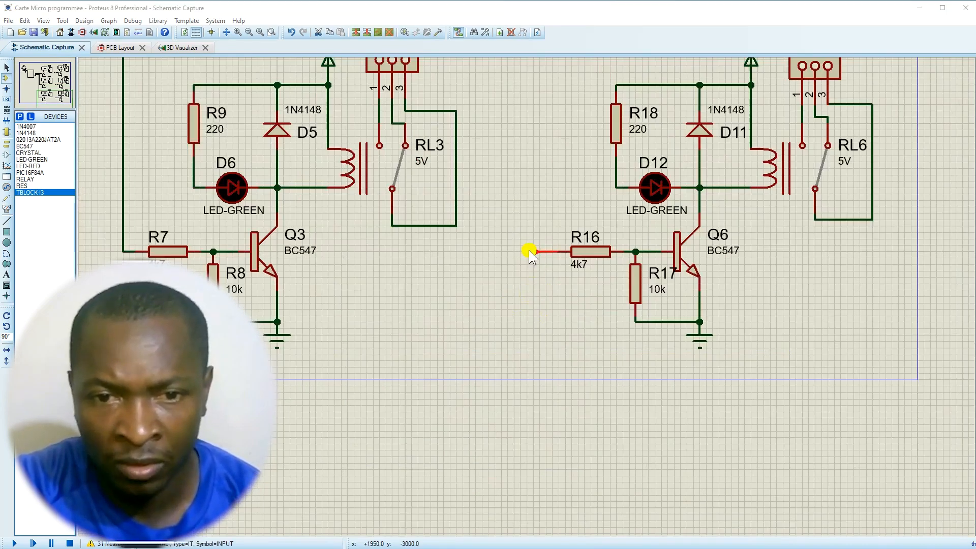
double_click(529, 251)
left_click(513, 199)
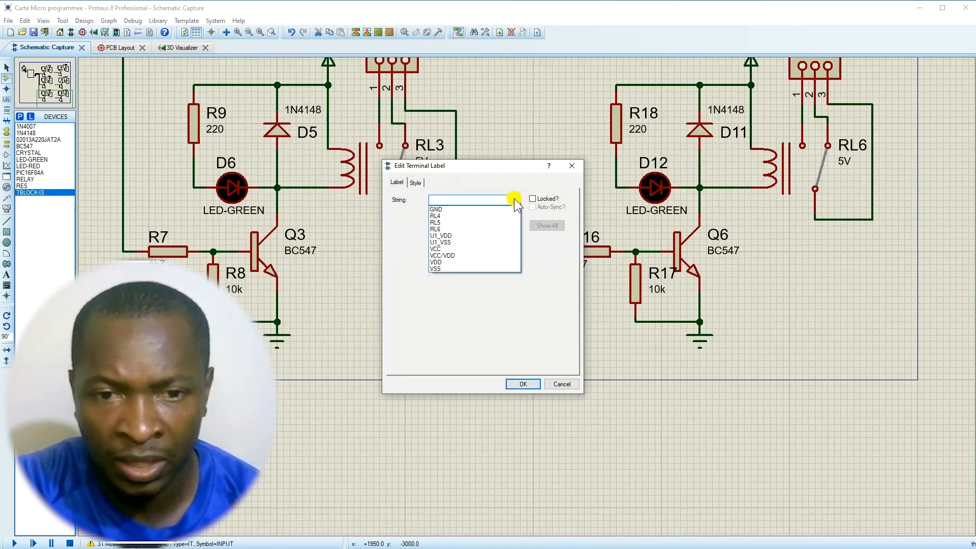
left_click(437, 229)
left_click(523, 384)
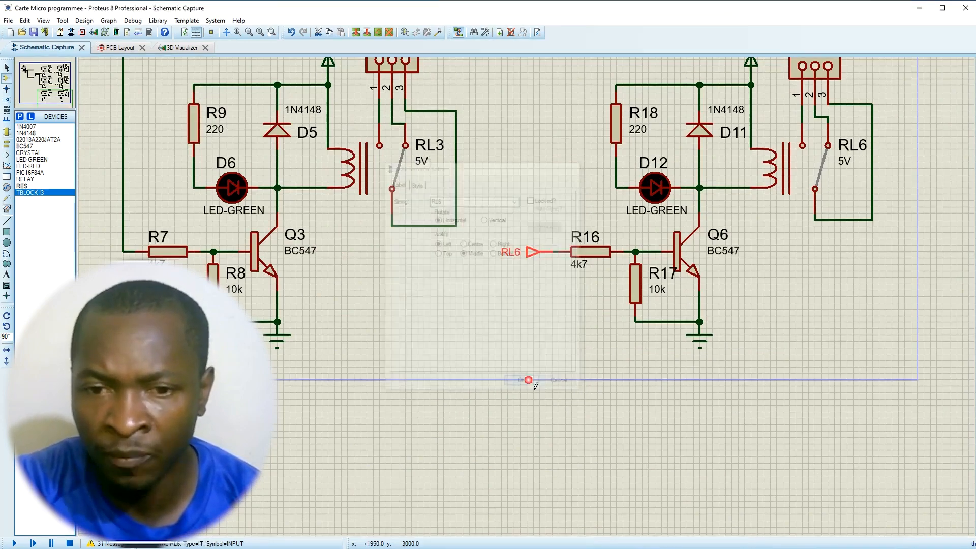
- Rerun the simulation to check the circuit with the RL6 terminal labelled, and stop it
scroll(528, 387, "down", 3)
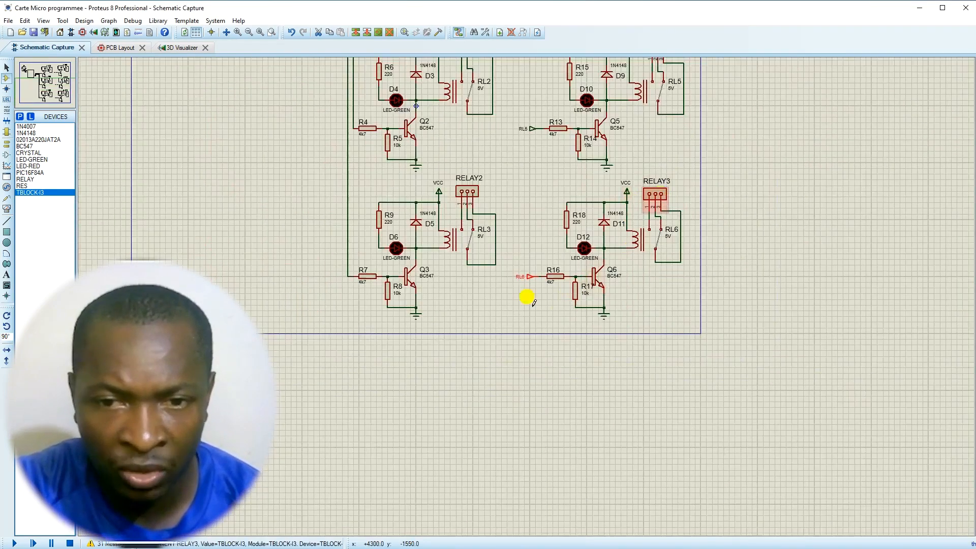
scroll(523, 298, "up", 2)
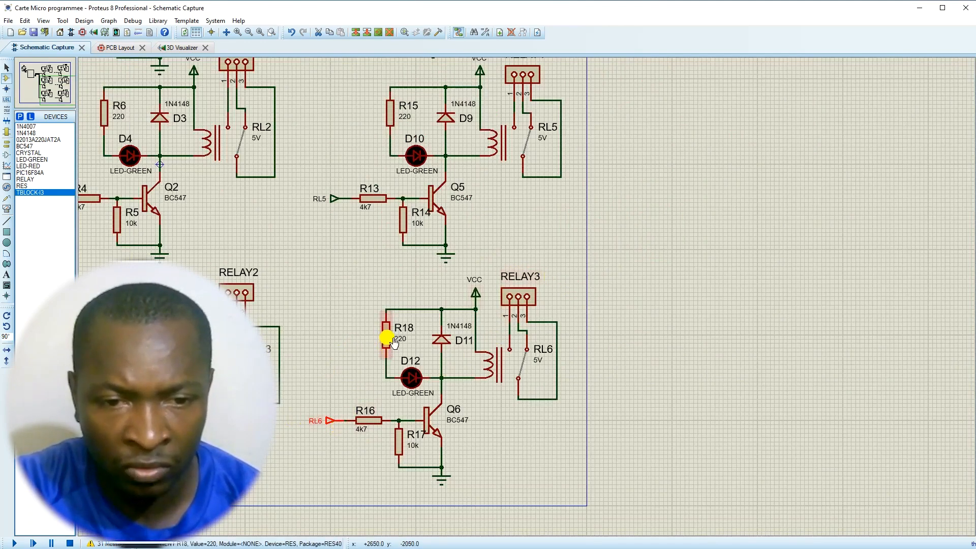
scroll(392, 335, "down", 1)
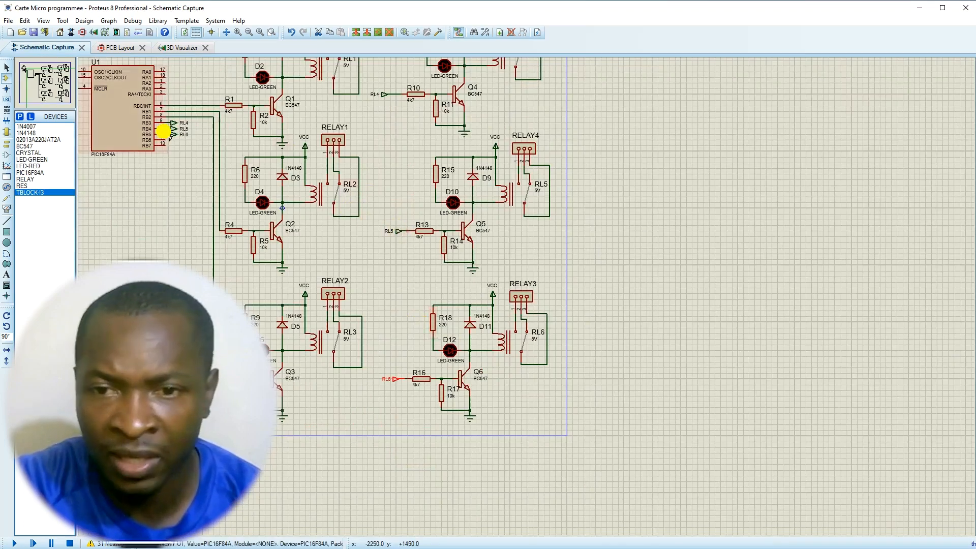
left_click(259, 32)
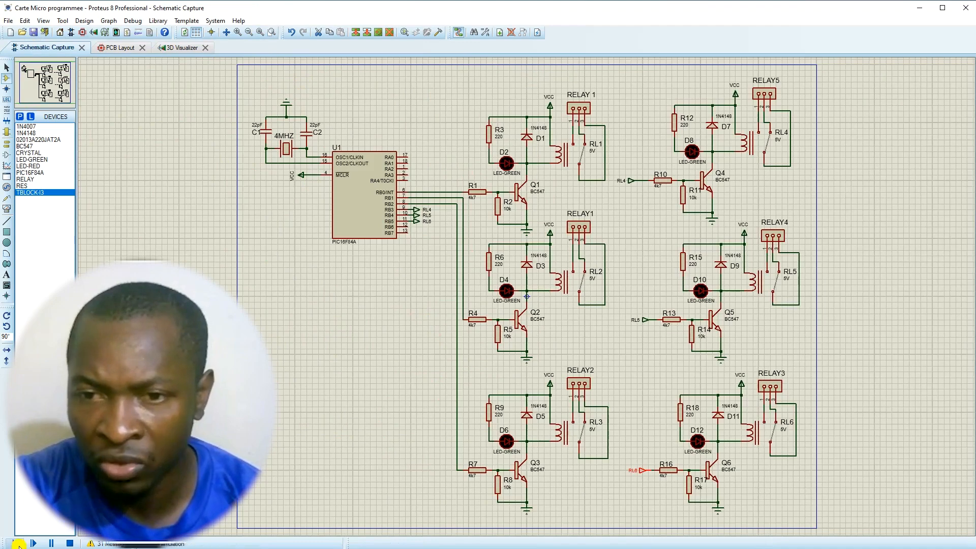
left_click(15, 543)
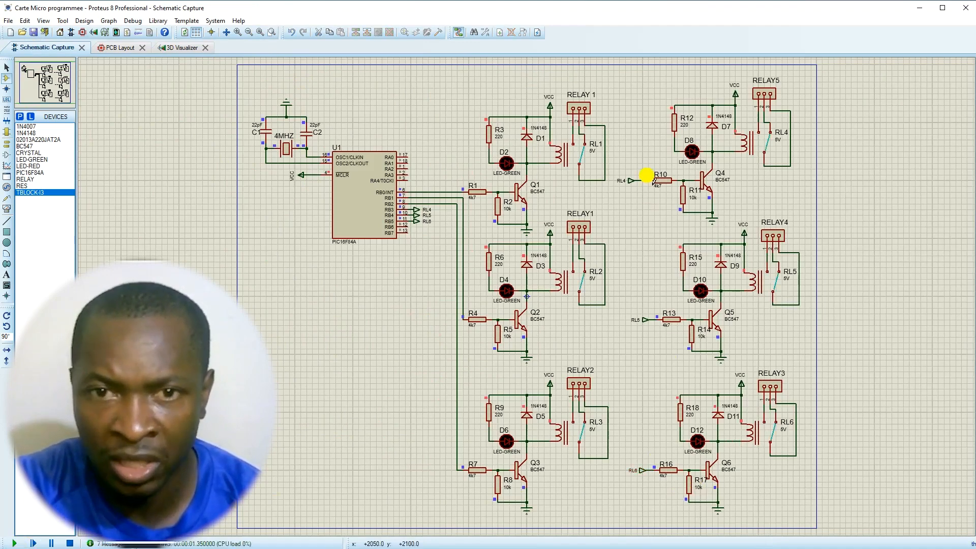
left_click(67, 542)
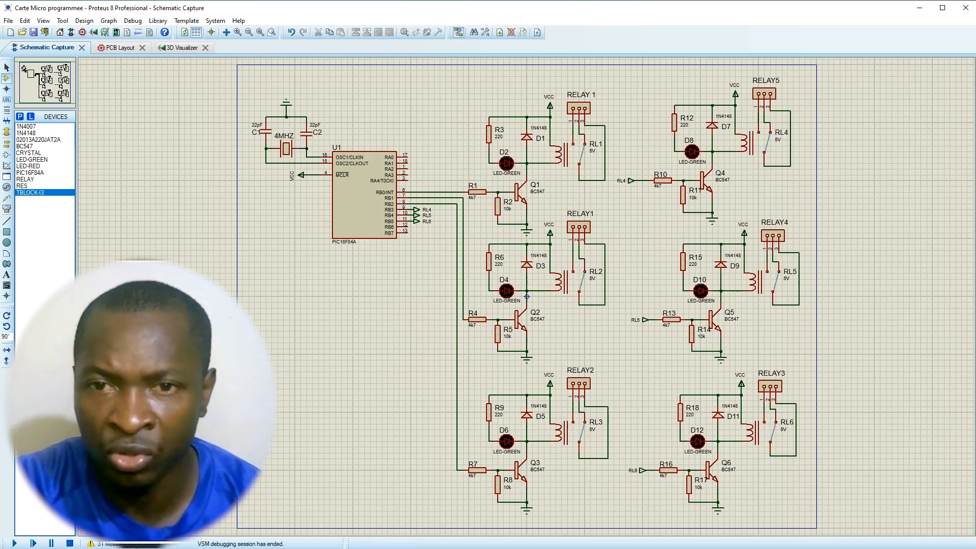
- Switch to mikroC PRO for PIC and add the line TRISB =0X00; as the first statement of void main() in Projet_Carte_Electro.c
key("alt+Tab")
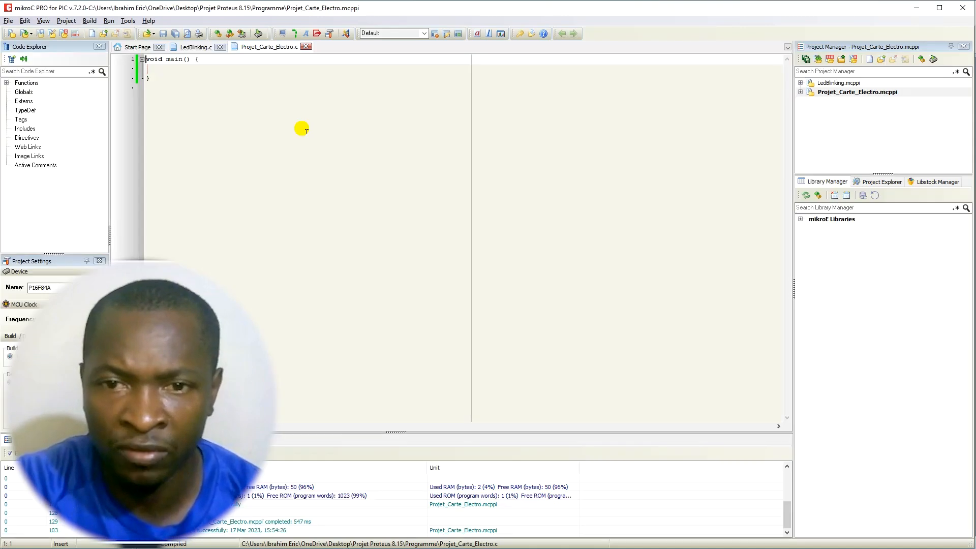
left_click(204, 59)
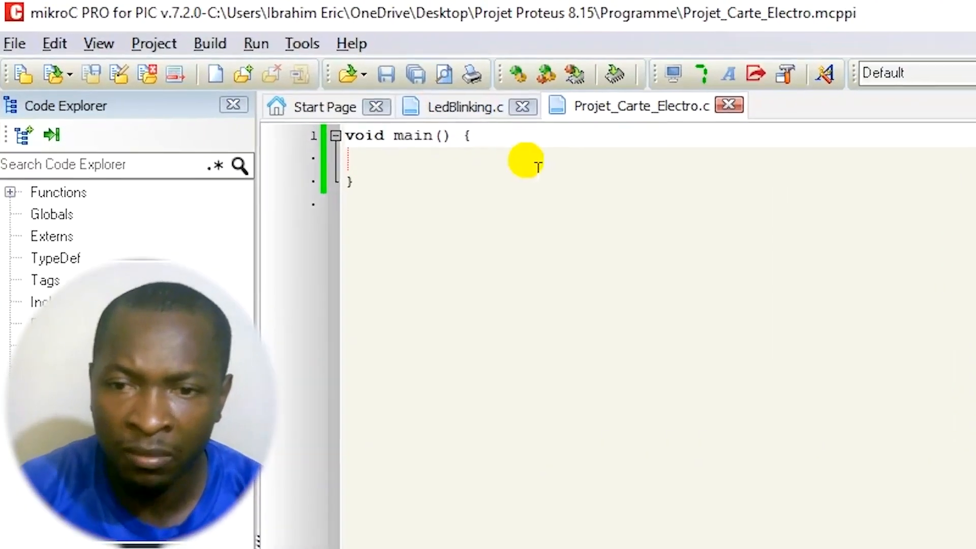
key("Return")
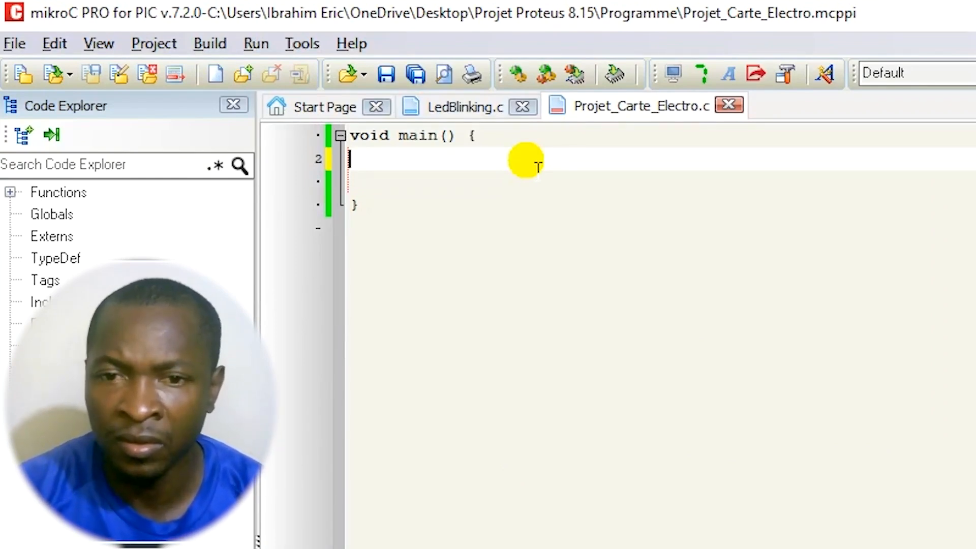
type("TRI")
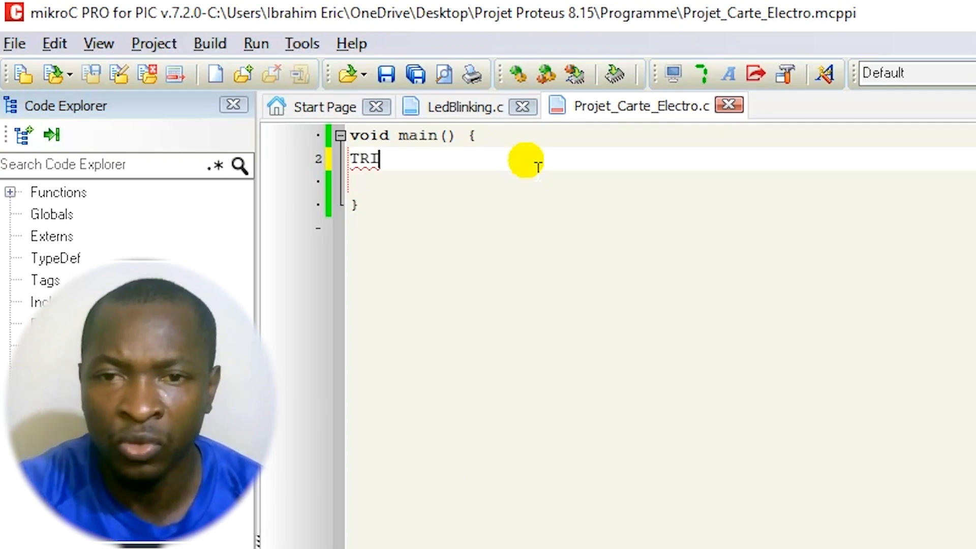
type("Sb")
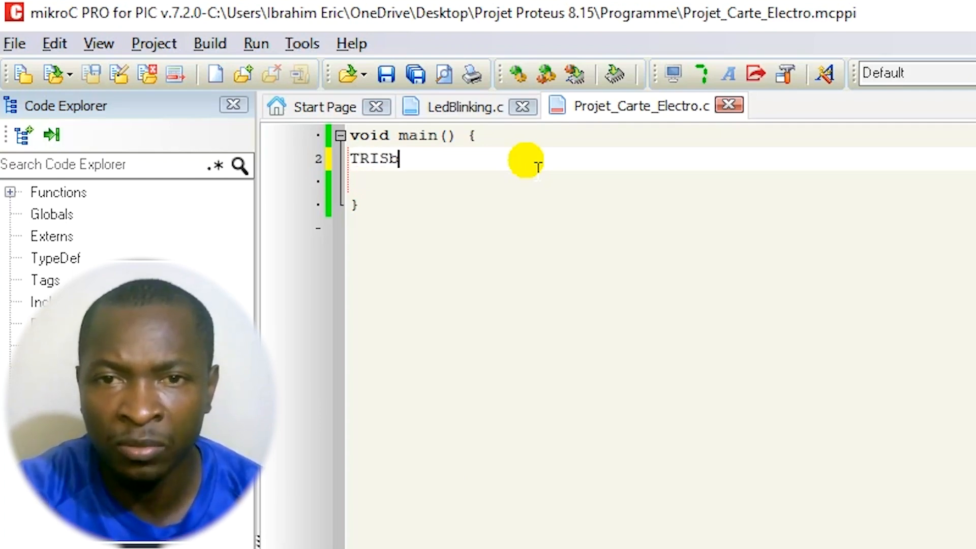
key("BackSpace")
type("B")
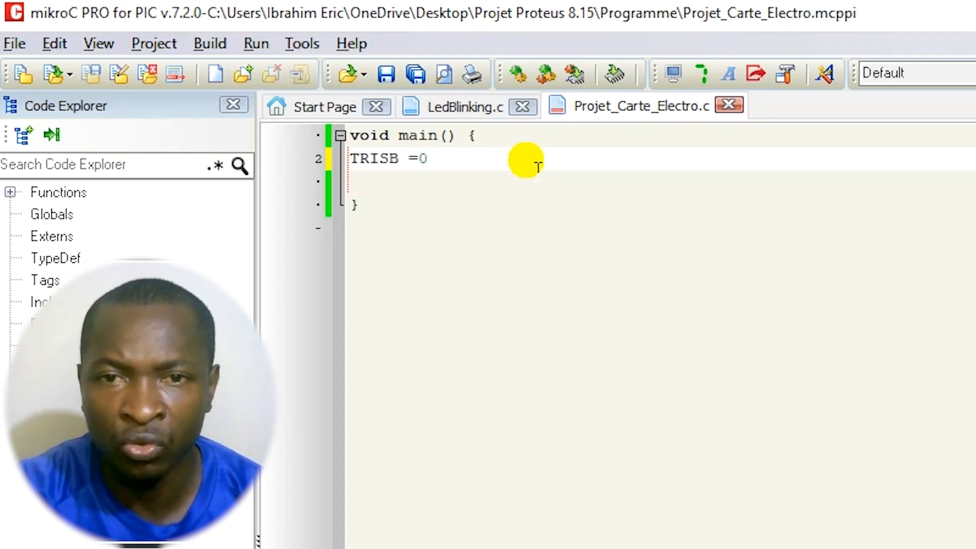
type(" =0")
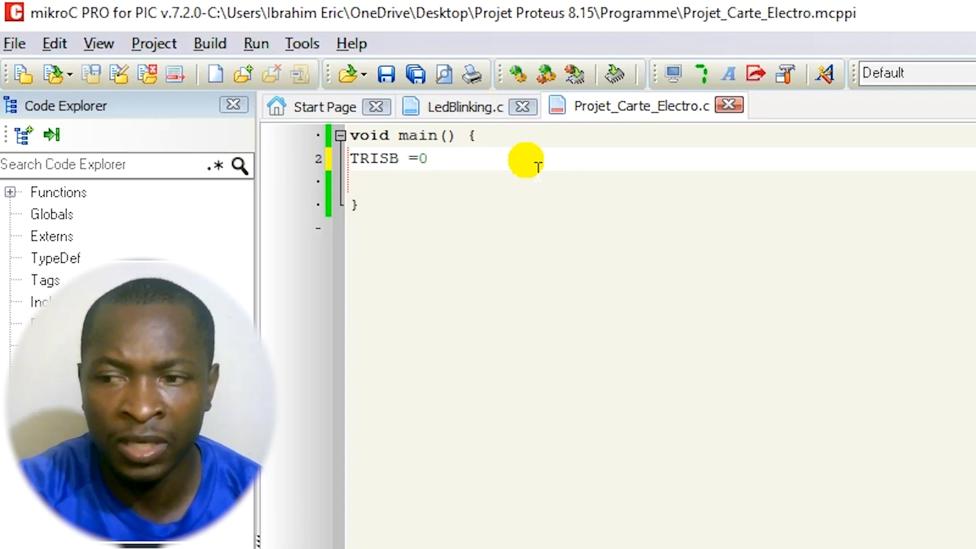
type("X00;")
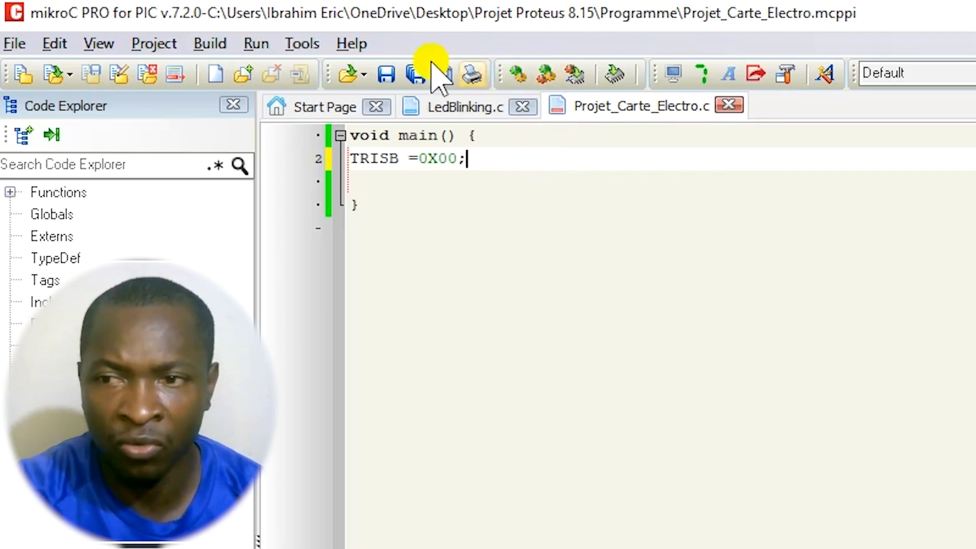
- Build the project and append the comment "// configration du PORTB en Sortie" to the TRISB line
left_click(517, 73)
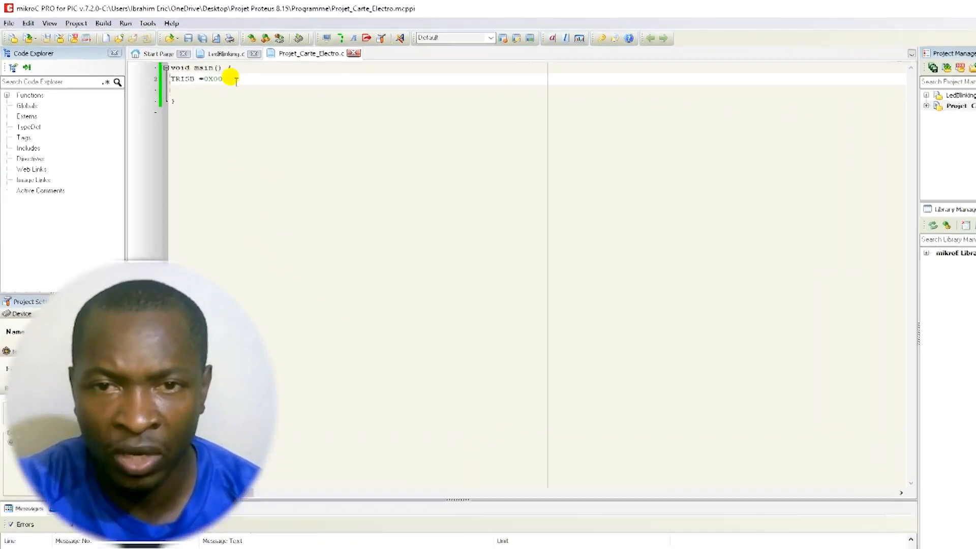
left_click_drag(197, 69, 148, 70)
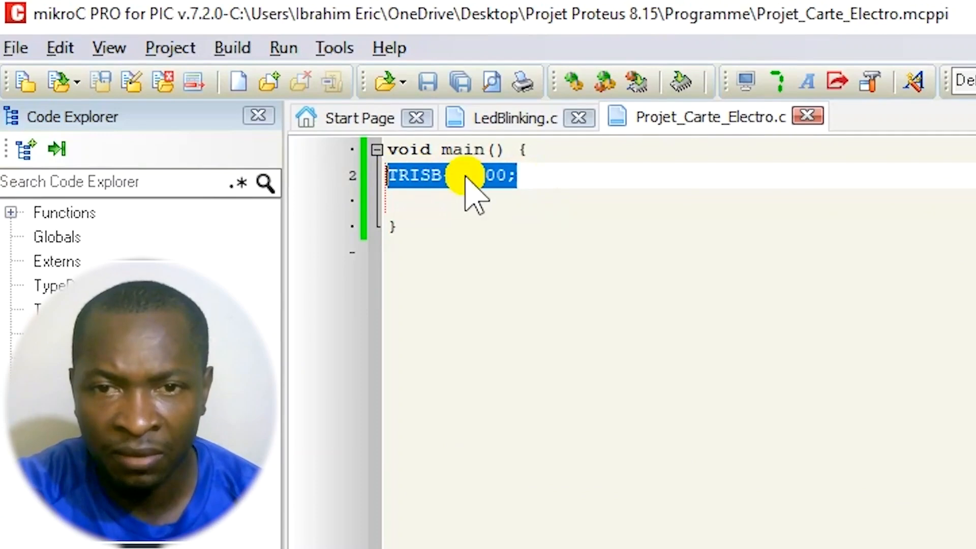
left_click(524, 179)
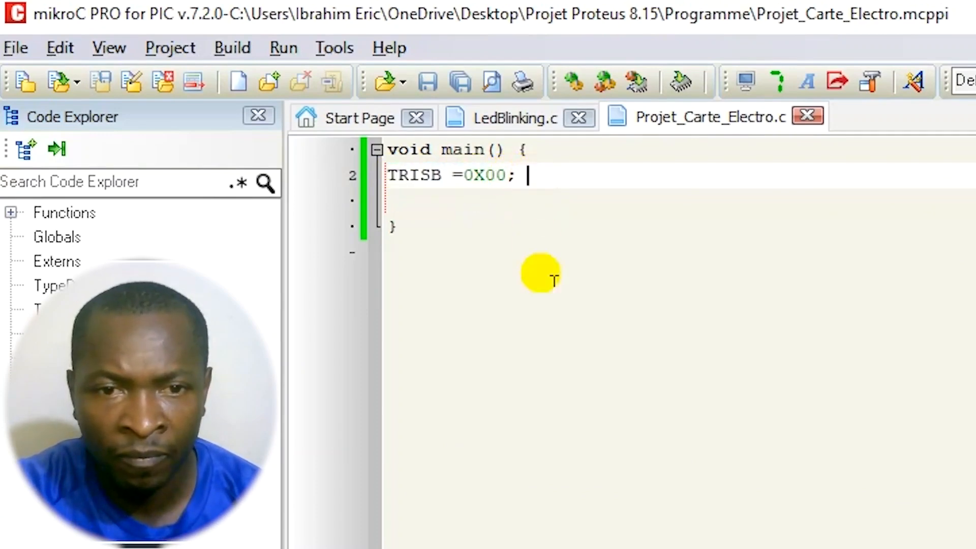
type("/")
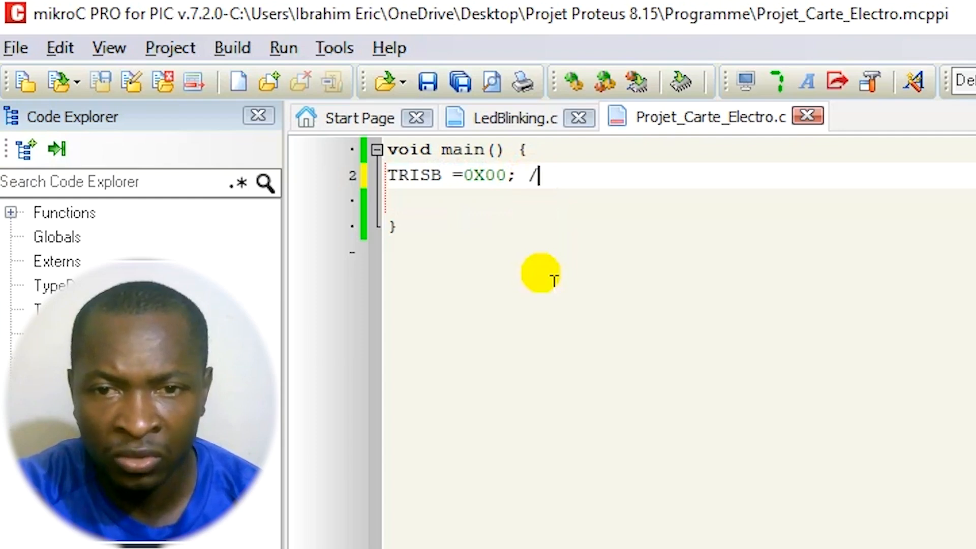
type("/ confi")
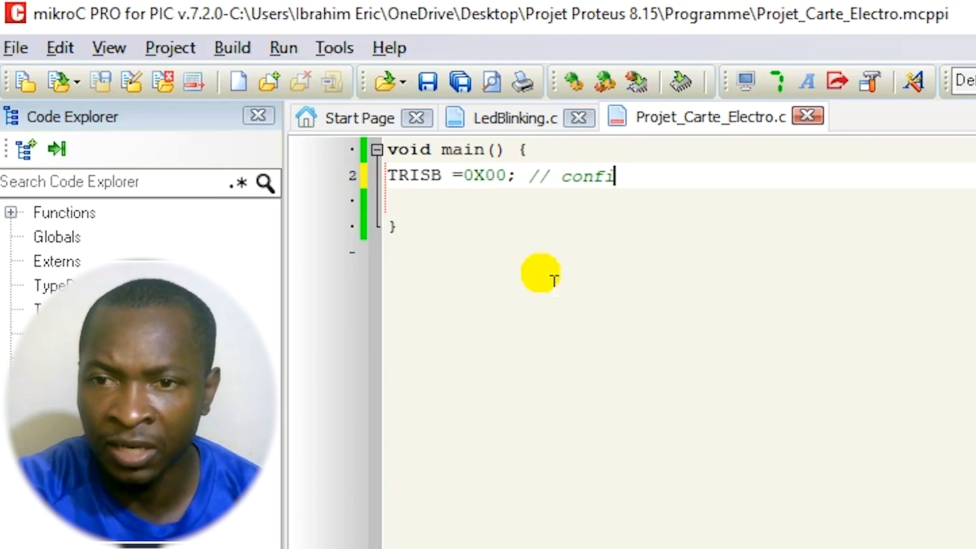
type("grat")
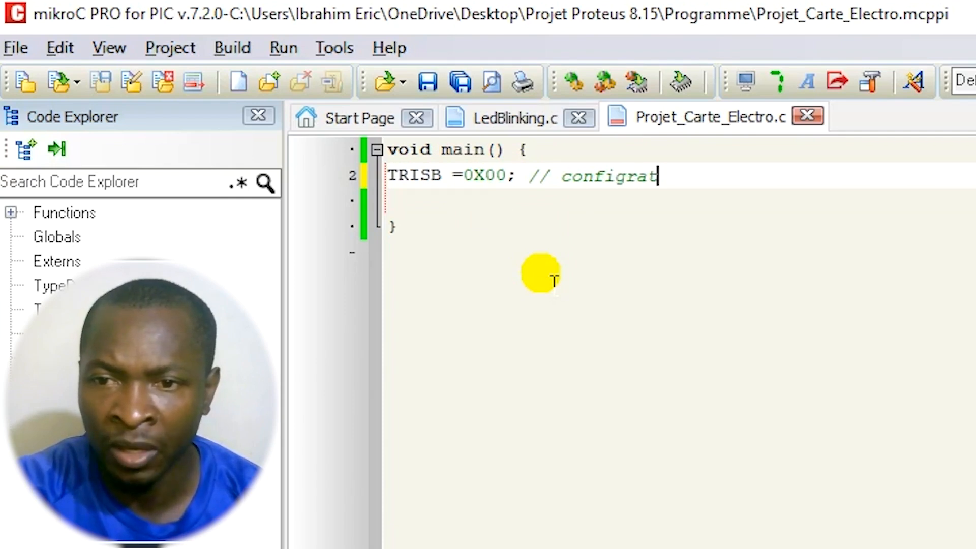
type("ion du PORTB en Sortie")
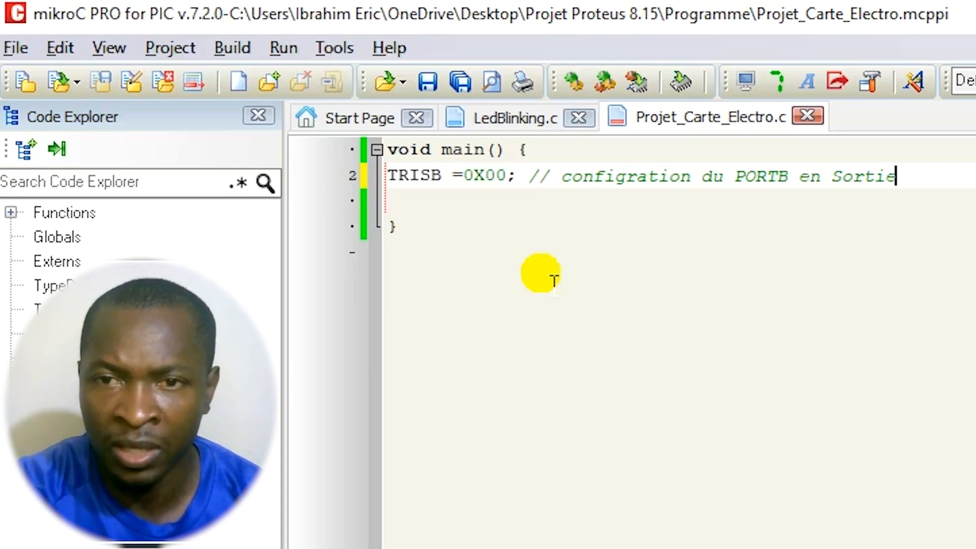
- Add the statement PORTB = 0x00; below the TRISB line, leaving one blank line between them
key("Return")
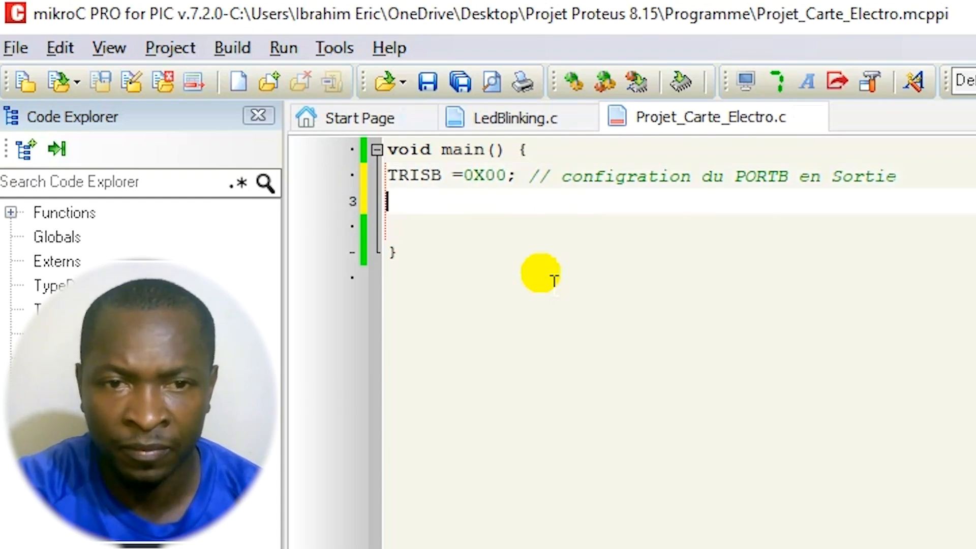
key("Return")
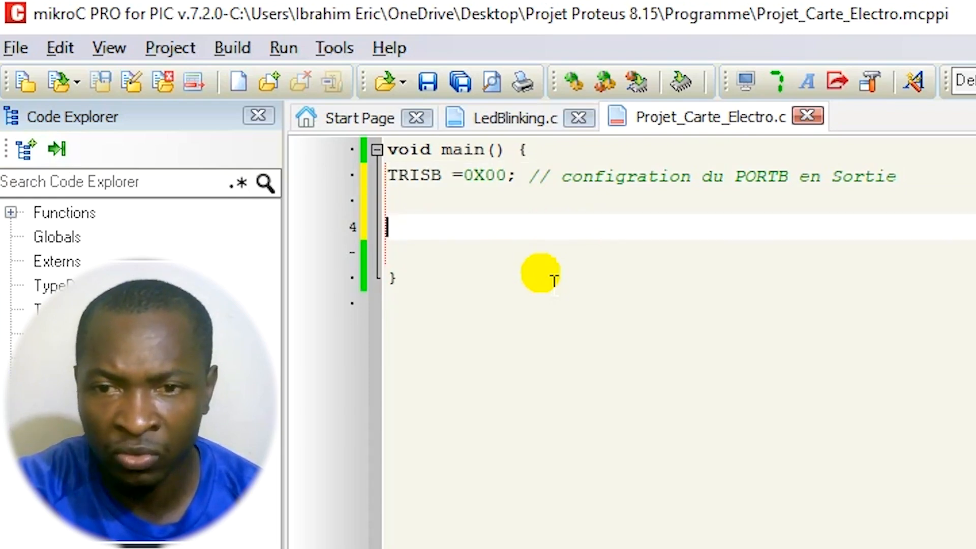
type("PORT")
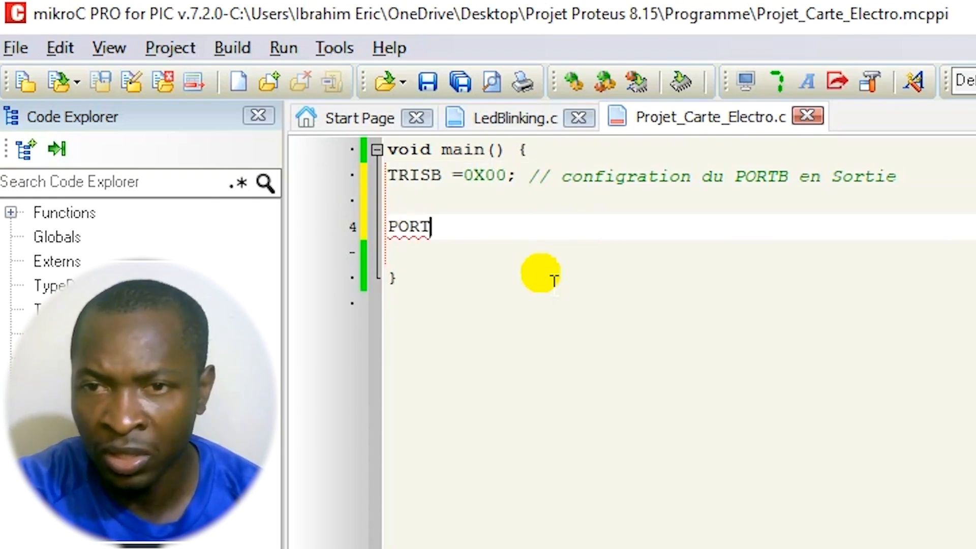
type("B")
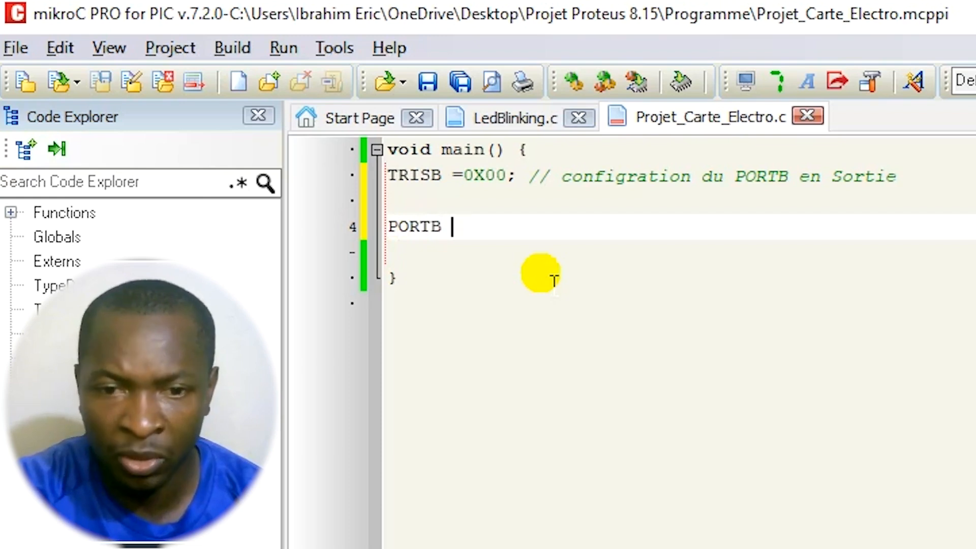
type(" = 0")
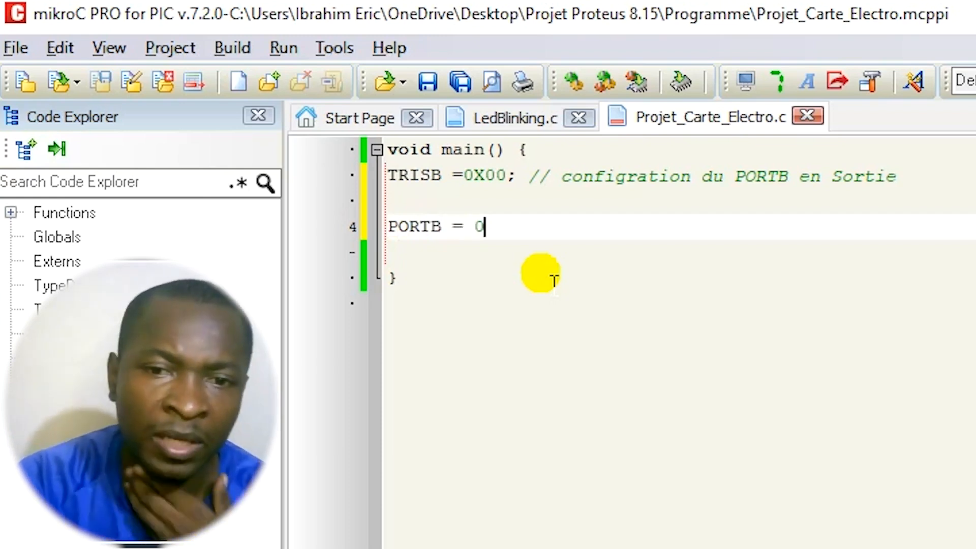
type("x00")
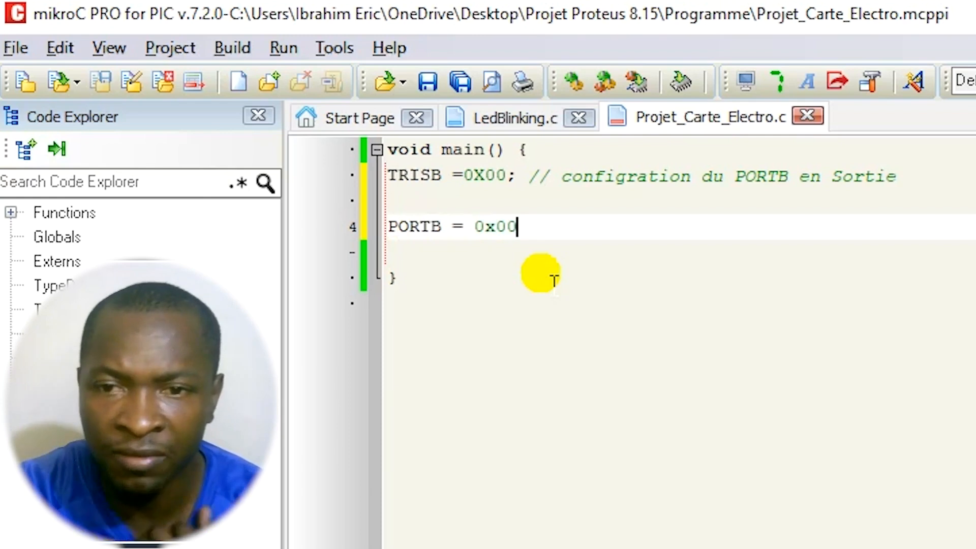
type("; ")
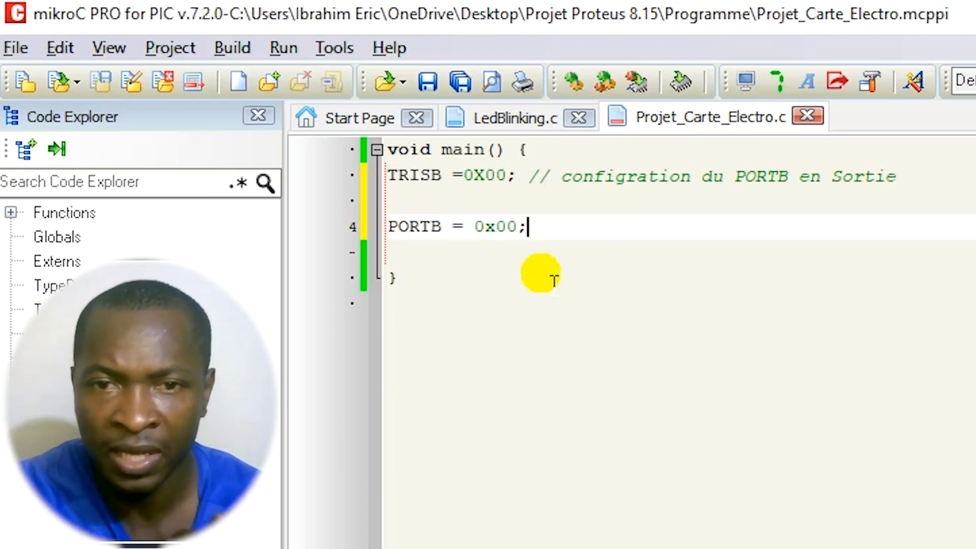
- Append the comment "// Initialisation du PORTB a 00" to the PORTB statement
type(" //")
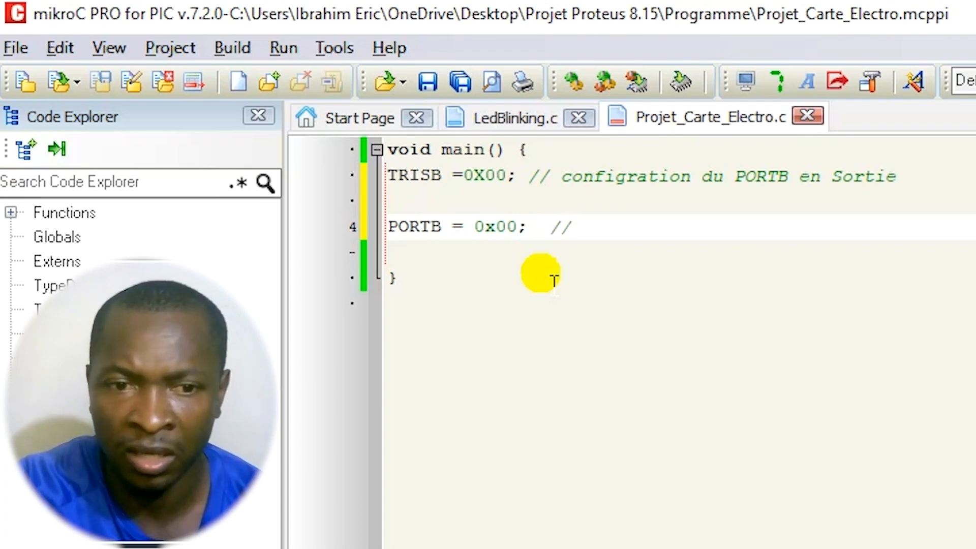
type(" I")
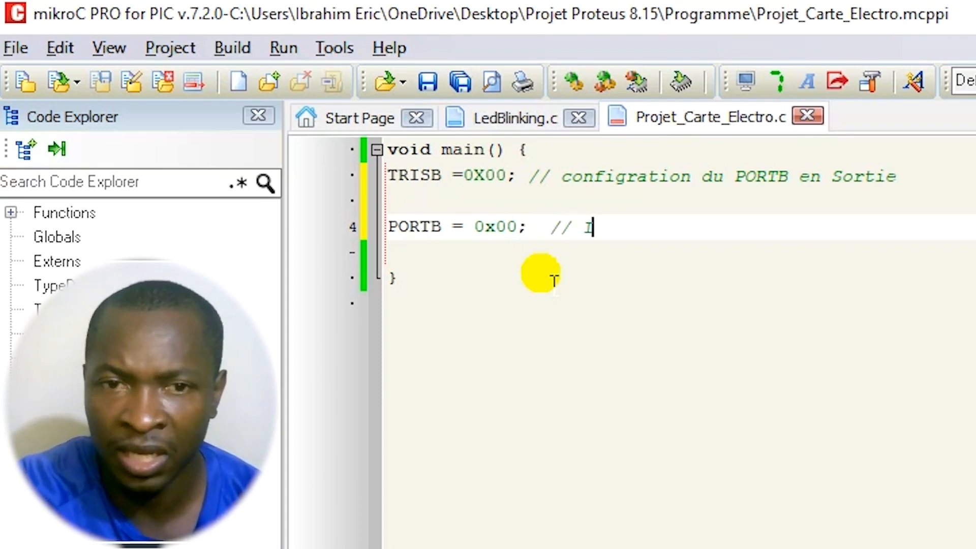
type("nitiali")
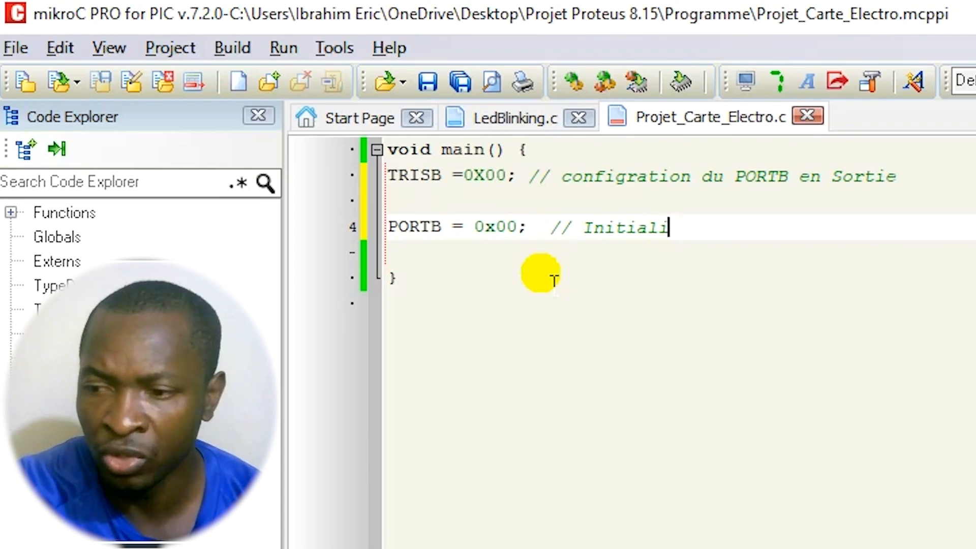
type("sation ")
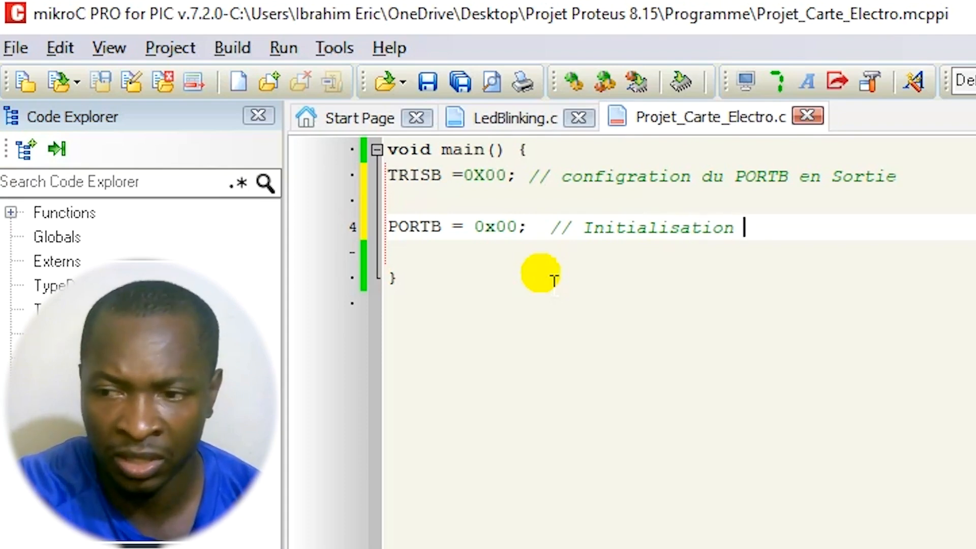
type("di")
type(" PORTB ")
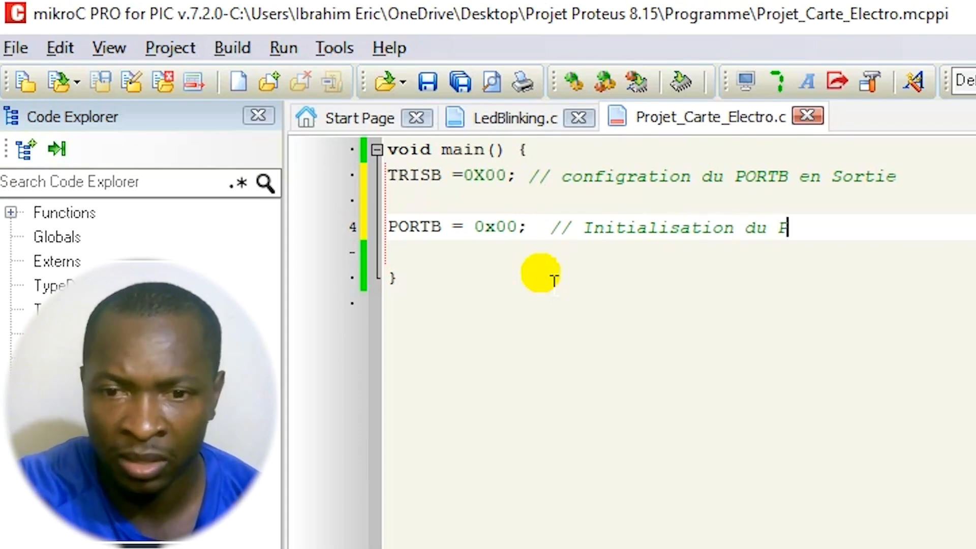
type("a ")
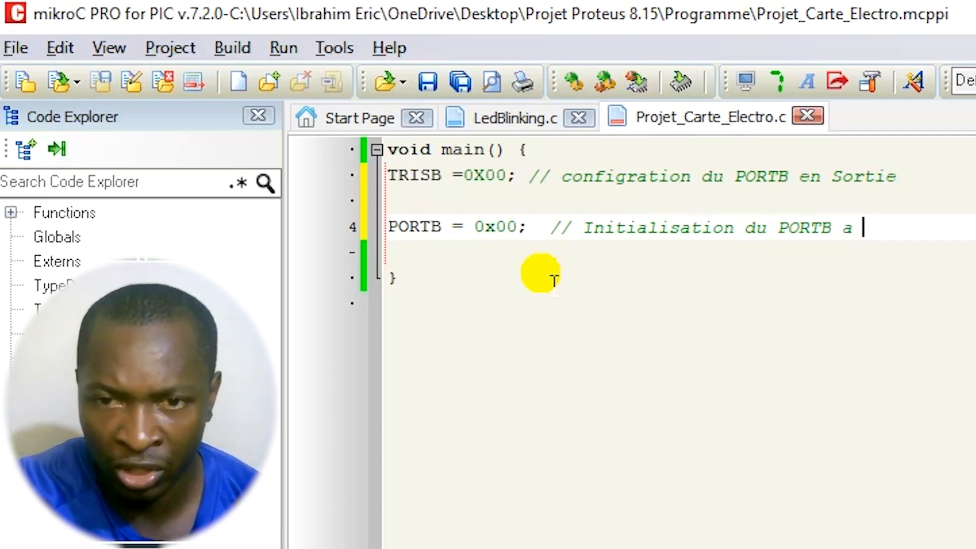
type("00")
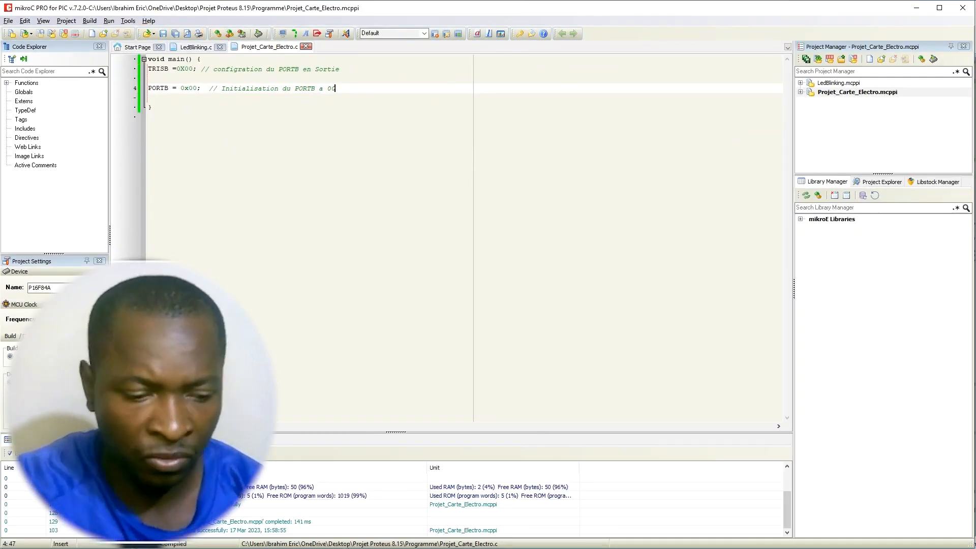
- Switch to Proteus, run the simulation, and examine the port B pins and all six relay stages
key("alt+Tab")
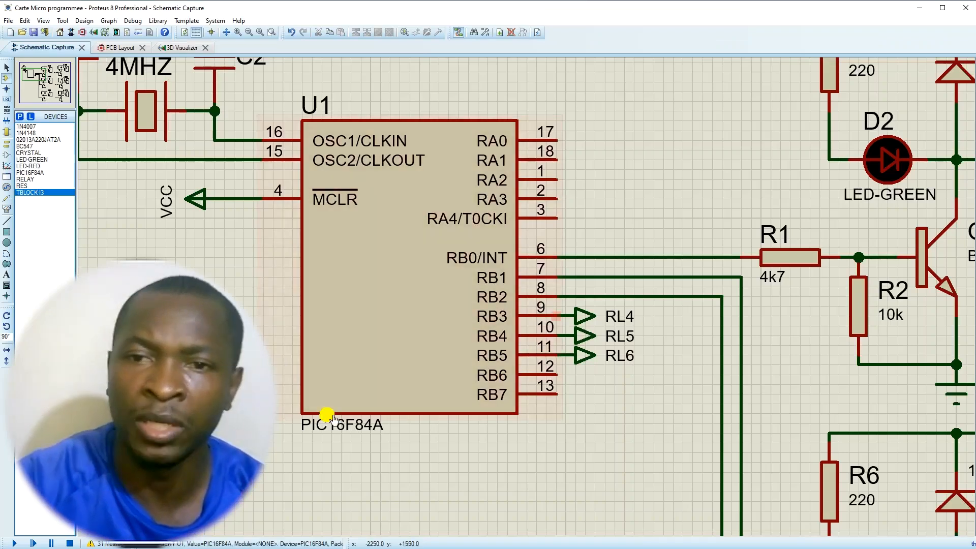
left_click(15, 543)
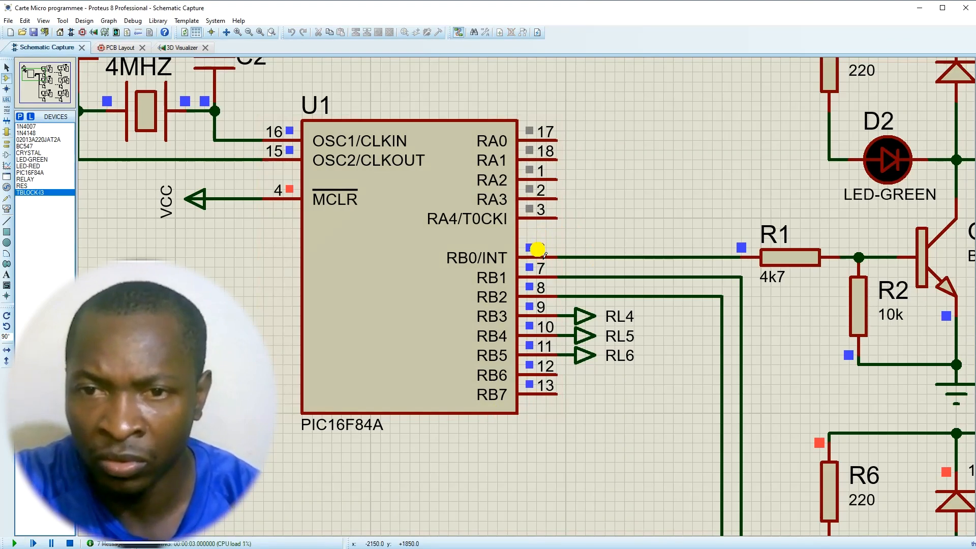
scroll(541, 329, "down", 1)
scroll(540, 327, "down", 2)
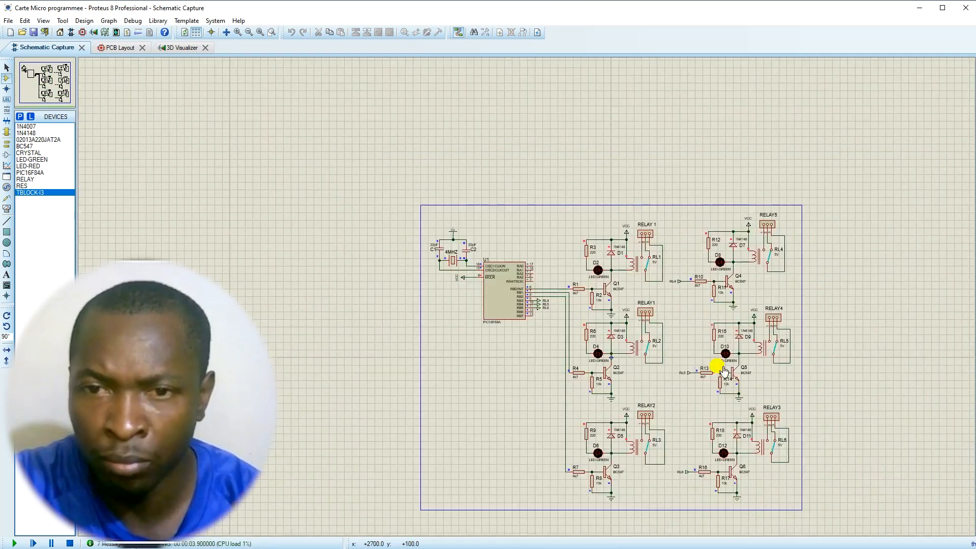
scroll(588, 294, "up", 1)
scroll(409, 229, "down", 1)
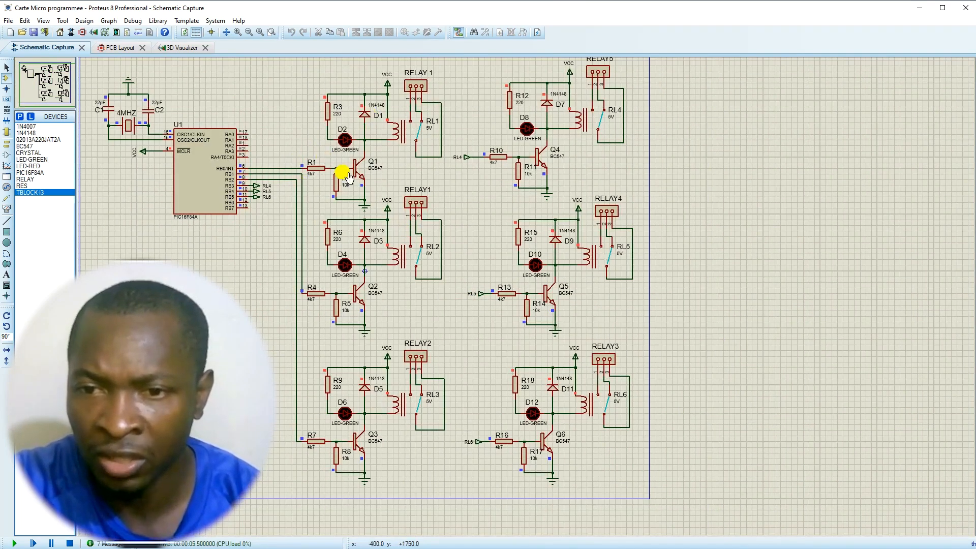
scroll(362, 176, "up", 1)
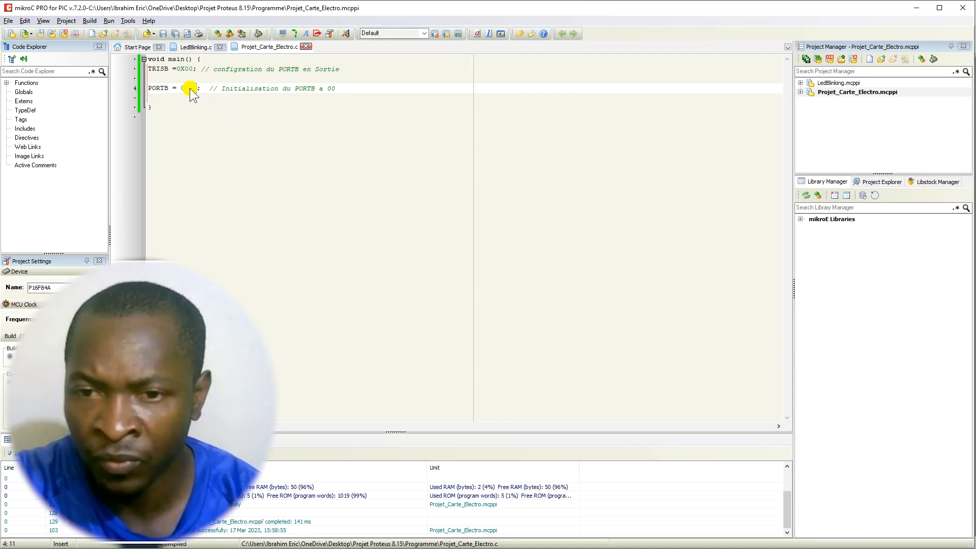
- Back in mikroC PRO for PIC, change the PORTB value to 0xff and build the project
key("Delete")
key("Delete")
type("ff")
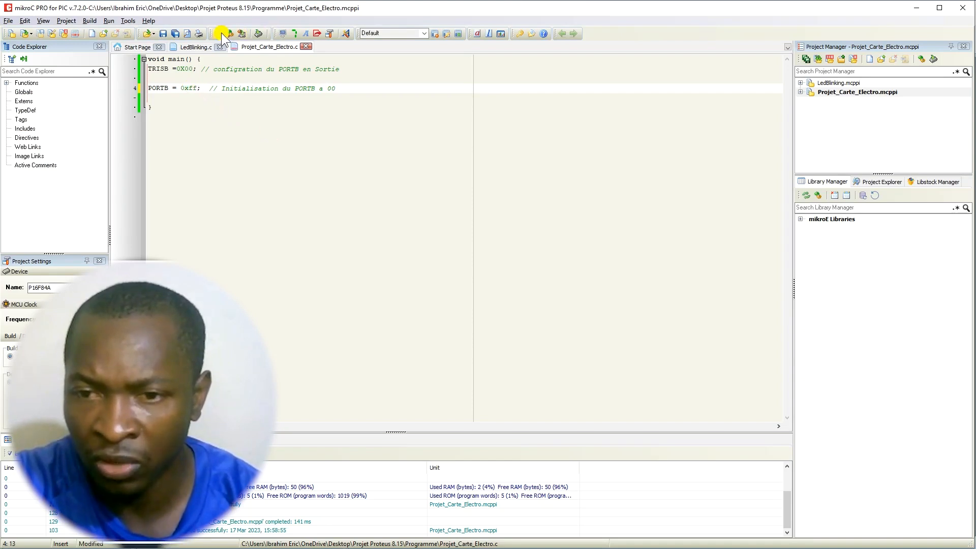
left_click(221, 33)
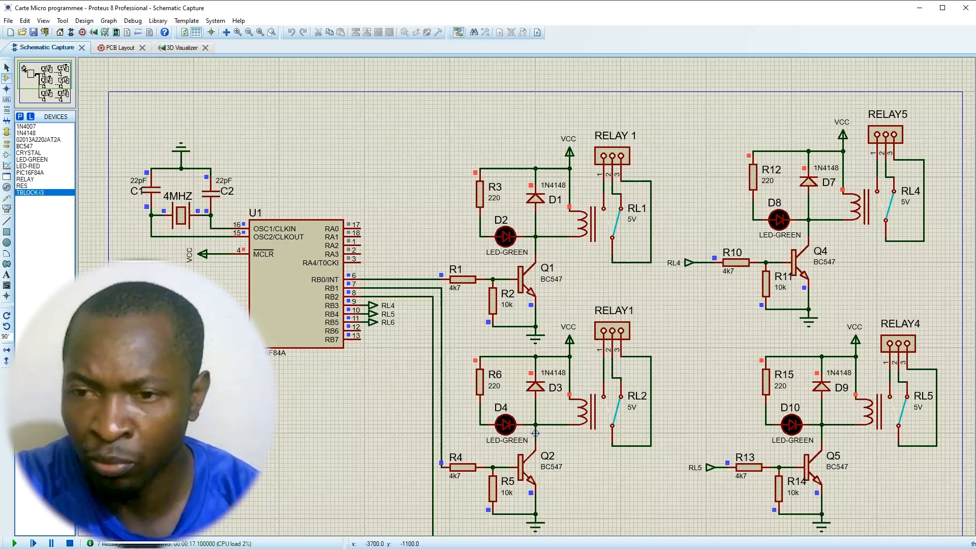
- Switch to Proteus, restart the simulation with the rebuilt program, and check the LEDs and relay contacts
left_click(69, 543)
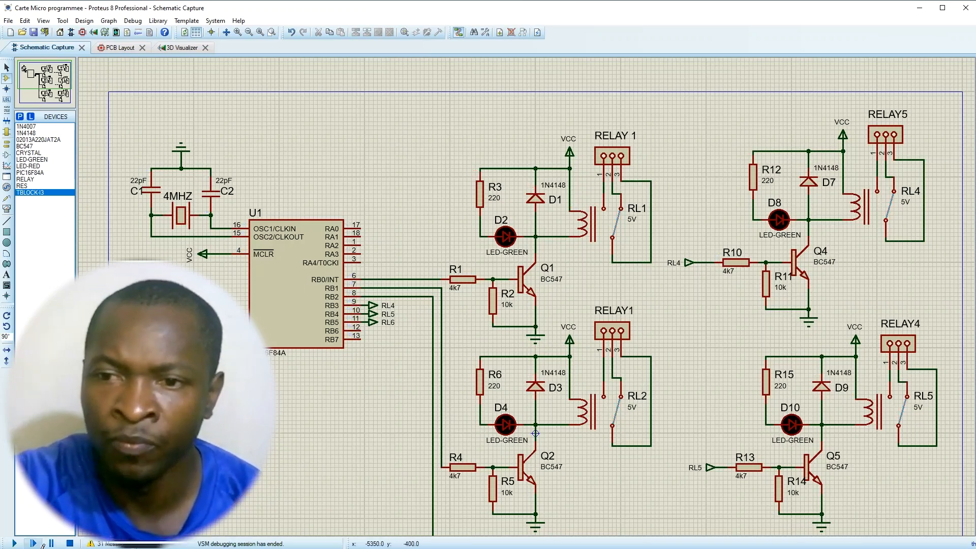
left_click(15, 542)
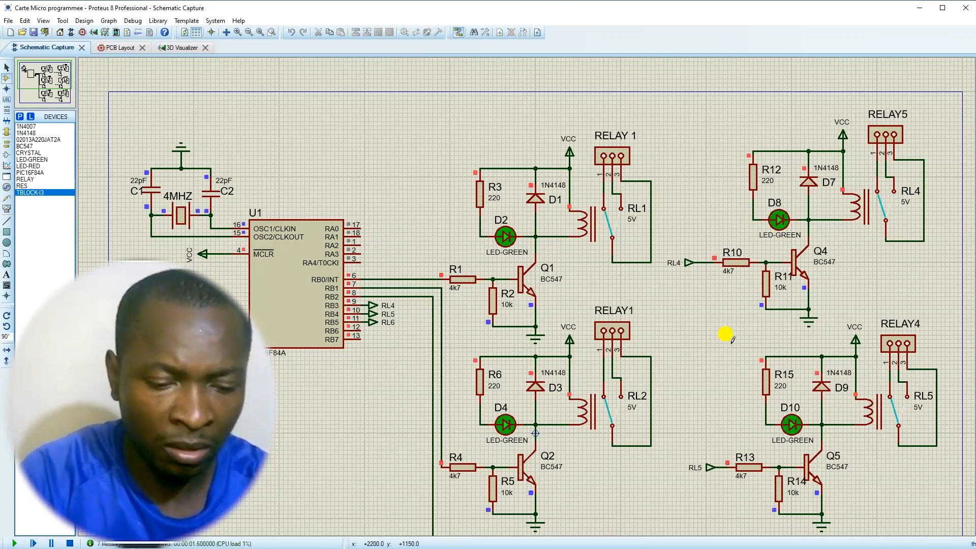
scroll(661, 333, "down", 1)
scroll(528, 300, "up", 1)
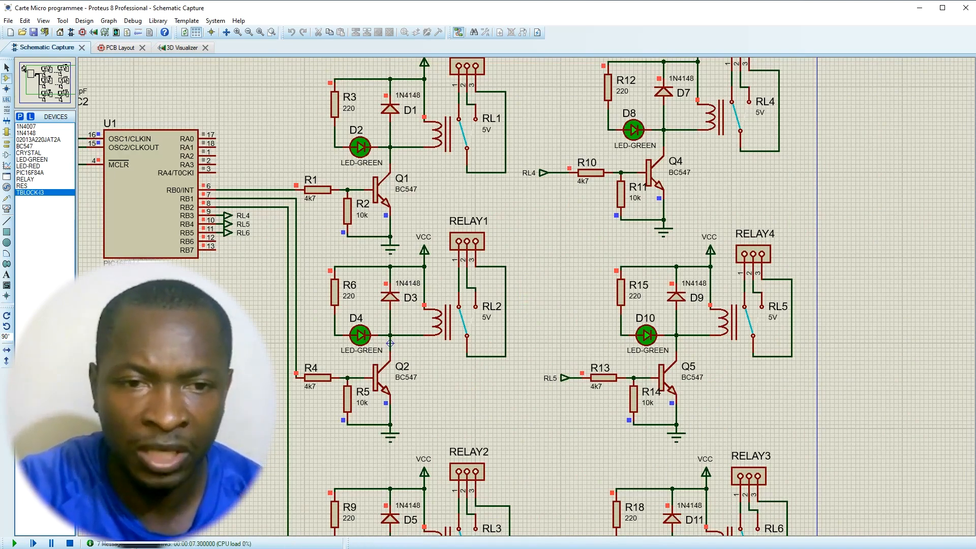
- Switch to mikroC PRO for PIC and rewrite the TRISB value in binary as 0b00000000
mouse_move(333, 548)
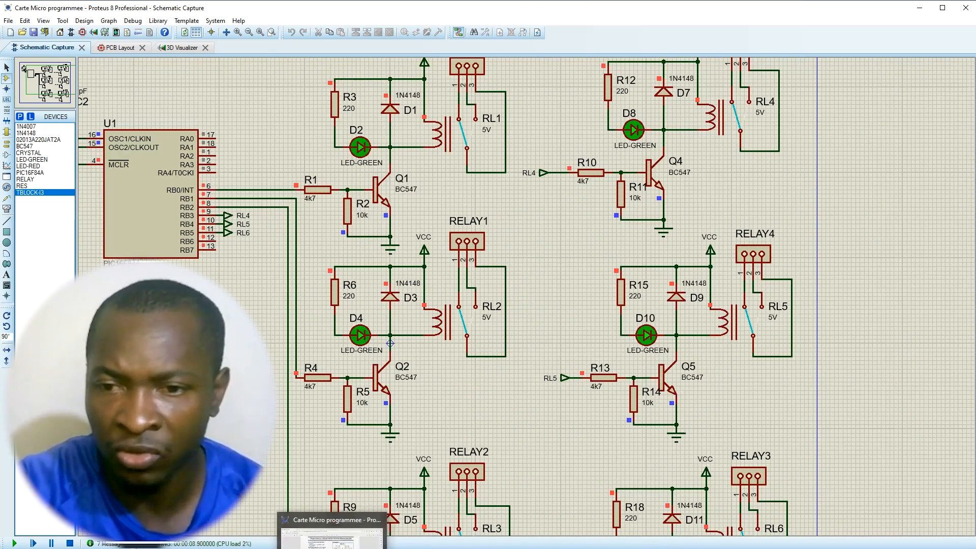
left_click(351, 546)
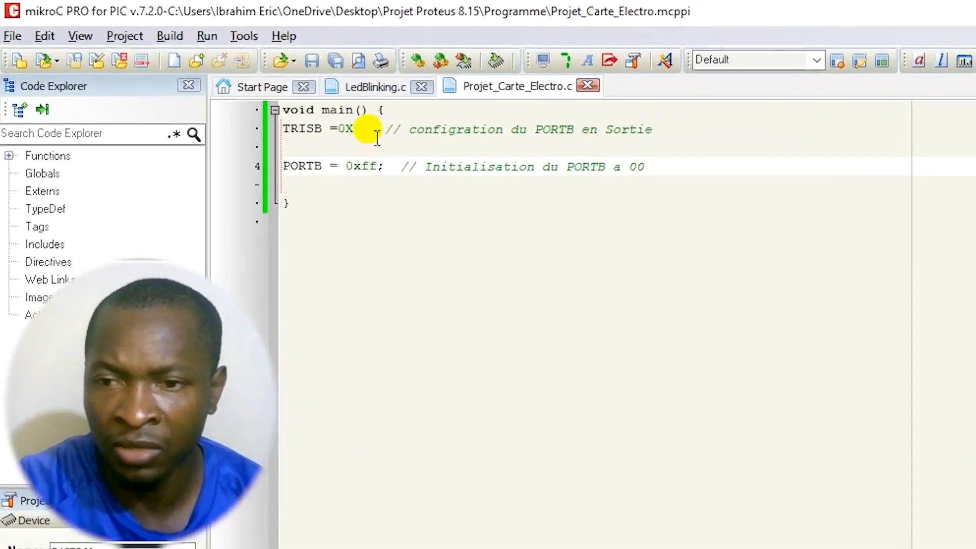
left_click_drag(194, 70, 189, 72)
left_click_drag(409, 152, 393, 147)
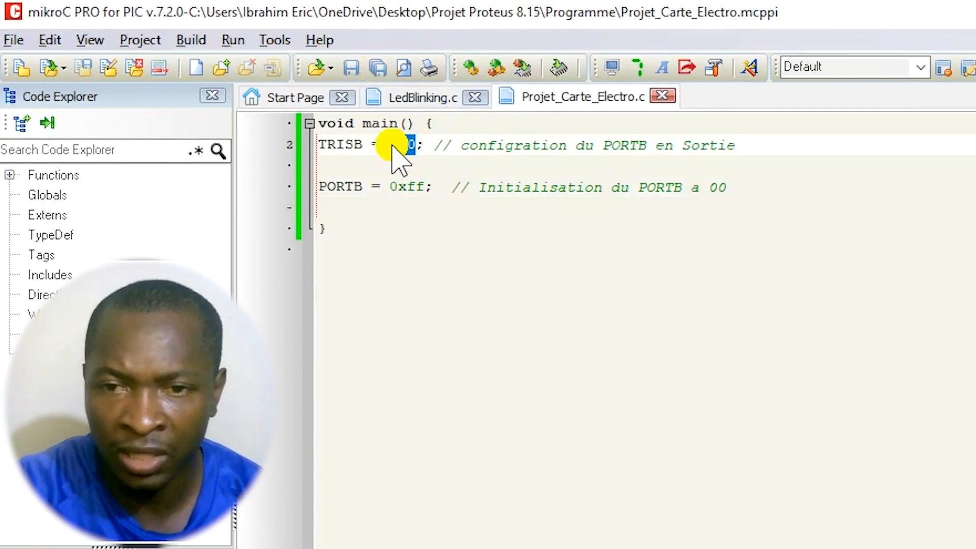
key("BackSpace")
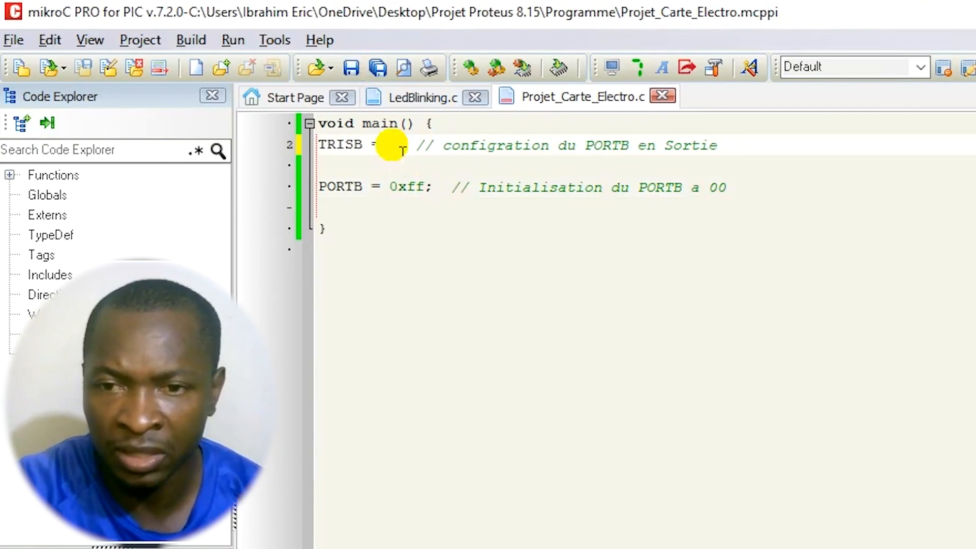
type("00")
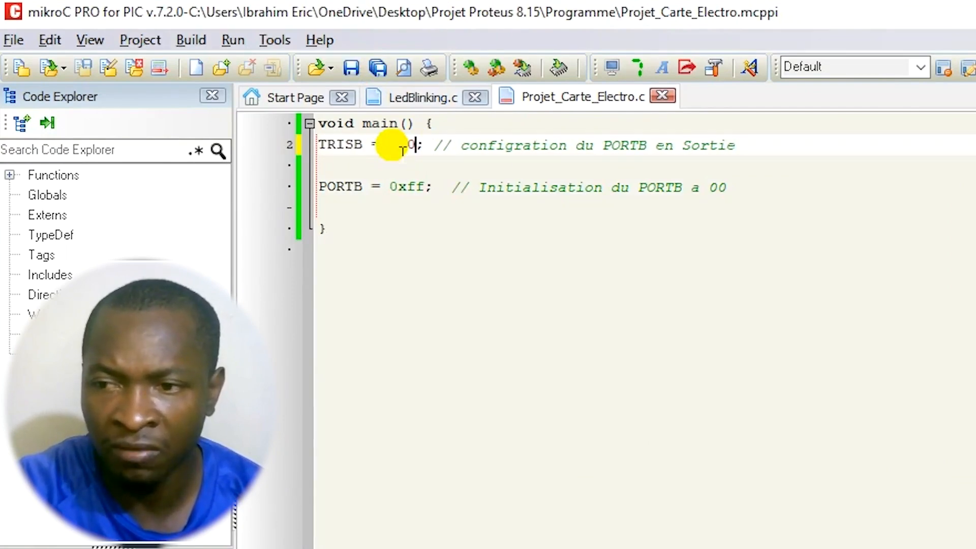
type("00000")
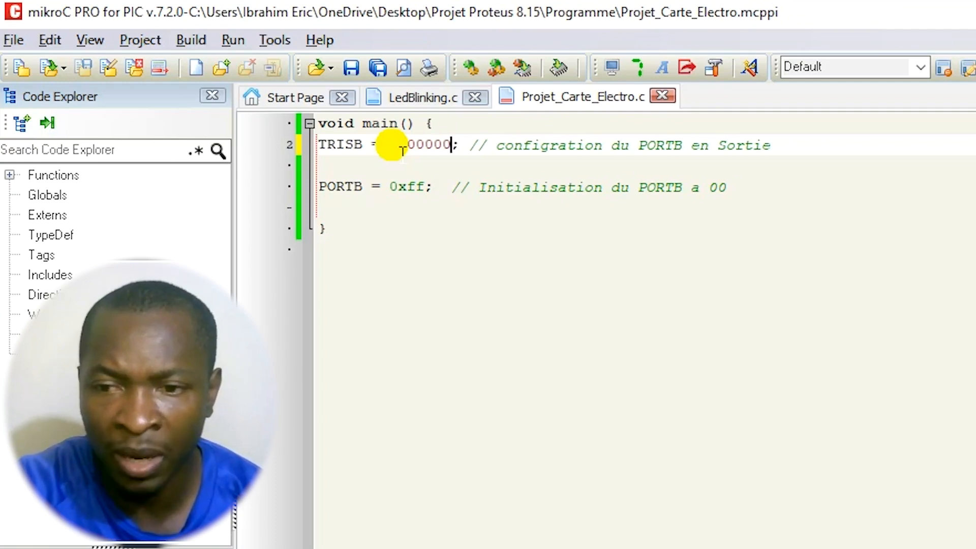
left_click(389, 145)
type("b0")
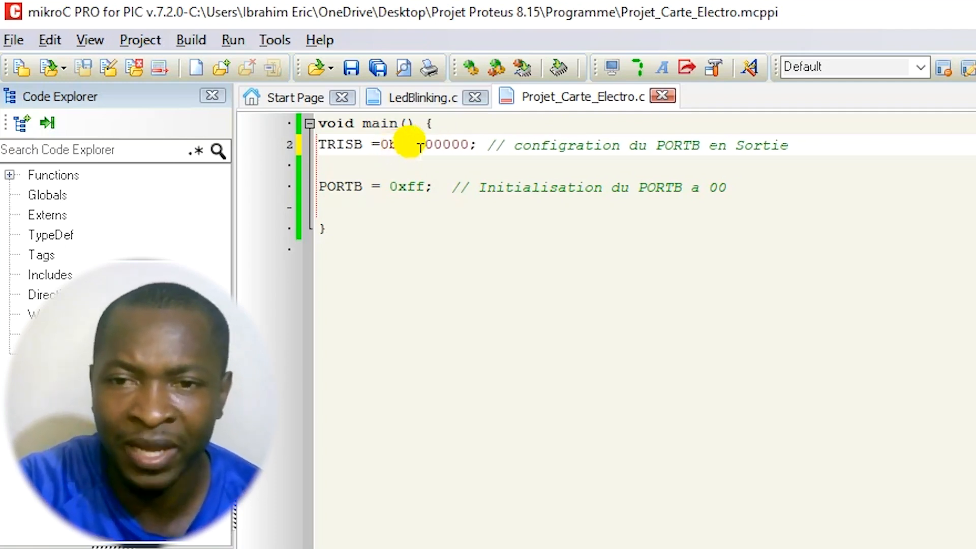
- Copy the binary value 0b00000000 from TRISB into the PORTB statement and build the project
double_click(411, 148)
key("ctrl+c")
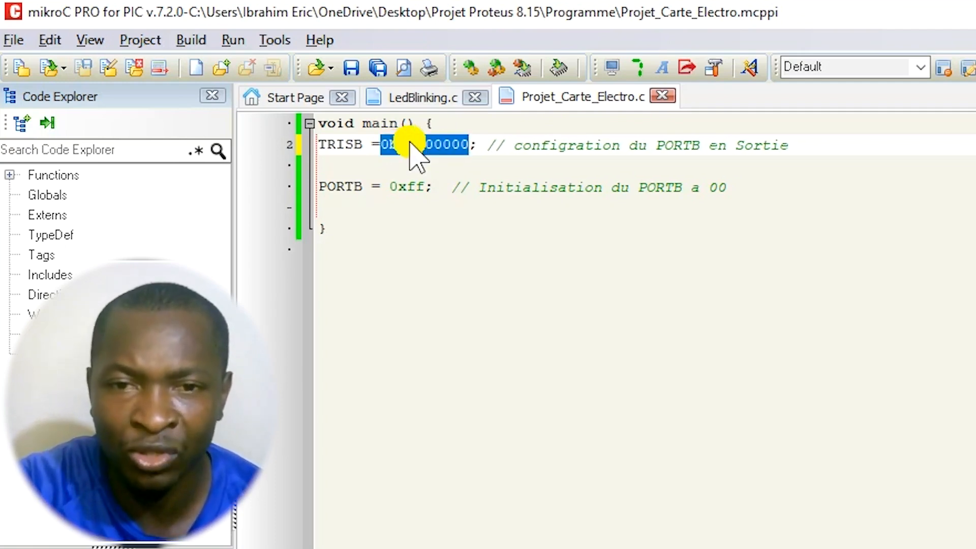
double_click(411, 188)
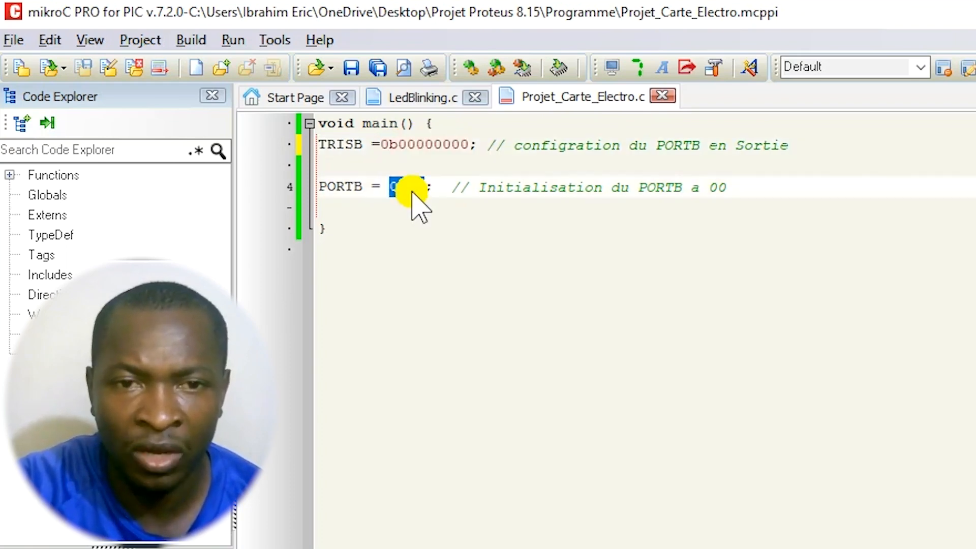
key("ctrl+v")
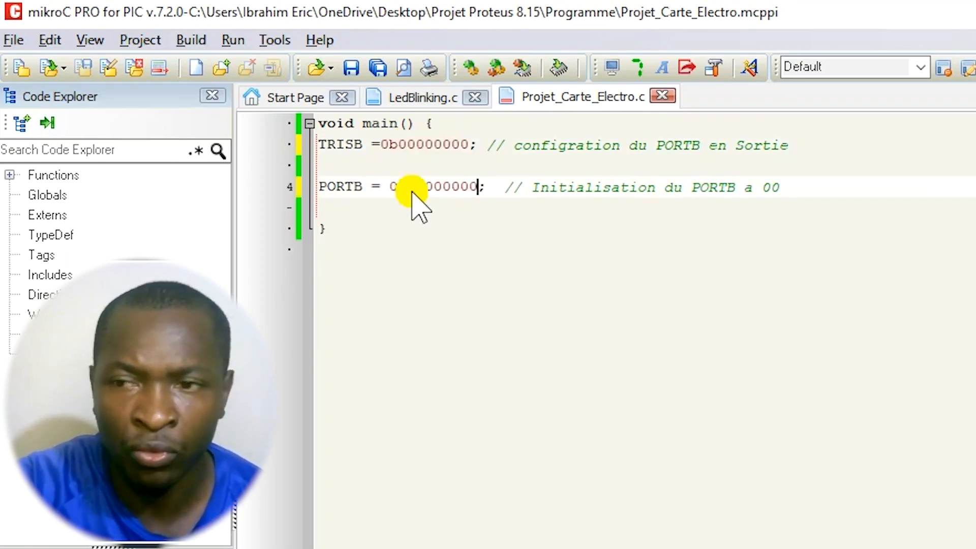
left_click(470, 69)
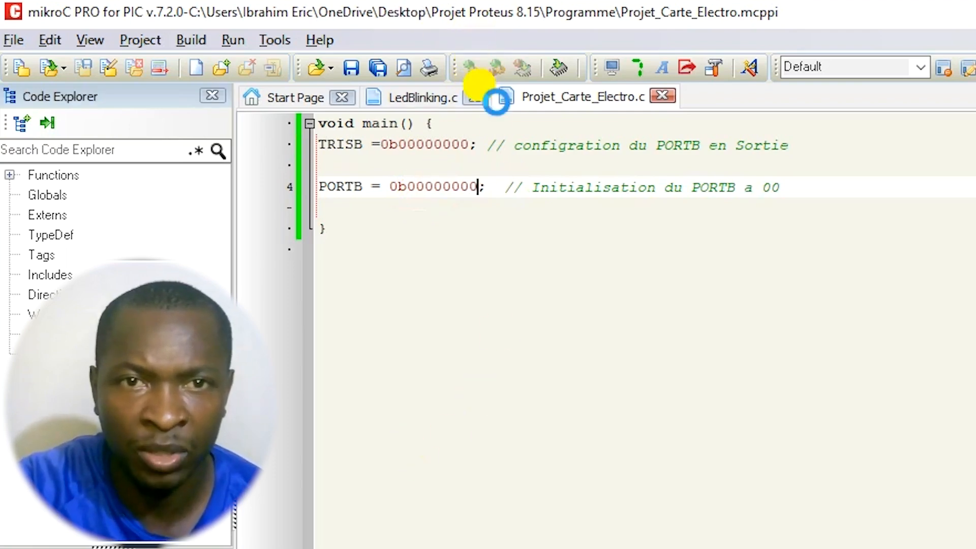
- Switch to Proteus, restart the simulation, and check the port B pins and LED D2 with the binary-value program
key("alt+Tab")
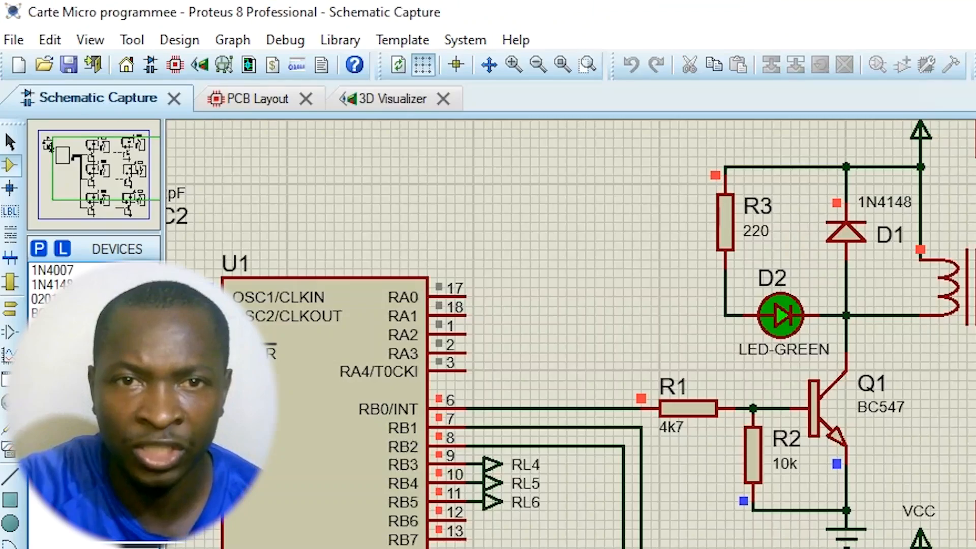
left_click(70, 543)
left_click(14, 543)
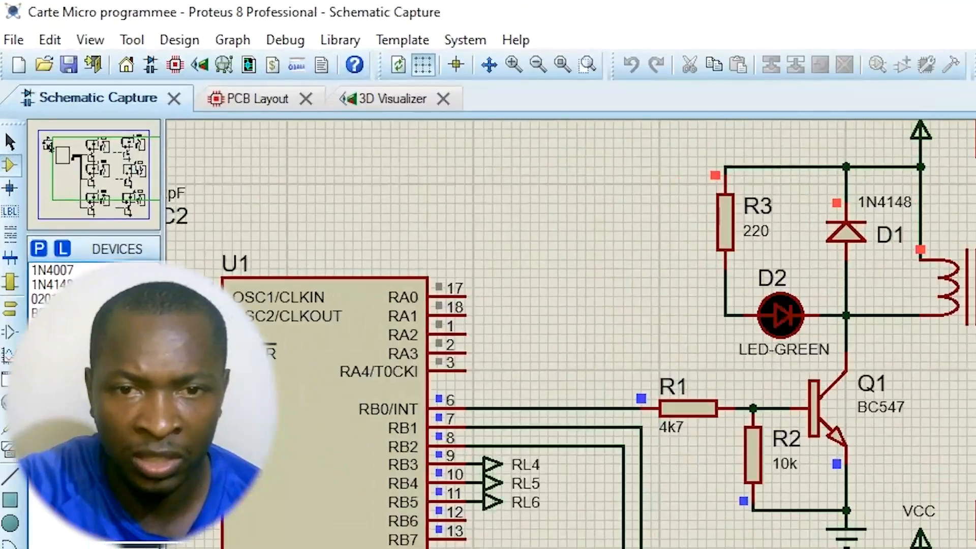
- Back in mikroC PRO for PIC, copy the "Delay_ms(1000); // 1 second delay" line from LedBlinking.c onto a new line below the PORTB statement
key("alt+Tab")
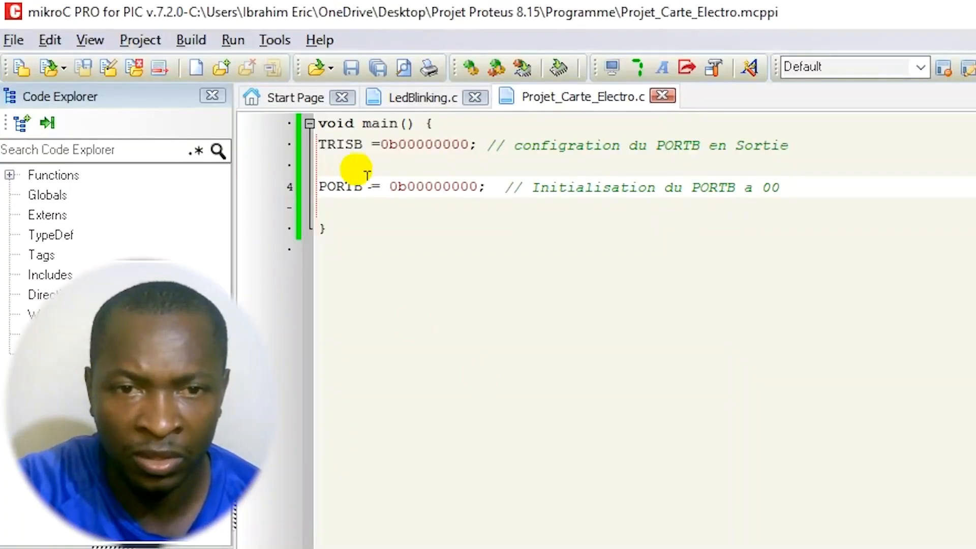
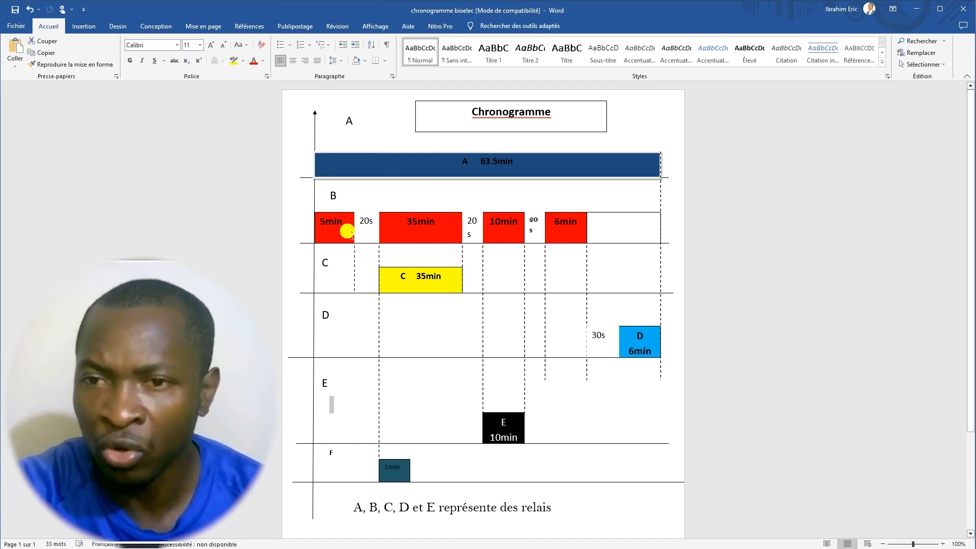
left_click(914, 9)
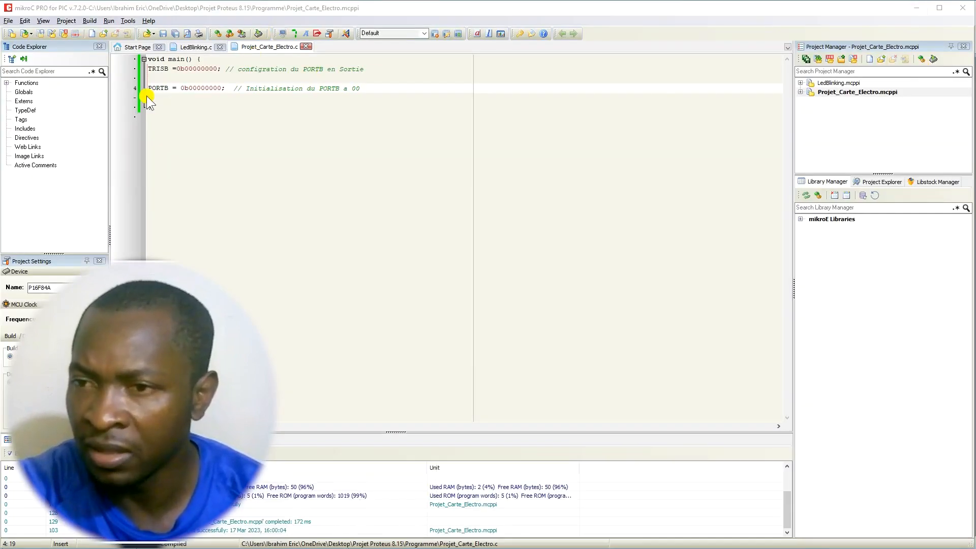
left_click(375, 90)
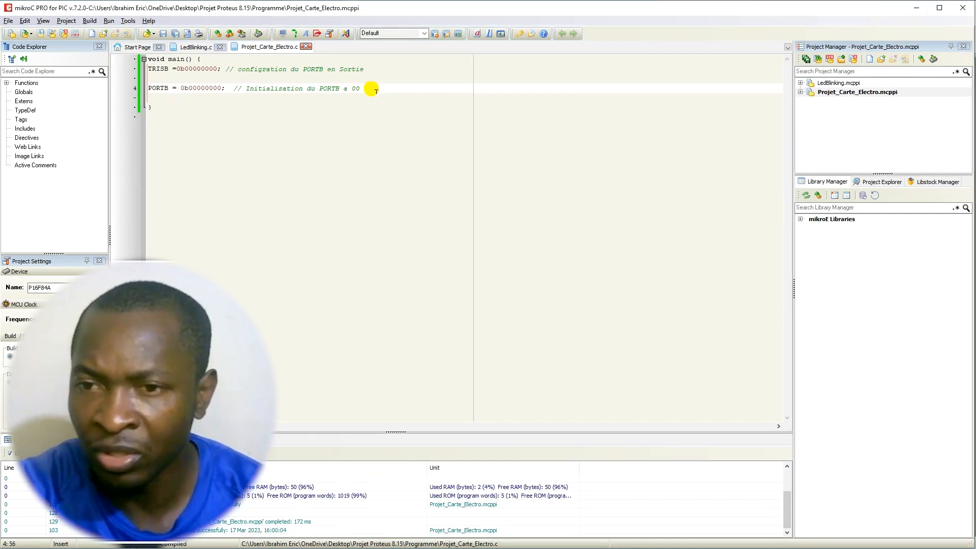
key("Return")
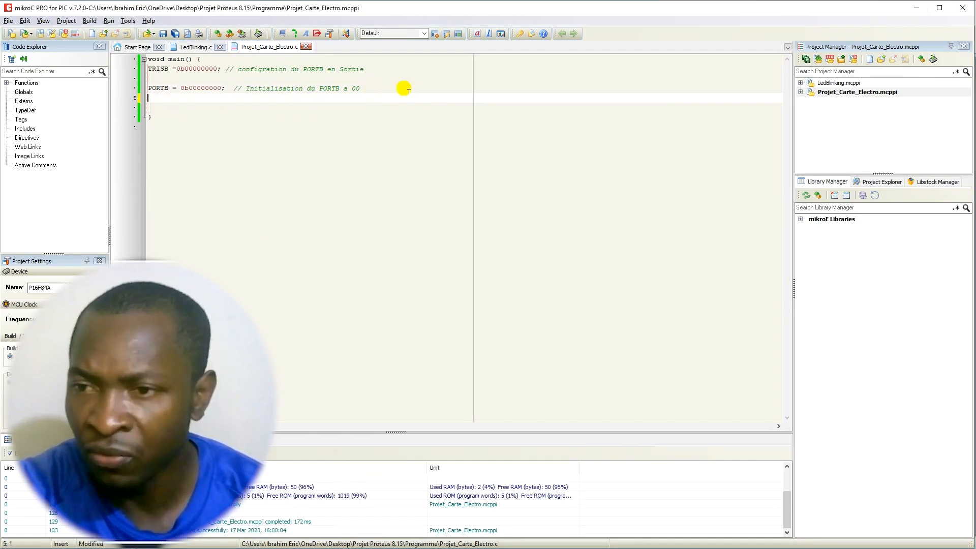
left_click(192, 45)
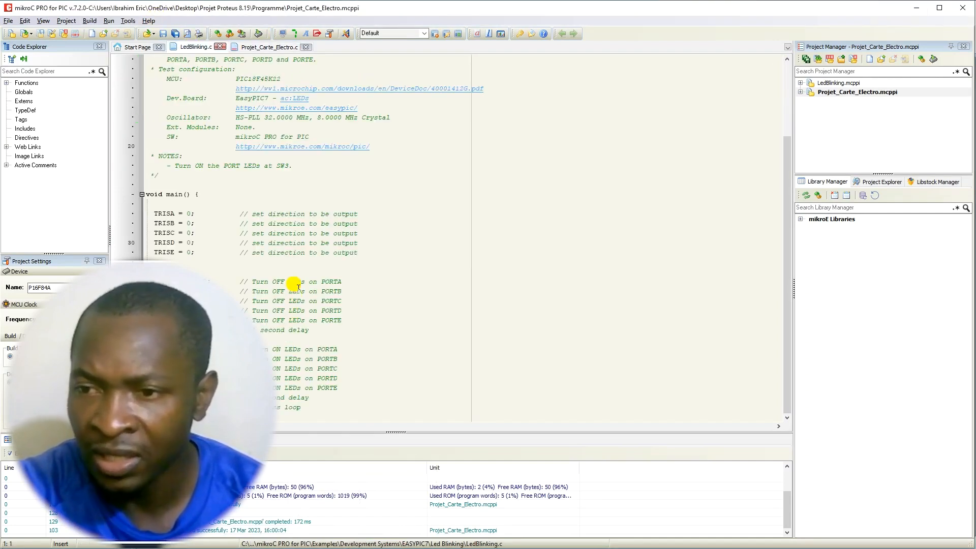
scroll(297, 285, "up", 4)
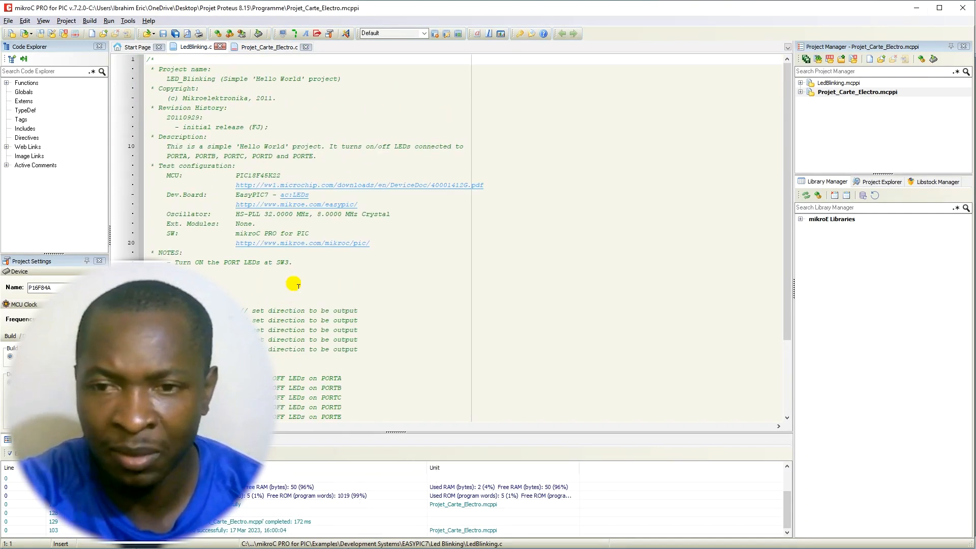
scroll(299, 286, "down", 3)
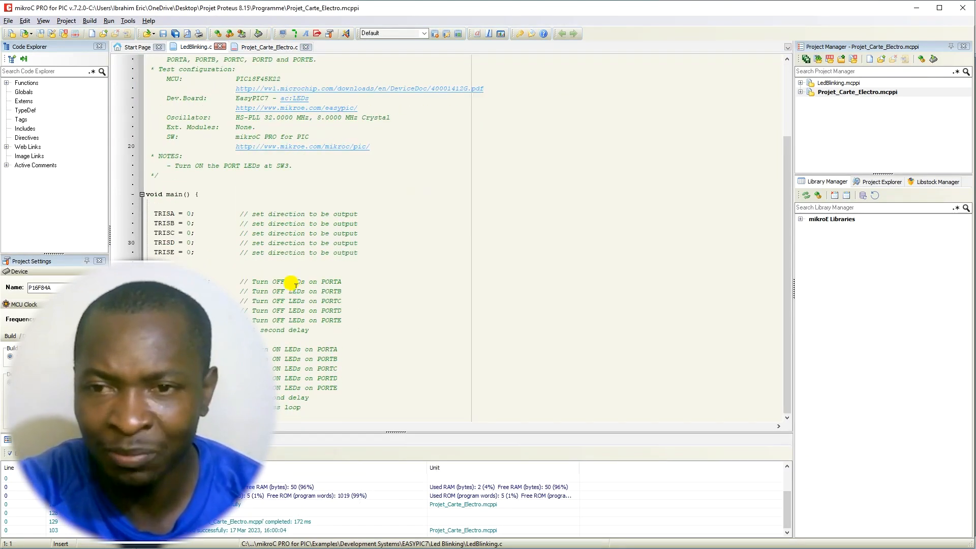
left_click_drag(320, 399, 154, 397)
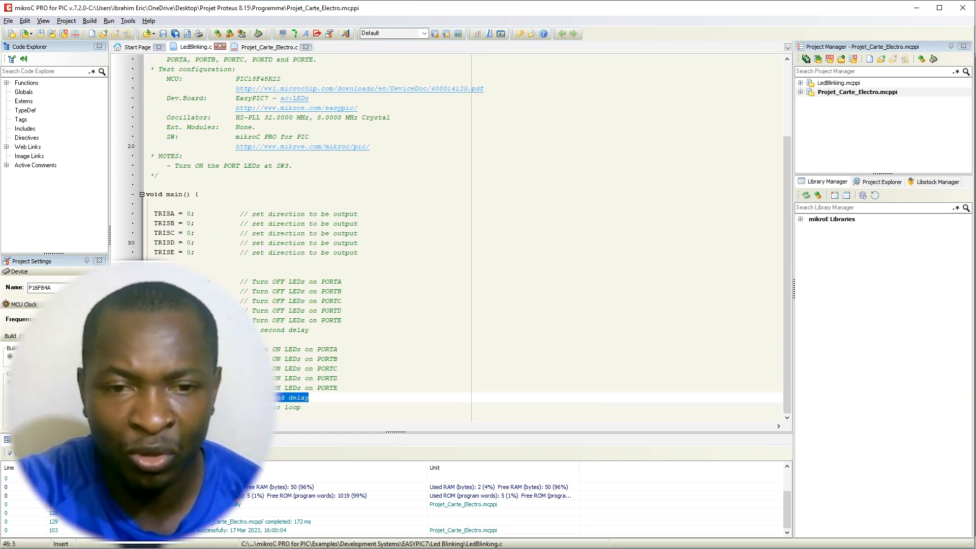
left_click(265, 46)
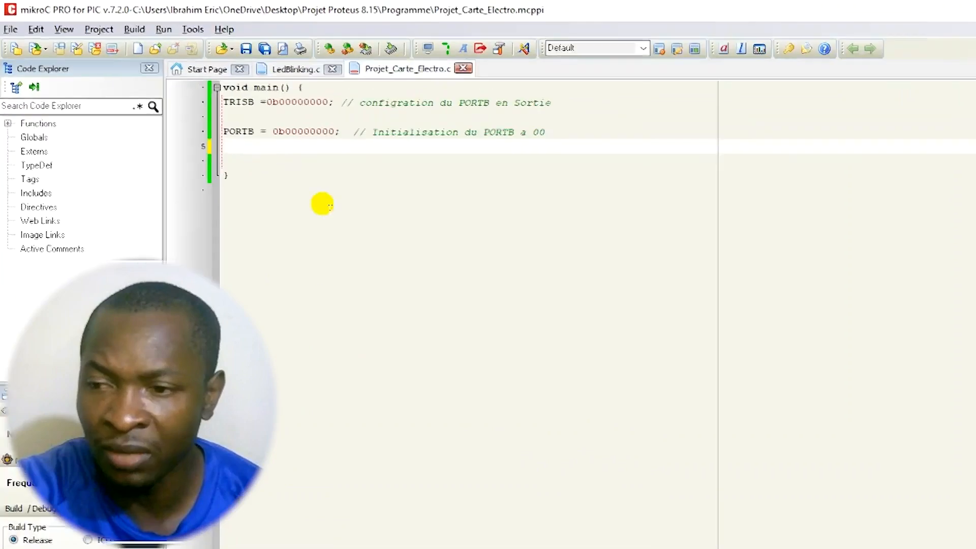
type("Delay_ms(1000);    // 1 second delay")
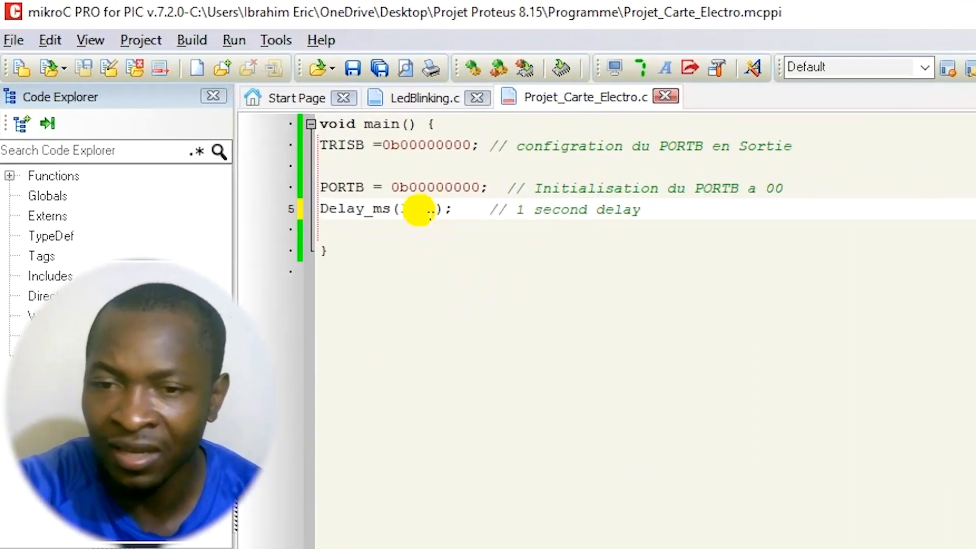
- Shorten the delay after the PORTB initialisation to 100 ms
left_click(404, 211)
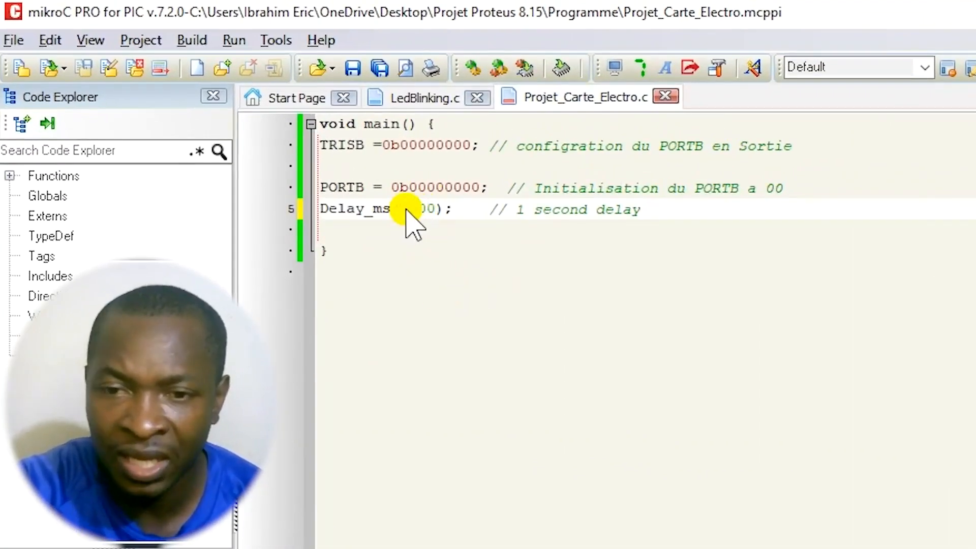
key("Delete")
key("Delete")
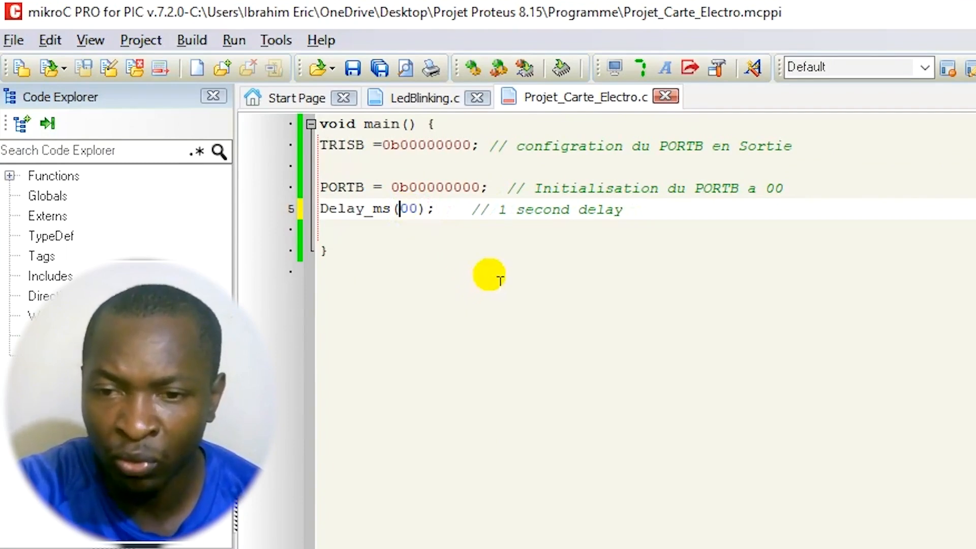
type("1")
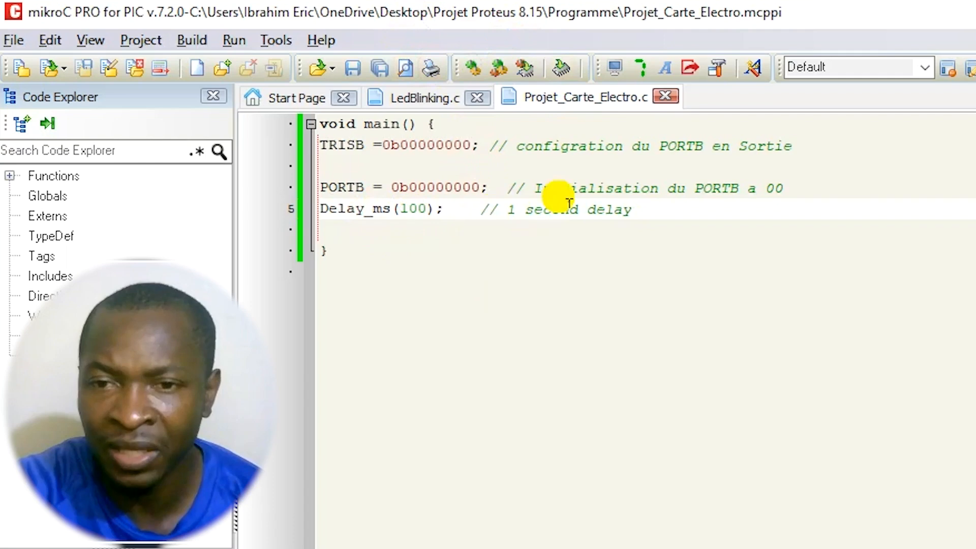
- Duplicate the PORTB statement with its comment onto the empty line below the delay
left_click_drag(813, 185, 318, 187)
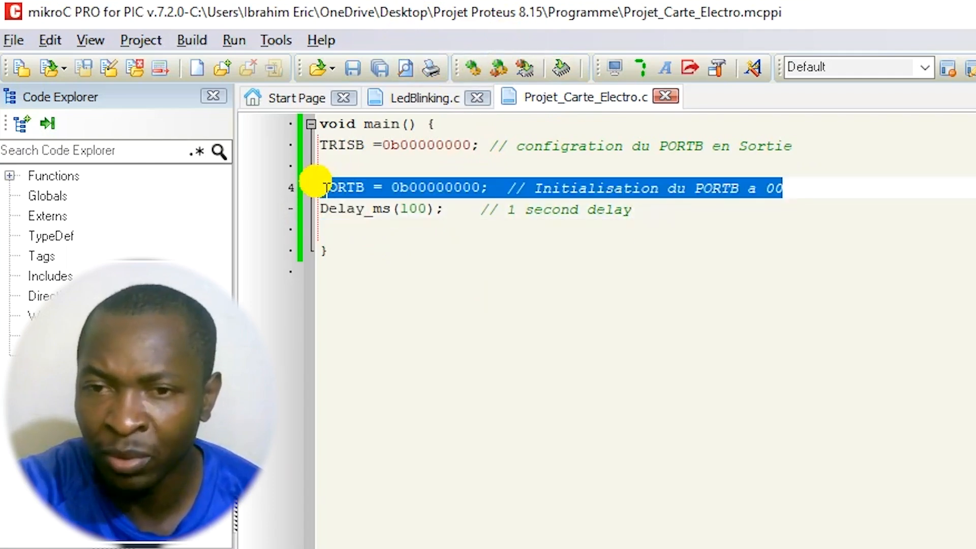
key("ctrl+c")
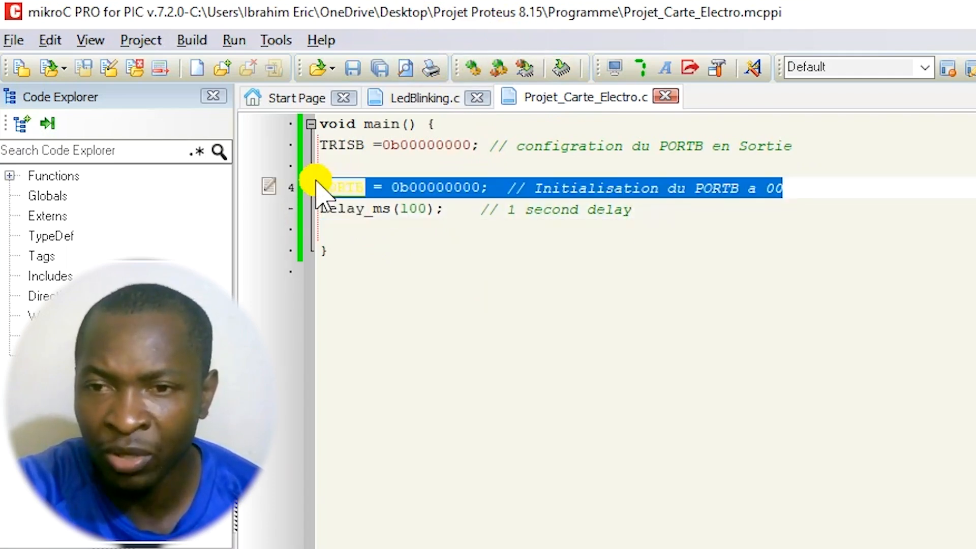
left_click(322, 216)
left_click(330, 229)
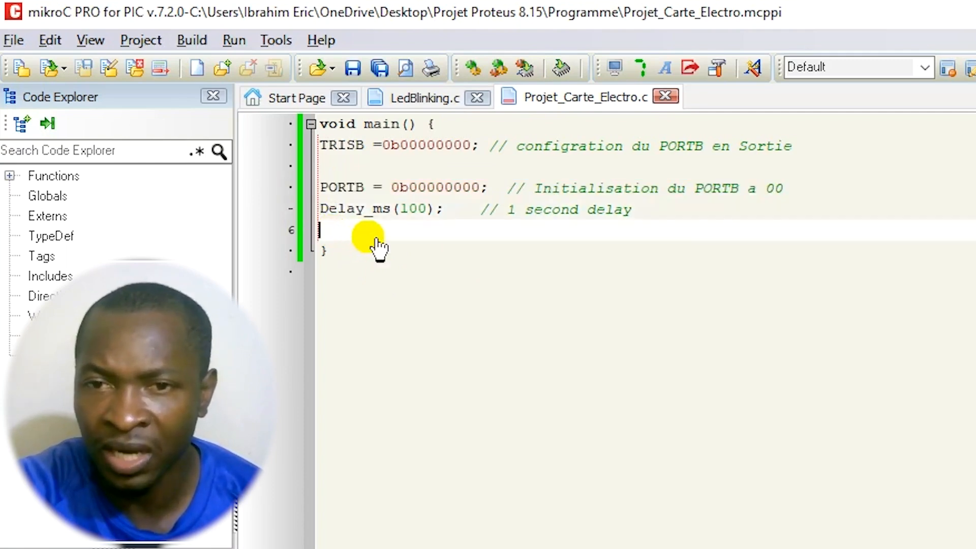
key("ctrl+v")
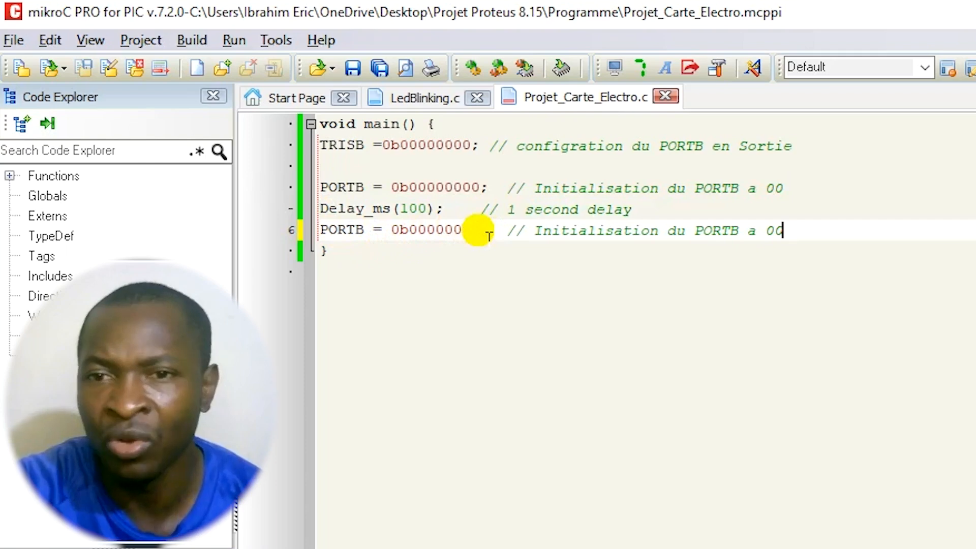
- Change the second PORTB statement's value to 0b00000011 and build the project
left_click_drag(482, 232, 479, 251)
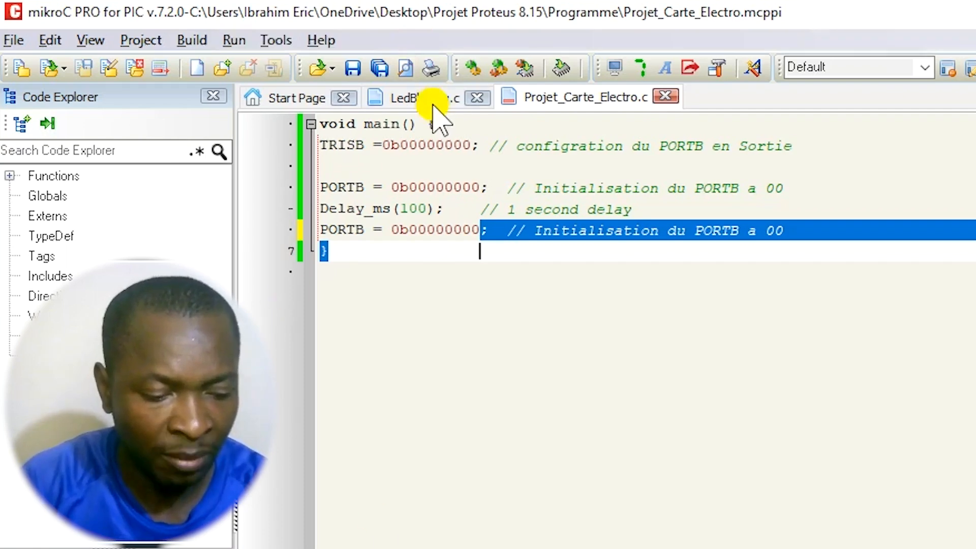
left_click(462, 228)
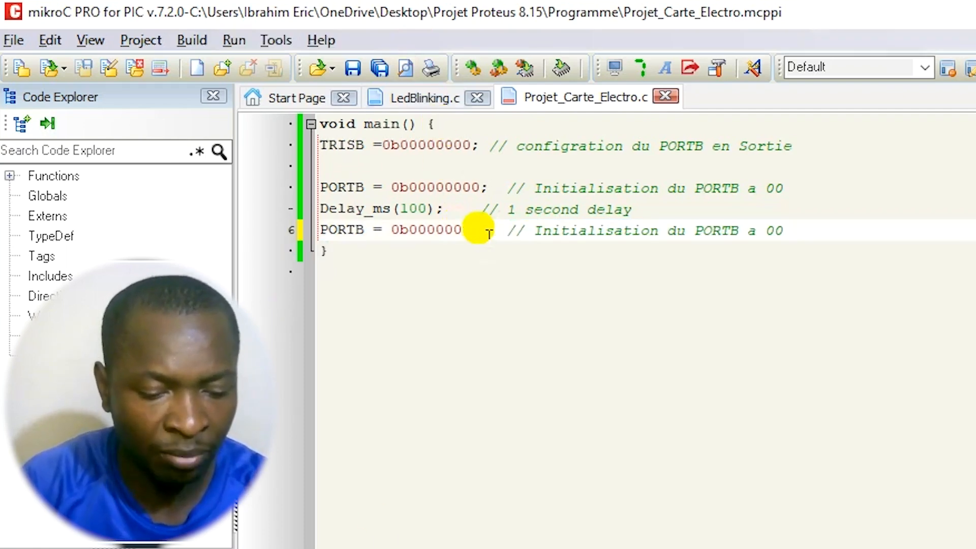
left_click_drag(479, 229, 463, 229)
type("11")
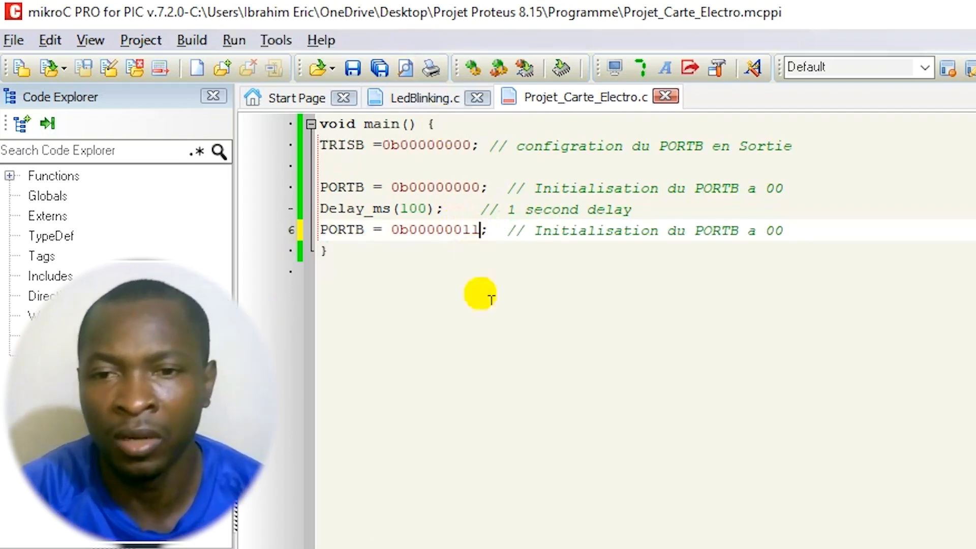
left_click(473, 67)
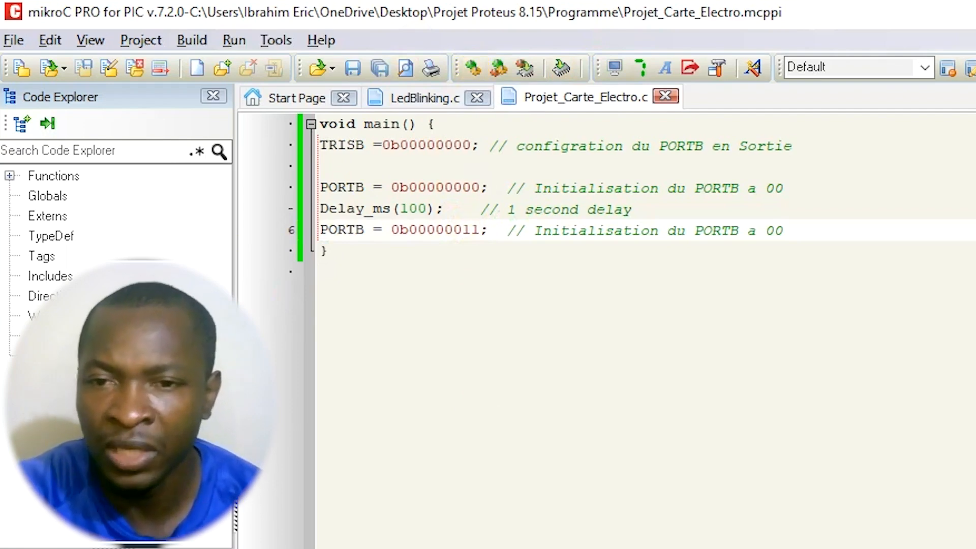
- Switch to Proteus and restart the simulation to test the rebuilt program on the relay board
key("alt+Tab")
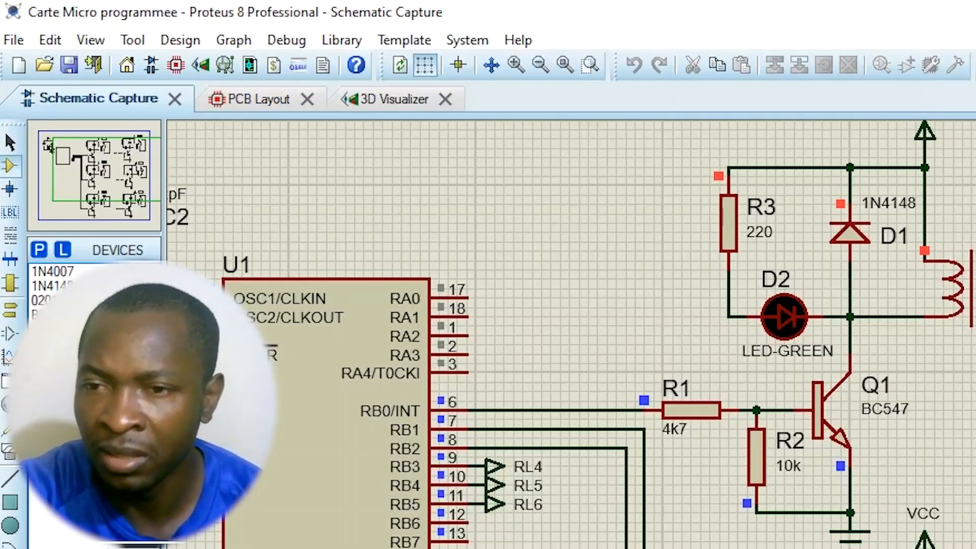
key("Escape")
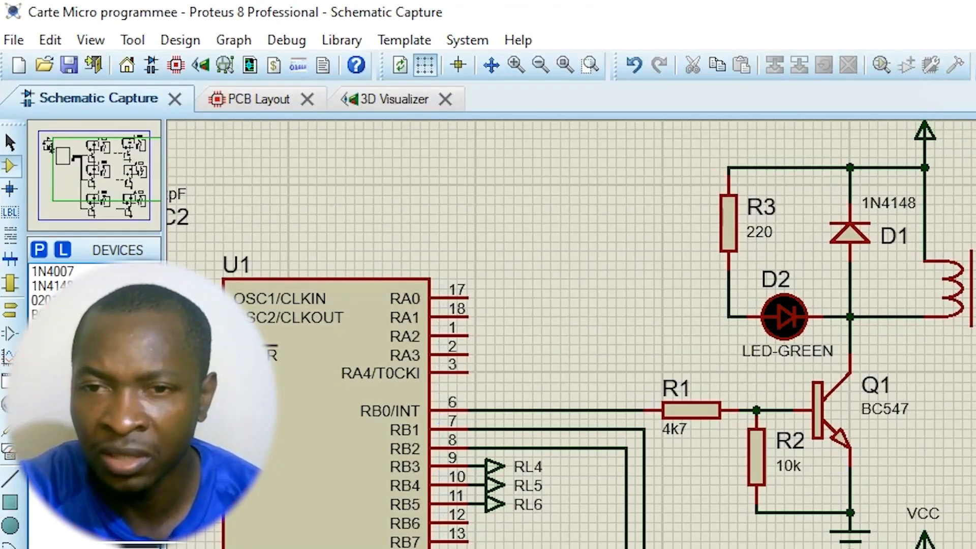
key("F12")
scroll(571, 334, "down", 1)
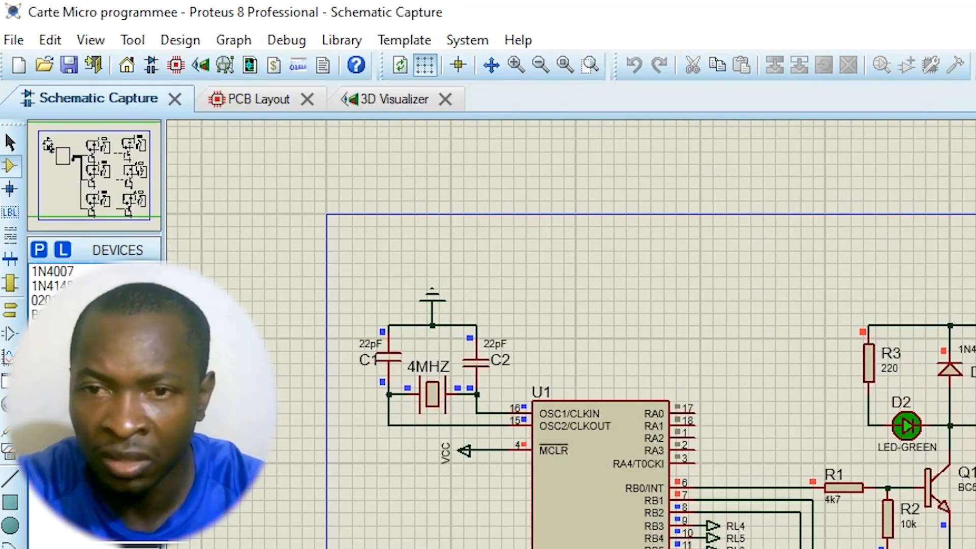
- Return to mikroC PRO for PIC and add the "Delay_ms(1000); // 1 second delay" line from LedBlinking.c below the second PORTB statement
key("alt+Tab")
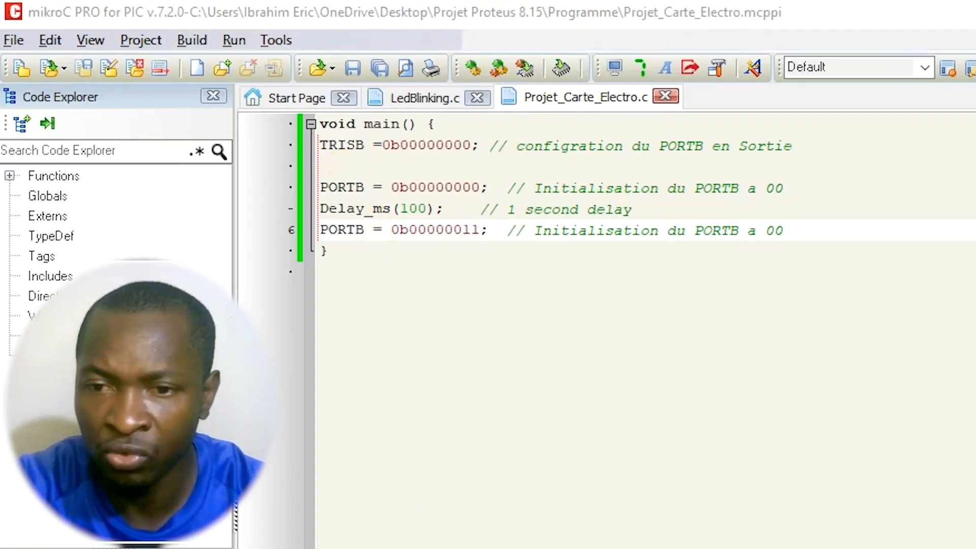
key("alt+Tab")
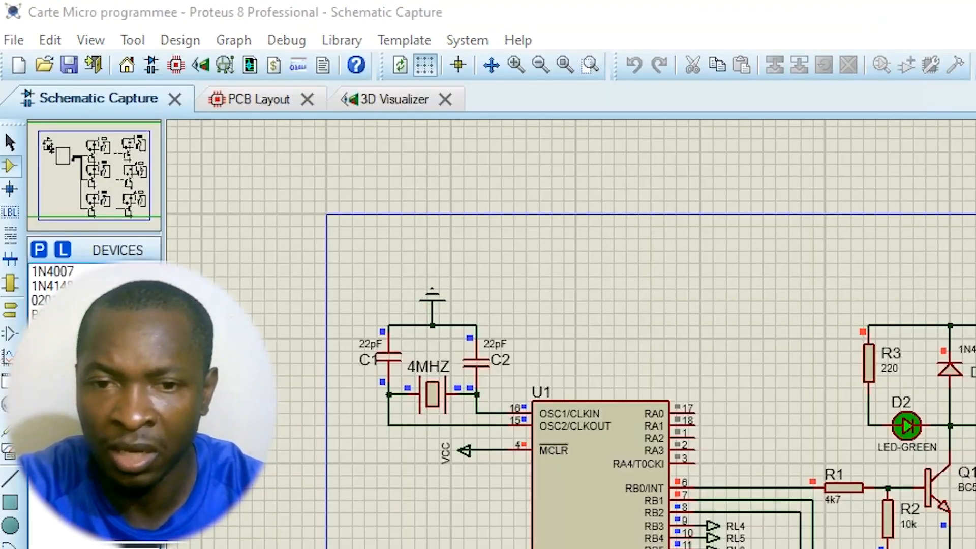
key("alt+Tab")
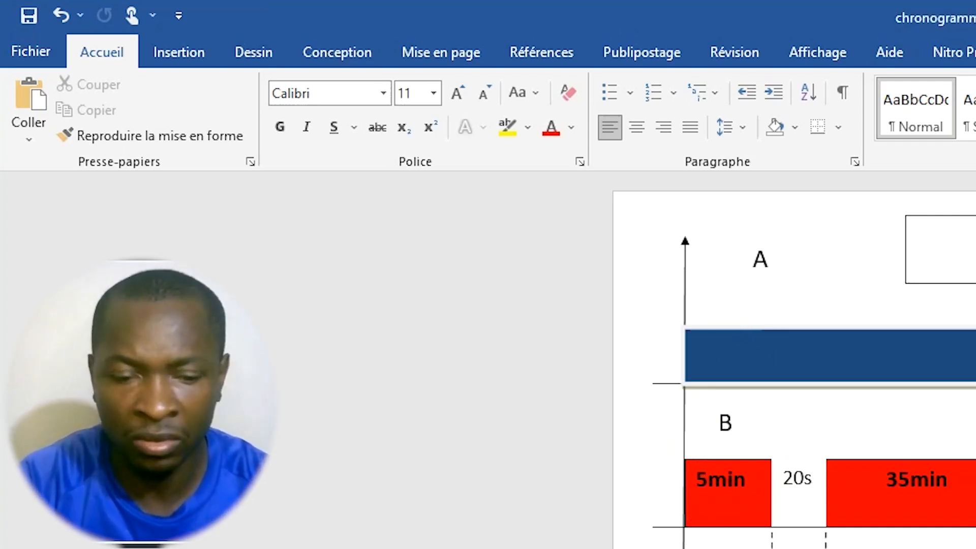
key("alt+Tab")
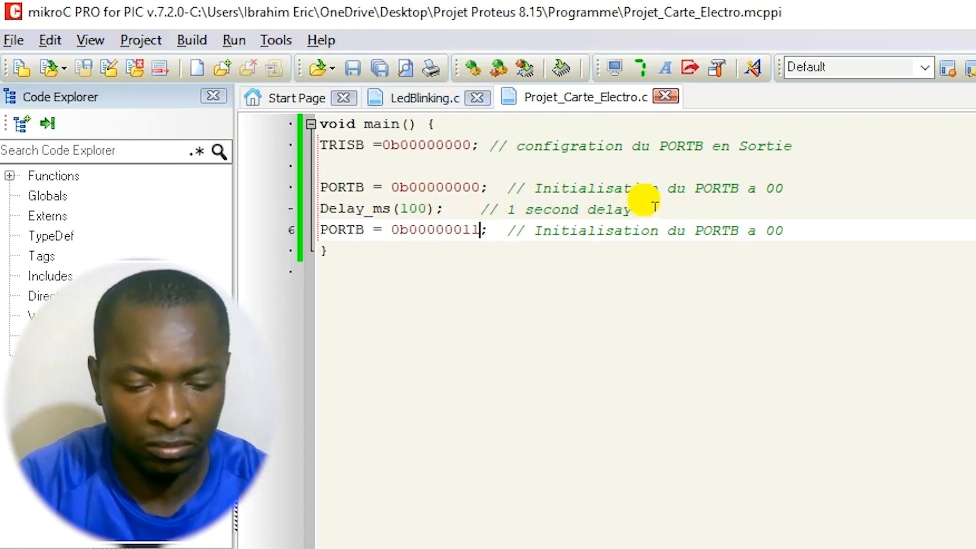
left_click(414, 96)
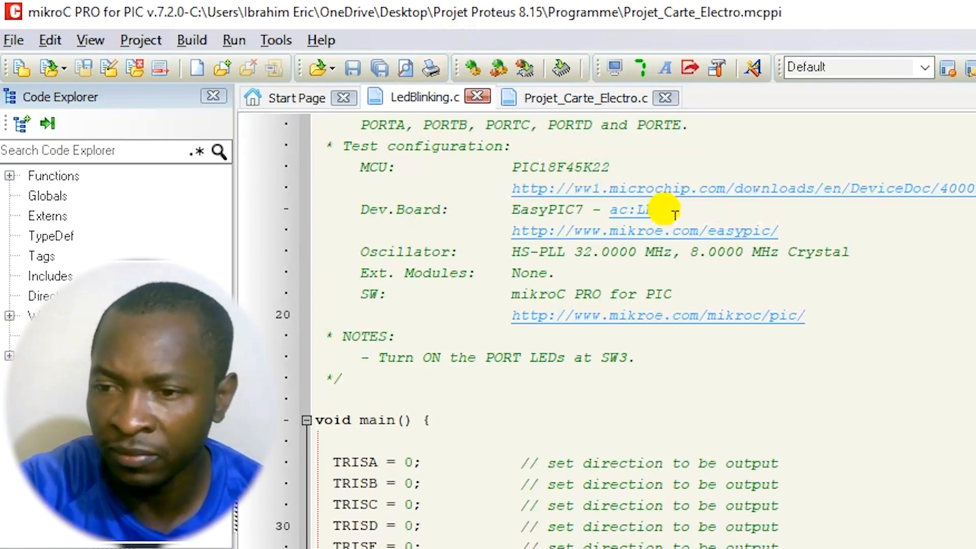
left_click(578, 99)
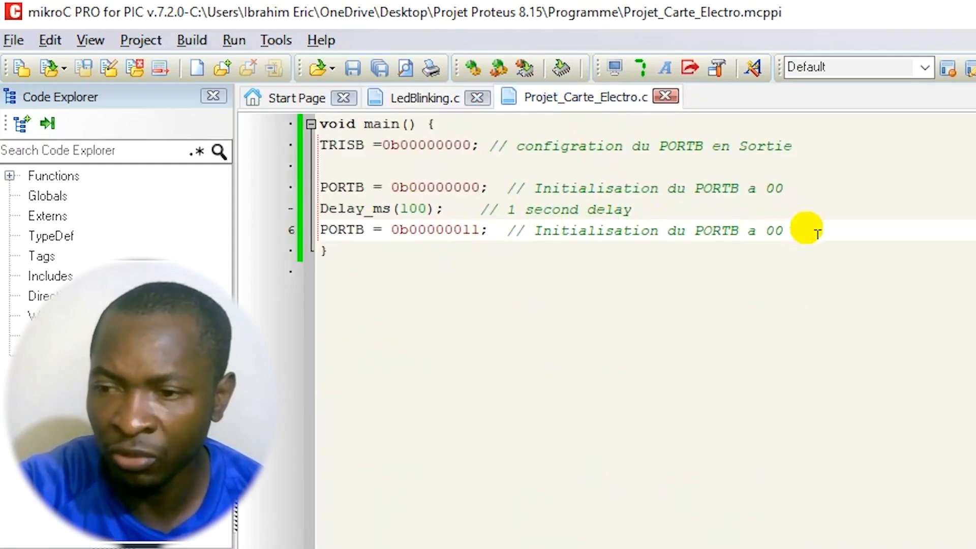
key("Return")
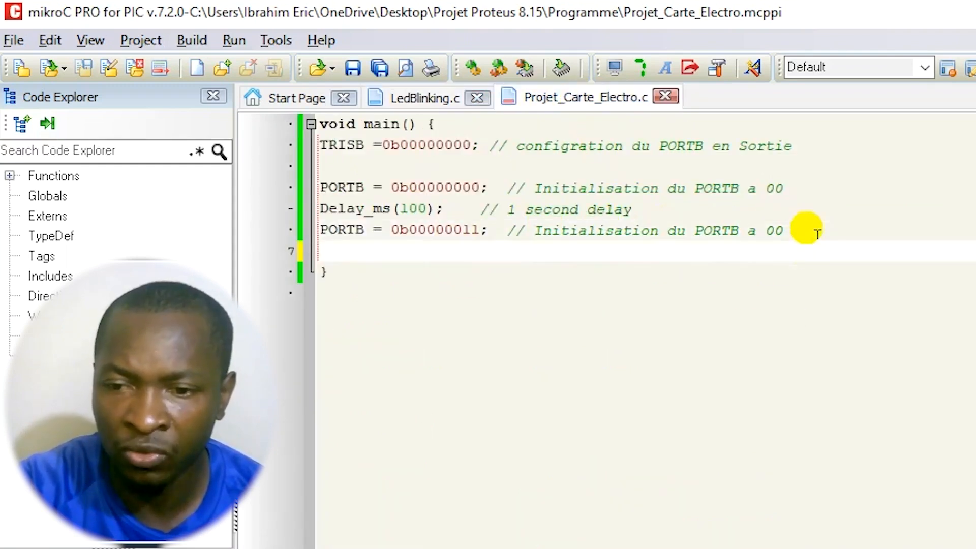
type("Delay_ms(1000);    // 1 second delay")
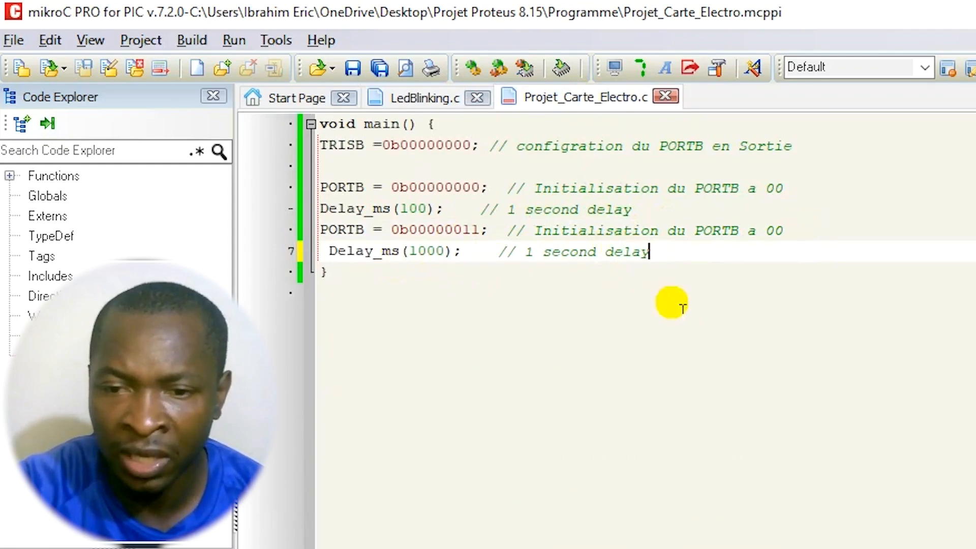
- Add another line below with "Delay_ms(1000); // 1 second delay" repeated four times in a row
key("Return")
type("Delay_ms(1000);    // 1 second delay")
type("Delay_ms(1000);    // 1 second delay")
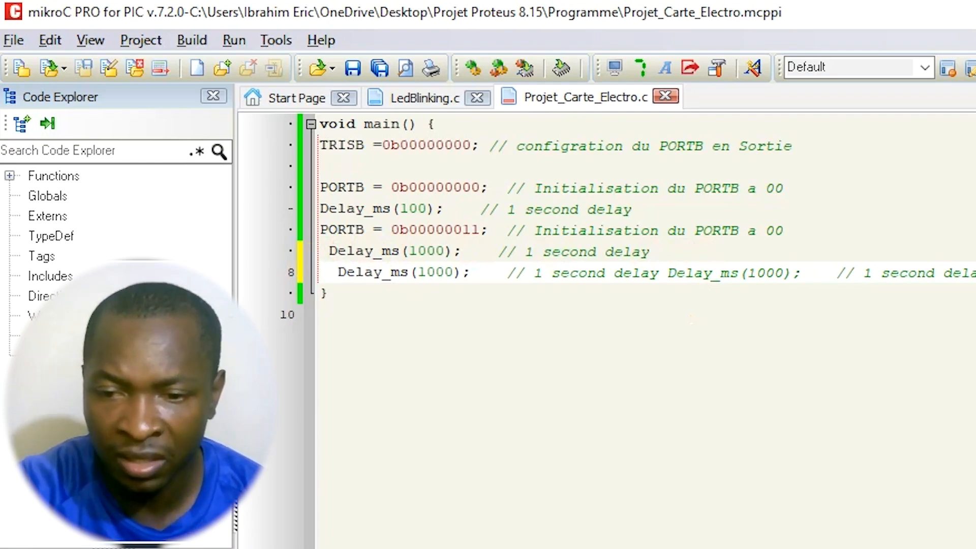
- Duplicate the second PORTB statement onto a new line below the delays and set its value to 0b00000001
key("Return")
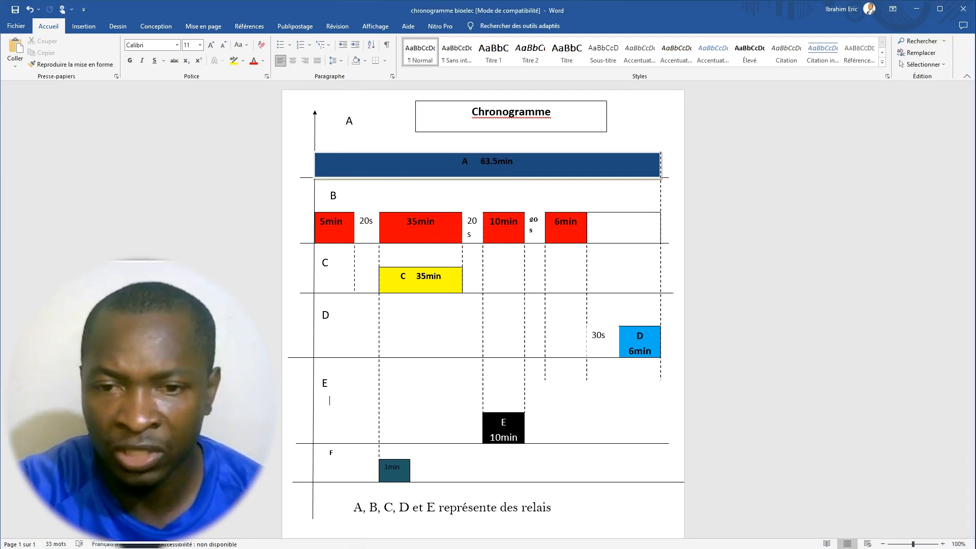
key("alt+Tab")
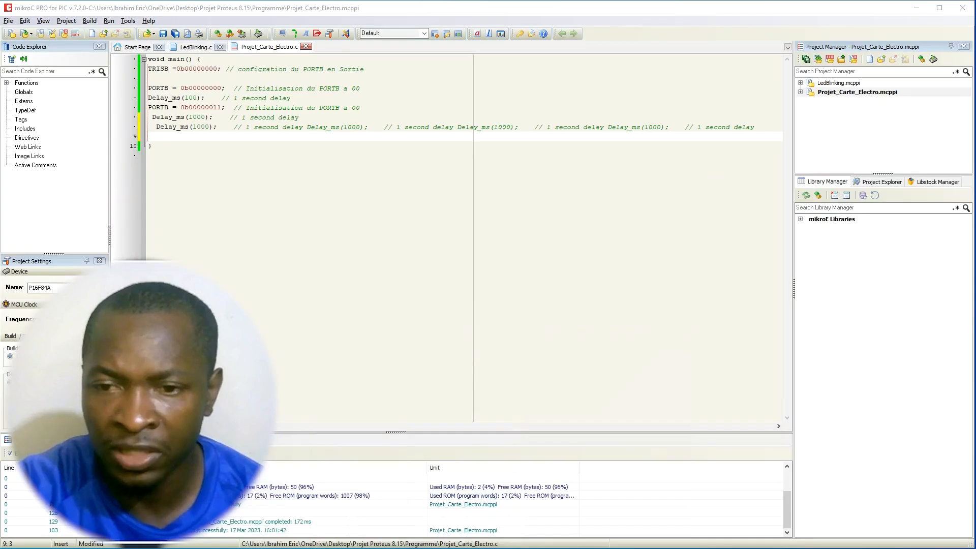
left_click_drag(360, 109, 143, 107)
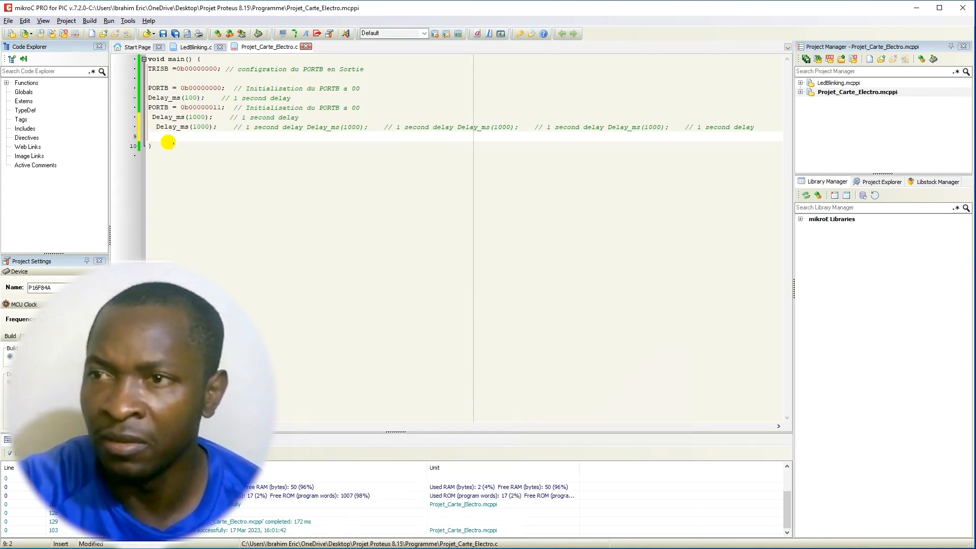
type("PORTB = 0b00000011;  // Initialisation du PORTB a 00")
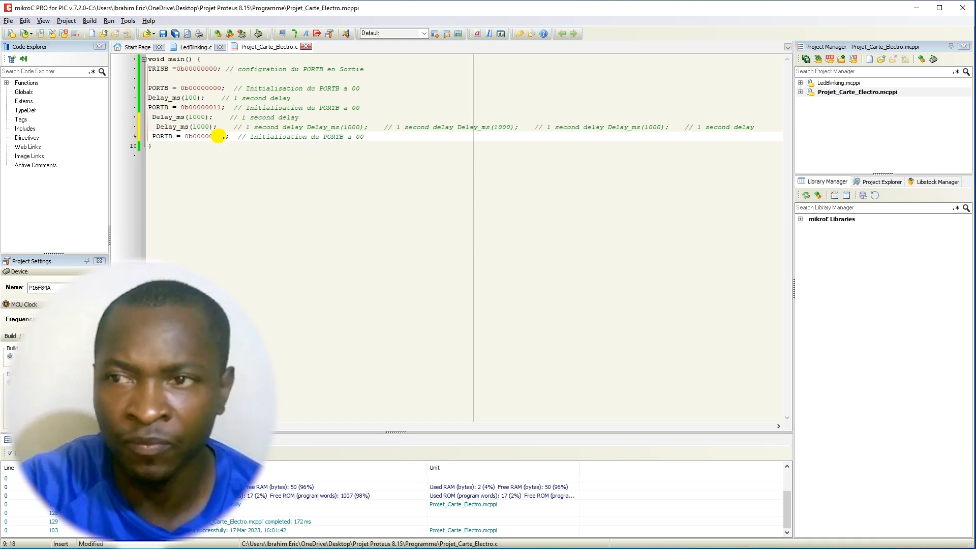
type("0")
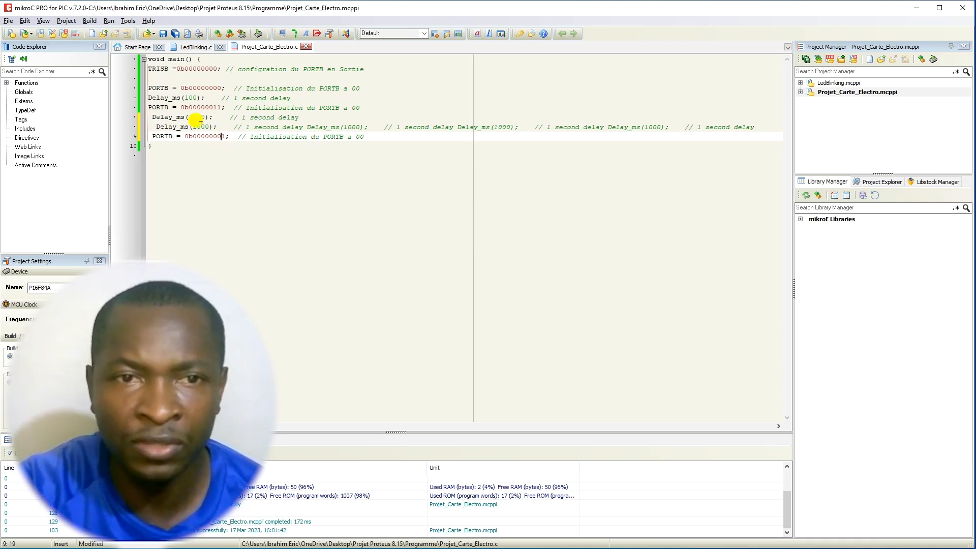
- Remove the extra indentation space before the second Delay_ms(1000) line and build the project
left_click(162, 127)
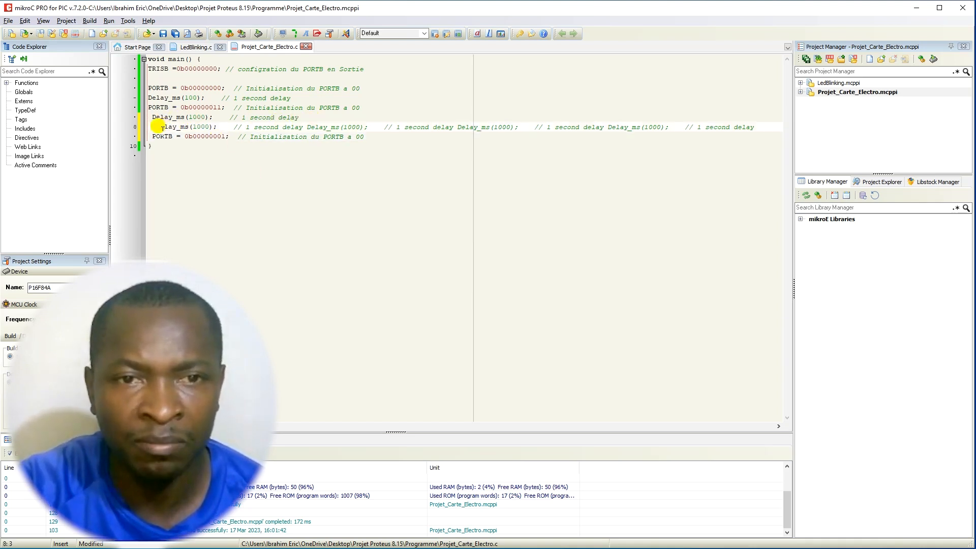
key("BackSpace")
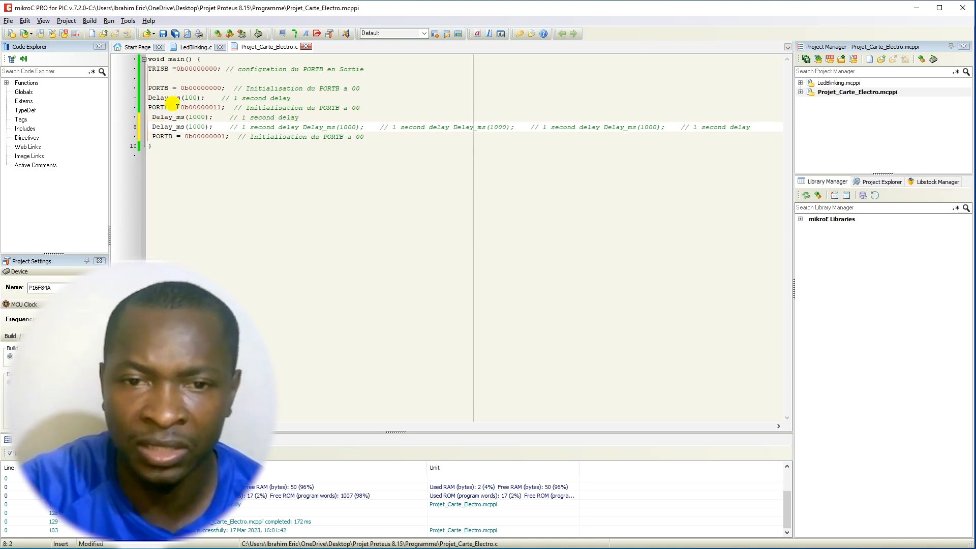
left_click(227, 34)
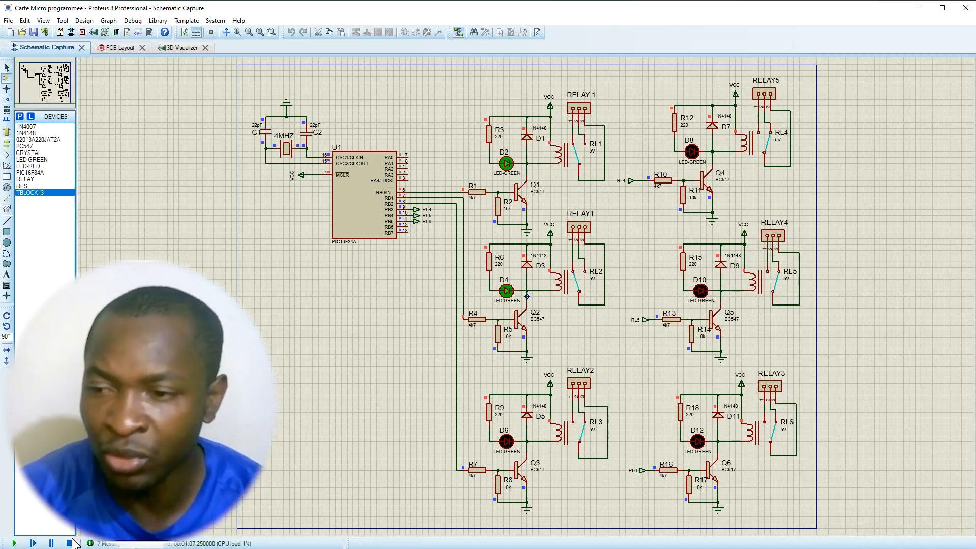
- Restart the simulation in Proteus with the rebuilt program and compare the relay LEDs with the timing chart in Word
left_click(70, 543)
left_click(14, 543)
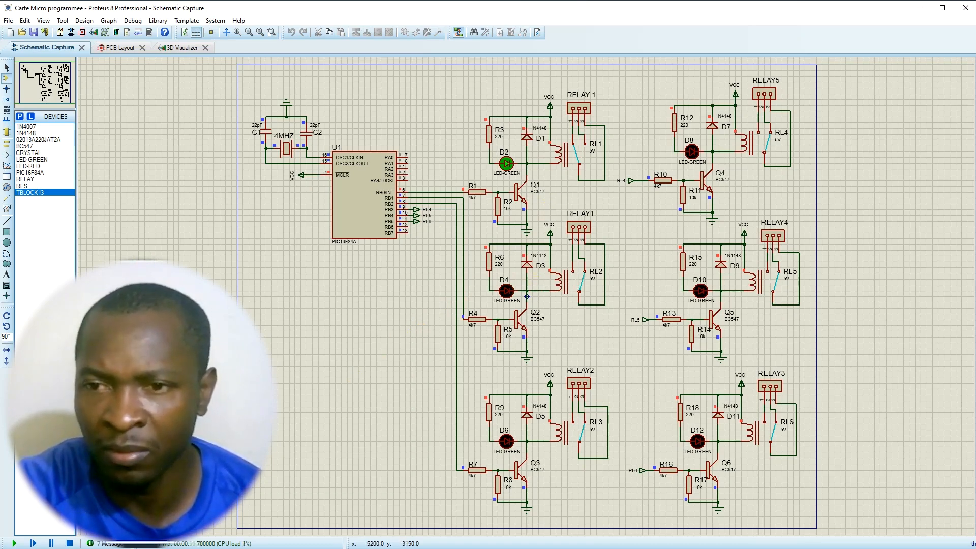
key("alt+Tab")
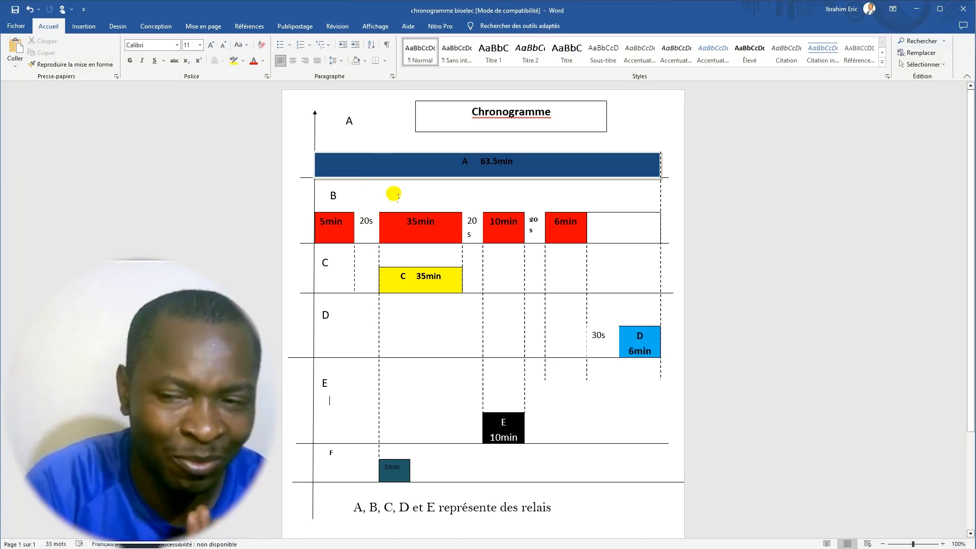
left_click(916, 9)
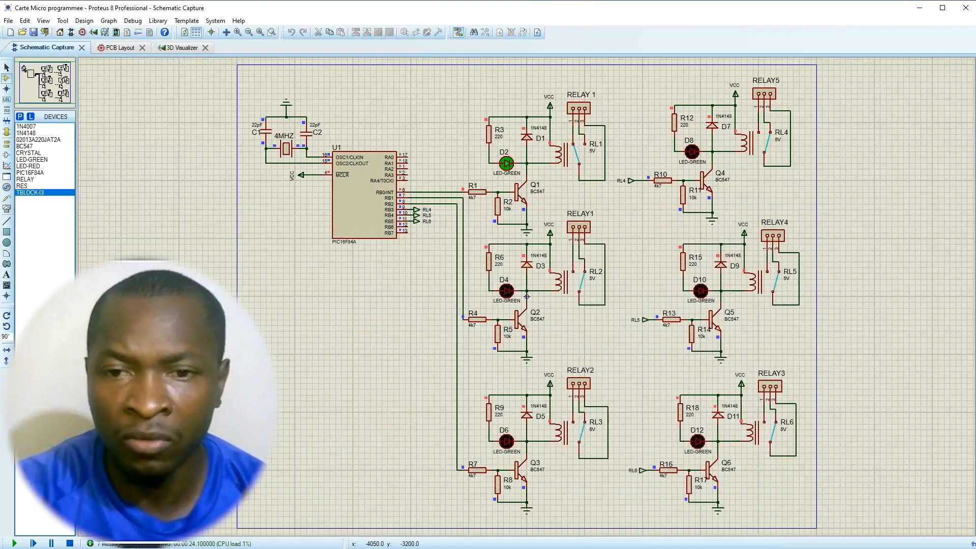
- Return to mikroC PRO for PIC and delete the two Delay_ms(1000) lines between the last two PORTB statements
key("alt+Tab")
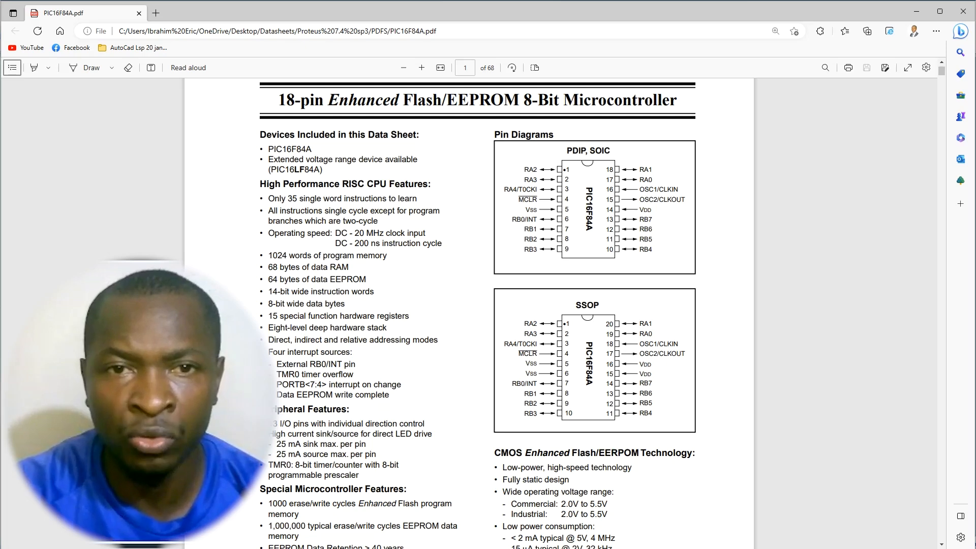
key("alt+Tab")
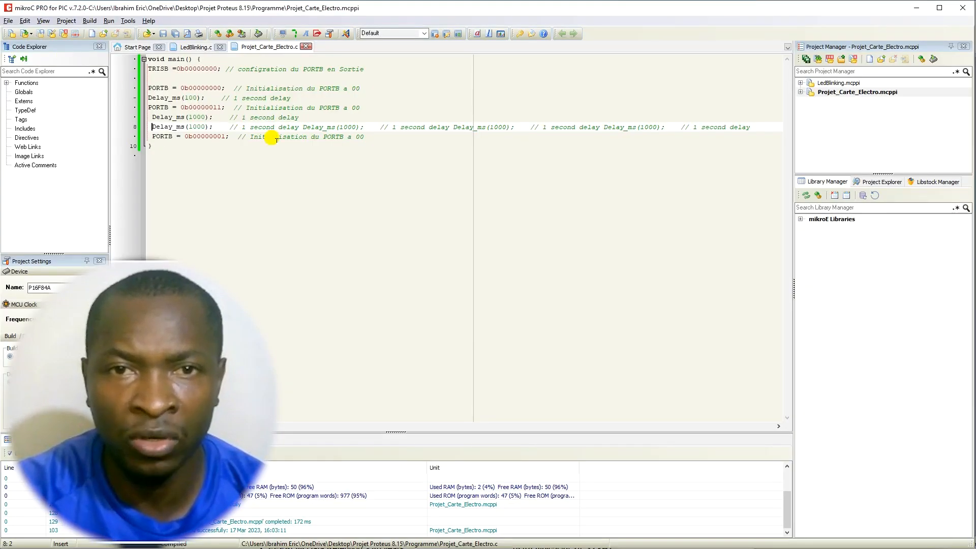
left_click_drag(760, 127, 153, 118)
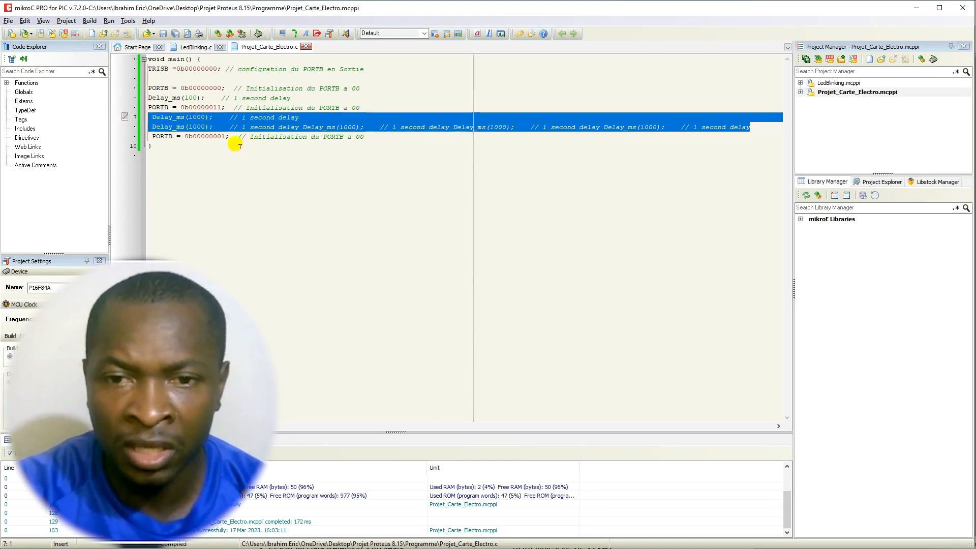
key("BackSpace")
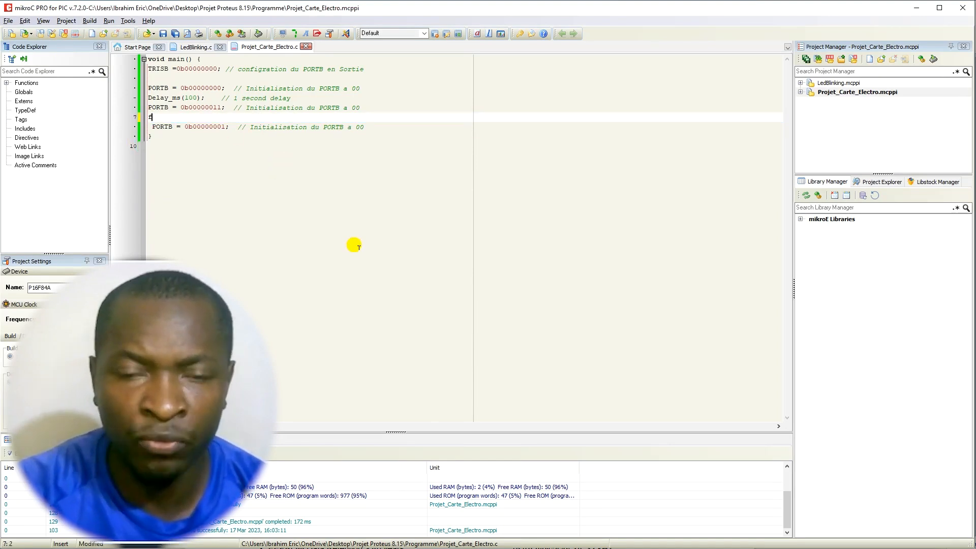
- Start a for block in place of the deleted delays, with an empty line between its opening and closing braces
type("for")
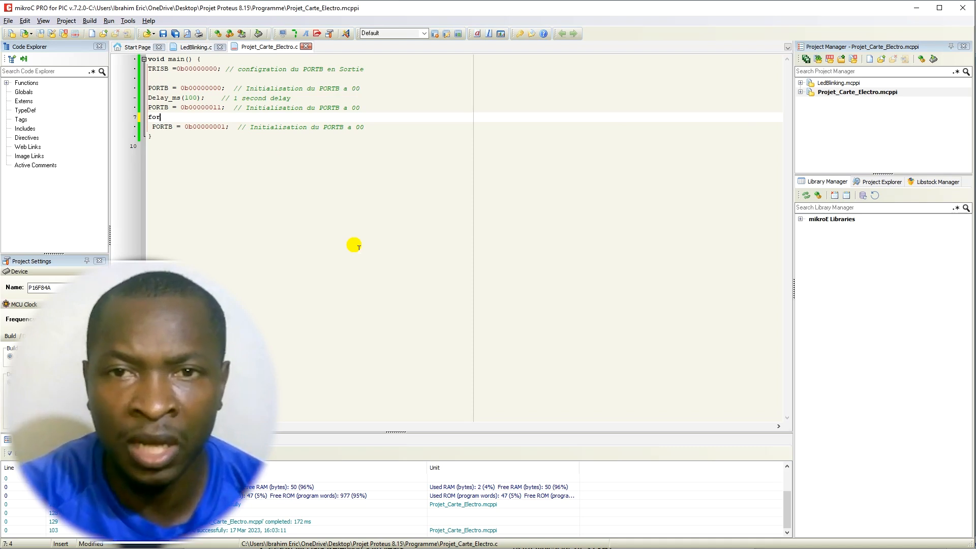
type("()")
key("Left")
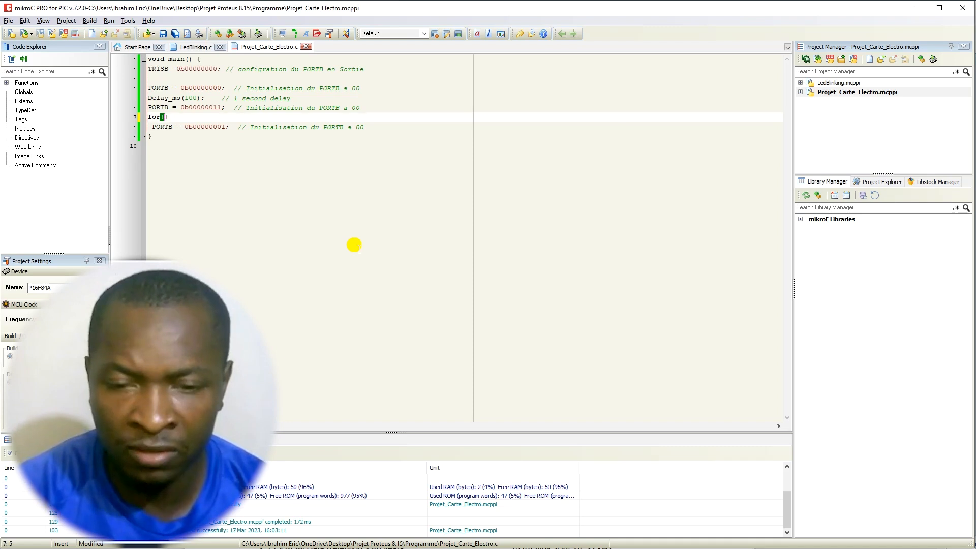
key("Return")
key("Return")
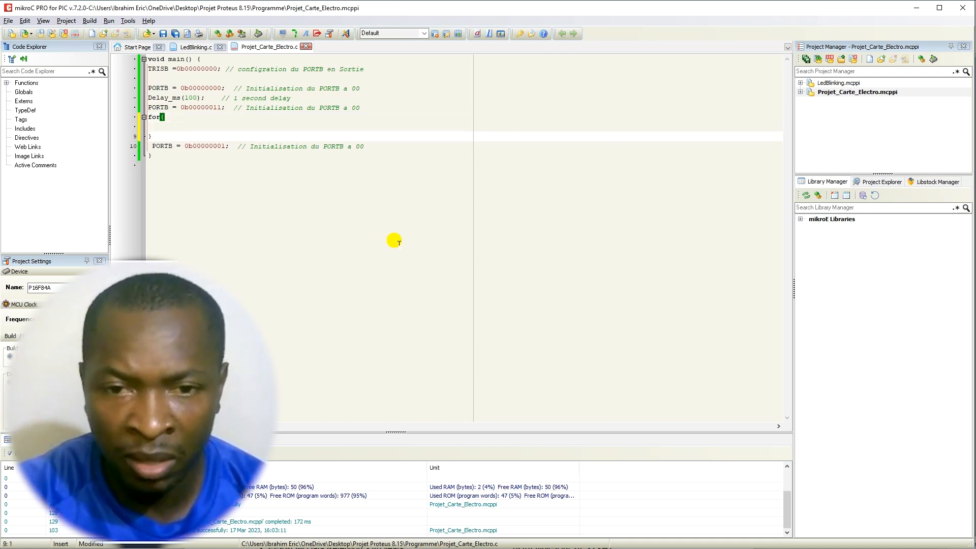
- Look up "for" in the mikroC help index and read the For Statement page for its syntax and example
left_click(159, 118)
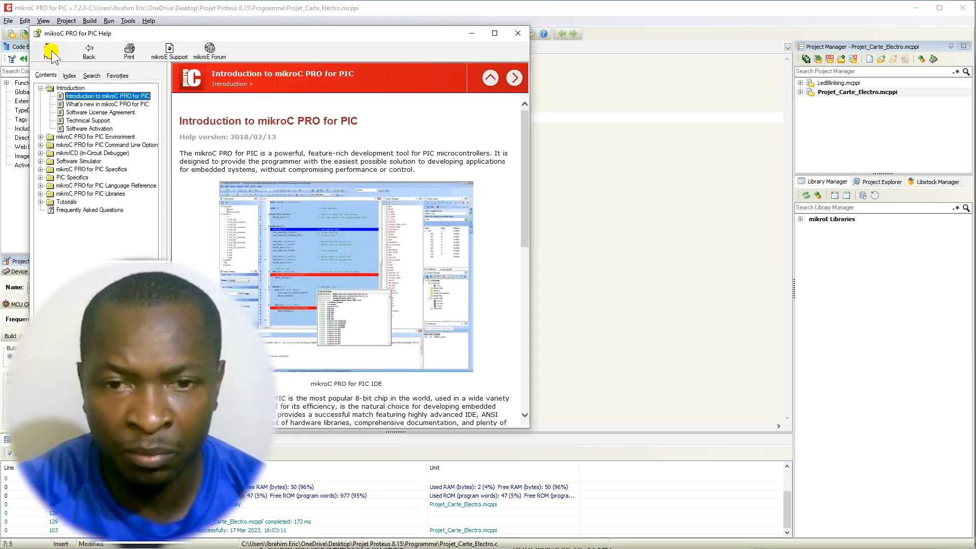
left_click(79, 77)
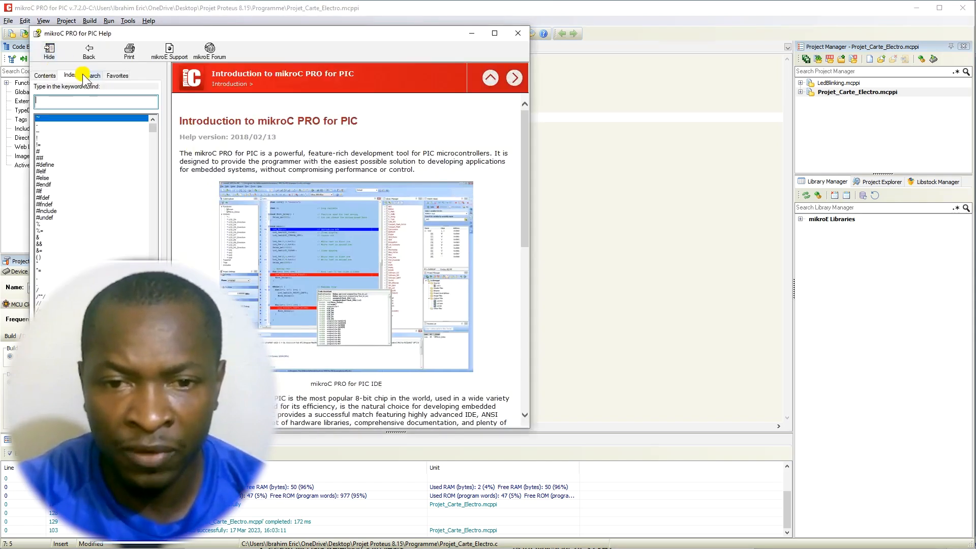
type("for")
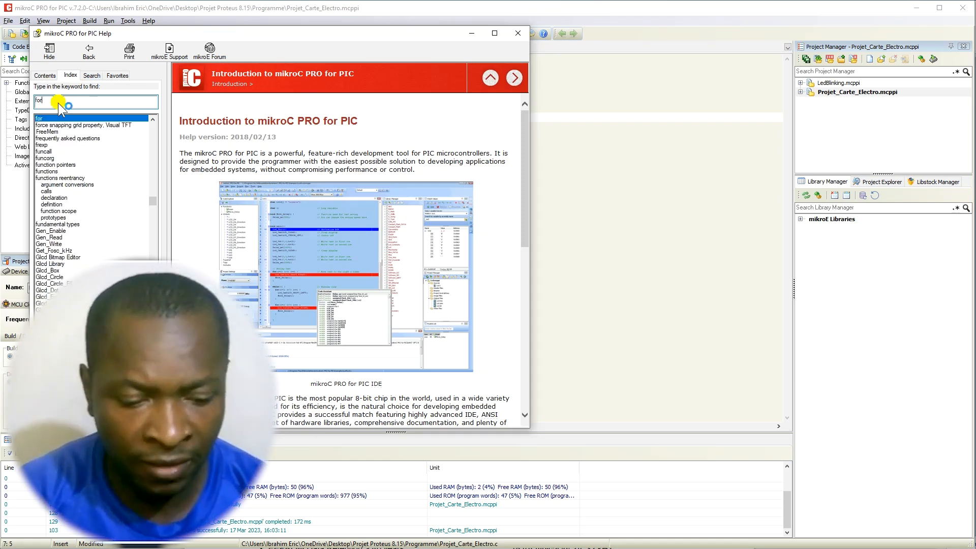
key("Return")
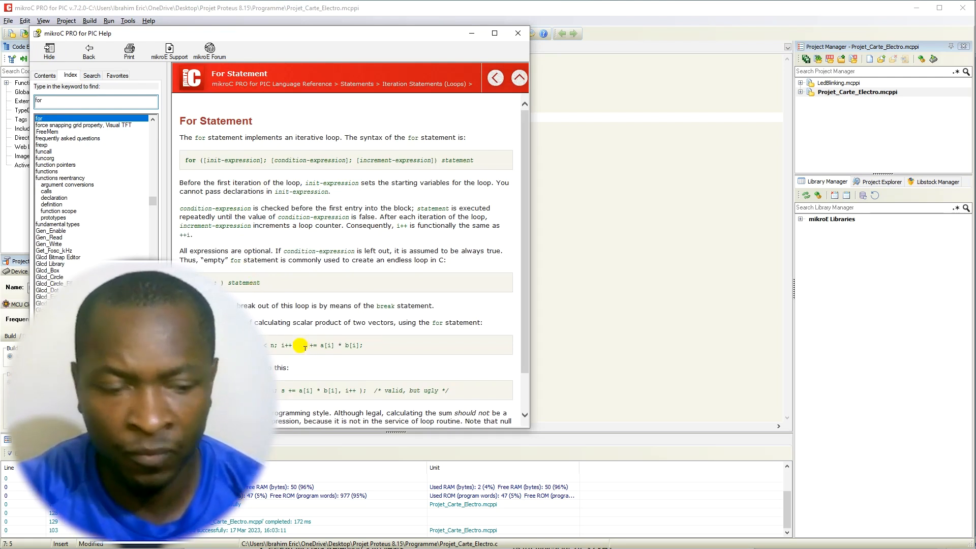
scroll(300, 346, "down", 2)
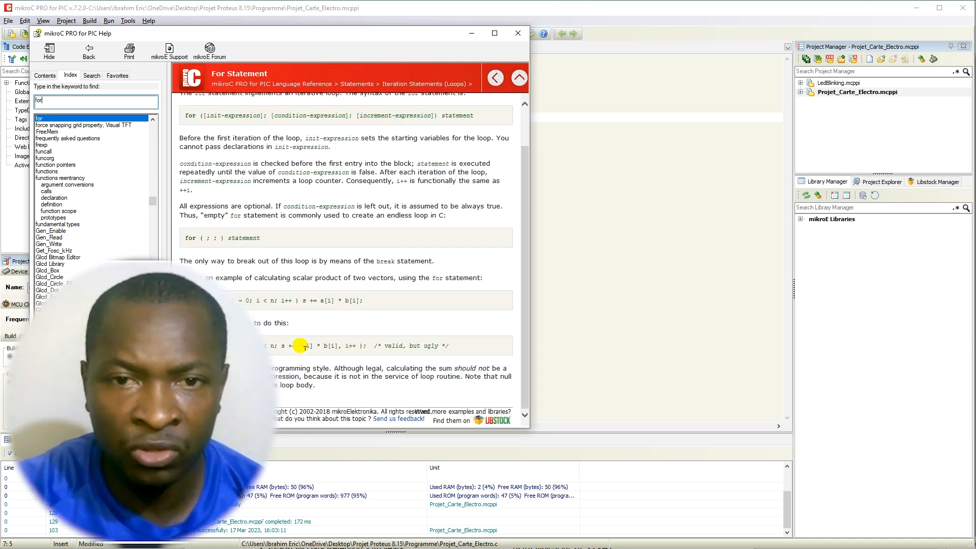
- Copy the for header from the help example and use it to replace the empty for() header in Projet_Carte_Electro.c
left_click_drag(300, 300, 186, 300)
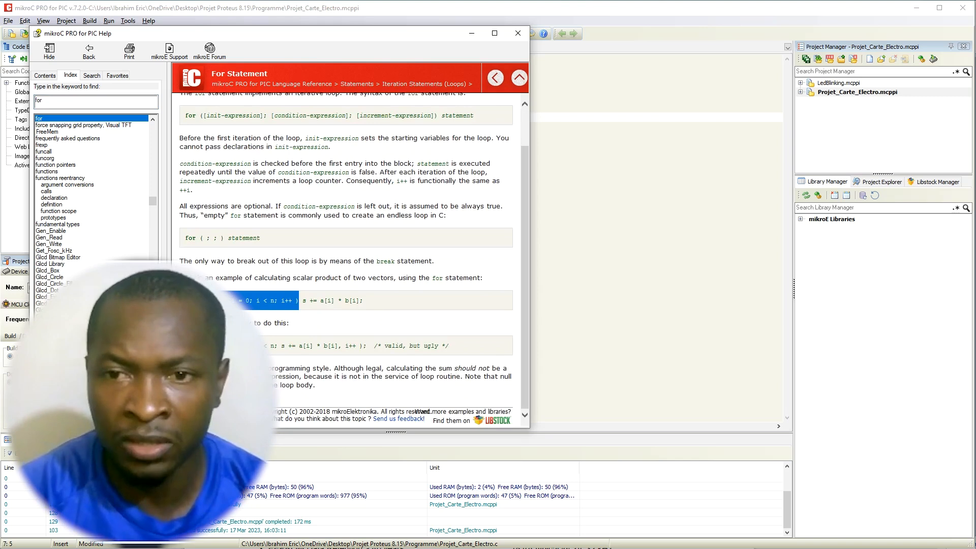
left_click(521, 35)
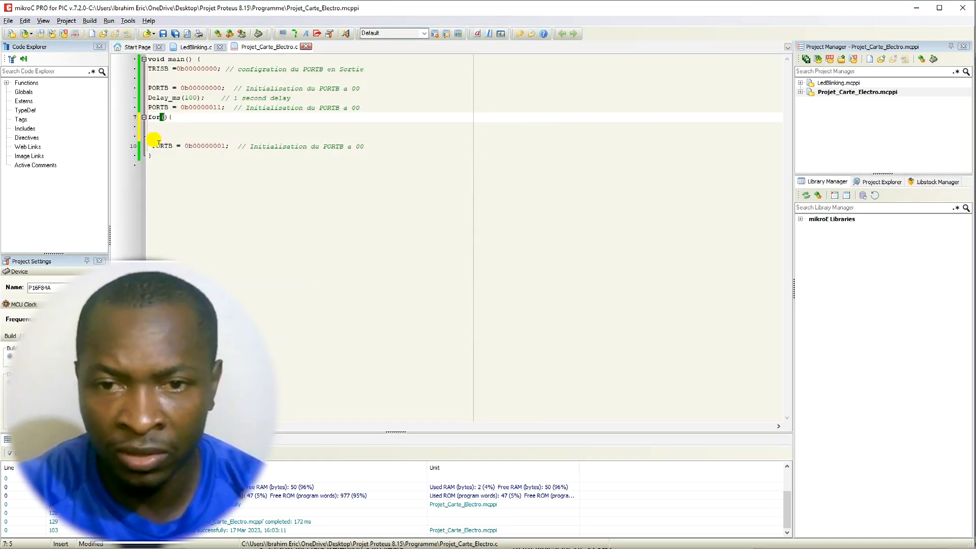
left_click_drag(155, 138, 148, 118)
left_click(168, 126)
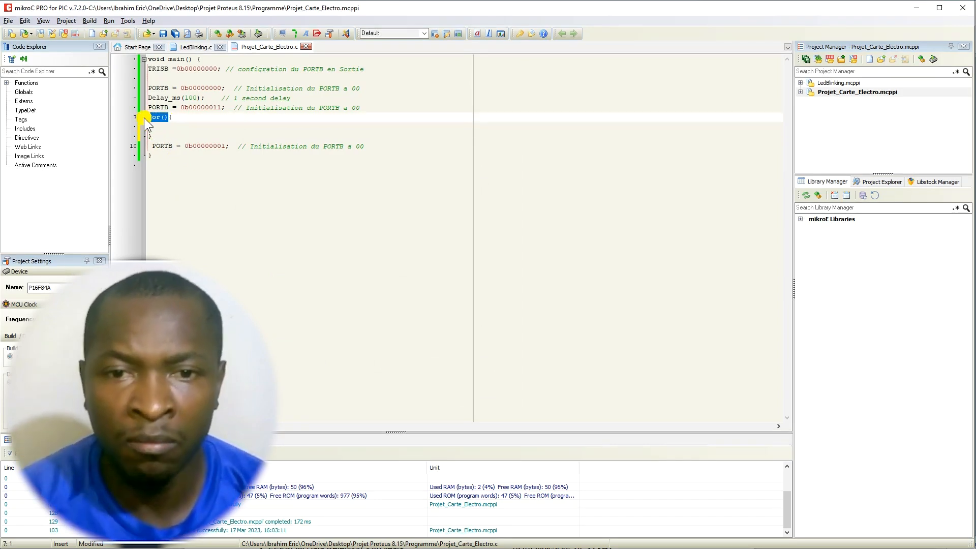
type("for ( i = 0, i = 0; i < n; i++ )")
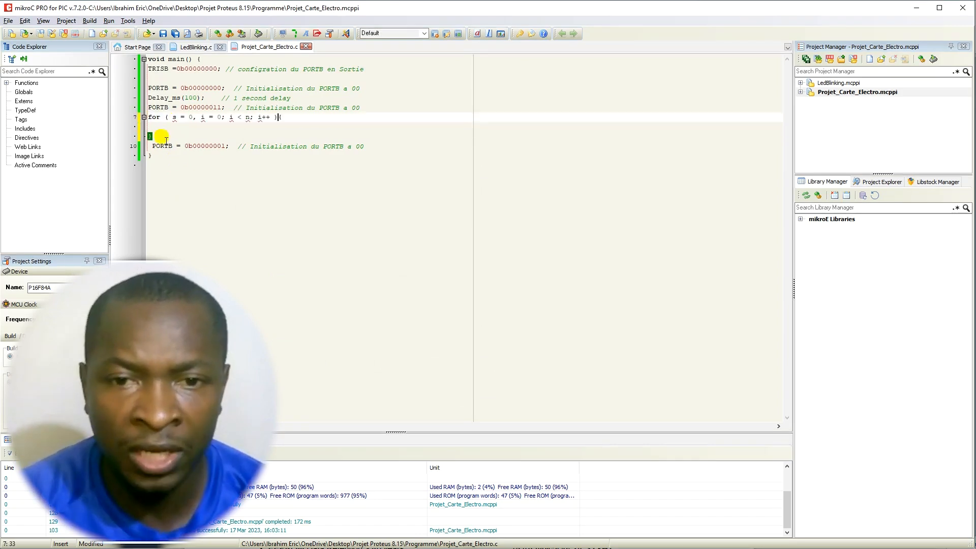
- Remove the extra spaces and the s = 0 initialisation from the for header, leaving i=0; i<n; i++
left_click(191, 121)
key("BackSpace")
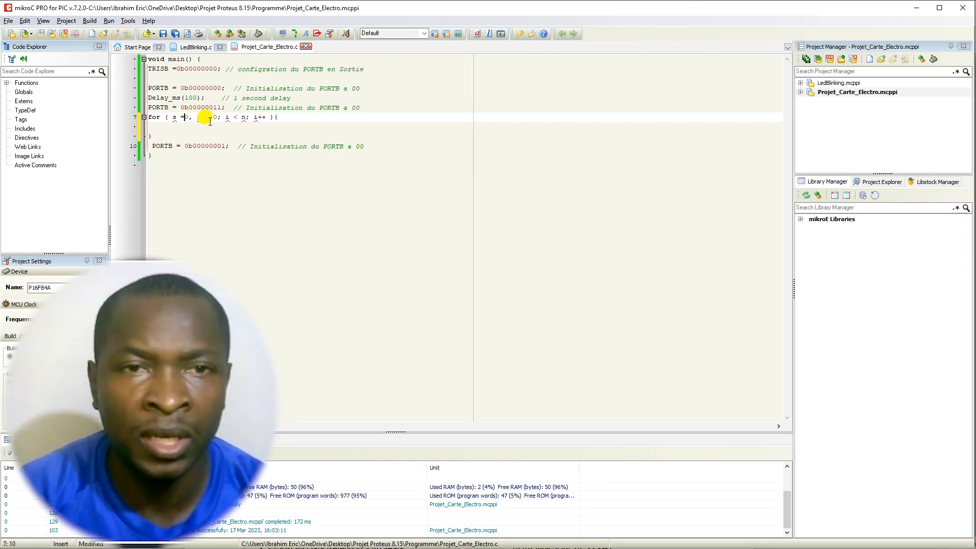
key("BackSpace")
left_click(213, 122)
key("BackSpace")
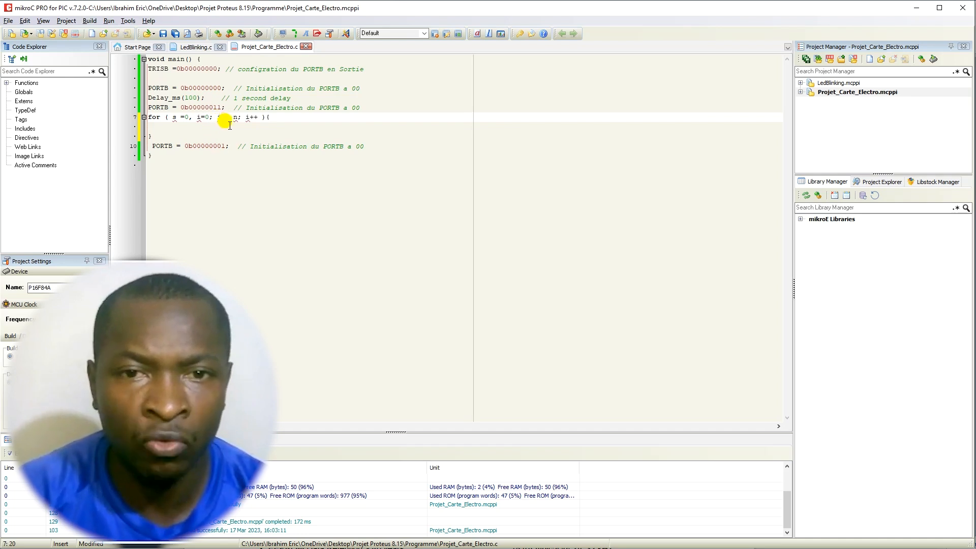
key("BackSpace")
left_click(233, 124)
key("BackSpace")
left_click(240, 122)
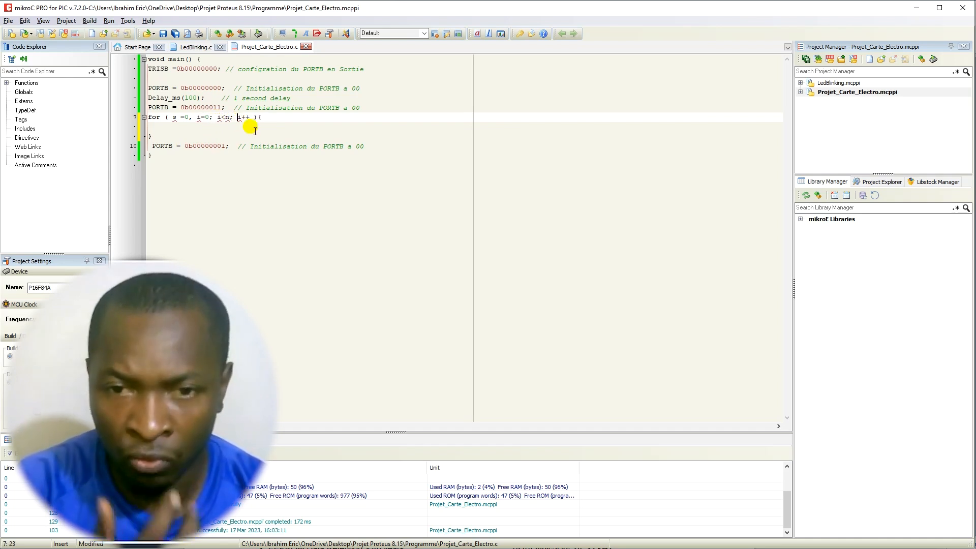
key("BackSpace")
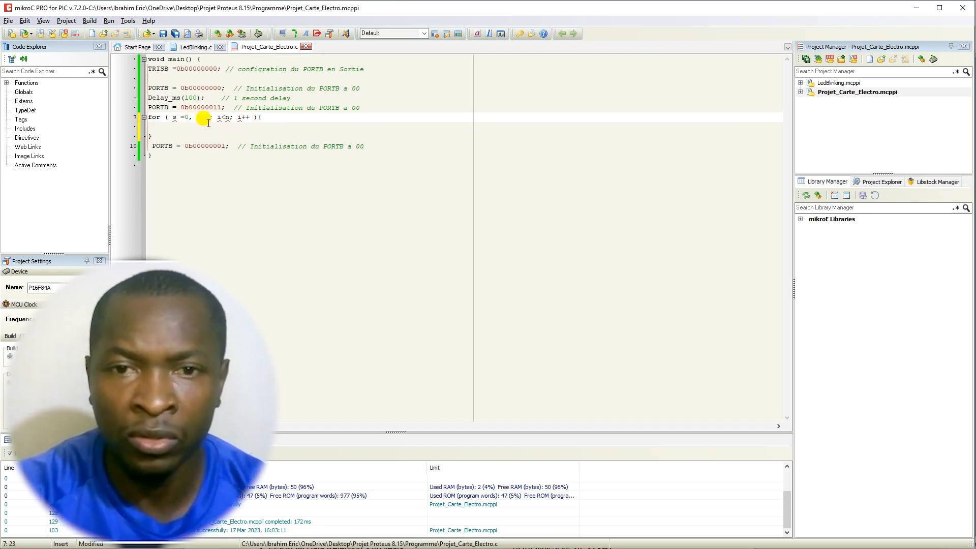
left_click_drag(198, 117, 171, 118)
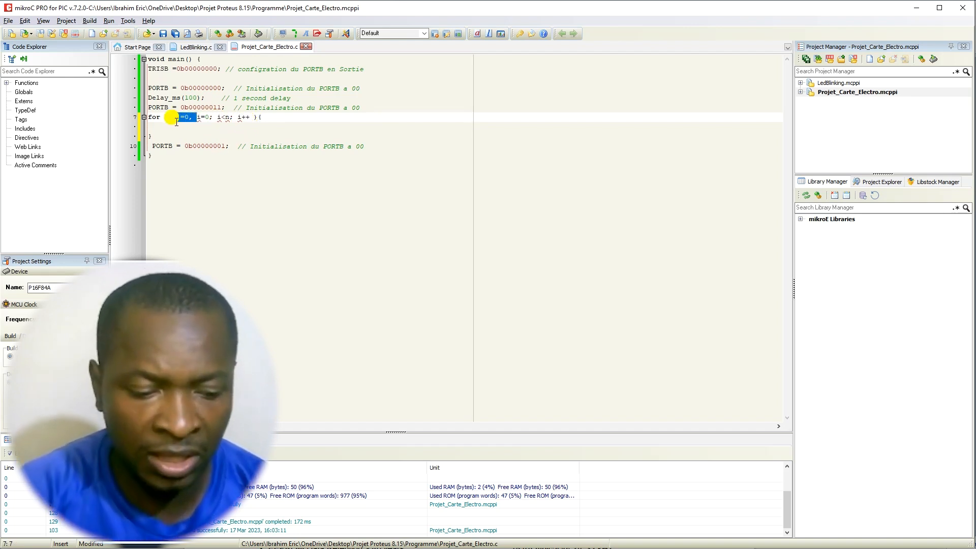
key("BackSpace")
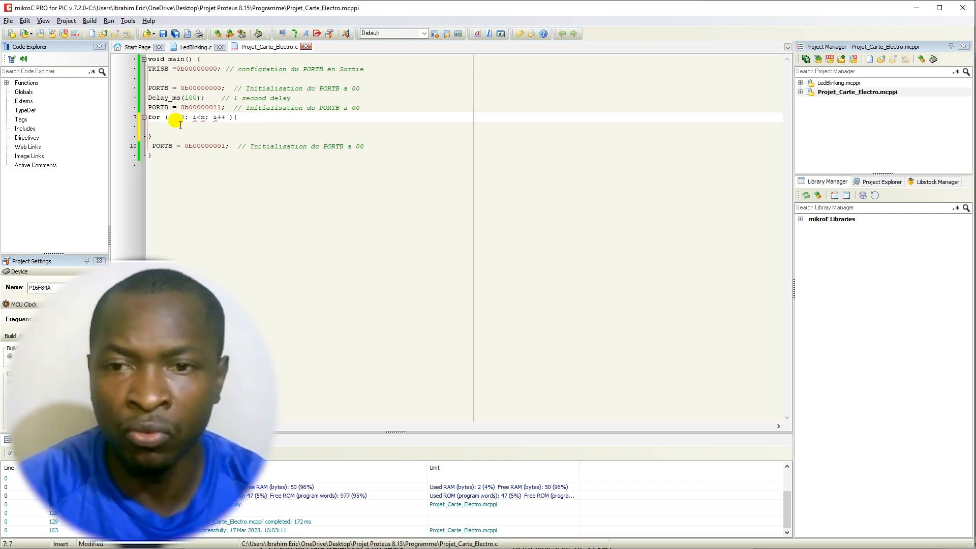
- Compute 60 × 5 in Calculator and replace n with 300 in the for loop's condition
left_click(205, 118)
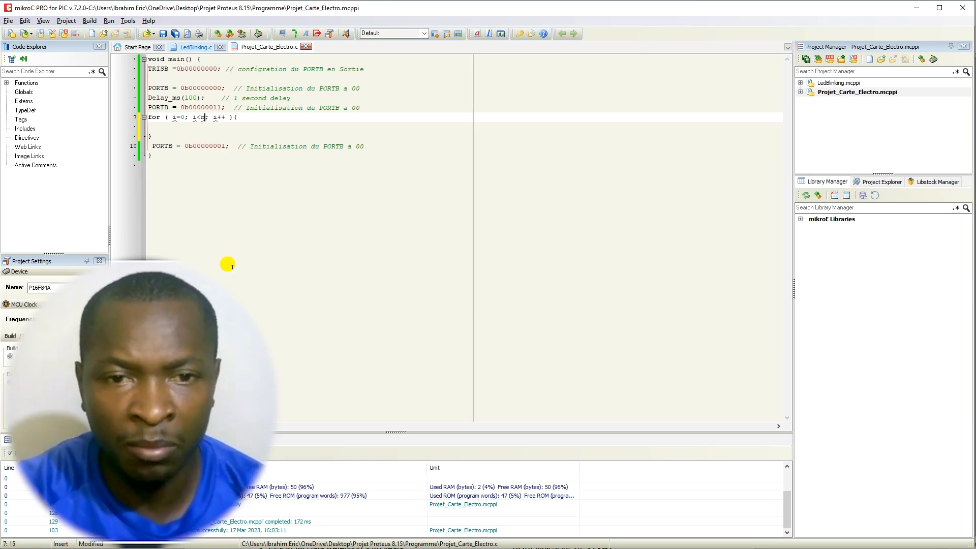
key("super")
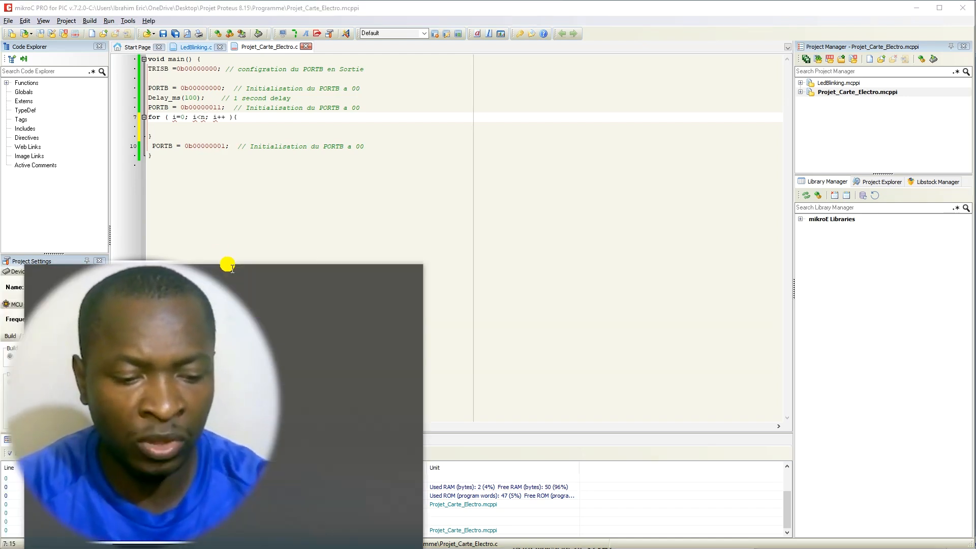
type("cal")
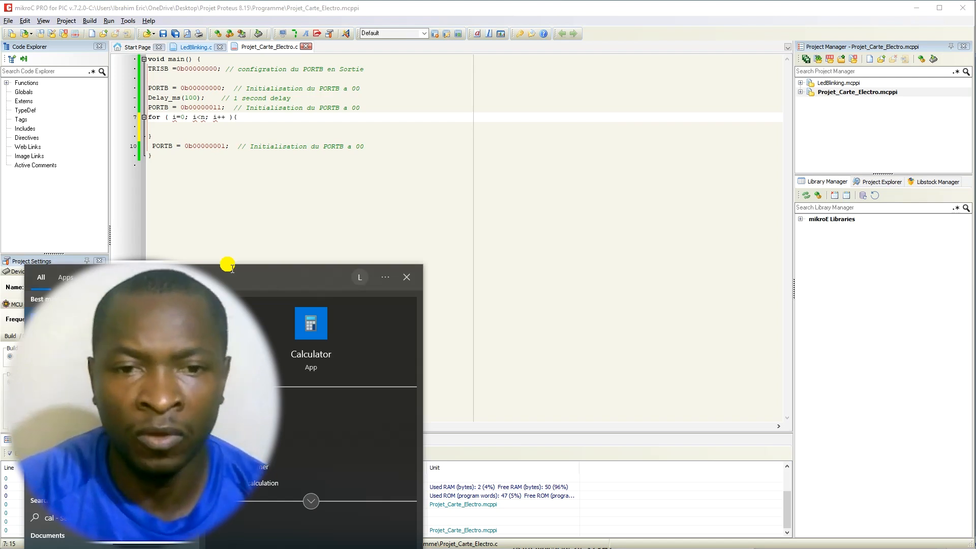
key("Return")
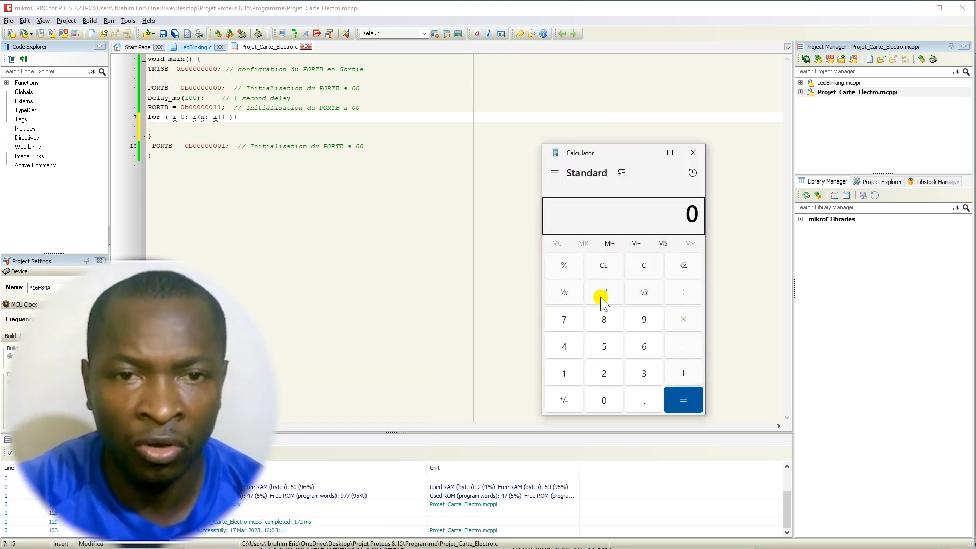
left_click(565, 376)
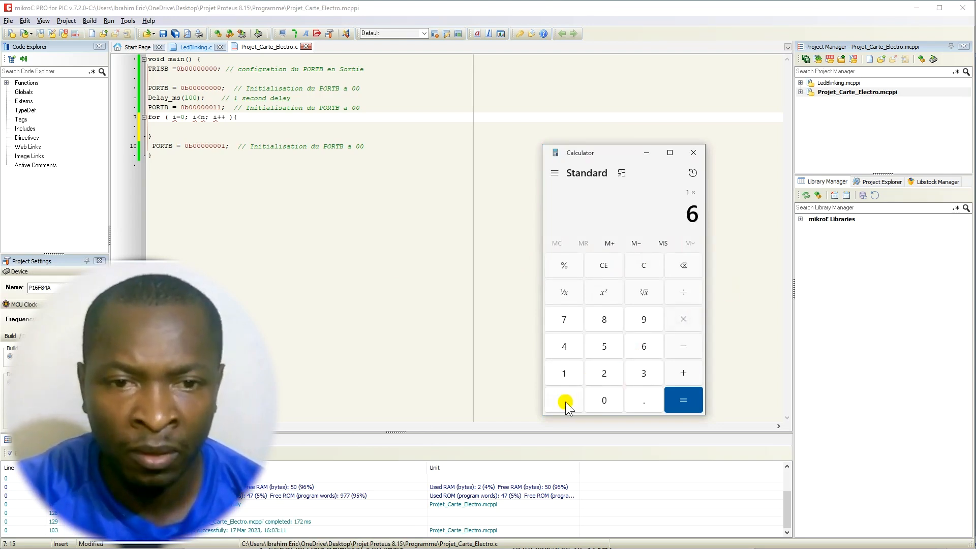
left_click(603, 398)
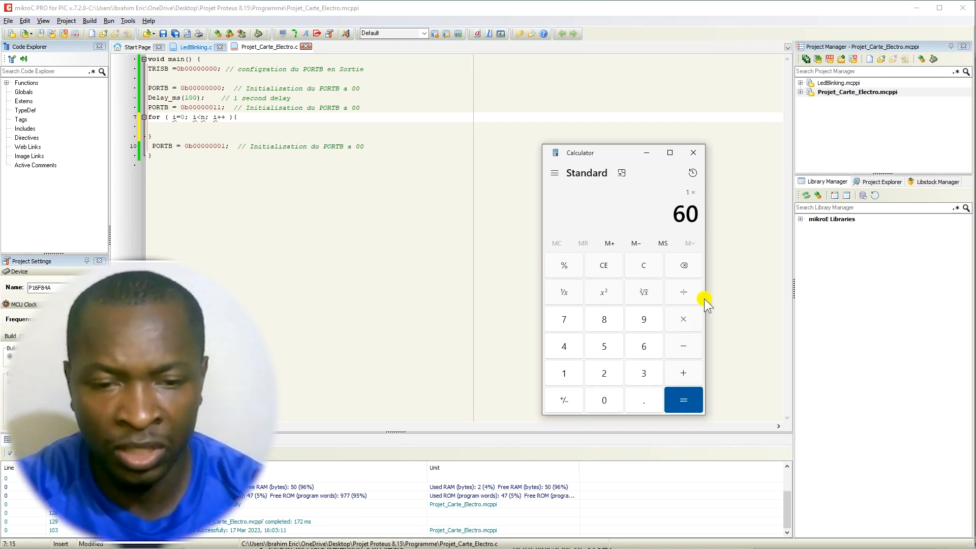
left_click(682, 320)
left_click(611, 345)
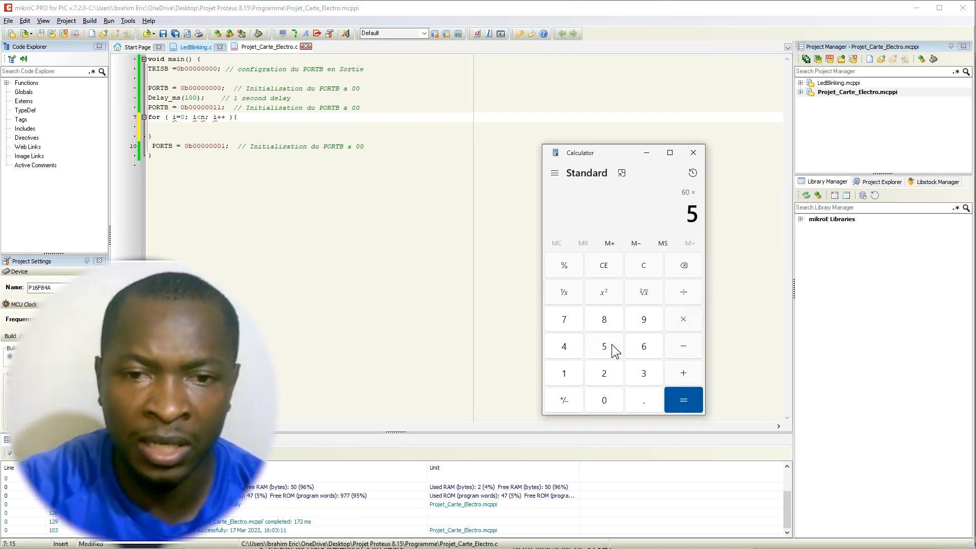
left_click(684, 400)
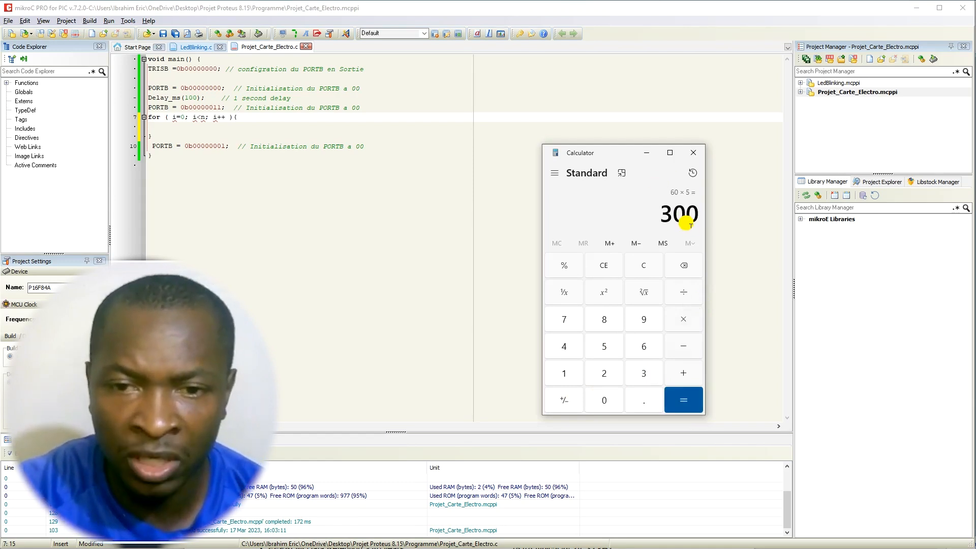
left_click(694, 151)
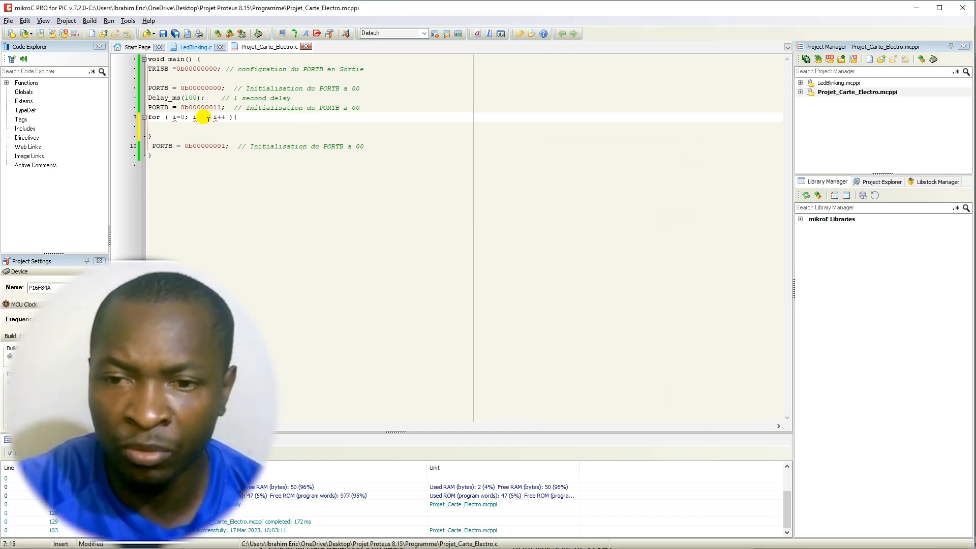
left_click_drag(205, 118, 203, 117)
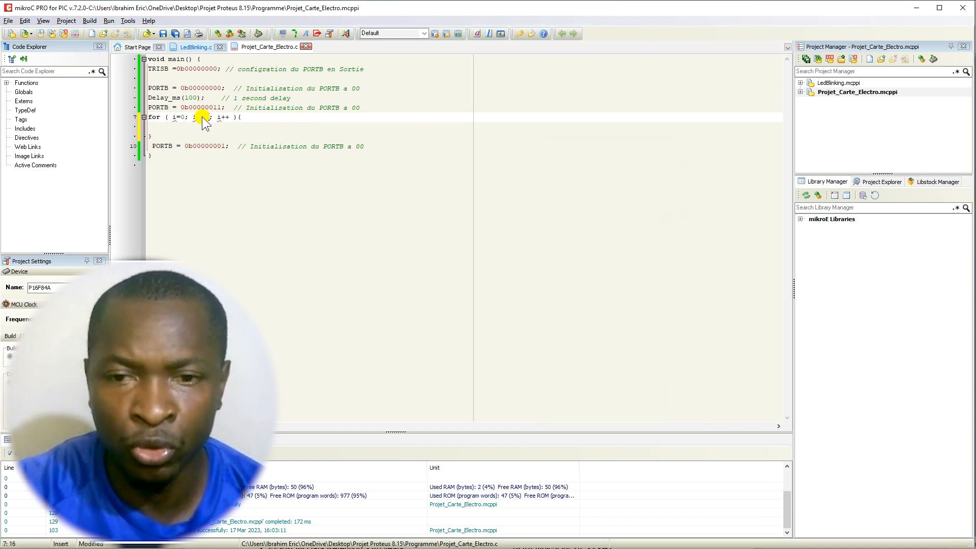
type("300")
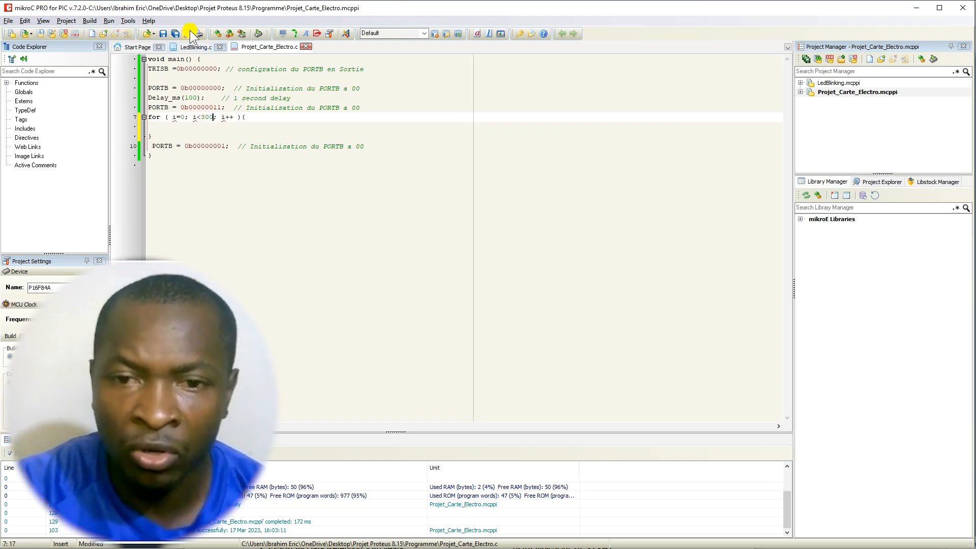
- Copy the Delay_ms(1000) line with its comment from LedBlinking.c into the body of the for loop
left_click(189, 46)
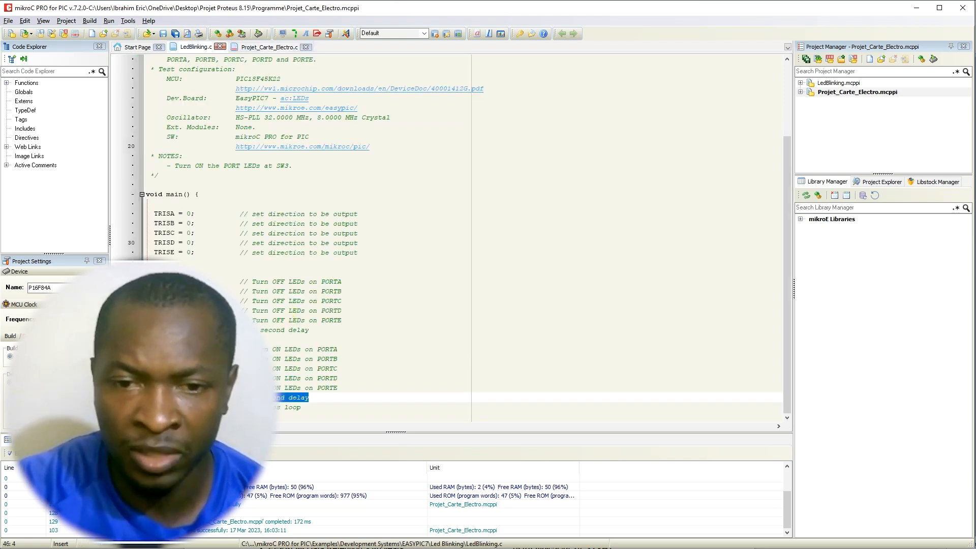
right_click(206, 399)
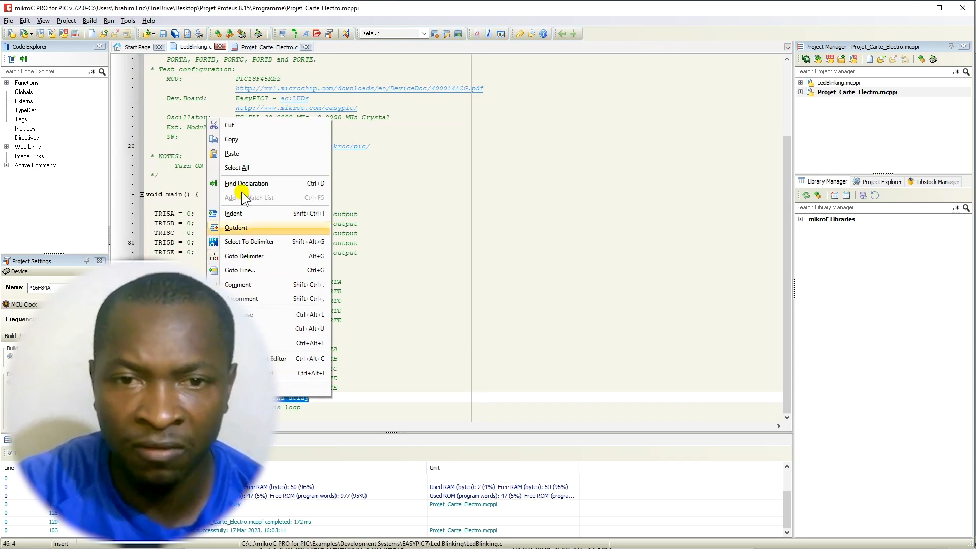
left_click(239, 139)
left_click(264, 47)
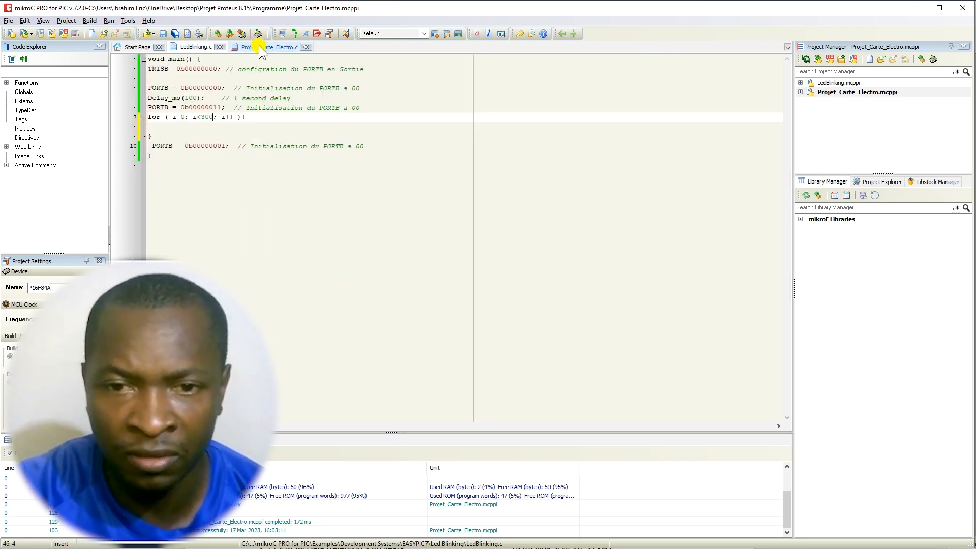
left_click(164, 129)
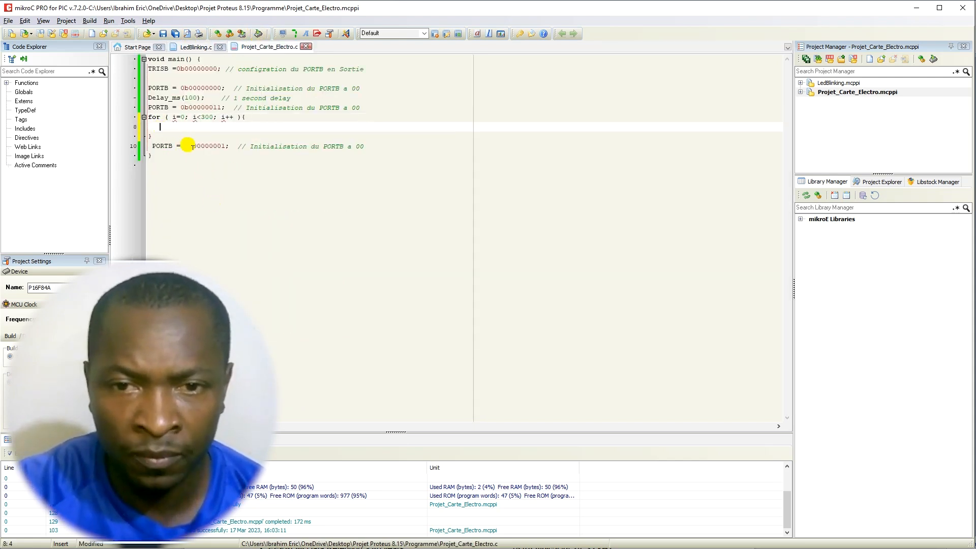
key("ctrl+v")
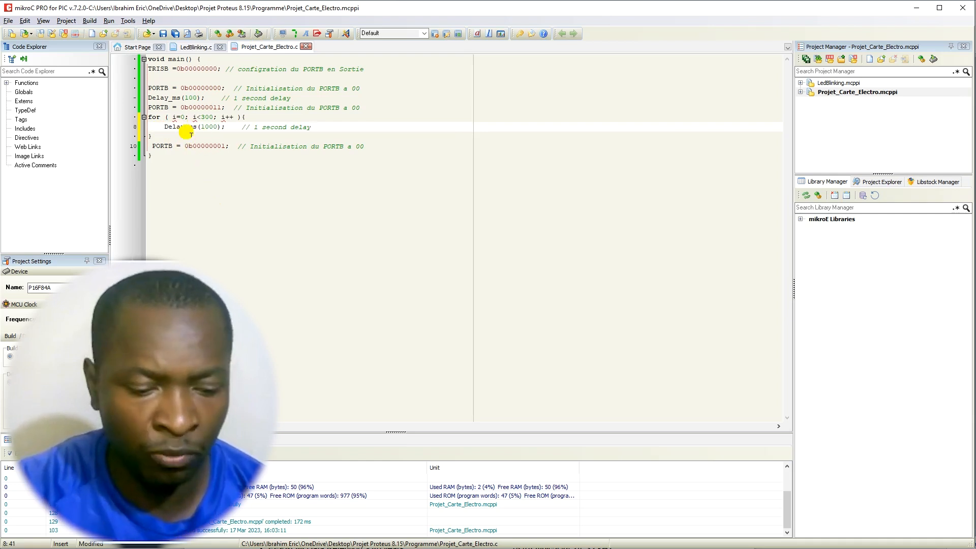
- Insert two lines above void main() and declare the loop counter there with int i;
left_click(148, 60)
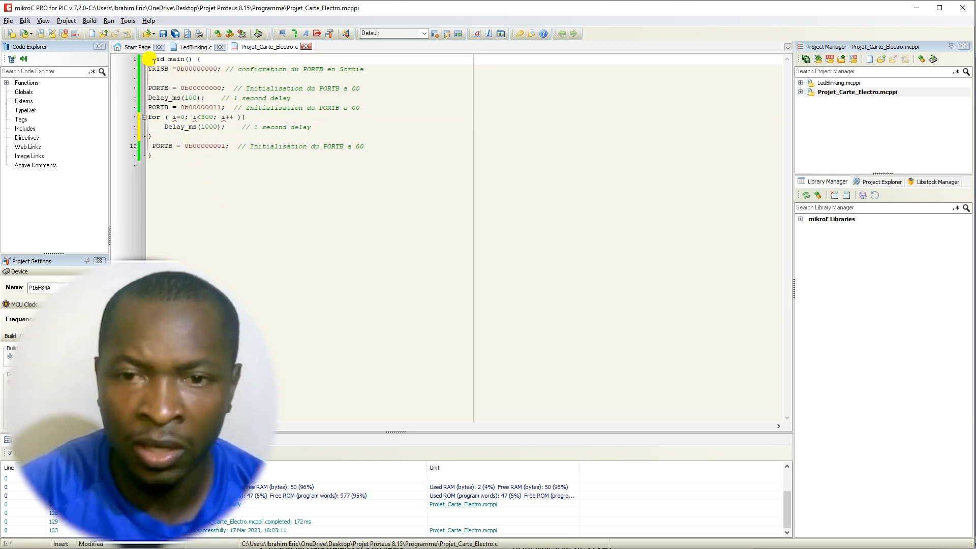
key("Return")
key("Return")
key("Up")
key("Up")
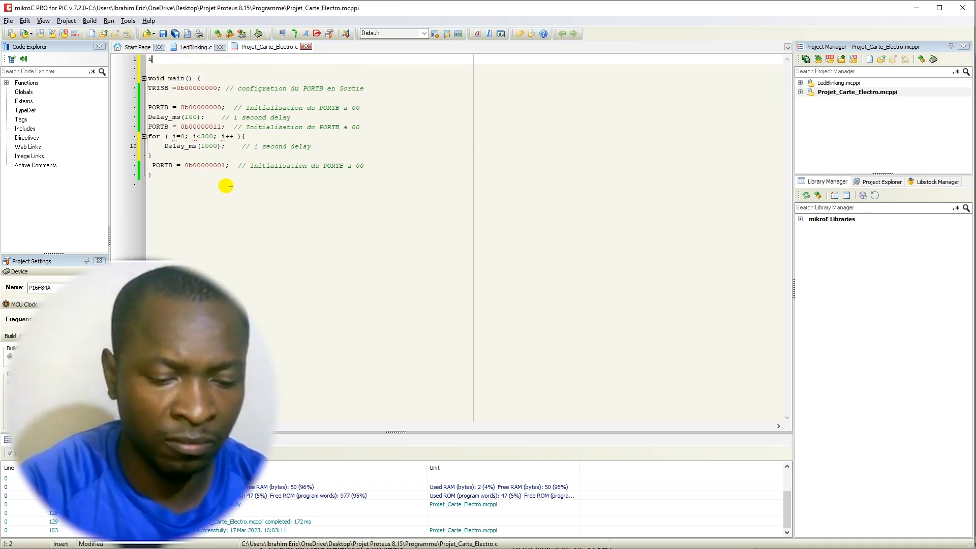
type("int i")
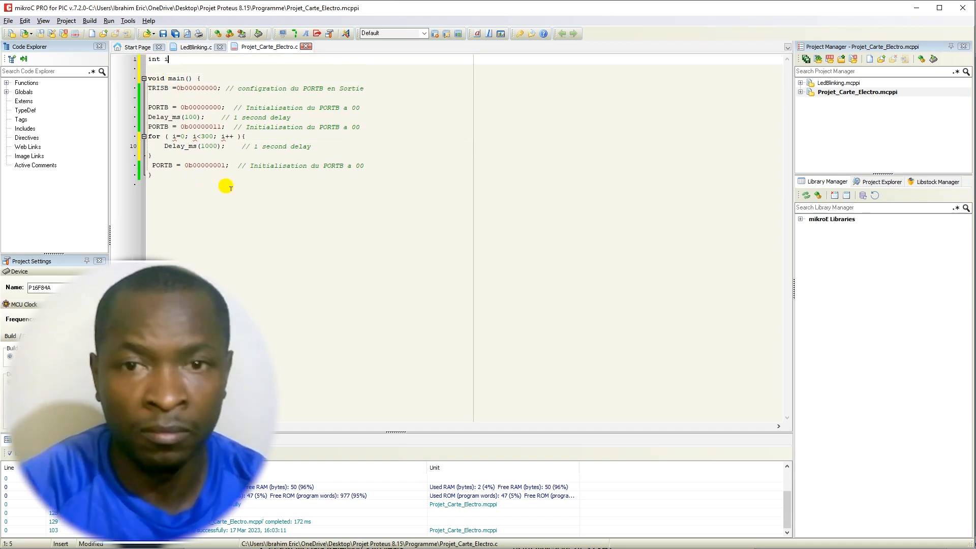
type(";")
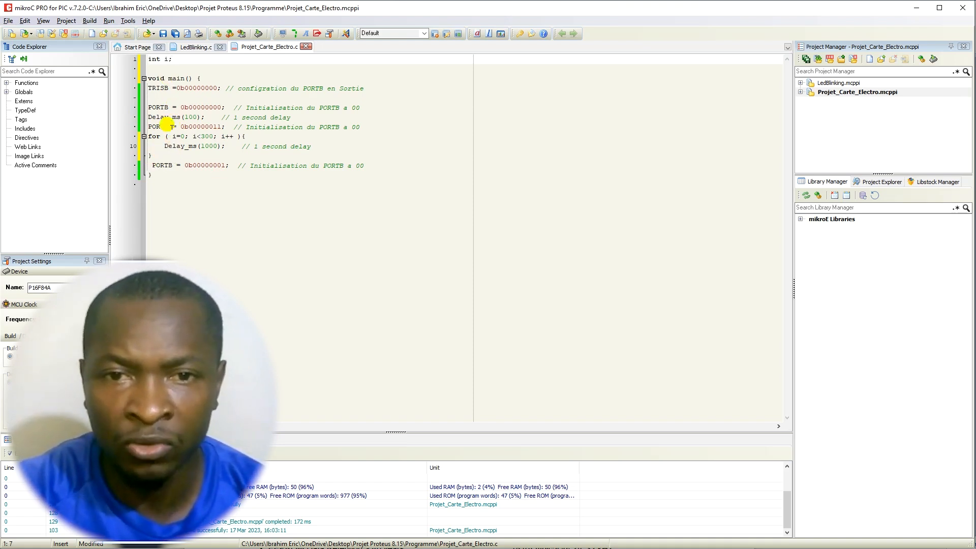
- Save and build the program, and restart the card's simulation in Proteus with the new build
key("ctrl+s")
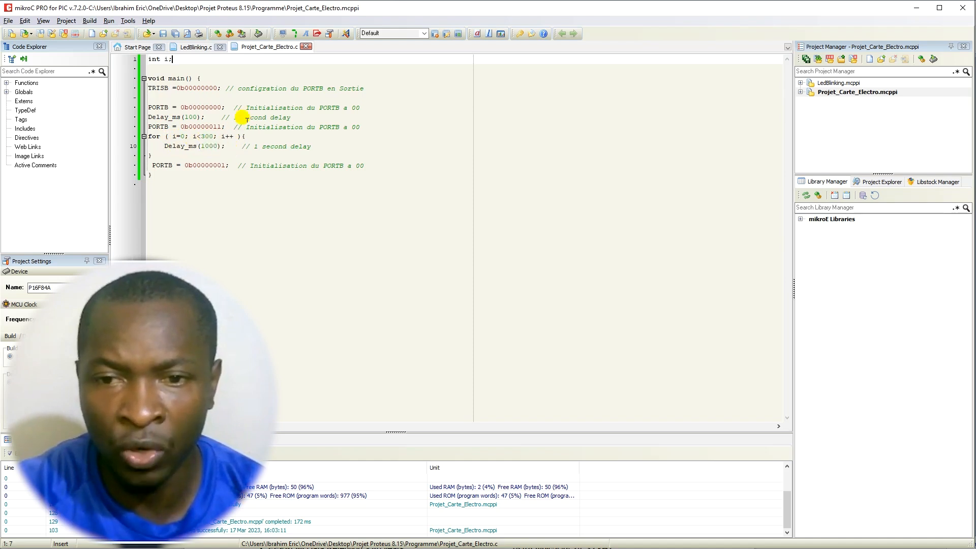
left_click(218, 33)
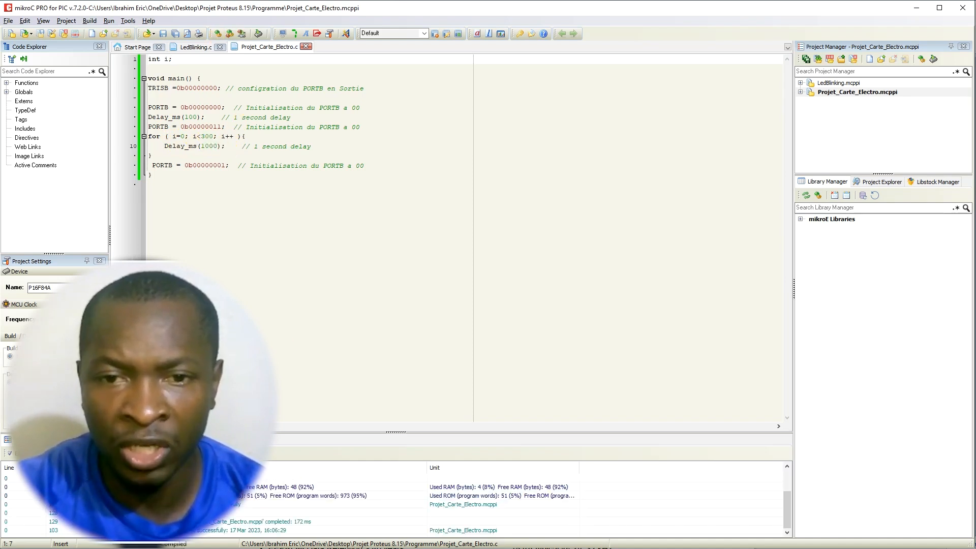
left_click(310, 546)
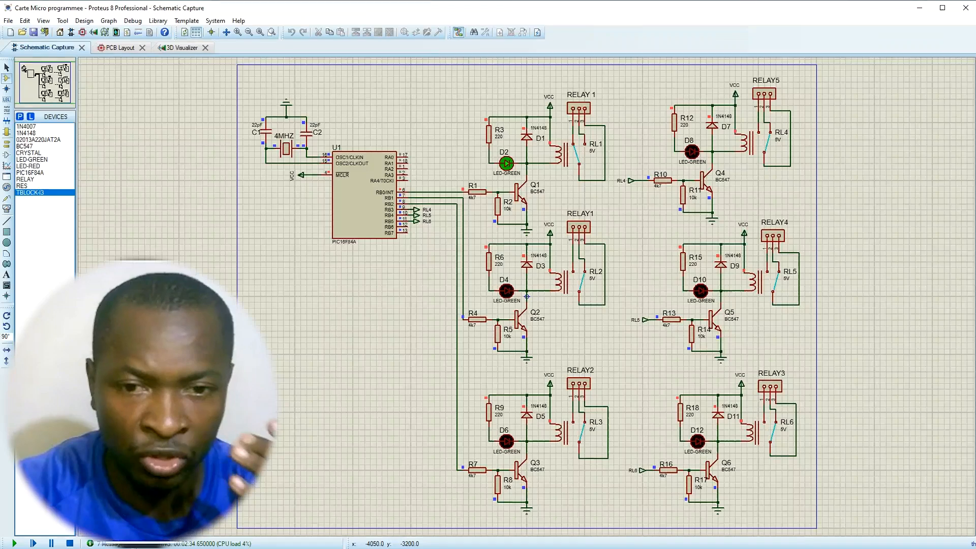
left_click(70, 543)
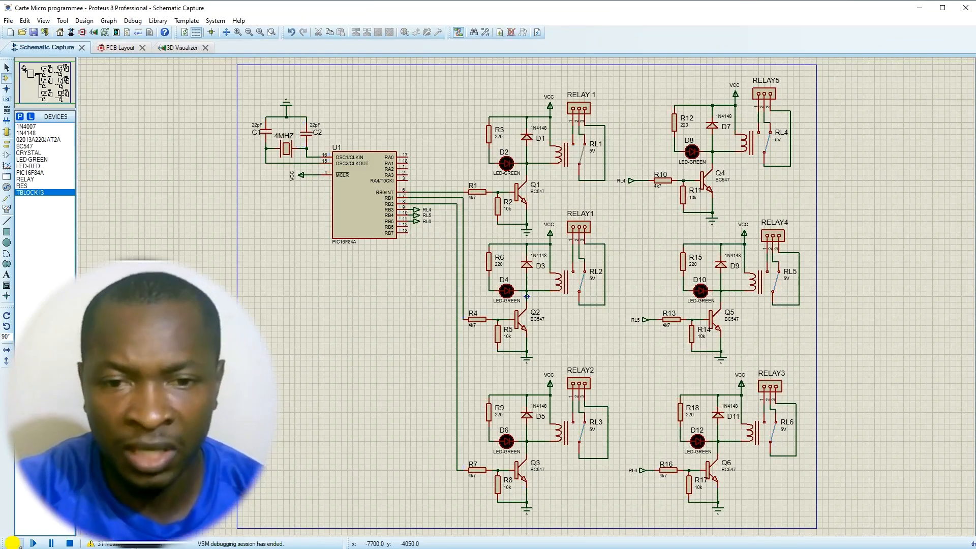
left_click(14, 544)
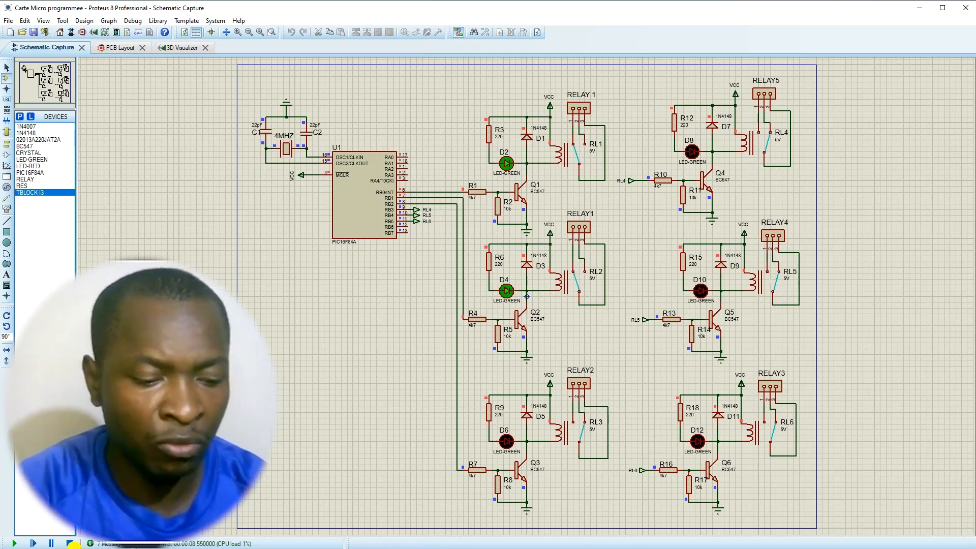
- Stop the card's simulation in Proteus and switch back to the program in mikroC
left_click(71, 543)
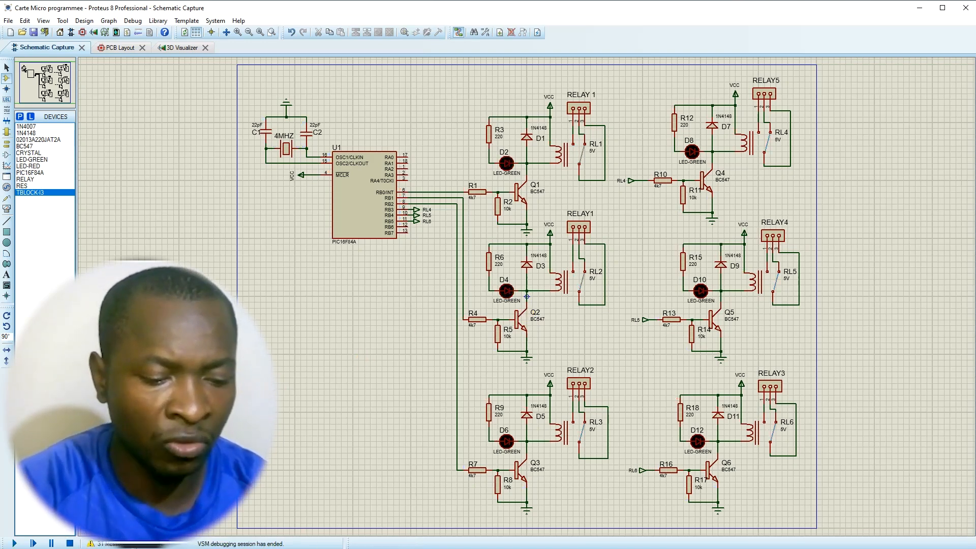
left_click(351, 548)
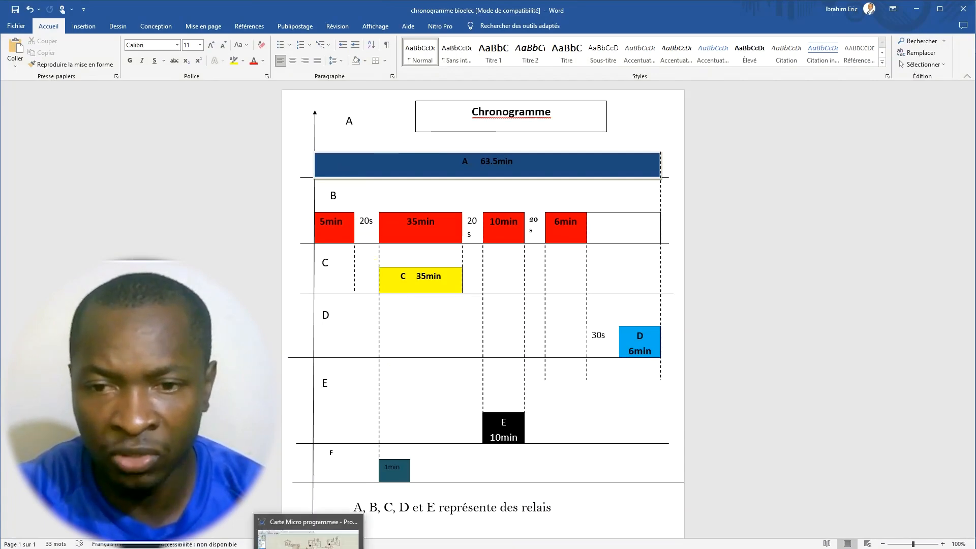
left_click(308, 535)
- Add the comment // ceci correspond a une pause de 5minutes after the for loop's opening brace
left_click(149, 154)
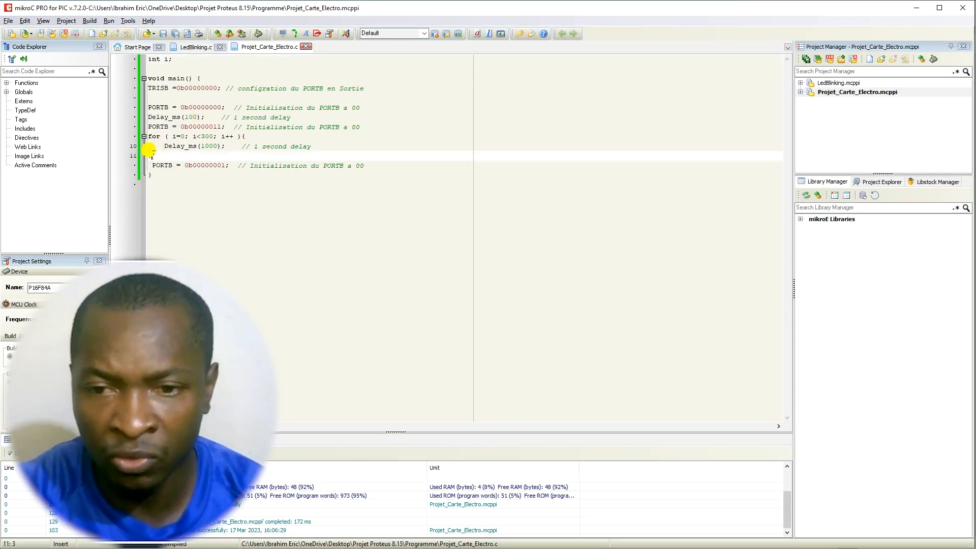
left_click_drag(148, 150, 140, 136)
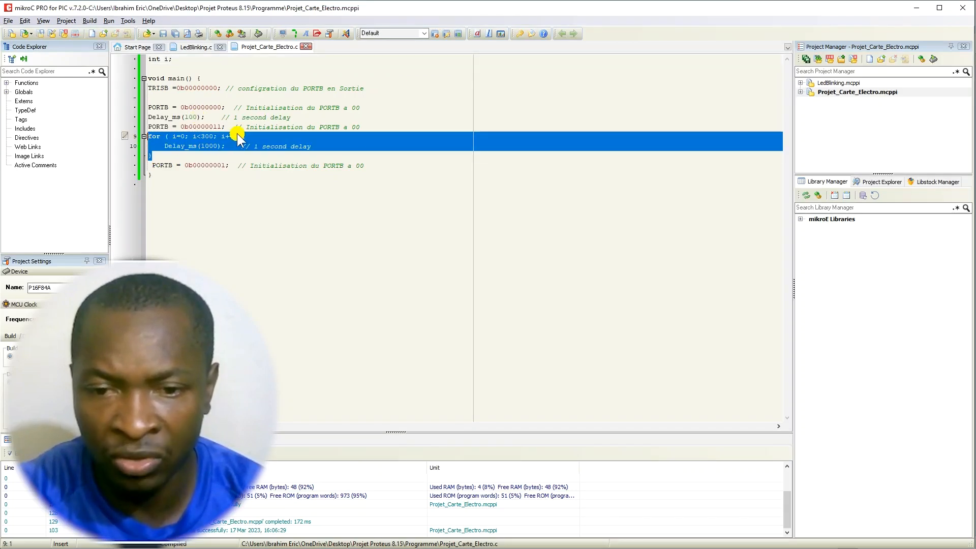
left_click(249, 137)
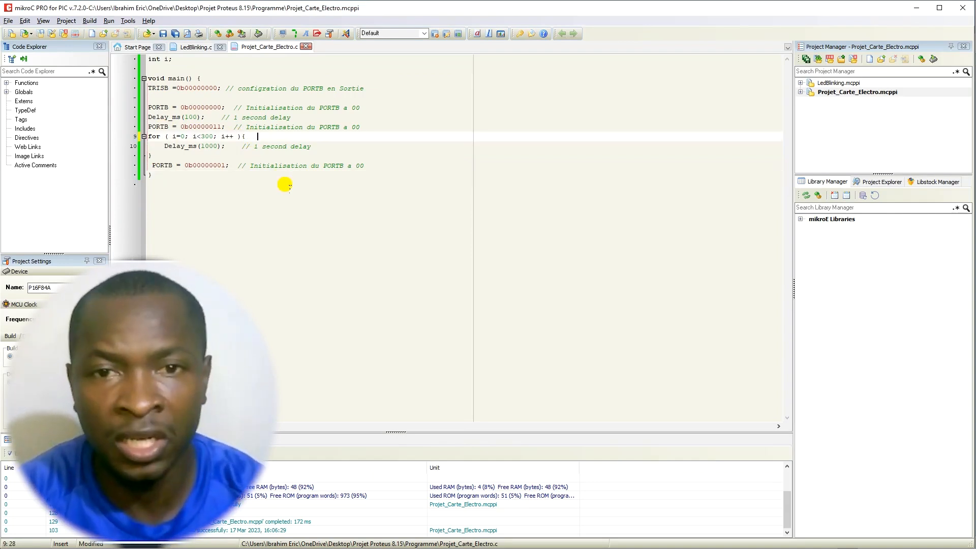
type("//")
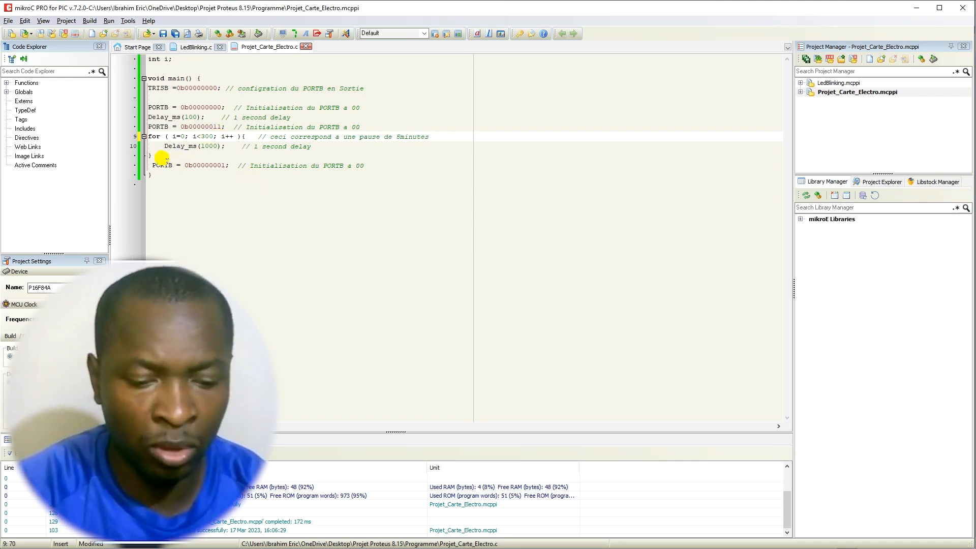
- Copy the whole commented for loop and paste it below the PORTB = 0b00000001 line, leaving a blank line between them
left_click_drag(152, 156, 144, 136)
right_click(160, 147)
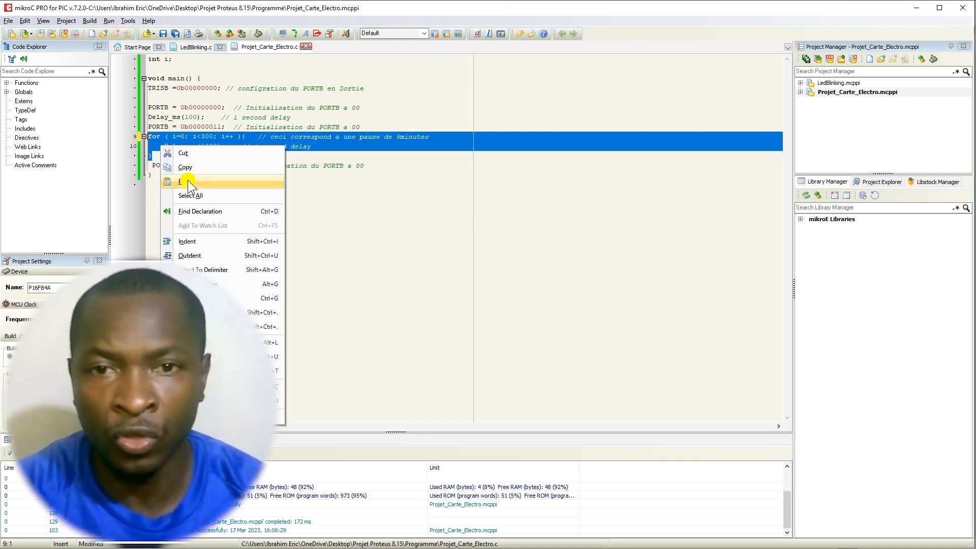
left_click(184, 166)
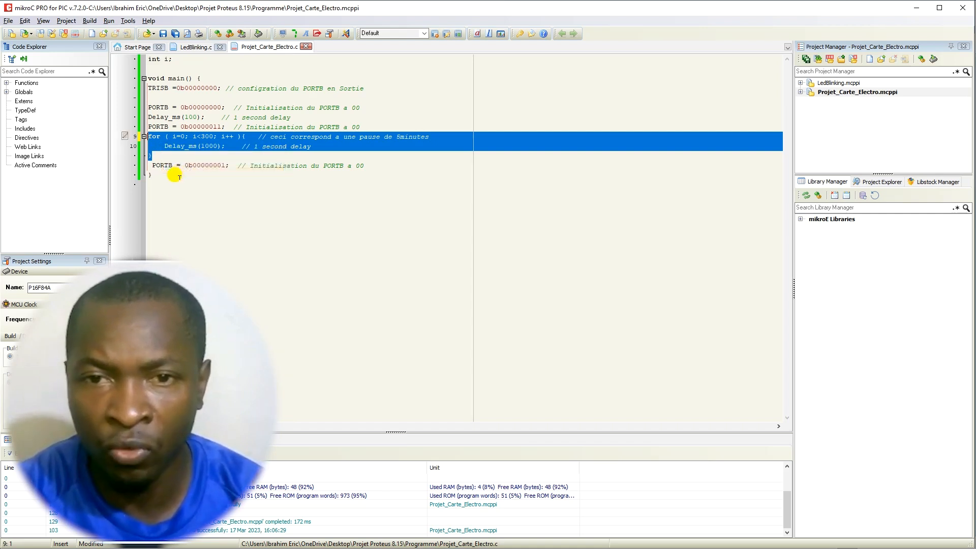
left_click(370, 168)
key("Return")
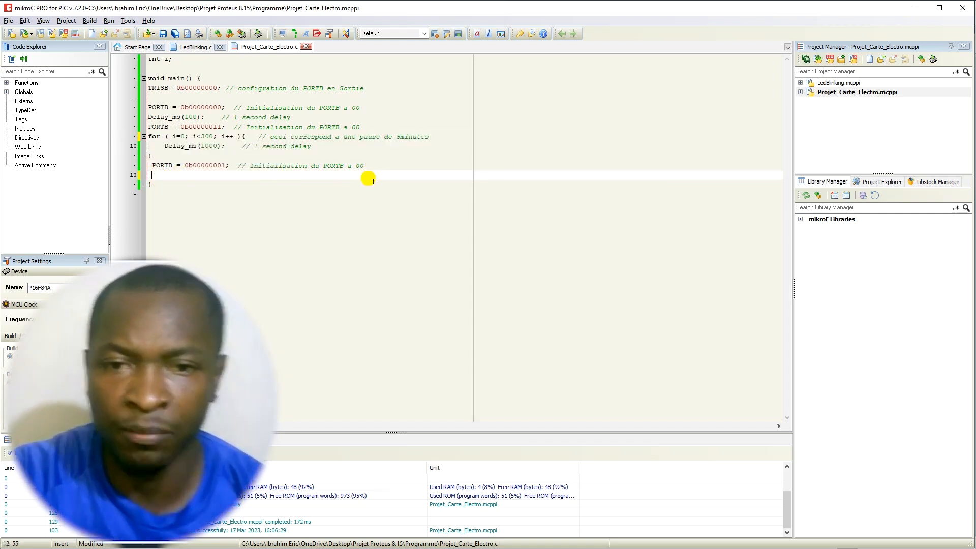
key("Return")
key("ctrl+v")
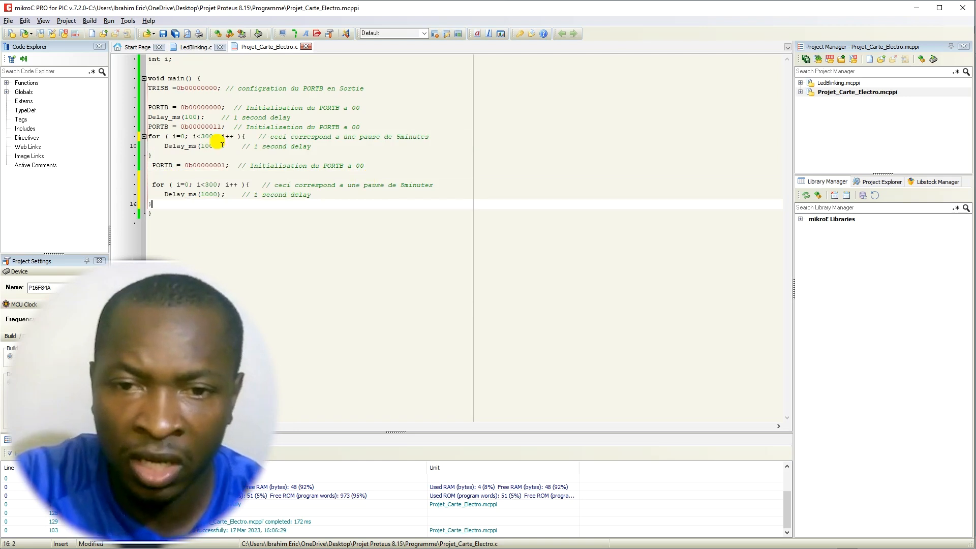
- Move the pasted loop's comment onto its own line above the loop, with a blank line before it
left_click_drag(432, 185, 266, 185)
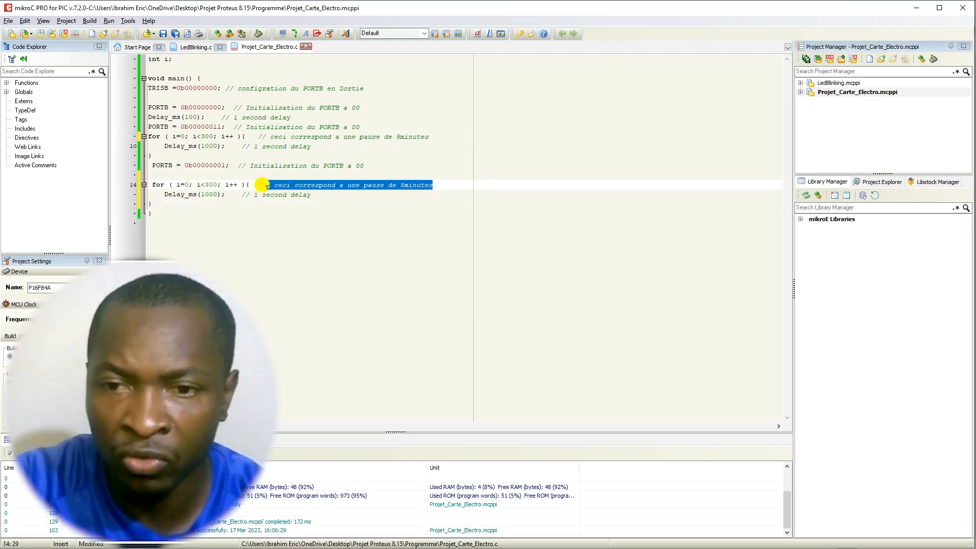
key("Delete")
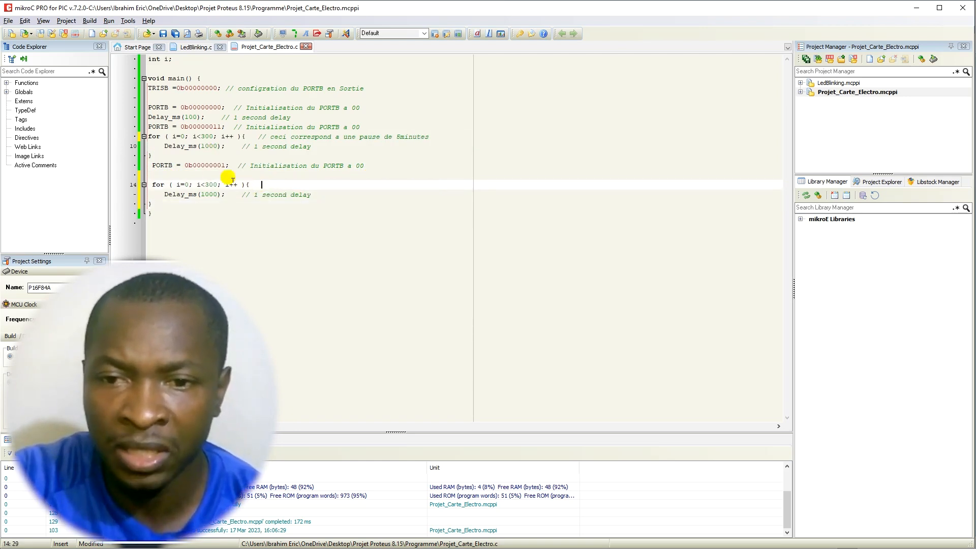
left_click(160, 175)
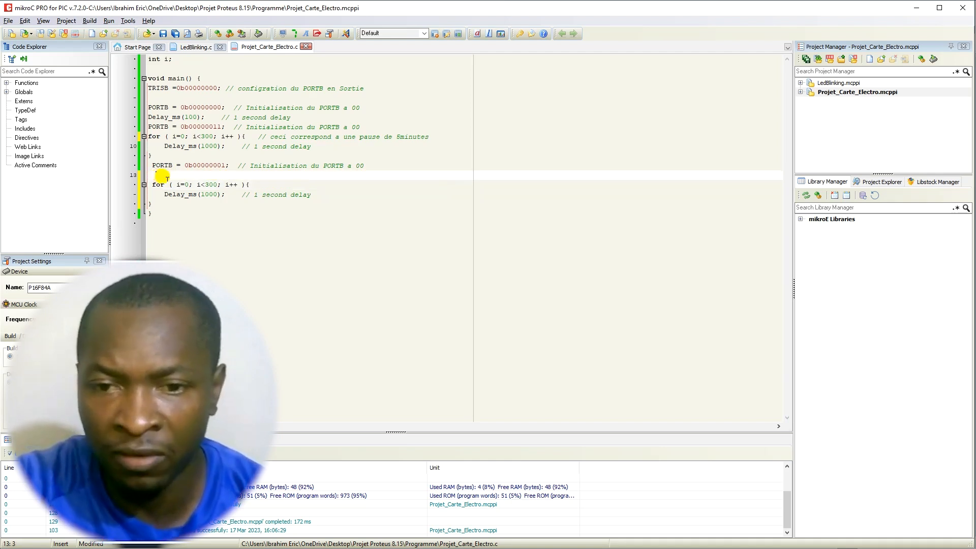
key("ctrl+v")
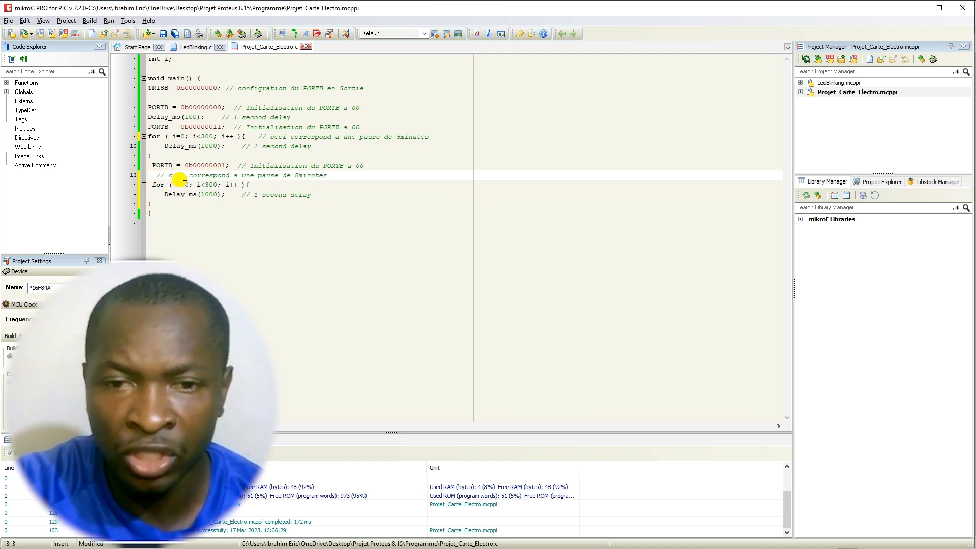
key("Return")
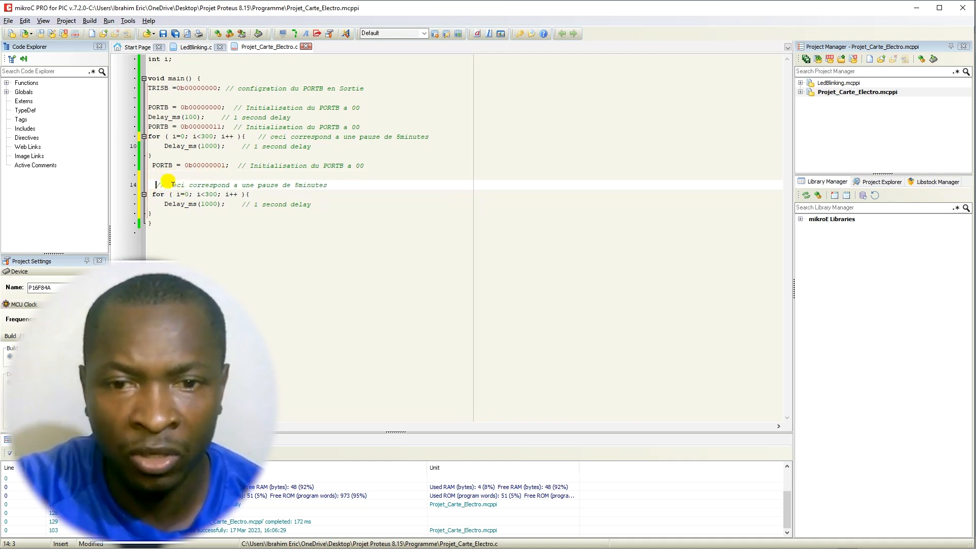
- Place the first for loop's 5-minute comment on its own line above the loop, with a blank line before it
left_click_drag(452, 142, 265, 142)
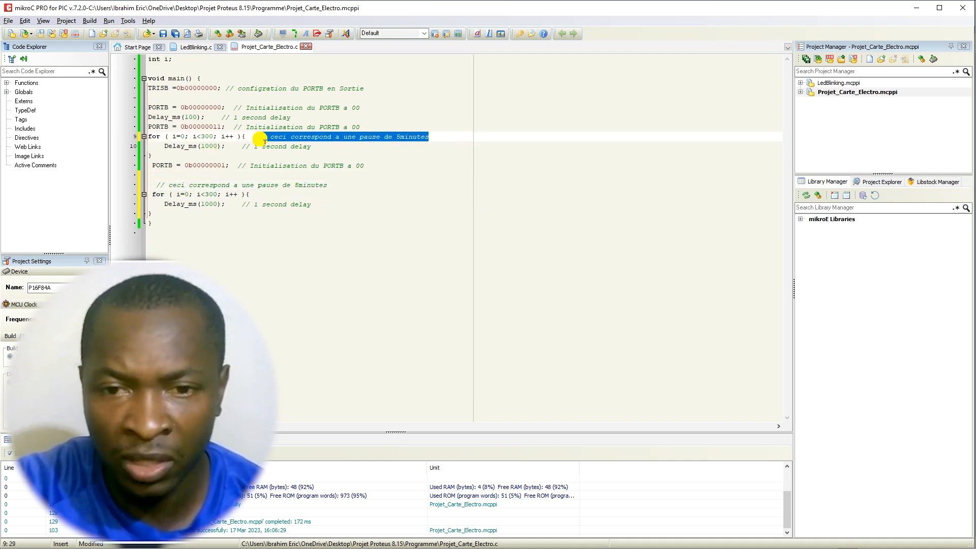
key("BackSpace")
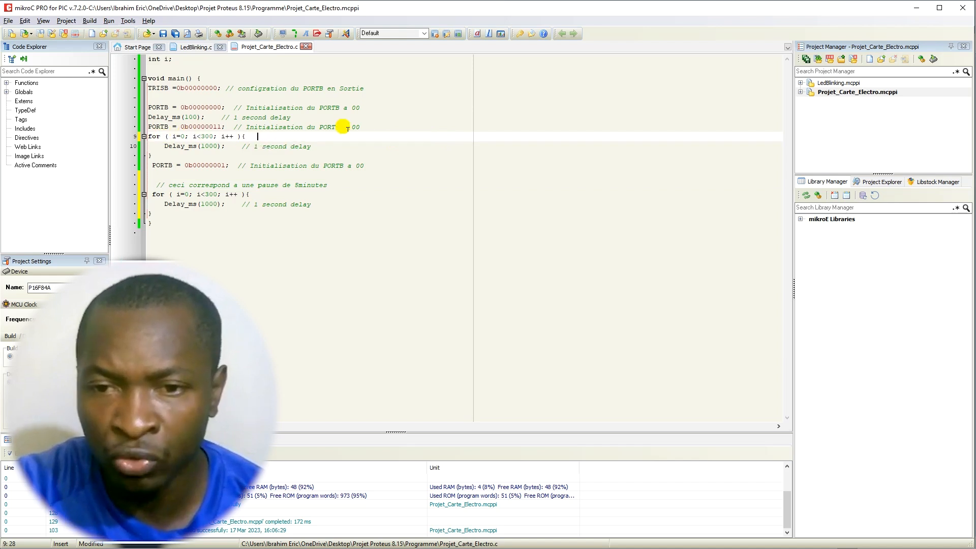
left_click(365, 127)
key("Return")
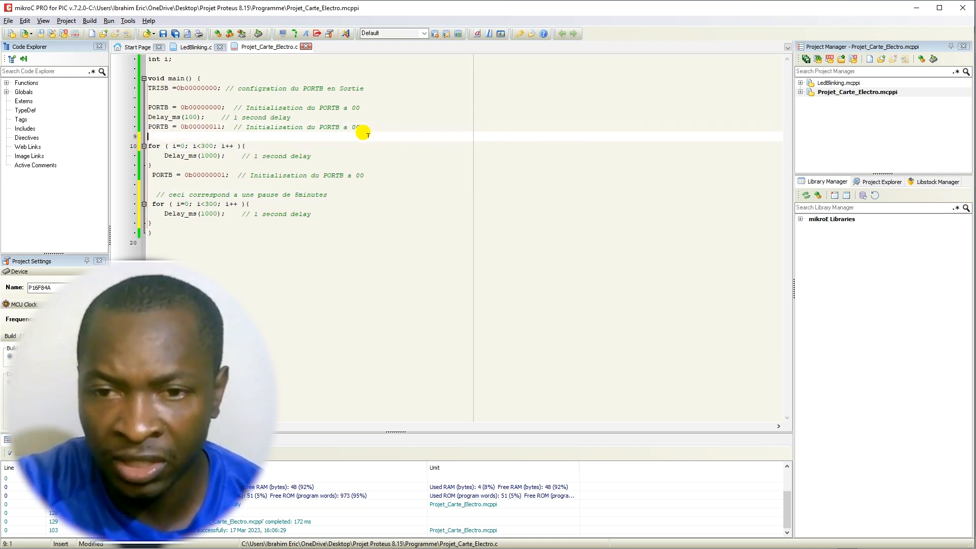
key("ctrl+v")
left_click(374, 127)
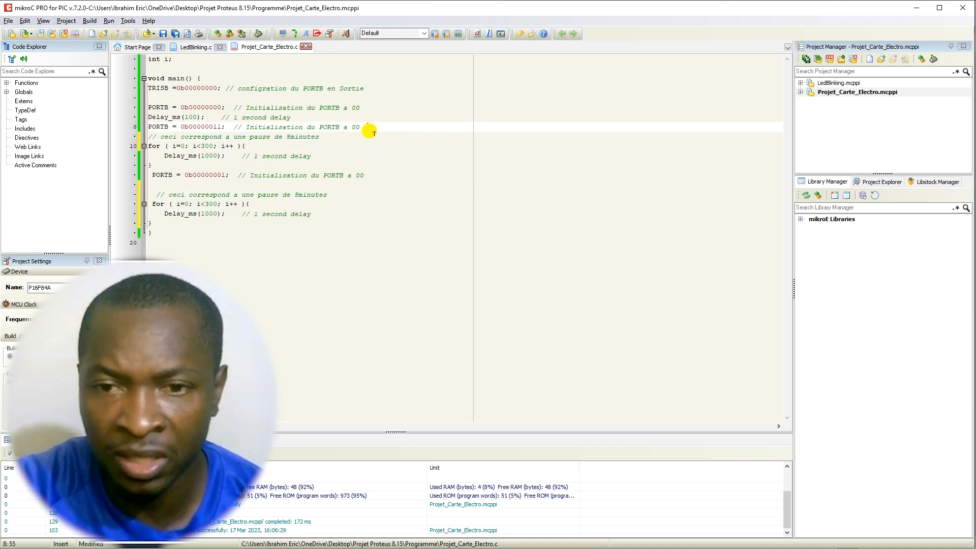
key("Return")
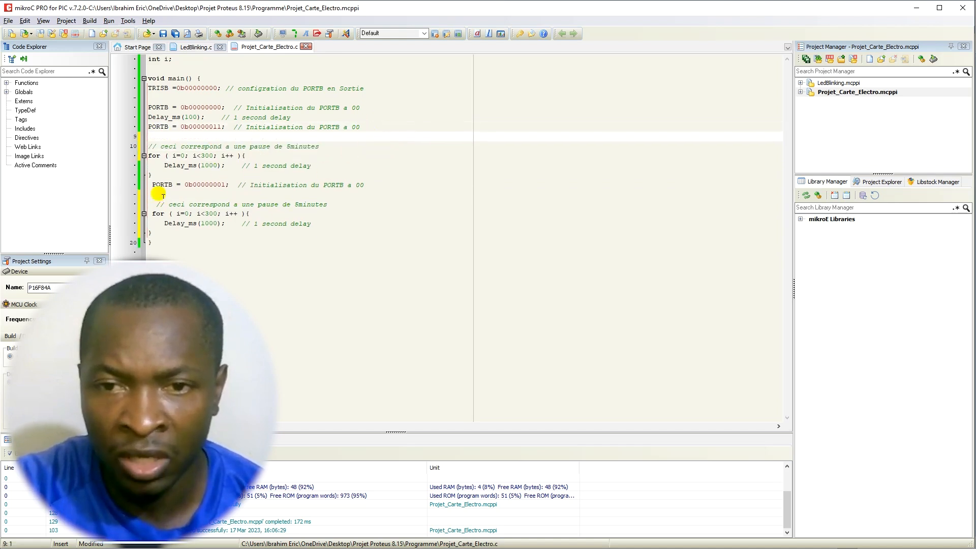
left_click(150, 184)
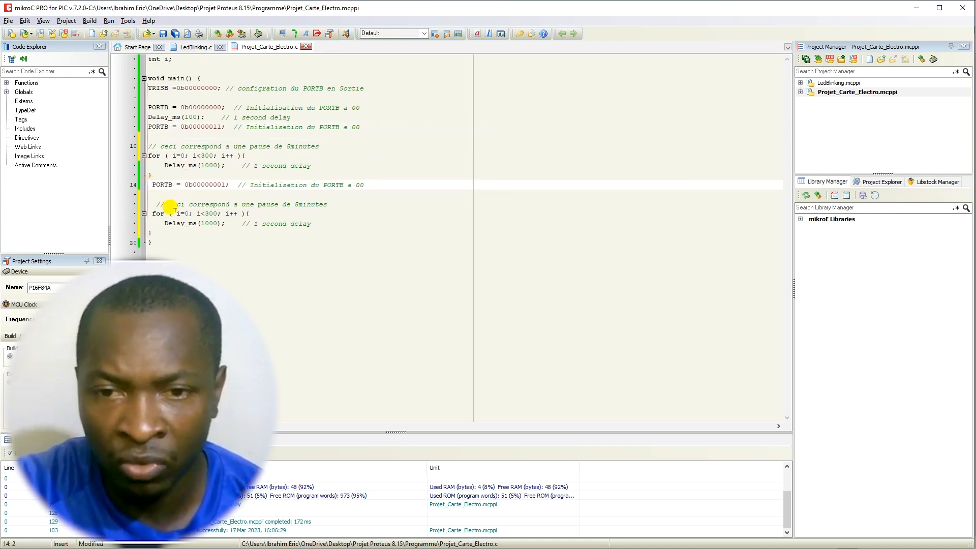
key("BackSpace")
key("BackSpace")
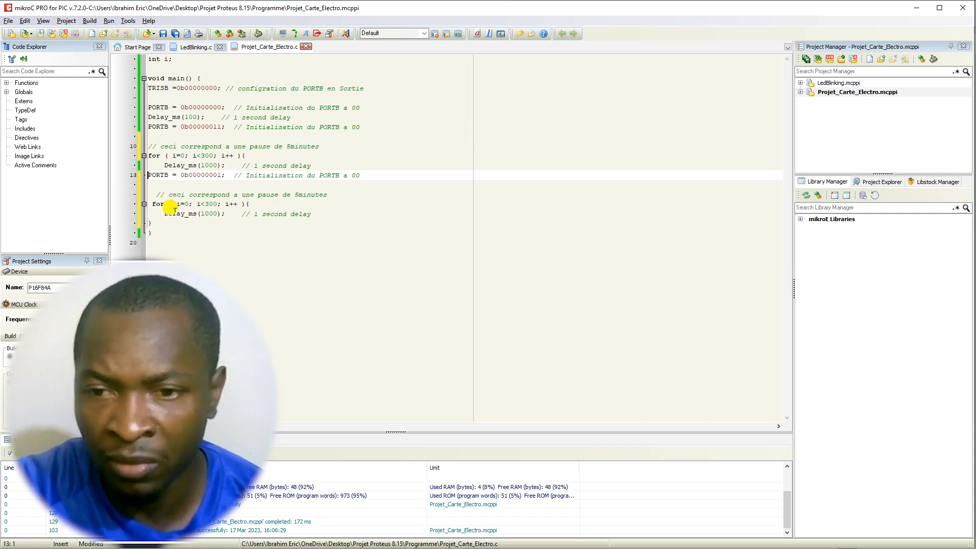
key("ctrl+z")
key("ctrl+z")
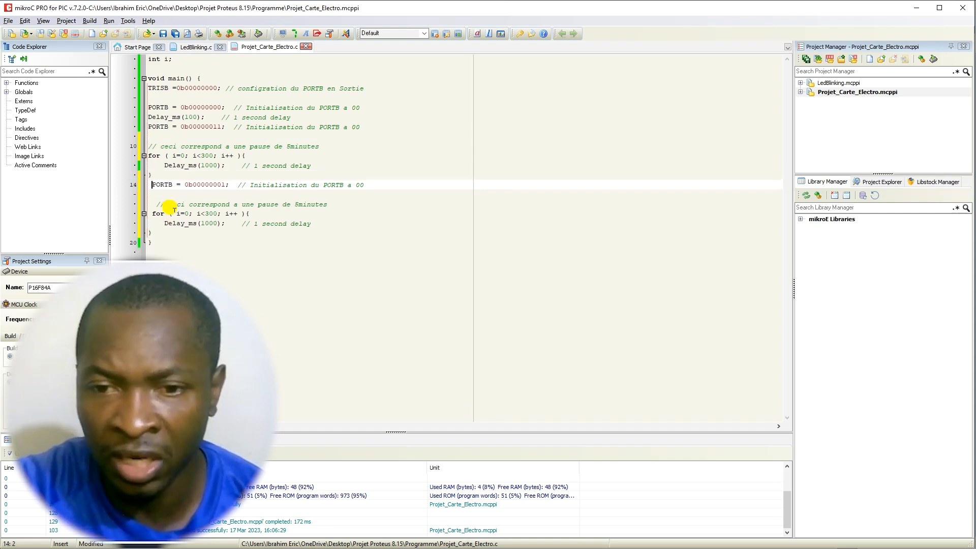
- Join the PORTB = 0b00000001 line to the first loop's closing brace and insert two blank lines after the second loop
key("BackSpace")
key("BackSpace")
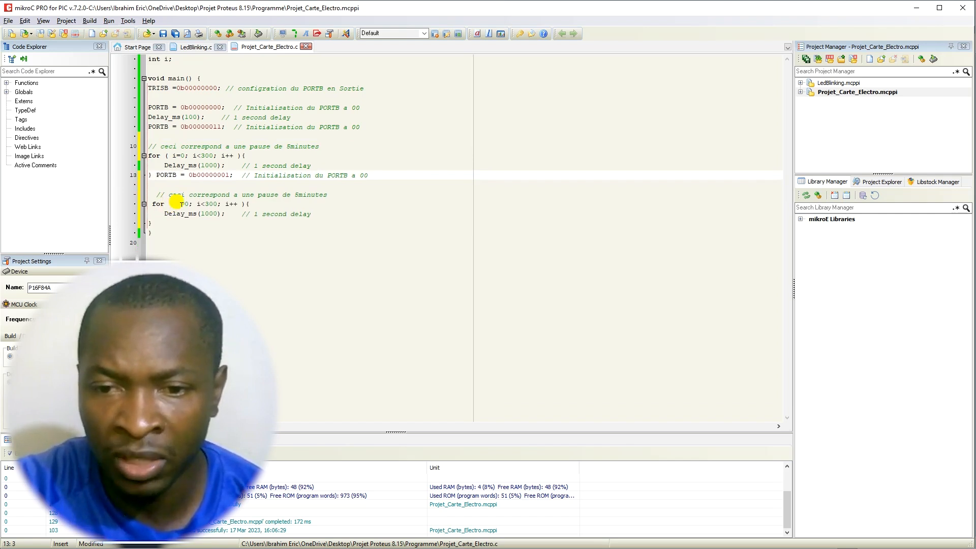
left_click(155, 224)
key("Return")
key("Return")
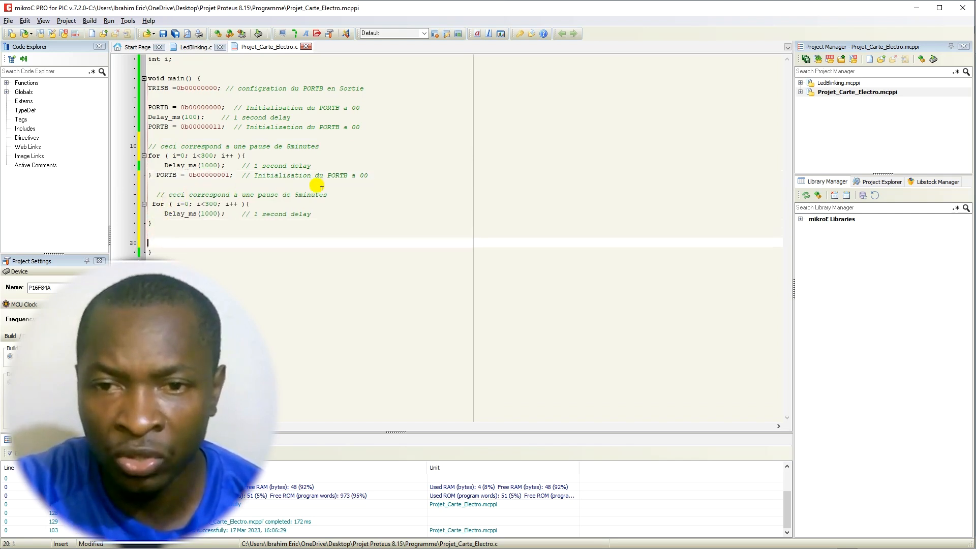
- Copy the PORTB = 0b00000001 statement with its comment to just after the second loop's closing brace
left_click_drag(368, 176, 157, 177)
key("ctrl+c")
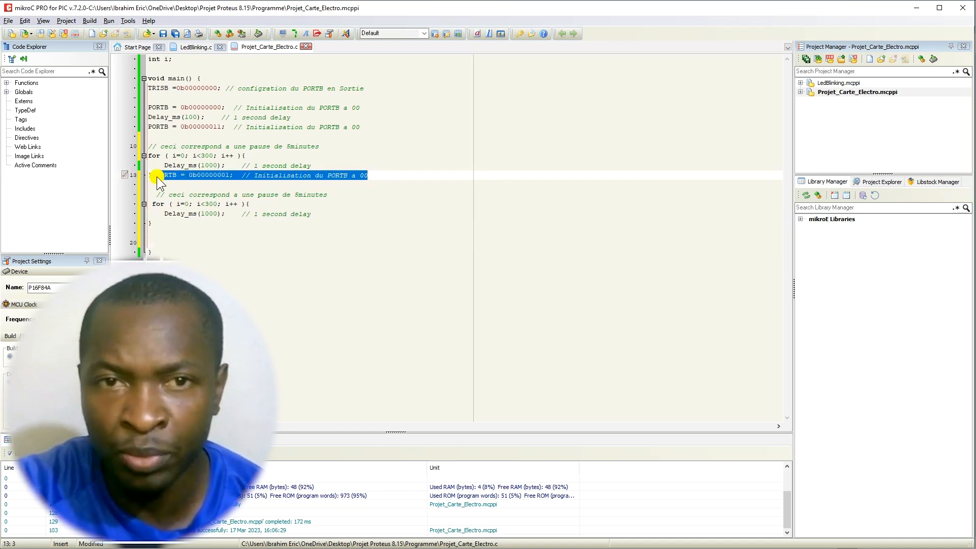
left_click(158, 224)
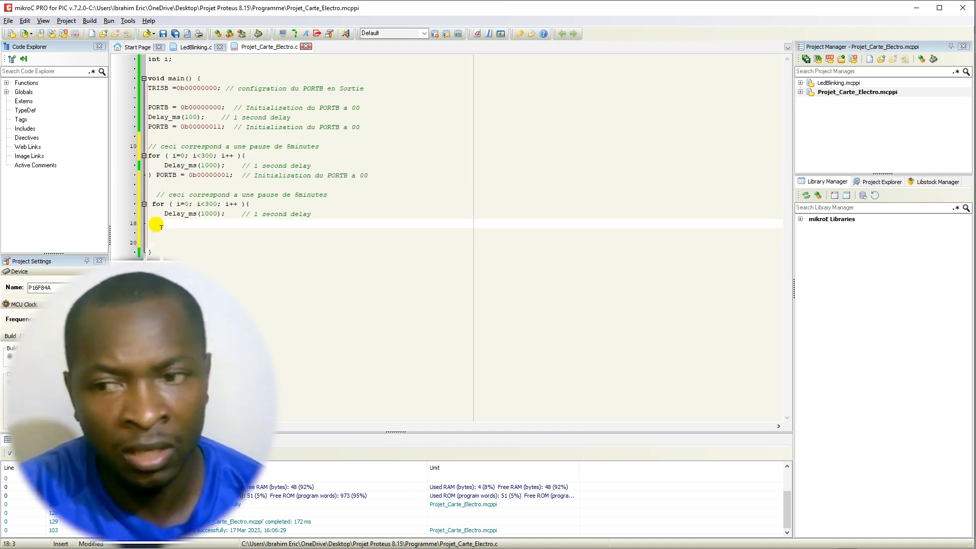
key("ctrl+v")
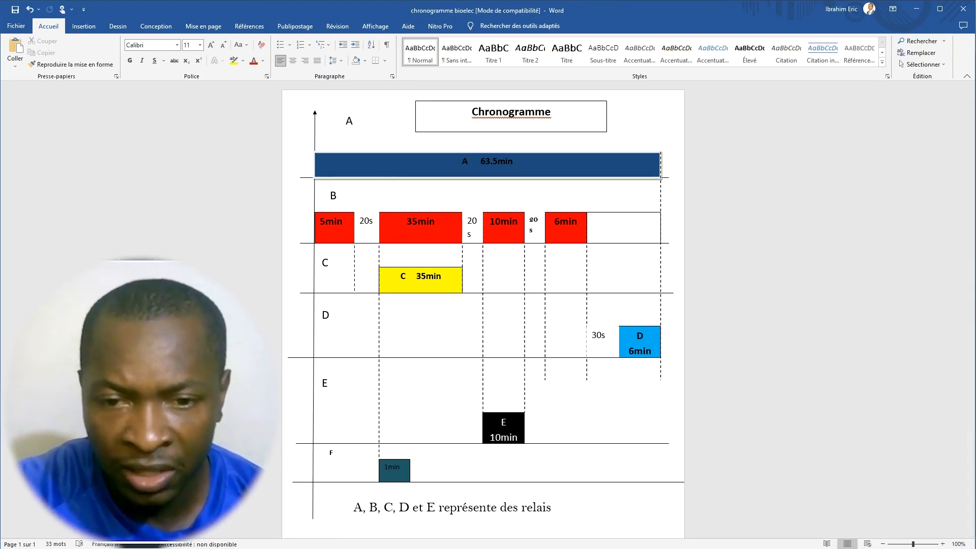
- Replace 300 with 20 in the second for loop's condition in mikroC
key("alt+Tab")
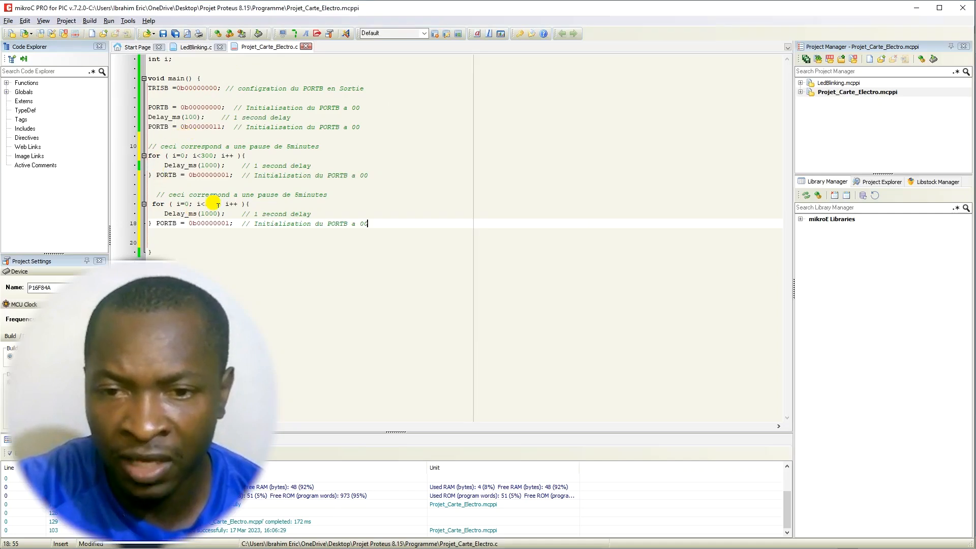
left_click(209, 203)
left_click_drag(207, 203, 204, 204)
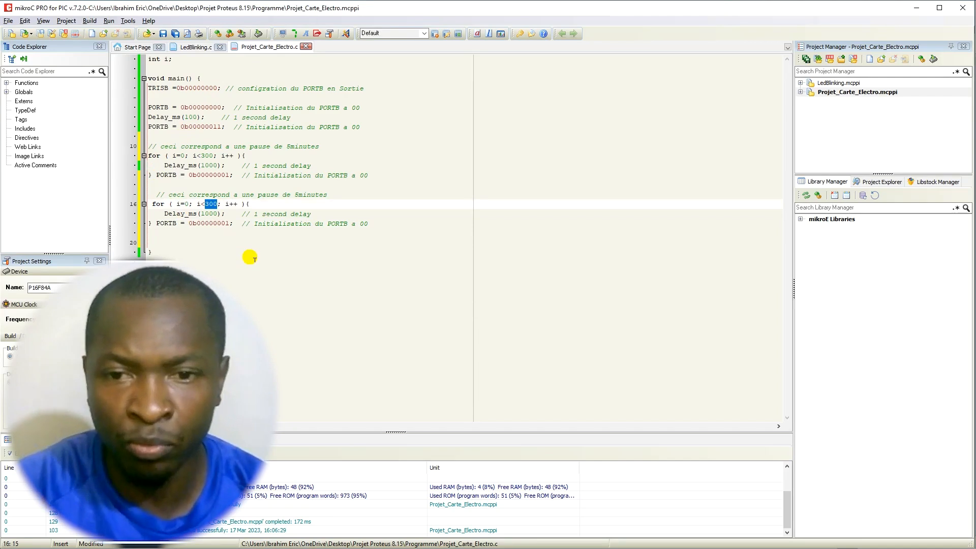
type("2")
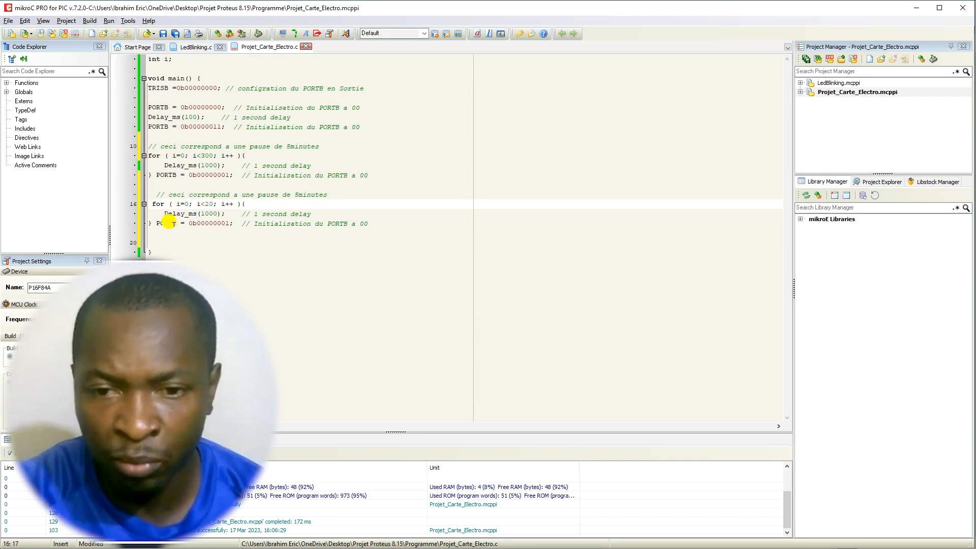
- Check the relay timing chart in Word and set the PORTB value after the second for loop to 0b00000111 in mikroC
left_click(168, 214)
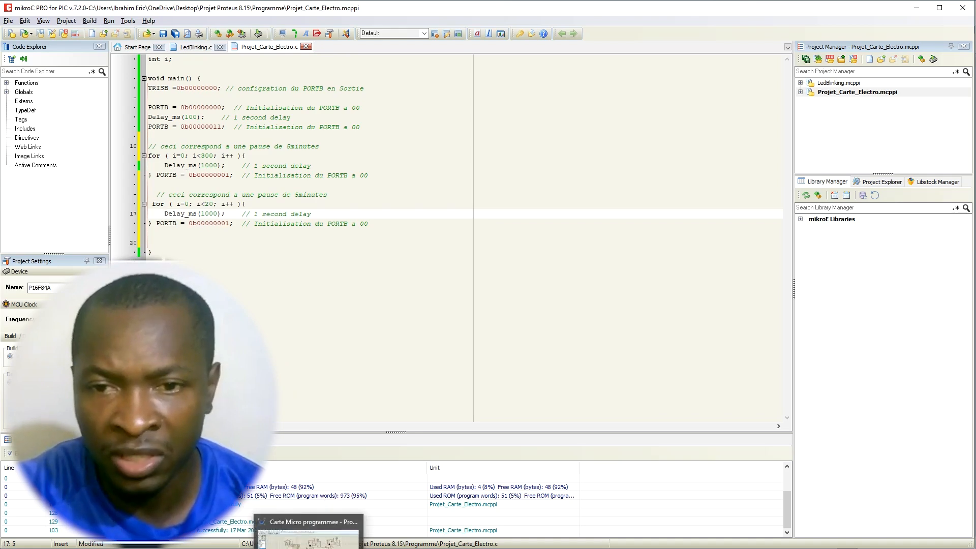
left_click(302, 522)
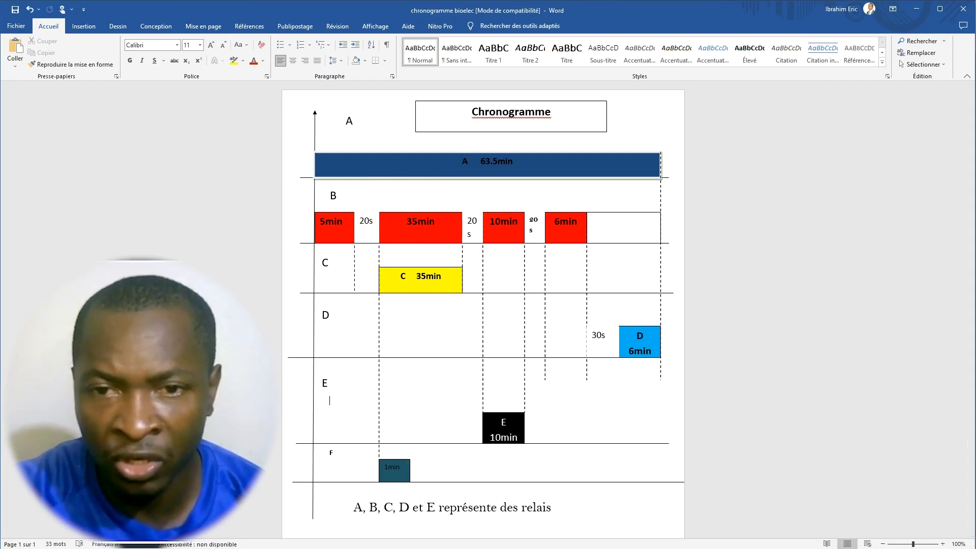
key("alt+Tab")
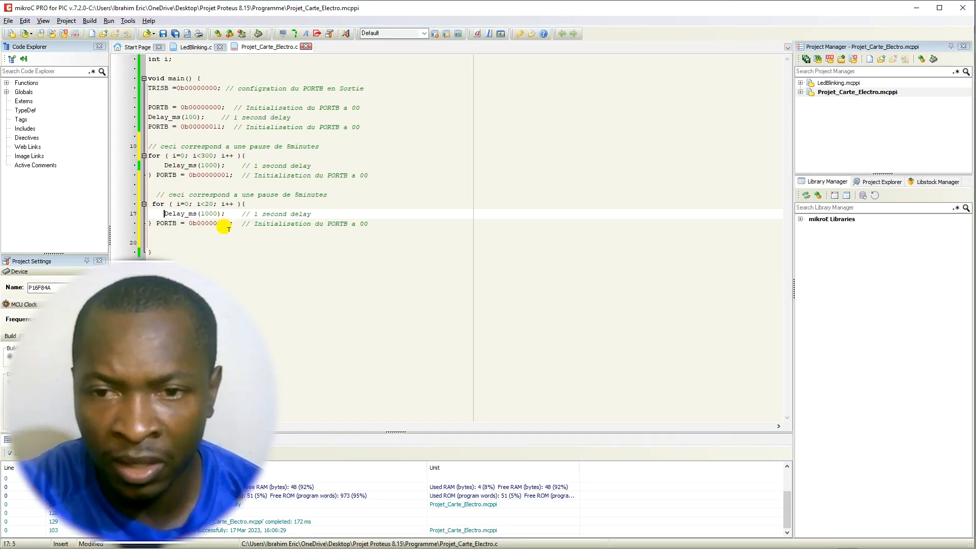
left_click(227, 224)
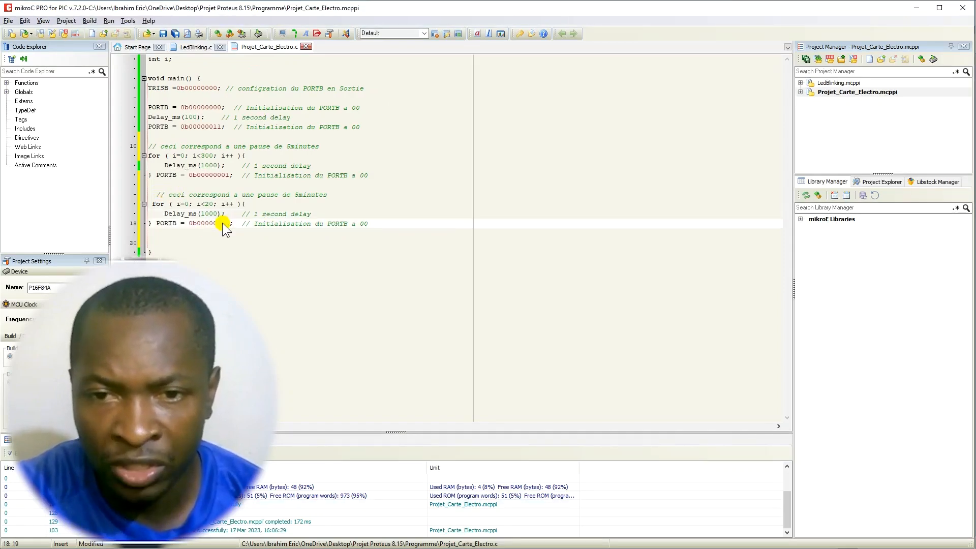
type("1")
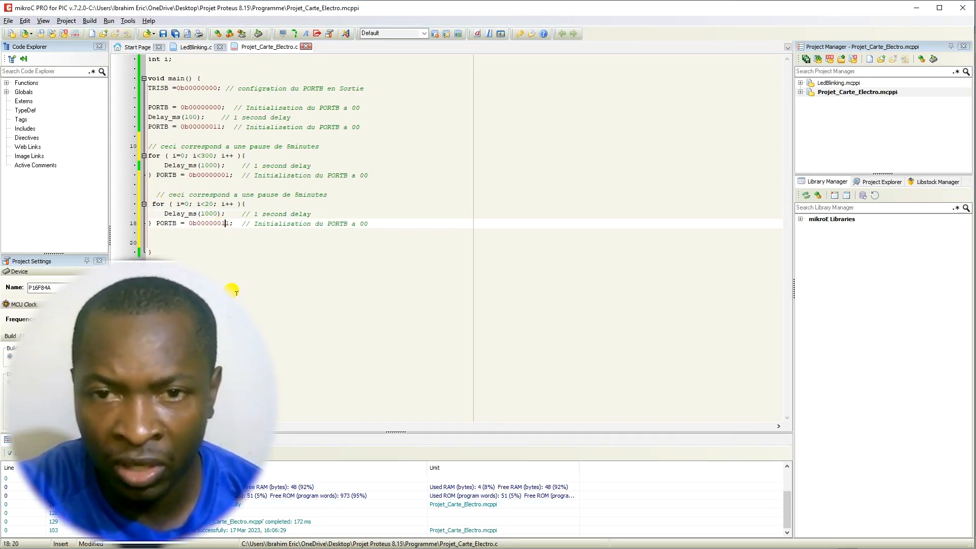
key("alt+Tab")
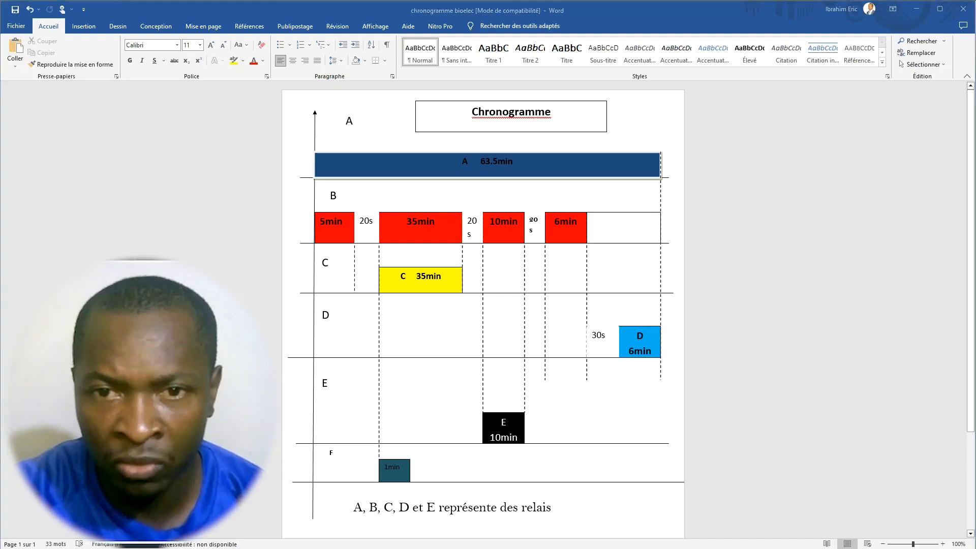
key("alt+Tab")
left_click(223, 225)
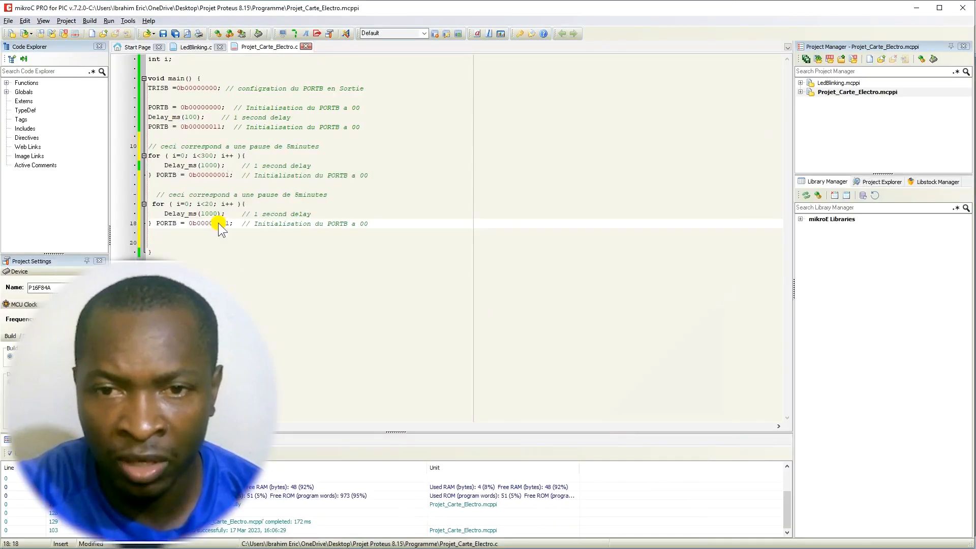
key("BackSpace")
type("1")
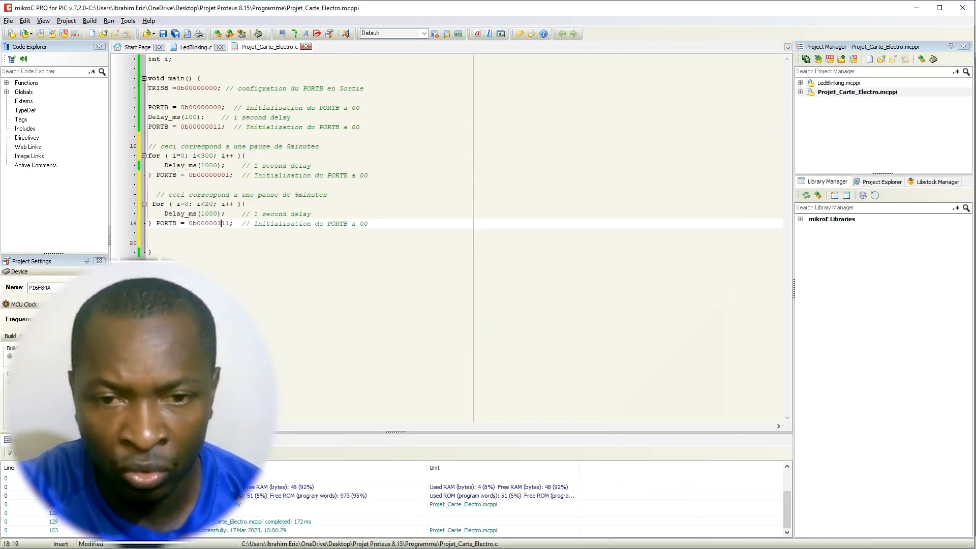
- Consult the Word timing chart again, set the PORTB value after the second loop to 0b00100111 in mikroC, and build the project
left_click(372, 507)
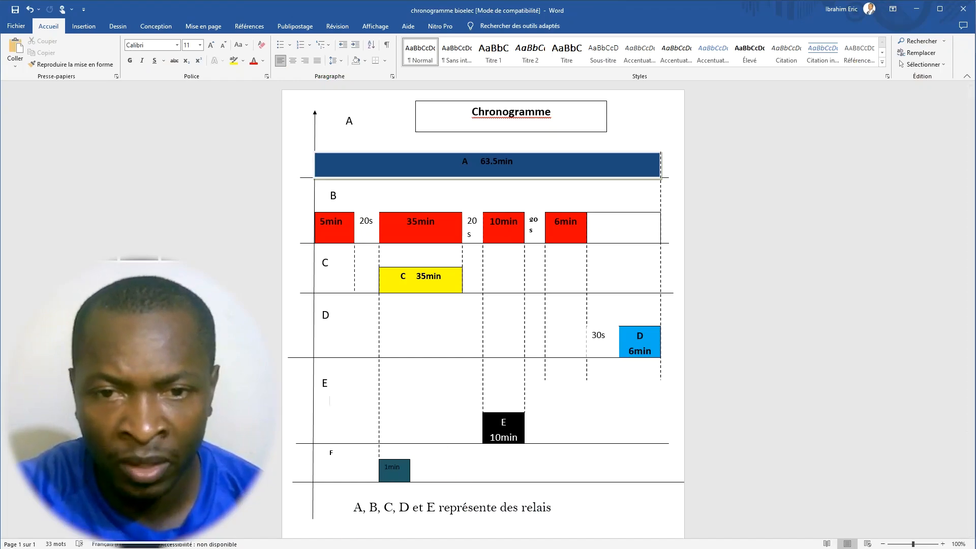
left_click(292, 546)
left_click(262, 547)
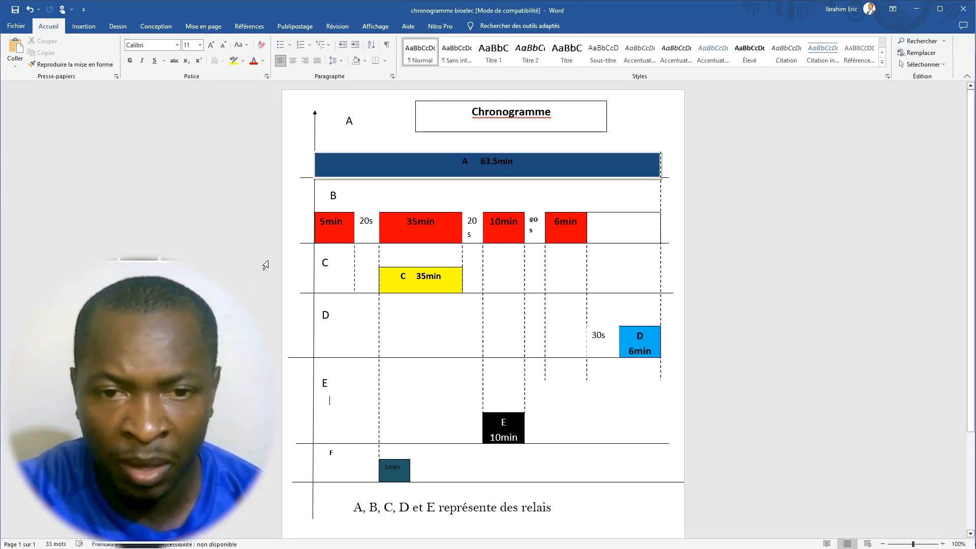
left_click(262, 546)
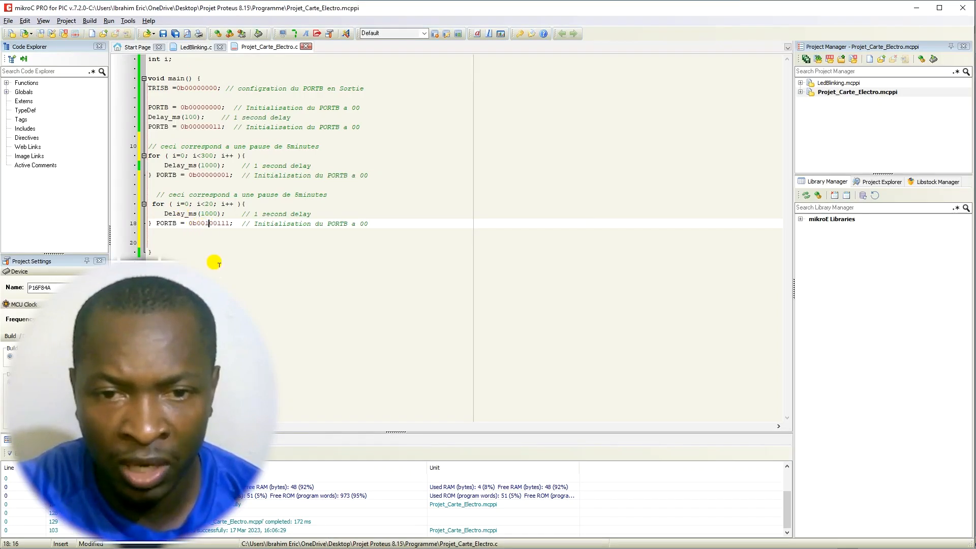
left_click(219, 35)
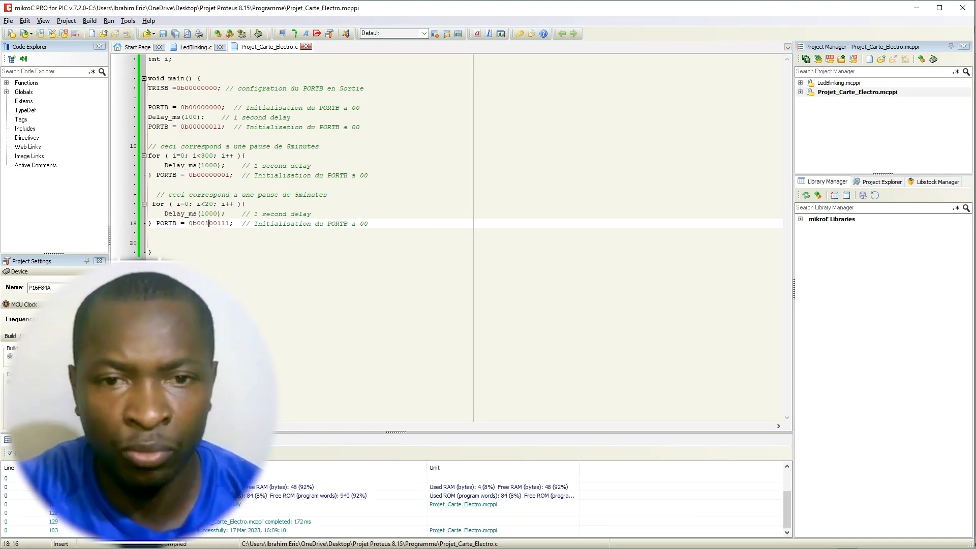
- Review the Word timing chart, then copy the second for loop in mikroC together with its comment and closing PORTB line
left_click(262, 530)
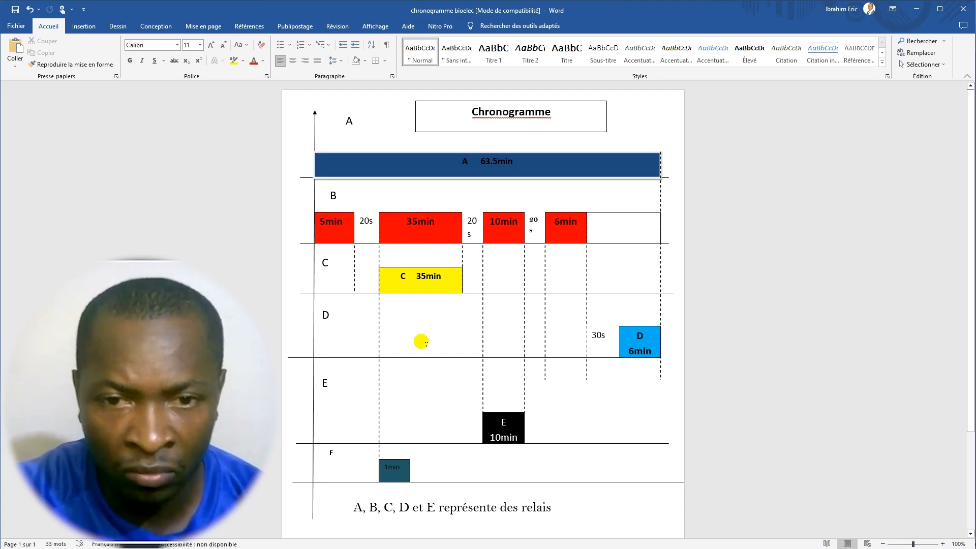
left_click(918, 14)
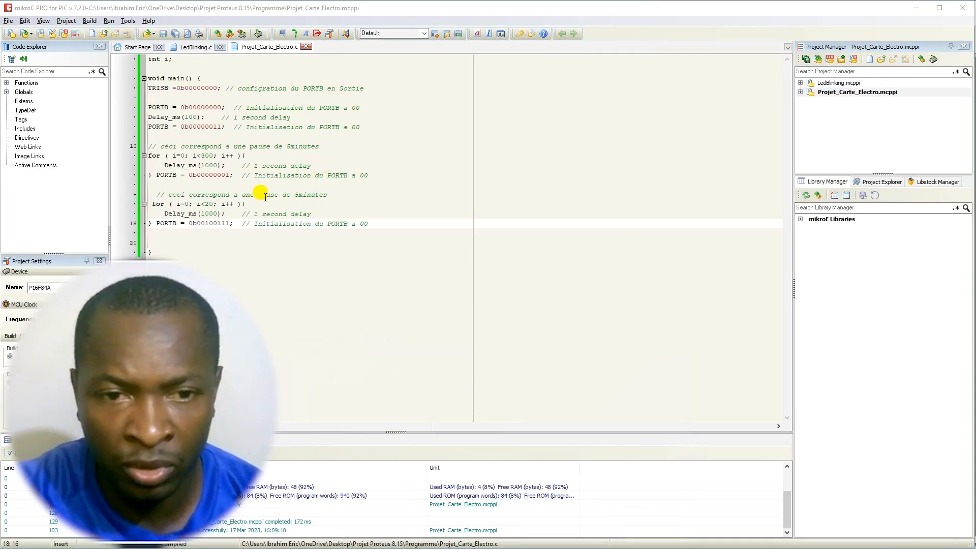
left_click_drag(147, 233, 139, 198)
key("ctrl+c")
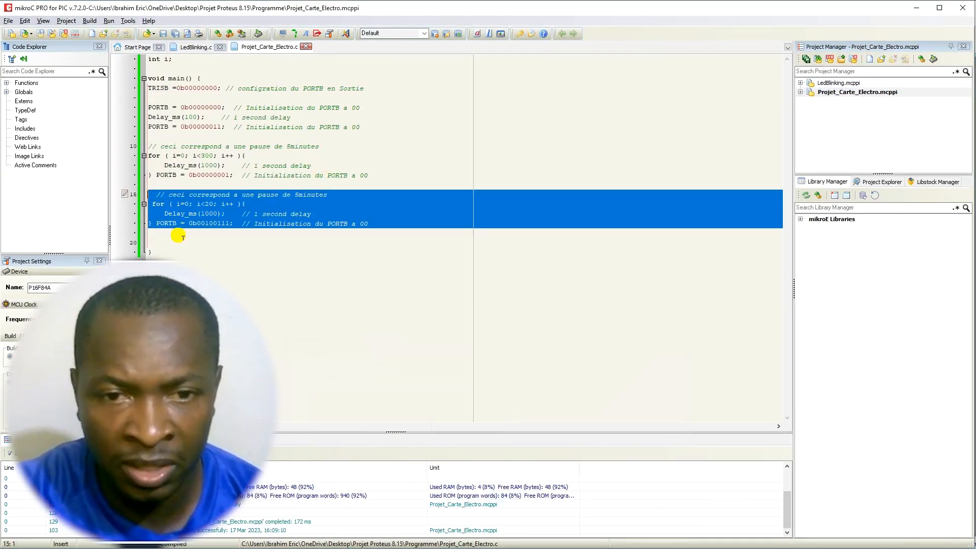
- Change the duration in the second loop's comment to "20 Secondes"
left_click(212, 195)
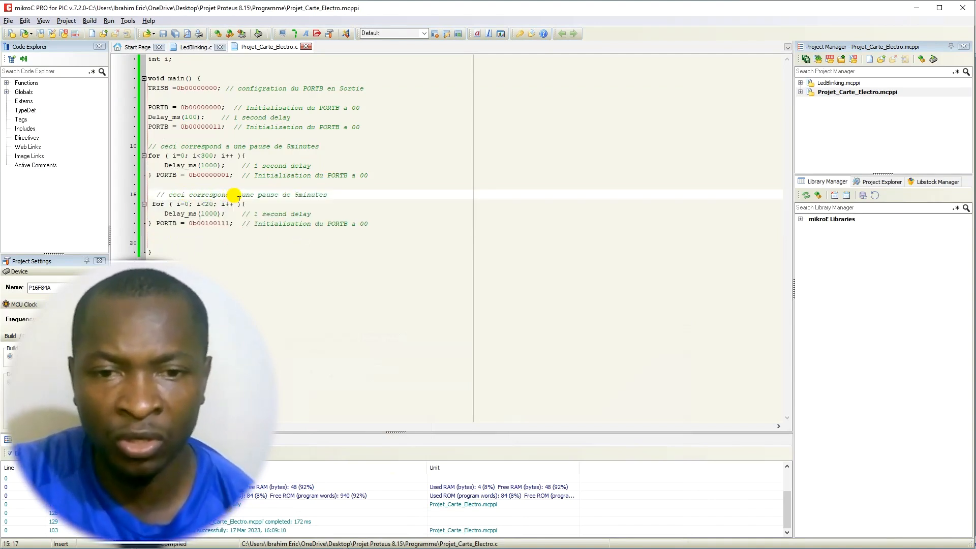
left_click(300, 196)
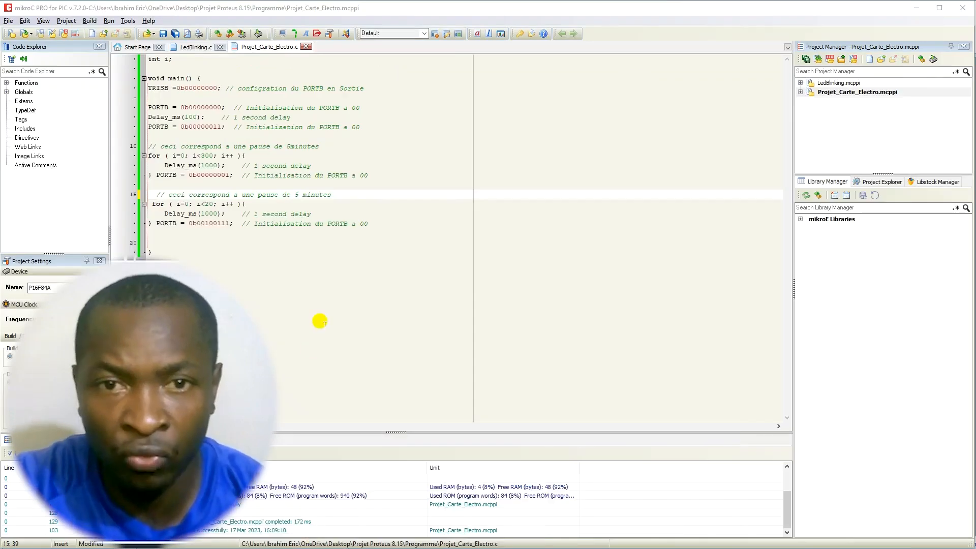
left_click_drag(331, 197, 300, 197)
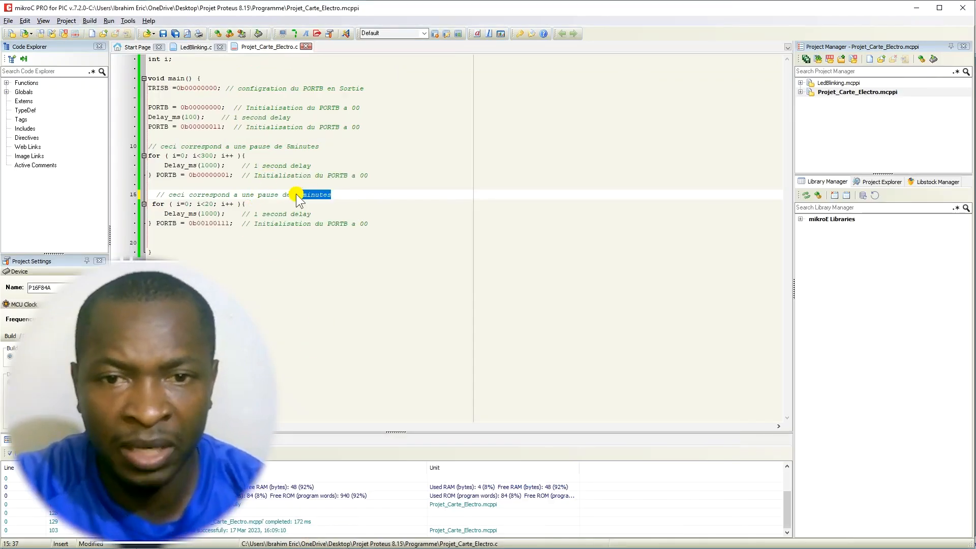
type("20 Second")
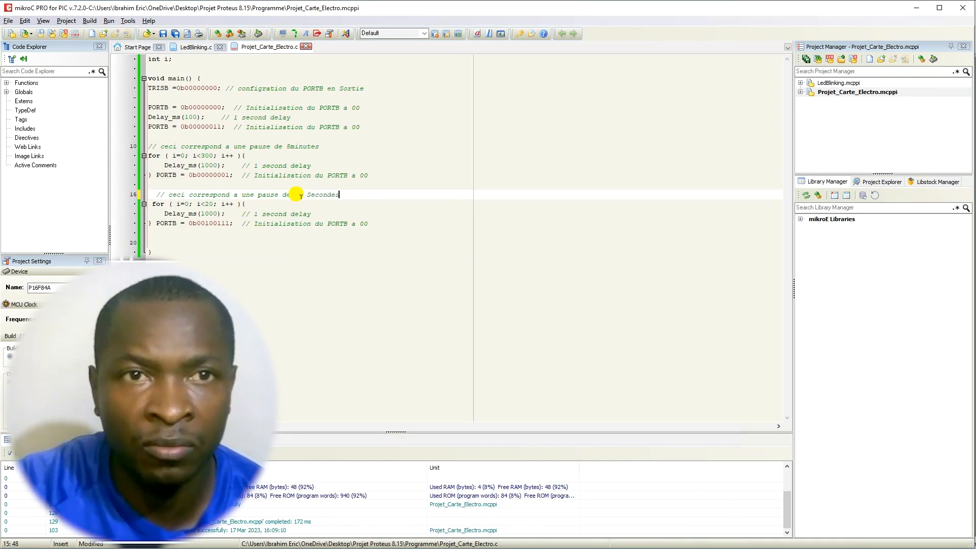
- Paste the copied loop block below the second loop, leaving a blank line between them
left_click(168, 233)
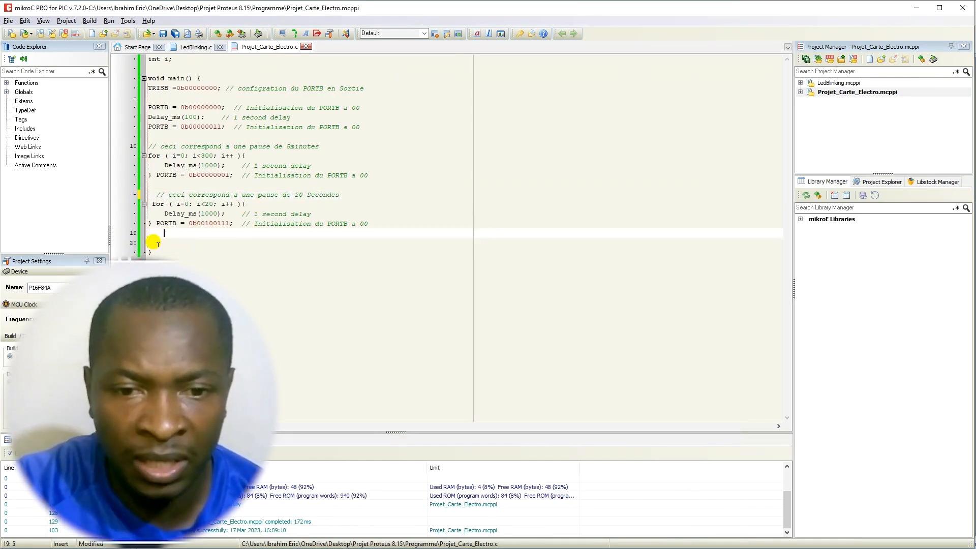
left_click(154, 243)
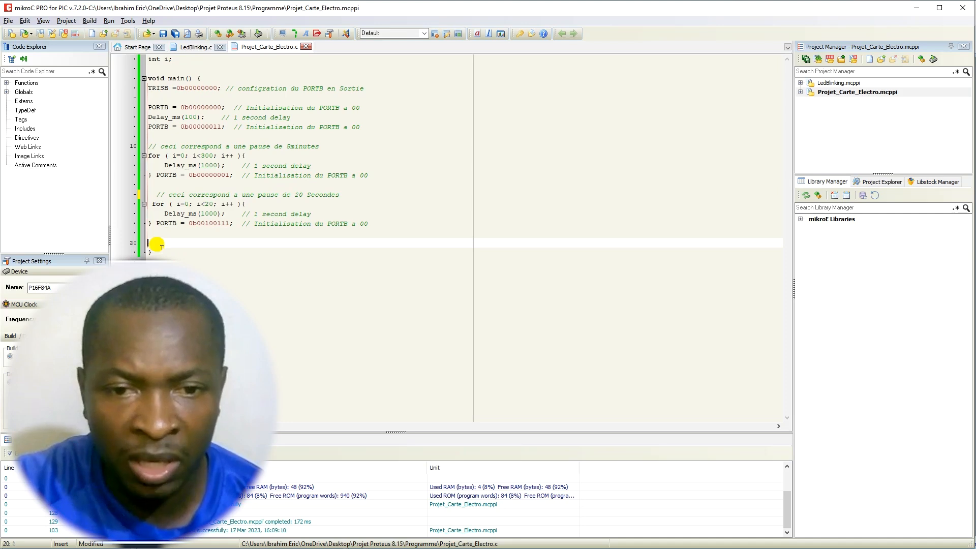
key("ctrl+v")
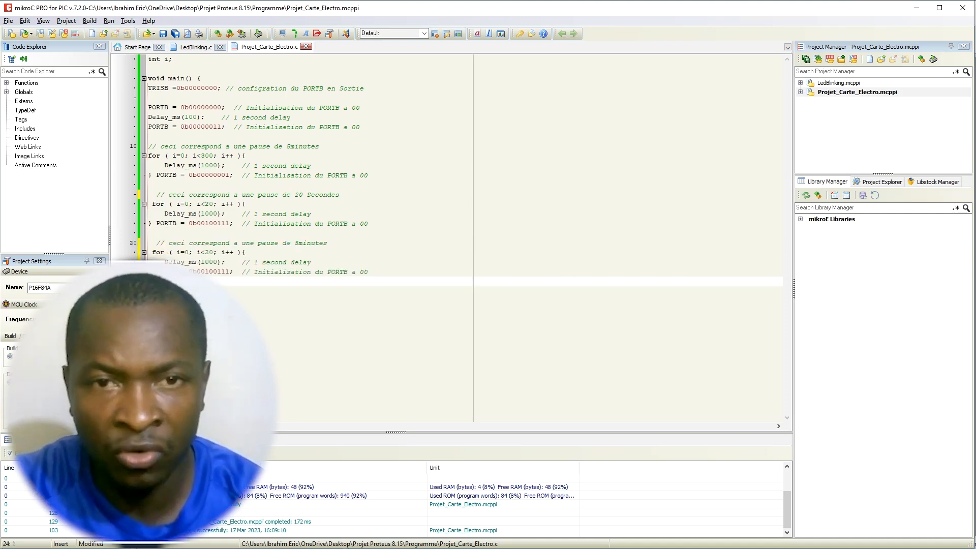
- Check the chart in Word, then set the third loop's limit to 60 in mikroC and its comment to "1 minutes"
key("alt+Tab")
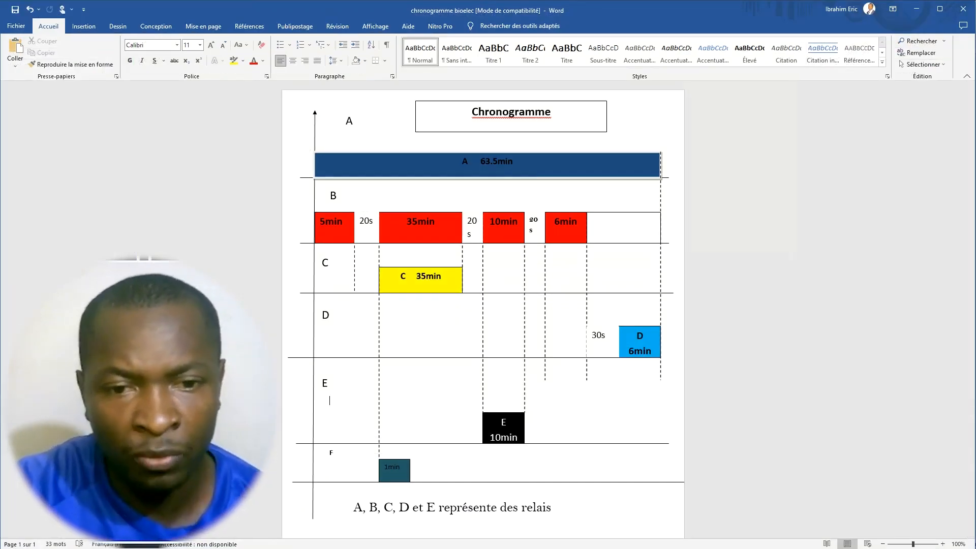
key("alt+Tab")
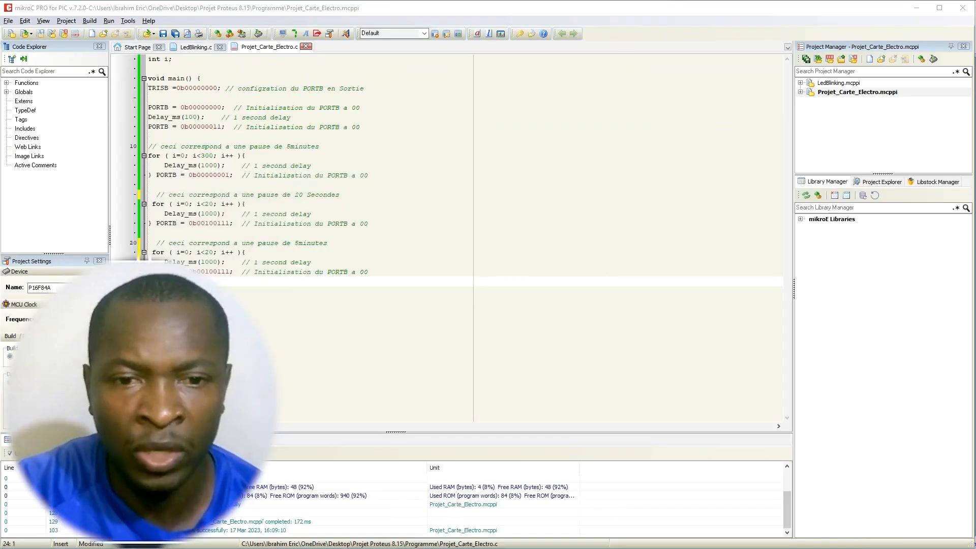
left_click(206, 253)
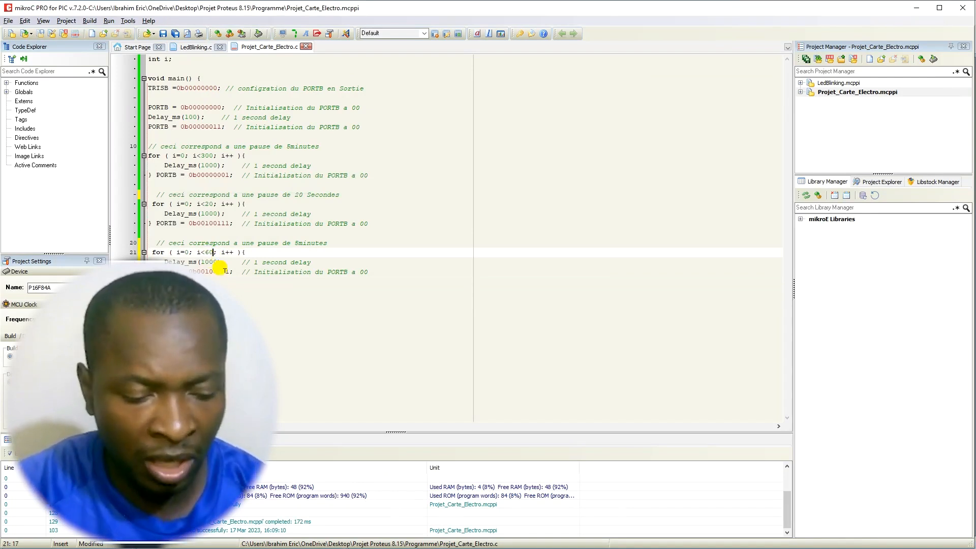
left_click(300, 244)
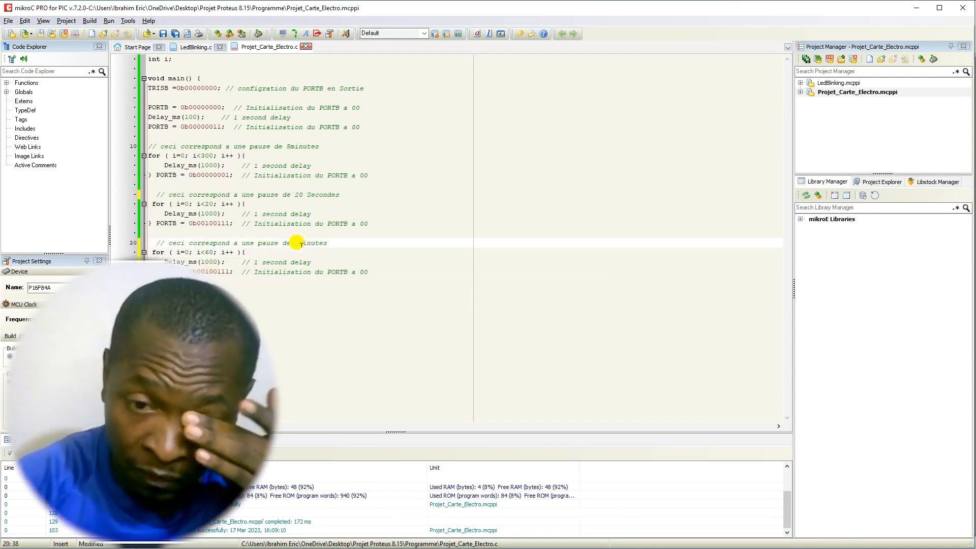
left_click(295, 243)
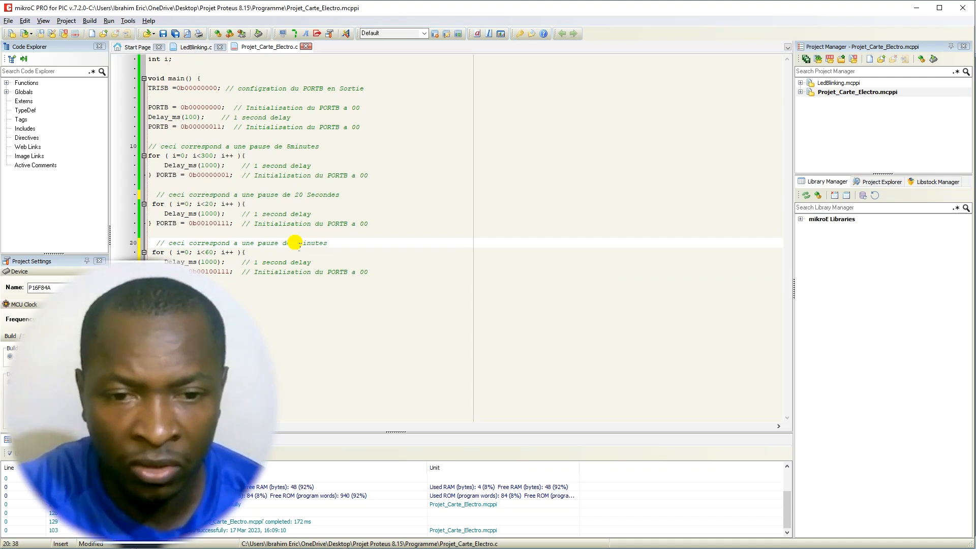
type("1")
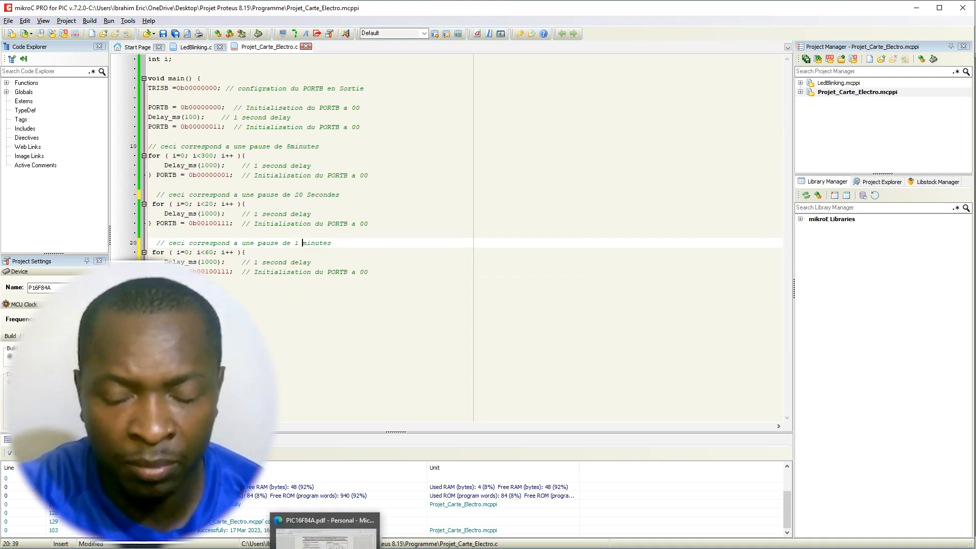
- Consult the Word timing chart, set the PORTB value after the third loop to 0b00000111 in mikroC, and build the project
left_click(348, 547)
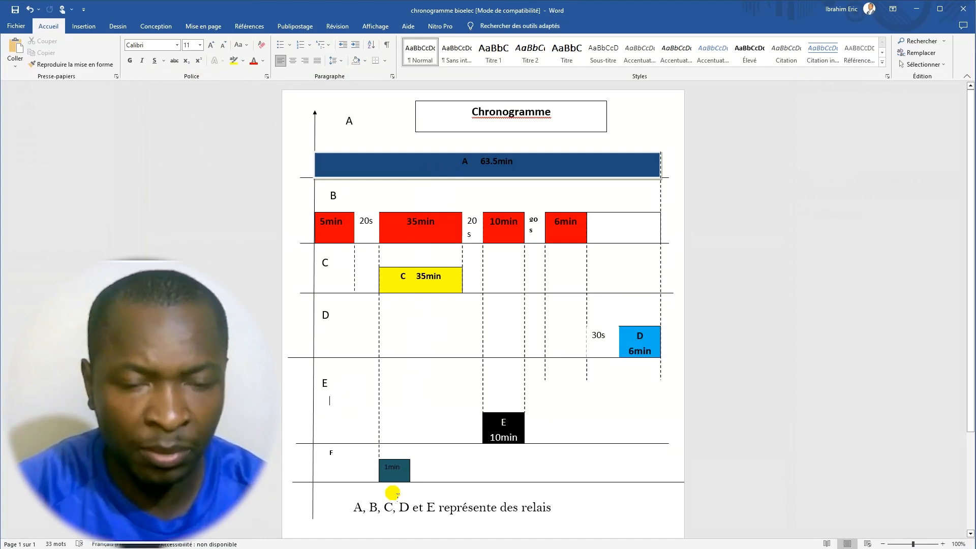
mouse_move(308, 546)
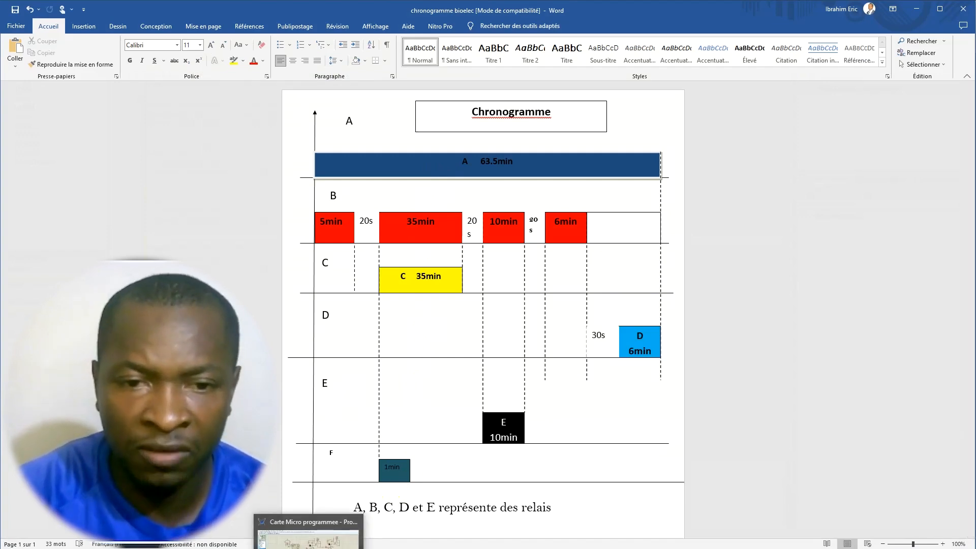
left_click(321, 545)
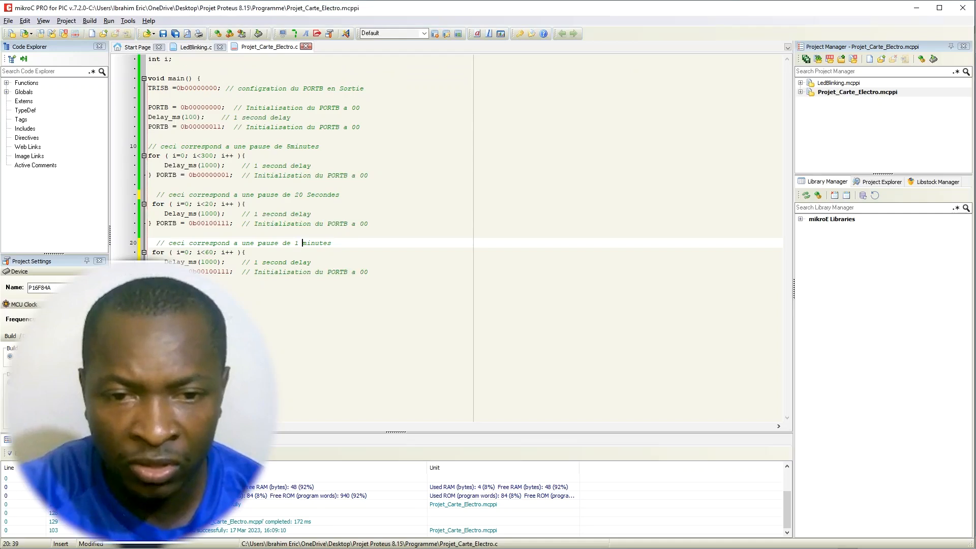
left_click(211, 272)
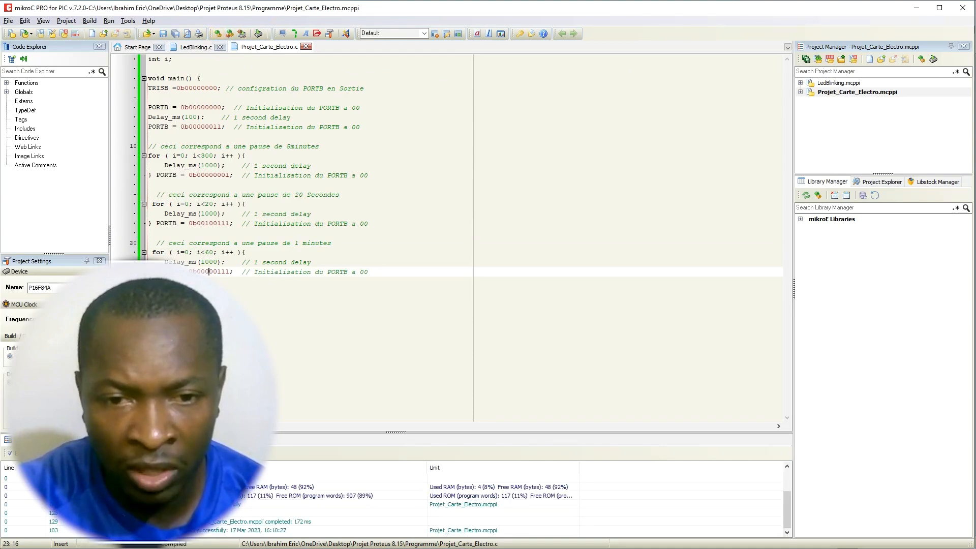
- Duplicate the third loop block, including its comment and PORTB line, below itself with a blank line between them
key("alt+Tab")
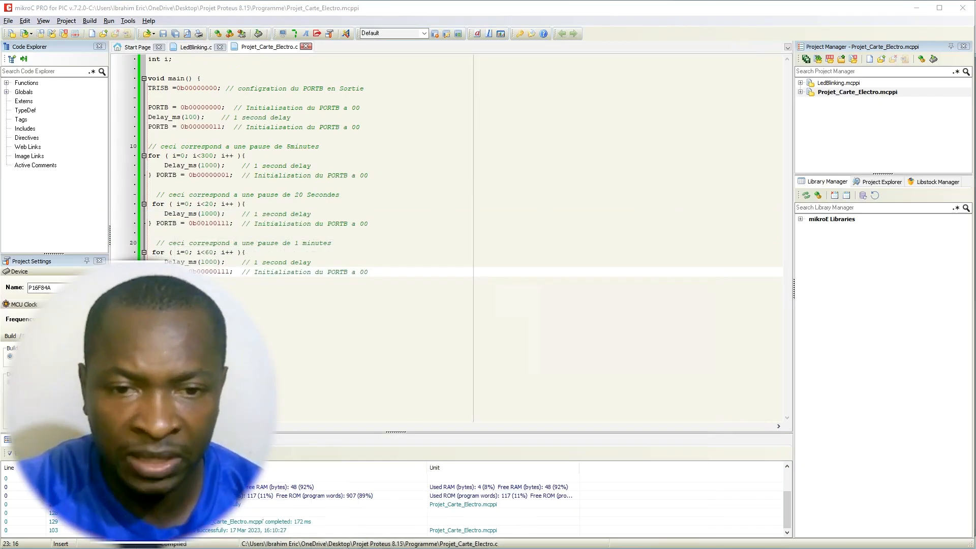
left_click_drag(132, 272, 132, 239)
key("ctrl+c")
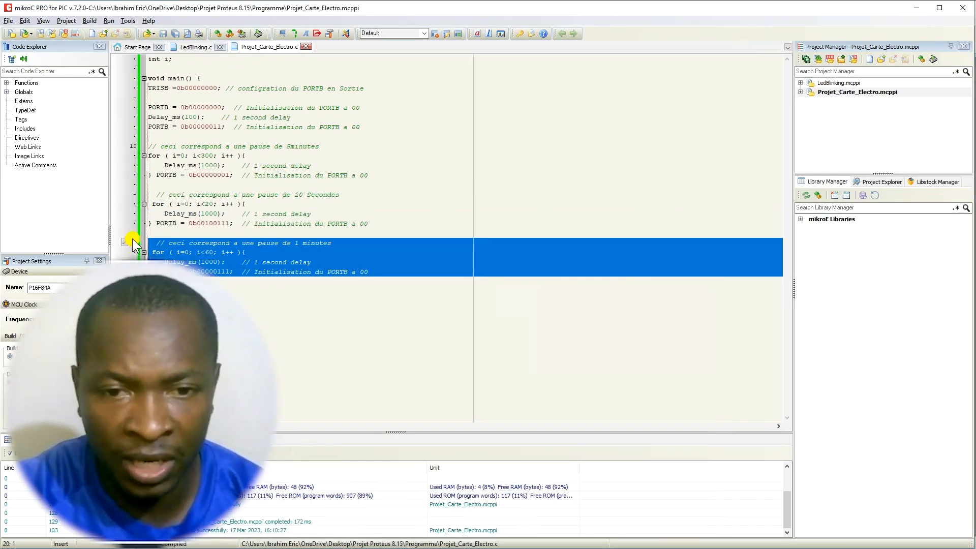
left_click(316, 302)
key("Return")
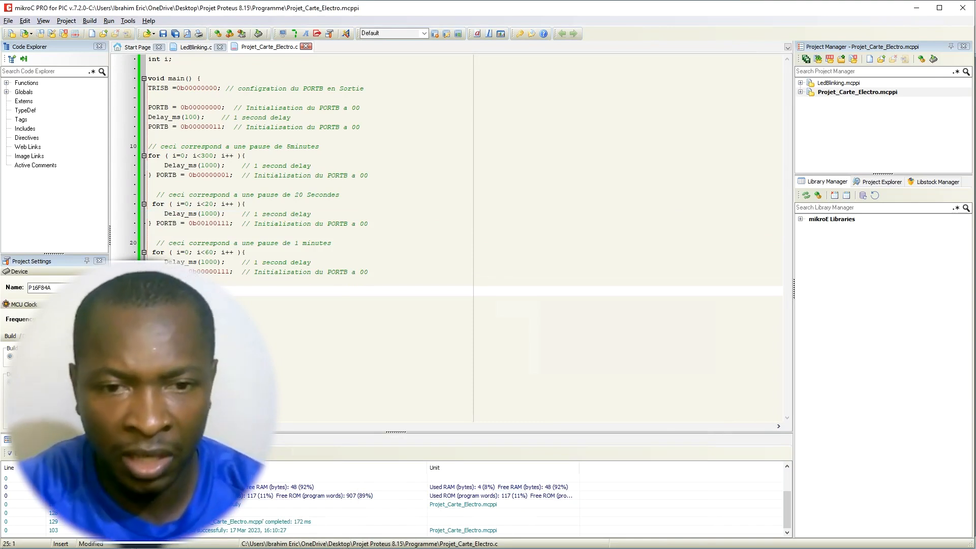
key("ctrl+v")
key("Return")
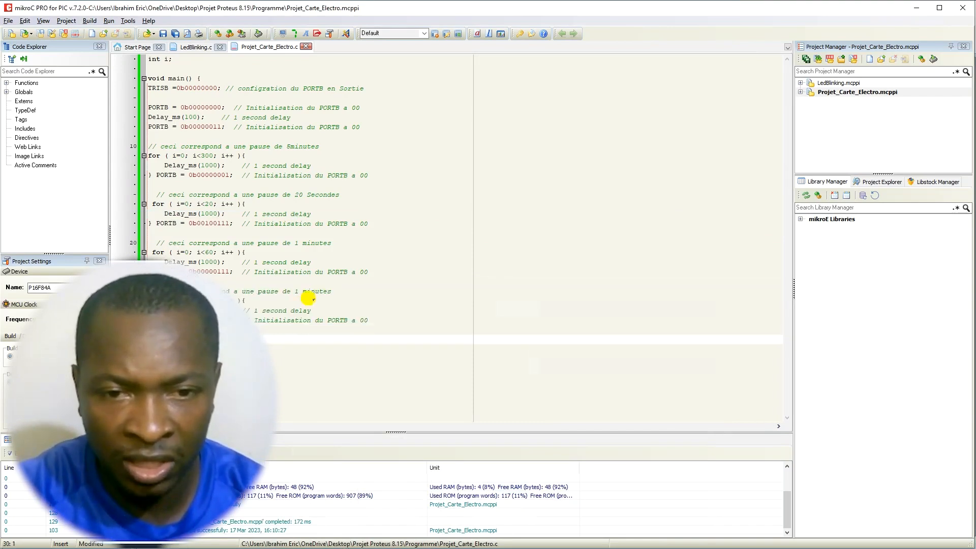
- Change the duration in the fourth loop's comment to "34 minutes"
left_click(297, 289)
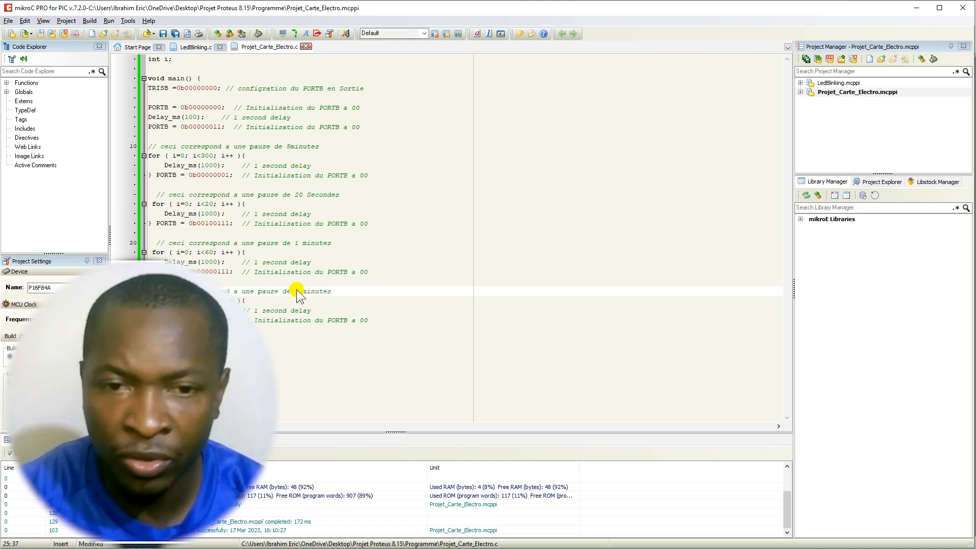
key("Delete")
type("34")
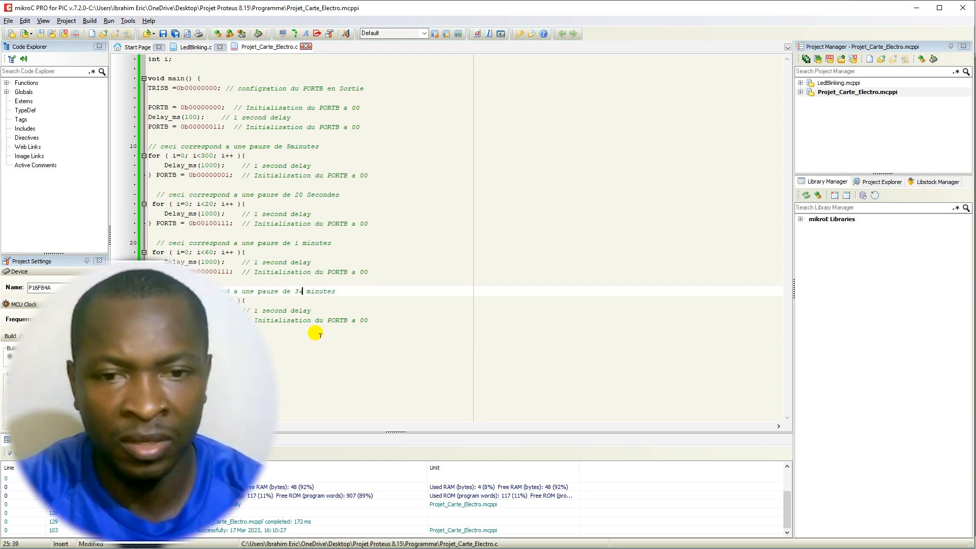
- Open Calculator and multiply 60 by 34 to convert the 34-minute pause into seconds
key("super")
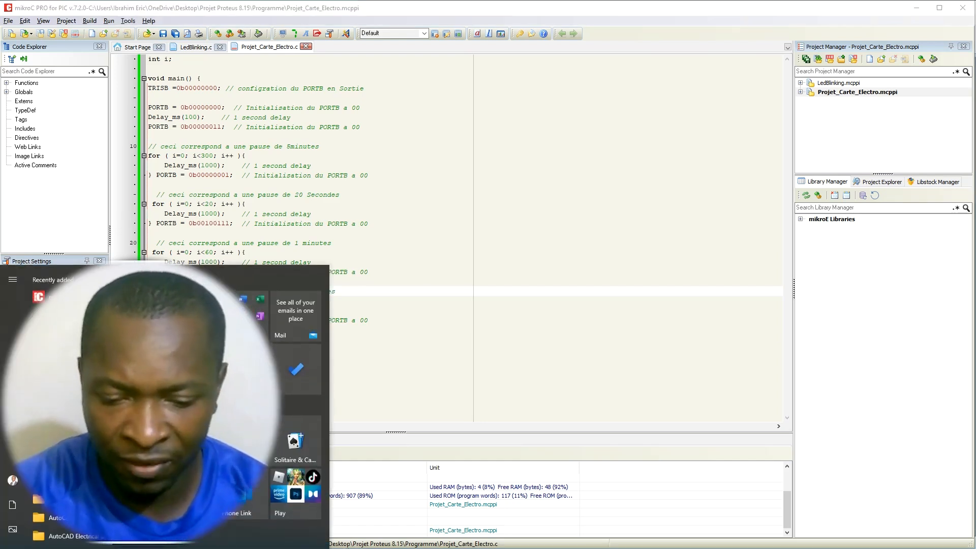
type("cal")
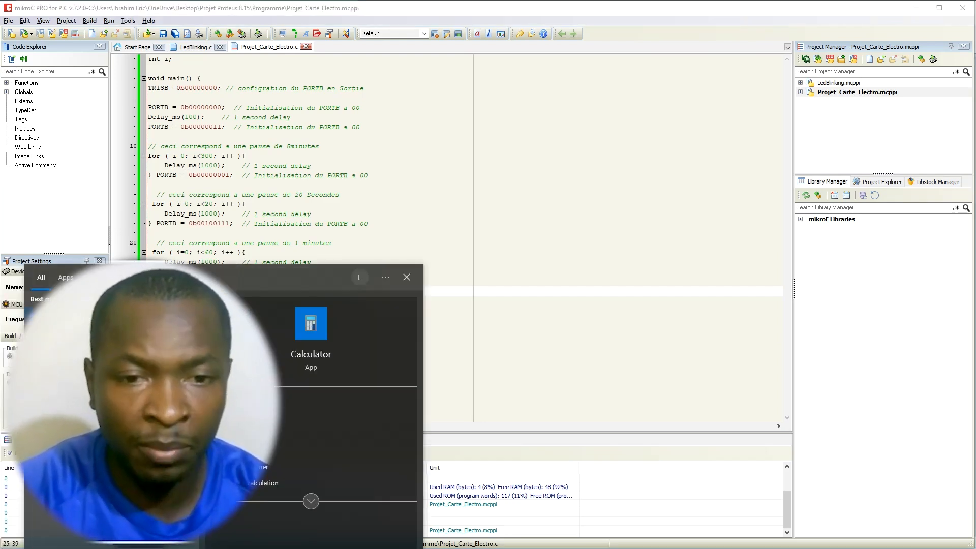
key("Return")
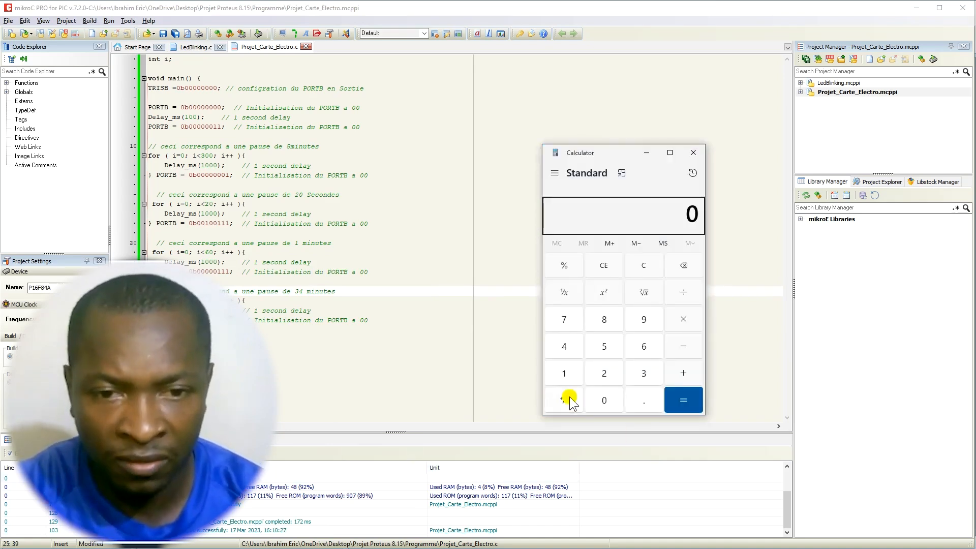
left_click(563, 374)
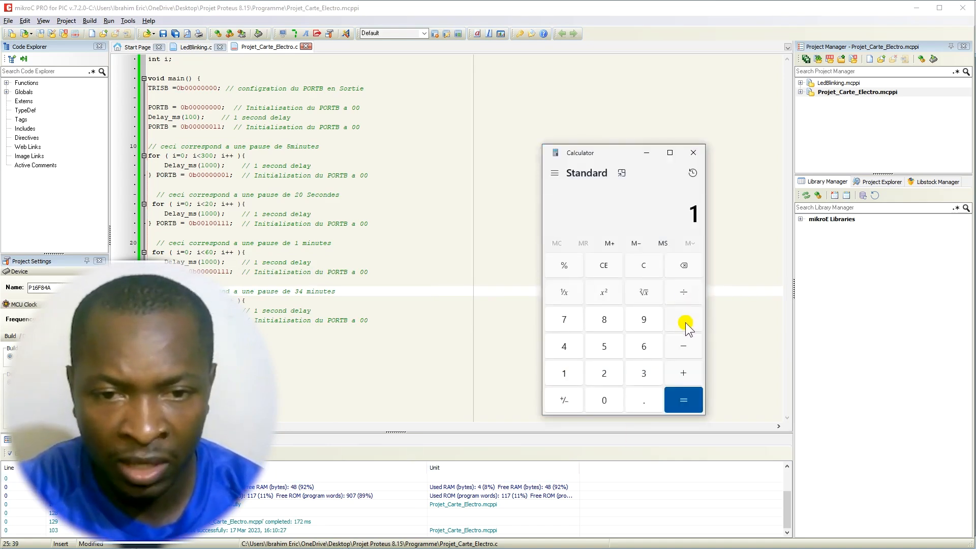
left_click(684, 320)
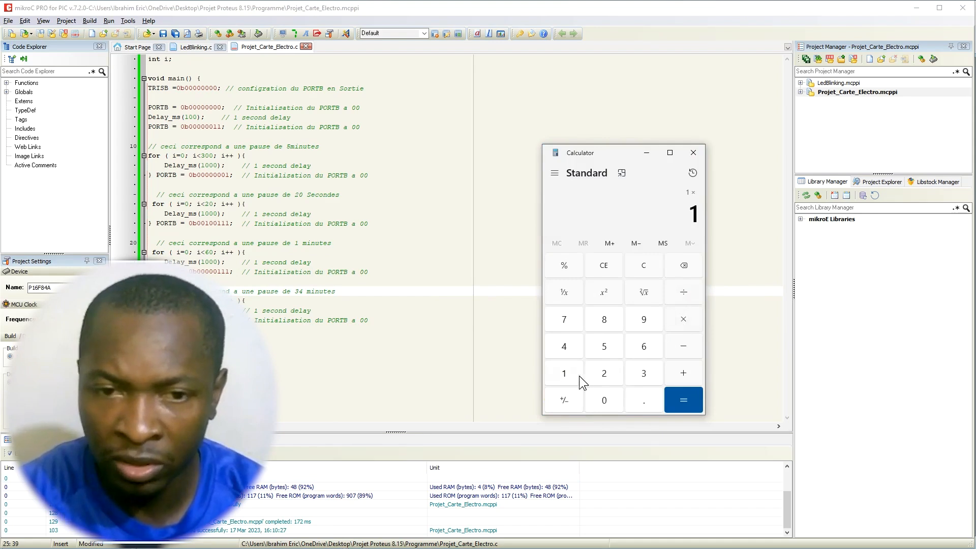
left_click(642, 351)
left_click(603, 401)
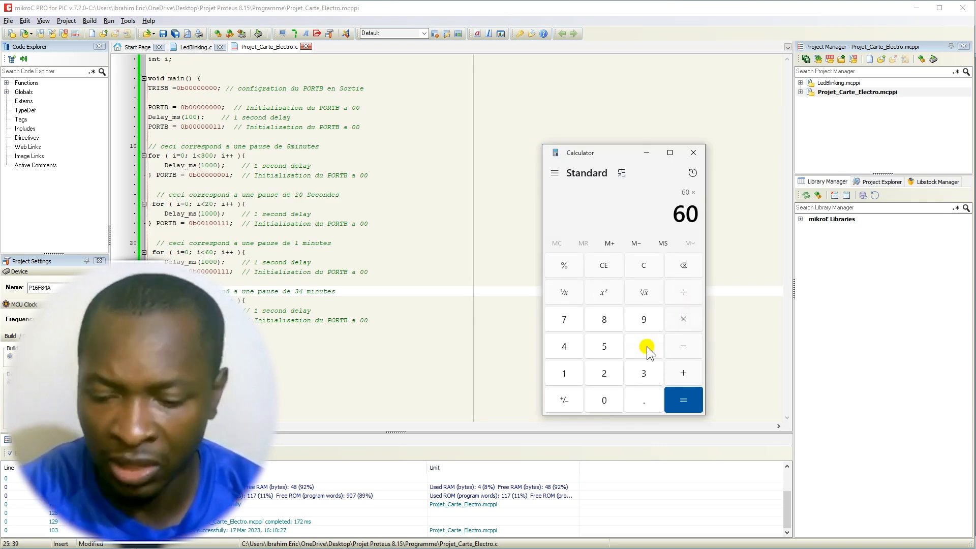
left_click(646, 374)
left_click(565, 348)
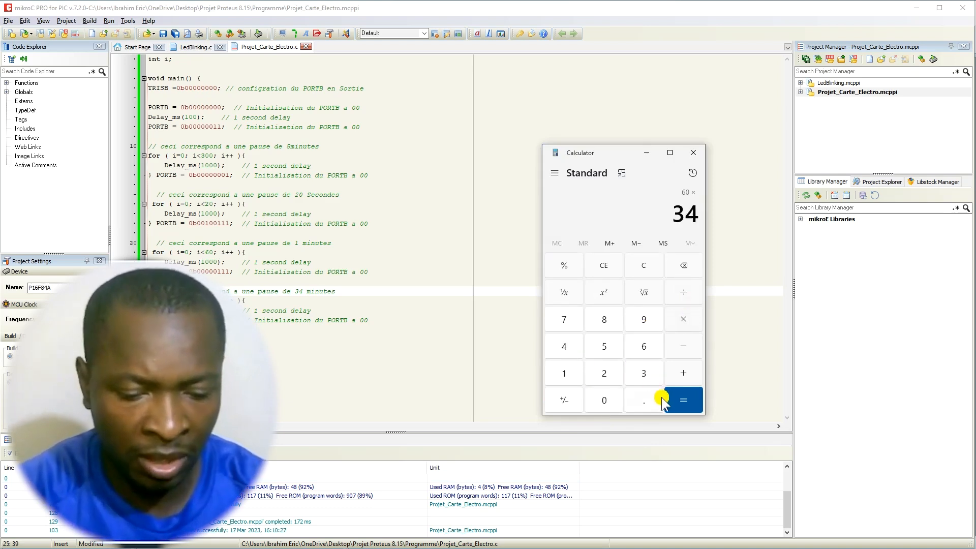
left_click(679, 399)
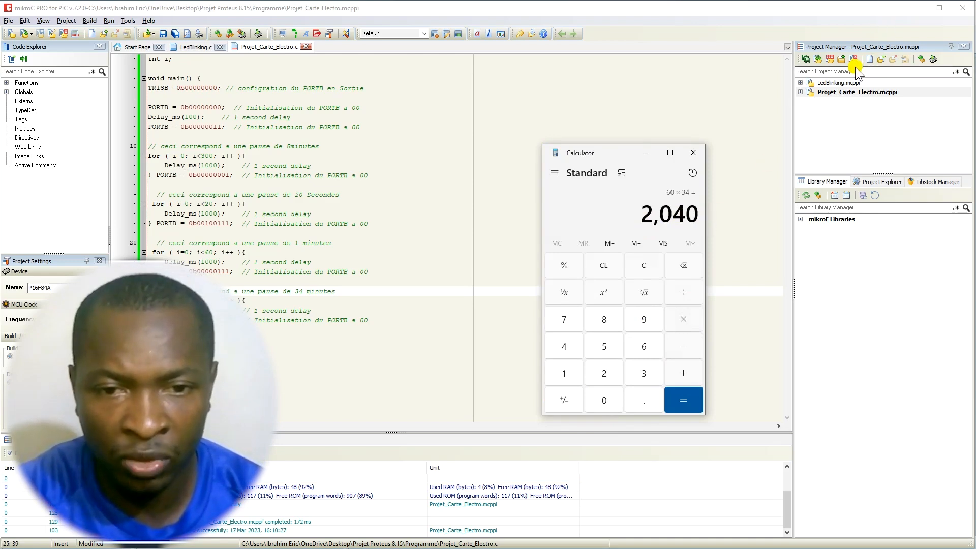
- Return to mikroC, set the fourth loop's limit to 2040, and build the project
left_click(262, 326)
left_click(263, 328)
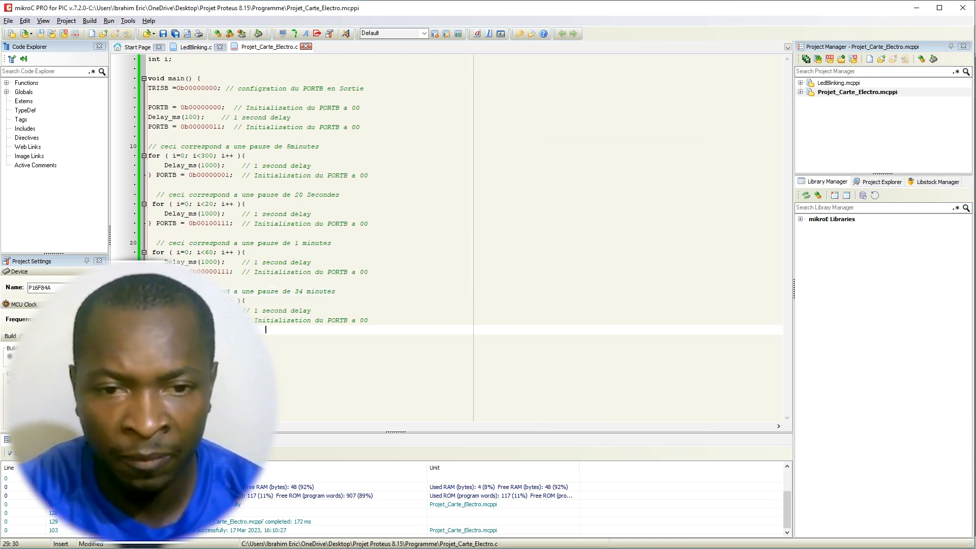
left_click(205, 301)
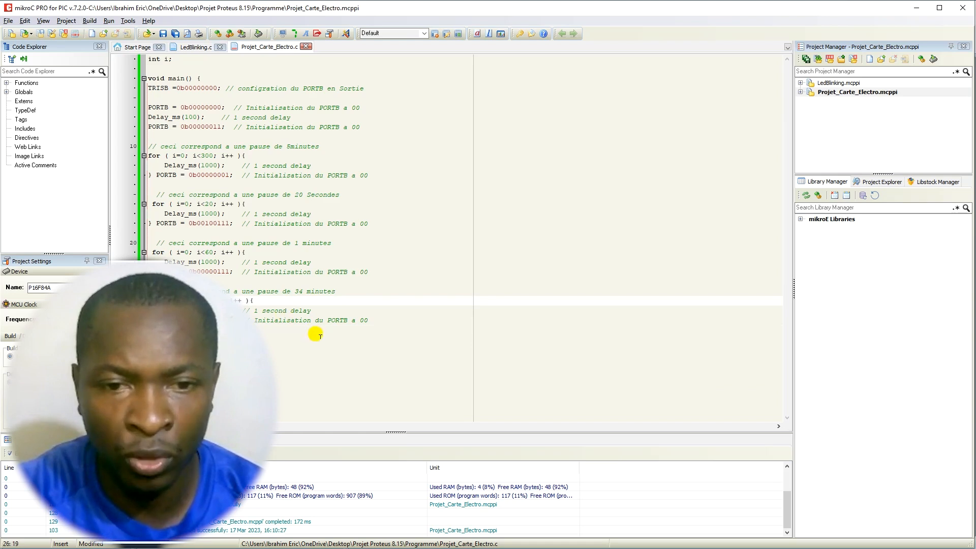
left_click(219, 33)
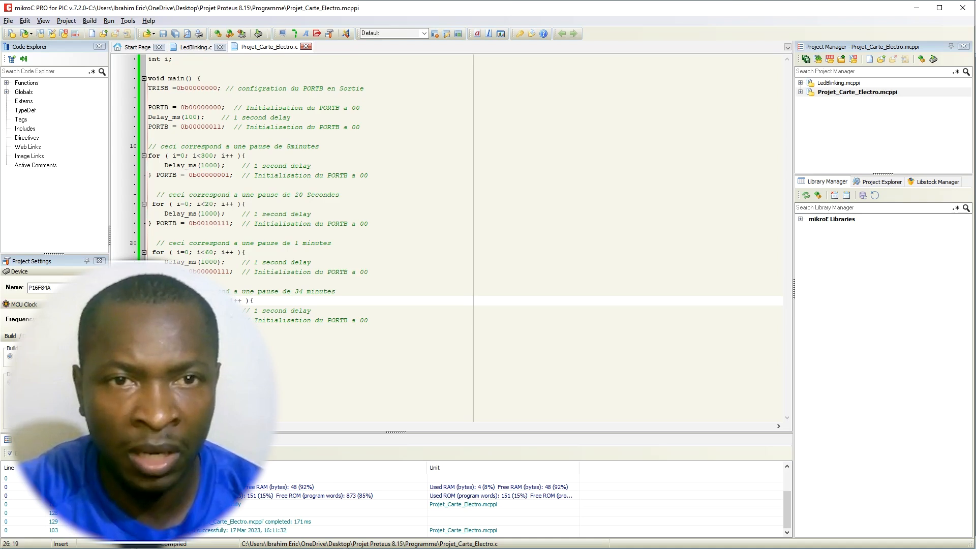
- Consult the Word timing chart, replace two bits of the PORTB value after the fourth loop with 00 in mikroC, and rebuild
key("alt+Tab")
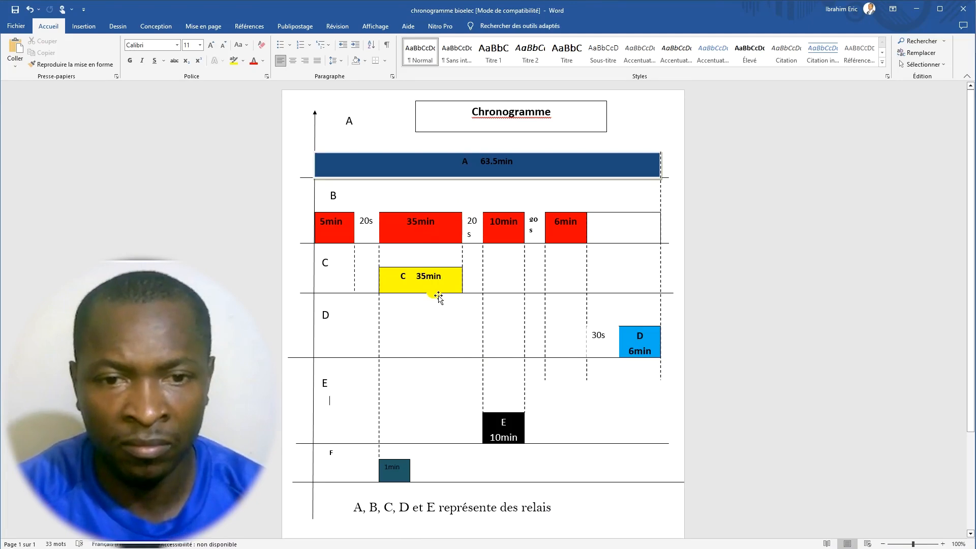
key("alt+Tab")
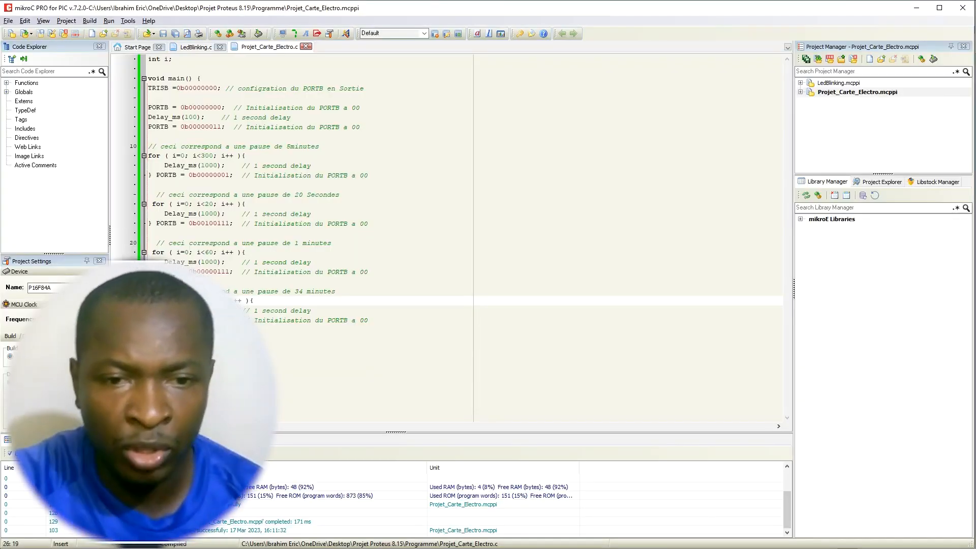
left_click(225, 320)
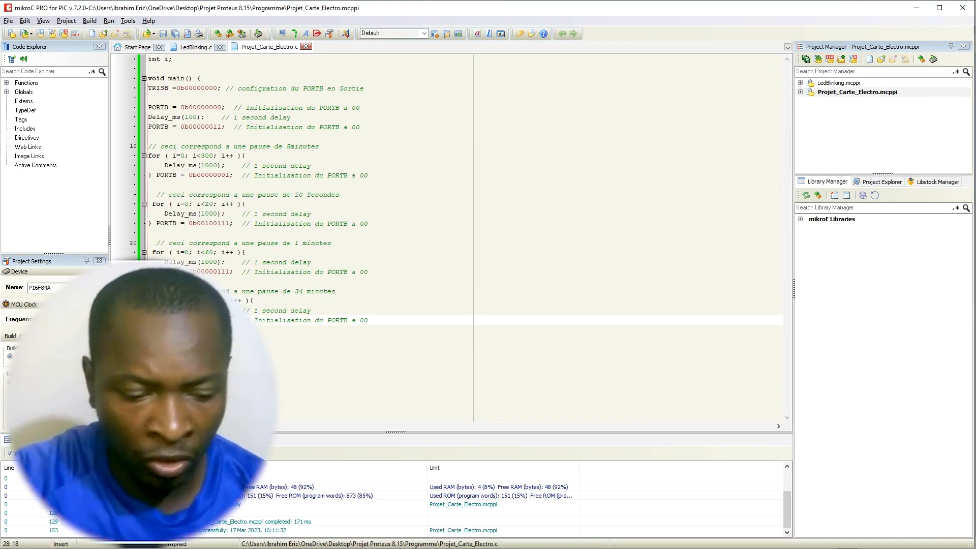
key("BackSpace")
type("00")
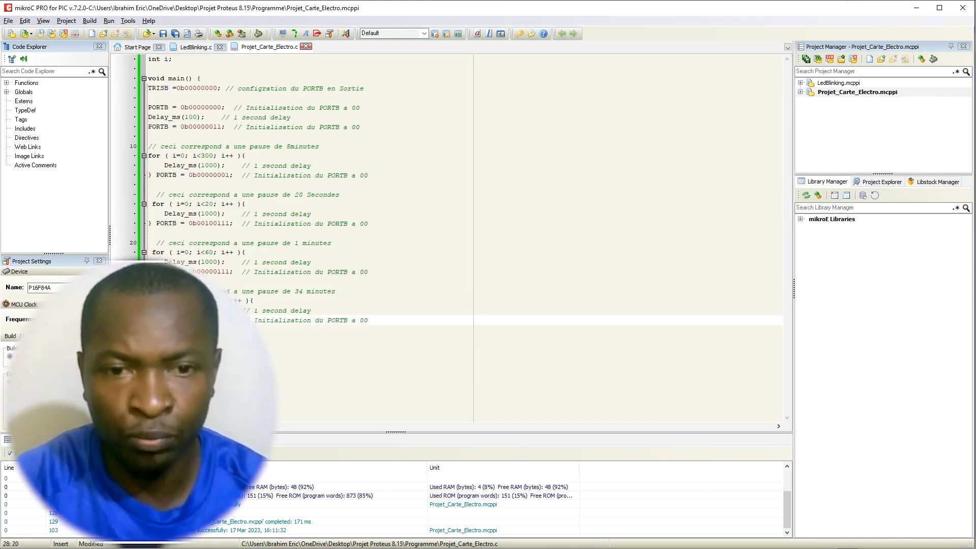
left_click(229, 33)
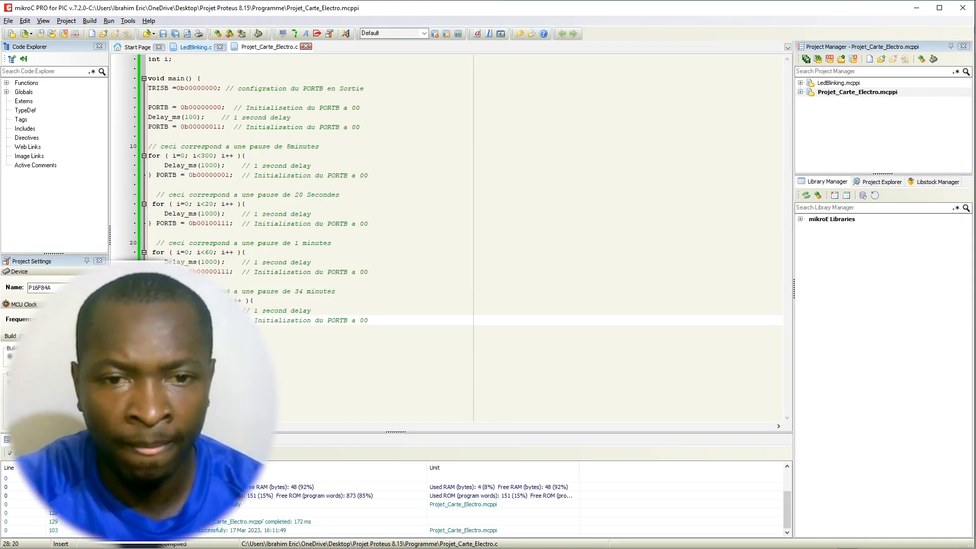
- Switch to Proteus, run the relay card simulation briefly, stop it, and return to mikroC
key("alt+Tab")
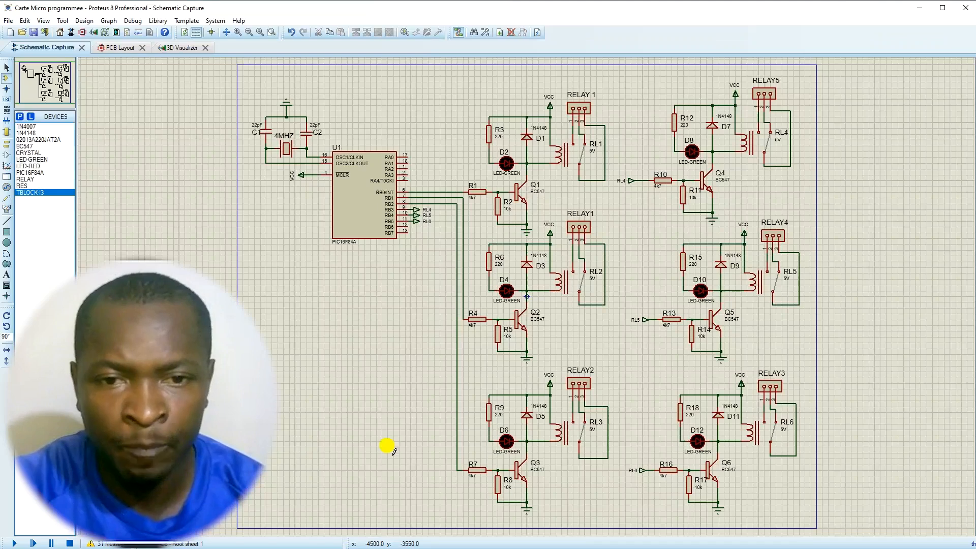
left_click(17, 544)
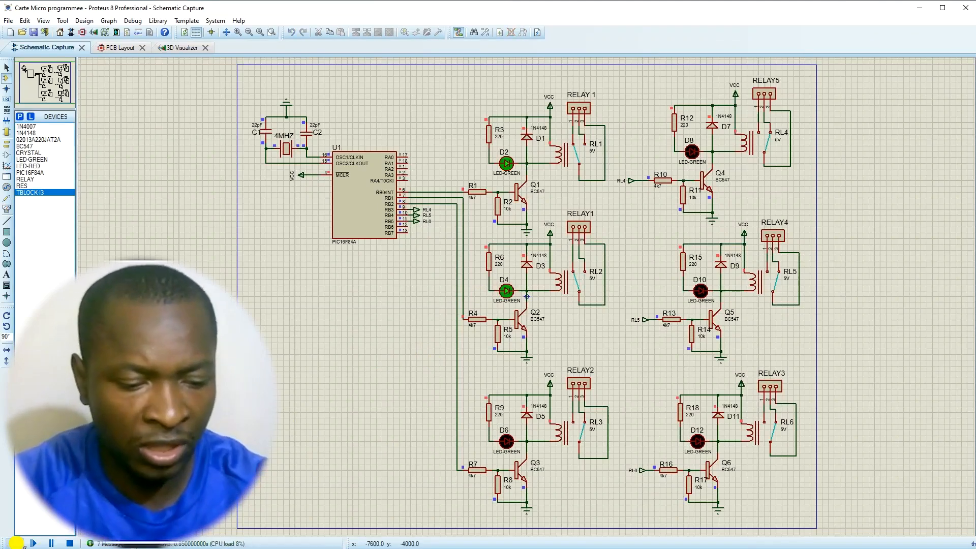
left_click(71, 543)
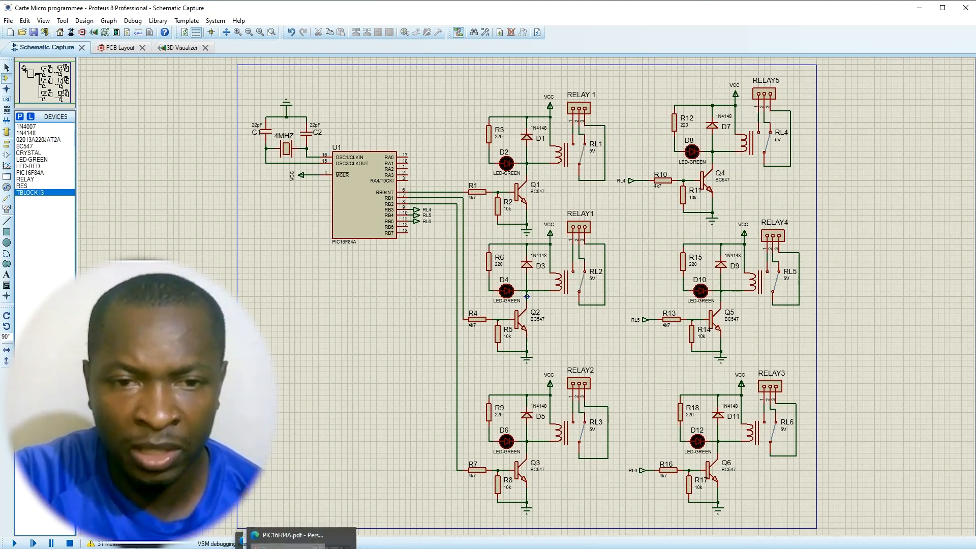
mouse_move(358, 548)
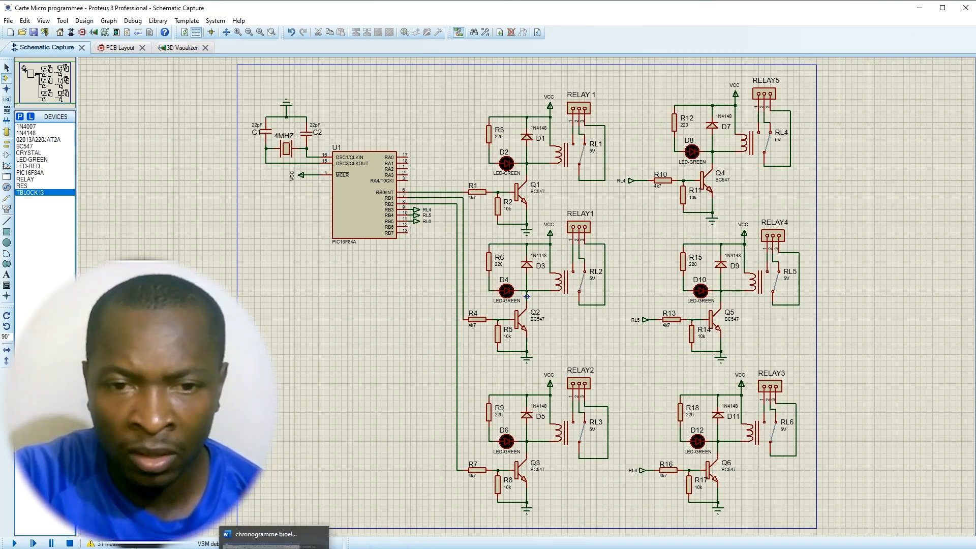
left_click(337, 545)
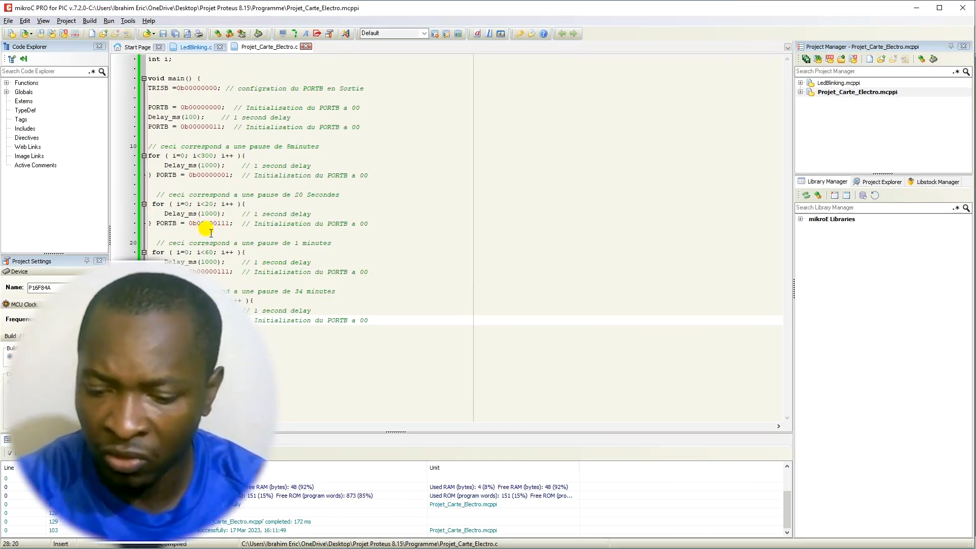
- Copy the 20-second loop block and paste it below the fourth loop, leaving a blank line between them
left_click_drag(152, 233, 136, 199)
key("ctrl+c")
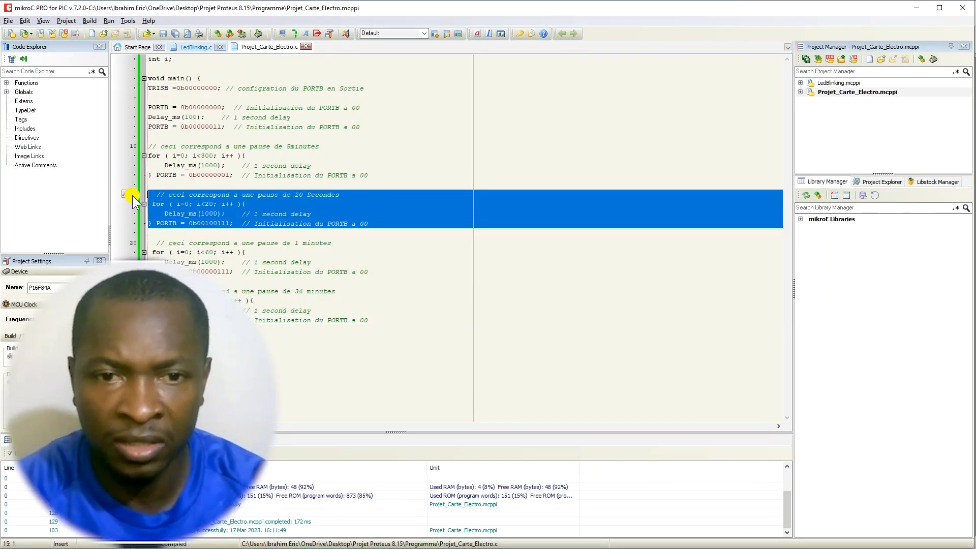
left_click(157, 329)
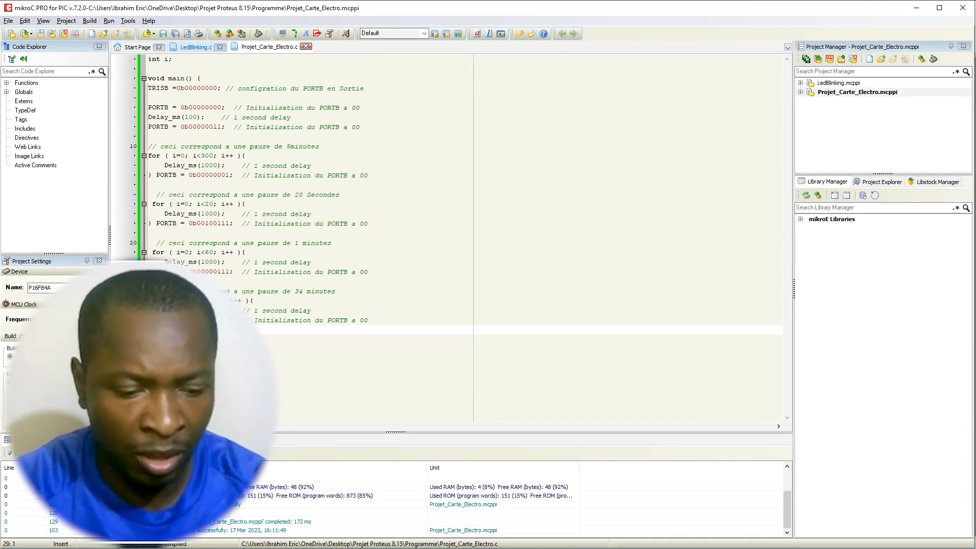
key("Return")
key("ctrl+v")
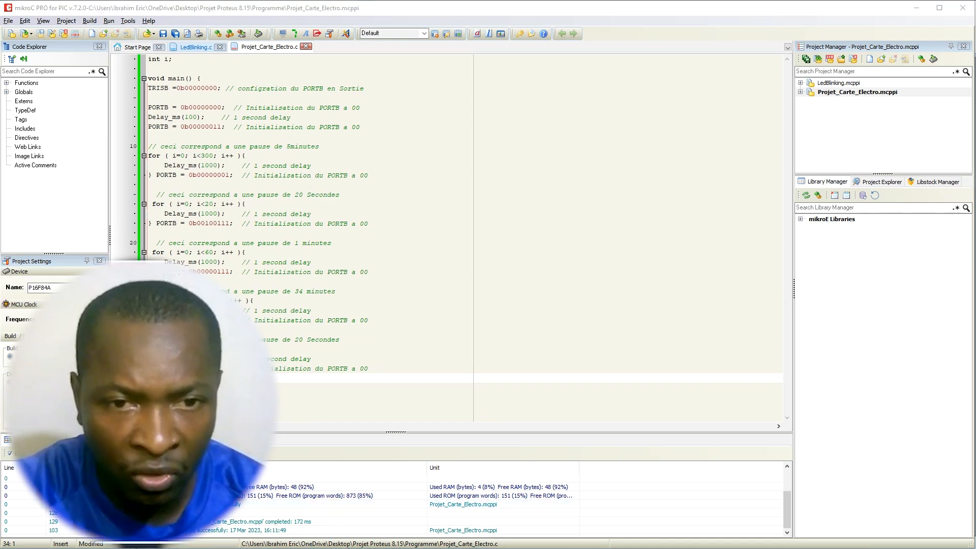
- Consult the Word timing chart, revise the PORTB value after the fifth loop in mikroC, and build the project
key("alt+Tab")
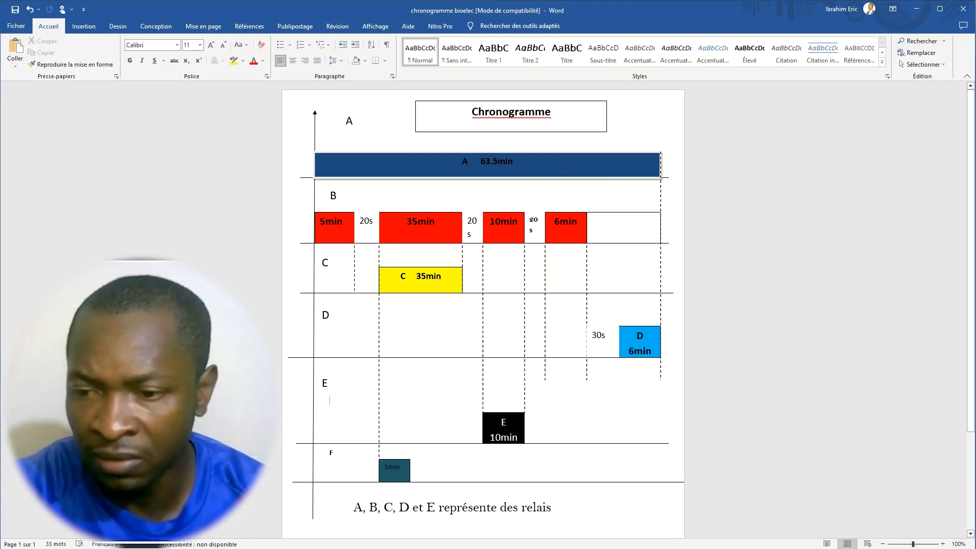
left_click(277, 548)
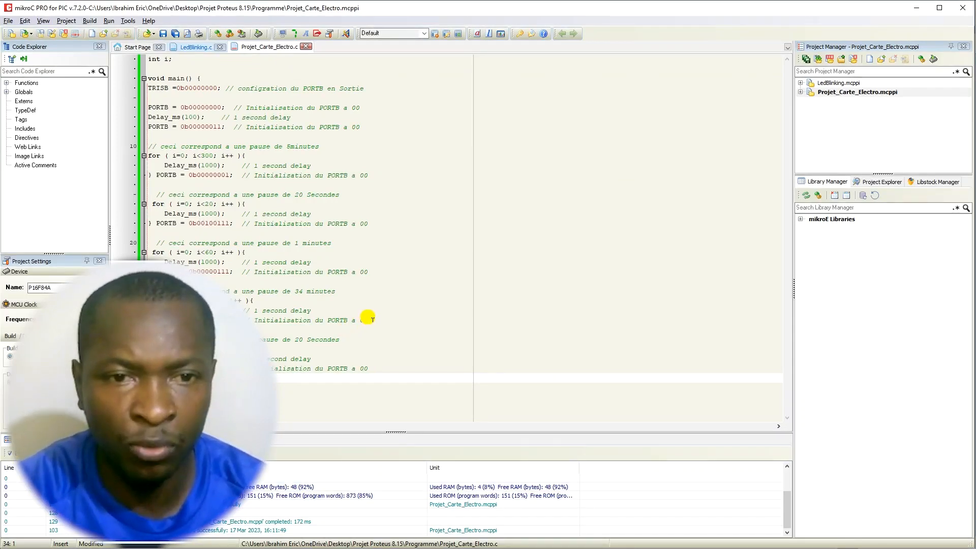
left_click_drag(372, 319, 204, 321)
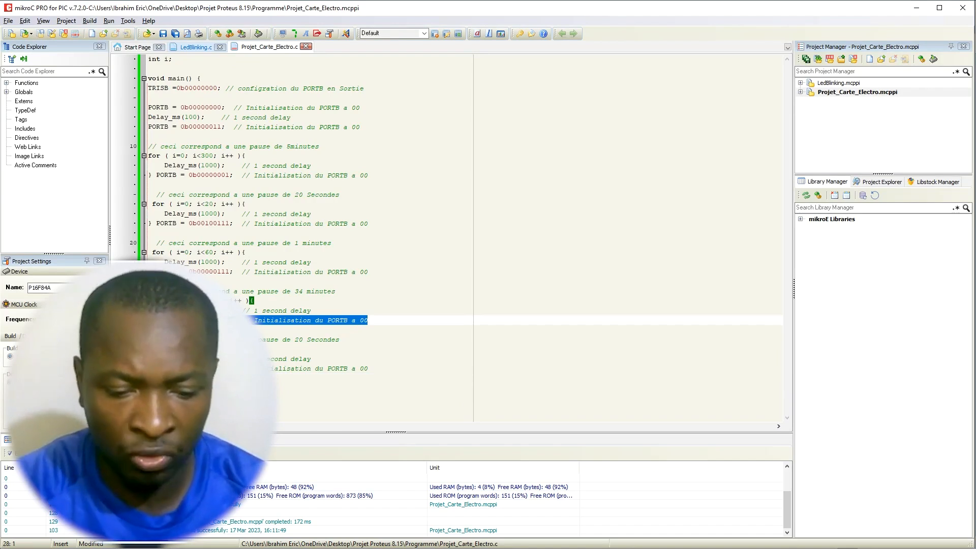
left_click_drag(371, 369, 153, 369)
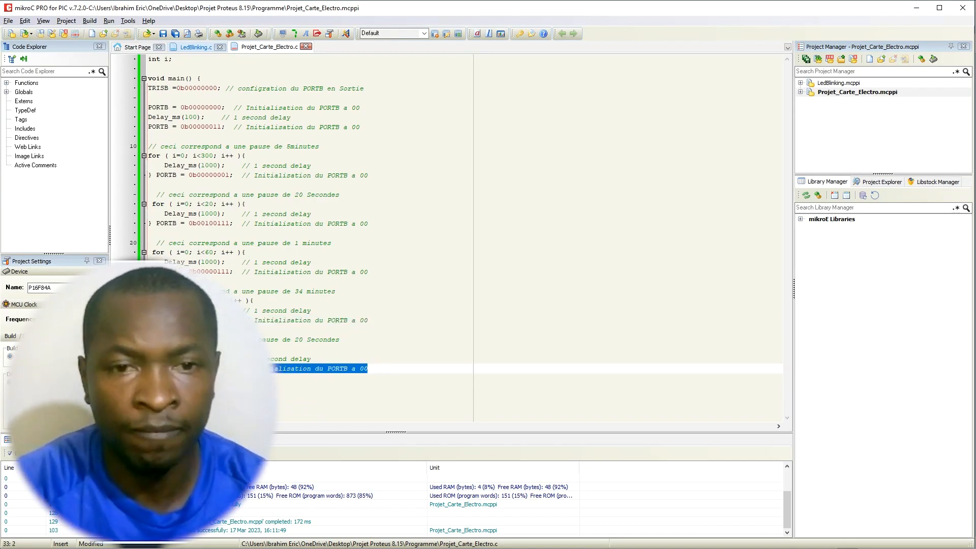
key("End")
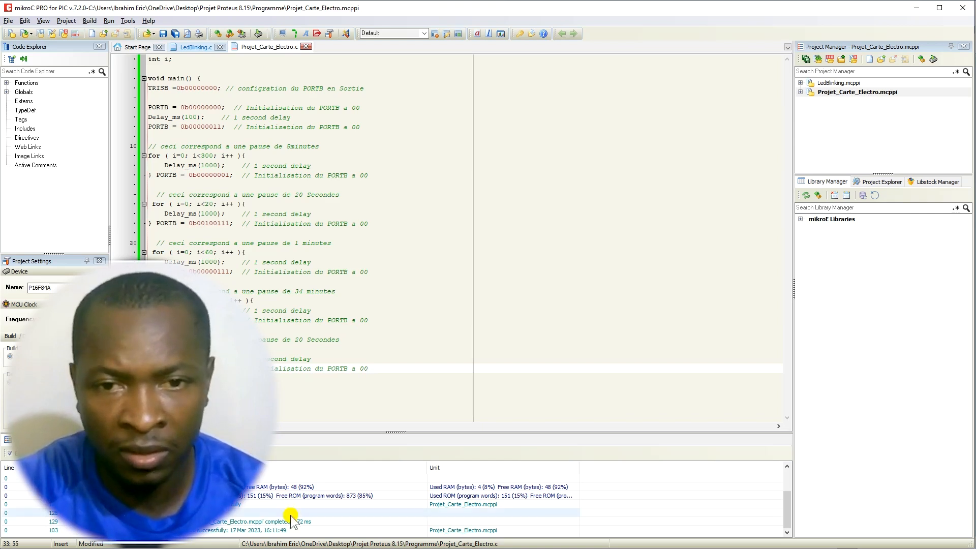
mouse_move(334, 548)
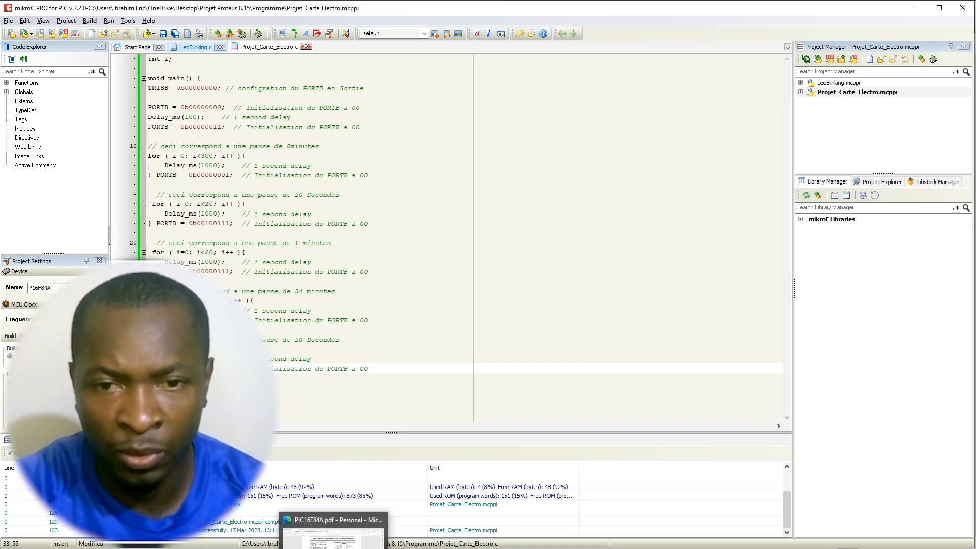
left_click(311, 548)
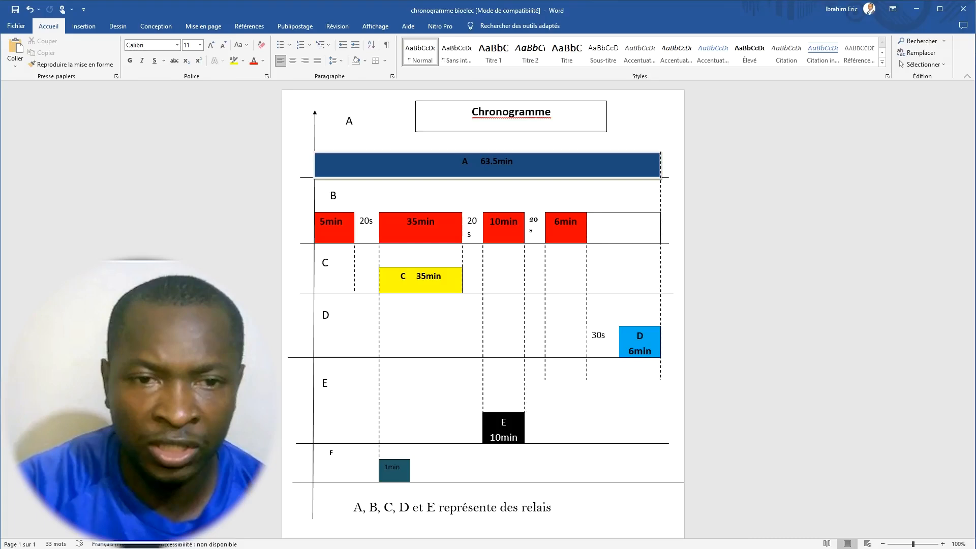
key("alt+Tab")
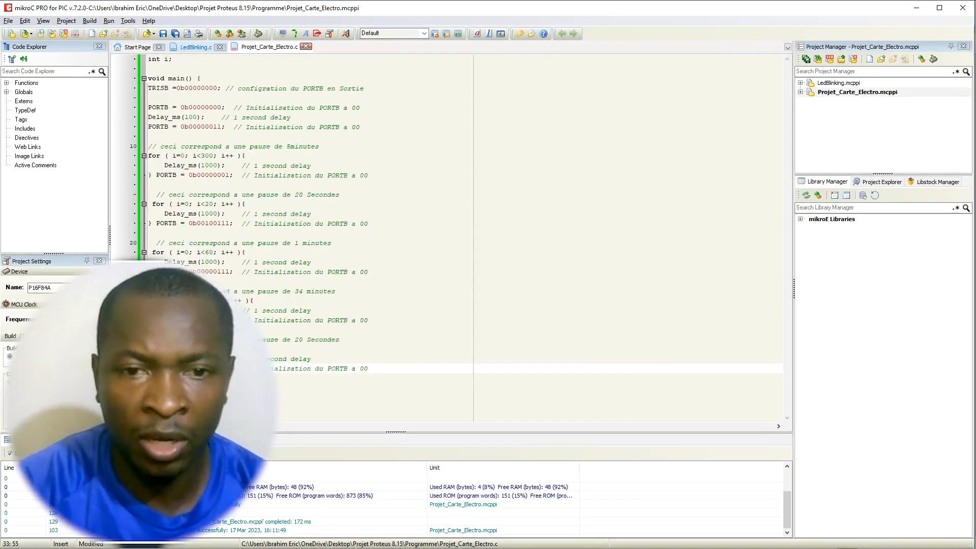
left_click(217, 33)
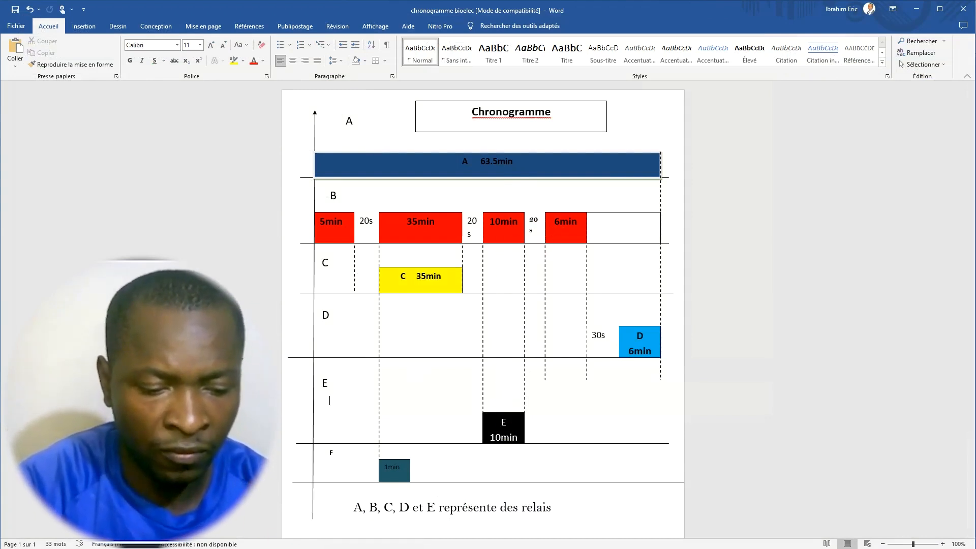
key("alt+Tab")
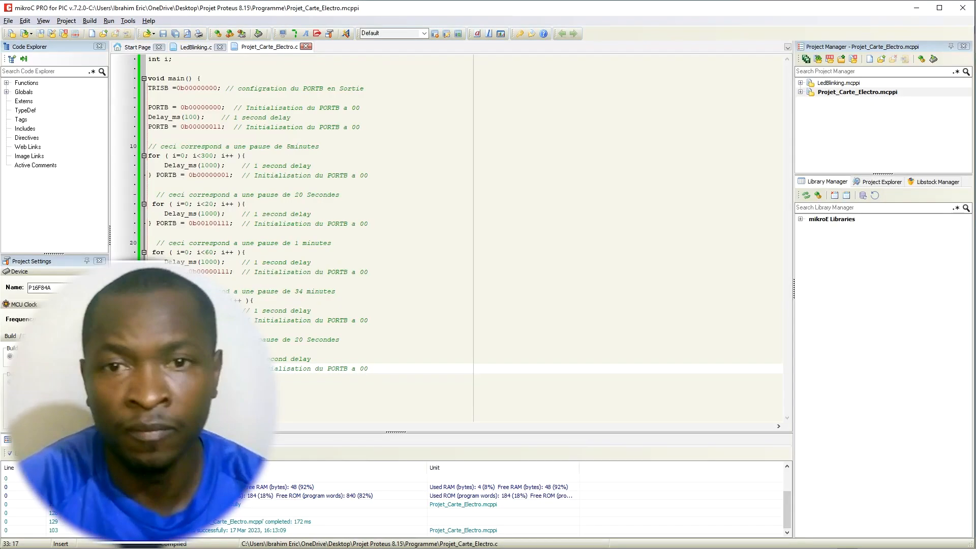
- Copy the fifth loop's 20-second block and paste it as a sixth block, leaving a blank line between them
left_click_drag(149, 378, 149, 339)
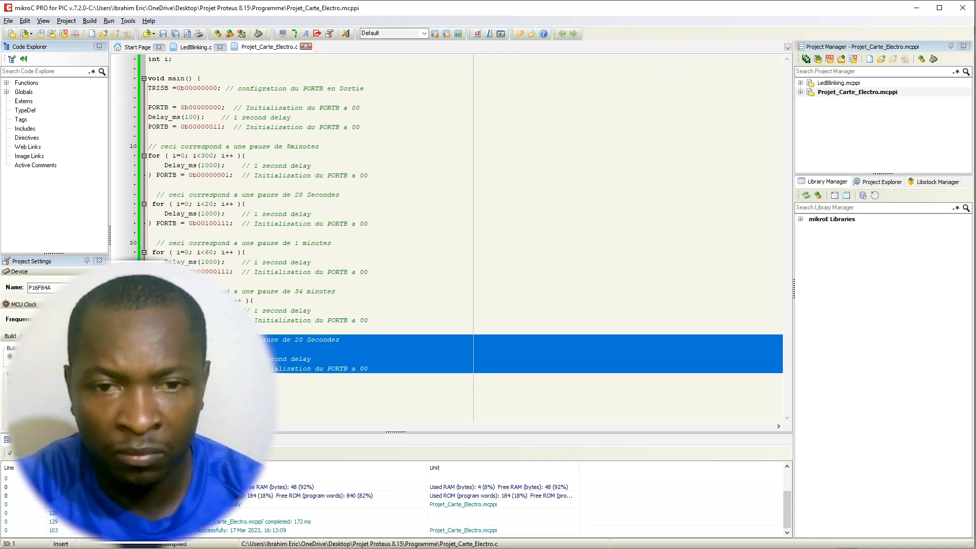
left_click(148, 378)
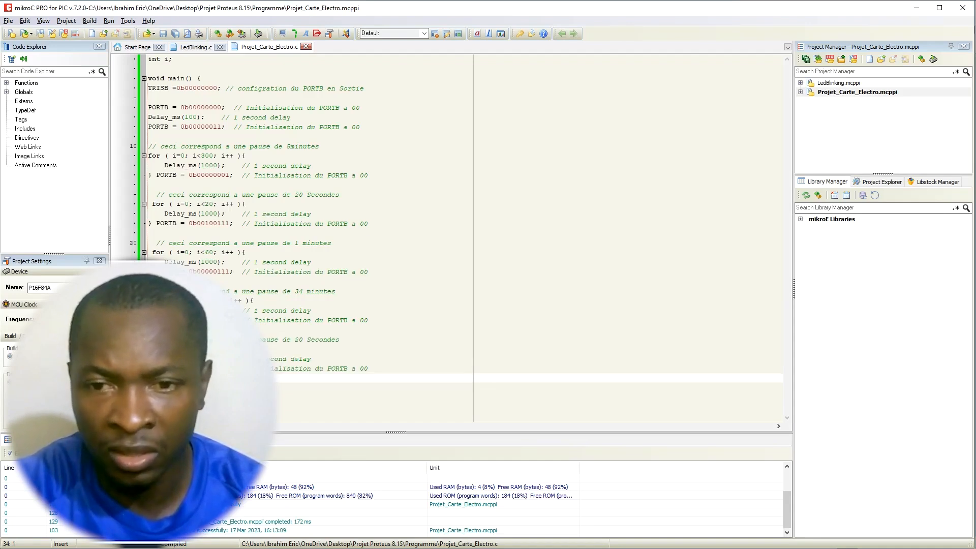
key("Return")
key("ctrl+v")
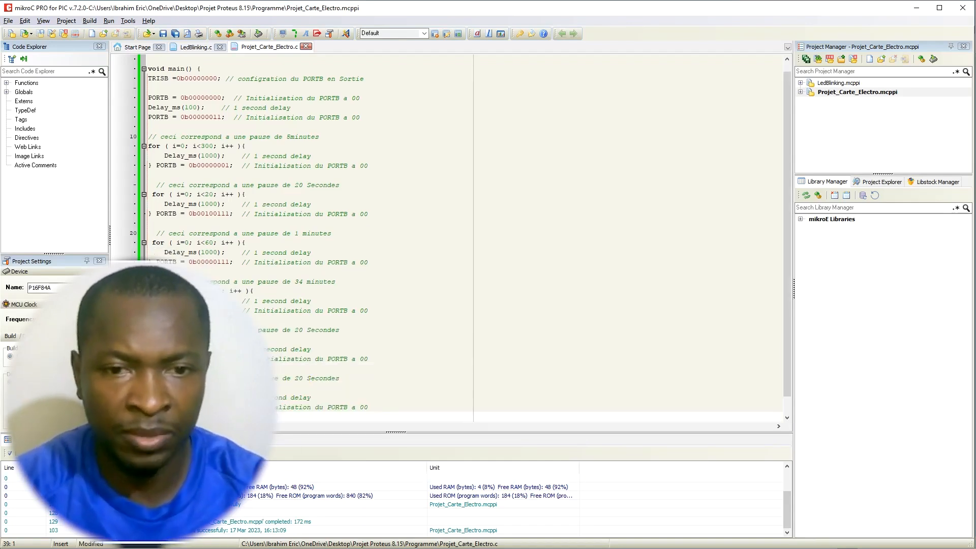
- Change the sixth block's comment to a pause of 1 minute
left_click(305, 379)
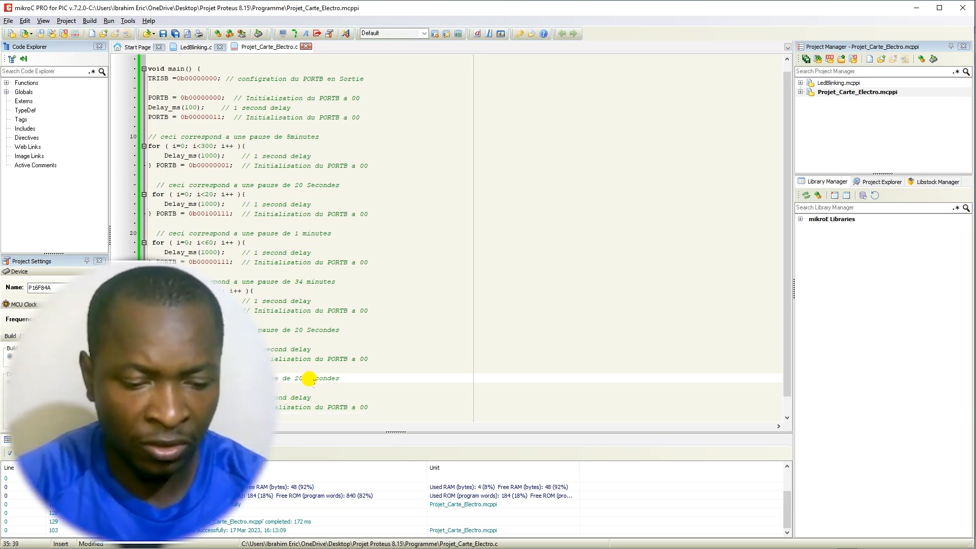
left_click_drag(340, 378, 293, 377)
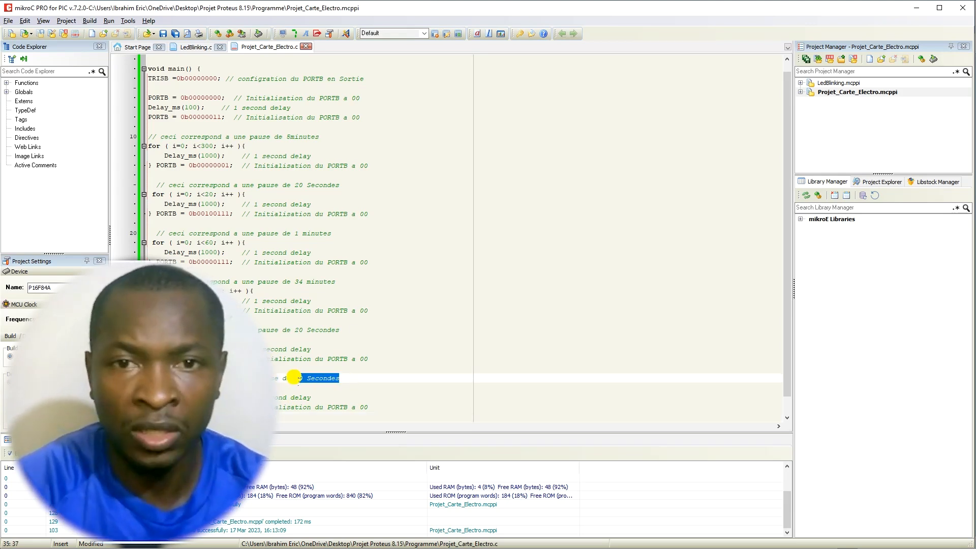
type("5")
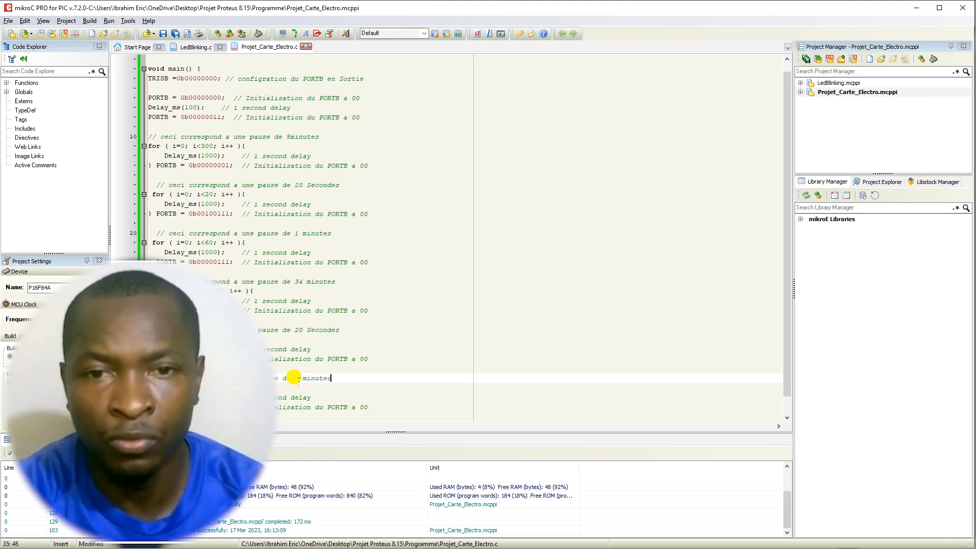
scroll(369, 425, "down", 1)
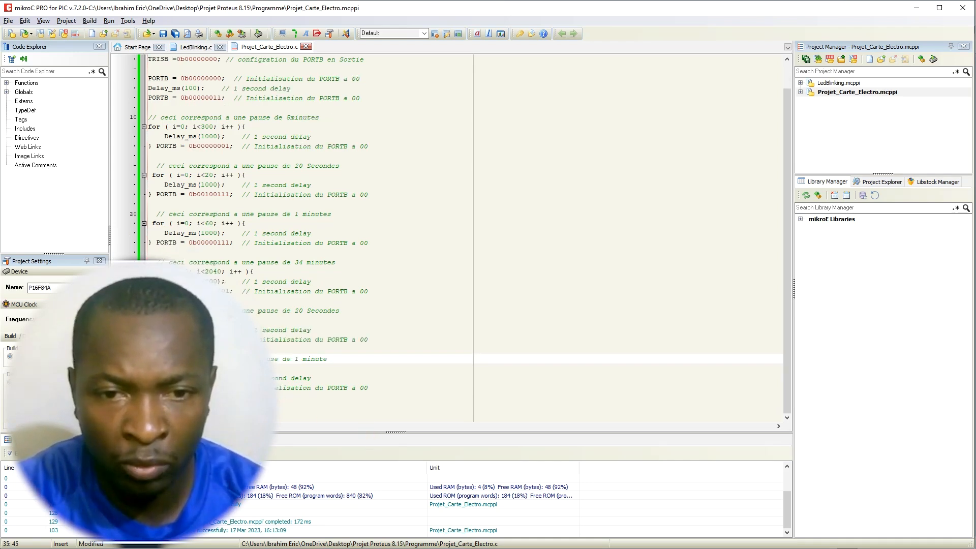
- Check the timing chart in Word, return to mikroC to review the PORTB line after the sixth loop, and build
key("alt+Tab")
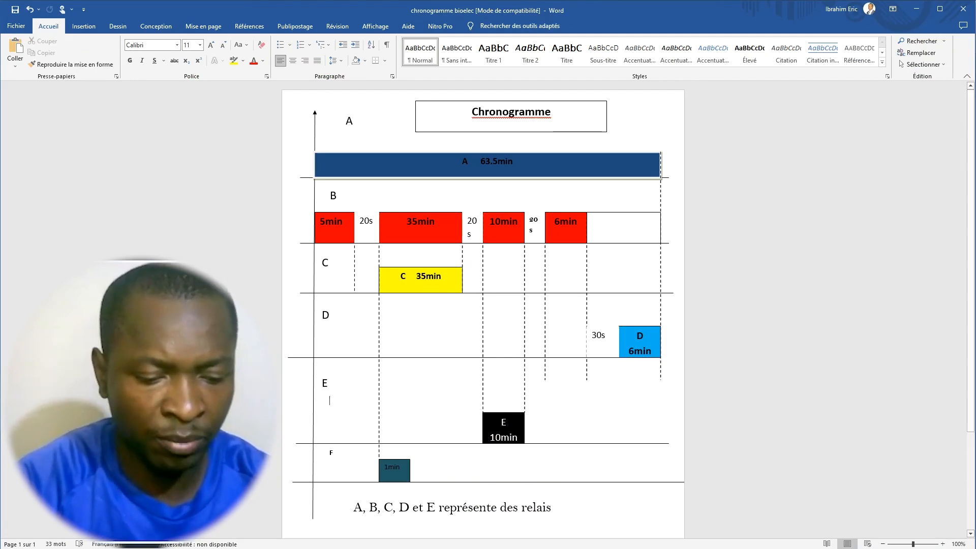
key("alt+Tab")
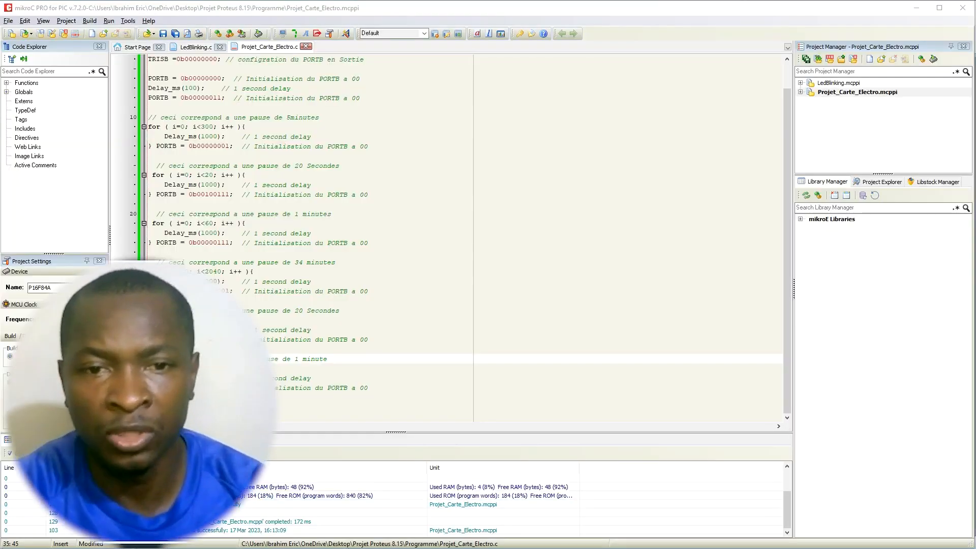
left_click(209, 388)
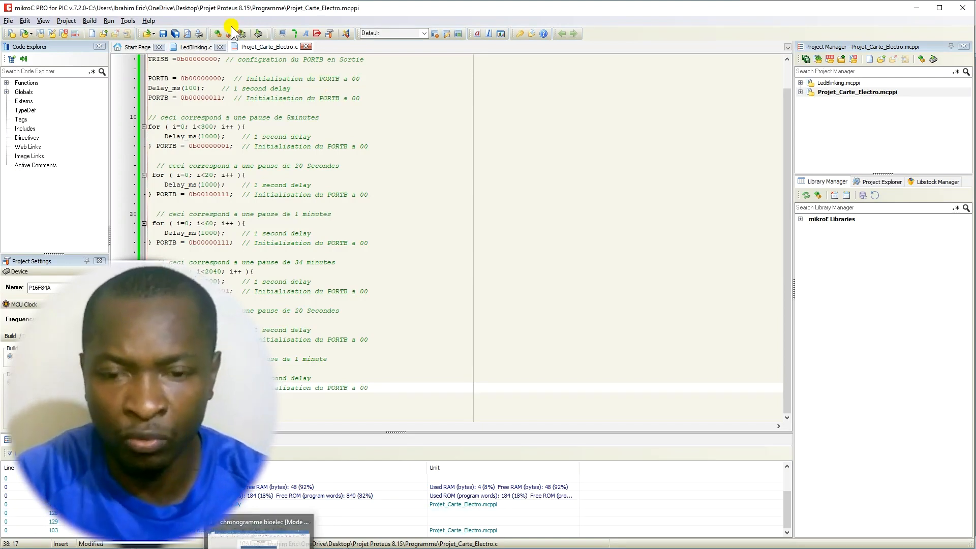
left_click(215, 34)
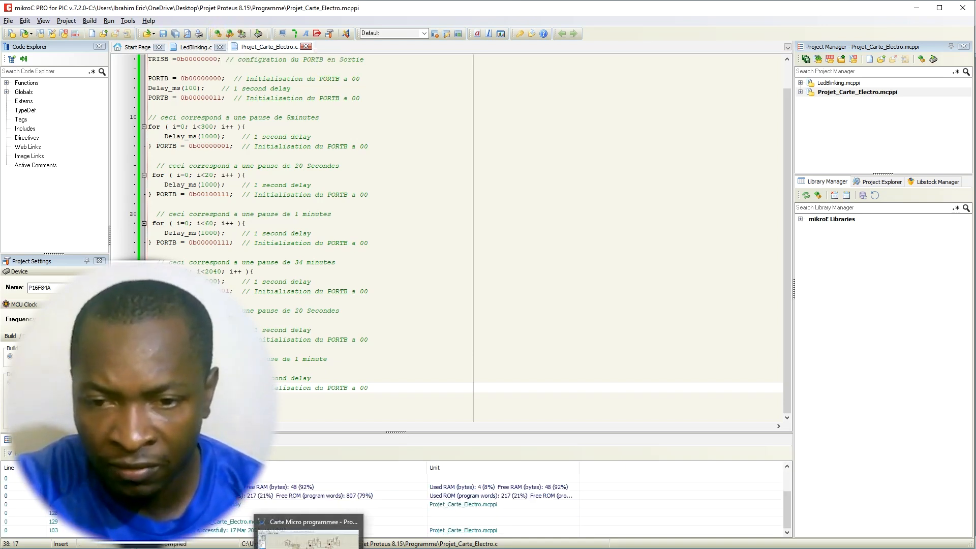
- Recheck the Word timing chart against the sixth loop block in mikroC and rebuild the project
left_click(284, 534)
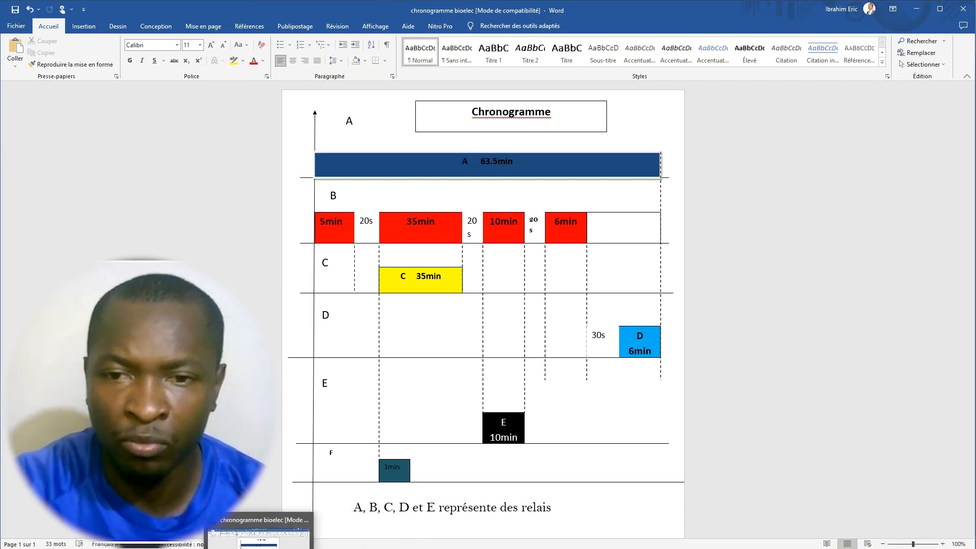
left_click(318, 548)
left_click_drag(149, 407, 149, 359)
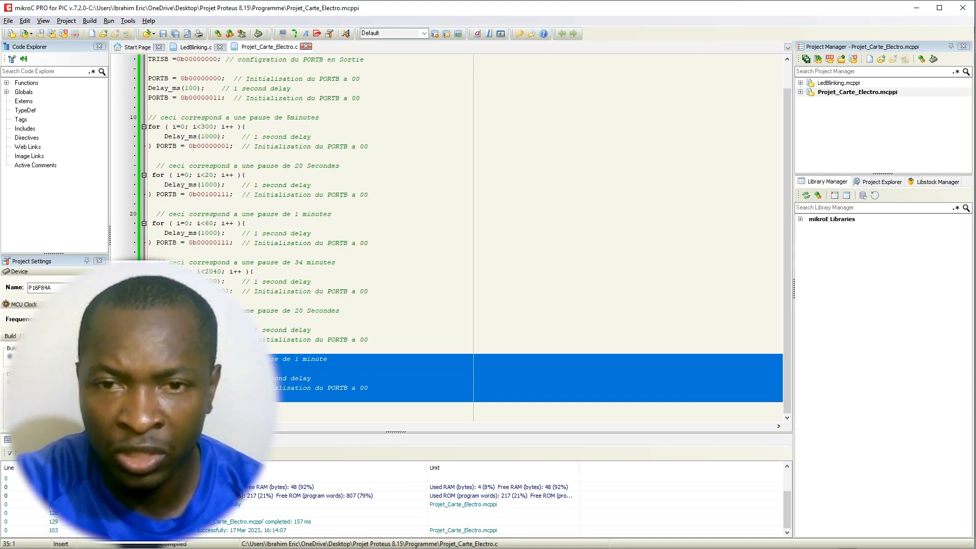
left_click(157, 407)
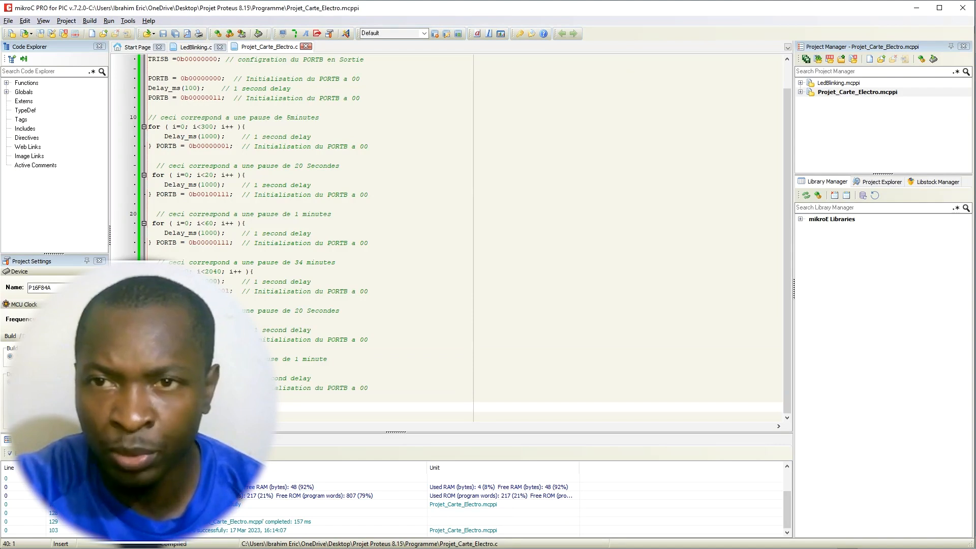
left_click(216, 38)
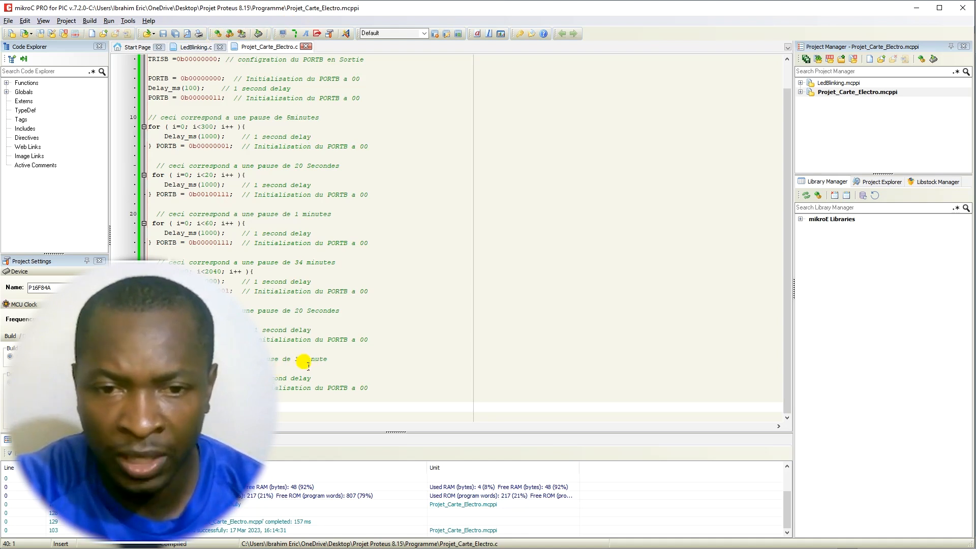
- Change the pause duration in the sixth block's comment to "20 secondes"
left_click_drag(327, 359, 295, 359)
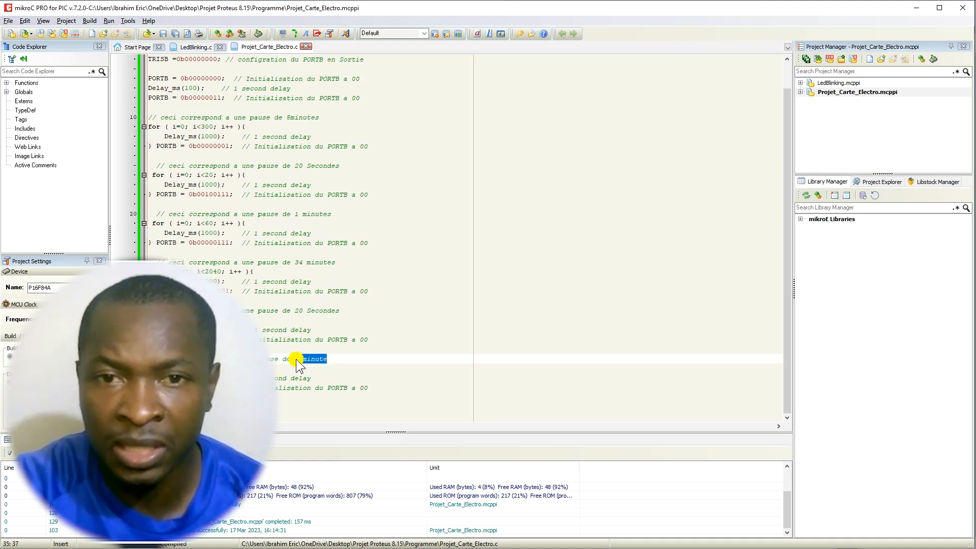
type("20 se")
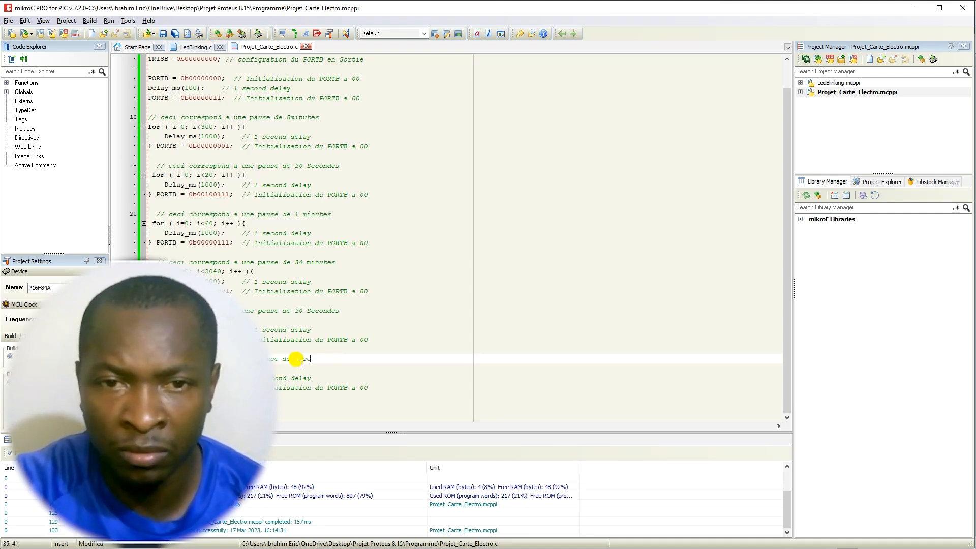
type("condes")
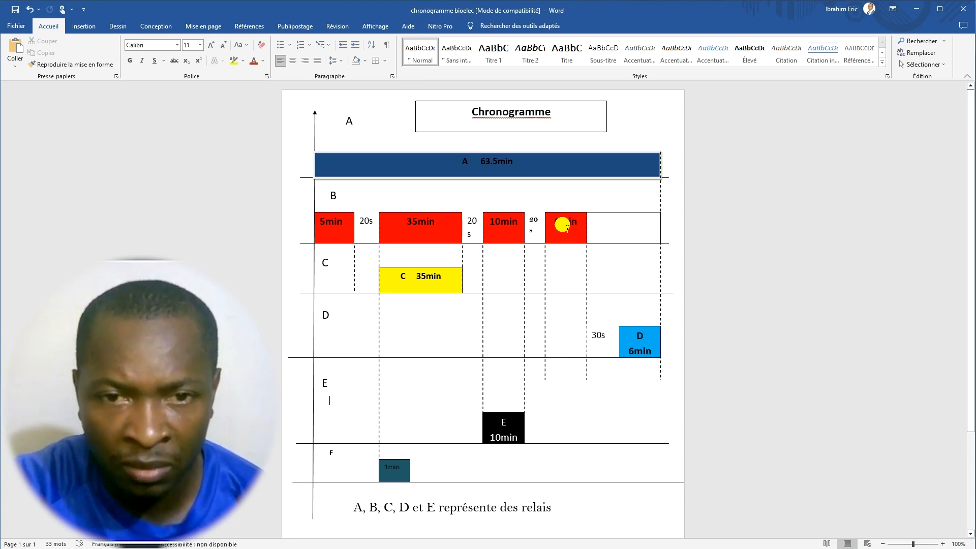
- Compare the PORTB value after the sixth loop with the Word timing chart, minimize the chart, and build the project in mikroC
key("alt+Tab")
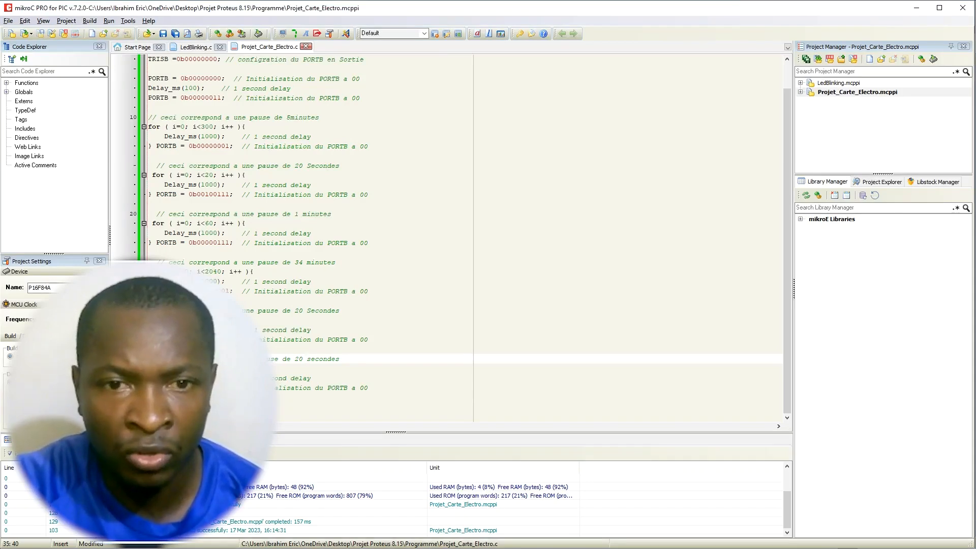
left_click(229, 388)
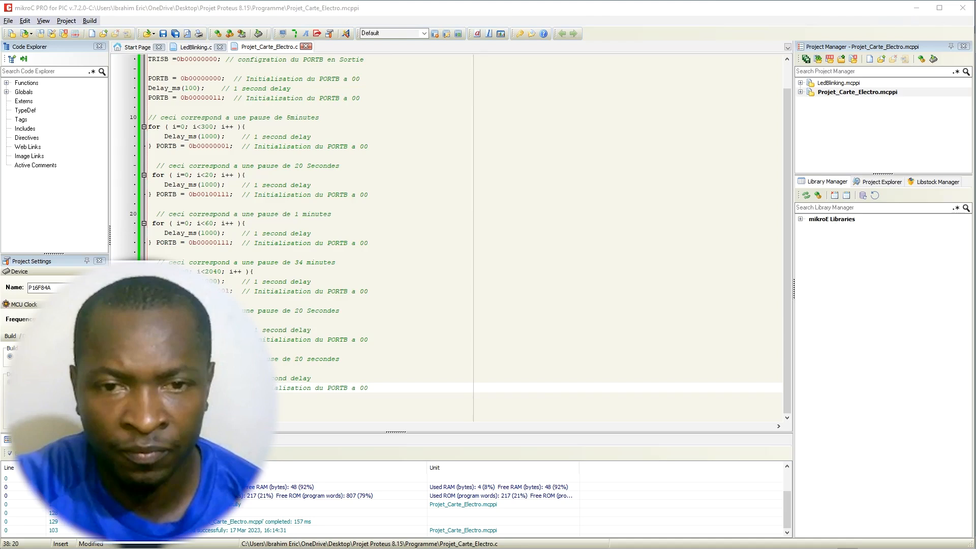
key("alt+Tab")
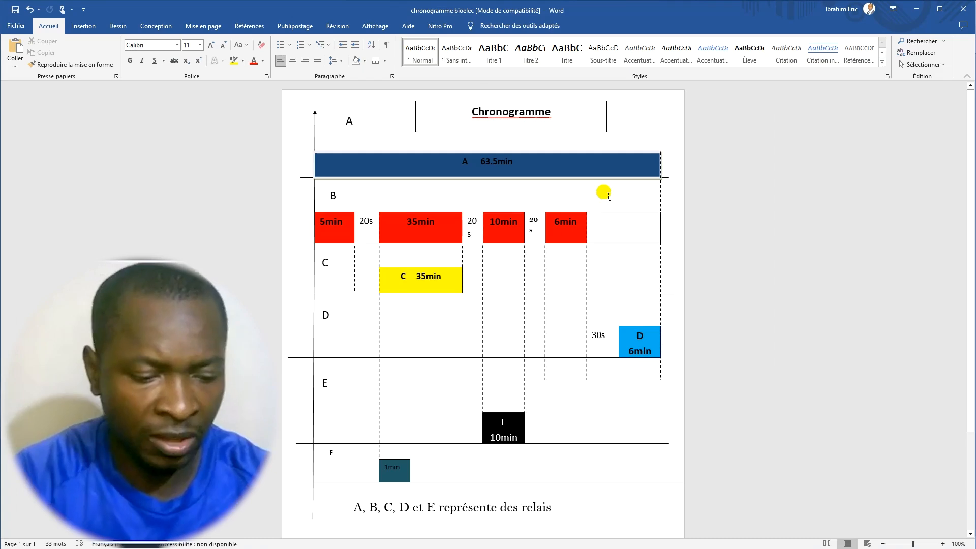
left_click(917, 9)
key("alt+Tab")
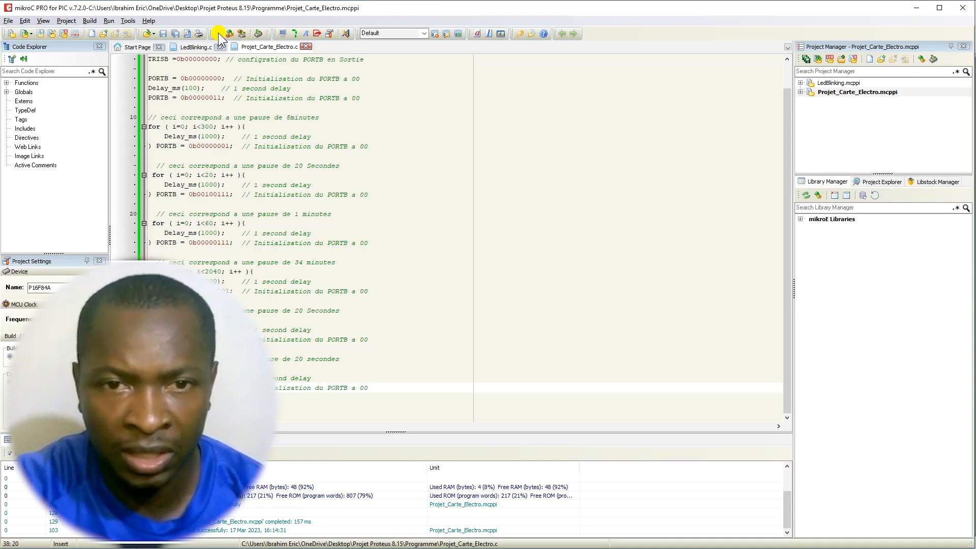
left_click(232, 34)
- Copy the sixth loop block for insertion directly below it
left_click_drag(148, 406, 148, 359)
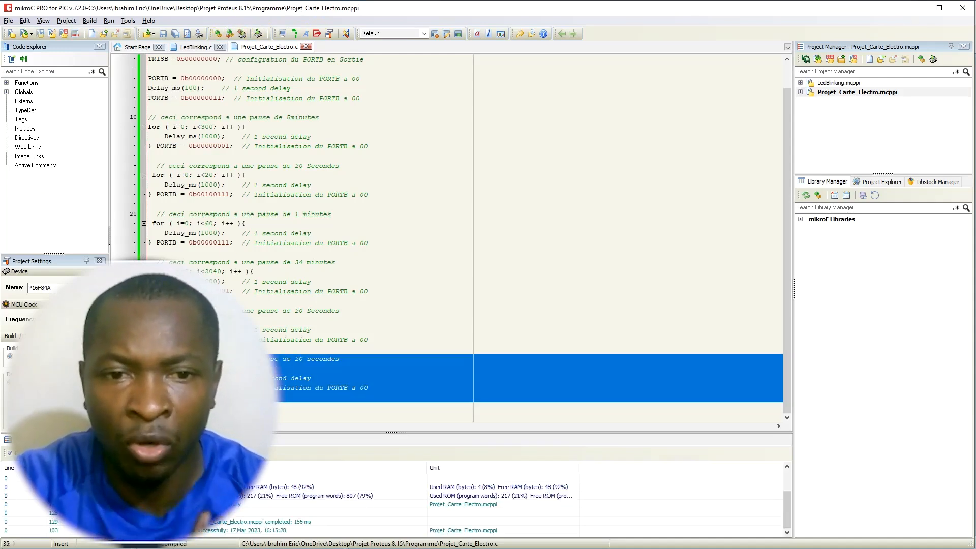
left_click(149, 407)
left_click(148, 398)
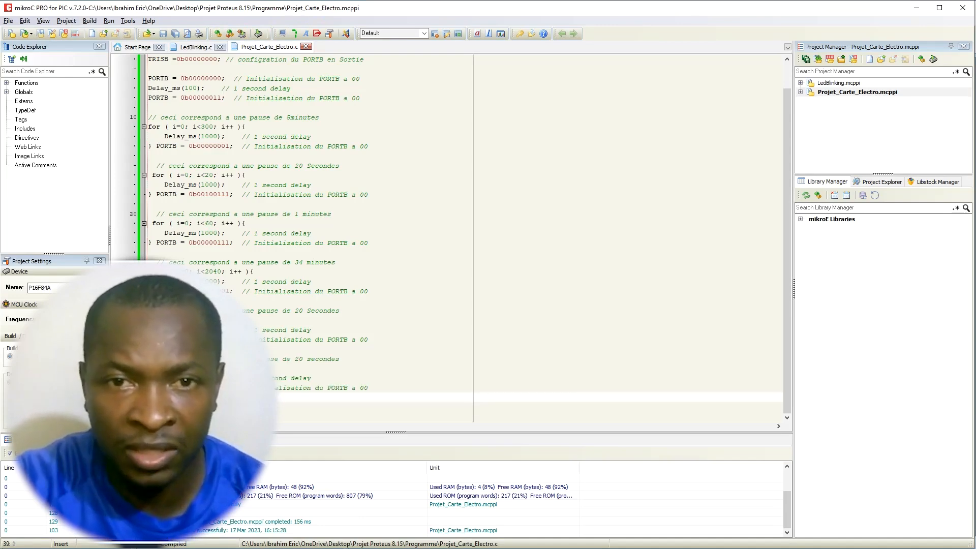
- Paste another copy of the 20-second pause block at the end of the code and change its comment's duration to 6 Minutes
key("Return")
key("ctrl+v")
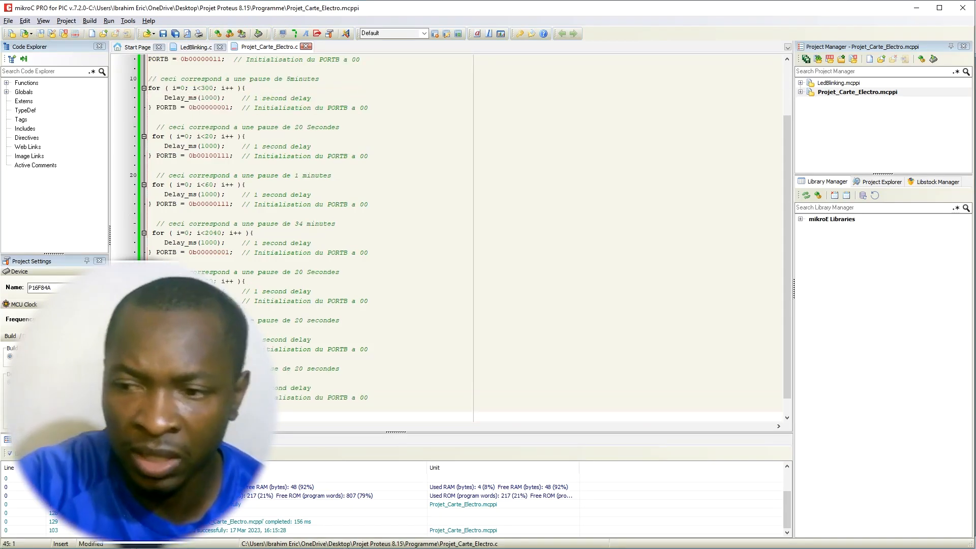
left_click_drag(342, 368, 296, 370)
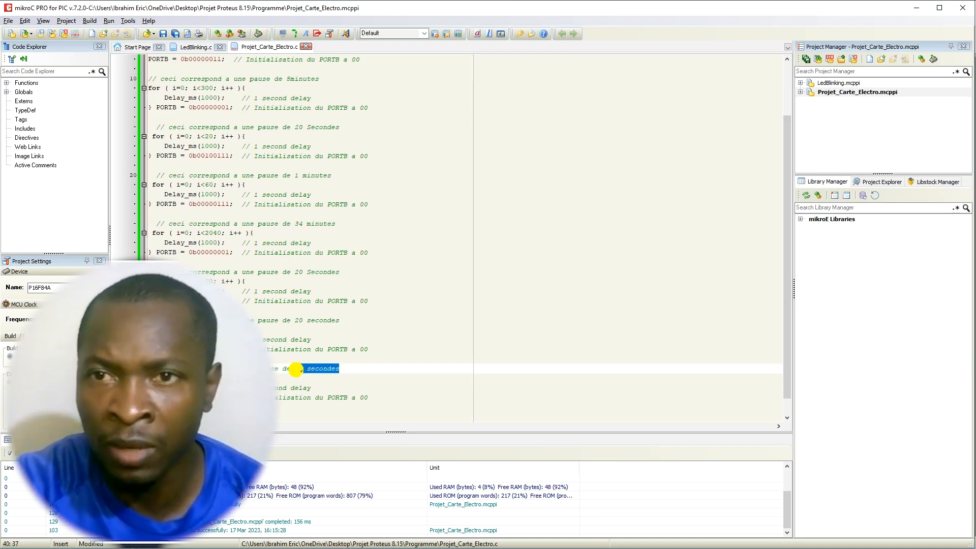
type("1")
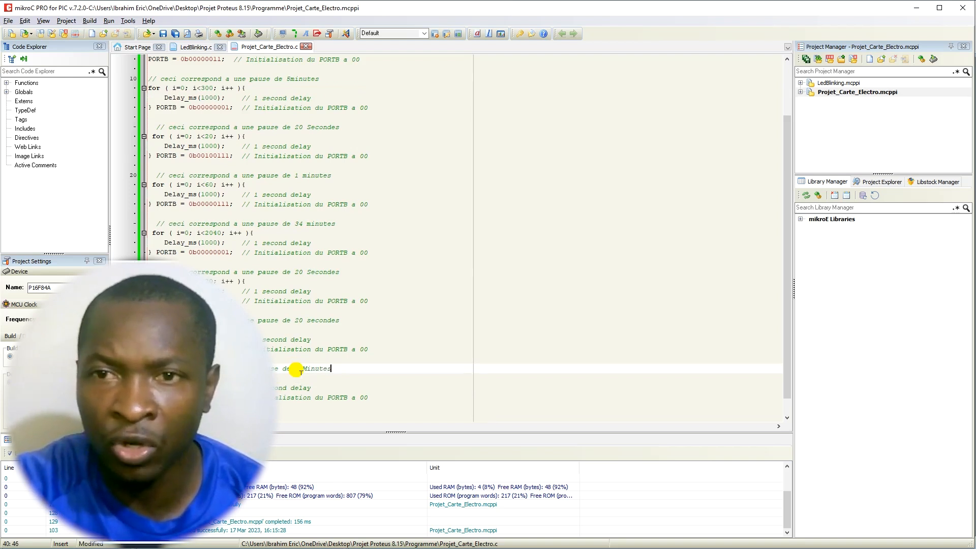
- Switch to Calculator and multiply 6 by 60 to convert the pause to seconds
key("alt+Tab")
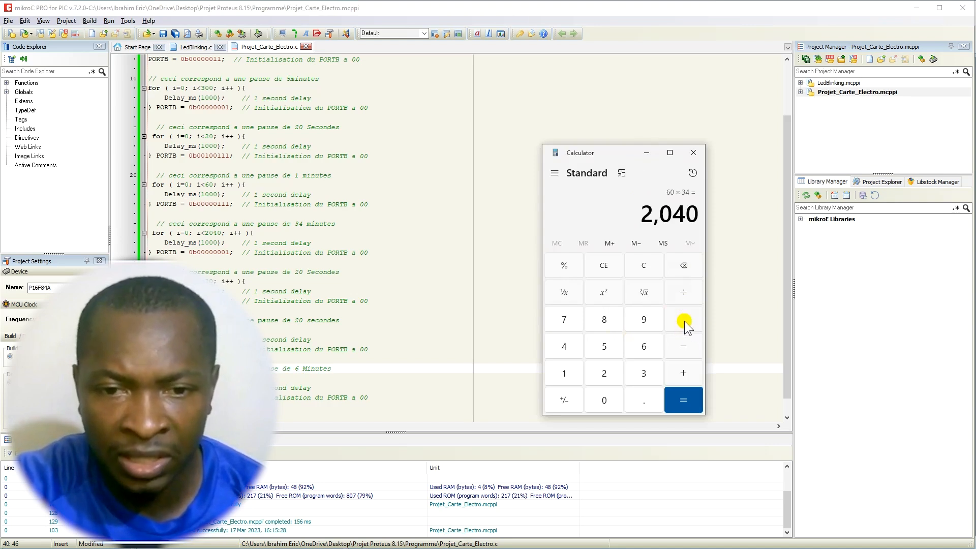
left_click(684, 270)
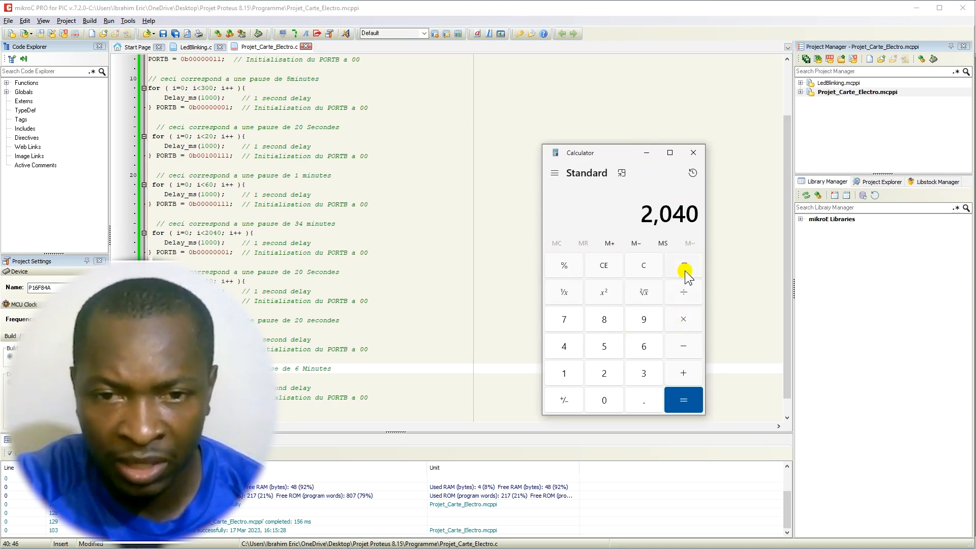
left_click(556, 242)
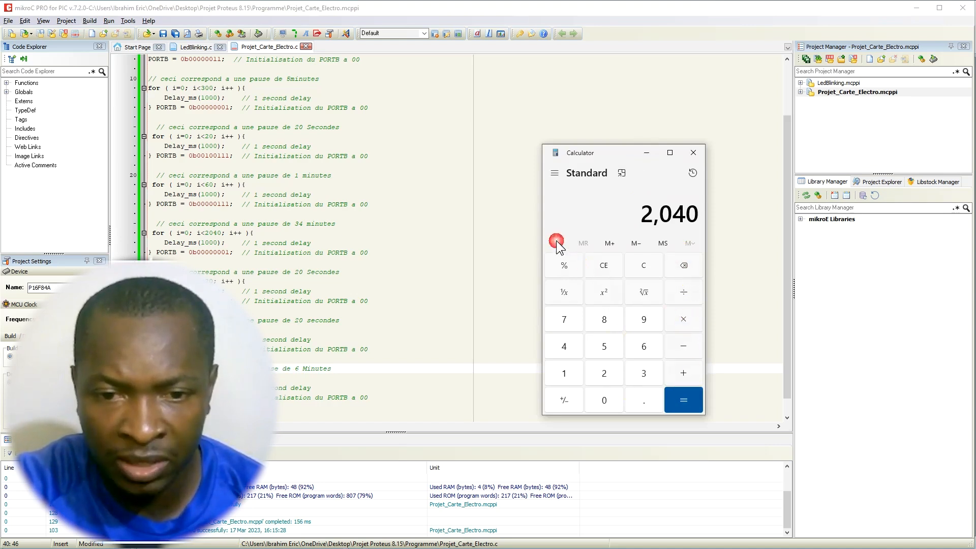
left_click(615, 264)
left_click(644, 346)
left_click(674, 320)
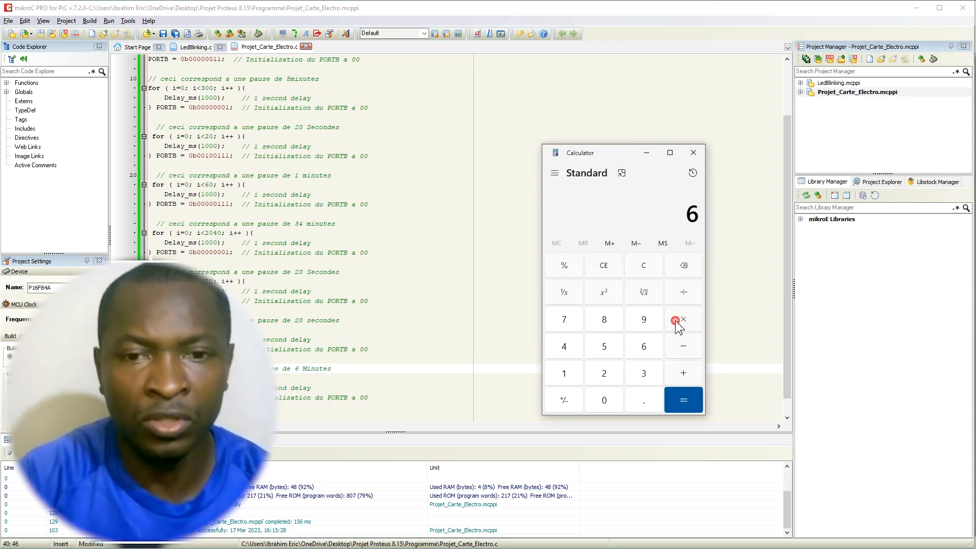
left_click(644, 346)
left_click(604, 401)
left_click(675, 401)
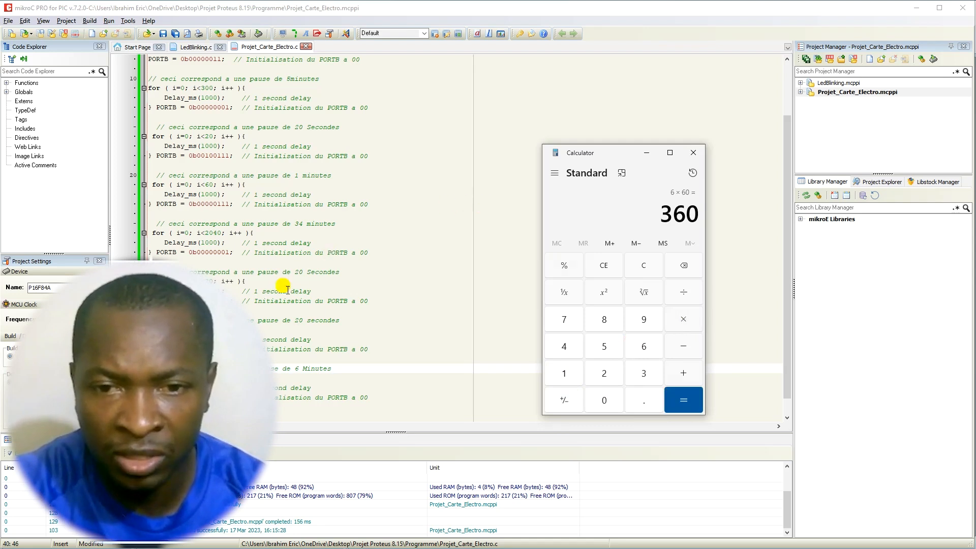
- Back in mikroC, set the 6-minute block's loop limit to 360 and PORTB to 0b00000001, consulting the chronogram and PIC16F84A pinout
left_click(365, 329)
left_click(209, 378)
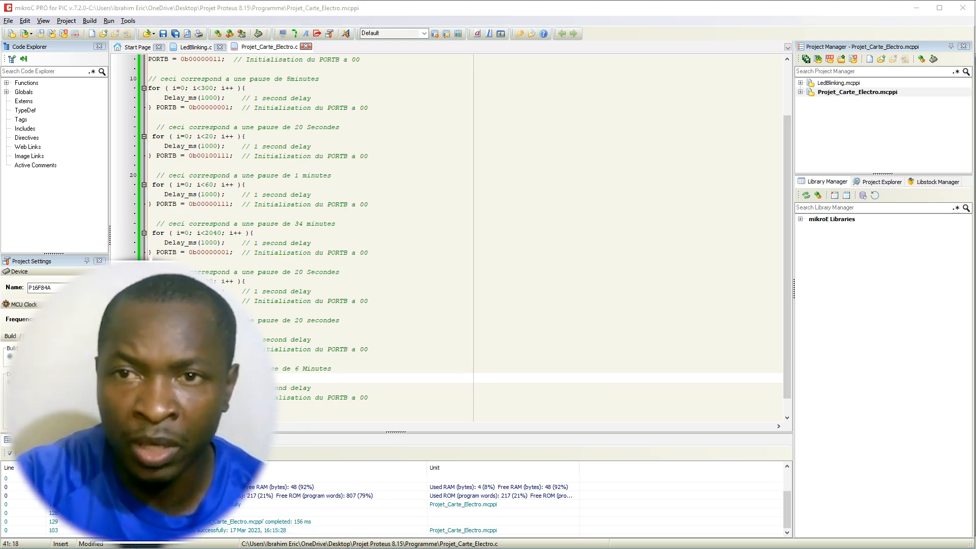
key("alt+Tab")
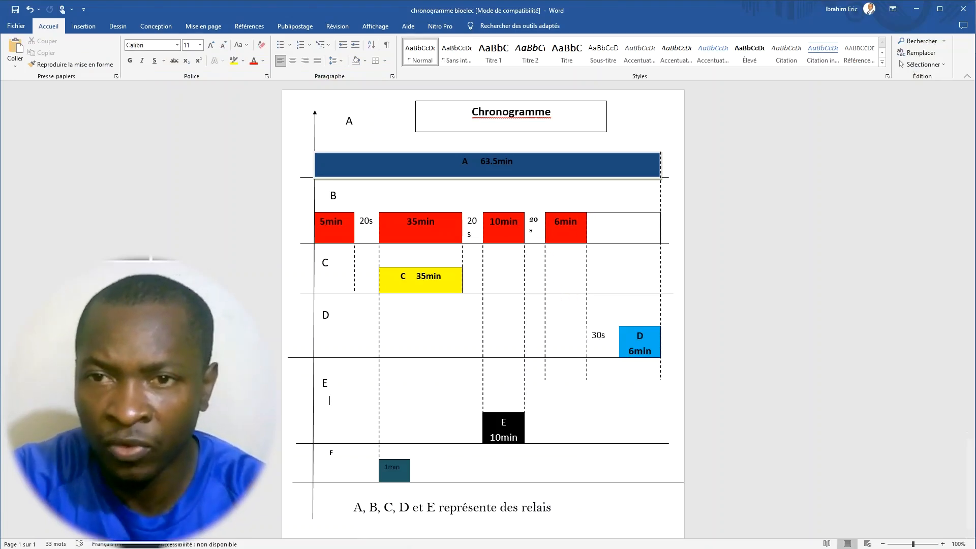
key("alt+Tab")
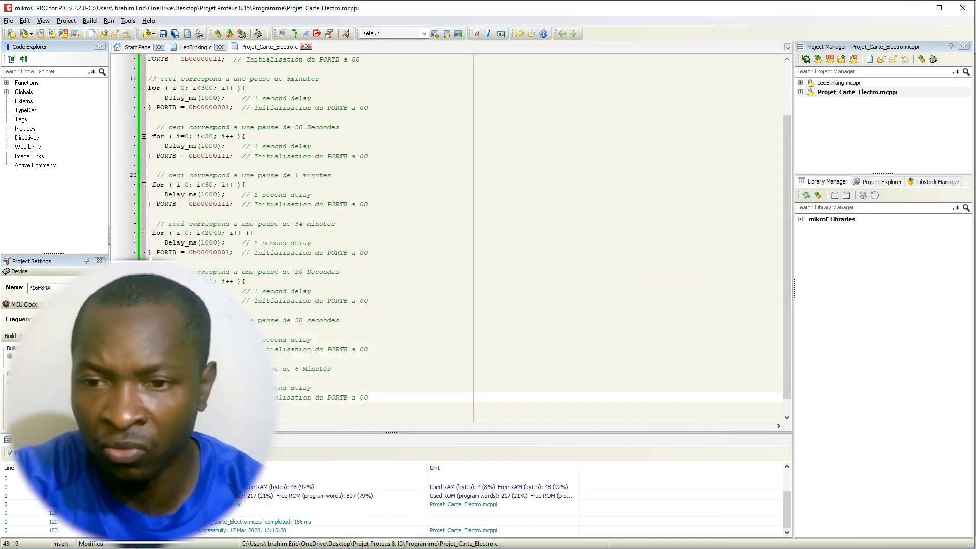
key("Right")
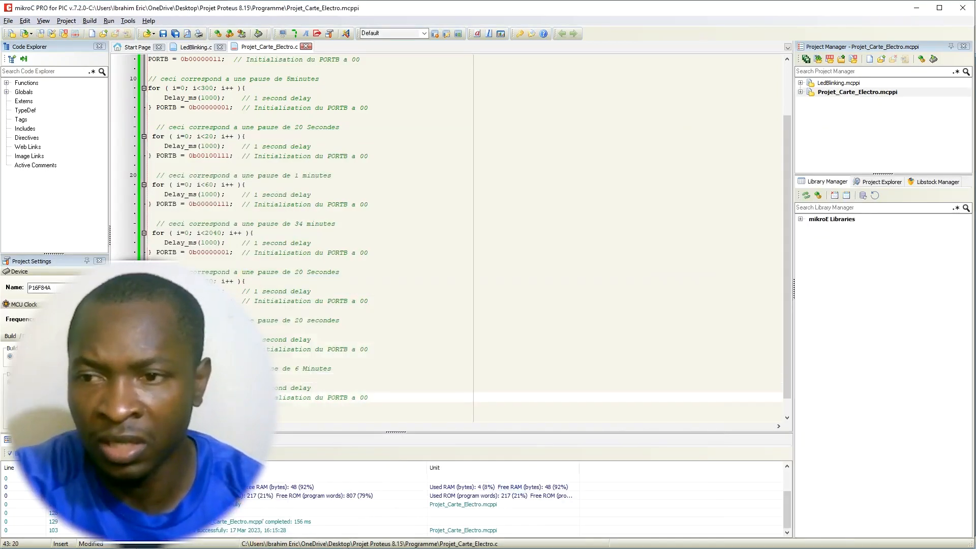
left_click(334, 548)
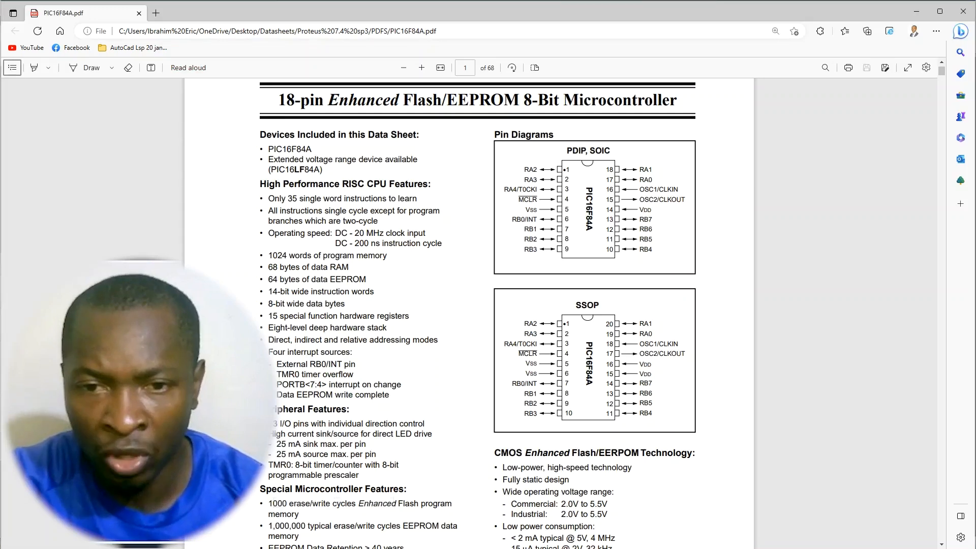
left_click(334, 547)
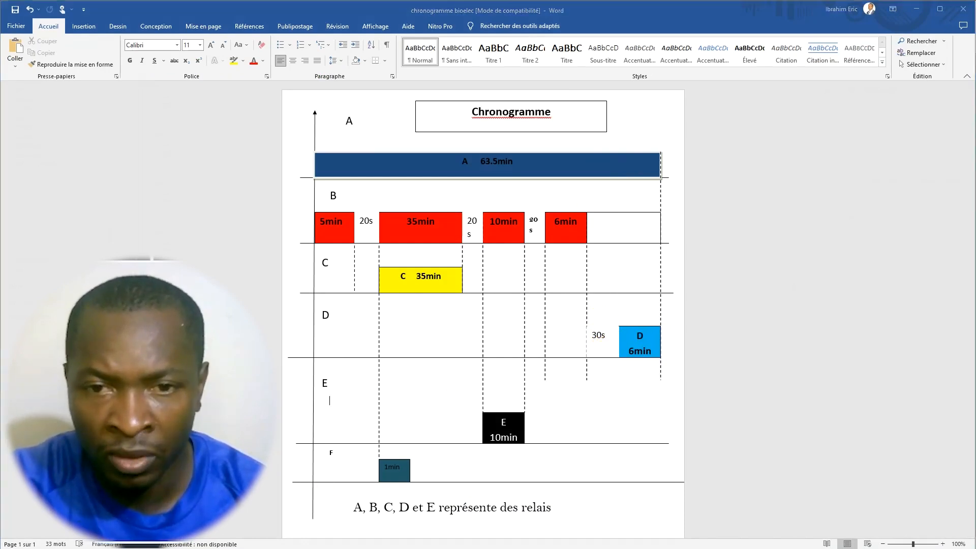
left_click(132, 547)
- Duplicate the 6-minute pause block below itself and change the copy's comment to a pause of 30 Secondes
left_click_drag(375, 398, 149, 368)
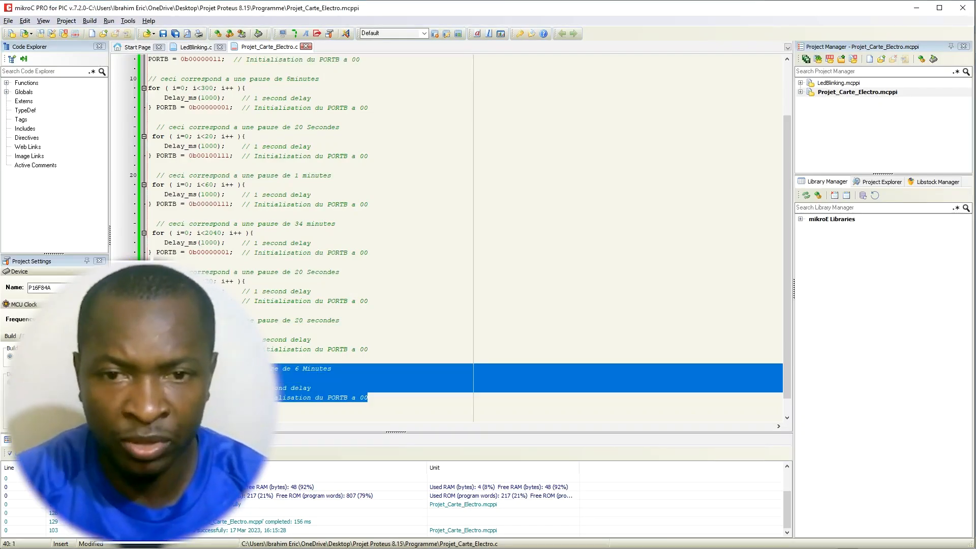
left_click(153, 407)
scroll(154, 407, "down", 1)
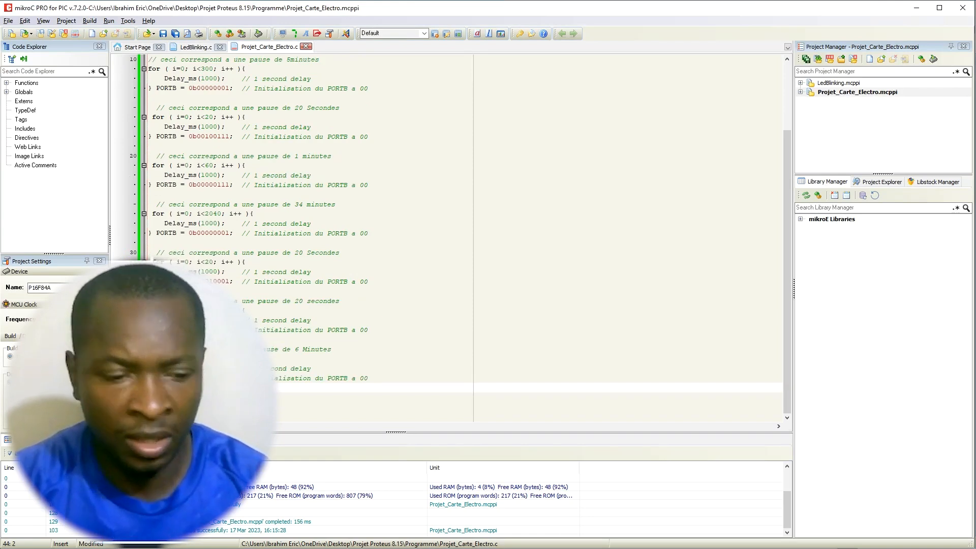
key("Return")
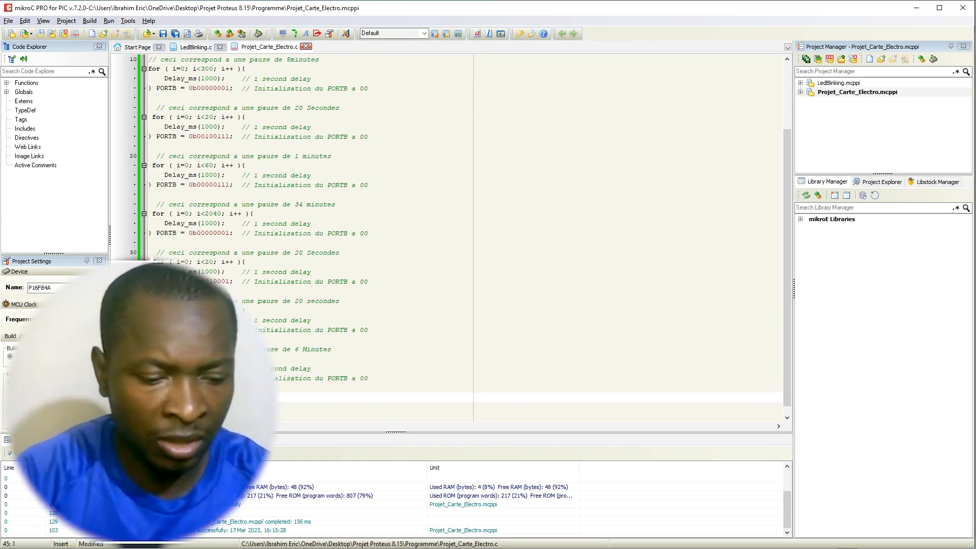
key("ctrl+v")
left_click_drag(331, 388, 294, 388)
type("20")
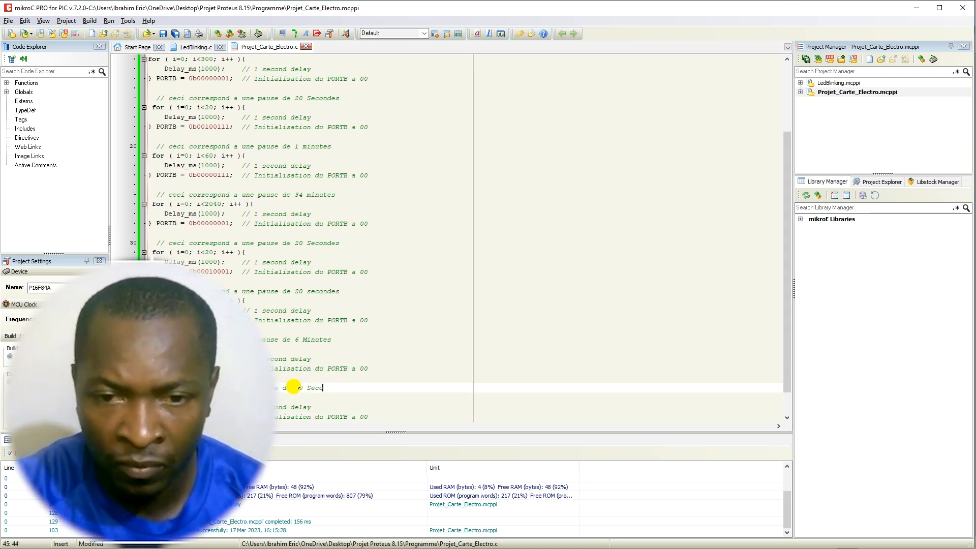
type(" Secondes")
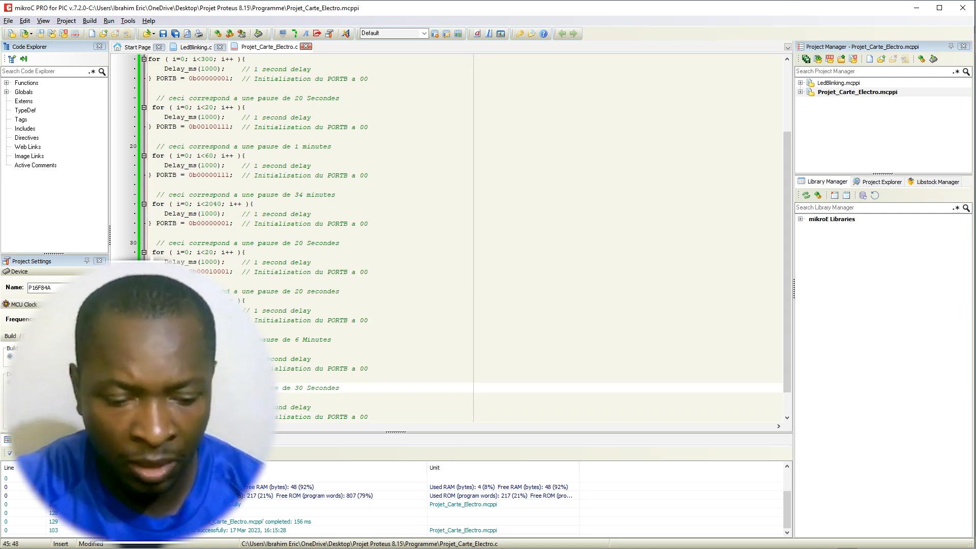
- Set the 30-second block's loop limit to 30 and its PORTB value to 0b00001001, consulting the Word chronogram
left_click(209, 398)
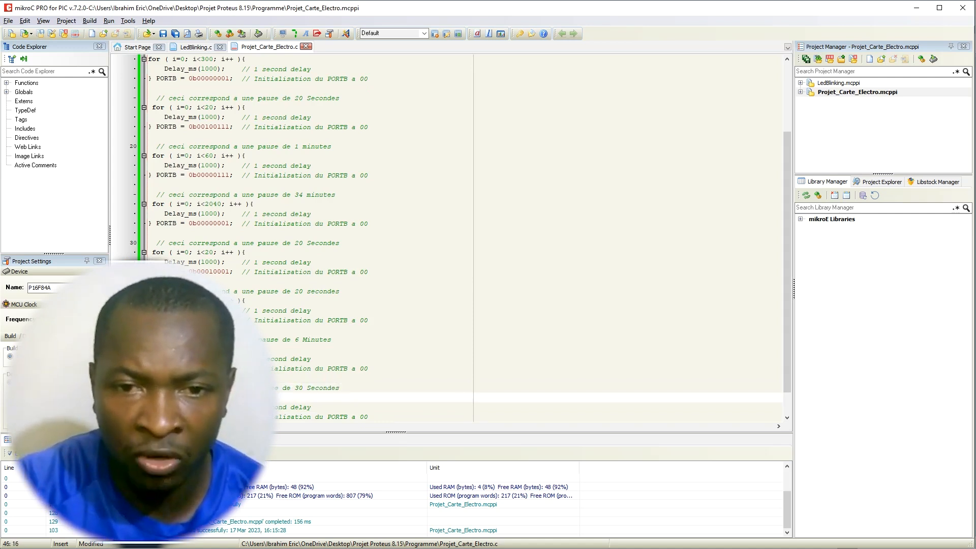
type("0min")
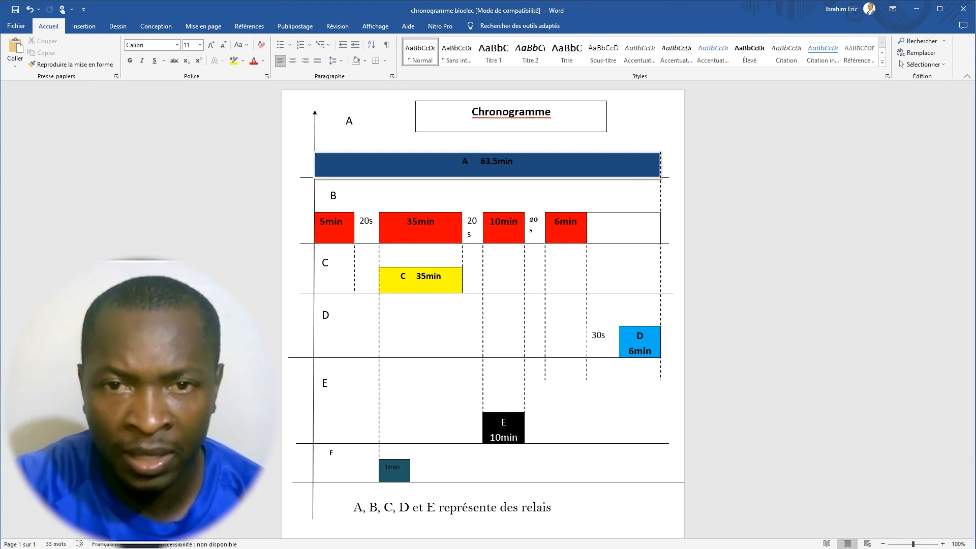
key("alt+Tab")
scroll(472, 238, "down", 1)
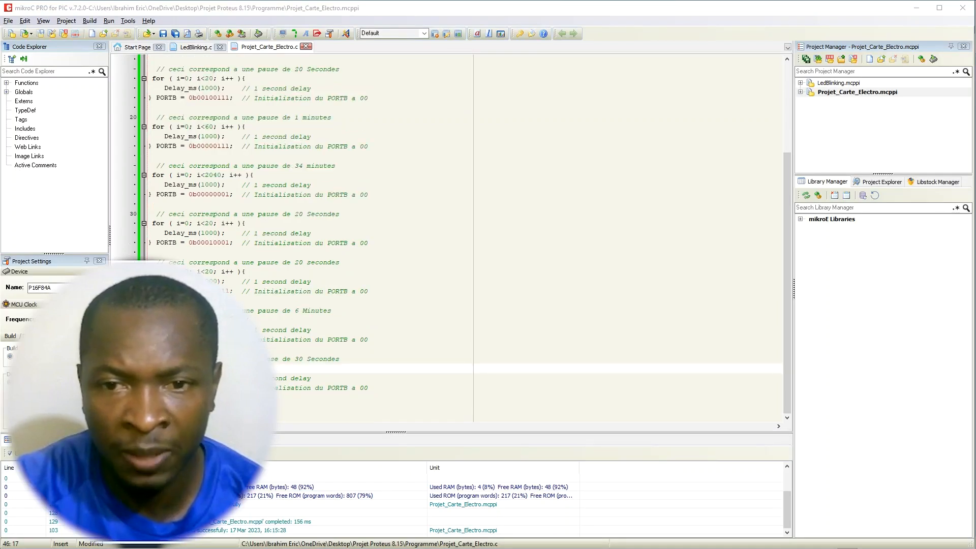
left_click(221, 388)
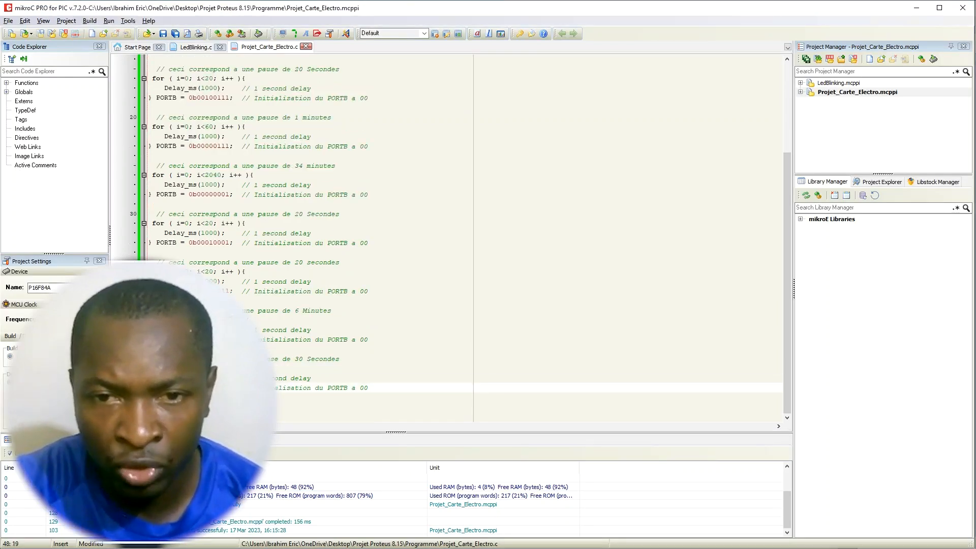
key("Left")
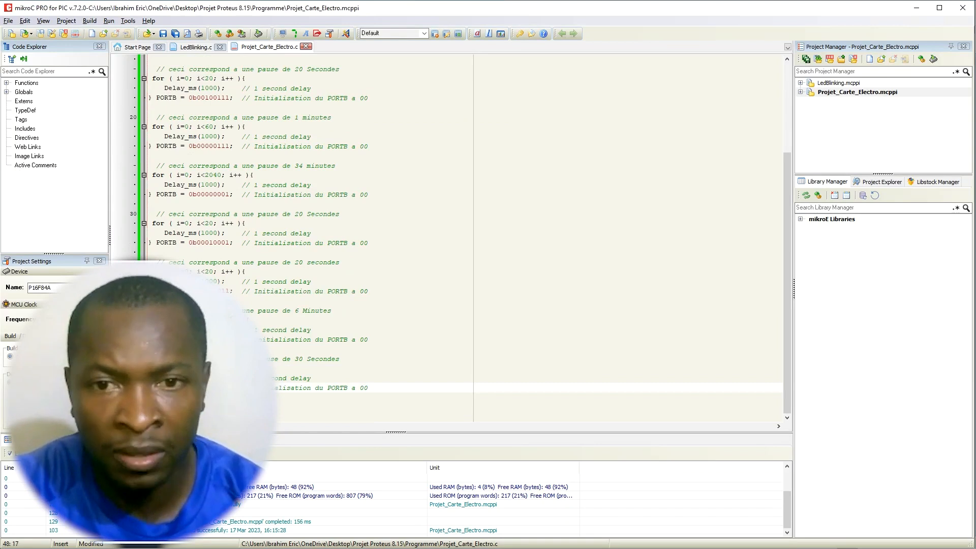
key("BackSpace")
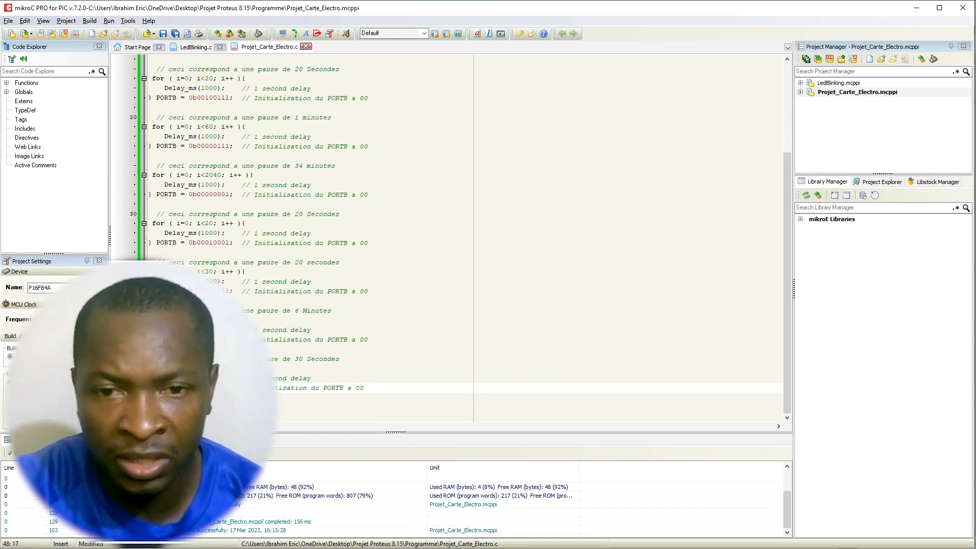
type("1")
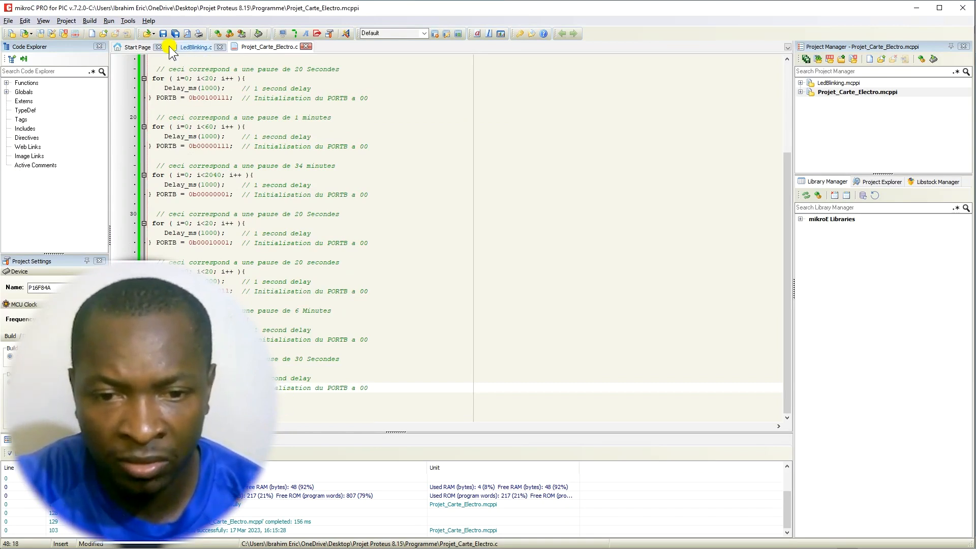
- Build the project, check the chronogram in Word for the following phase, and return to the code
left_click(215, 35)
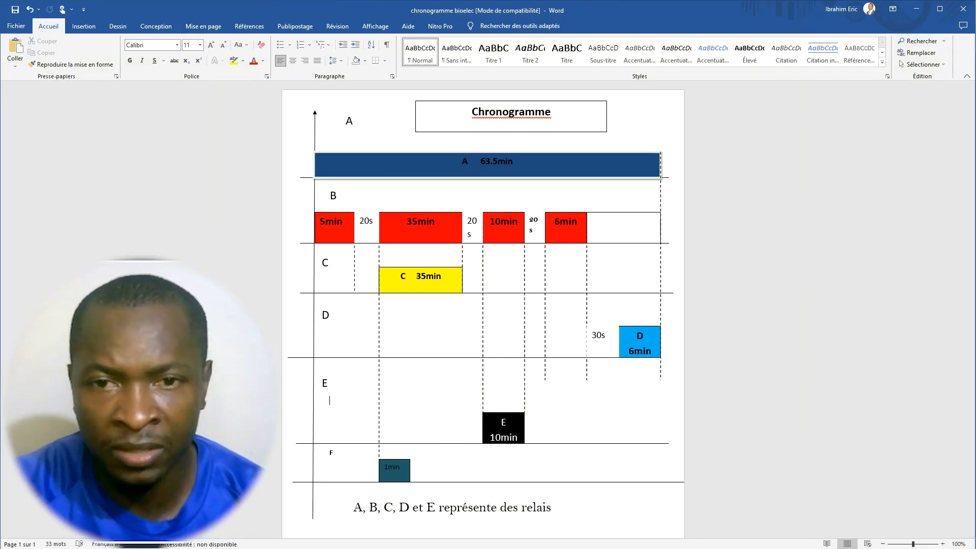
key("alt+Tab")
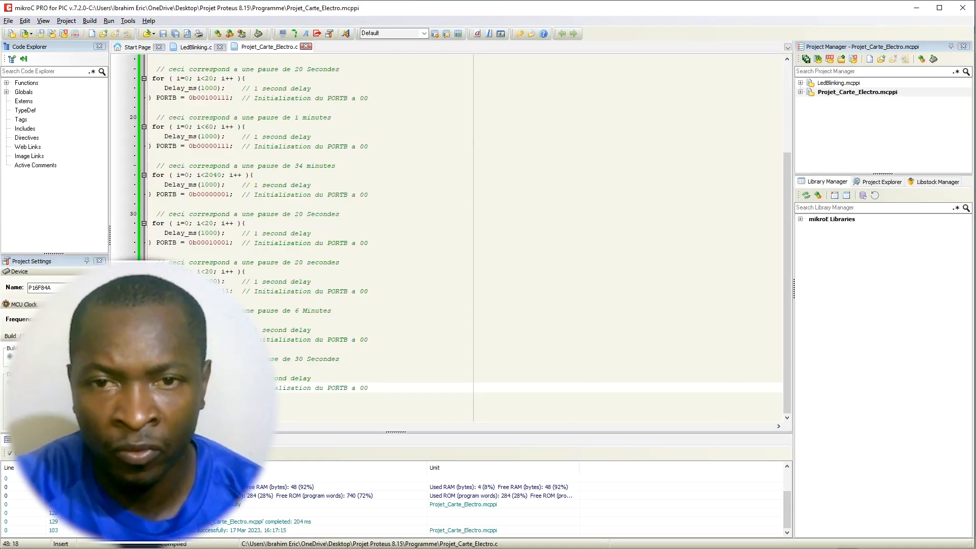
- Duplicate the 30-second pause block, including its loop and PORTB line, below itself after a blank line
left_click_drag(149, 407, 148, 359)
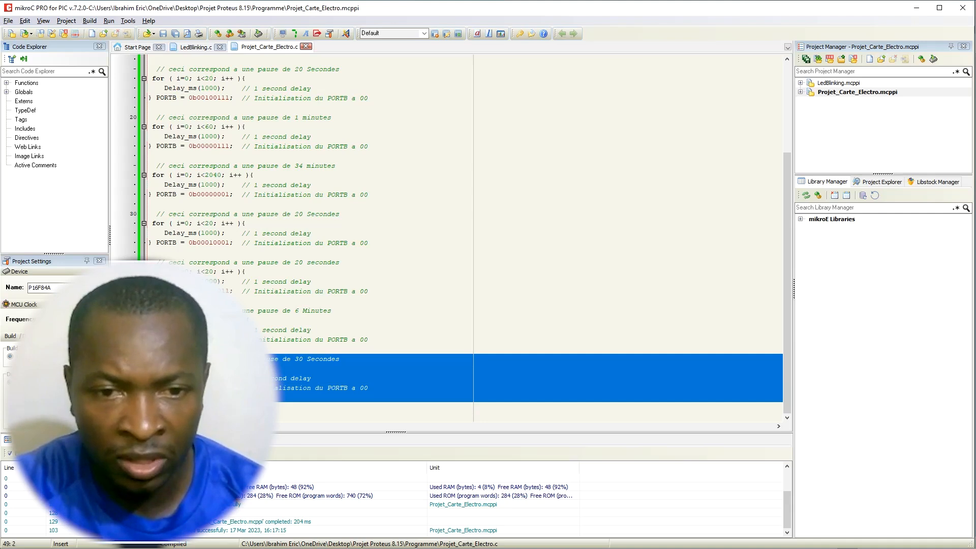
left_click(153, 398)
key("BackSpace")
key("BackSpace")
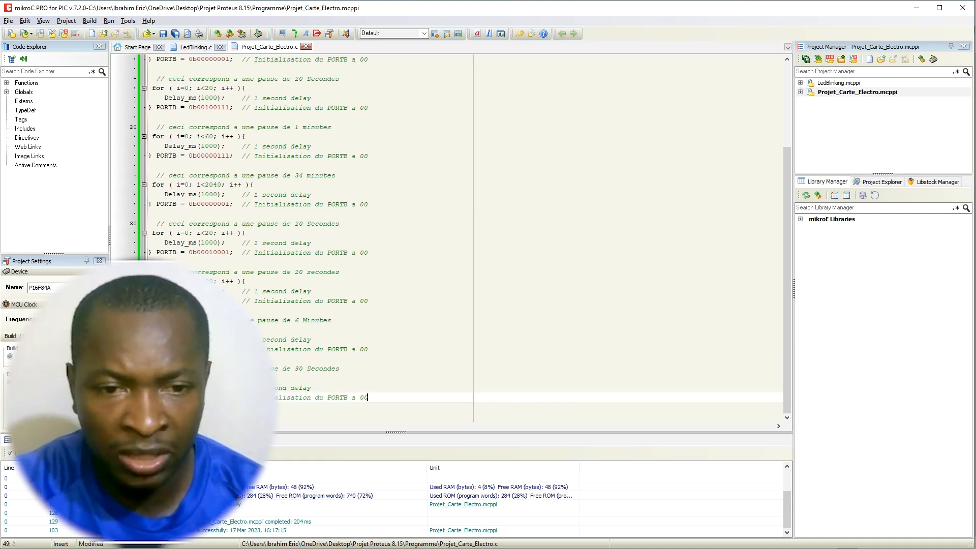
key("ctrl+z")
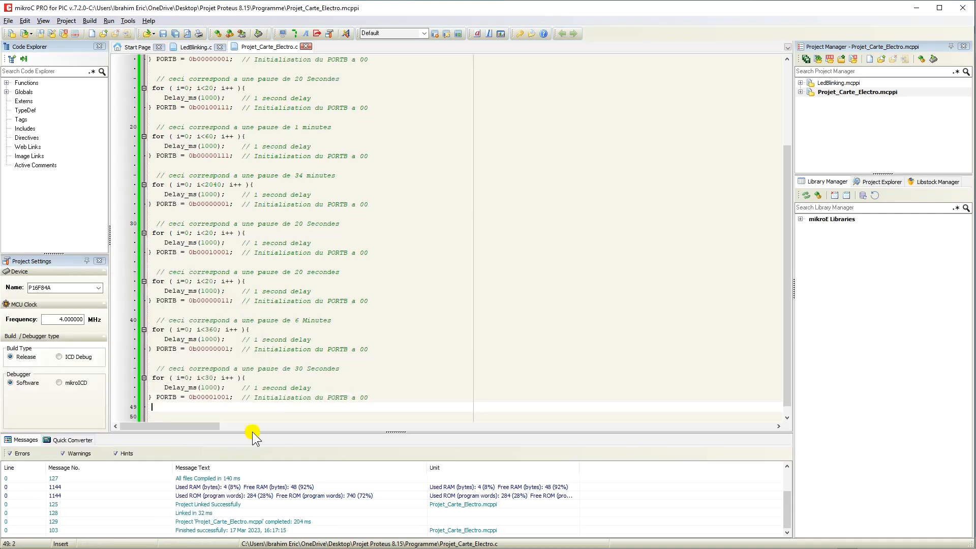
key("Return")
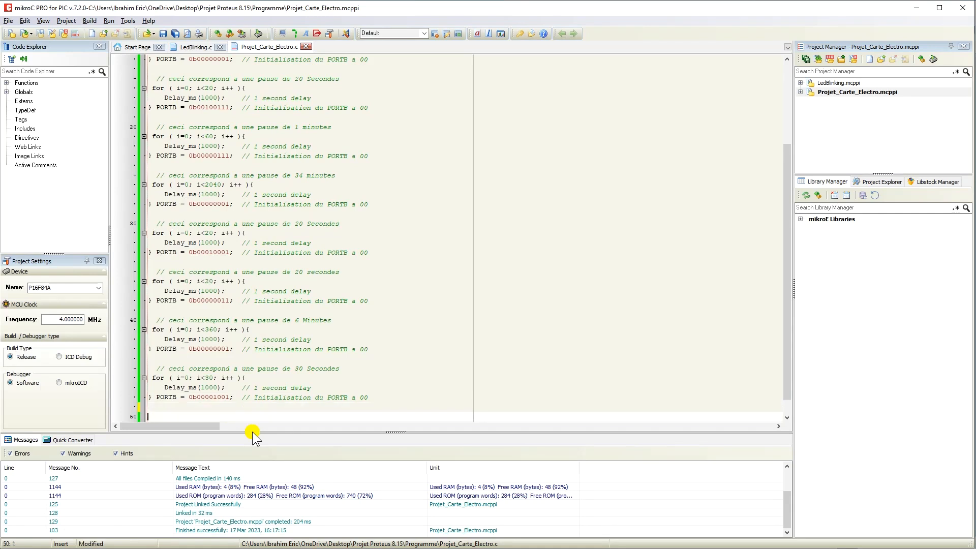
type("// ceci correspond a une pause de 30 Secondes  for ( i=0; i<30; i++ ){     Delay_ms(1000);    // 1 second delay } PORTB = 0b00001001;  // Initialisation du PORTB a 00")
scroll(252, 432, "down", 1)
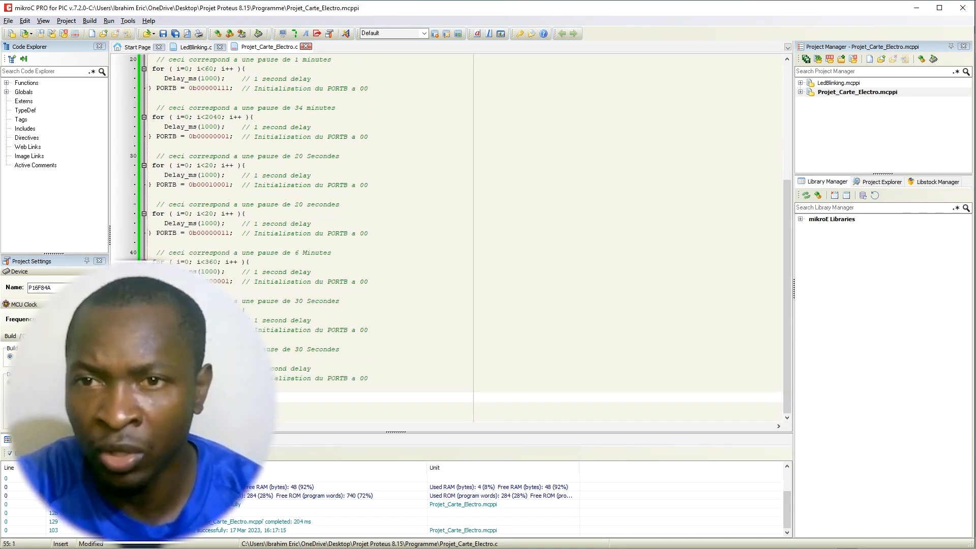
- Change the copied block's comment to a pause of 6 Minutes
left_click_drag(339, 350, 296, 350)
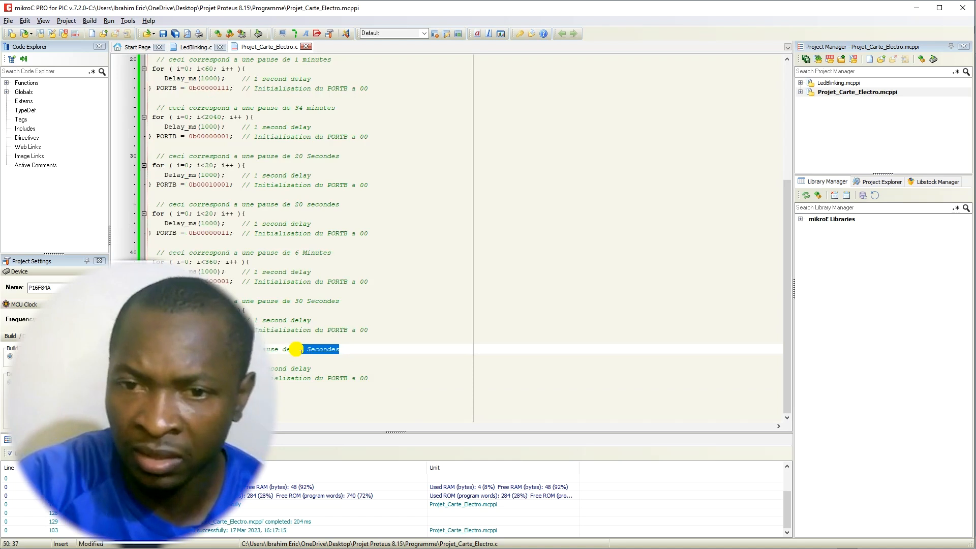
type("1")
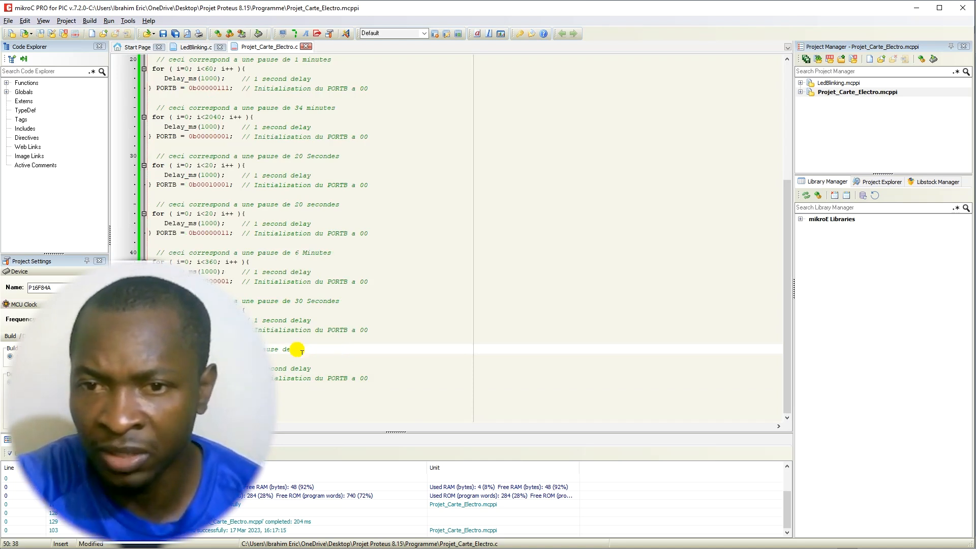
type("0 ")
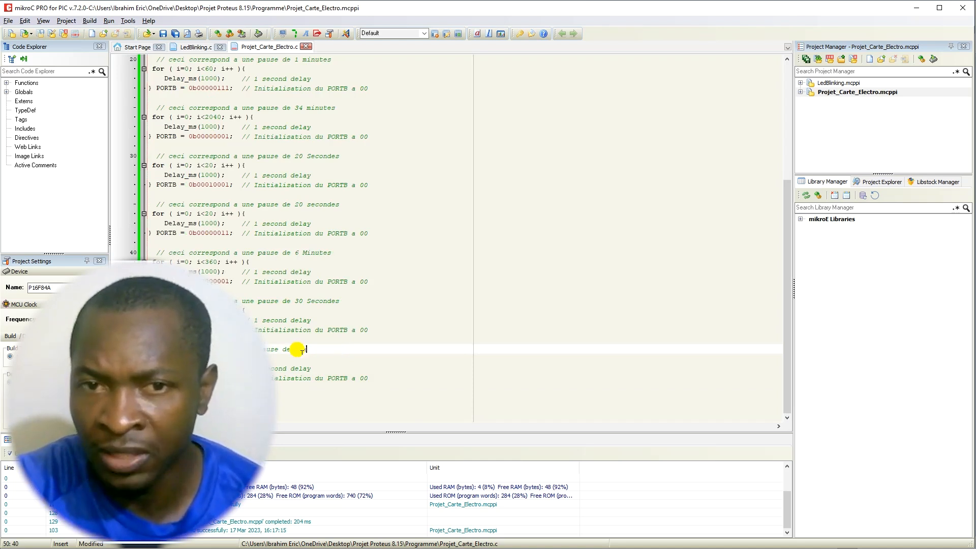
type("Min")
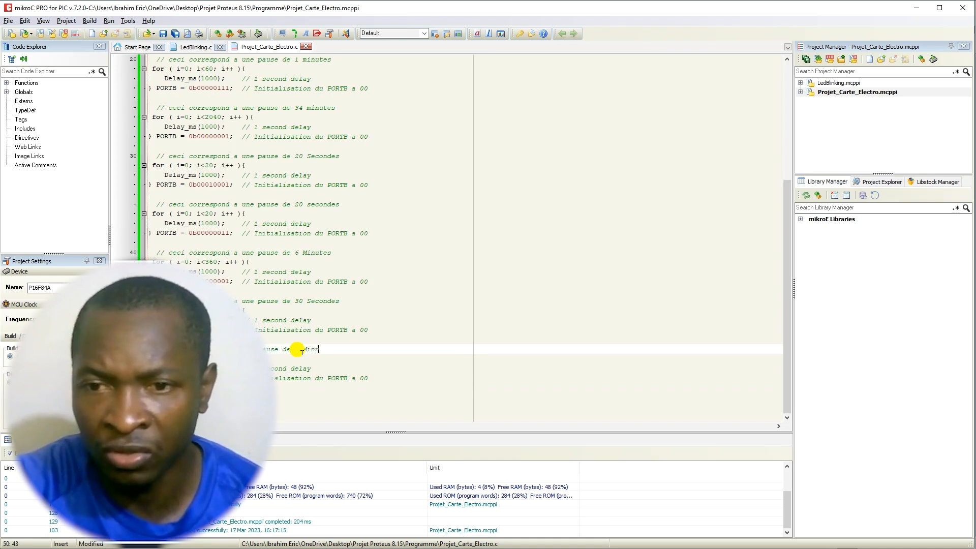
type("tes")
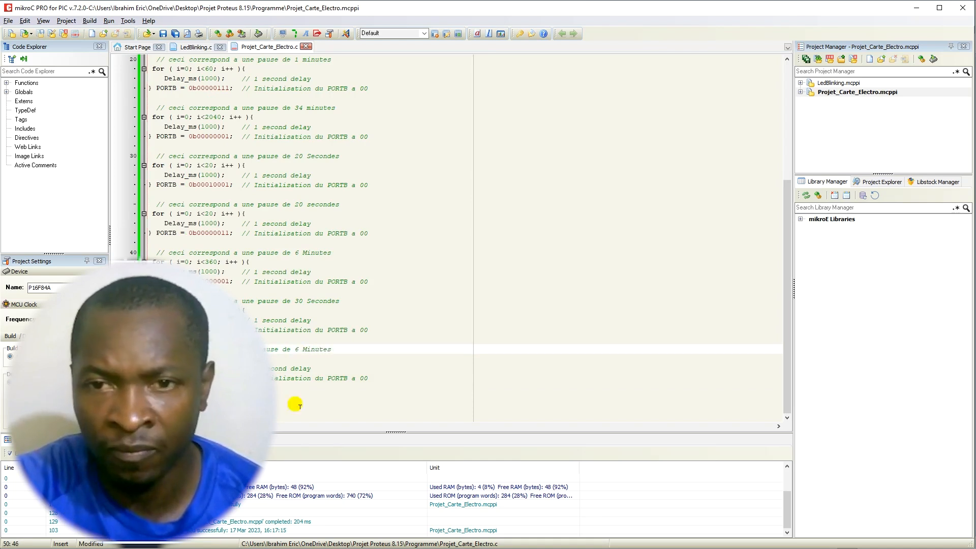
- Consult the Word chronogram for the last 6-minute phase and build the project in mikroC
key("alt+Tab")
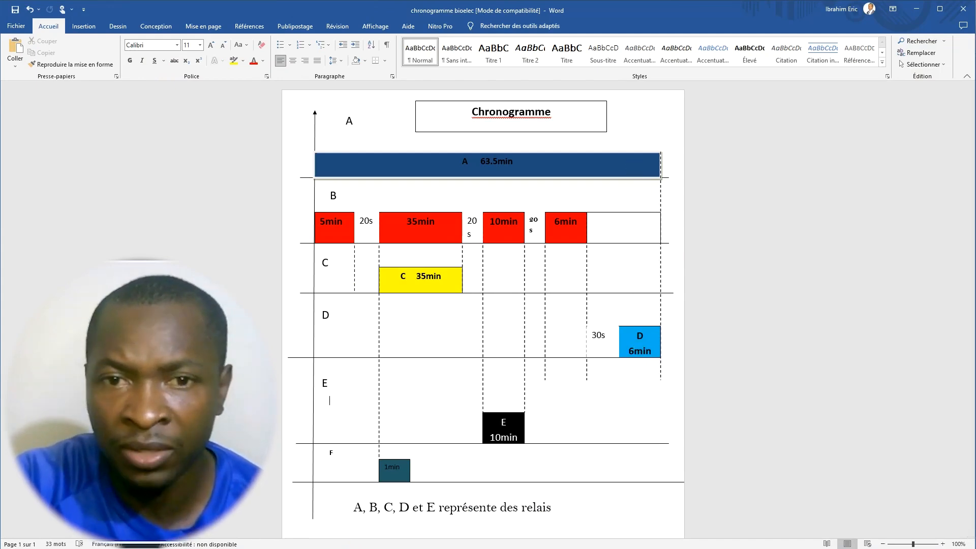
key("alt+Tab")
left_click(229, 378)
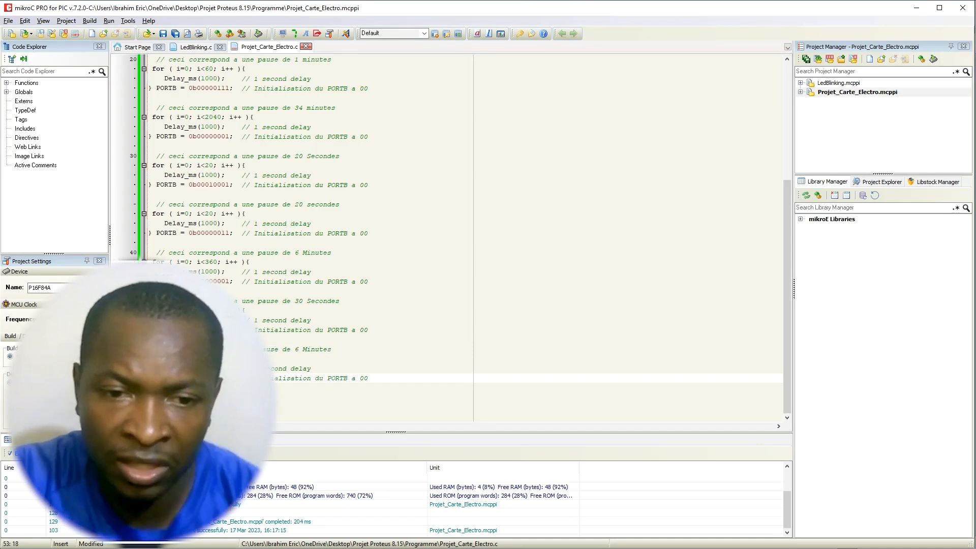
left_click(217, 33)
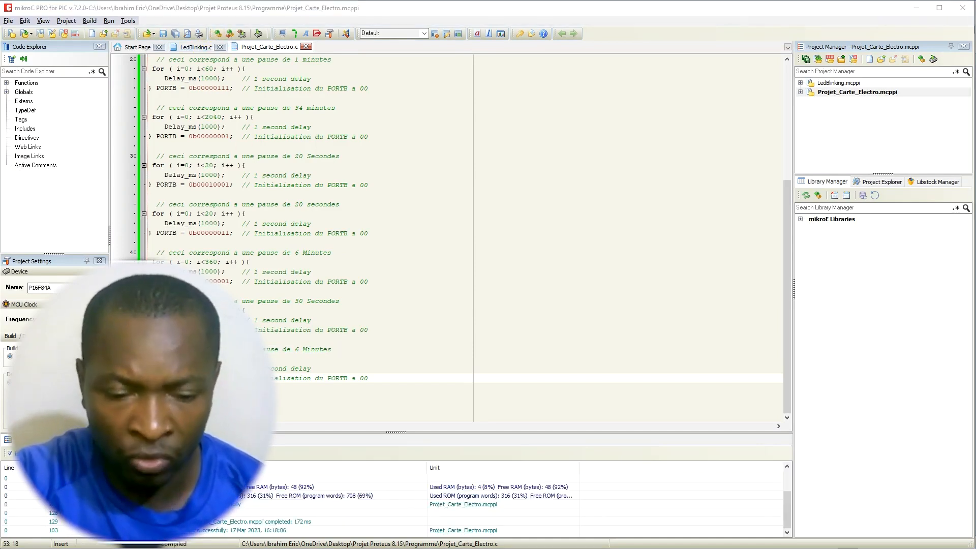
left_click(375, 548)
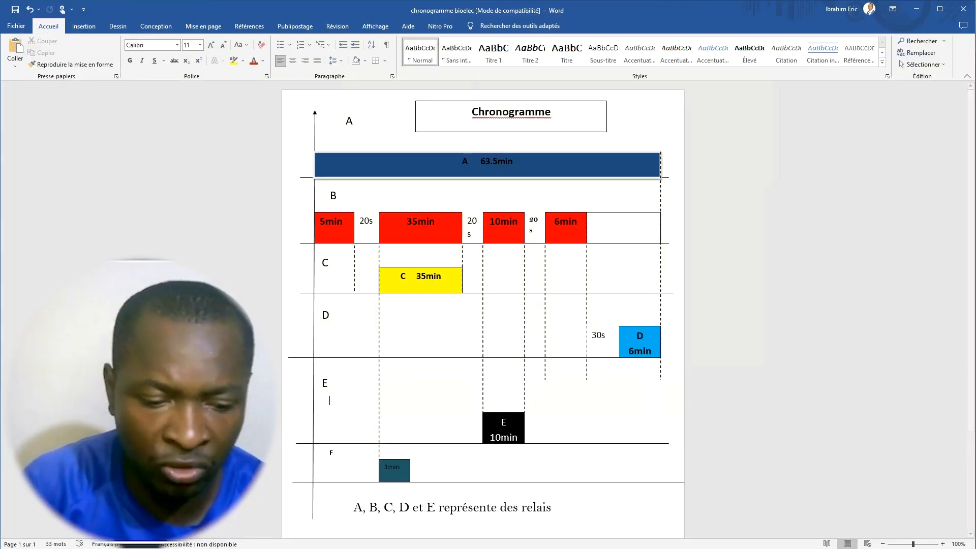
left_click(355, 547)
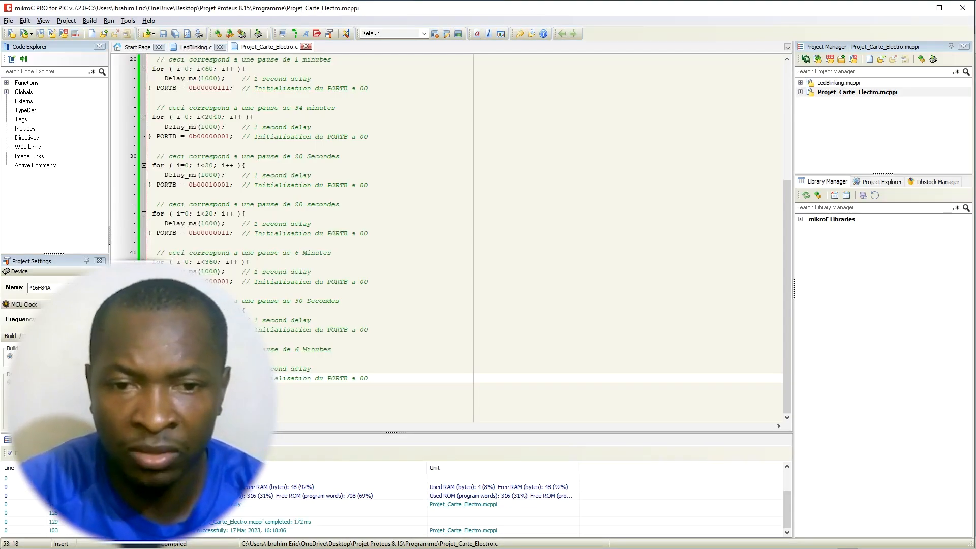
- Tidy the blank lines after the last pause block, rebuild the project, and review the code from the beginning
left_click_drag(149, 407, 149, 388)
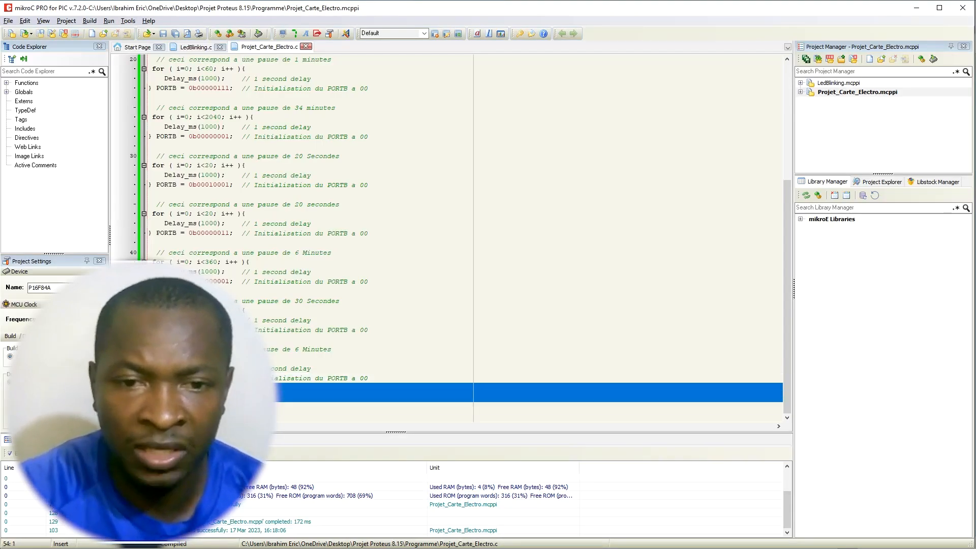
key("Delete")
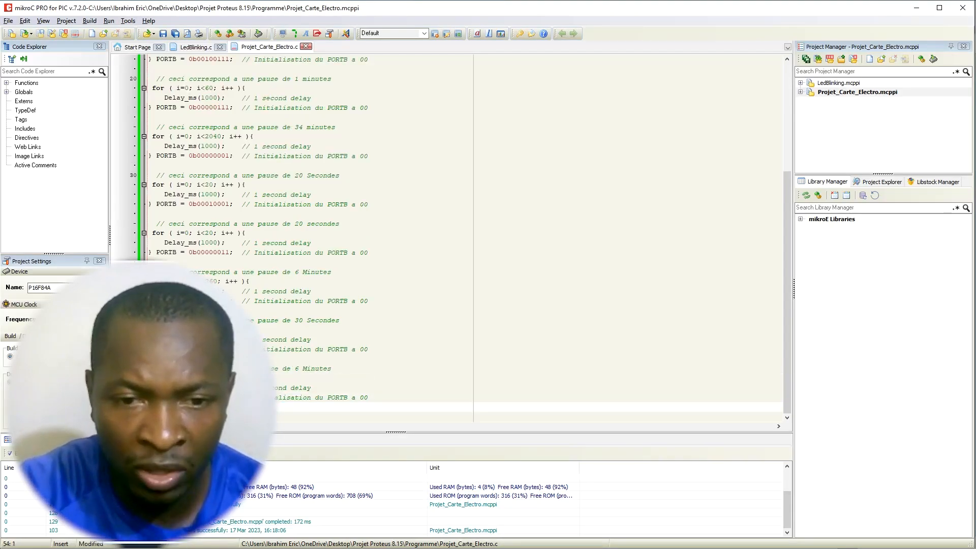
key("Return")
key("ctrl+s")
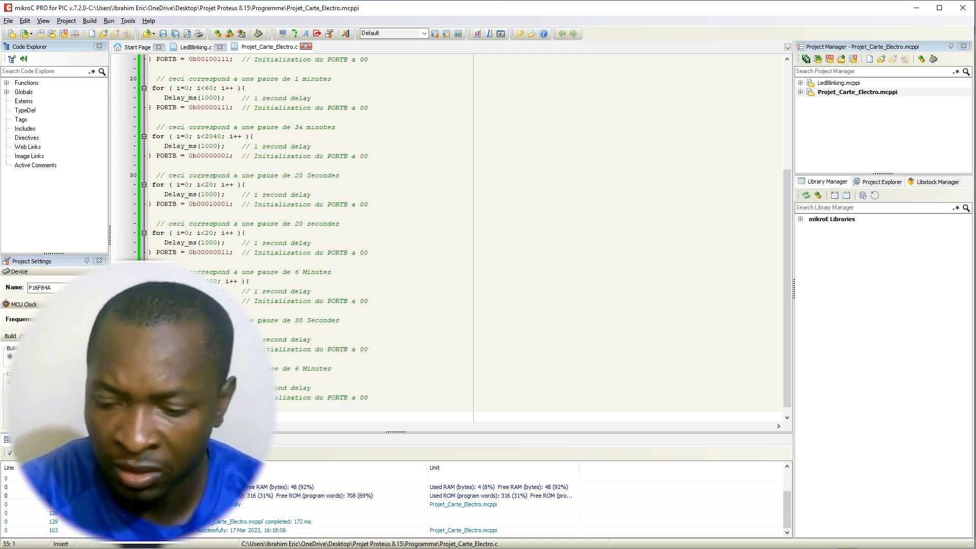
key("Tab")
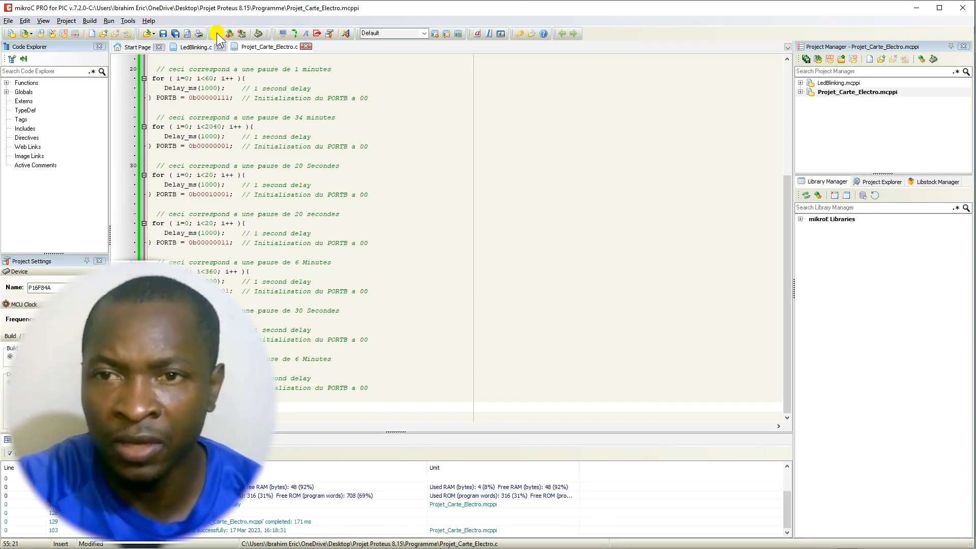
left_click(217, 34)
scroll(277, 332, "up", 3)
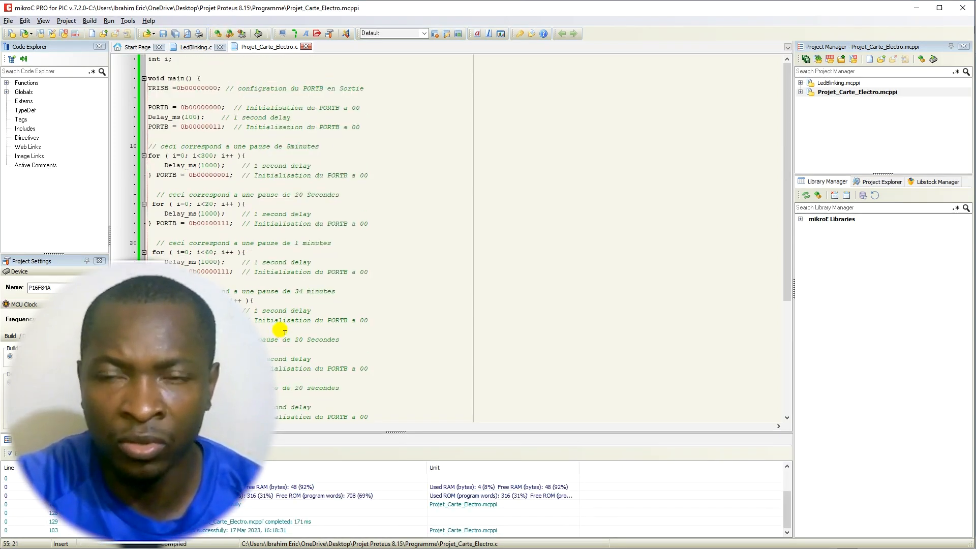
scroll(282, 331, "down", 3)
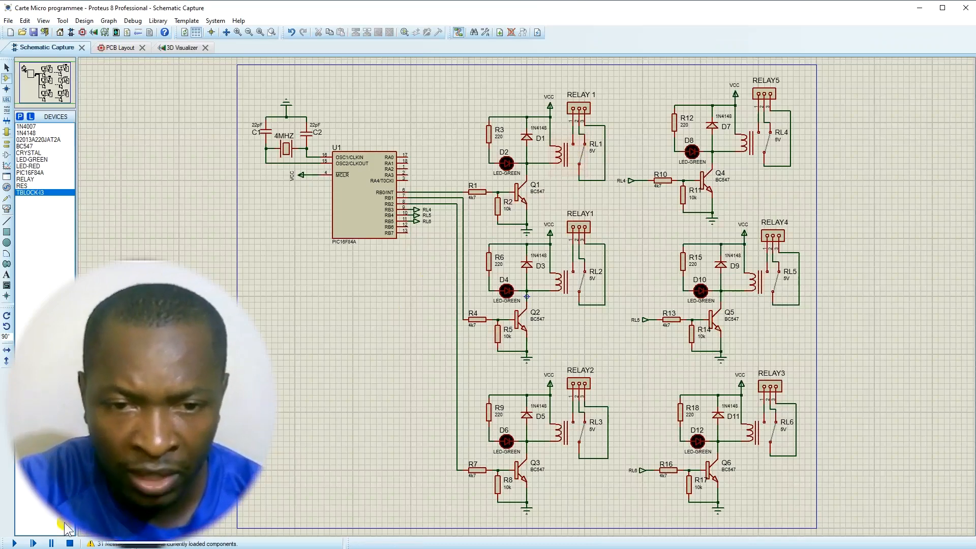
- In Proteus, run and stop the simulation, and set the PIC16F84A's processor clock frequency to 80MHz
left_click(15, 543)
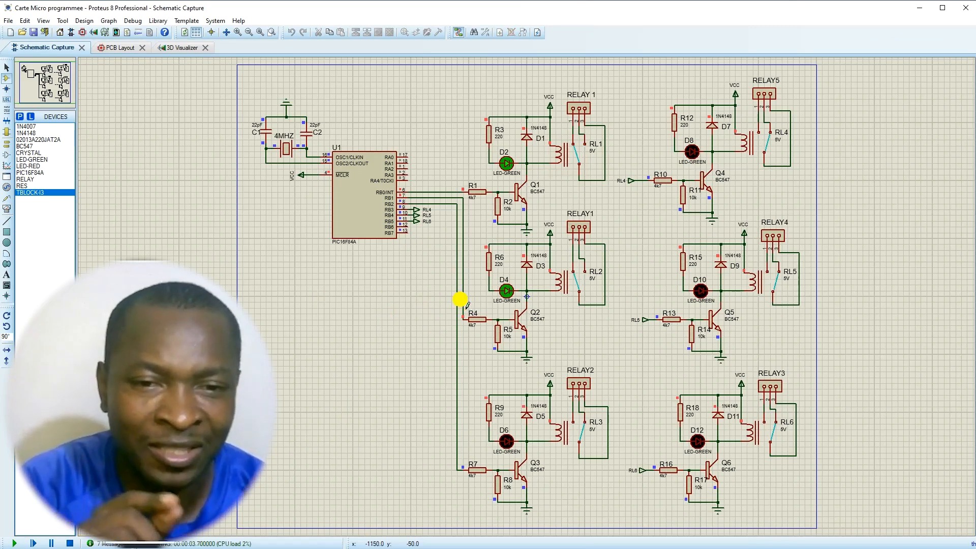
left_click(68, 543)
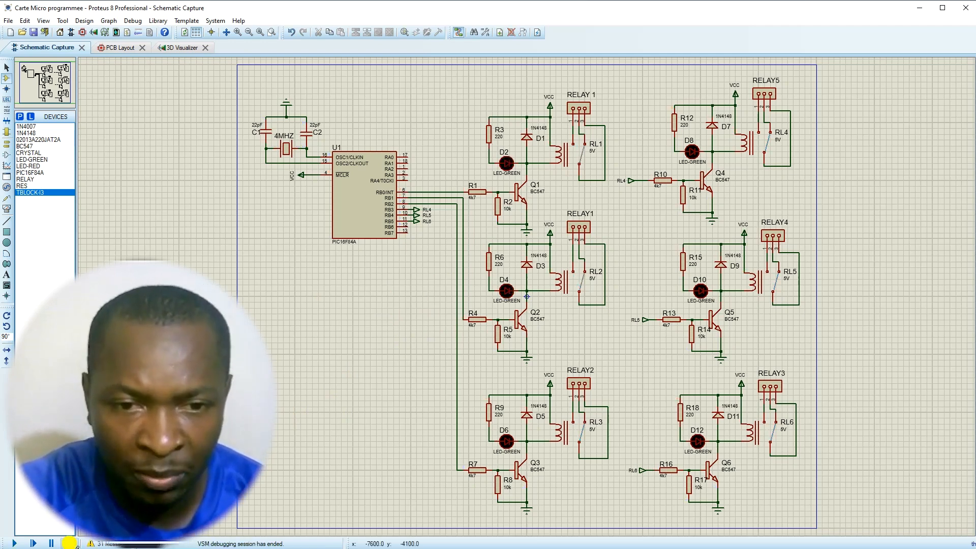
left_click(365, 203)
left_click(362, 198)
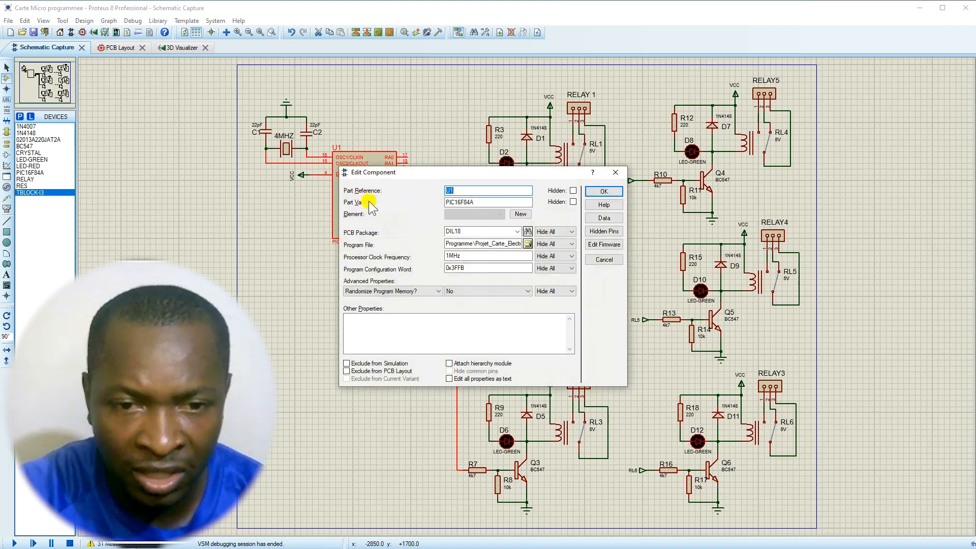
left_click(454, 257)
left_click(447, 291)
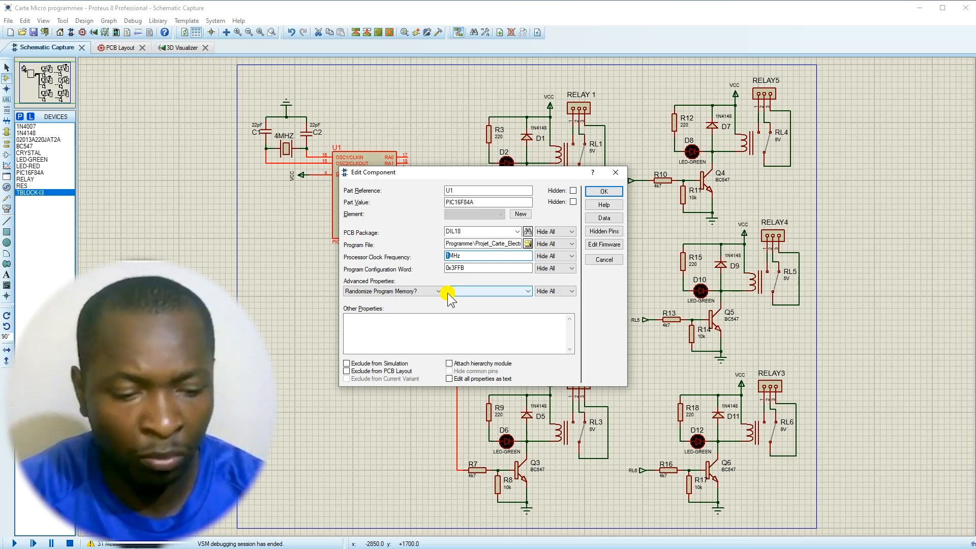
type("40")
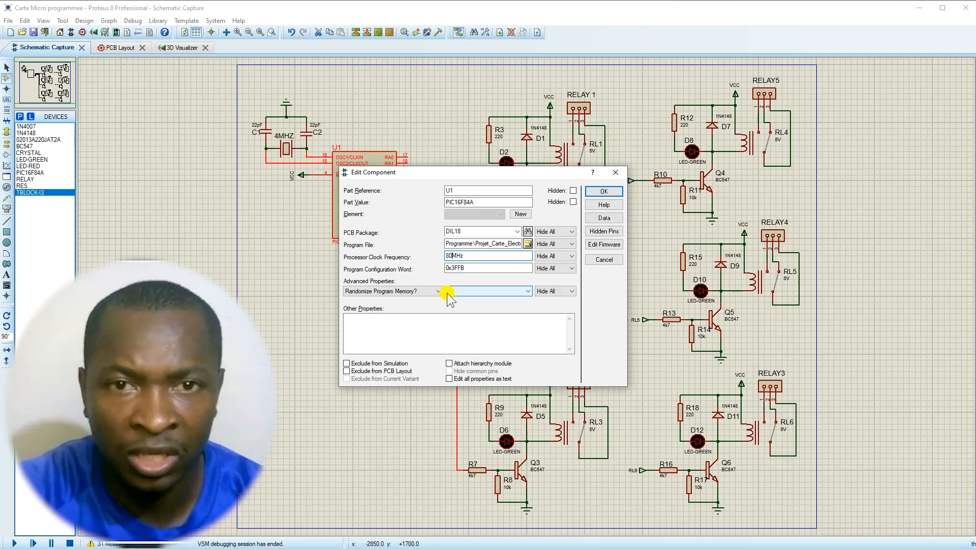
left_click(604, 191)
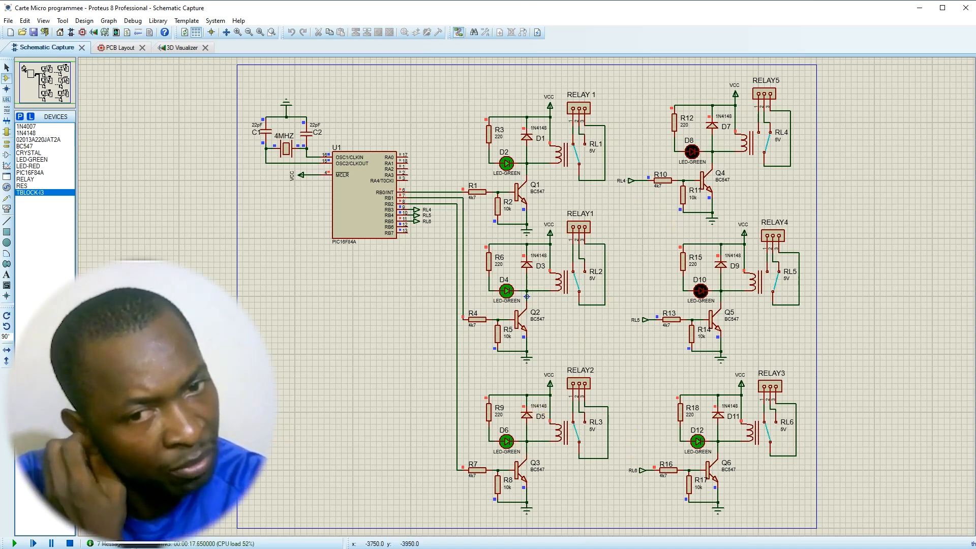
- Compare the running relay simulation with the Word chronogram, placing the Word window beside the Proteus schematic
key("alt+Tab")
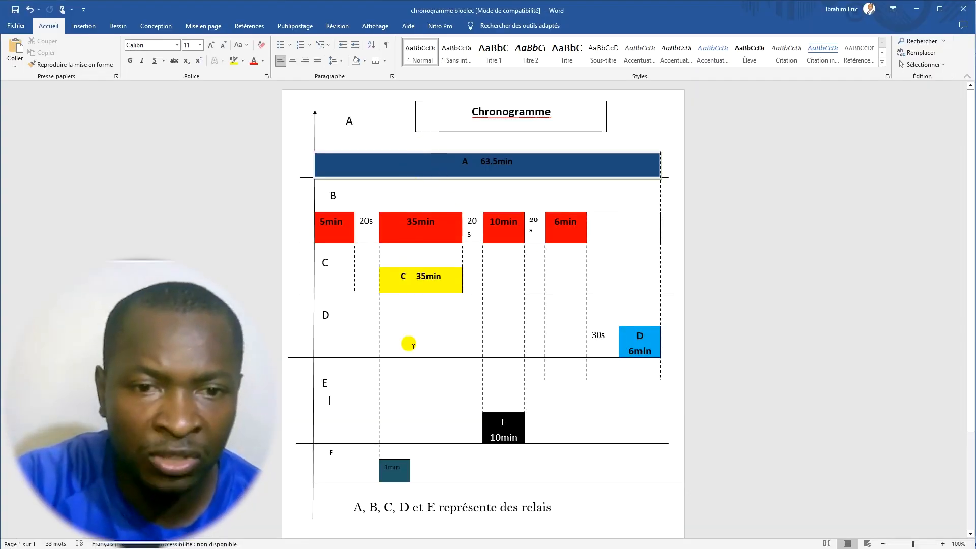
key("alt+Tab")
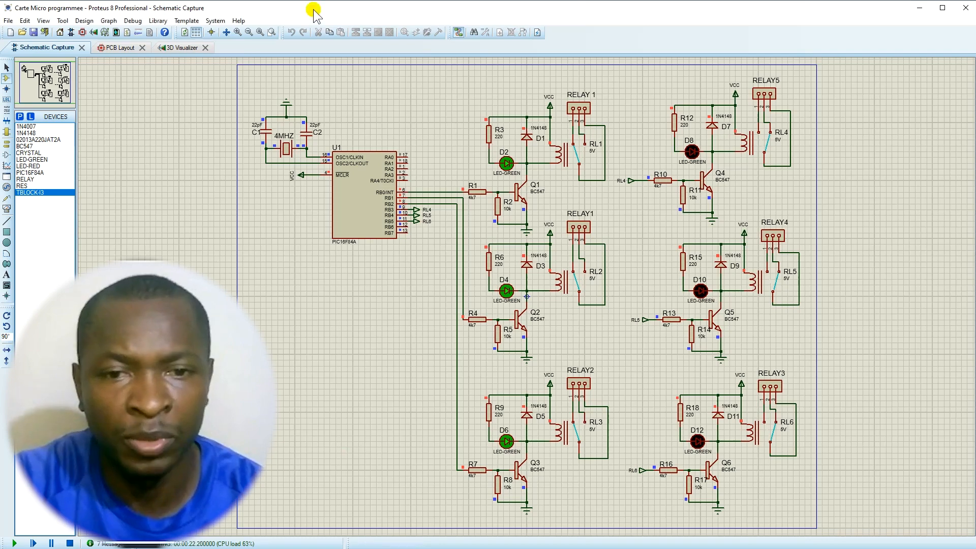
key("alt+Tab")
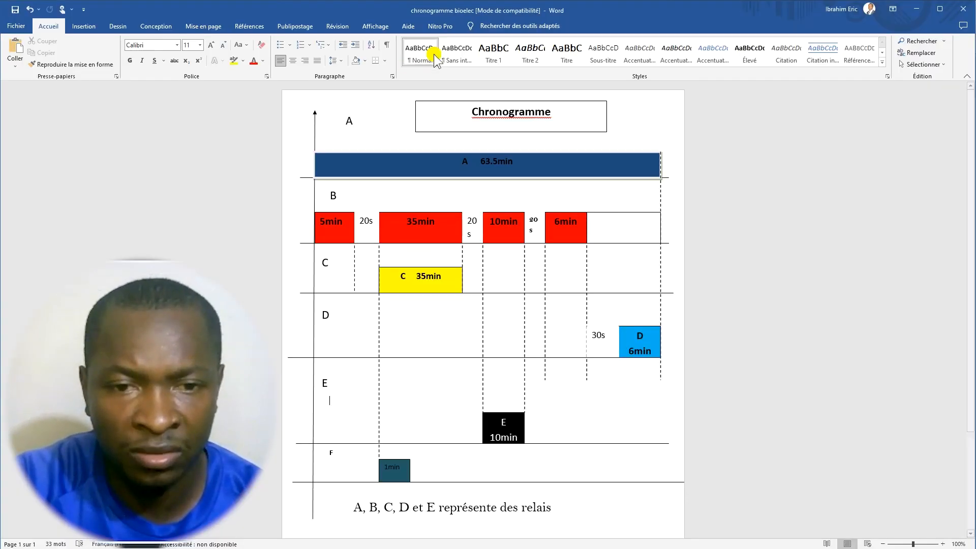
left_click_drag(64, 53, 280, 11)
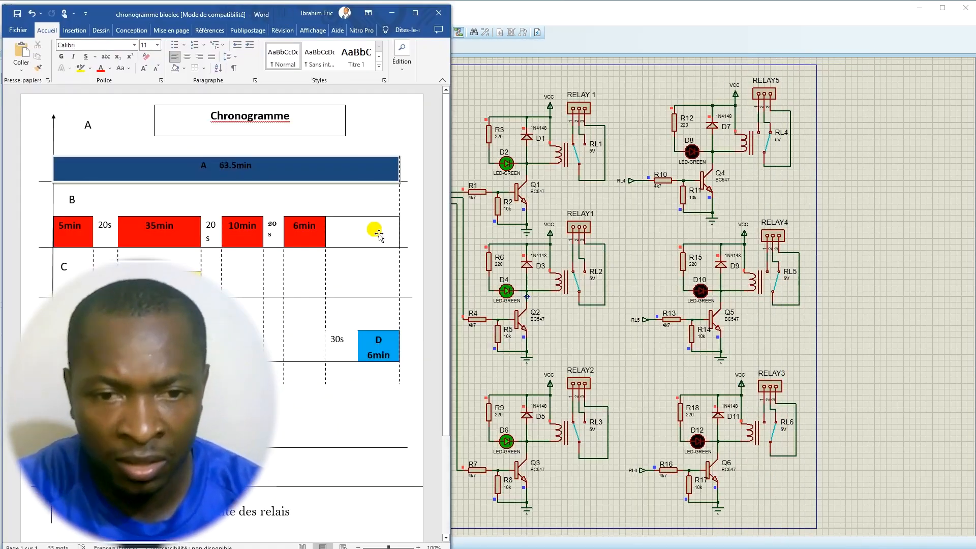
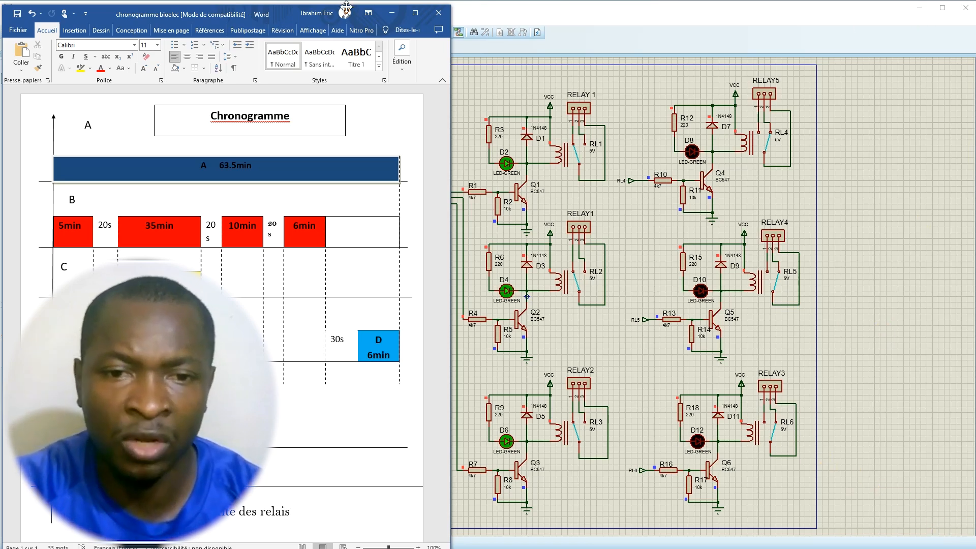
left_click(413, 13)
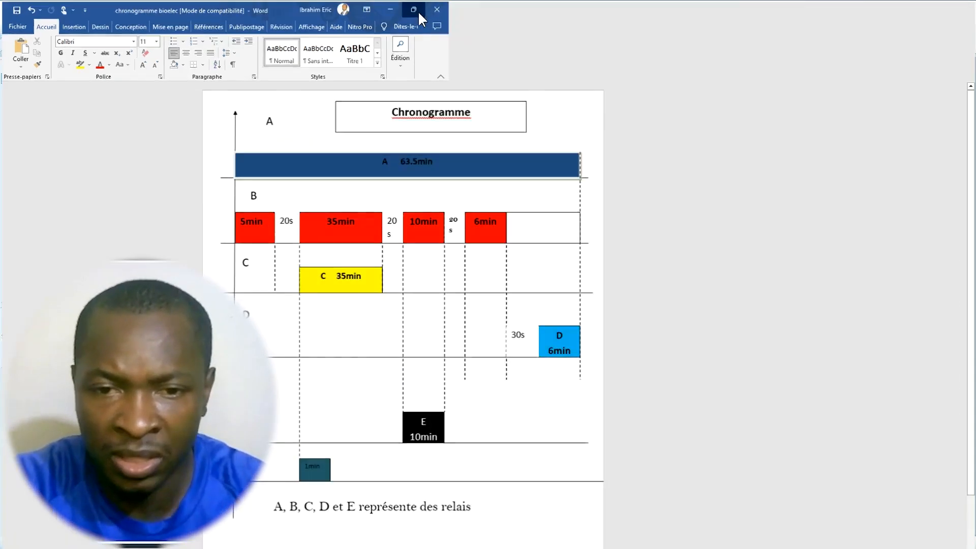
double_click(423, 10)
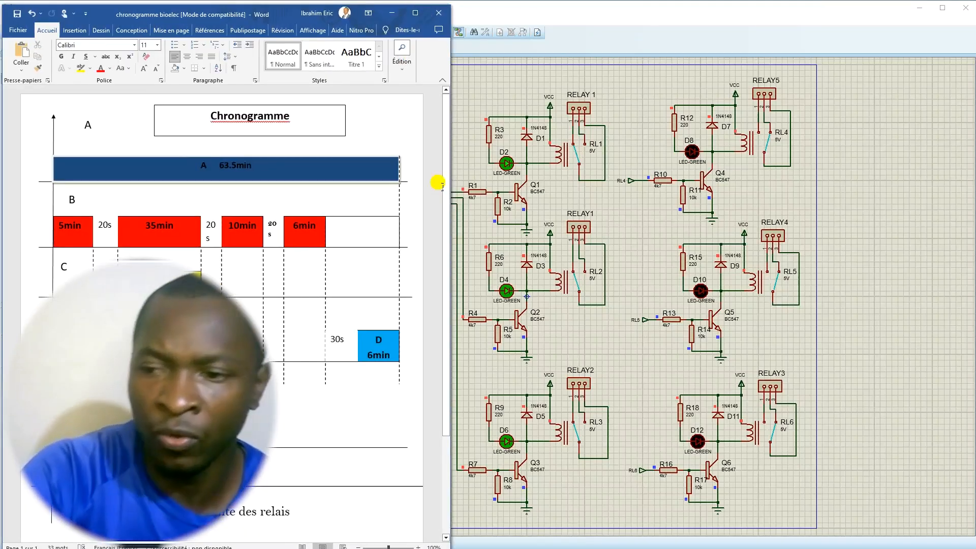
left_click_drag(450, 188, 610, 189)
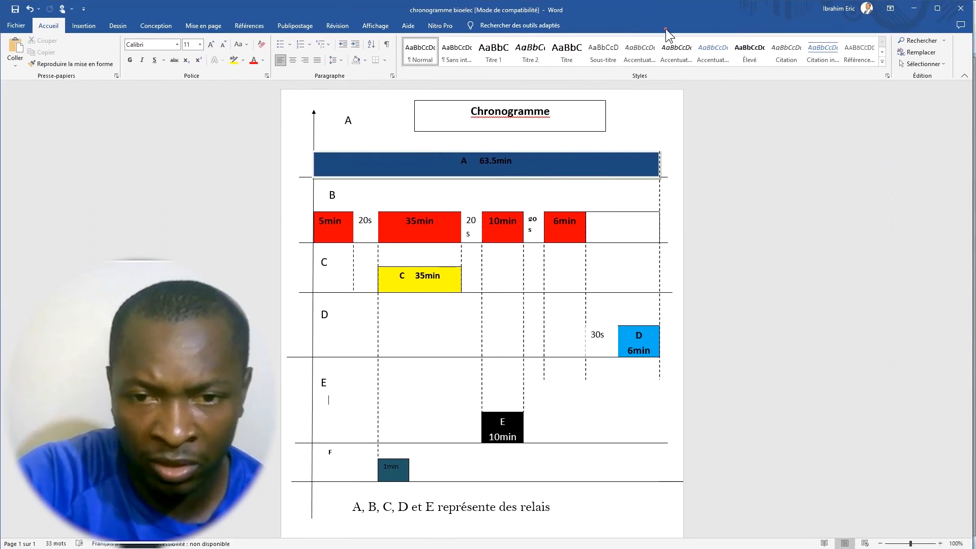
- Minimize the Word chronogram to return to Proteus and stop the running relay simulation
left_click_drag(972, 199, 975, 199)
left_click(916, 9)
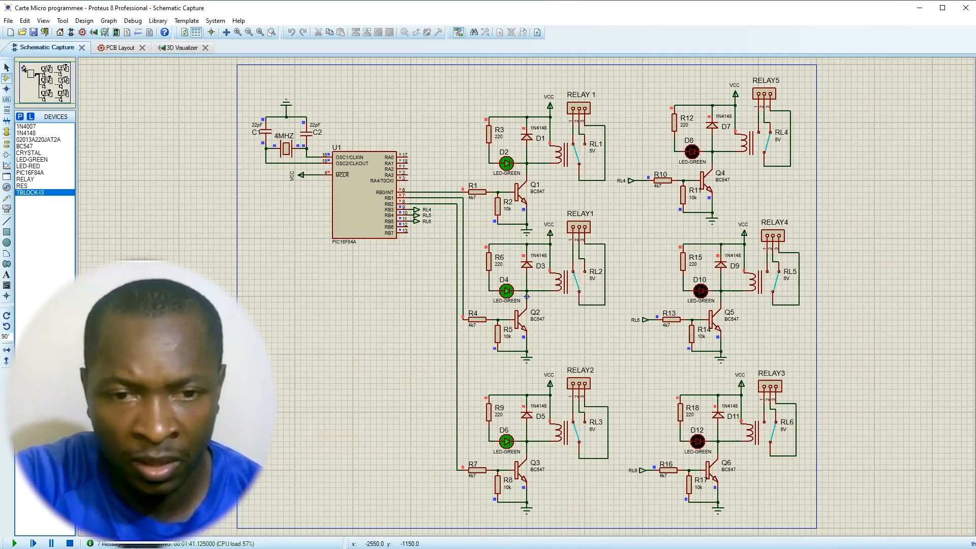
left_click(70, 543)
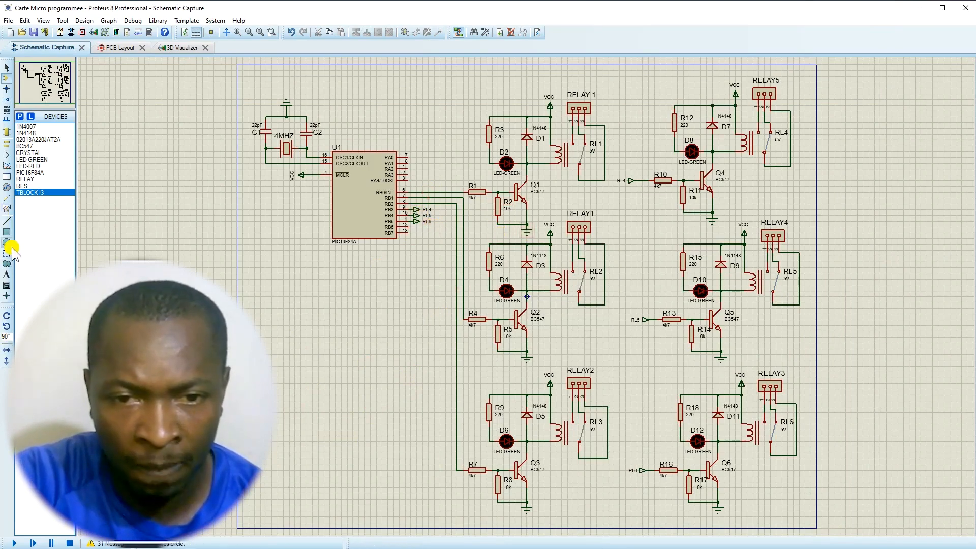
- Place a digital analysis graph in the empty area below the PIC16F84A and select it
left_click(10, 172)
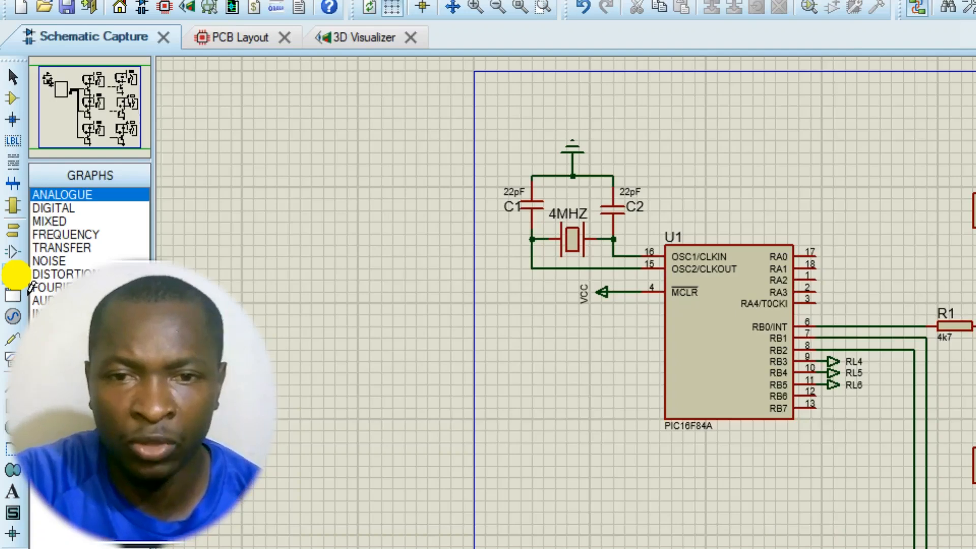
left_click(44, 208)
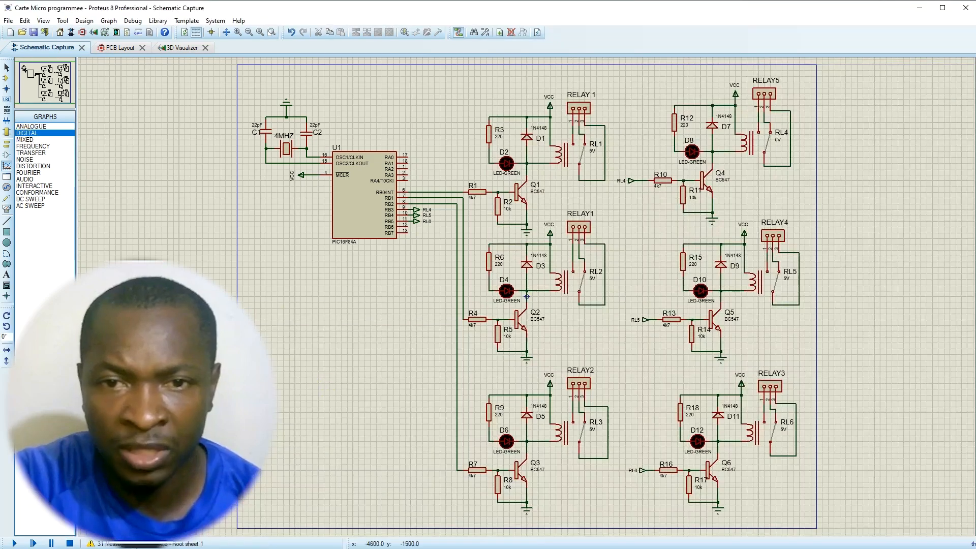
left_click_drag(250, 406, 457, 512)
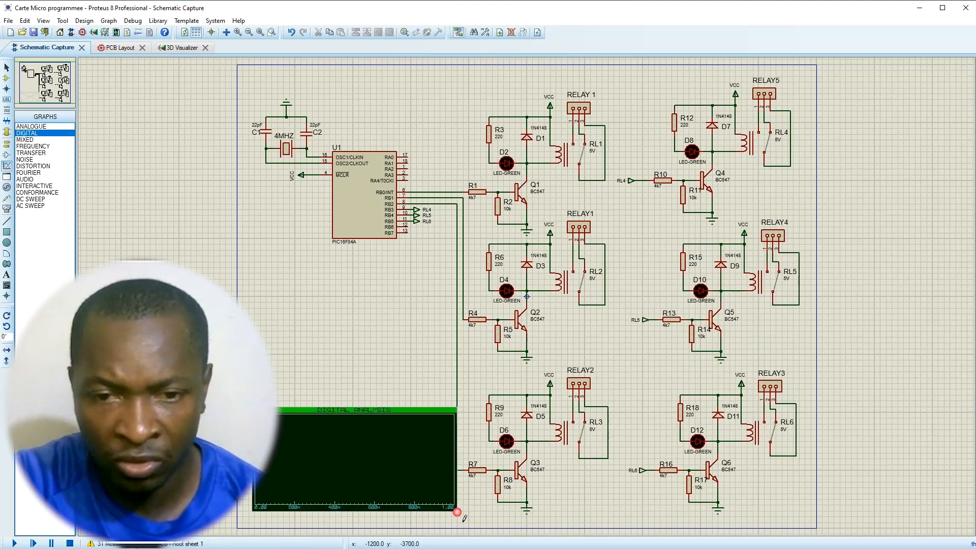
left_click(297, 410)
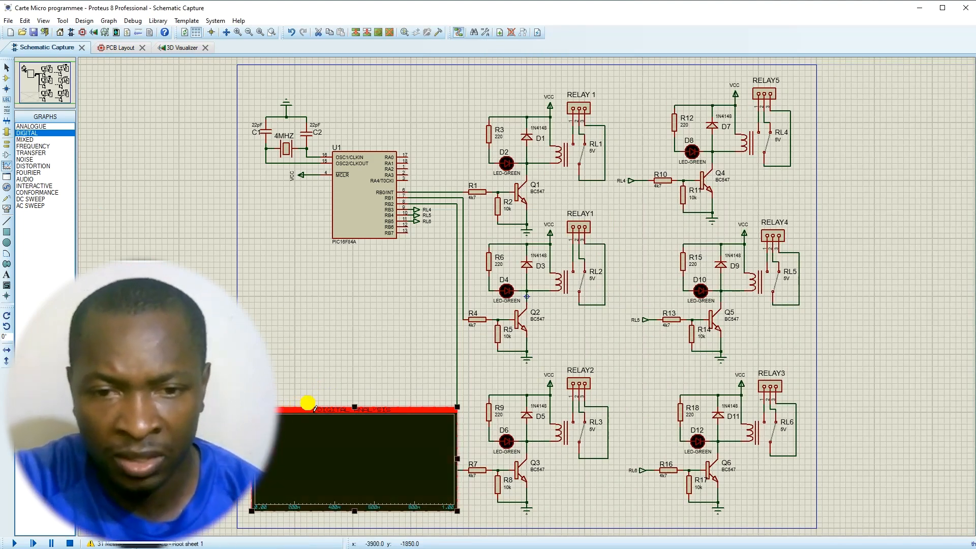
- Place voltage probes on the wires leaving the RB0, RB1 and RB2 pins of the PIC16F84A
left_click(7, 198)
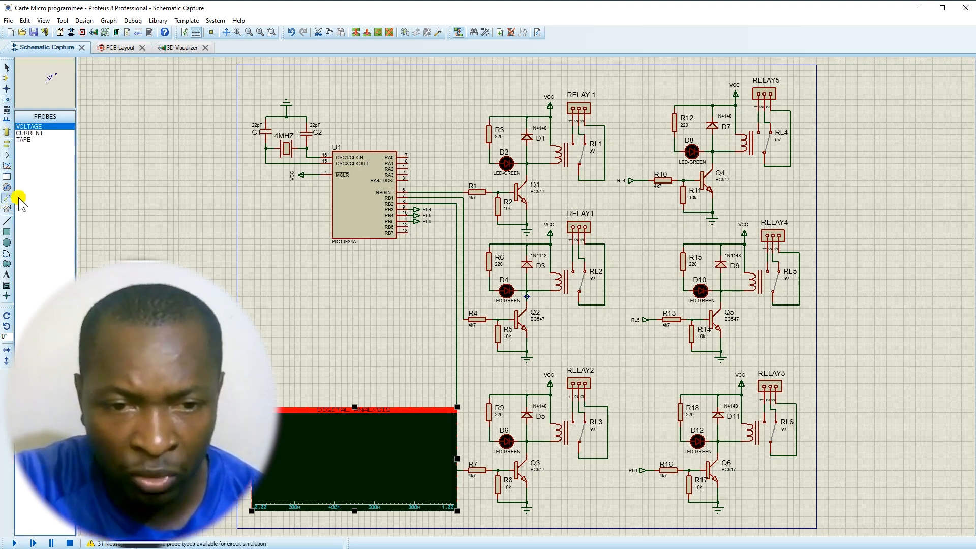
left_click(442, 169)
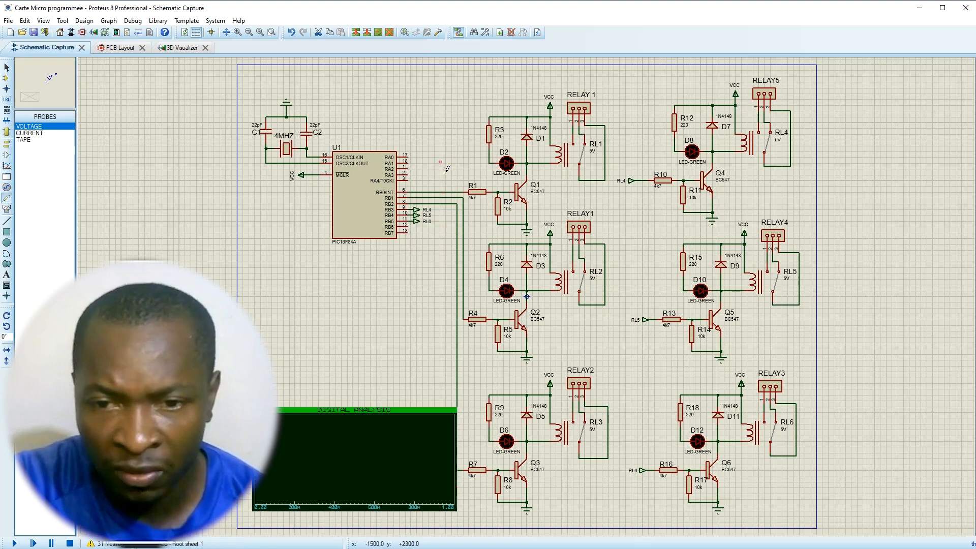
left_click(418, 188)
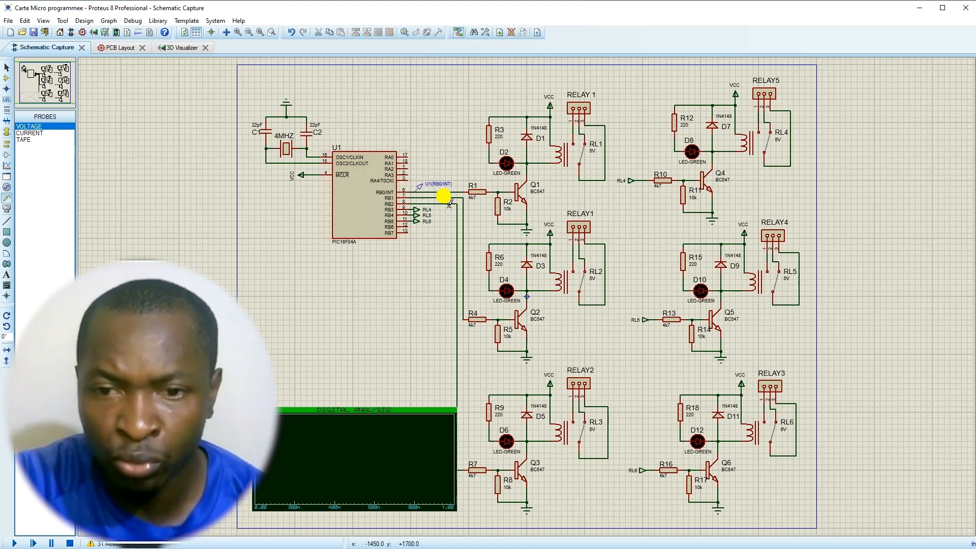
left_click(440, 196)
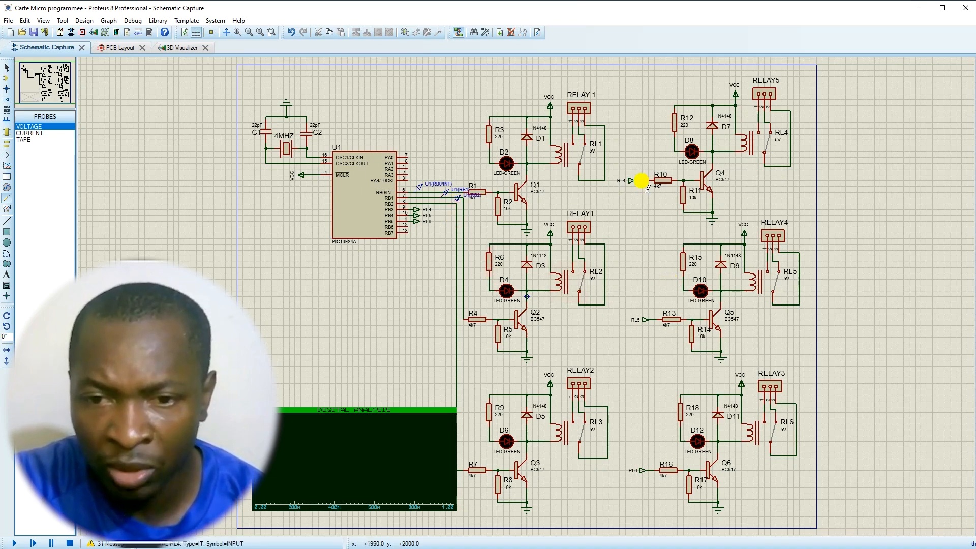
- Move the RL4, RL5 and RL6 output terminals farther from the PIC16F84A to lengthen the wires from RB3, RB4 and RB5
scroll(527, 297, "up", 4)
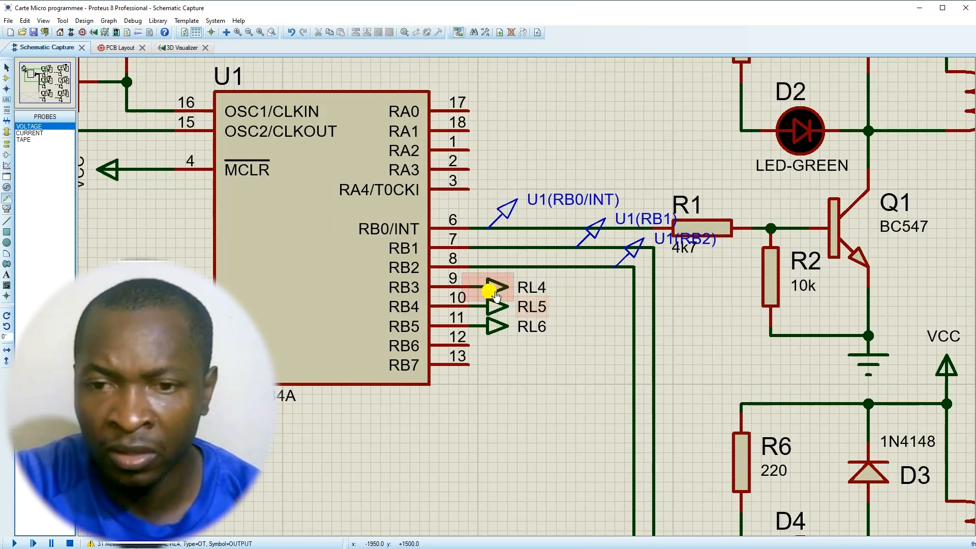
scroll(497, 283, "up", 2)
left_click_drag(707, 447, 485, 258)
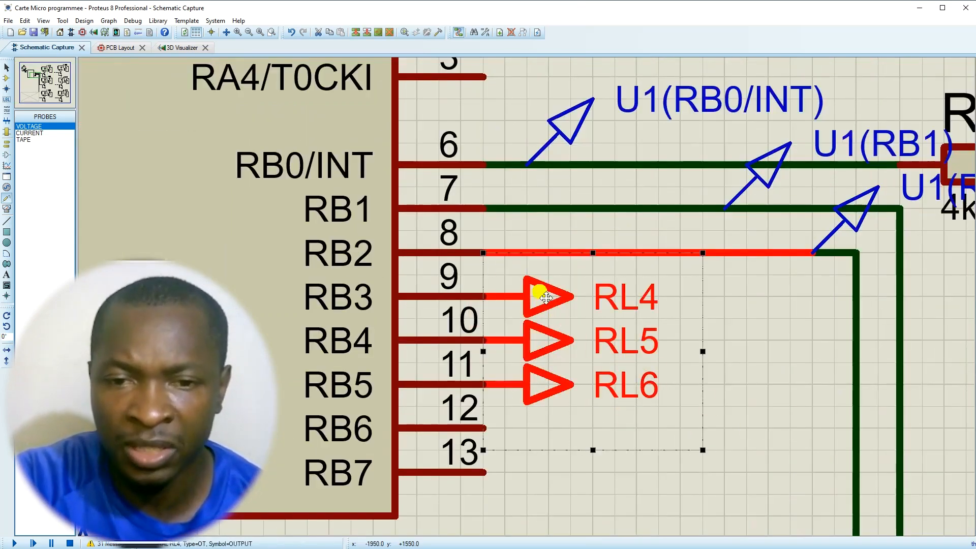
left_click_drag(536, 295, 730, 307)
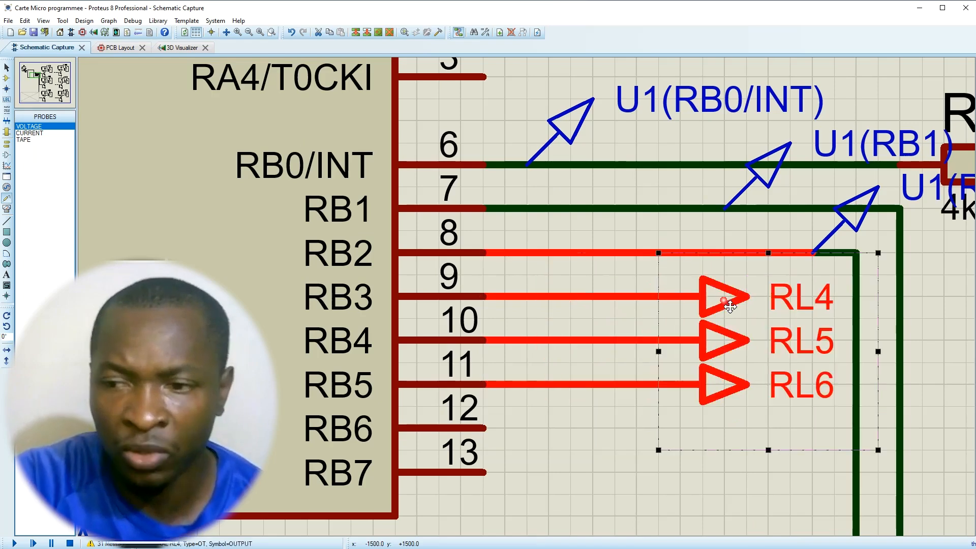
left_click(559, 490)
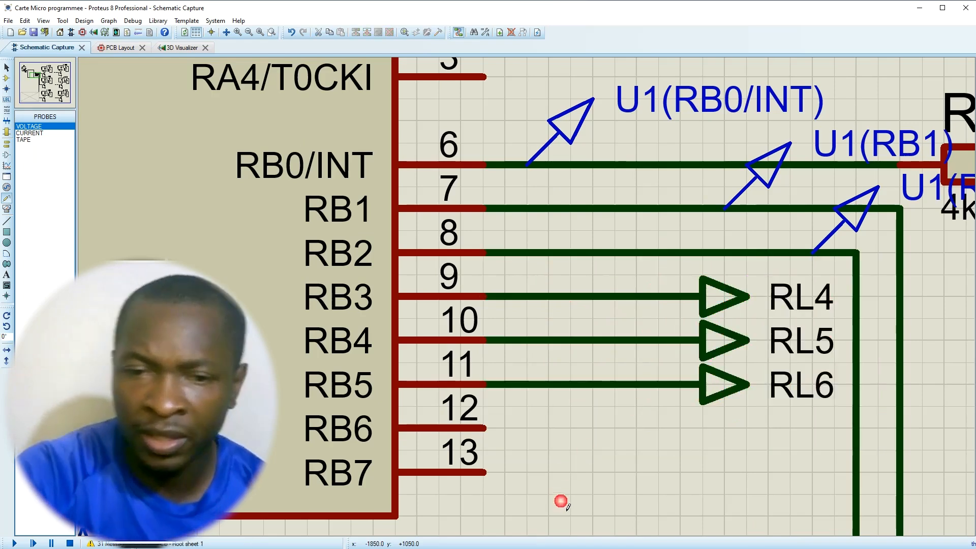
- Place voltage probes on the RB3, RB4 and RB5 wires leading to the RL4, RL5 and RL6 terminals
left_click(543, 296)
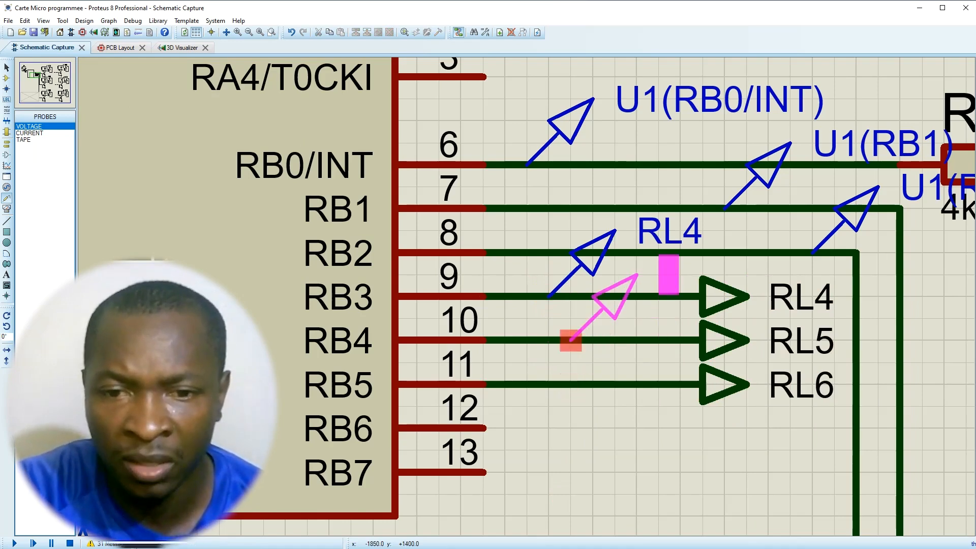
left_click(570, 340)
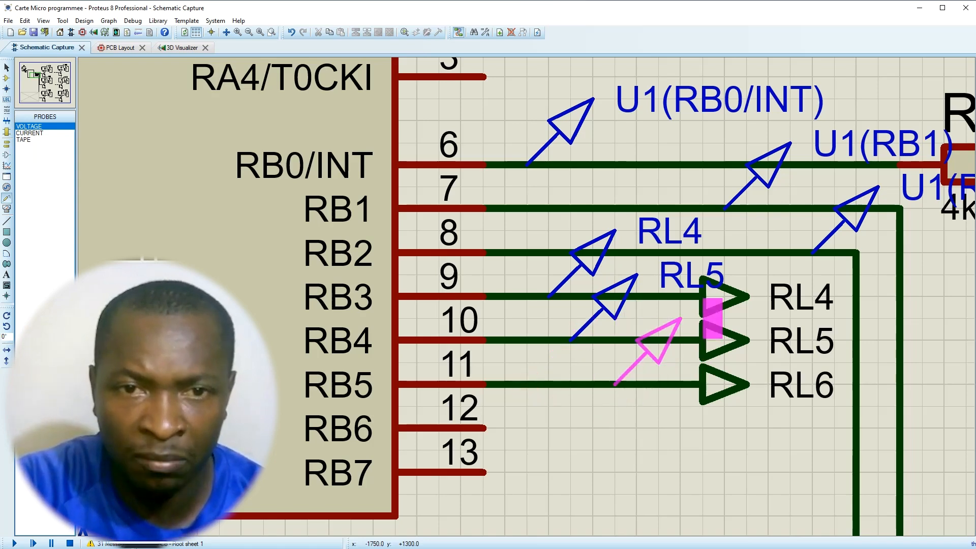
left_click(615, 385)
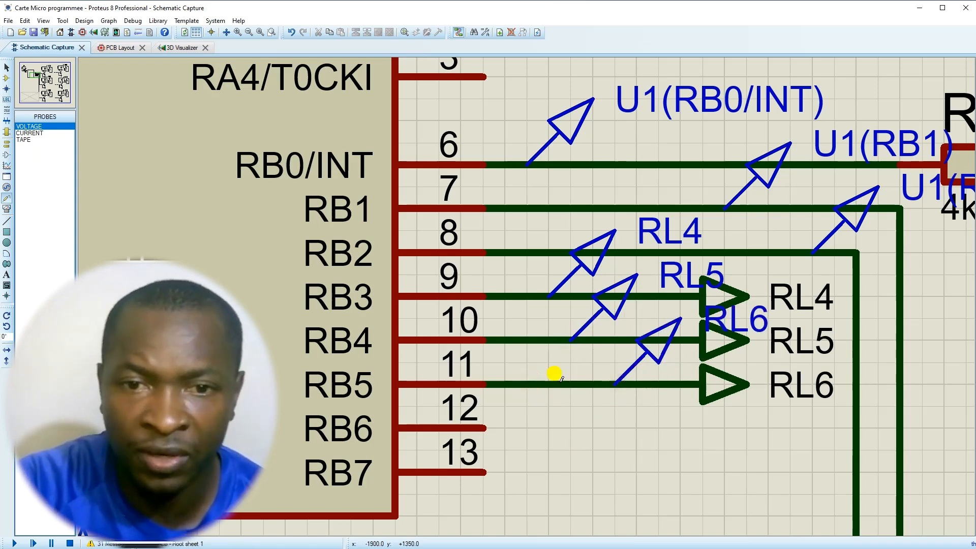
- Rename the voltage probes on RB0, RB1 and RB2 as RL1, RL2 and RL3
scroll(554, 373, "down", 2)
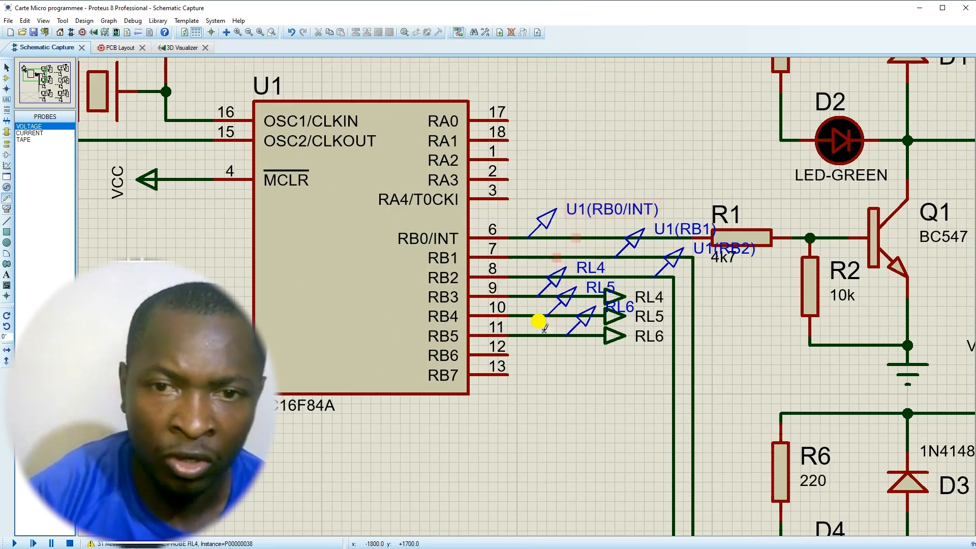
double_click(579, 208)
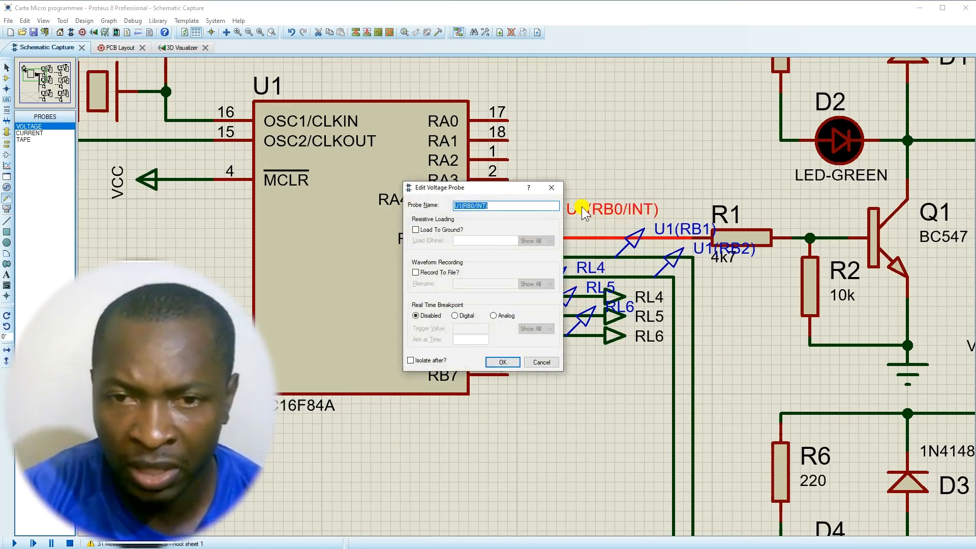
type("r")
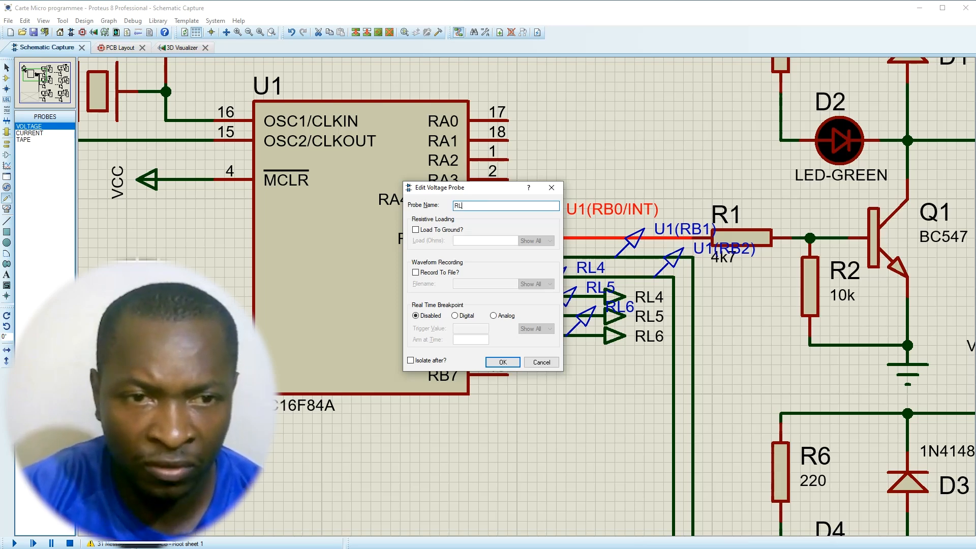
left_click(501, 362)
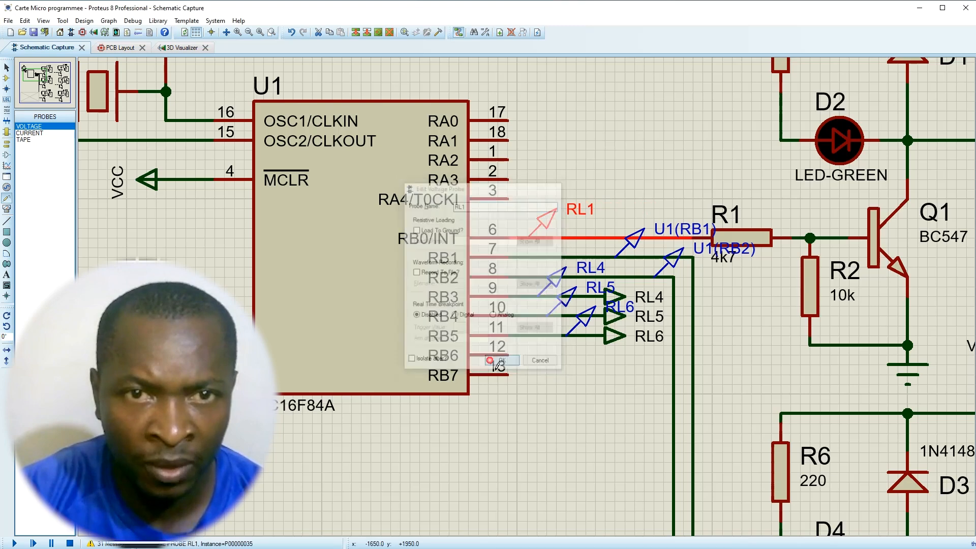
double_click(621, 246)
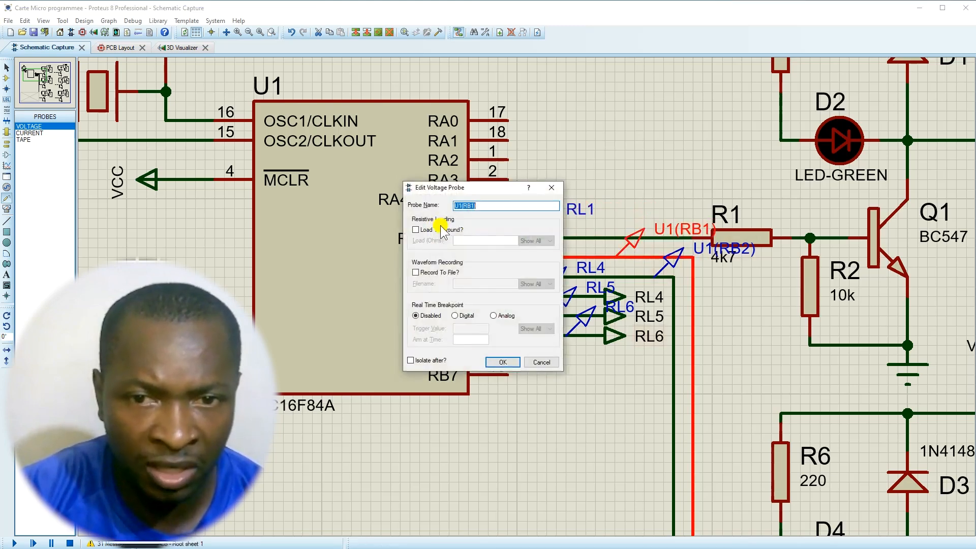
type("R")
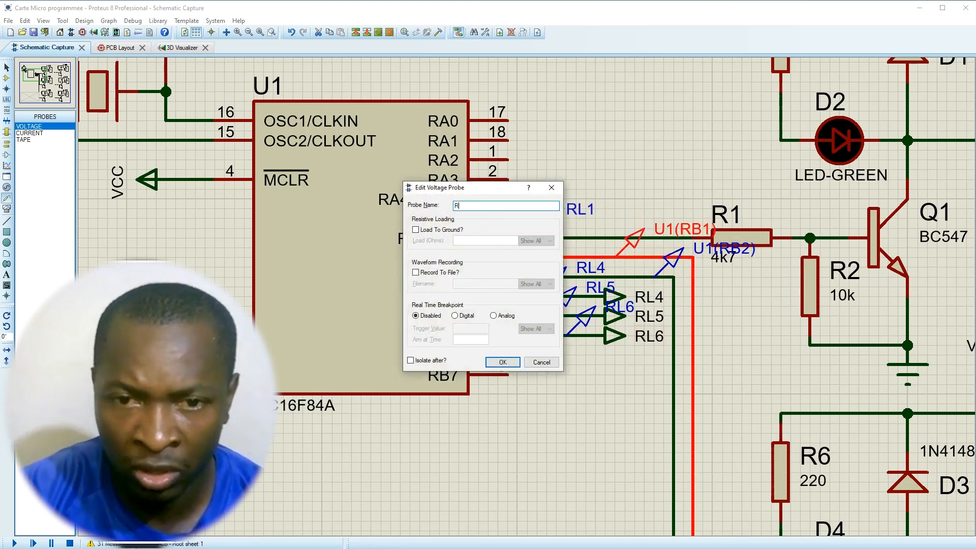
type("L2")
key("Return")
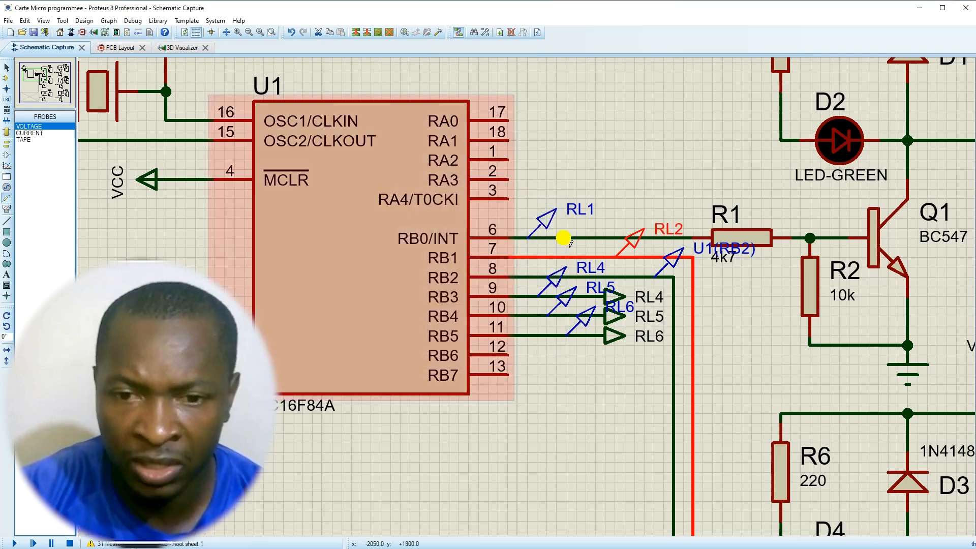
double_click(680, 259)
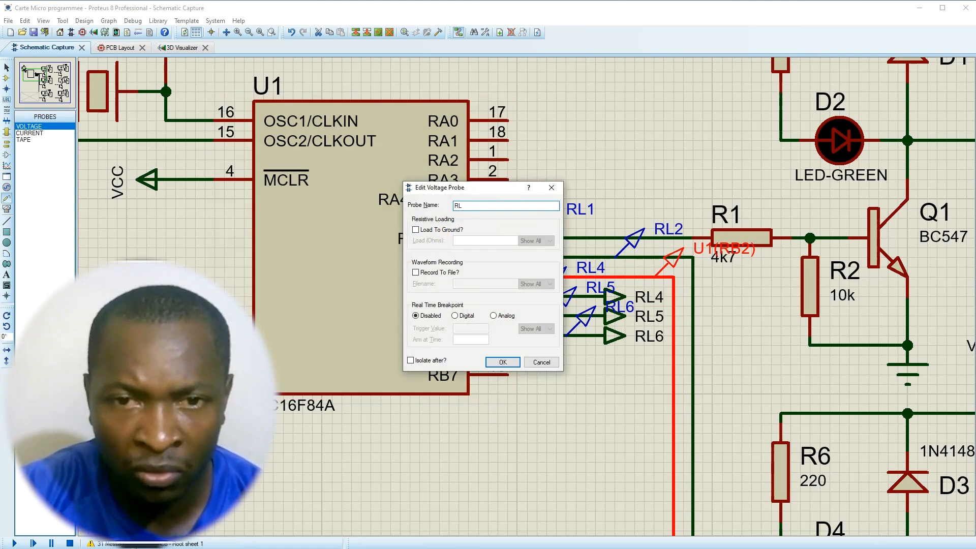
key("Return")
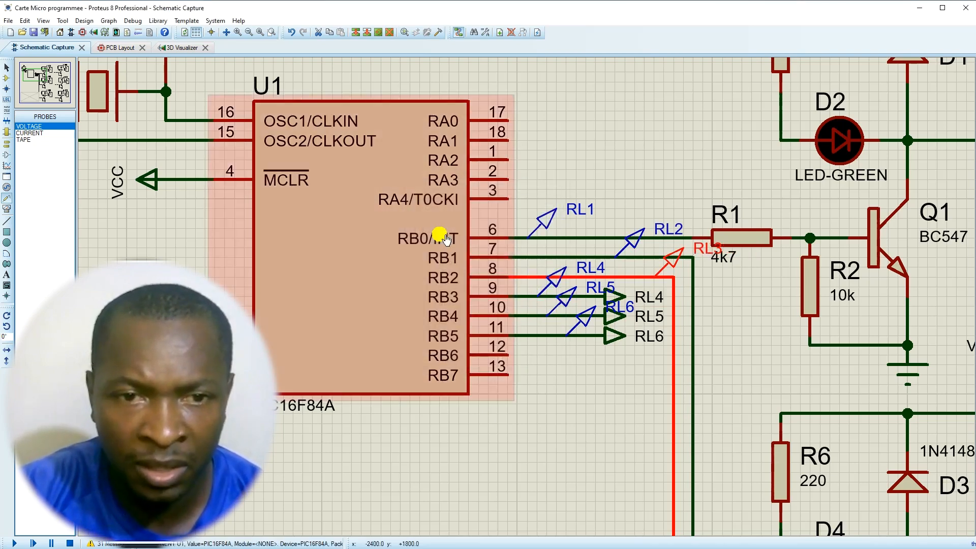
- Enter RL4 as the name of the RB3 voltage probe and check the name of the RB4 probe
left_click(555, 286)
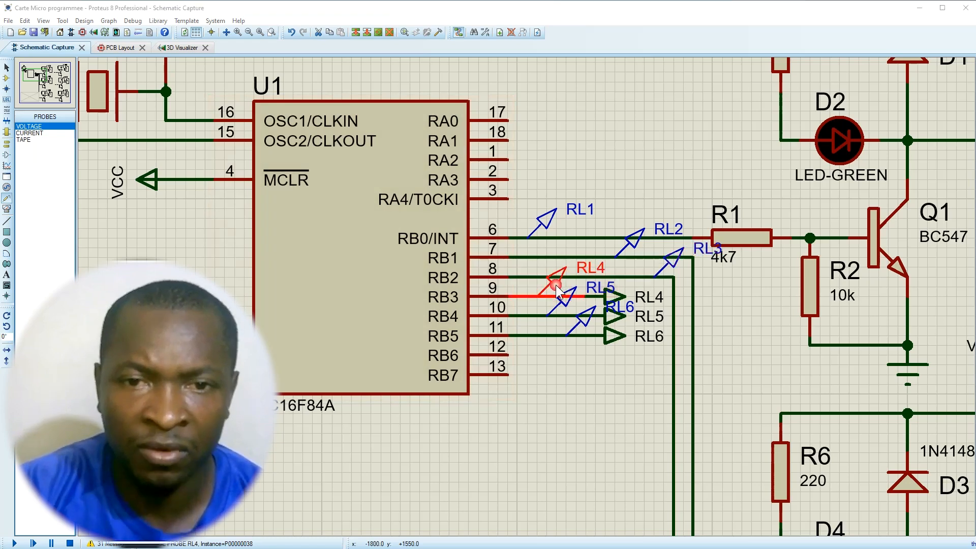
left_click(555, 285)
type("RL")
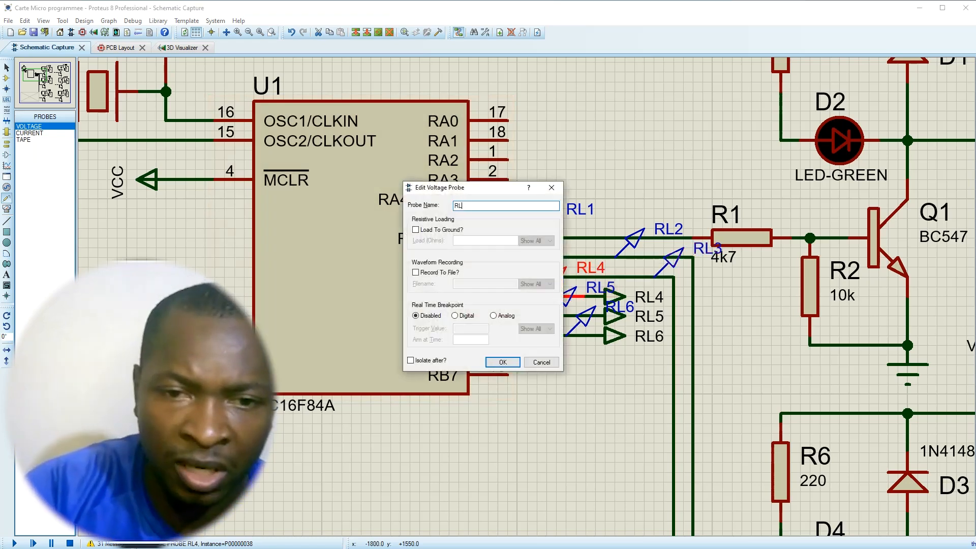
type("4")
key("Return")
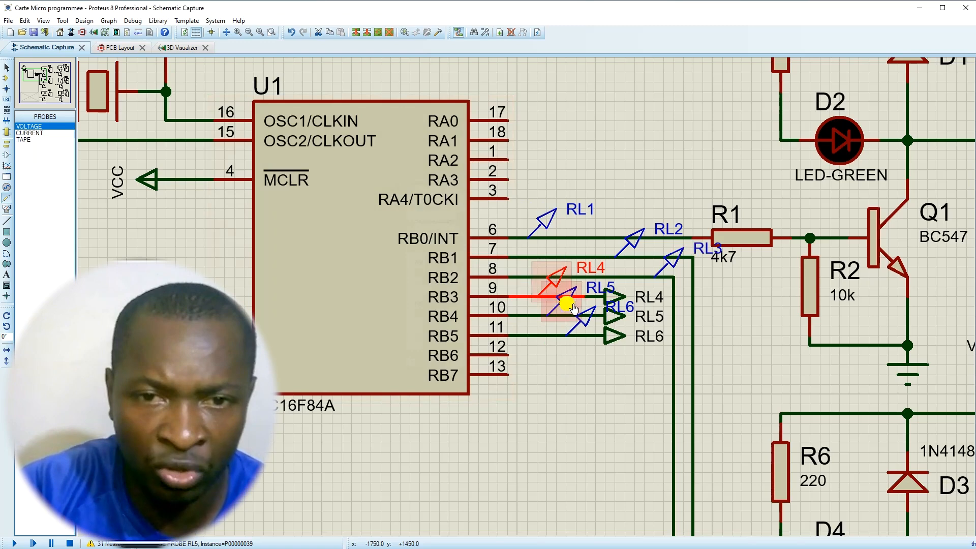
left_click(569, 302)
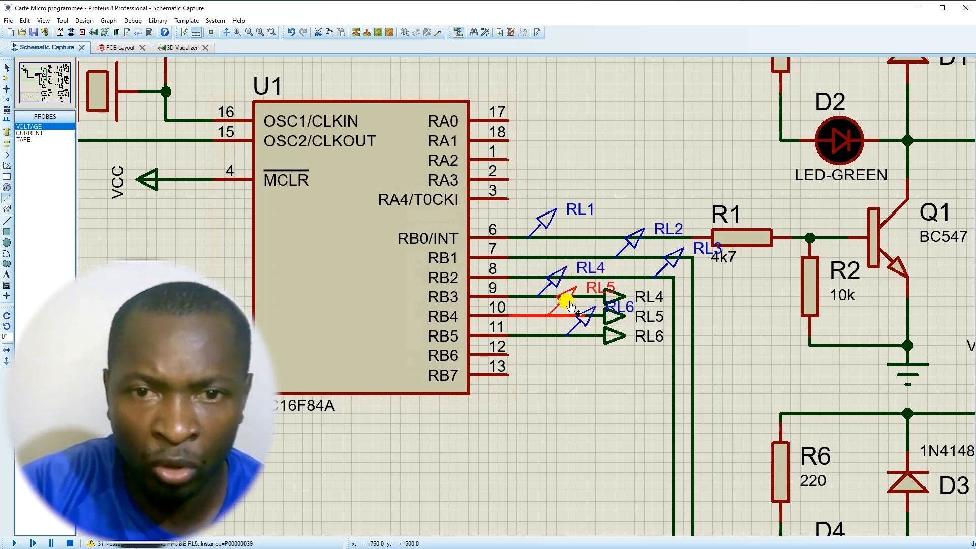
left_click(568, 303)
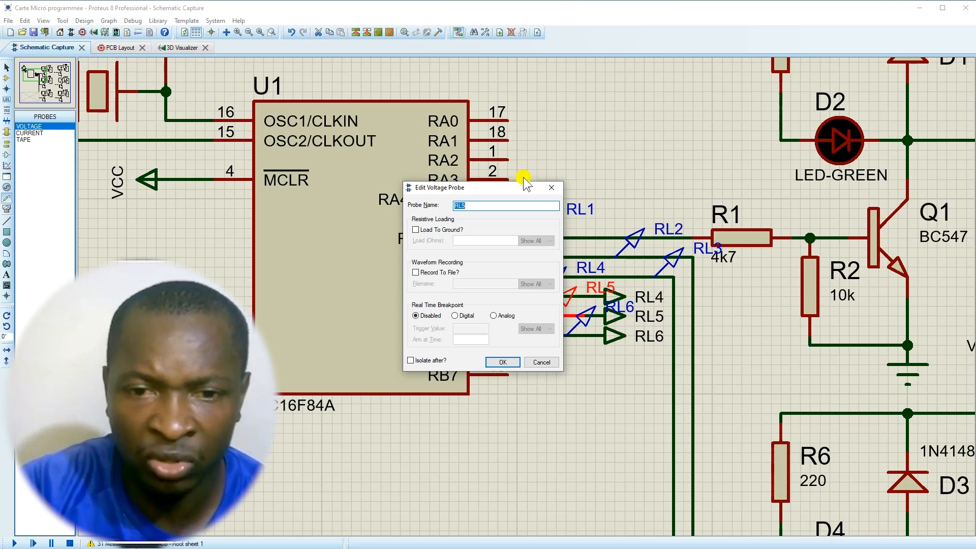
left_click(552, 187)
- Move the digital analysis graph up to just below the PIC16F84A and widen it on both sides
scroll(506, 344, "down", 2)
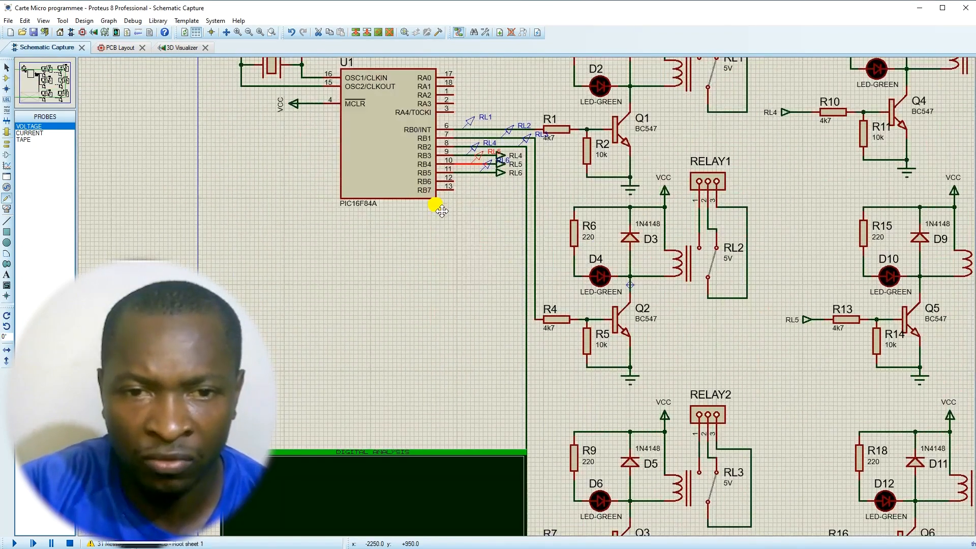
left_click(441, 211)
left_click(357, 493)
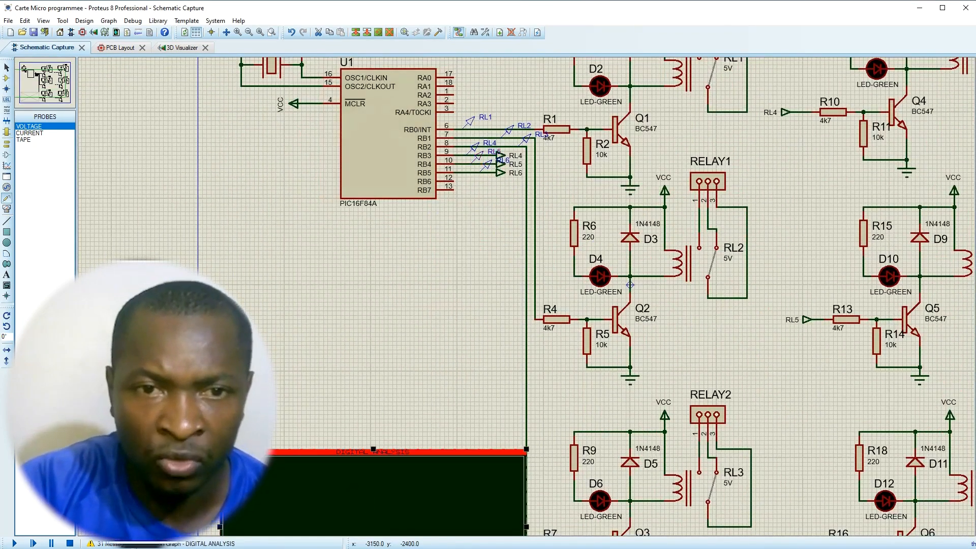
left_click_drag(357, 493, 349, 266)
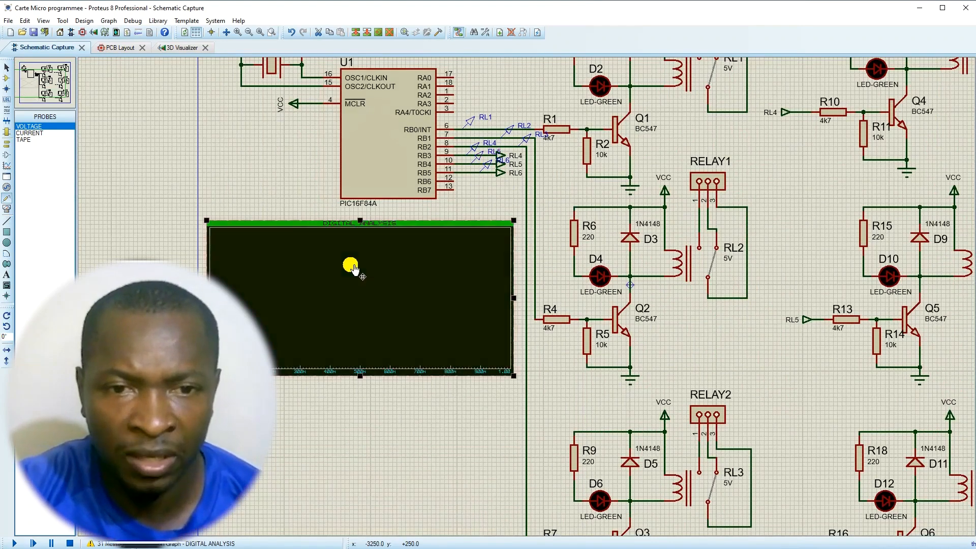
left_click_drag(207, 298, 198, 298)
left_click_drag(514, 300, 574, 300)
scroll(461, 156, "up", 2)
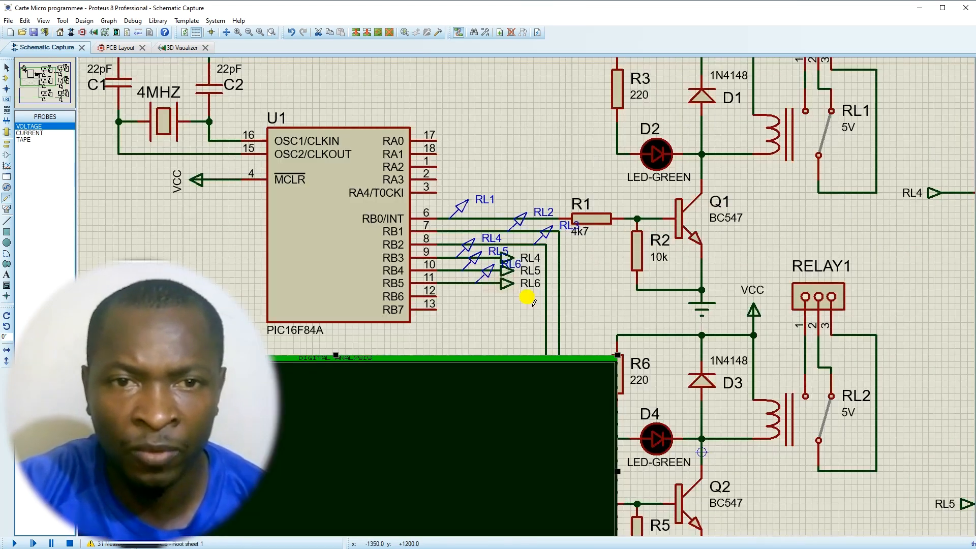
- Add the RL1, RL2 and RL3 voltage probes to the digital analysis graph as traces, in that order
middle_click(511, 256)
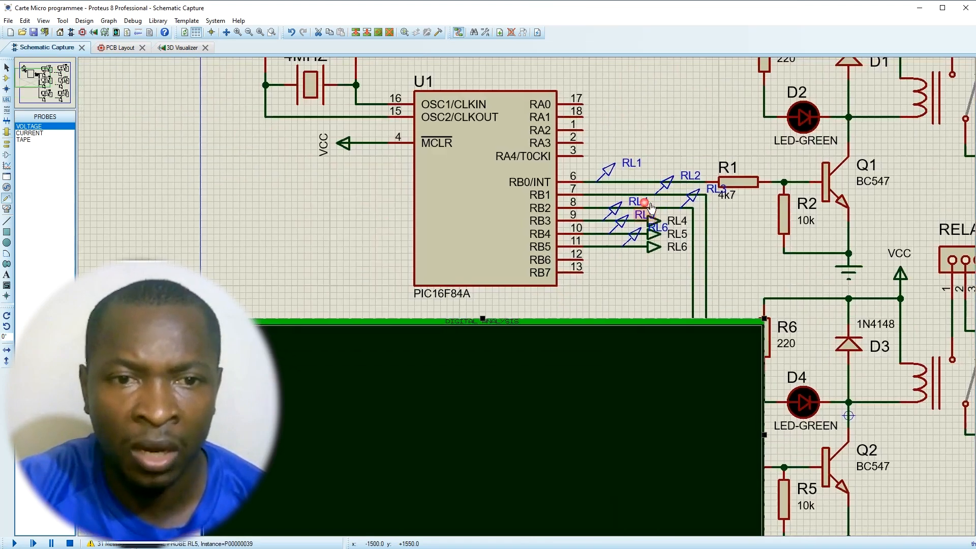
left_click(612, 172)
mouse_move(613, 174)
left_mouse_down()
mouse_move(384, 424)
mouse_move(370, 405)
left_mouse_up()
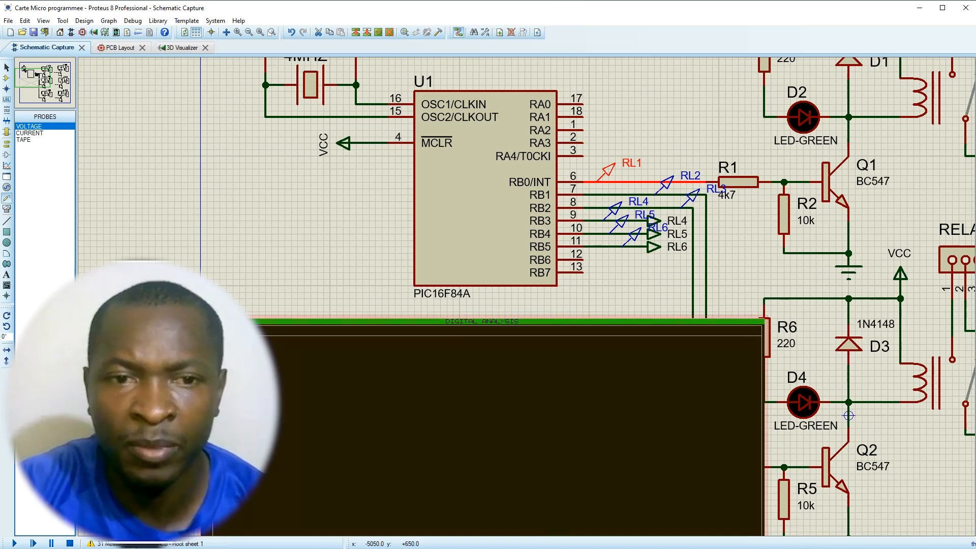
left_click(679, 191)
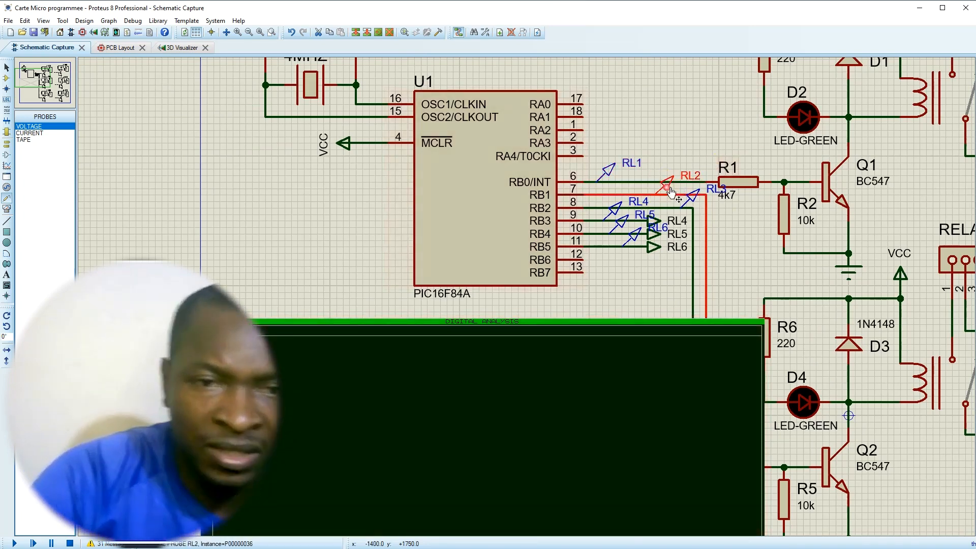
mouse_move(679, 191)
left_mouse_down()
mouse_move(439, 391)
mouse_move(401, 398)
left_mouse_up()
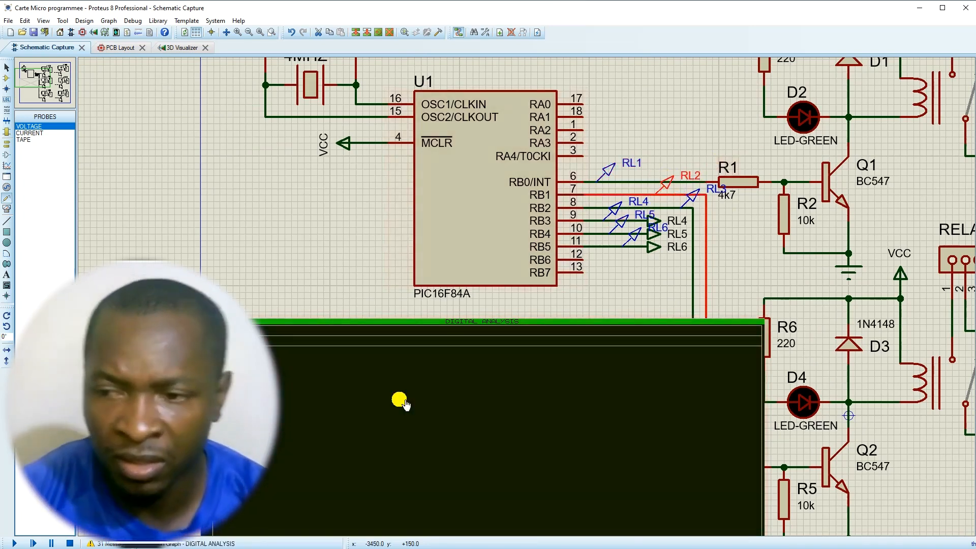
left_click(699, 204)
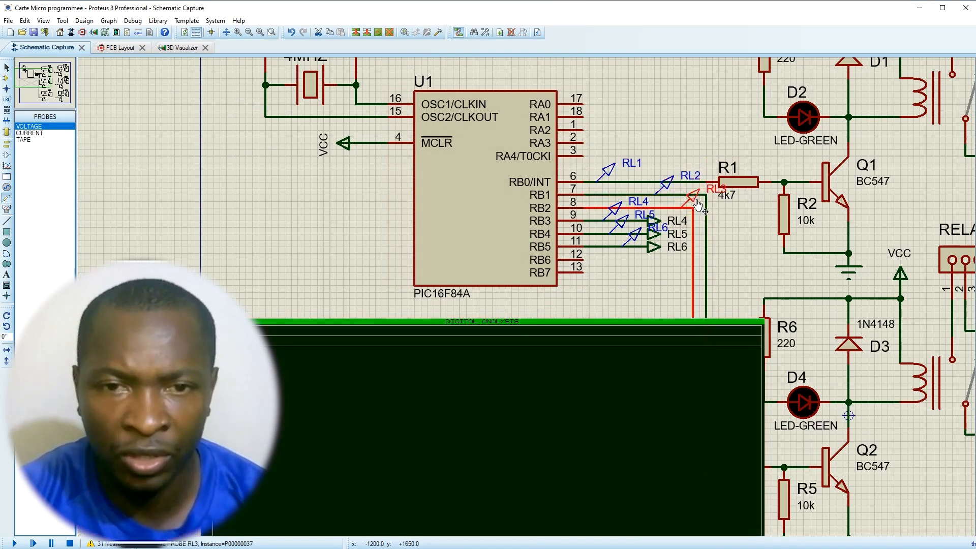
left_click_drag(699, 204, 473, 402)
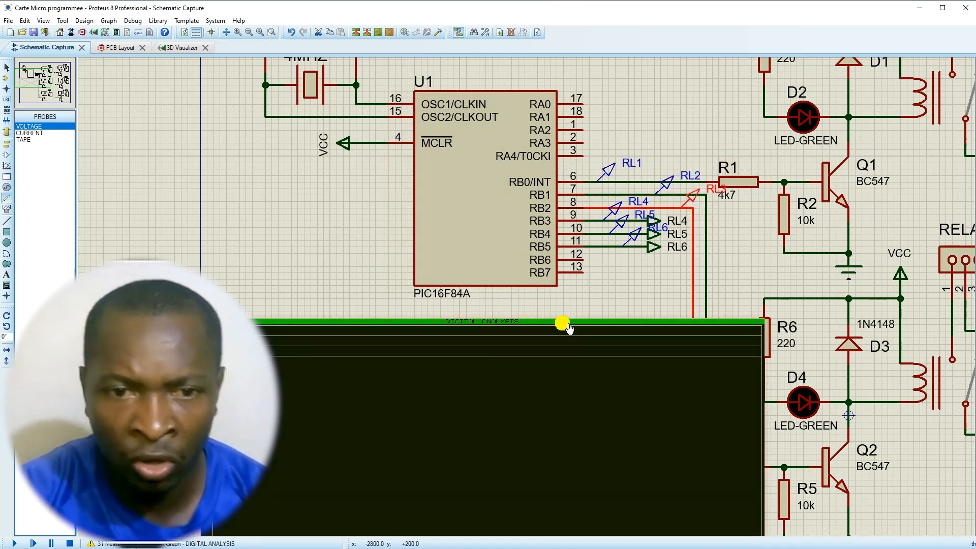
- Add the RL4, RL5 and RL6 voltage probes to the digital analysis graph below the existing traces
left_click(614, 214)
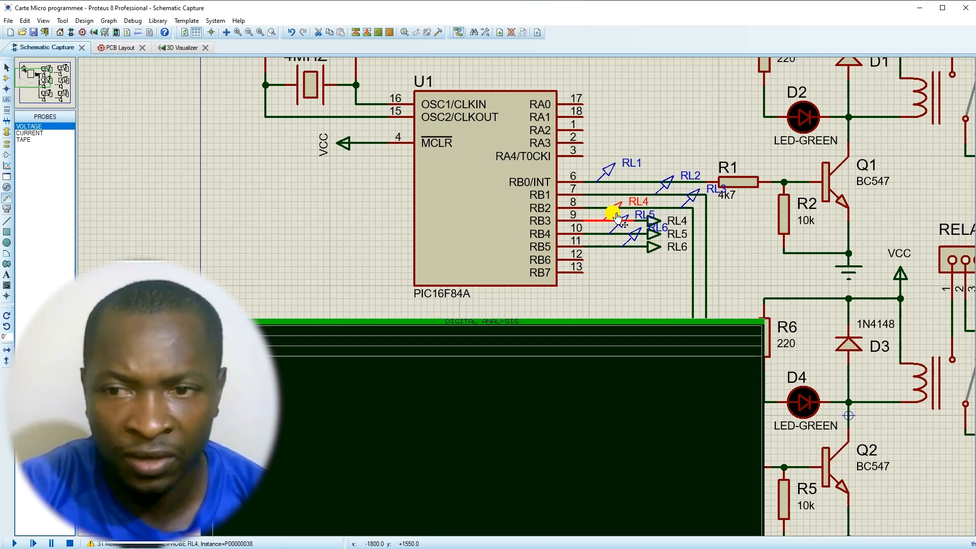
left_click_drag(615, 216, 409, 407)
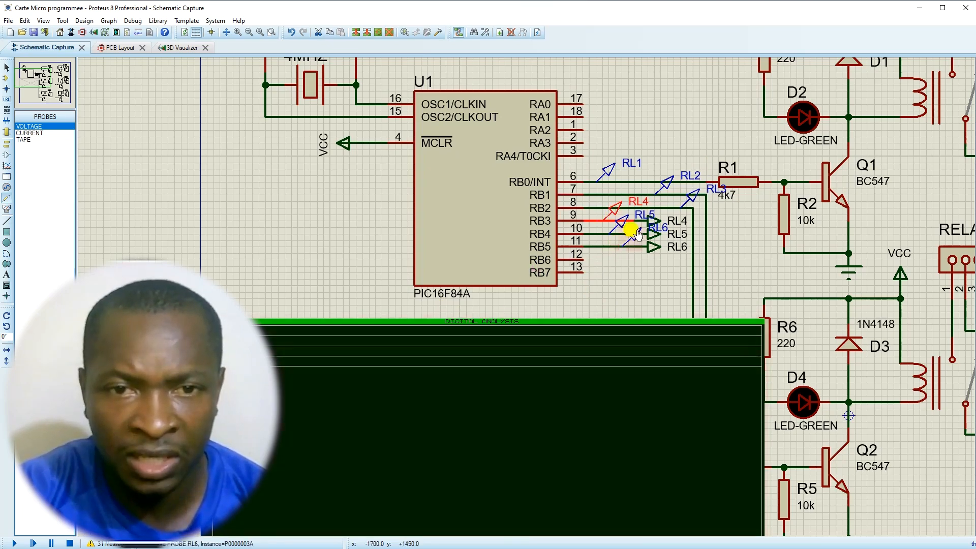
left_click(630, 220)
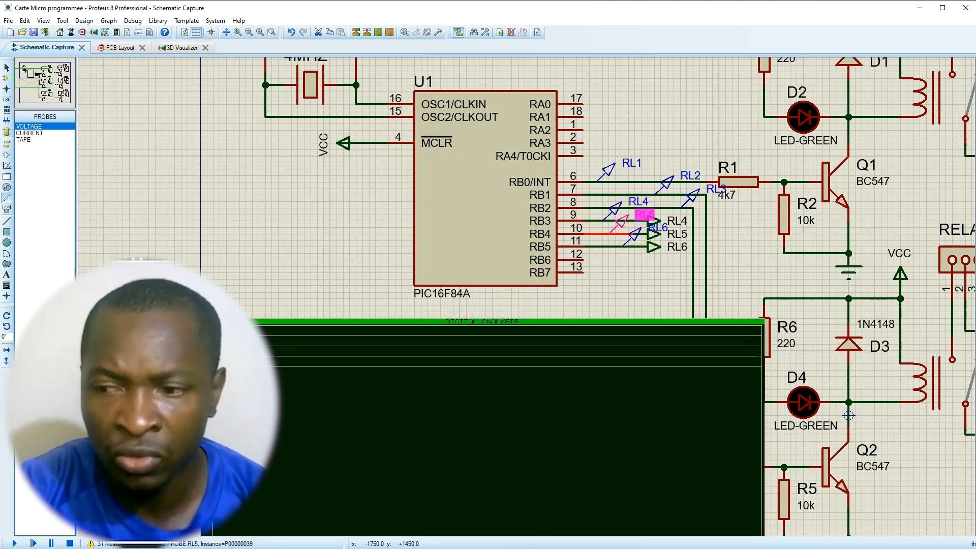
left_click_drag(630, 224, 433, 427)
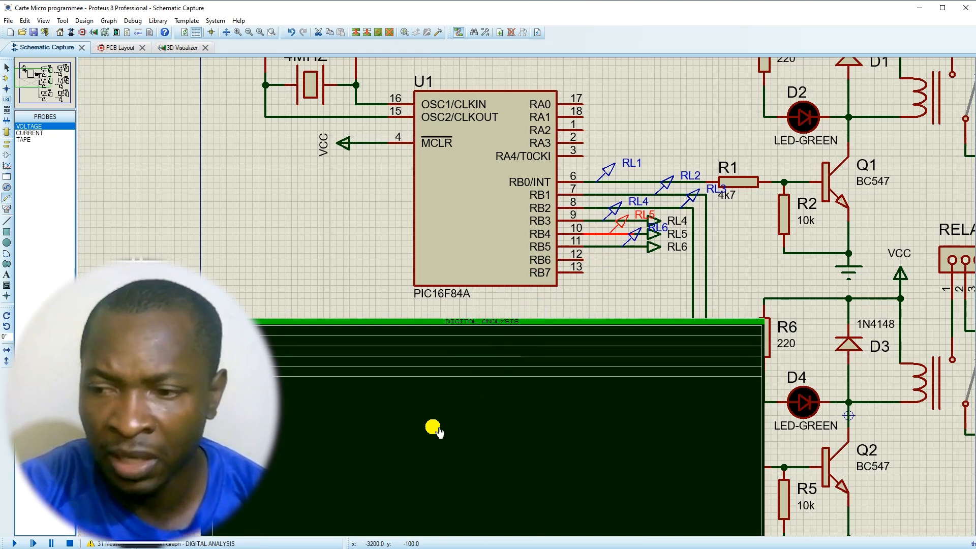
left_click(641, 241)
mouse_move(641, 242)
left_mouse_down()
mouse_move(428, 414)
mouse_move(433, 421)
left_mouse_up()
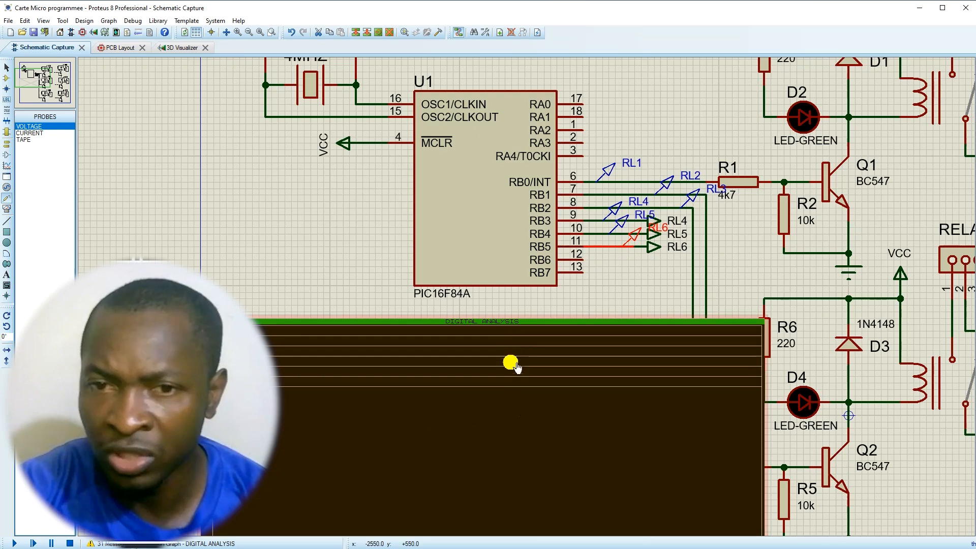
left_click(470, 408)
scroll(477, 391, "down", 3)
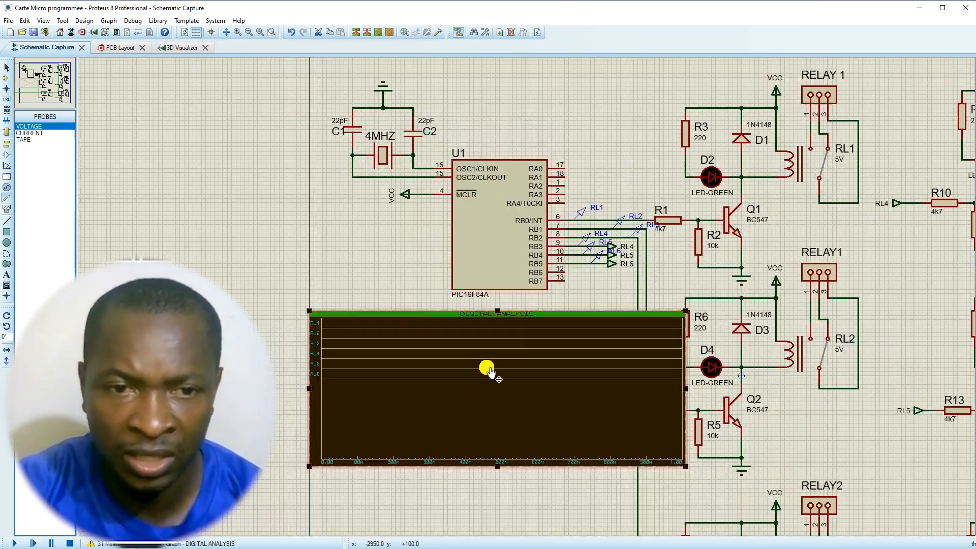
scroll(527, 296, "up", 4)
scroll(527, 296, "down", 2)
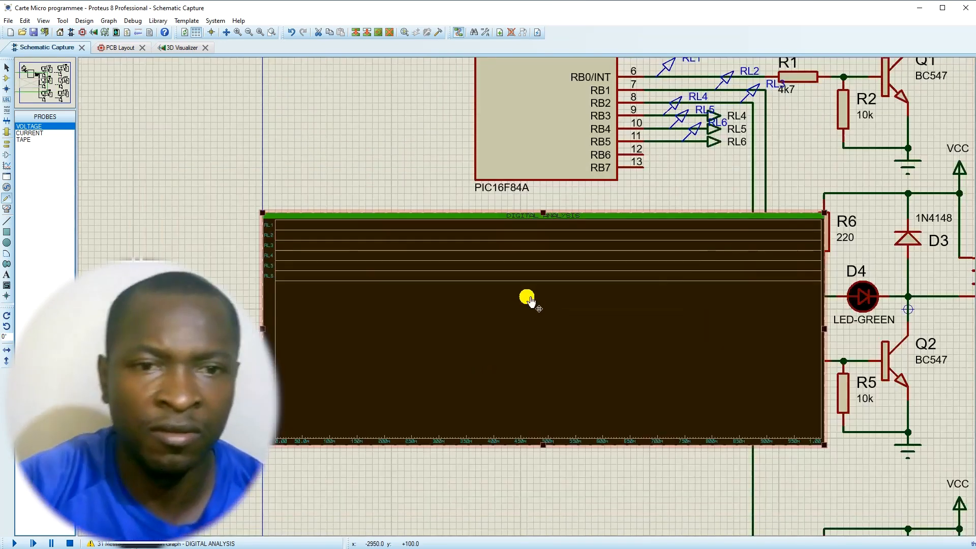
double_click(531, 300)
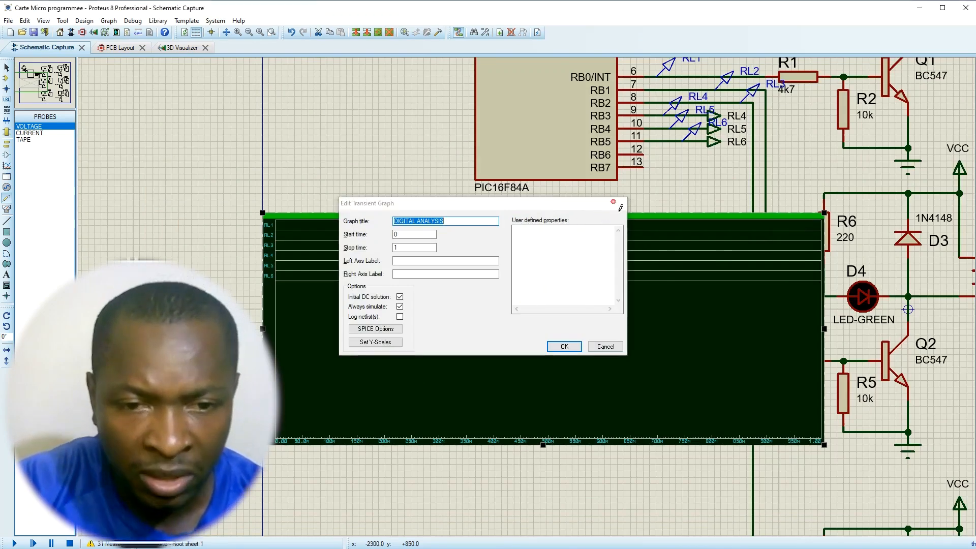
left_click(610, 205)
double_click(521, 338)
left_click(614, 206)
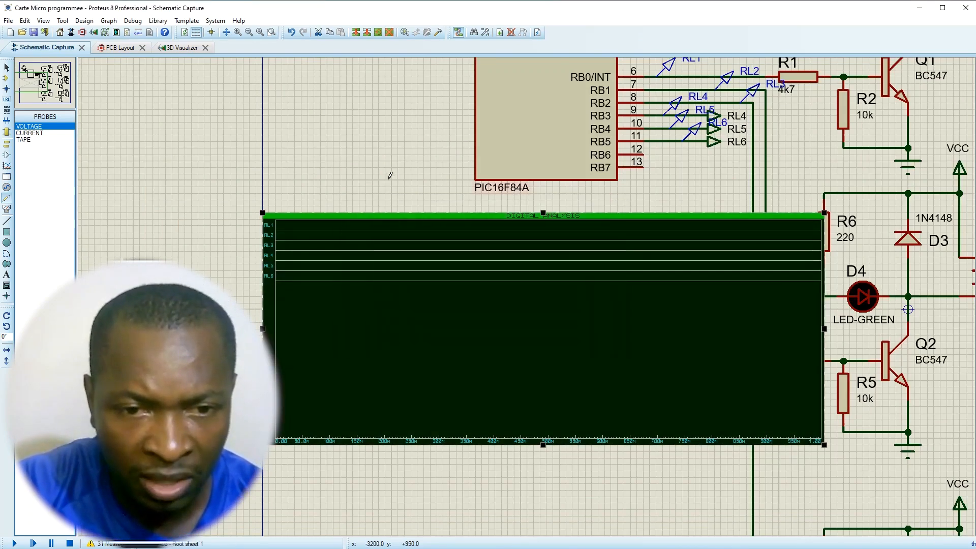
- Simulate the digital analysis graph once and set its stop time to 100
left_click(413, 234)
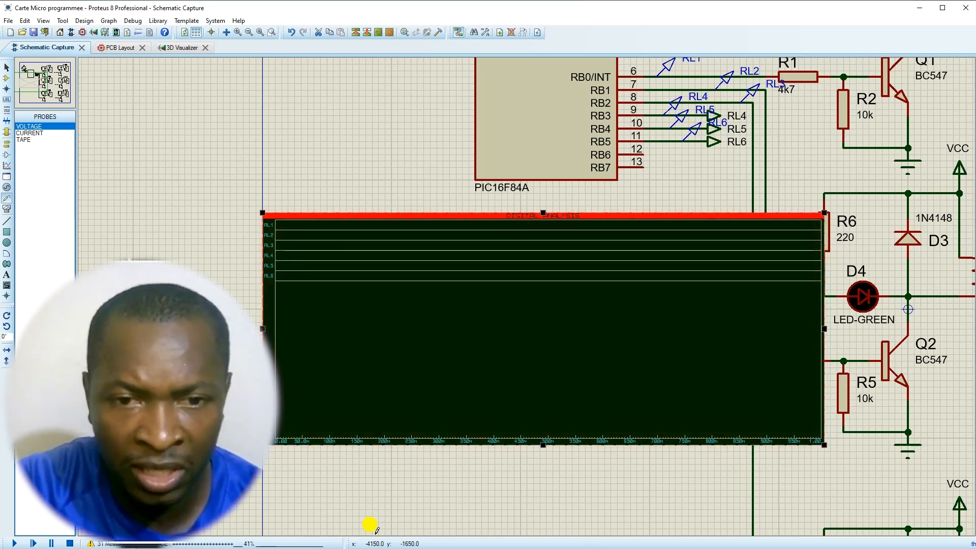
key("space")
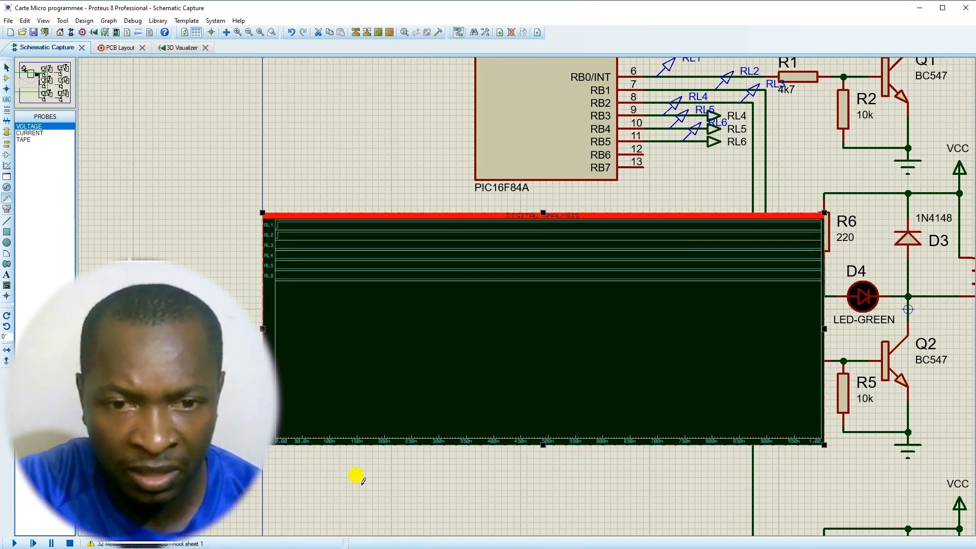
double_click(384, 333)
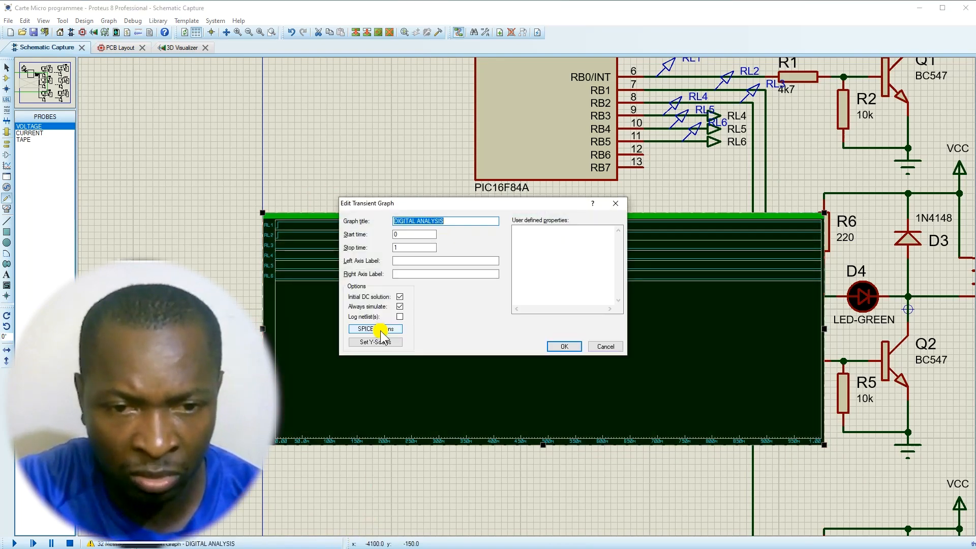
left_click(401, 248)
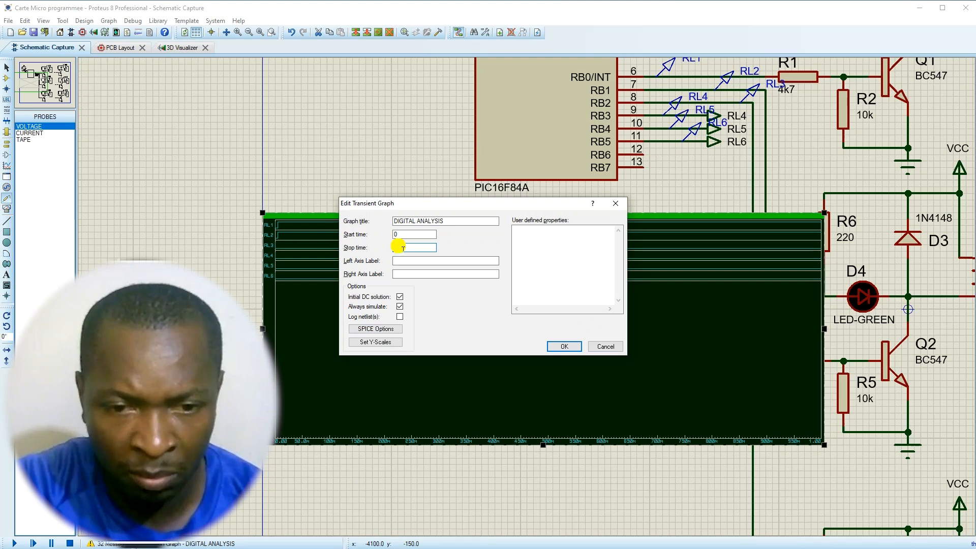
type("100")
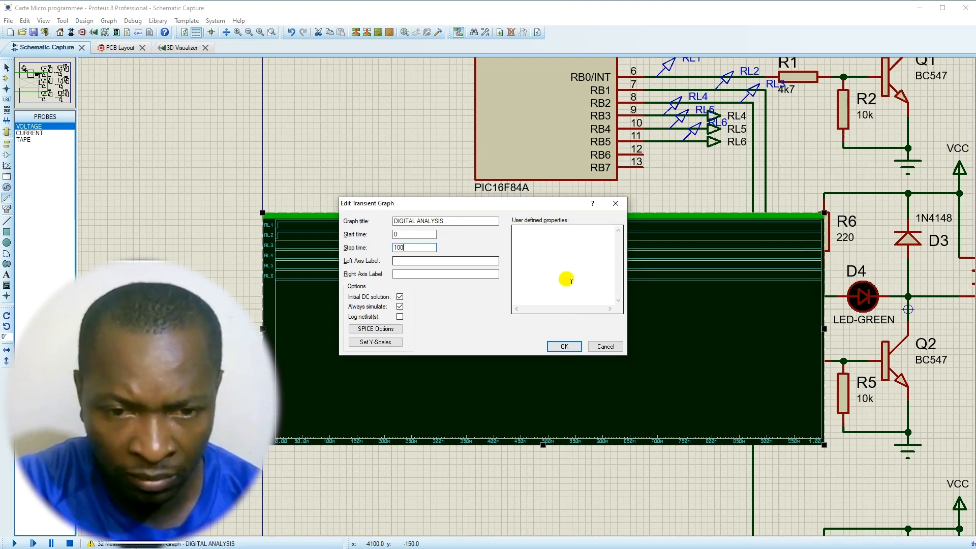
left_click(564, 347)
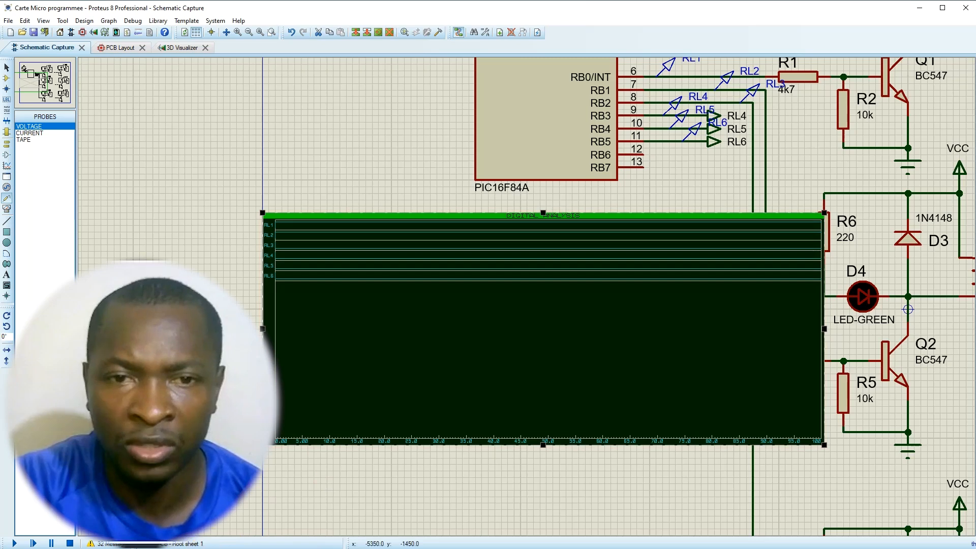
- Simulate the digital analysis graph over the 0 to 100 interval and examine the RL1 to RL6 traces
key("space")
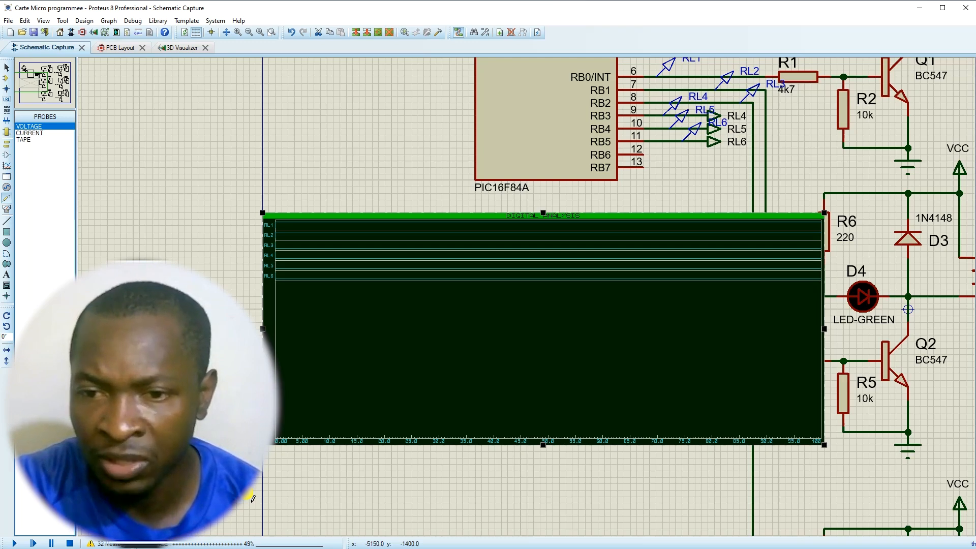
key("space")
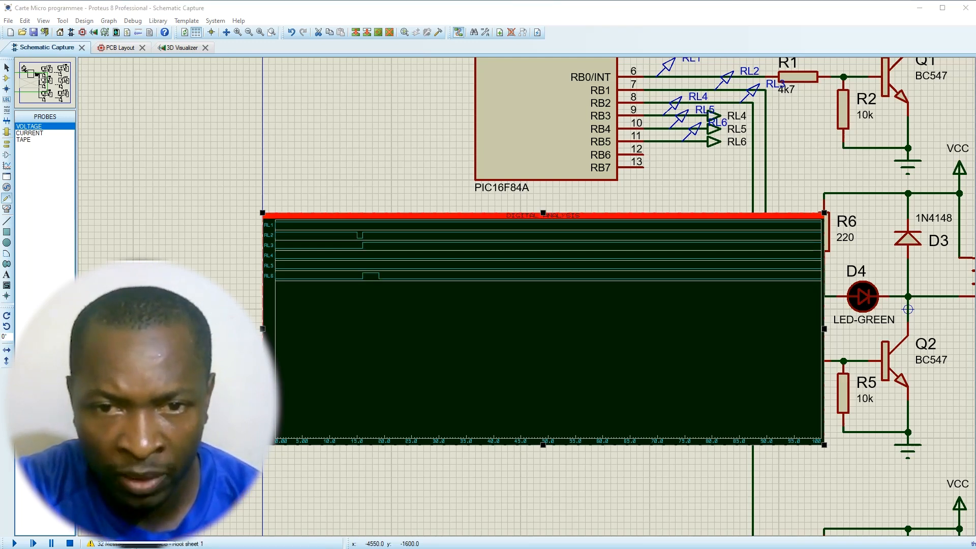
left_click(412, 213)
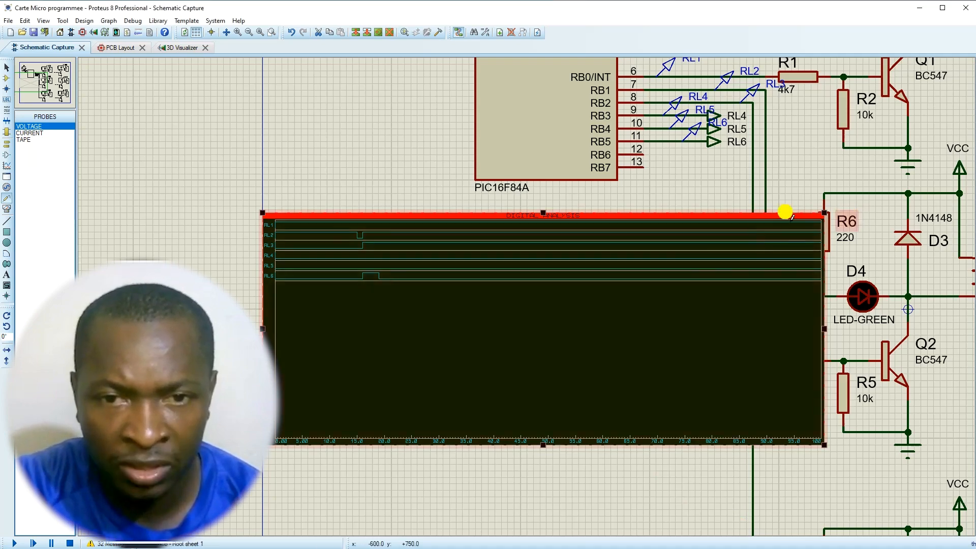
scroll(700, 260, "up", 1)
scroll(527, 296, "down", 2)
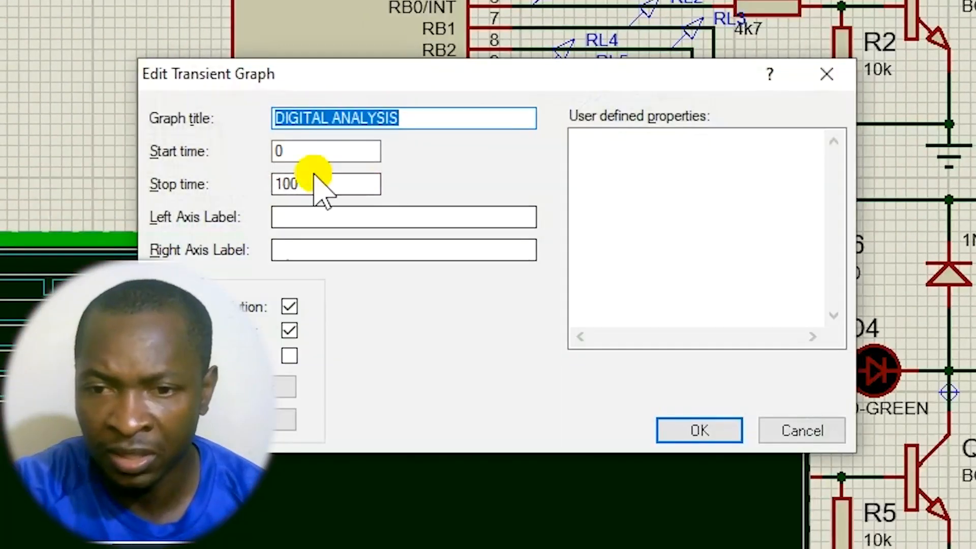
- Set the digital analysis graph's stop time to 10
left_click(307, 184)
key("BackSpace")
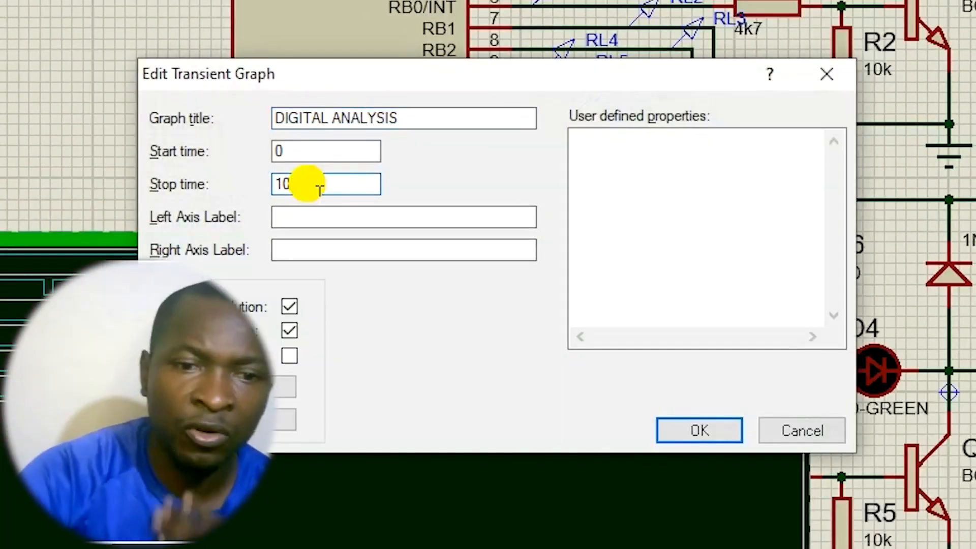
left_click(702, 429)
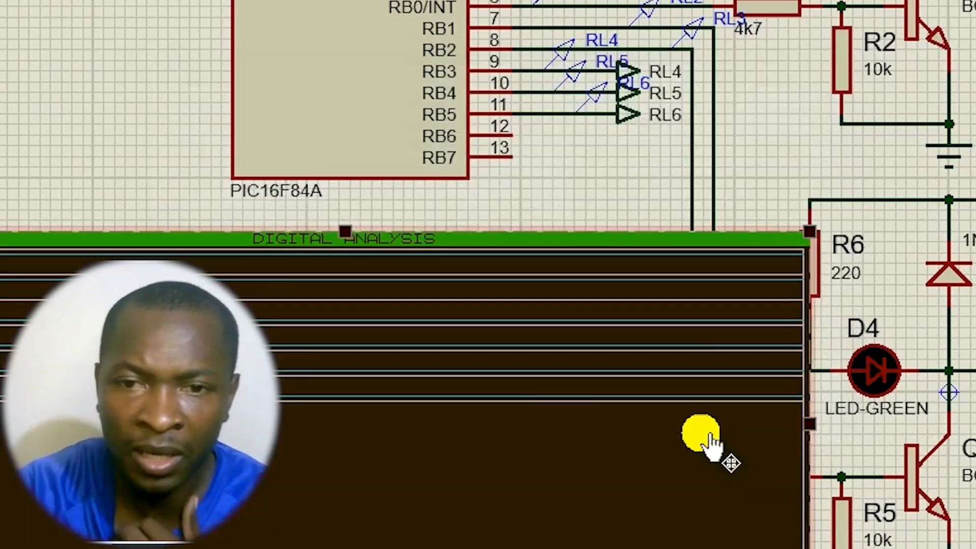
- Set the digital analysis graph's stop time to 1K
double_click(508, 417)
left_click(311, 193)
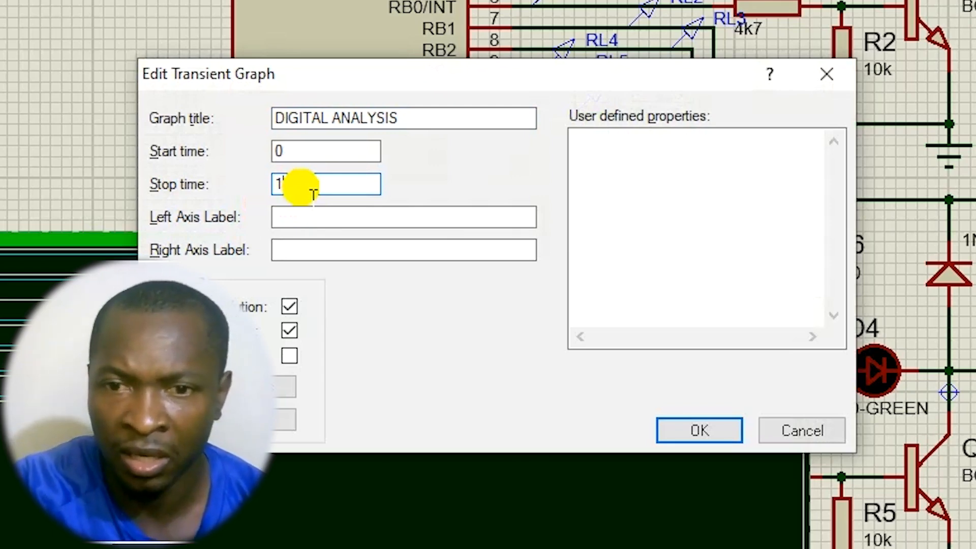
type("K")
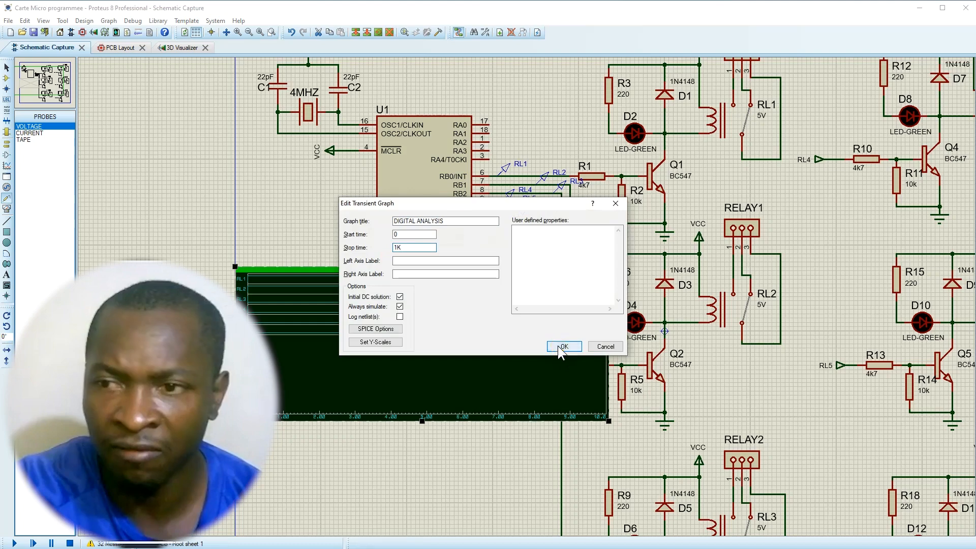
left_click(692, 432)
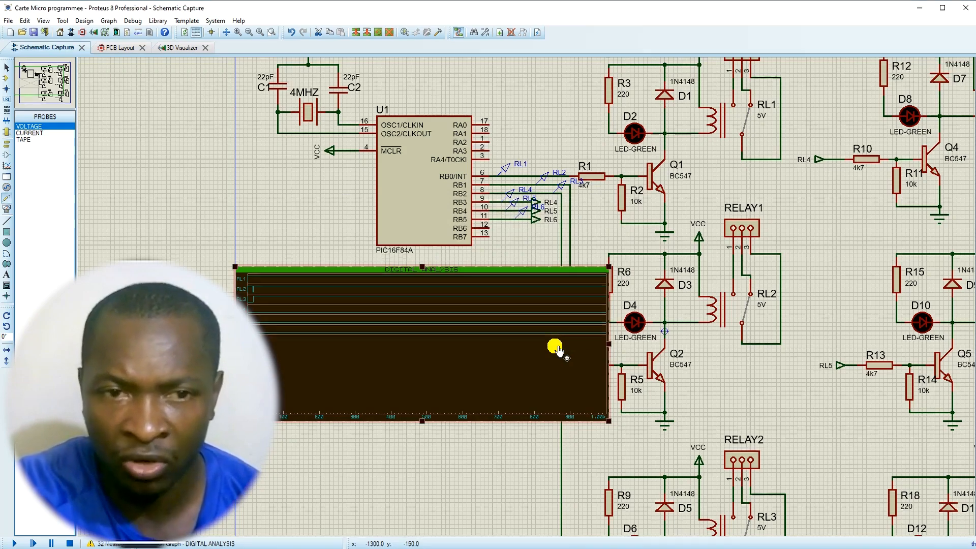
- Check the processor clock frequency in the PIC16F84A's component properties and accept the settings
left_click(436, 216)
left_click(432, 215)
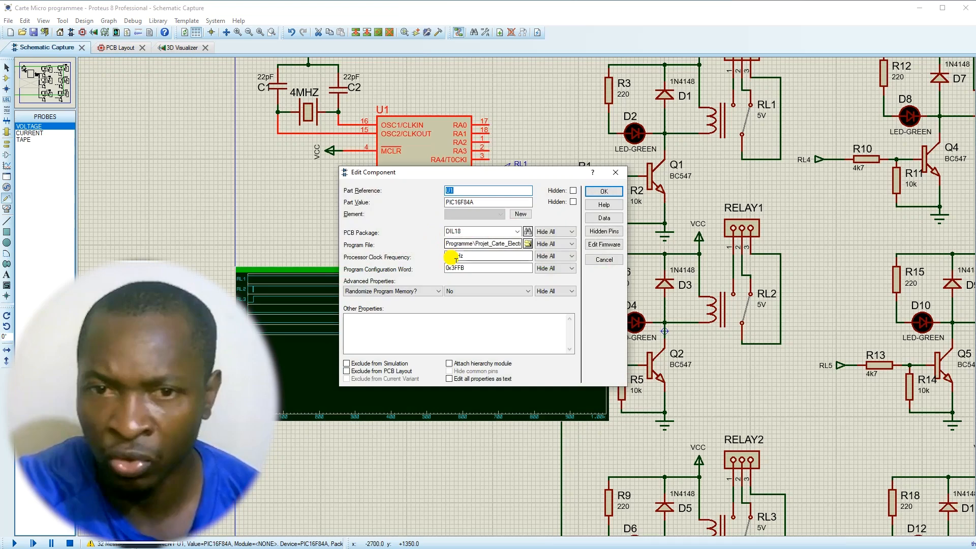
left_click_drag(453, 256, 442, 257)
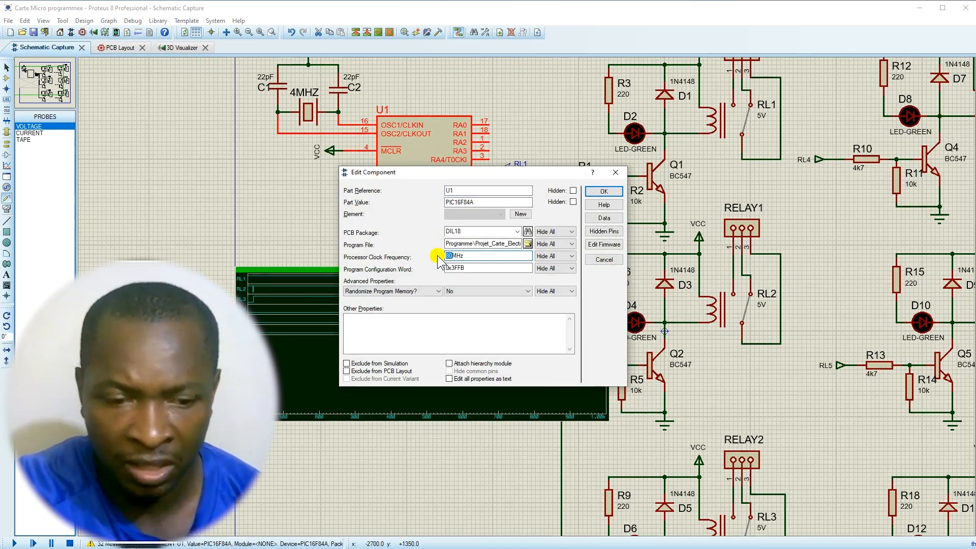
left_click(604, 191)
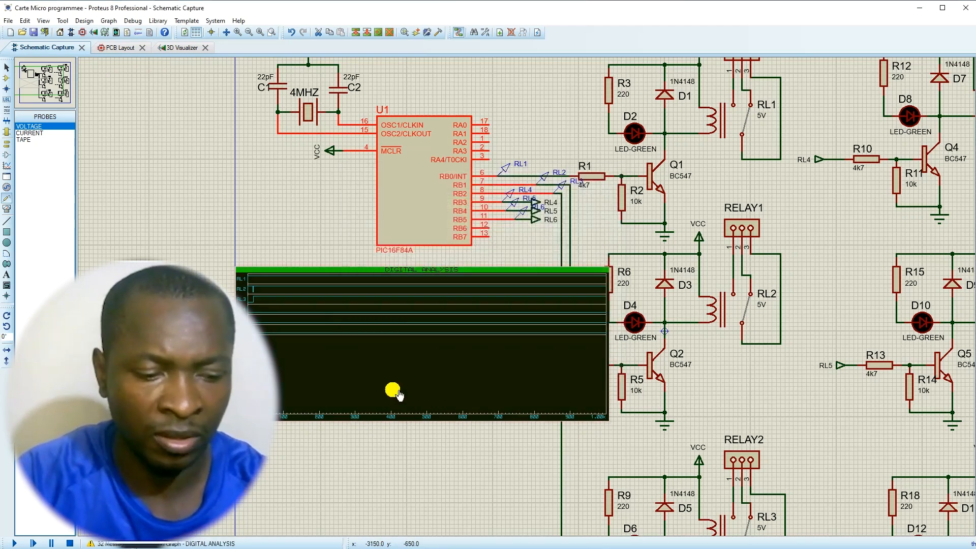
- Select the digital analysis graph and simulate it up to the 1K stop time
left_click(398, 392)
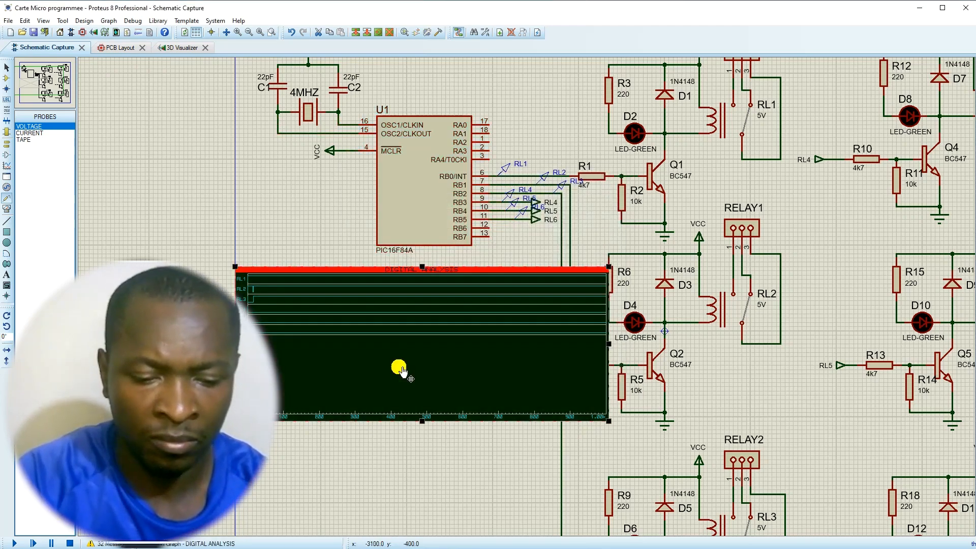
key("space")
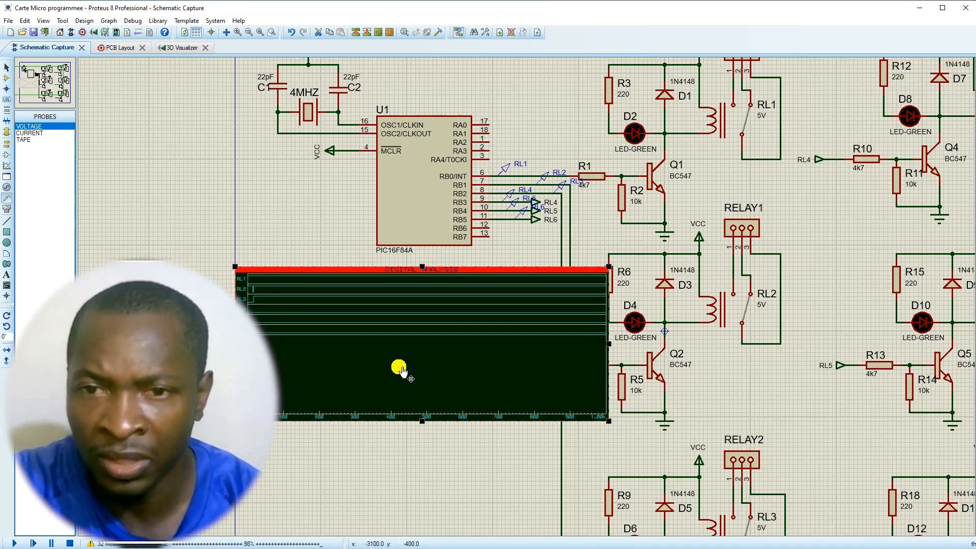
- Set the digital analysis graph's stop time to 10m and run the graph simulation
double_click(401, 372)
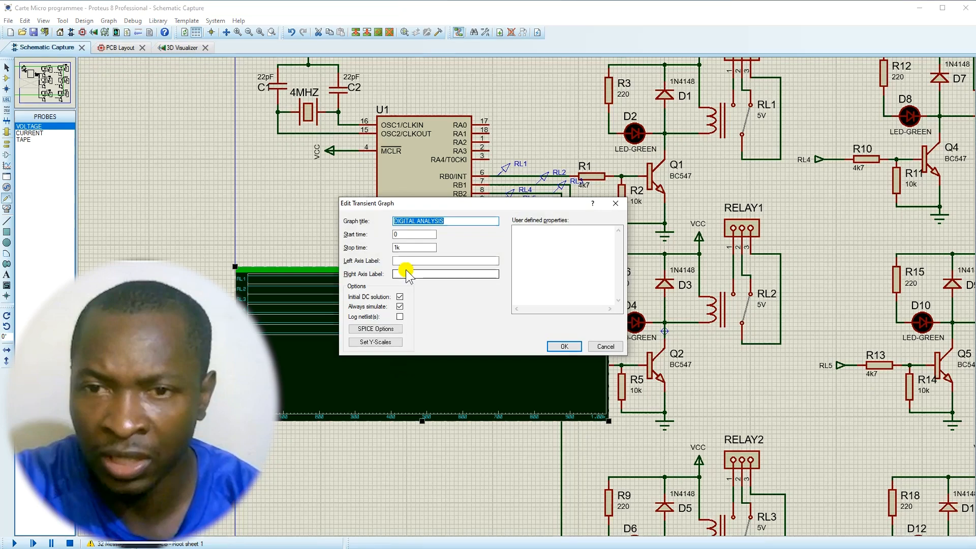
double_click(401, 247)
key("BackSpace")
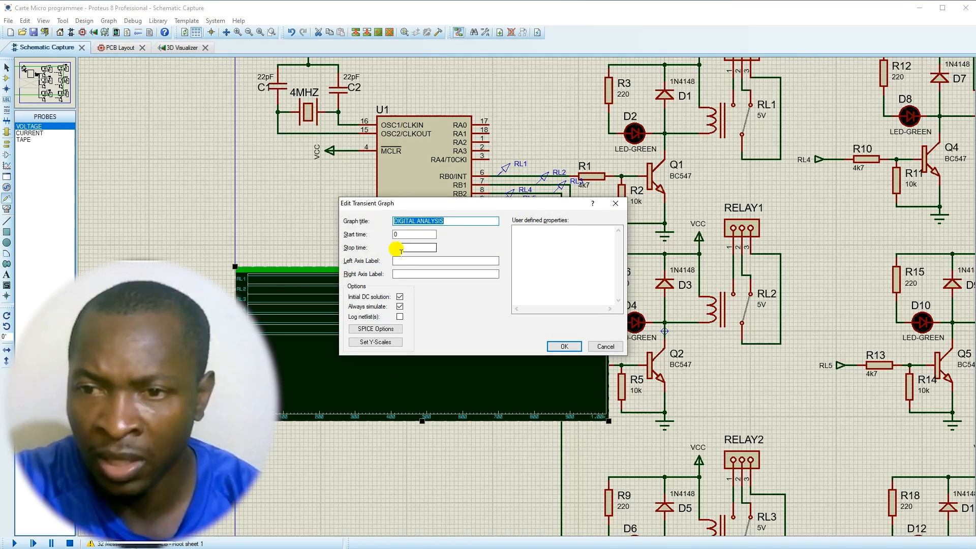
double_click(401, 249)
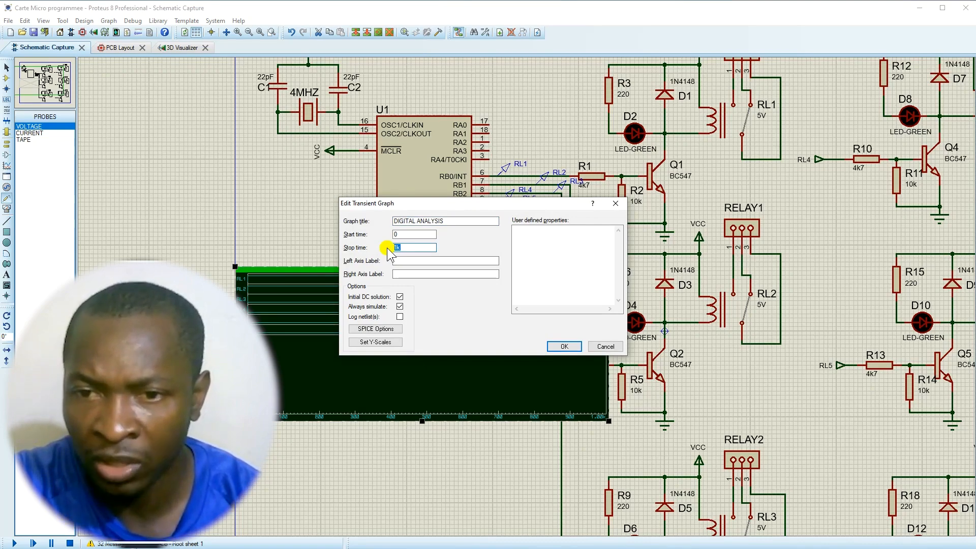
type("10MM")
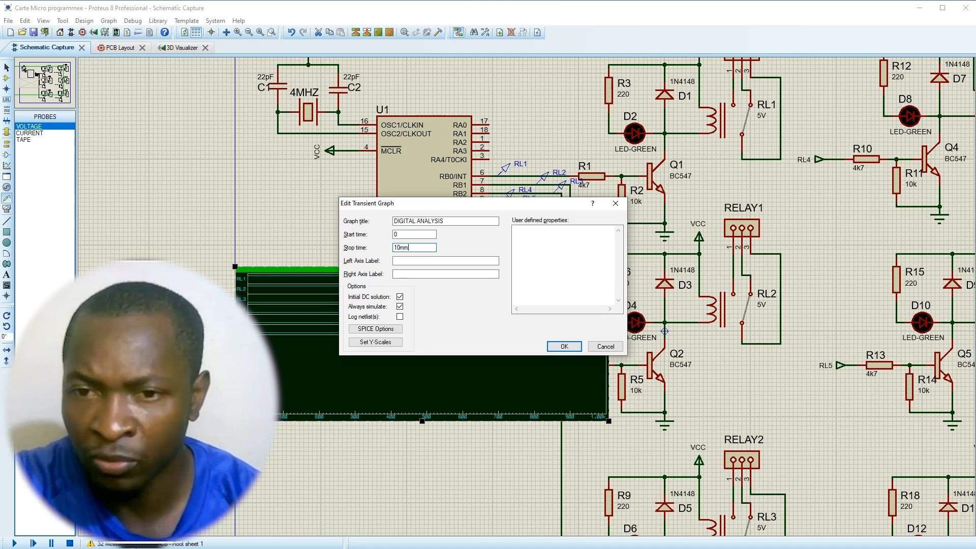
left_click(563, 346)
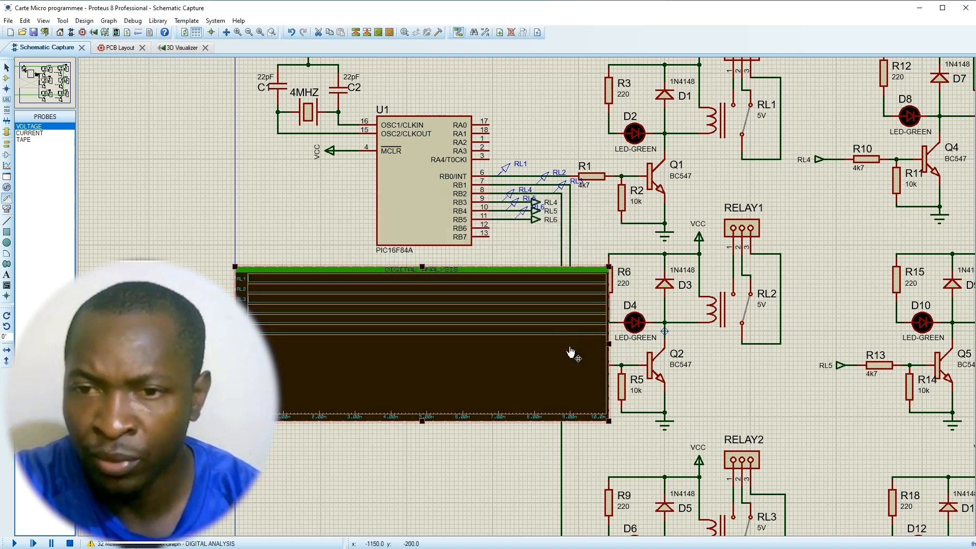
key("space")
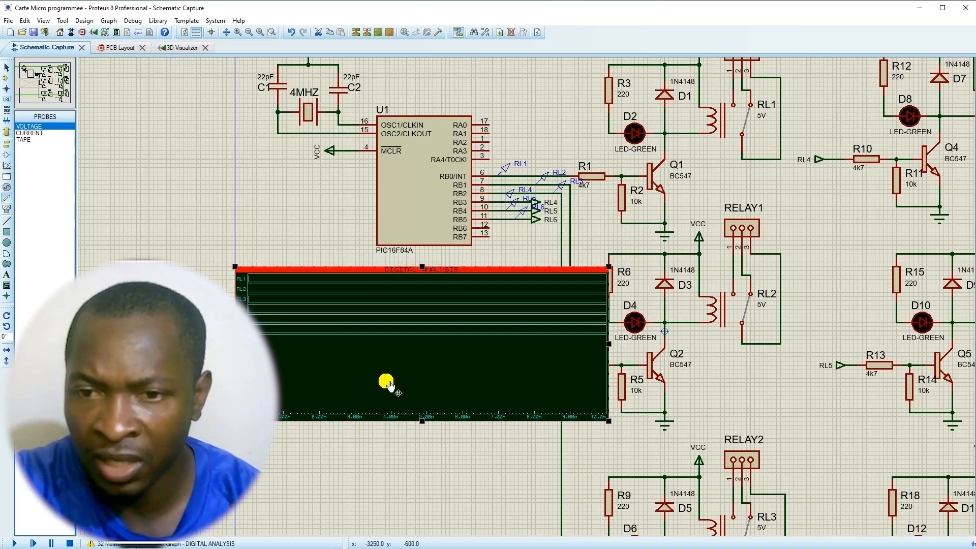
- Set the digital analysis graph's stop time to 10k and start the graph simulation
double_click(386, 382)
left_click(409, 248)
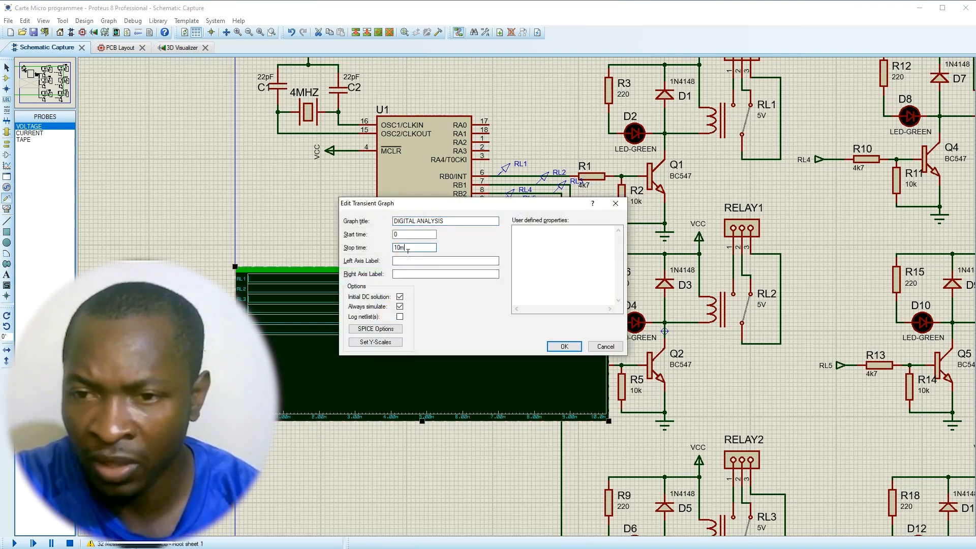
left_click(401, 249)
key("BackSpace")
type("k")
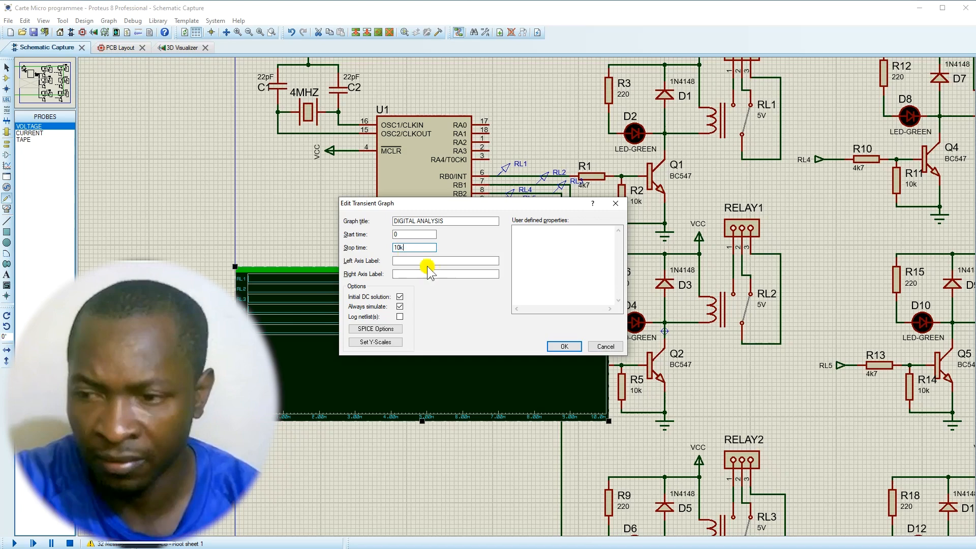
left_click(568, 348)
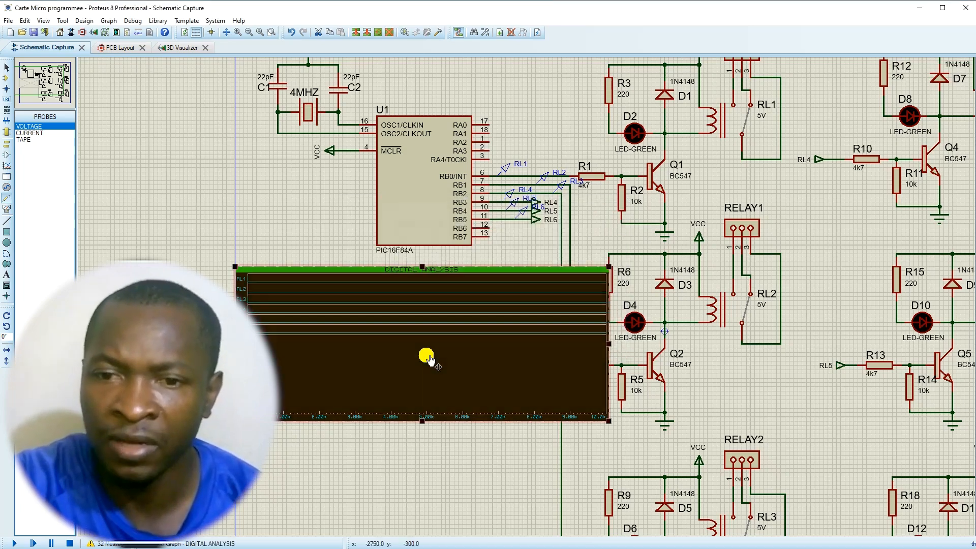
key("space")
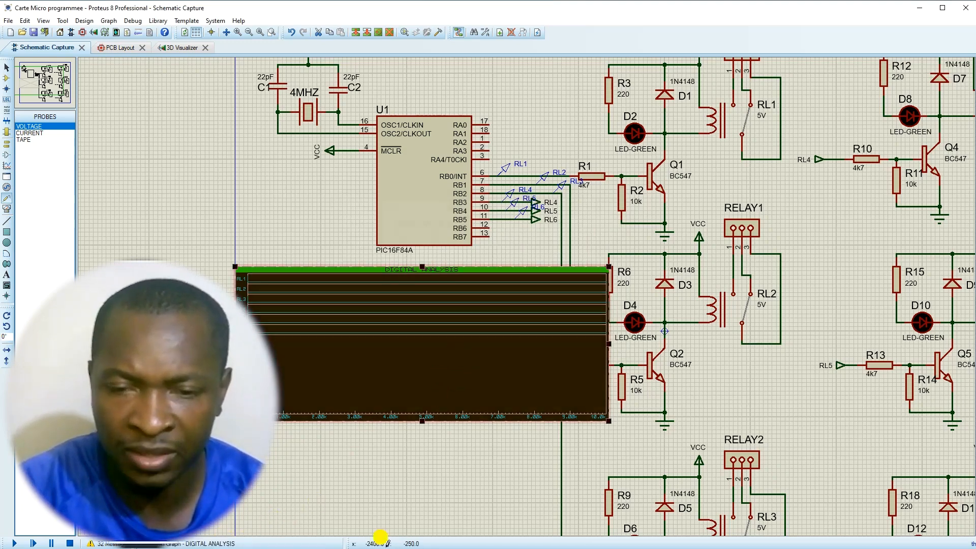
- Switch to mikroC and review the delay loops and PORTB values in Projet_Carte_Electro.c
left_click(327, 548)
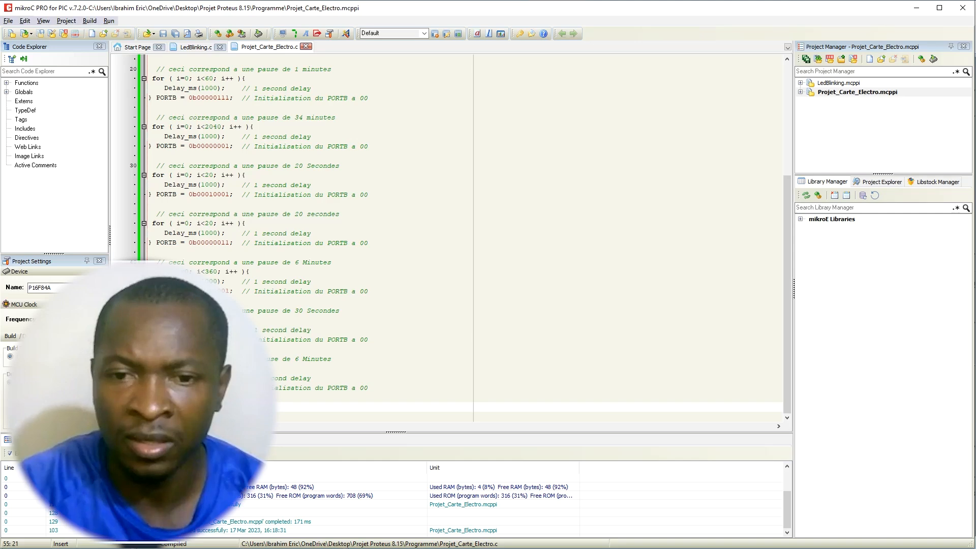
scroll(226, 185, "up", 3)
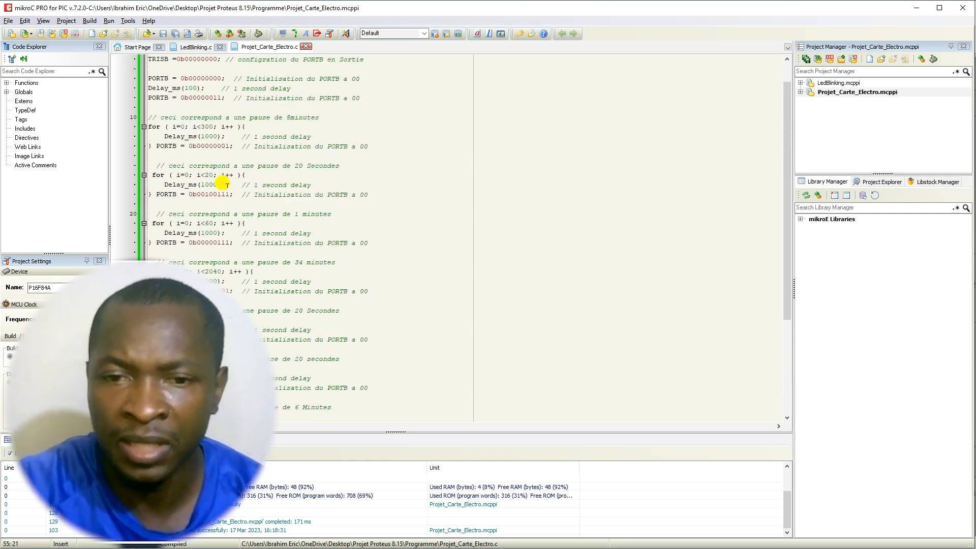
scroll(222, 183, "up", 3)
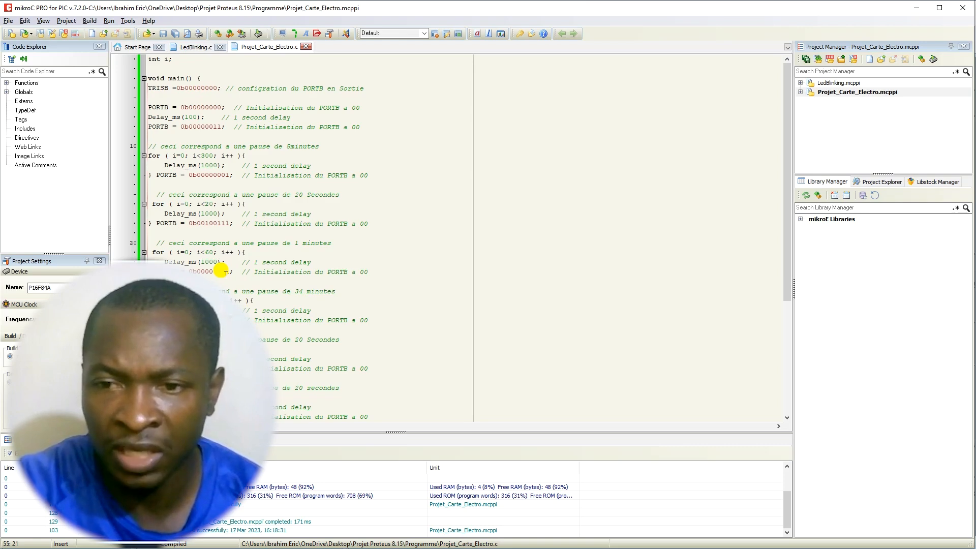
scroll(224, 266, "down", 6)
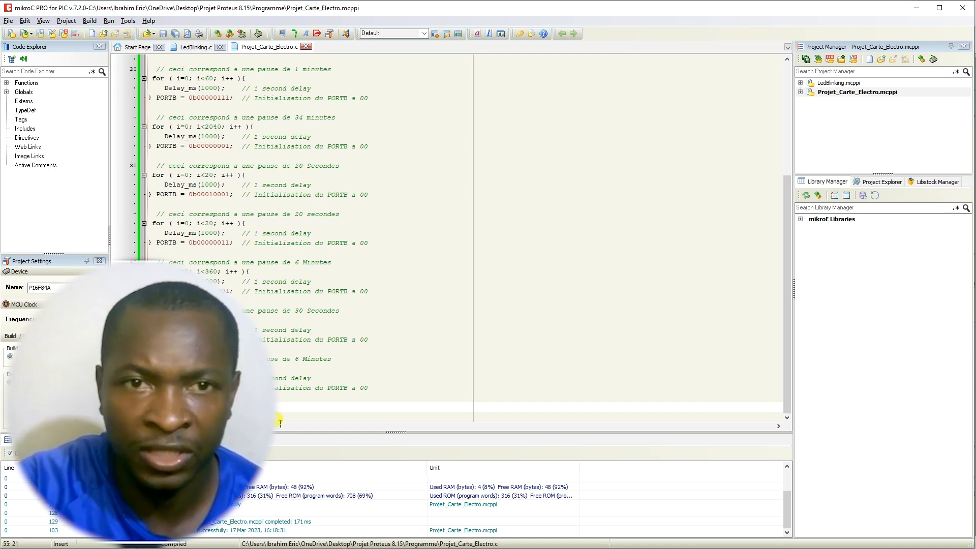
key("alt+Tab")
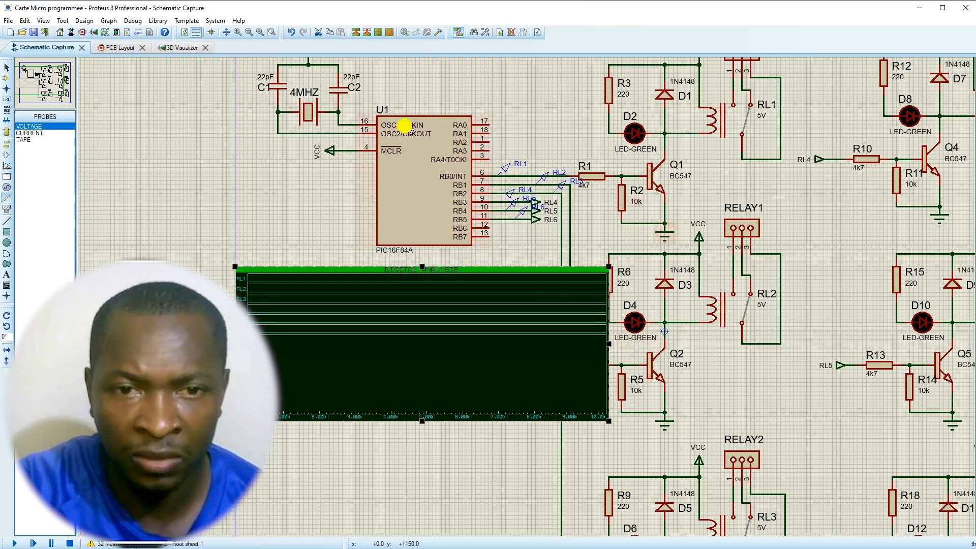
- Return to the schematic in Proteus and simulate the digital analysis graph again up to 10k
left_click(117, 48)
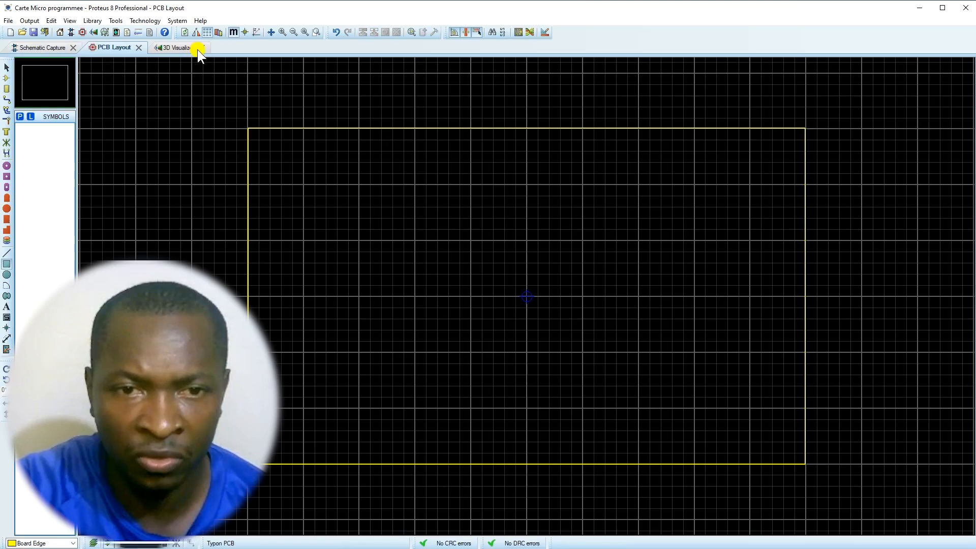
left_click(197, 50)
left_click(54, 46)
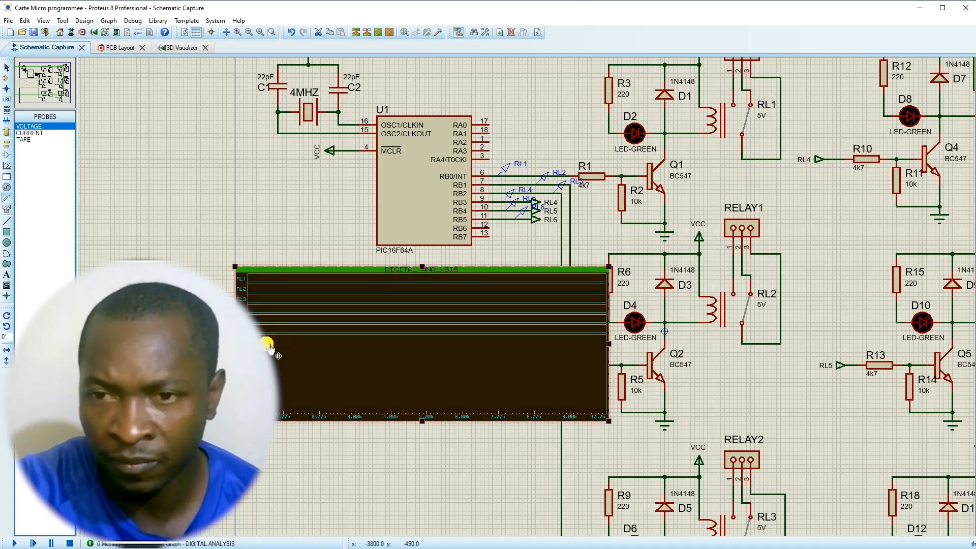
key("space")
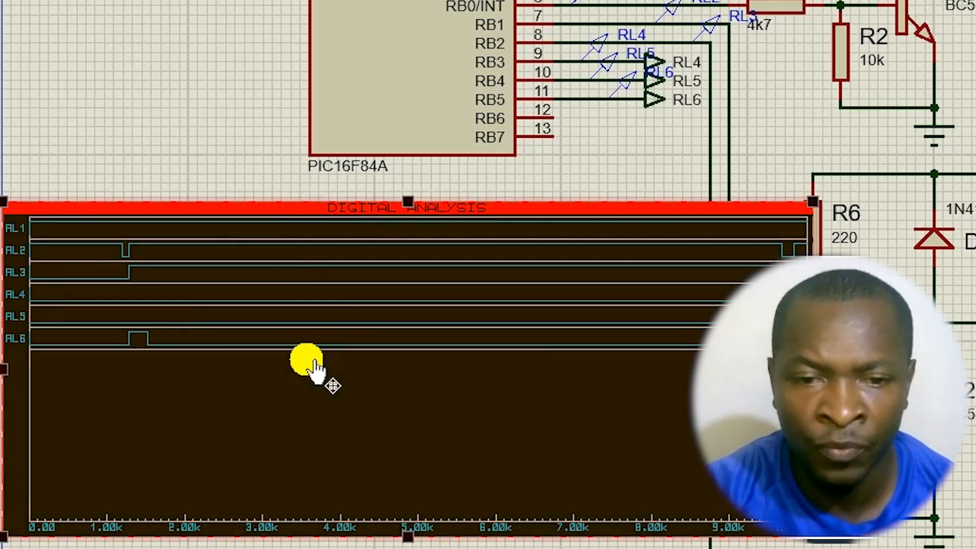
- Set the digital analysis graph's stop time to 100 and accept the graph settings
double_click(310, 366)
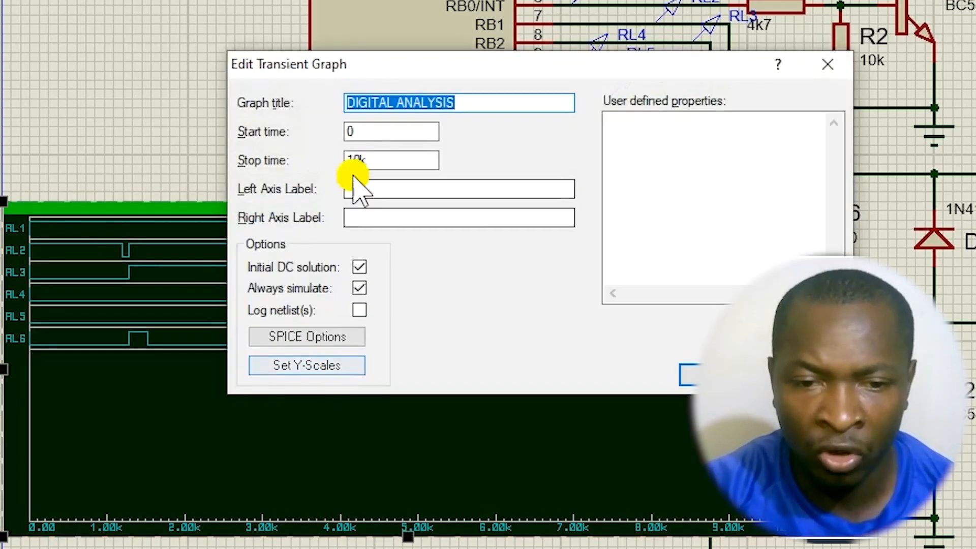
left_click(378, 161)
double_click(369, 162)
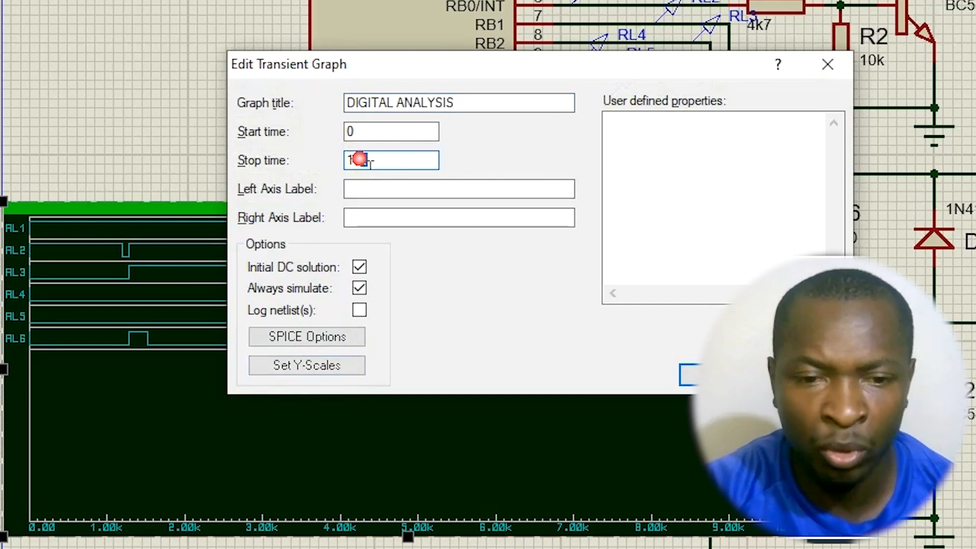
key("BackSpace")
left_click(371, 163)
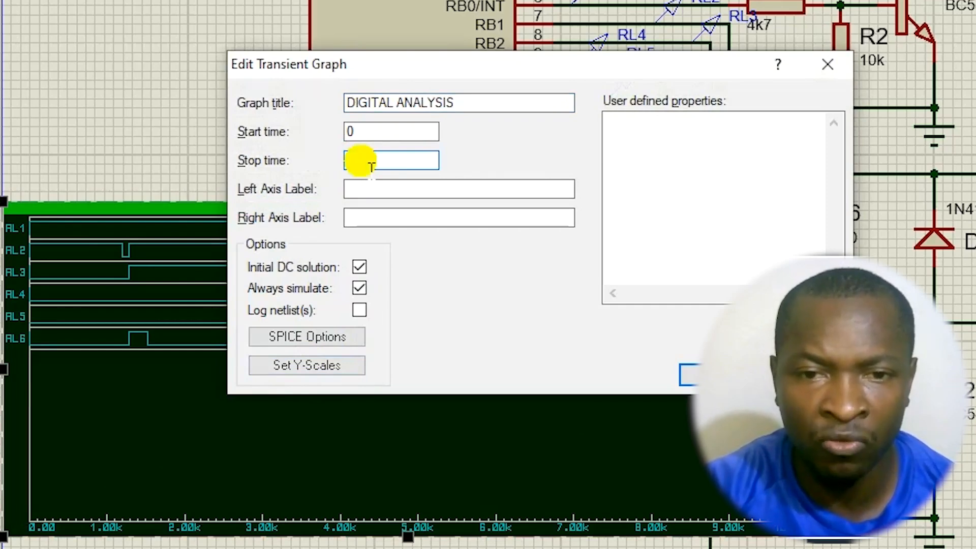
type("10k")
double_click(357, 161)
left_click(366, 163)
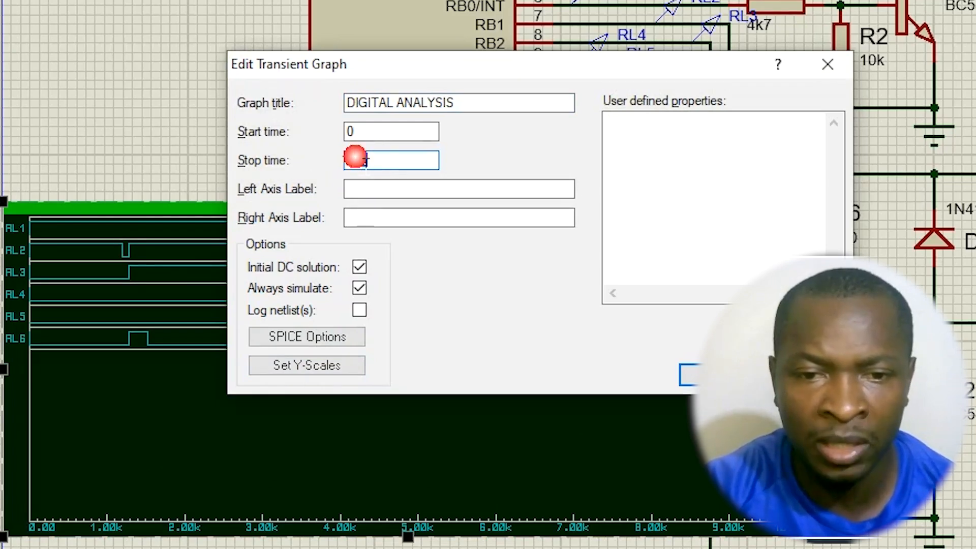
type("100")
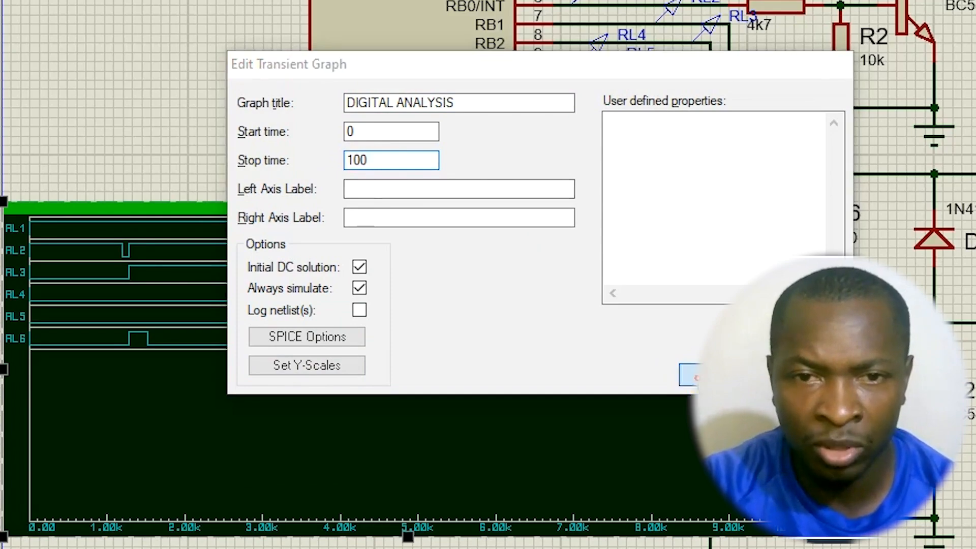
left_click(690, 379)
- Set the digital analysis graph's stop time to 100k and accept it to update the traces
double_click(599, 322)
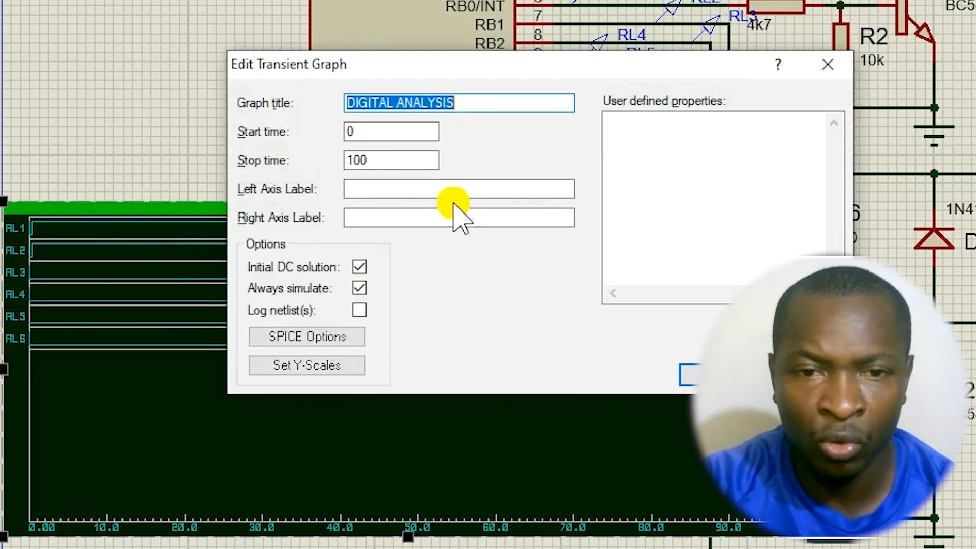
left_click(374, 159)
type("k")
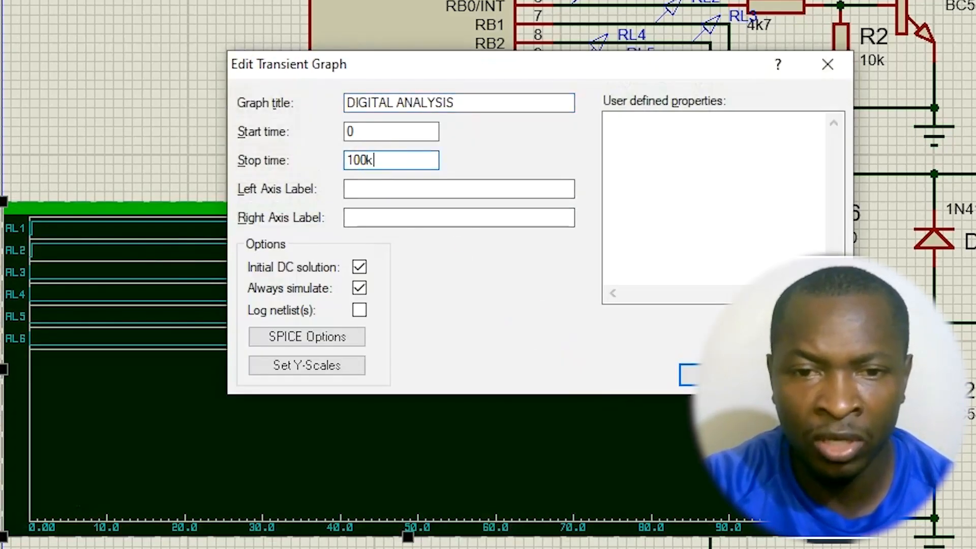
left_click(690, 376)
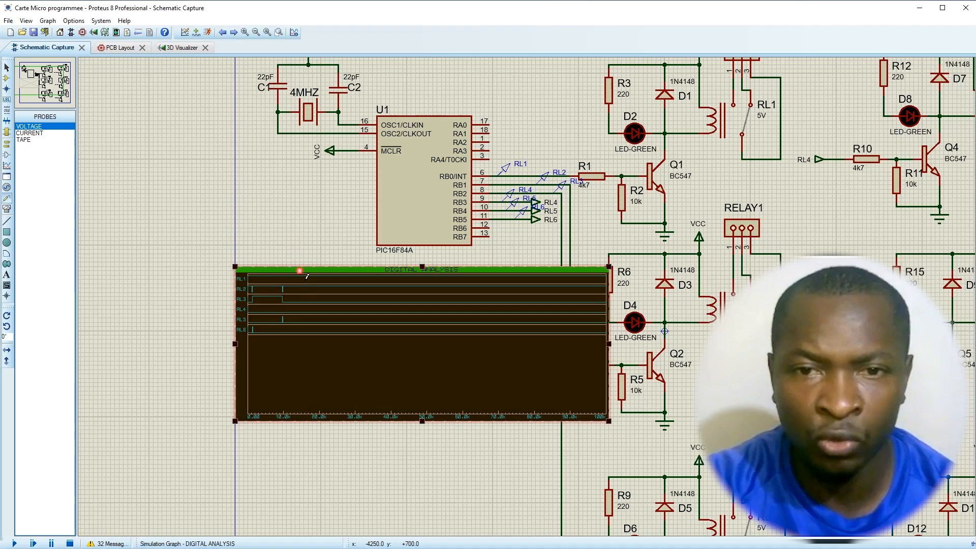
- View the digital analysis graph full size, compare its traces with the Word chronogram placed alongside, and close the enlarged graph
left_click(149, 209)
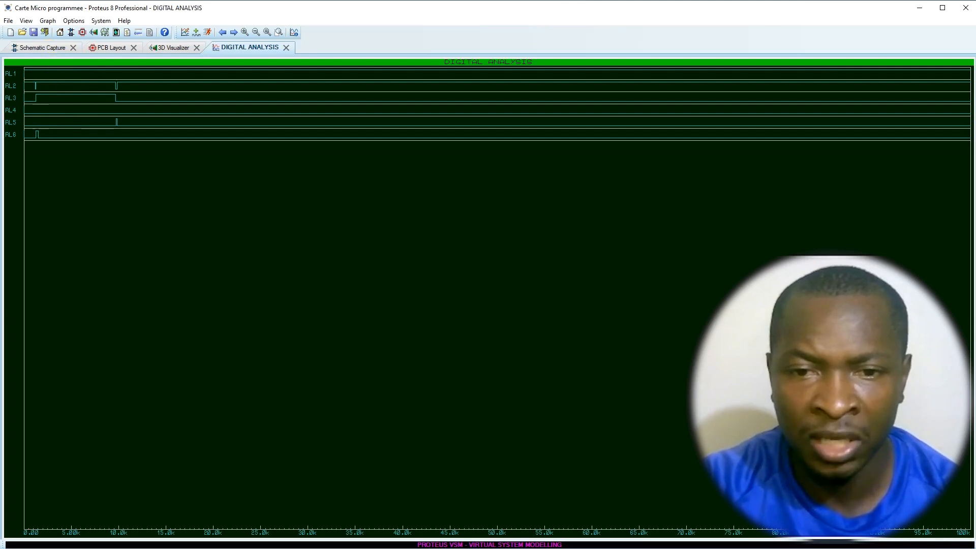
left_click(273, 548)
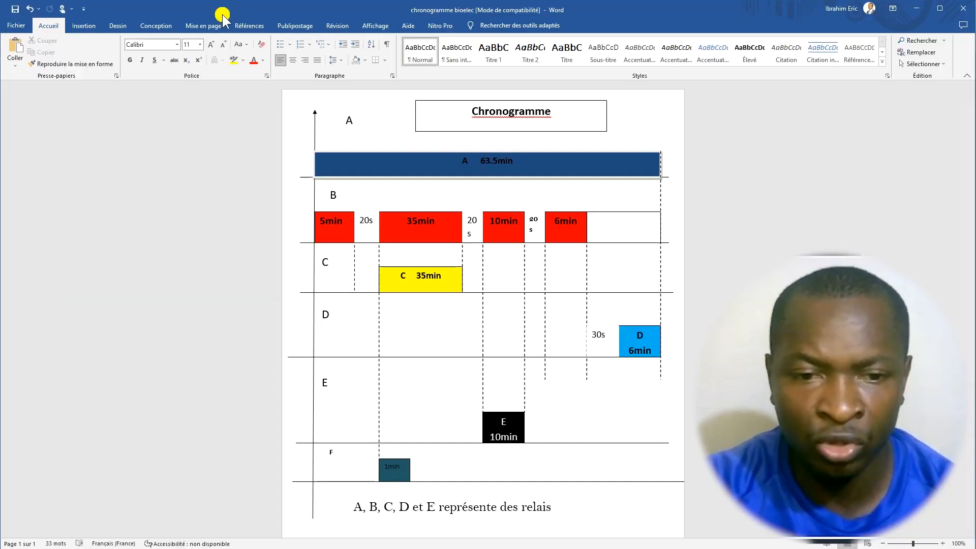
left_click_drag(221, 10, 348, 45)
left_click_drag(268, 21, 498, 11)
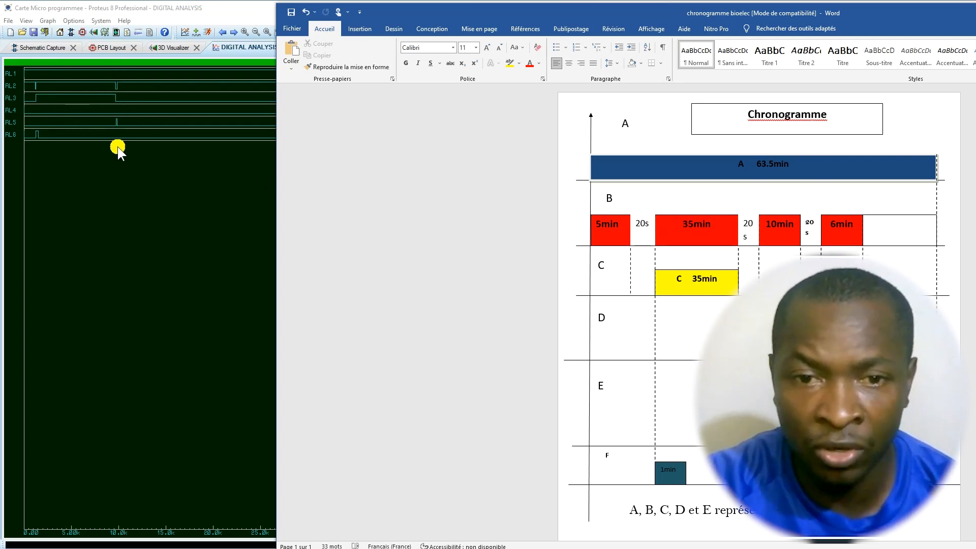
left_click(166, 294)
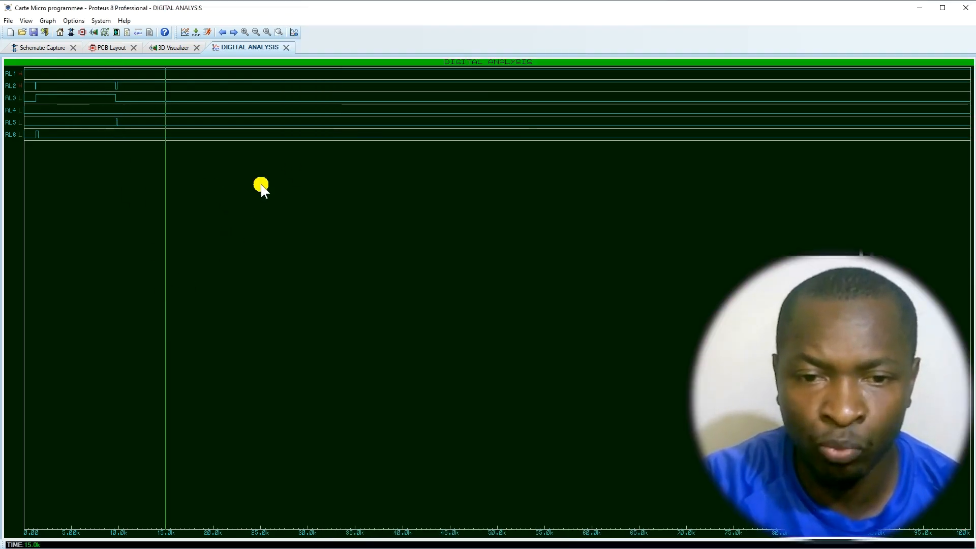
left_click(283, 47)
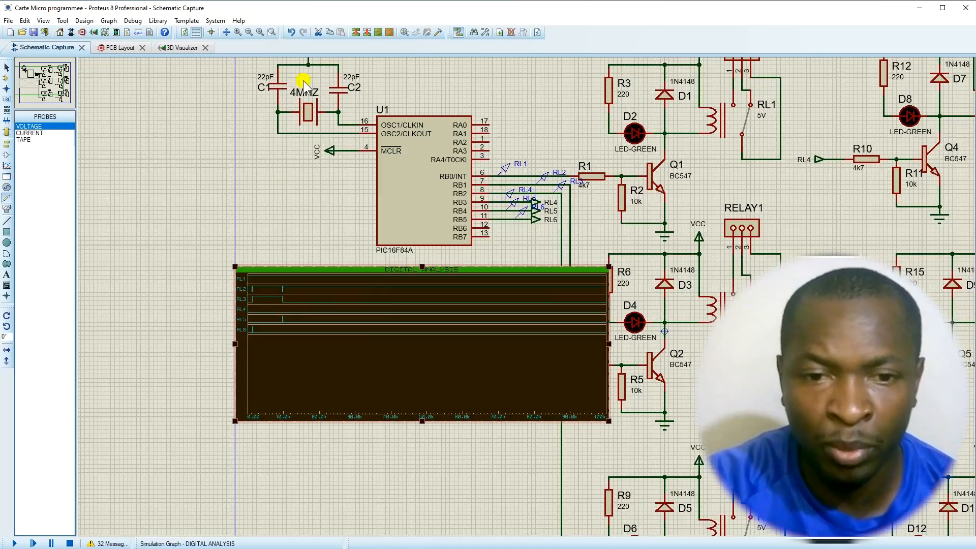
- Set the digital analysis graph's stop time to 50k and accept it to update the traces
left_click(344, 358)
left_click(344, 356)
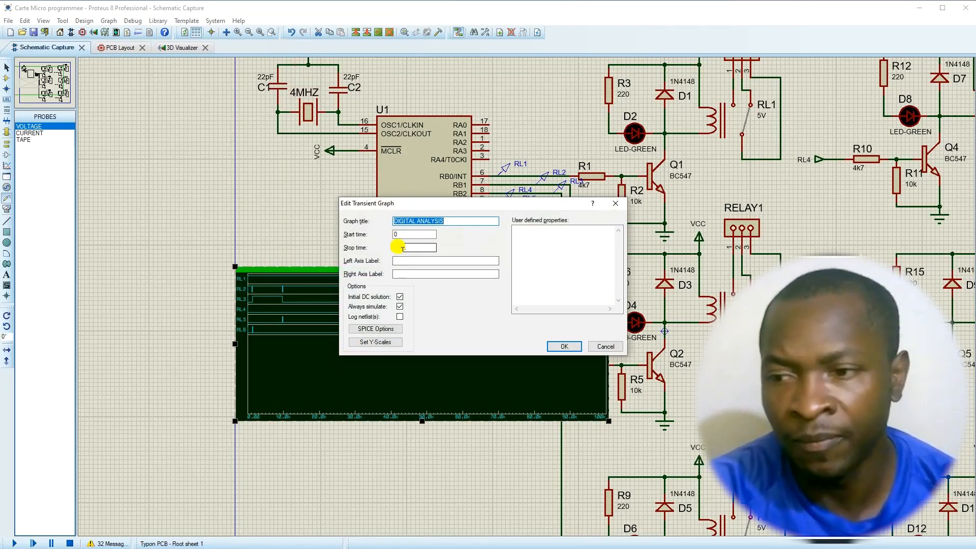
left_click(401, 247)
type("100k")
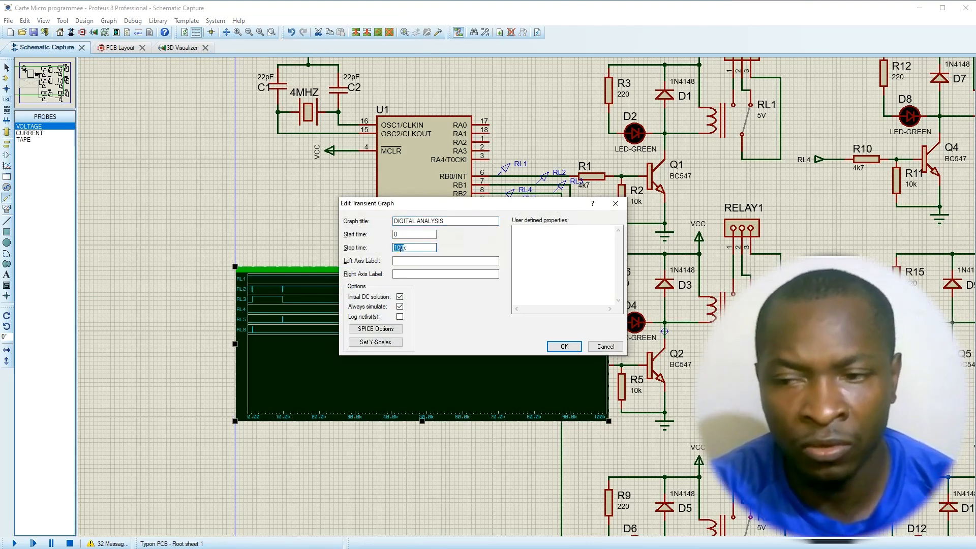
left_click_drag(400, 248, 394, 252)
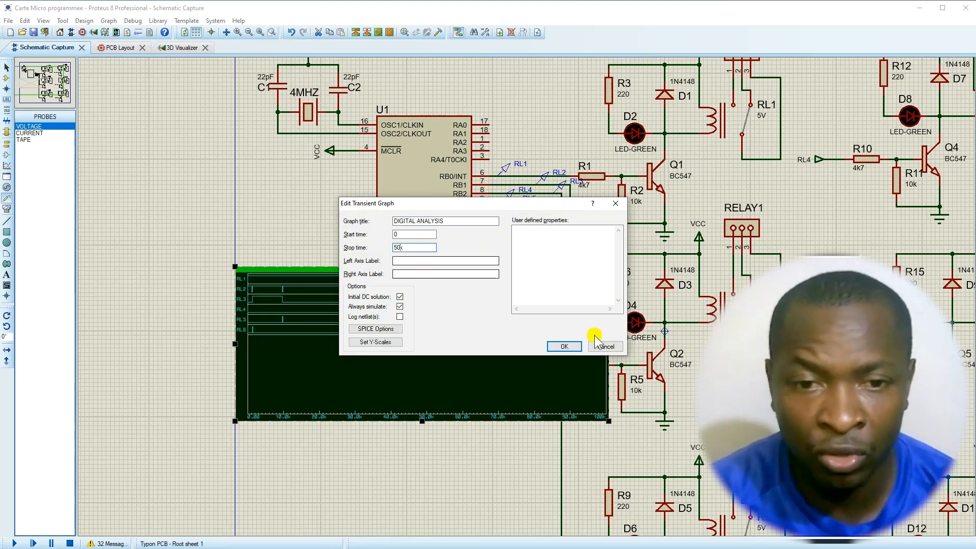
left_click(564, 347)
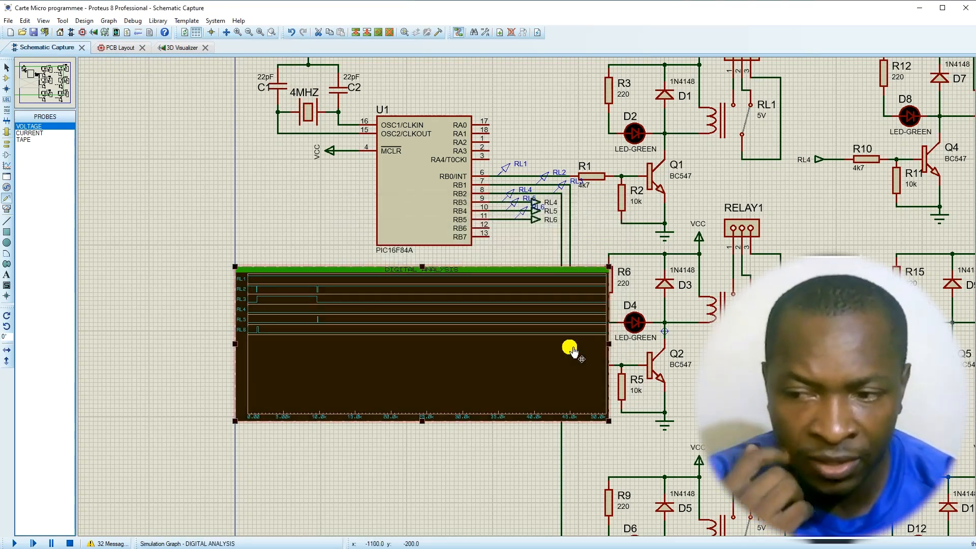
key("alt+Tab")
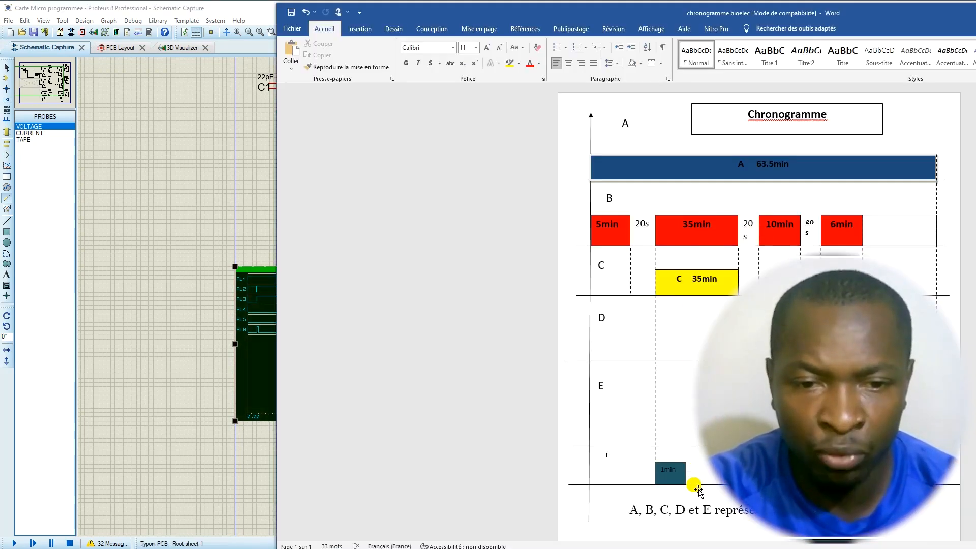
left_click(243, 384)
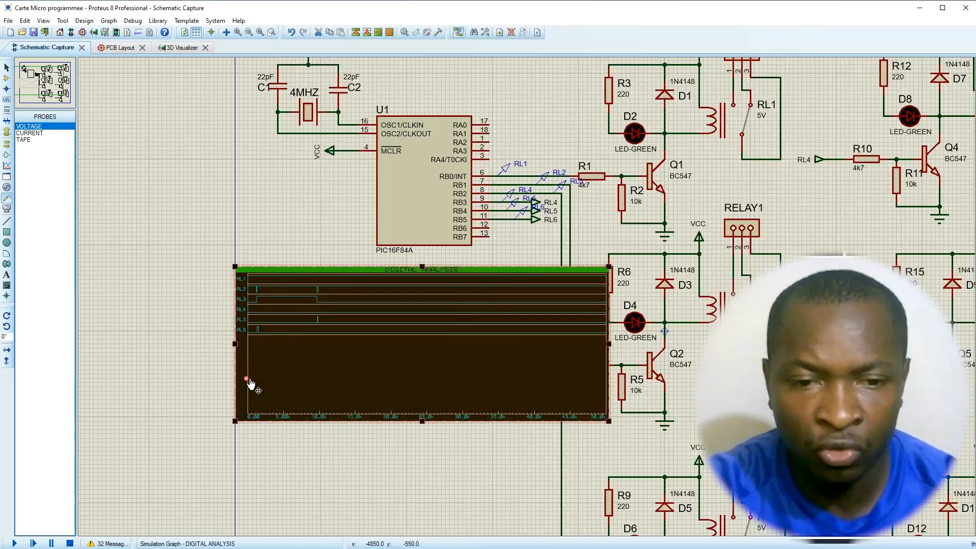
double_click(332, 386)
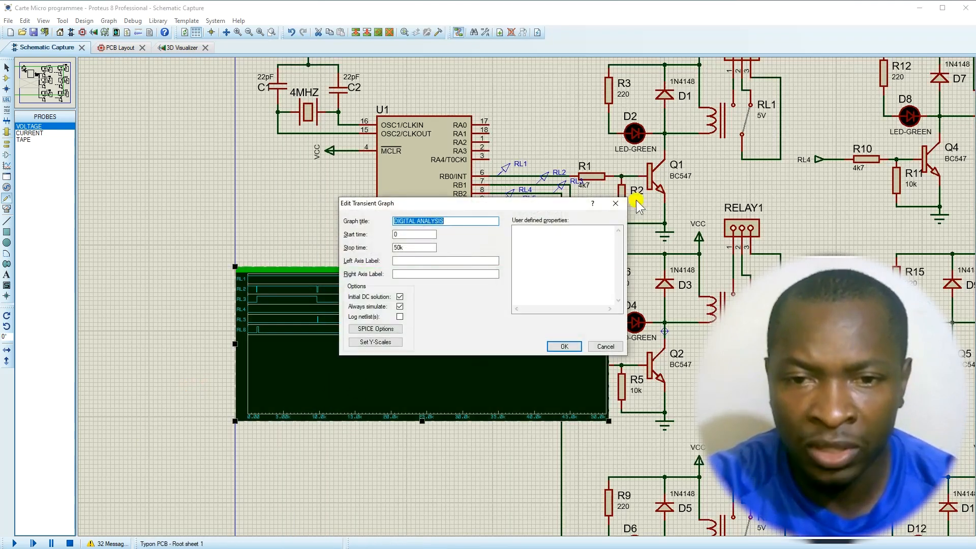
left_click(613, 200)
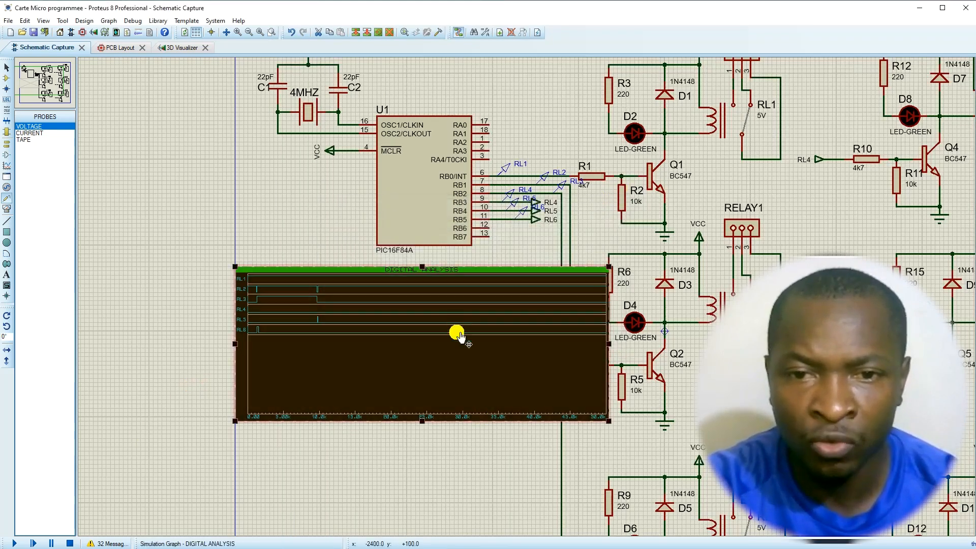
double_click(461, 375)
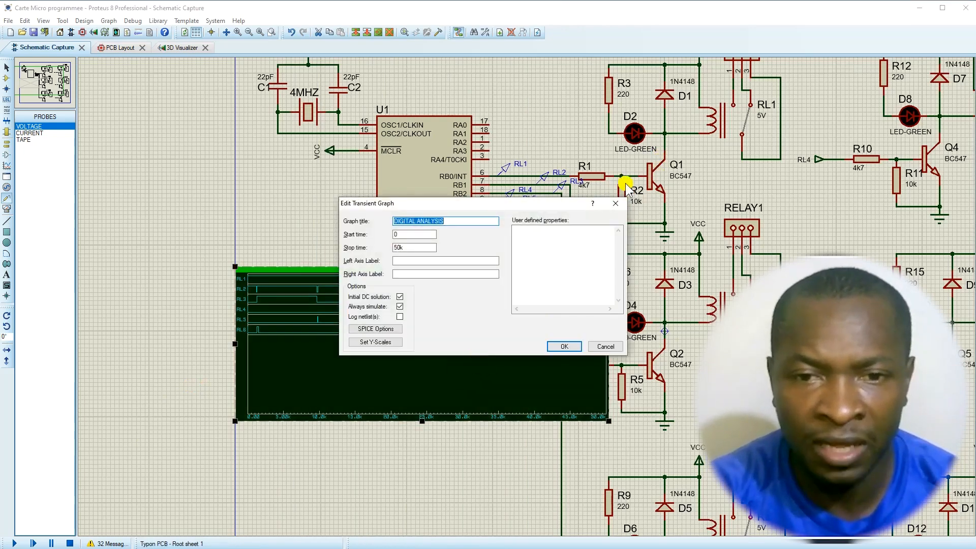
left_click(613, 202)
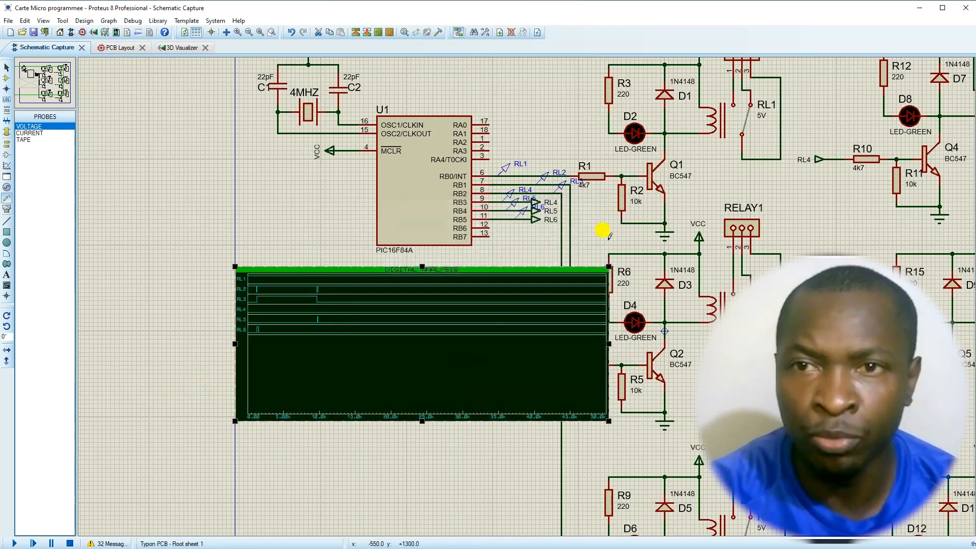
double_click(494, 334)
left_click(614, 200)
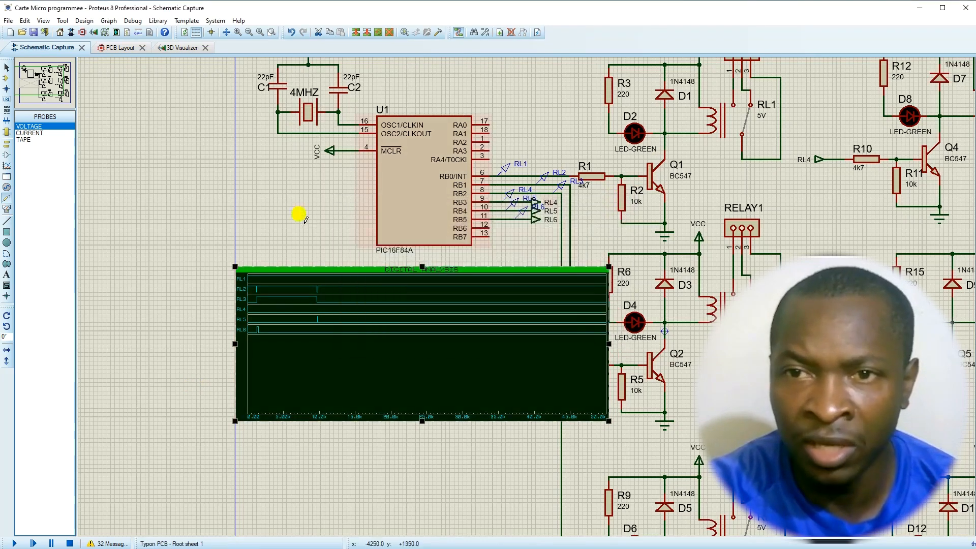
- Simulate the digital analysis graph again to update its traces over the 50k time span
left_click(342, 273)
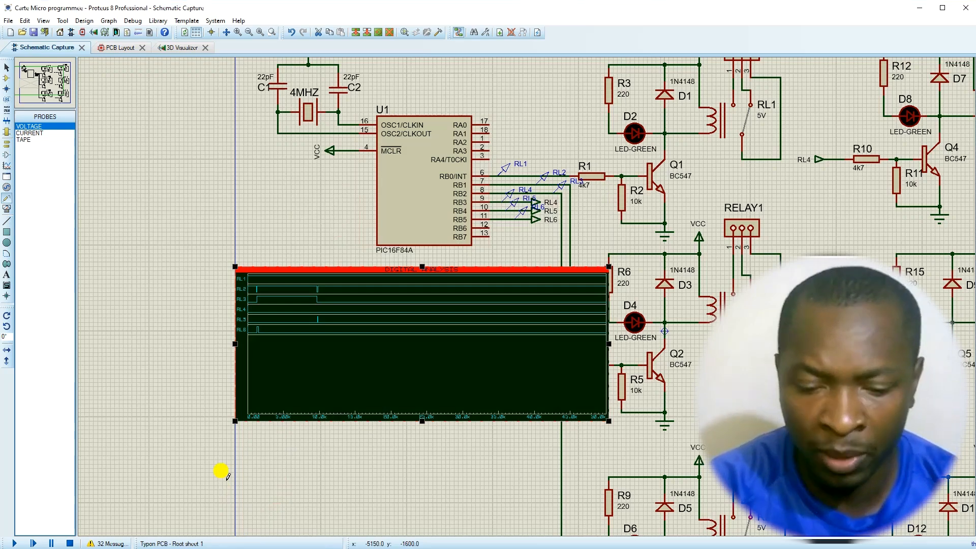
key("space")
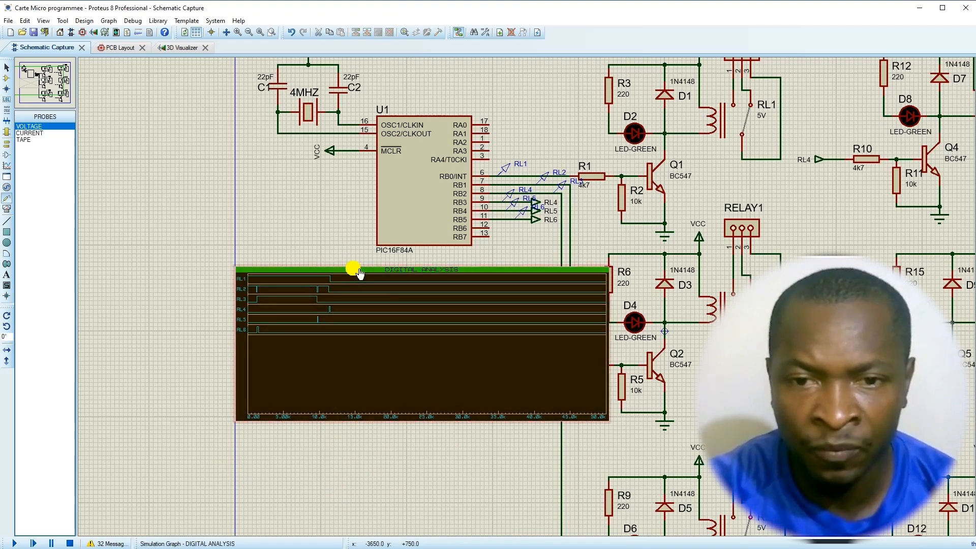
- View the digital analysis graph full size and compare its traces with the relay chronogram in Word
left_click(353, 268)
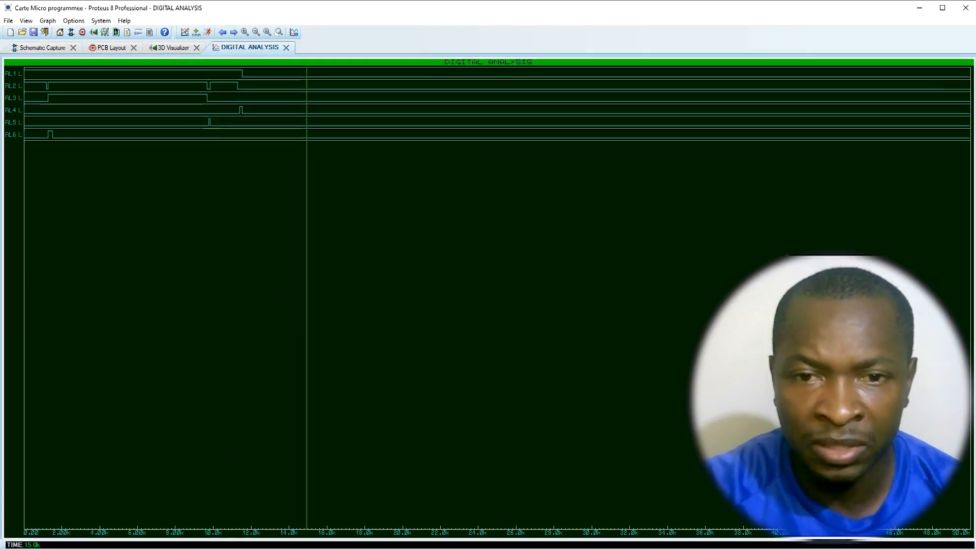
key("alt+Tab")
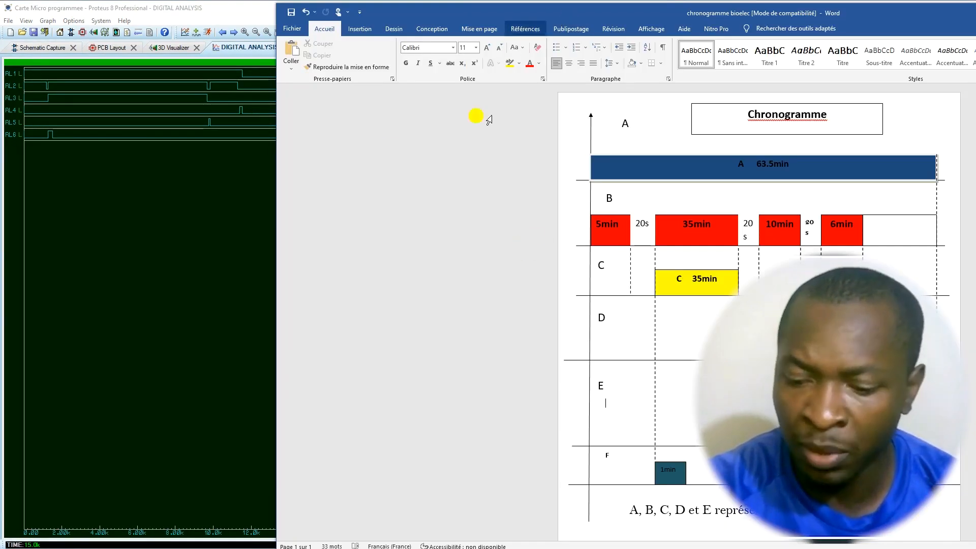
mouse_move(277, 204)
left_mouse_down()
mouse_move(376, 205)
mouse_move(273, 207)
left_mouse_up()
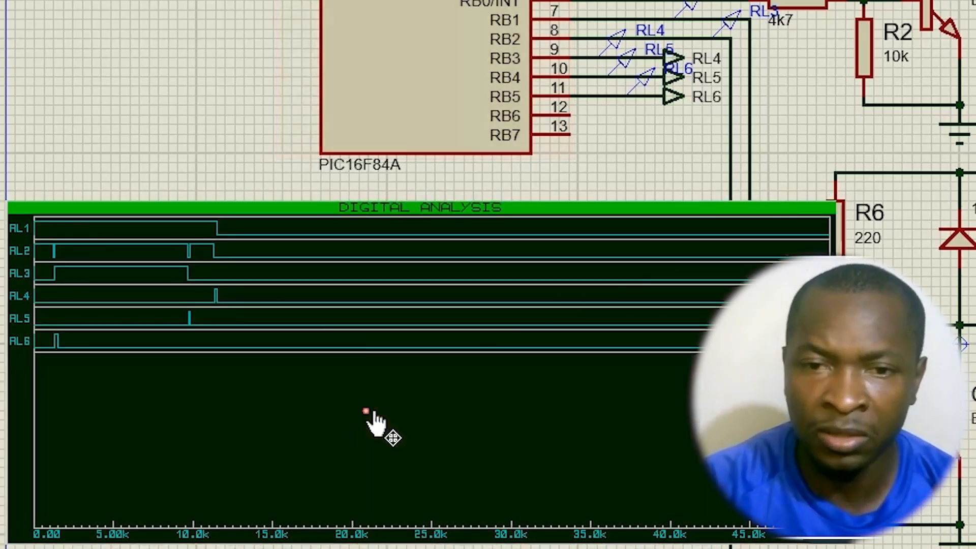
- Set the digital analysis graph's stop time to 10k and accept the graph settings
double_click(372, 418)
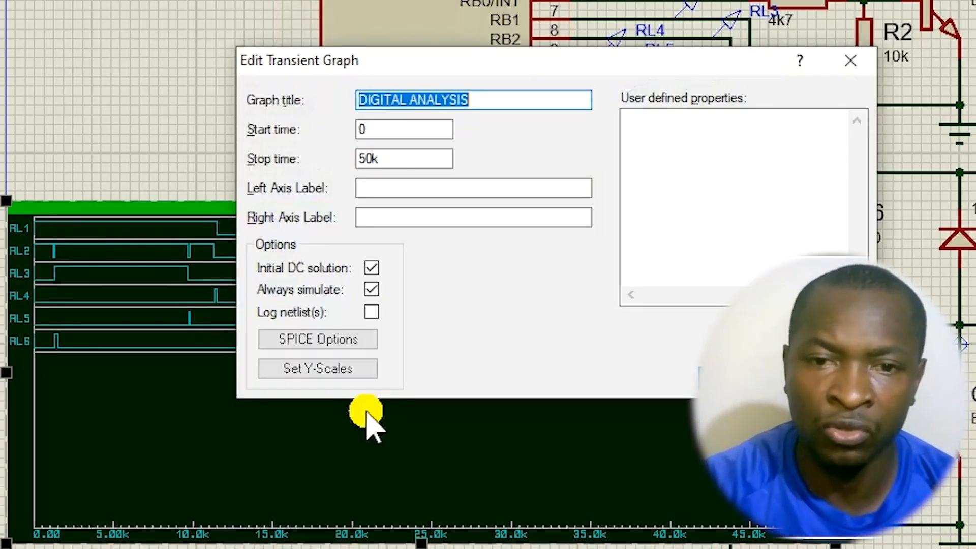
double_click(375, 160)
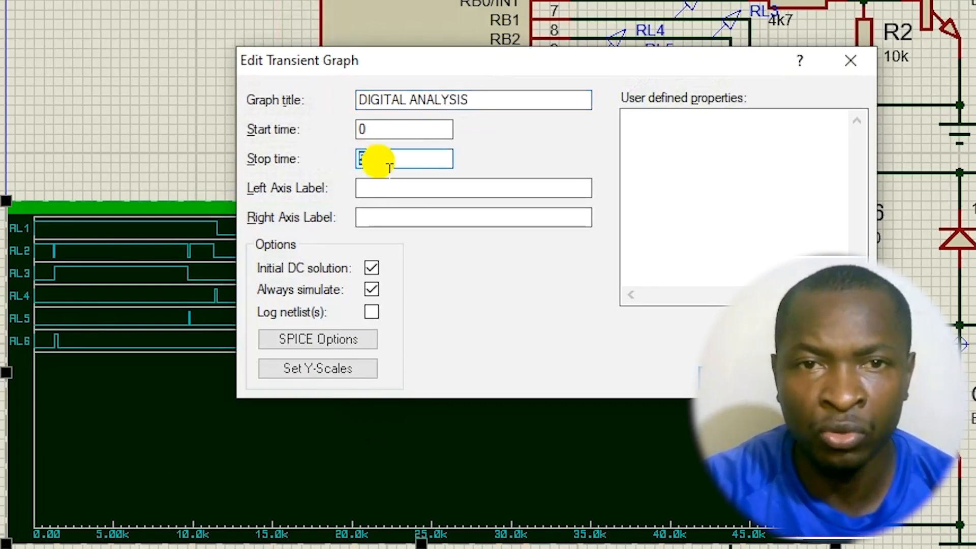
type("10k")
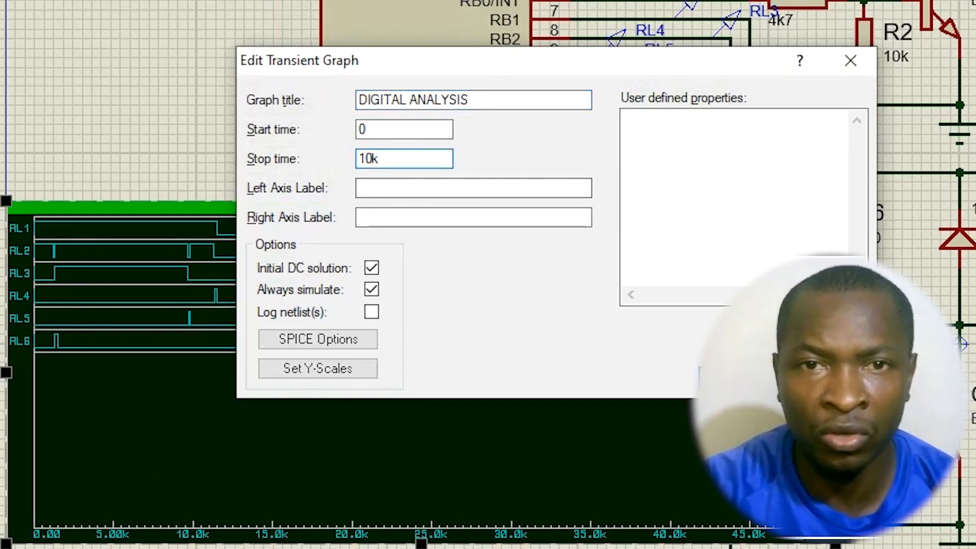
left_click(732, 376)
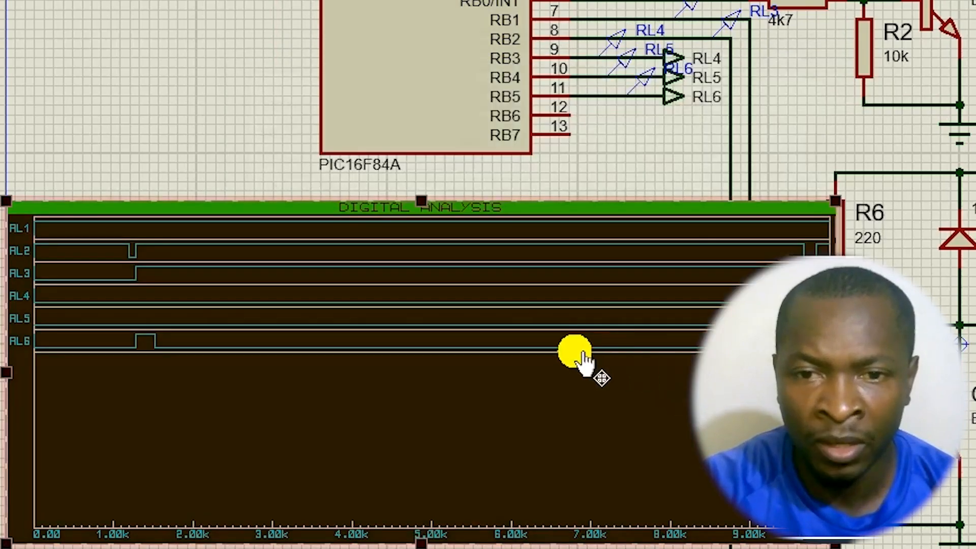
- Set the digital analysis graph's stop time to 20k and accept the graph settings
double_click(582, 356)
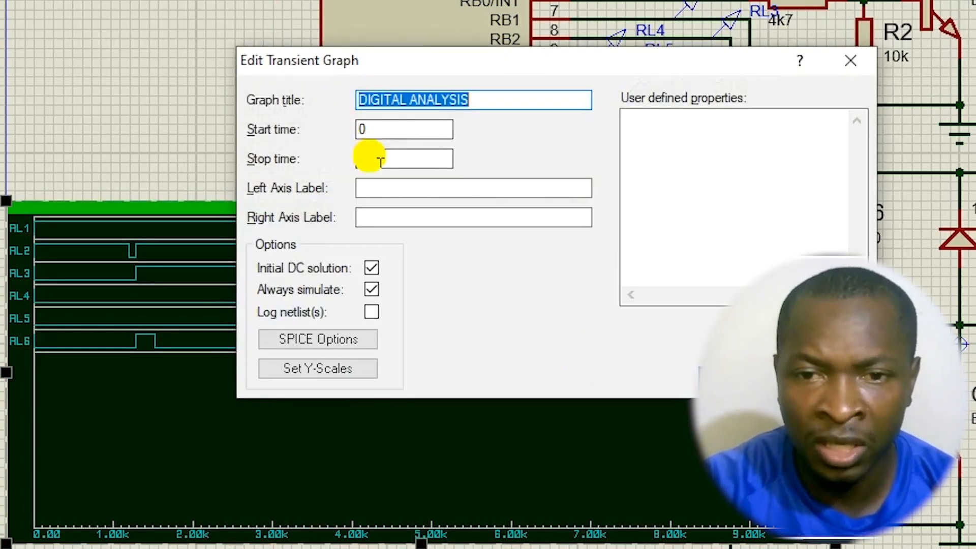
left_click_drag(365, 158, 351, 156)
type("2")
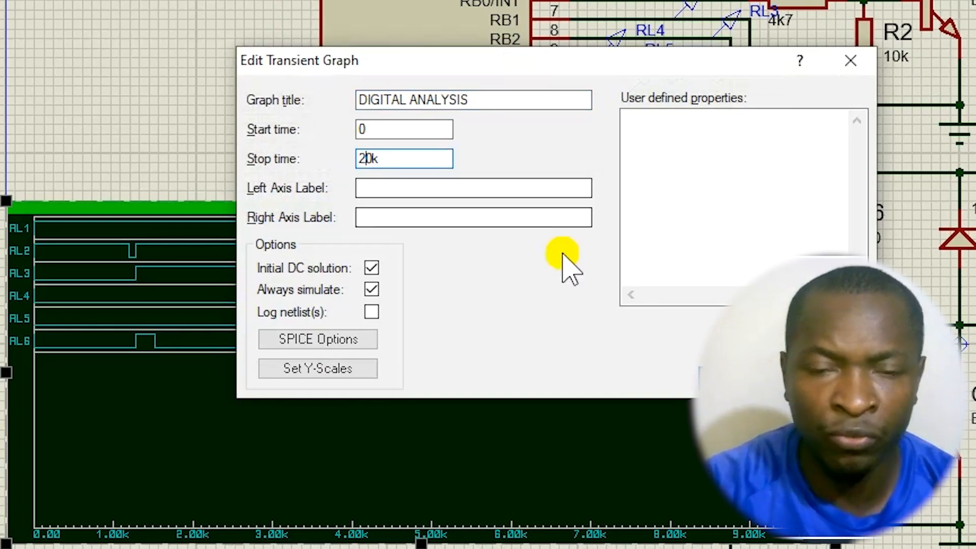
key("Return")
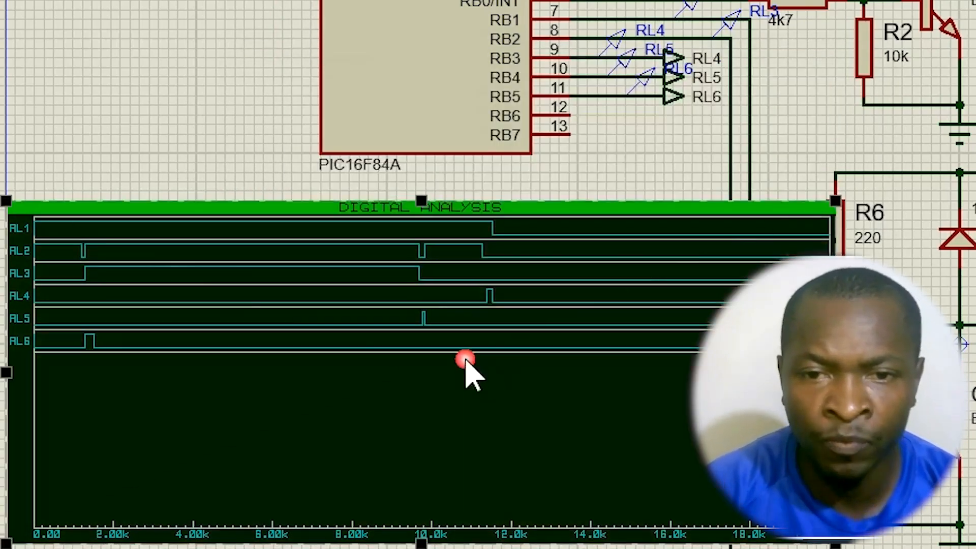
- Set the digital analysis graph's stop time to 25k and accept the graph settings
double_click(468, 371)
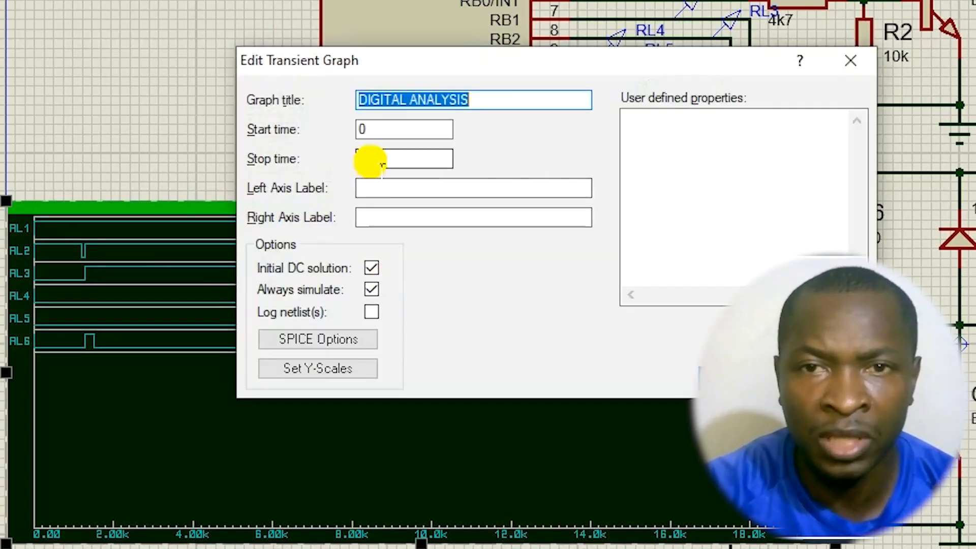
double_click(371, 158)
key("BackSpace")
type("25k")
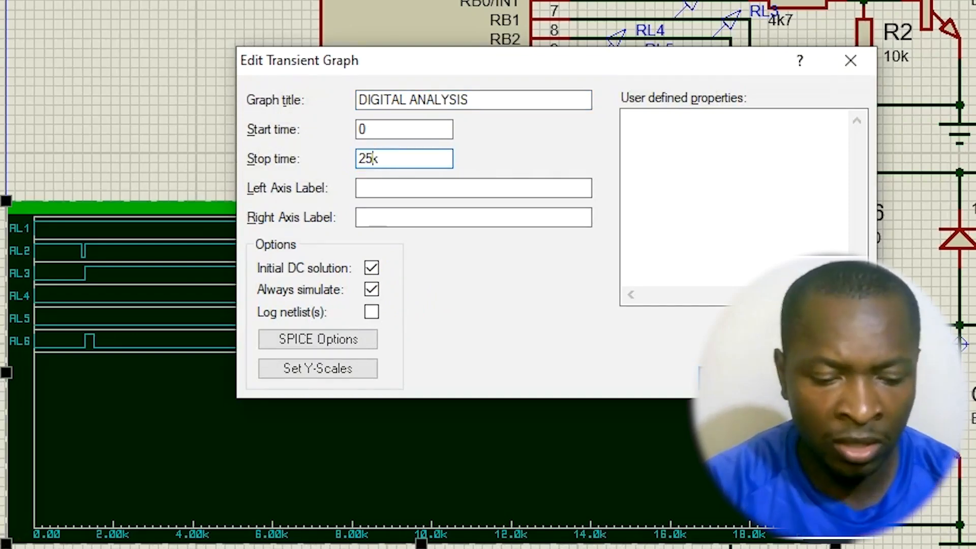
left_click(724, 378)
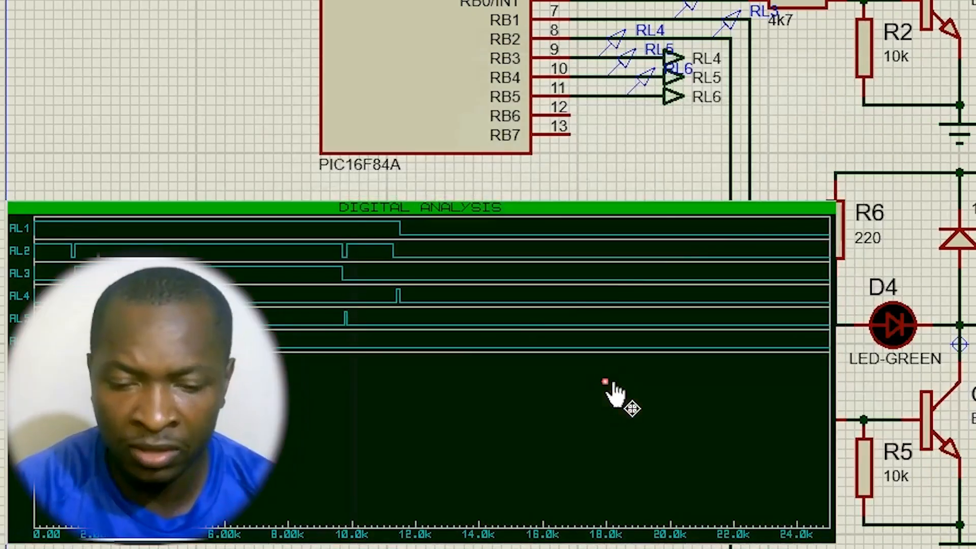
- Set the digital analysis graph's stop time to 17k and accept the graph settings
double_click(608, 386)
left_click_drag(358, 161, 369, 161)
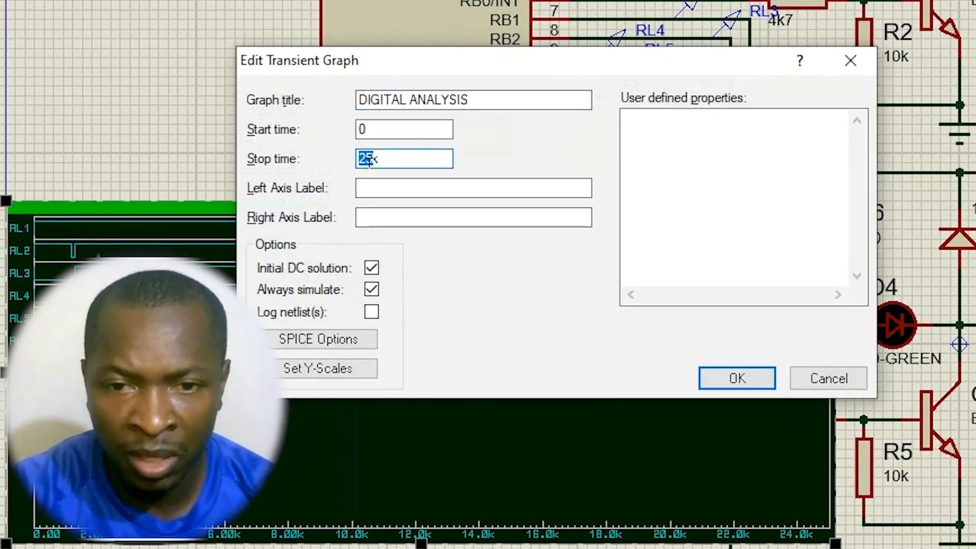
key("BackSpace")
type("17k")
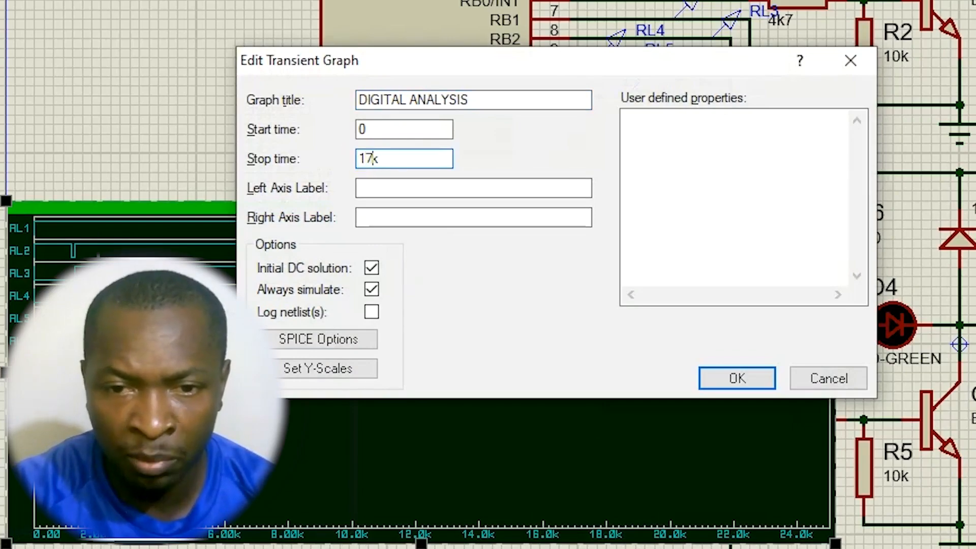
left_click(750, 382)
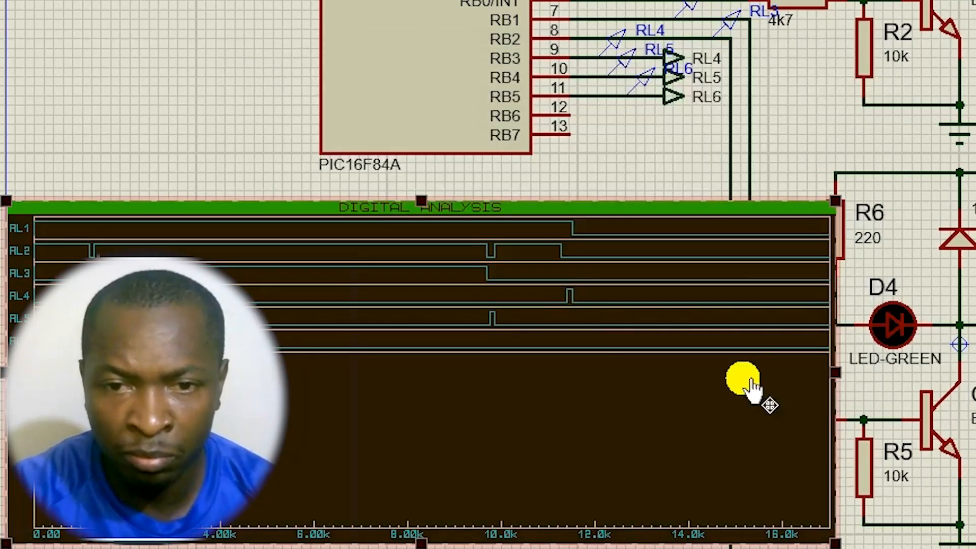
- Set the digital analysis graph's stop time to 15k, accept the graph settings and deselect the graph
double_click(468, 451)
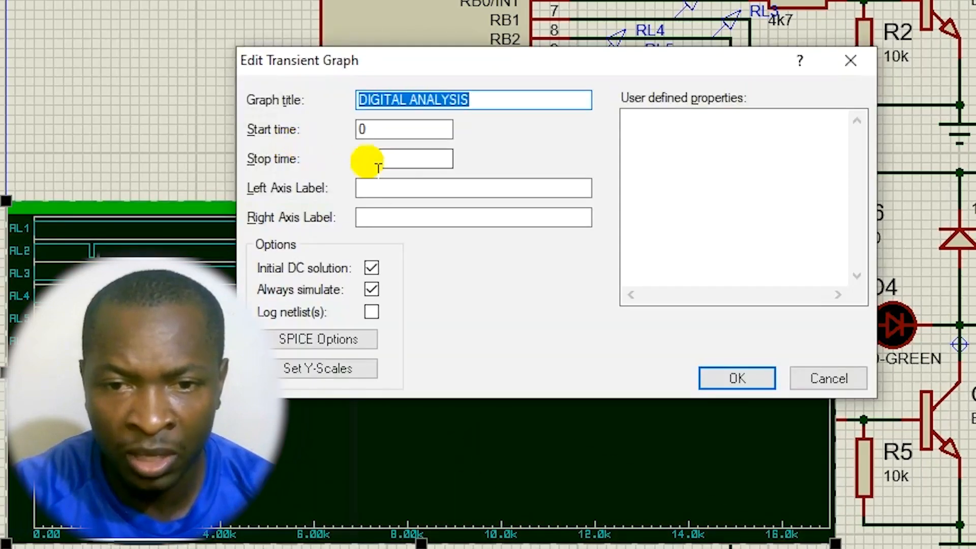
left_click_drag(382, 165, 379, 166)
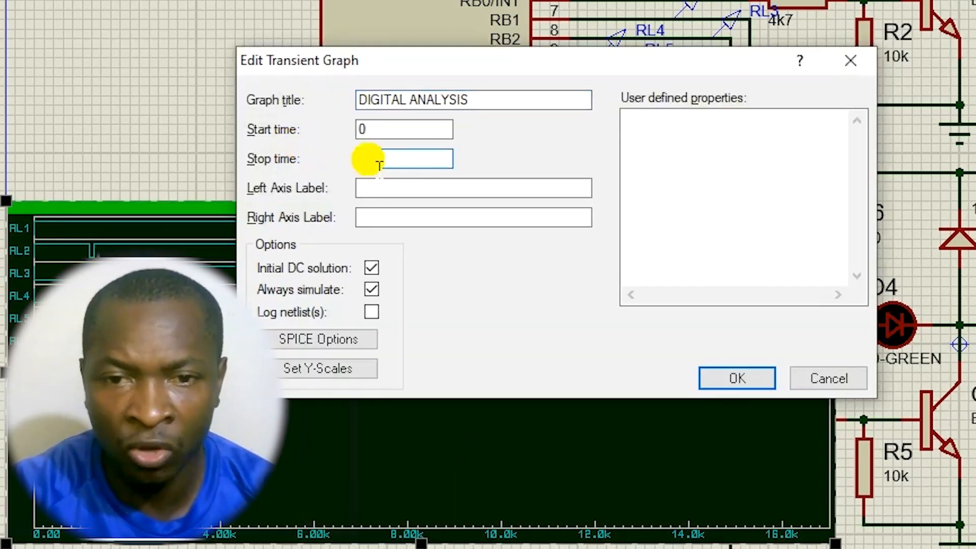
type("5k")
left_click(737, 382)
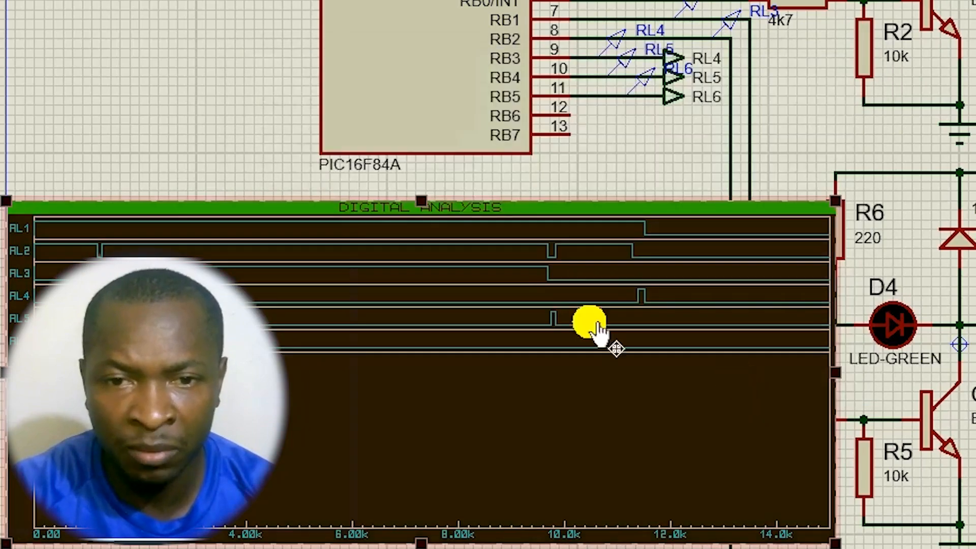
key("Escape")
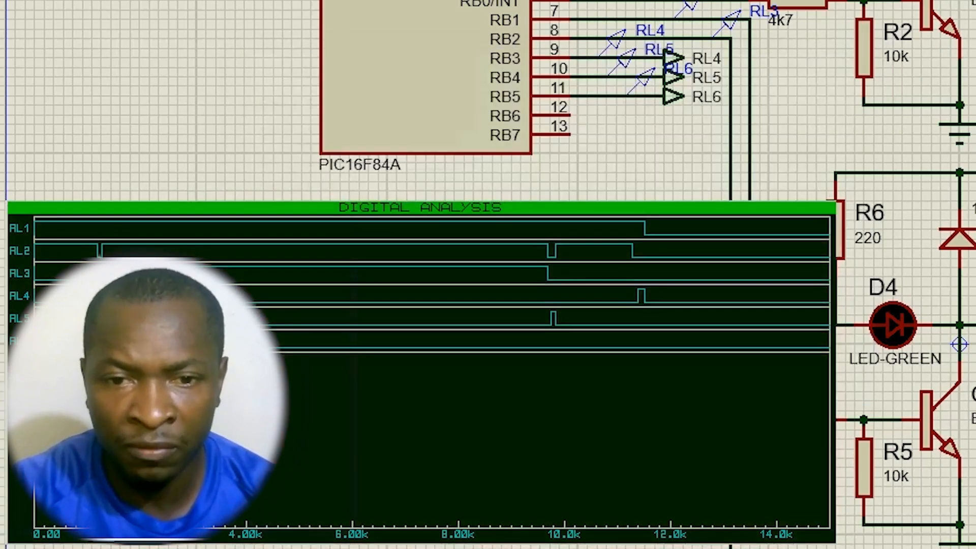
- Examine the RL1 to RL6 traces of the digital analysis graph at full size
left_click(281, 207)
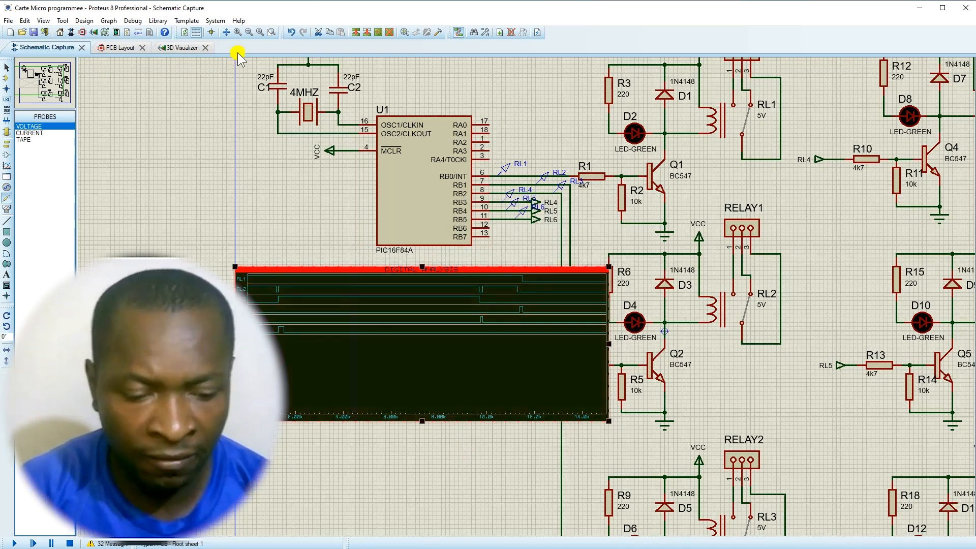
left_click(259, 32)
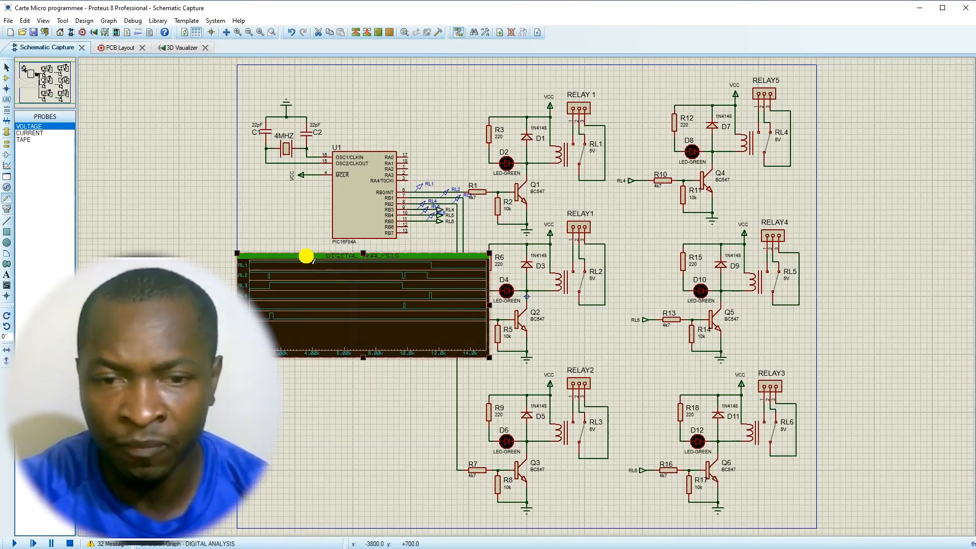
left_click(298, 255)
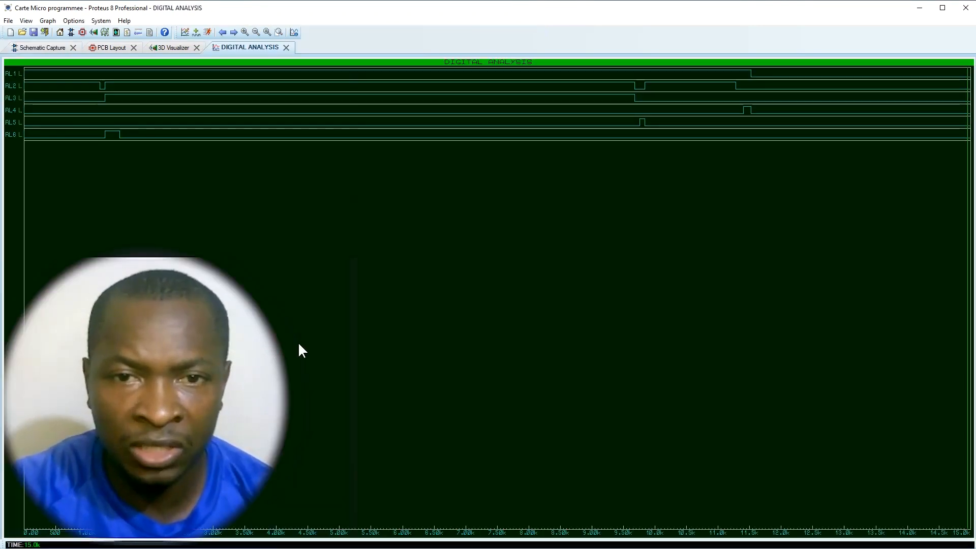
left_click(286, 48)
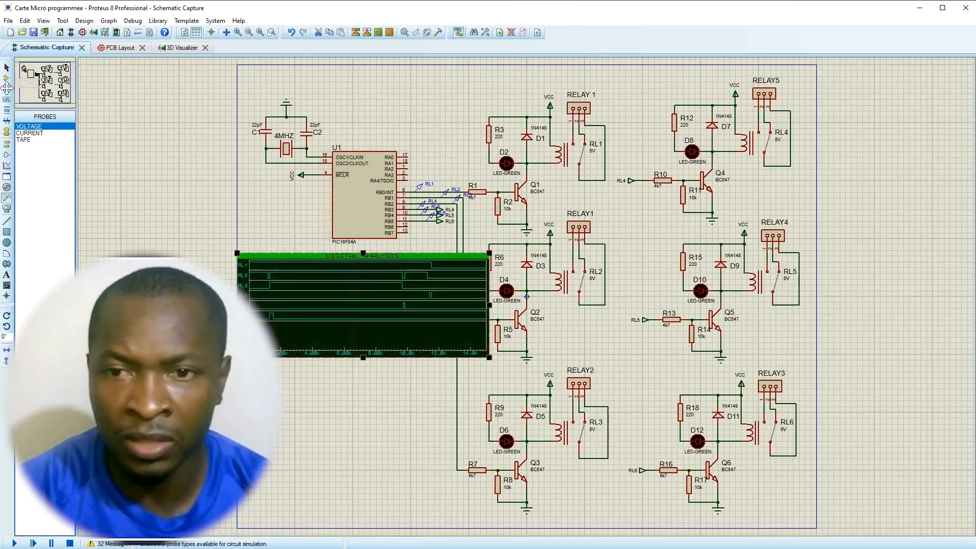
left_click(135, 152)
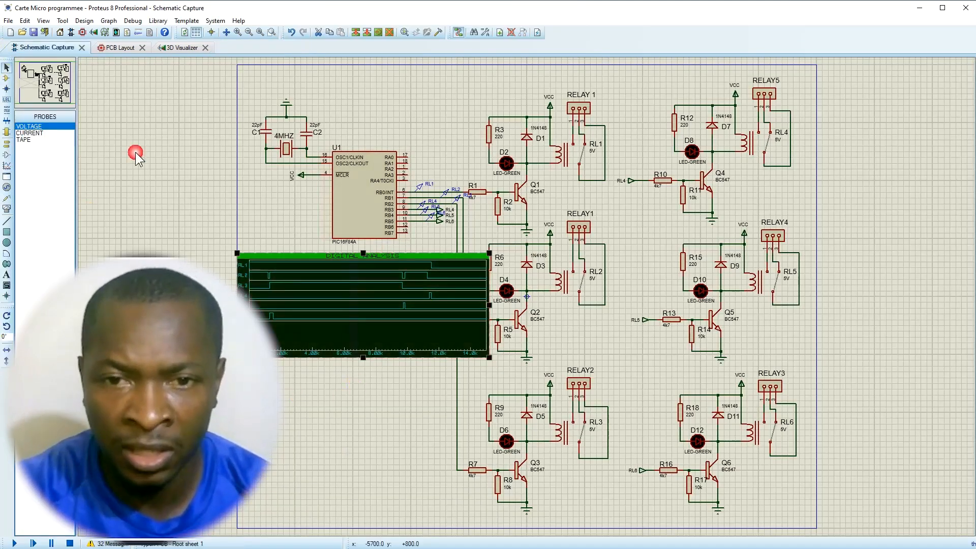
left_click(298, 254)
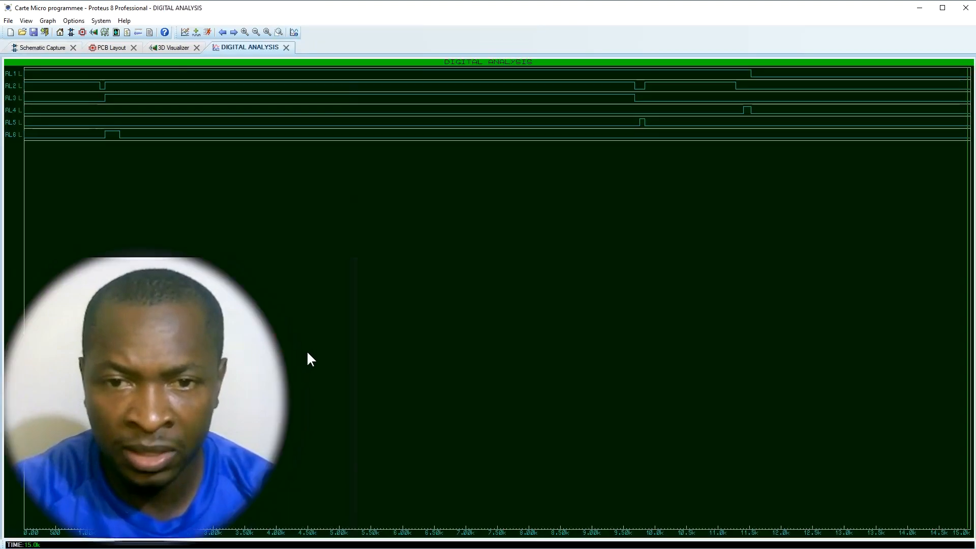
- Run and stop the circuit simulation, and move the digital analysis graph down to the sheet's lower-left corner
left_click(288, 47)
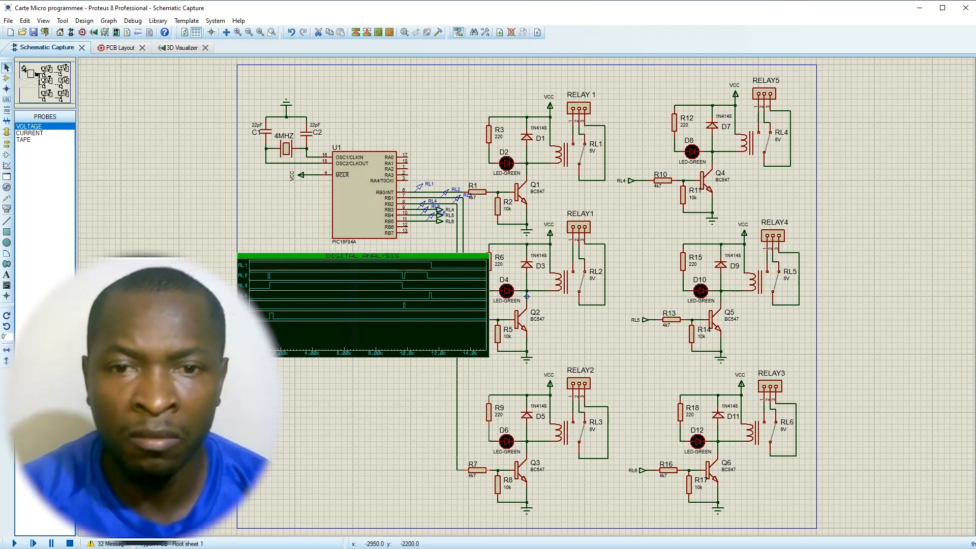
left_click_drag(353, 311, 353, 425)
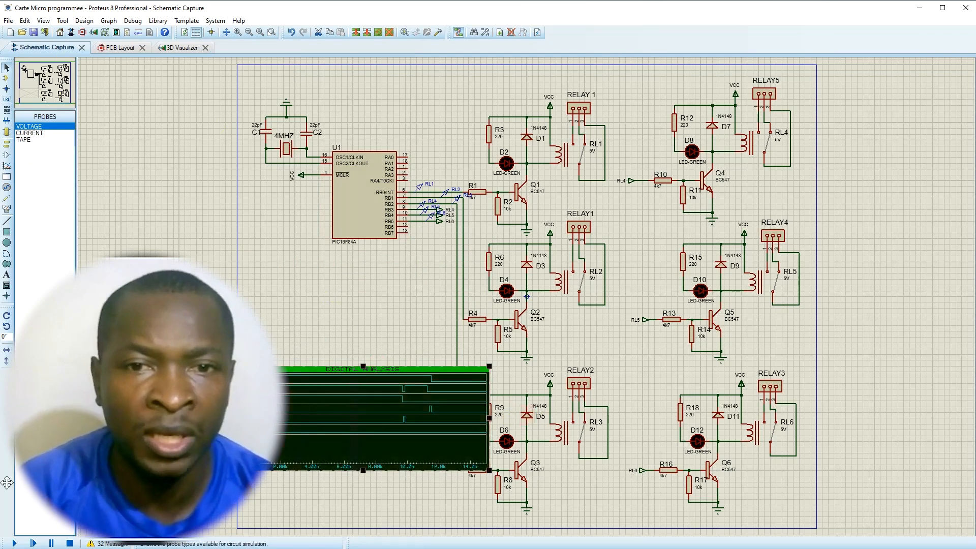
left_click(15, 543)
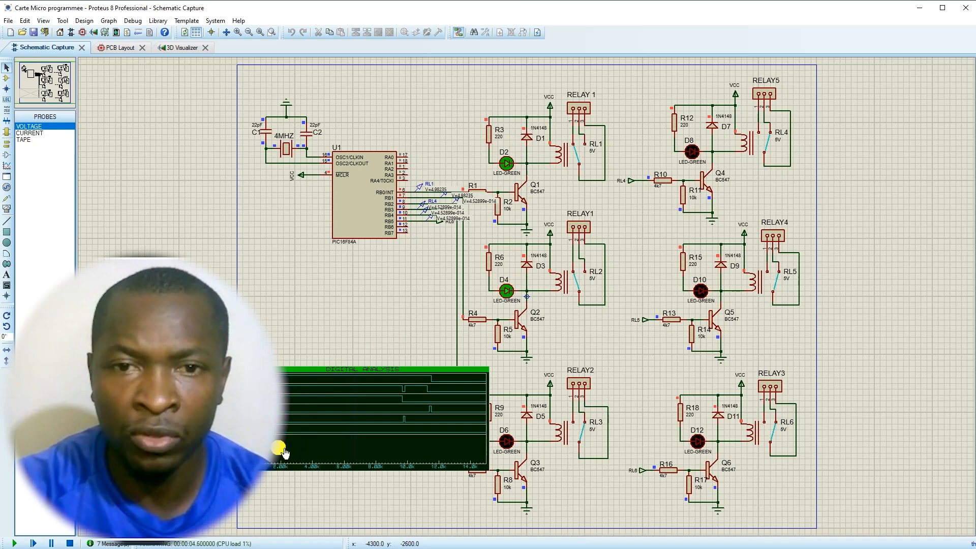
left_click(70, 543)
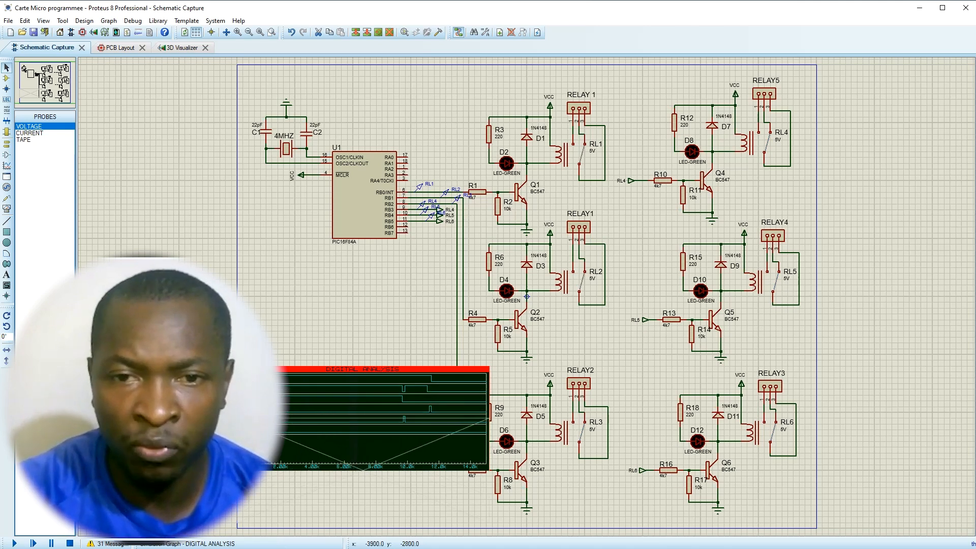
left_click_drag(299, 406, 299, 462)
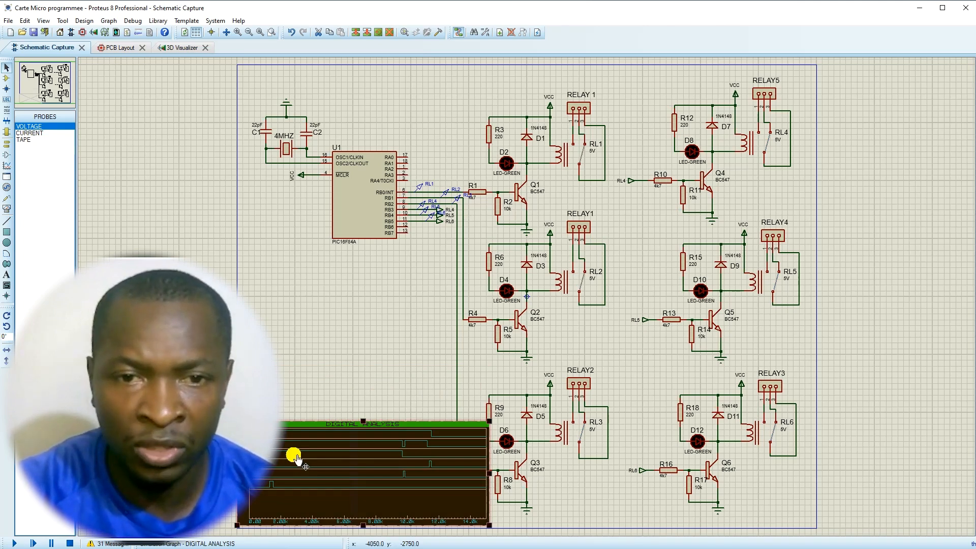
- Check the PCB layout's component list for parts without a package, including LED D2
left_click(122, 49)
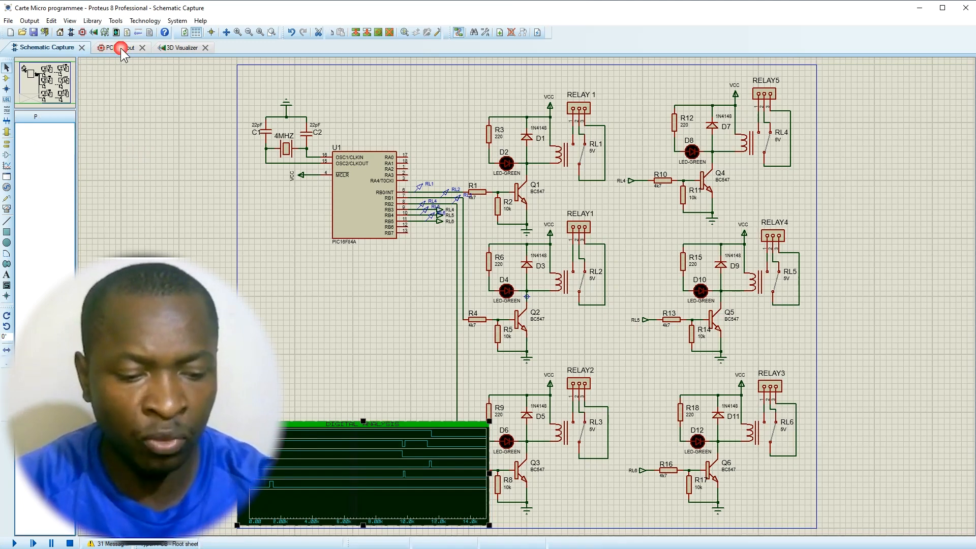
left_click(6, 78)
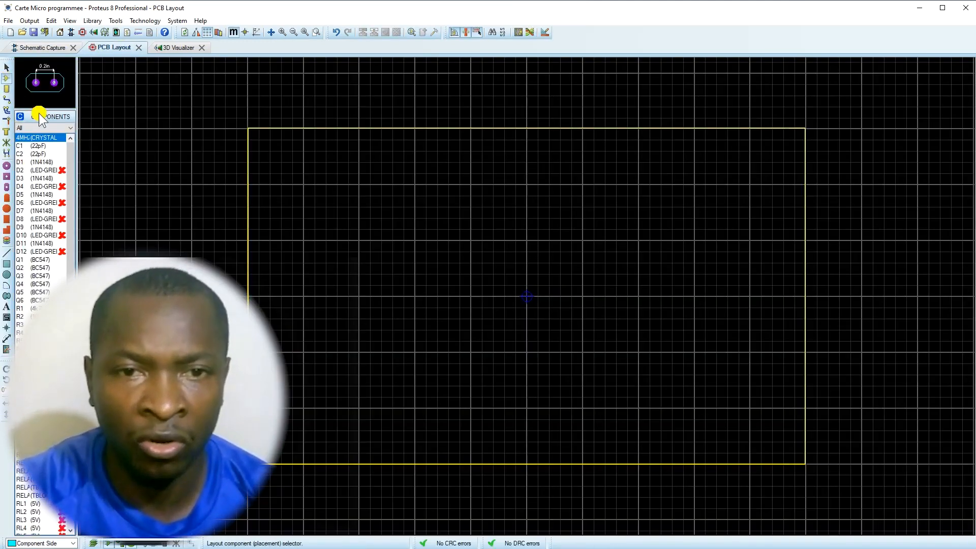
scroll(45, 162, "down", 1)
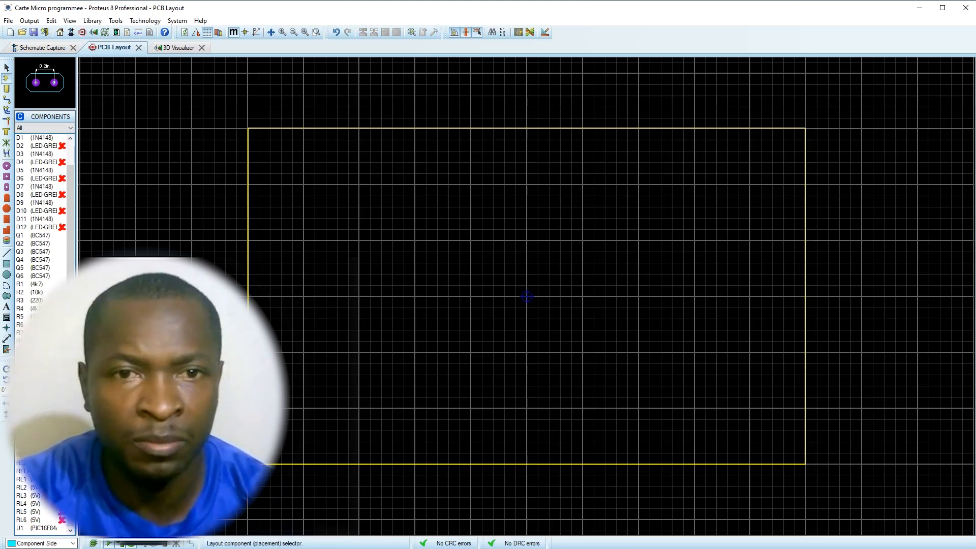
left_click(65, 147)
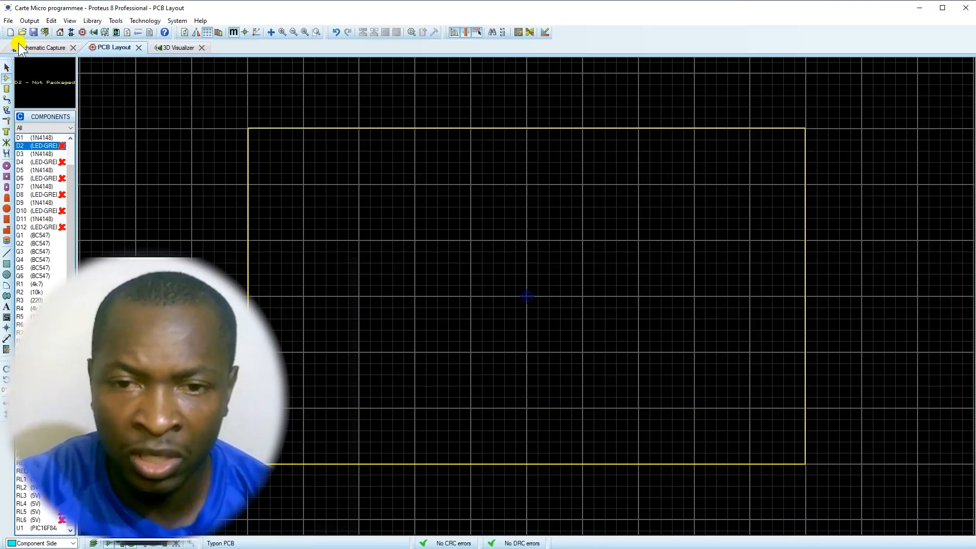
- Open the packaging tool for LED D2 in the schematic and add the through-hole LED package
left_click(43, 48)
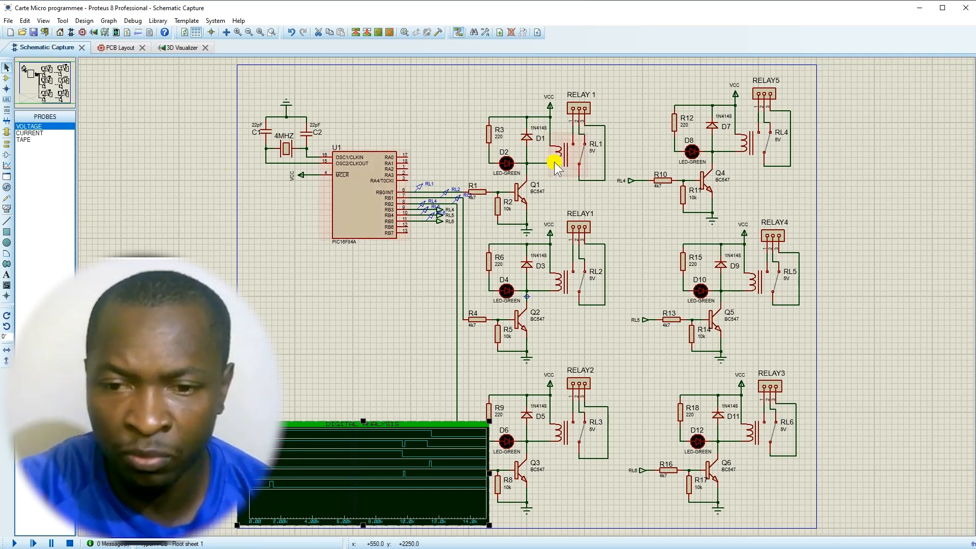
right_click(506, 163)
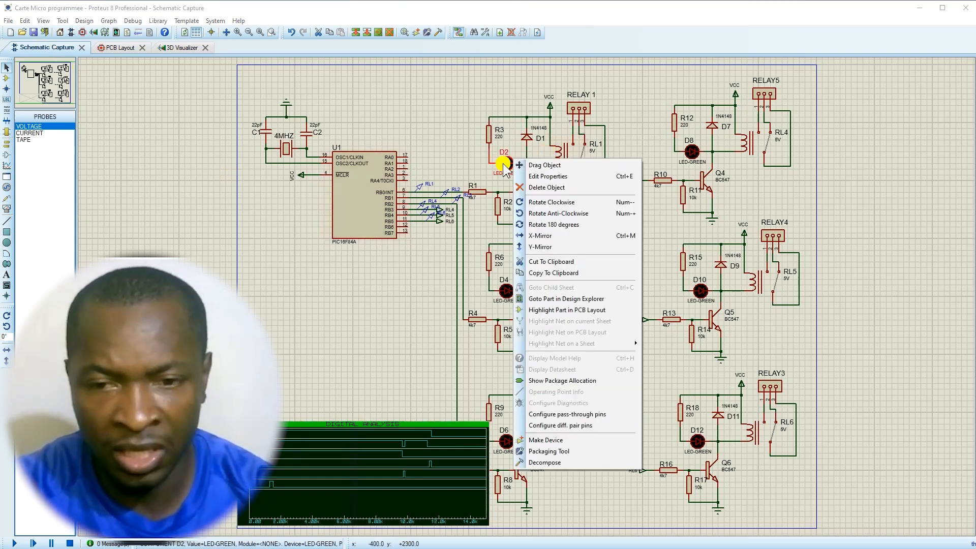
left_click(549, 451)
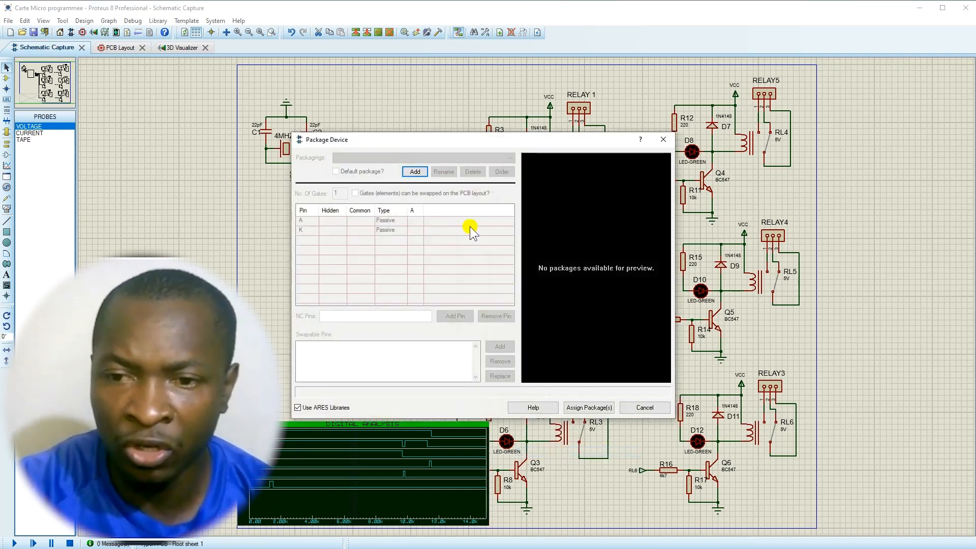
left_click(415, 171)
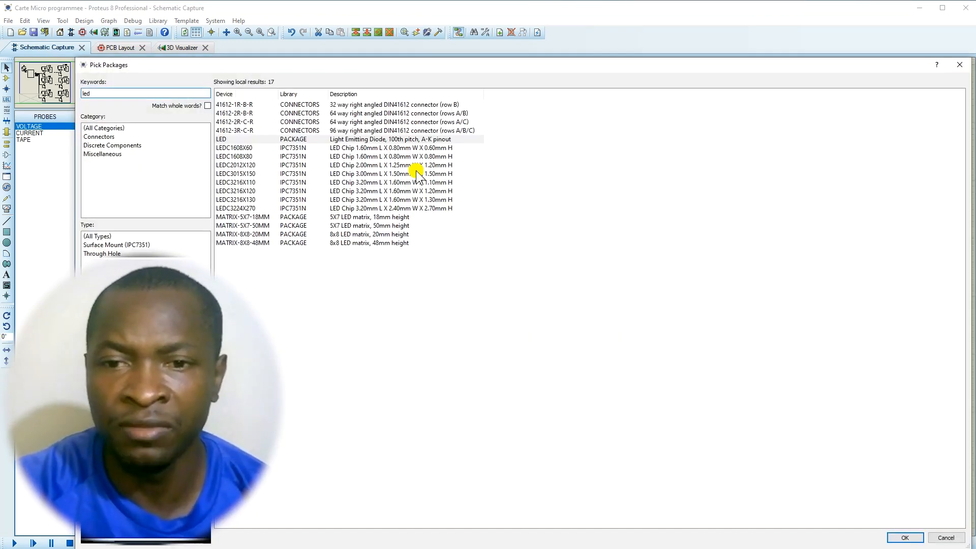
left_click(233, 141)
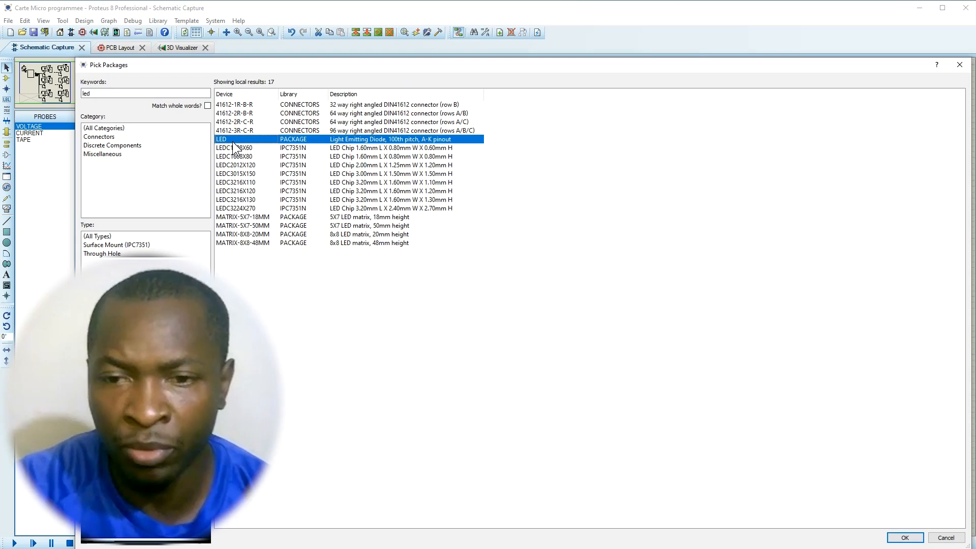
left_click(904, 537)
- Map D2's pins A and K to the matching pads, save the package in USERDVC and update the design's devices
left_click(414, 221)
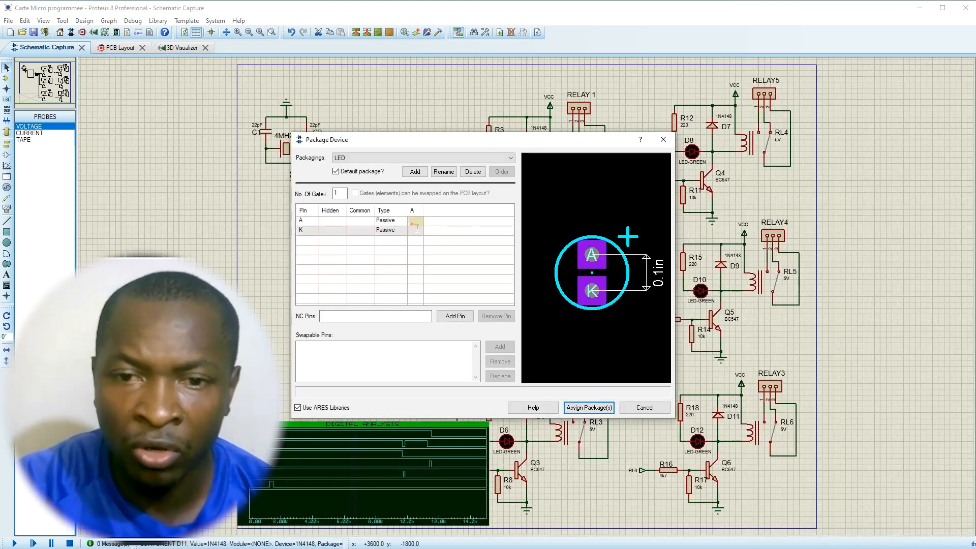
left_click(592, 257)
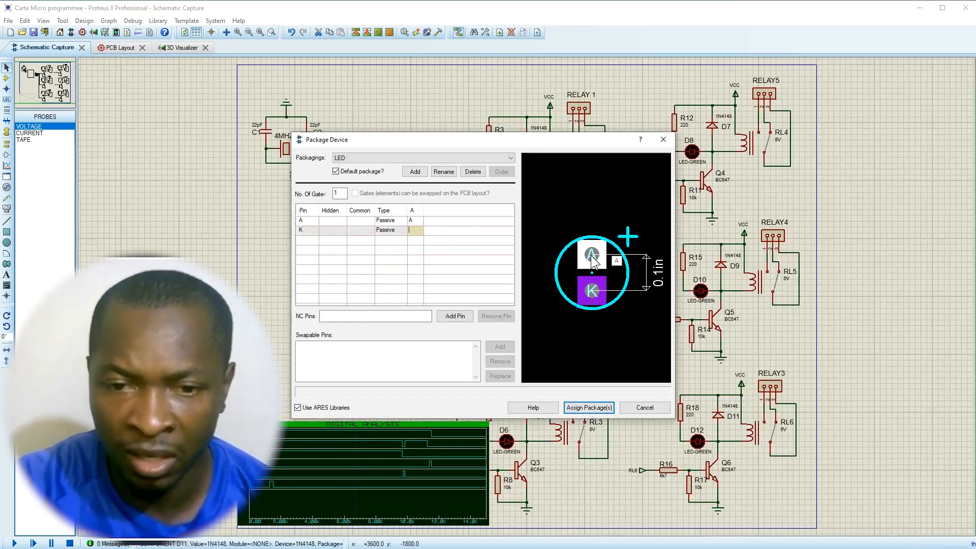
left_click(592, 291)
left_click(588, 407)
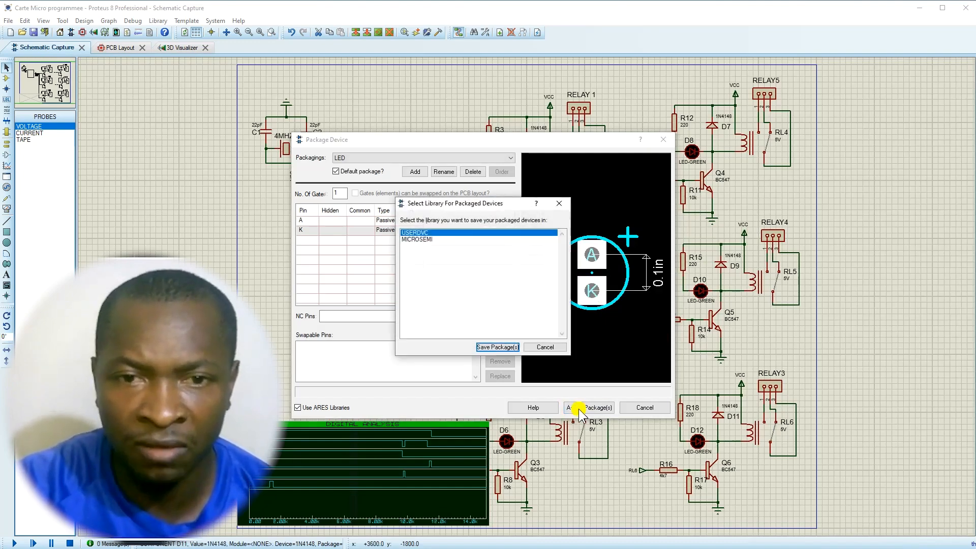
left_click(495, 346)
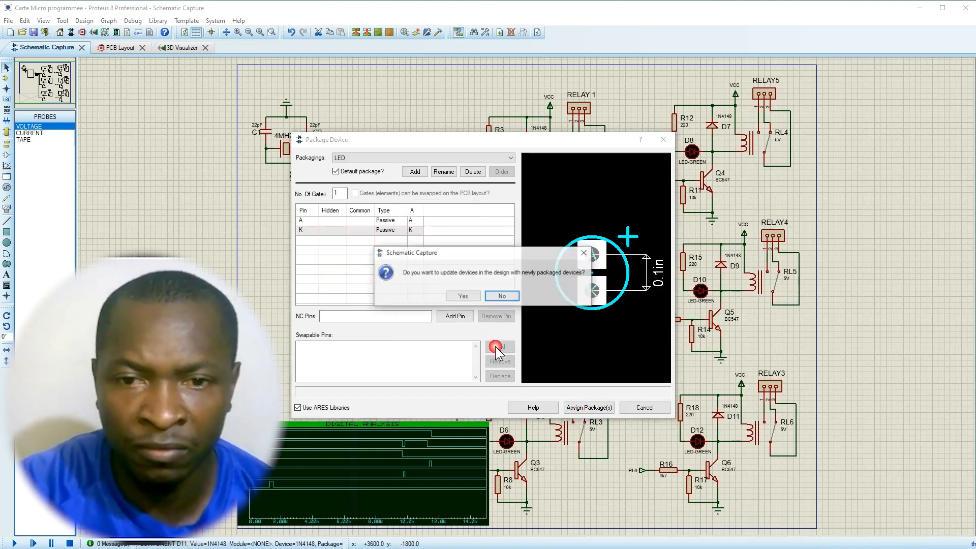
left_click(462, 296)
- Check the PCB component list for parts still lacking a package and inspect relay RL2's packaging in the schematic
left_click(116, 48)
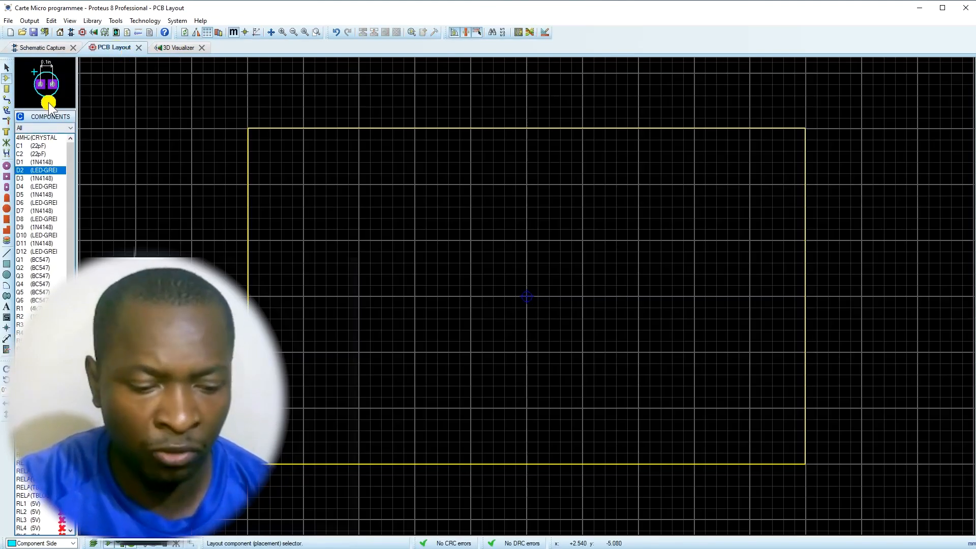
scroll(62, 148, "down", 1)
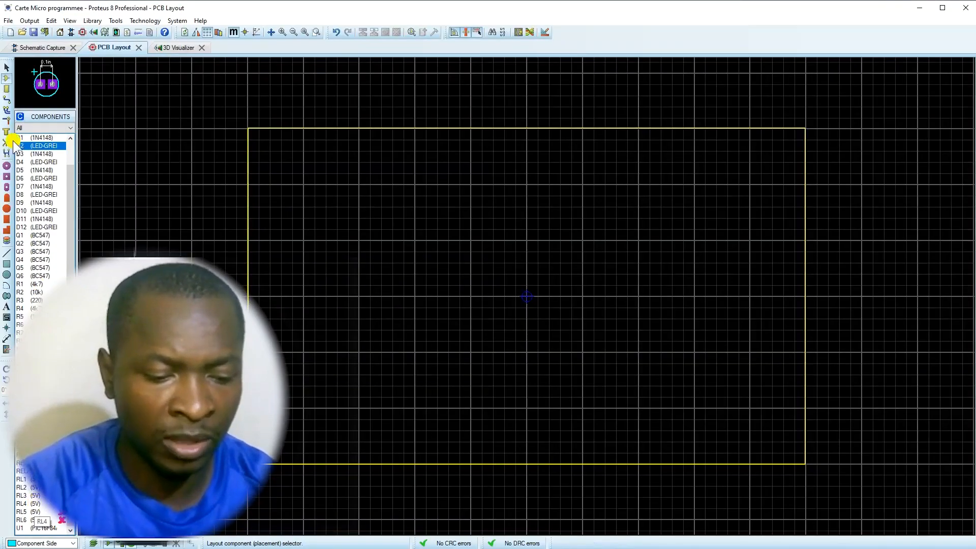
left_click(41, 47)
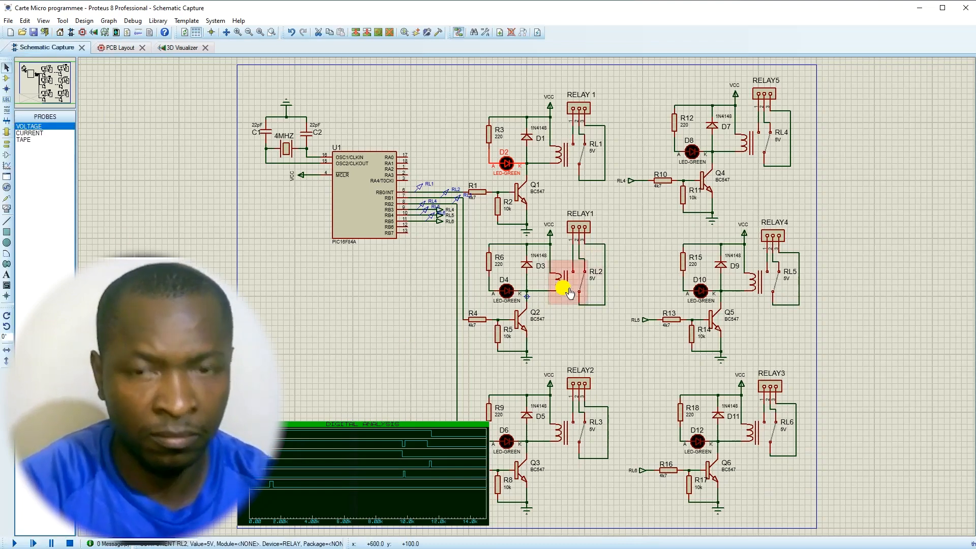
right_click(574, 279)
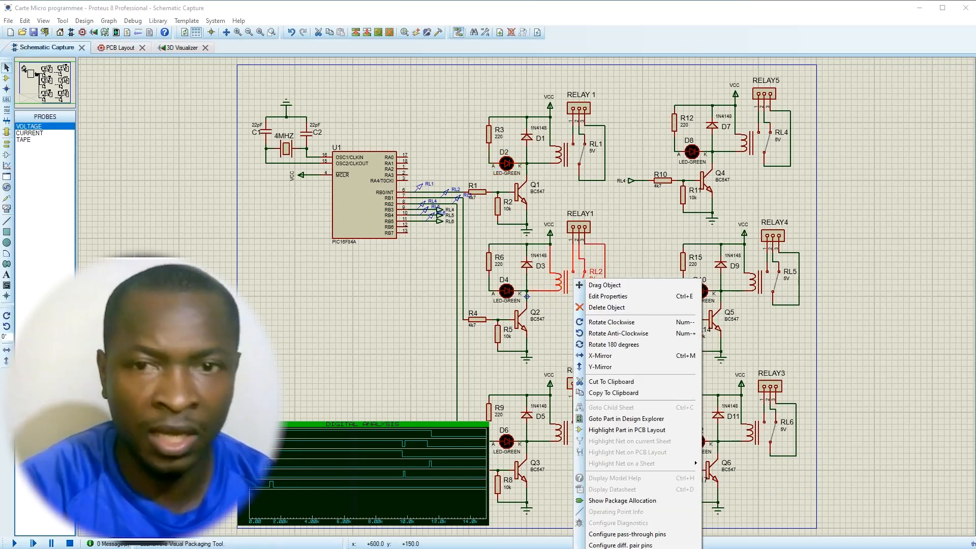
left_click(622, 500)
left_click(664, 139)
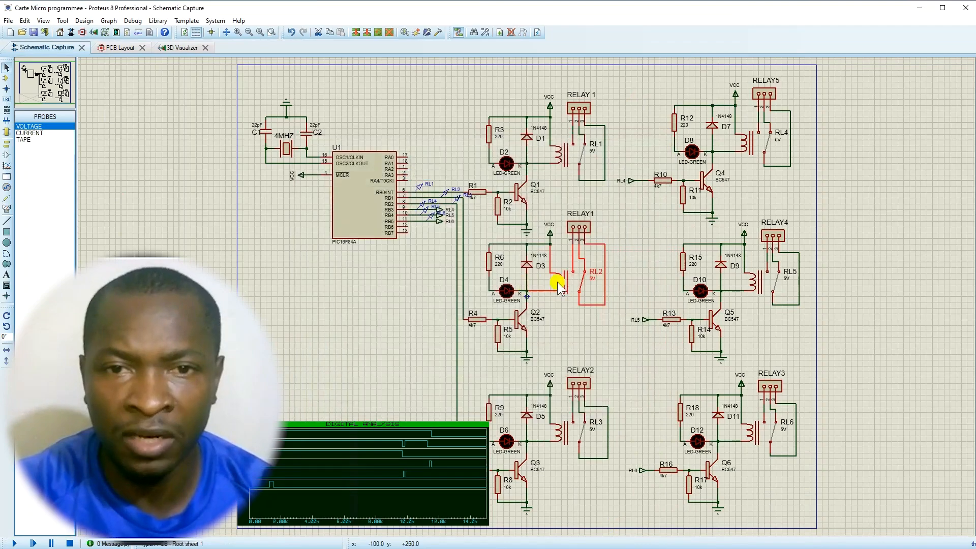
- Open the packaging tool for relay RL2, search packages for "relay" and add RLY-NTE-46
left_click(425, 34)
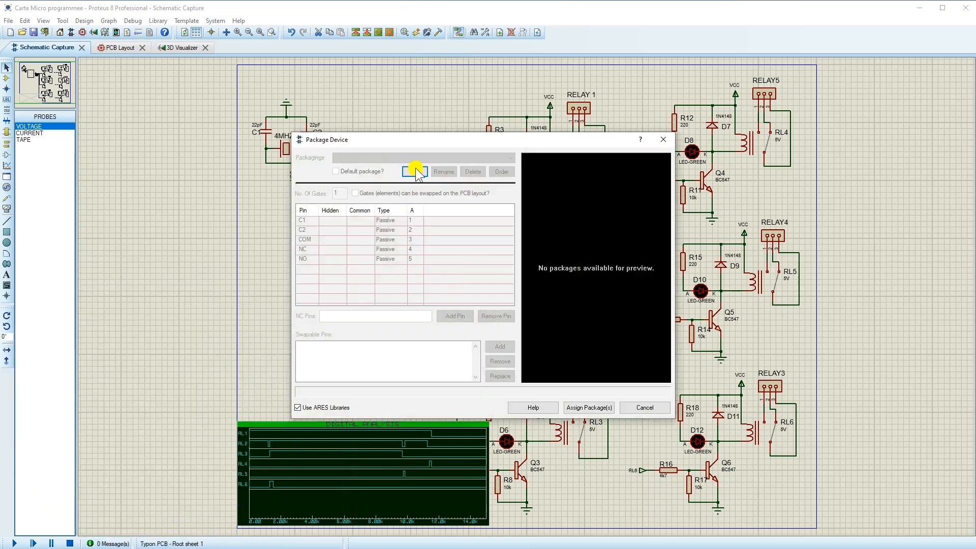
left_click(415, 171)
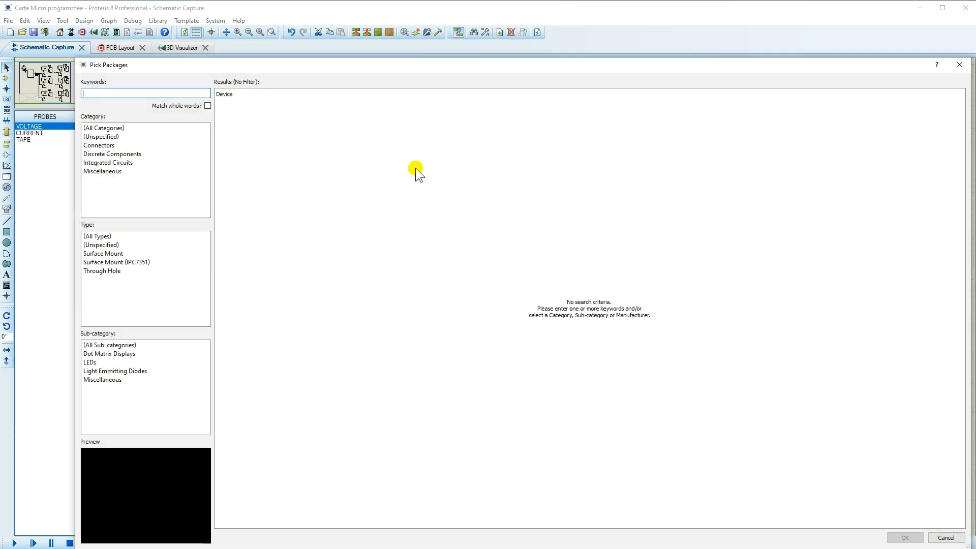
type("relay")
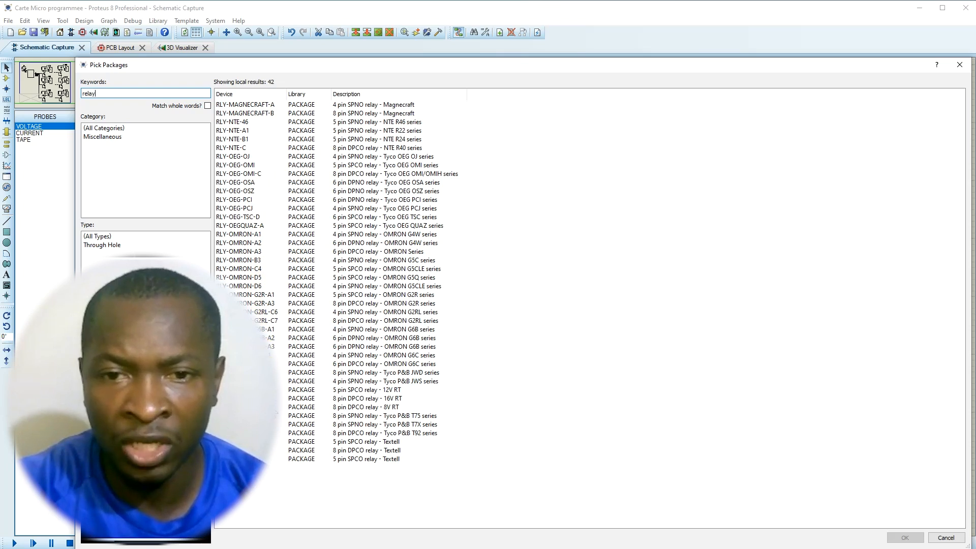
left_click(233, 122)
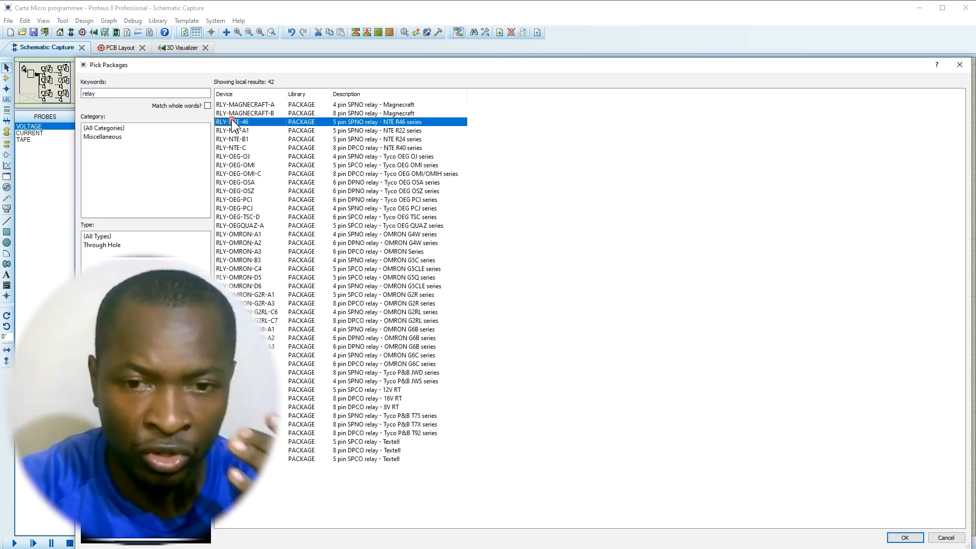
left_click(903, 537)
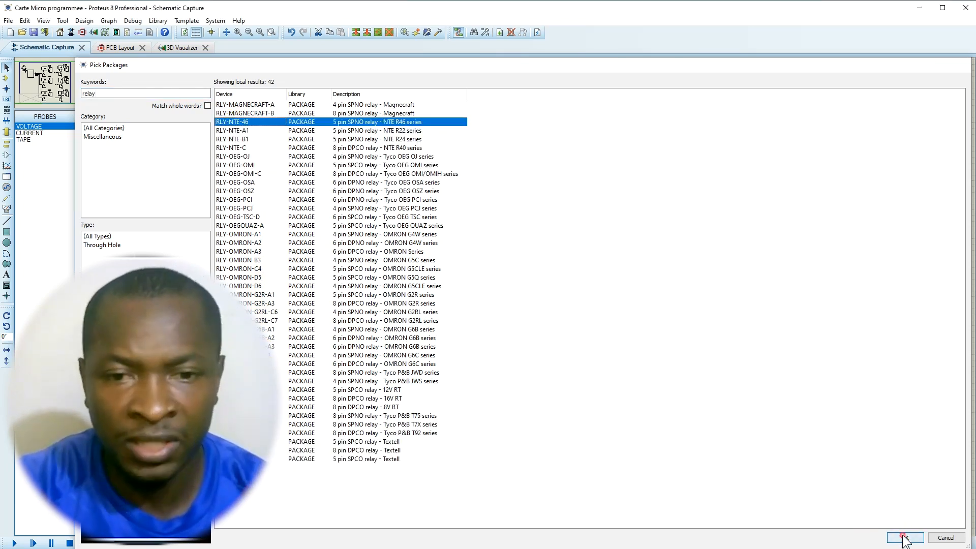
- Map relay pins C1, C2, COM, NC and NO to their matching pads, assign the package and update the design's devices
left_click(421, 224)
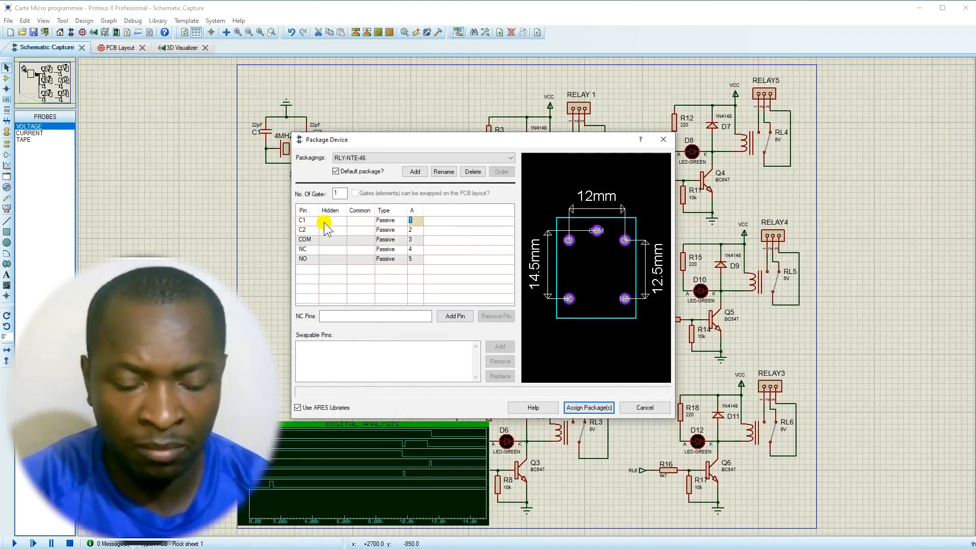
left_click(624, 241)
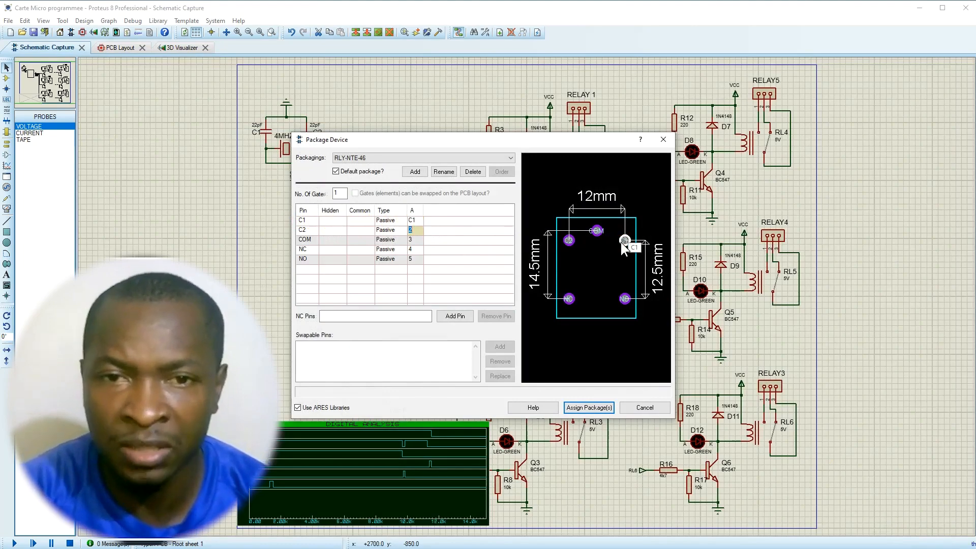
left_click(568, 239)
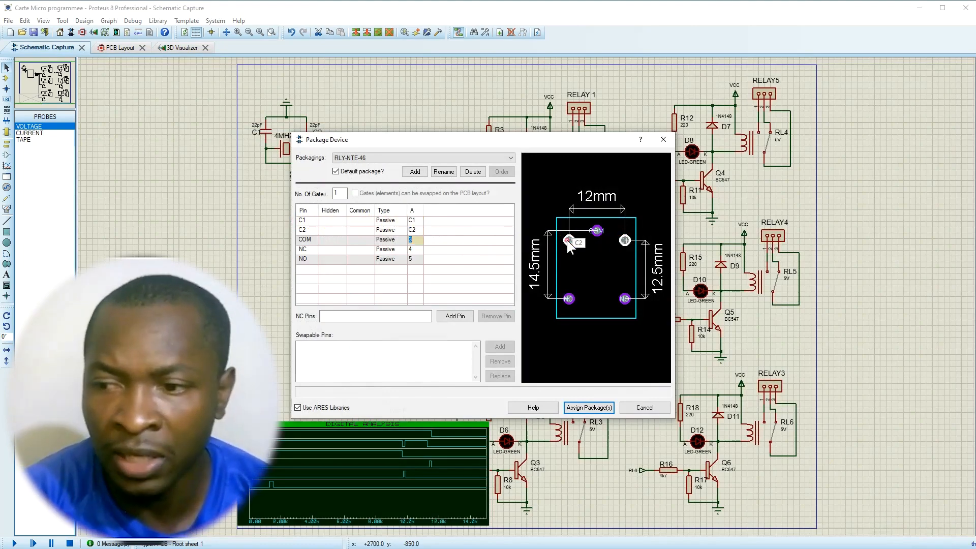
left_click(597, 230)
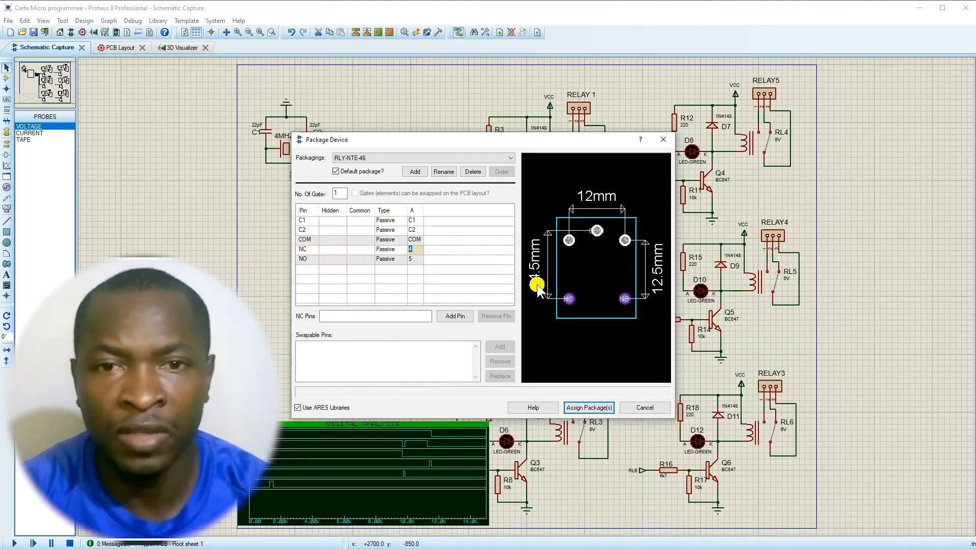
left_click(569, 298)
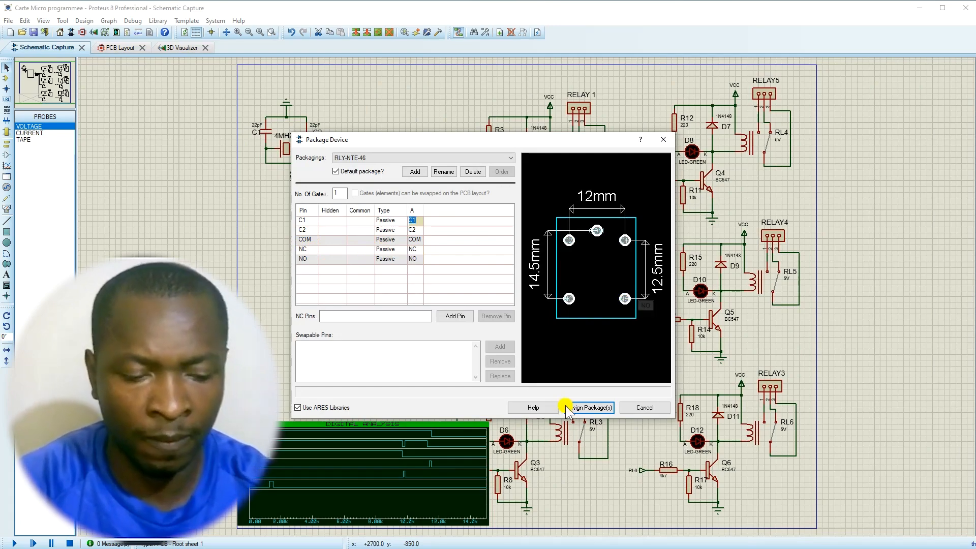
left_click(586, 407)
left_click(490, 348)
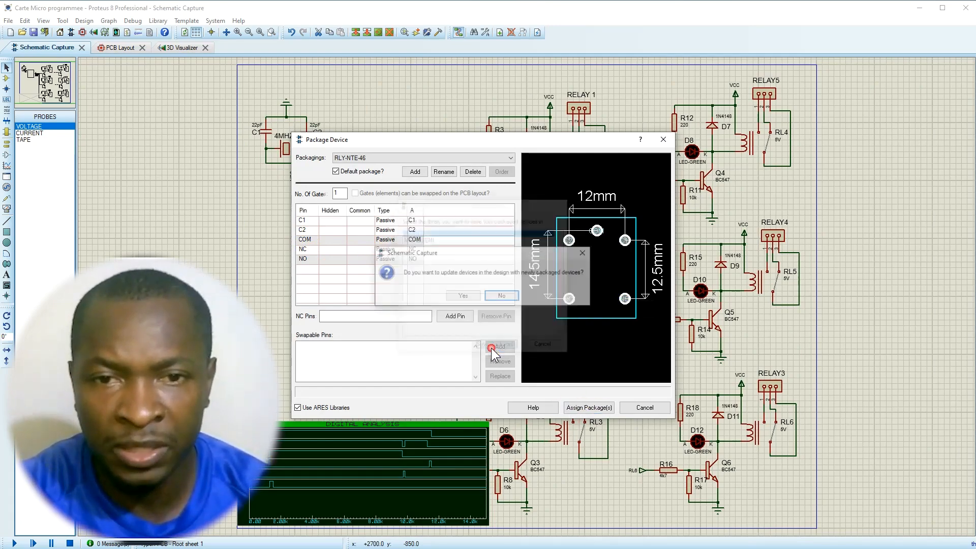
left_click(472, 294)
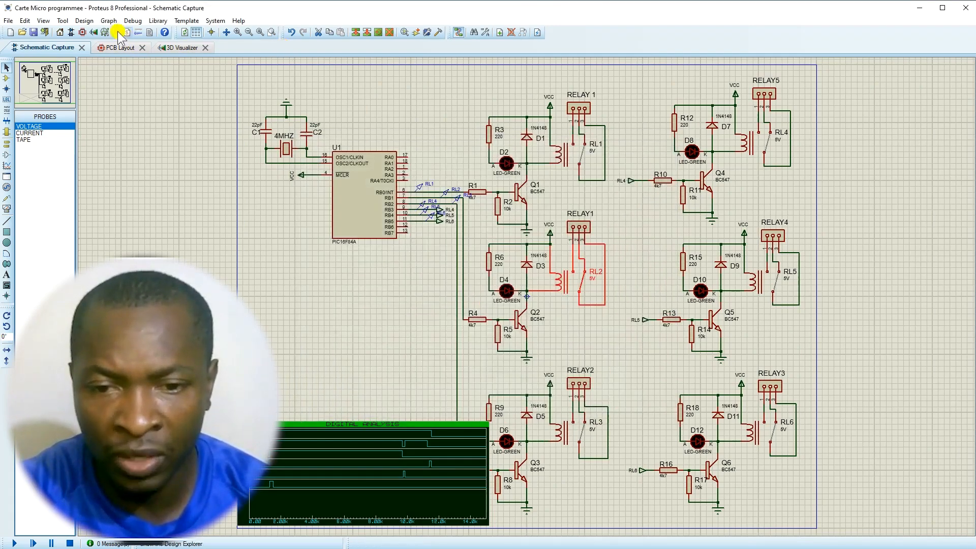
- Switch to the PCB layout and run the auto-placer on all listed components with its default settings
left_click(112, 47)
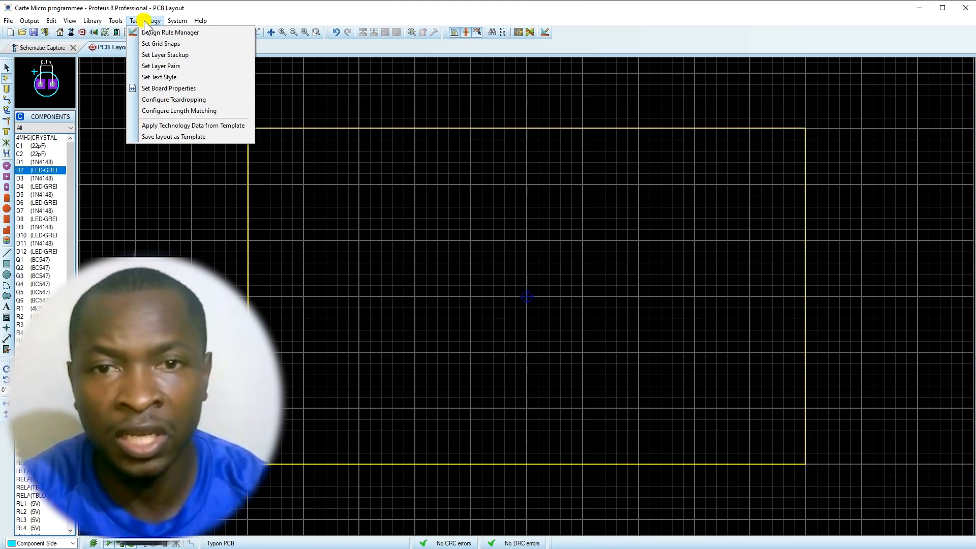
mouse_move(114, 20)
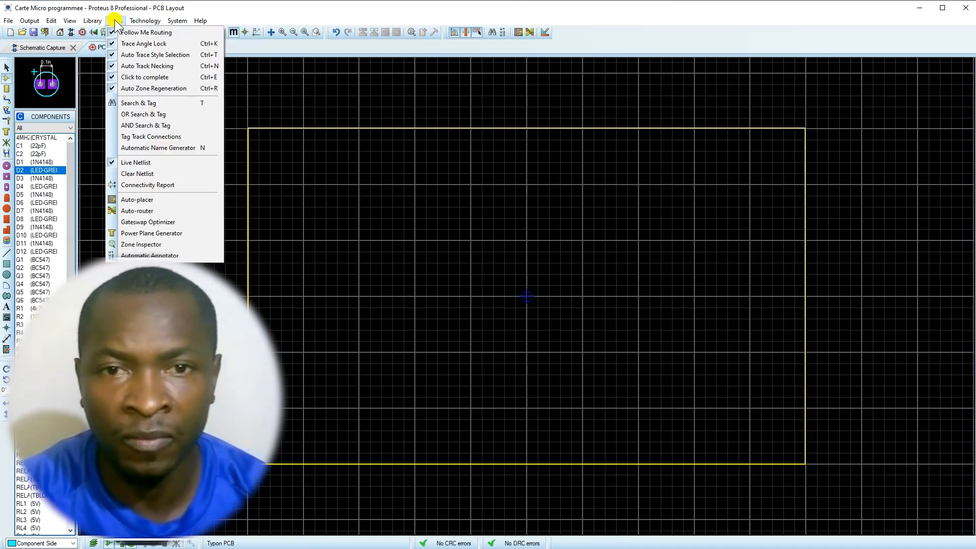
left_click(132, 200)
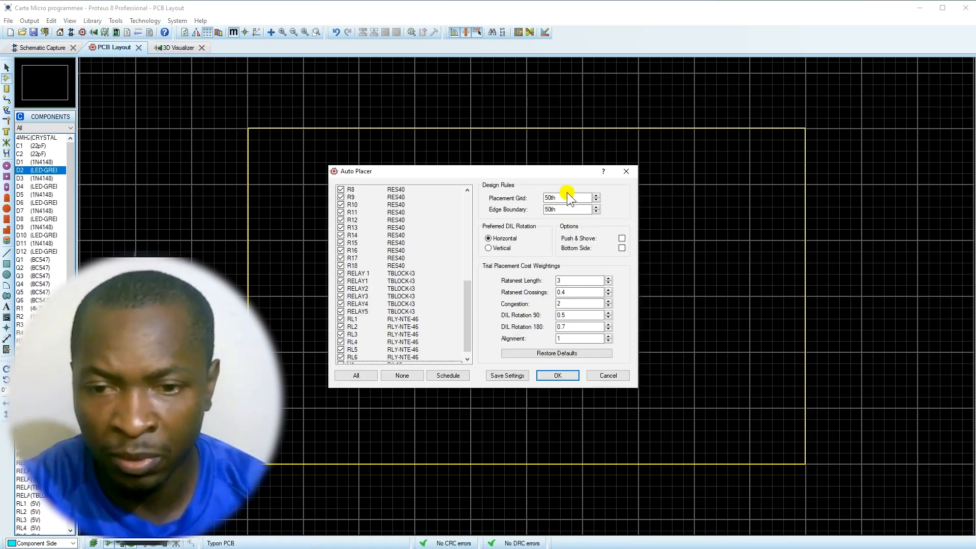
left_click_drag(471, 306, 463, 198)
left_click(549, 376)
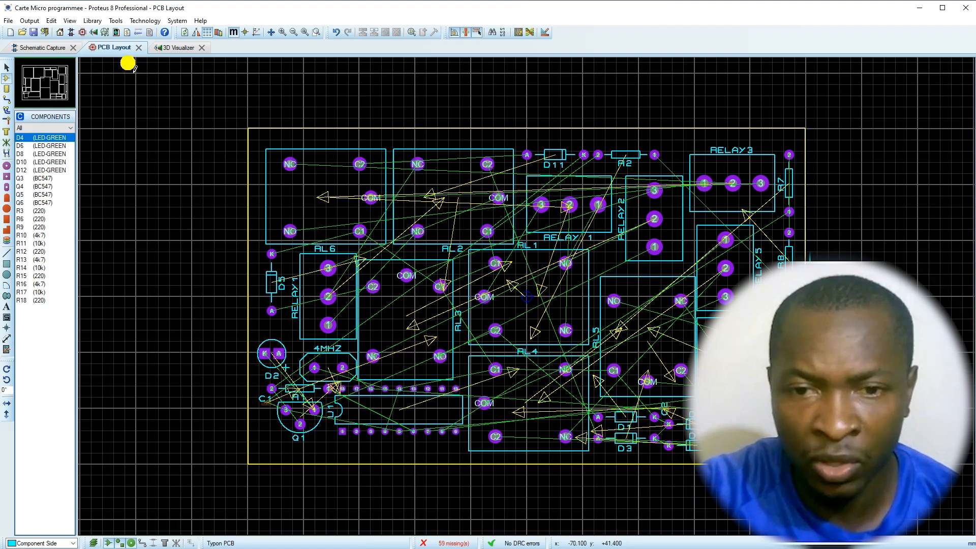
- Inspect the auto-placed board in 3D and undo the automatic placement without undoing any schematic action
left_click(173, 47)
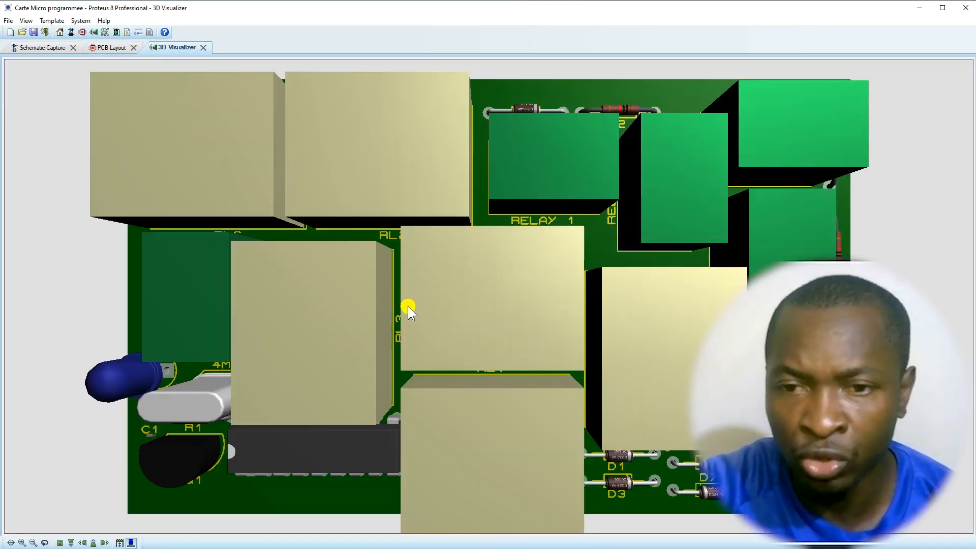
scroll(406, 302, "down", 2)
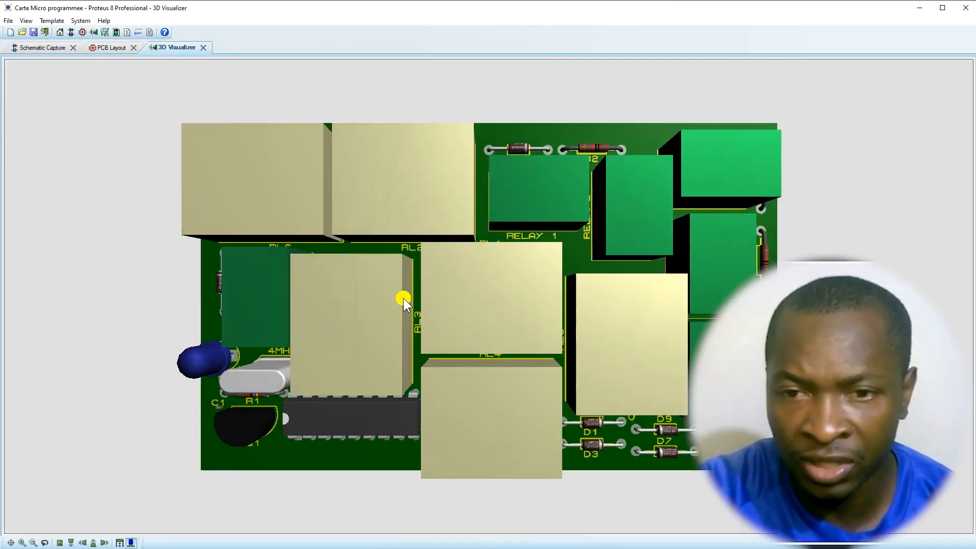
left_click(108, 48)
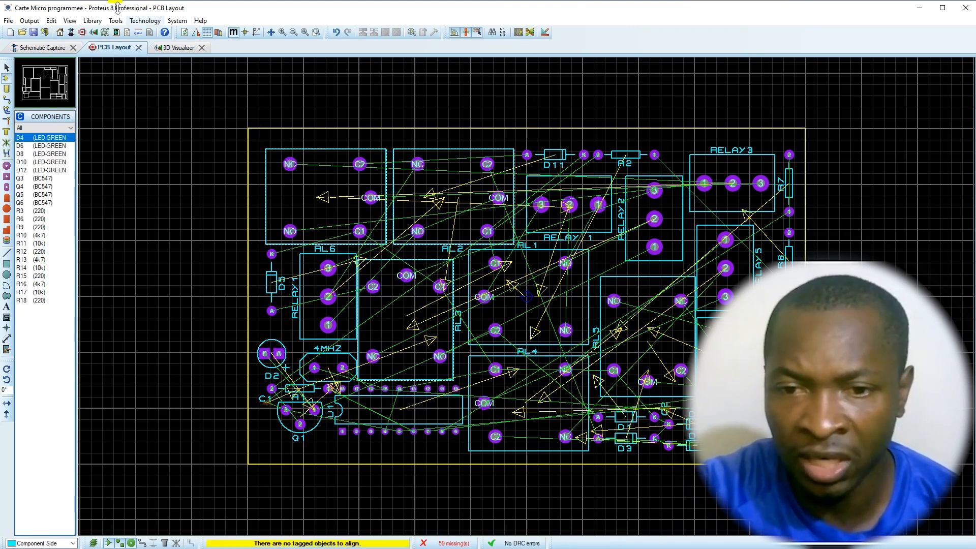
left_click(334, 30)
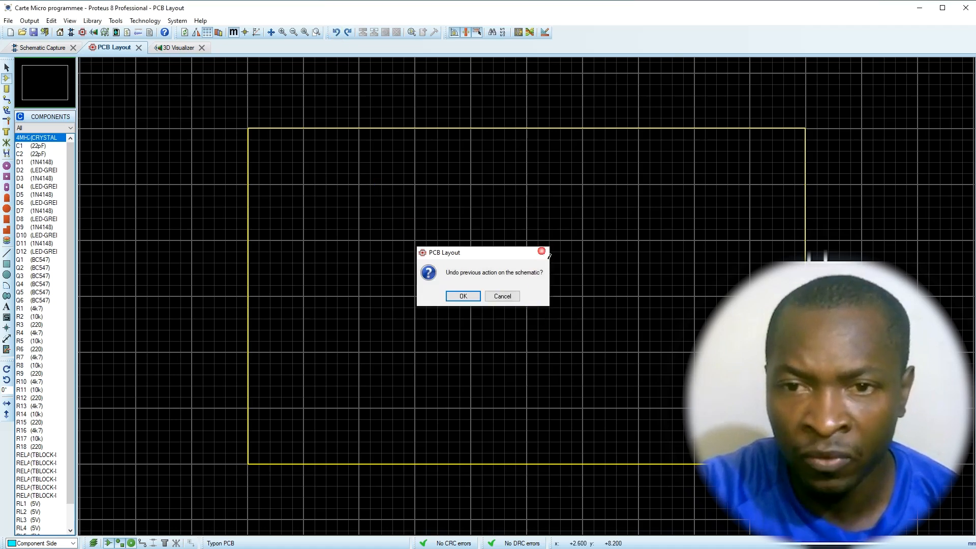
left_click(543, 252)
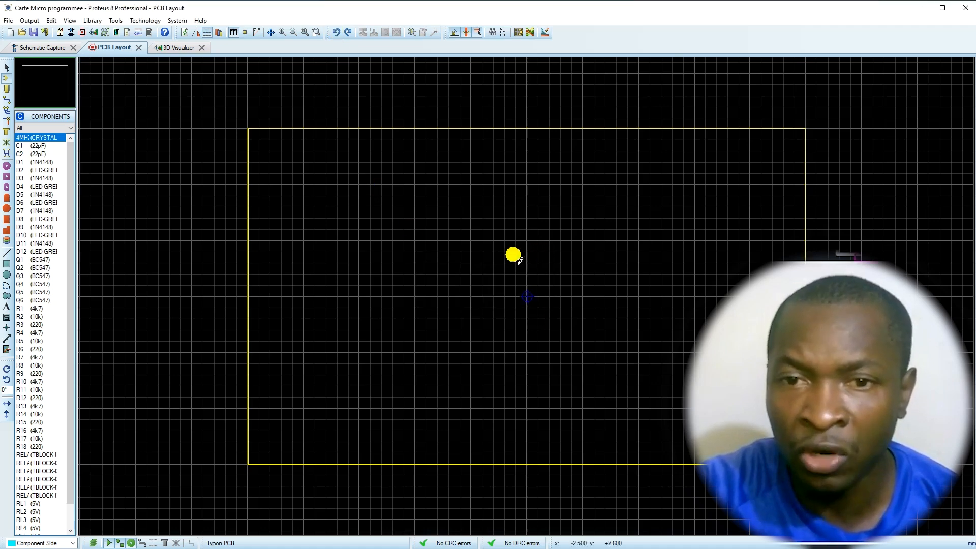
- Set the board properties to a maximum width of 150 mm and a maximum height of 100 mm
left_click(178, 21)
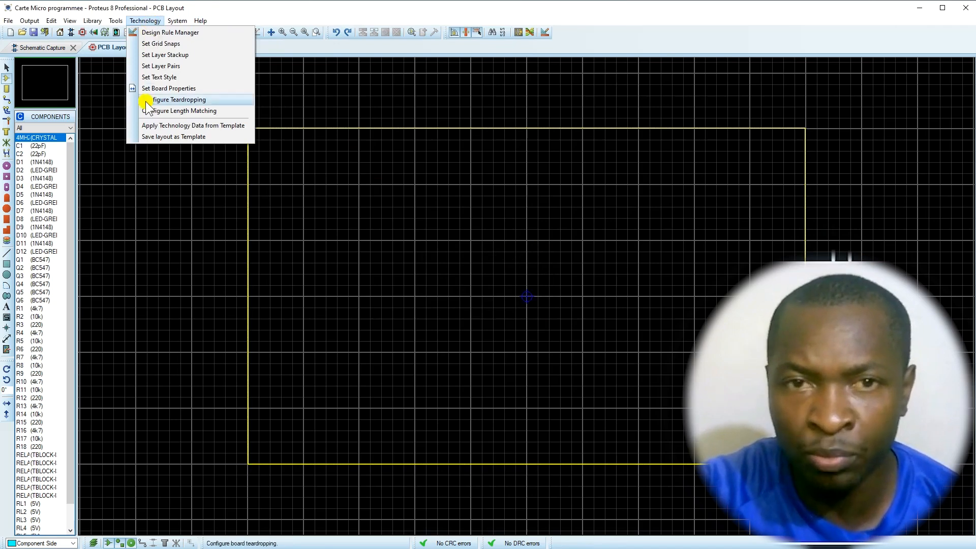
left_click(147, 89)
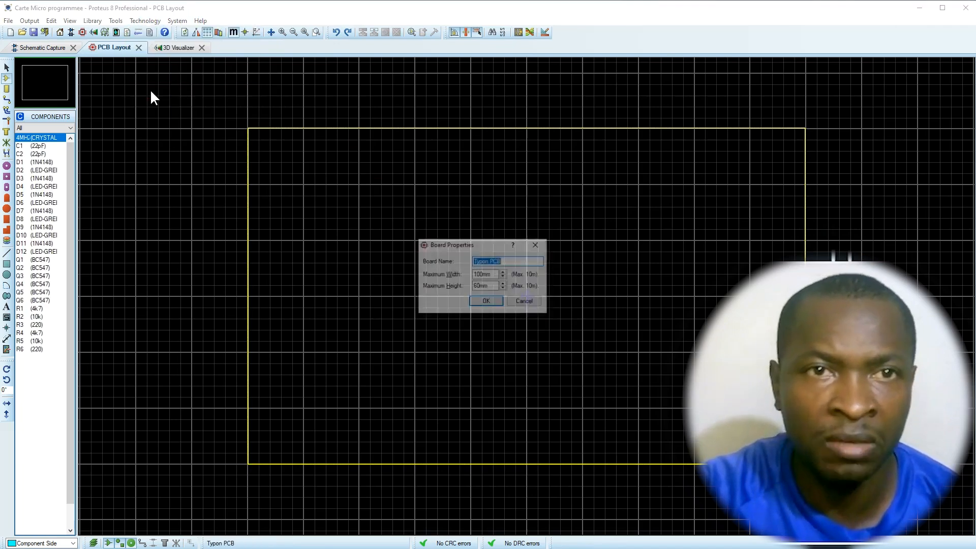
left_click(480, 275)
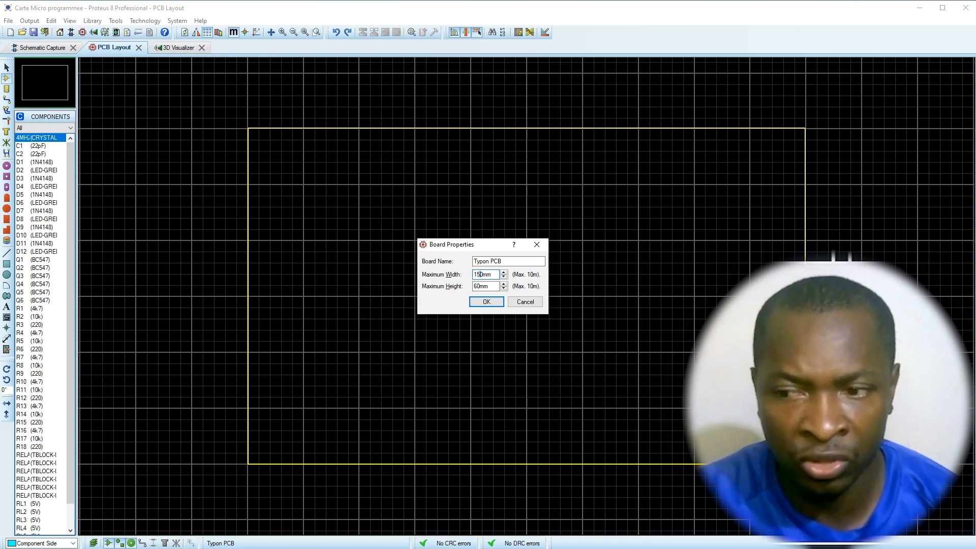
left_click(474, 286)
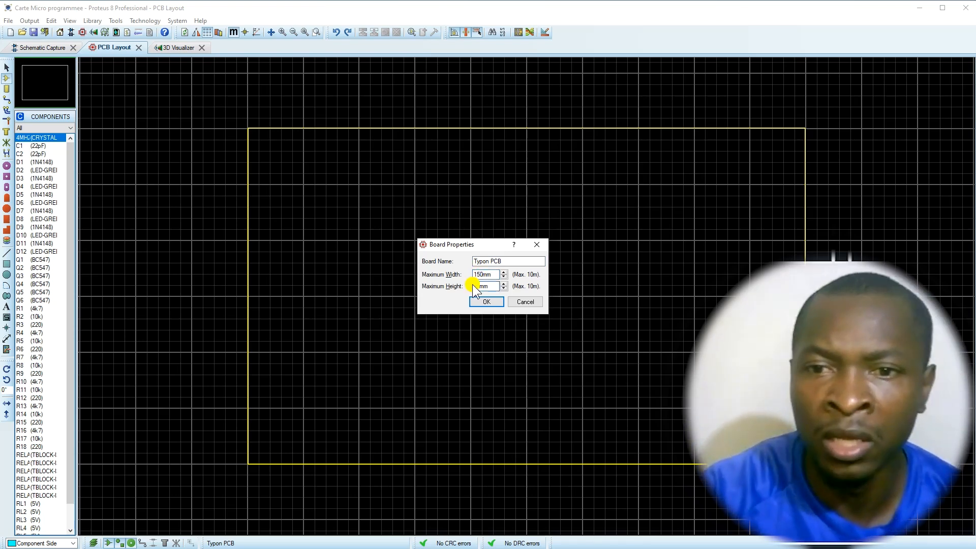
left_click(486, 302)
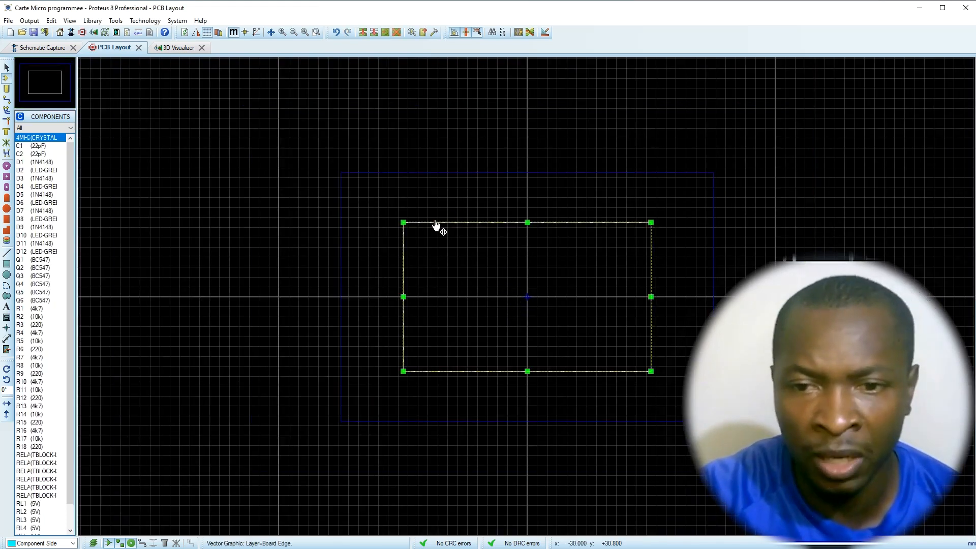
- Stretch the board edge outline at two opposite corners to fill the 150 × 100 mm work area
left_click_drag(404, 222, 341, 174)
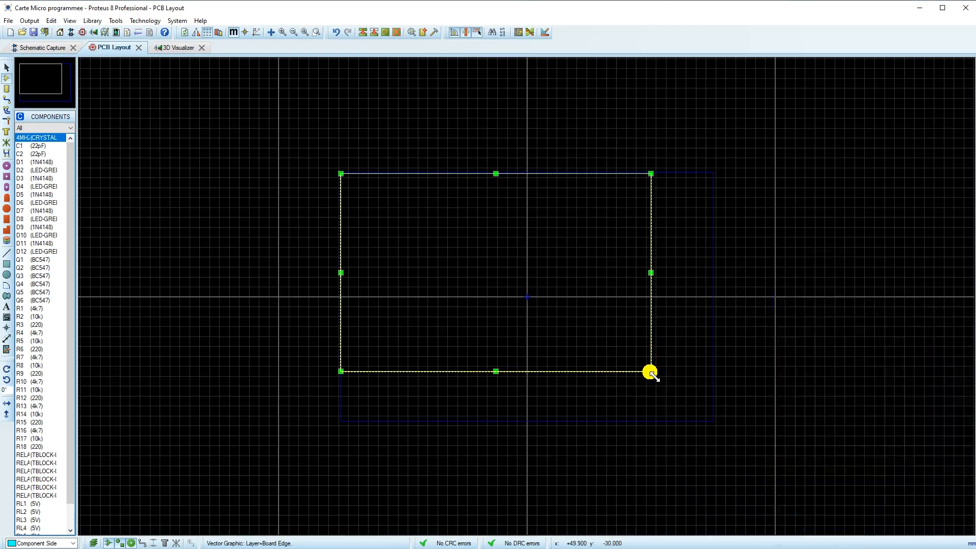
left_click_drag(651, 371, 713, 421)
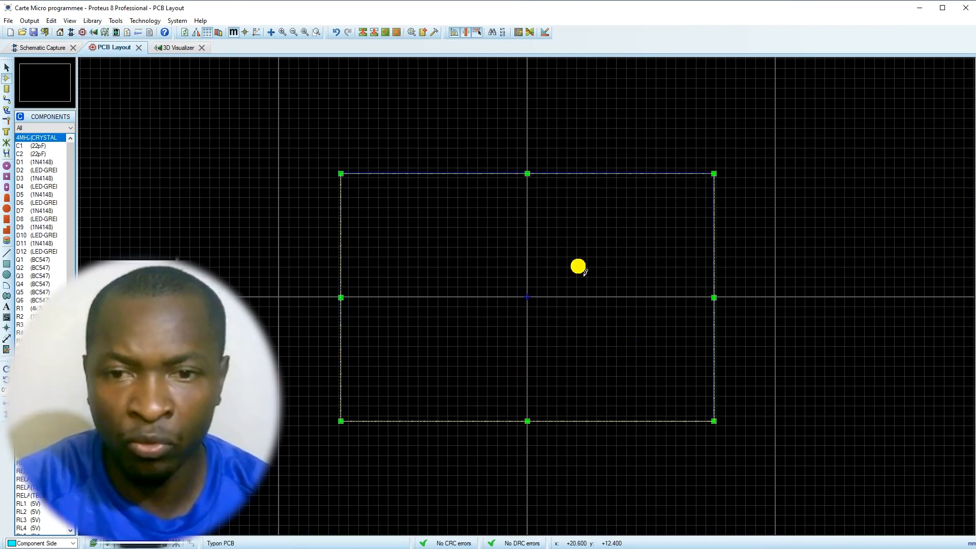
left_click(173, 47)
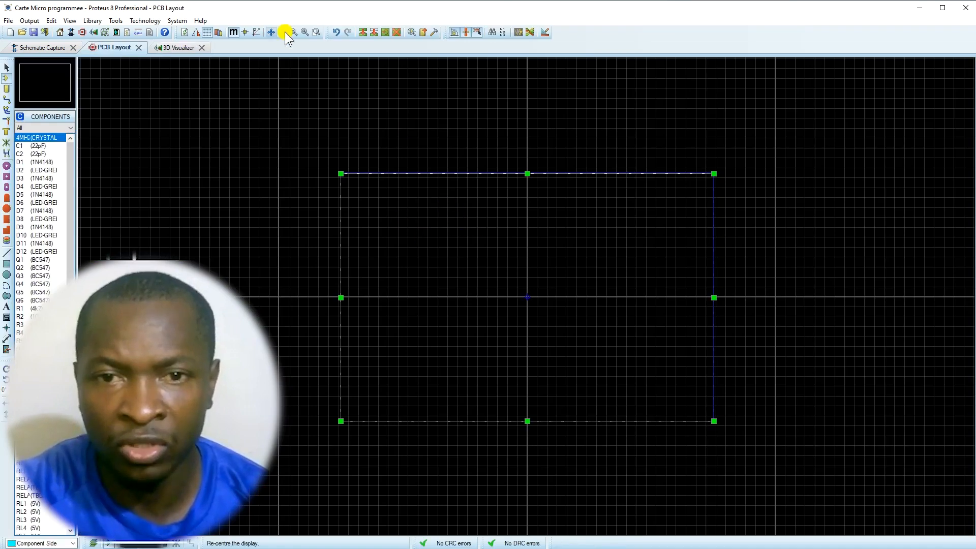
left_click(306, 31)
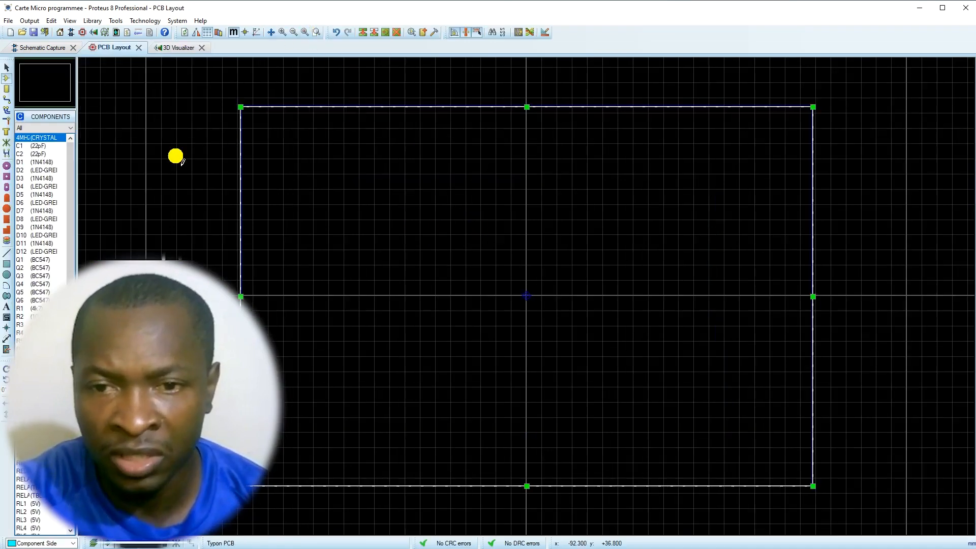
left_click(181, 165)
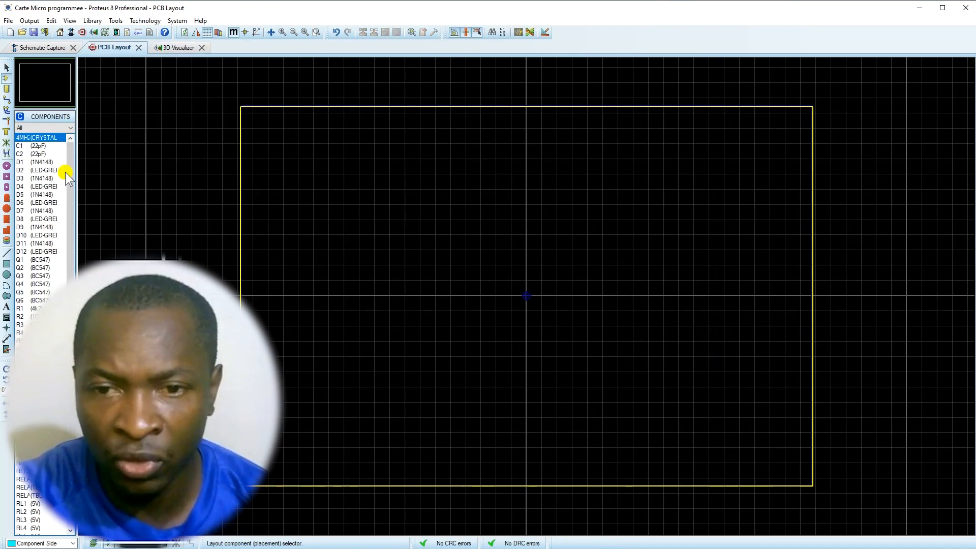
- Place relays RL1 to RL6 one below another in a vertical column near the board's right edge
scroll(44, 229, "down", 1)
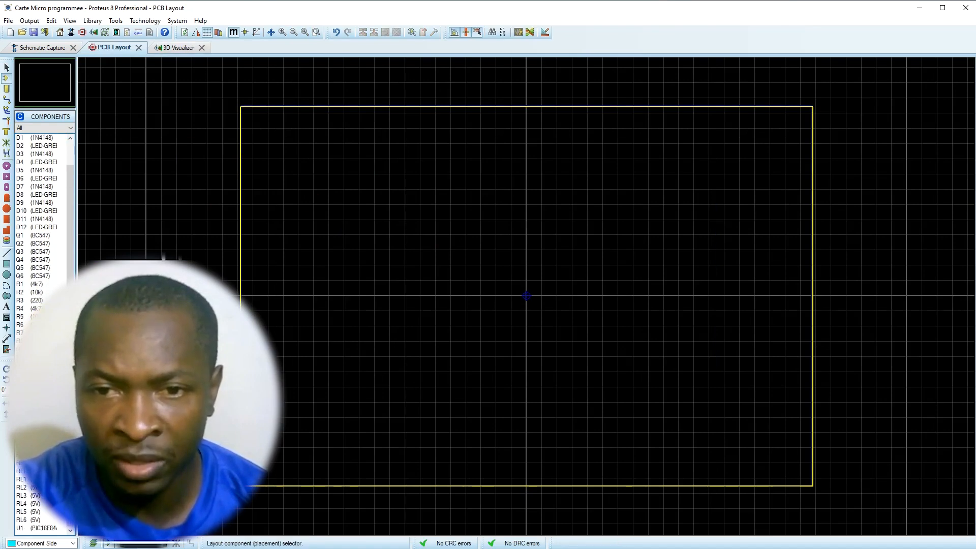
left_click(38, 430)
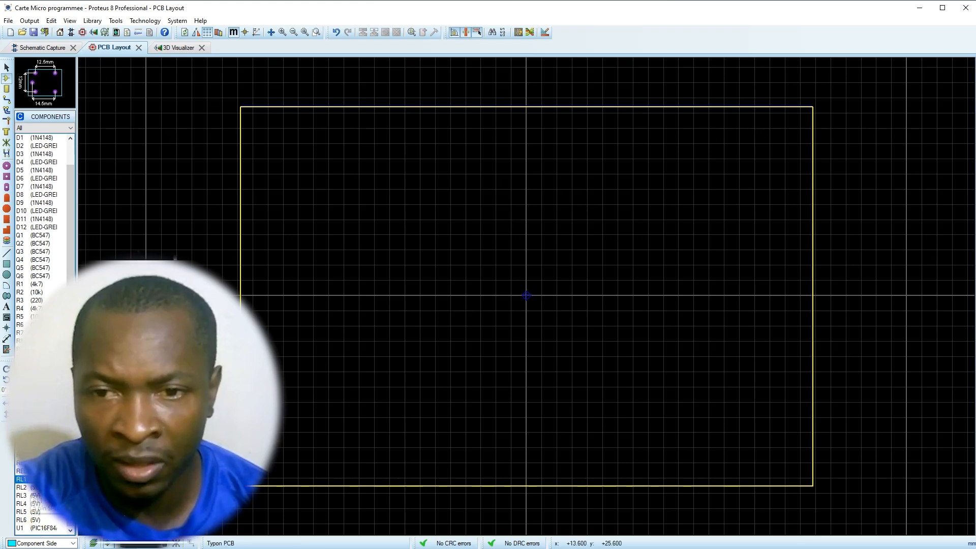
left_click(578, 198)
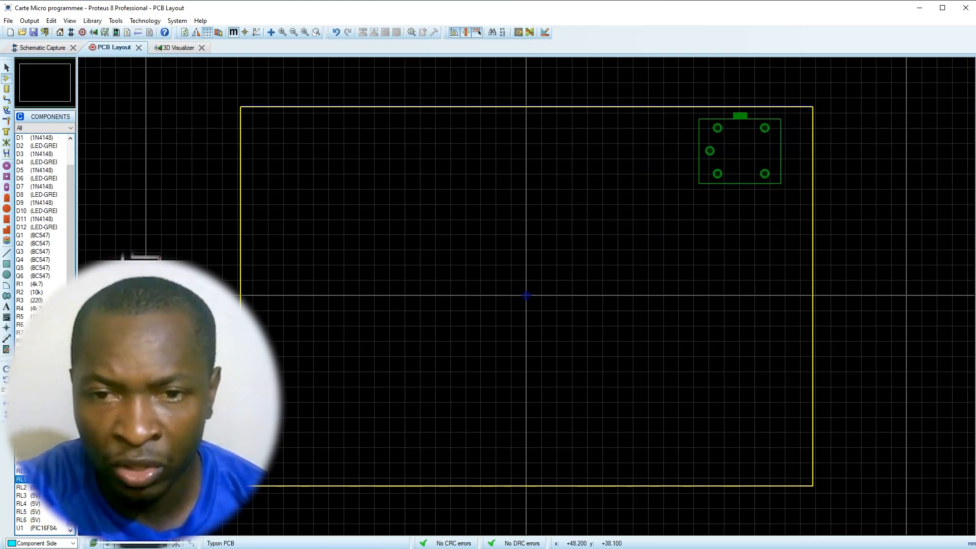
left_click(710, 150)
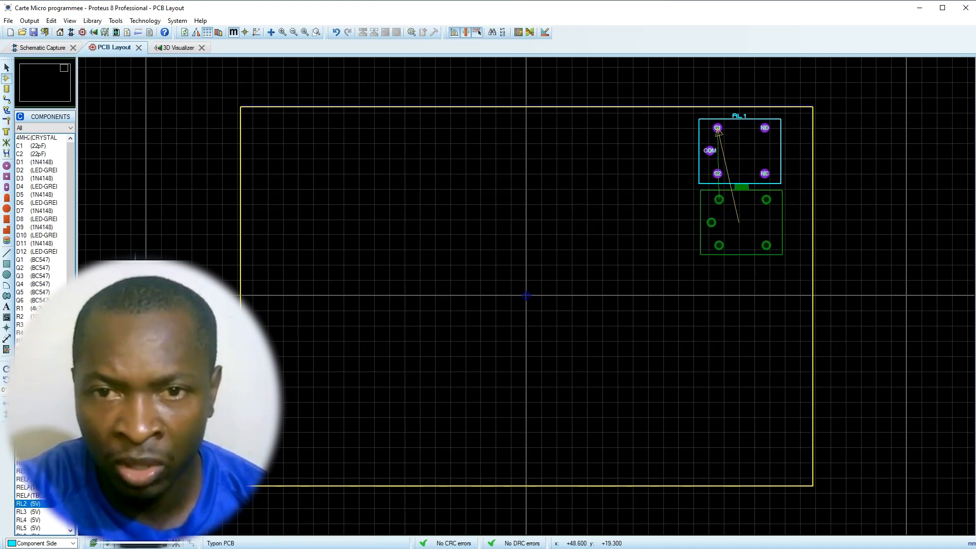
left_click(710, 221)
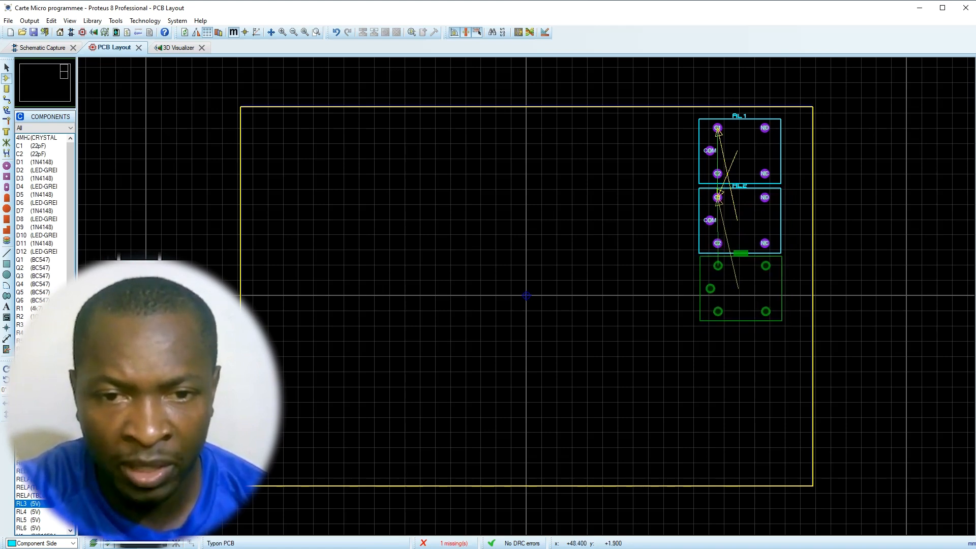
left_click(710, 288)
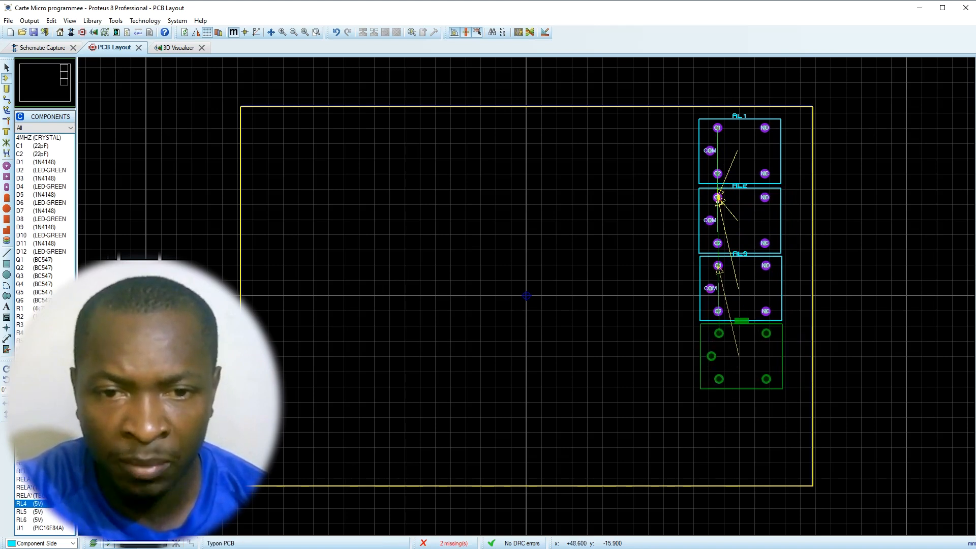
left_click(711, 356)
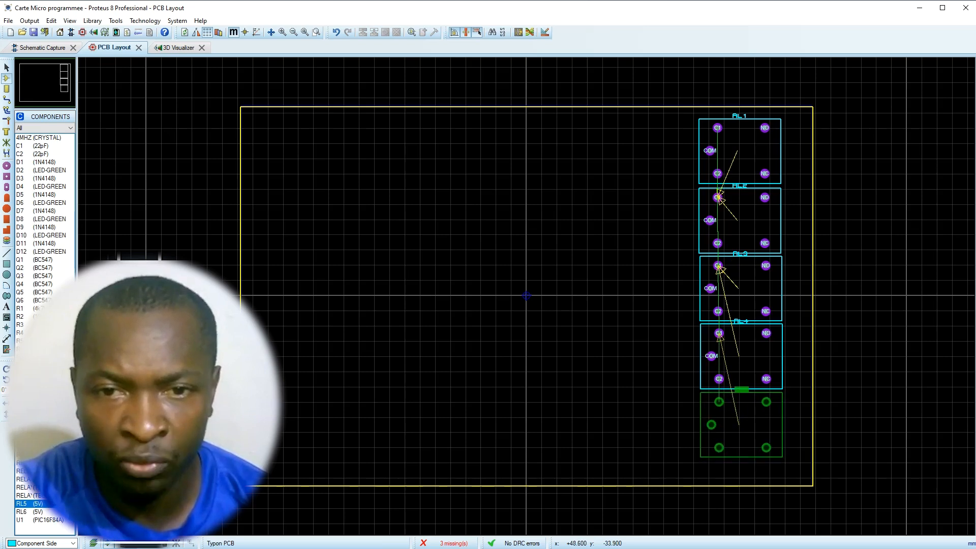
left_click(711, 424)
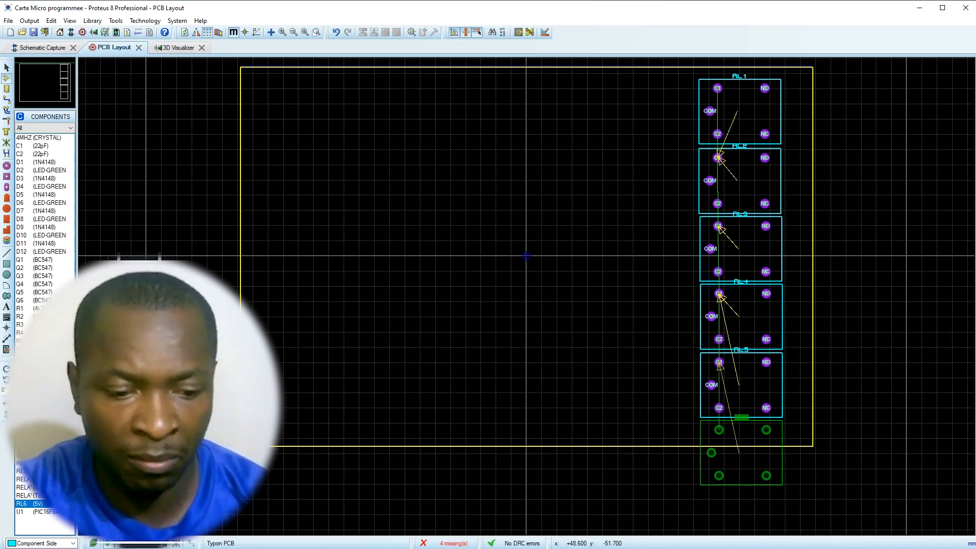
left_click(741, 452)
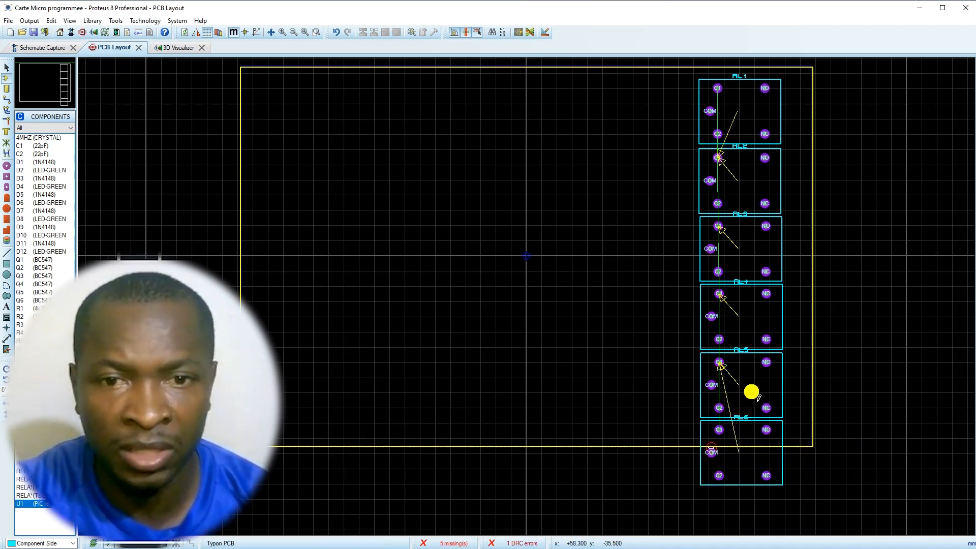
- Set the board's maximum height to 120 mm in the board properties
left_click(151, 23)
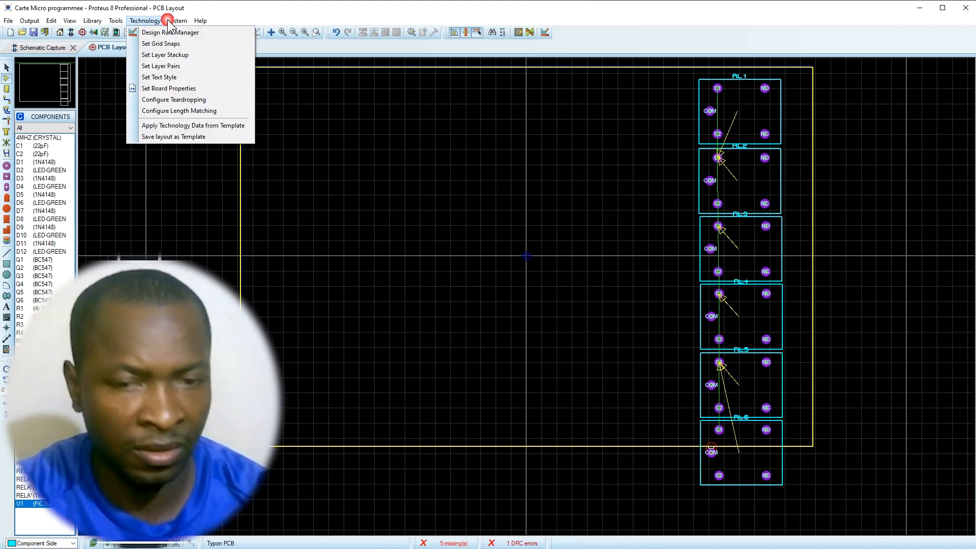
left_click(151, 89)
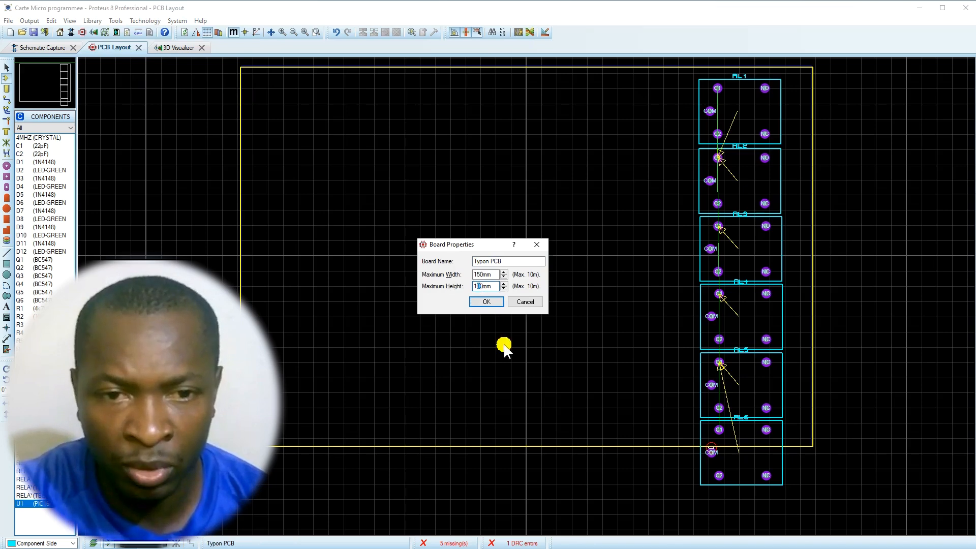
left_click(486, 303)
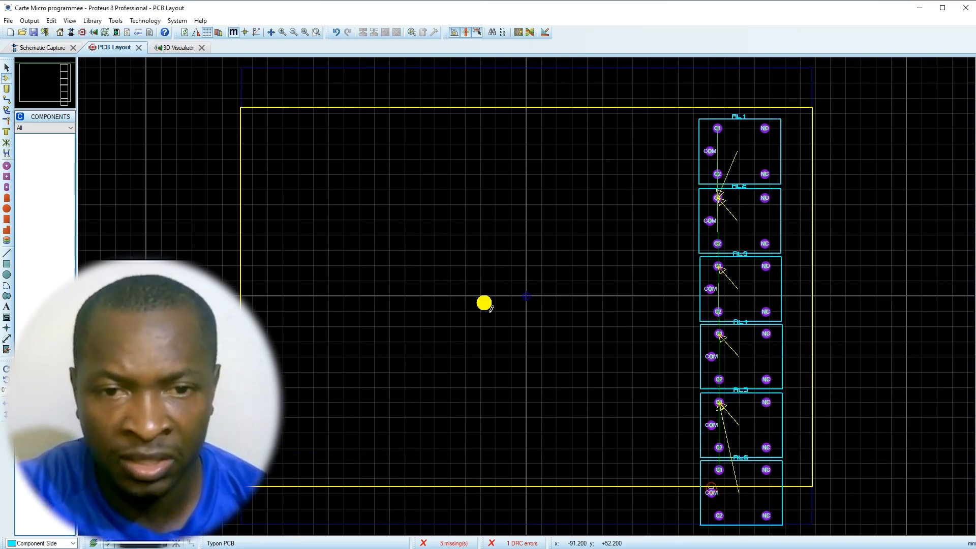
- Extend the board outline's upper and lower edges to the enlarged work area limits so all six relays fit
left_click(354, 108)
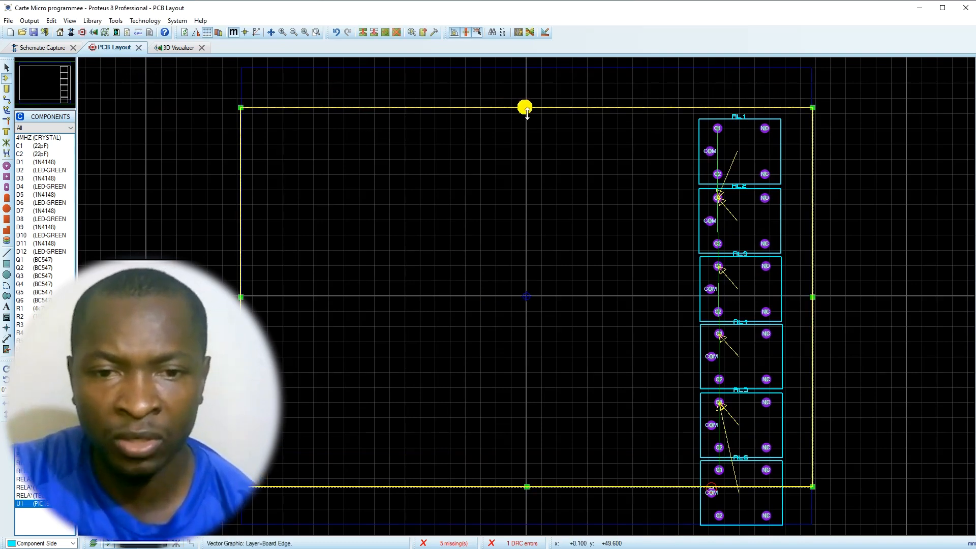
left_click_drag(525, 107, 523, 67)
scroll(514, 153, "down", 1)
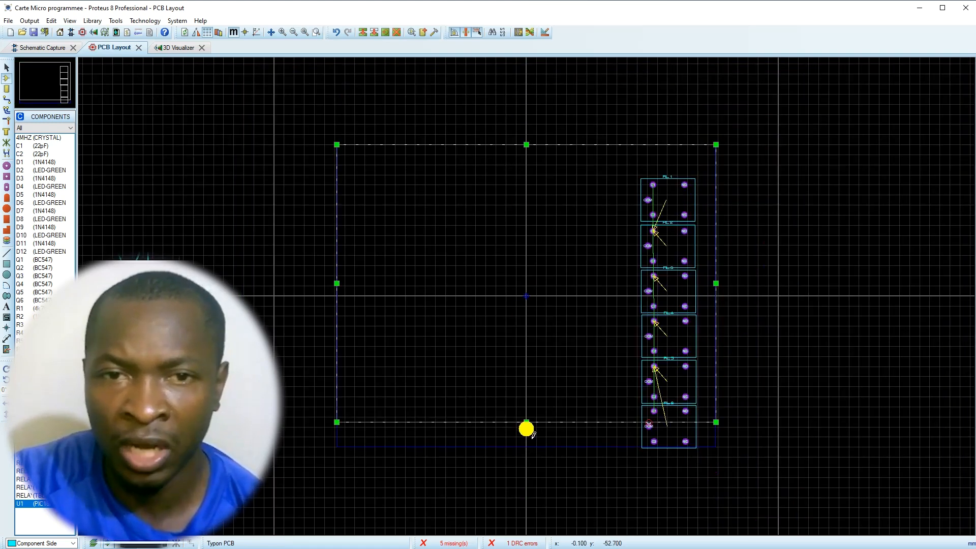
left_click_drag(526, 422, 526, 446)
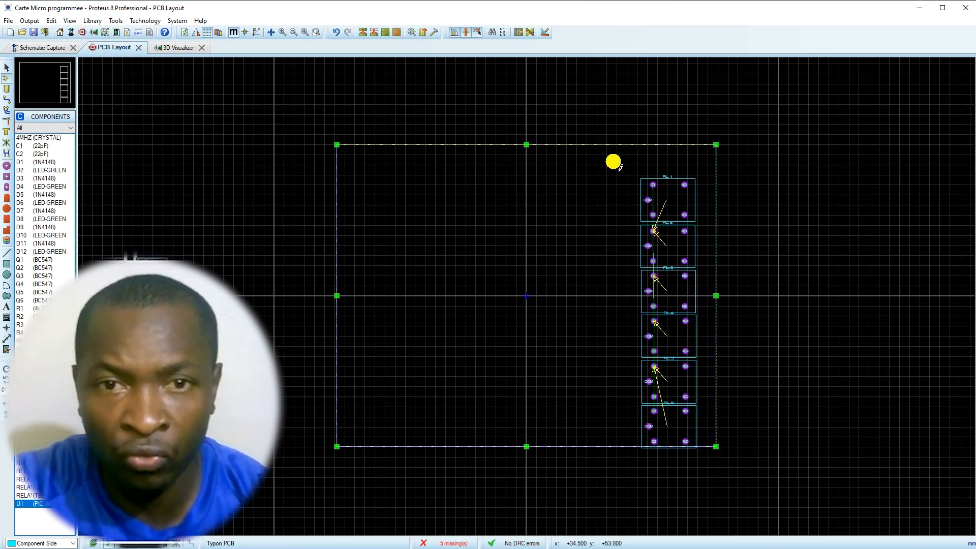
left_click_drag(614, 162, 687, 375)
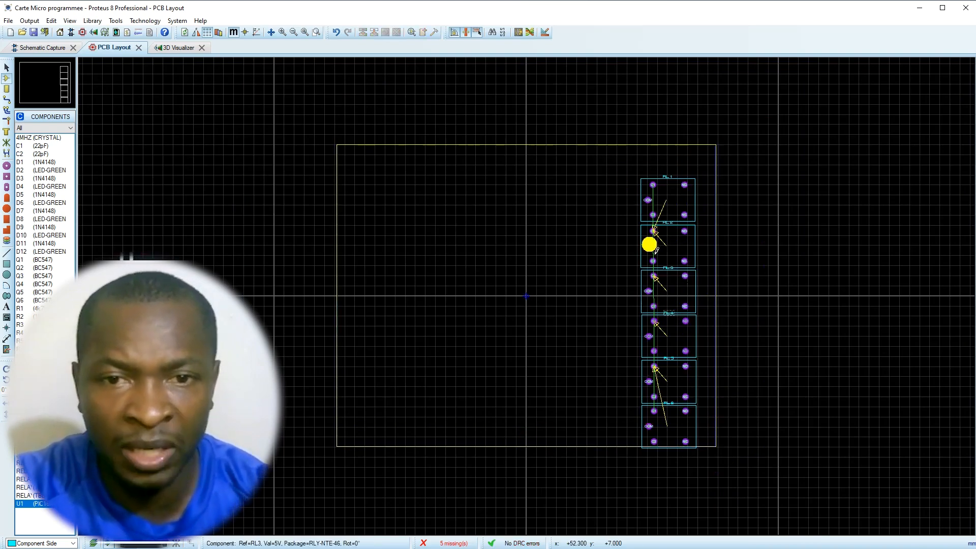
- Select all six relays together and move the column up and inward so it sits inside the board outline
left_click_drag(618, 172, 705, 466)
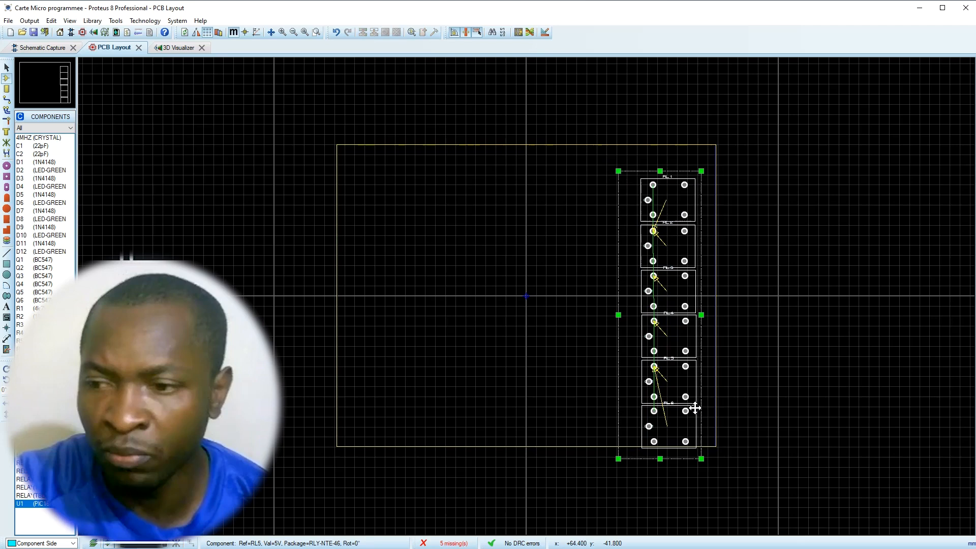
left_click_drag(694, 408, 679, 388)
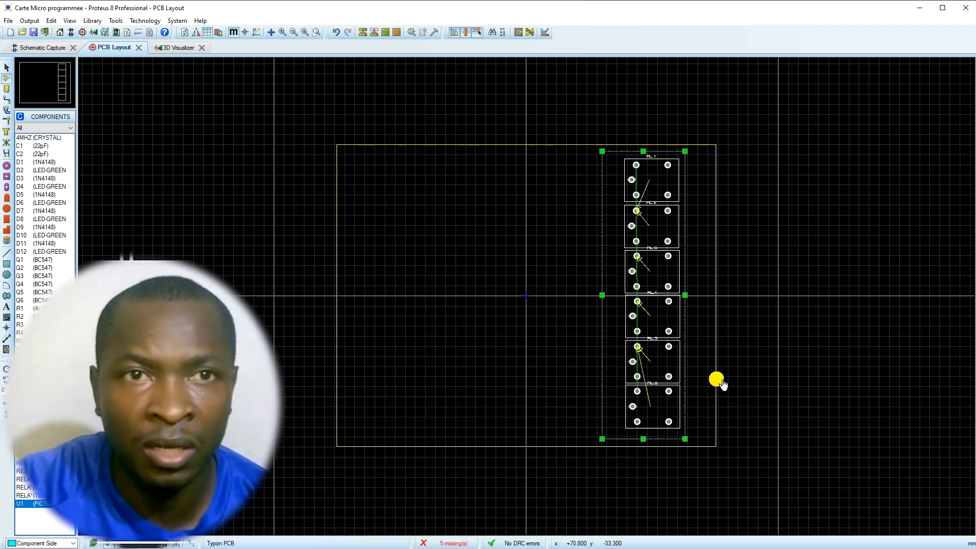
left_click(755, 349)
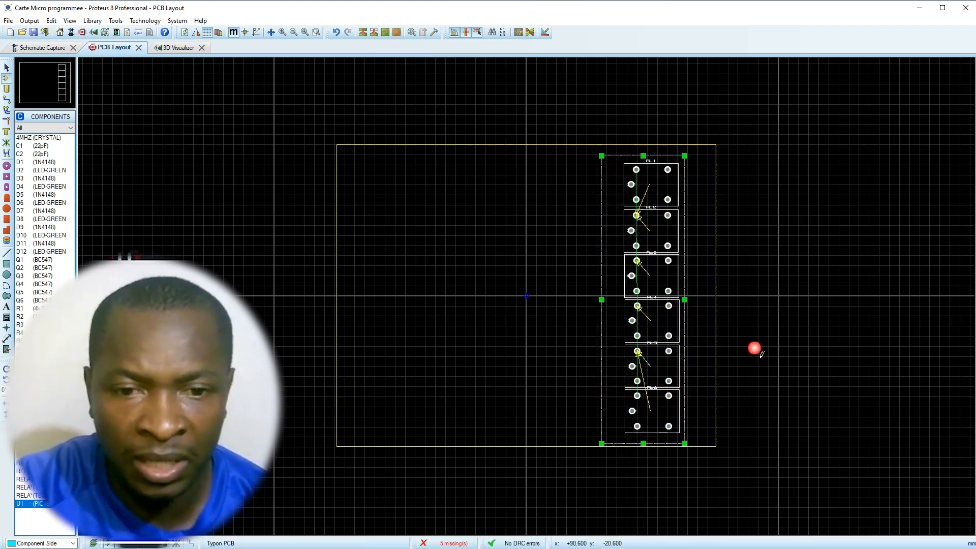
- Check the relay column's position on the board in the 3D Visualizer, then return to the PCB layout
left_click(169, 49)
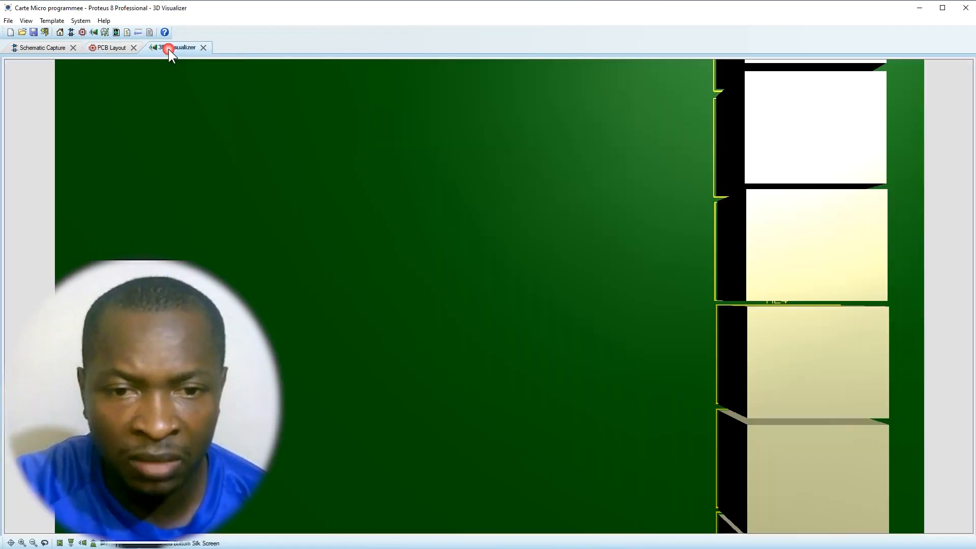
scroll(655, 251, "down", 3)
middle_click(655, 251)
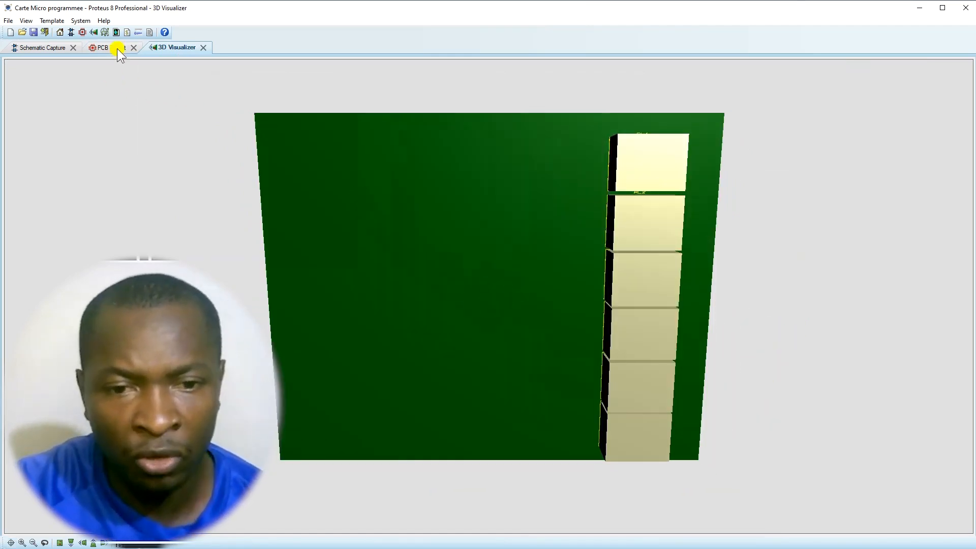
left_click(117, 48)
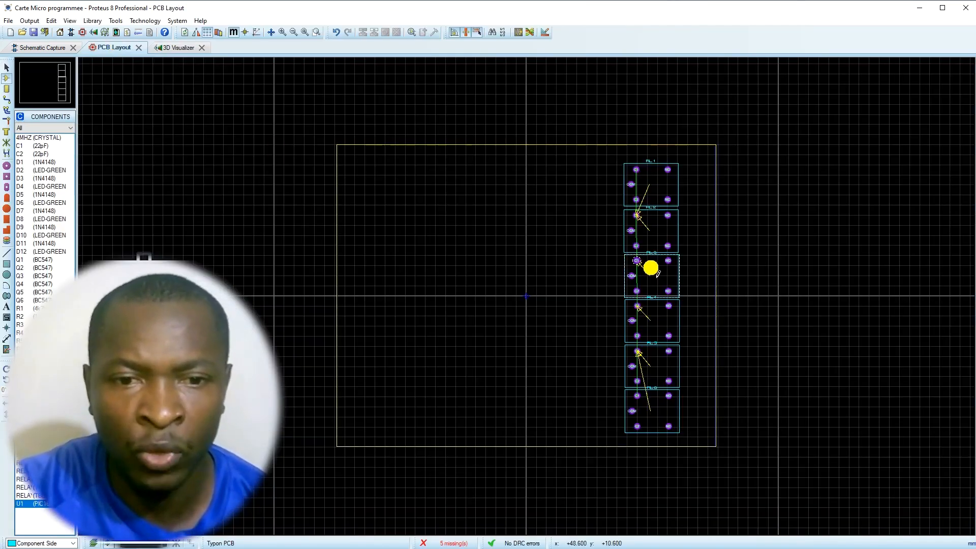
- Assign the M-CAD file RELAY_SRD-05VDC.STEP as the 3D mechanical model of relay RL3
scroll(651, 267, "up", 2)
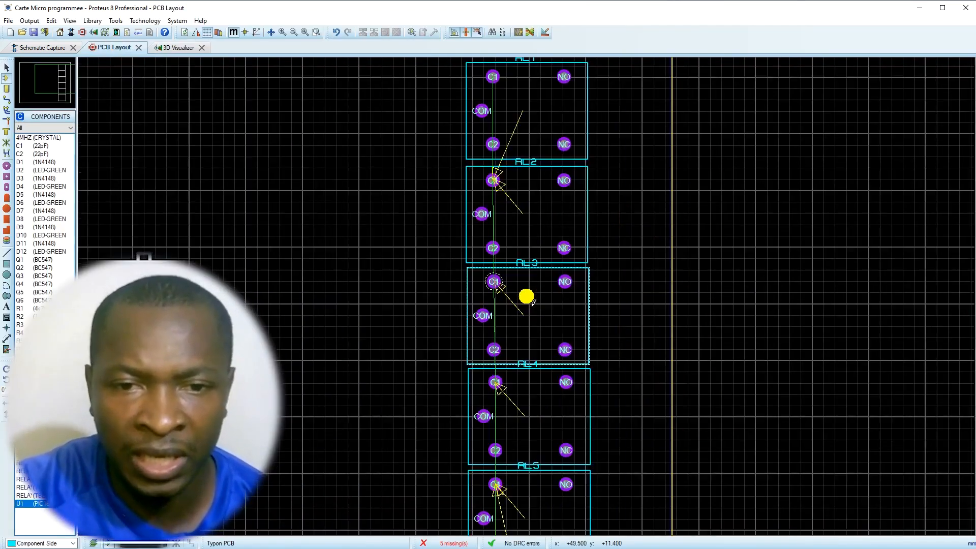
double_click(544, 268)
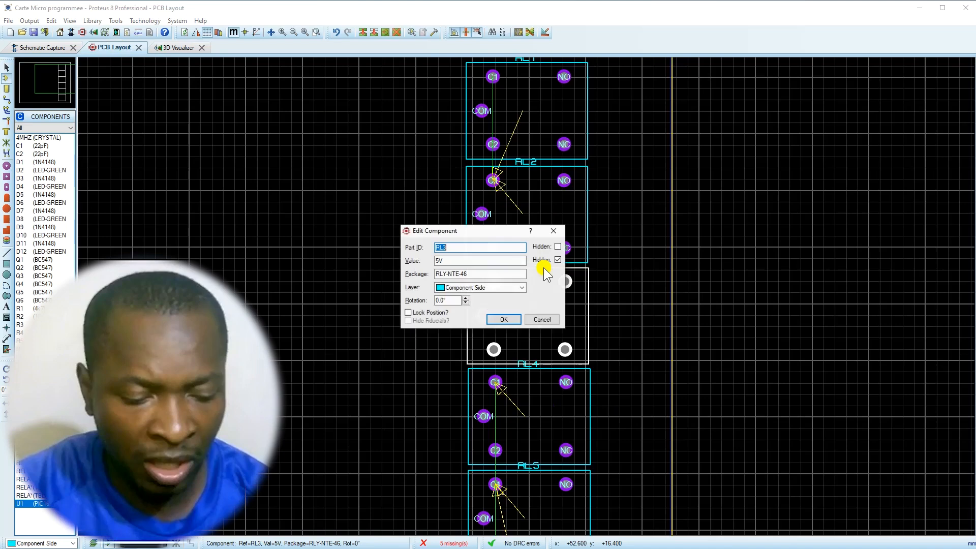
left_click(557, 229)
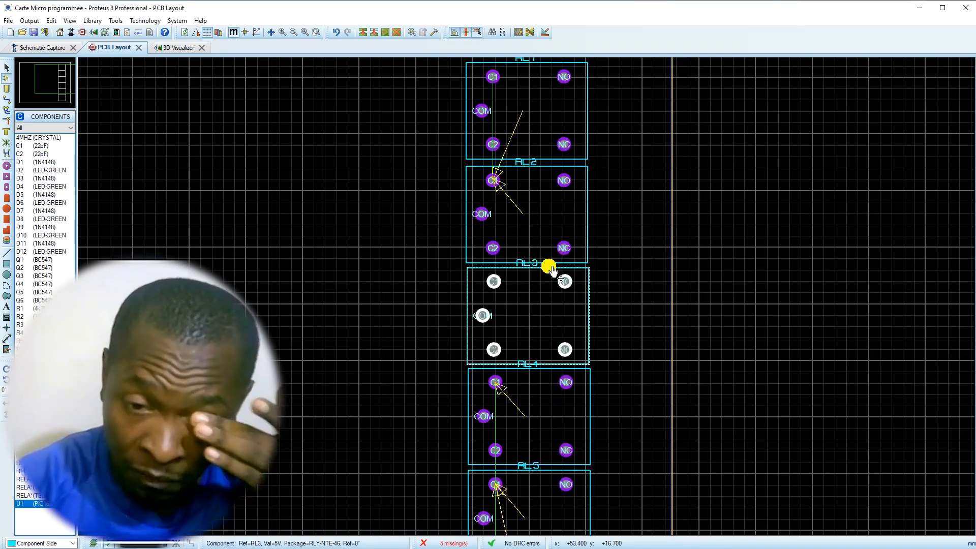
right_click(558, 262)
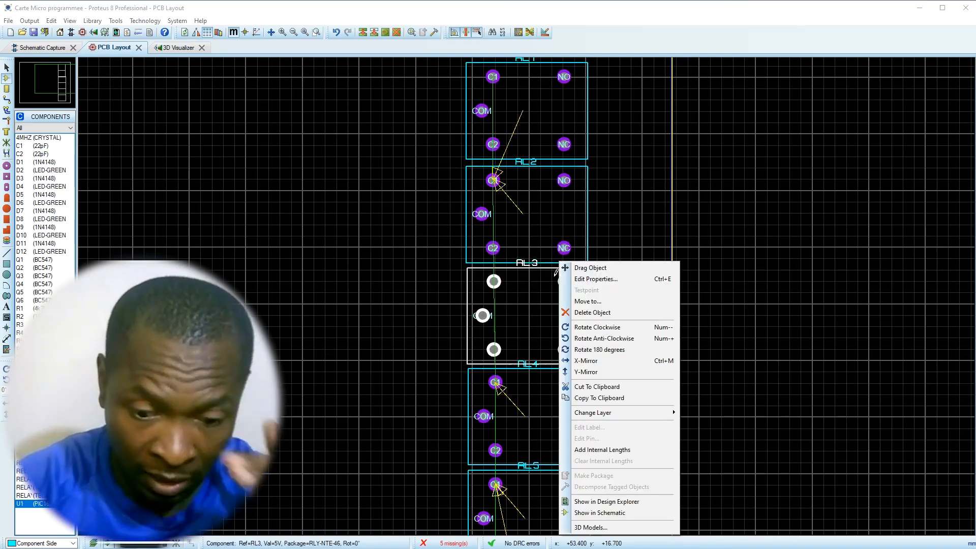
left_click(584, 526)
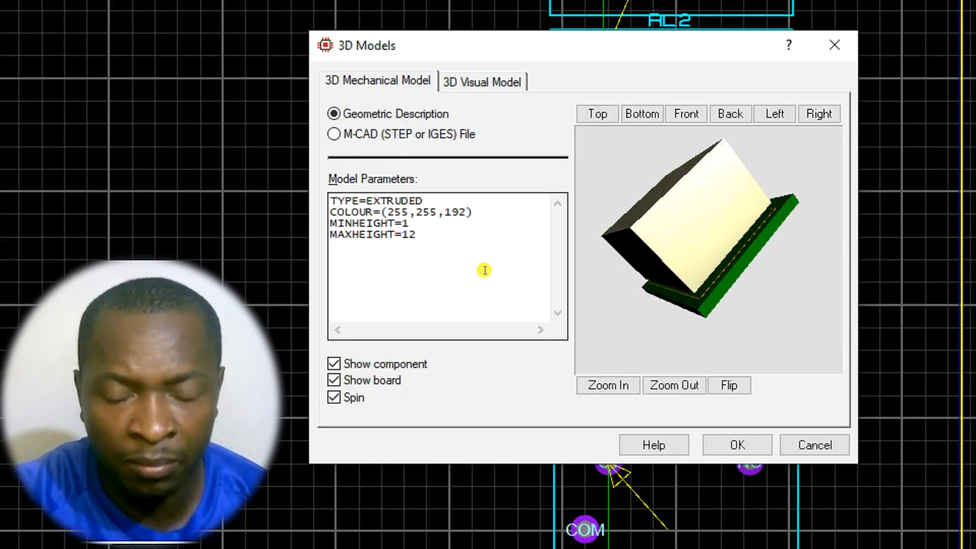
left_click(334, 134)
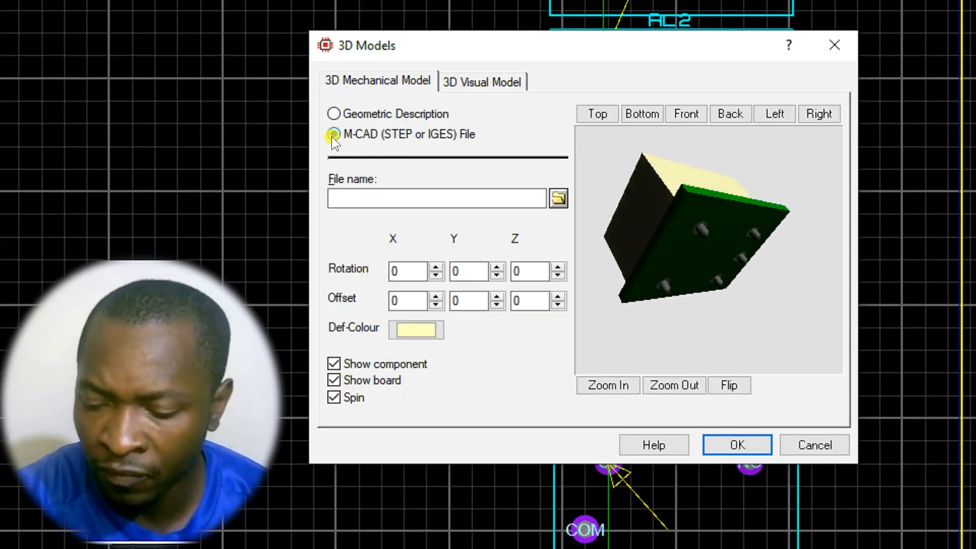
left_click(562, 198)
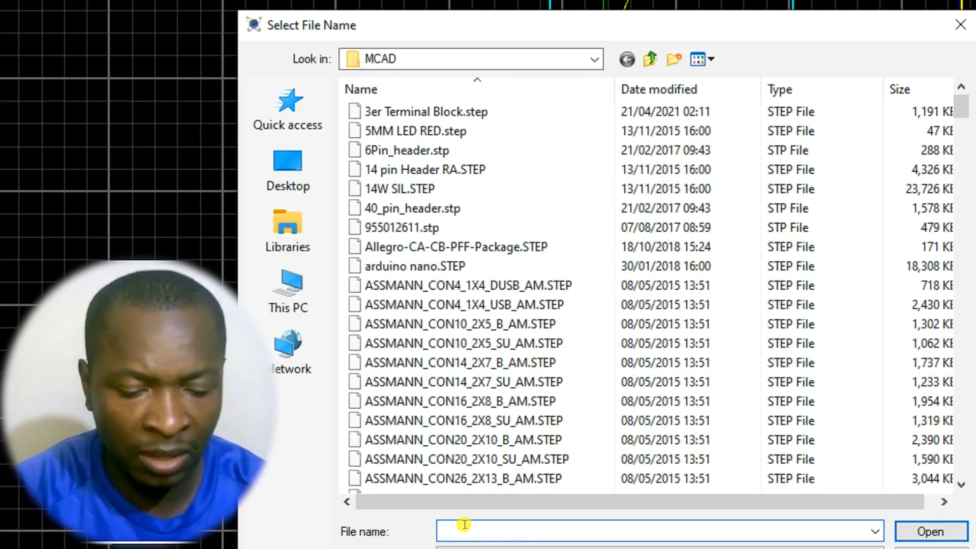
type("re")
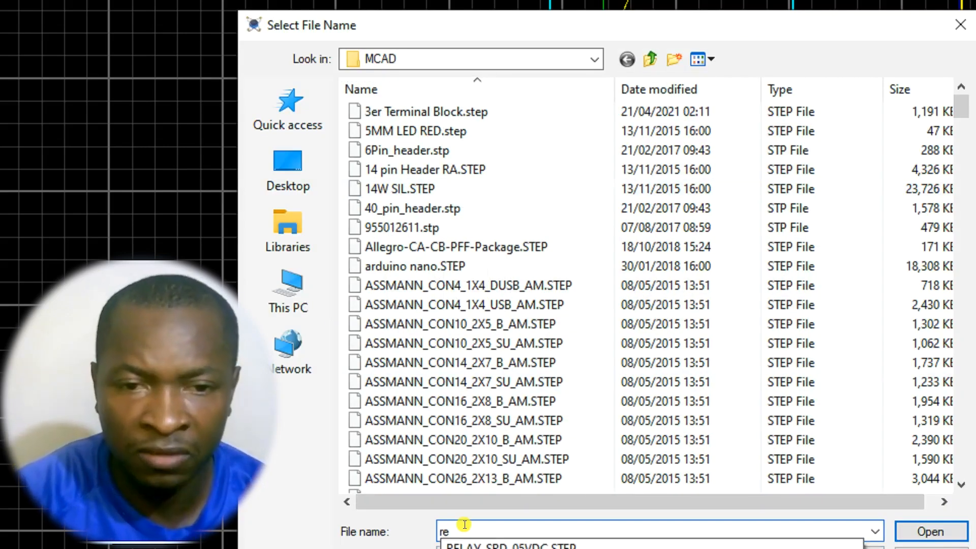
left_click(489, 545)
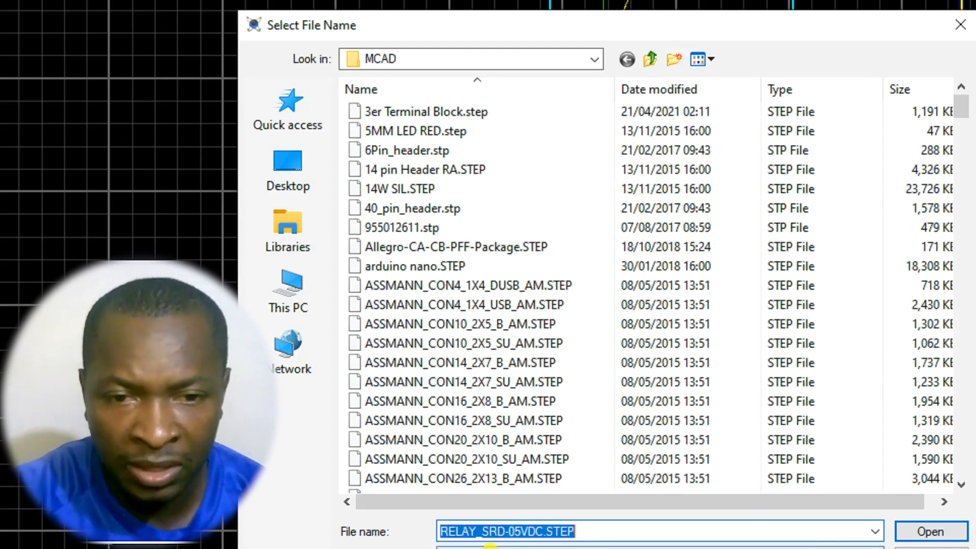
left_click(963, 531)
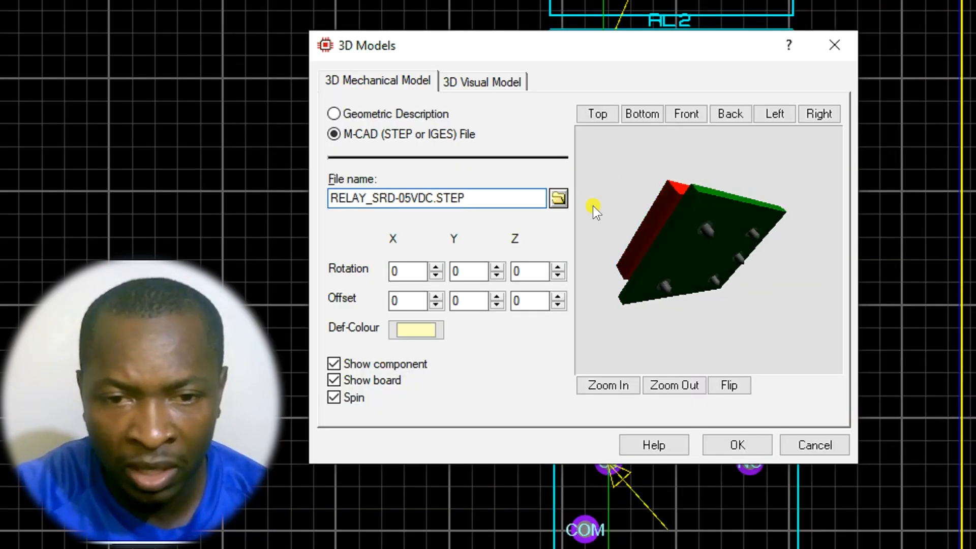
- Enlarge the 3D model preview and set the relay model's rotation to X 180 and Y -180
left_click_drag(704, 246, 707, 288)
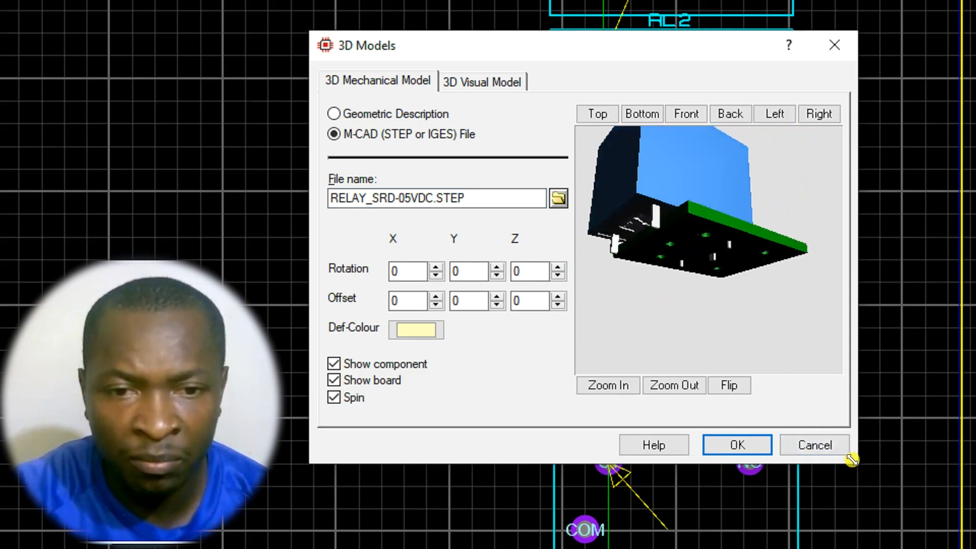
left_click_drag(851, 460, 927, 508)
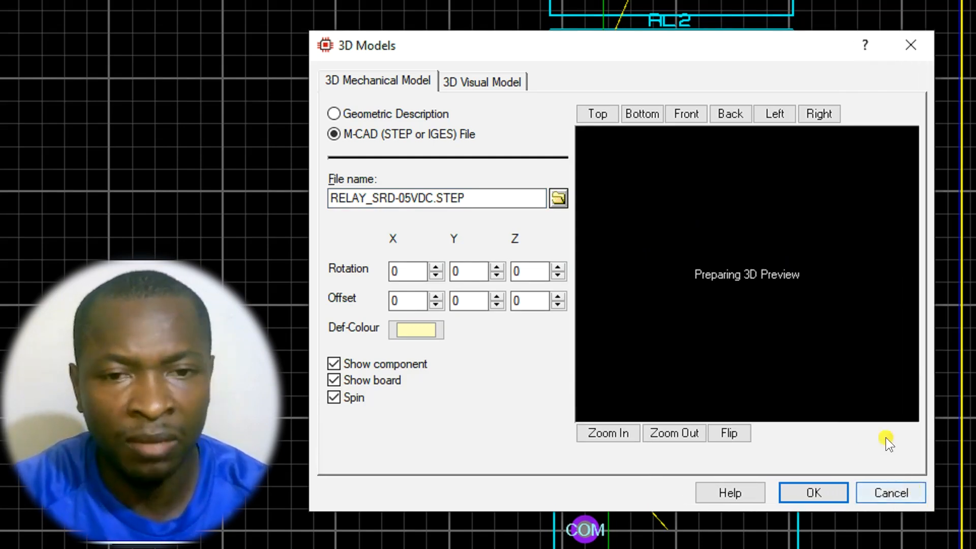
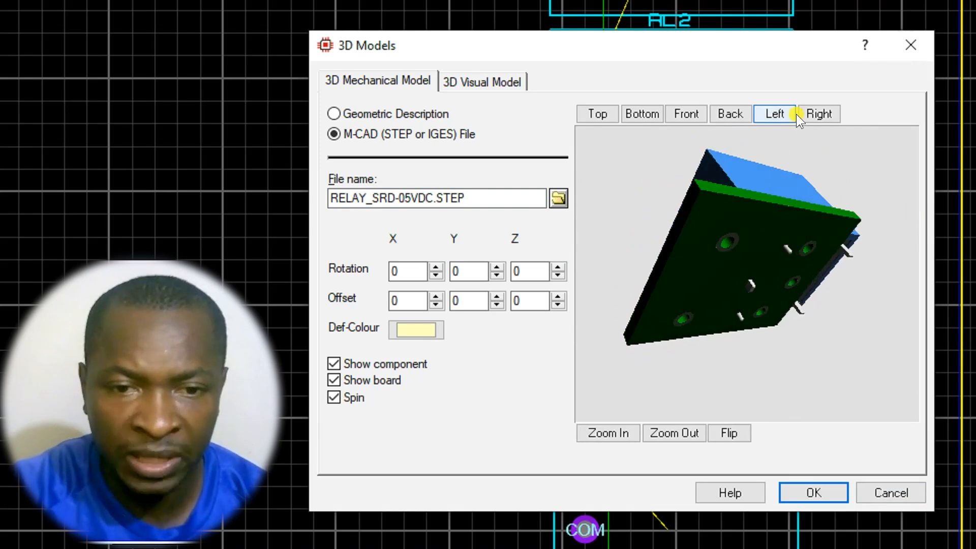
left_click(392, 267)
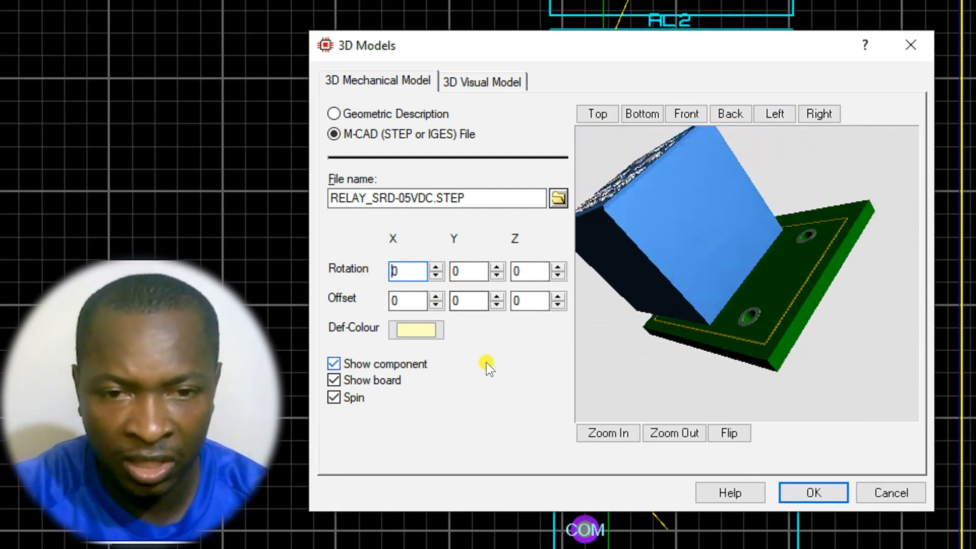
type("18")
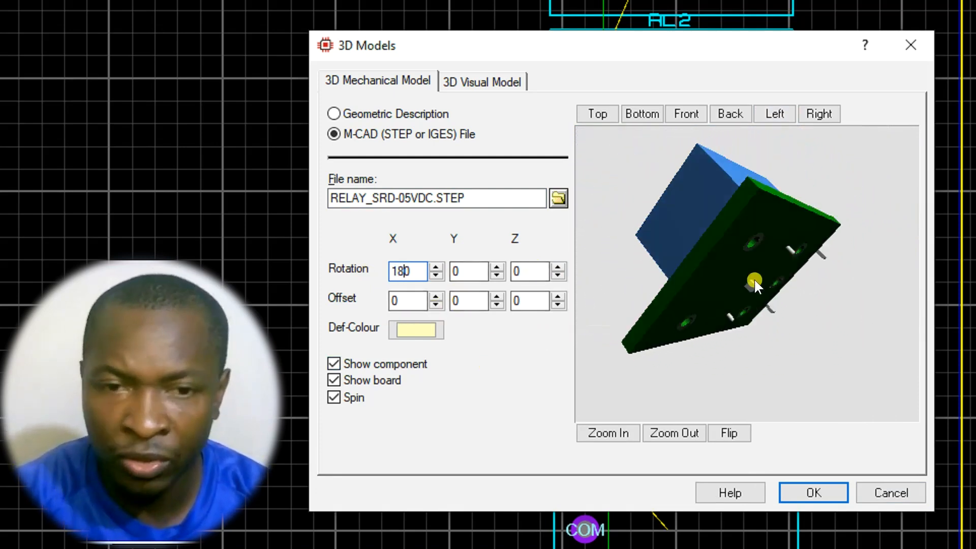
left_click(451, 271)
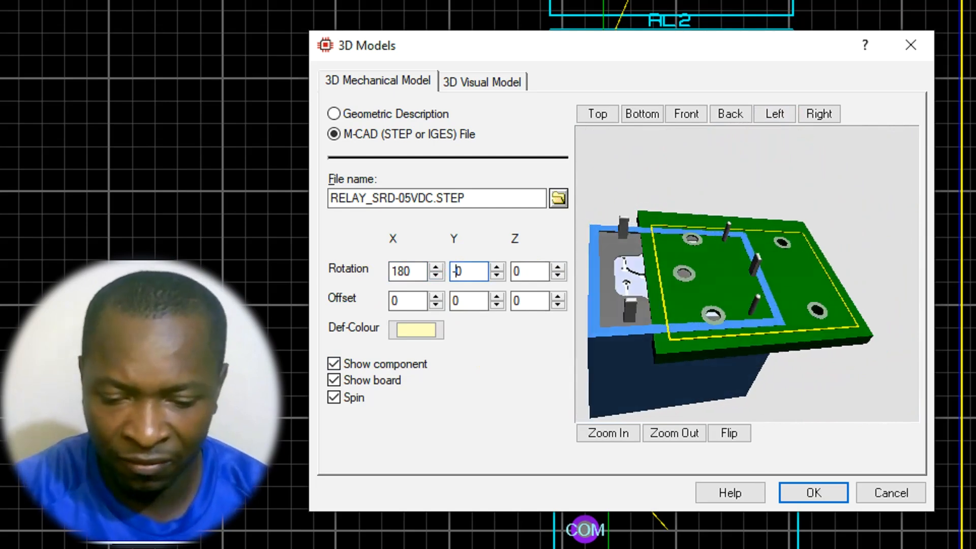
type("-18")
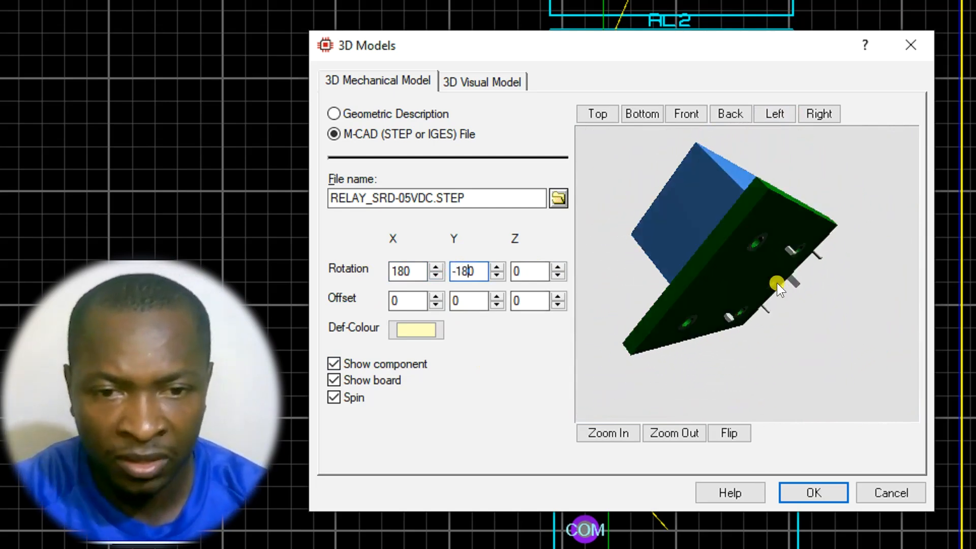
- Stop the preview from spinning and set the relay model's X offset to 8 mm
left_click(335, 398)
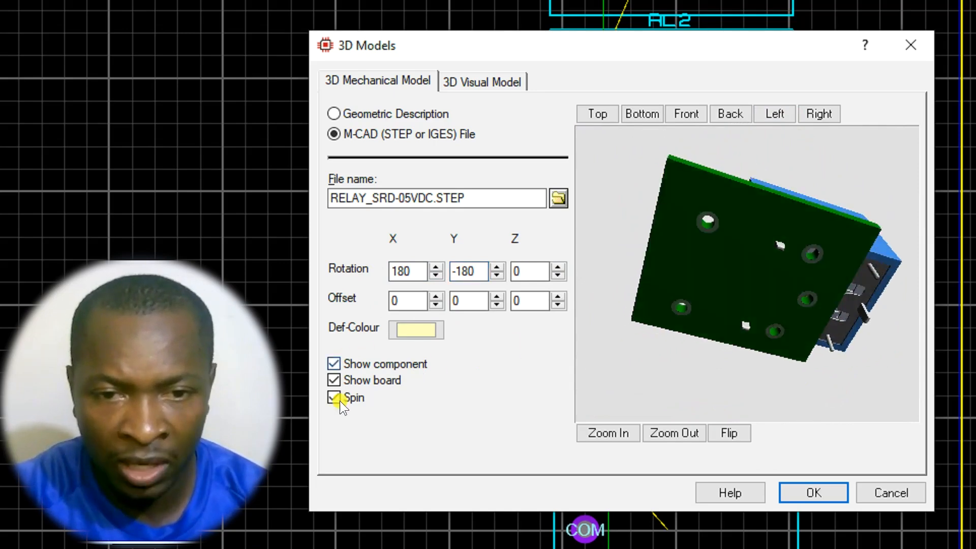
left_click_drag(758, 304, 747, 274)
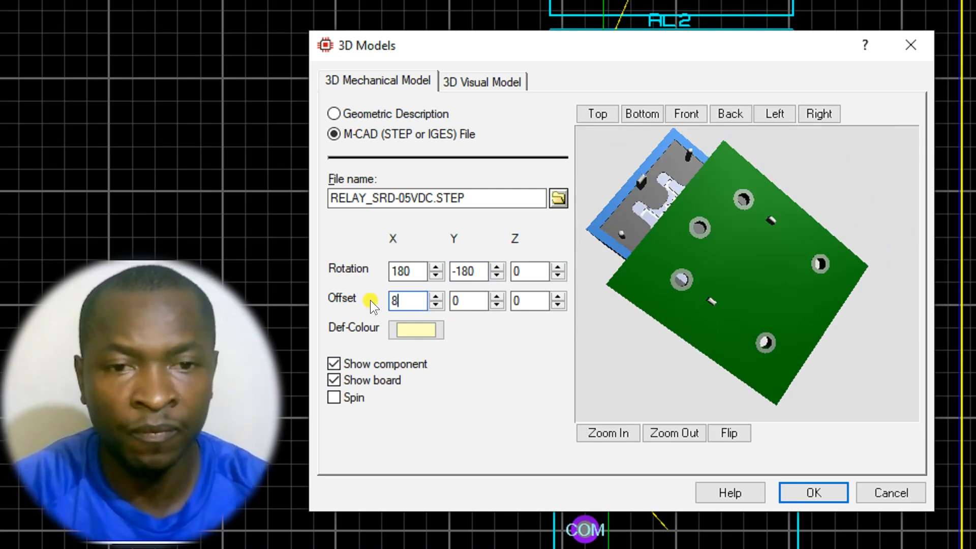
type("8")
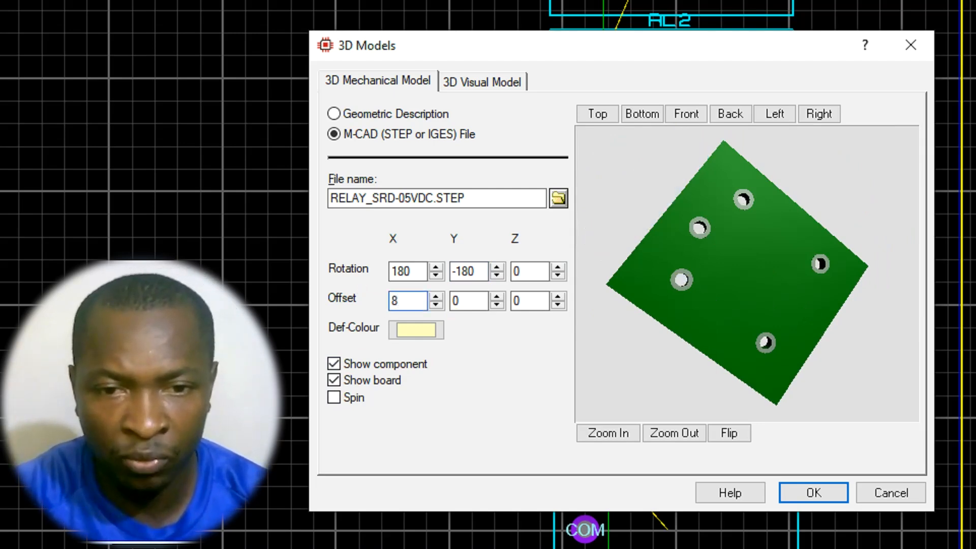
left_click_drag(709, 247, 708, 272)
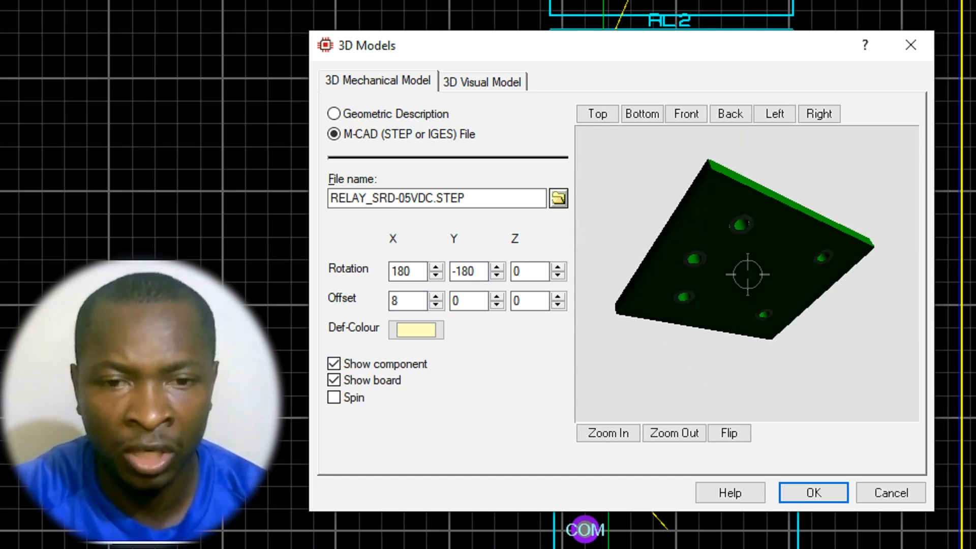
left_click(439, 306)
left_click(439, 306)
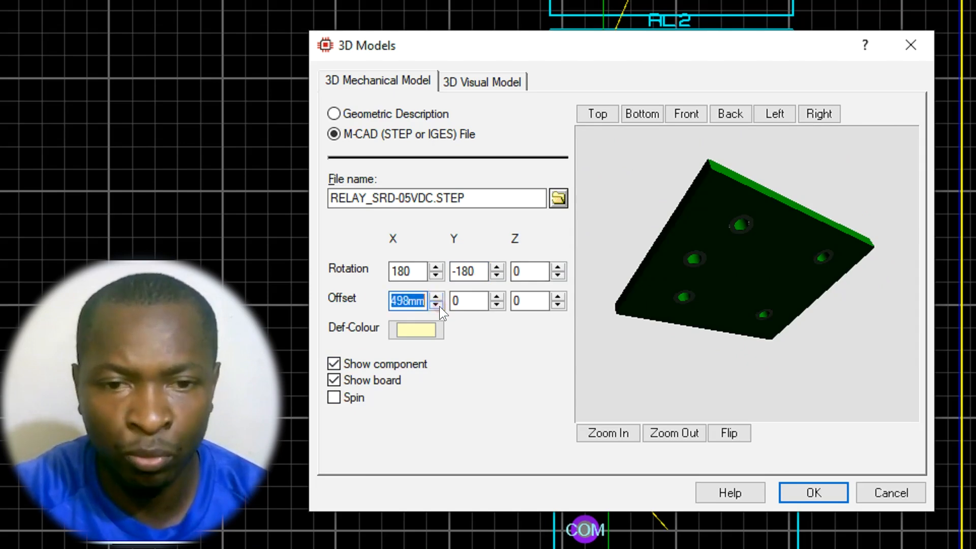
left_click(403, 298)
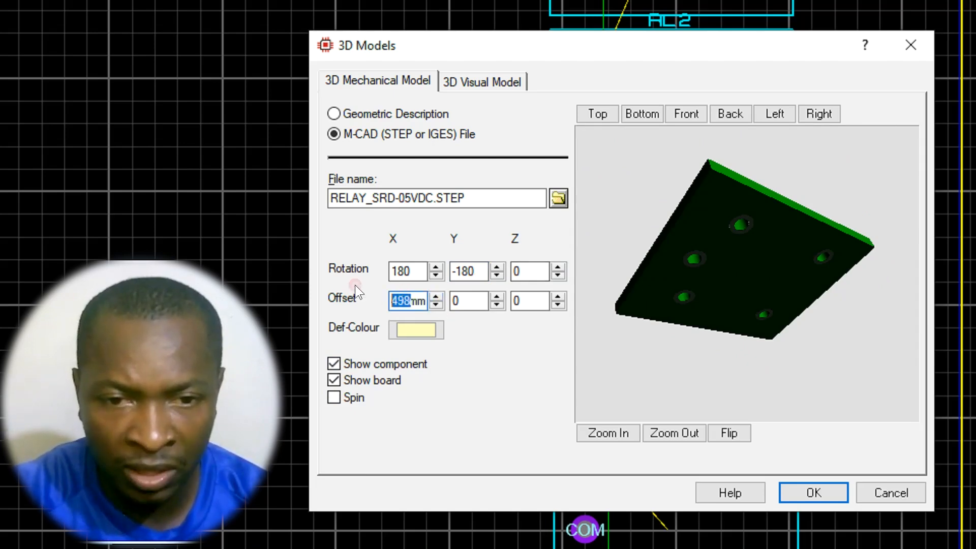
type("8")
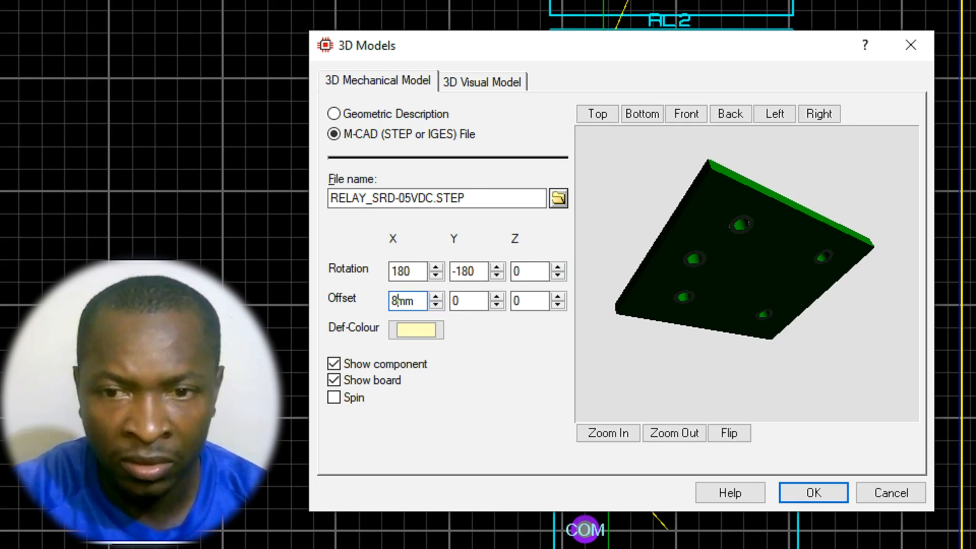
- Set the relay model's Z offset to -1 mm and apply the 3D model settings to RL3
left_click_drag(718, 318, 718, 275)
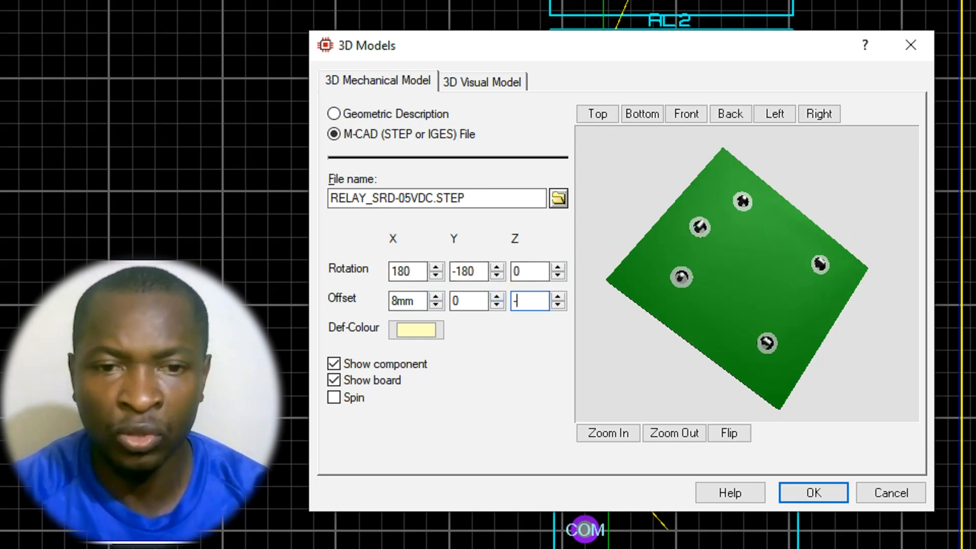
left_click(562, 297)
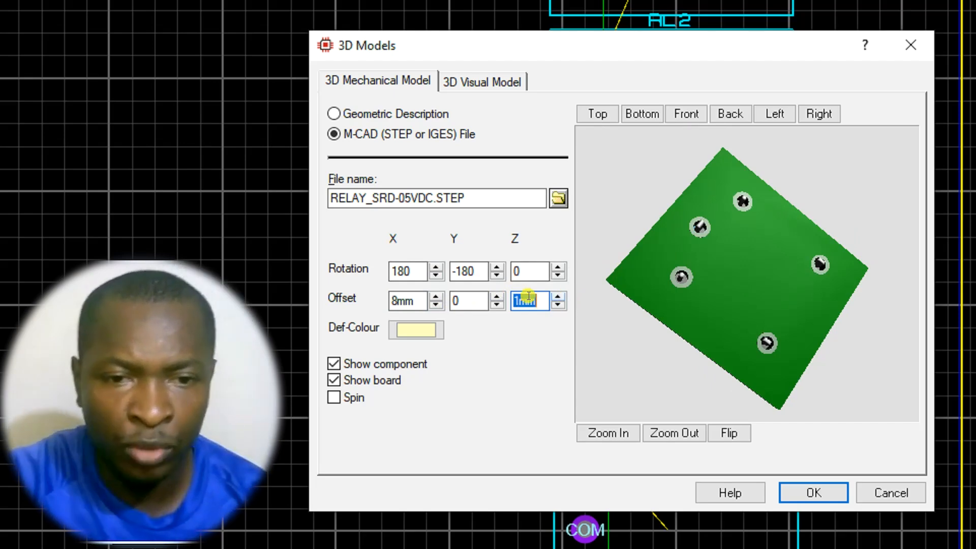
left_click_drag(685, 345, 748, 277)
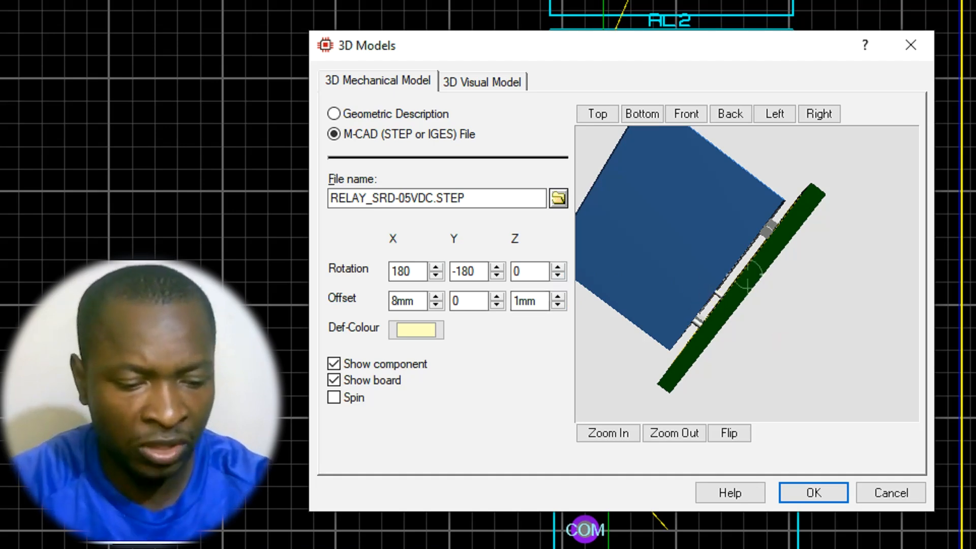
left_click_drag(749, 274, 744, 274)
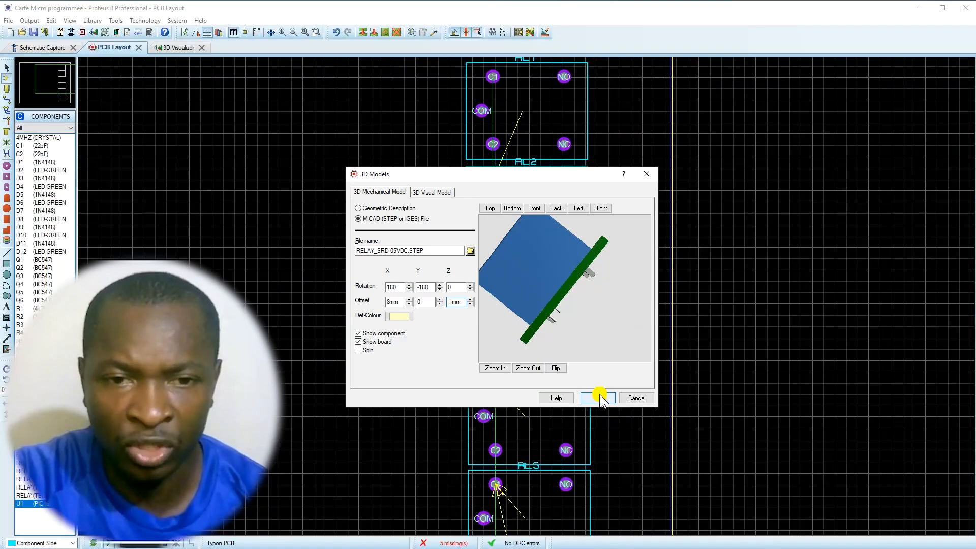
left_click(817, 485)
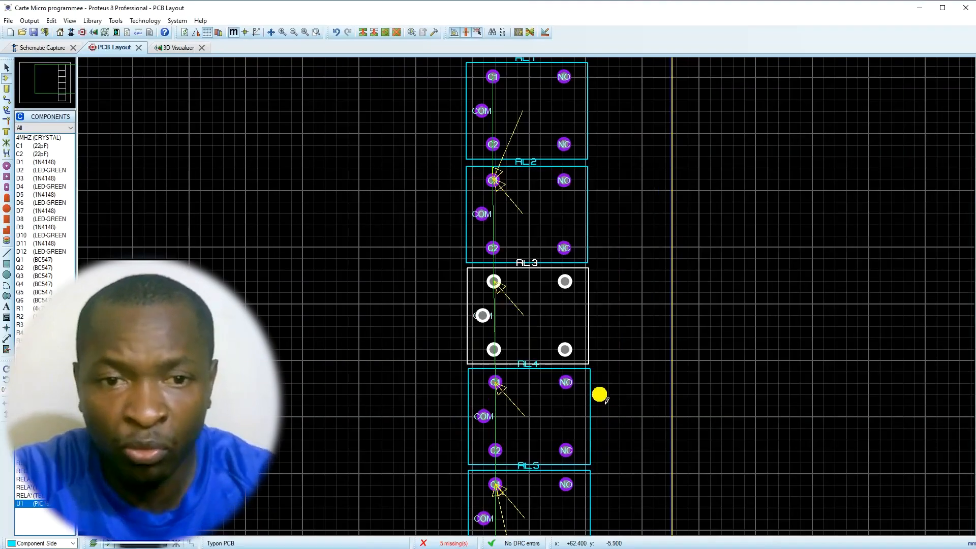
- Inspect the six relays' updated models on the board in the 3D view from a tilted angle, and return to the PCB layout
left_click(173, 47)
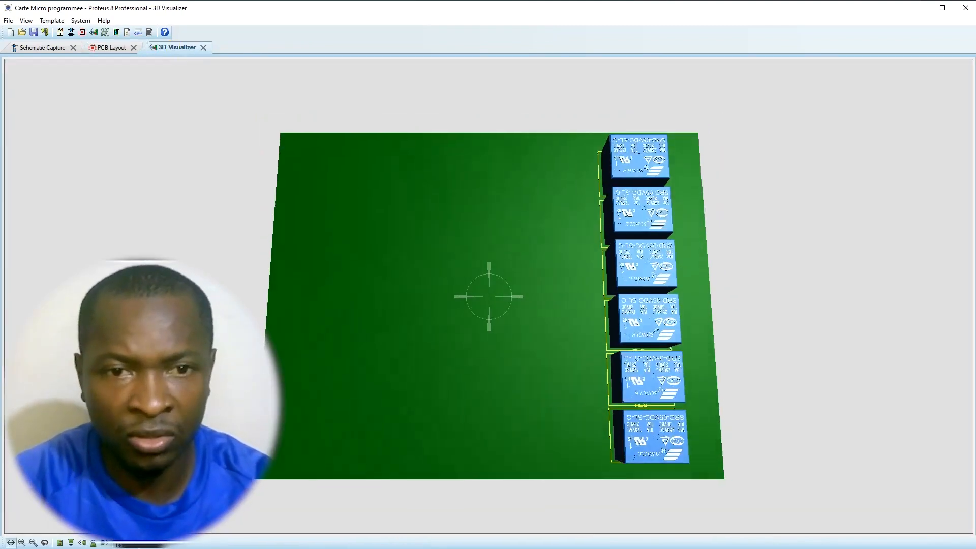
mouse_move(489, 297)
left_mouse_down()
mouse_move(437, 296)
mouse_move(539, 297)
mouse_move(503, 296)
left_mouse_up()
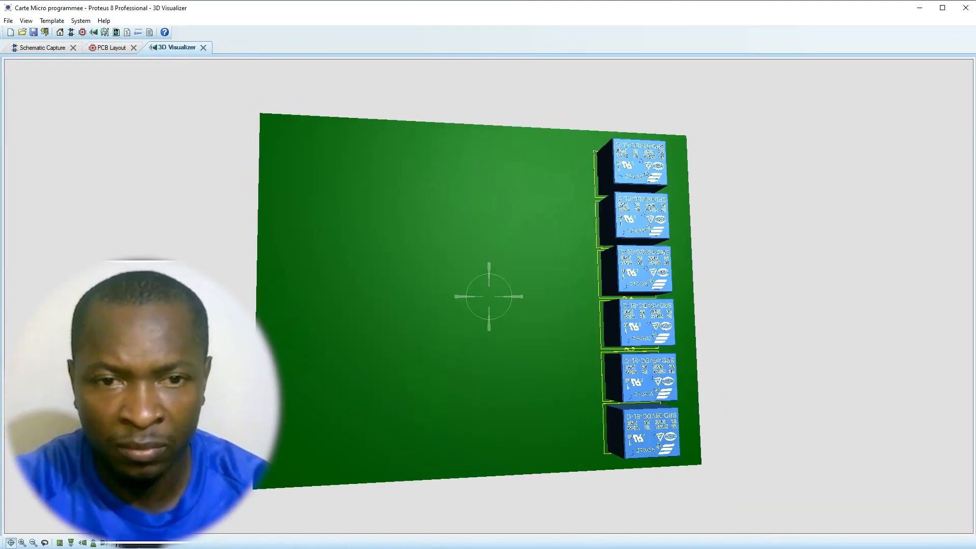
left_click(99, 47)
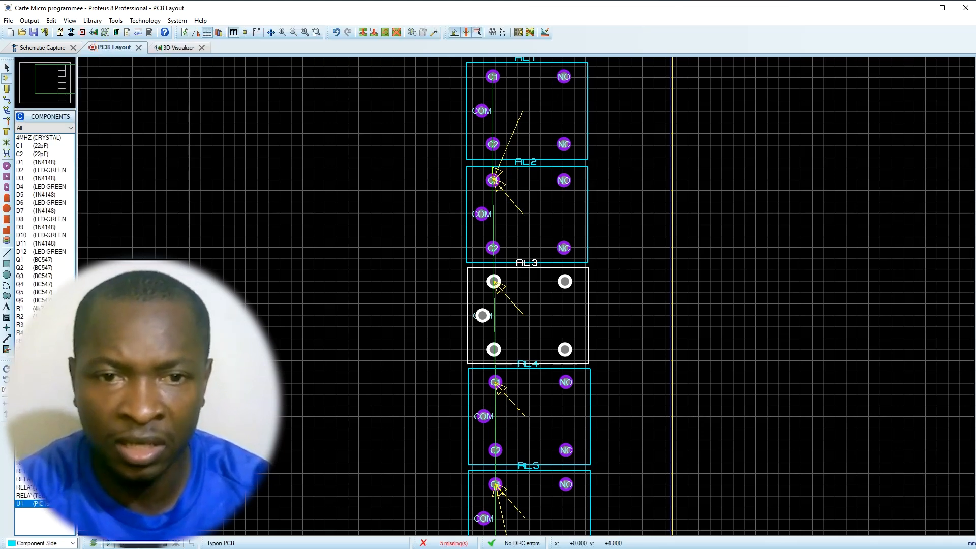
- Place the RELAY 1 terminal block, rotated 90° clockwise, between relay RL1 and the board's right edge
left_click(41, 455)
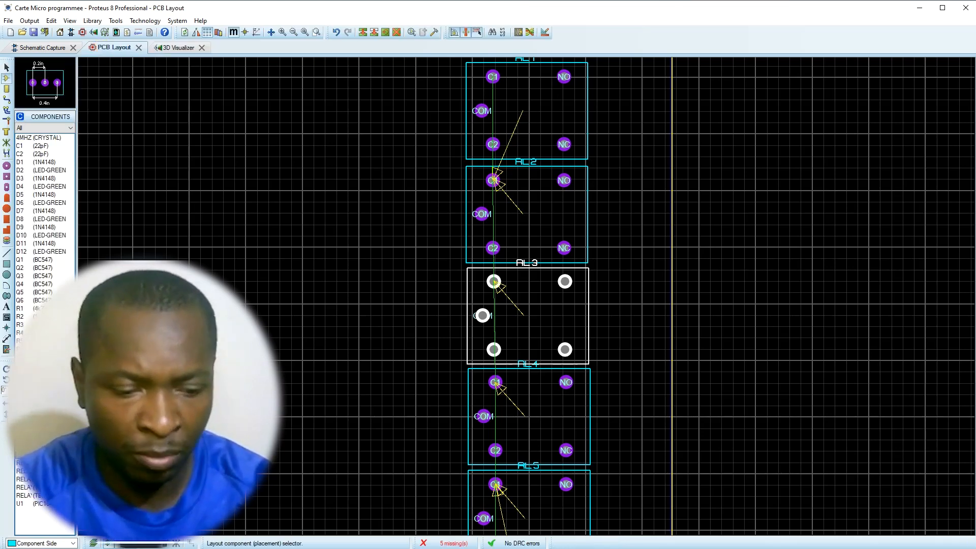
left_click(332, 275)
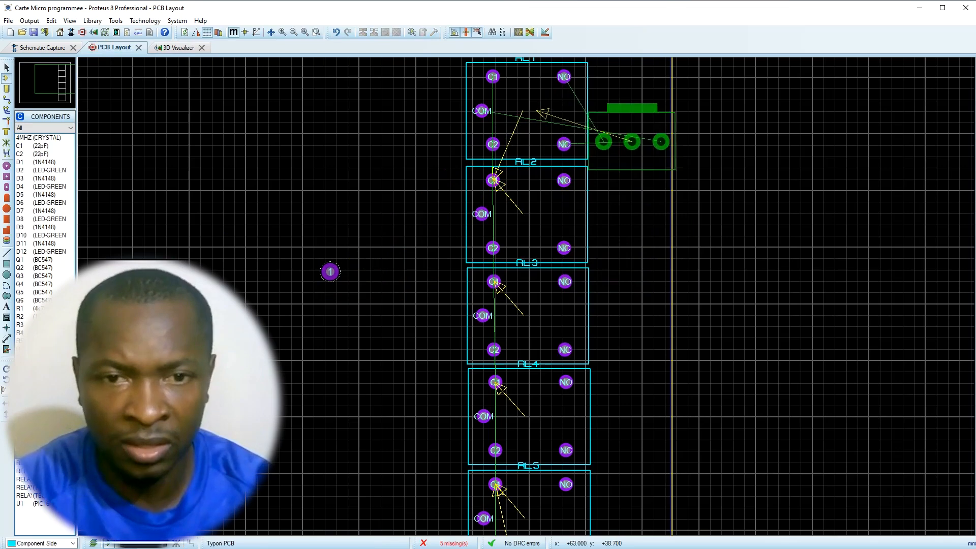
scroll(591, 138, "up", 1)
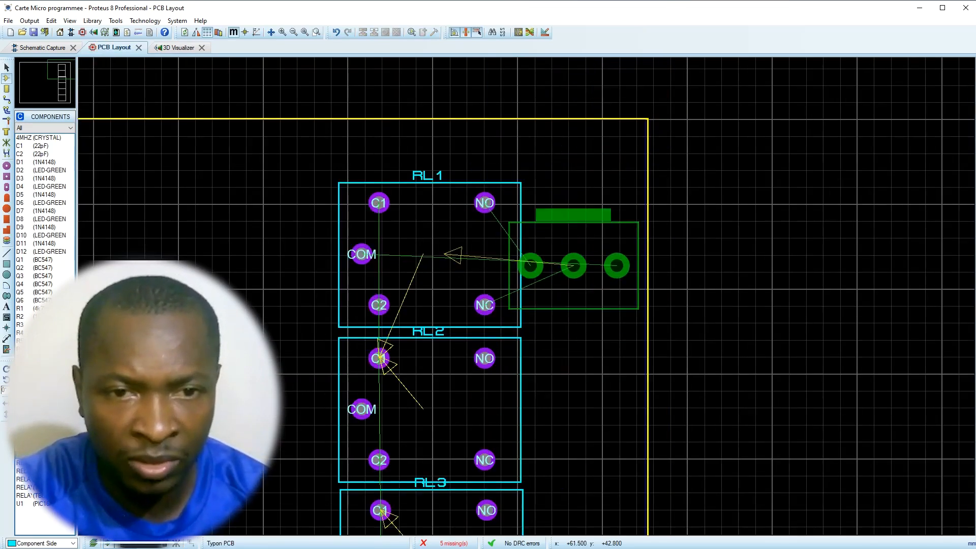
key("KP_Subtract")
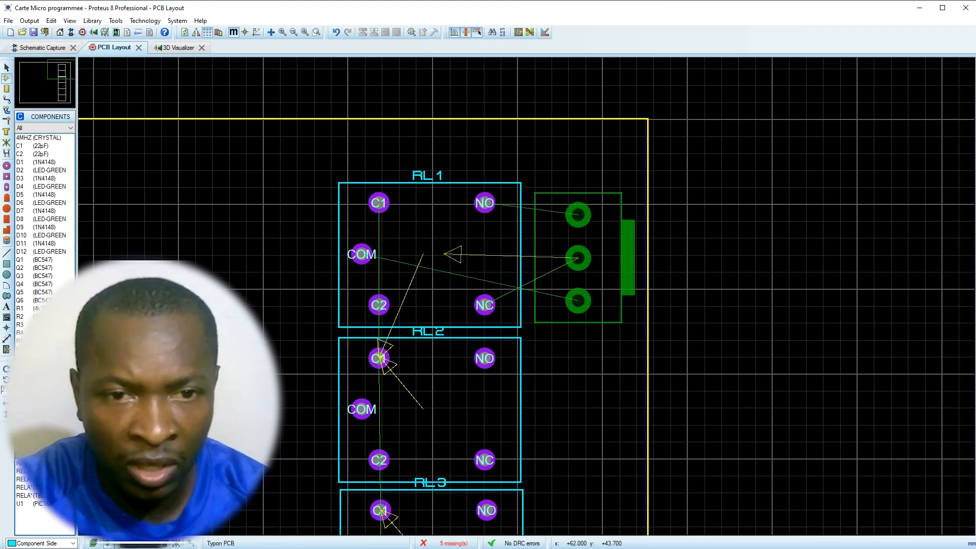
left_click(540, 263)
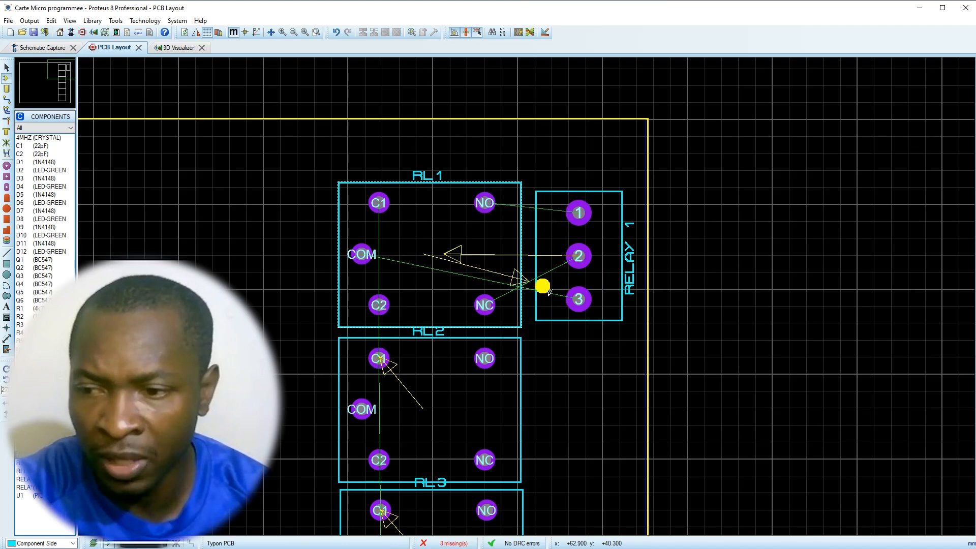
- Place the RELAY1 terminal block in the same orientation beside relay RL2, aligned directly below the RELAY 1 block
scroll(542, 286, "up", 1)
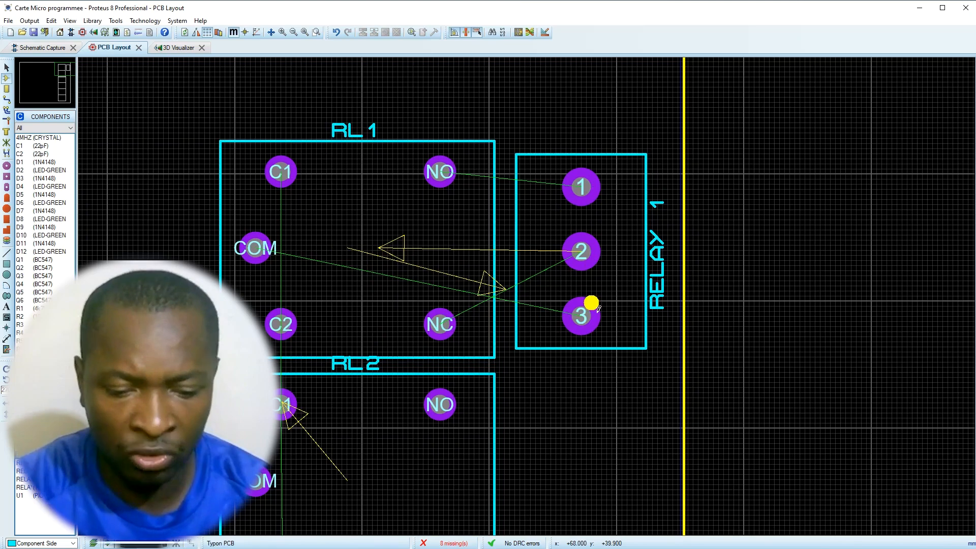
scroll(555, 299, "down", 2)
left_click(563, 382)
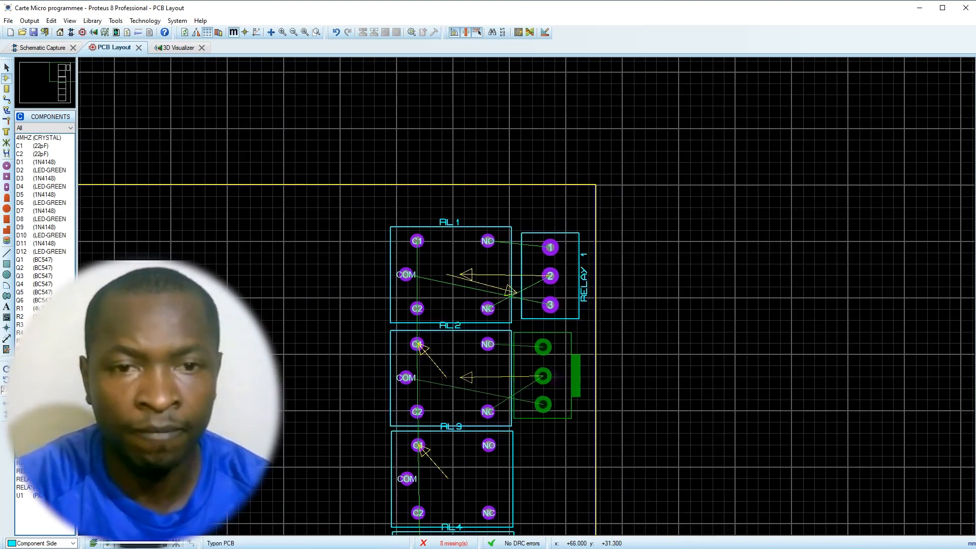
scroll(549, 378, "up", 1)
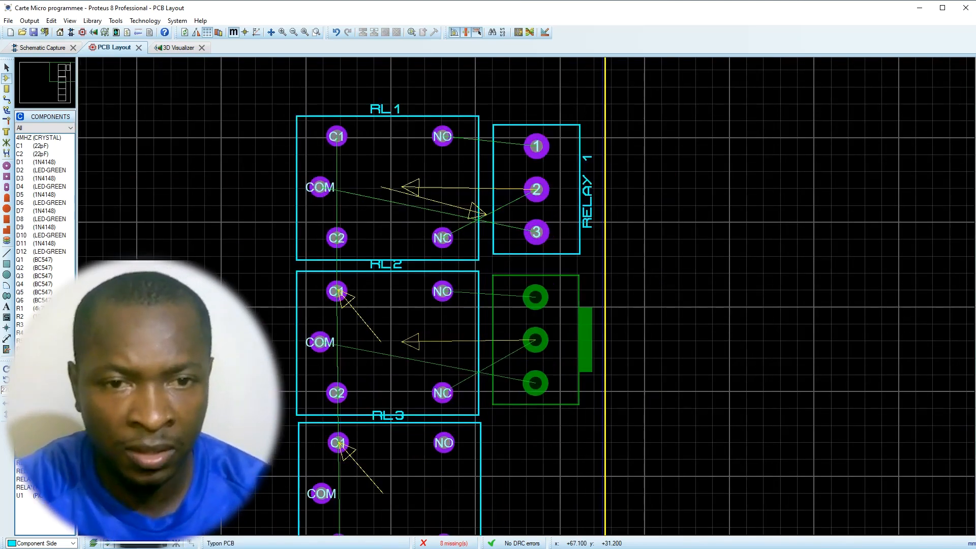
left_click(543, 304)
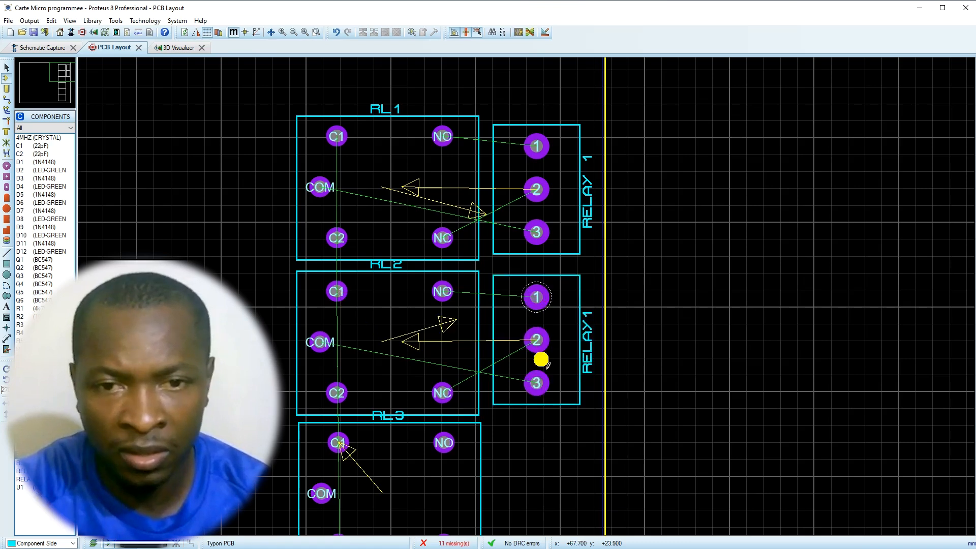
- Place terminal block RELAY2 beside relay RL3 and RELAY3 beside relay RL4, continuing the column along the board's right edge
scroll(542, 359, "down", 1)
left_click(532, 422)
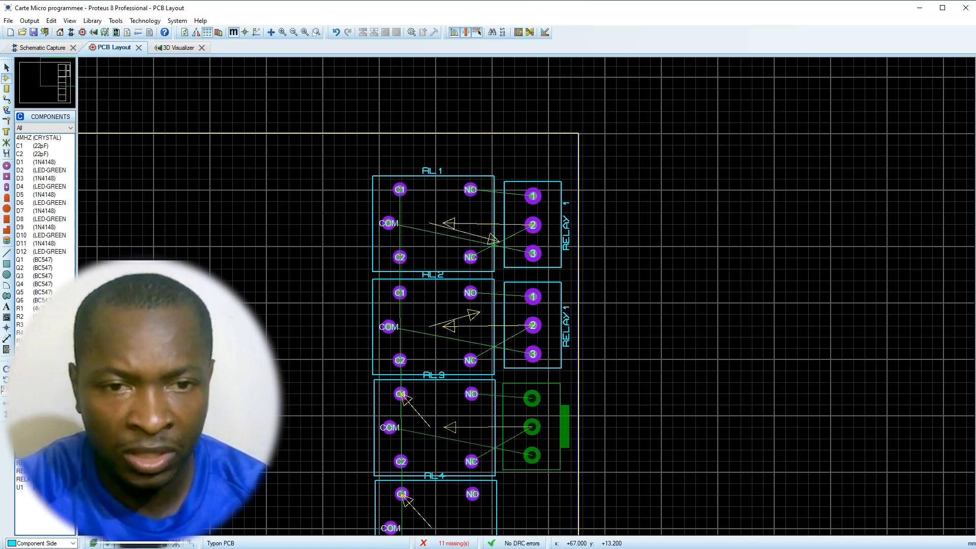
left_click(529, 405)
scroll(527, 376, "down", 2)
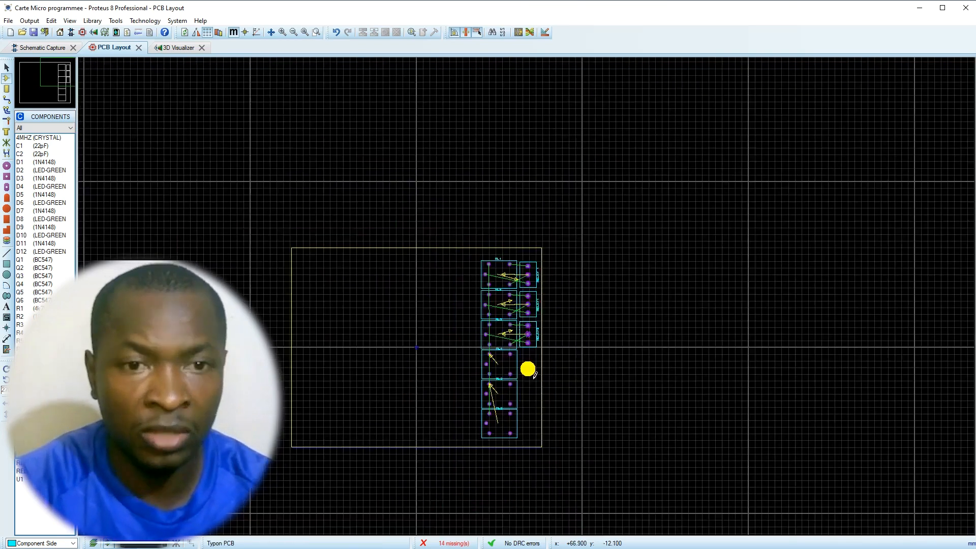
scroll(529, 388, "up", 2)
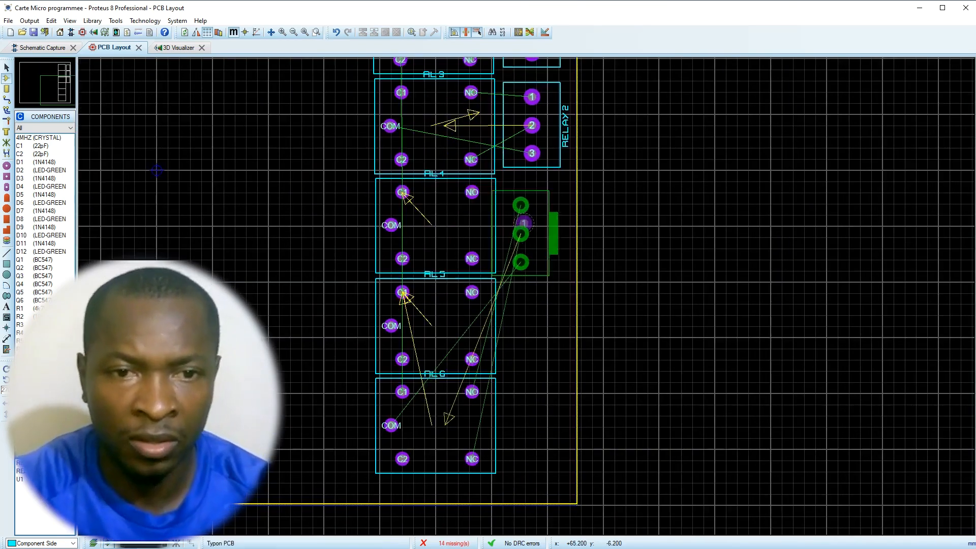
scroll(534, 222, "up", 1)
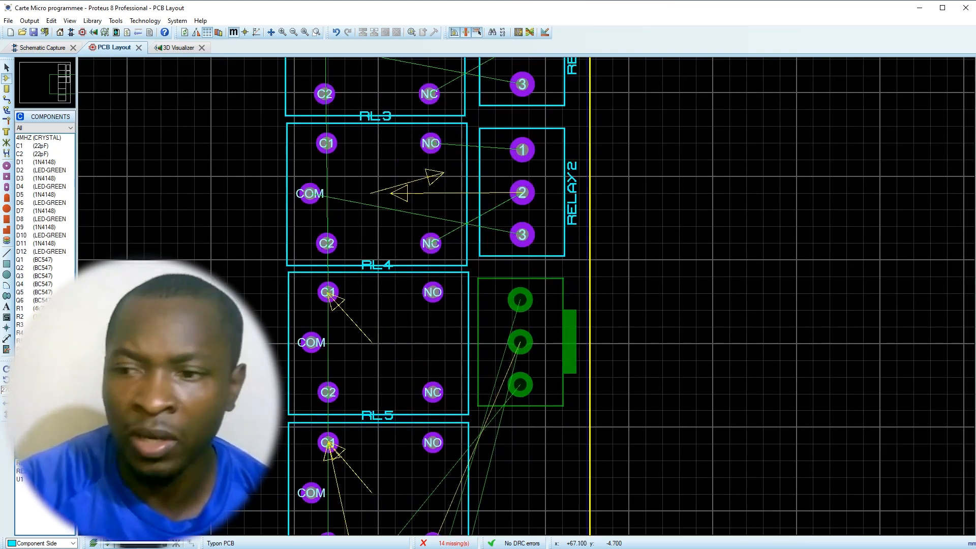
left_click(521, 341)
- Place terminal block RELAY4 beside relay RL5 and RELAY5 beside relay RL6 to complete the terminal column
scroll(529, 369, "down", 2)
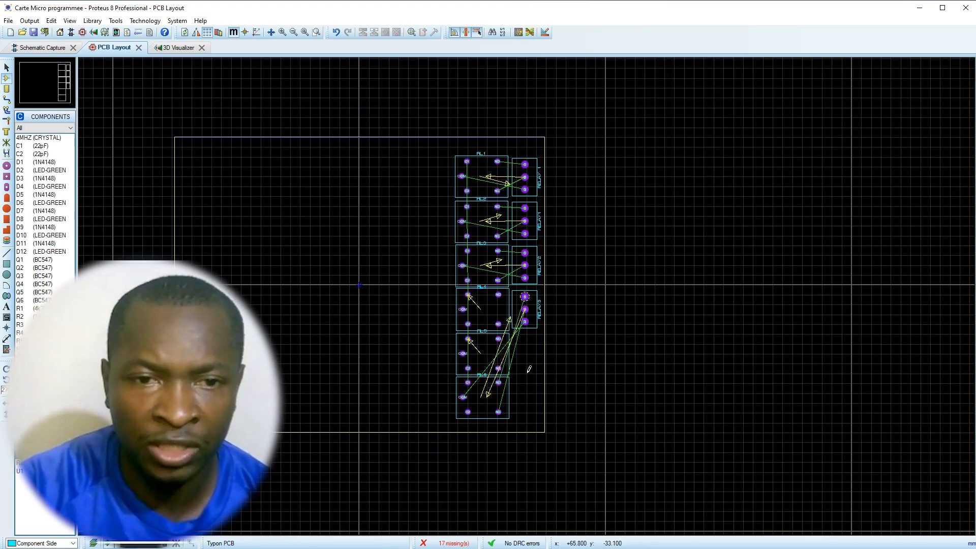
scroll(528, 371, "up", 2)
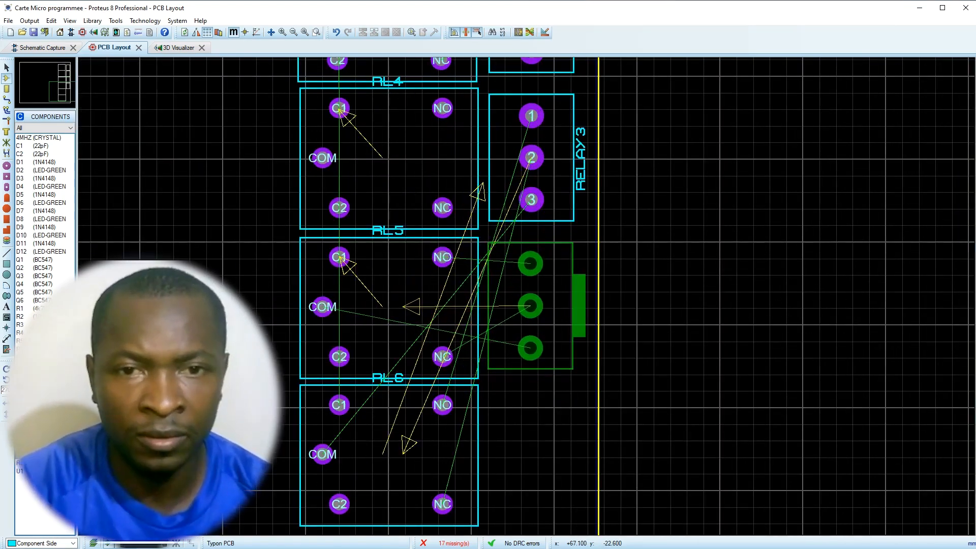
left_click(538, 270)
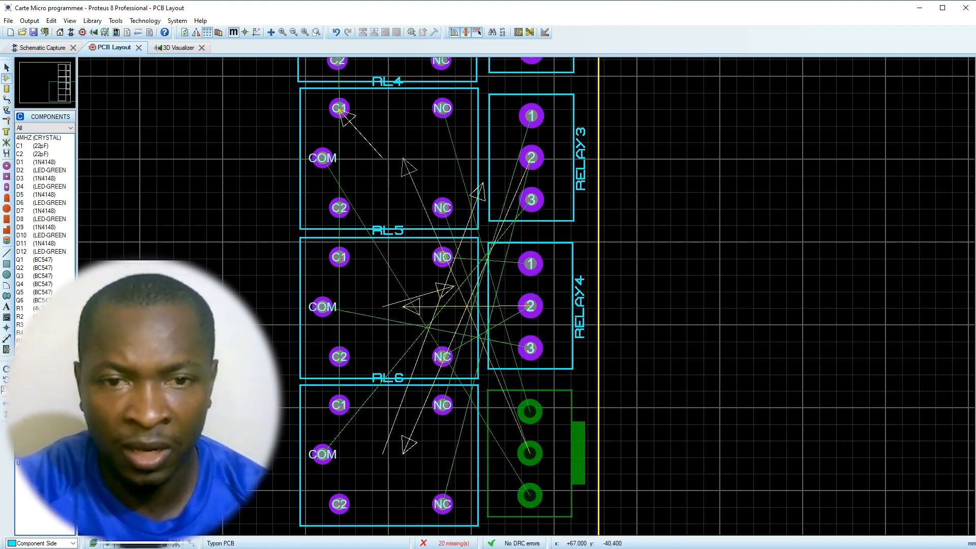
left_click(535, 414)
scroll(441, 232, "down", 1)
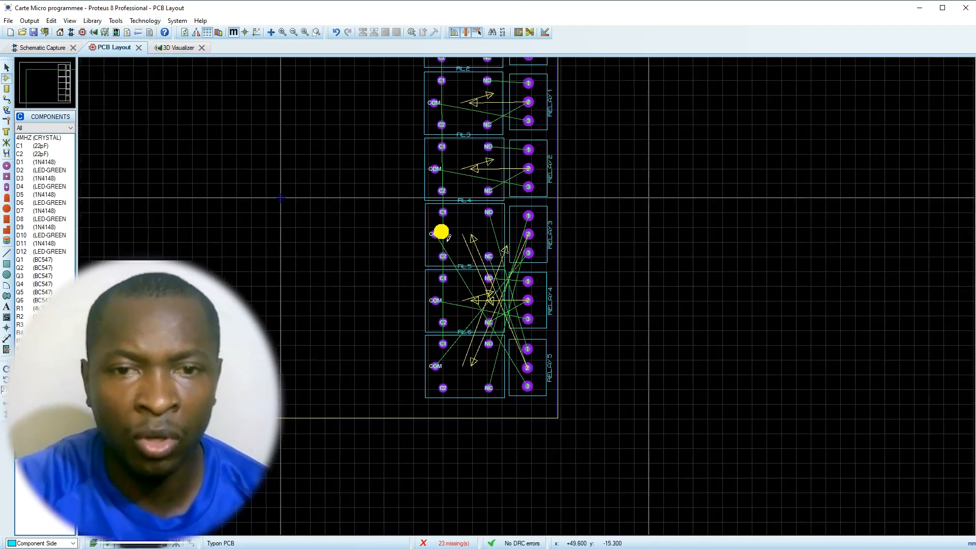
- Check how the terminal blocks look beside the relays in the 3D view, rotating the board, and return to the PCB layout
left_click(179, 48)
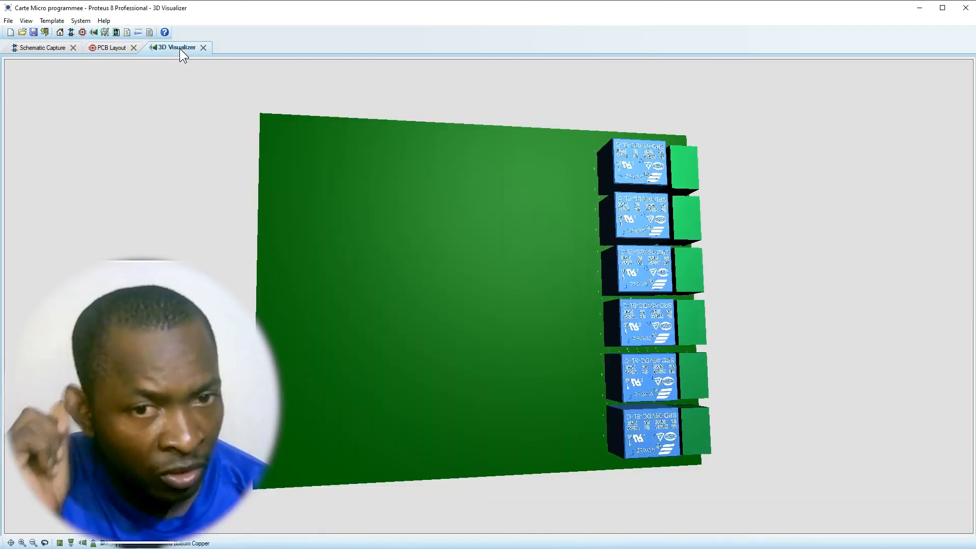
left_click(593, 270)
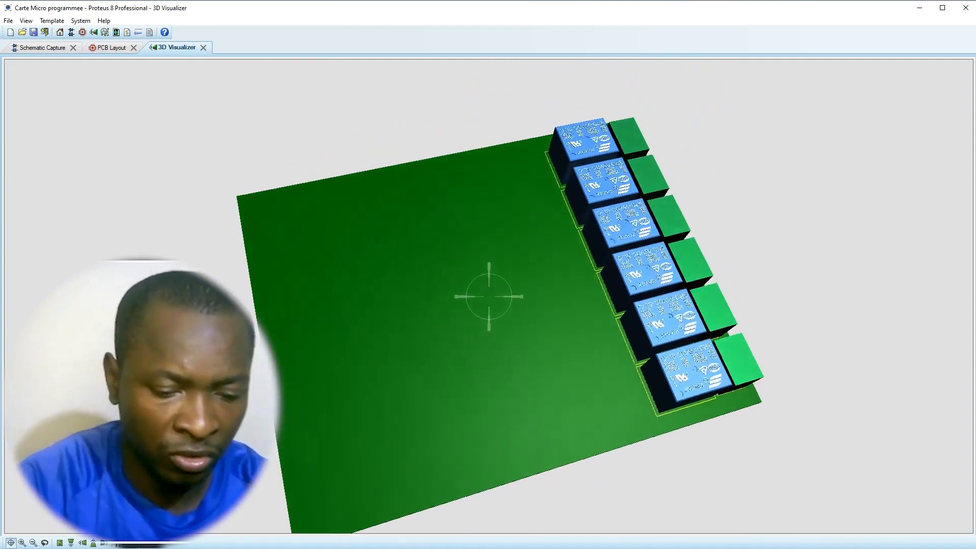
right_click(488, 296)
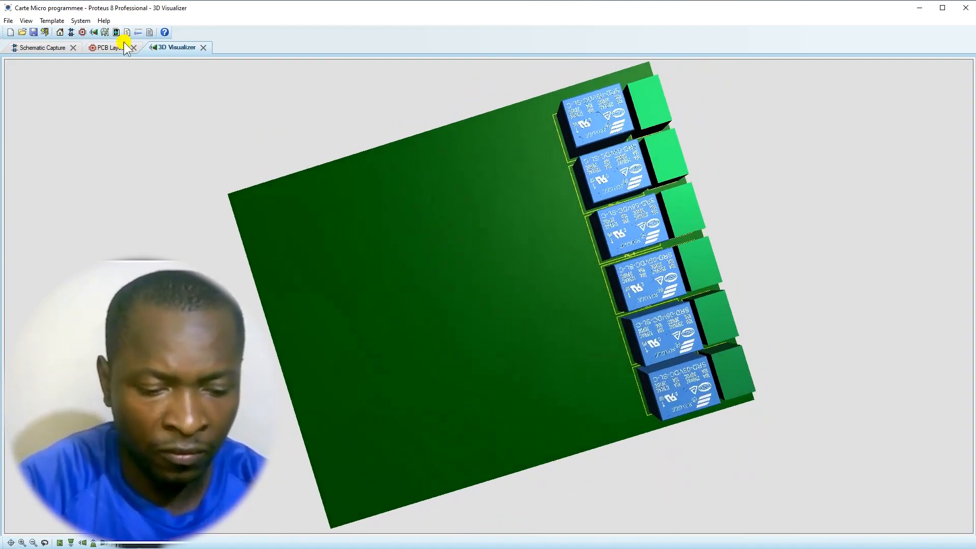
left_click(111, 47)
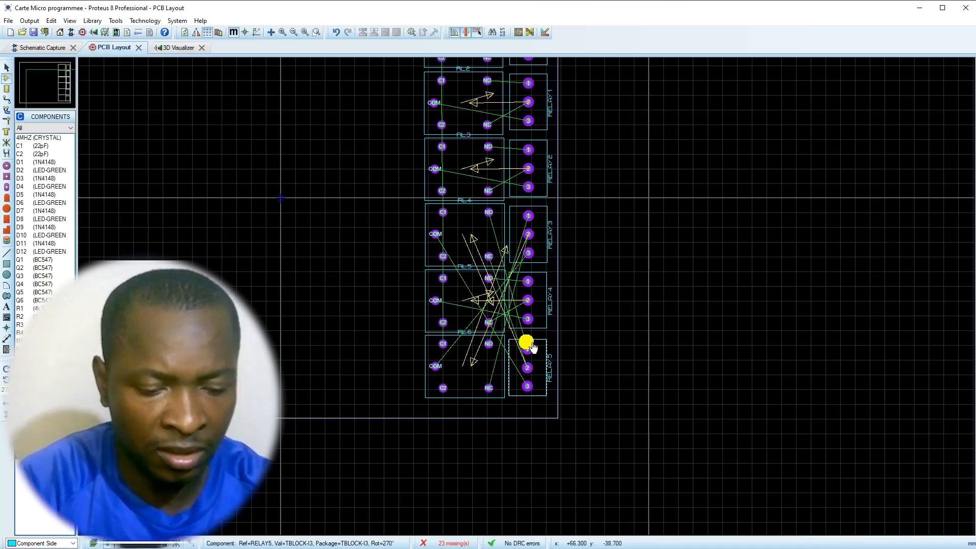
- Open the 3D model settings of terminal block RELAY2 and switch its mechanical model to an M-CAD (STEP or IGES) file
right_click(546, 137)
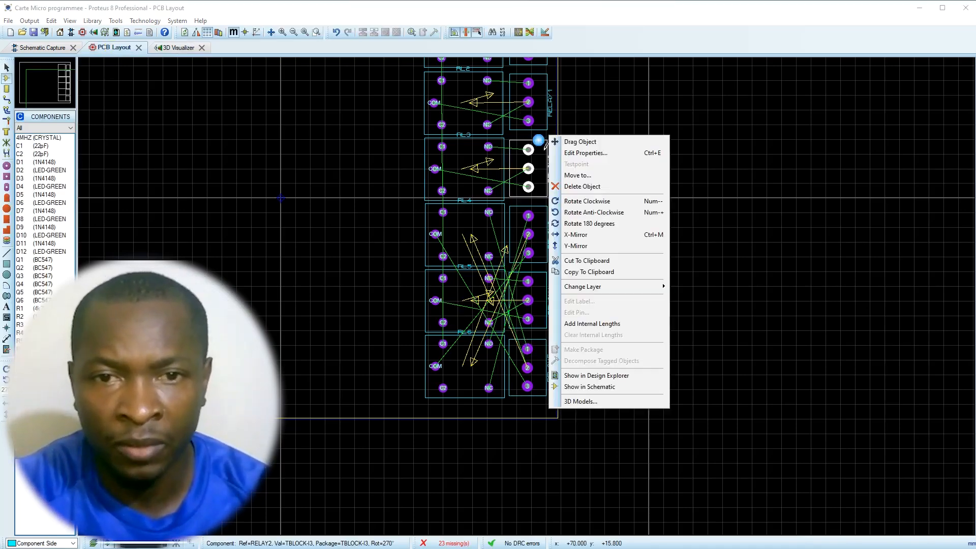
left_click(584, 402)
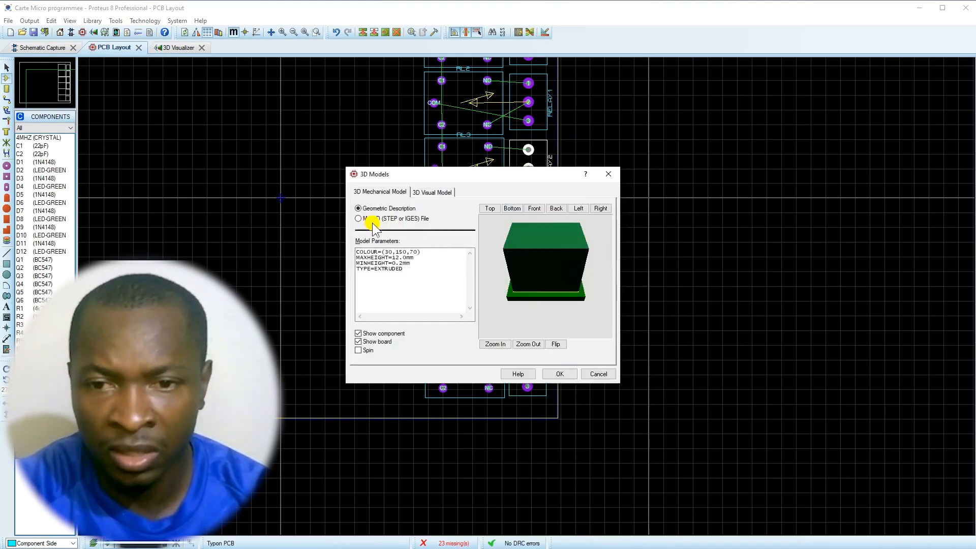
left_click(366, 222)
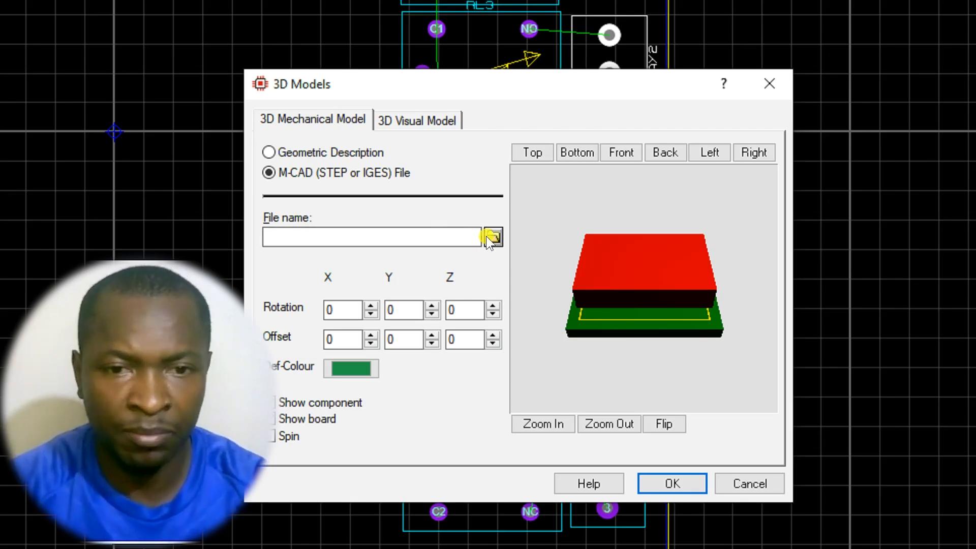
- Load 3er Terminal Block.step from the MCAD folder as RELAY2's model, inspect it in the preview and apply the settings
left_click(495, 239)
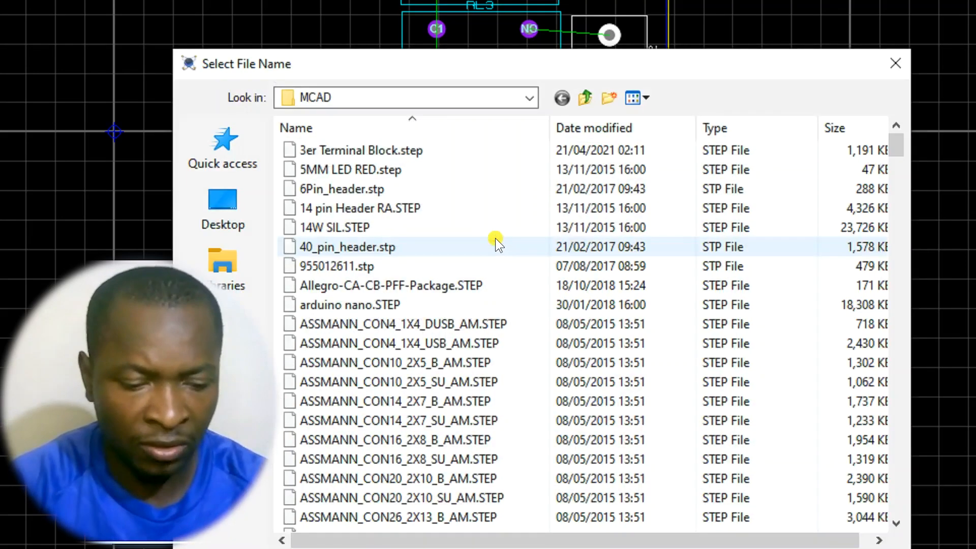
left_click_drag(429, 61, 422, 19)
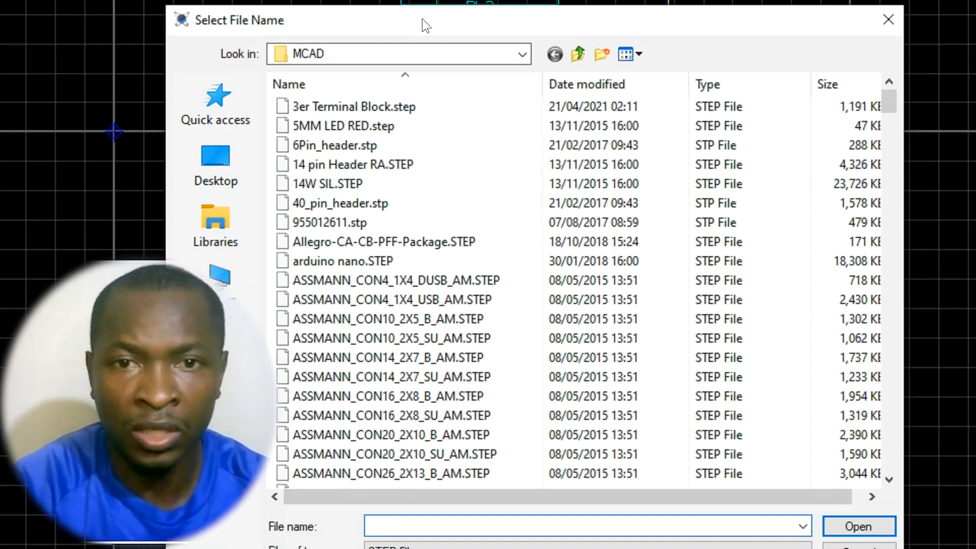
left_click(382, 524)
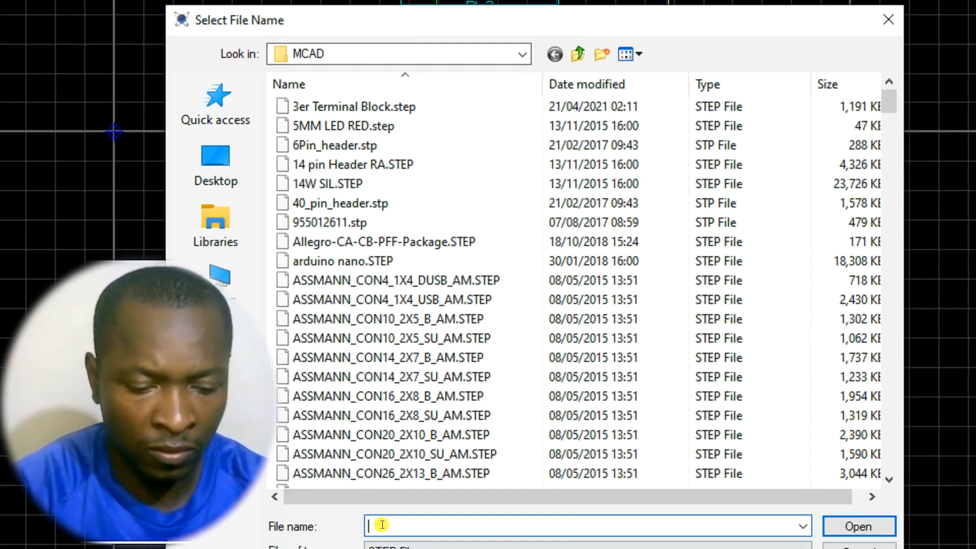
type("t")
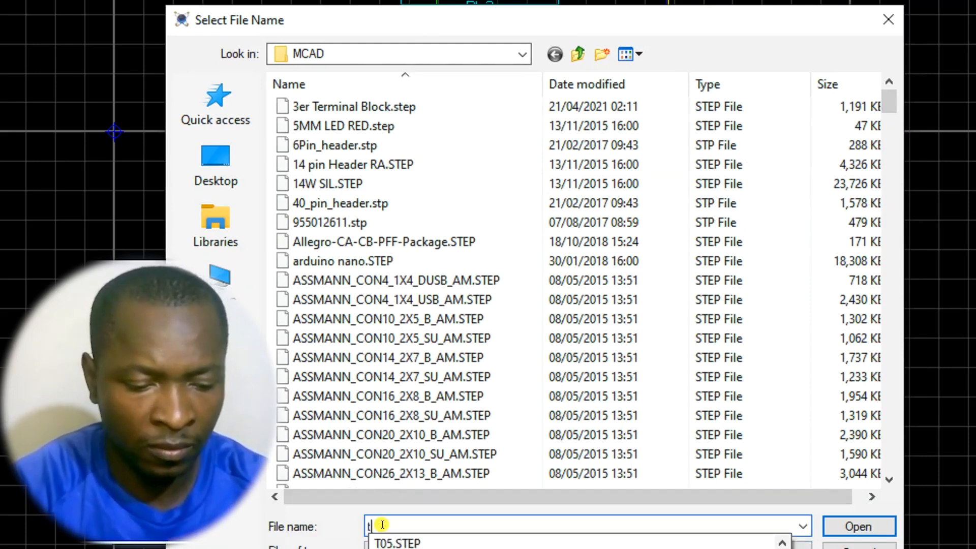
key("BackSpace")
type("3")
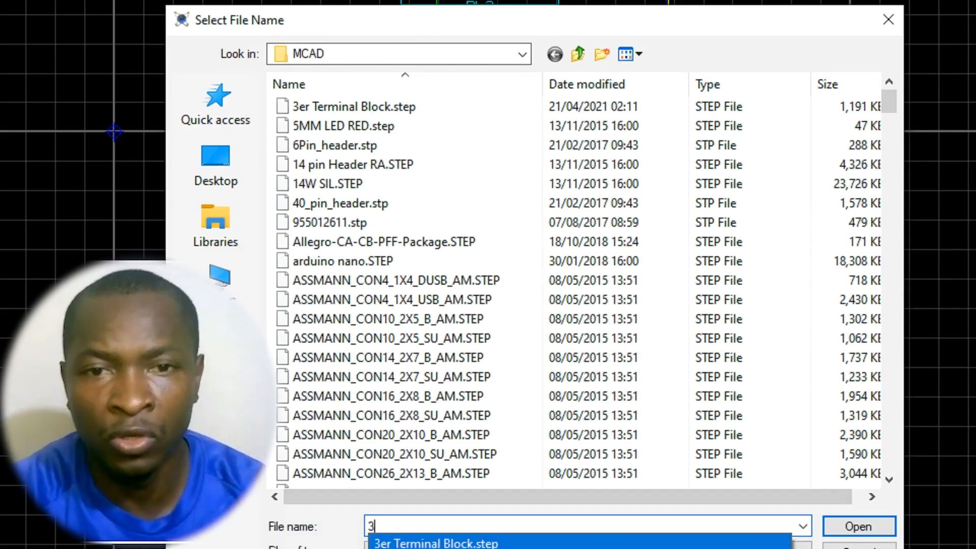
left_click(400, 544)
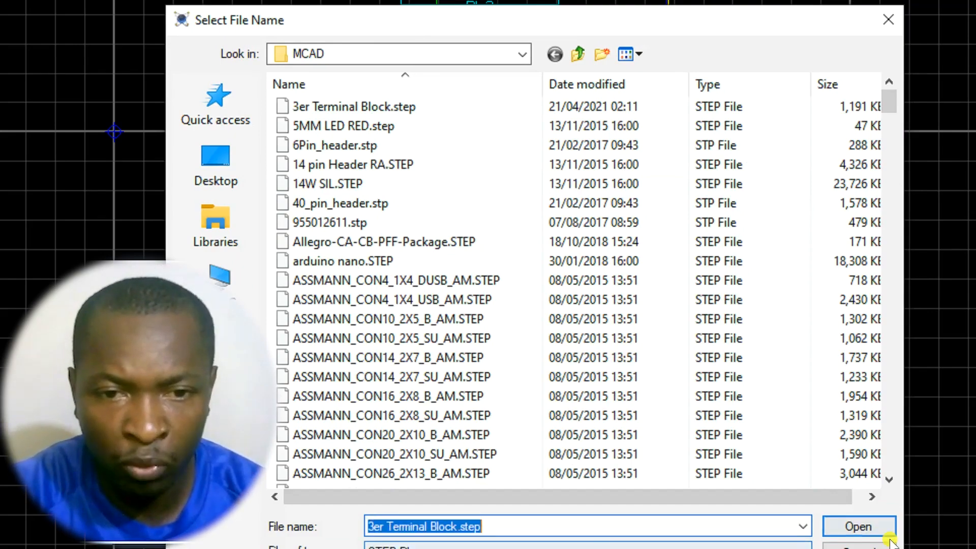
left_click(858, 526)
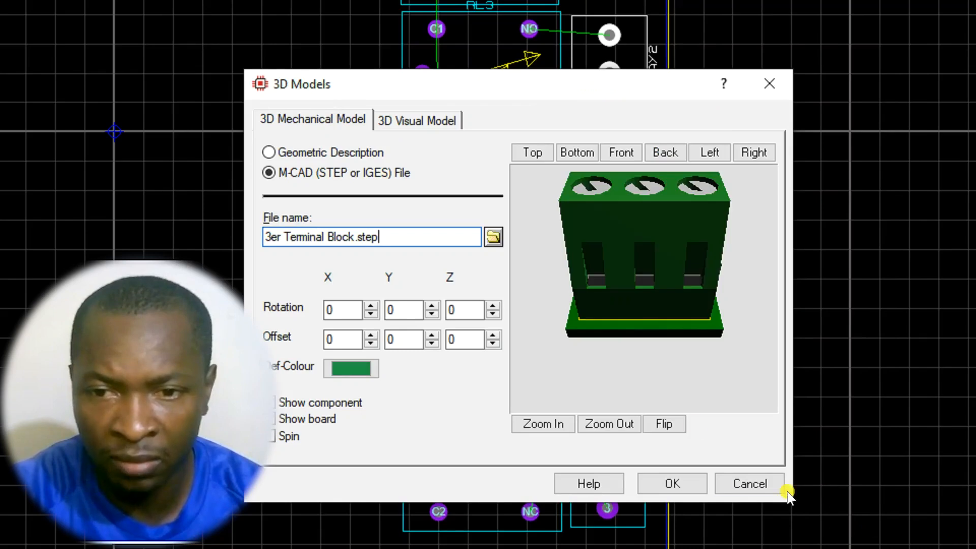
left_click_drag(639, 295, 630, 258)
left_click(676, 475)
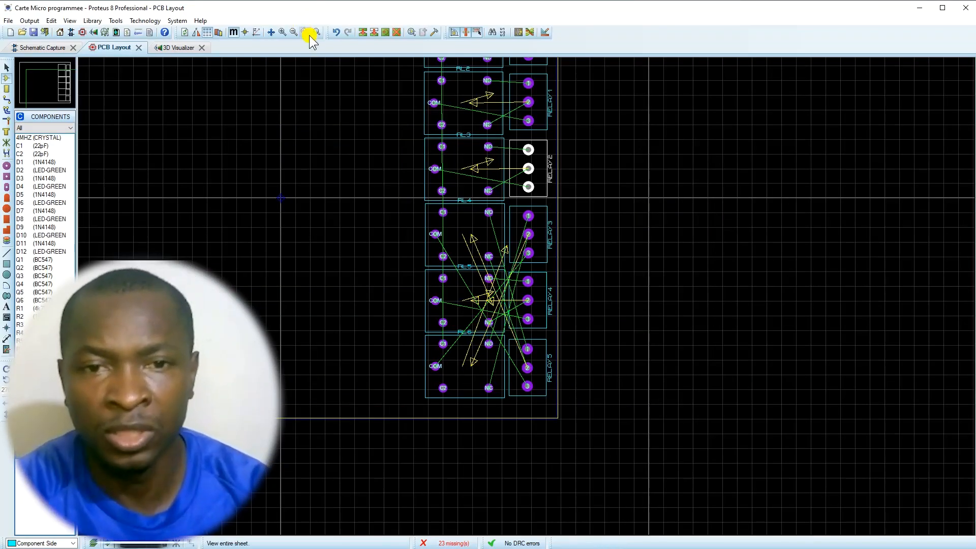
- Fit the whole board in the layout and examine the relays and terminal blocks in the 3D view from several angles
left_click(306, 33)
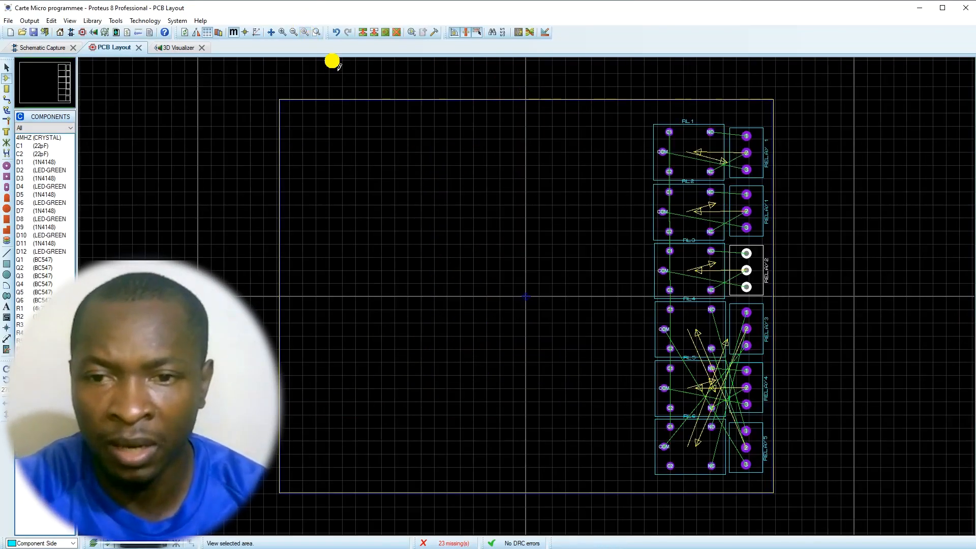
left_click(180, 47)
left_click_drag(477, 145, 509, 102)
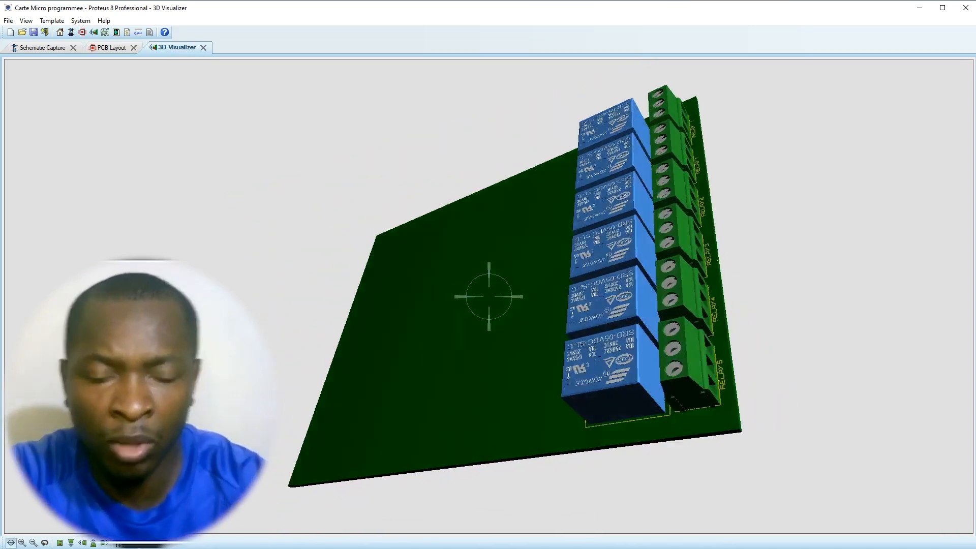
left_click_drag(489, 296, 437, 254)
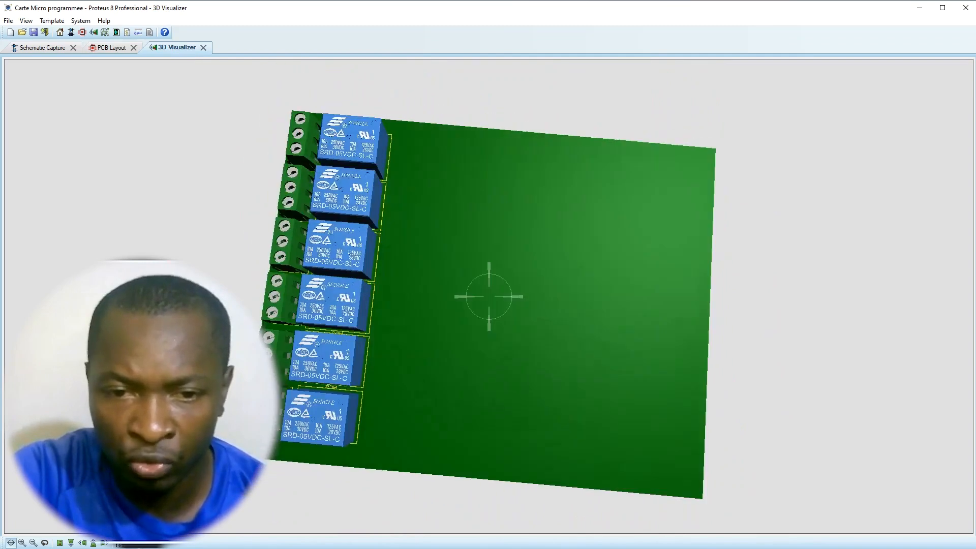
right_click(489, 295)
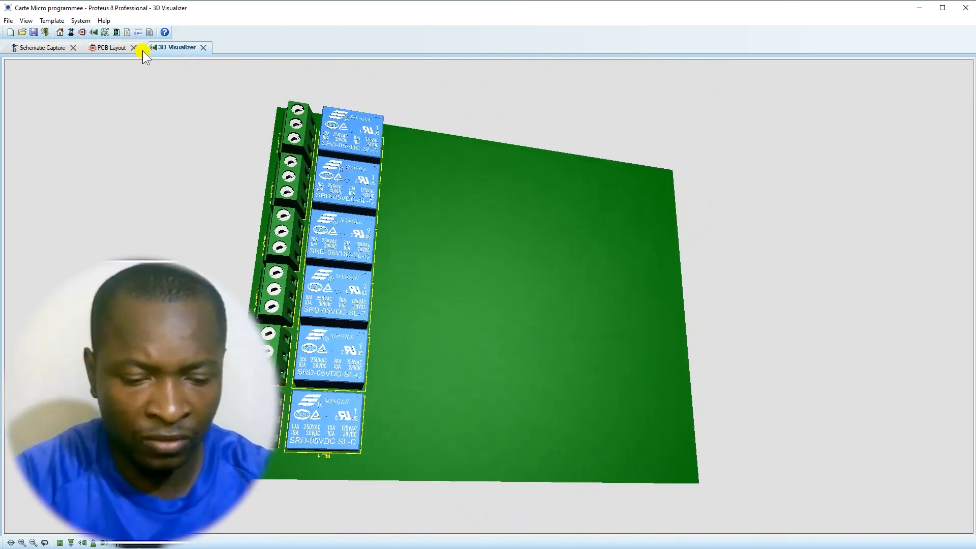
- Auto-spin the board in the 3D view to inspect its component and solder sides, and return to the PCB layout
left_click(26, 21)
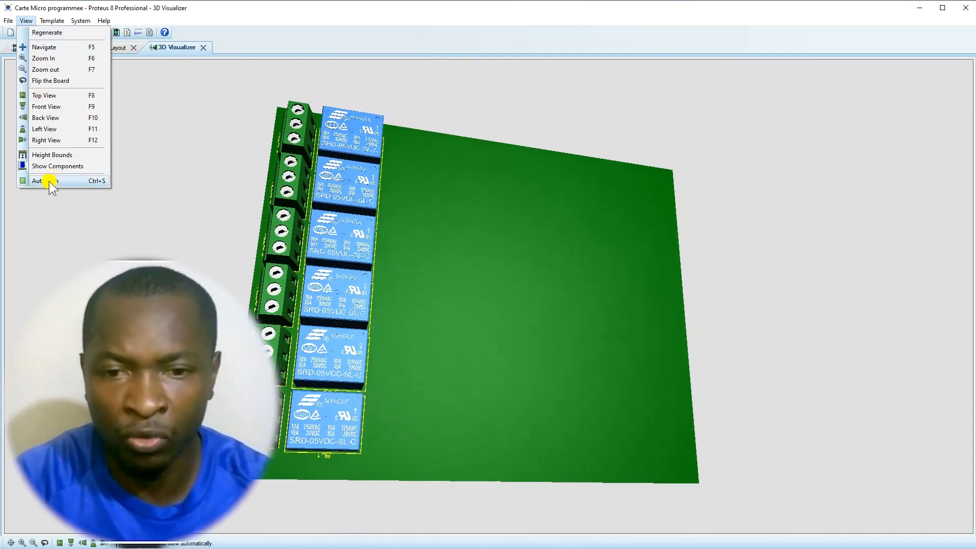
left_click(48, 181)
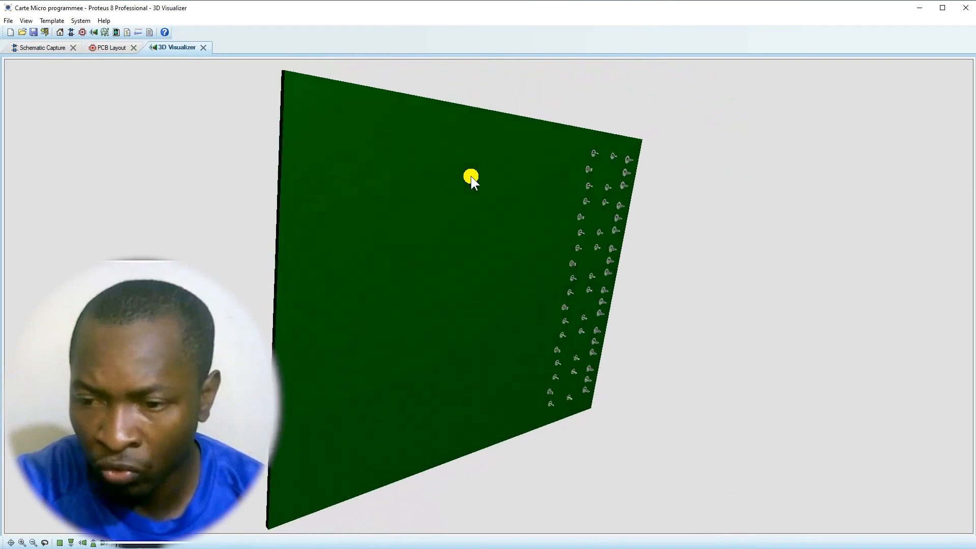
left_click(450, 190)
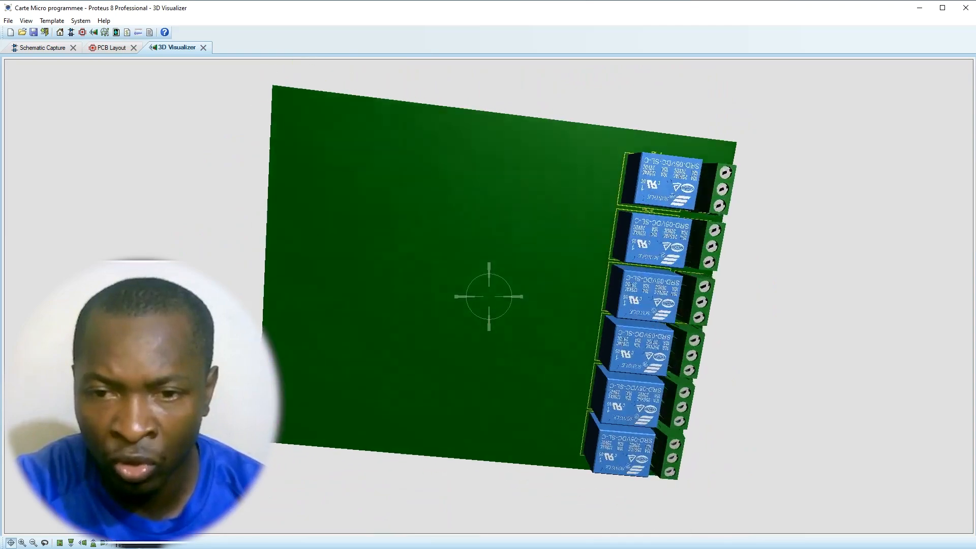
right_click(483, 288)
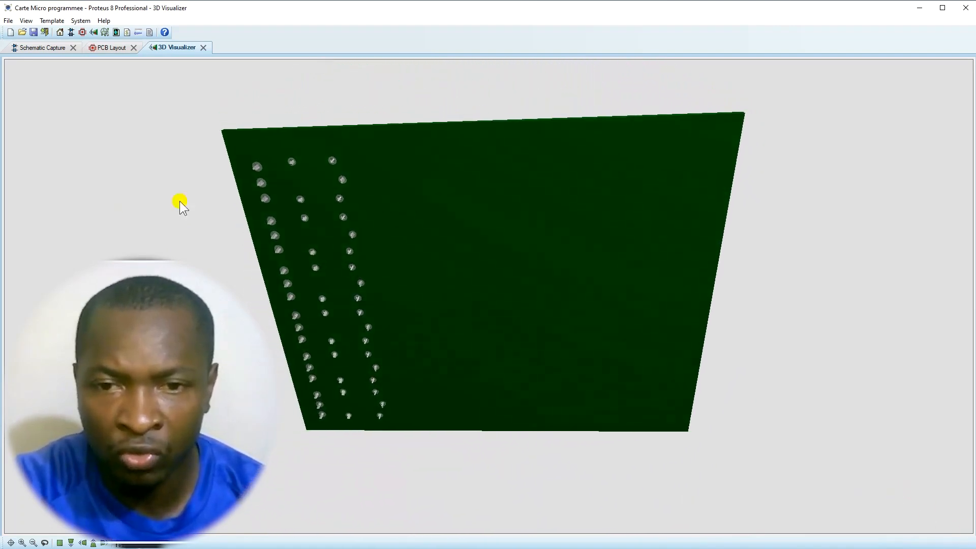
left_click(99, 46)
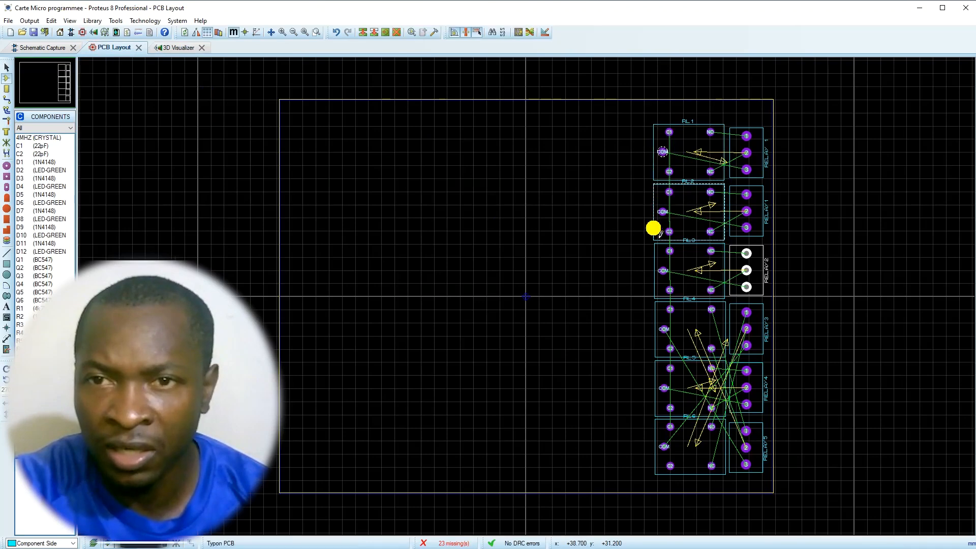
- After consulting the schematic, place 1N4148 diode D1 vertically beside relay RL1's coil pins and D3 beside relay RL2's
left_click(58, 47)
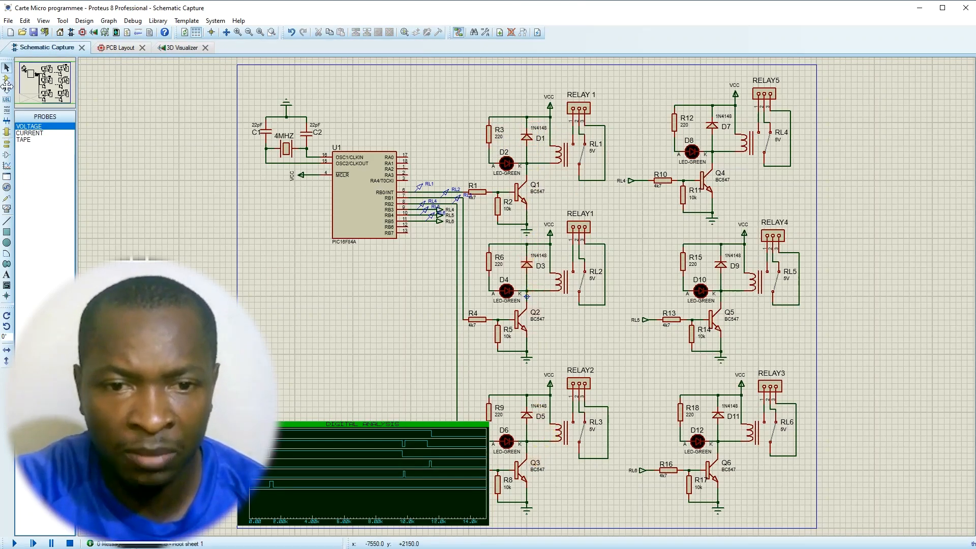
left_click(117, 47)
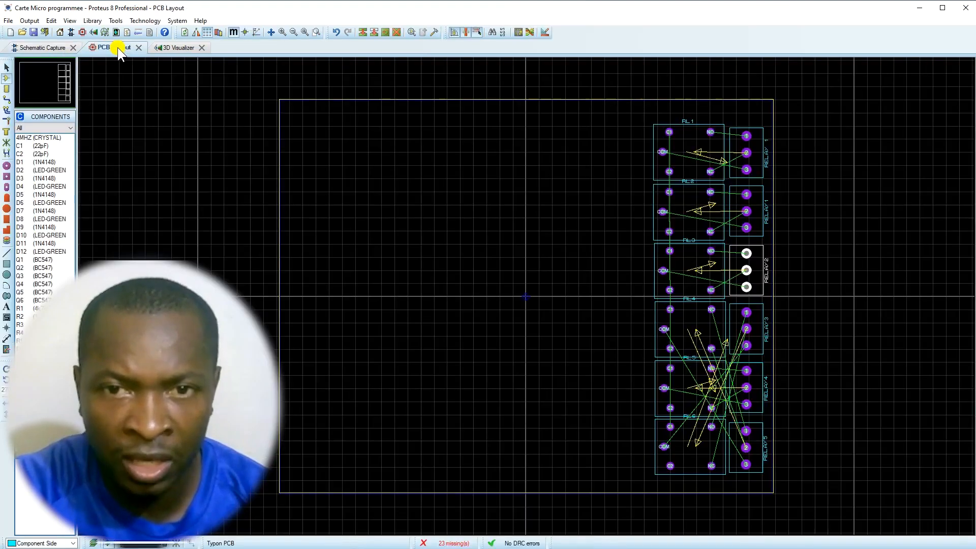
left_click(22, 161)
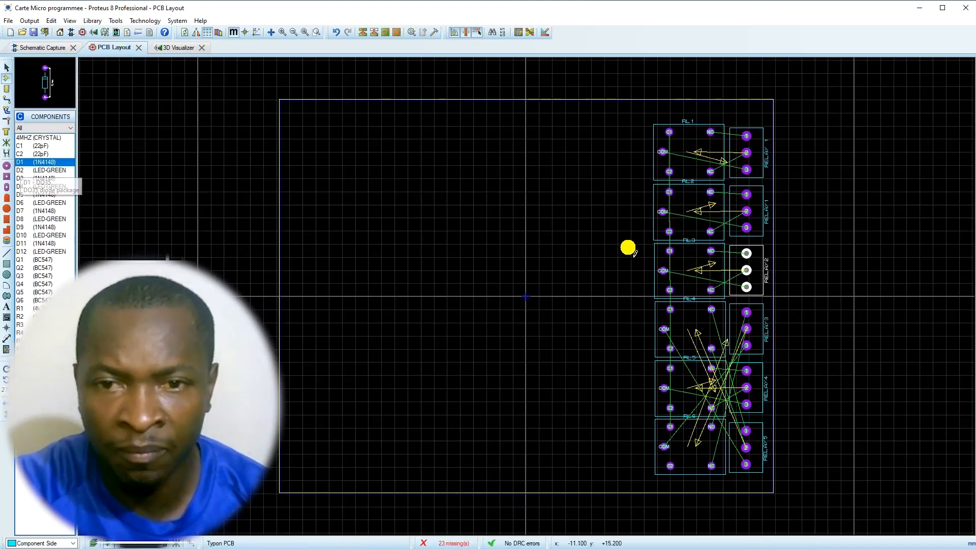
left_click(618, 224)
scroll(631, 168, "up", 2)
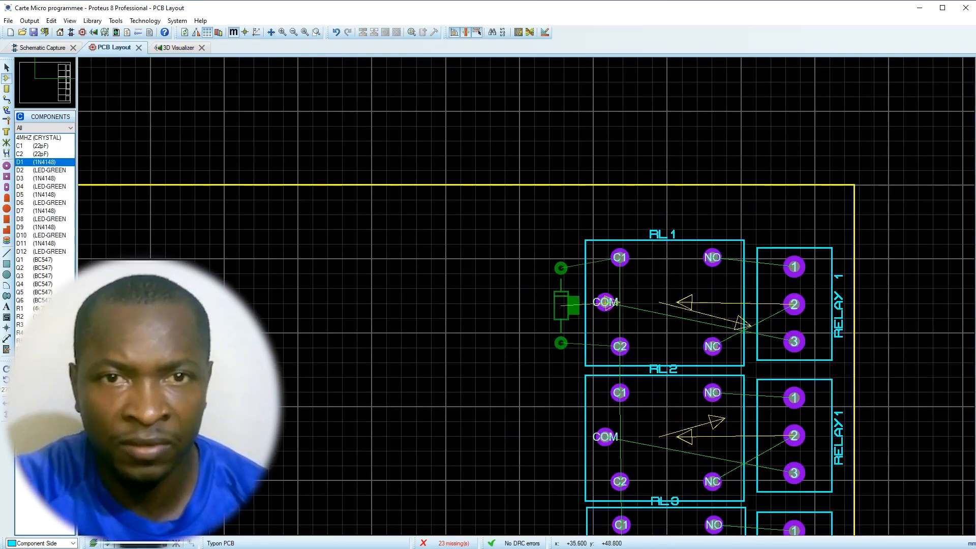
left_click(564, 264)
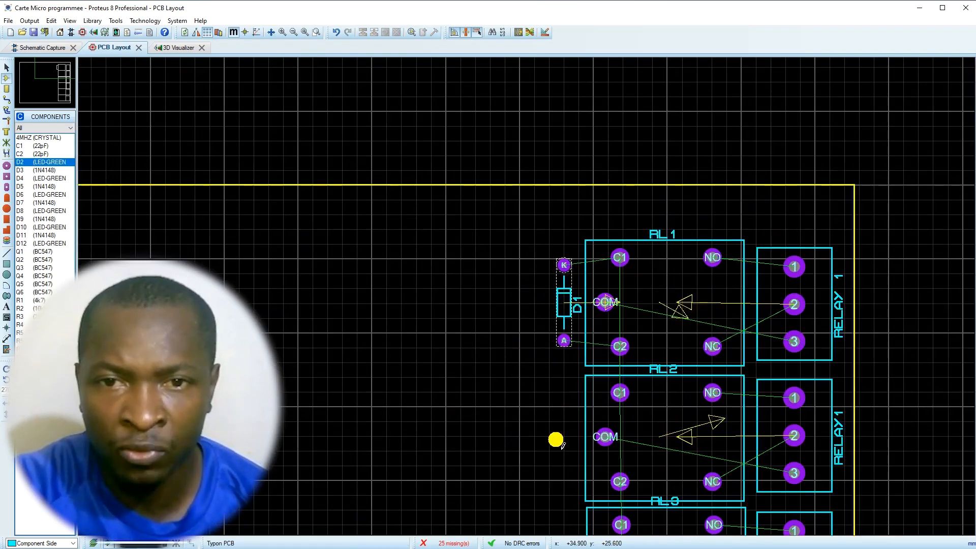
left_click(37, 170)
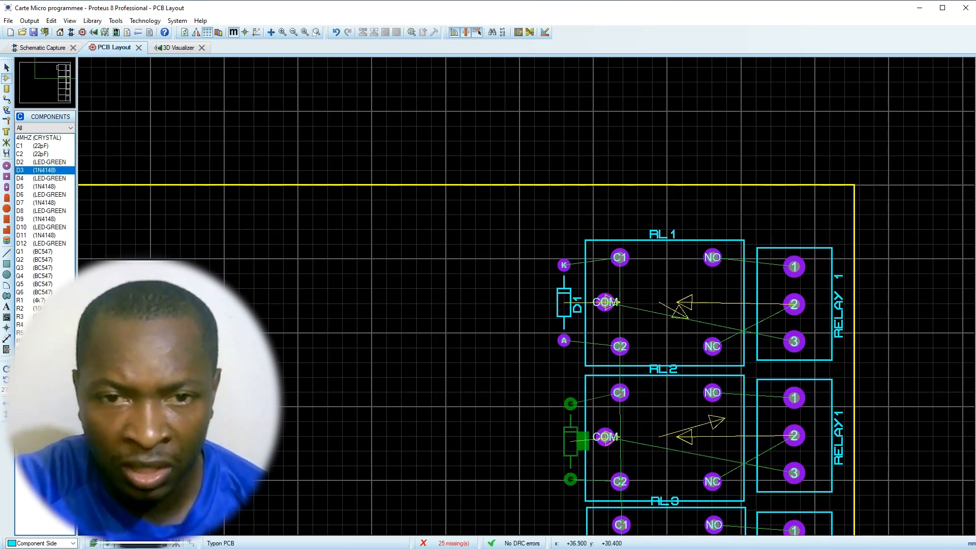
left_click(572, 410)
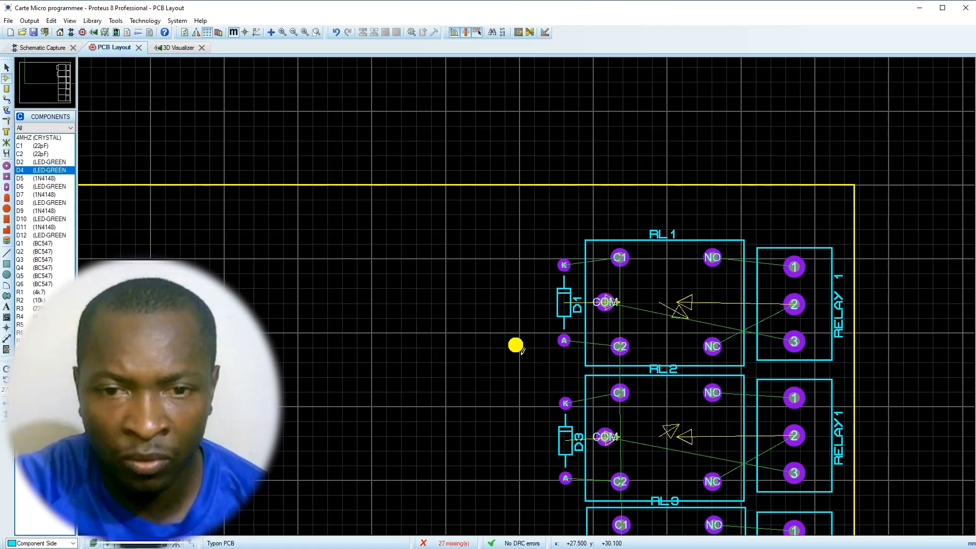
- Place 1N4148 diode D5 vertically beside relay RL3's coil pins, in line with diodes D1 and D3
scroll(516, 345, "down", 3)
left_click(519, 316)
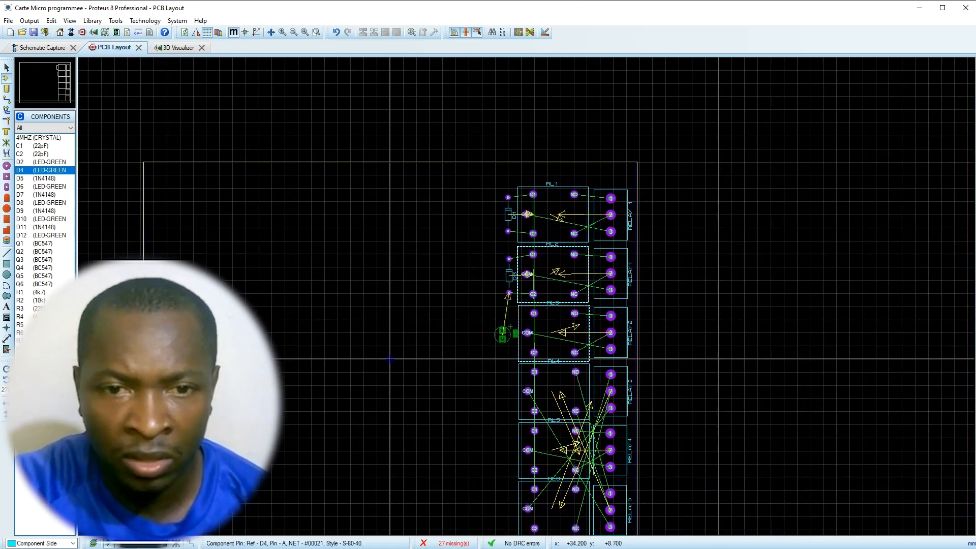
right_click(389, 326)
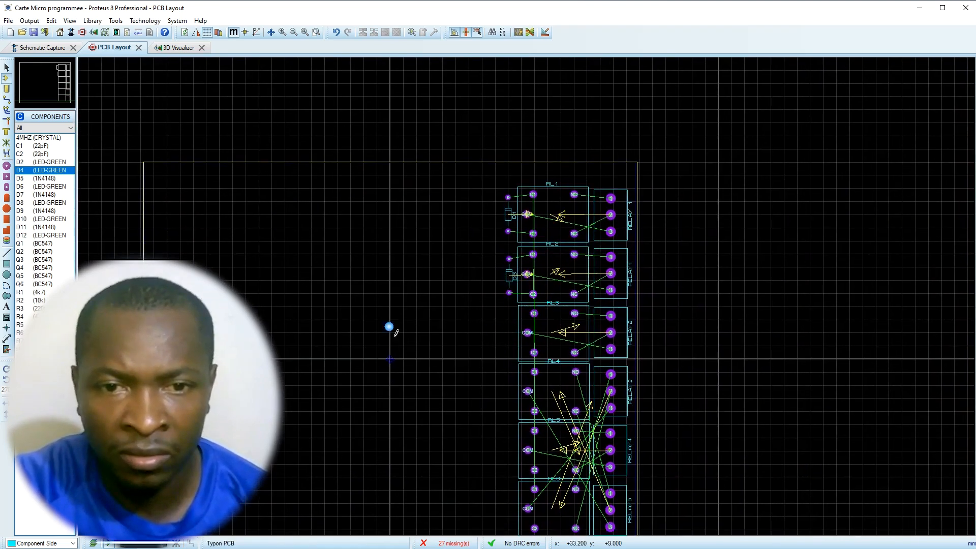
left_click(23, 179)
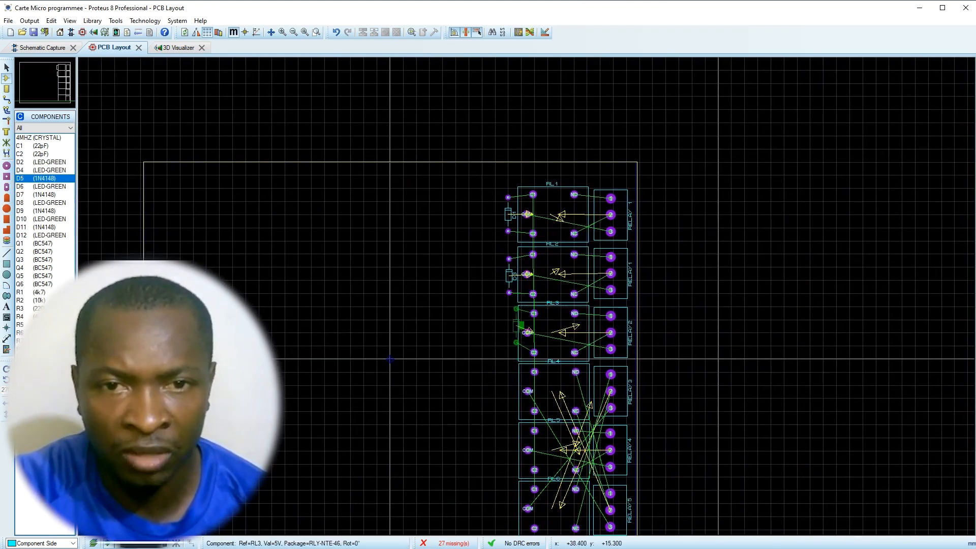
- Place 1N4148 diodes D5 and D7 vertically on the coil side of relays RL3 and RL4, in line with D3
scroll(513, 335, "up", 3)
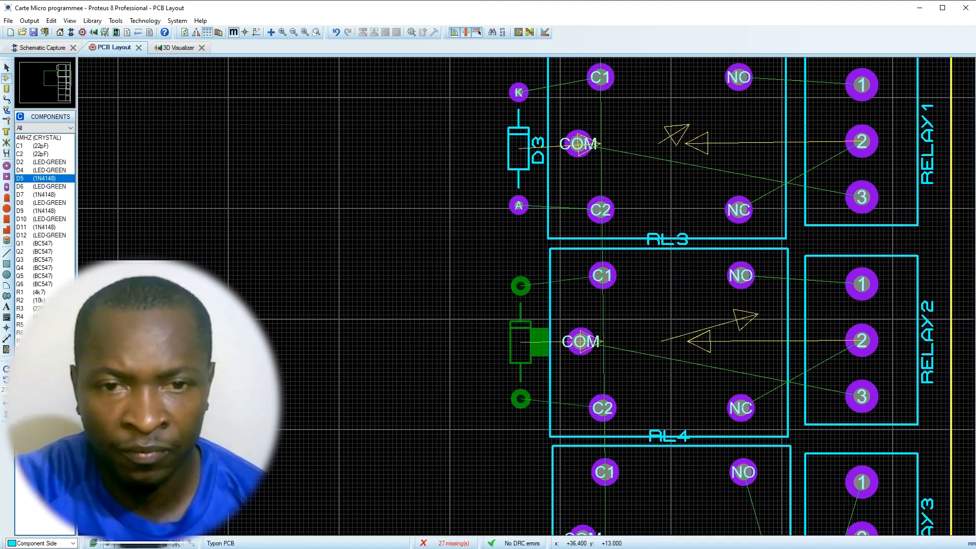
left_click(517, 341)
scroll(483, 367, "down", 1)
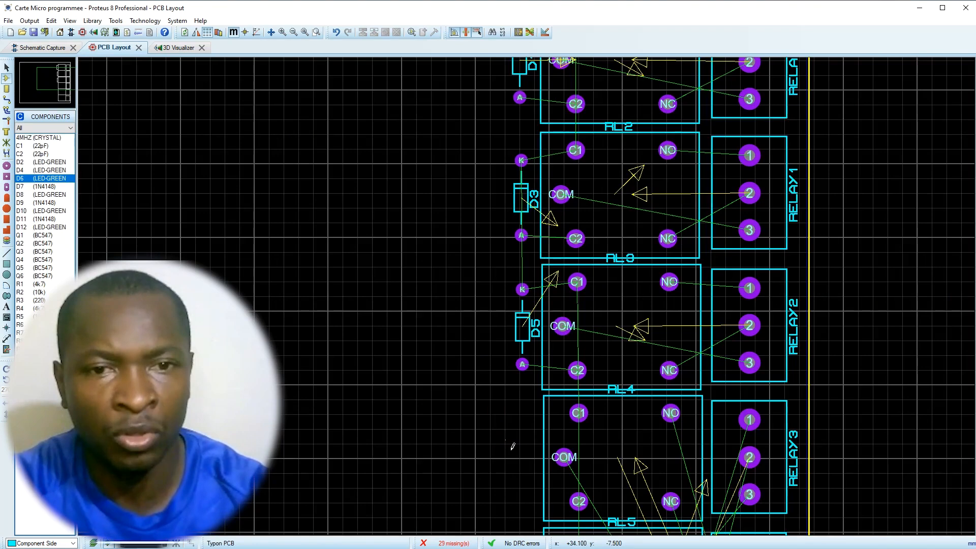
left_click(30, 186)
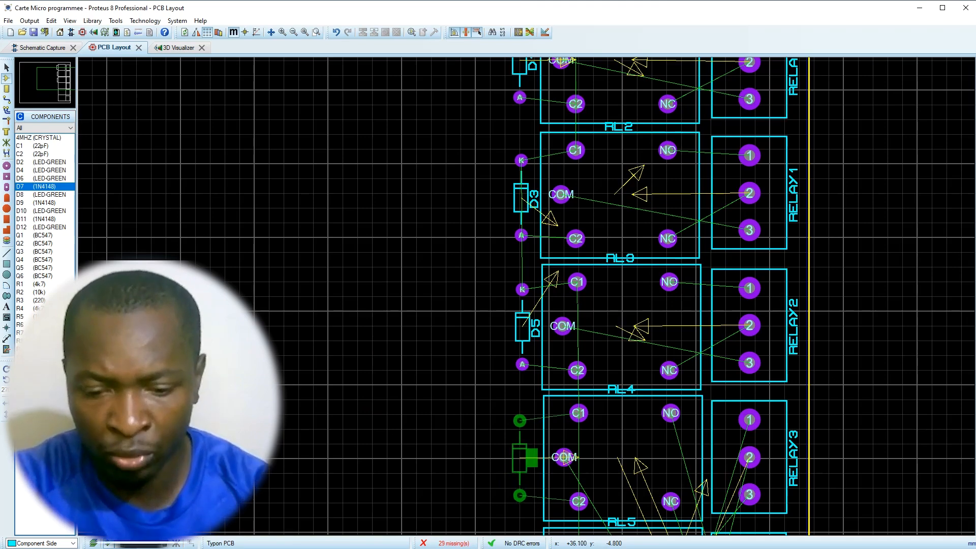
left_click(529, 427)
scroll(529, 426, "down", 2)
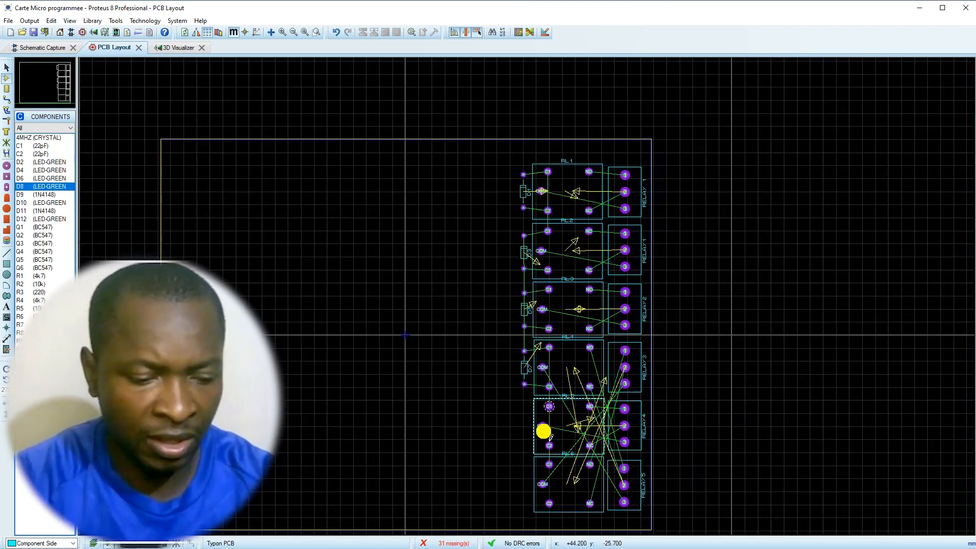
- Place 1N4148 diodes D9 and D11 vertically beside relays RL5 and RL6, continuing the diode column
scroll(524, 449, "up", 2)
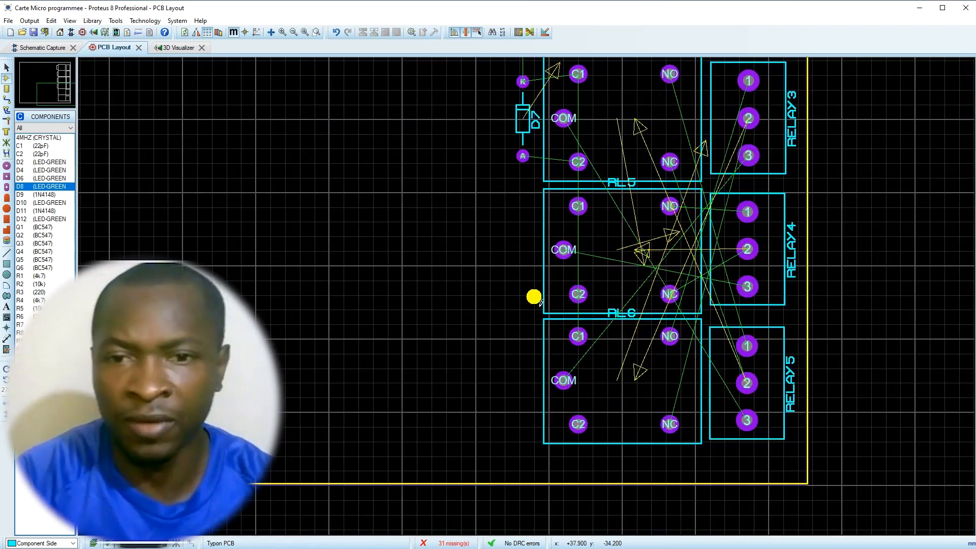
left_click(33, 194)
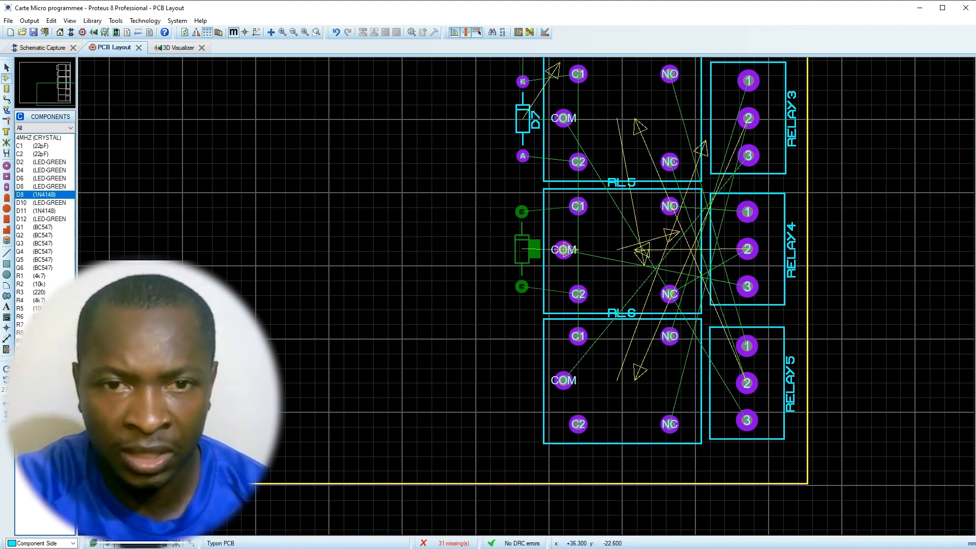
left_click(527, 249)
left_click(36, 203)
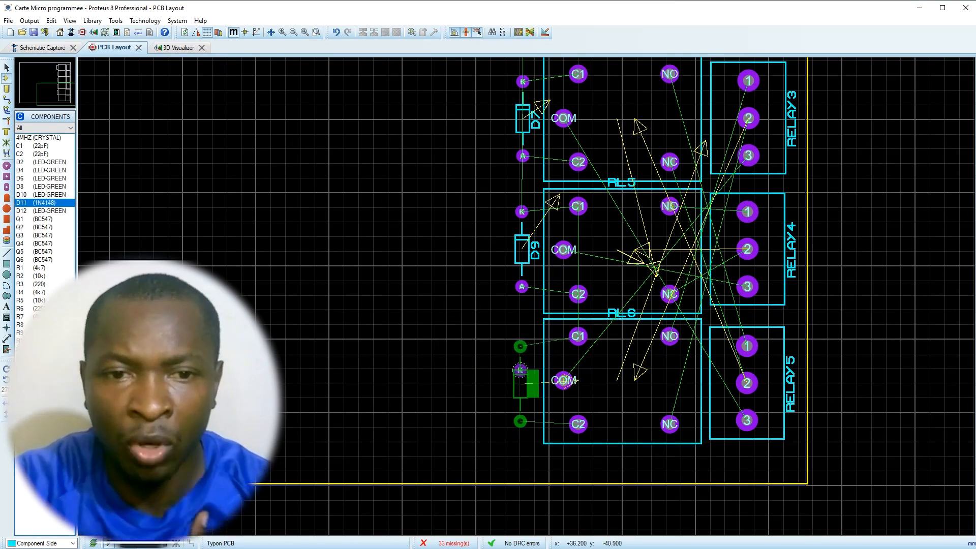
left_click(523, 342)
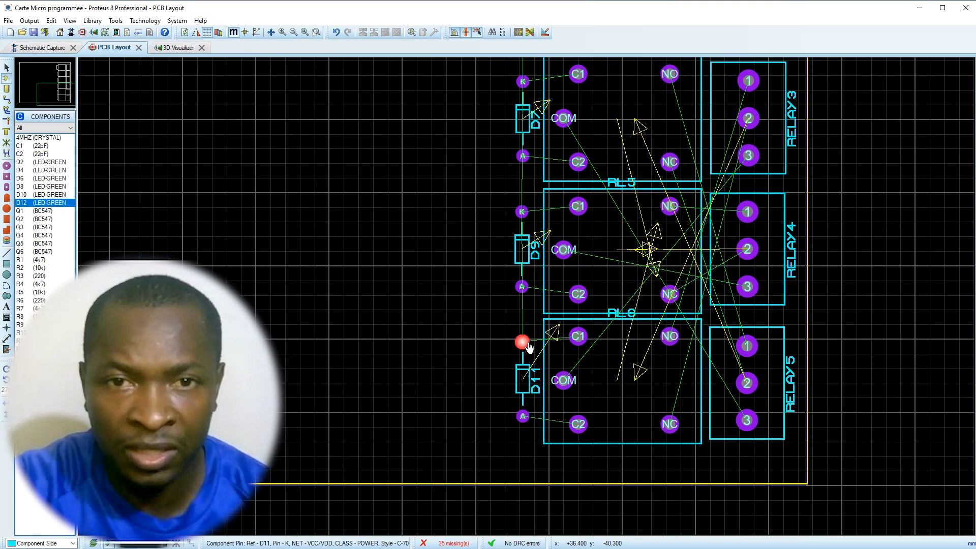
- Inspect the placed relays, terminal blocks and diodes on the board in the 3D Visualizer from several angles
left_click(166, 45)
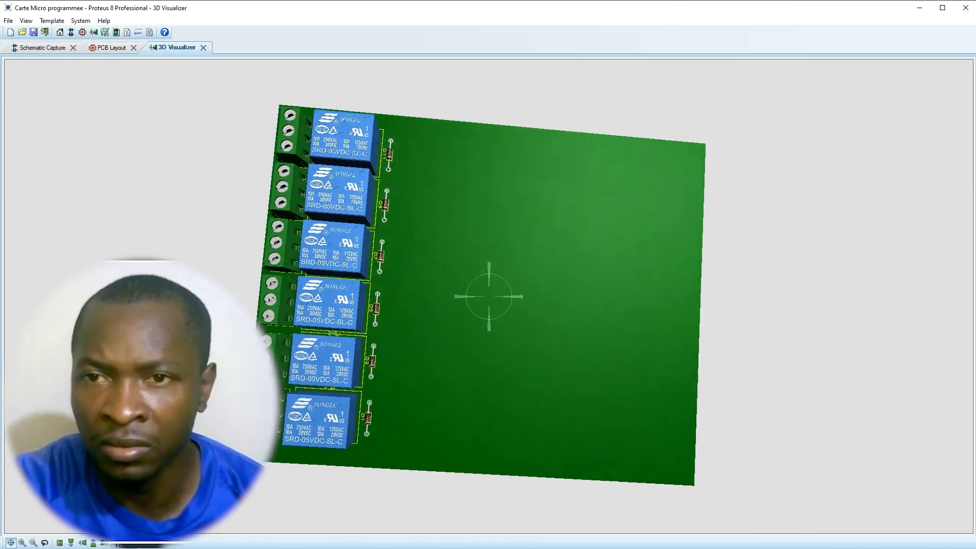
left_click_drag(489, 297, 326, 244)
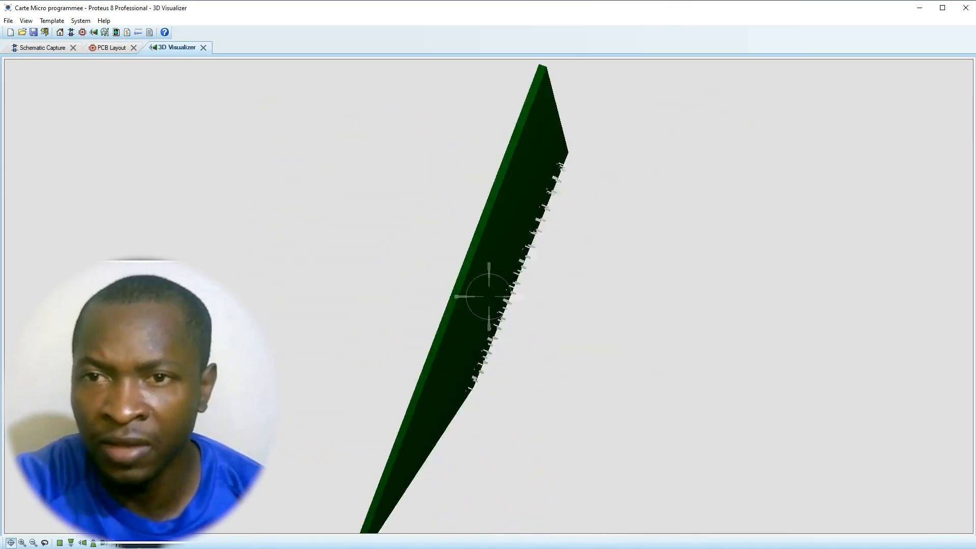
left_click(489, 296)
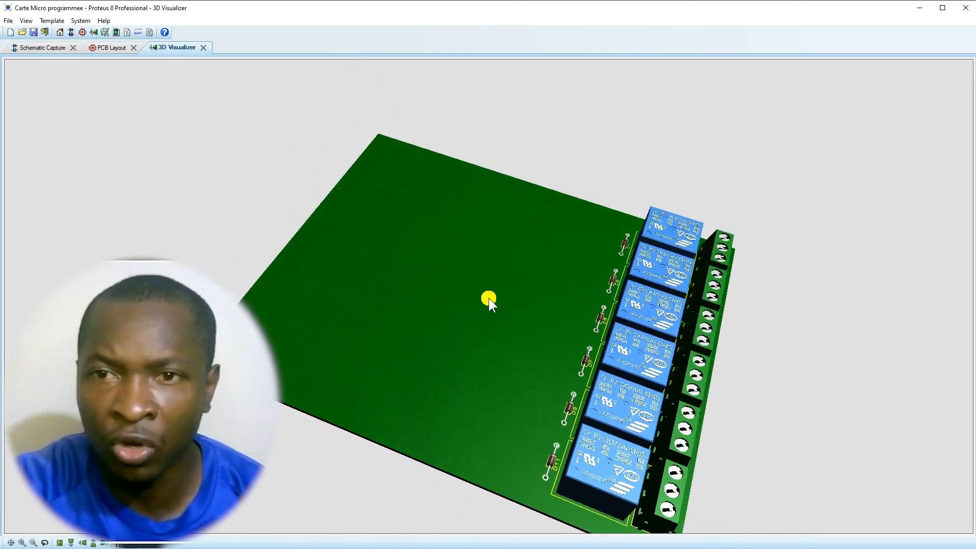
- Return to the PCB layout and review the 3D model settings of diode D11, keeping the DO35.STEP model
left_click(113, 47)
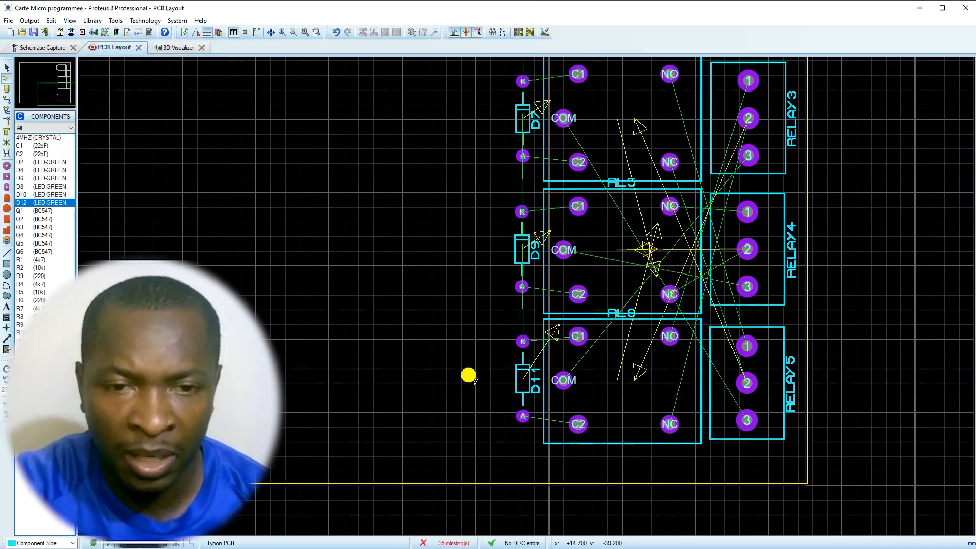
left_click(524, 375)
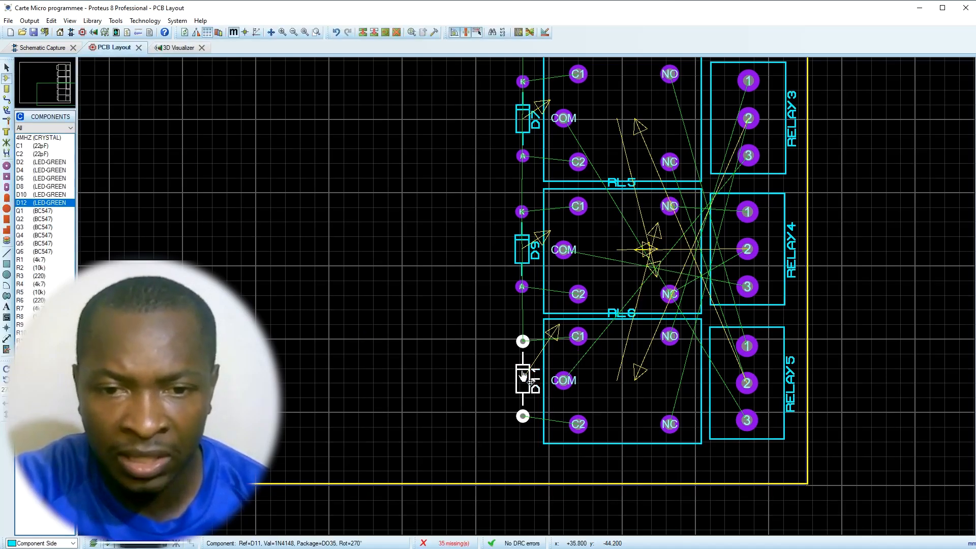
right_click(524, 375)
left_click(543, 360)
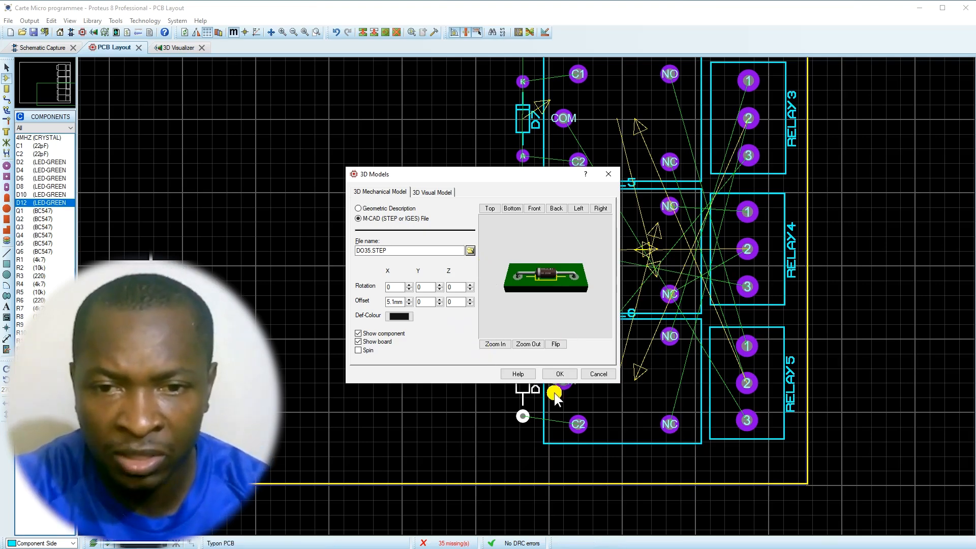
left_click(569, 376)
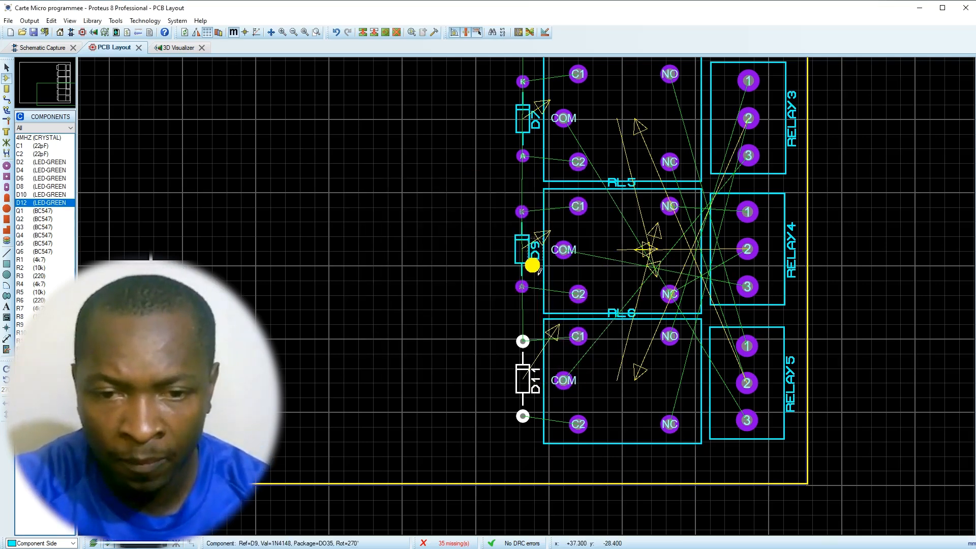
- Check the RL1 driver circuit in the schematic and place 220 resistor R3 vertically beside diode D1, rotated 180 degrees
scroll(534, 261, "down", 2)
scroll(527, 265, "up", 1)
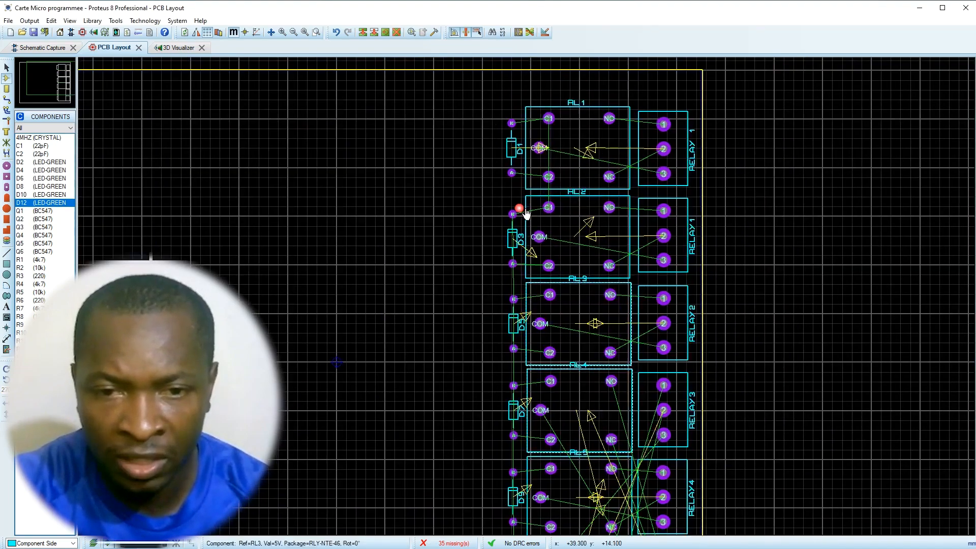
scroll(527, 146, "up", 2)
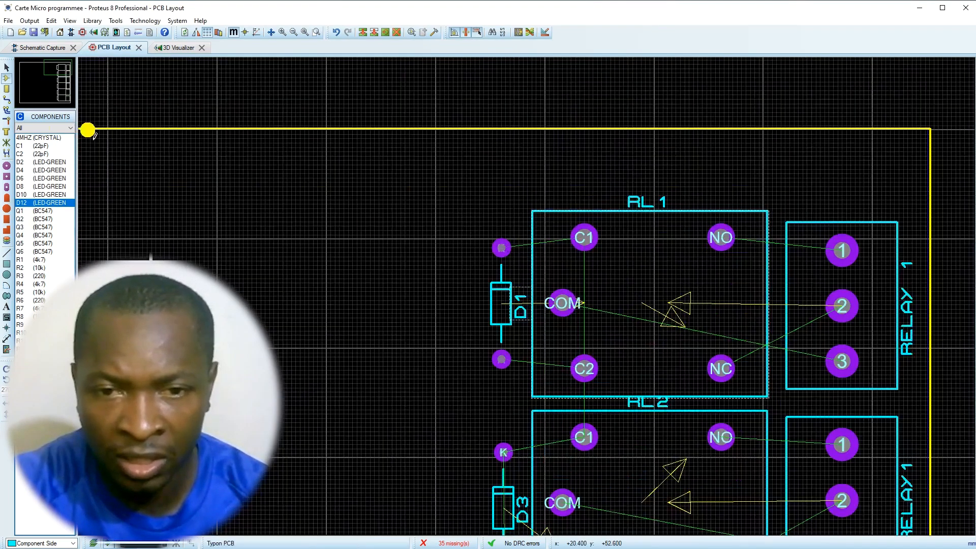
left_click(48, 47)
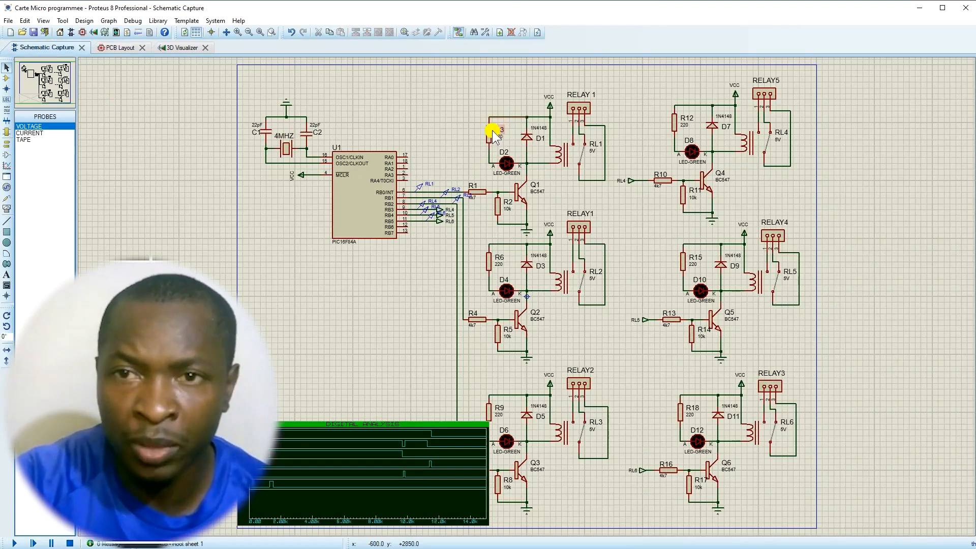
left_click(6, 79)
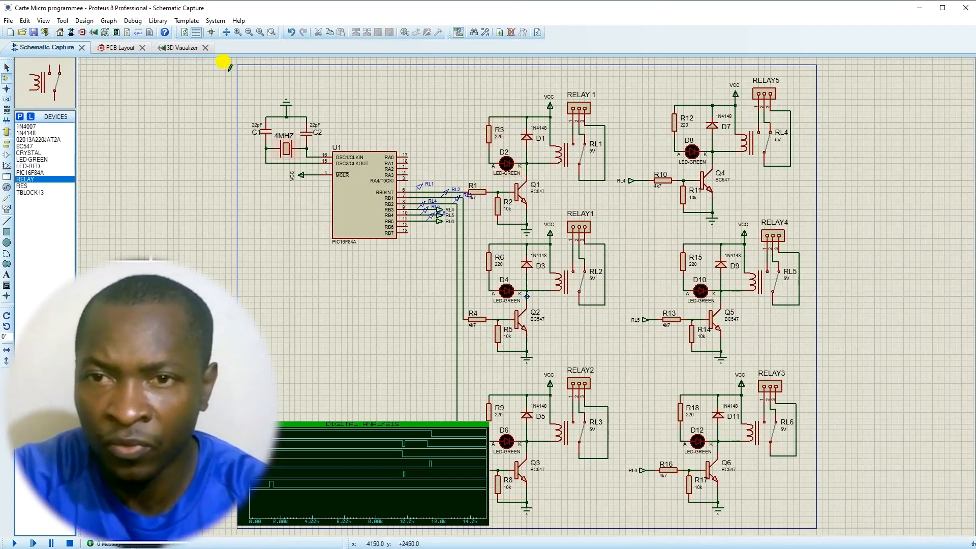
left_click(122, 50)
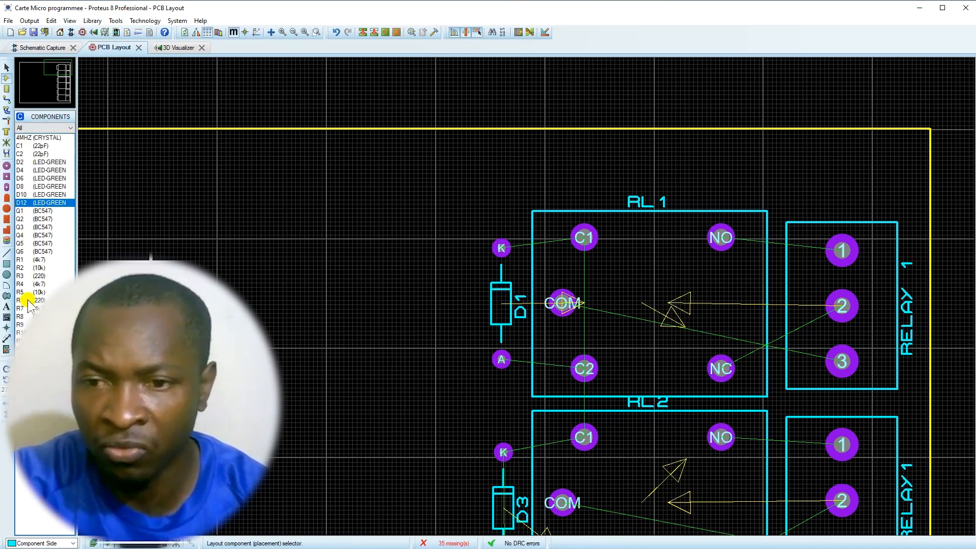
left_click(22, 278)
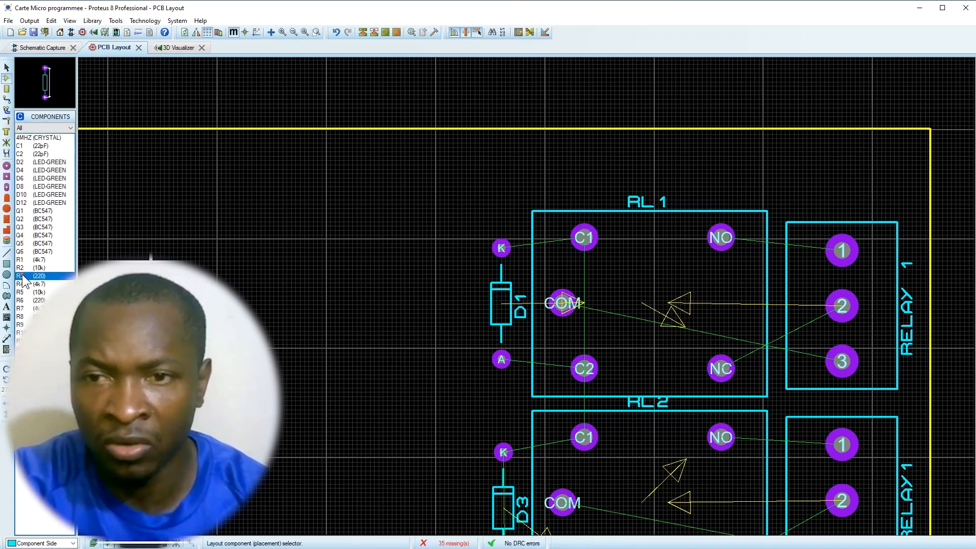
left_click(468, 266)
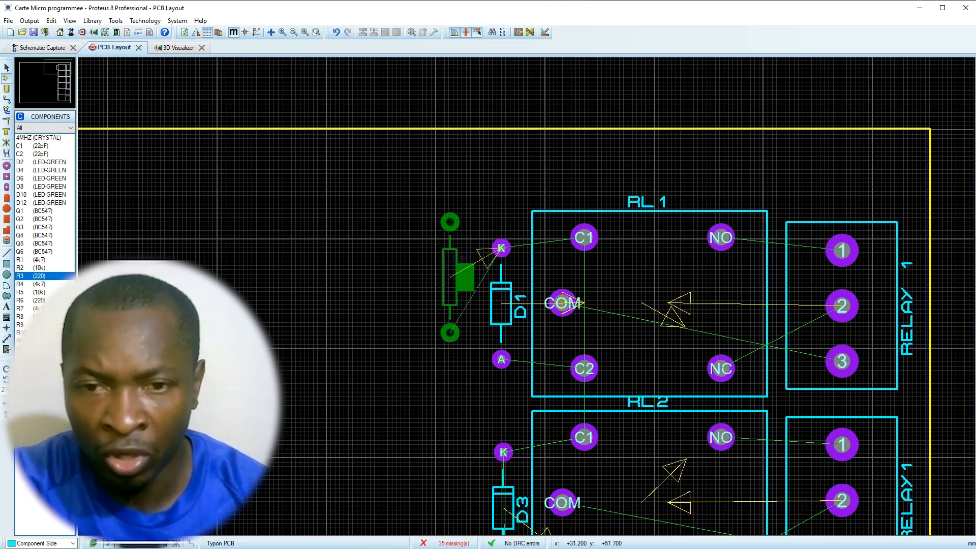
key("KP_Add")
key("KP_Add")
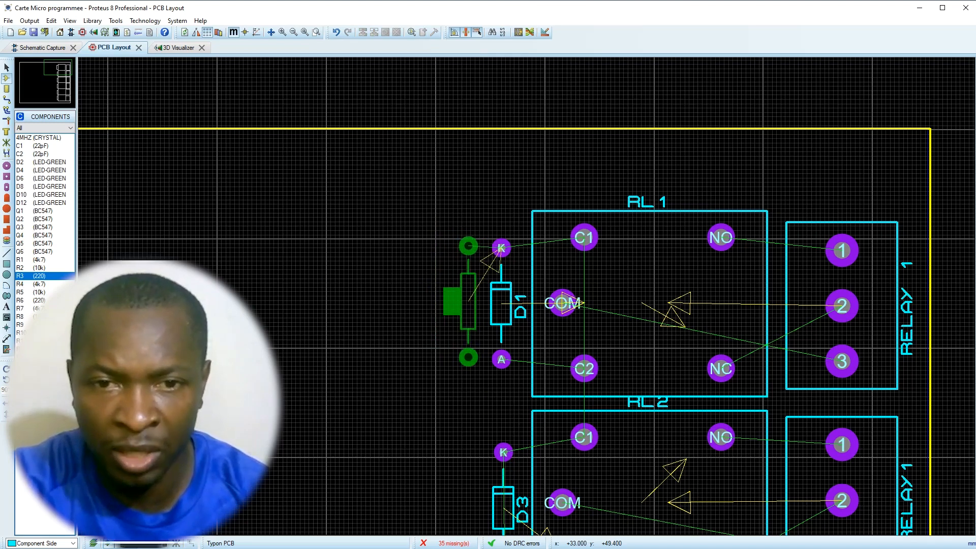
left_click(476, 252)
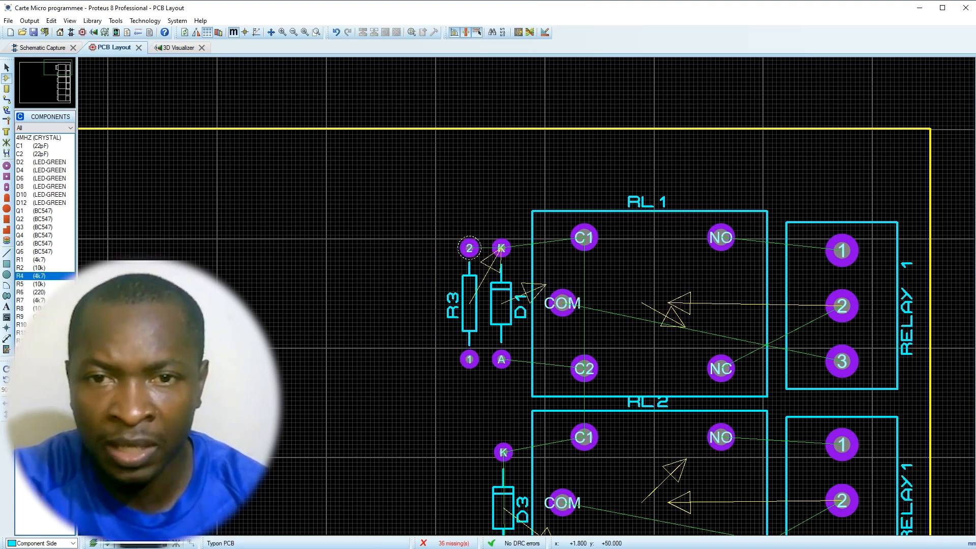
- Place green LED D2 beside resistor R3 with its anode pad facing pin 1 of the resistor
left_click(22, 162)
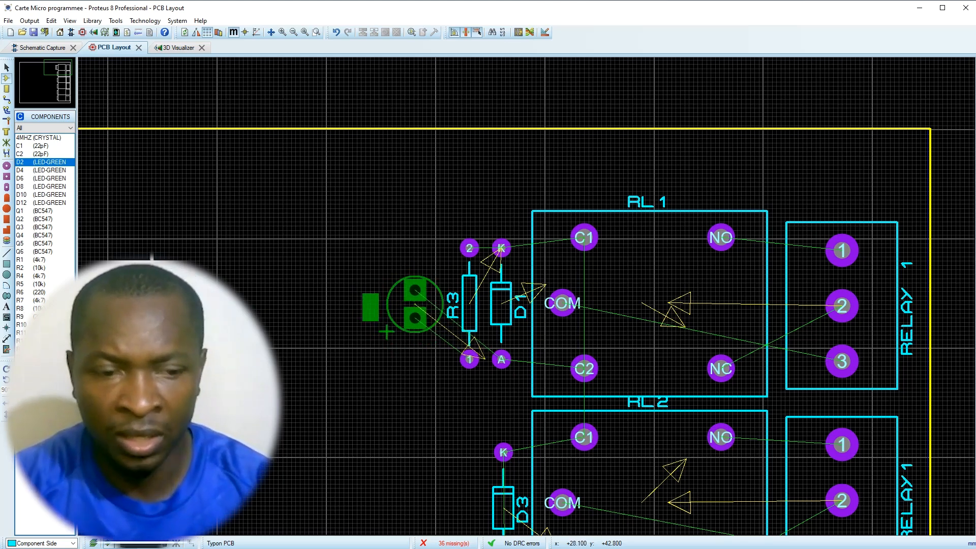
left_click(414, 304)
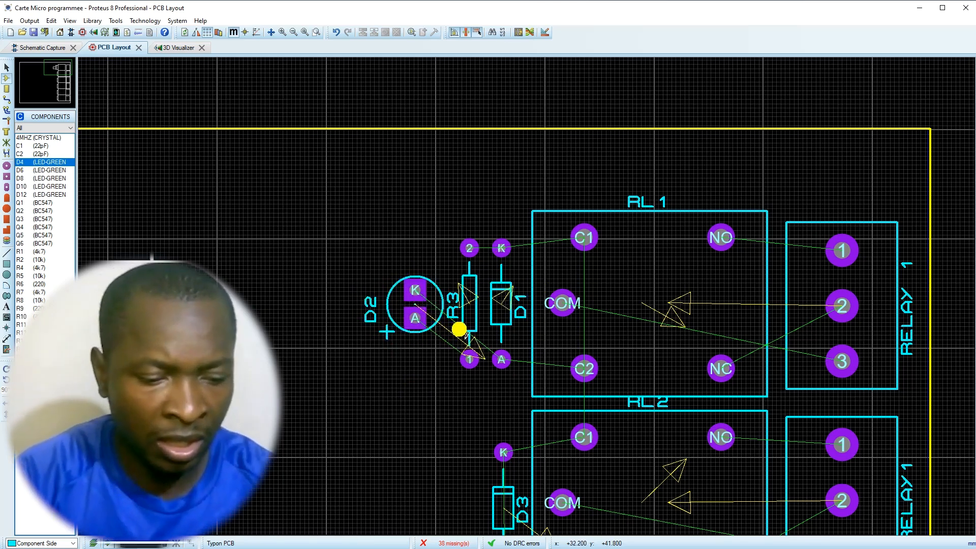
scroll(459, 329, "up", 2)
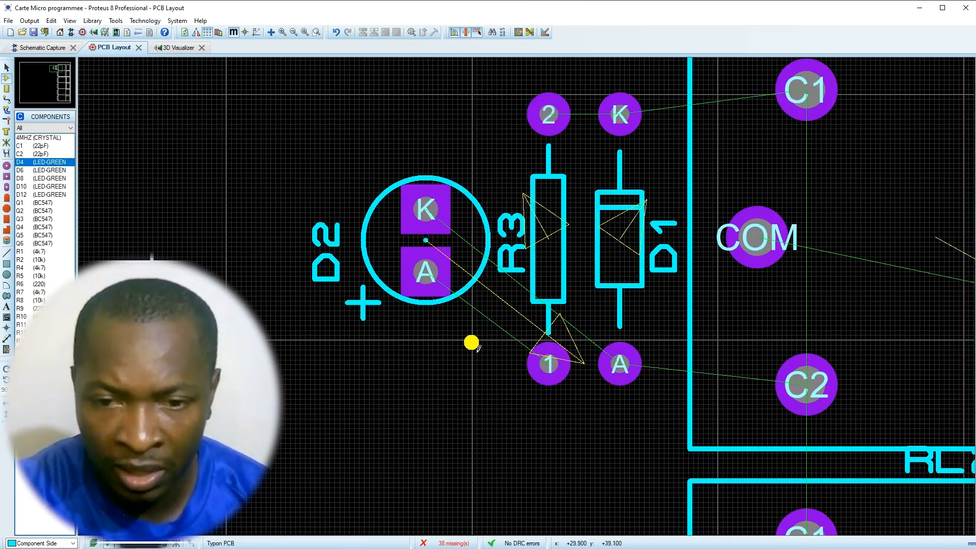
- Check the RL2 driver circuit in the schematic and place 220 resistor R6 vertically beside diode D3
left_click(53, 47)
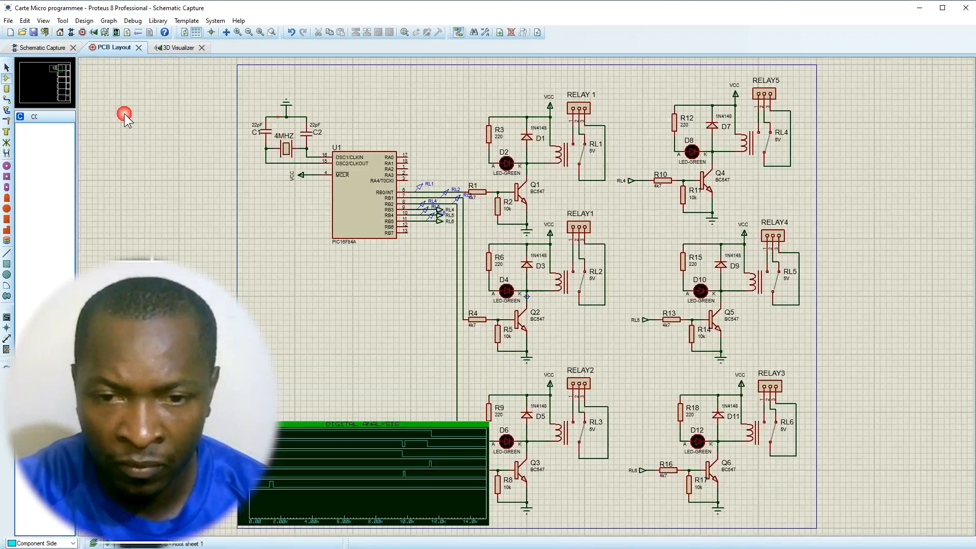
scroll(527, 296, "up", 1)
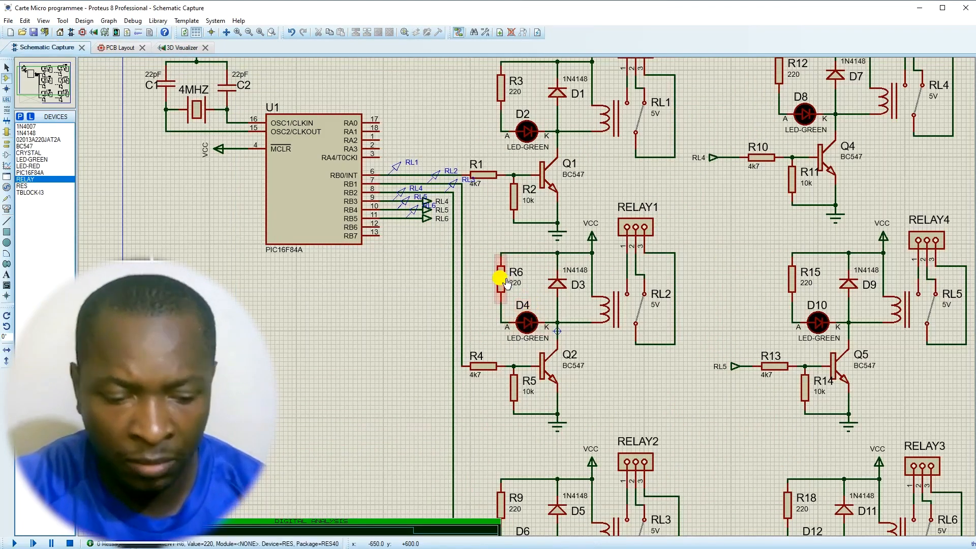
left_click(115, 48)
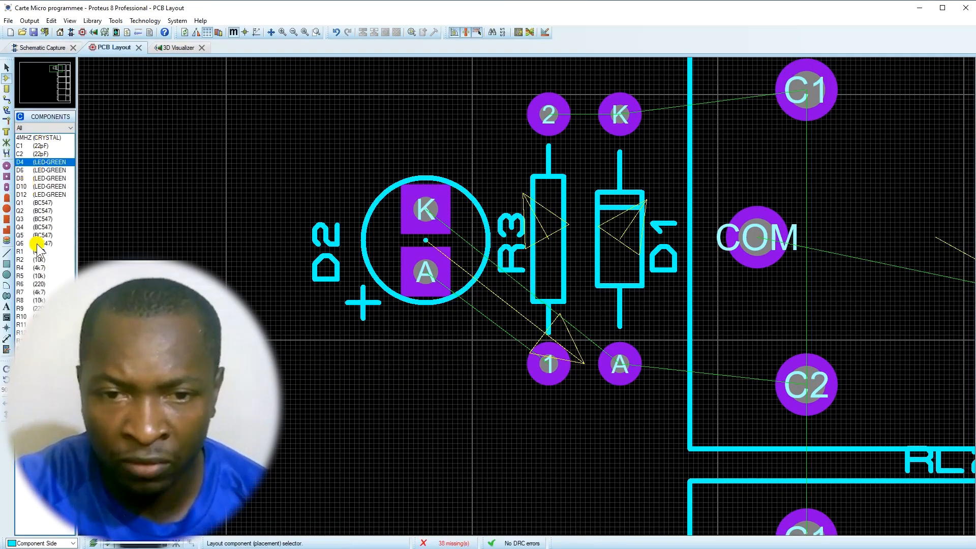
left_click(21, 284)
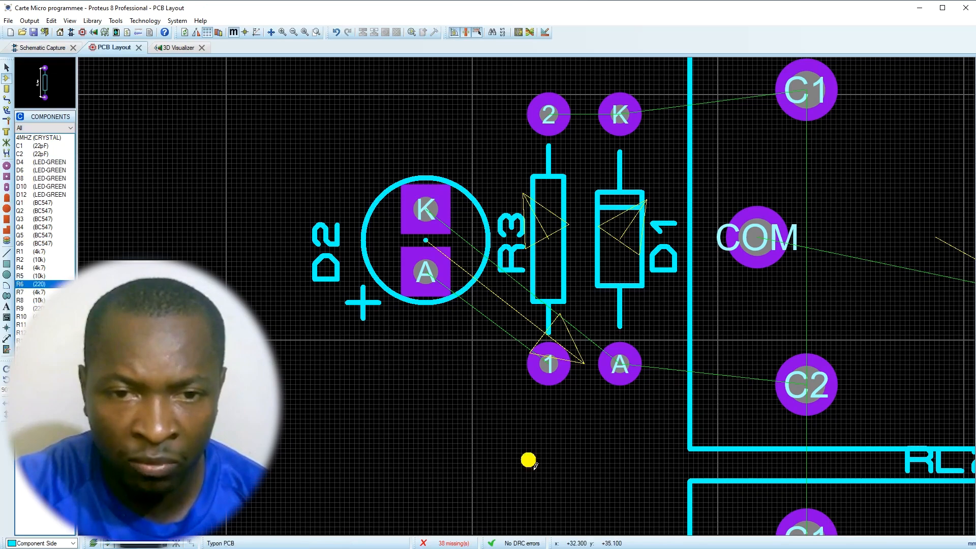
scroll(537, 353, "down", 2)
left_click(534, 423)
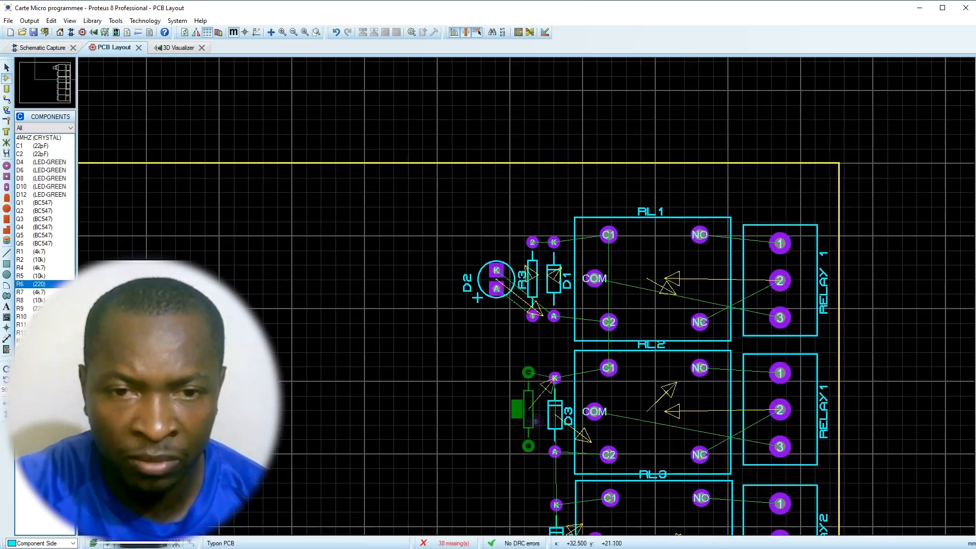
left_click(534, 413)
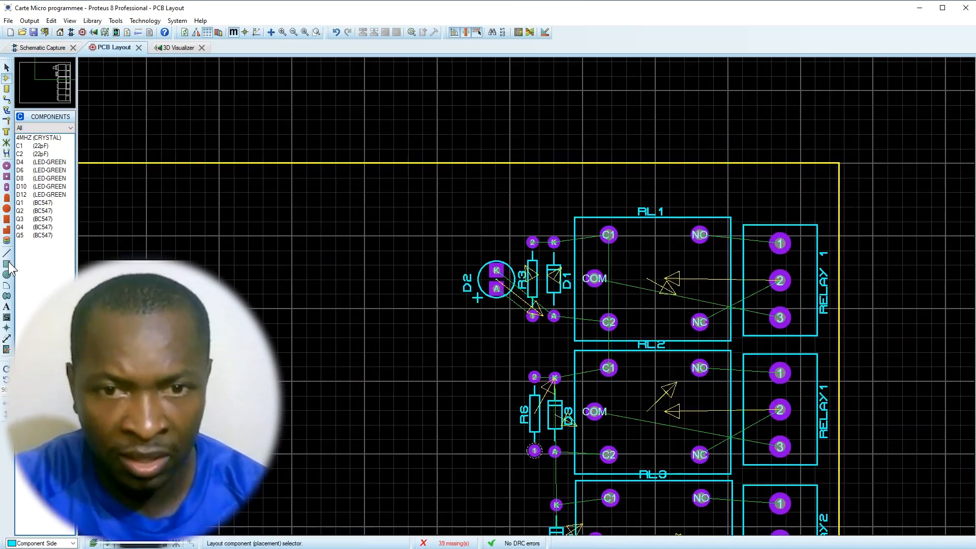
- Place green LED D4 beside resistor R6 with its anode pad facing pin 1 of the resistor
left_click(20, 162)
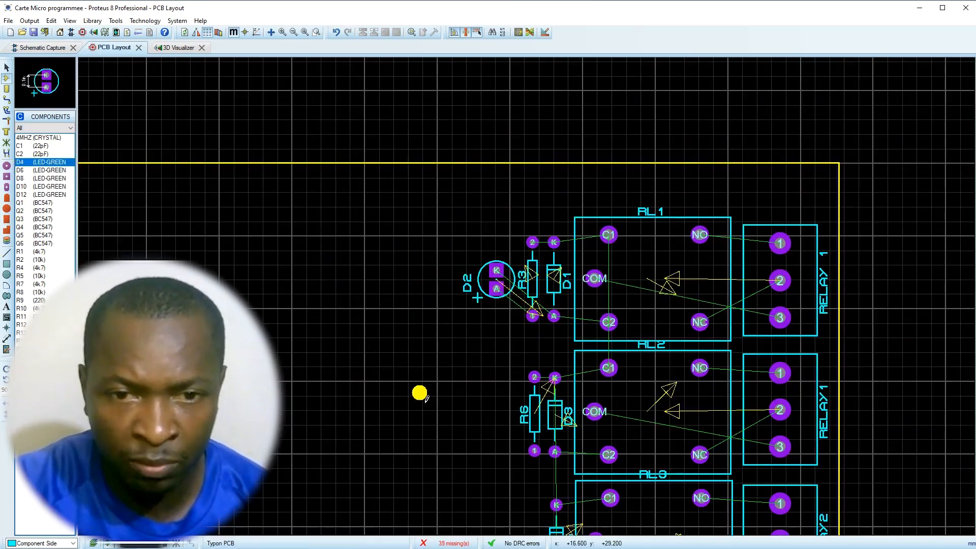
left_click(420, 393)
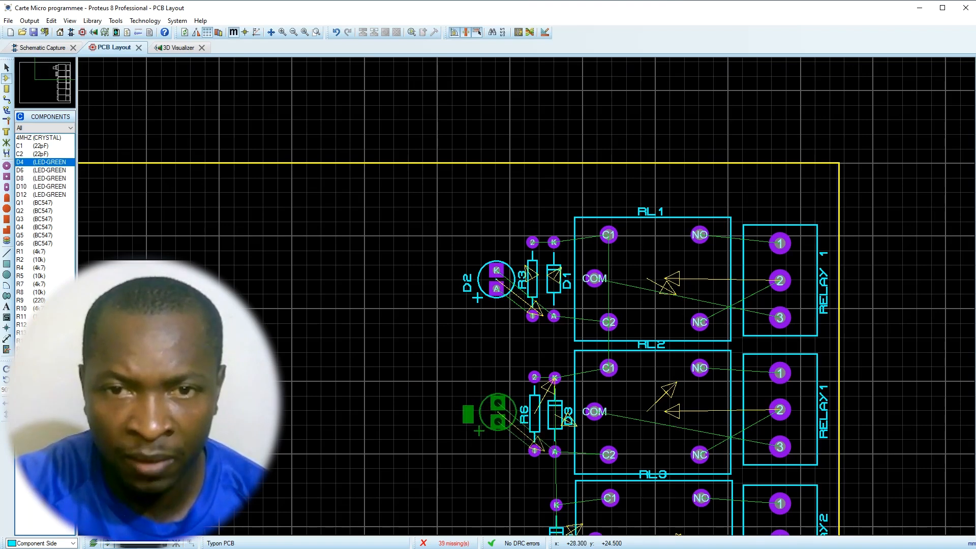
left_click(447, 421)
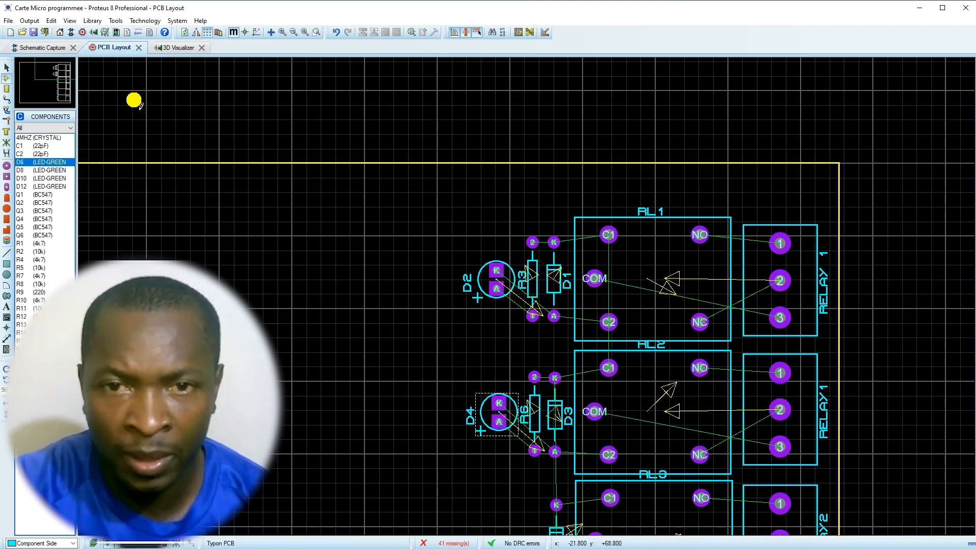
- Check the RL3 driver circuit in the schematic and place 220 resistor R9 vertically beside diode D5, with green LED D6 next to it
left_click(52, 50)
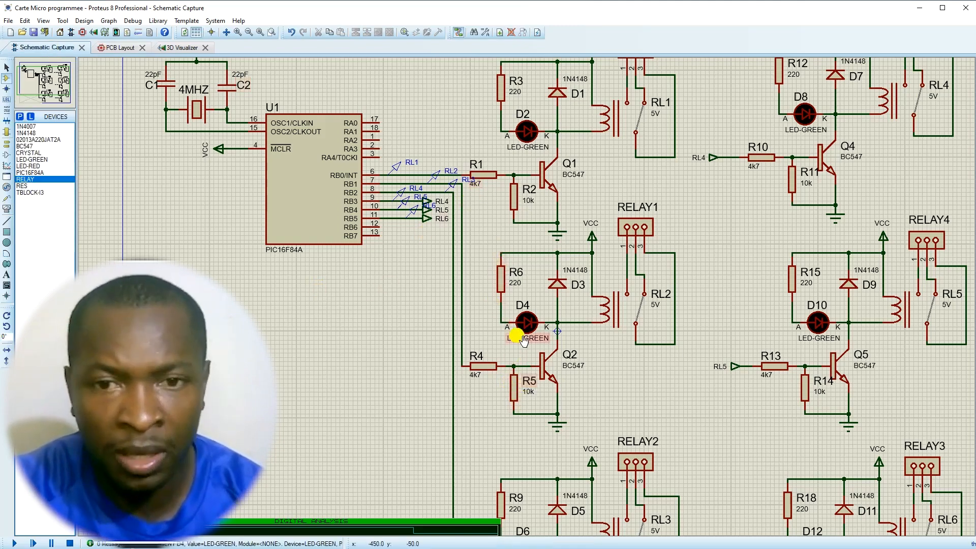
scroll(534, 458, "down", 2)
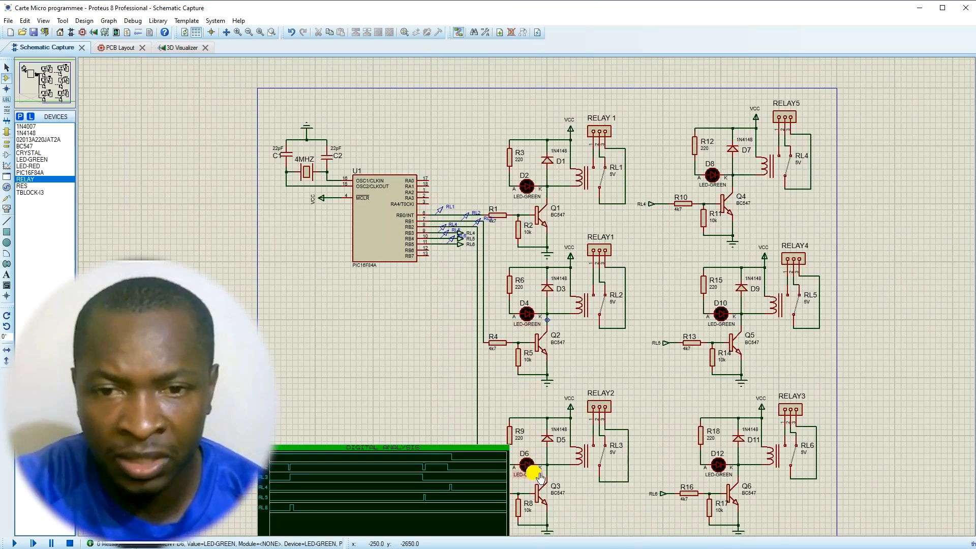
scroll(537, 476, "up", 2)
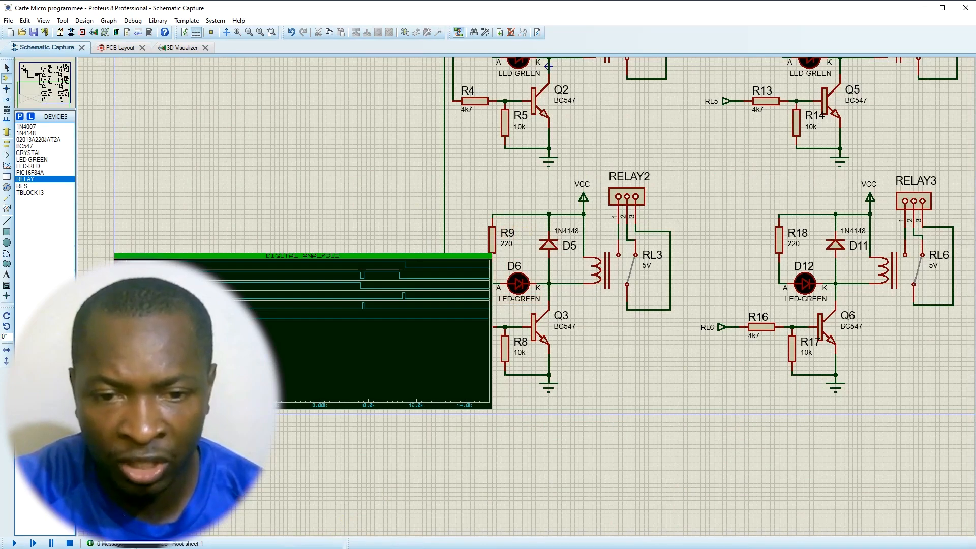
left_click(123, 48)
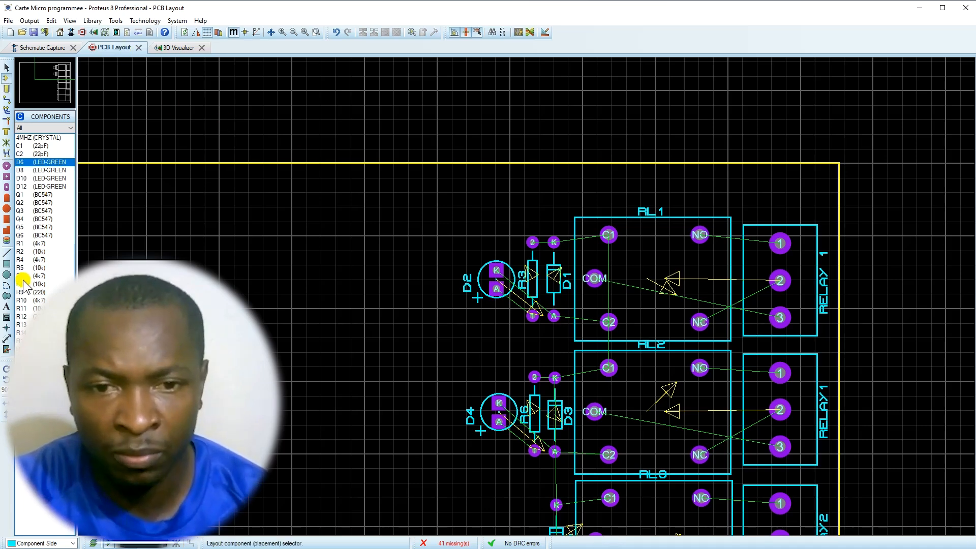
left_click(22, 292)
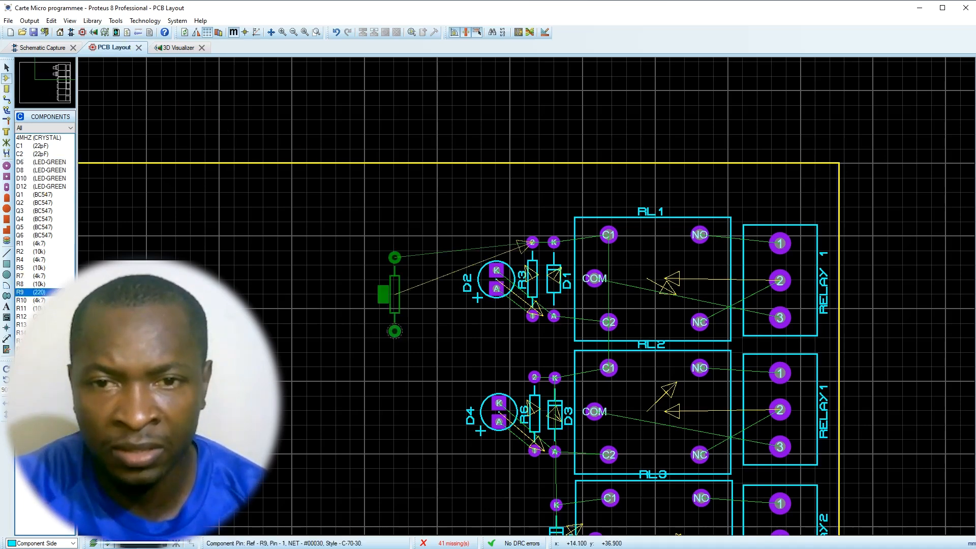
scroll(394, 305, "down", 2)
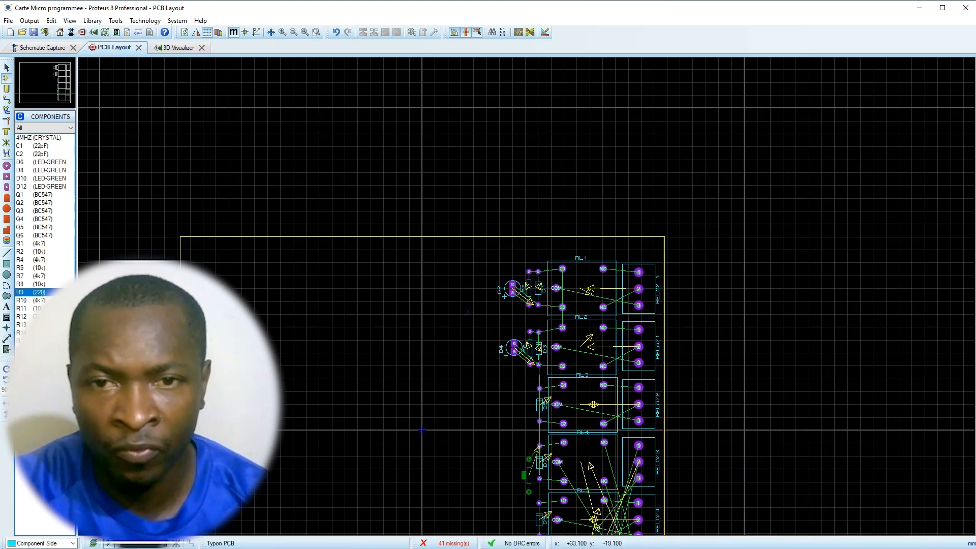
scroll(528, 458, "up", 2)
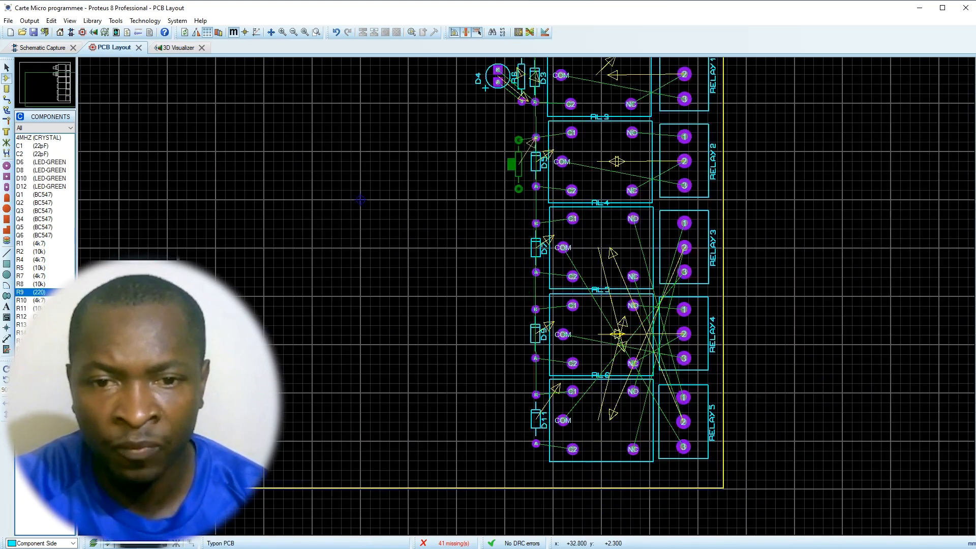
scroll(519, 161, "up", 2)
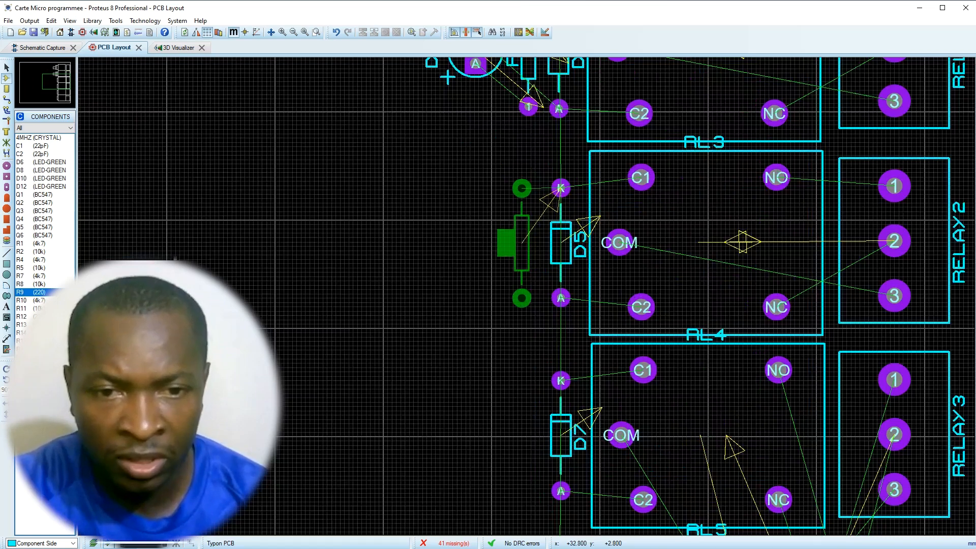
left_click(522, 242)
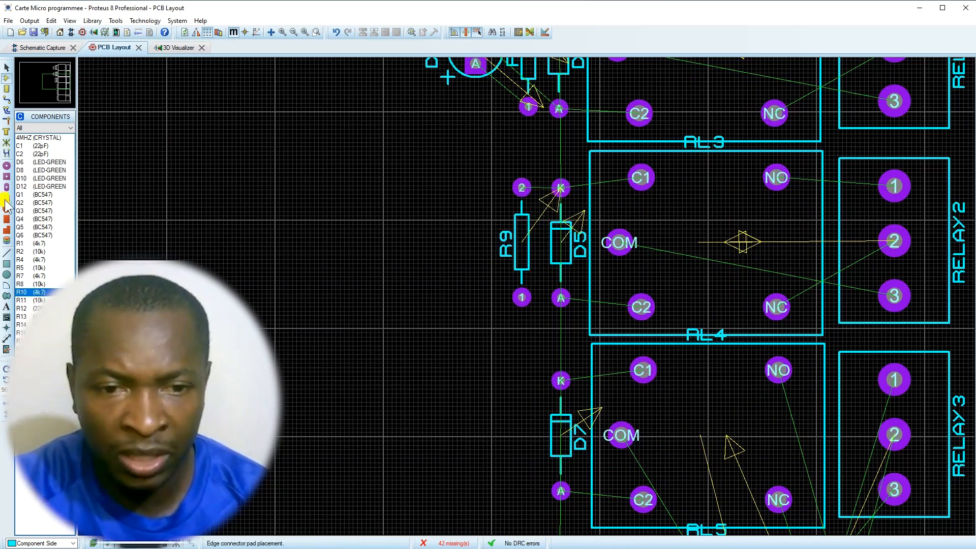
left_click(19, 162)
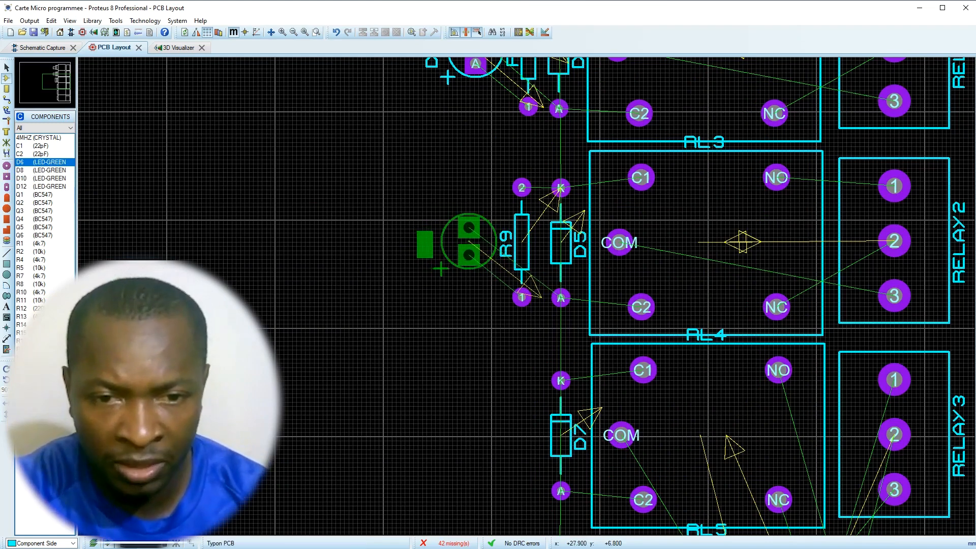
left_click(422, 248)
- Check the RL4 driver circuit in the schematic and place 220 resistor R12 vertically beside diode D7
left_click(47, 46)
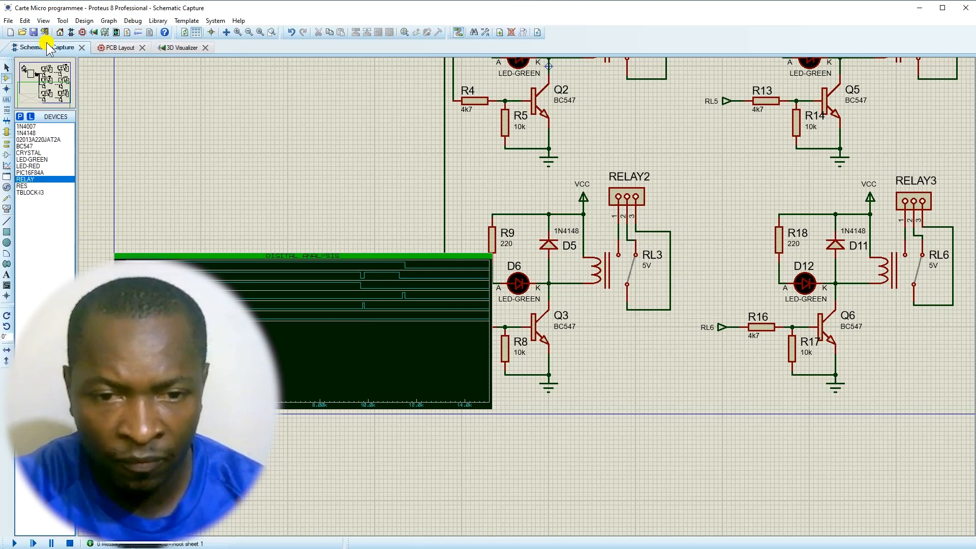
scroll(620, 359, "down", 3)
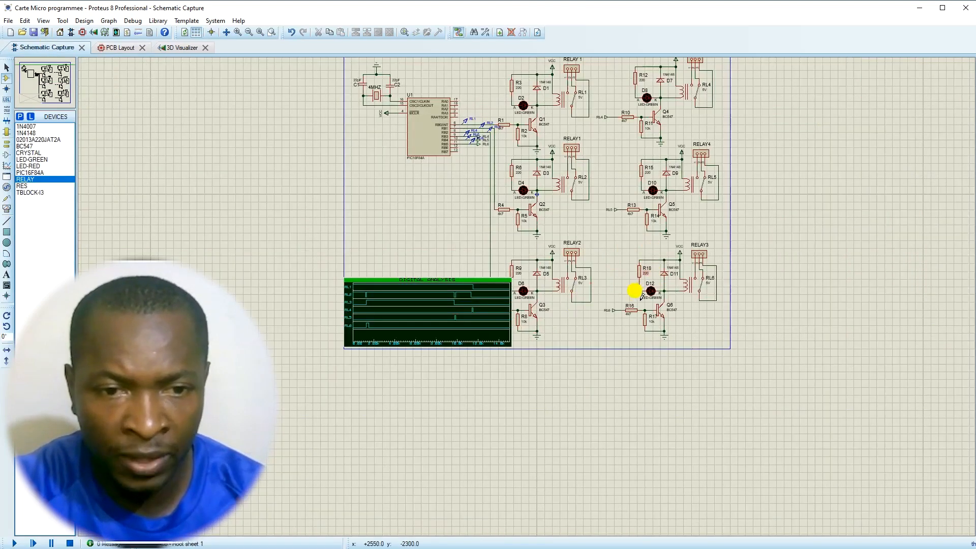
scroll(475, 133, "up", 2)
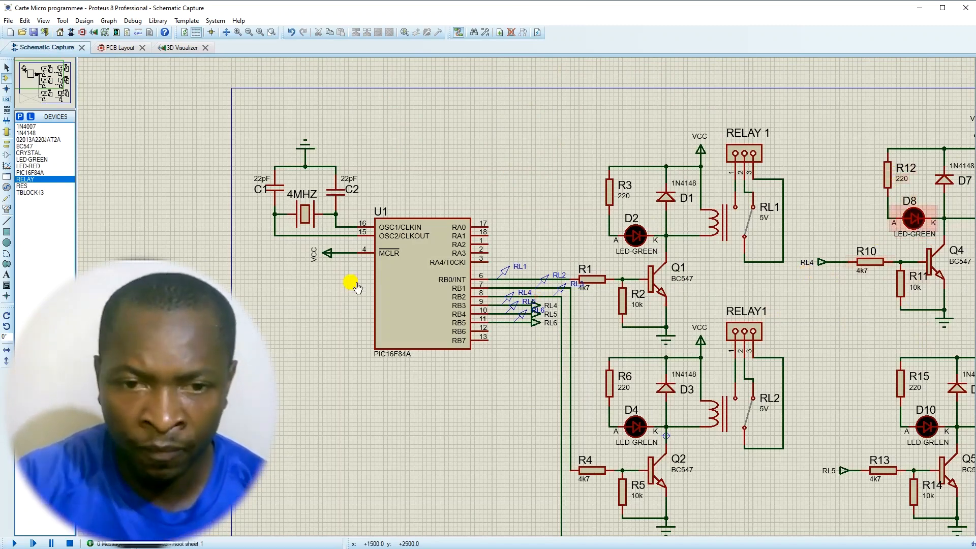
left_click(112, 49)
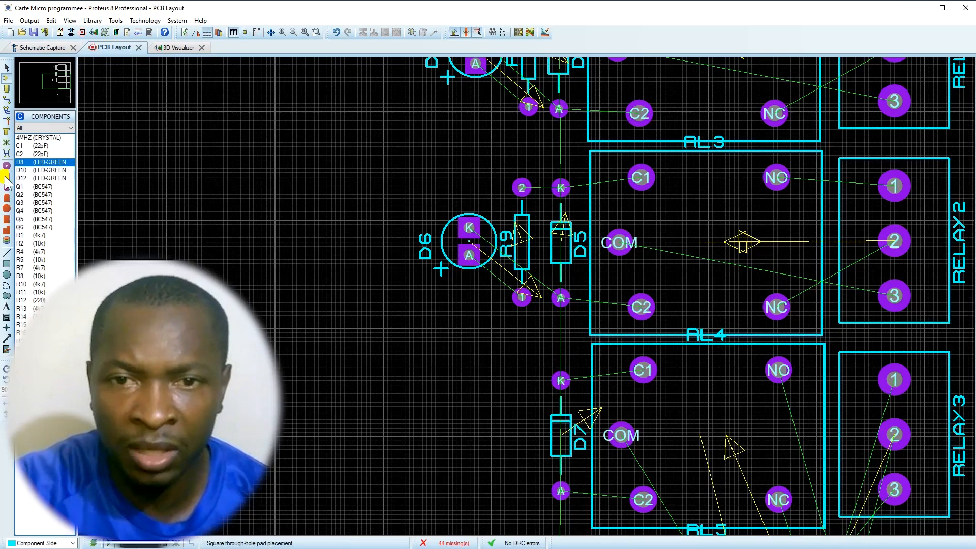
left_click(24, 301)
key("F7")
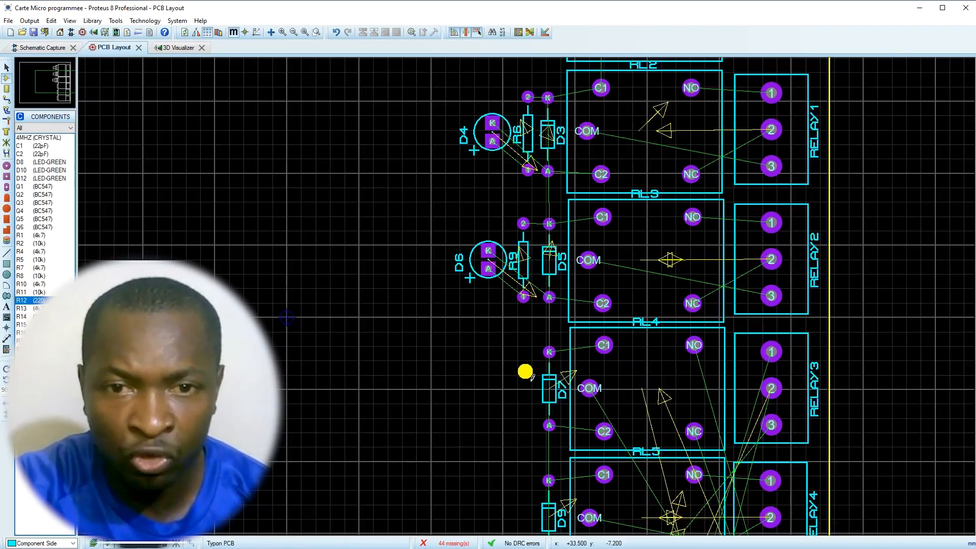
key("F6")
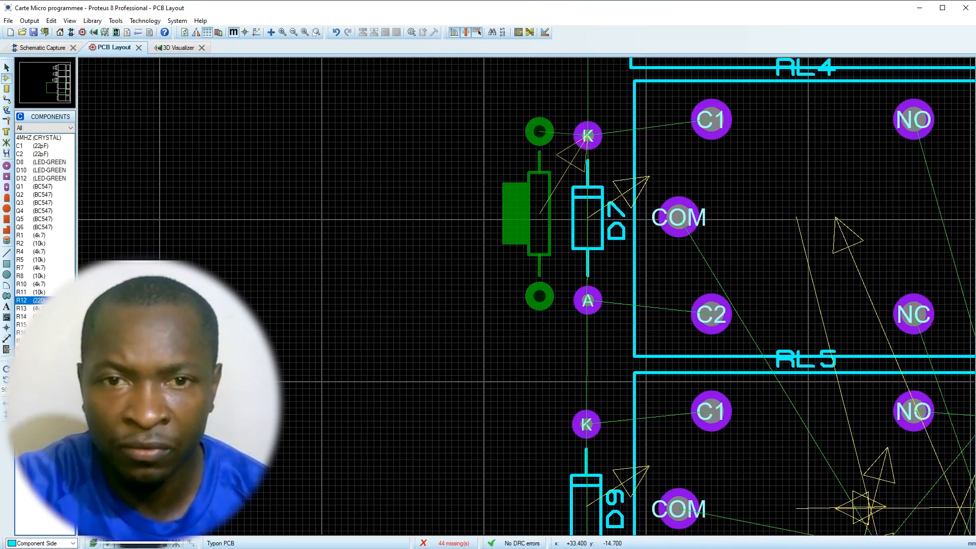
key("F7")
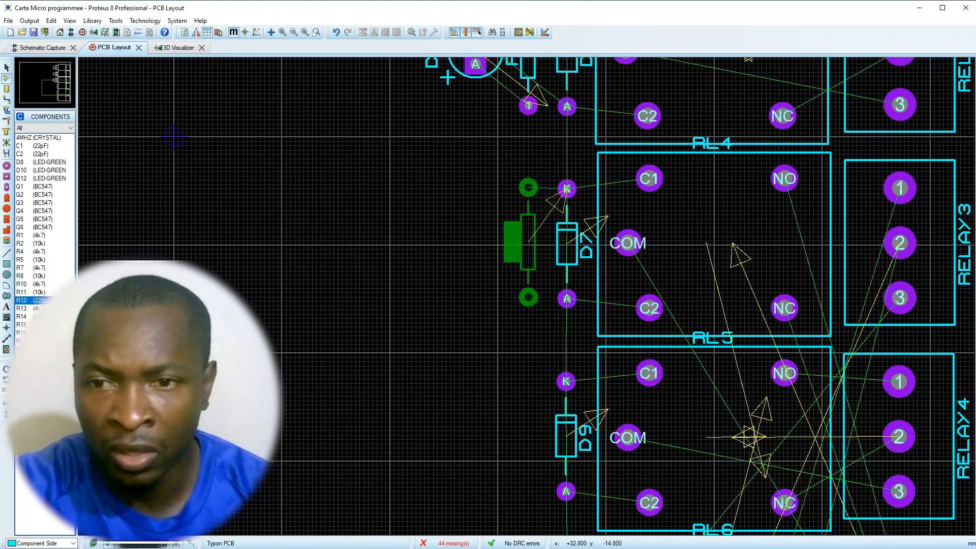
left_click(528, 242)
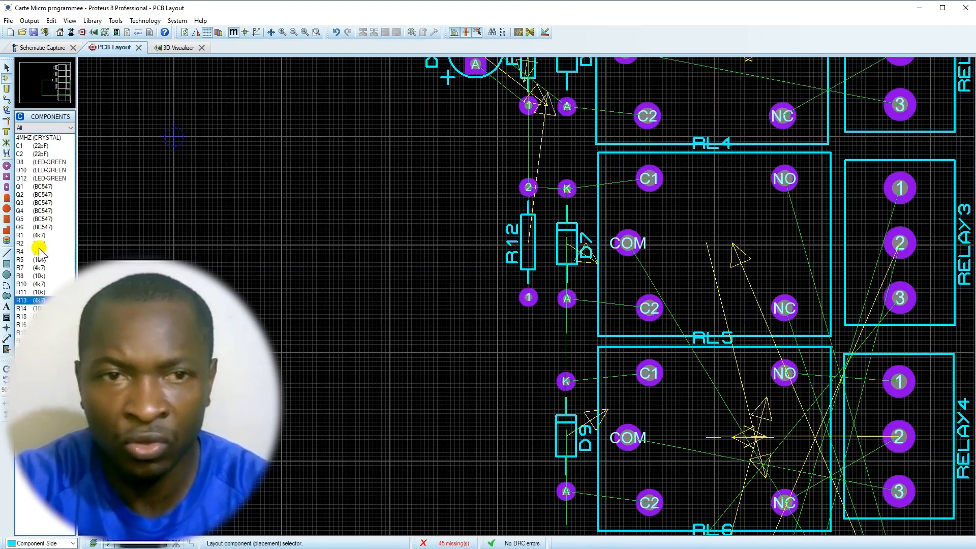
- Place green LED D8 beside resistor R12 with its anode toward pin 1, and view the board in 3D
left_click(23, 162)
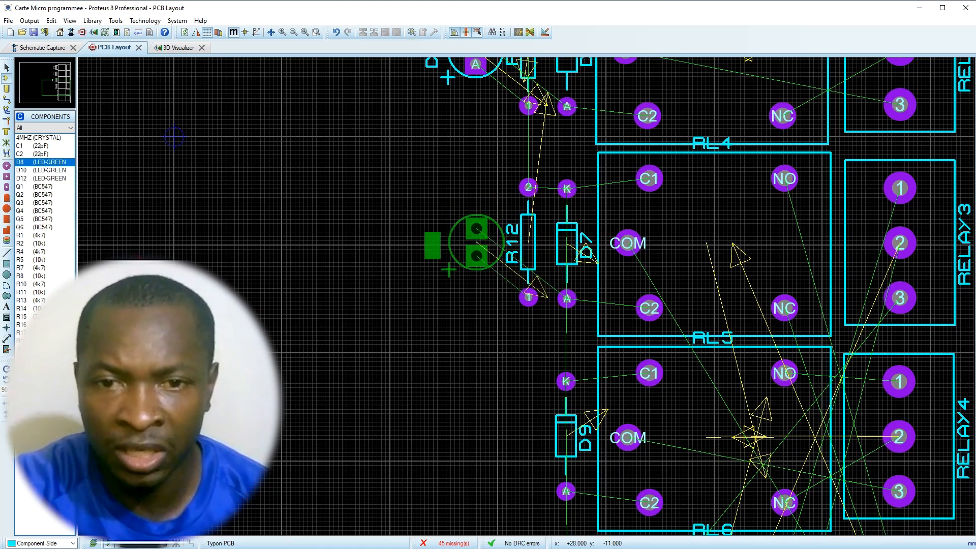
left_click(471, 243)
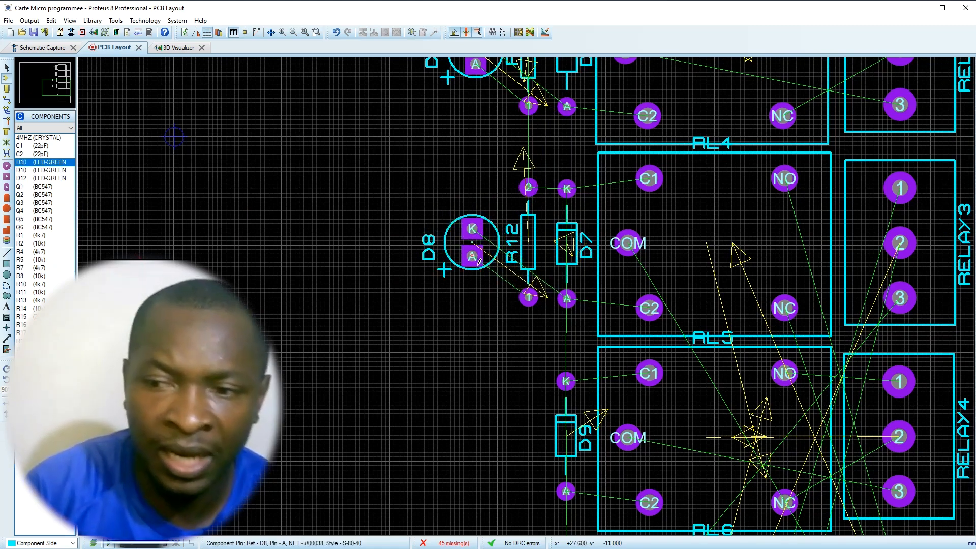
left_click(172, 48)
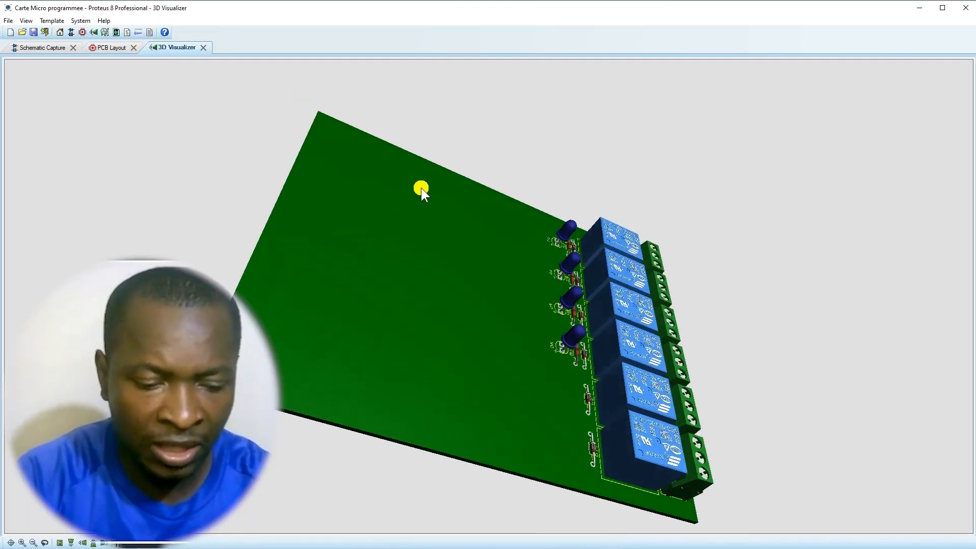
- Check the RL5 driver circuit in the schematic and place 220 resistor R15 vertically beside diode D9, with green LED D10 next to it
left_click(29, 47)
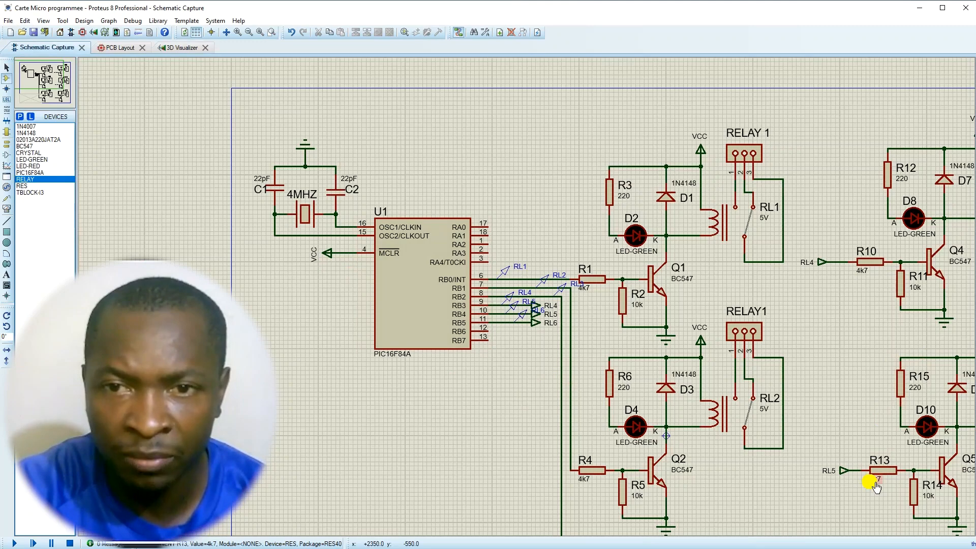
left_click(123, 45)
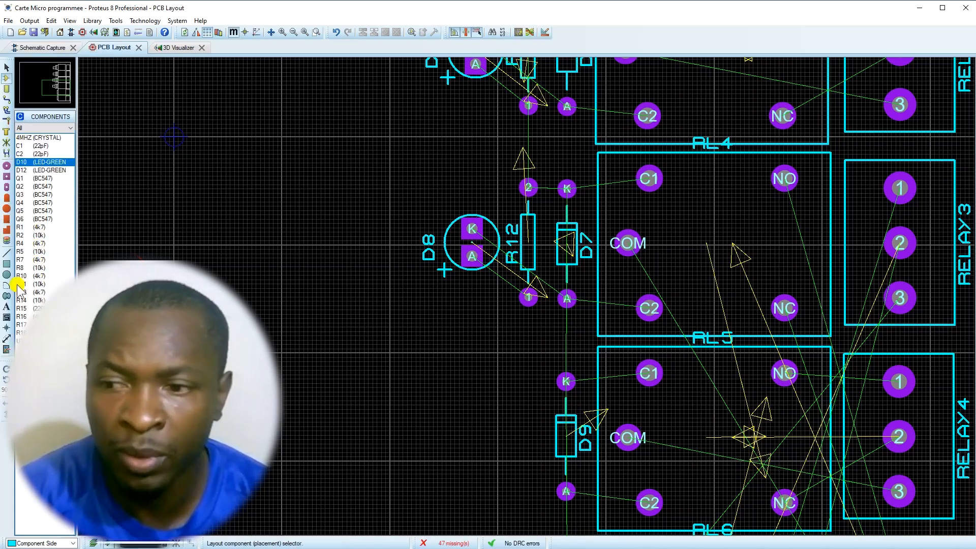
left_click(23, 307)
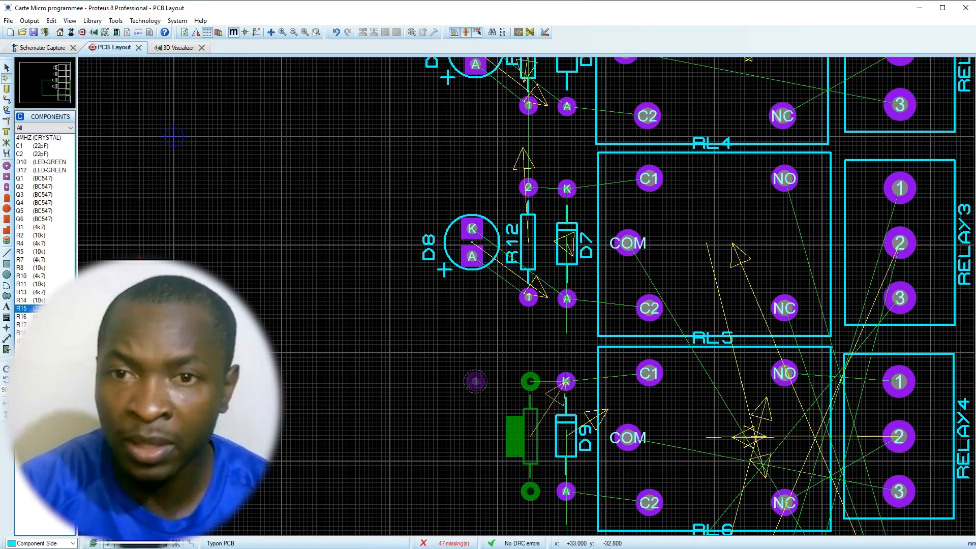
left_click(530, 436)
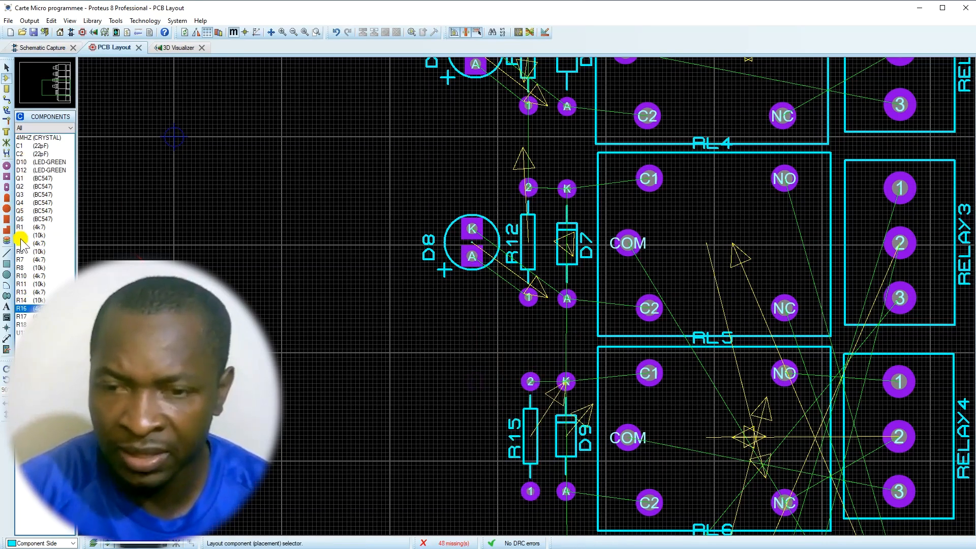
left_click(26, 163)
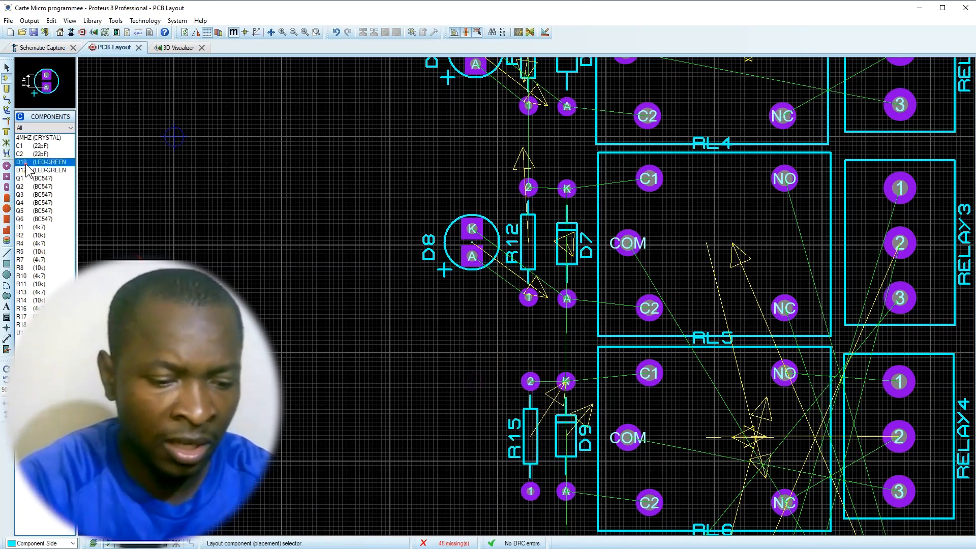
left_click(477, 437)
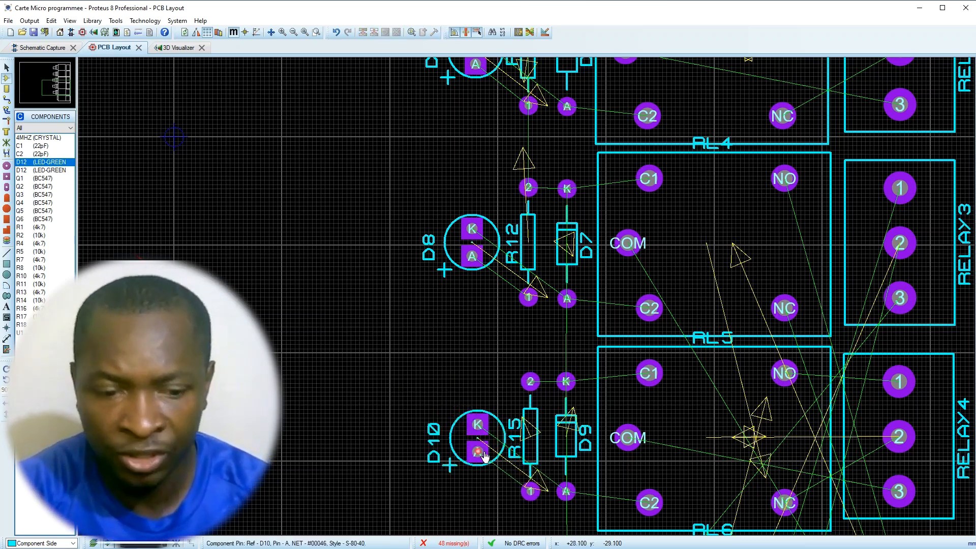
- Check the RL6 driver circuit in the schematic and place 220 resistor R18 vertically beside diode D11
left_click(43, 47)
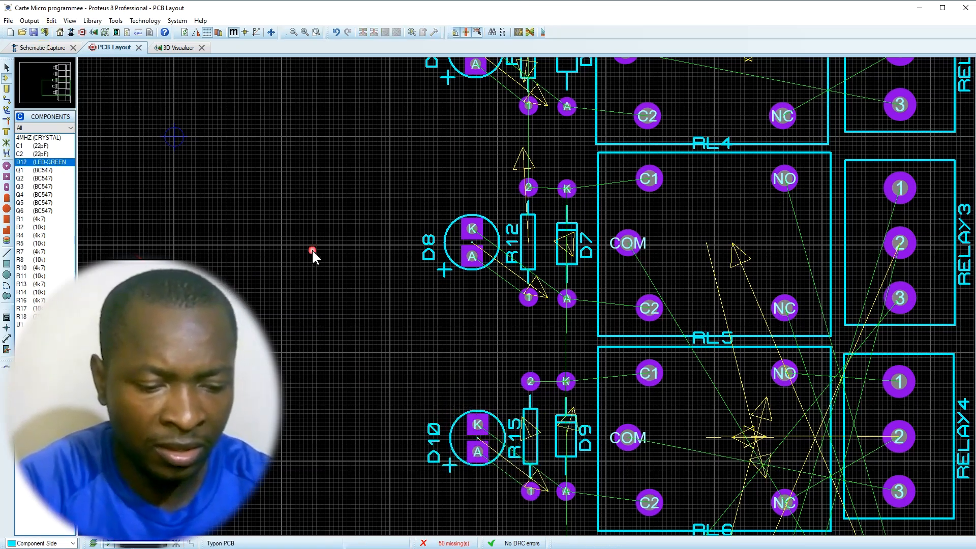
scroll(858, 442, "down", 4)
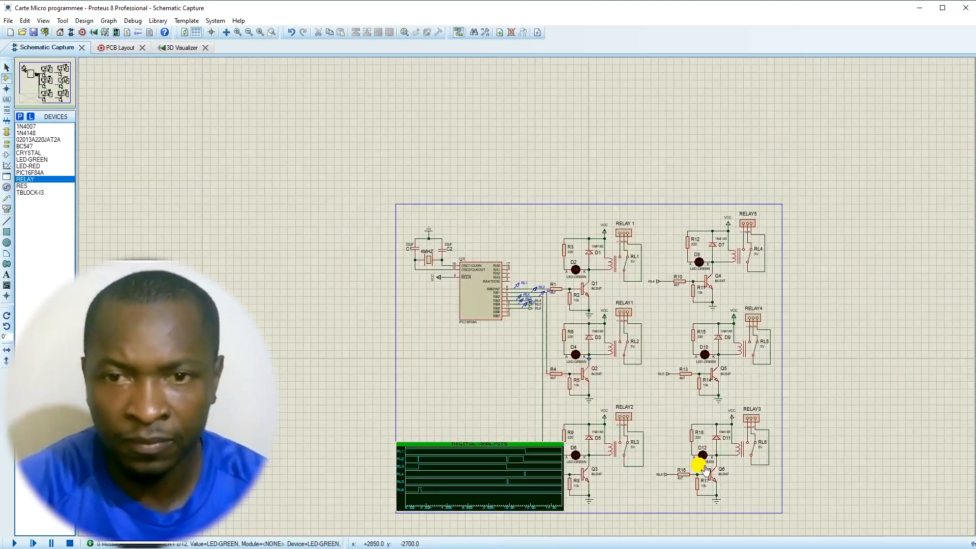
scroll(697, 462, "up", 4)
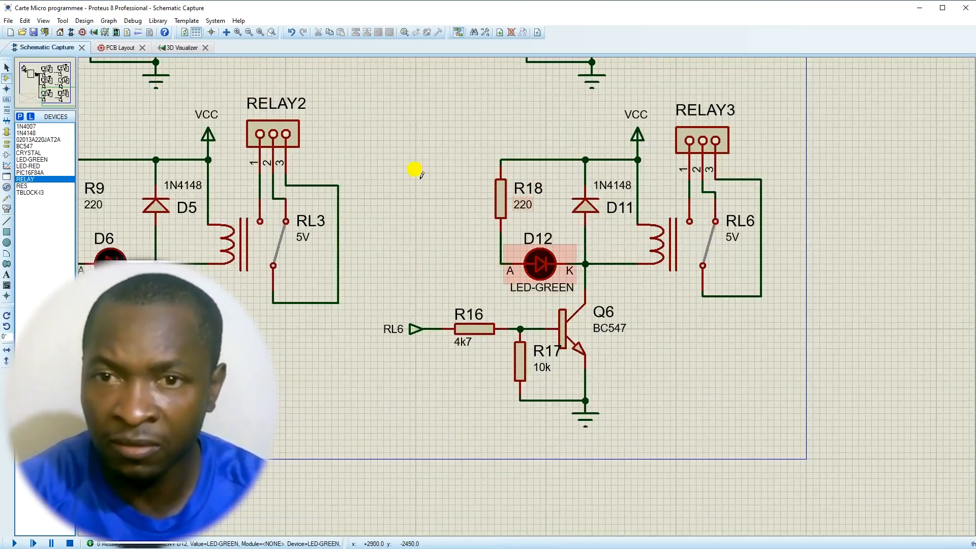
left_click(116, 47)
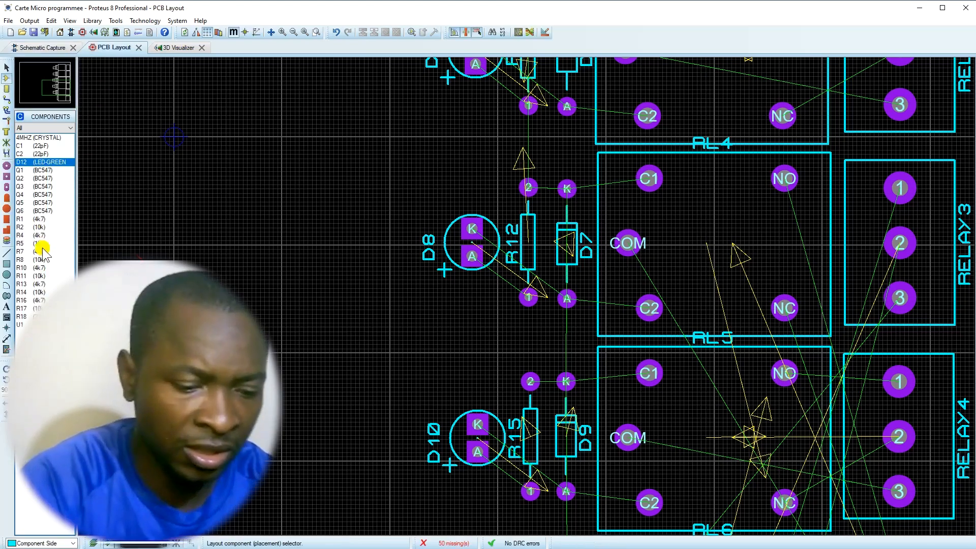
left_click(21, 316)
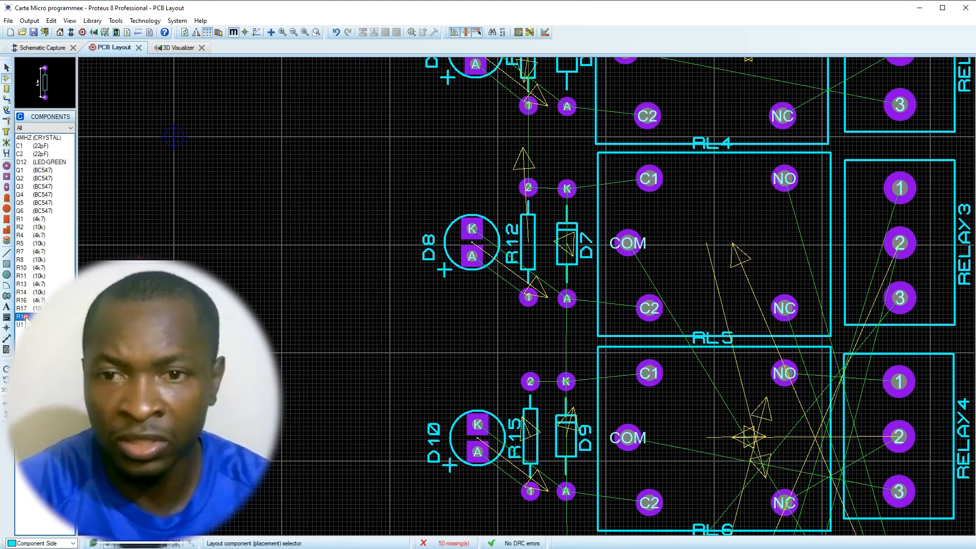
scroll(503, 345, "down", 2)
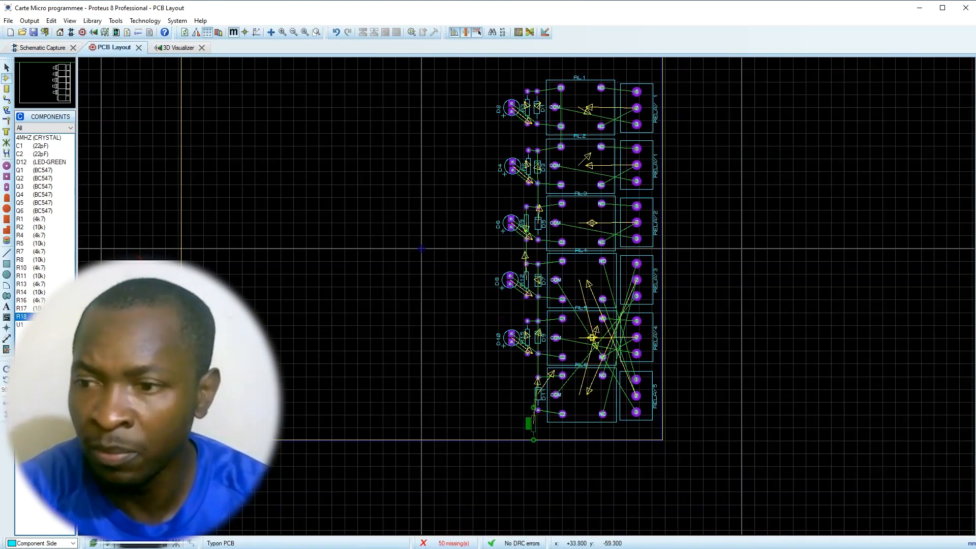
scroll(508, 341, "up", 3)
scroll(539, 199, "down", 1)
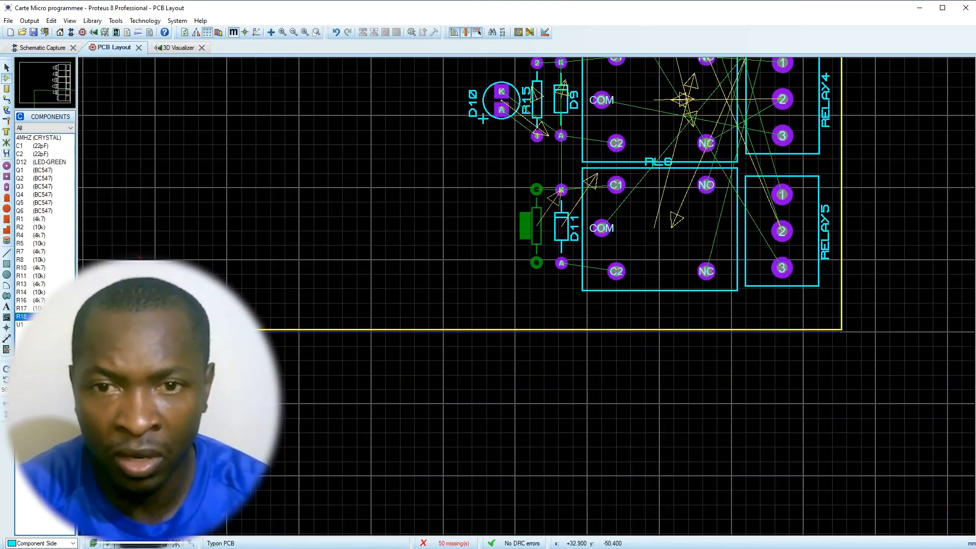
left_click(542, 269)
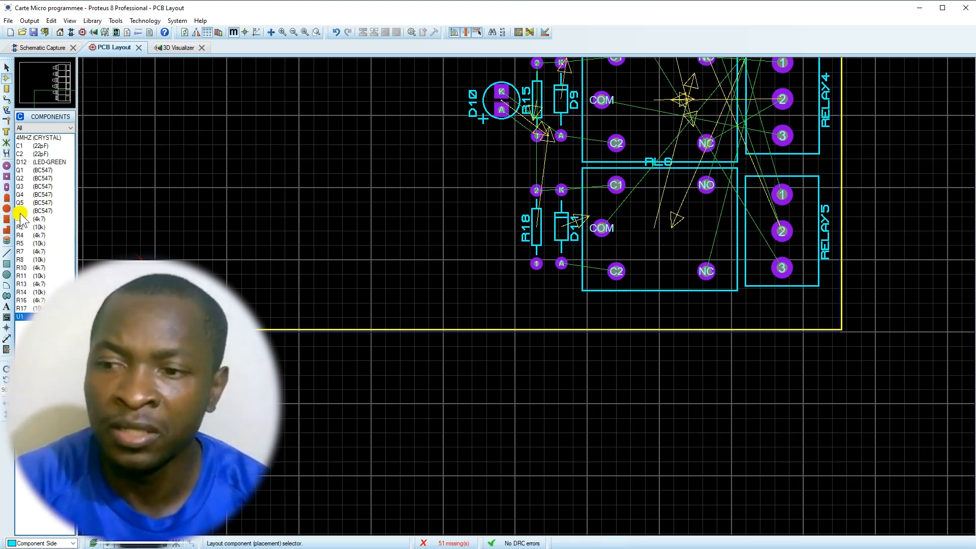
- Place green LED D12 beside resistor R18 with its anode toward pin 1
left_click(20, 162)
left_click(505, 215)
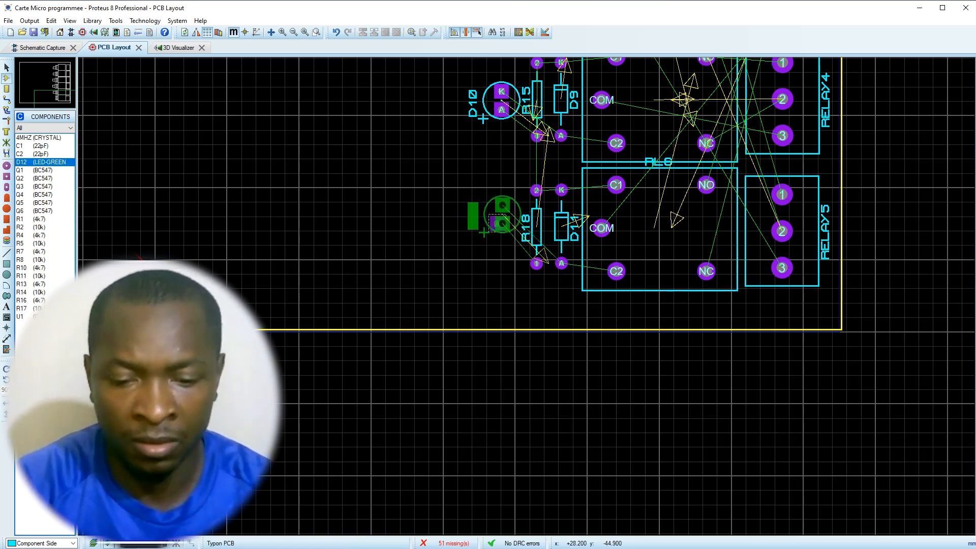
left_click(500, 259)
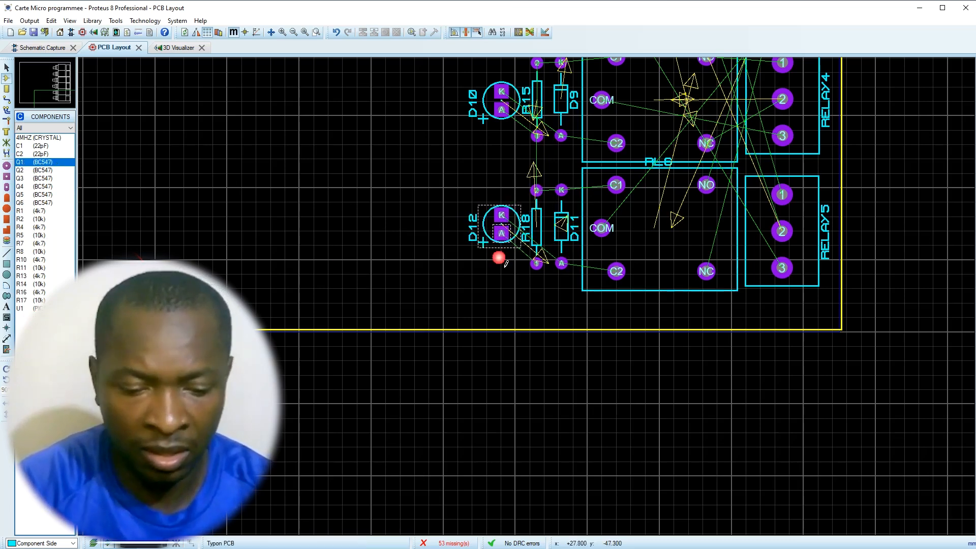
- Examine the whole board from above in the 3D view, checking the six relay rows, and return to the PCB layout
left_click(303, 32)
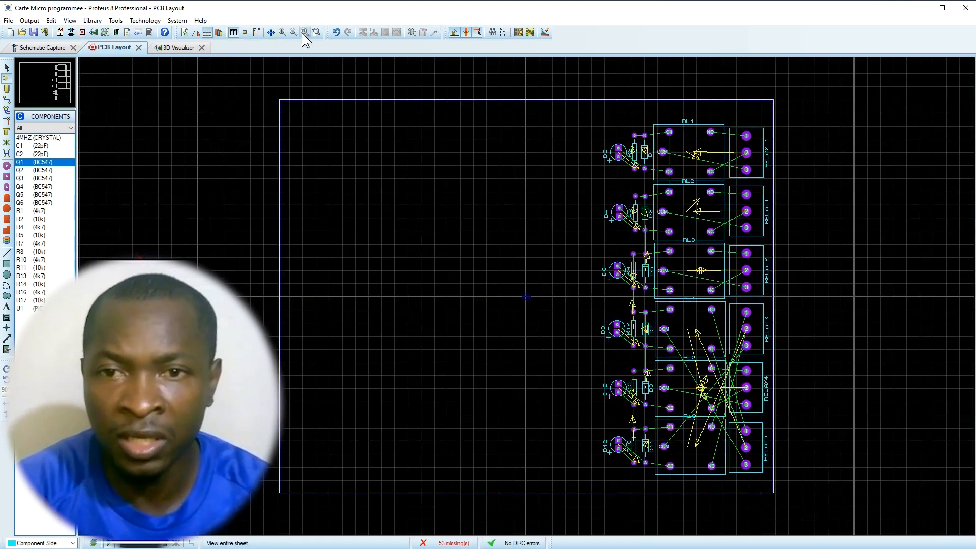
left_click(172, 49)
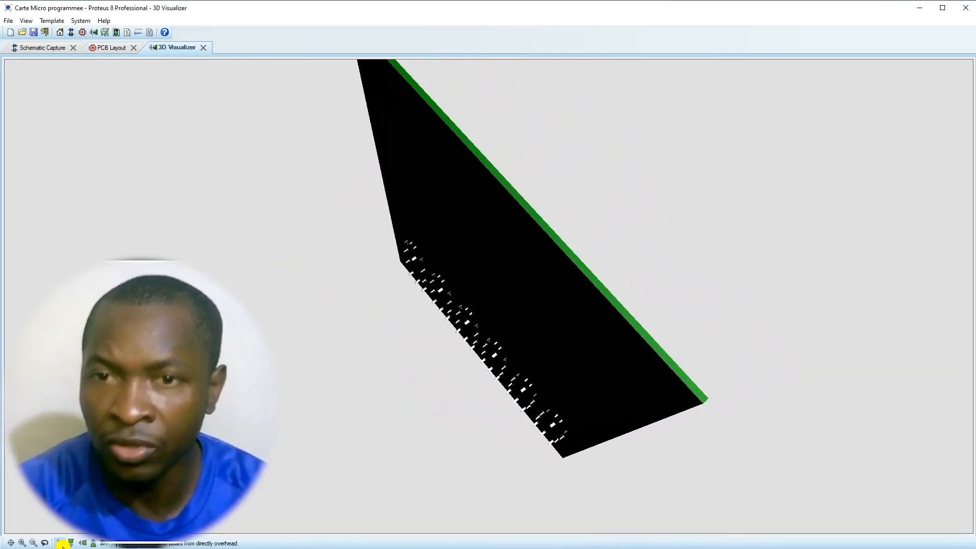
left_click(61, 544)
left_click(342, 318)
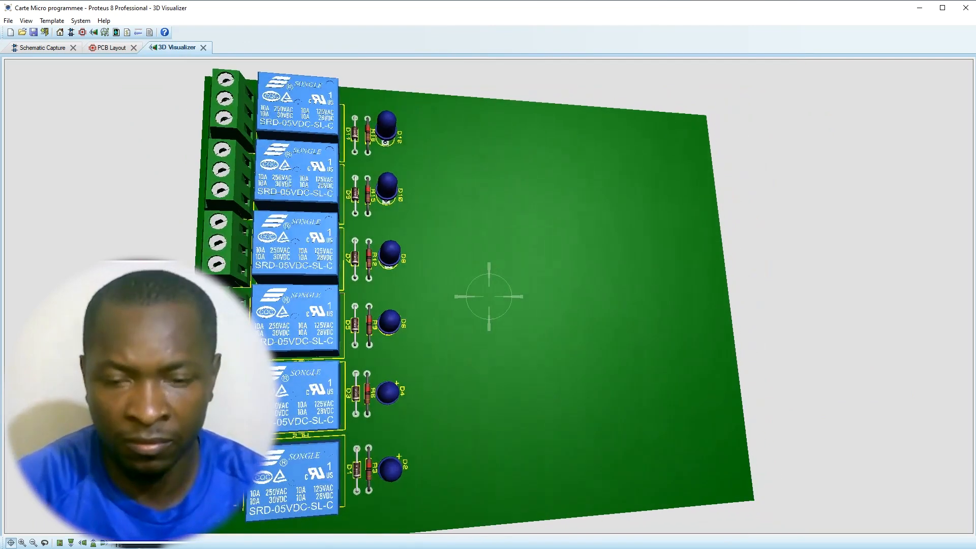
scroll(488, 296, "down", 1)
left_click(488, 296)
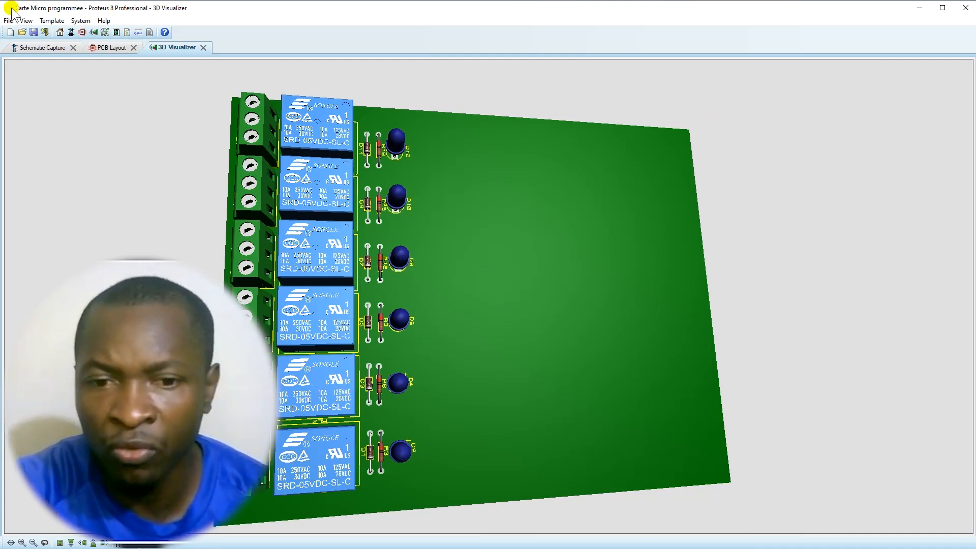
left_click(105, 47)
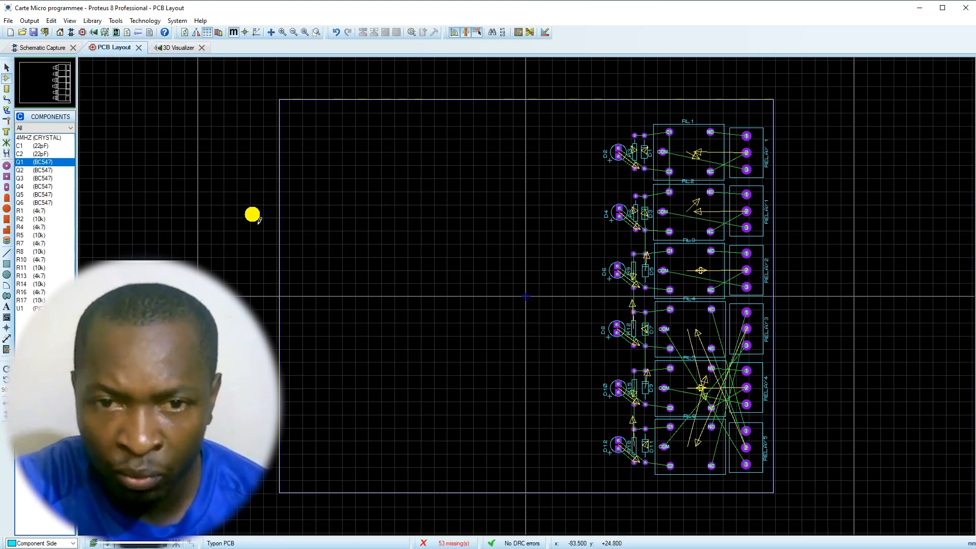
- Check the RL1 driver transistor in the schematic and place BC547 transistor Q1 on the board beside LED D2, toward the D4 row
left_click(46, 47)
scroll(513, 197, "down", 3)
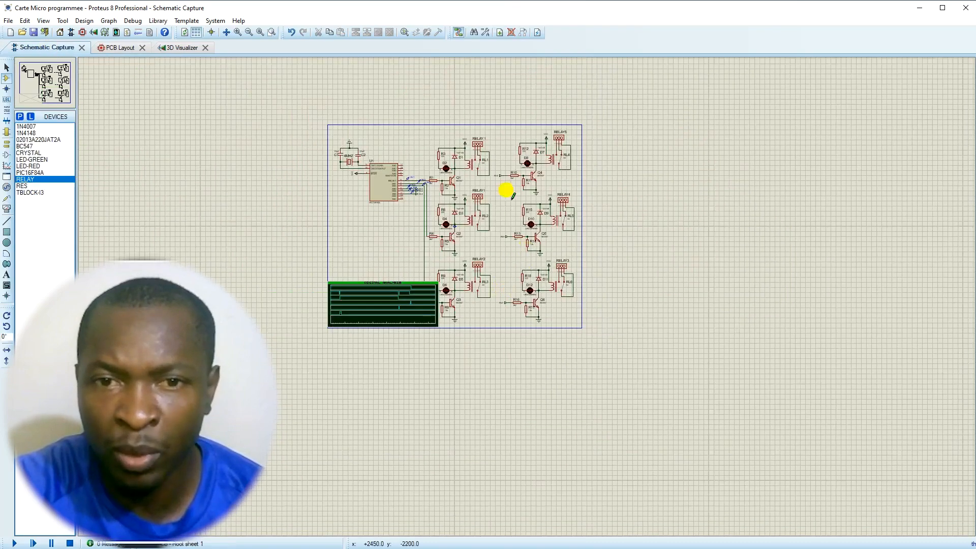
scroll(513, 223, "up", 4)
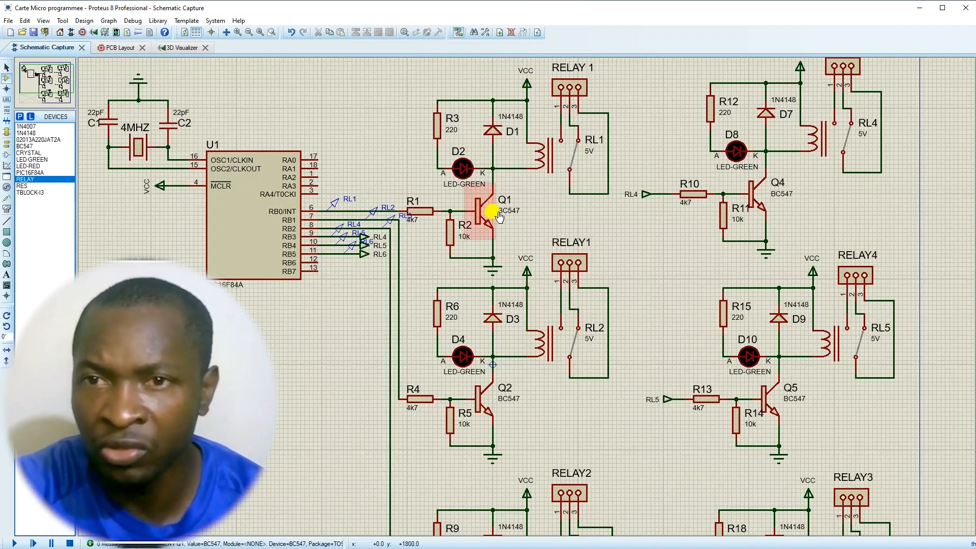
scroll(540, 327, "down", 2)
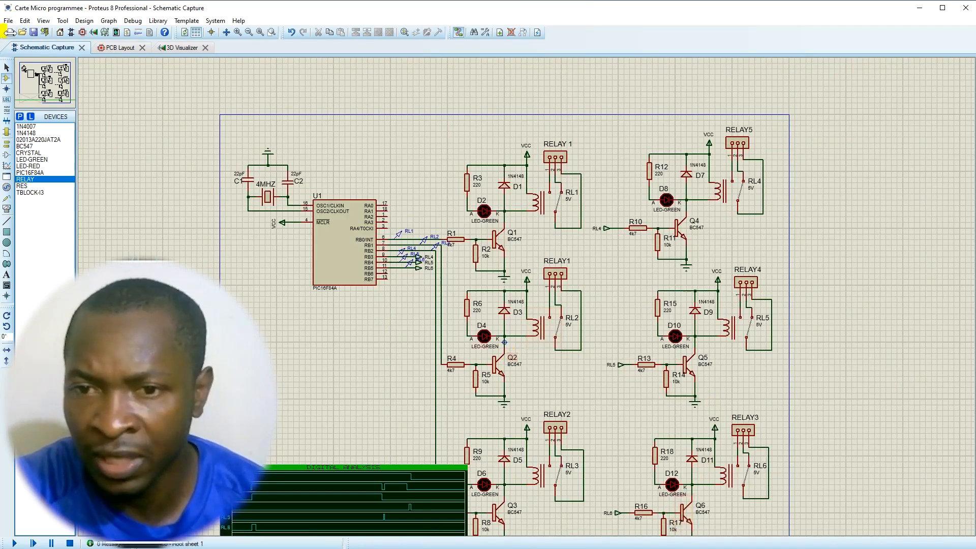
left_click(111, 48)
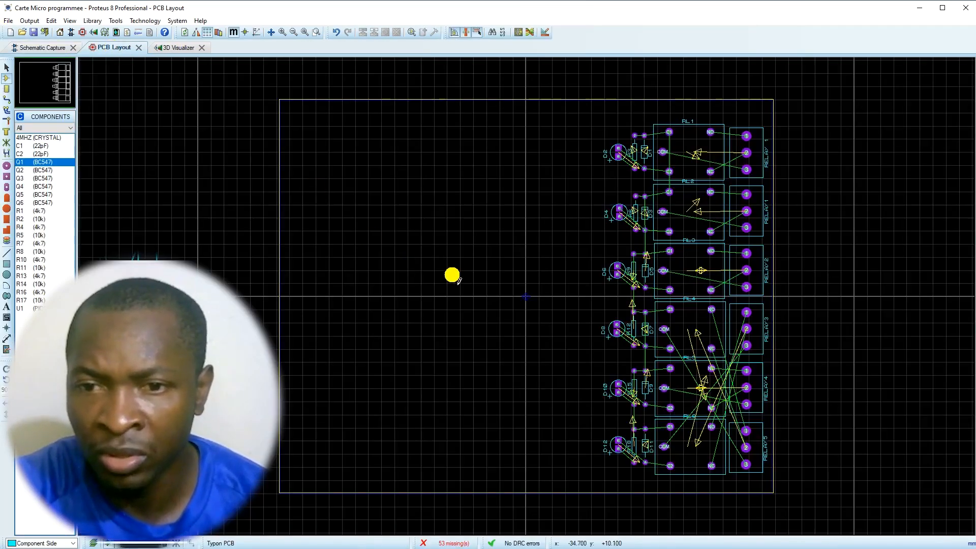
left_click(21, 163)
left_click(599, 176)
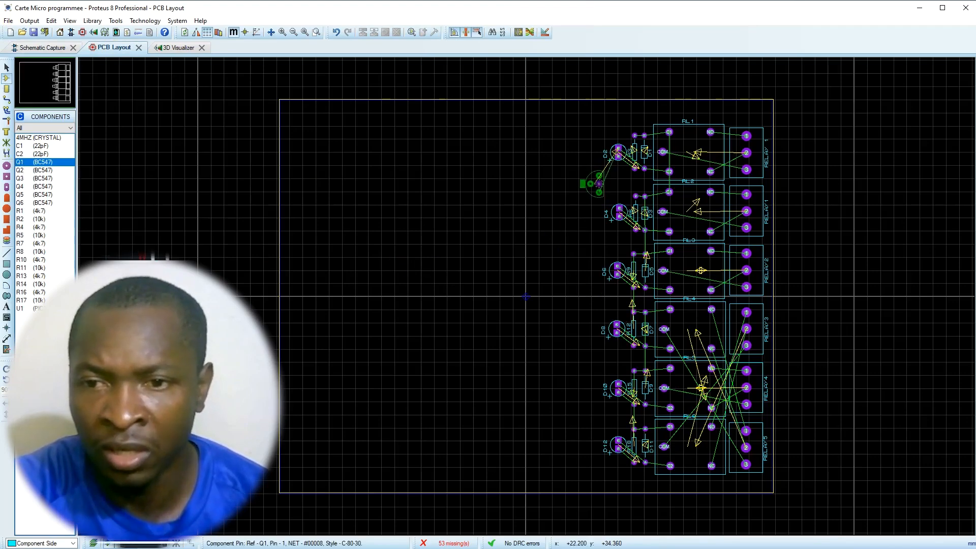
scroll(594, 170, "up", 3)
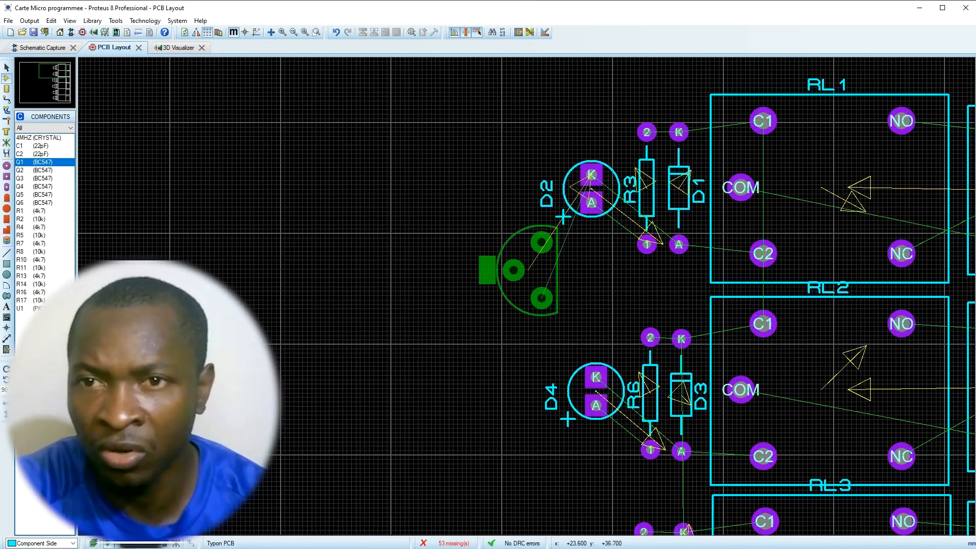
left_click(530, 271)
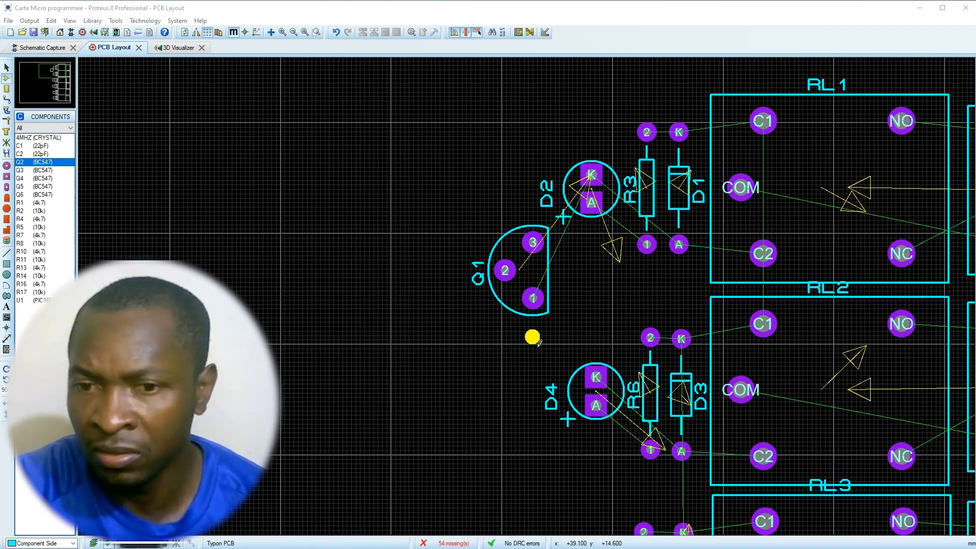
left_click(532, 337)
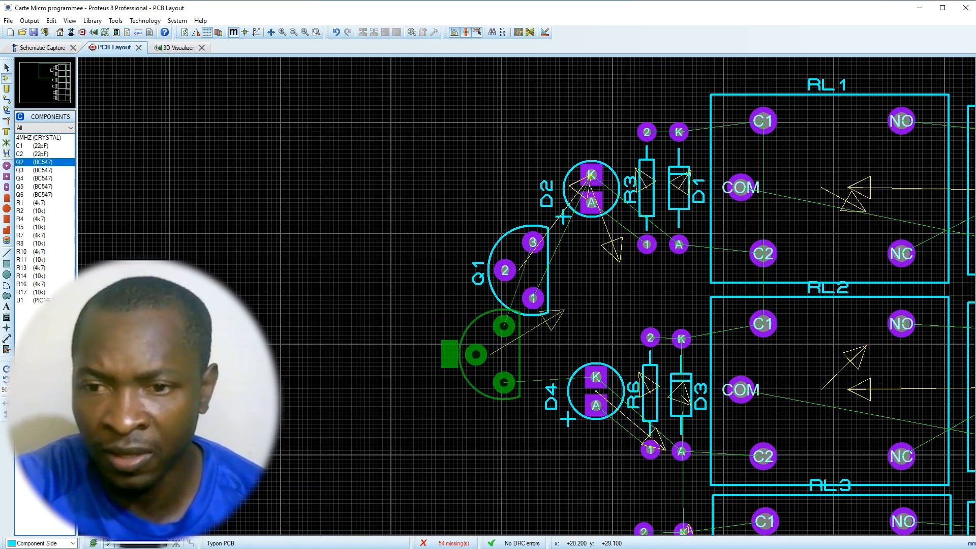
scroll(476, 354, "down", 2)
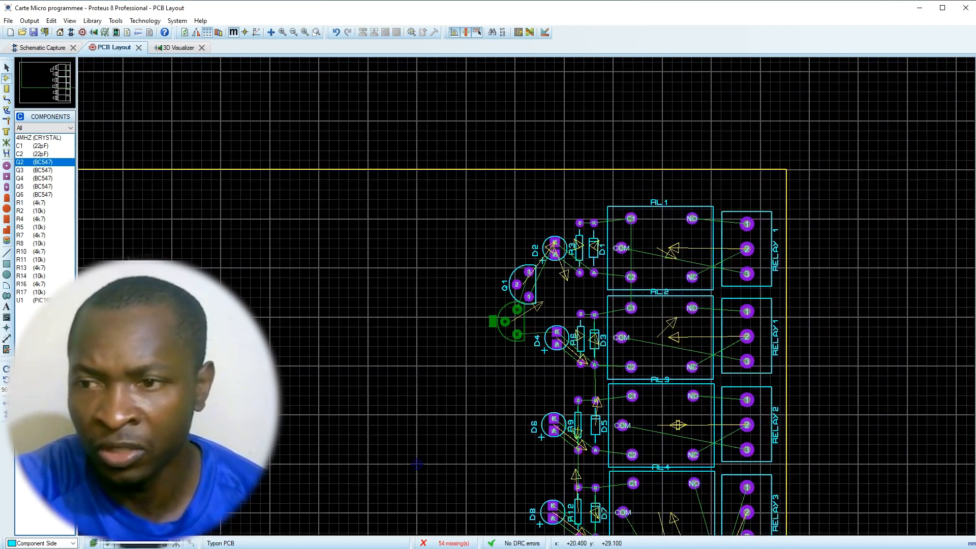
scroll(496, 226, "up", 3)
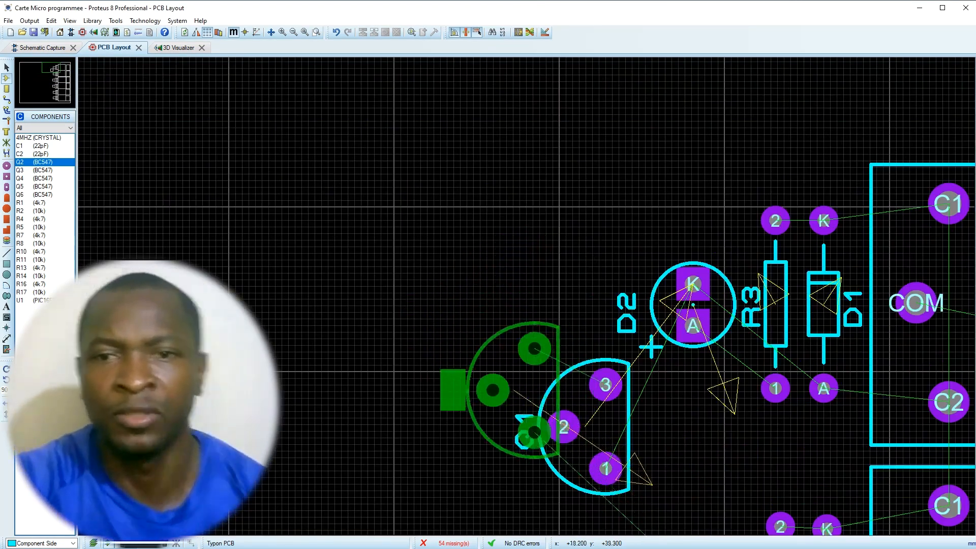
left_click(493, 365)
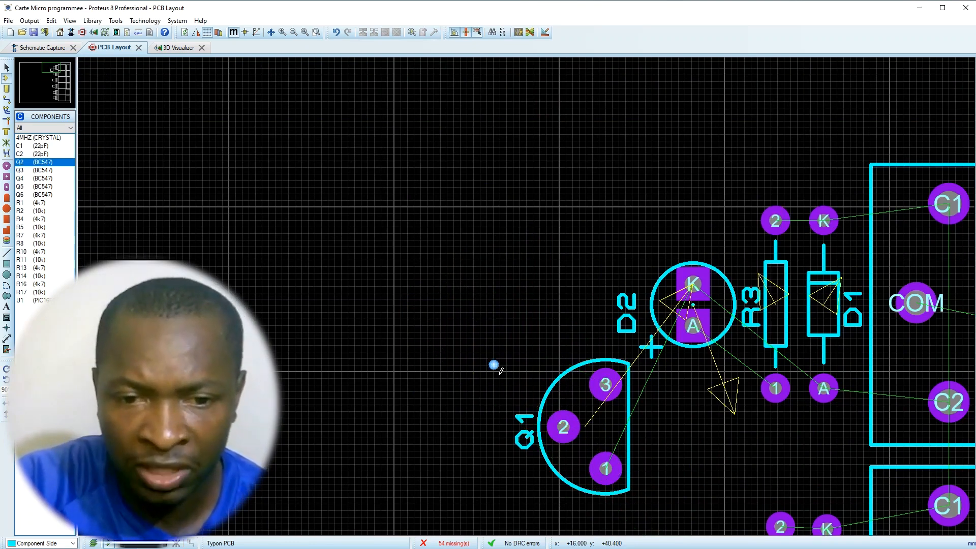
- Rotate transistor Q1 by 180° to 270° and move it slightly closer to the gap between LEDs D2 and D4
left_click(630, 402)
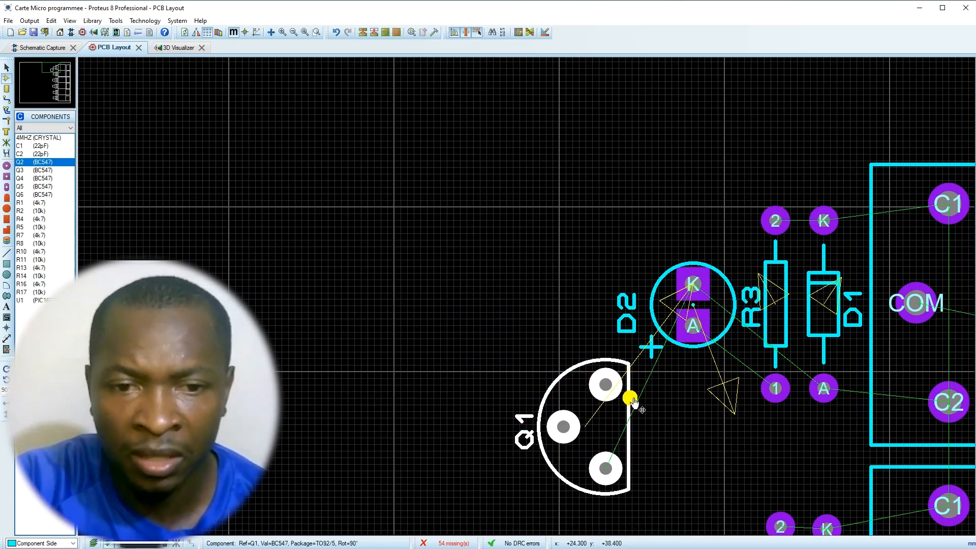
key("KP_Add")
key("KP_Add")
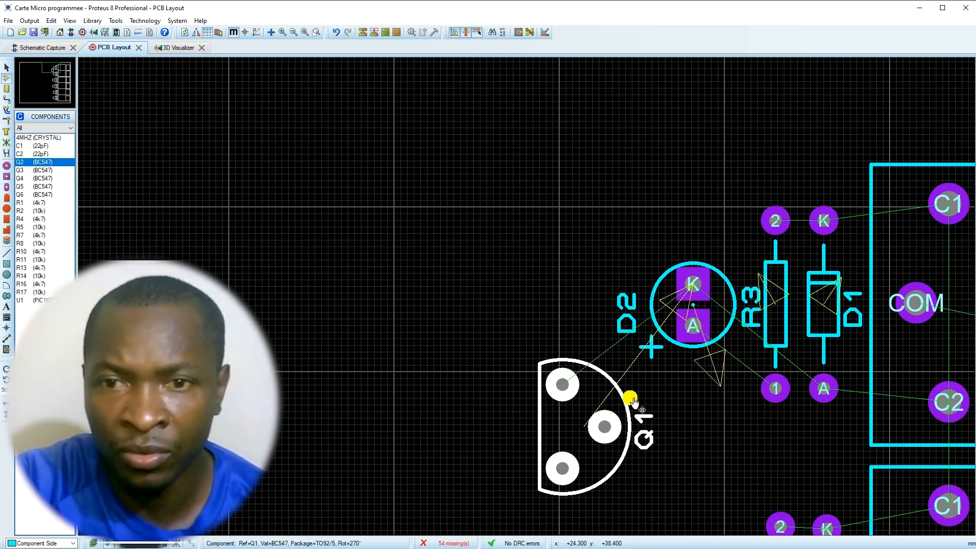
scroll(630, 401, "down", 2)
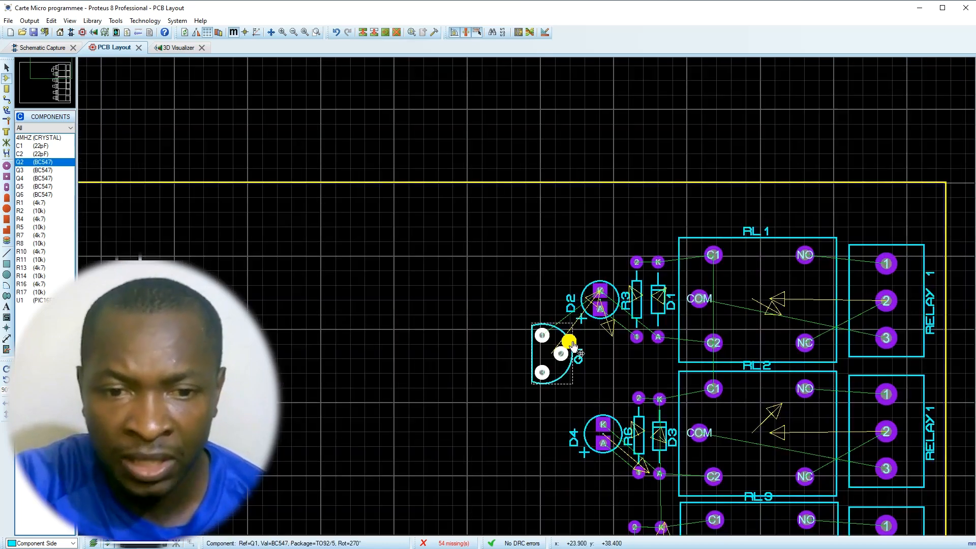
left_click_drag(572, 346, 589, 355)
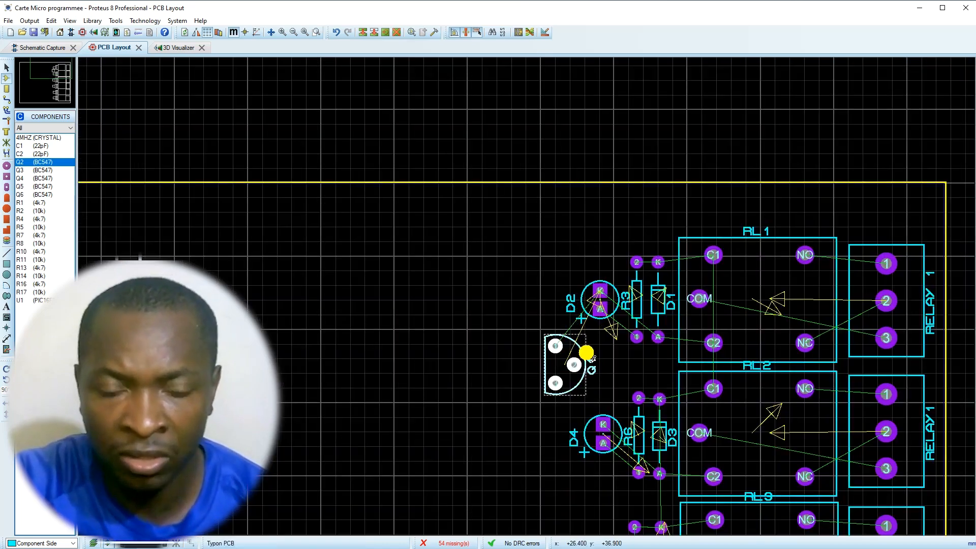
- Rotate transistor Q1 back to 90° and check its component properties without changing them
scroll(585, 353, "up", 2)
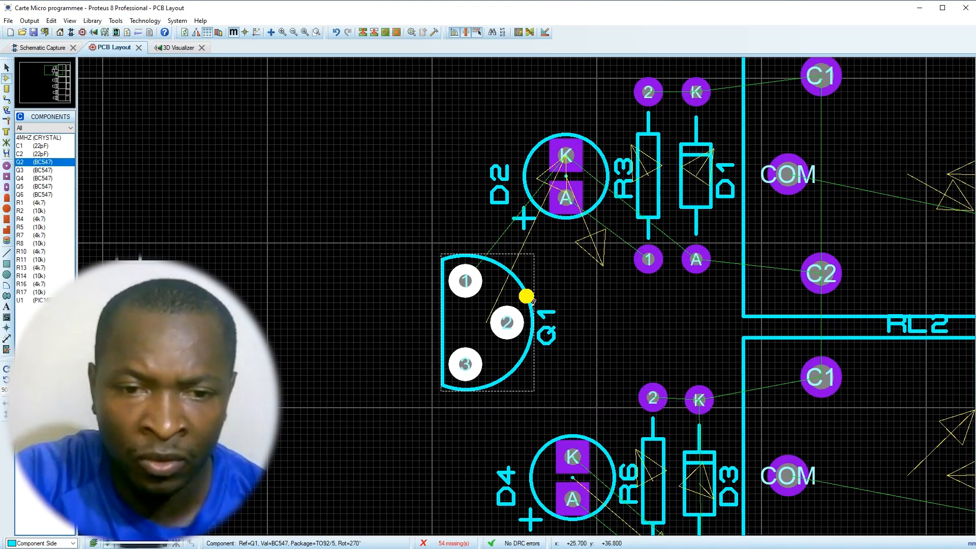
key("KP_Add")
key("KP_Add")
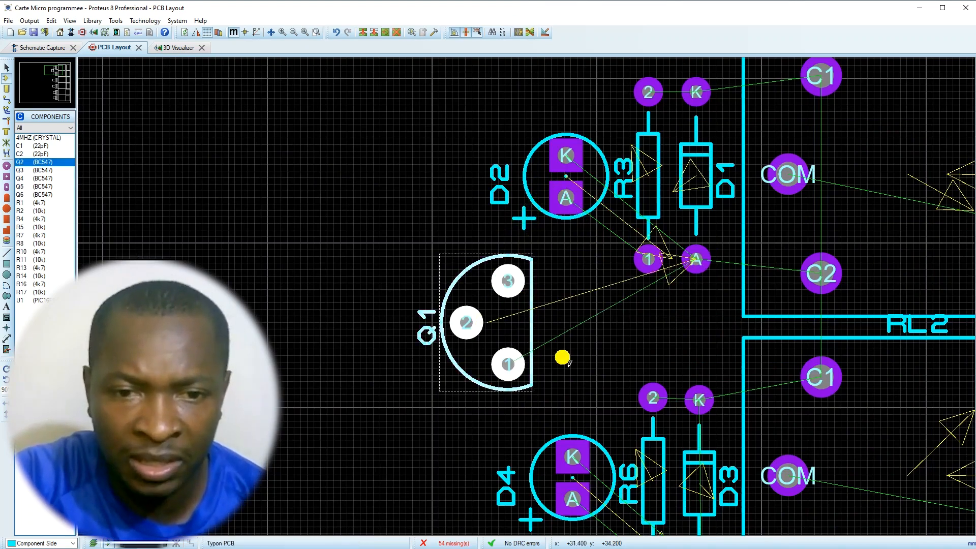
scroll(531, 333, "down", 2)
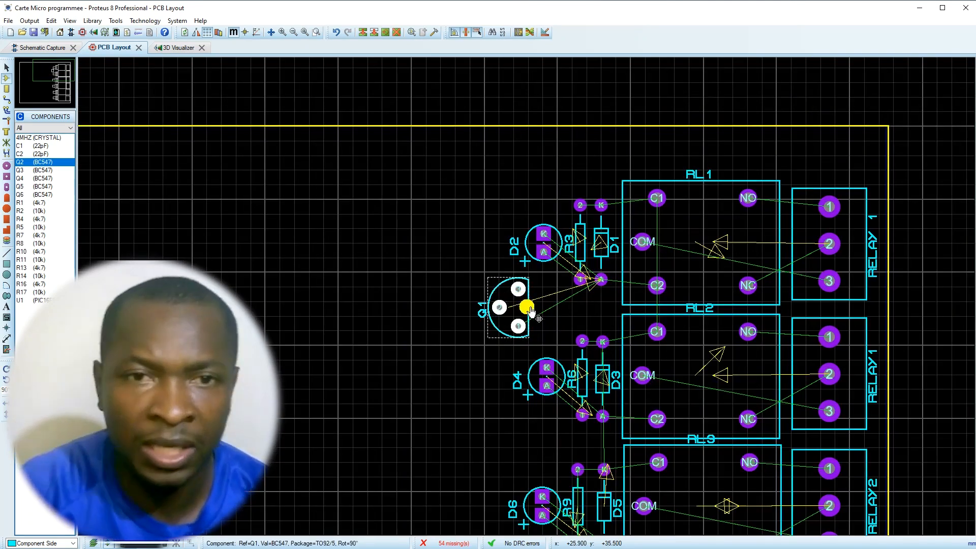
scroll(530, 305, "up", 2)
double_click(530, 300)
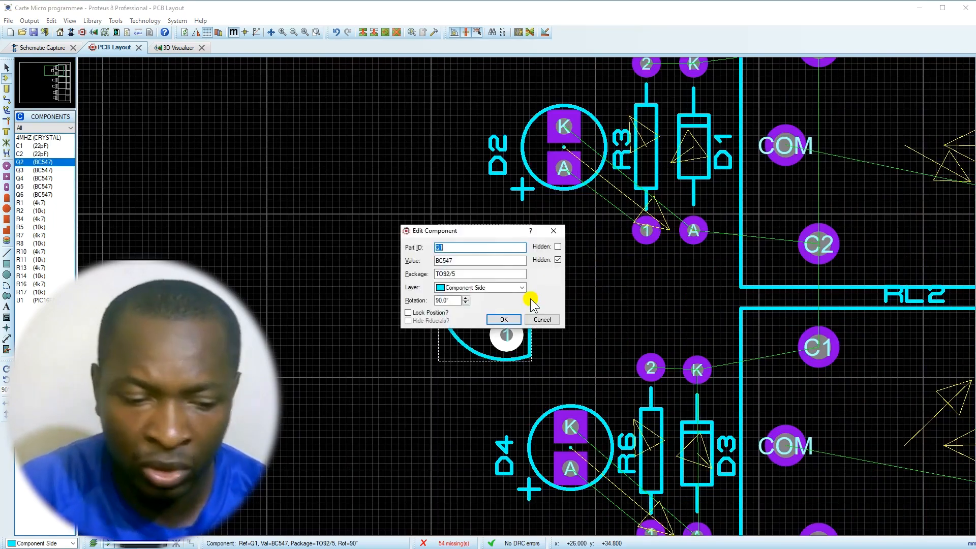
left_click(555, 234)
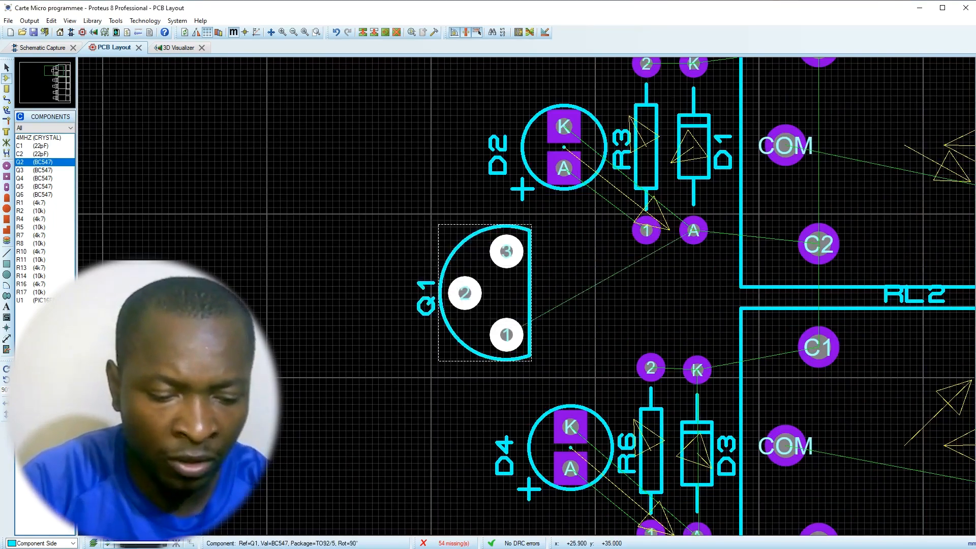
- Move transistor Q1 into the gap below LED D2 near resistor R3, and shift D2 slightly upward to clear it
left_click_drag(528, 299, 597, 279)
left_click(590, 113)
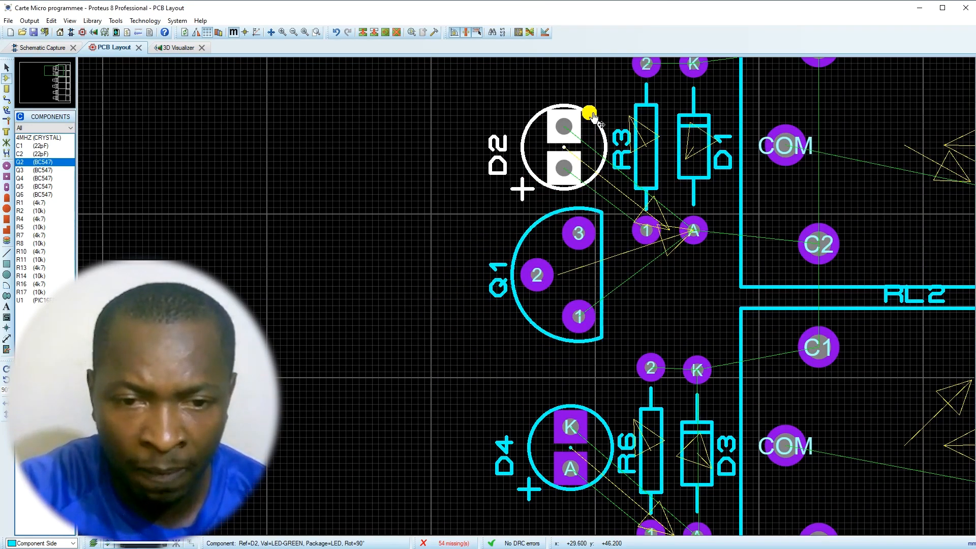
left_click_drag(590, 113, 588, 85)
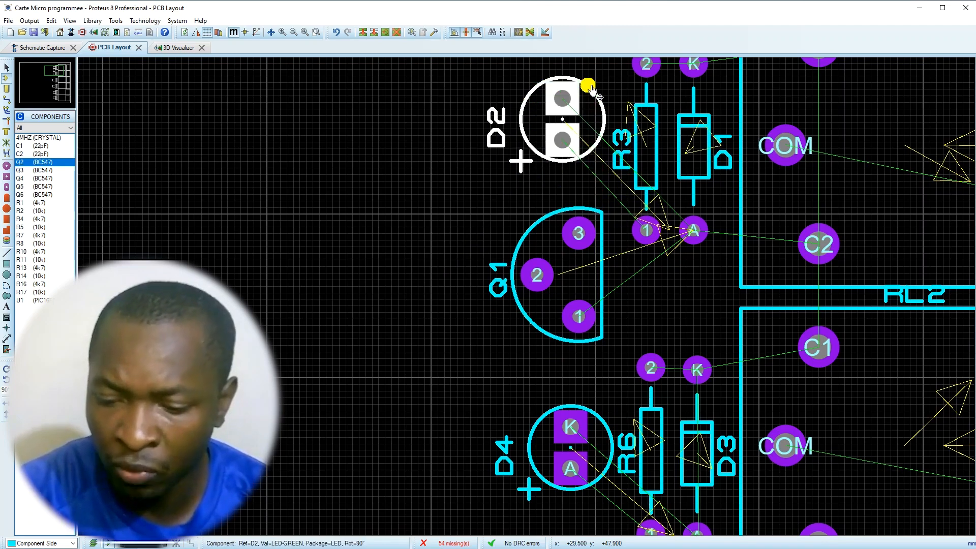
left_click(589, 247)
- Place BC547 transistor Q2 below LED D4 in the second relay row, and shift D4 and Q2 together slightly upward
scroll(591, 248, "down", 2)
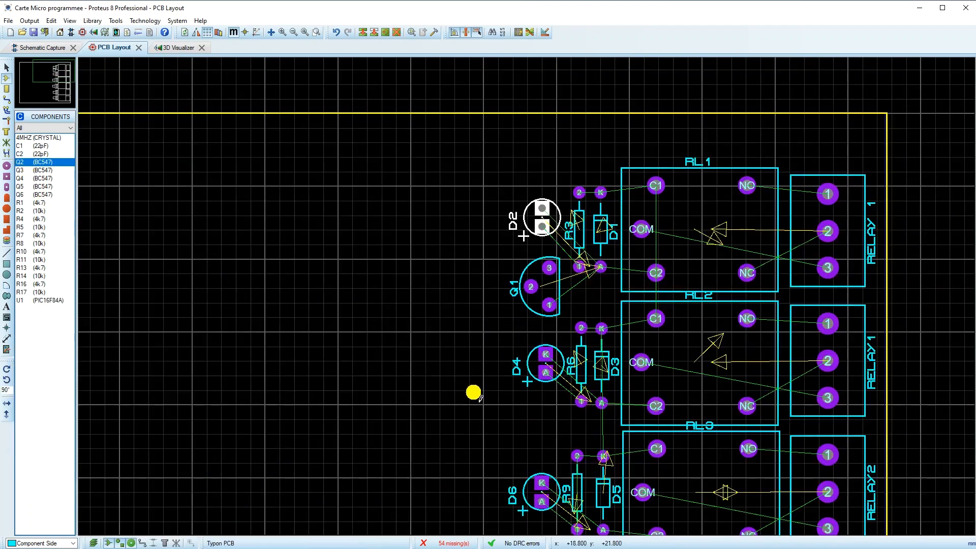
left_click(521, 414)
scroll(518, 417, "up", 3)
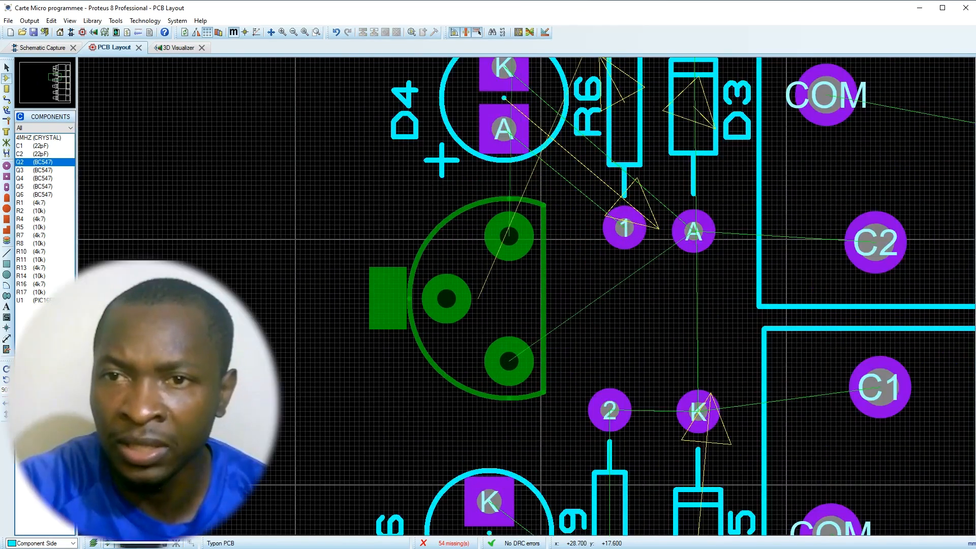
left_click(482, 330)
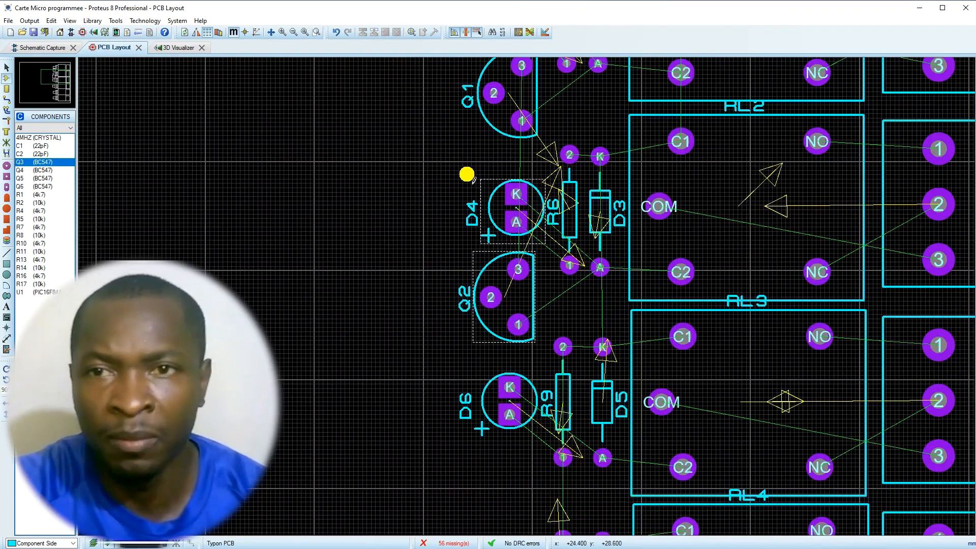
left_click_drag(440, 157, 559, 359)
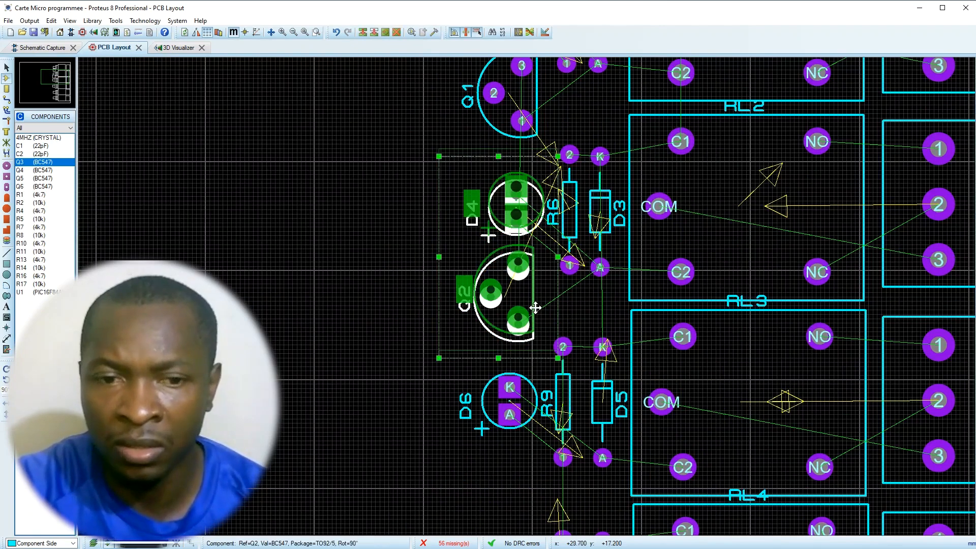
left_click_drag(535, 307, 535, 307)
left_click(493, 465)
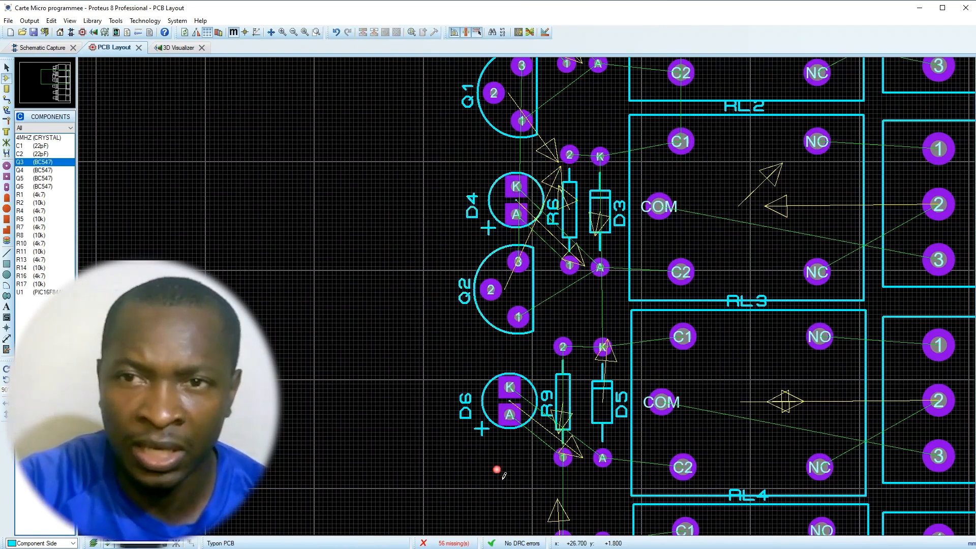
- Place BC547 transistors Q3 between LEDs D6 and D8 and Q4 between LEDs D8 and D10
left_click(497, 470)
scroll(485, 470, "down", 3)
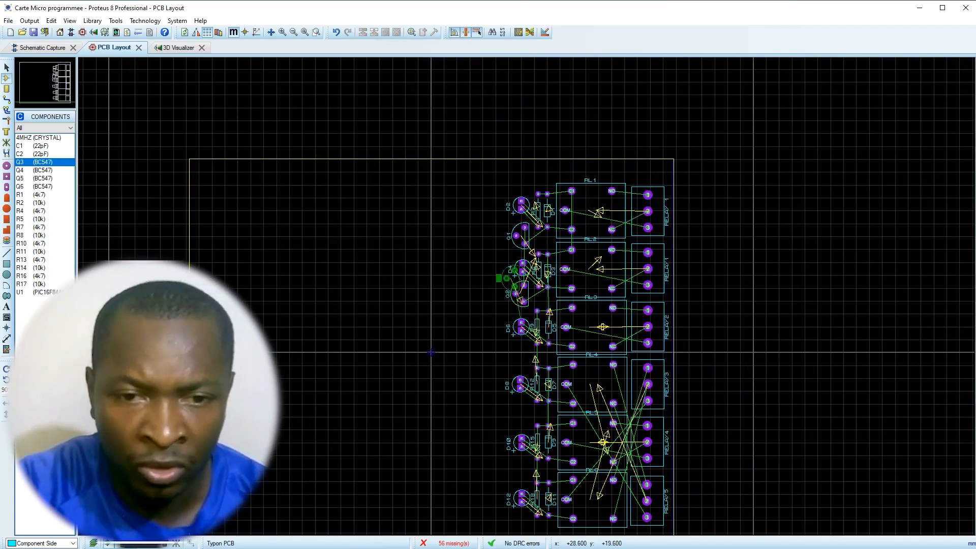
scroll(519, 502, "up", 1)
scroll(520, 284, "up", 3)
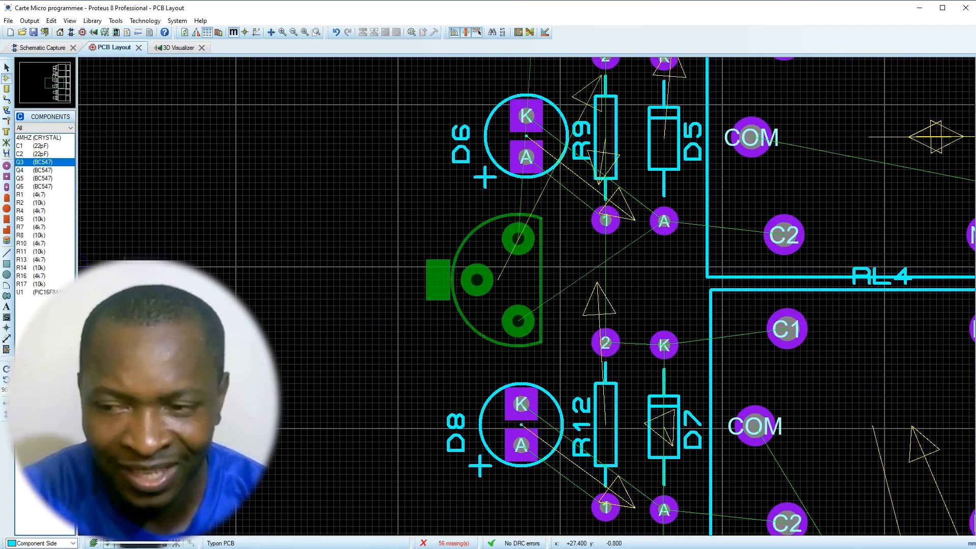
left_click(521, 271)
scroll(504, 343, "down", 2)
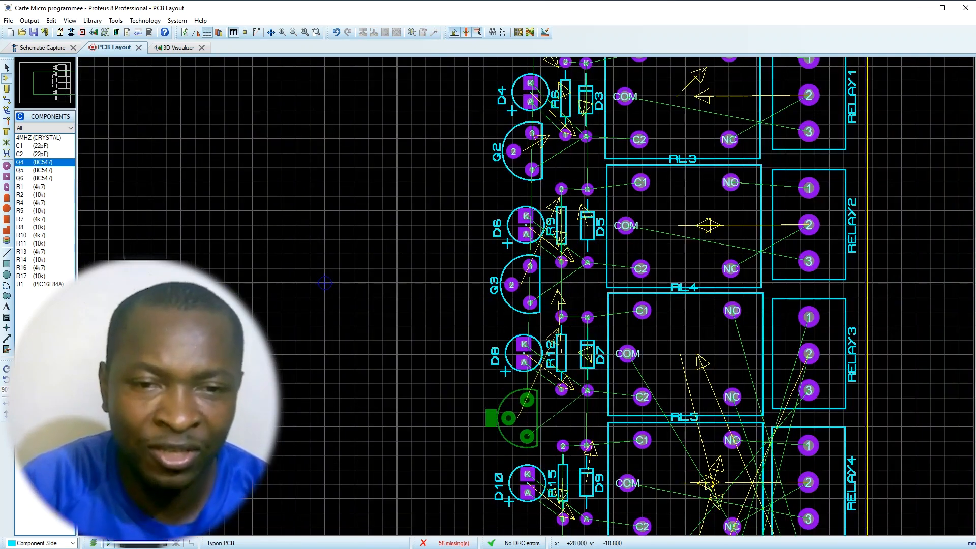
left_click(534, 424)
- Place BC547 transistor Q5 in the gap between LEDs D10 and D12
scroll(534, 425, "down", 2)
left_click(522, 405)
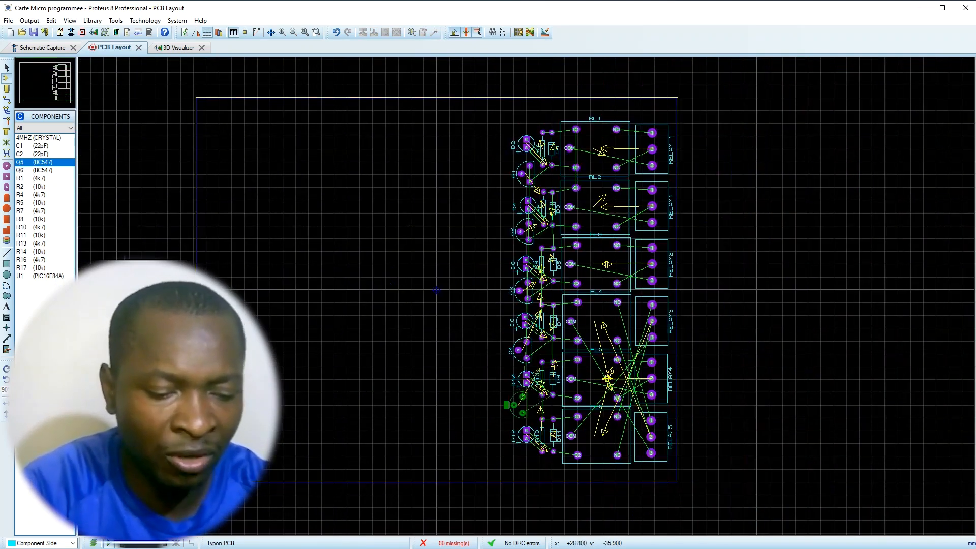
scroll(518, 412, "up", 2)
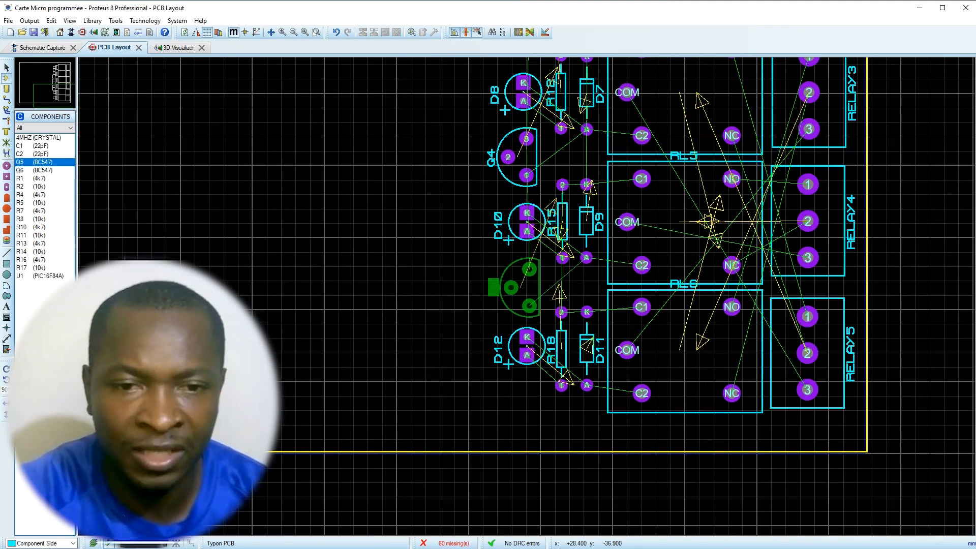
left_click(513, 287)
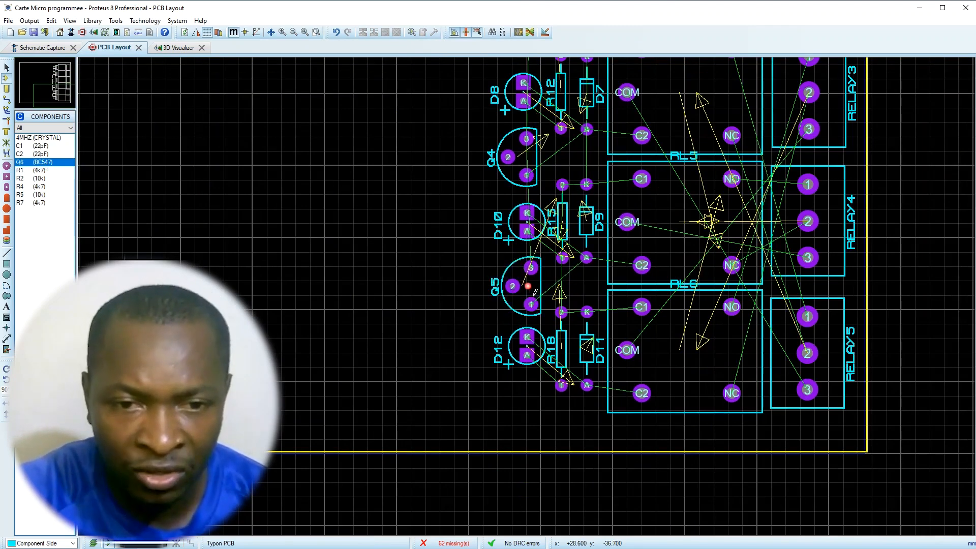
- Examine the placed transistors Q1 to Q5 in the 3D view from several angles and return to the PCB layout
left_click(176, 48)
left_click(407, 243)
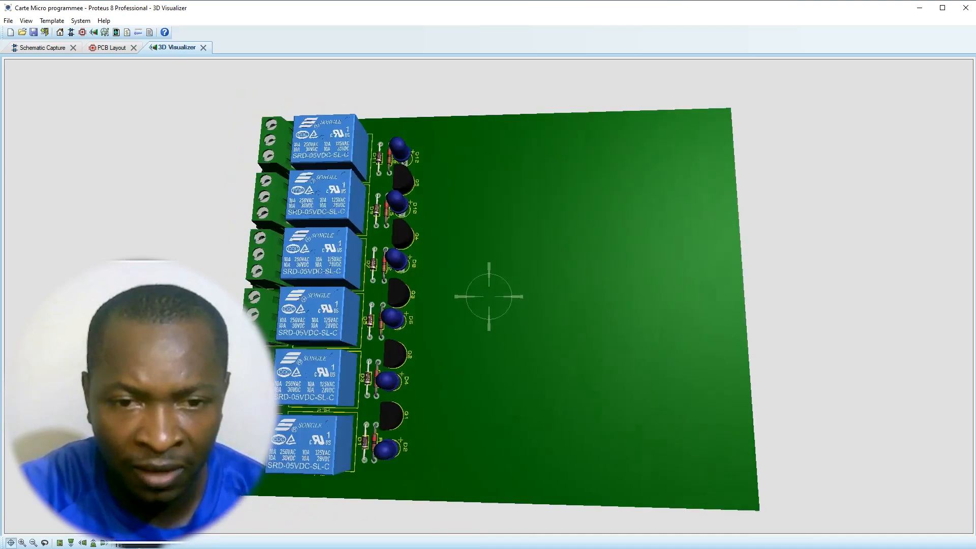
left_click_drag(489, 297, 470, 402)
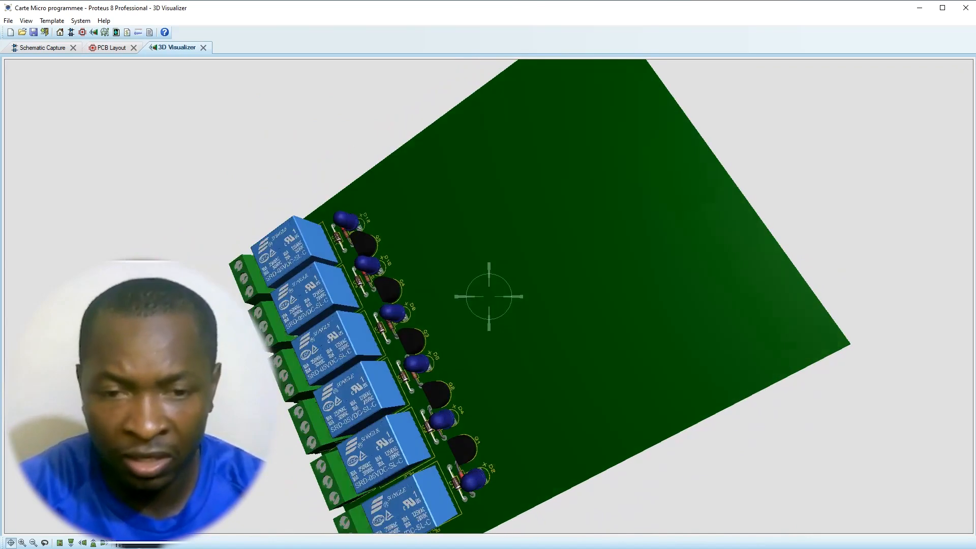
left_click(398, 197)
left_click(113, 47)
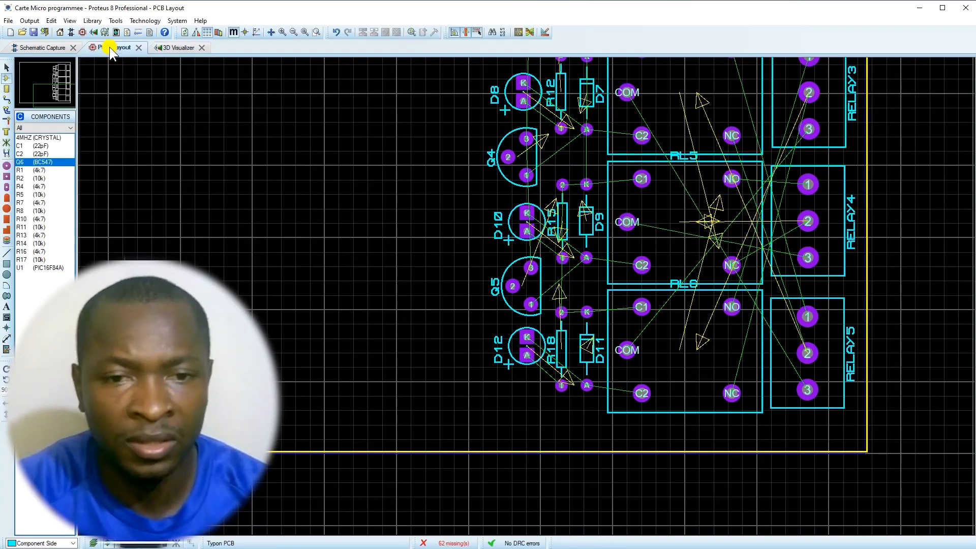
- Assign the M-CAD file BC547.STEP as the 3D mechanical model of transistor Q5 and check it in the preview
left_click(512, 277)
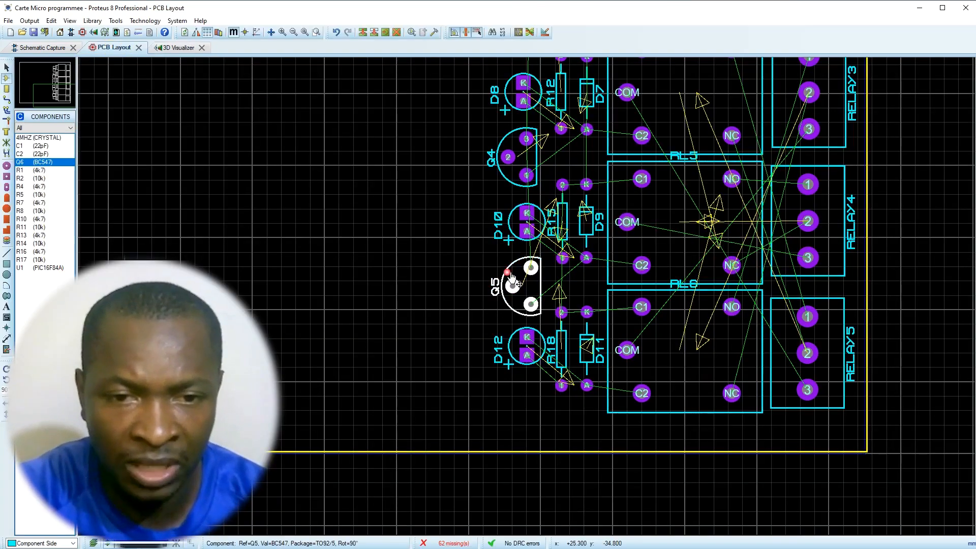
right_click(510, 276)
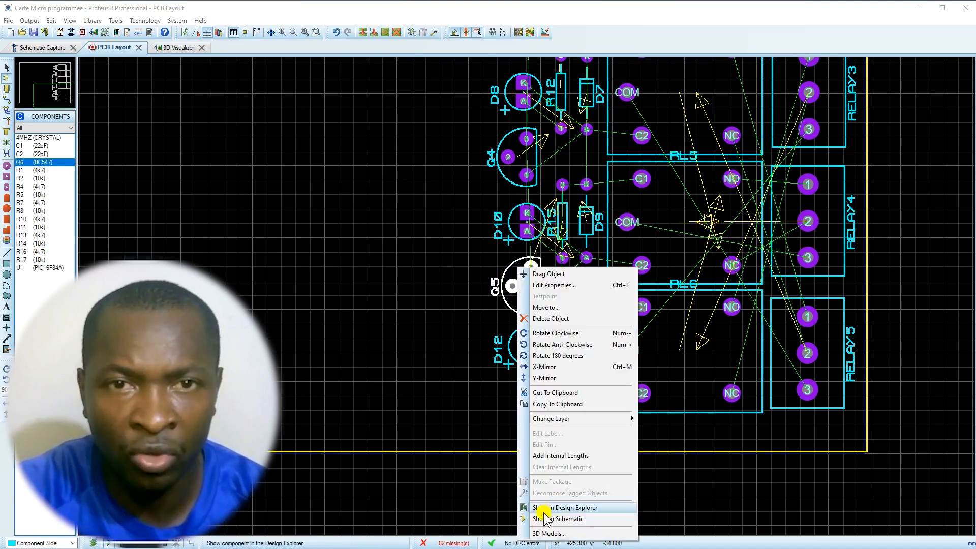
left_click(554, 534)
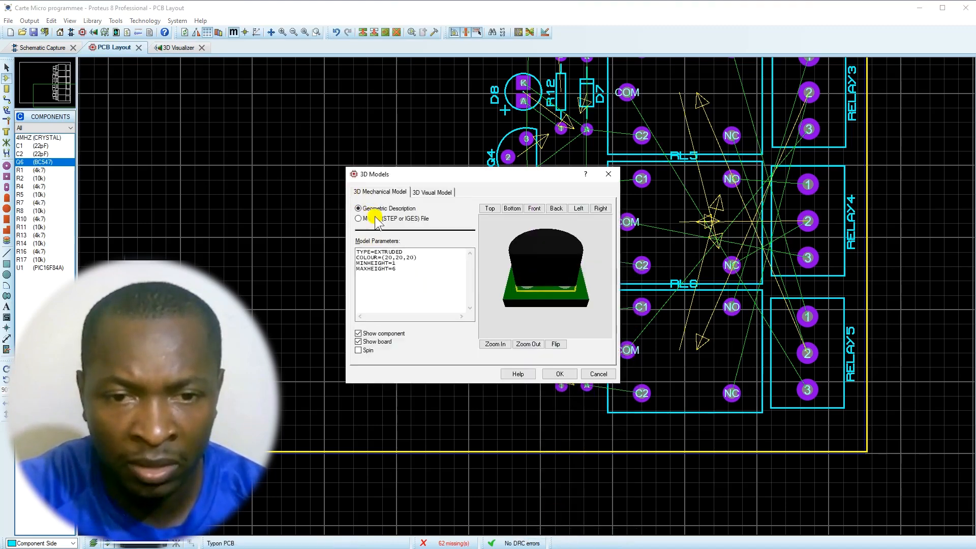
left_click(360, 218)
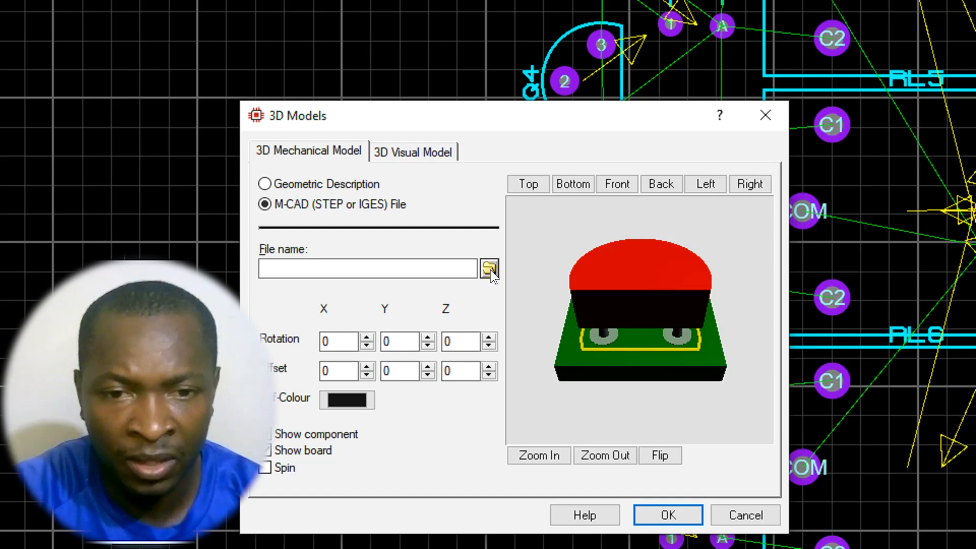
left_click(489, 270)
left_click_drag(423, 60, 416, 26)
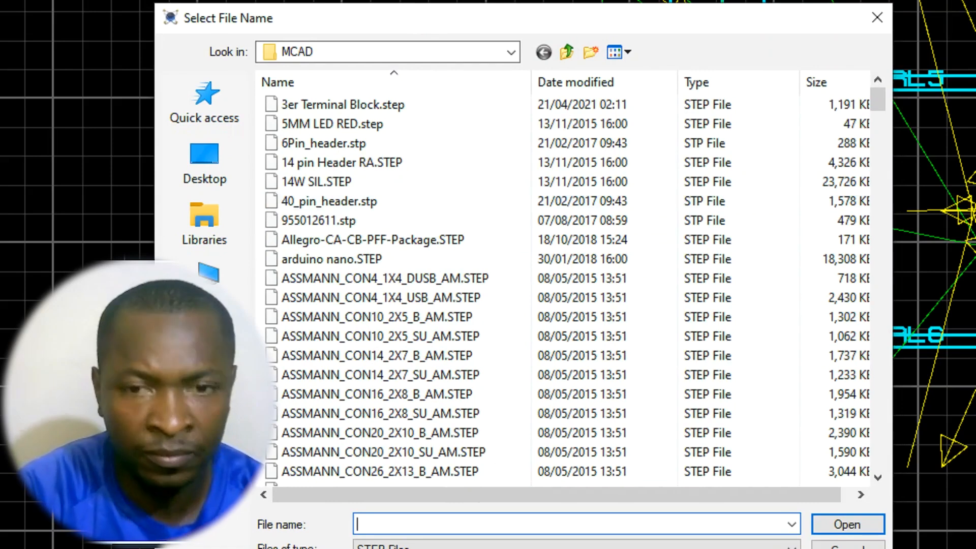
type("bc")
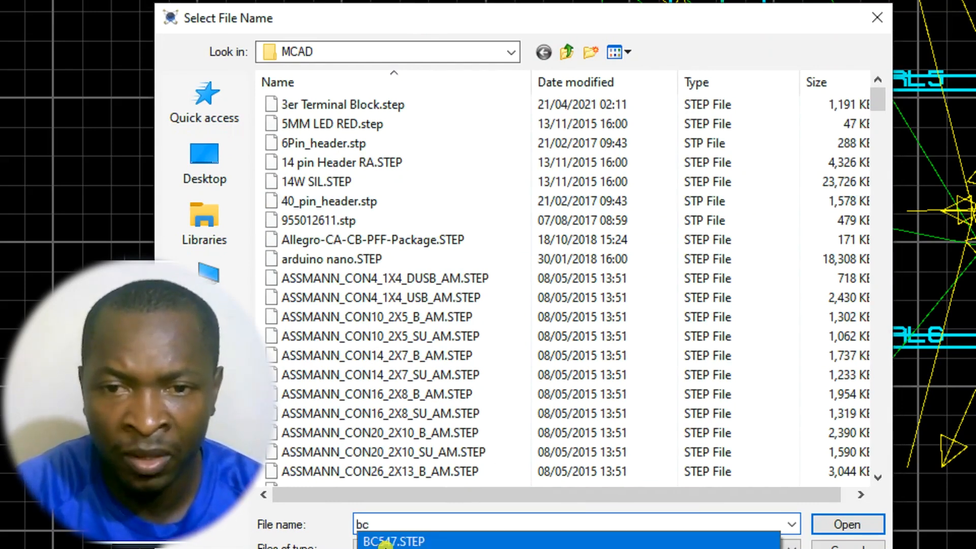
left_click(385, 542)
left_click(836, 526)
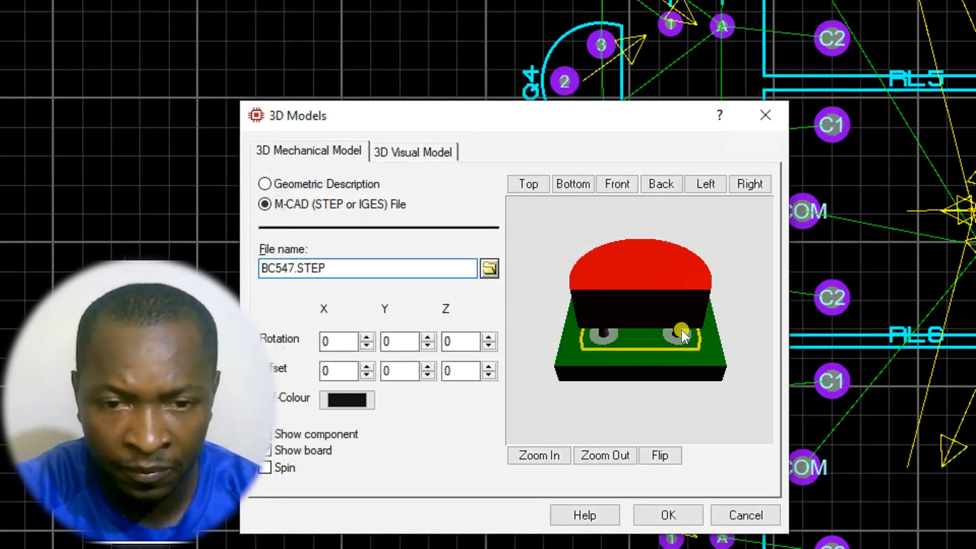
left_click_drag(682, 331, 640, 316)
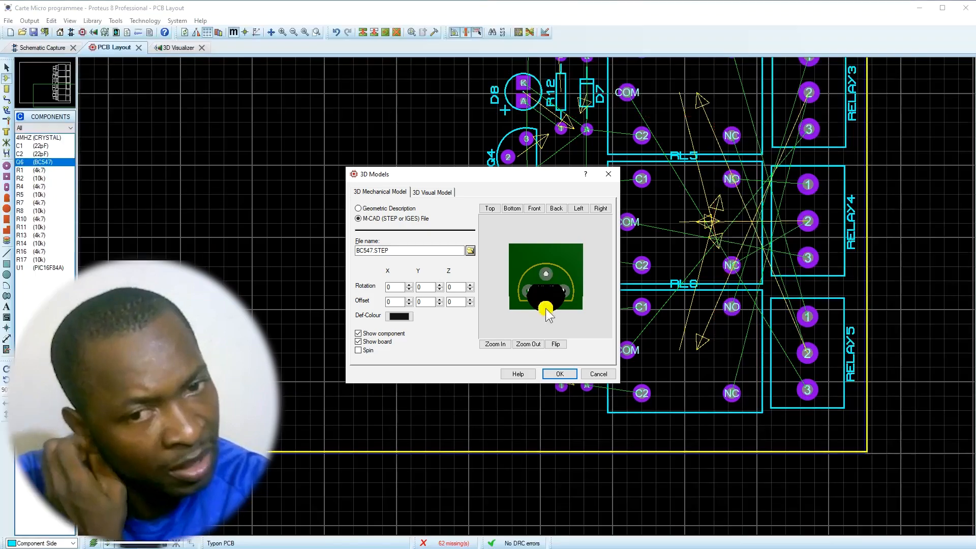
left_click(667, 514)
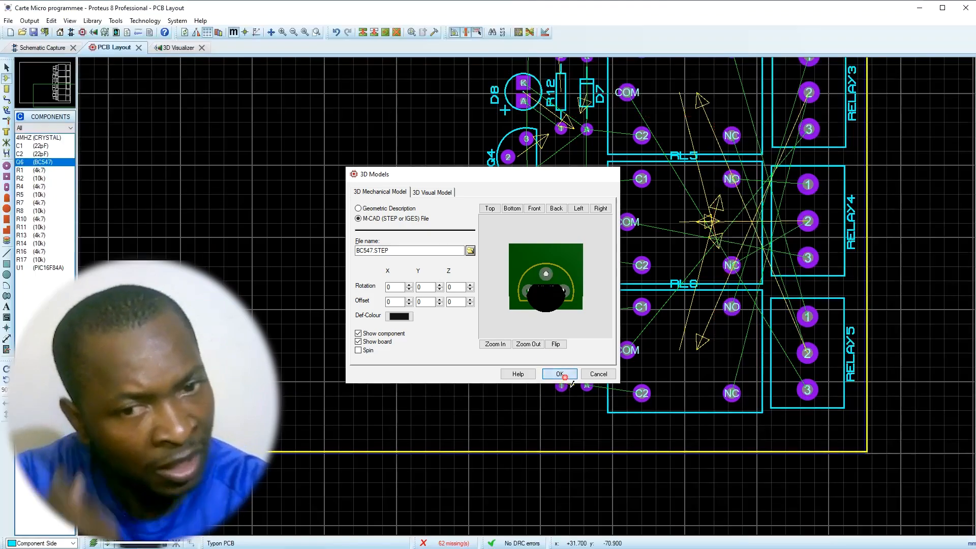
- Examine how the STEP model of the transistors sits on their footprints in the 3D view and return to the PCB layout
left_click(177, 47)
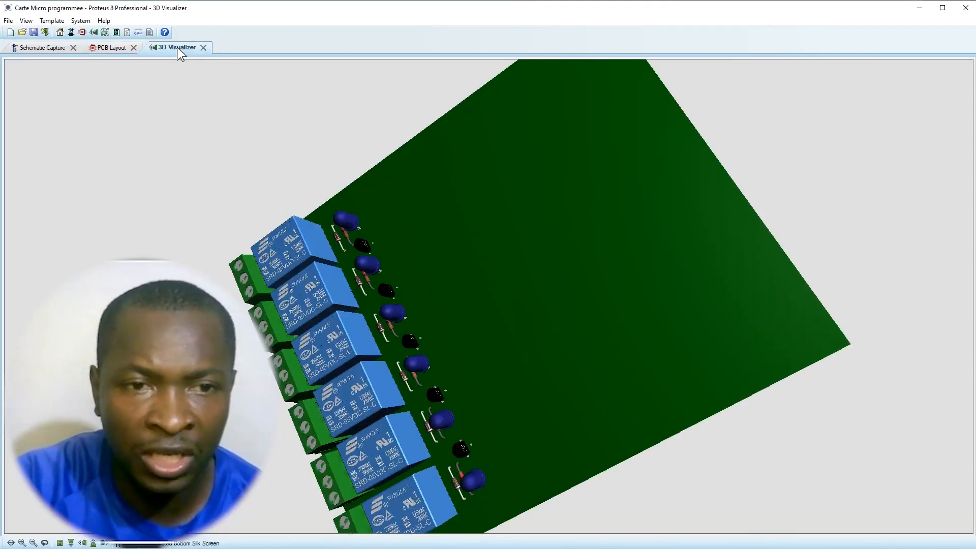
left_click(393, 288)
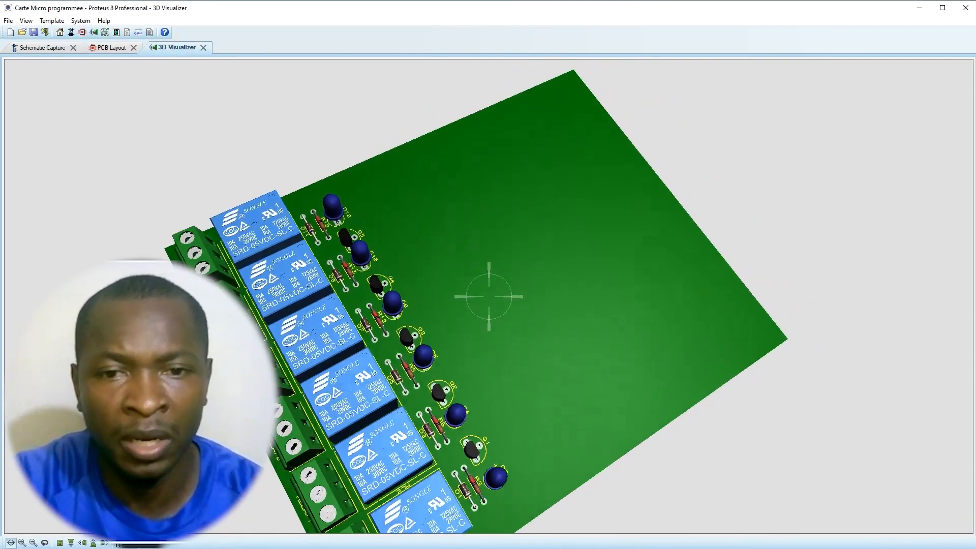
left_click_drag(489, 296, 465, 198)
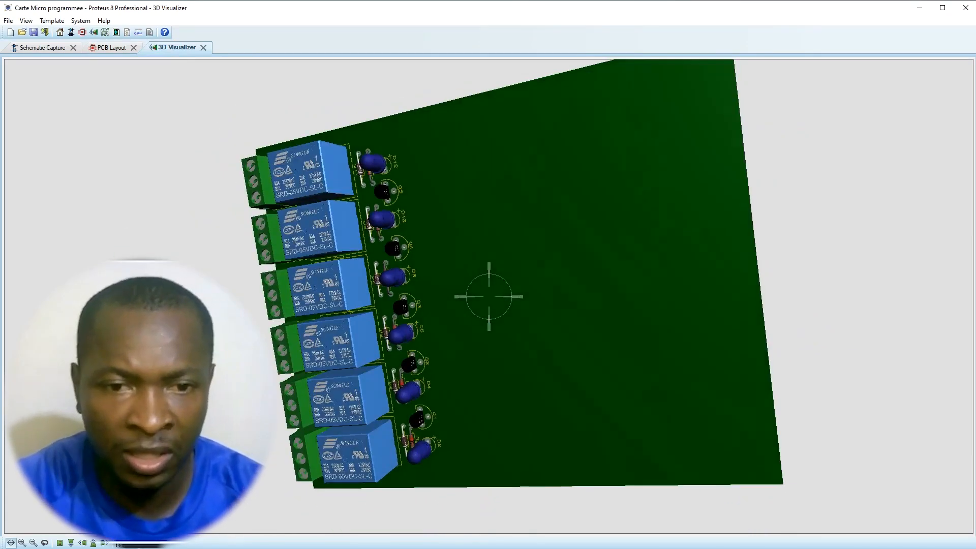
left_click(109, 45)
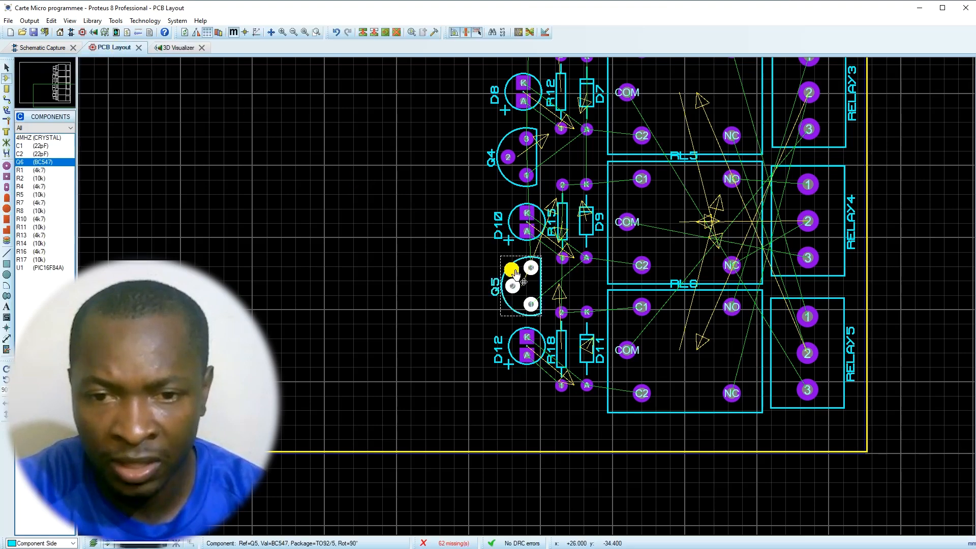
- Switch transistor Q5's 3D mechanical model back to Geometric Description
right_click(529, 263)
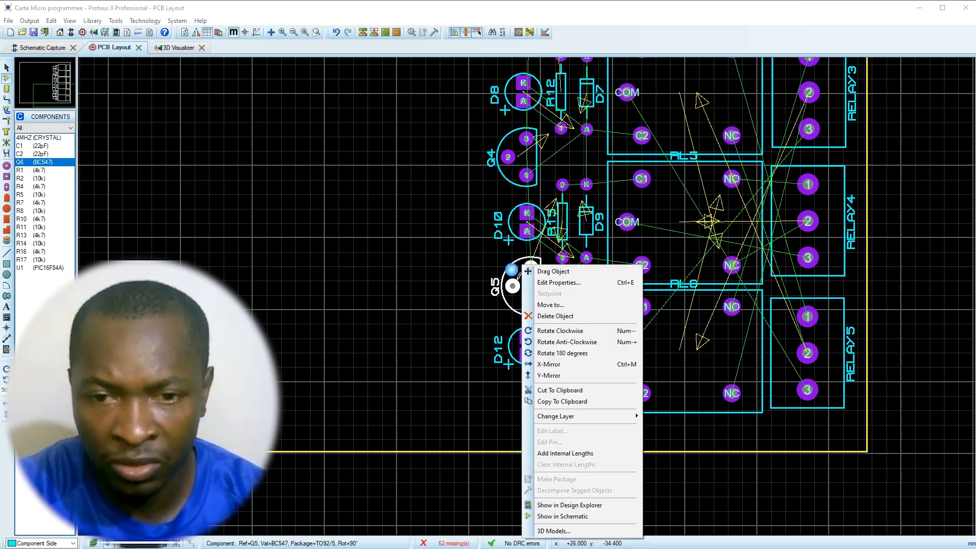
left_click(554, 531)
left_click(358, 209)
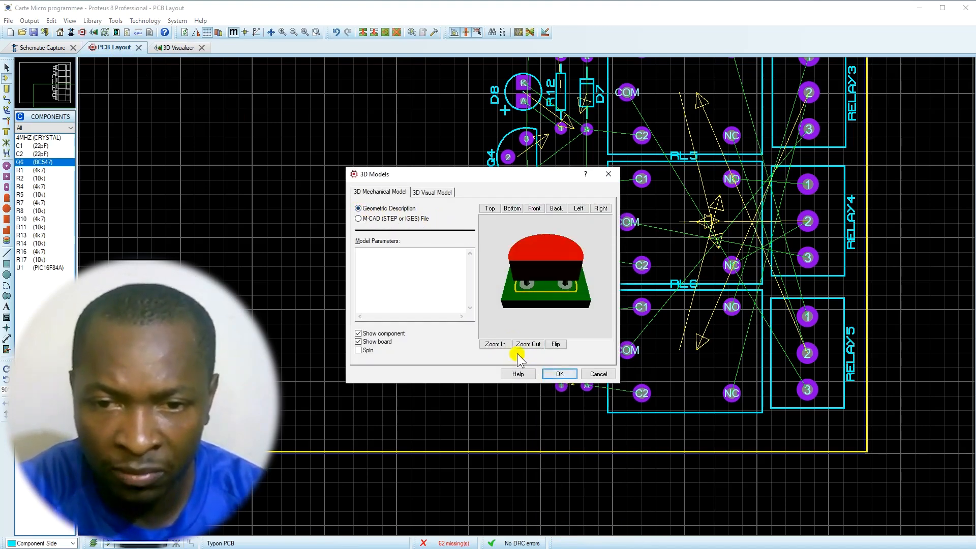
left_click(559, 374)
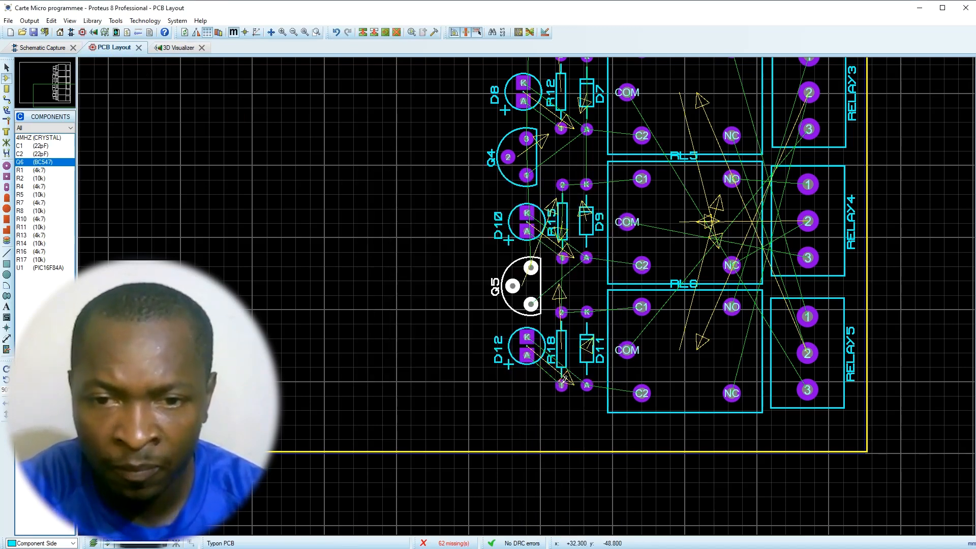
- Examine the transistors' geometric models in the 3D view and return to the PCB layout with the whole board in view
left_click(175, 47)
left_click(422, 236)
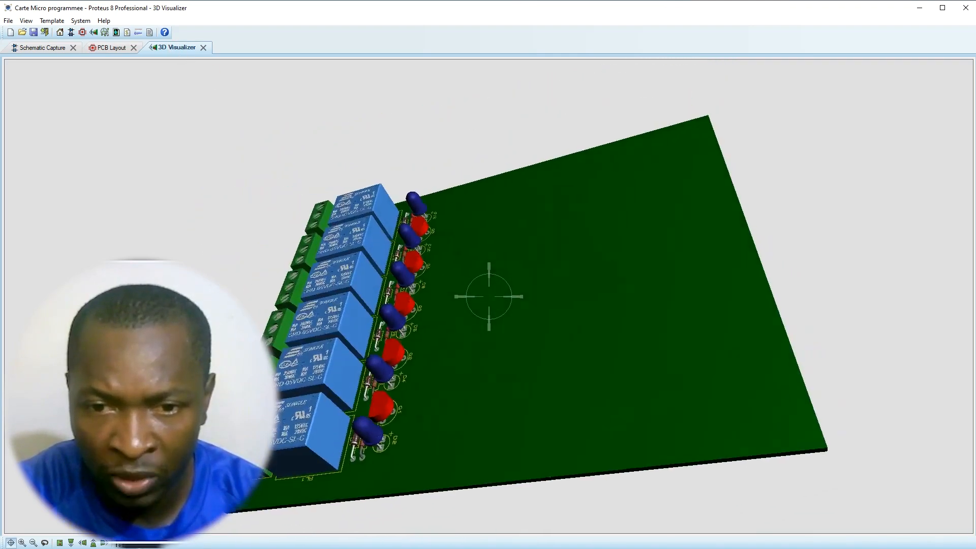
left_click(102, 46)
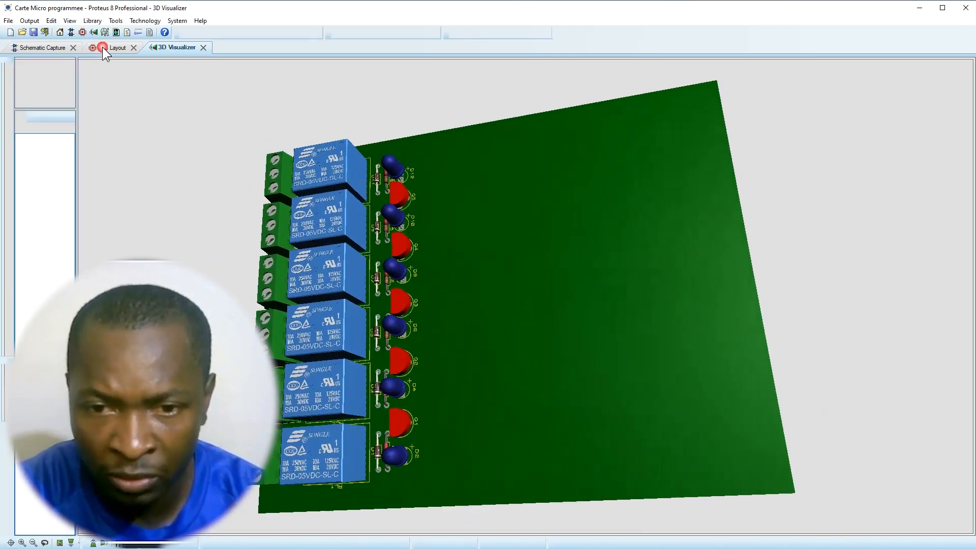
scroll(555, 270, "down", 3)
scroll(532, 269, "down", 1)
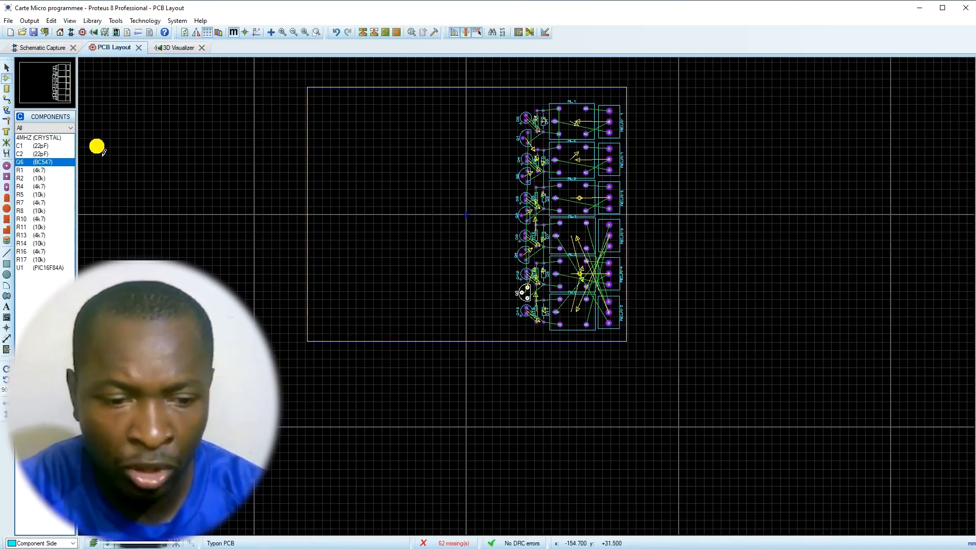
- Place the PIC16F84A (U1) vertically with its notch facing up, to the left of the transistor column
left_click(24, 267)
left_click(463, 206)
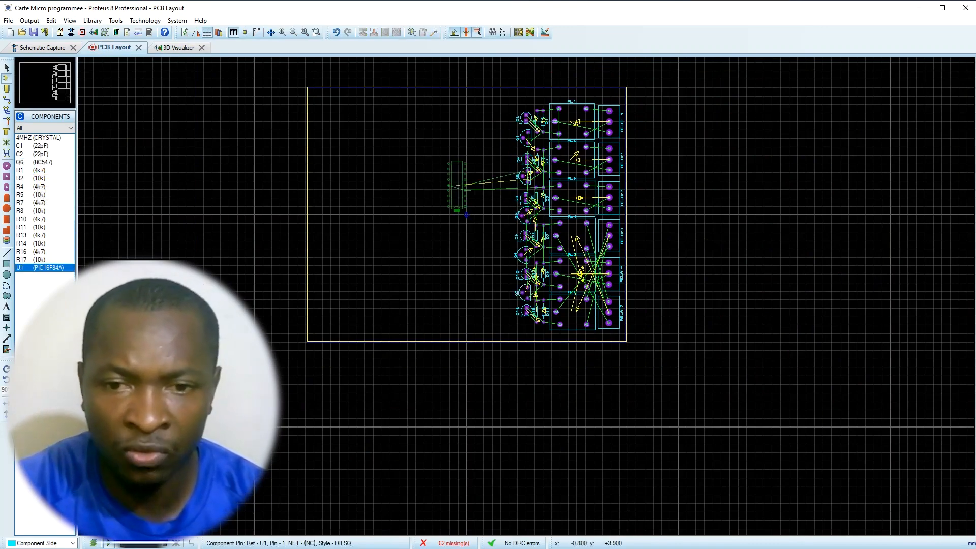
scroll(462, 216, "up", 2)
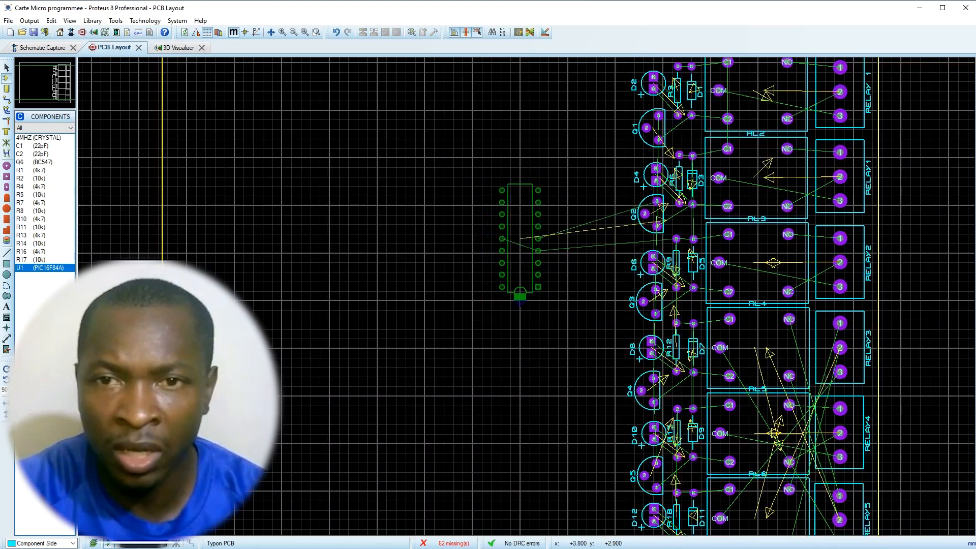
key("KP_Add")
key("KP_Add")
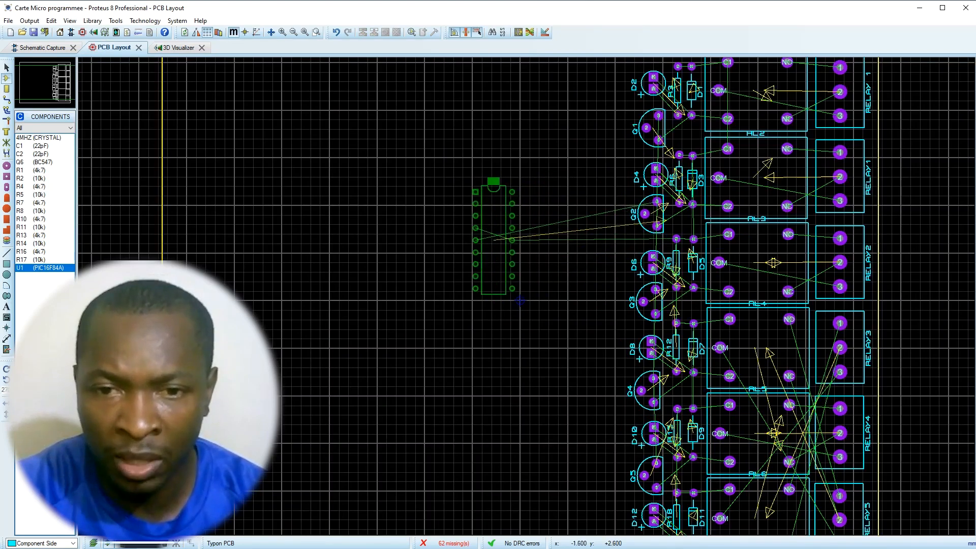
left_click(534, 287)
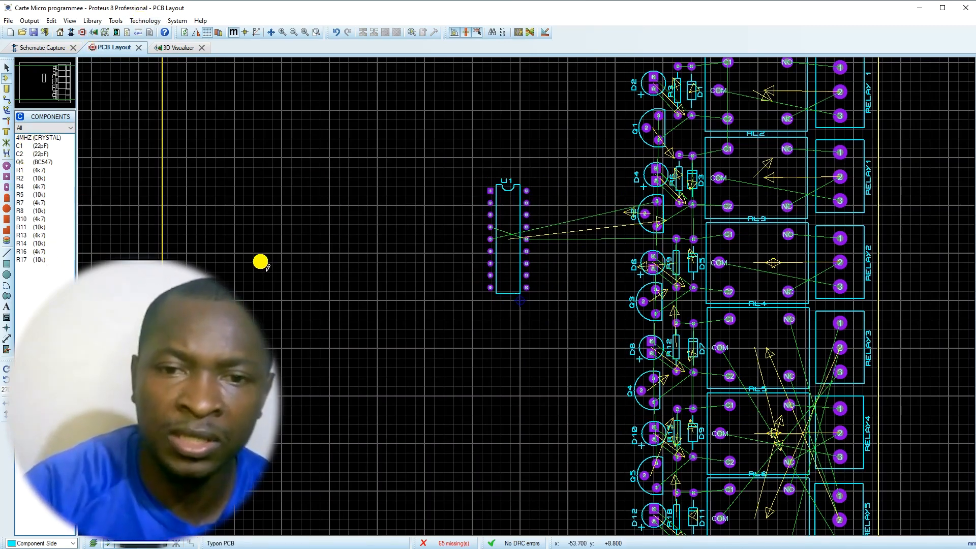
- Shrink the board outline by moving its left edge inward to just beside U1
left_click(163, 258)
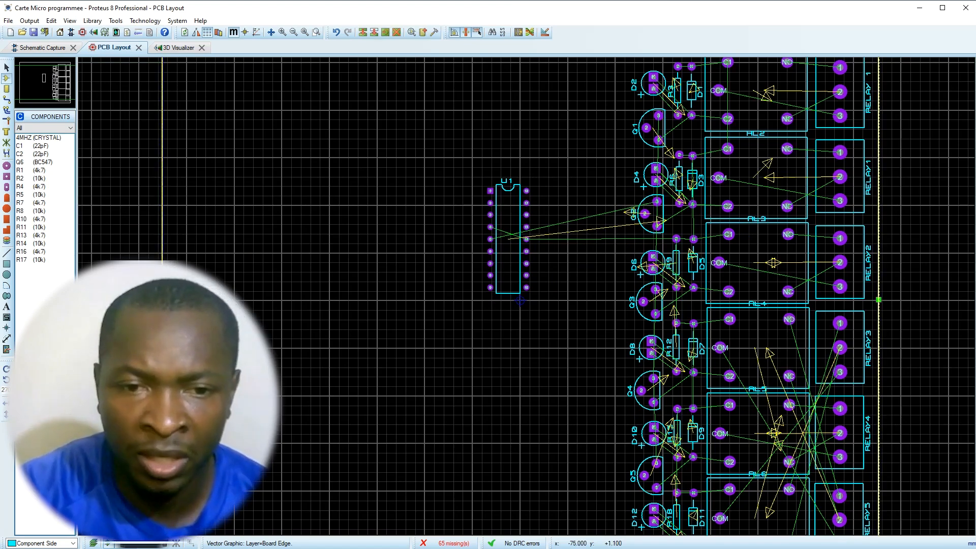
scroll(162, 295, "down", 1)
left_click_drag(302, 302, 488, 302)
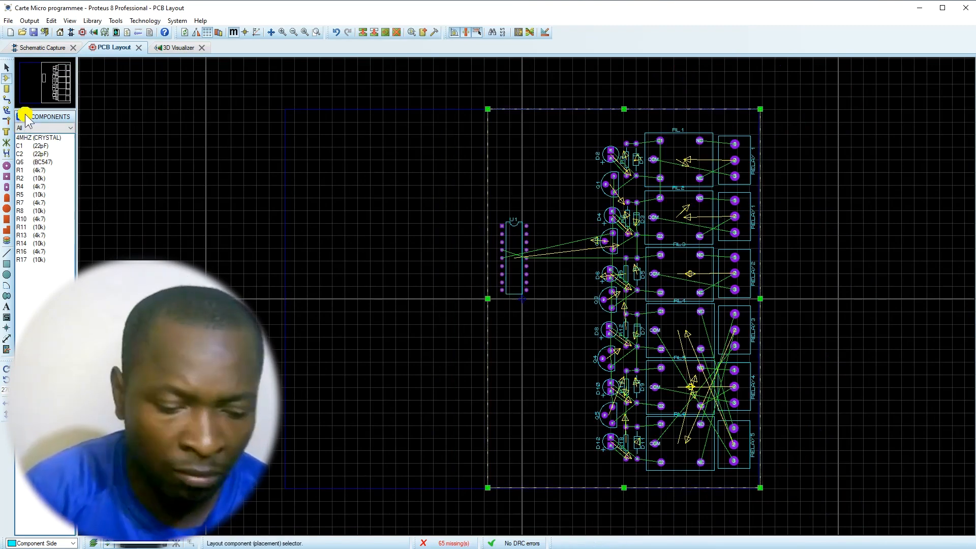
- Auto-place all remaining components on the board with the Auto Placer's existing settings
left_click(156, 22)
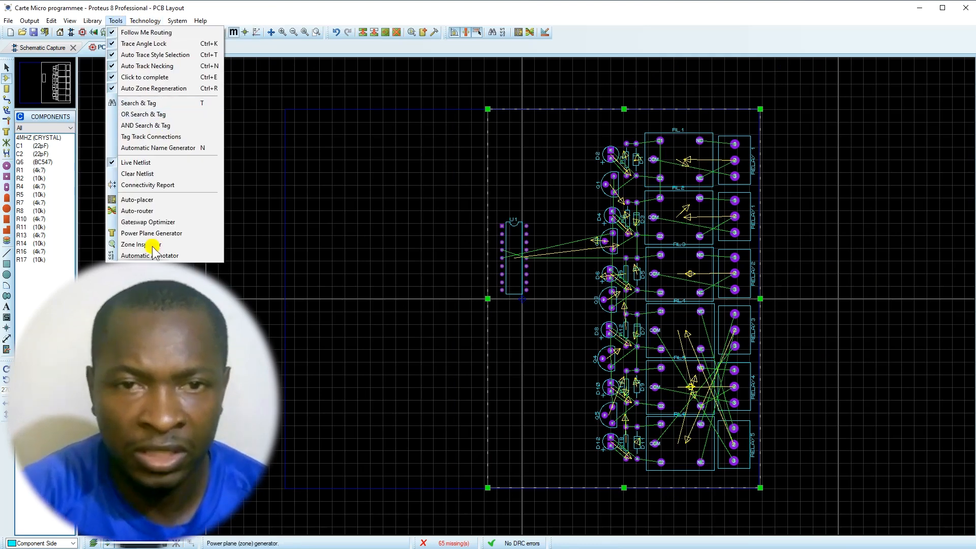
left_click(144, 202)
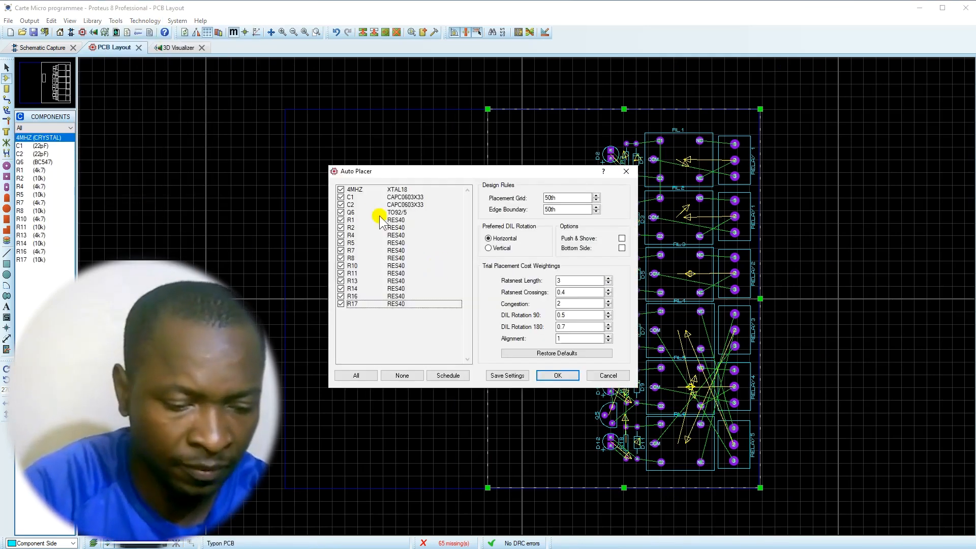
left_click(556, 376)
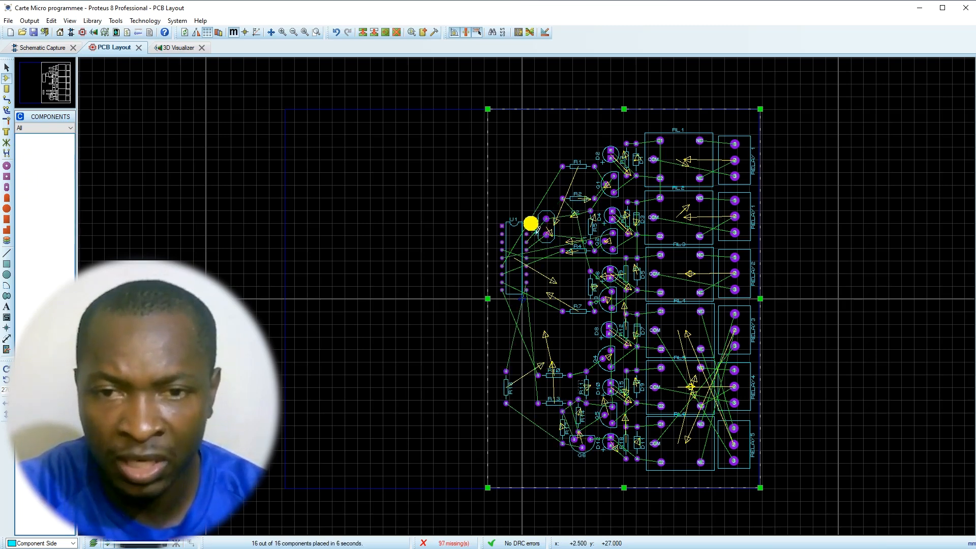
- Move U1 upward beside the 4MHZ crystal and shift the crystal slightly away from it
scroll(529, 255, "up", 3)
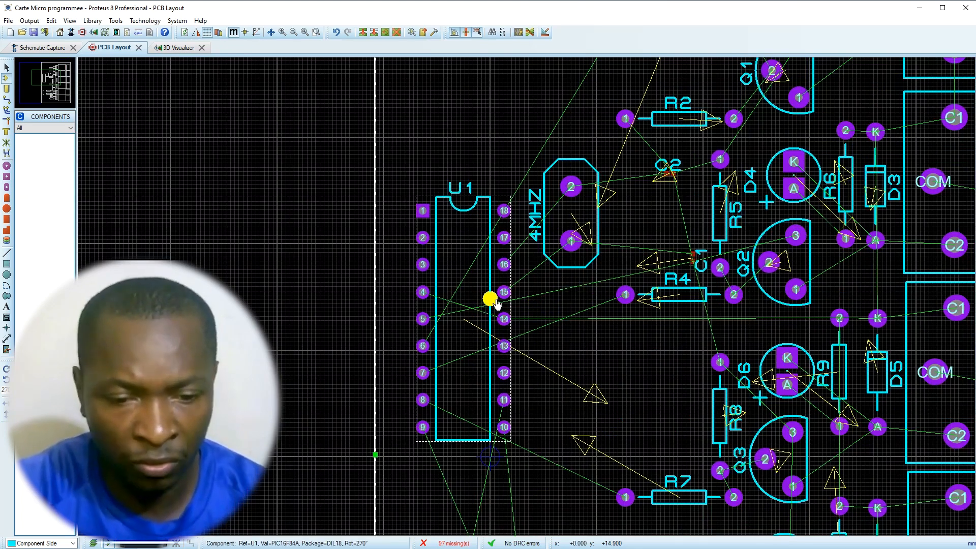
left_click_drag(491, 300, 498, 240)
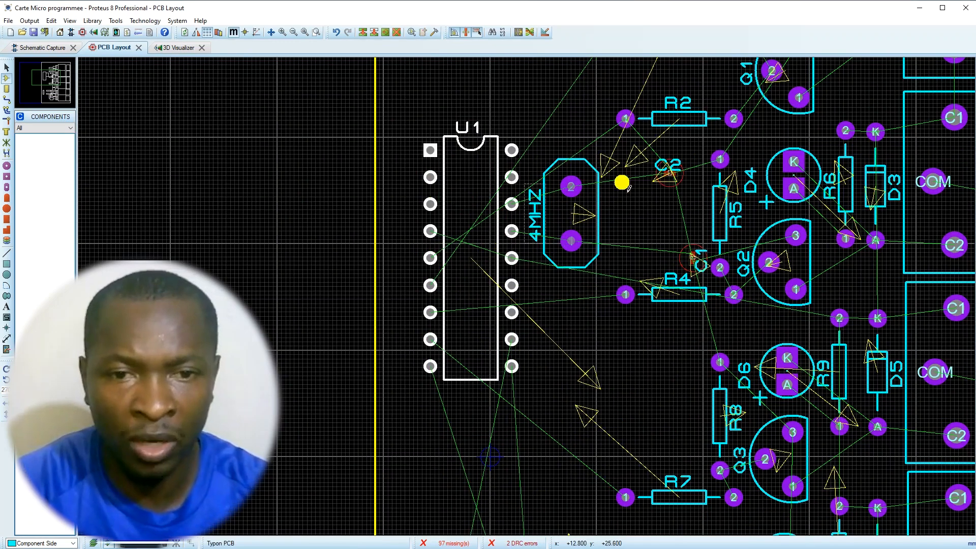
left_click(598, 222)
left_click_drag(599, 221, 603, 222)
- Try U1 in a horizontal orientation near the board's left edge, and undo the move and rotation
scroll(603, 222, "down", 1)
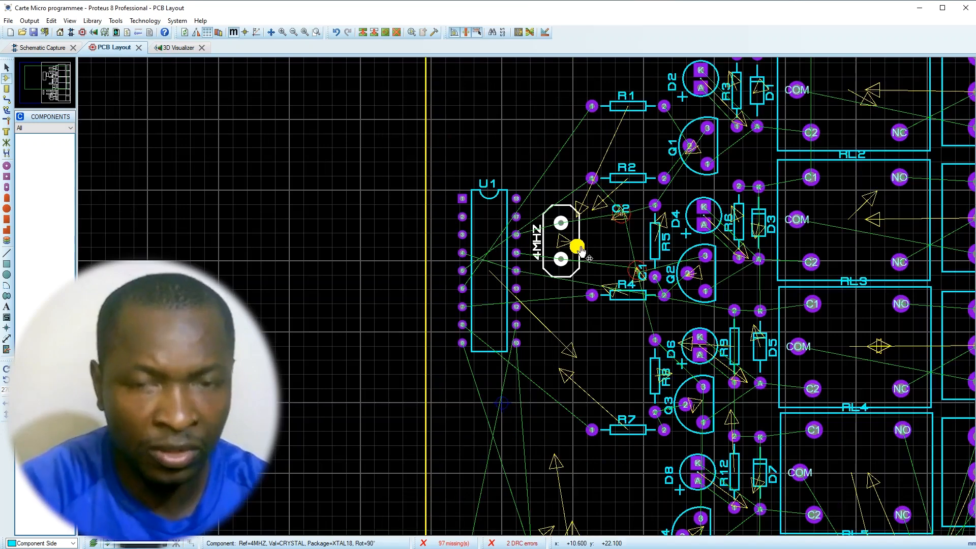
scroll(561, 264, "down", 1)
left_click(507, 232)
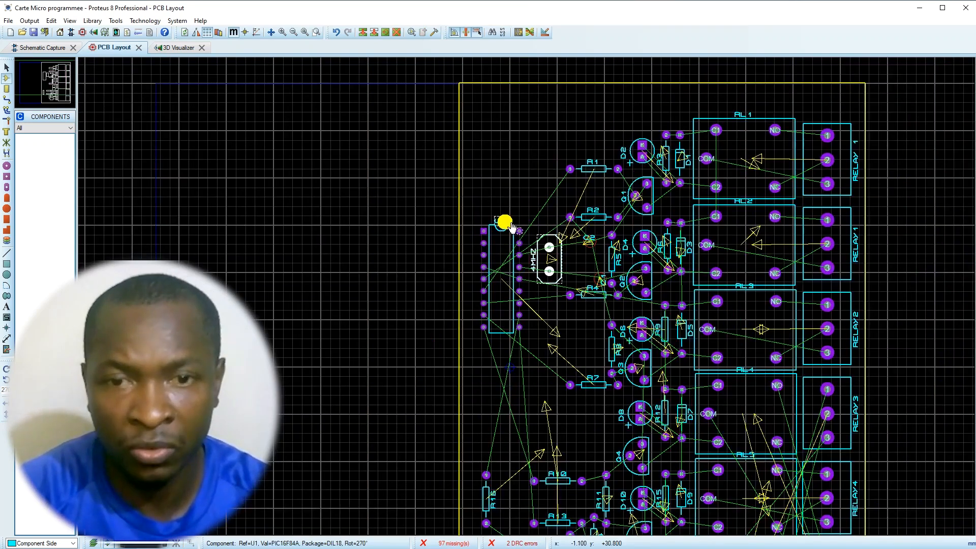
scroll(508, 235, "up", 1)
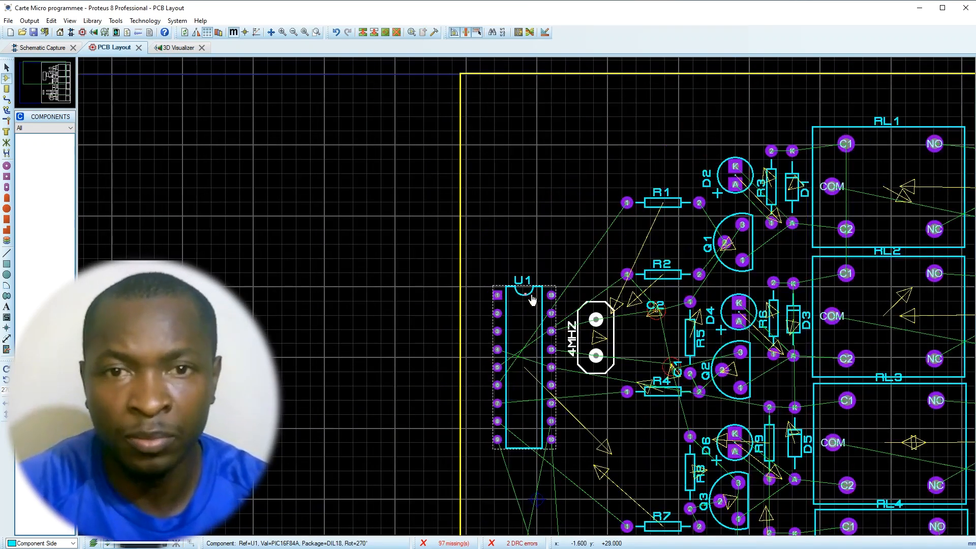
left_click(526, 295)
key("KP_Add")
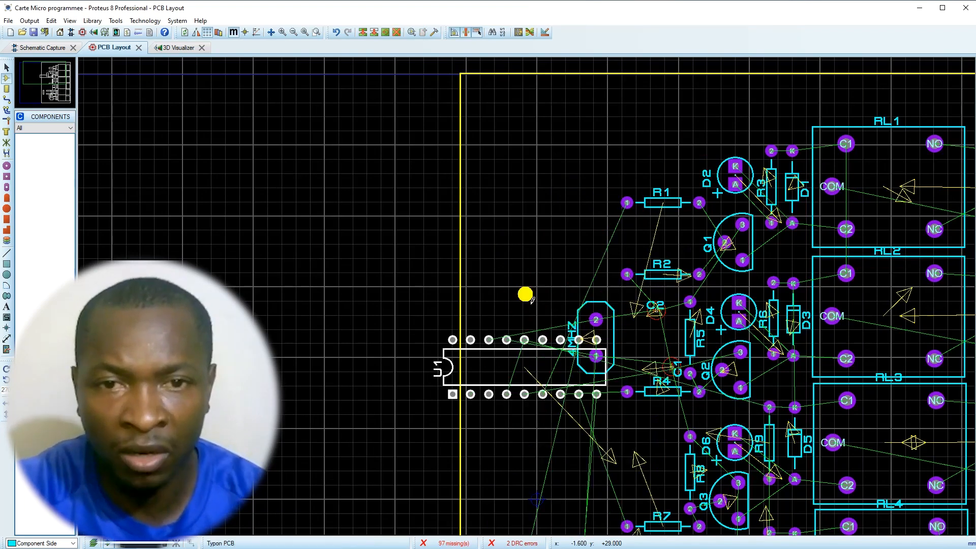
left_click_drag(523, 350, 558, 334)
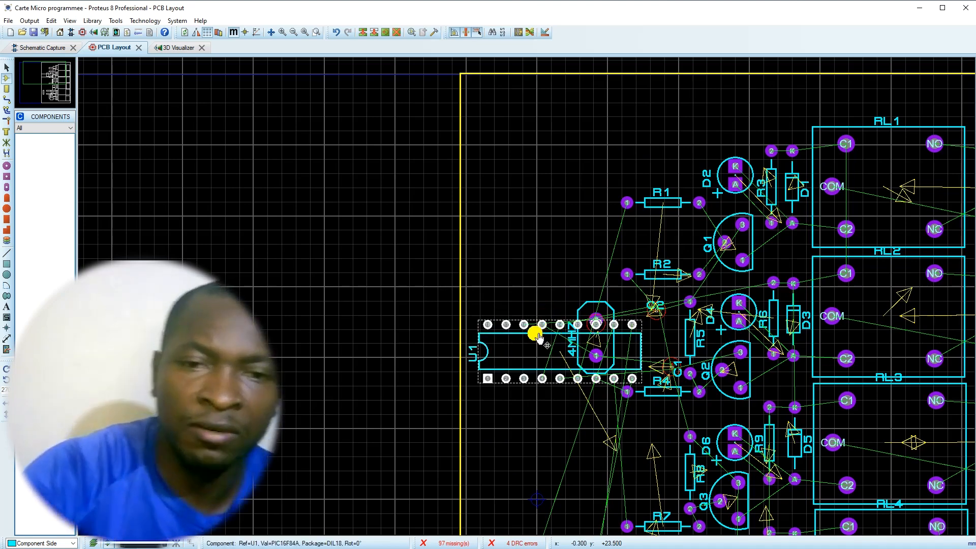
key("ctrl+z")
key("ctrl+z")
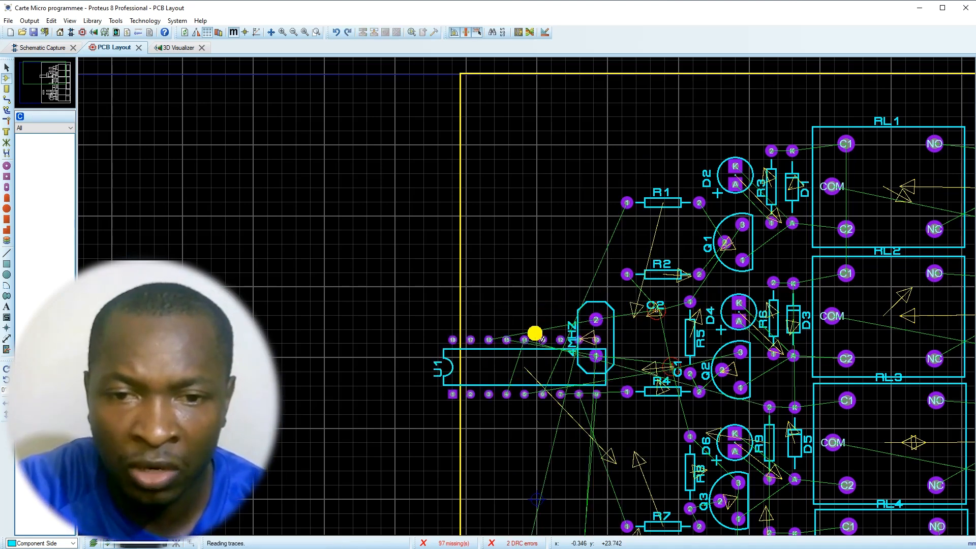
- Move the crystal closer to U1 and place its 4MHZ label inside the crystal outline
scroll(526, 296, "up", 3)
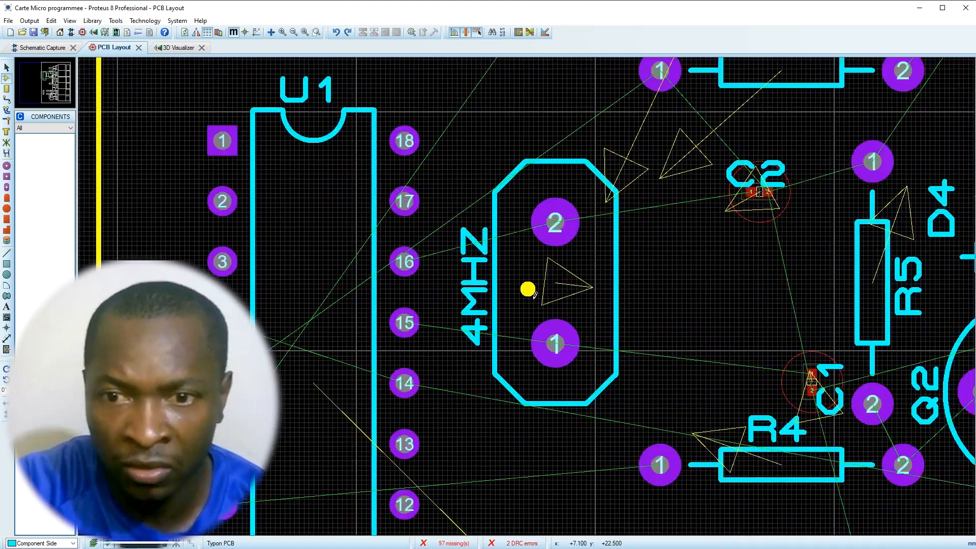
left_click(615, 279)
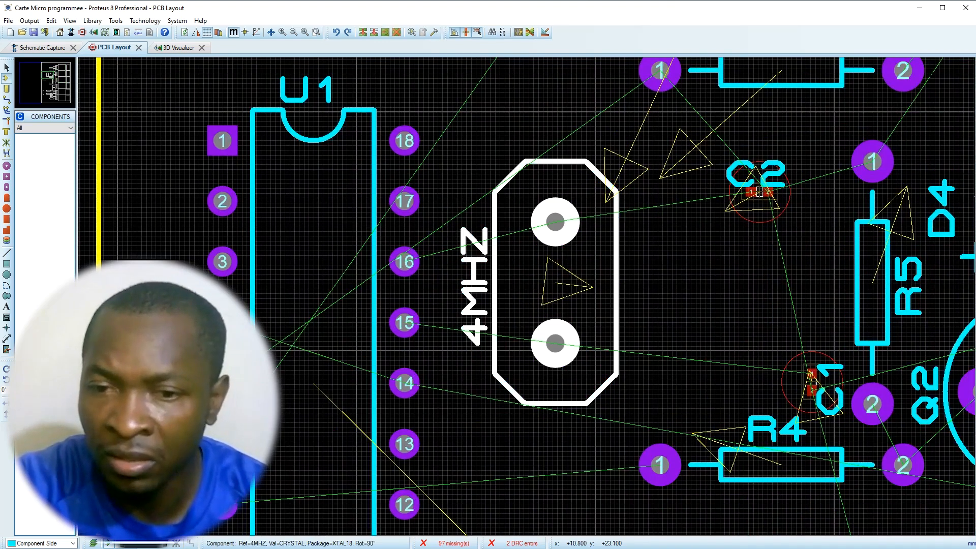
left_click_drag(614, 277, 580, 279)
left_click(479, 285)
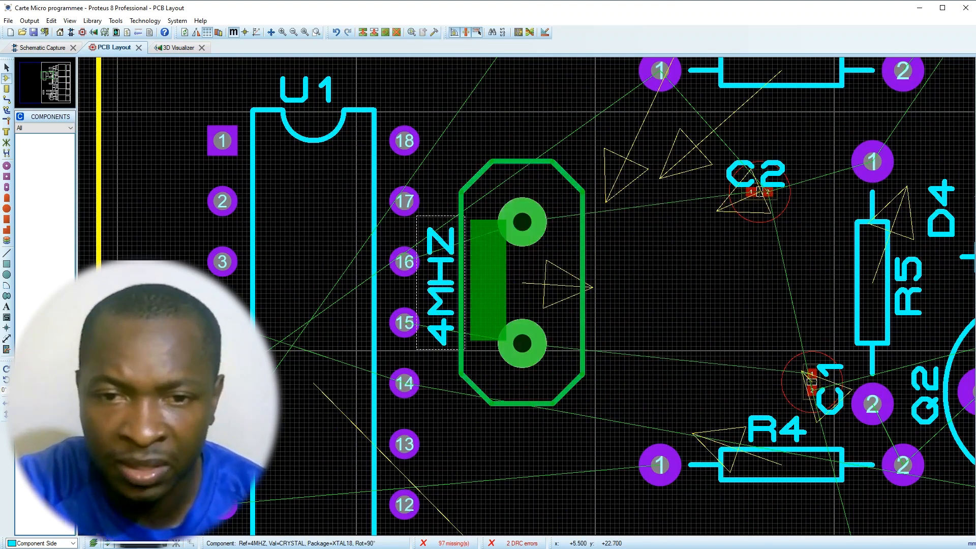
- Move capacitor C1 and its label close to the crystal, beside the crystal's pin 1
scroll(425, 198, "down", 3)
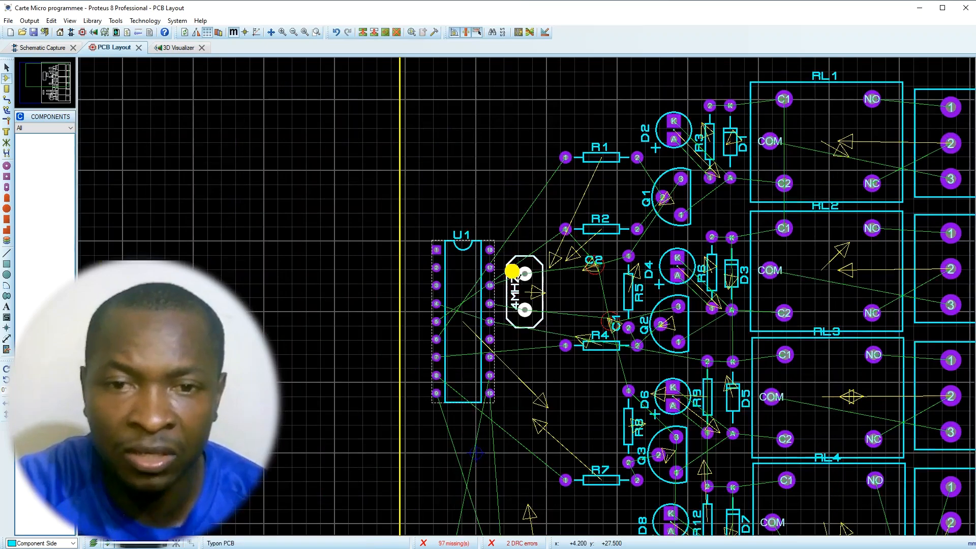
scroll(512, 271, "down", 2)
scroll(571, 331, "up", 2)
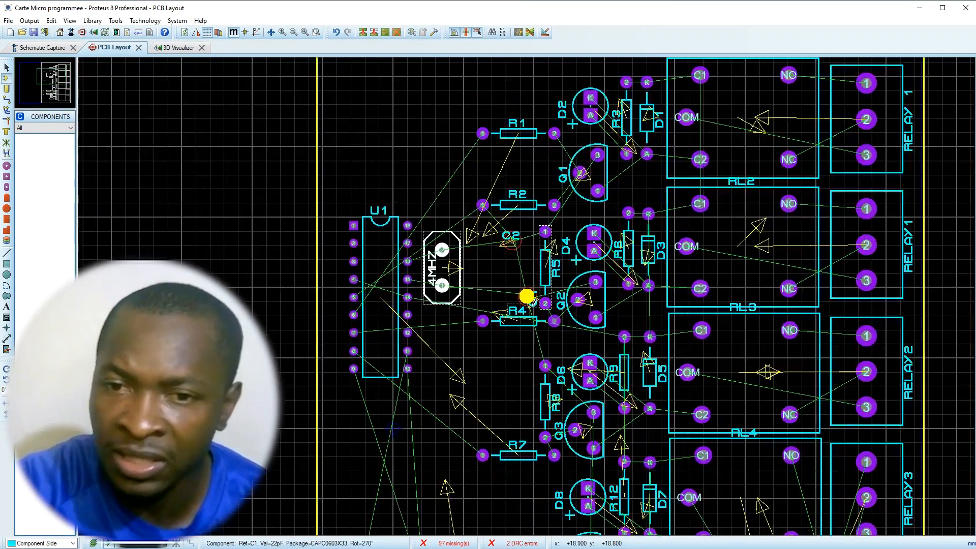
scroll(526, 296, "up", 2)
left_click(540, 309)
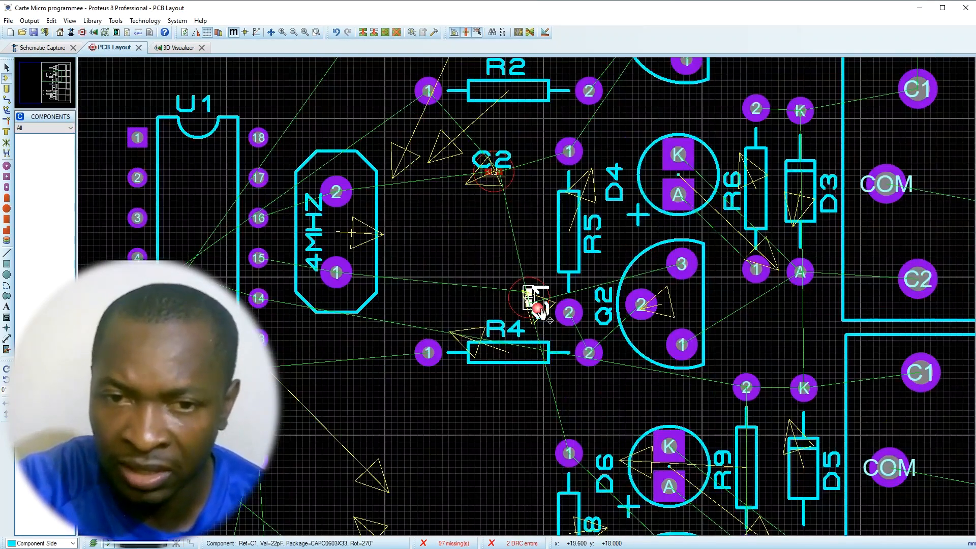
mouse_move(529, 304)
left_mouse_down()
mouse_move(531, 293)
mouse_move(404, 274)
mouse_move(524, 298)
mouse_move(536, 320)
mouse_move(401, 291)
mouse_move(406, 279)
left_mouse_up()
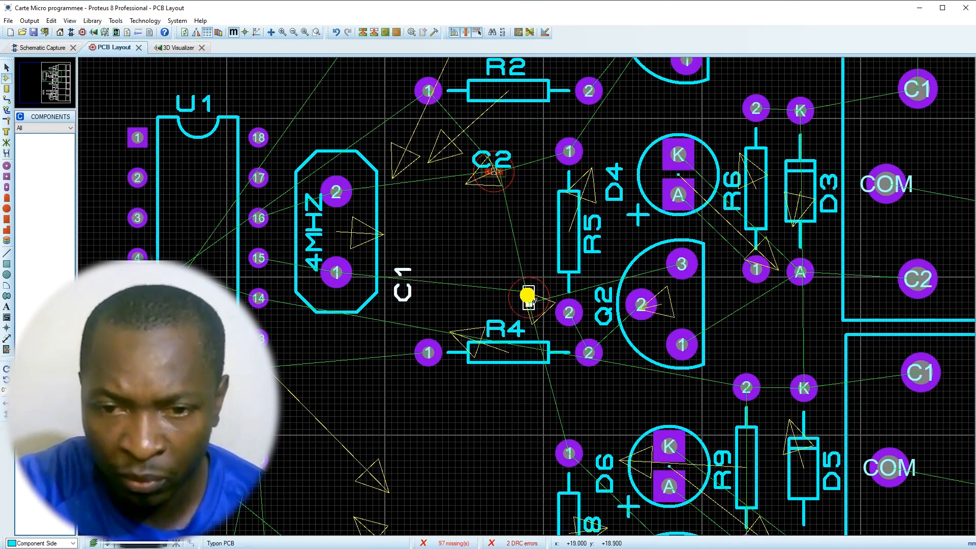
left_click(9, 68)
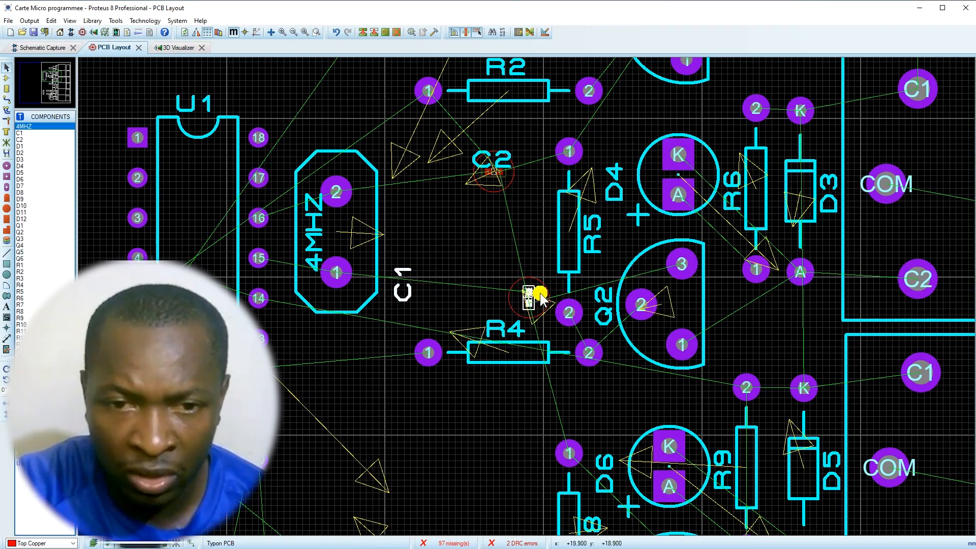
left_click_drag(529, 300, 441, 282)
- Move capacitor C2 beside the crystal's pin 2 and place its label just to the capacitor's right
left_click_drag(493, 171, 420, 182)
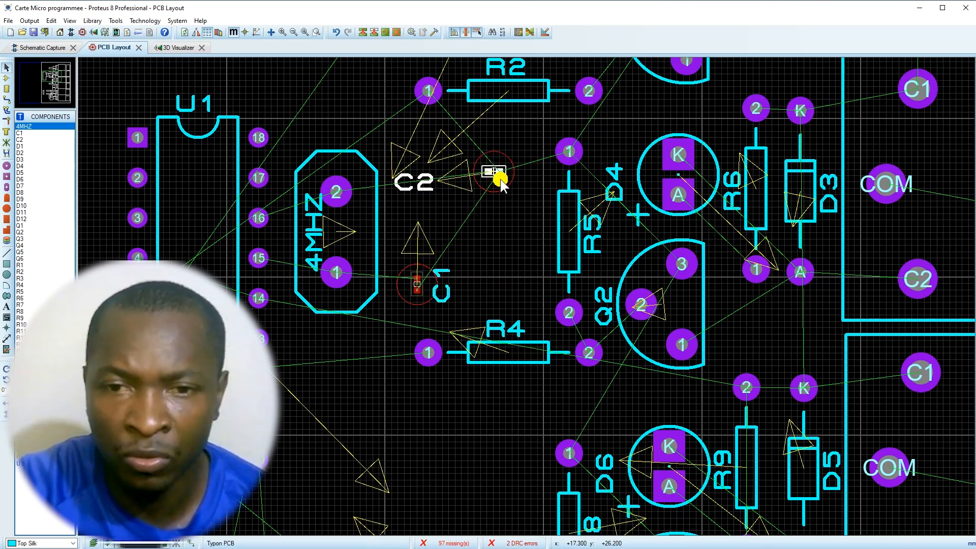
left_click_drag(499, 174, 423, 180)
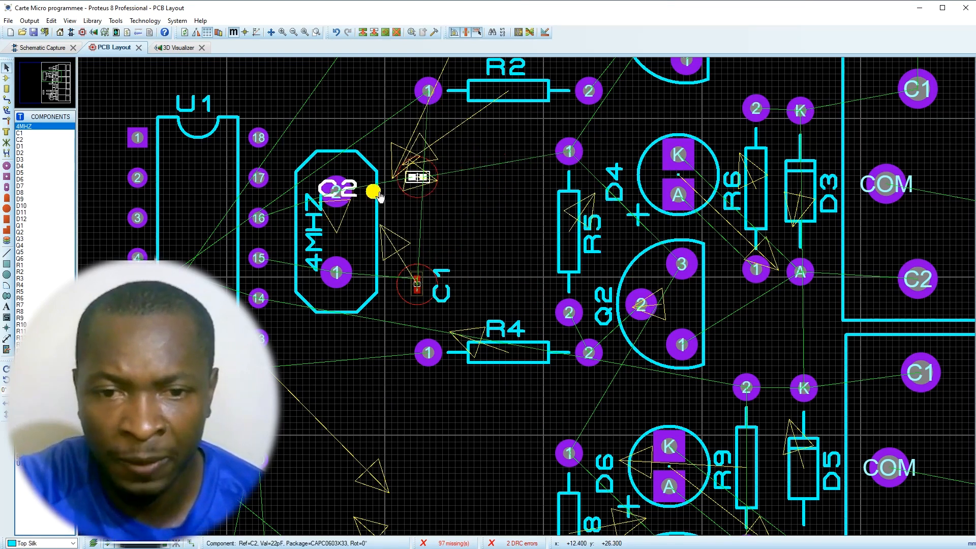
left_click_drag(349, 190, 465, 193)
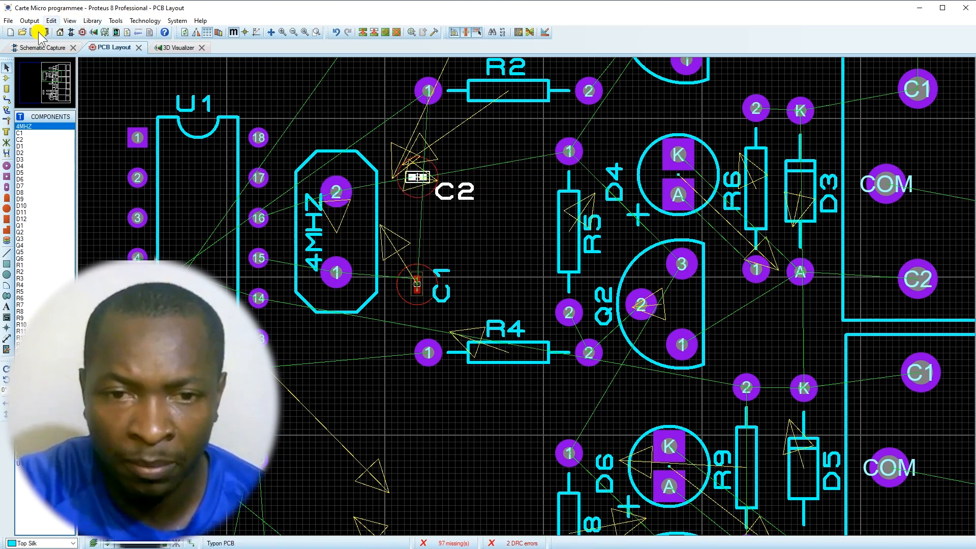
- Open the package allocation of capacitor C2 in the schematic and delete its CAPC0603X33 packaging
left_click(33, 48)
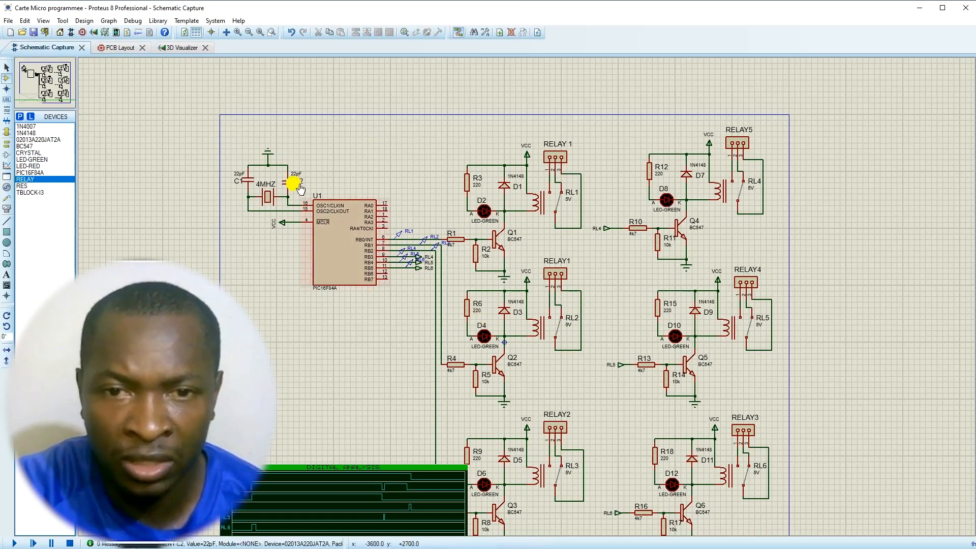
key("F6")
right_click(527, 304)
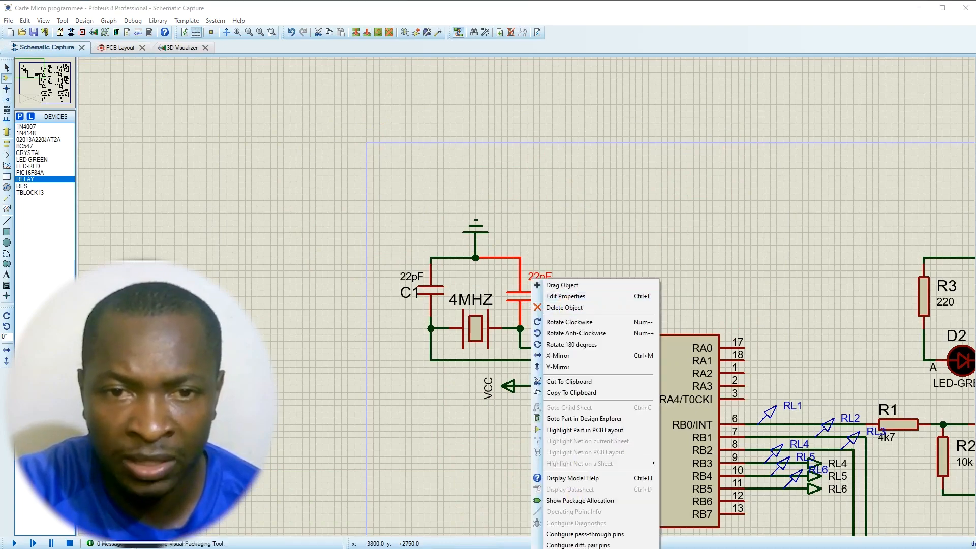
left_click(573, 501)
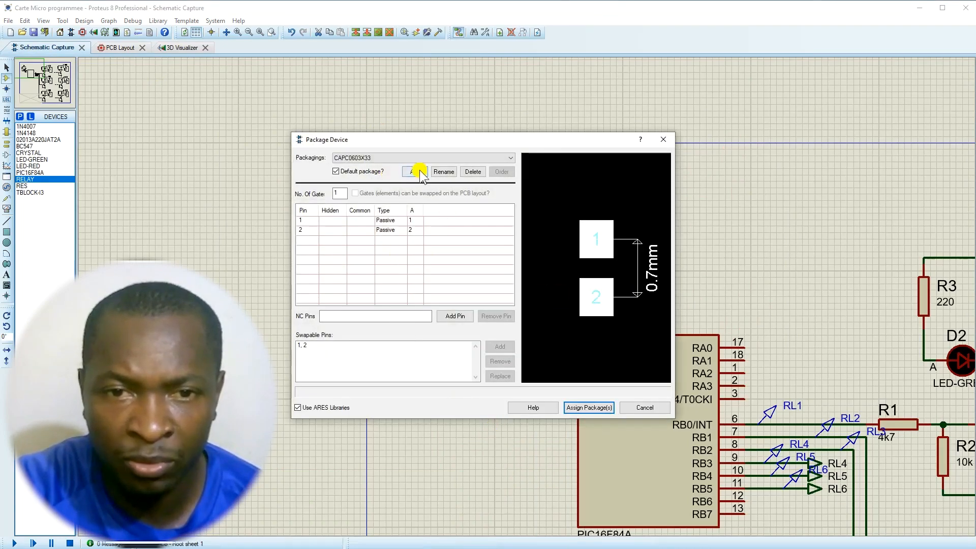
left_click(464, 174)
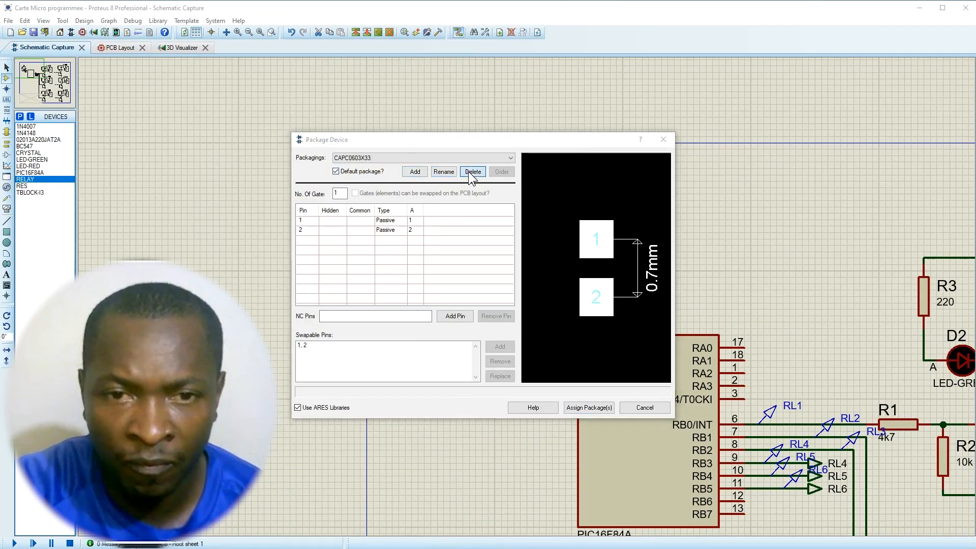
left_click(462, 296)
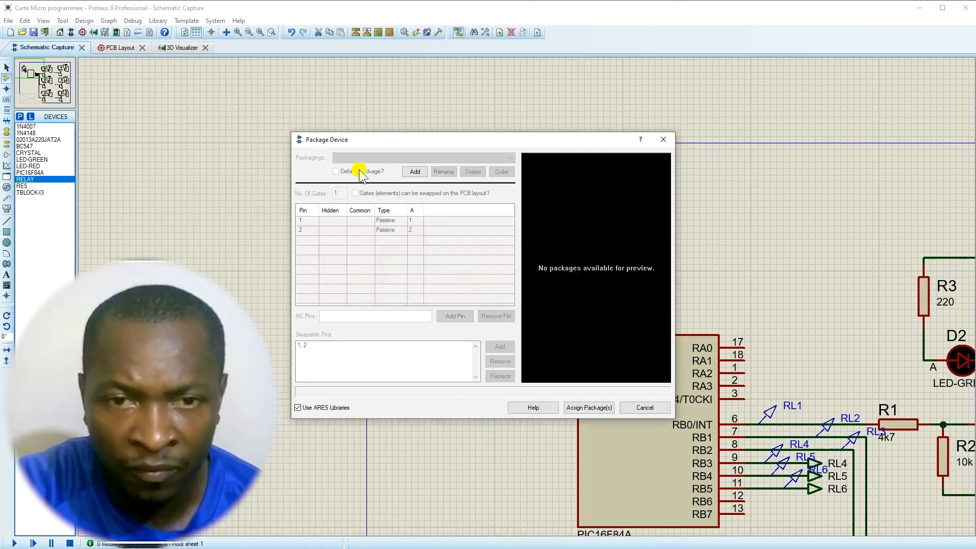
- Add the CAP20 package to the 22pF capacitor, save the packaged device, and update the matching devices in the design
left_click(414, 171)
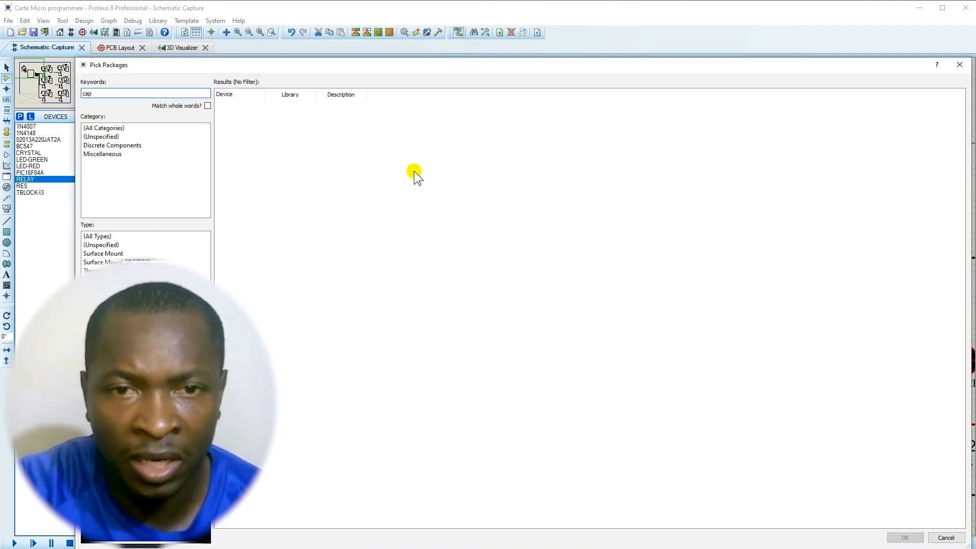
scroll(302, 313, "down", 6)
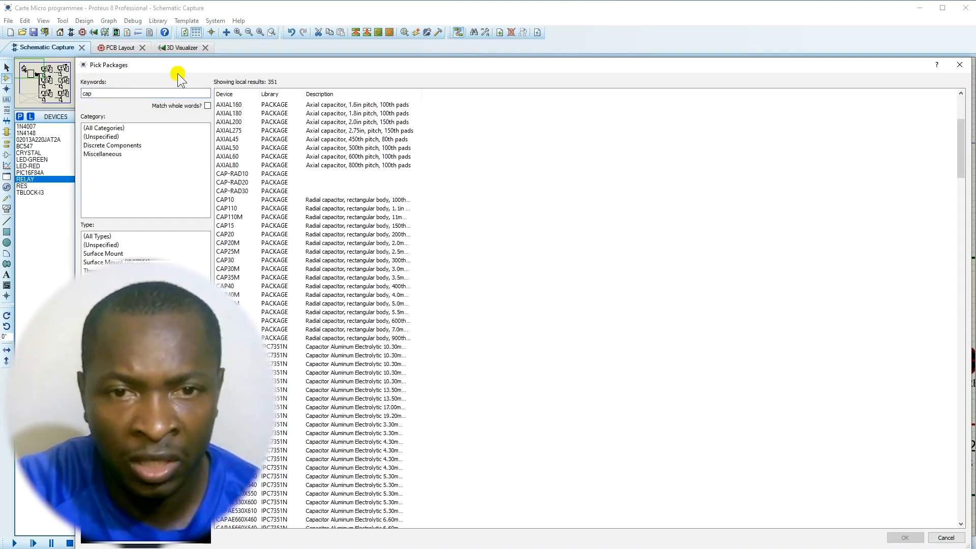
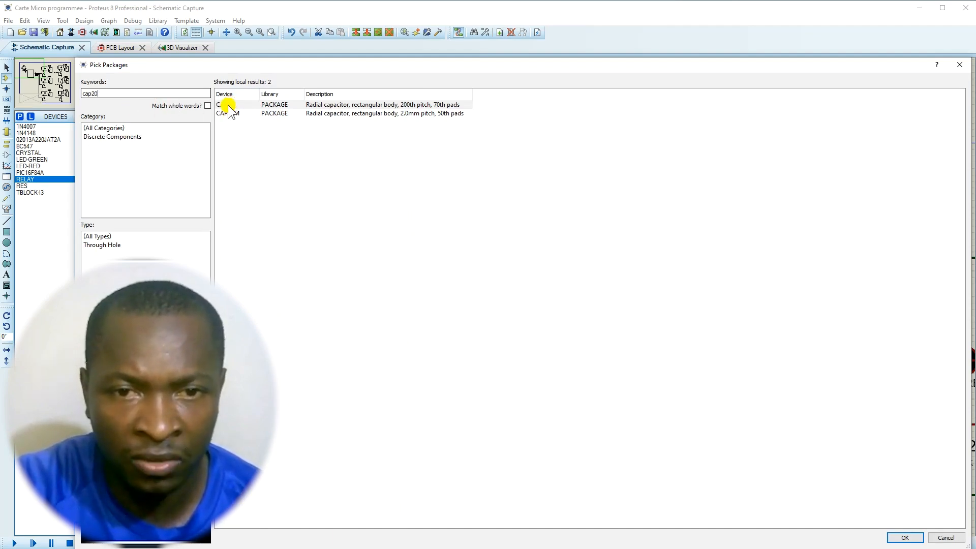
left_click(228, 105)
left_click(910, 539)
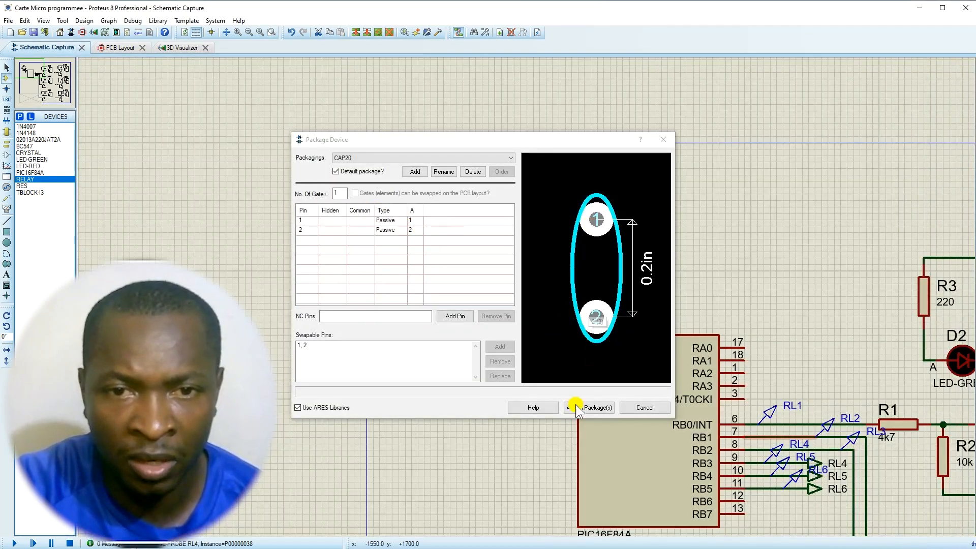
left_click(577, 408)
left_click(502, 347)
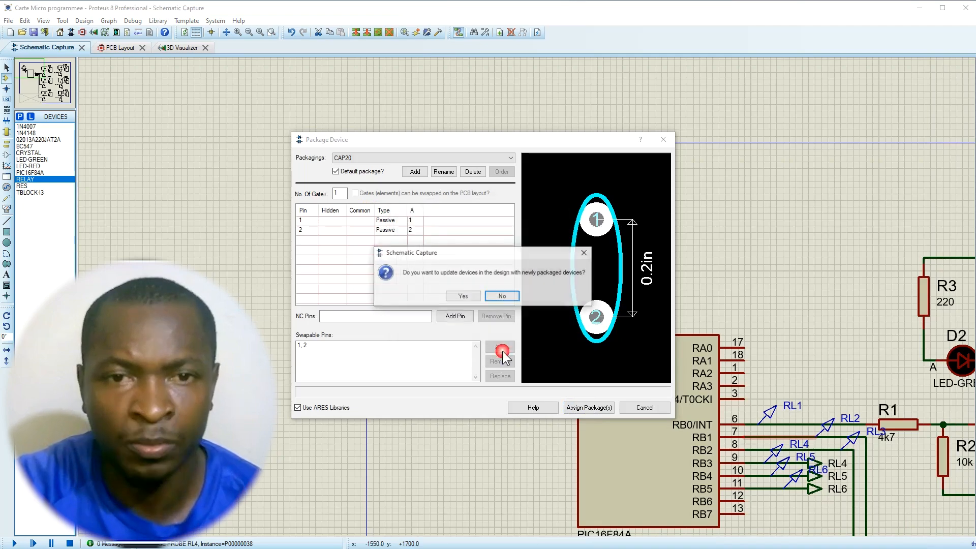
left_click(459, 294)
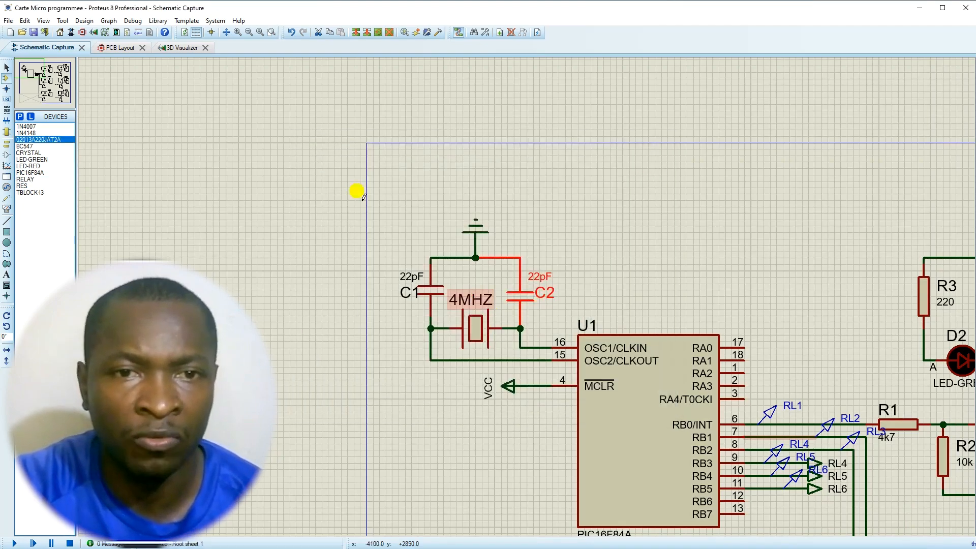
- In the PCB layout, rotate capacitor C1 to horizontal and place it below C2, beside the crystal's pin 1
left_click(118, 48)
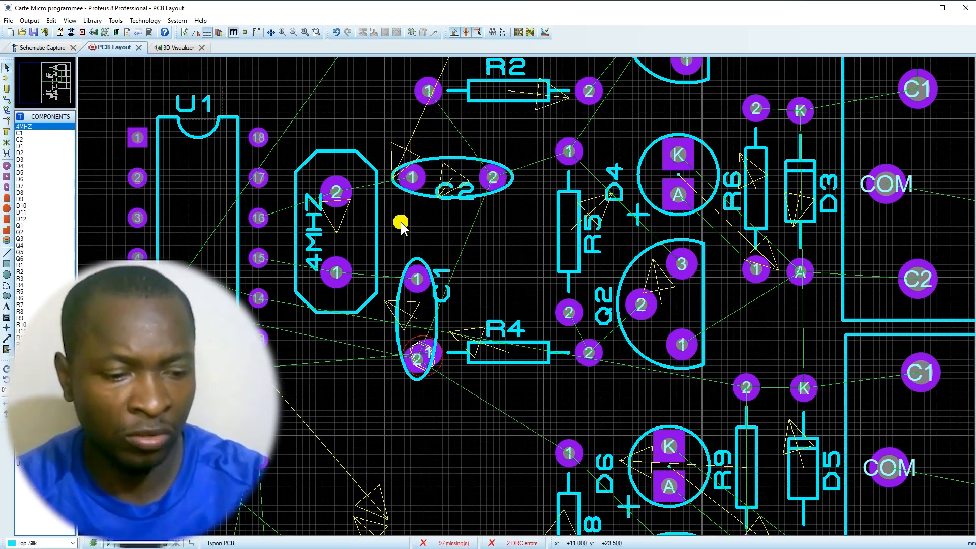
left_click(435, 317)
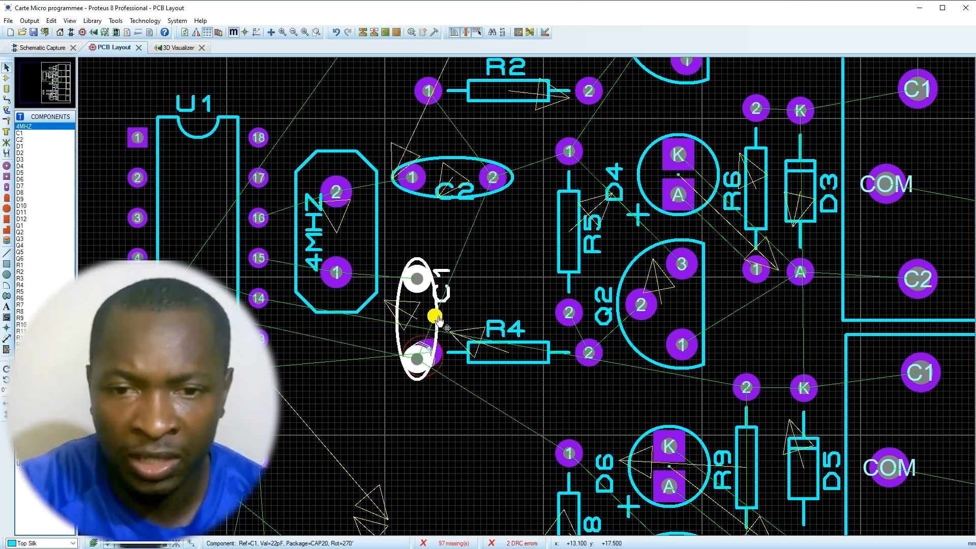
key("KP_Add")
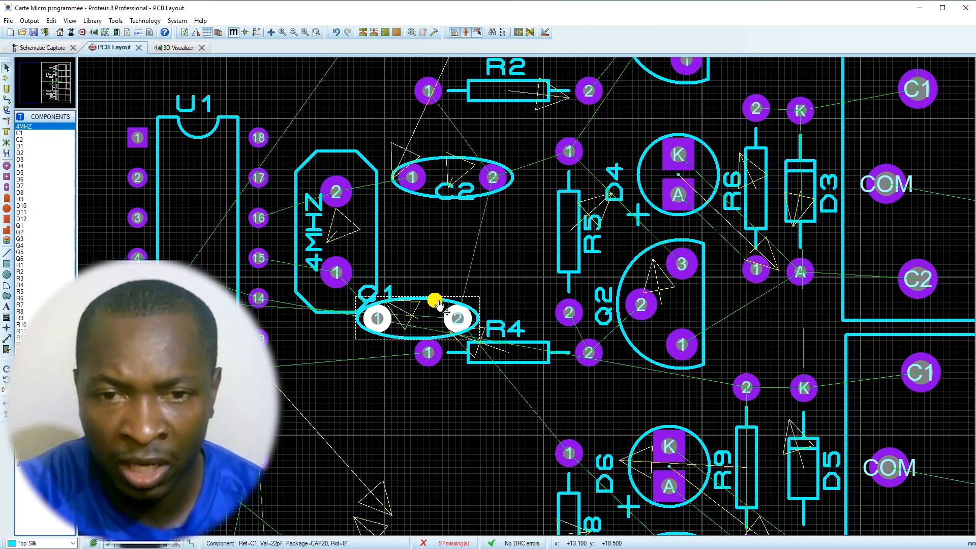
left_click_drag(436, 302, 469, 259)
- Place the C2 and C1 labels centred above their capacitors and align both capacitors one above the other close to the crystal
left_click(441, 195)
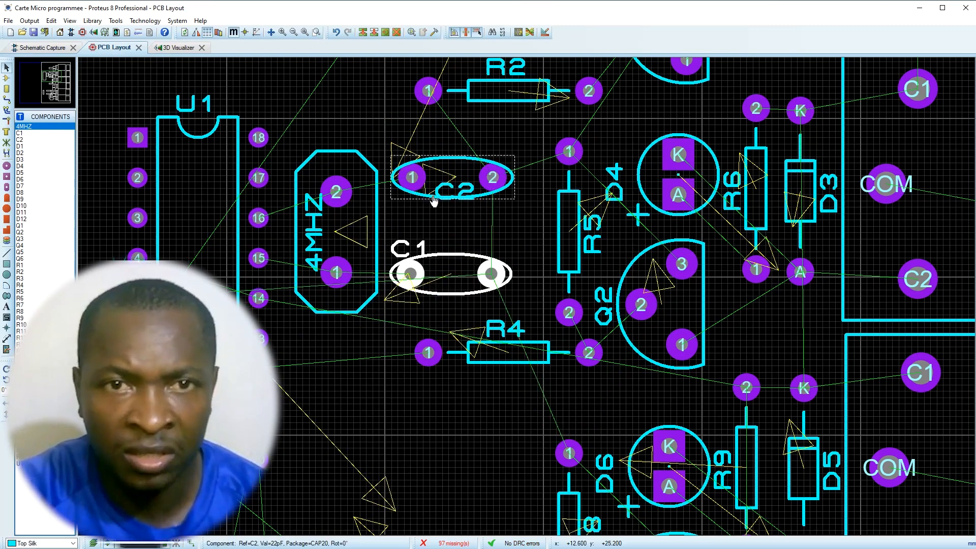
left_click_drag(427, 192, 439, 157)
left_click(430, 247)
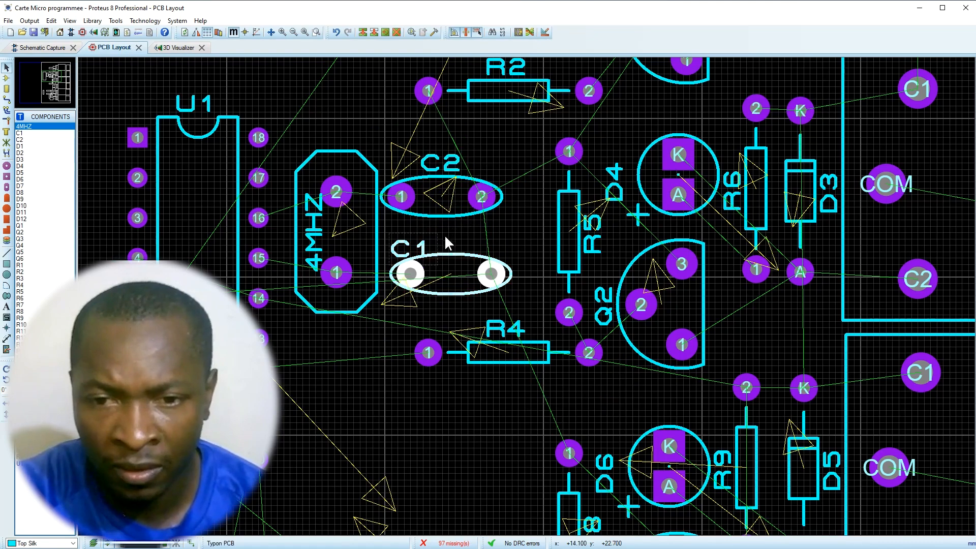
left_click_drag(430, 244, 452, 239)
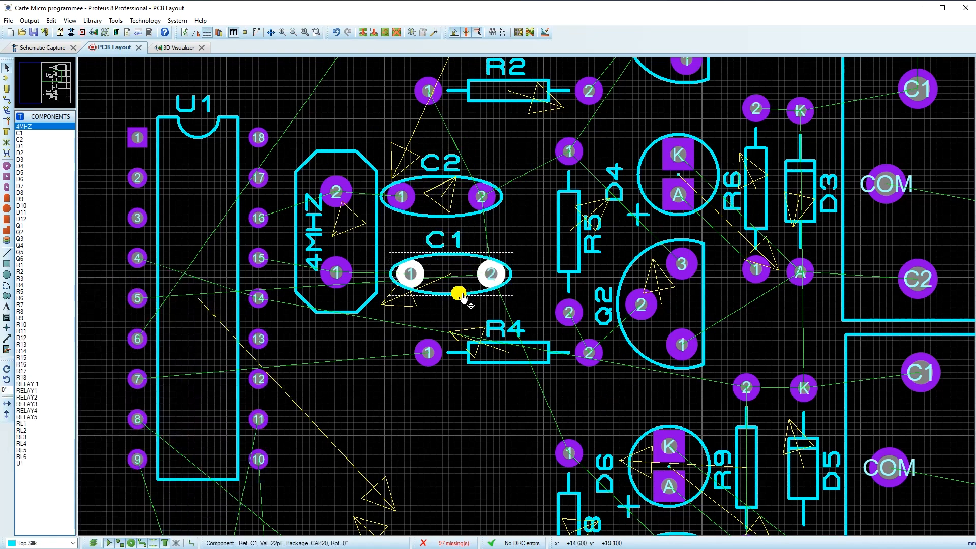
left_click_drag(451, 274, 444, 269)
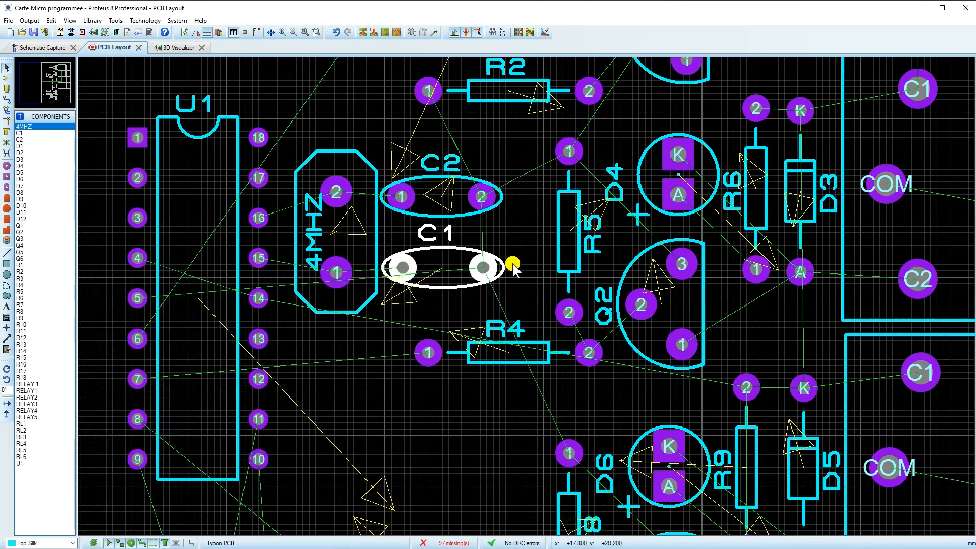
left_click(514, 257)
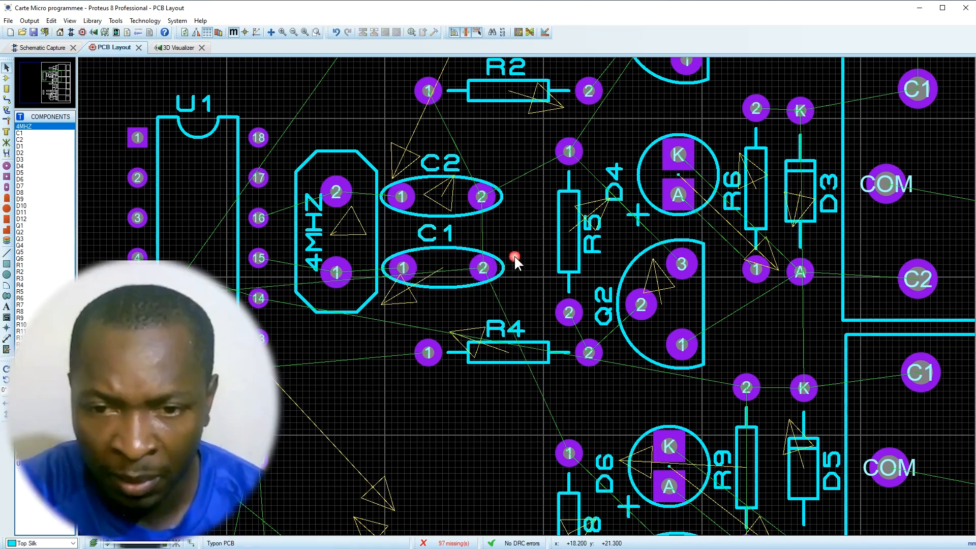
- Reopen the packaging of capacitor C2 in the schematic and add the CAP15 package
left_click(38, 48)
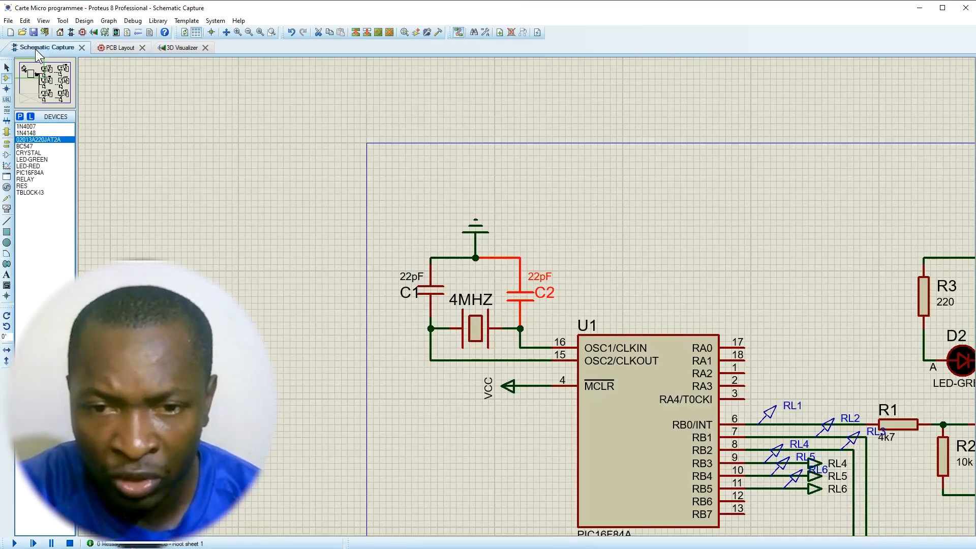
right_click(511, 289)
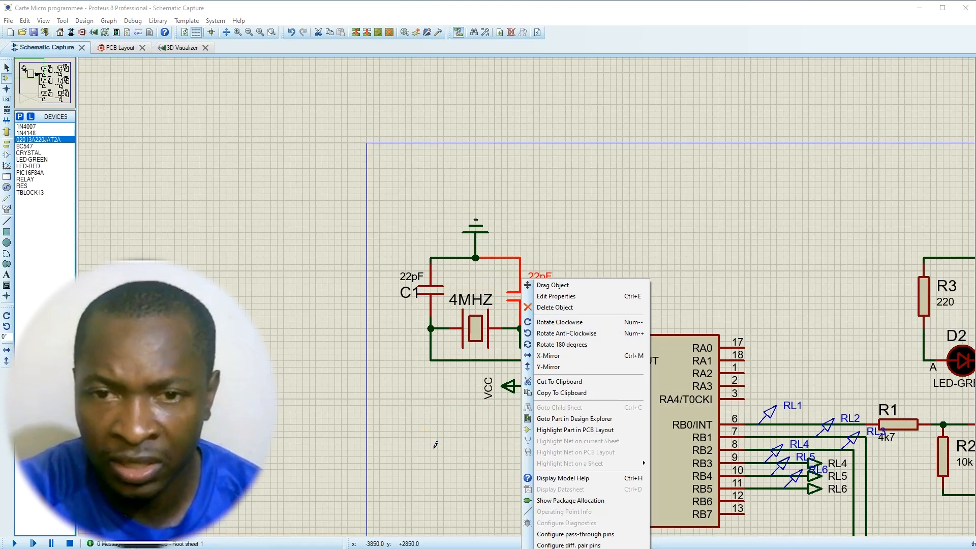
left_click(435, 444)
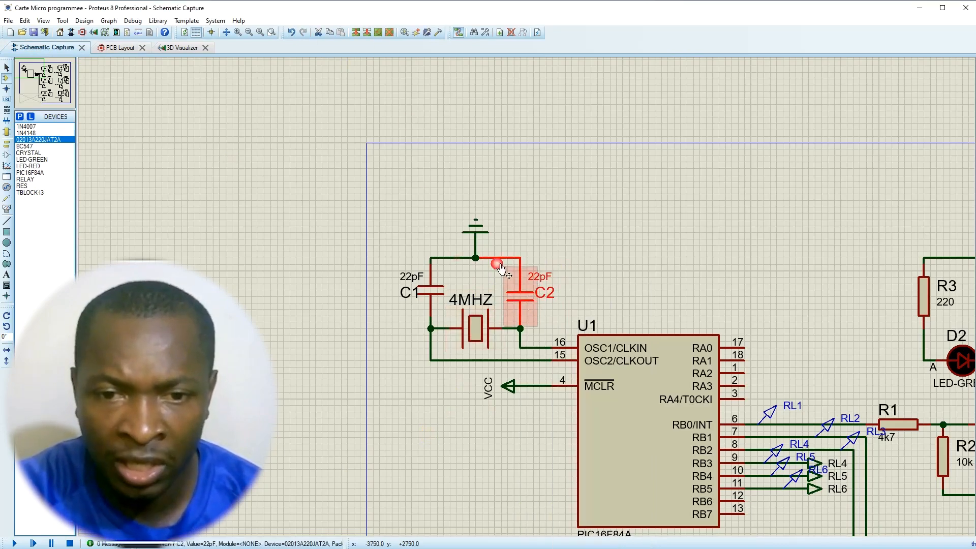
left_click(428, 32)
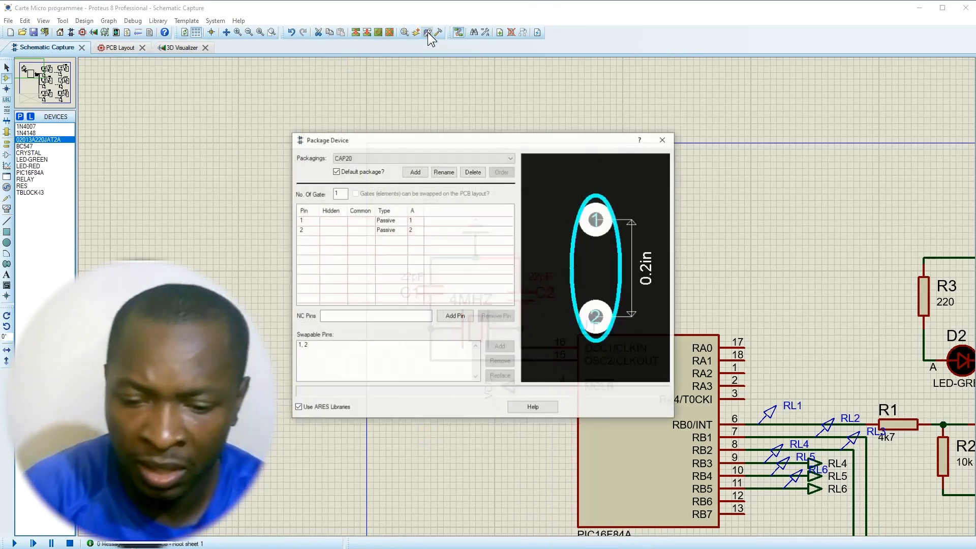
left_click(413, 172)
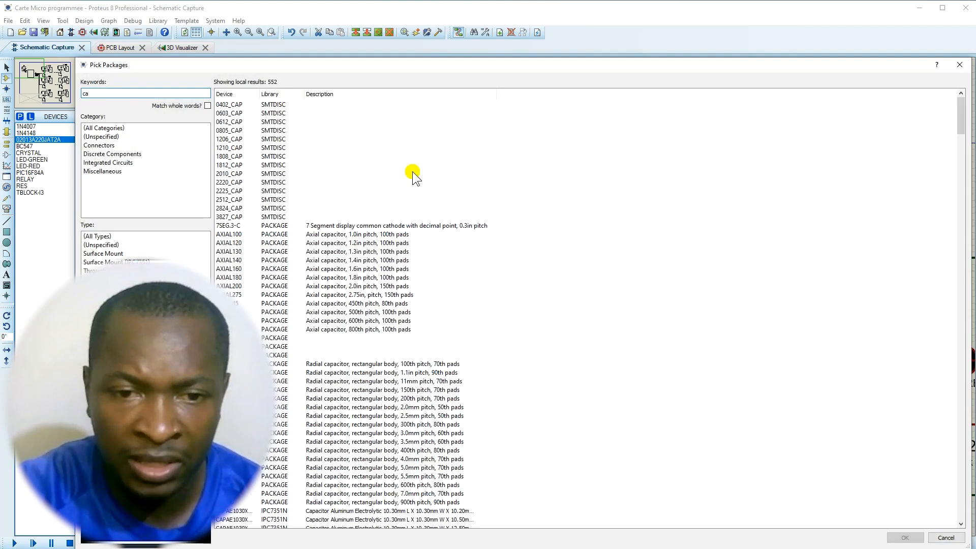
type("cap10")
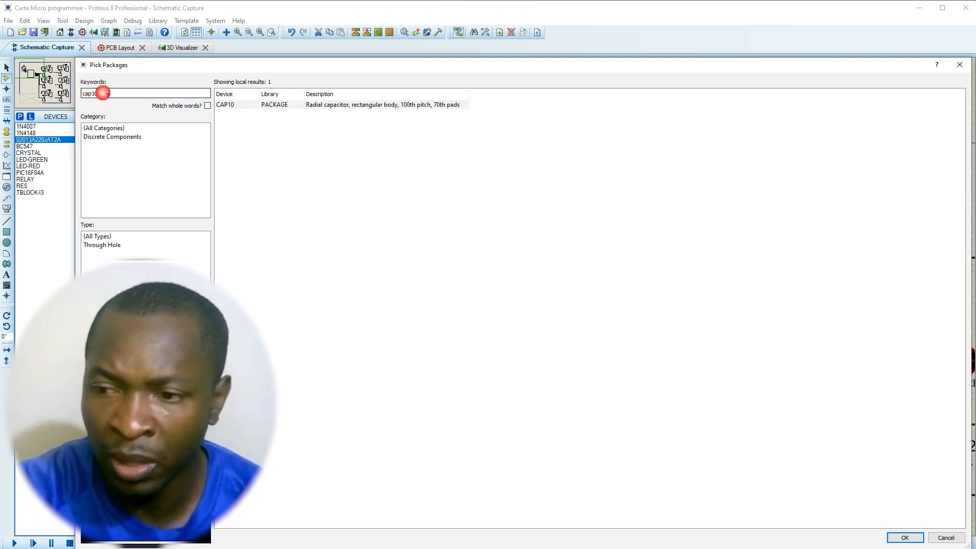
key("BackSpace")
type("5")
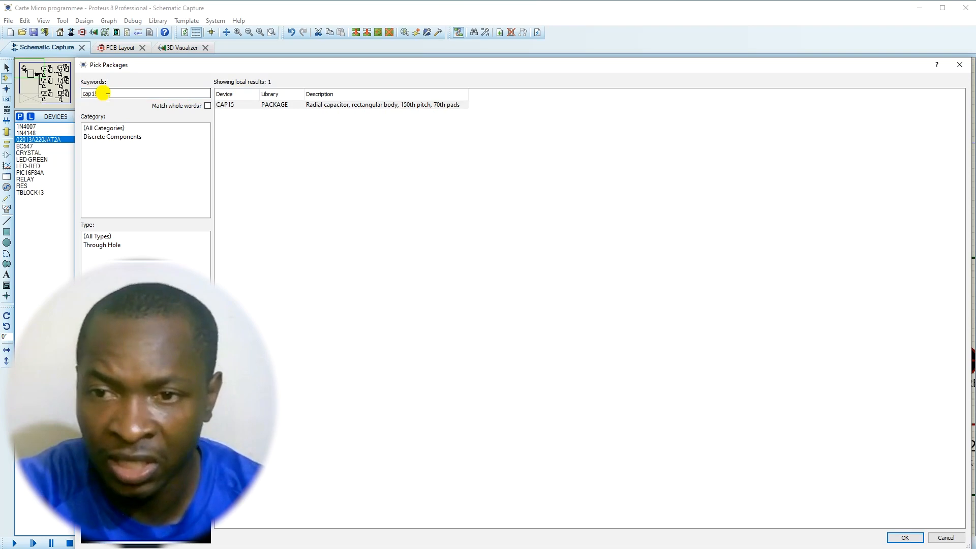
left_click(231, 105)
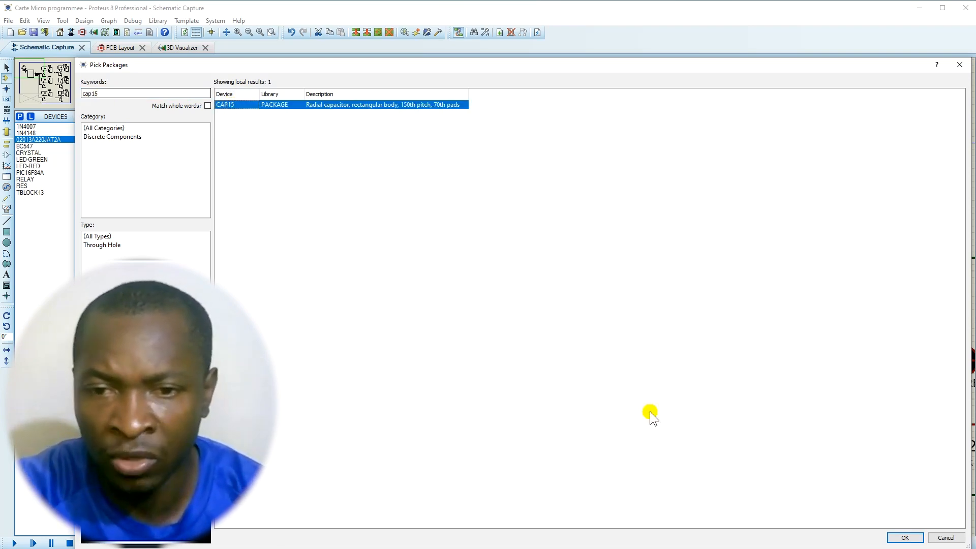
left_click(905, 538)
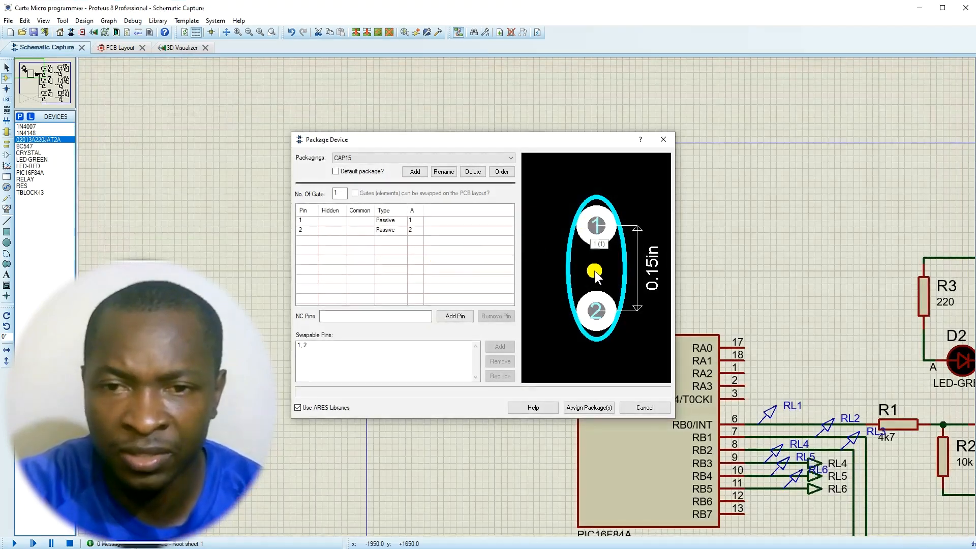
- Delete the CAP20 packaging, save the CAP15 assignment in the USERDVC library, and update the devices in the design
left_click(360, 157)
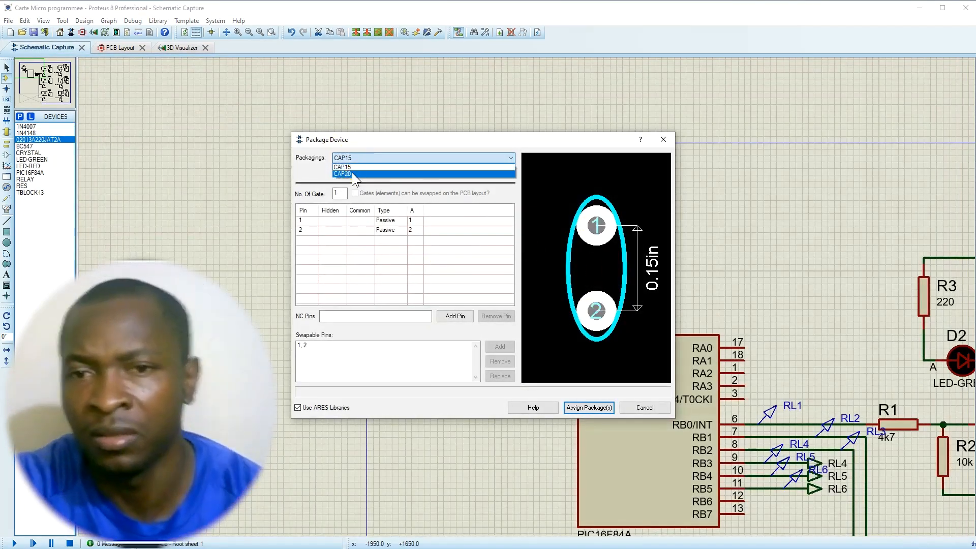
left_click(352, 173)
left_click(469, 175)
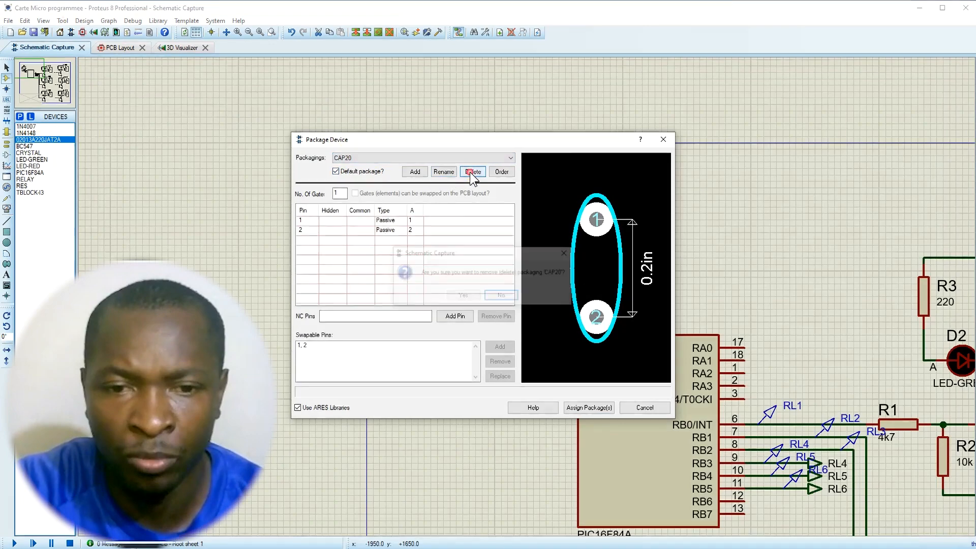
left_click(464, 297)
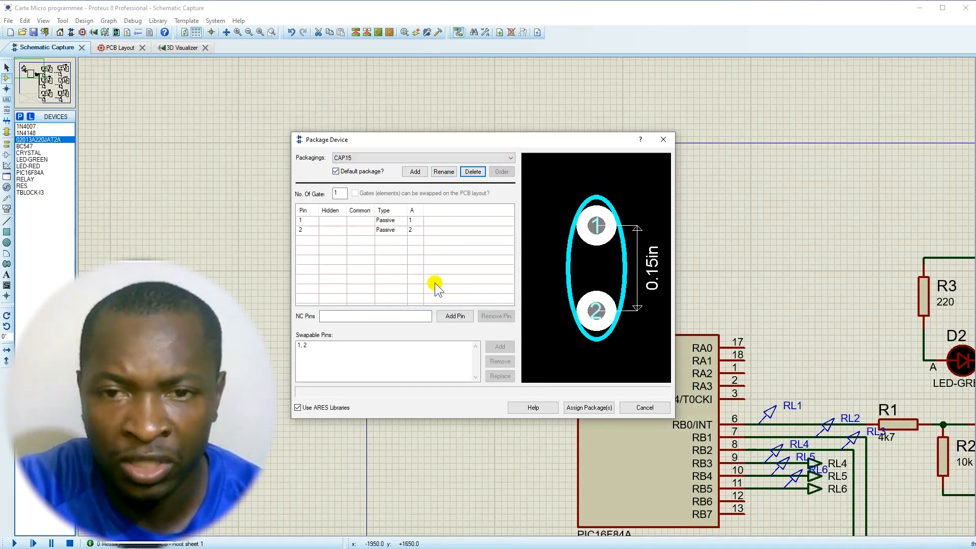
left_click(587, 408)
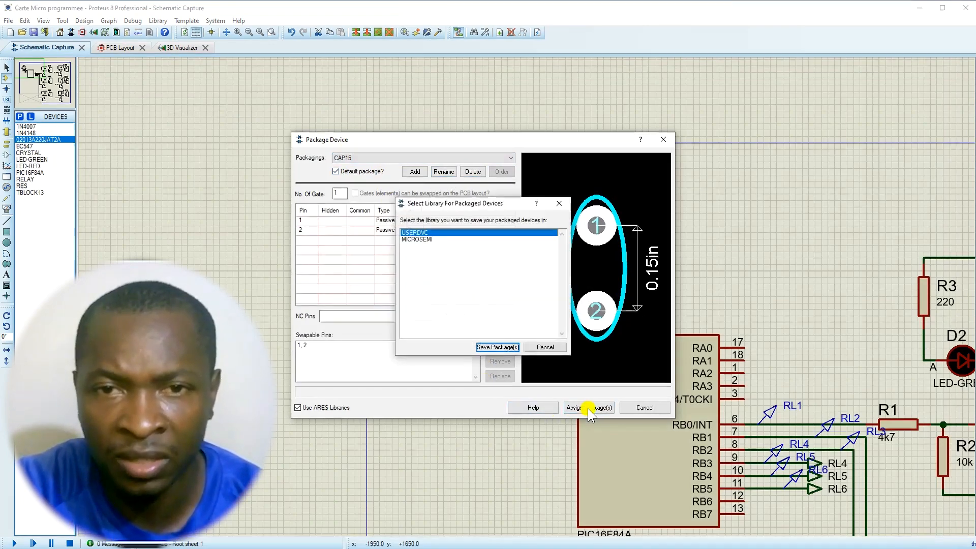
left_click(488, 348)
left_click(470, 299)
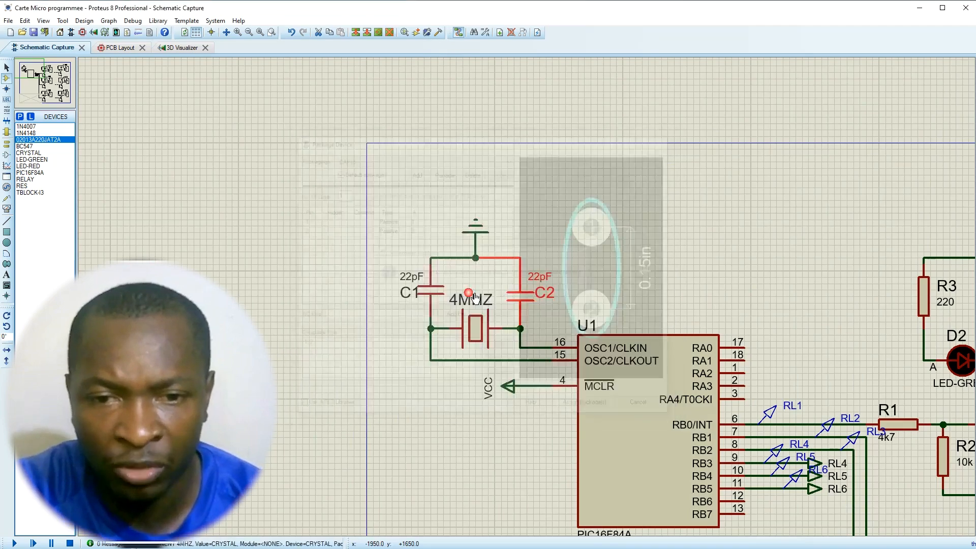
- In the PCB layout, move resistor R1 down to just above R2, beside transistor Q1
left_click(127, 44)
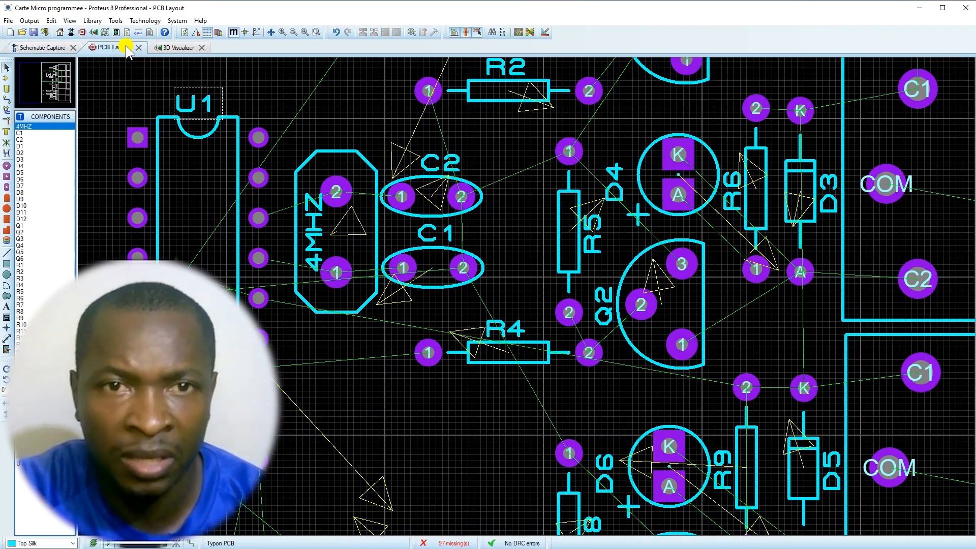
left_click(389, 276)
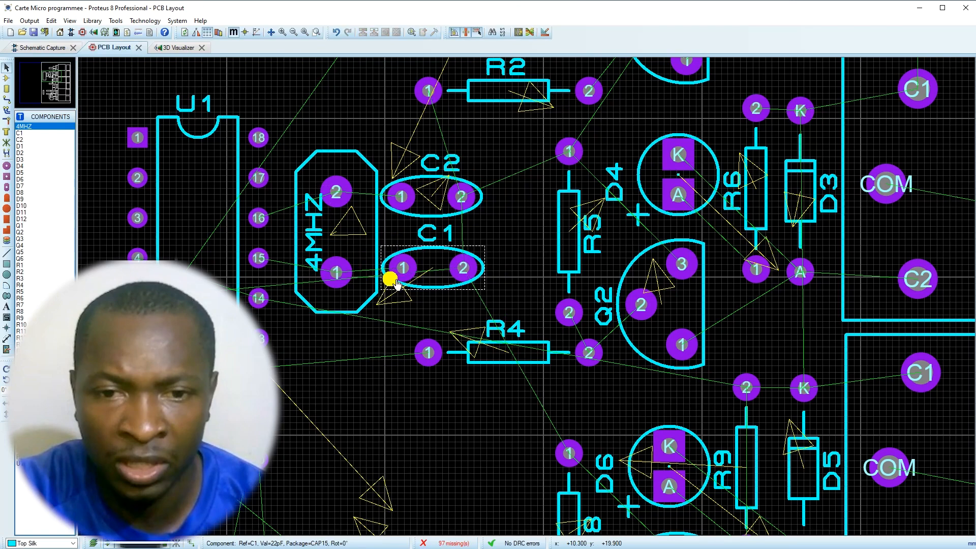
scroll(389, 277, "down", 2)
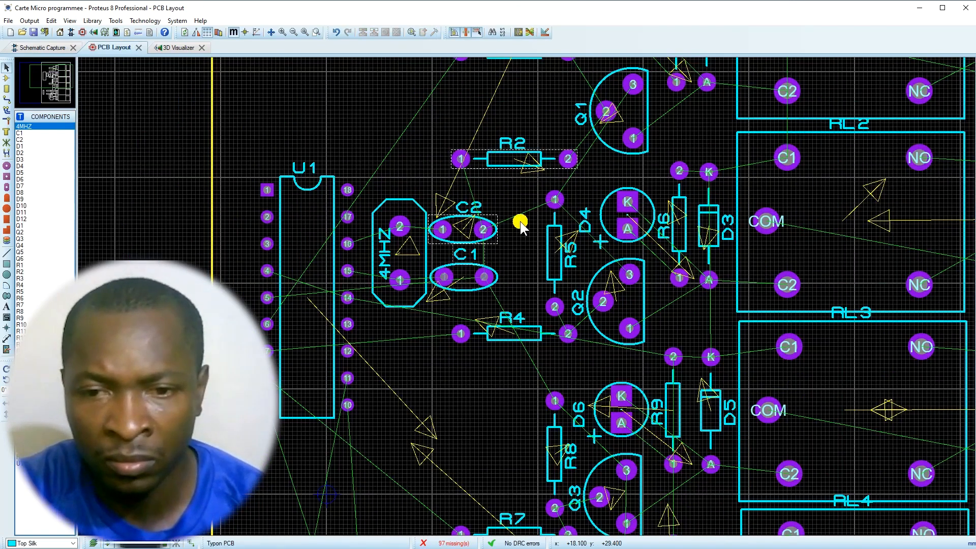
scroll(520, 220, "down", 1)
scroll(532, 147, "up", 2)
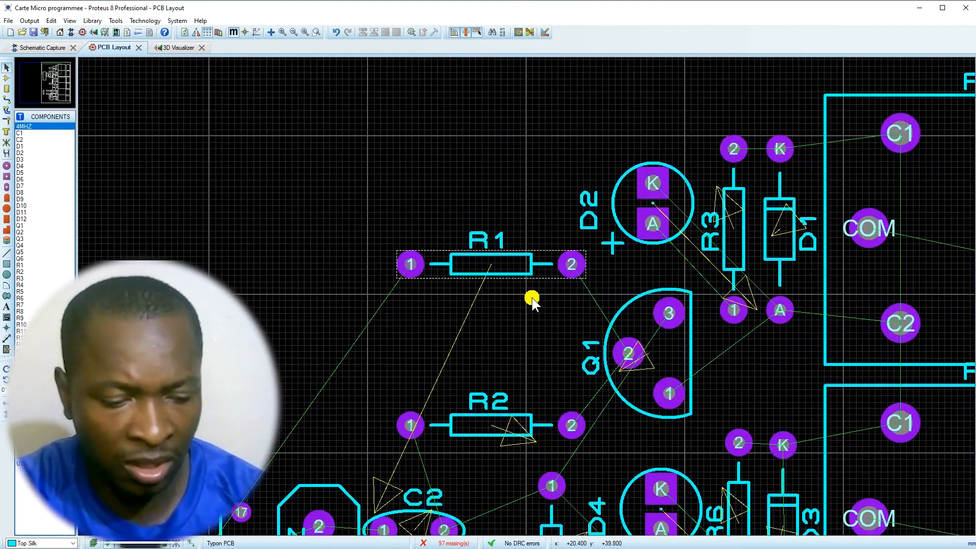
left_click(520, 278)
left_click_drag(525, 282, 519, 365)
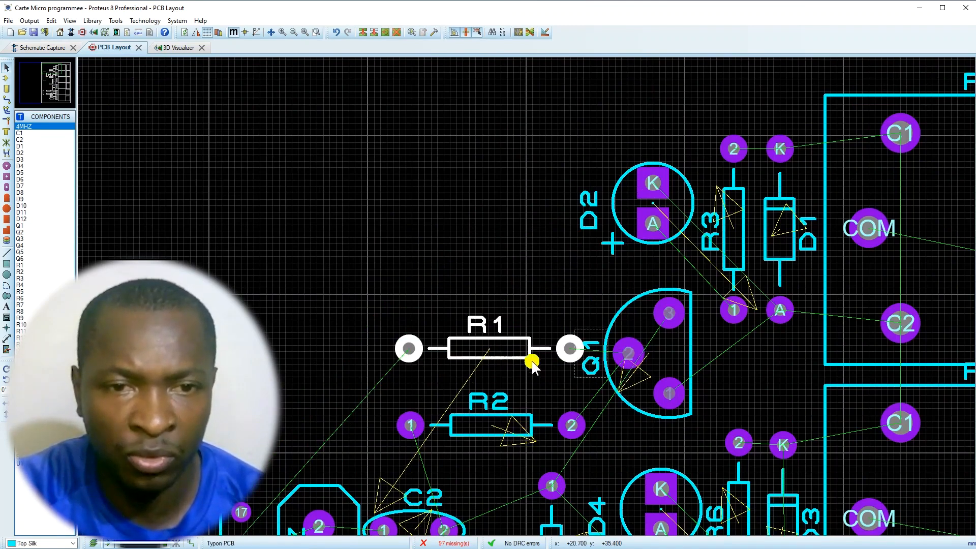
left_click_drag(530, 355, 516, 365)
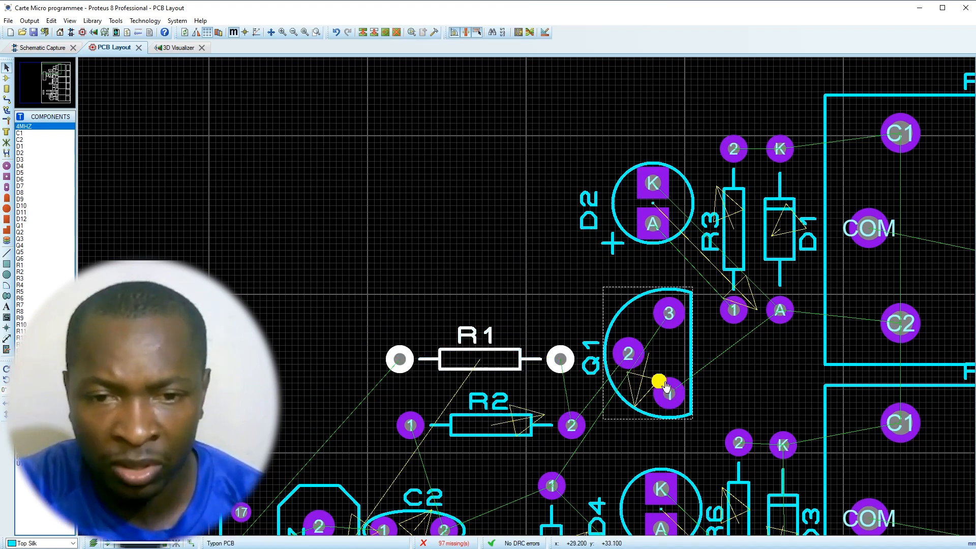
- Check how R1 and R2 connect to Q1 in the schematic and align R2 directly beneath R1 in the PCB layout
left_click(34, 49)
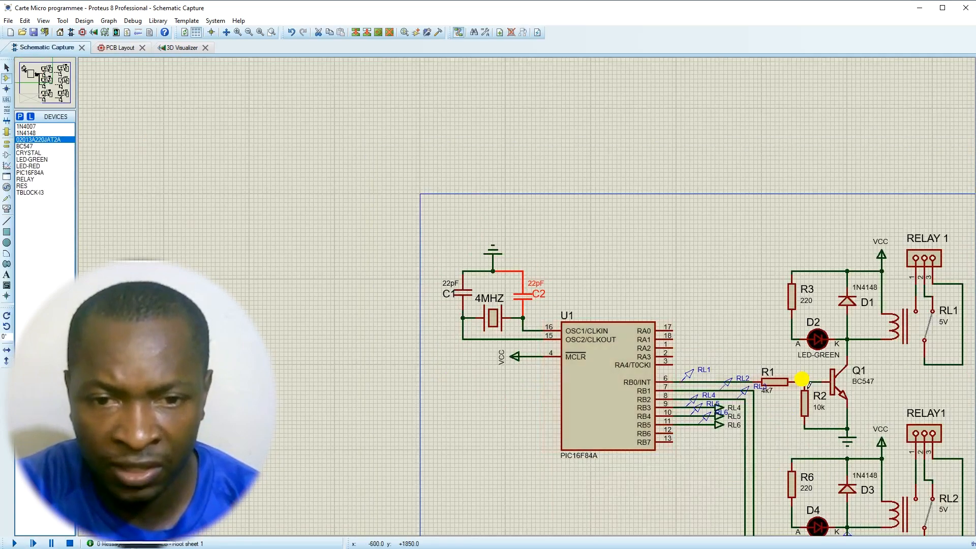
scroll(801, 381, "up", 1)
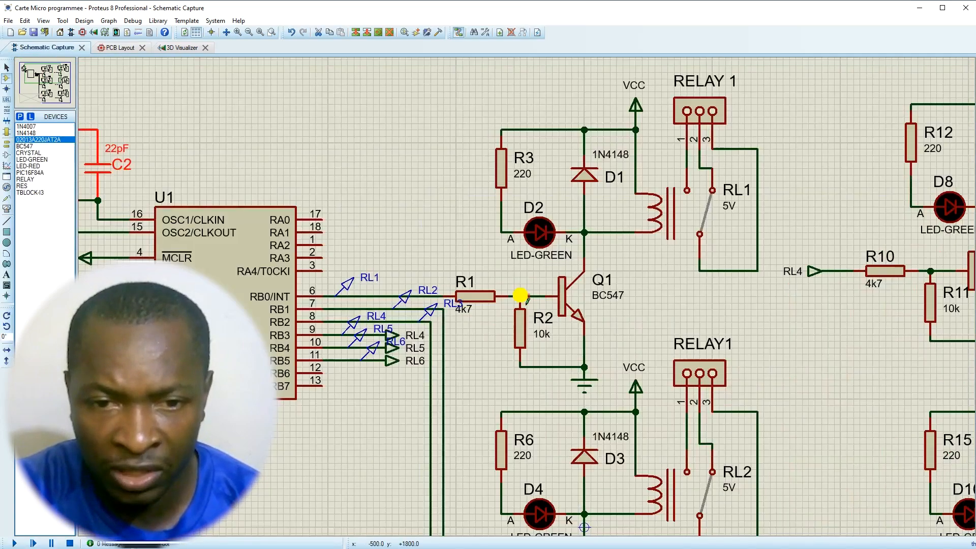
left_click(114, 49)
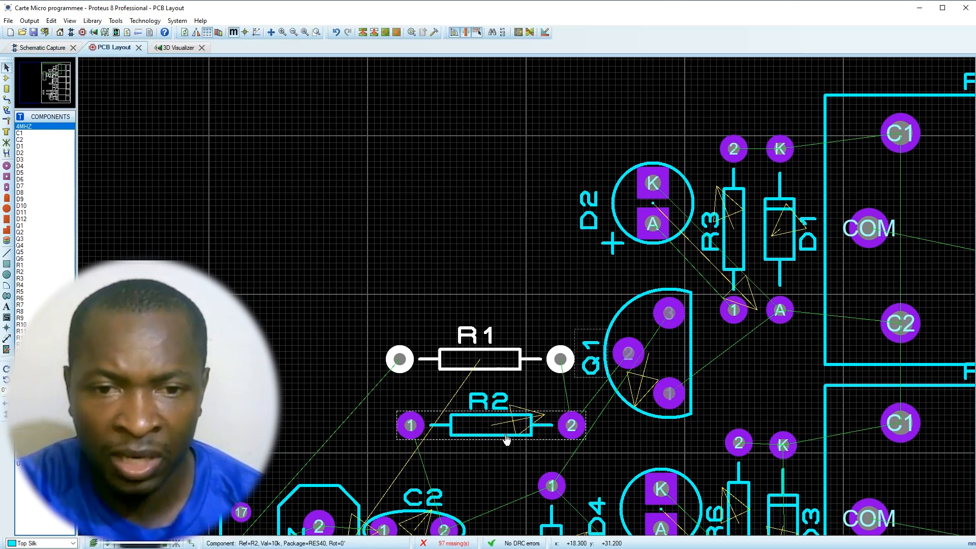
mouse_move(506, 439)
left_mouse_down()
mouse_move(495, 406)
mouse_move(498, 425)
left_mouse_up()
scroll(501, 429, "down", 1)
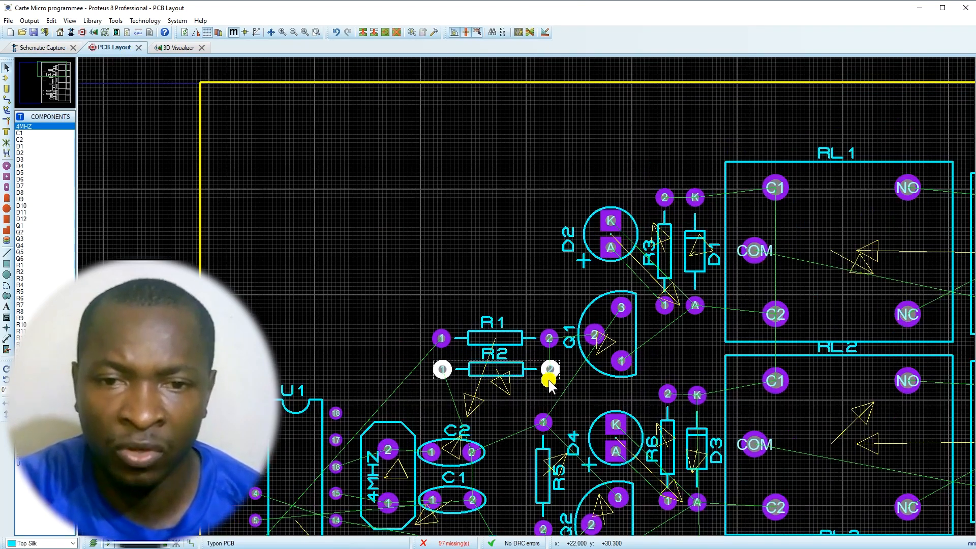
- Check the R4 and R5 connections to Q2 in the schematic, and in the PCB layout place R5 horizontally just beneath R4
scroll(548, 371, "up", 1)
scroll(518, 442, "down", 1)
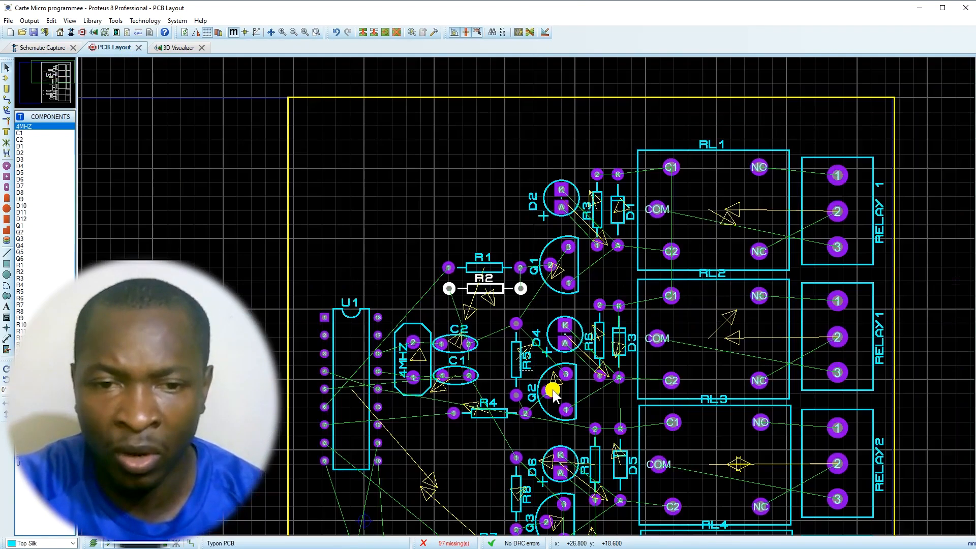
scroll(526, 283, "up", 2)
scroll(523, 282, "down", 1)
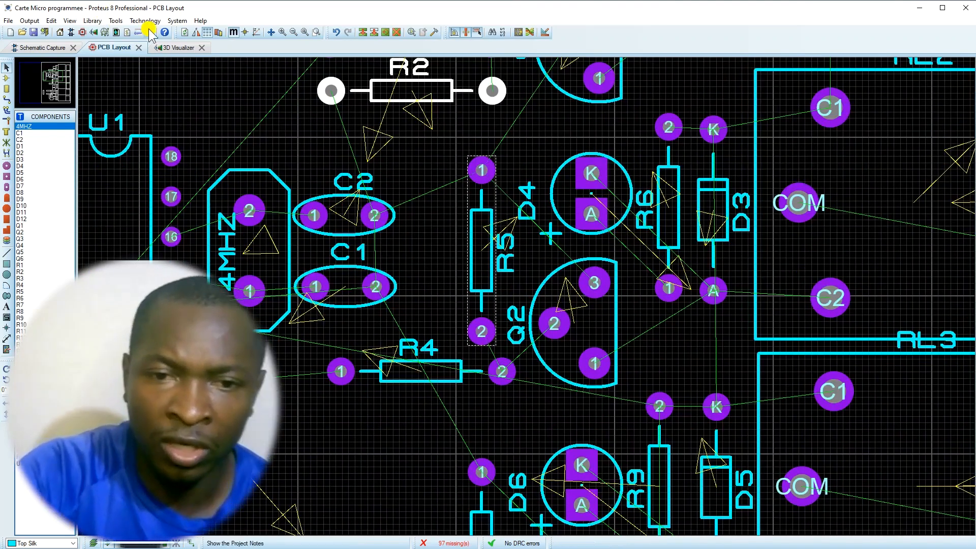
left_click(52, 47)
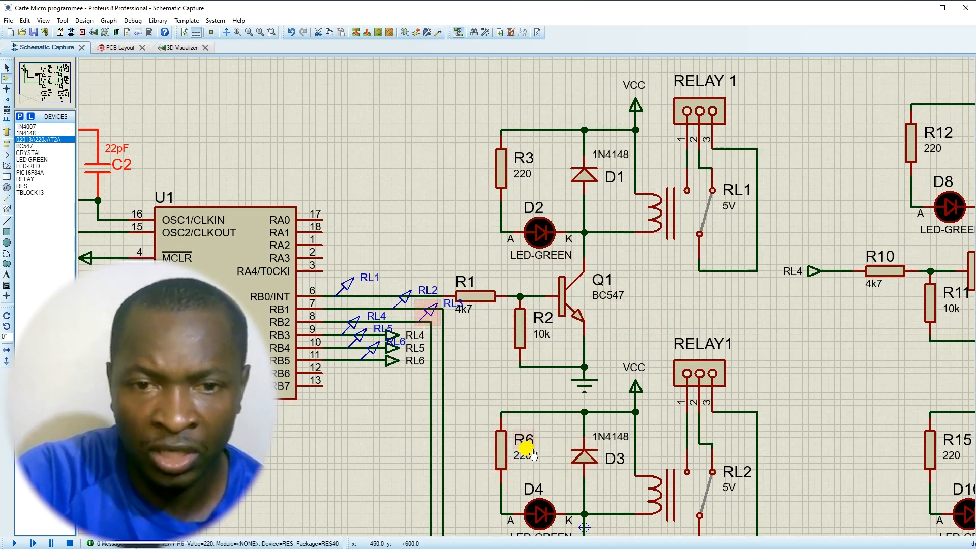
scroll(528, 450, "down", 2)
scroll(513, 430, "up", 2)
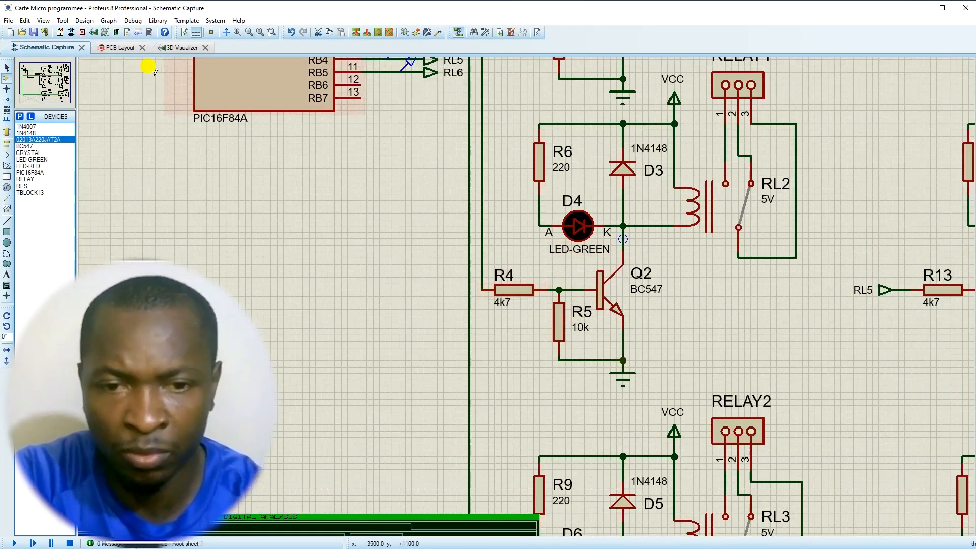
left_click(128, 51)
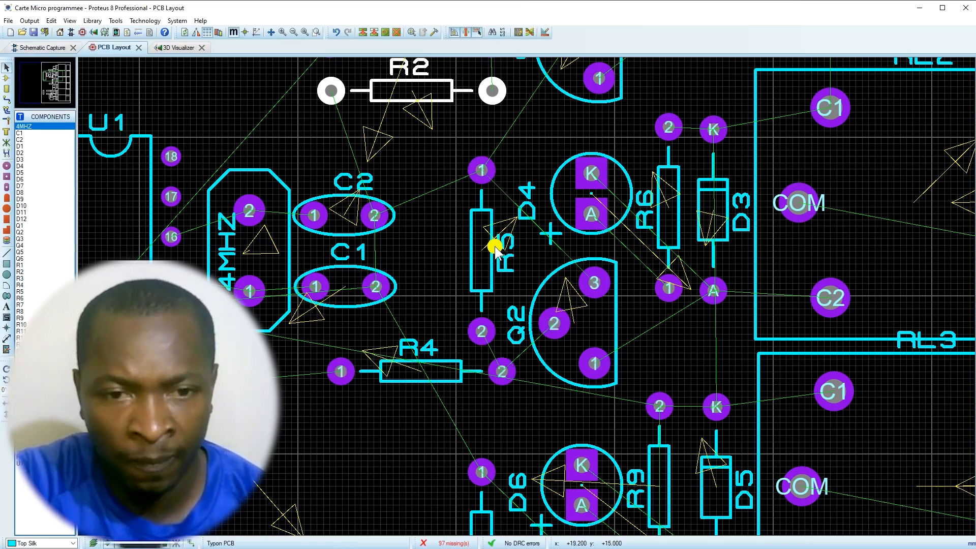
left_click(470, 250)
left_click_drag(473, 254, 420, 402)
key("KP_Add")
- Move resistors R4 and R5 together slightly upward beside transistor Q2
left_click_drag(310, 334, 525, 453)
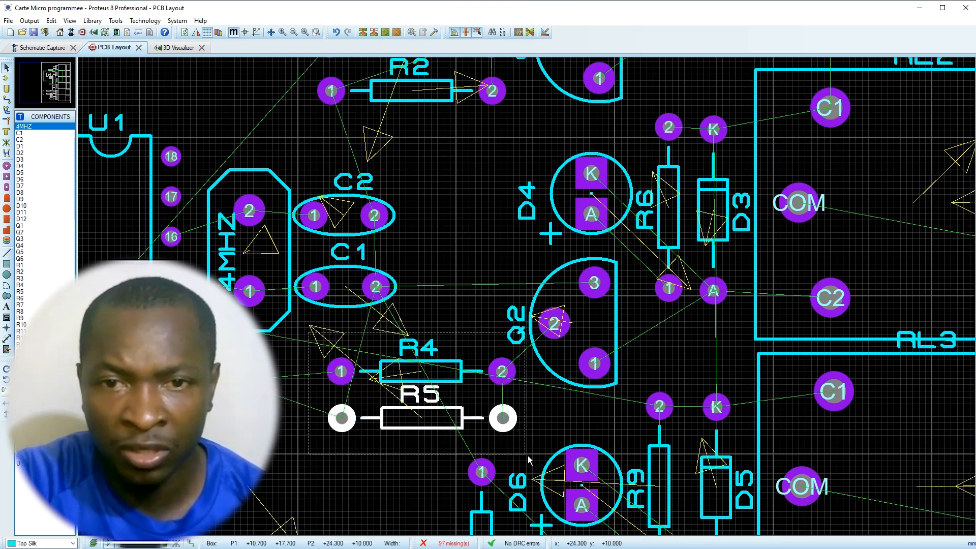
left_click_drag(458, 389, 462, 372)
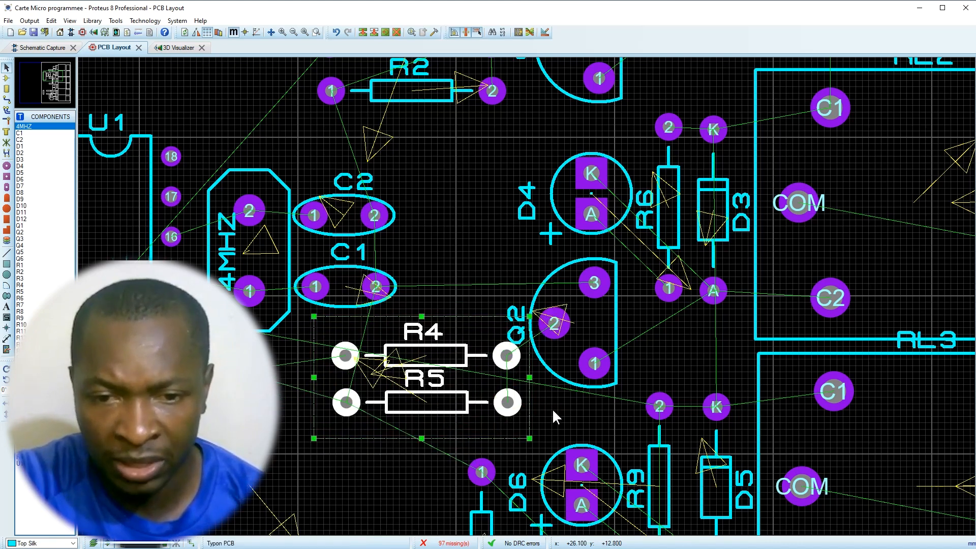
left_click(553, 411)
scroll(498, 346, "down", 3)
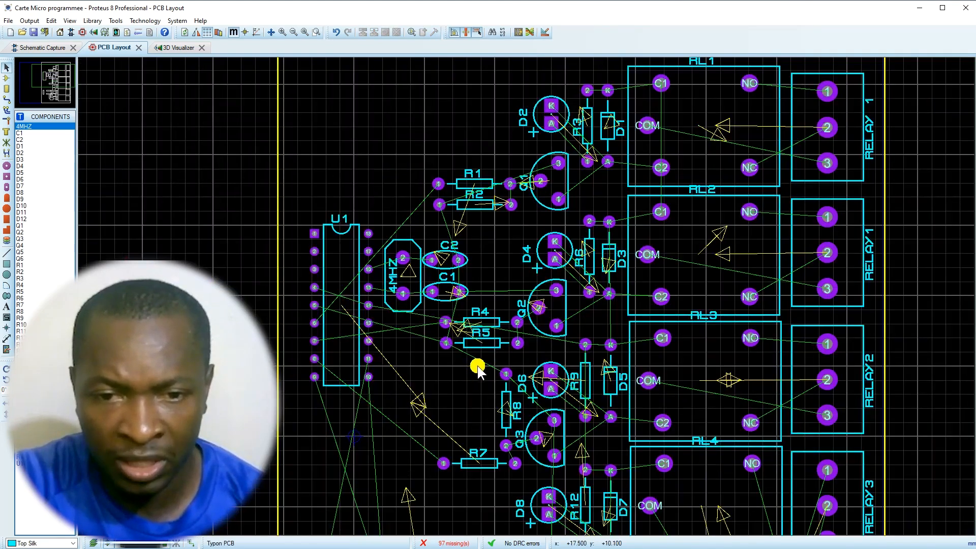
- Rotate resistor R8 to horizontal and place it directly beneath R7
scroll(527, 294, "up", 1)
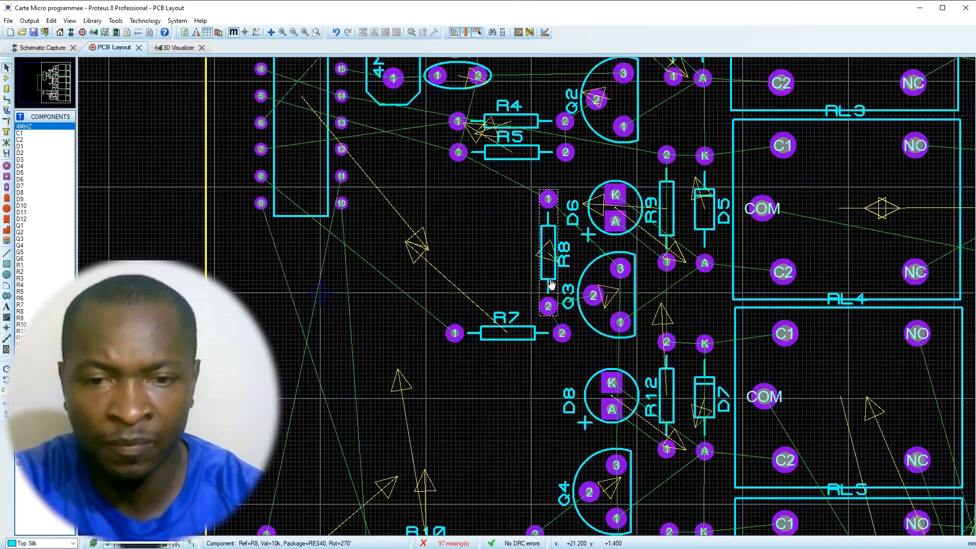
left_click(550, 283)
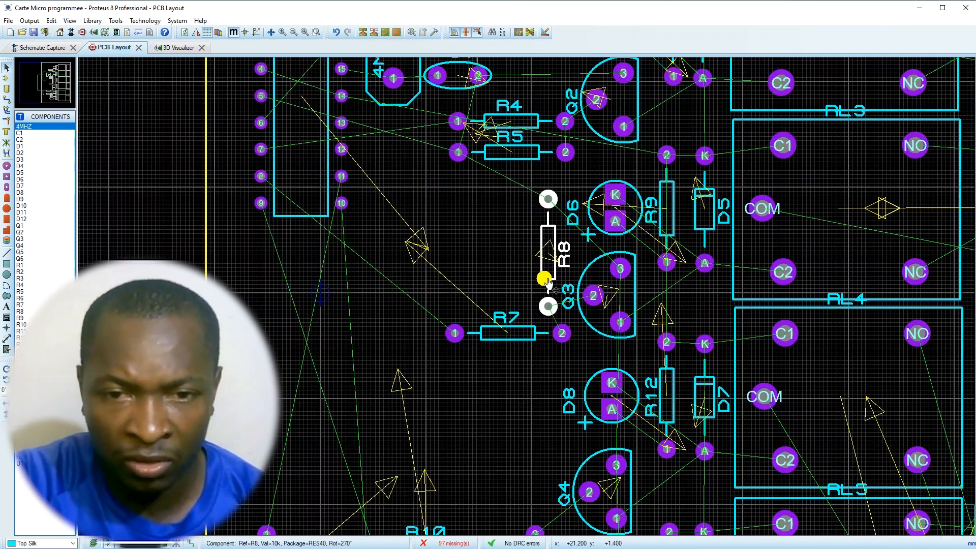
key("KP_Add")
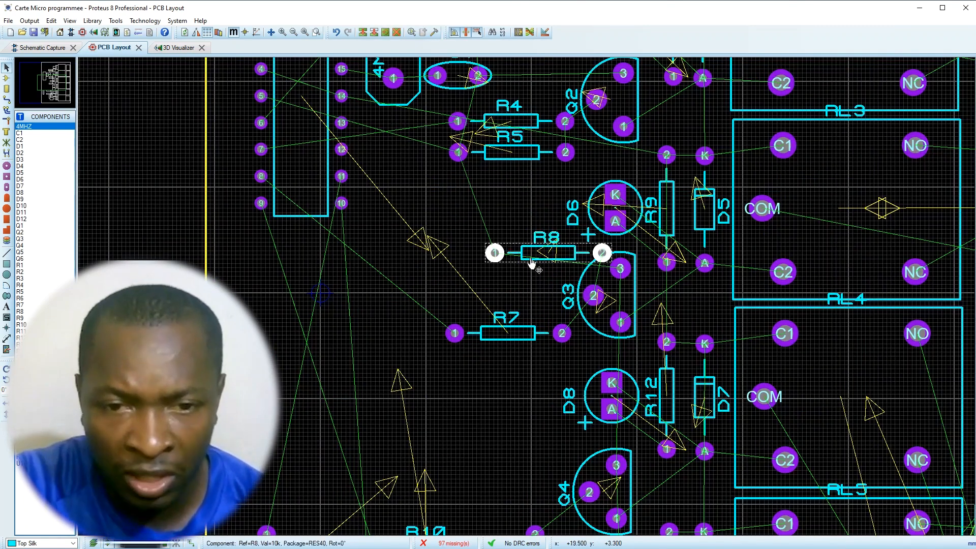
left_click_drag(527, 265, 460, 359)
- Move resistors R7 and R8 together up beside transistor Q3, with R7 level with the transistor's pin 2
left_click_drag(422, 294, 580, 386)
left_click_drag(536, 323, 501, 334)
left_click(530, 279)
scroll(526, 297, "up", 2)
left_click(518, 392)
scroll(529, 351, "down", 3)
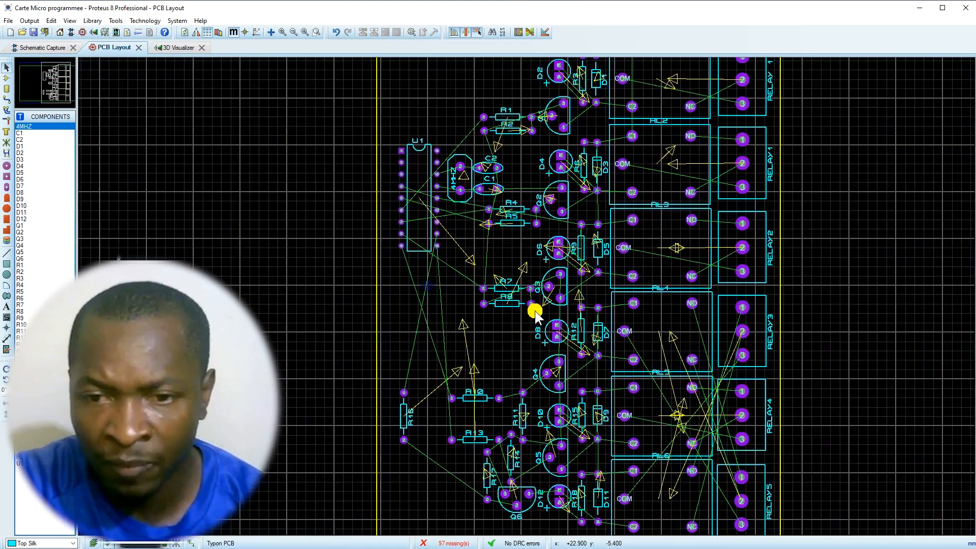
- Move resistor R10 up beside transistor Q4, and rotate R11 to horizontal and place it just beneath R10
scroll(526, 296, "up", 3)
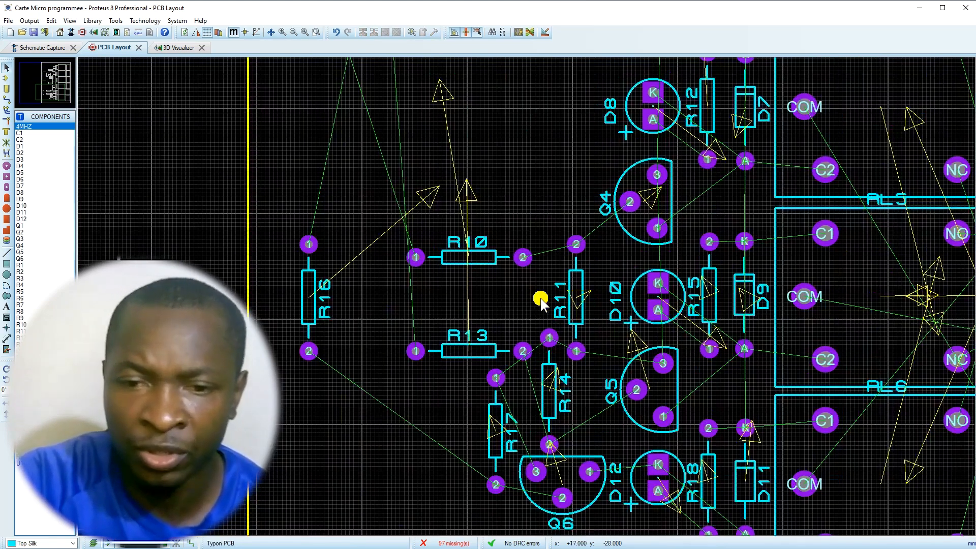
left_click_drag(497, 261, 555, 196)
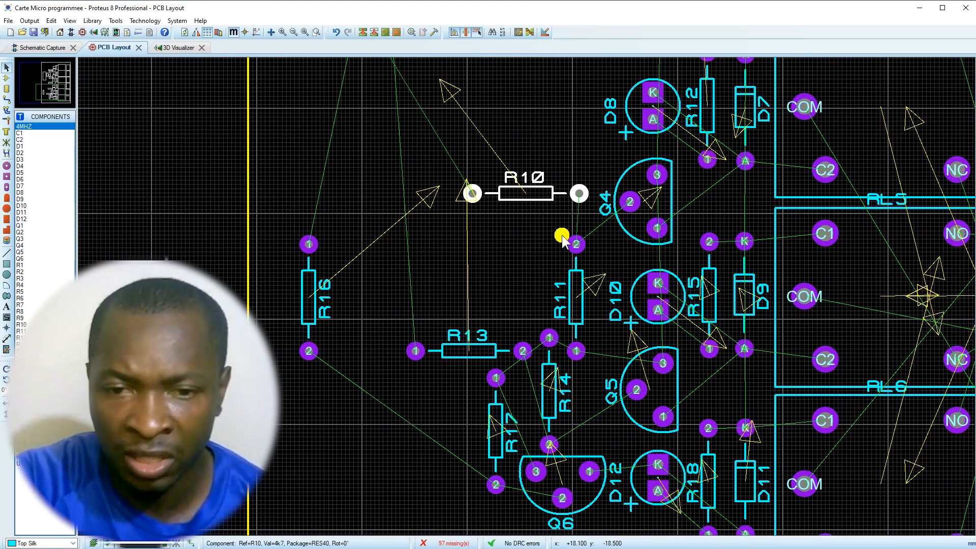
left_click(585, 272)
key("KP_Add")
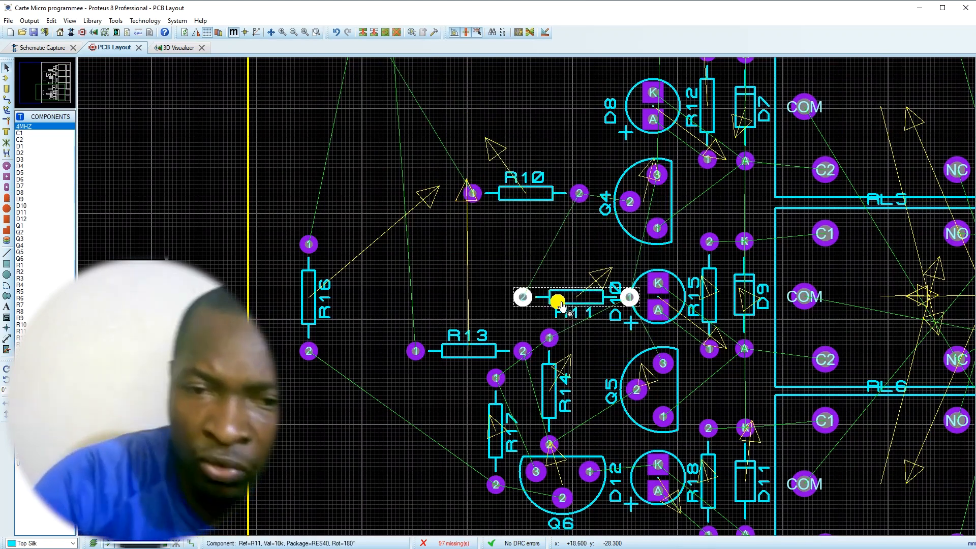
left_click_drag(563, 307, 513, 220)
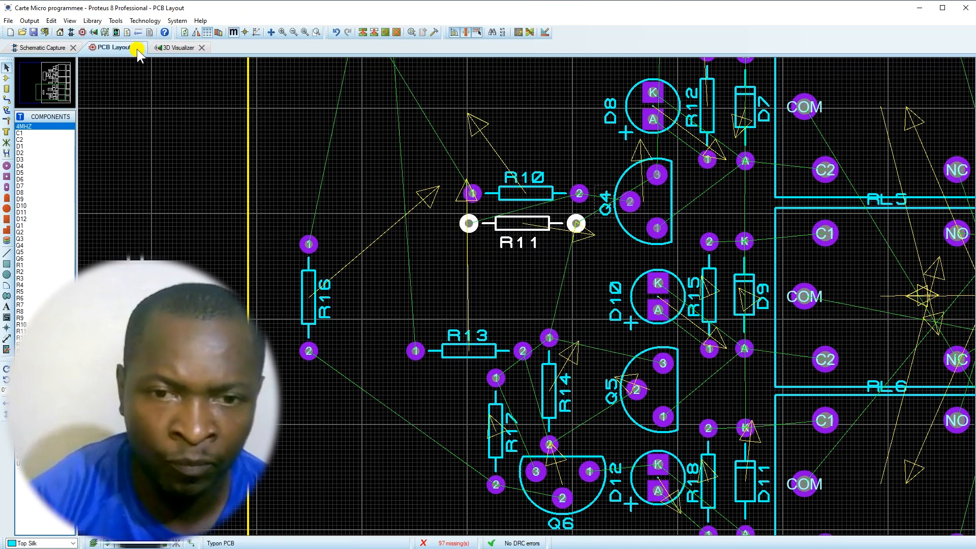
- Check R10 and R11 against the schematic, view R11's component properties, and turn R11 by 180° directly beneath R10
left_click(55, 50)
scroll(586, 258, "down", 2)
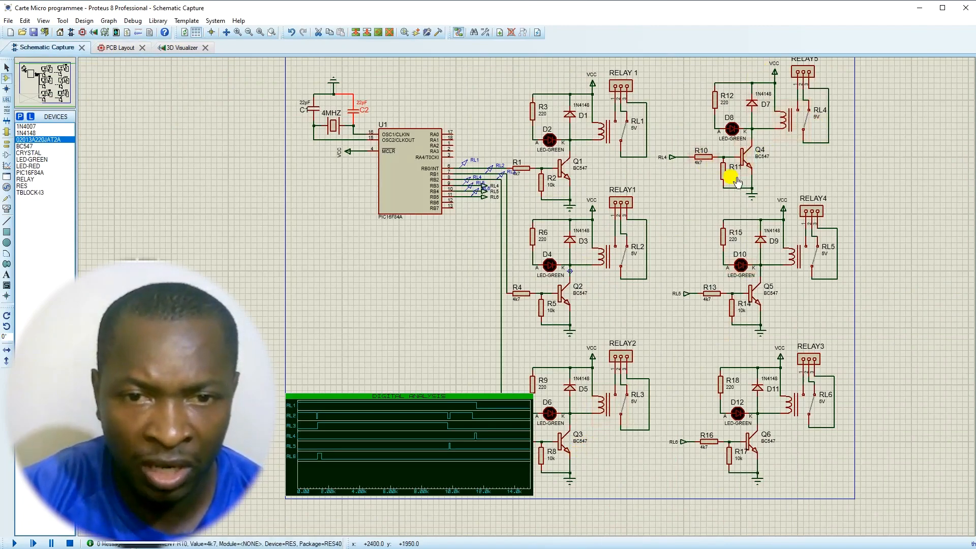
left_click(123, 50)
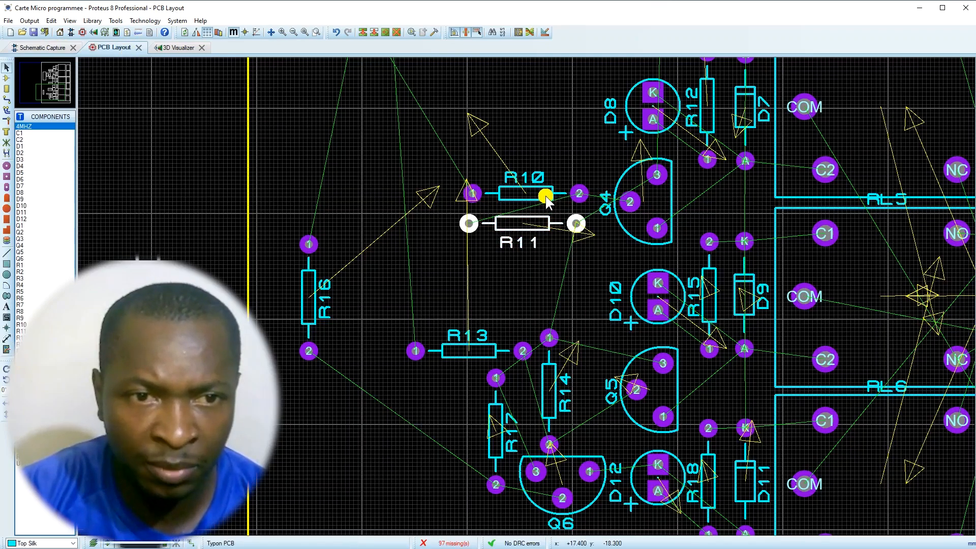
scroll(533, 224, "up", 2)
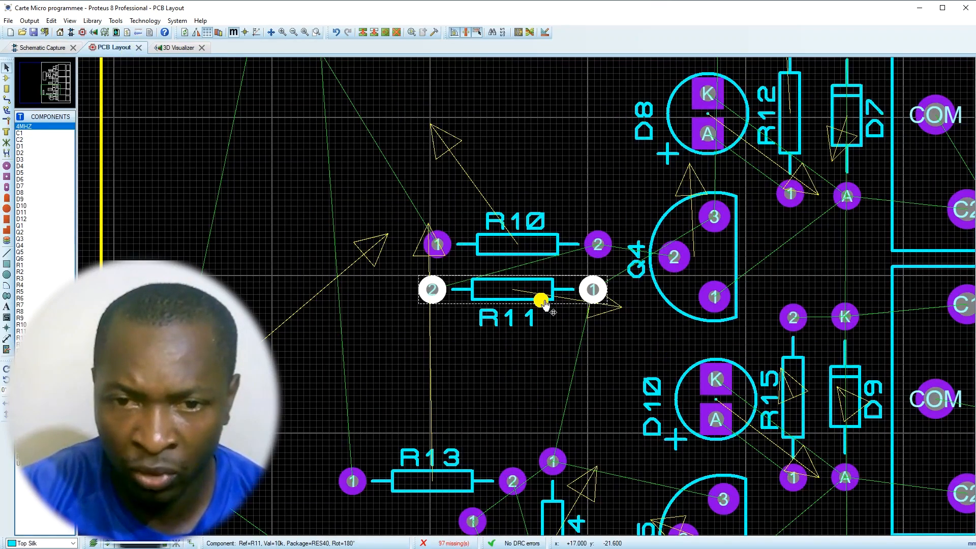
double_click(542, 301)
left_click(555, 231)
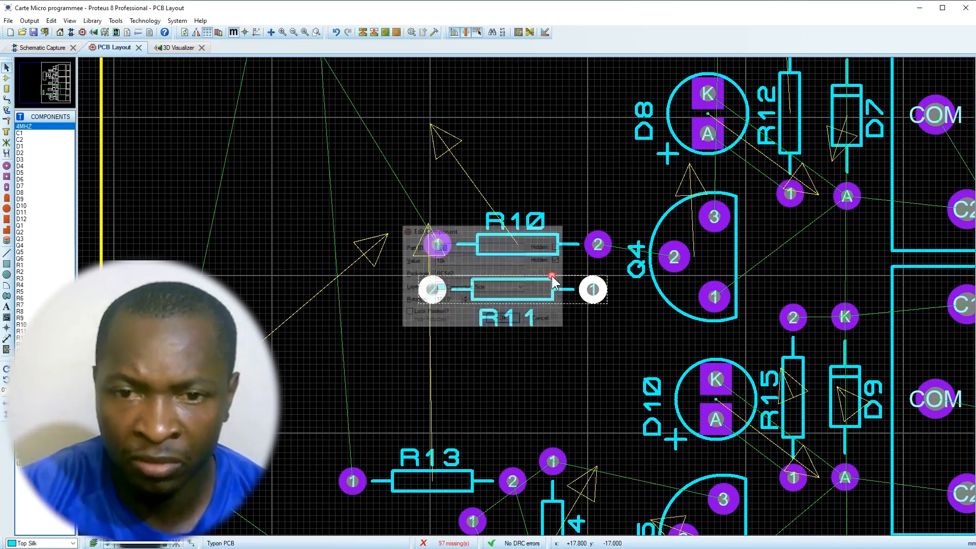
double_click(534, 301)
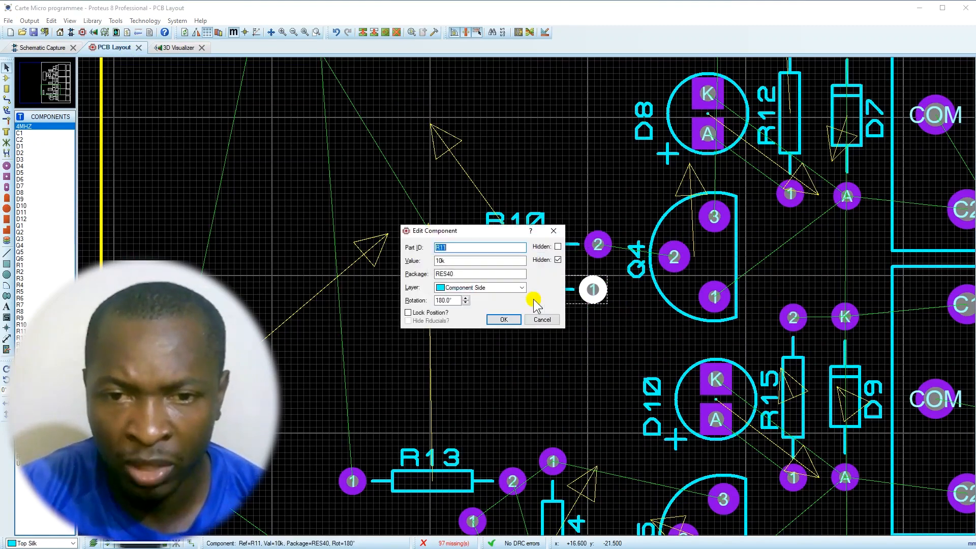
left_click(552, 232)
mouse_move(551, 300)
left_mouse_down()
mouse_move(545, 327)
mouse_move(547, 309)
left_mouse_up()
key("KP_Add")
key("KP_Add")
- Check the R13 and R14 connections to Q5 in the schematic and move resistor R17 aside to below R16 in the PCB layout
scroll(536, 355, "down", 1)
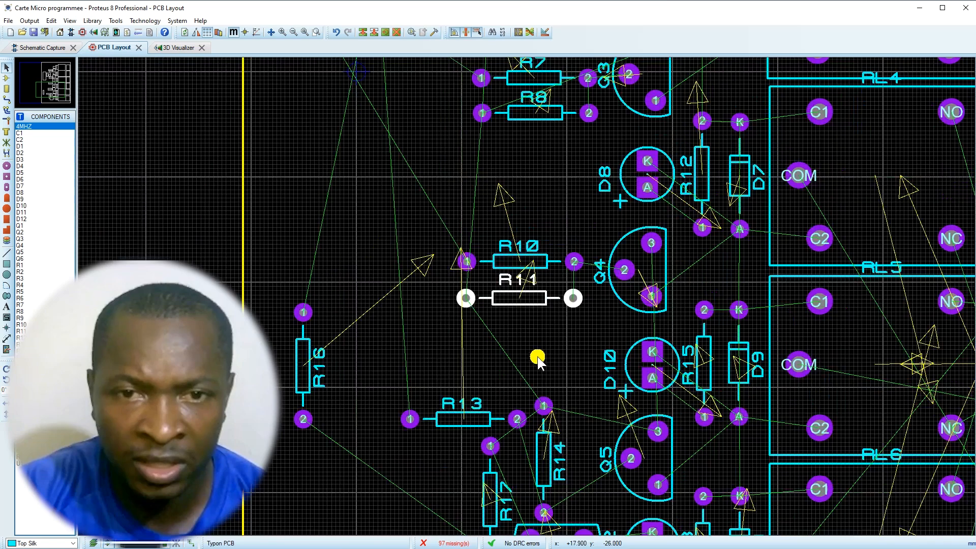
scroll(558, 476, "down", 1)
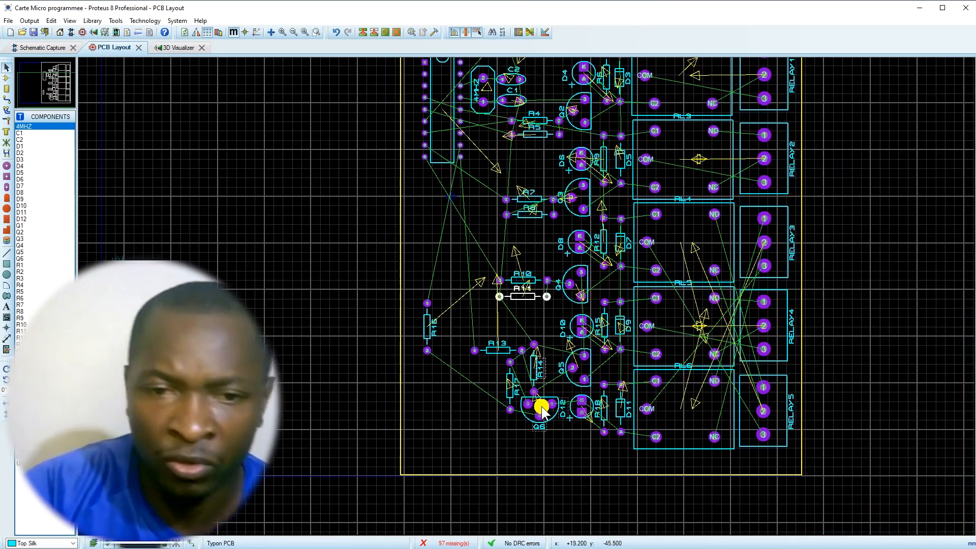
scroll(550, 403, "up", 1)
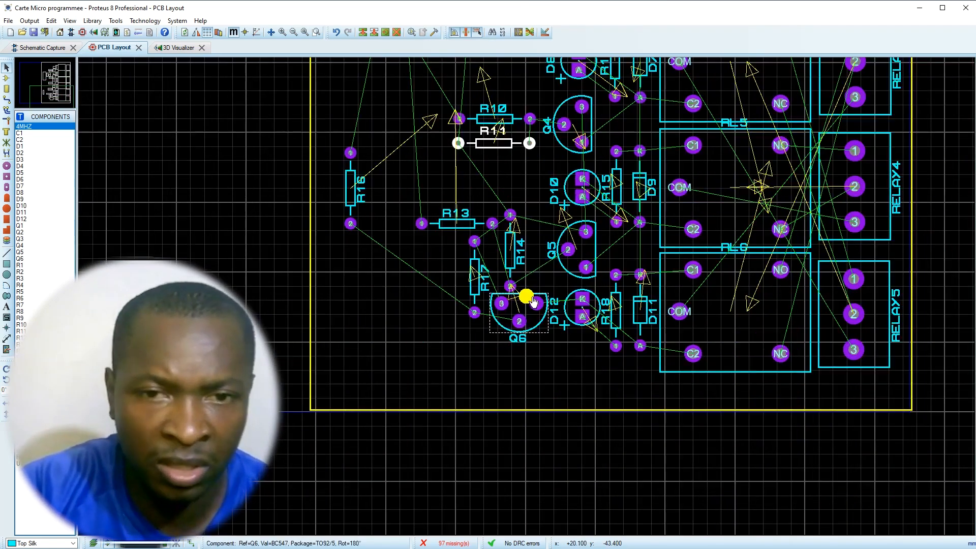
scroll(532, 302, "down", 2)
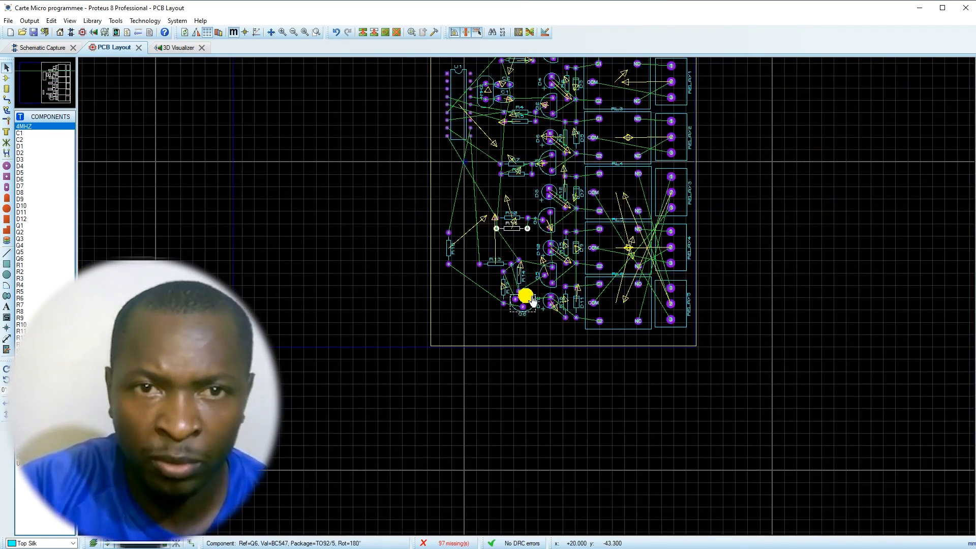
scroll(532, 302, "up", 2)
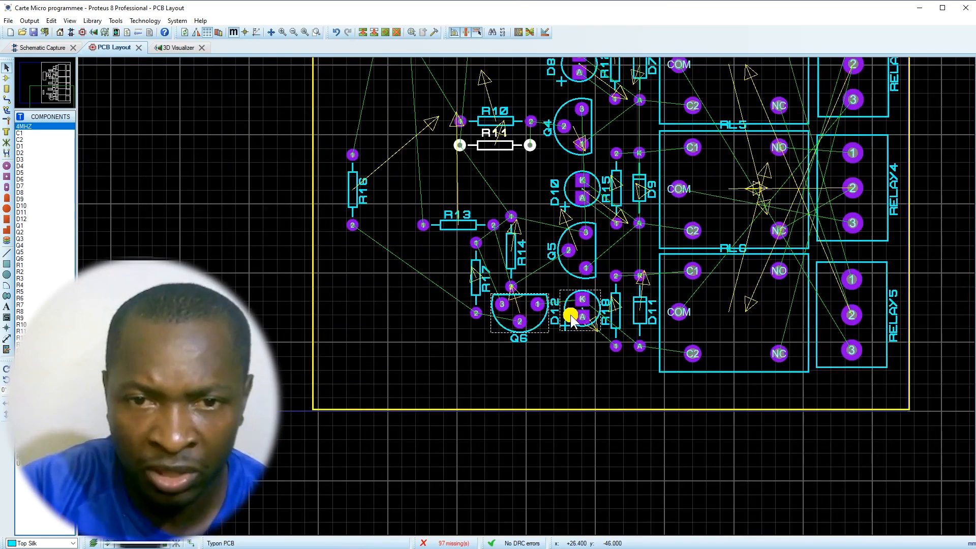
scroll(523, 298, "up", 1)
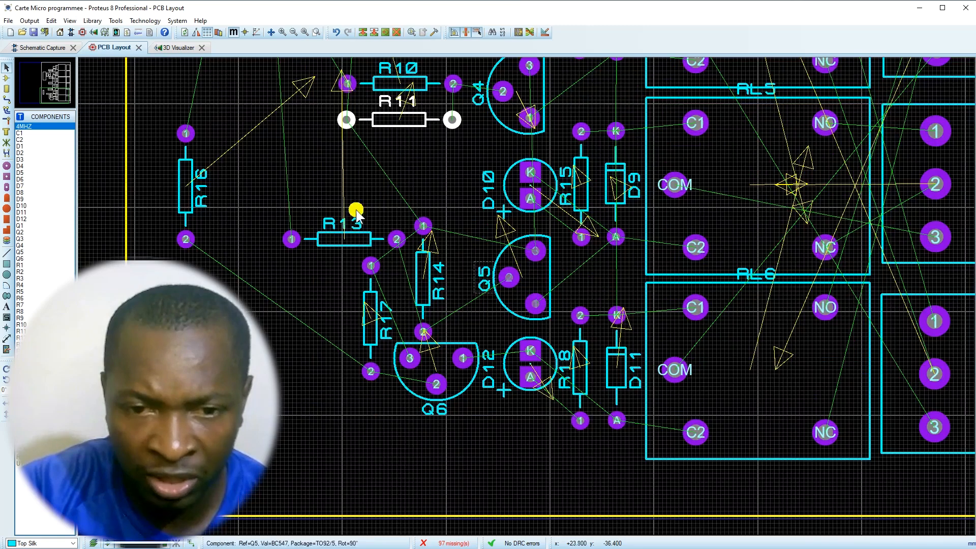
left_click(59, 51)
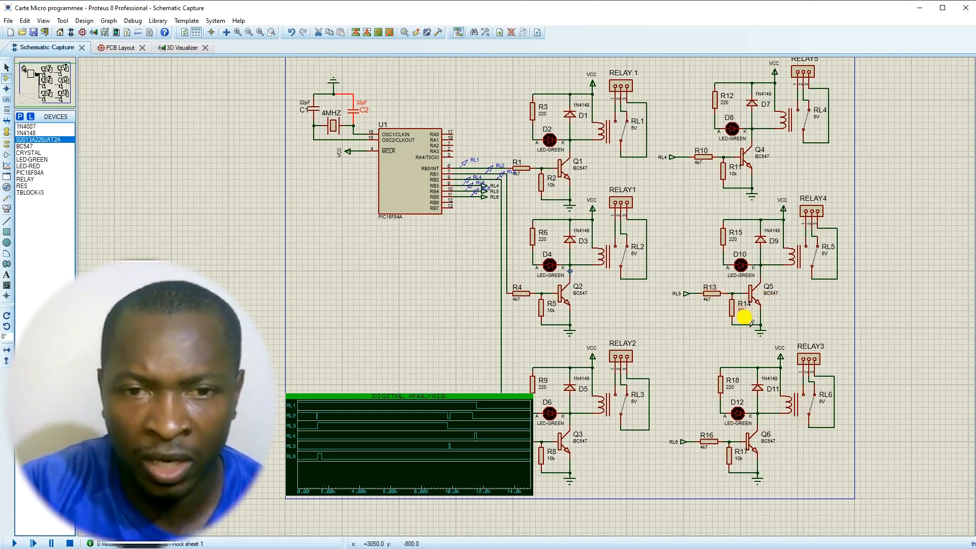
left_click(117, 49)
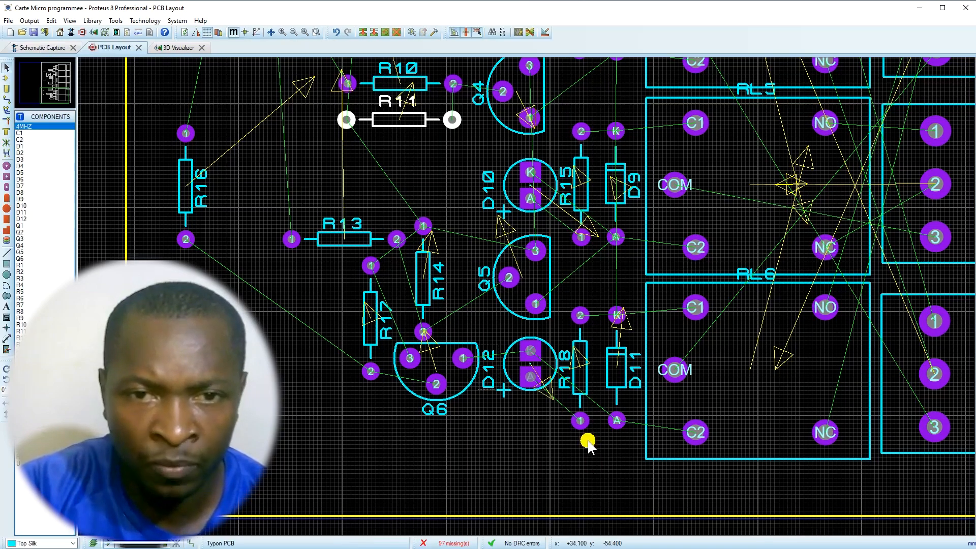
left_click(369, 300)
left_click_drag(369, 300, 238, 326)
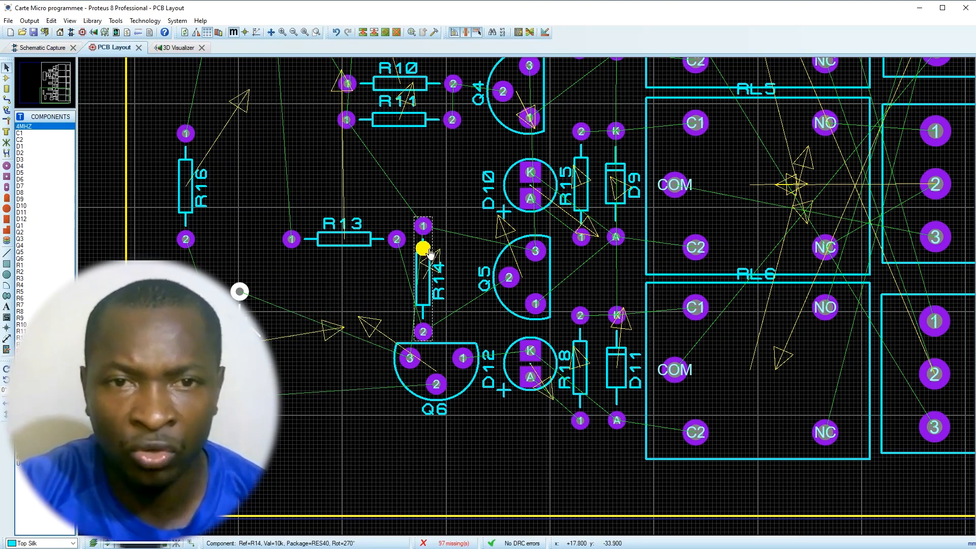
- Move resistor R13 beside transistor Q5, and rotate R14 to horizontal and place it just beneath R13
left_click(427, 254)
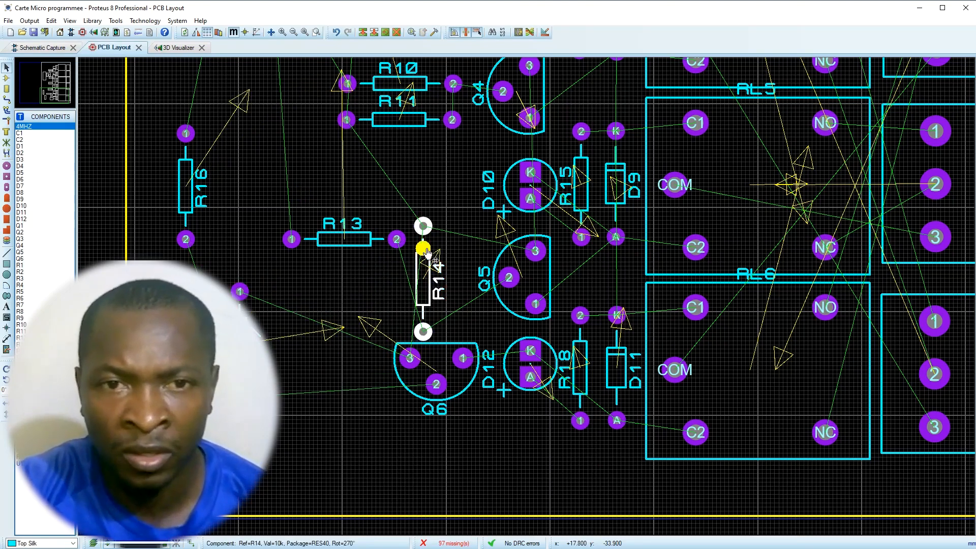
left_click(367, 249)
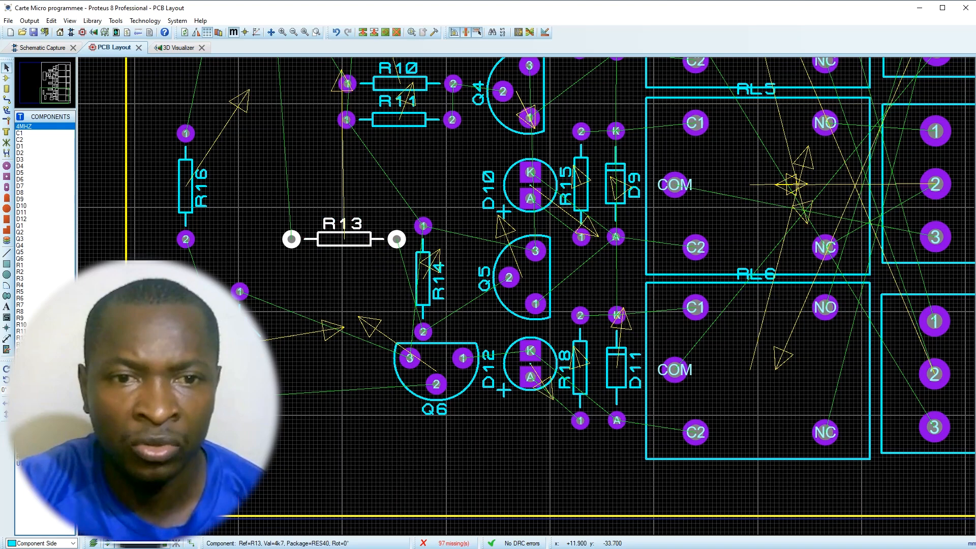
left_click_drag(364, 246, 442, 270)
left_click(428, 304)
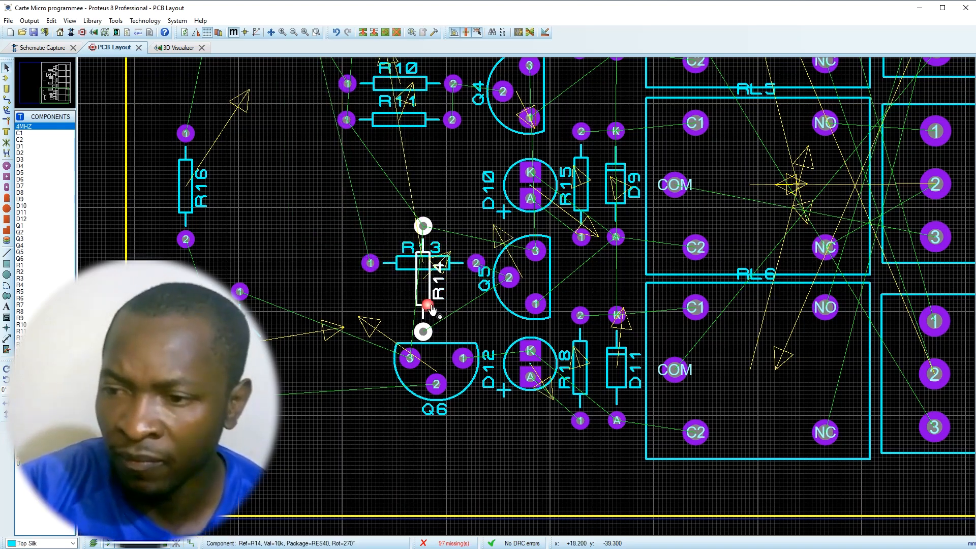
key("KP_Add")
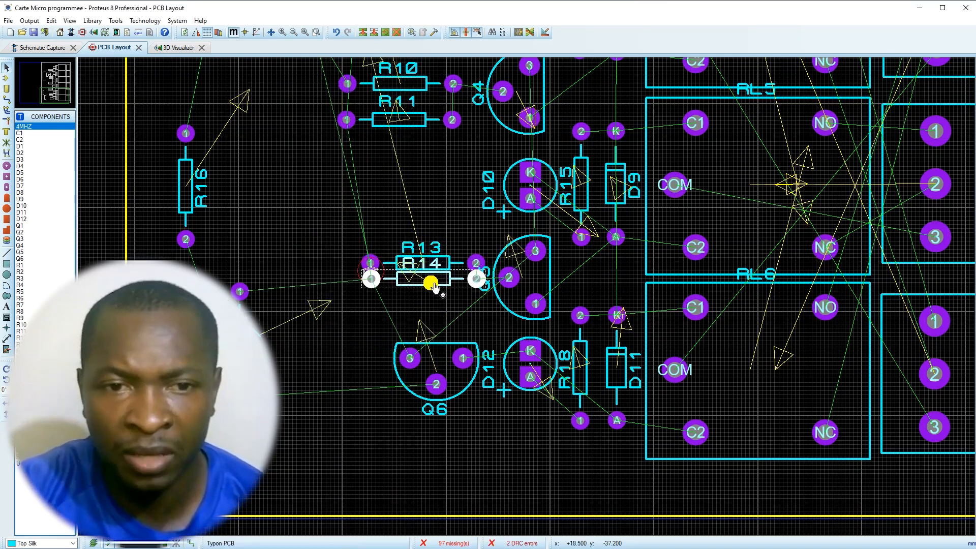
left_click_drag(431, 287, 431, 320)
- Shift R13 and R14 together beside Q5, level R13 with the transistor's pin 2, and bring the two resistors closer together
left_click_drag(333, 231, 483, 315)
left_click(499, 333)
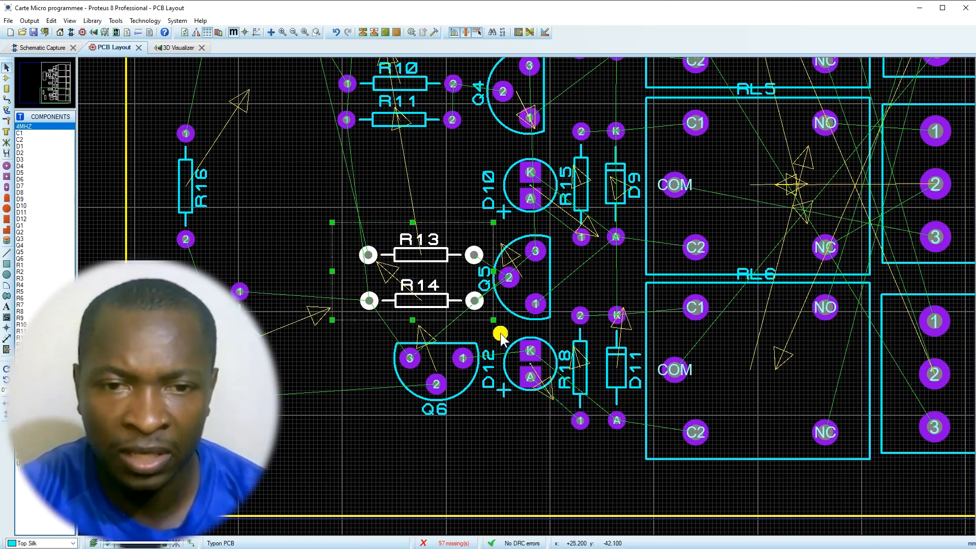
left_click(437, 260)
left_click_drag(445, 263, 446, 276)
left_click(435, 301)
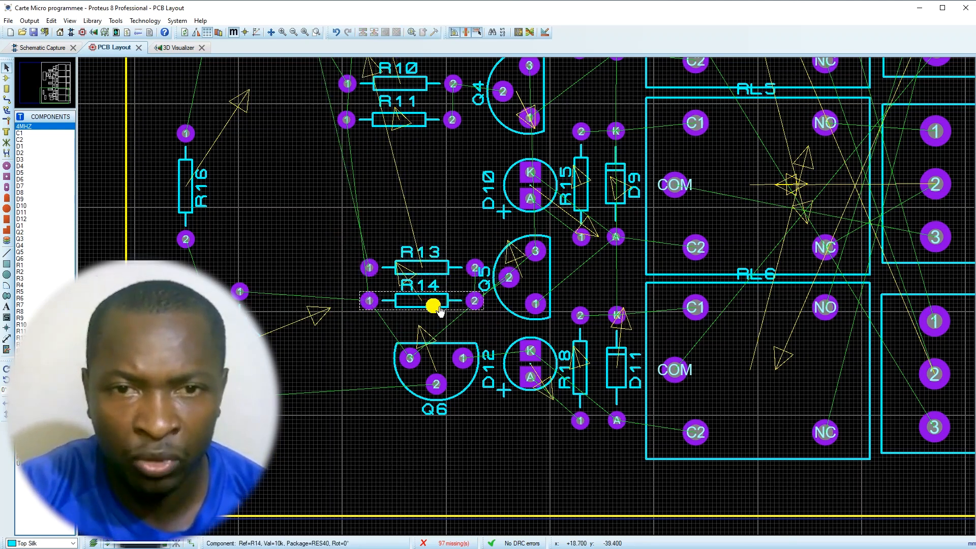
scroll(433, 305, "up", 1)
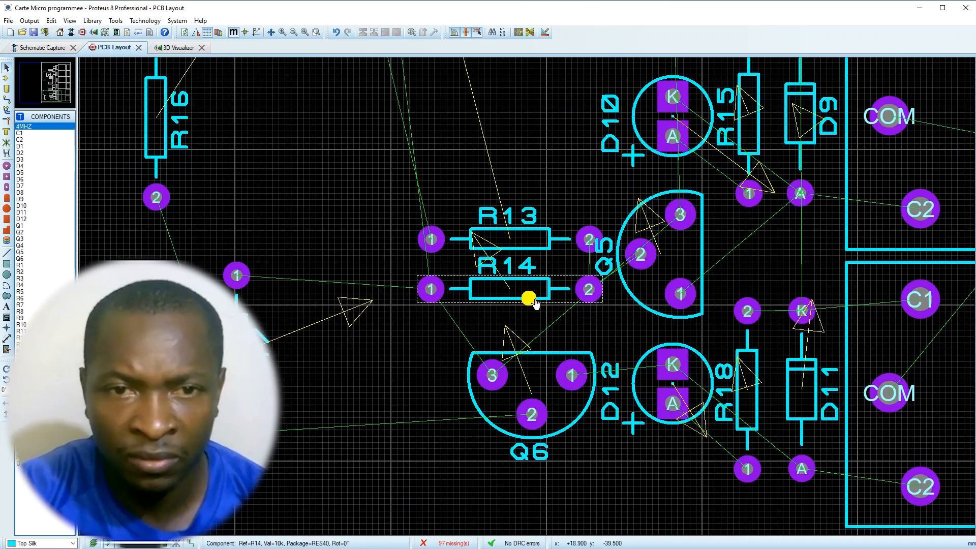
left_click(529, 298)
left_click_drag(530, 298, 532, 300)
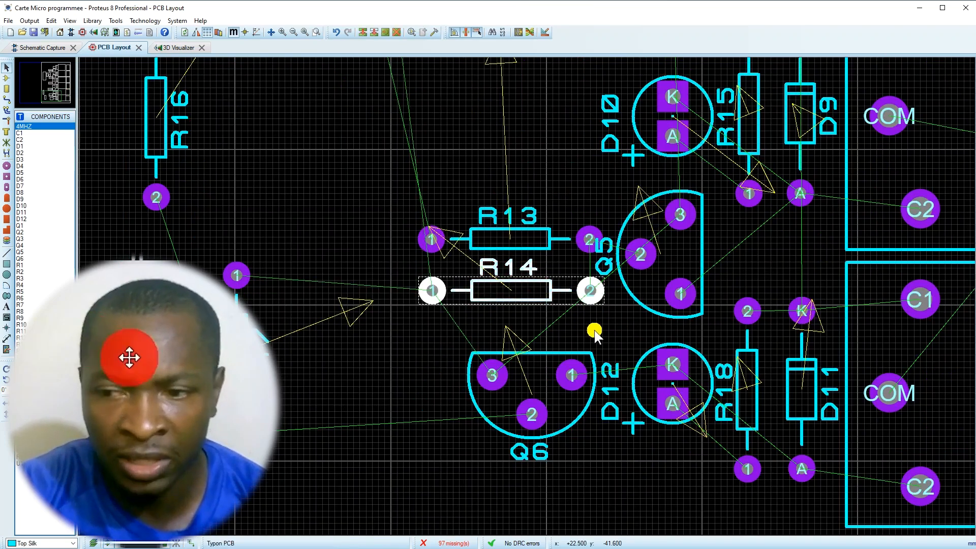
left_click(593, 329)
- Examine the whole board layout, from the relays and terminal blocks down to the remaining Q6, R16 and R17 parts
scroll(571, 319, "down", 3)
scroll(579, 310, "down", 1)
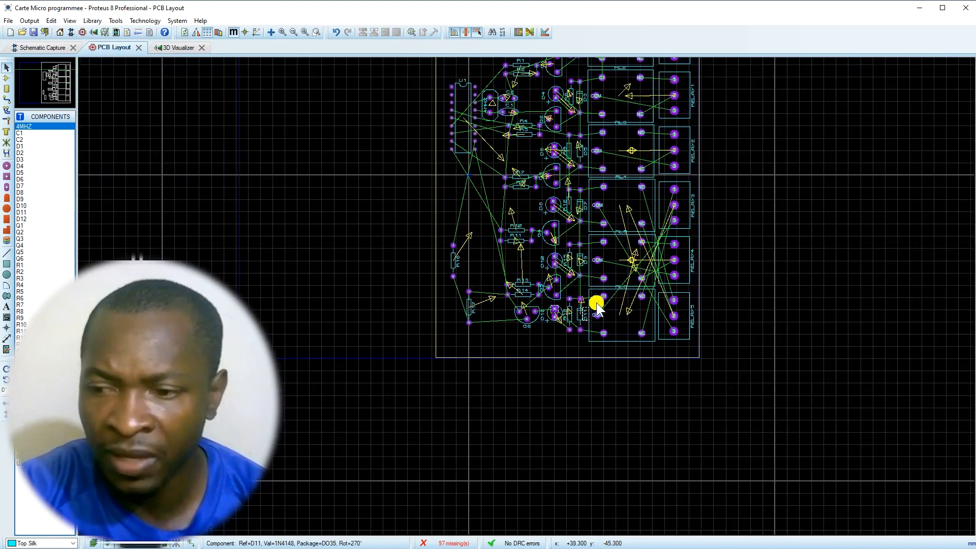
scroll(599, 233, "down", 1)
scroll(571, 154, "up", 2)
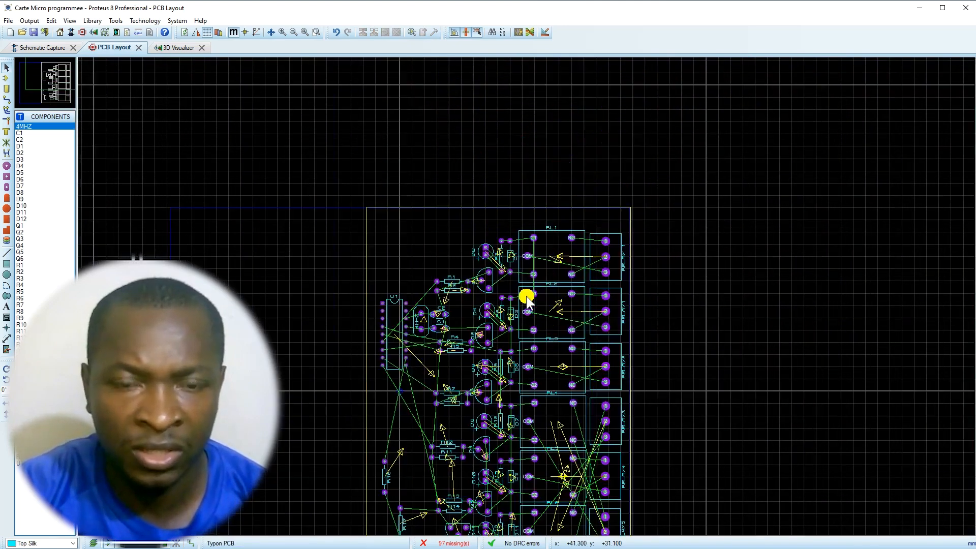
scroll(534, 315, "down", 1)
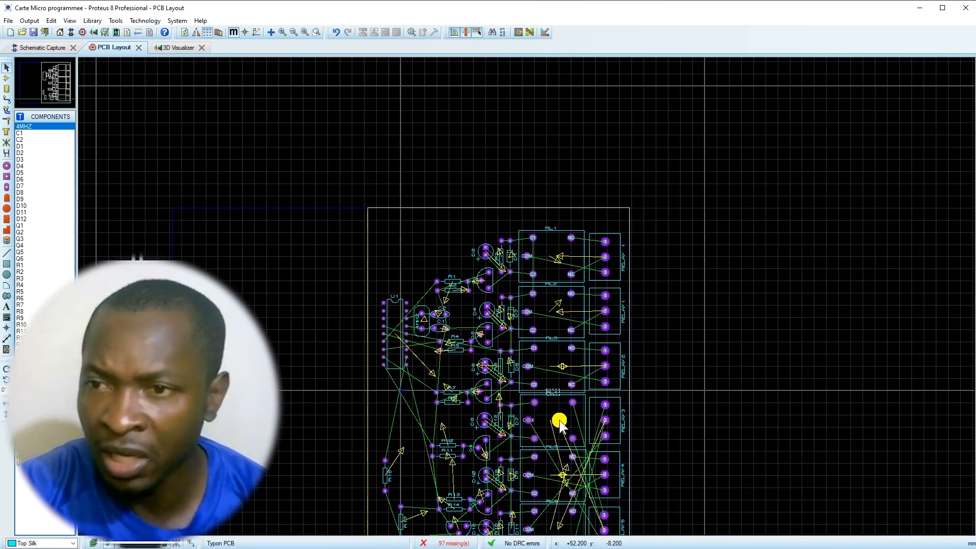
scroll(559, 402, "down", 1)
scroll(530, 301, "up", 2)
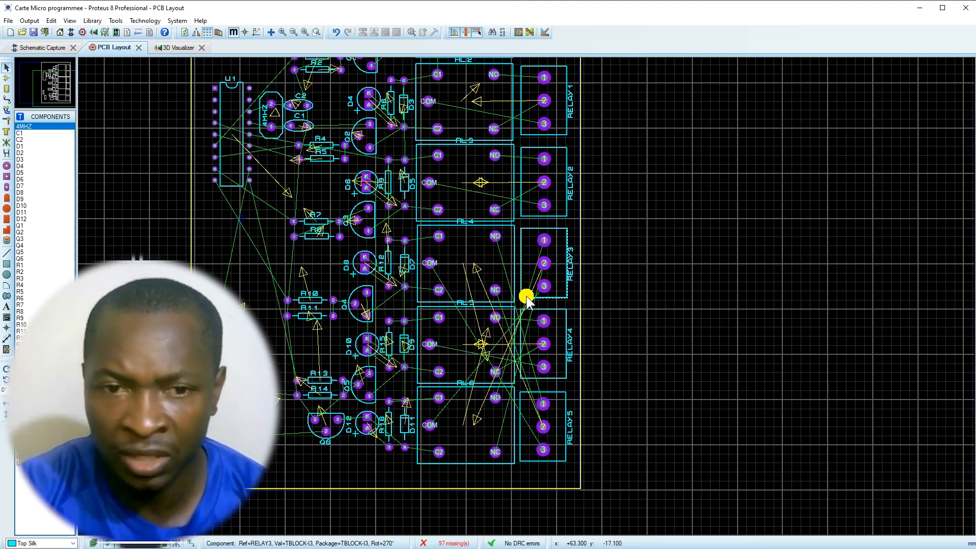
scroll(376, 446, "up", 1)
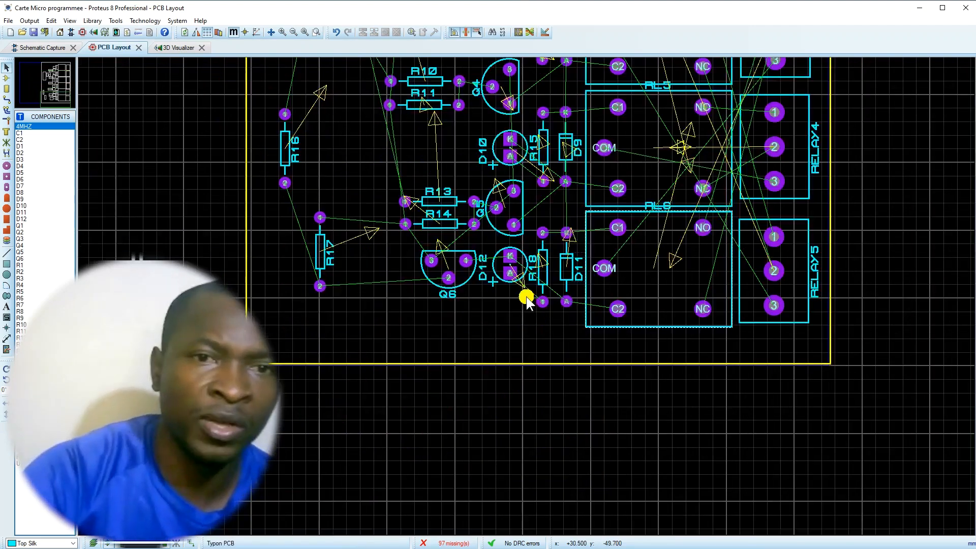
- Rotate transistor Q6 to 270° and place it directly below LED D12
scroll(526, 300, "up", 1)
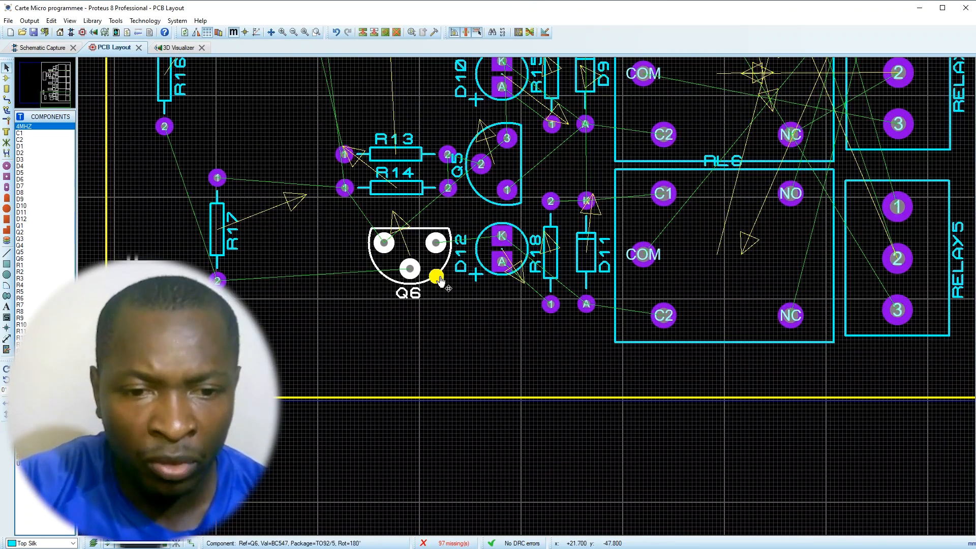
key("KP_Add")
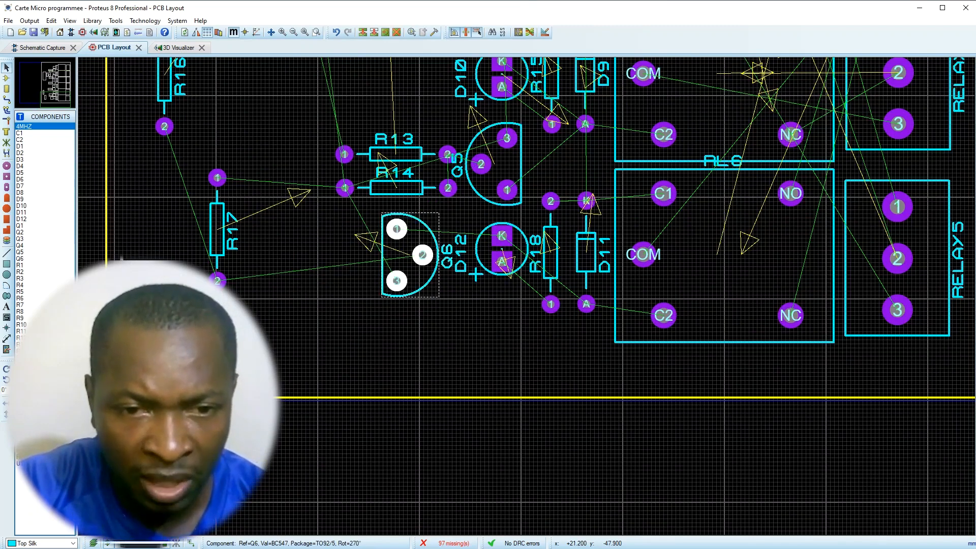
left_click_drag(432, 277, 526, 349)
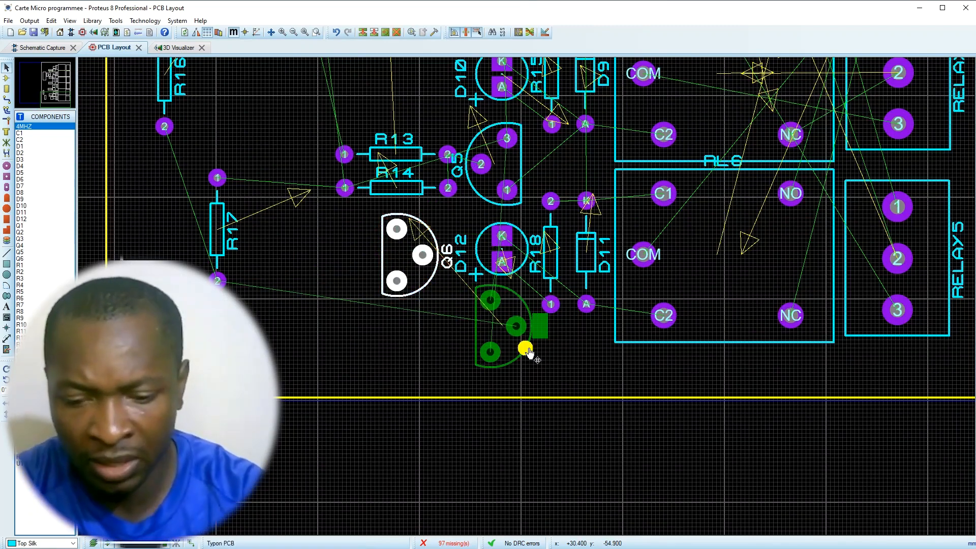
- Check how R16 and R17 connect to Q6 in the schematic, and return to the PCB layout
left_click(167, 110)
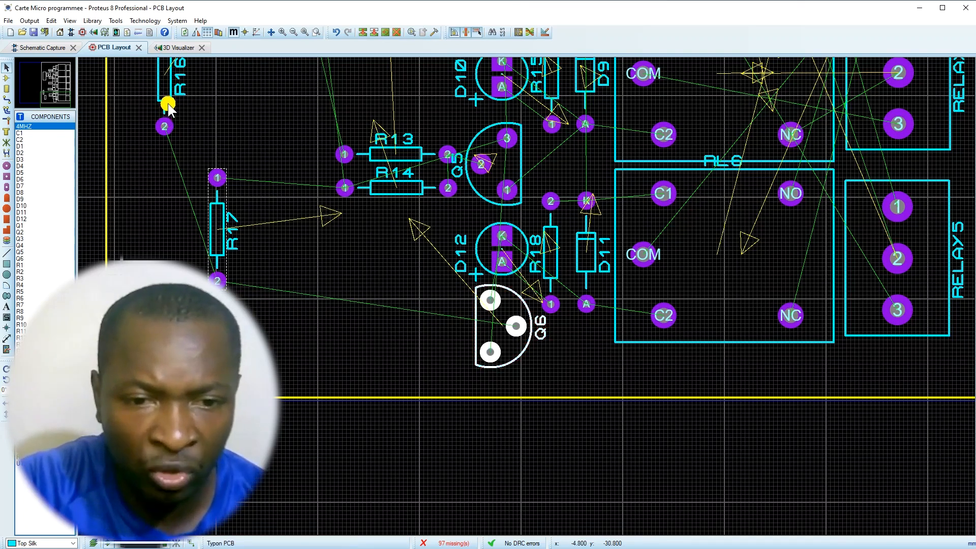
left_click(173, 48)
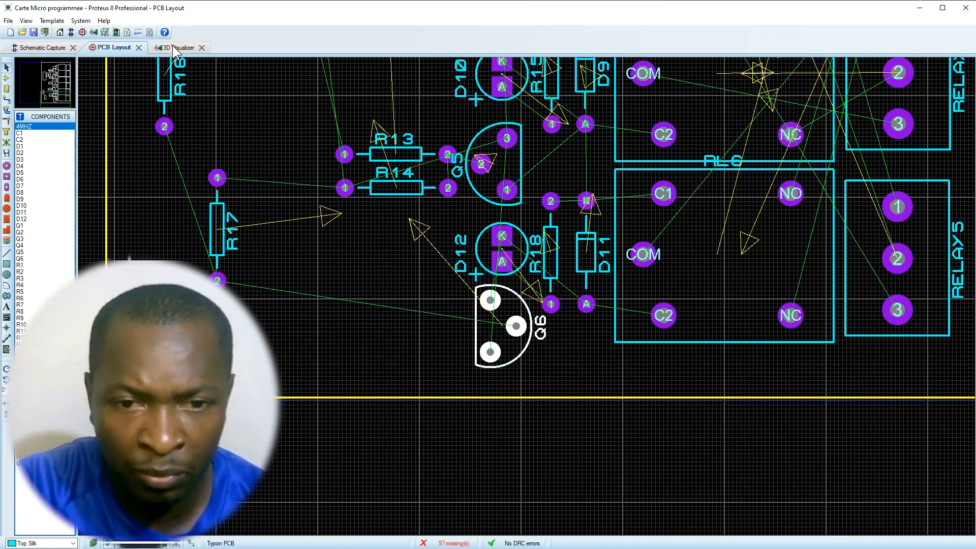
left_click(43, 47)
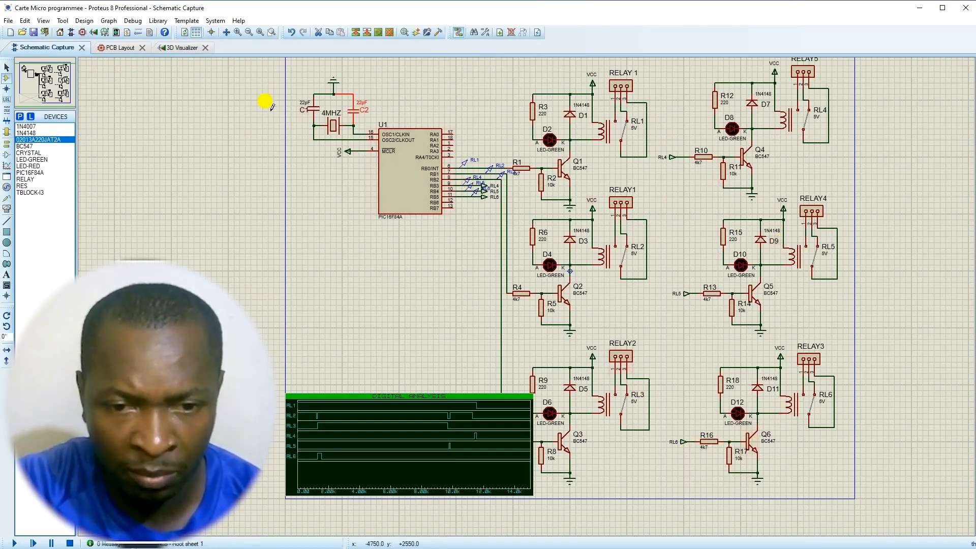
left_click(105, 49)
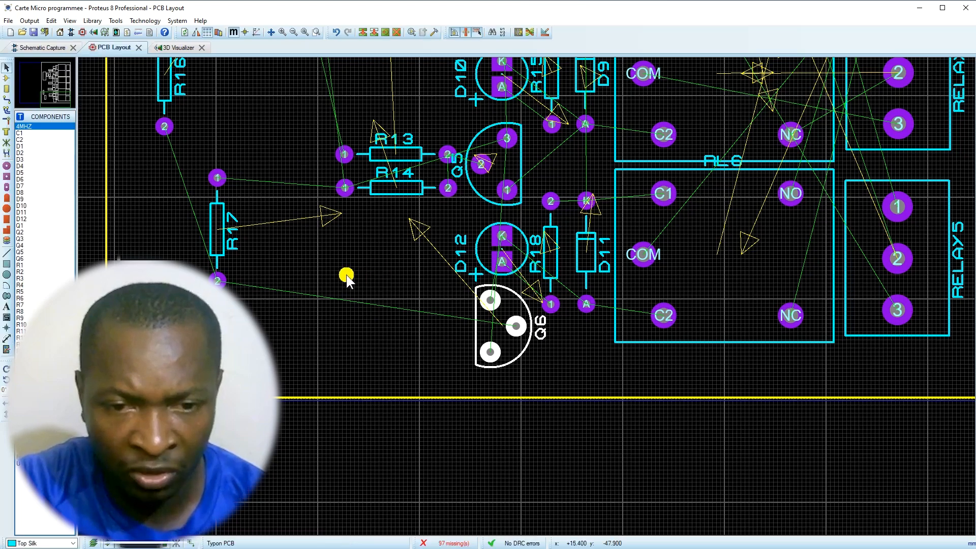
- Rotate resistor R16 to horizontal and place it beside transistor Q6 with its pin 2 facing the transistor
left_click(171, 105)
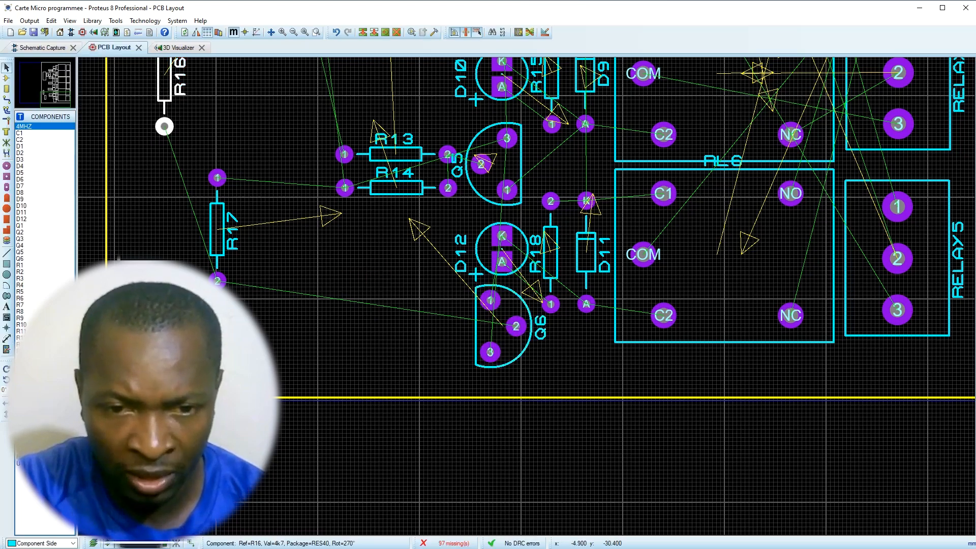
left_click_drag(169, 105, 344, 345)
key("KP_Add")
key("KP_Add")
key("KP_Add")
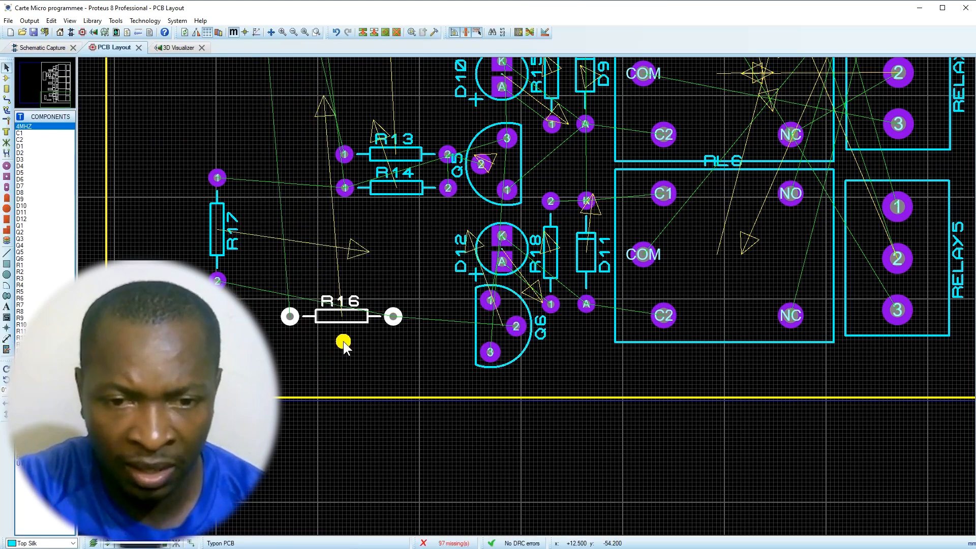
left_click(359, 331)
key("KP_Add")
key("KP_Add")
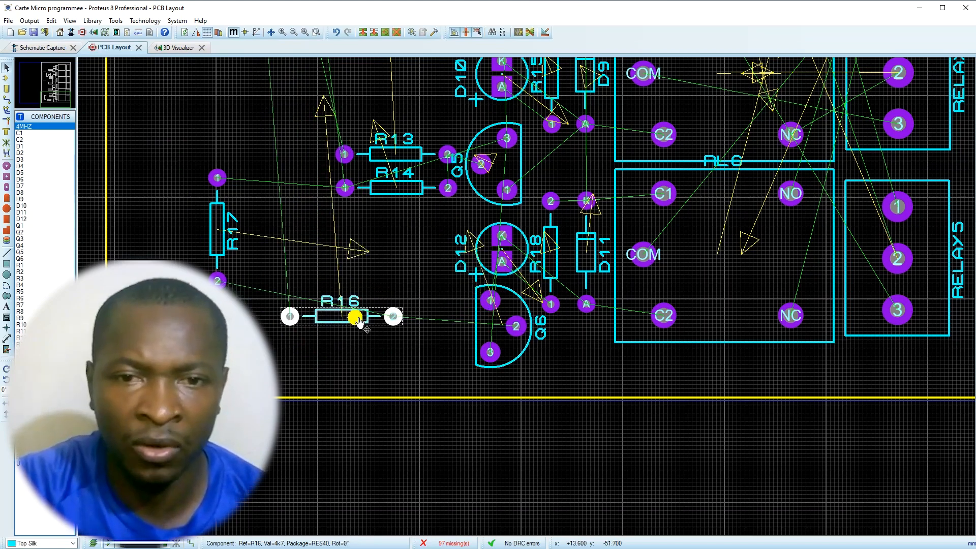
left_click_drag(364, 321, 425, 315)
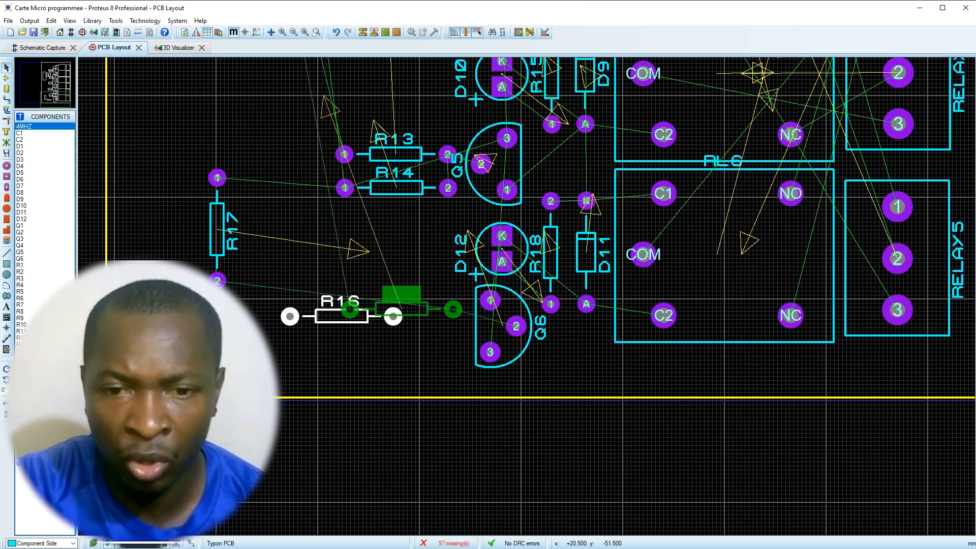
- Rotate resistor R17 to horizontal and place it directly beneath R16 beside transistor Q6
left_click(217, 252)
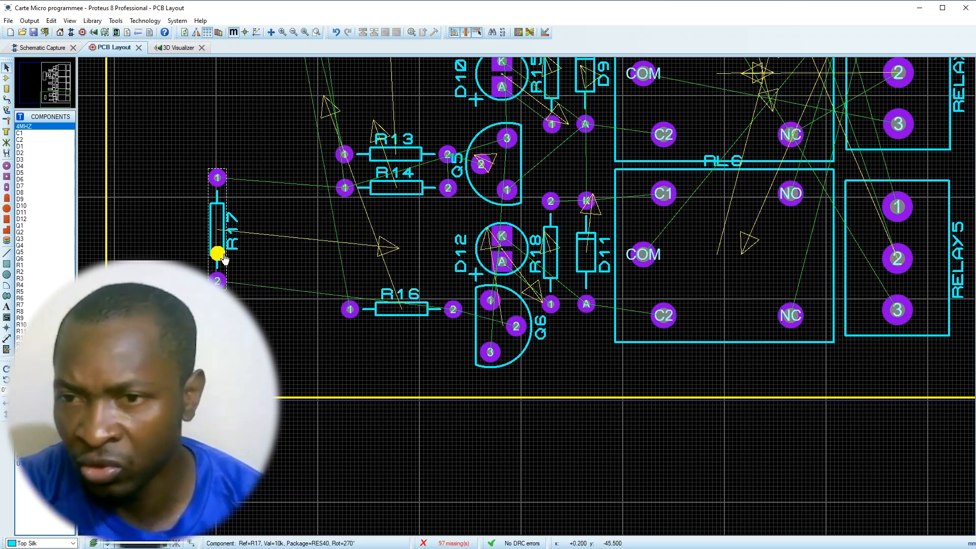
key("KP_Add")
key("KP_Add")
key("KP_Add")
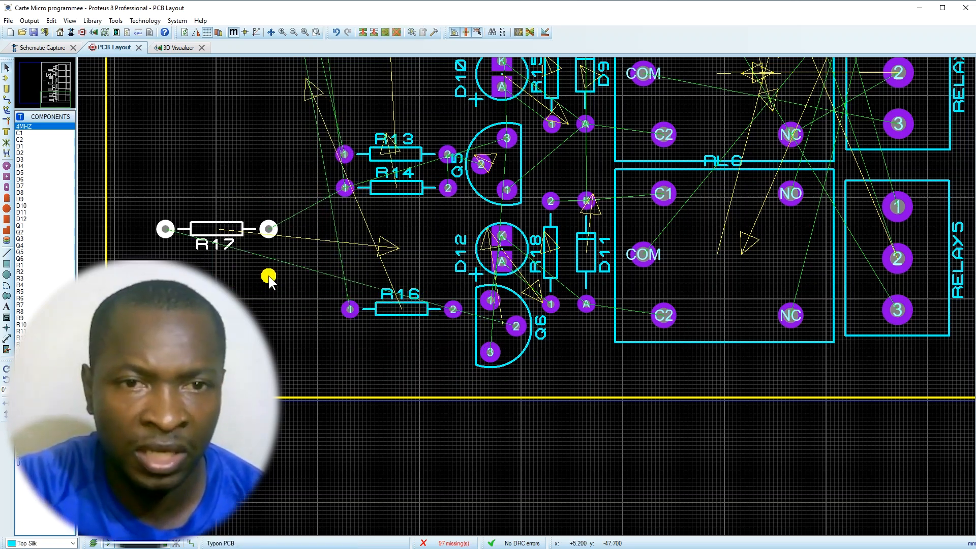
left_click_drag(240, 223, 430, 339)
key("KP_Add")
key("KP_Add")
left_click(434, 360)
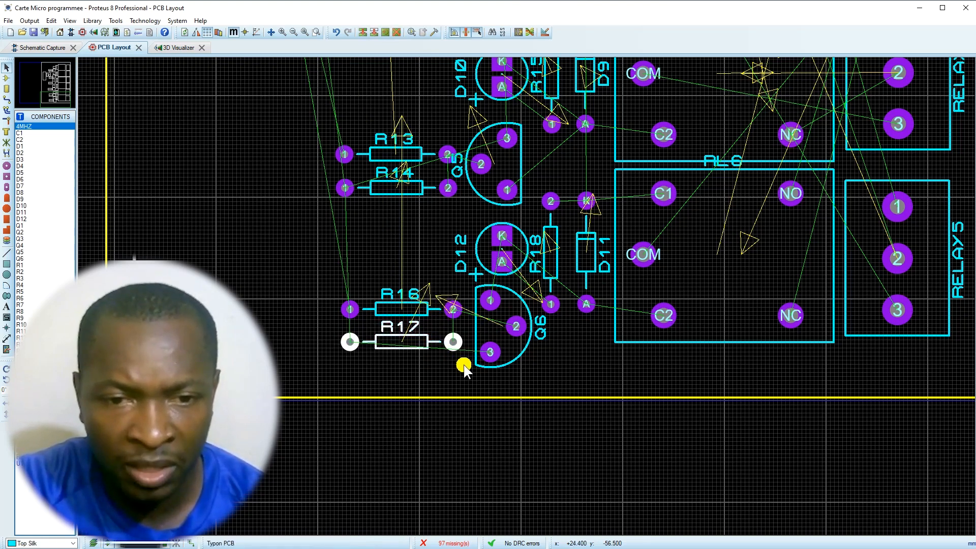
- Move the Q4 reference label to the flat side of its transistor outline, clear of pin 2
scroll(514, 299, "down", 2)
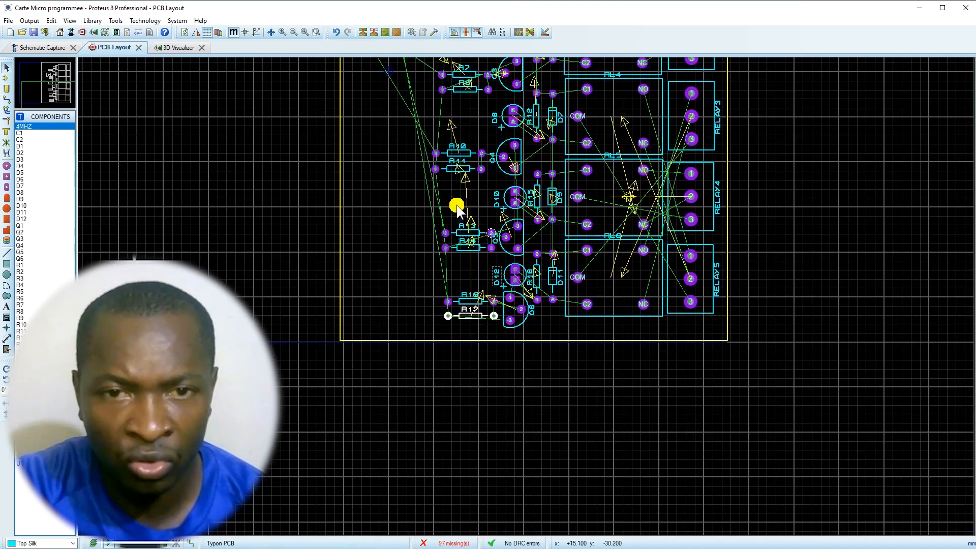
scroll(465, 169, "up", 2)
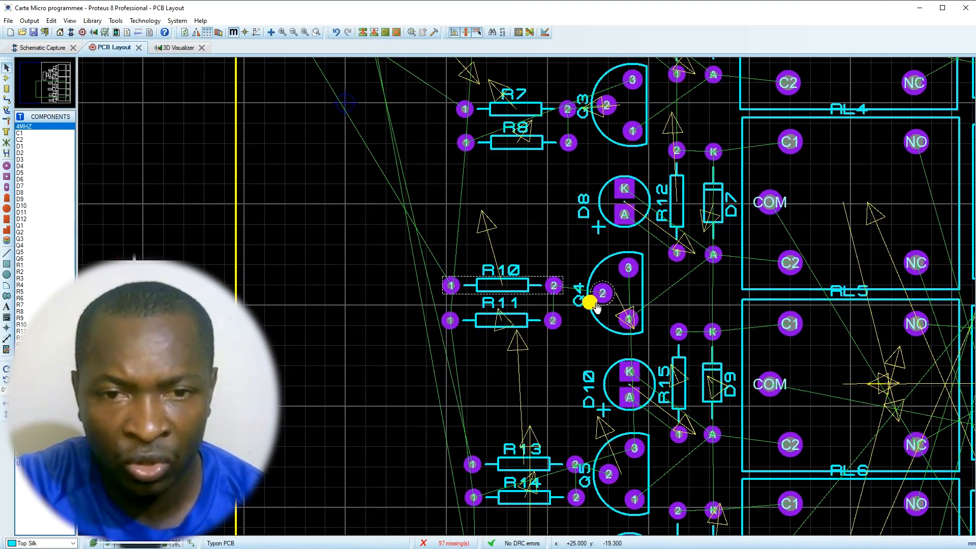
left_click(583, 307)
left_click_drag(584, 305, 635, 306)
- Shift the resistor pairs R10–R11, R13–R14 and R16–R17 sideways so they line up in one column with R7 and R8
left_click(528, 293)
left_click_drag(414, 228, 575, 341)
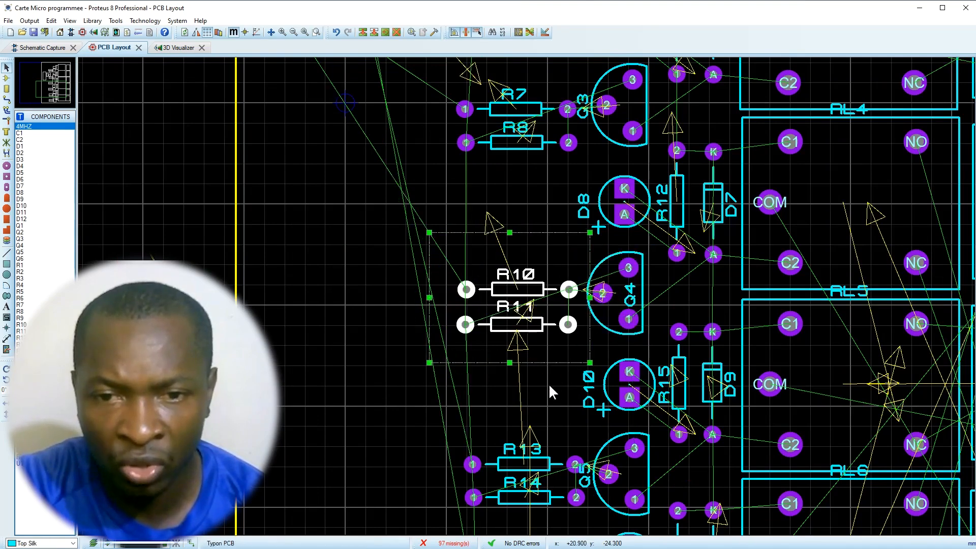
scroll(542, 355, "down", 1)
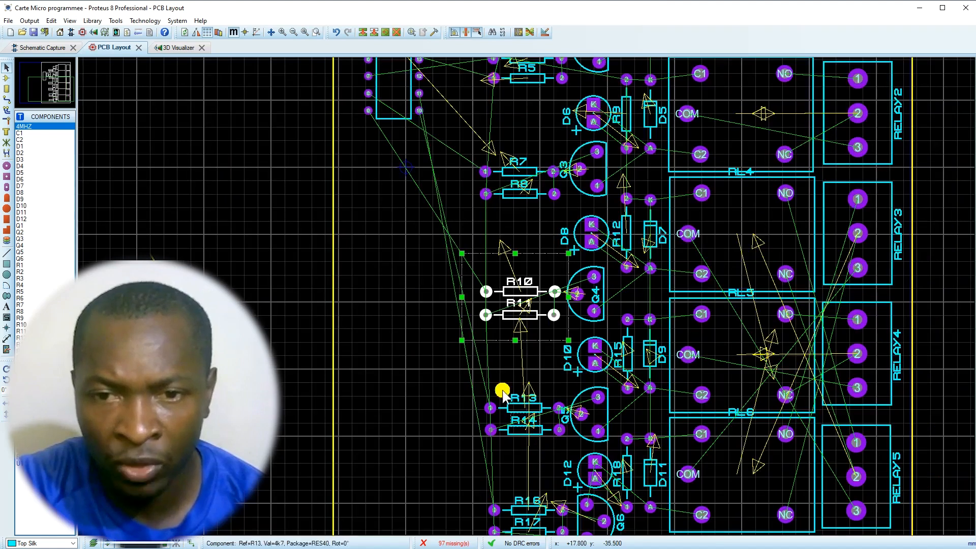
mouse_move(463, 376)
left_mouse_down()
mouse_move(579, 451)
mouse_move(536, 430)
mouse_move(555, 473)
mouse_move(528, 451)
left_mouse_up()
scroll(490, 480, "down", 1)
left_click(611, 457)
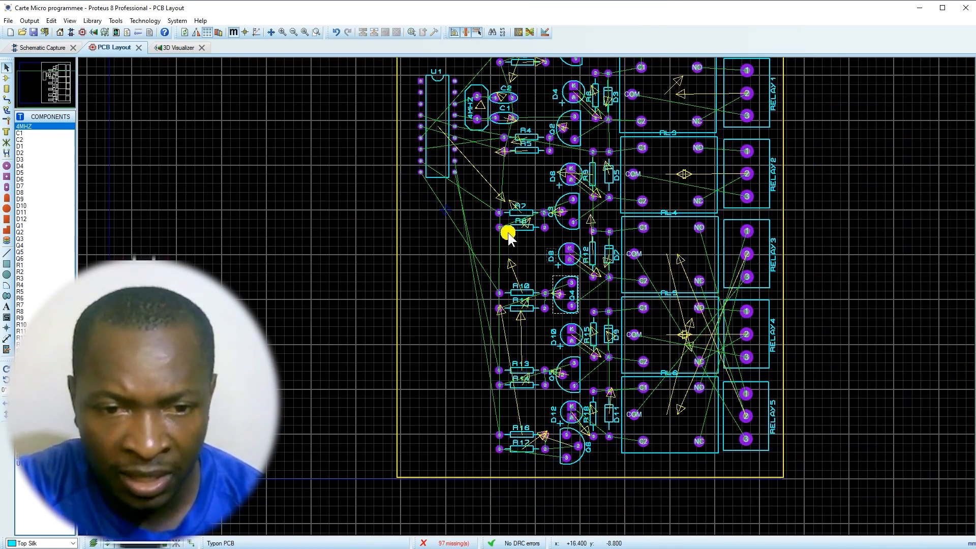
scroll(490, 208, "down", 2)
scroll(573, 213, "up", 1)
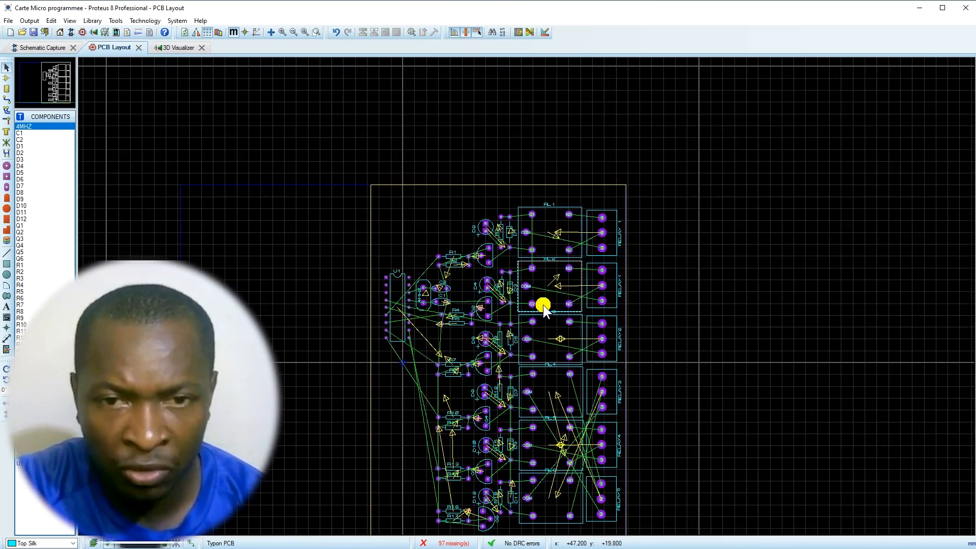
scroll(442, 264, "down", 1)
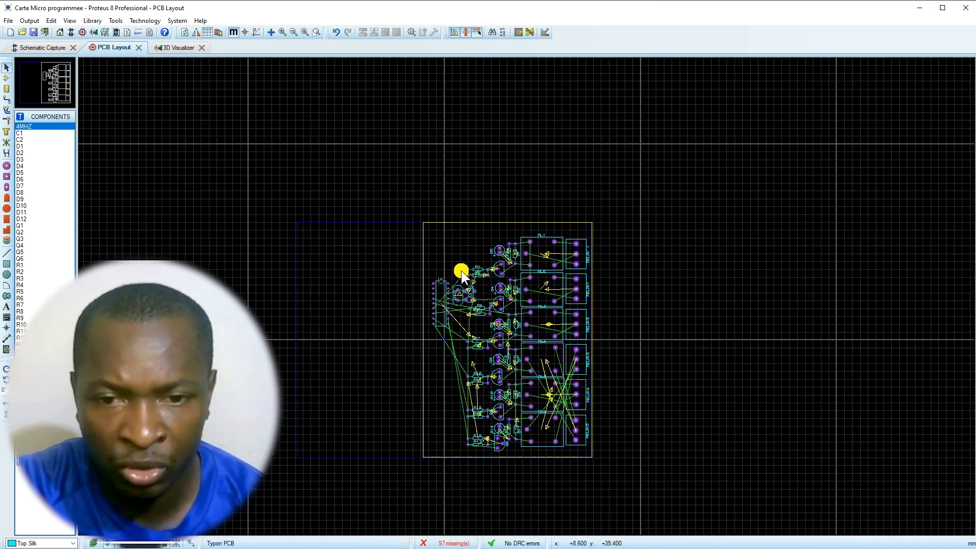
scroll(497, 348, "up", 1)
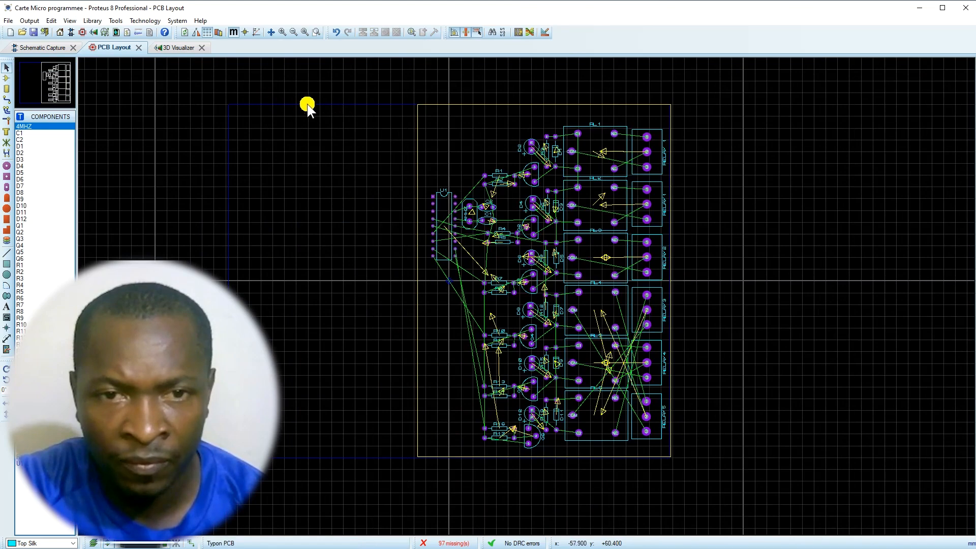
- Measure the board outline's width along its upper edge with a temporary dimension, and remove the dimension
left_click(6, 338)
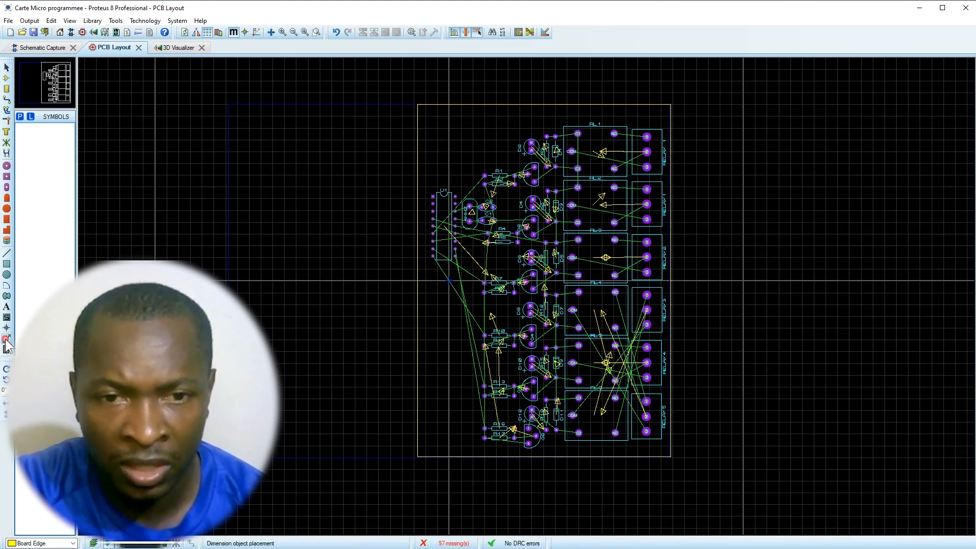
left_click(416, 104)
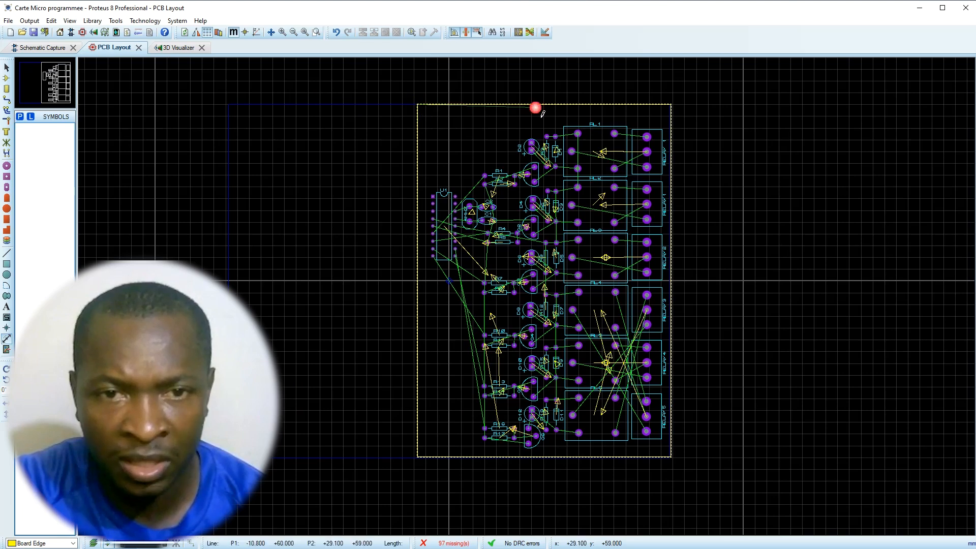
left_click(670, 106)
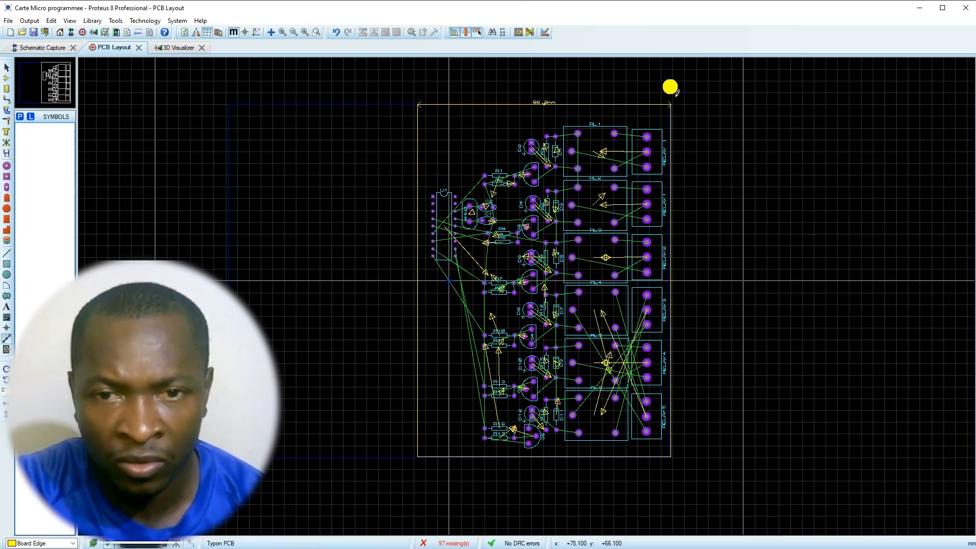
scroll(537, 109, "up", 3)
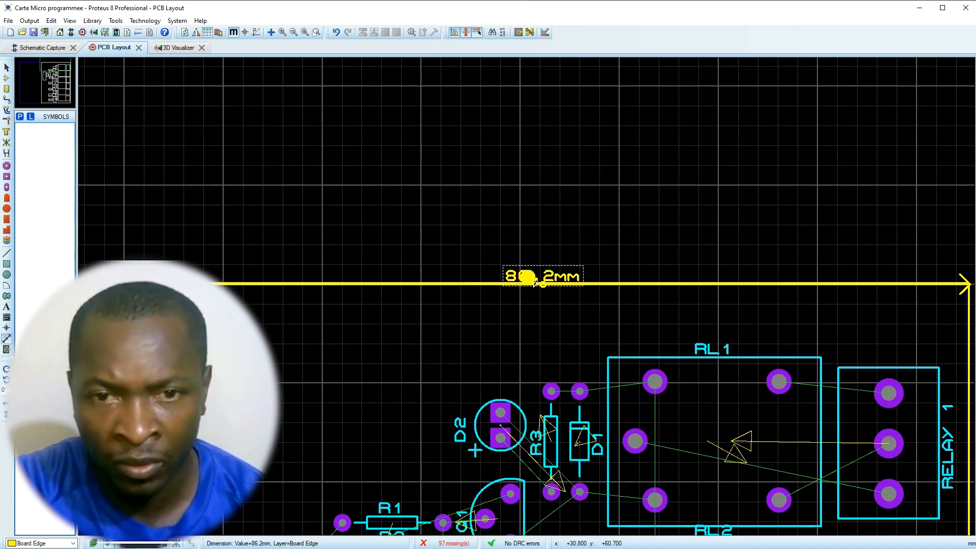
right_click(526, 285)
right_click(525, 285)
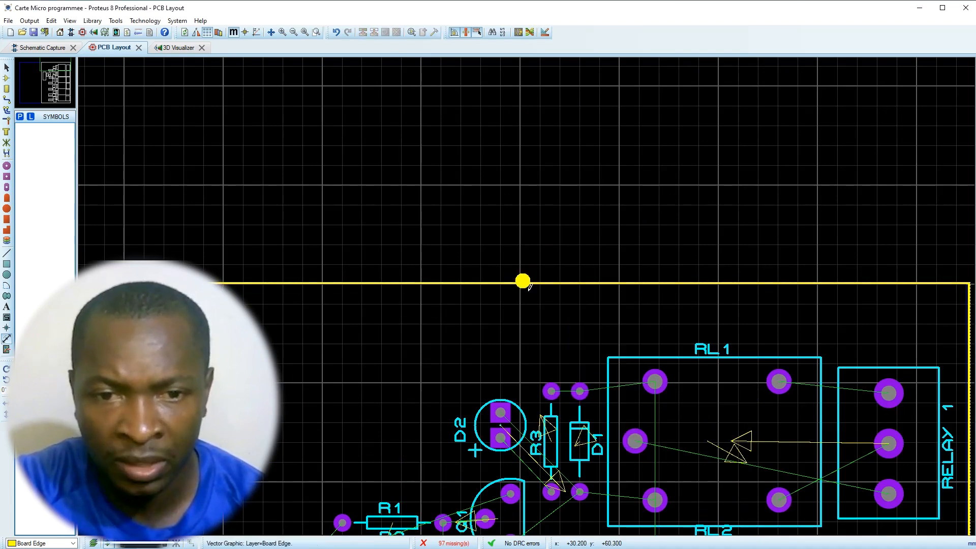
- Try setting the board's maximum height to 87 mm, and undo the change
left_click(175, 20)
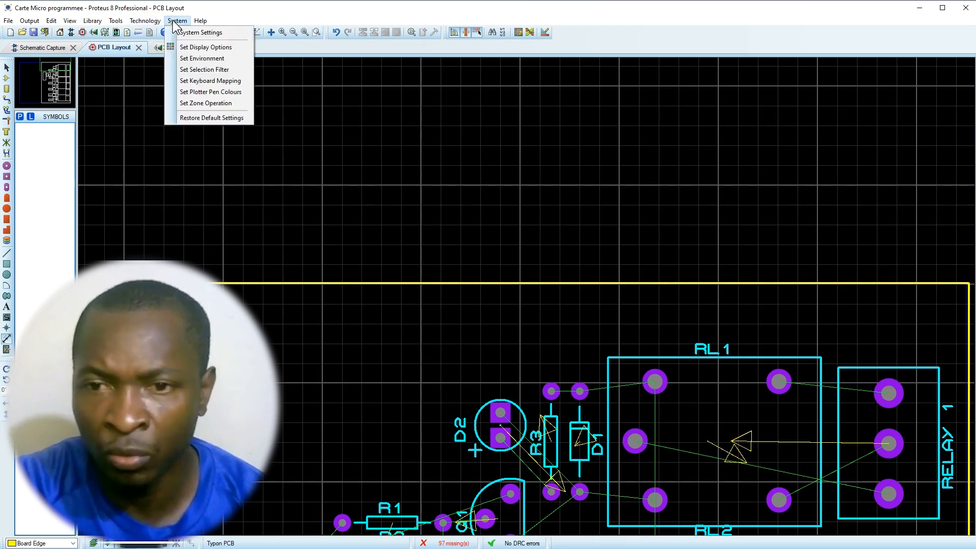
mouse_move(147, 20)
left_click(155, 91)
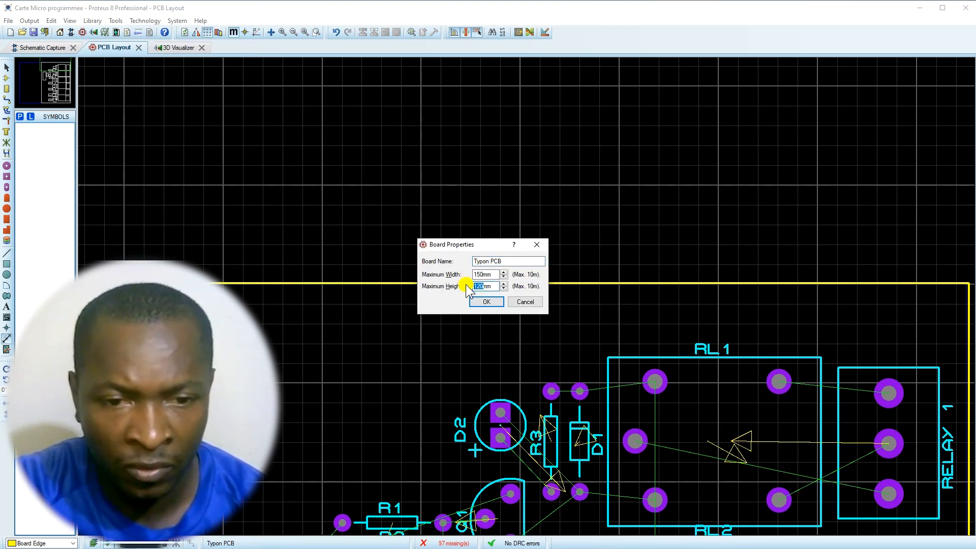
type("87")
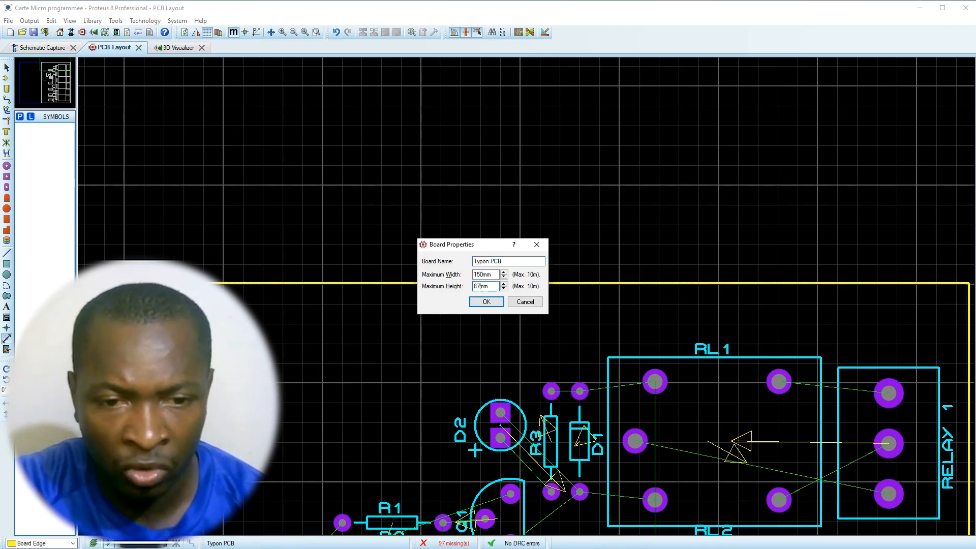
left_click(486, 302)
scroll(498, 300, "down", 3)
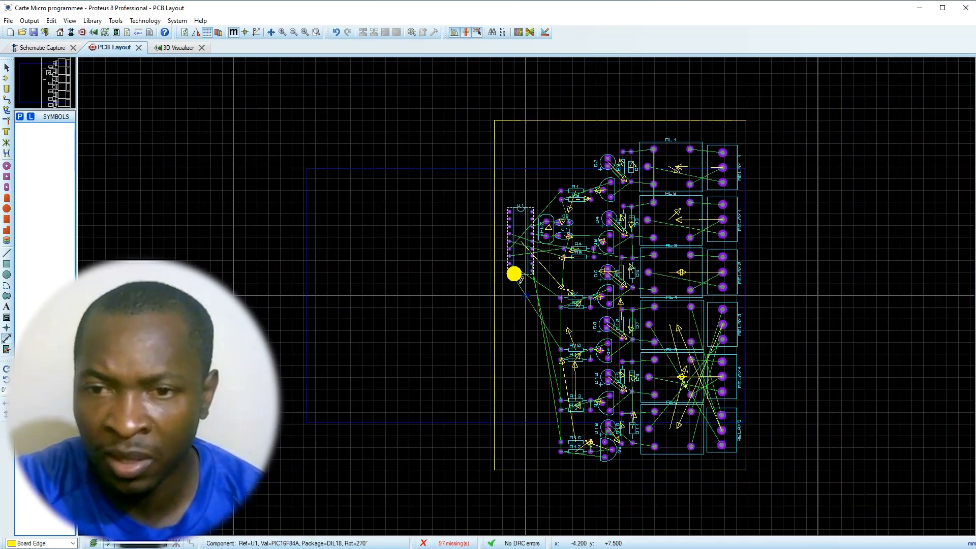
left_click(137, 5)
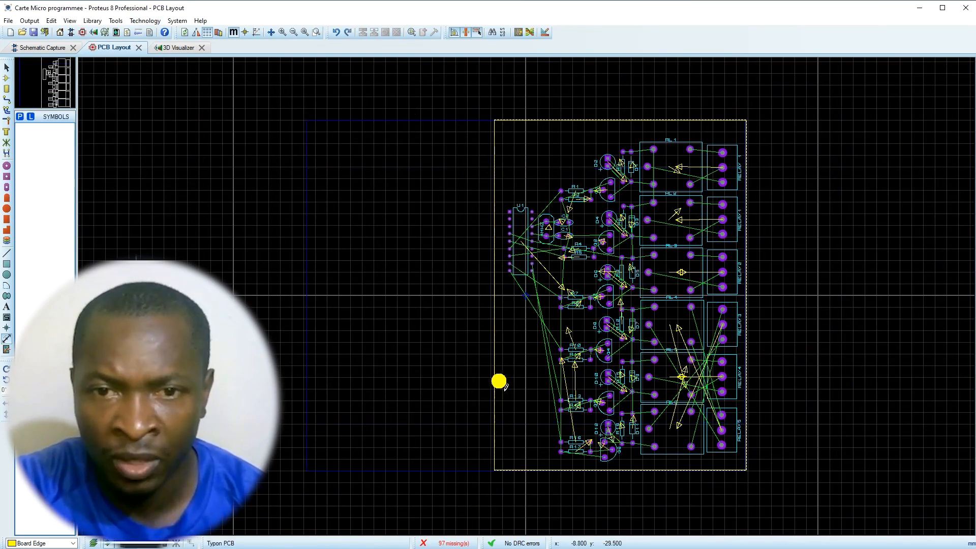
- Set the board's maximum width to 87 mm in the board properties
left_click(177, 20)
left_click(153, 19)
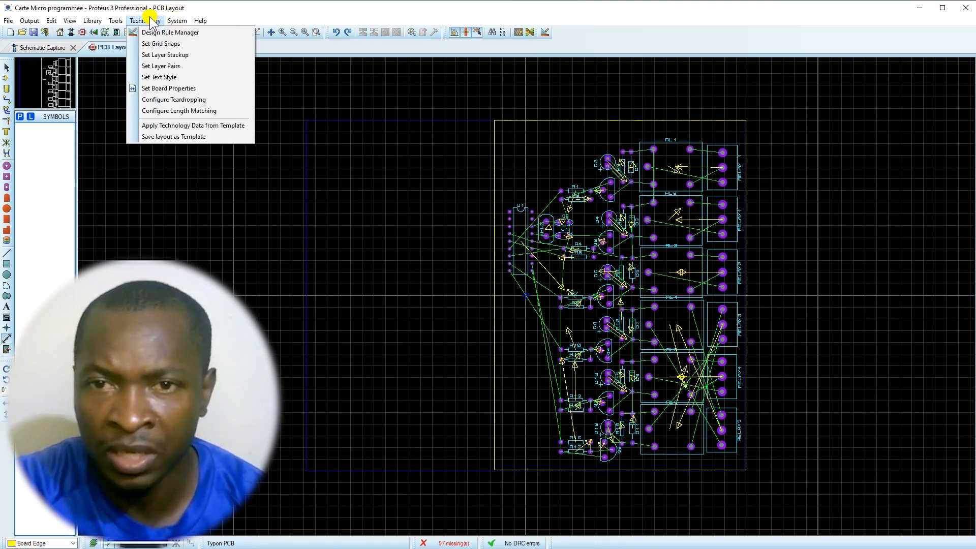
left_click(167, 88)
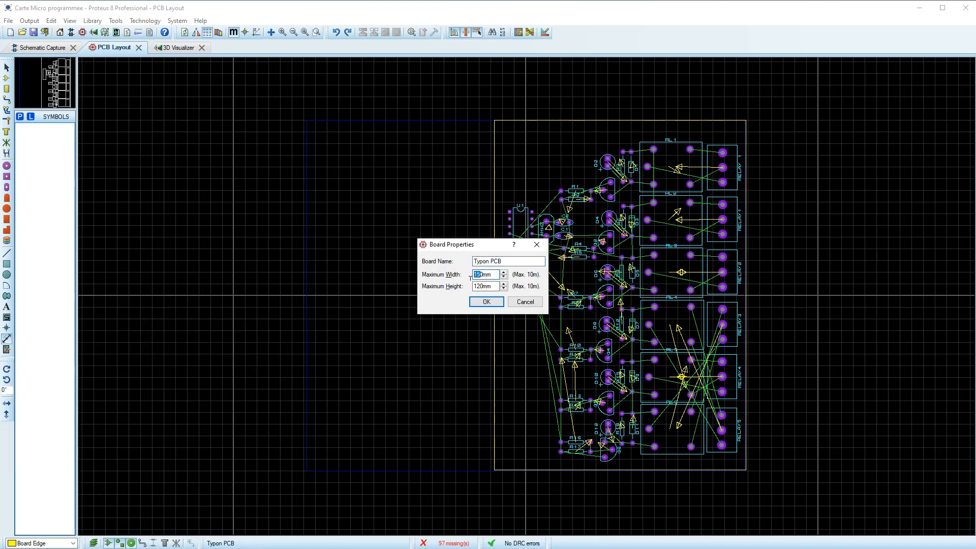
left_click_drag(482, 274, 456, 275)
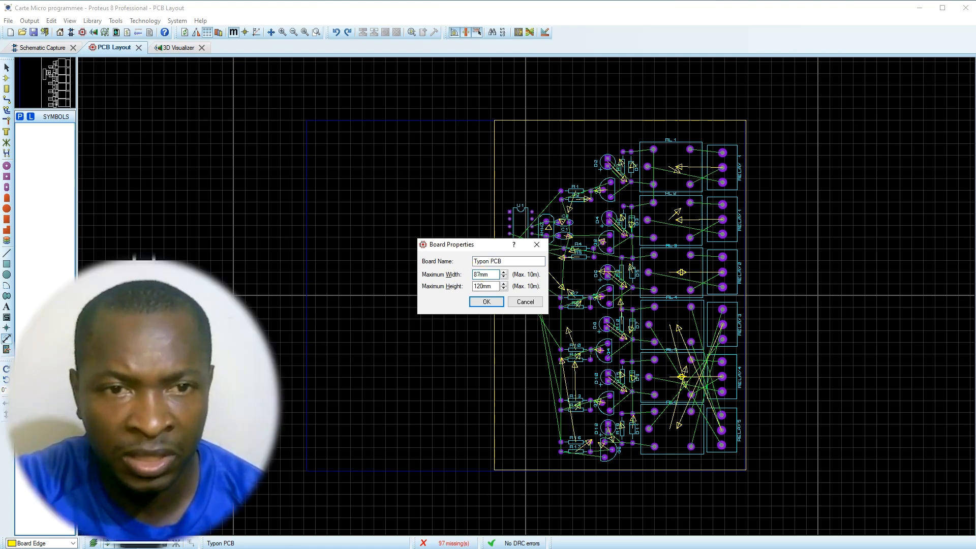
left_click(487, 302)
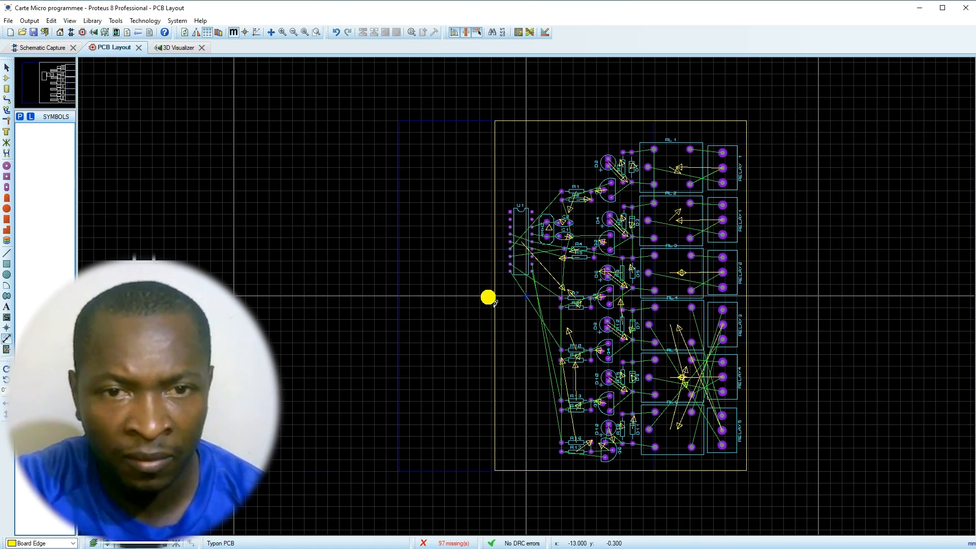
- Move the board outline together with all its components so it lies on the blue work area boundary
left_click(472, 99)
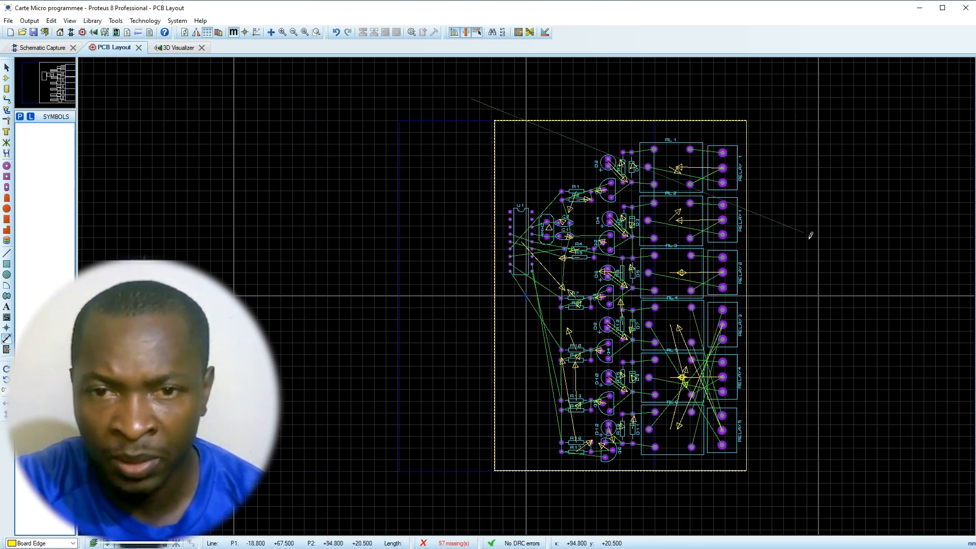
key("Escape")
left_click(9, 69)
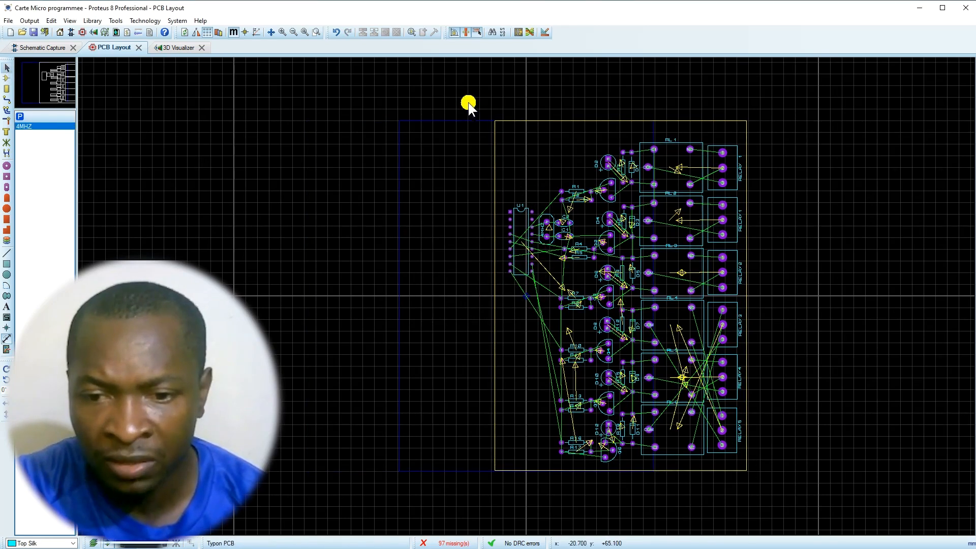
left_click_drag(452, 93, 775, 493)
left_click_drag(747, 464, 668, 468)
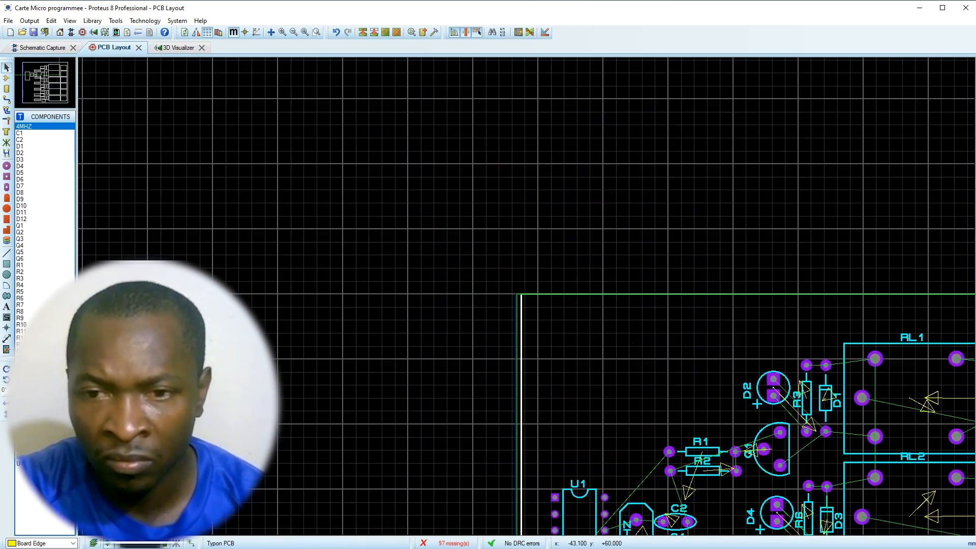
left_click(518, 293)
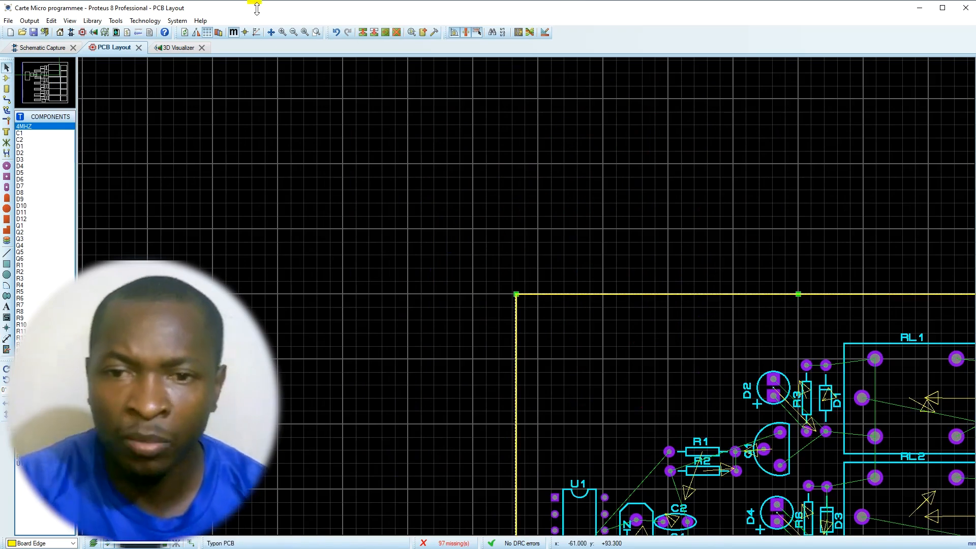
left_click(305, 31)
left_click(811, 294)
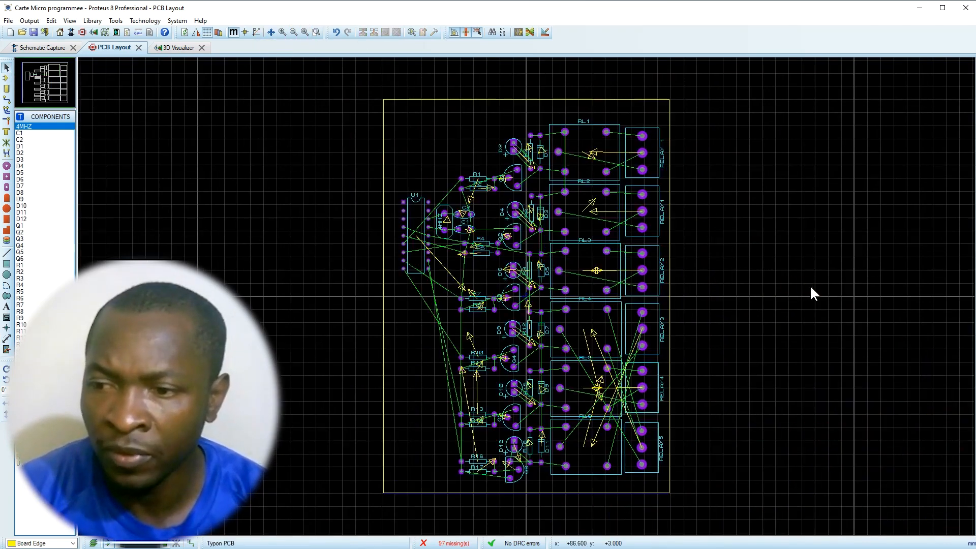
- Inspect the assembled board in the 3D view and review the component placement around U1 in the PCB layout
left_click(167, 45)
left_click(583, 289)
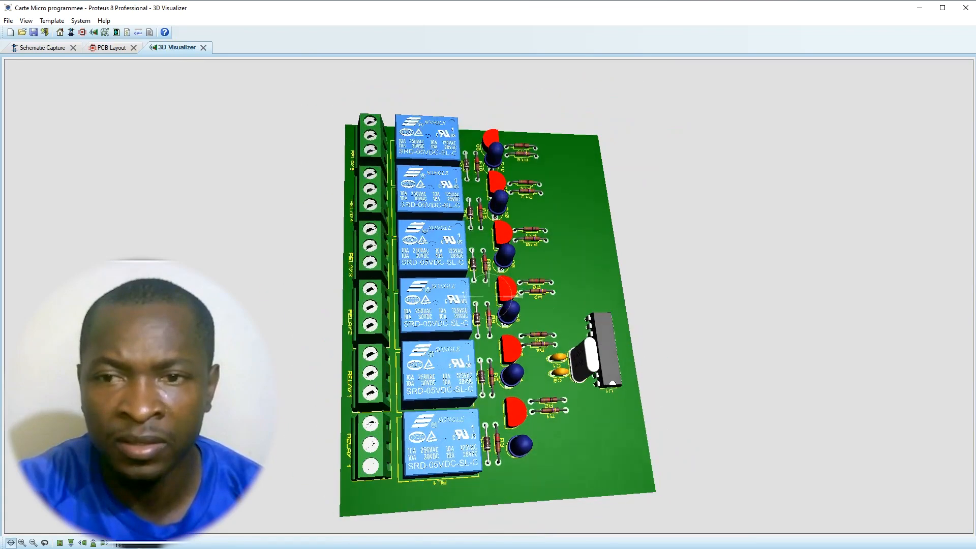
left_click(488, 297)
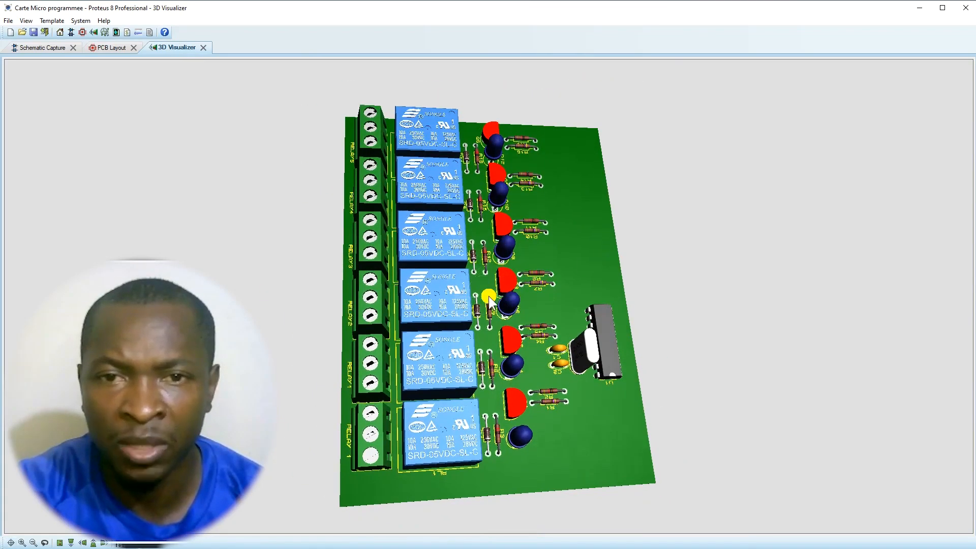
left_click(108, 48)
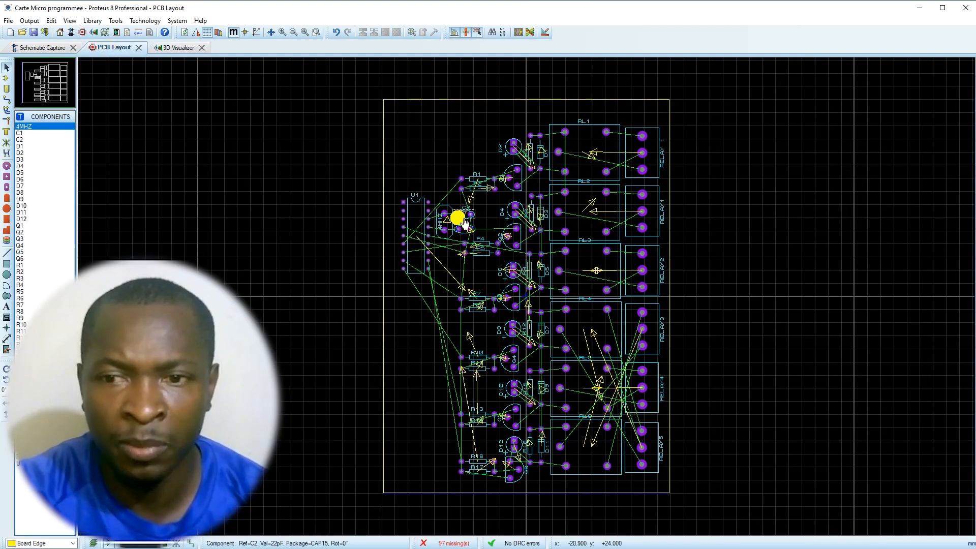
scroll(457, 214, "up", 3)
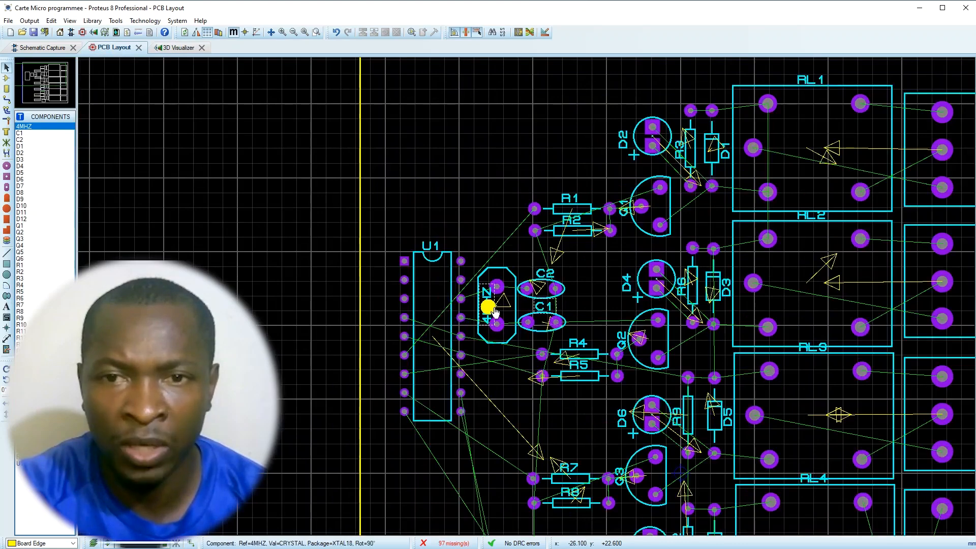
scroll(508, 307, "down", 1)
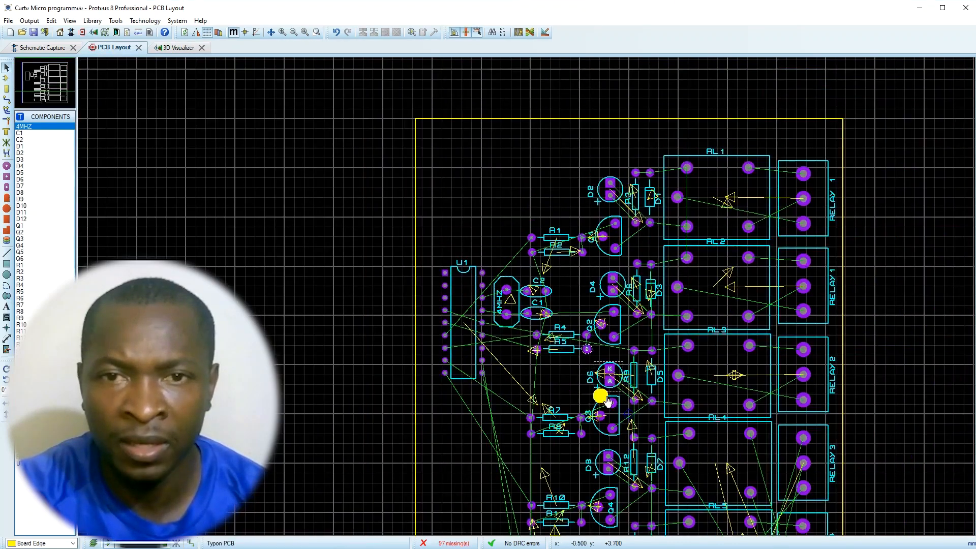
scroll(599, 396, "down", 1)
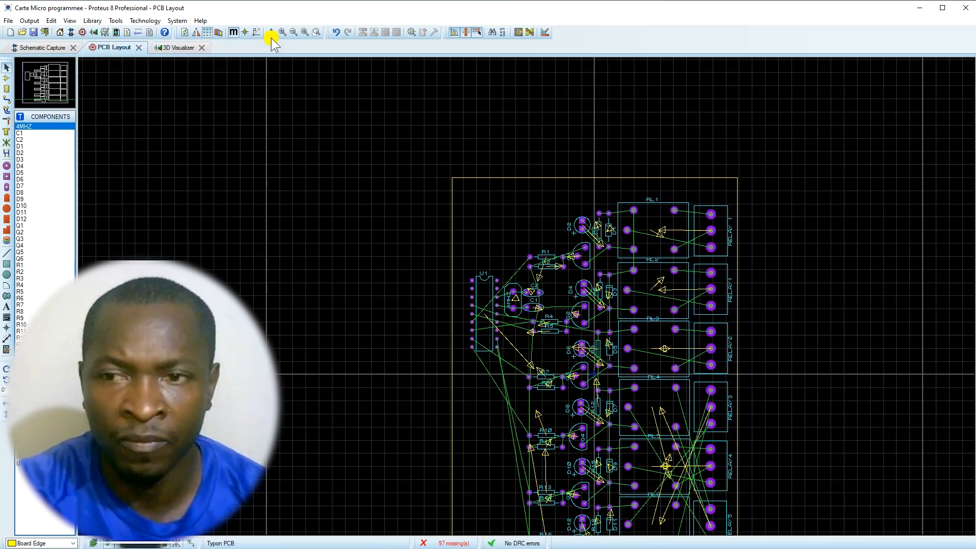
left_click(305, 32)
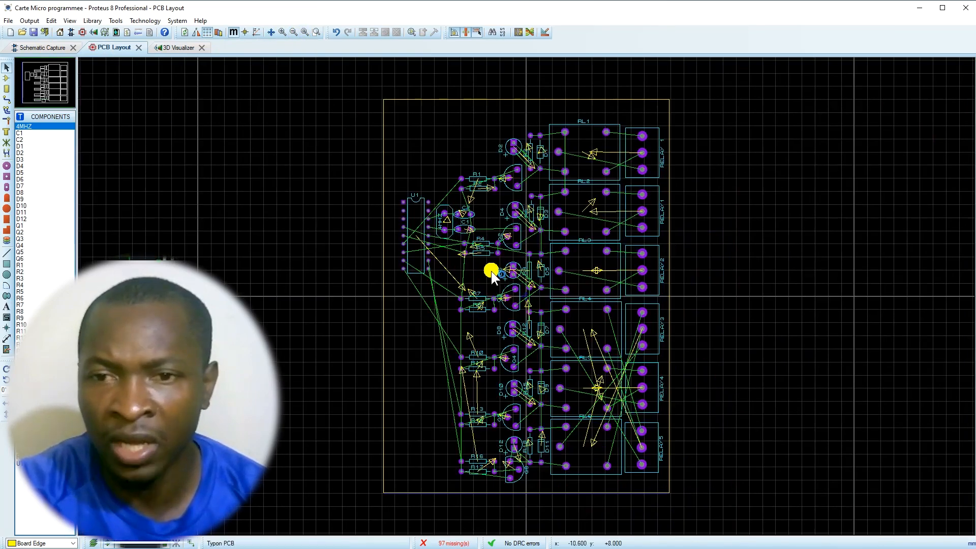
- Swap terminal blocks RELAY3 and RELAY5, placing RELAY5 beside relay RL4 and RELAY3 beside relay RL6
scroll(642, 388, "up", 2)
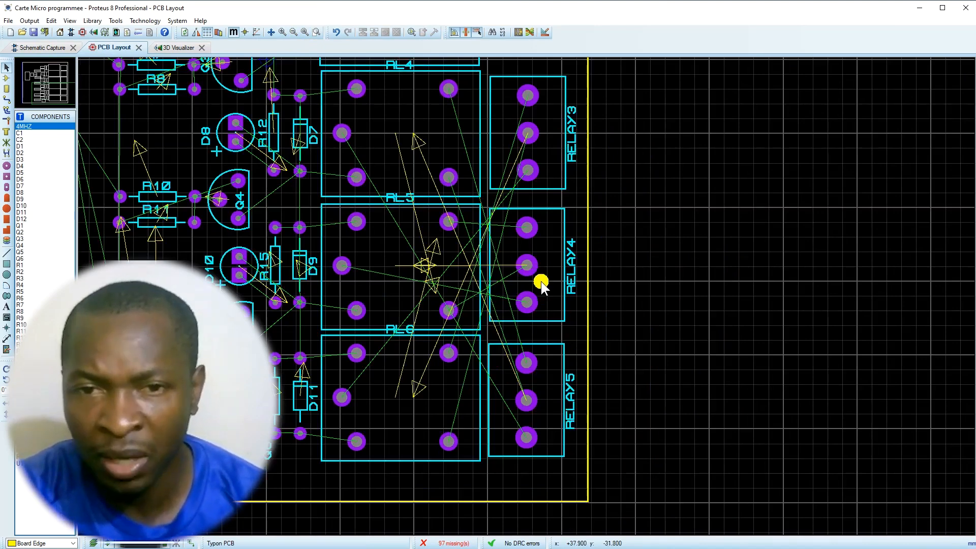
left_click(570, 174)
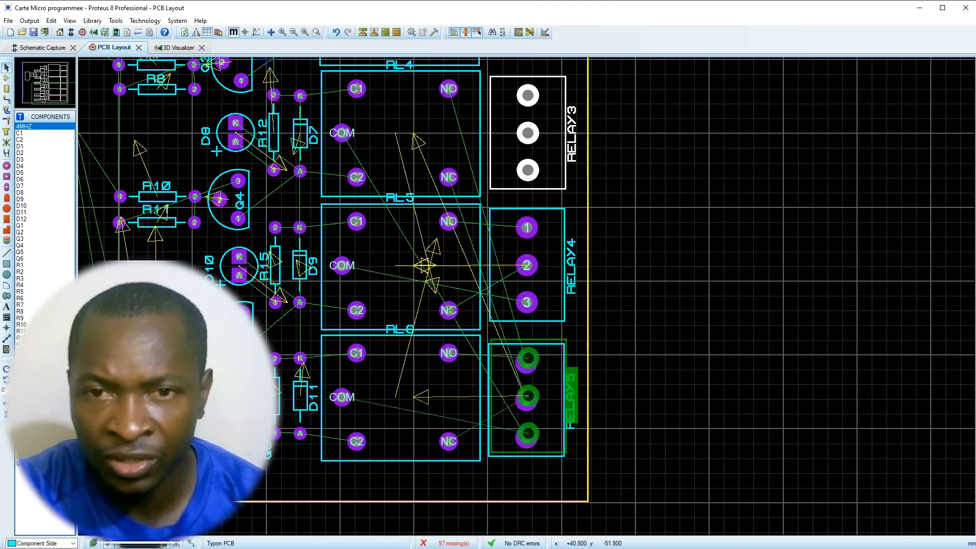
left_click_drag(571, 437, 677, 500)
left_click(567, 358)
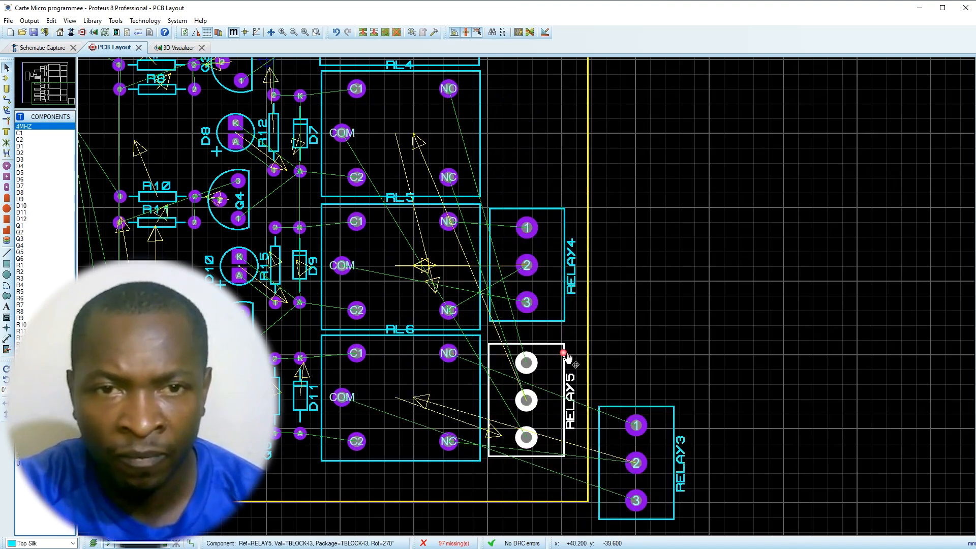
left_click_drag(569, 358, 562, 83)
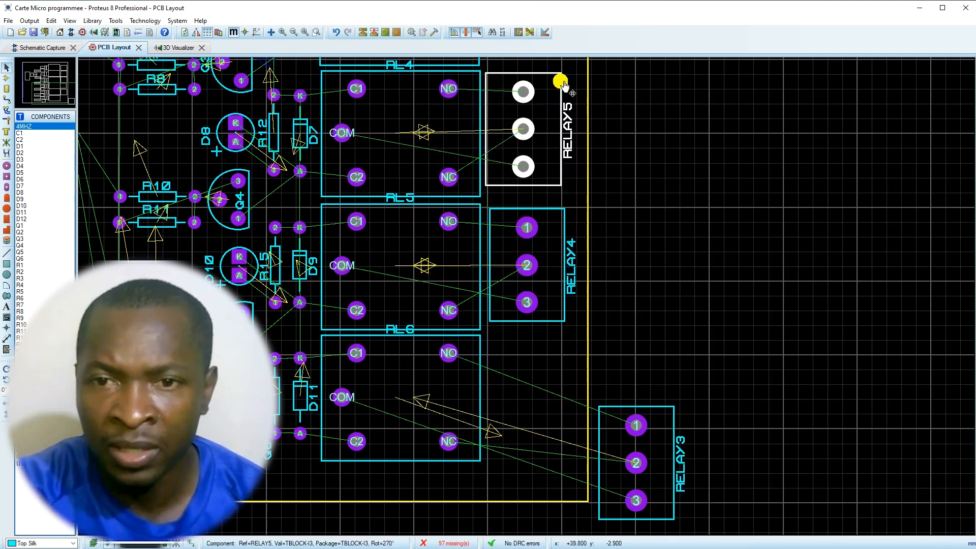
left_click(653, 409)
left_click_drag(653, 409, 541, 344)
- In the schematic, rewire terminal block RELAY 1 so pin 3 goes to RL1's NC contact and pin 2 to its COM contact
scroll(478, 297, "down", 4)
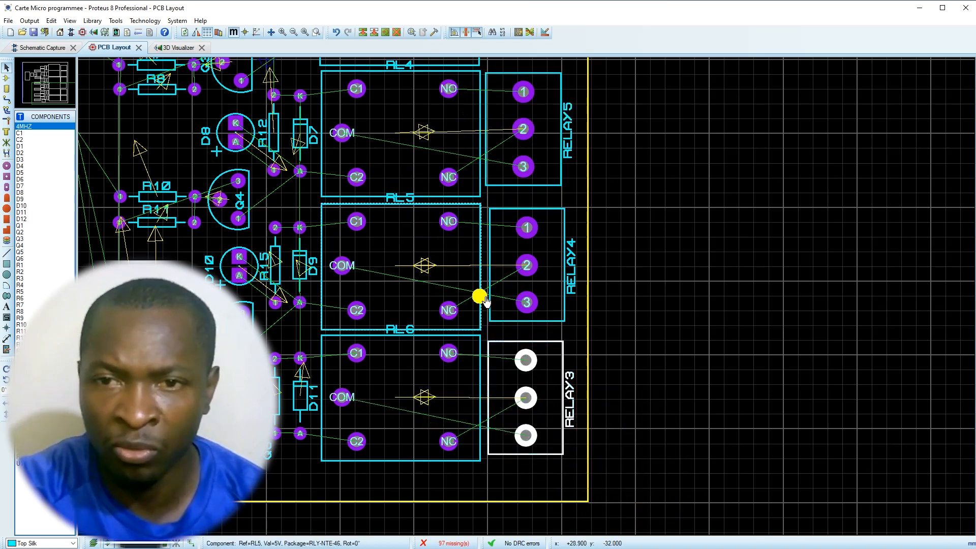
scroll(526, 296, "up", 3)
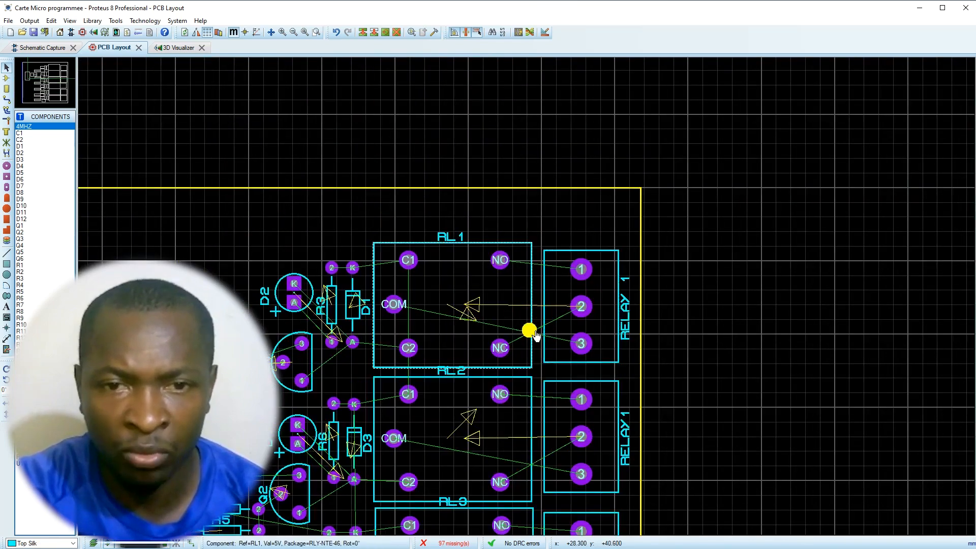
scroll(522, 330, "up", 1)
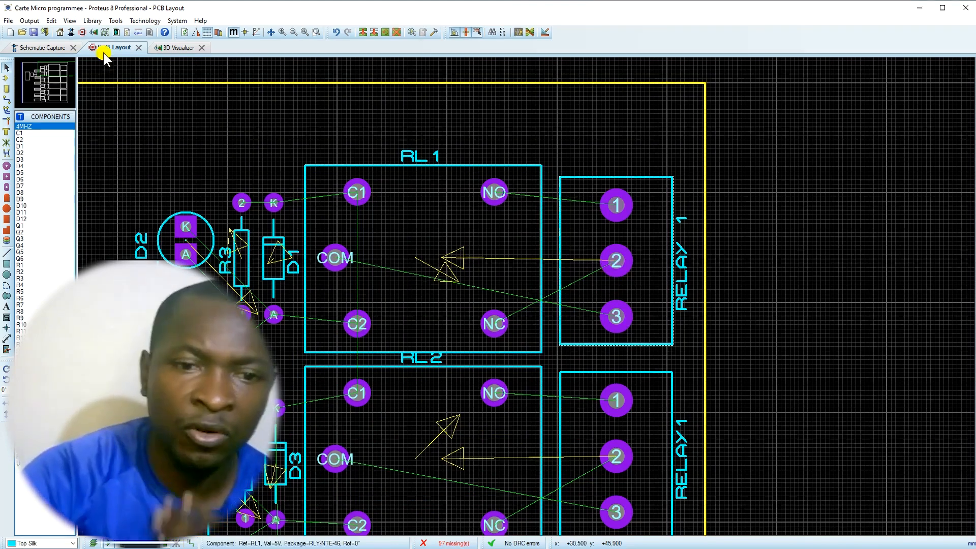
left_click(30, 47)
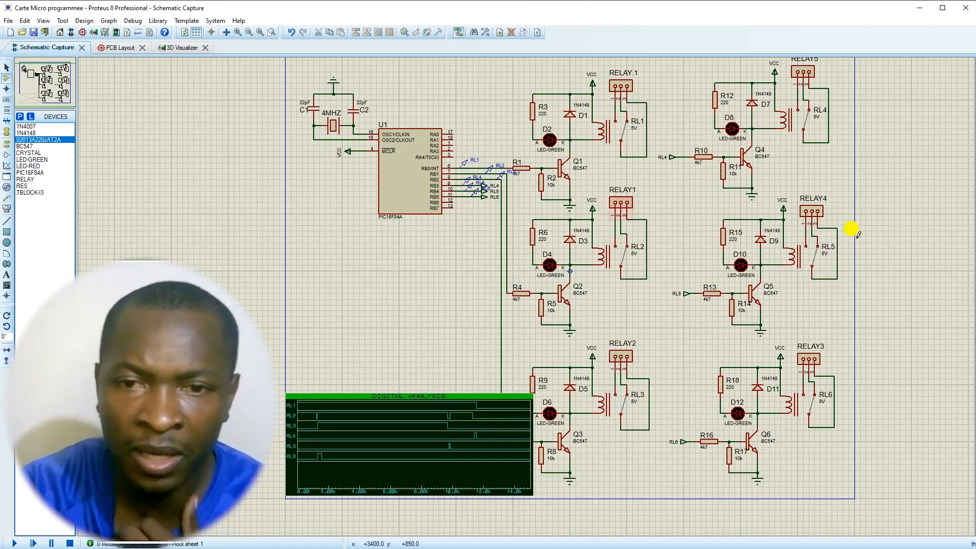
scroll(523, 295, "up", 2)
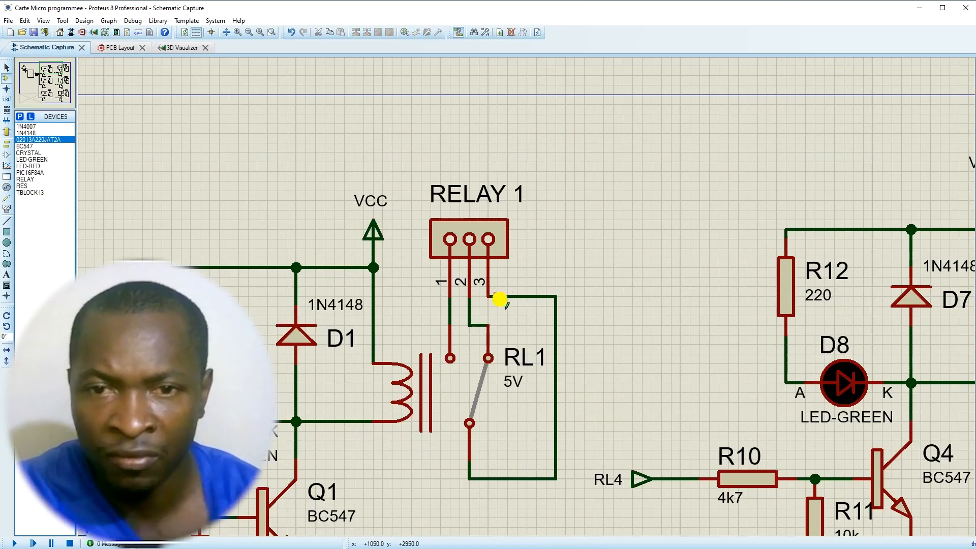
right_click(506, 297)
right_click(507, 296)
right_click(469, 313)
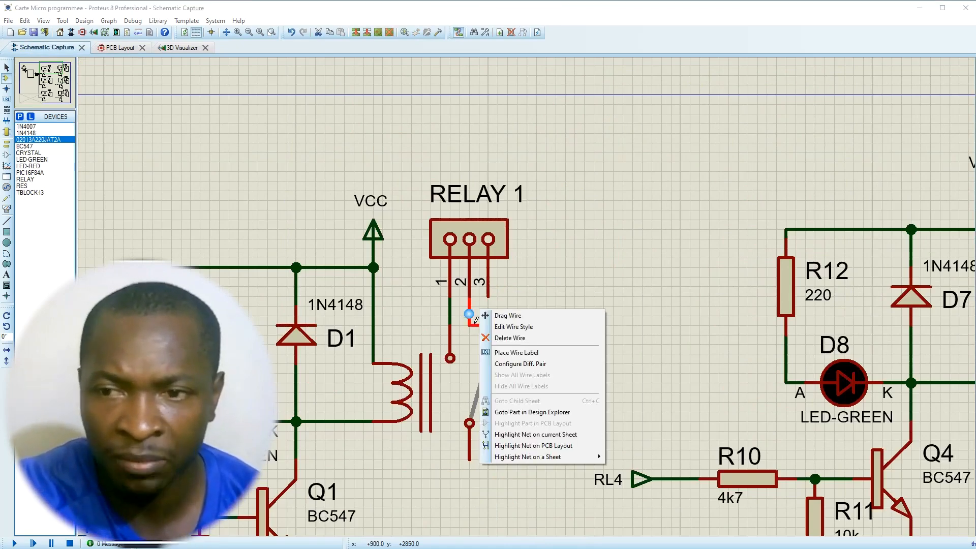
right_click(469, 313)
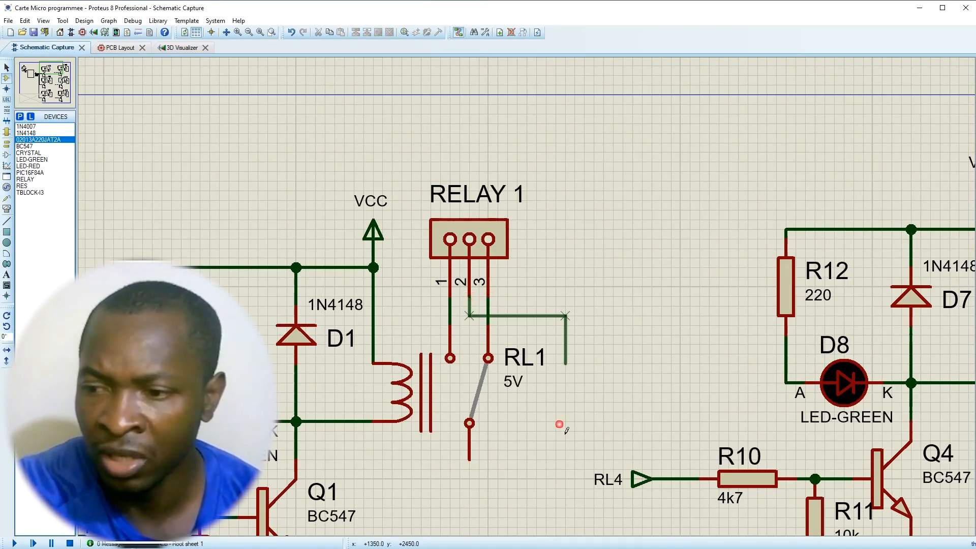
left_click(472, 462)
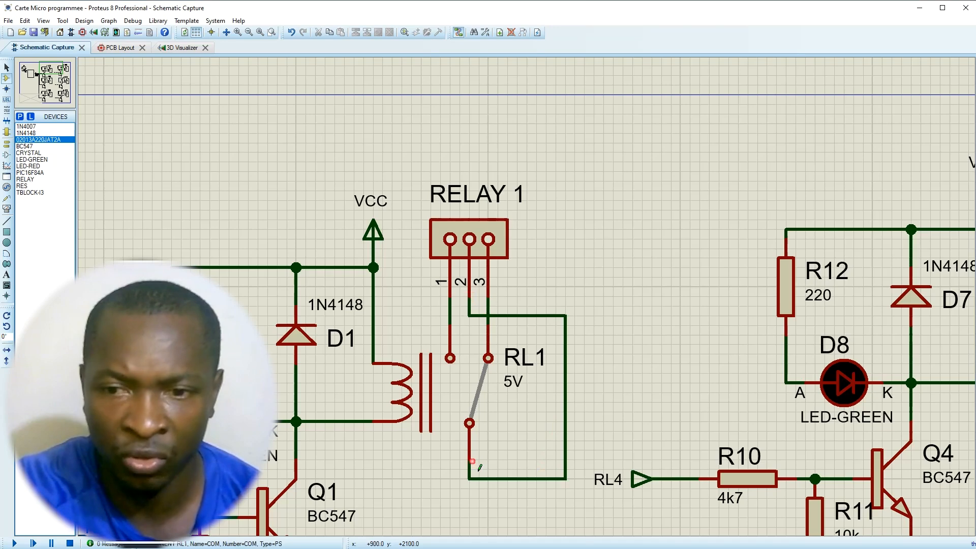
left_click(120, 46)
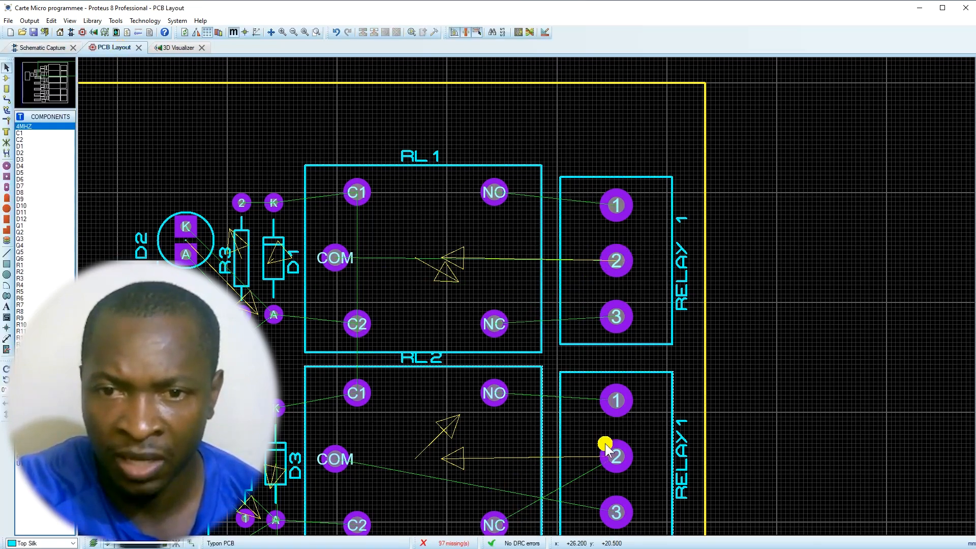
- In the schematic, delete the wires on pins 2 and 3 of terminal block RELAY1 at relay RL2
left_click(45, 47)
scroll(503, 422, "down", 2)
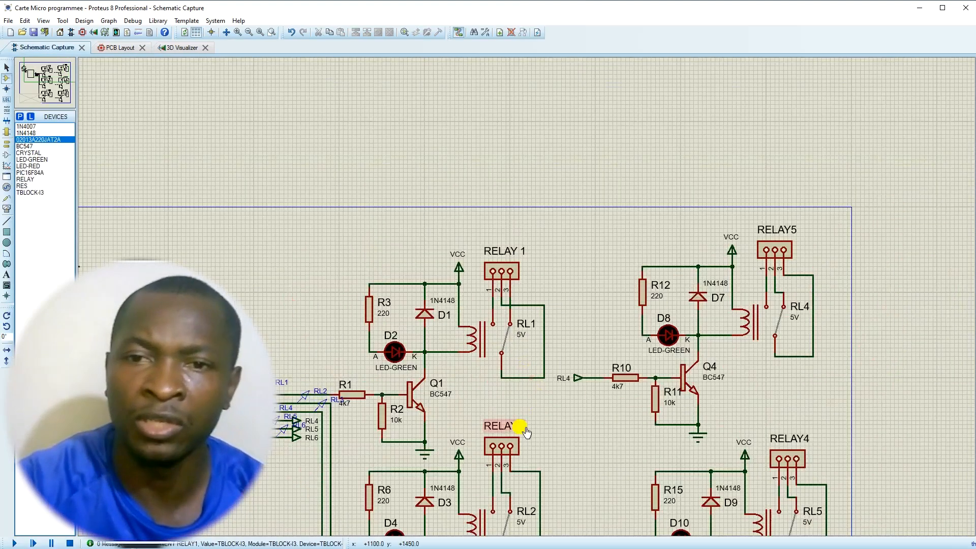
scroll(503, 465, "up", 2)
right_click(523, 328)
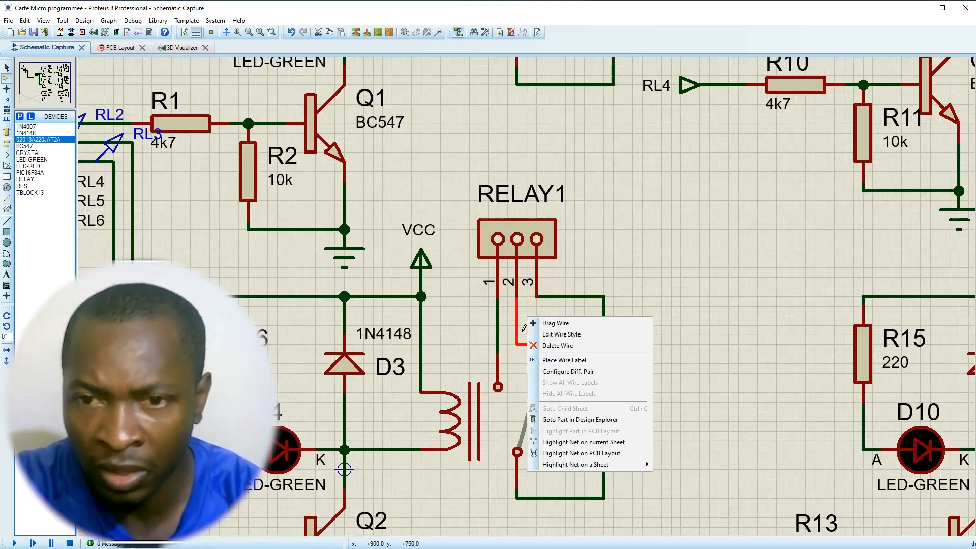
left_click(557, 345)
right_click(573, 296)
left_click(607, 322)
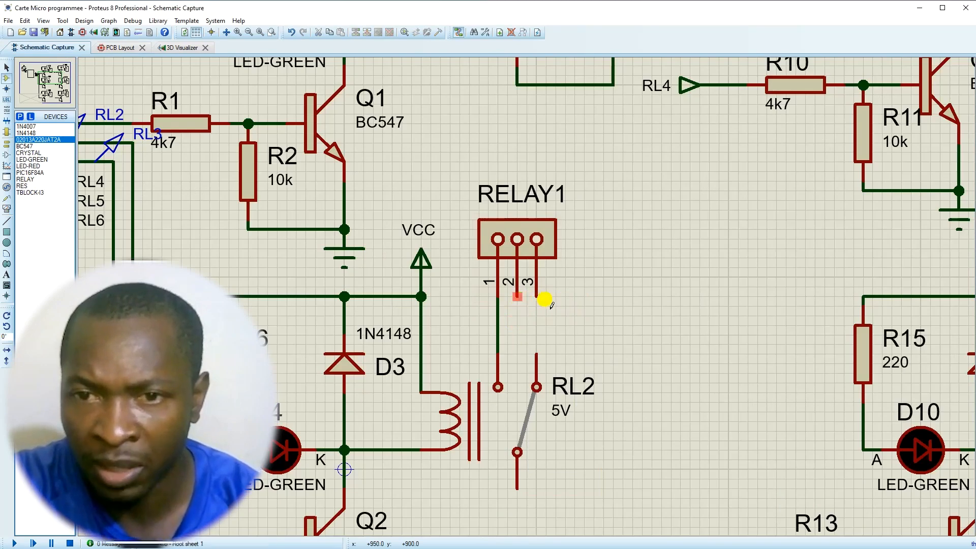
- Wire RELAY1 pin 3 straight to RL2's NC contact and route pin 2 around the relay to its COM contact
left_click(537, 297)
left_click(536, 353)
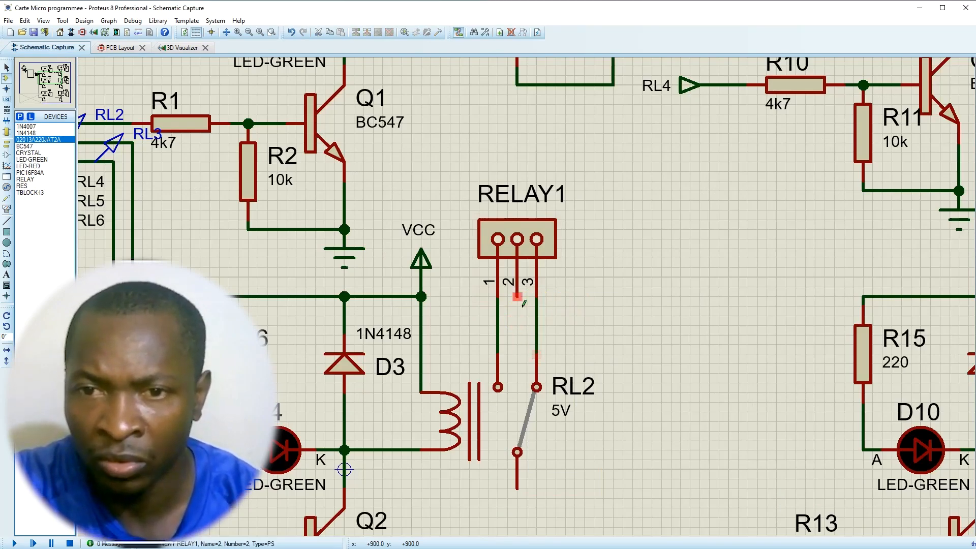
left_click(517, 297)
left_click(518, 335)
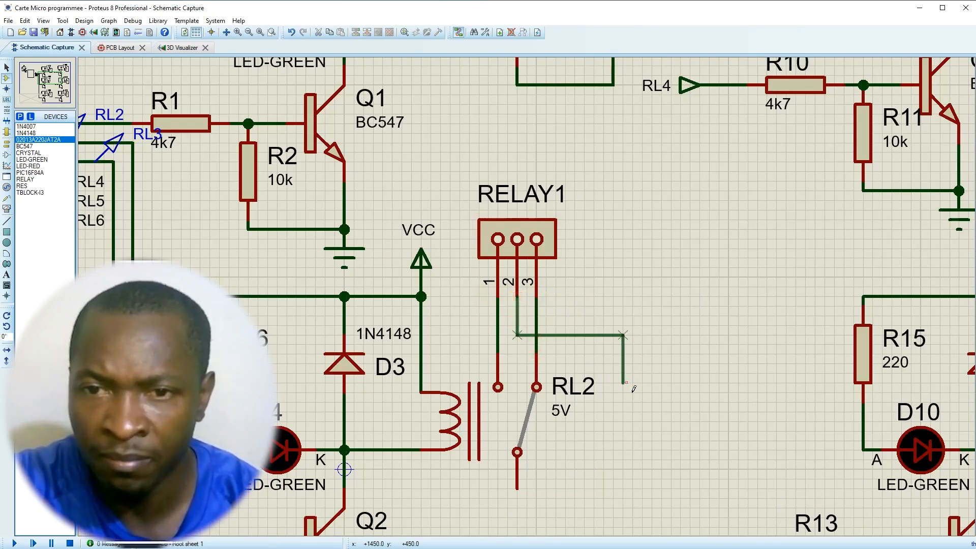
left_click(623, 487)
left_click(525, 453)
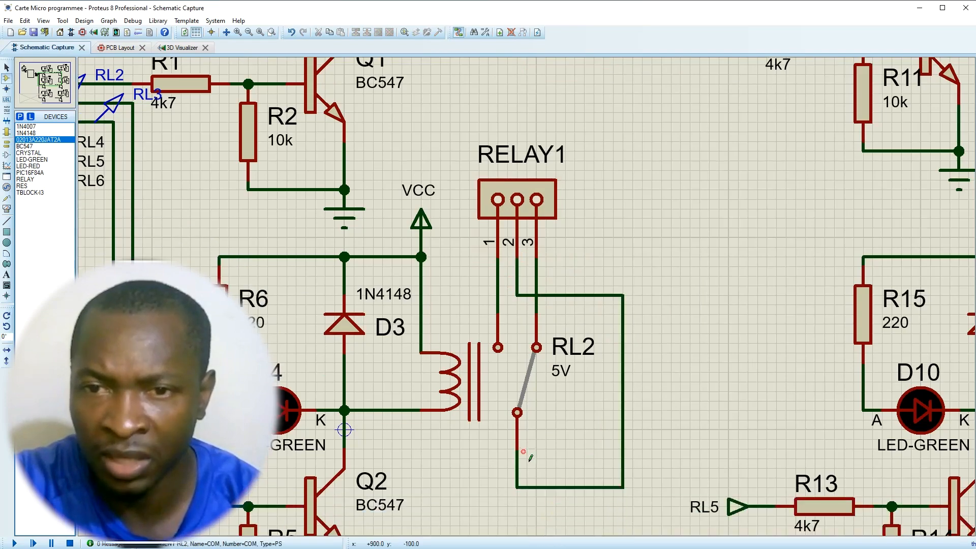
- Delete the wires connecting pins 2 and 3 of terminal block RELAY2 to relay RL3
key("F8")
scroll(528, 350, "up", 6)
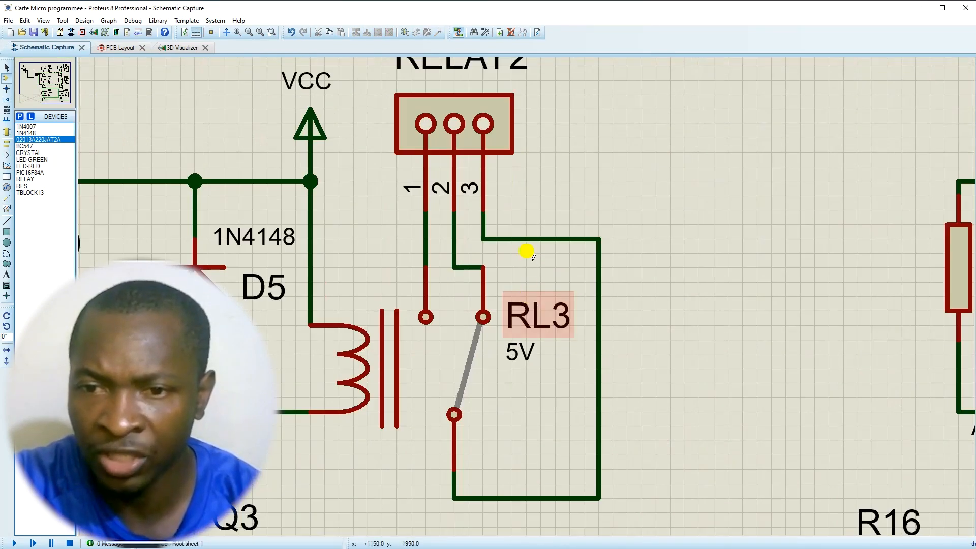
right_click(525, 239)
right_click(525, 239)
right_click(454, 251)
right_click(454, 251)
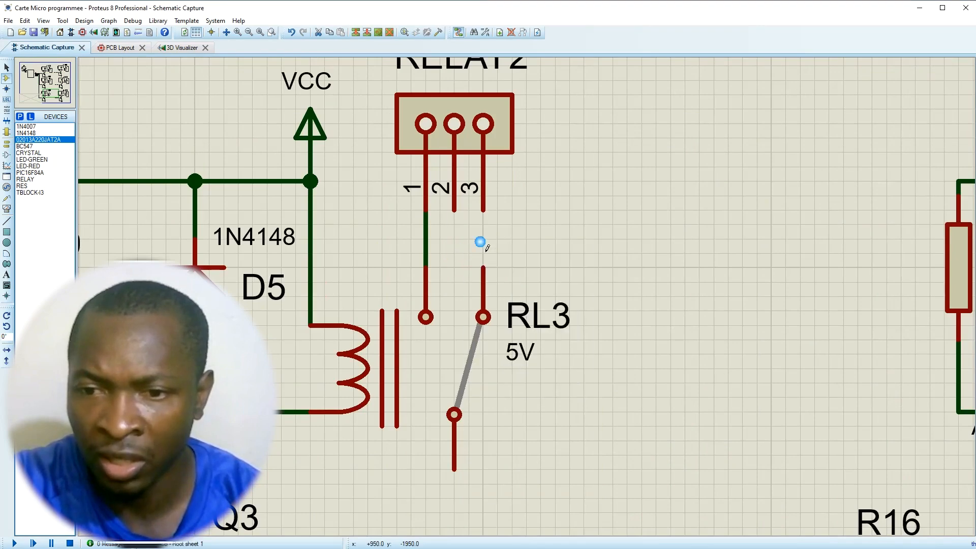
- Wire RELAY2 pin 3 straight to RL3's NC contact and route pin 2 around the relay to its COM contact
left_click(483, 212)
left_click(482, 266)
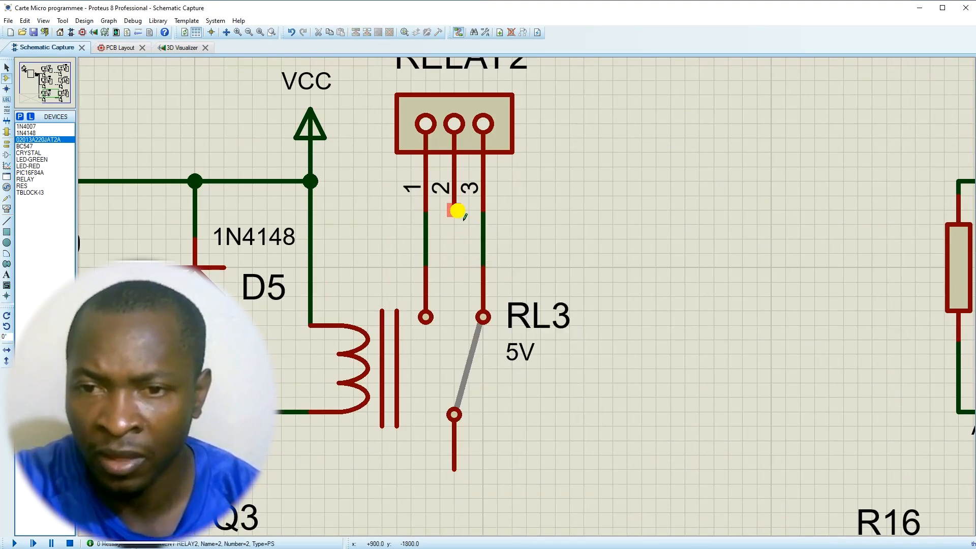
left_click(454, 212)
left_click(454, 239)
left_click(599, 239)
left_click(599, 484)
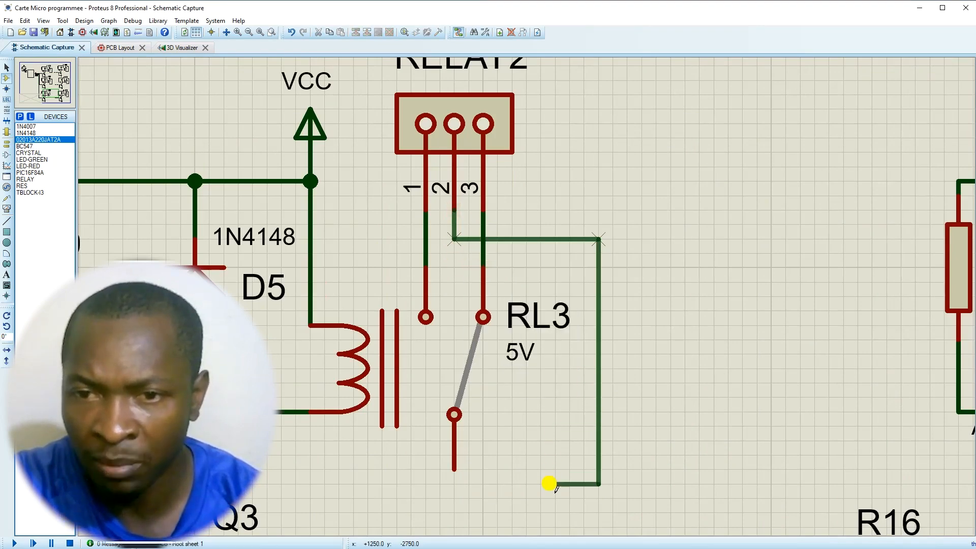
left_click(454, 470)
- Delete the wires connecting pins 2 and 3 of terminal block RELAY3 to relay RL6
scroll(605, 427, "down", 2)
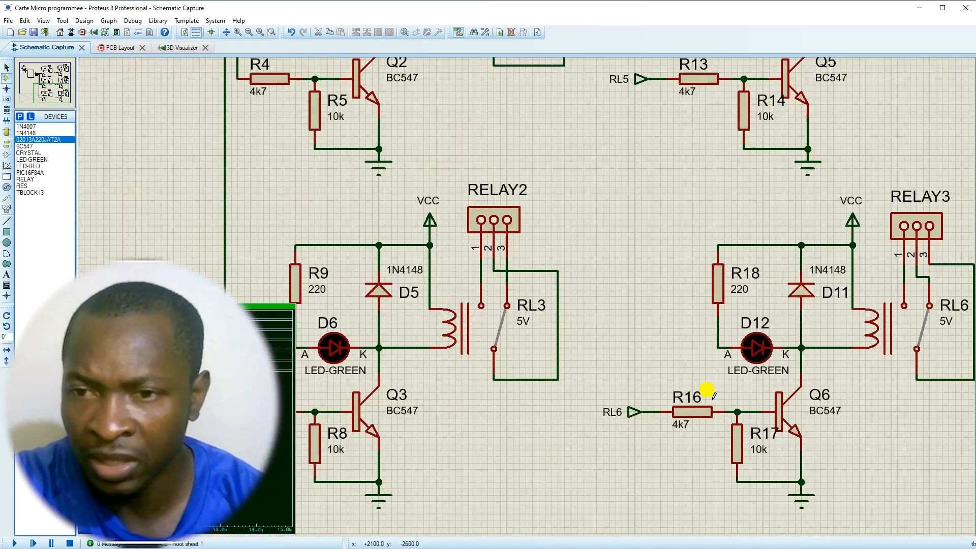
scroll(788, 366, "down", 2)
scroll(703, 279, "up", 4)
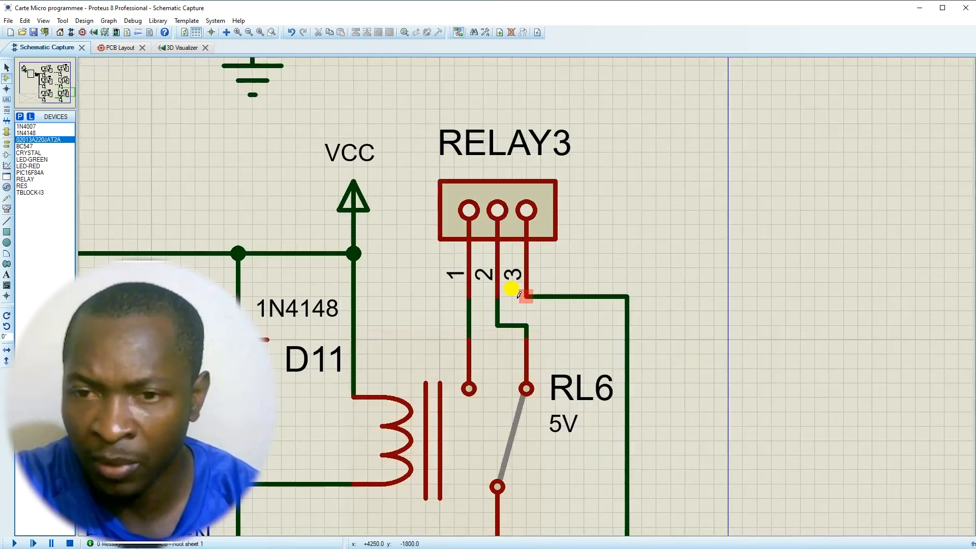
right_click(553, 301)
left_click(575, 319)
right_click(498, 317)
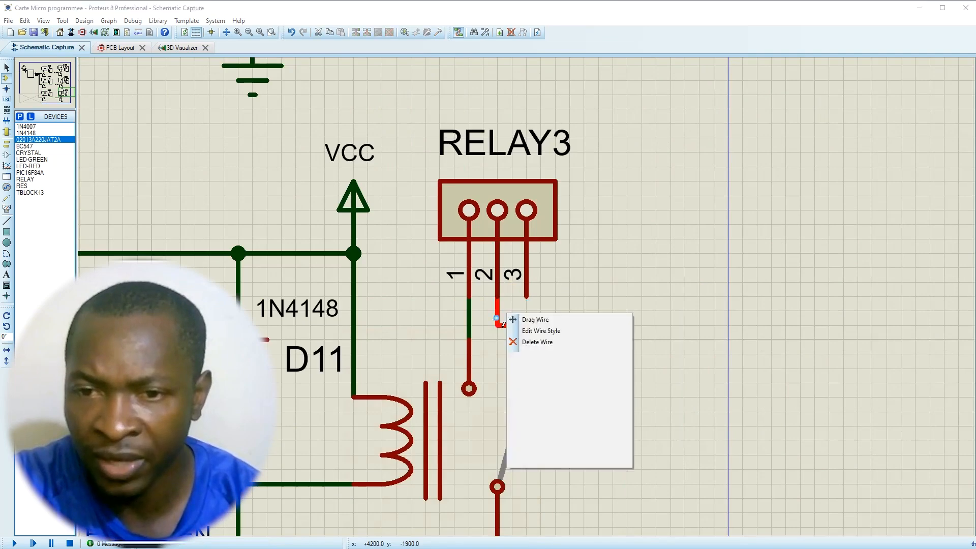
left_click(530, 340)
- Wire RELAY3 pin 3 straight to RL6's NC contact and route pin 2 around the relay to its COM contact
left_click(526, 340)
left_click(527, 298)
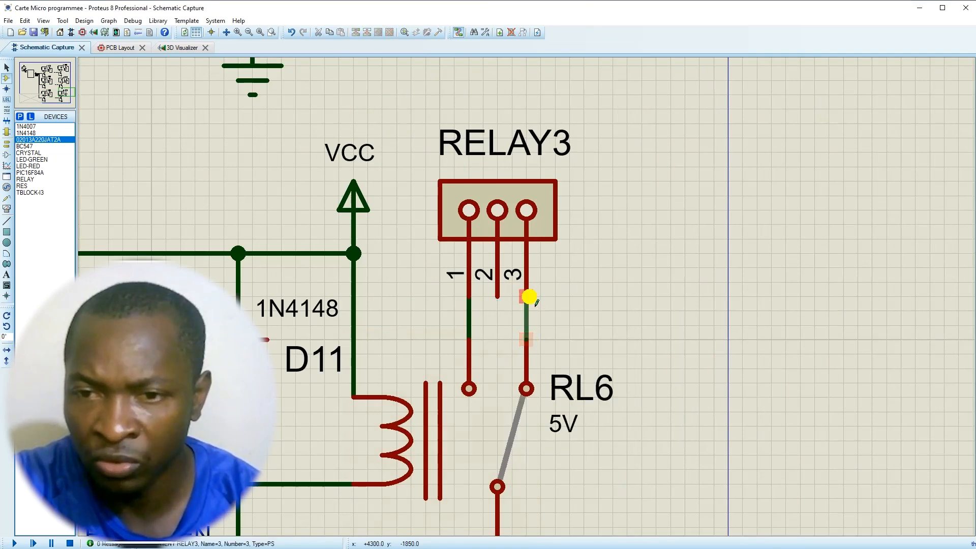
left_click(497, 297)
left_click(503, 324)
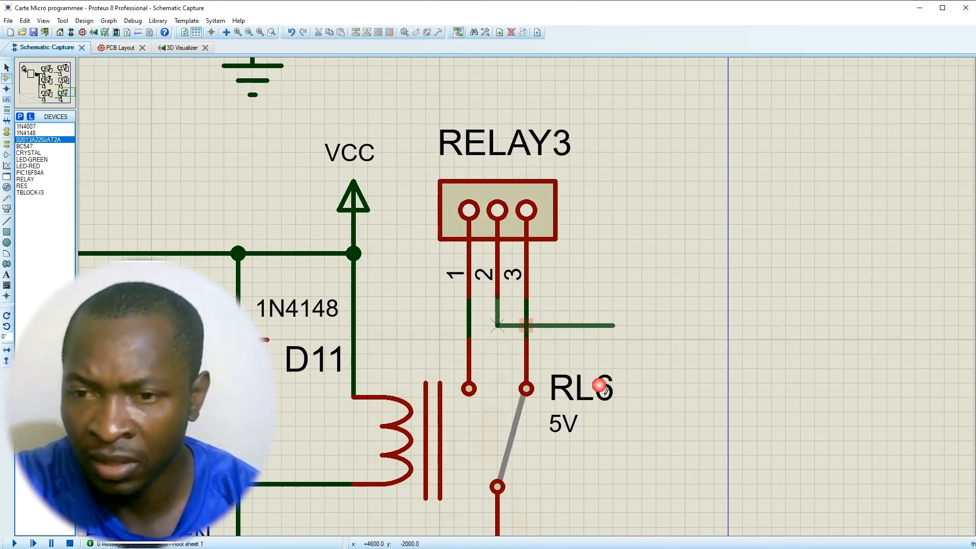
scroll(585, 488, "down", 1)
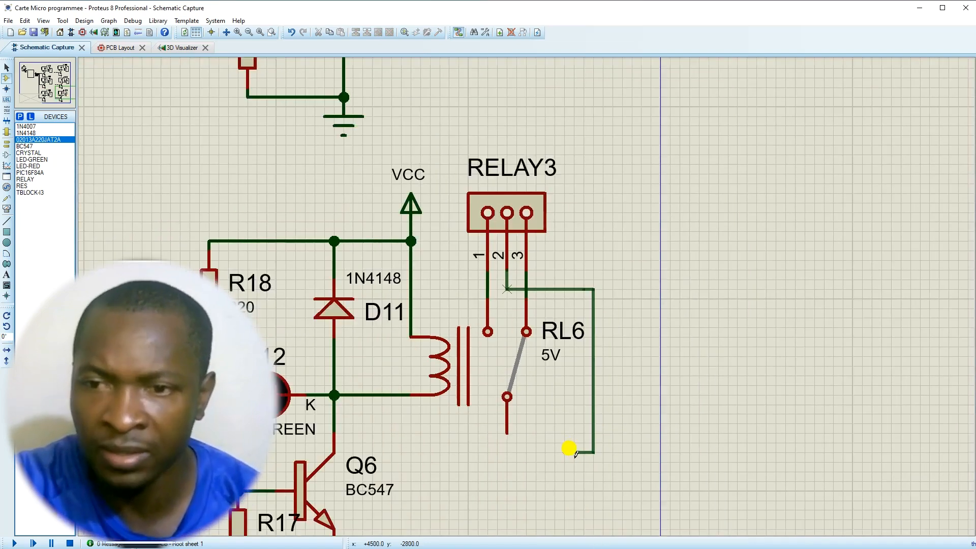
left_click(507, 435)
- Delete the wires connecting pins 2 and 3 of terminal block RELAY4 to relay RL5
scroll(525, 331, "down", 2)
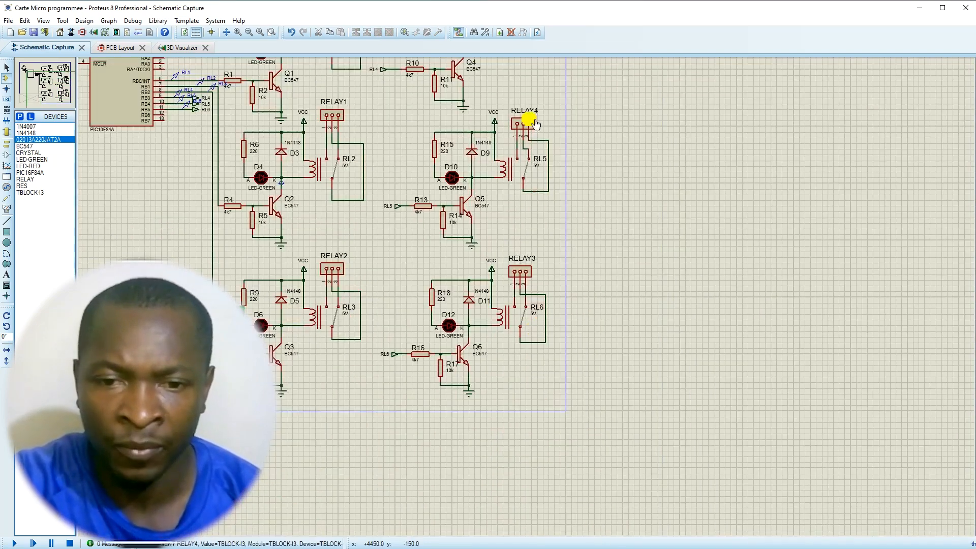
scroll(529, 124, "up", 2)
right_click(526, 273)
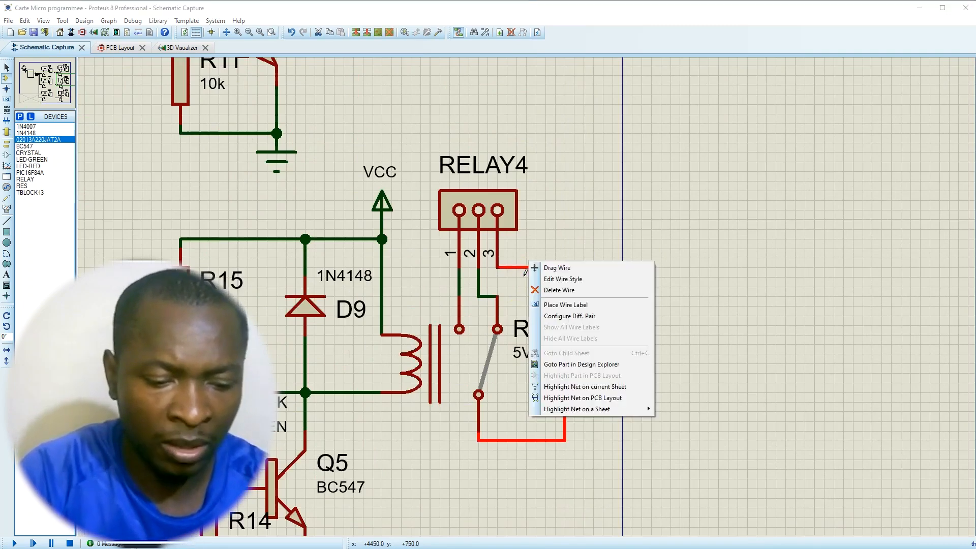
left_click(559, 290)
right_click(478, 286)
left_click(511, 302)
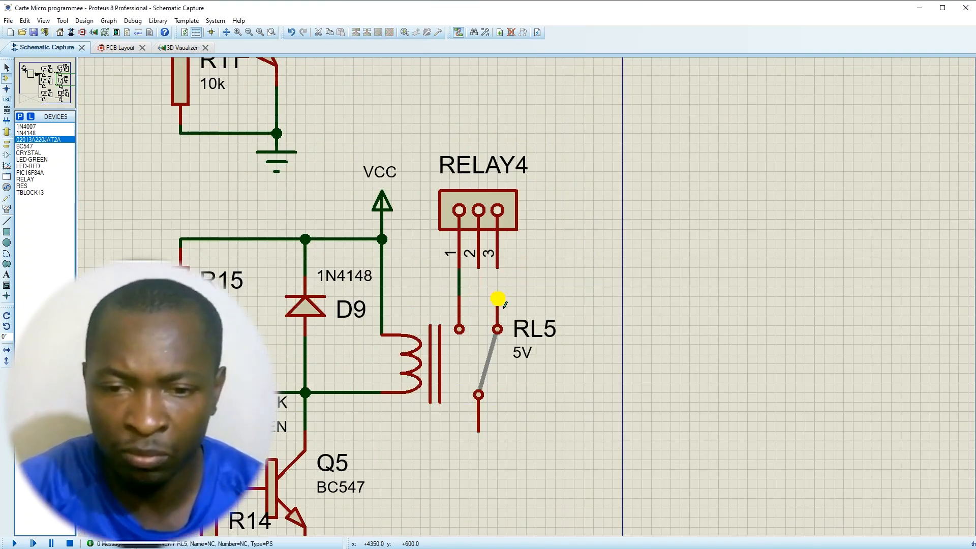
- Wire RELAY4 pin 3 straight to RL5's NC contact and route pin 2 around the relay to its COM contact
left_click(496, 268)
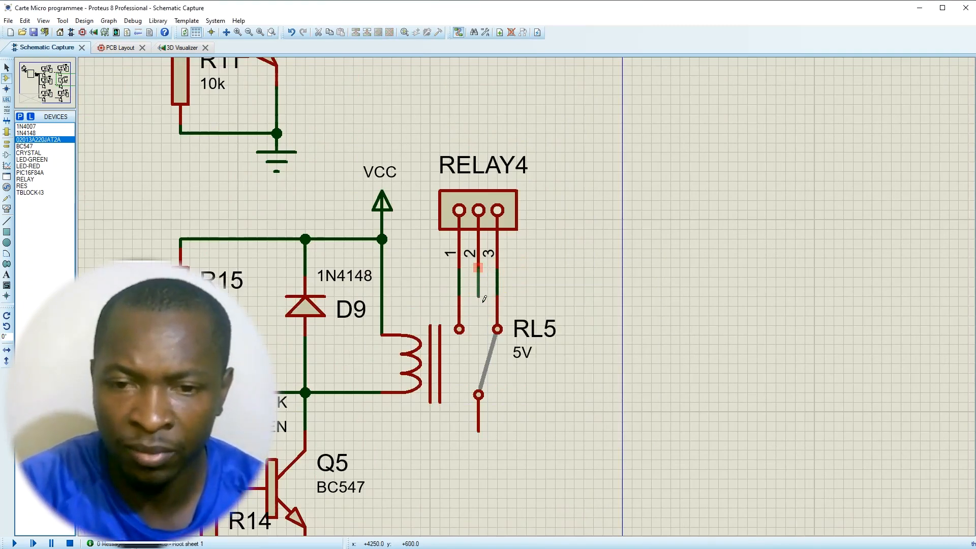
left_click(573, 322)
left_click(535, 460)
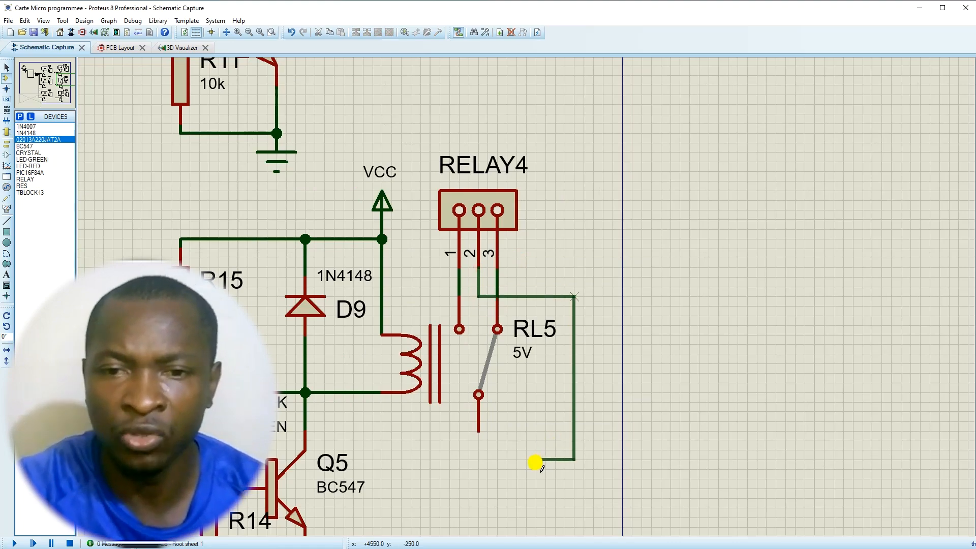
left_click(478, 432)
- Rewire terminal block RELAY5 so pin 3 goes to RL4's NC contact and pin 2 to its COM contact
scroll(523, 251, "down", 3)
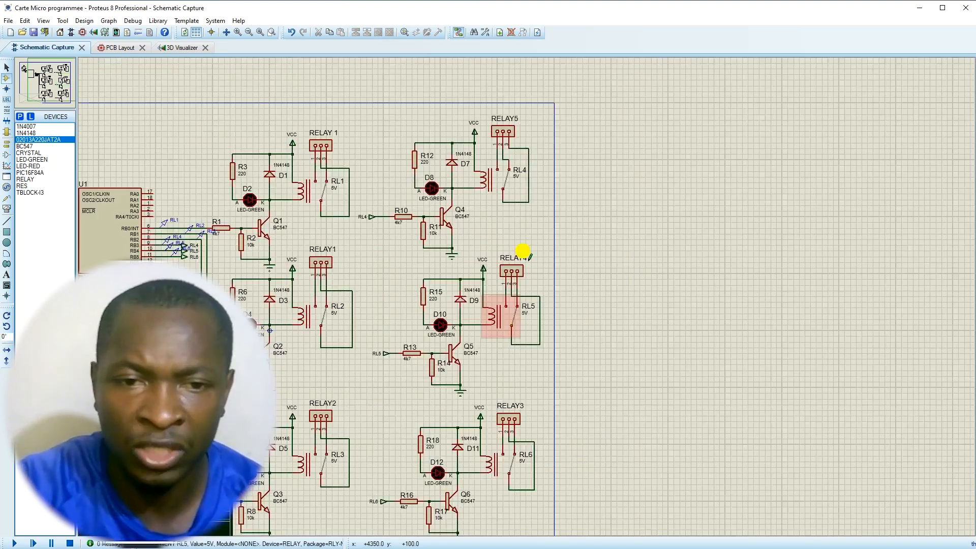
scroll(527, 293, "up", 3)
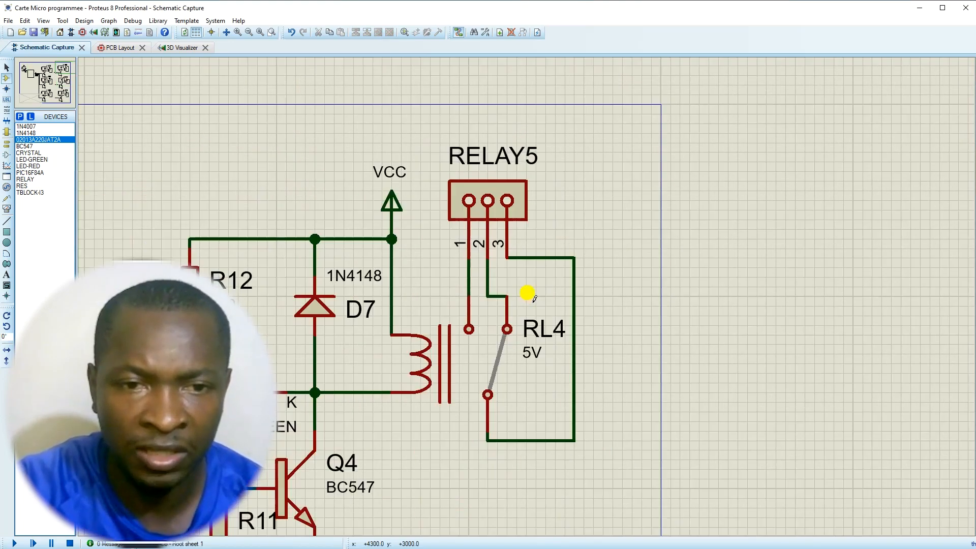
right_click(538, 257)
right_click(538, 257)
right_click(491, 292)
right_click(491, 291)
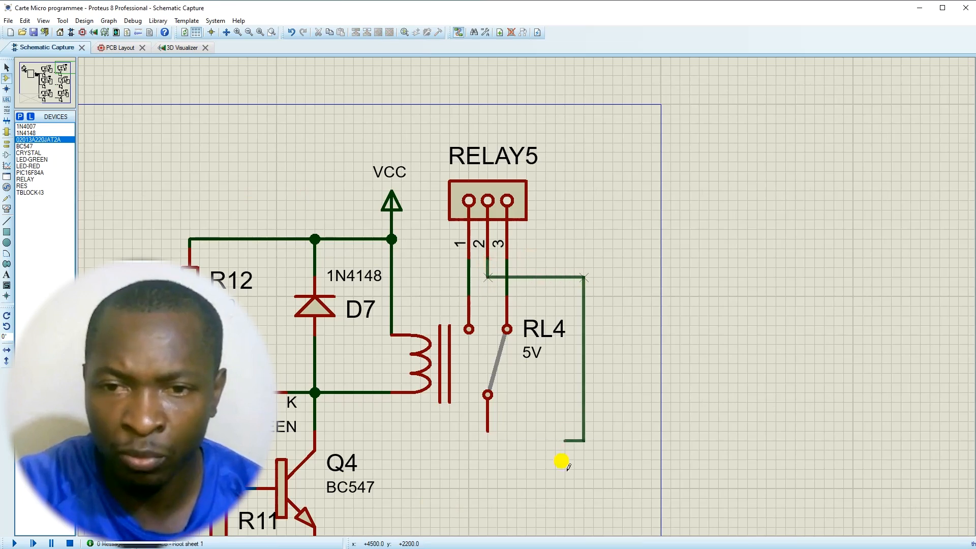
left_click(488, 435)
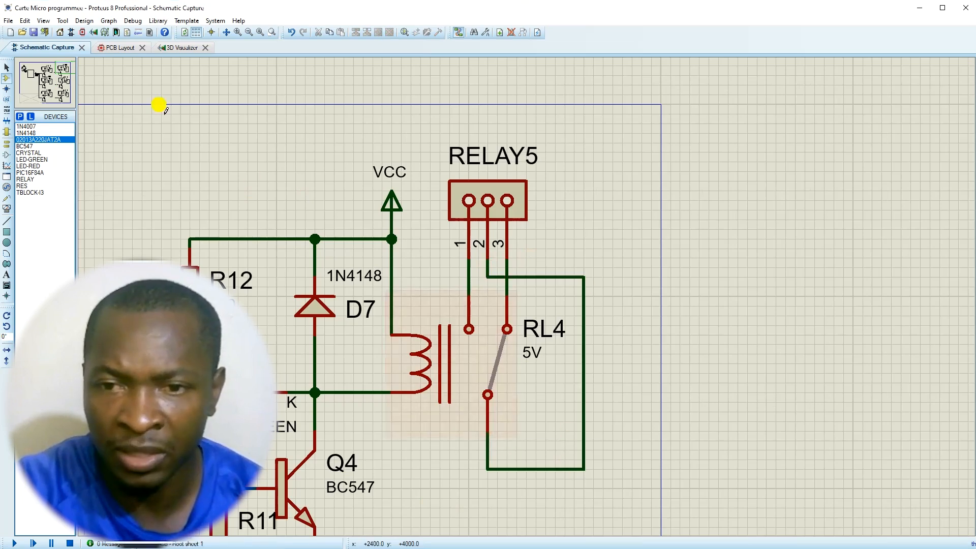
- Save the project and return to the PCB layout to check the updated terminal block connections
left_click(35, 31)
left_click(113, 48)
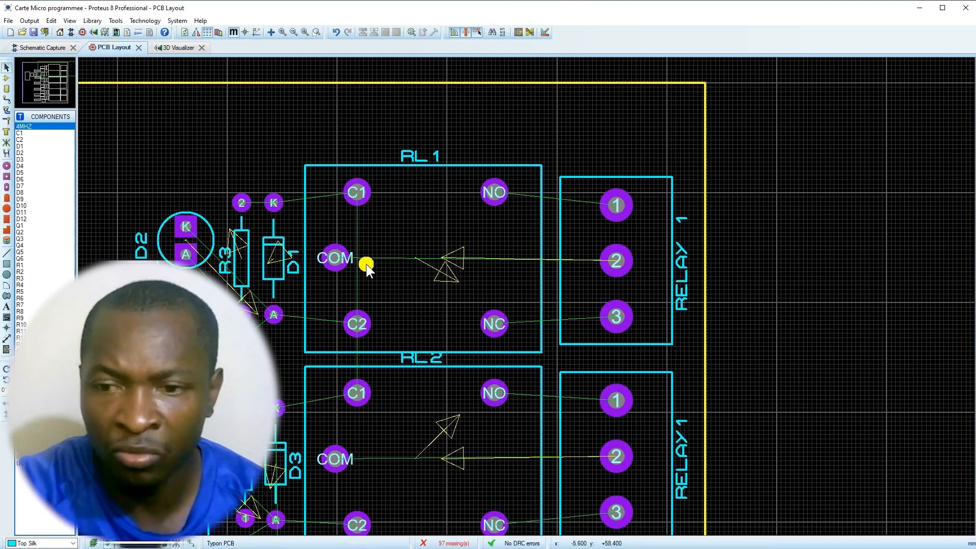
- Route a bottom copper track from relay RL4's NO pad to pin 1 of terminal block RELAY5
scroll(488, 286, "down", 2)
scroll(538, 461, "up", 2)
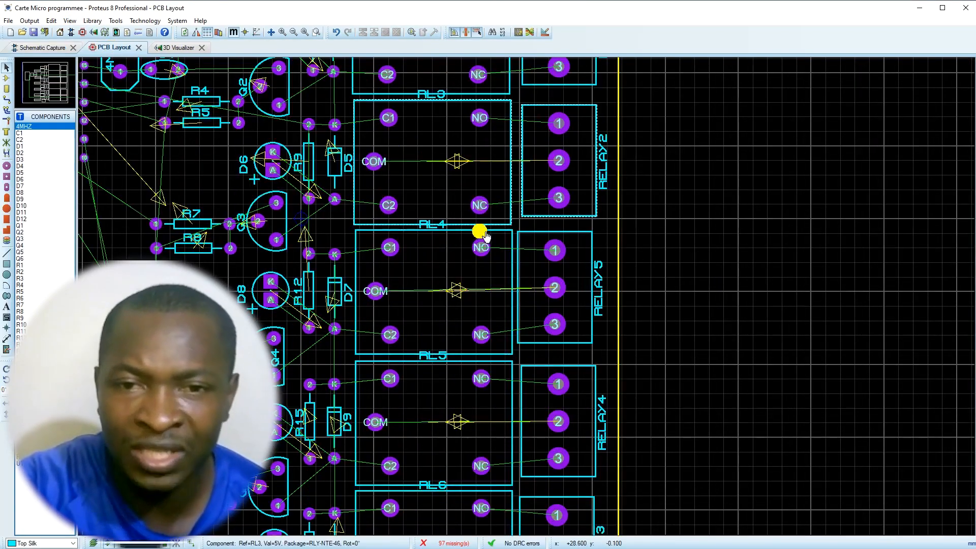
left_click(7, 100)
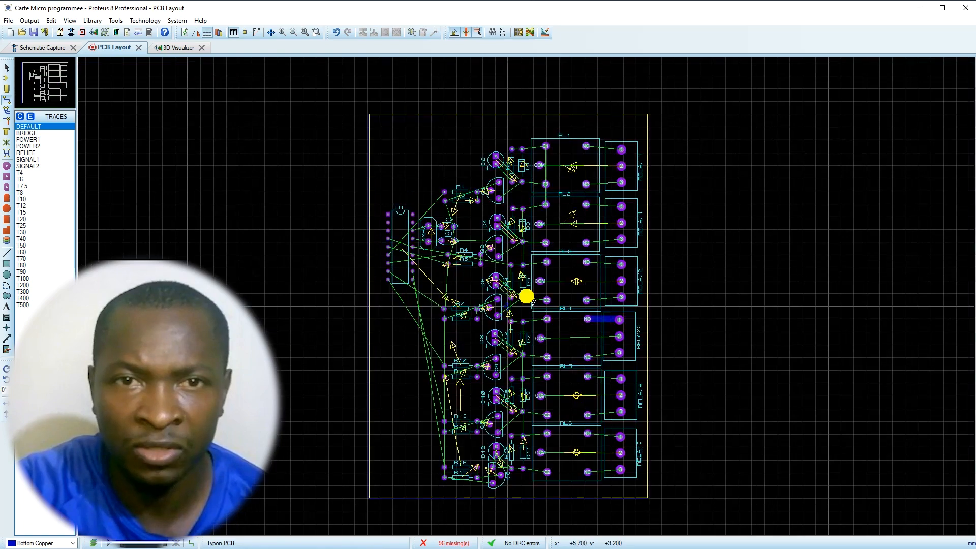
scroll(526, 295, "up", 2)
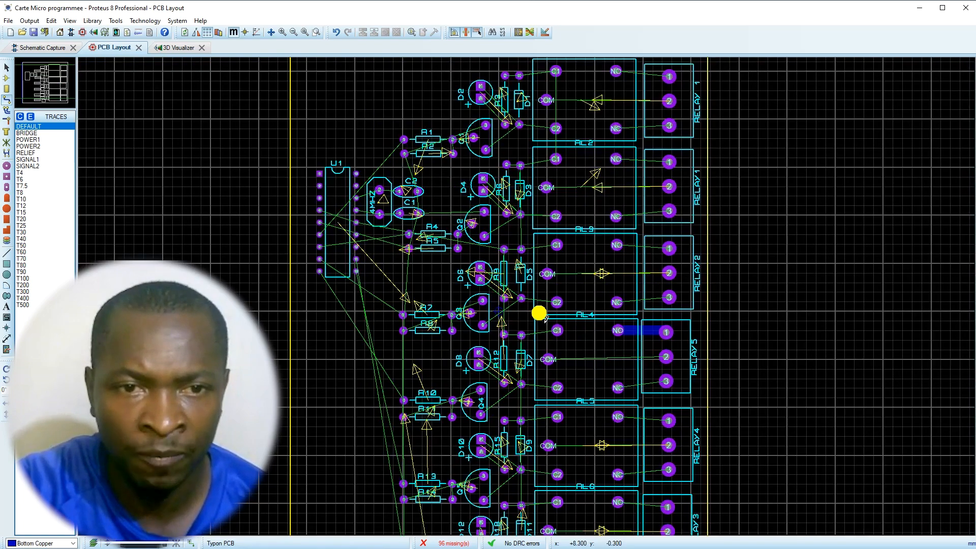
- Auto-route the remaining board connections using the basic automatic schedule with 50 routing passes
left_click(143, 20)
mouse_move(120, 23)
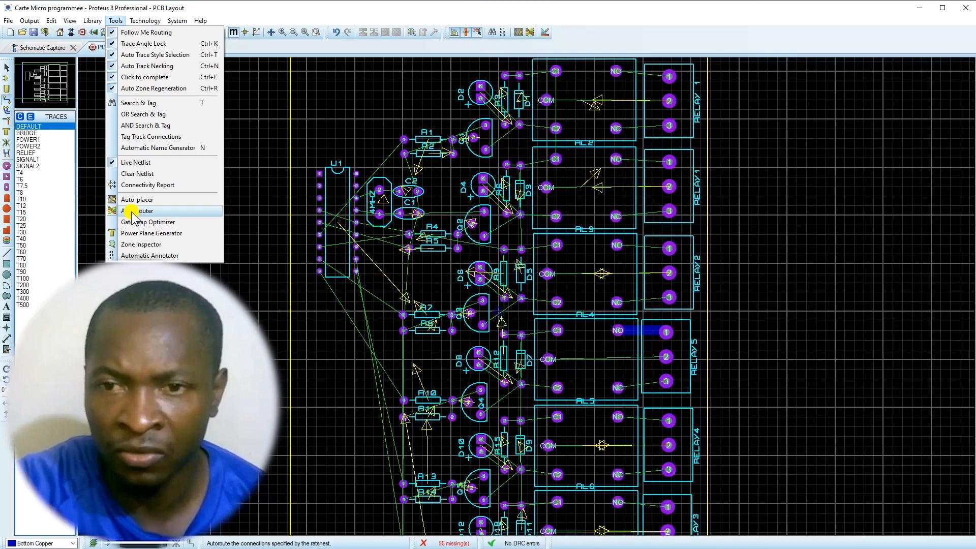
left_click(275, 425)
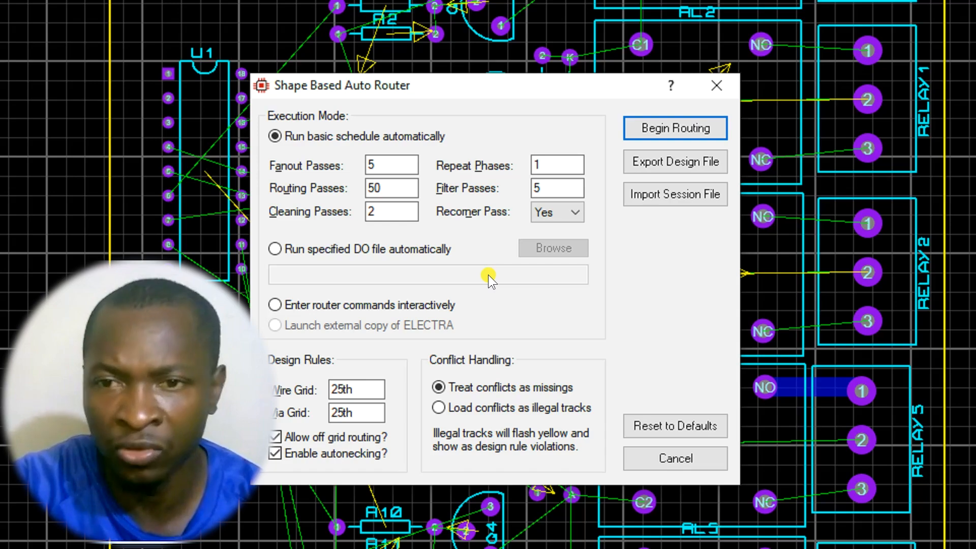
left_click(670, 127)
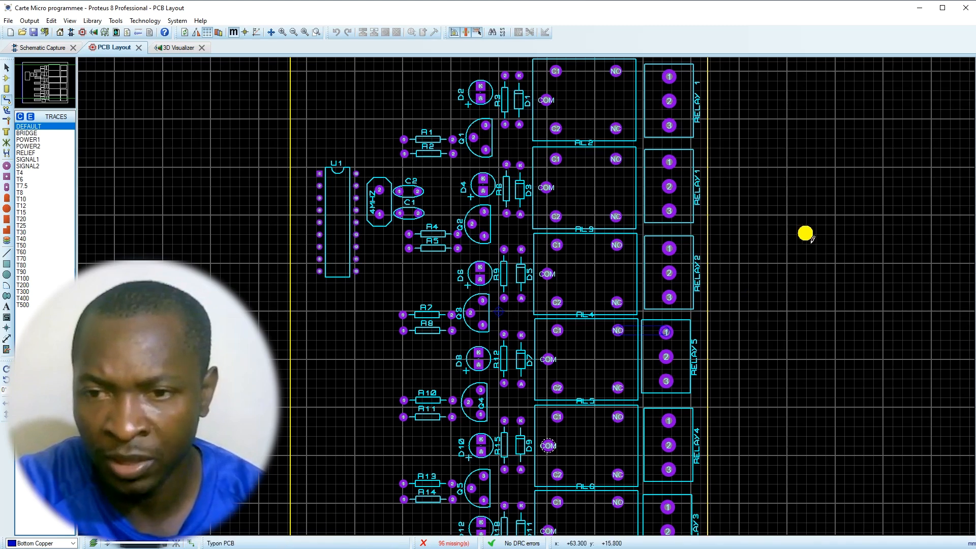
- Examine the auto-routed tracks around the microcontroller and relays, including on the 3D board model
scroll(600, 268, "down", 2)
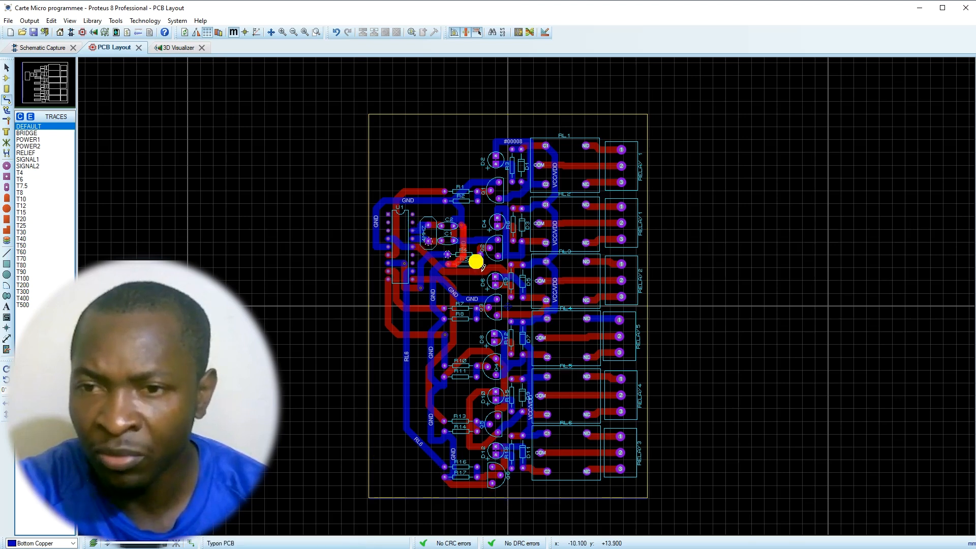
scroll(476, 262, "up", 2)
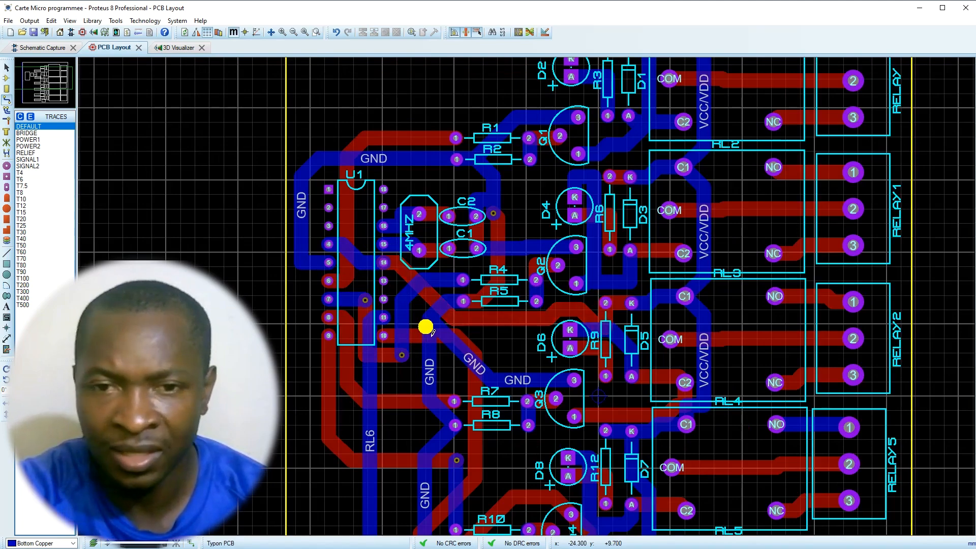
scroll(426, 327, "down", 1)
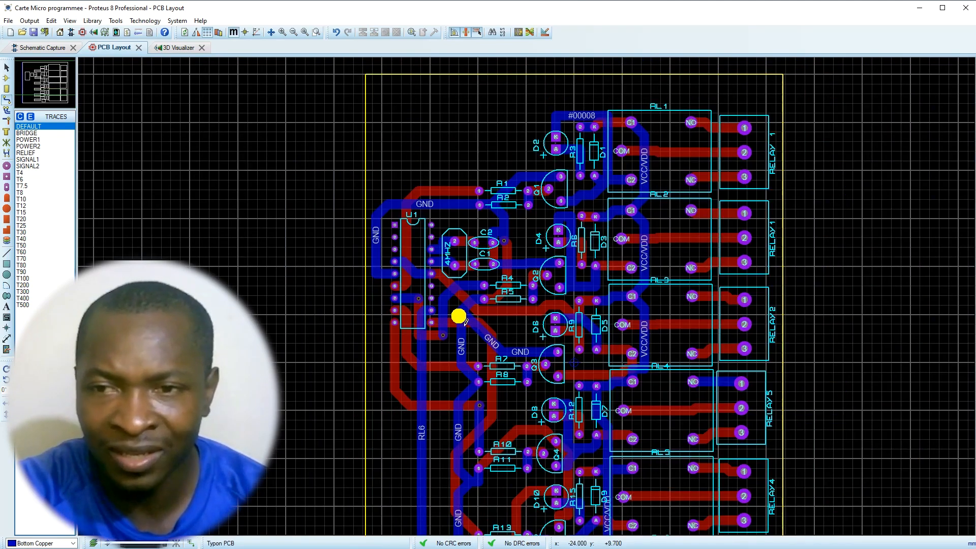
left_click(172, 48)
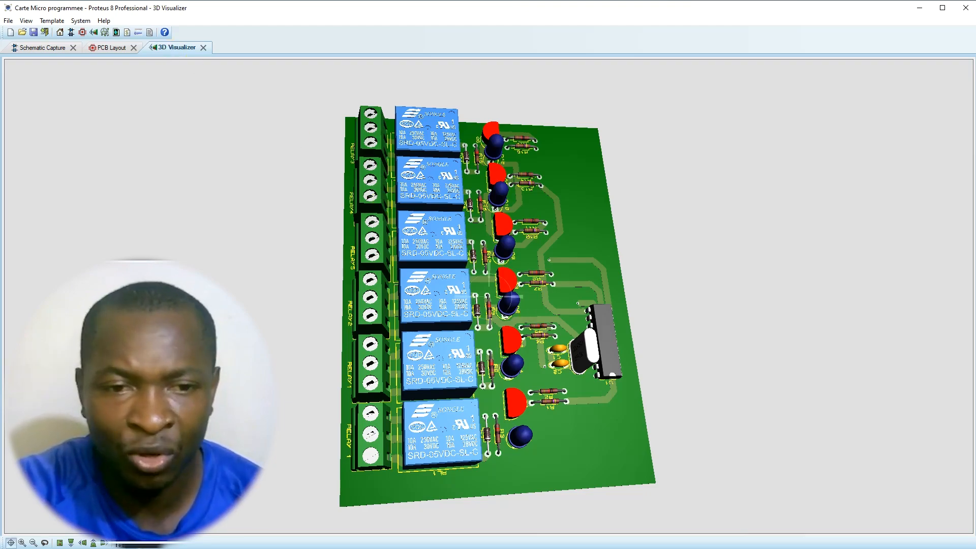
left_click_drag(526, 315, 501, 310)
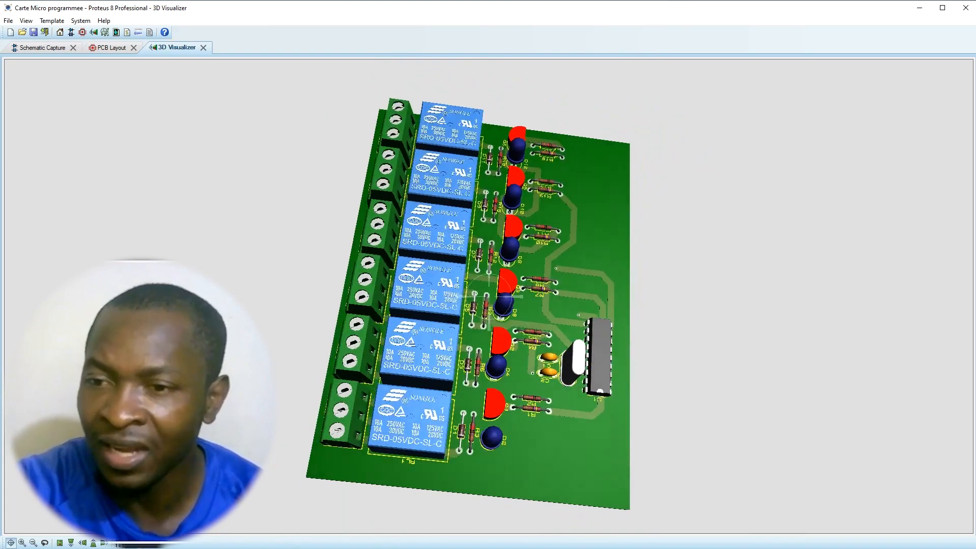
- Compare the complete schematic with the routed PCB layout
left_click(39, 47)
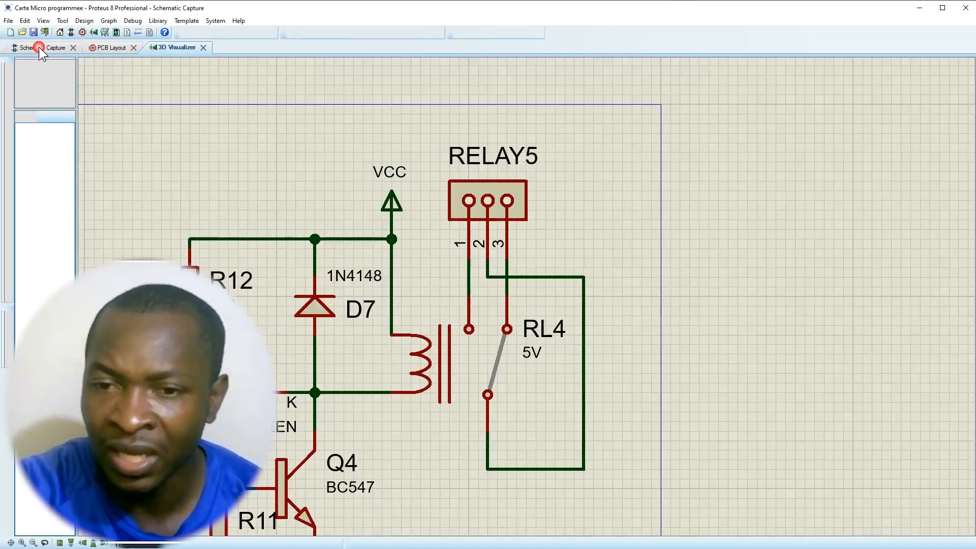
left_click(98, 44)
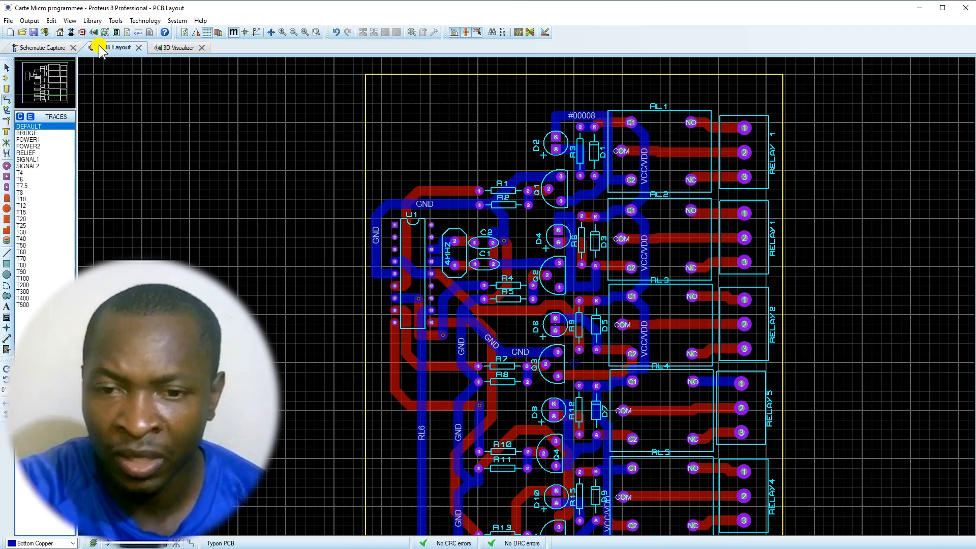
left_click(50, 46)
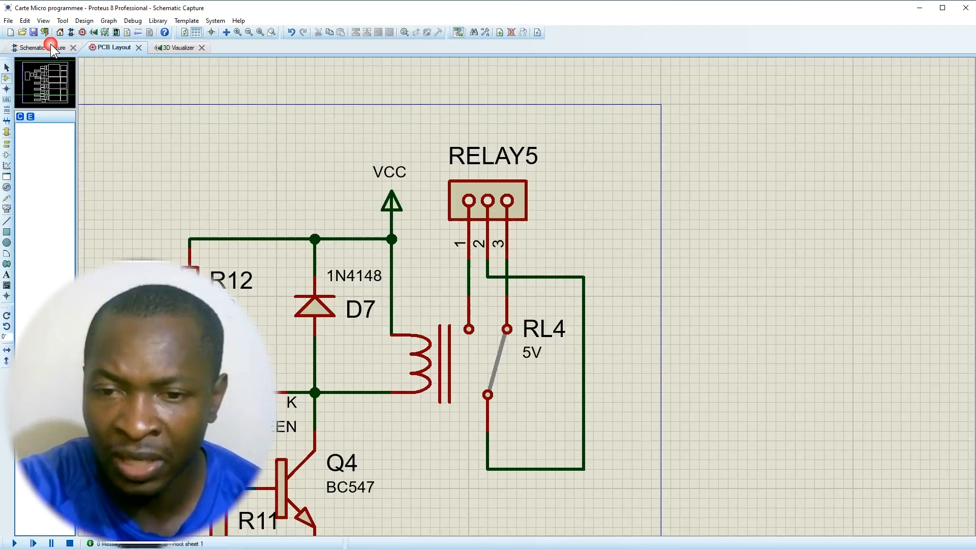
left_click(260, 31)
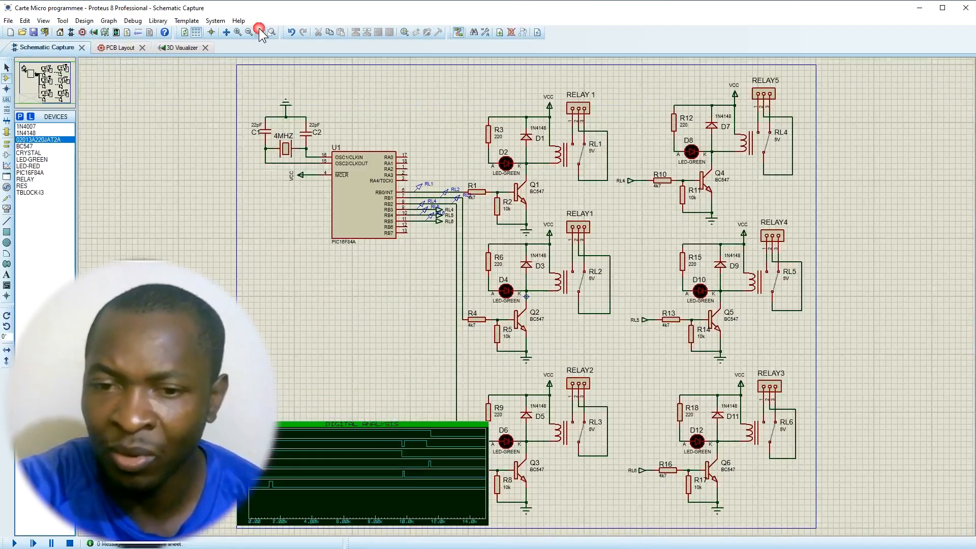
left_click(119, 46)
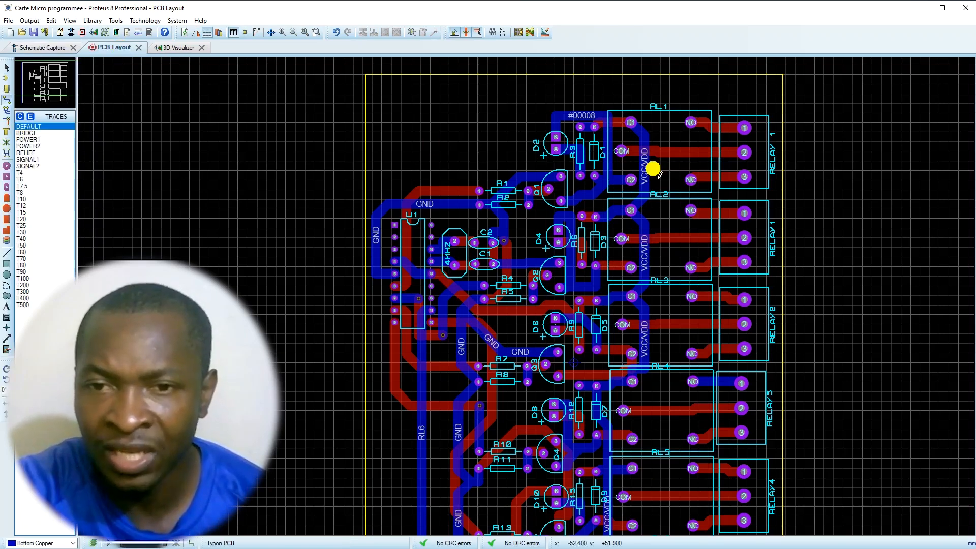
- Inspect the underside of the 3D board with its components hidden
left_click(170, 47)
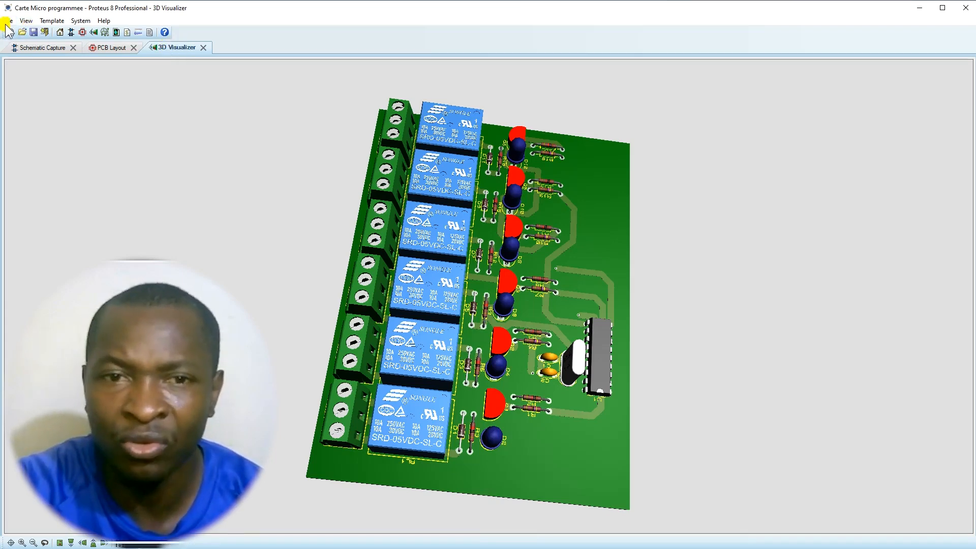
left_click(20, 22)
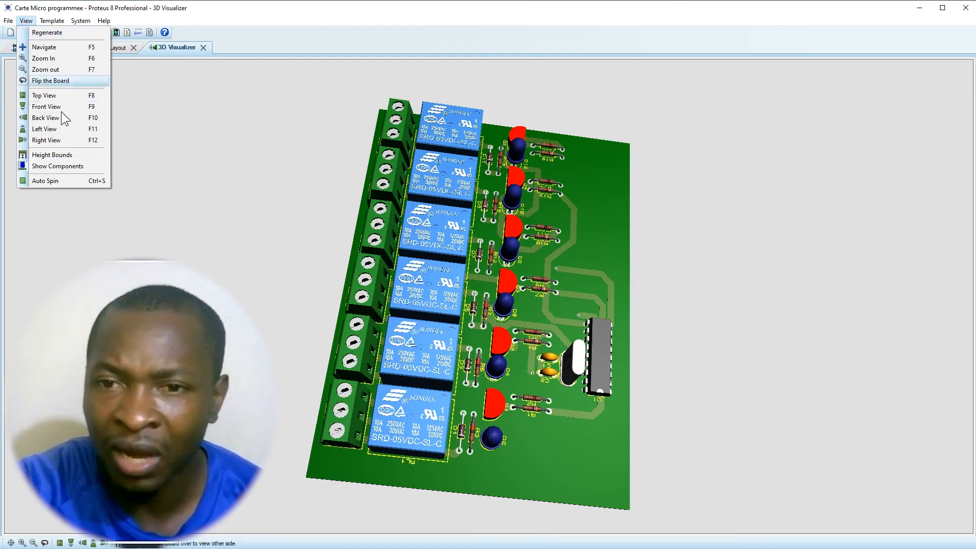
left_click(56, 170)
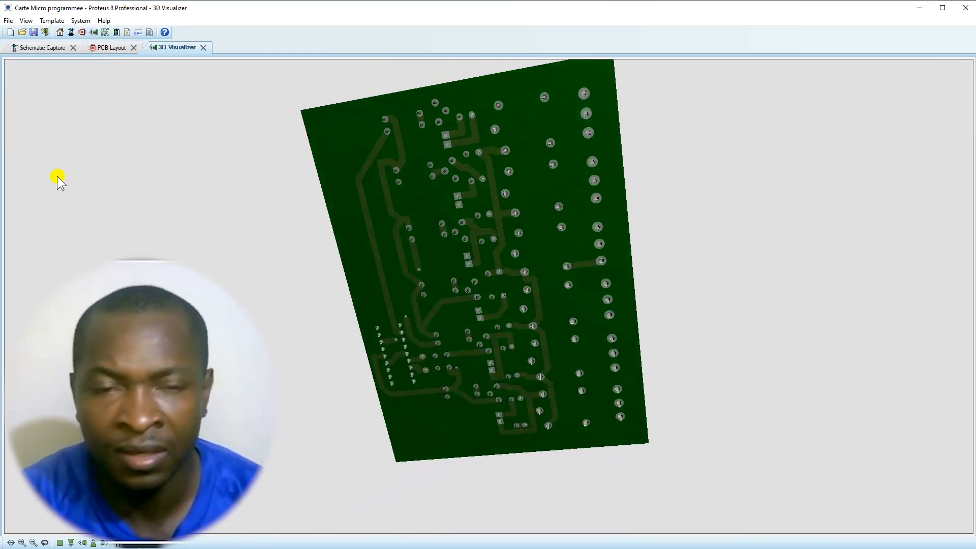
- Examine the populated 3D board from the top and front views and from an angle
left_click(60, 542)
left_click_drag(372, 370, 373, 478)
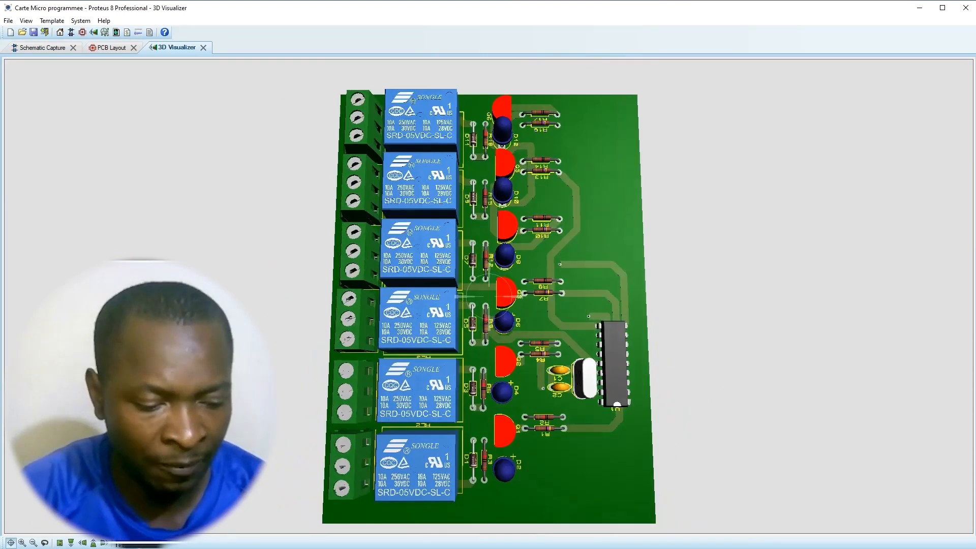
left_click(69, 543)
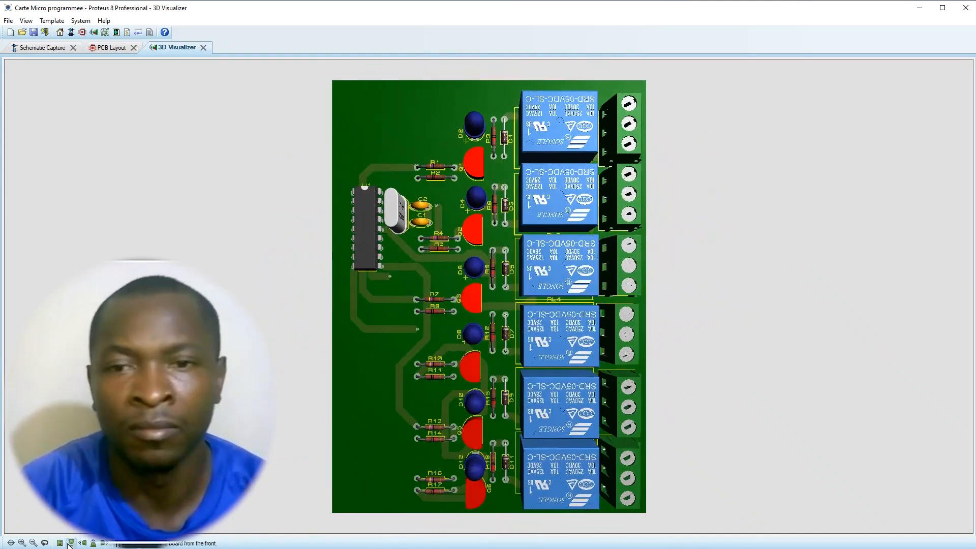
left_click(70, 545)
left_click_drag(376, 414, 503, 271)
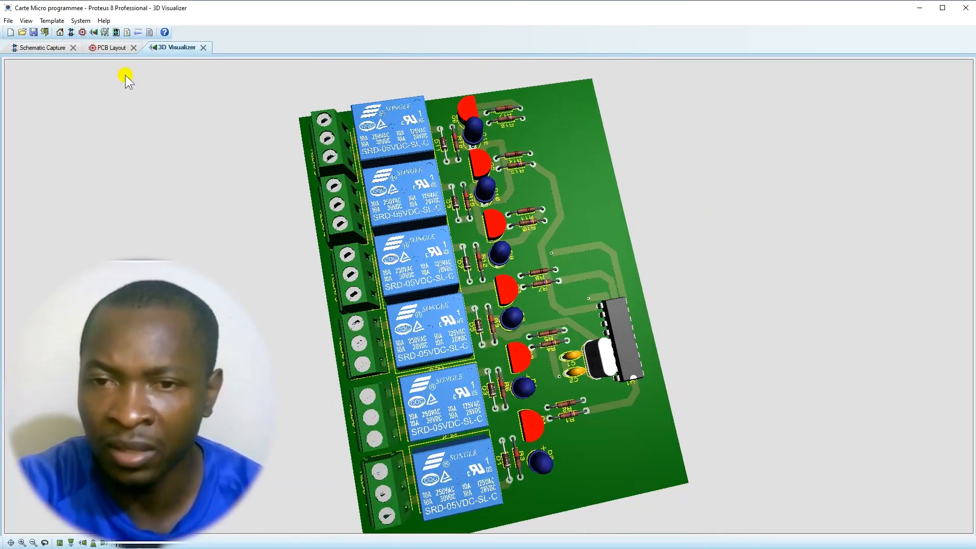
- Delete the top copper track between relay RL4's COM pad and RELAY5 pin 2 in the PCB layout
left_click(112, 46)
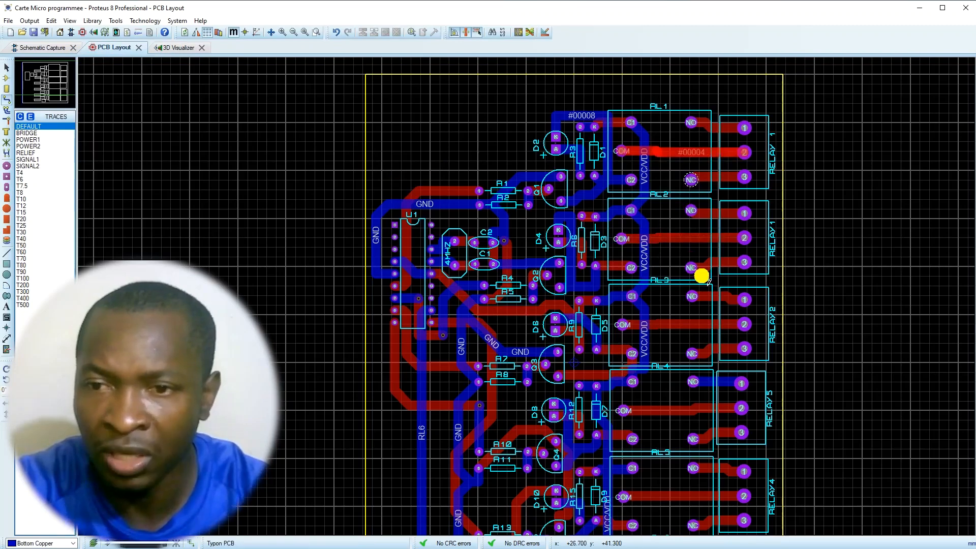
scroll(644, 359, "down", 1)
scroll(644, 382, "up", 1)
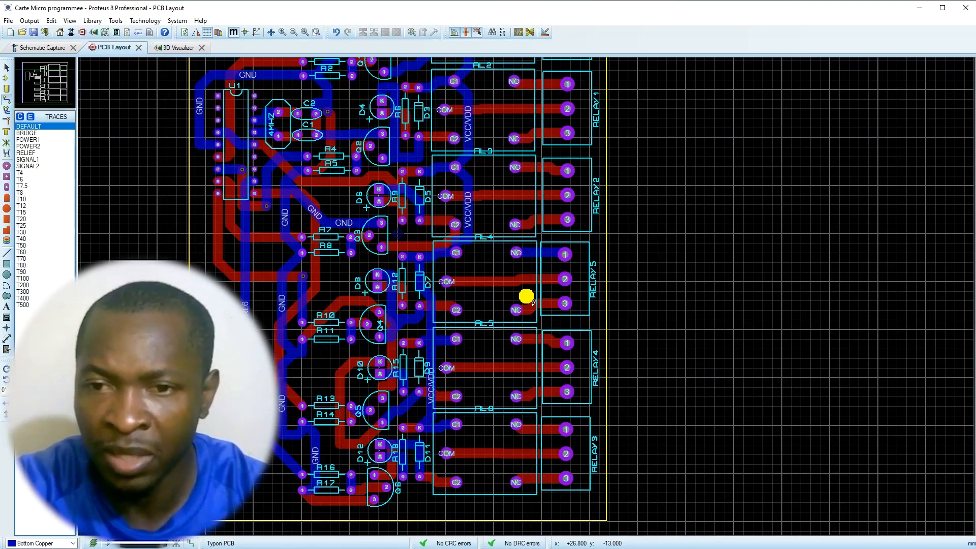
right_click(500, 281)
right_click(500, 281)
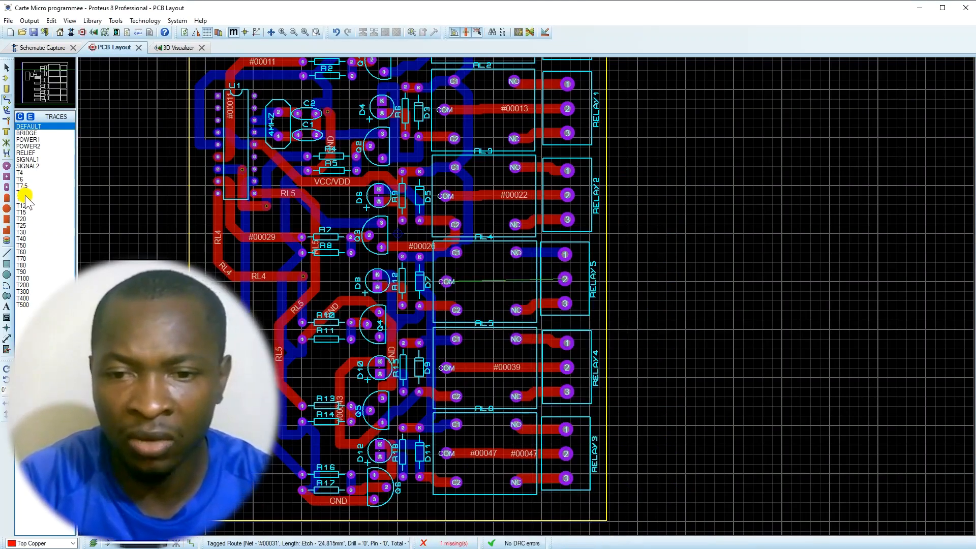
- Route a bottom copper track from RL4's COM pad to RELAY5 pin 2 using the DEFAULT trace style
left_click(6, 102)
left_click(71, 545)
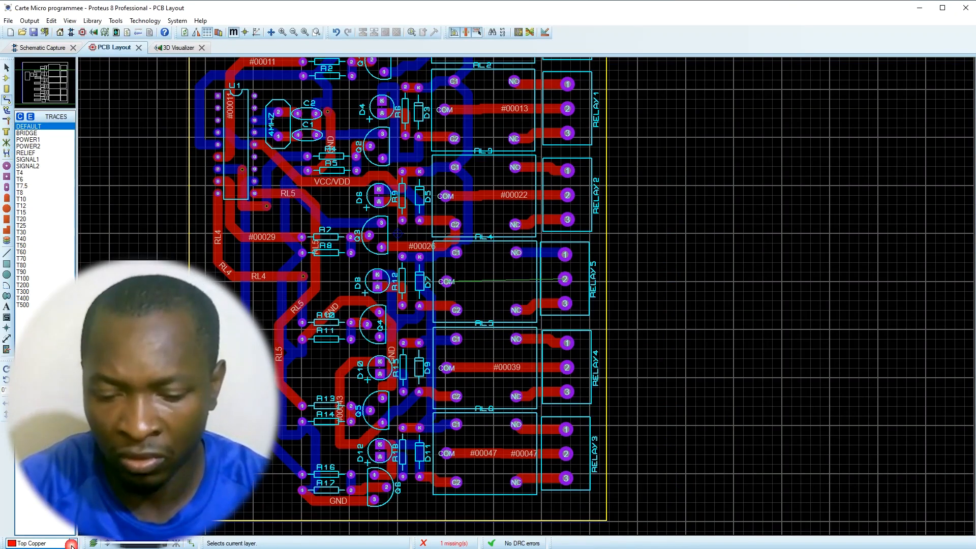
left_click(41, 548)
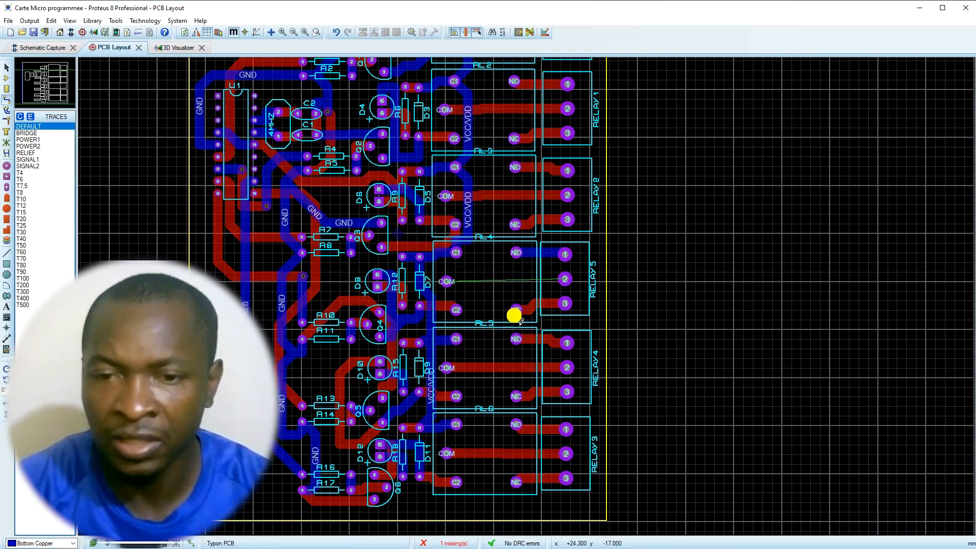
left_click(446, 282)
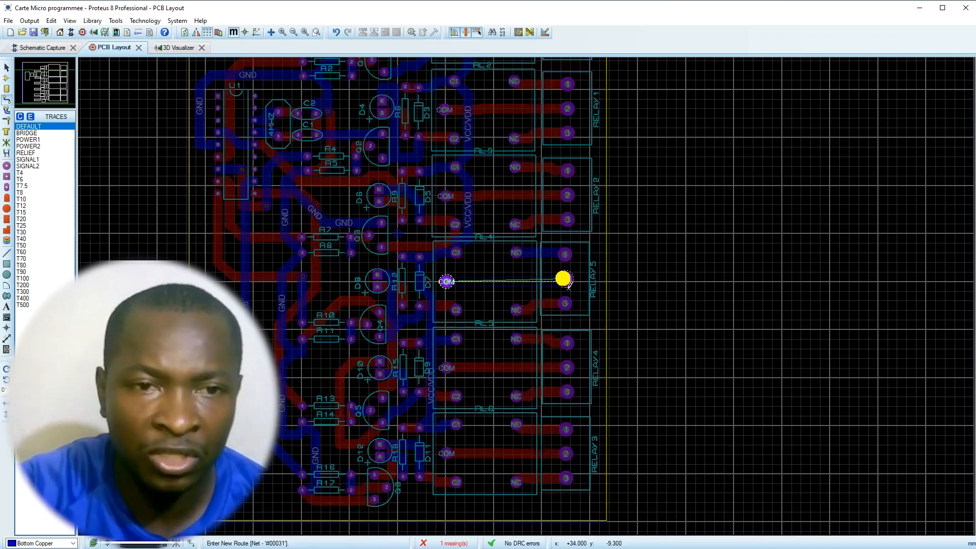
left_click(564, 279)
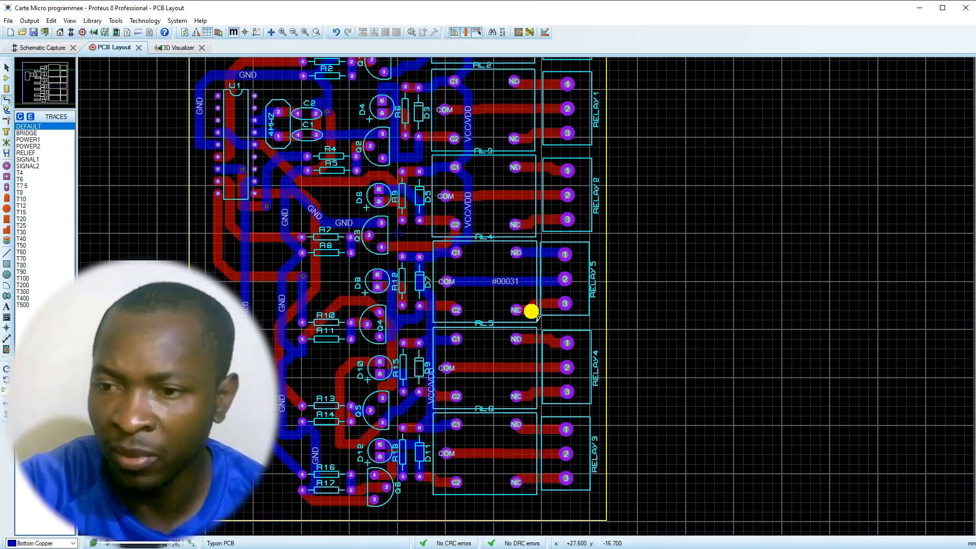
- Delete the top-copper route between the relay's NC pad and RELAY5 pin 3, and reroute it on Bottom Copper
scroll(530, 309, "up", 3)
right_click(529, 292)
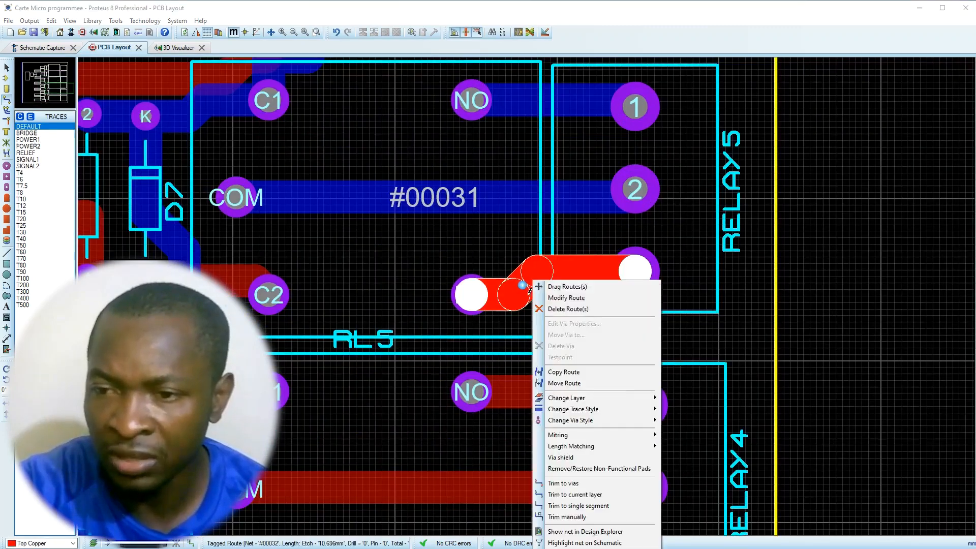
right_click(529, 292)
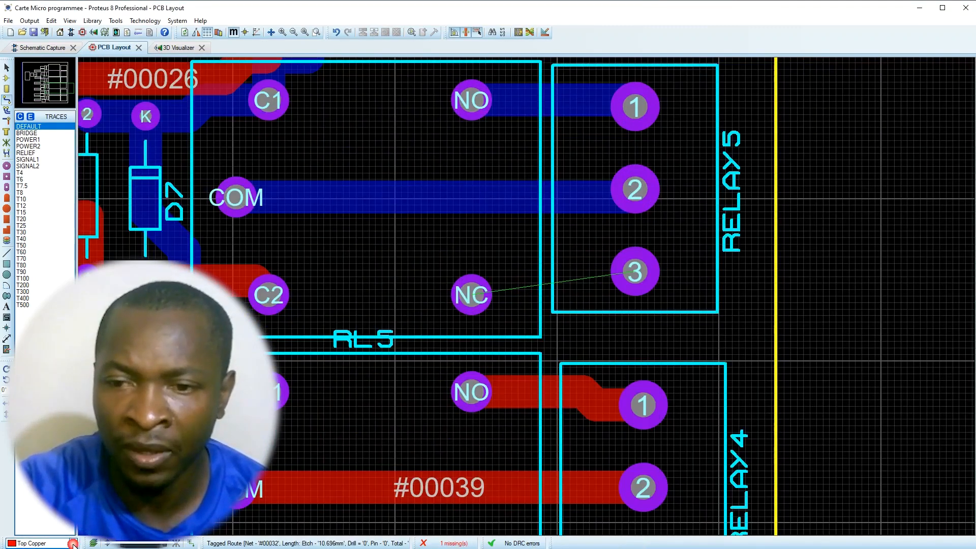
key("space")
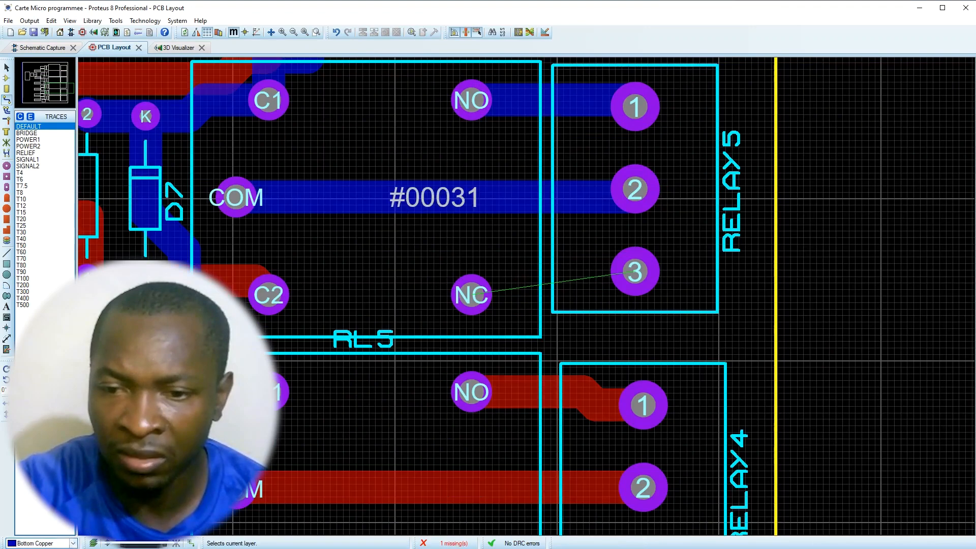
left_click(470, 293)
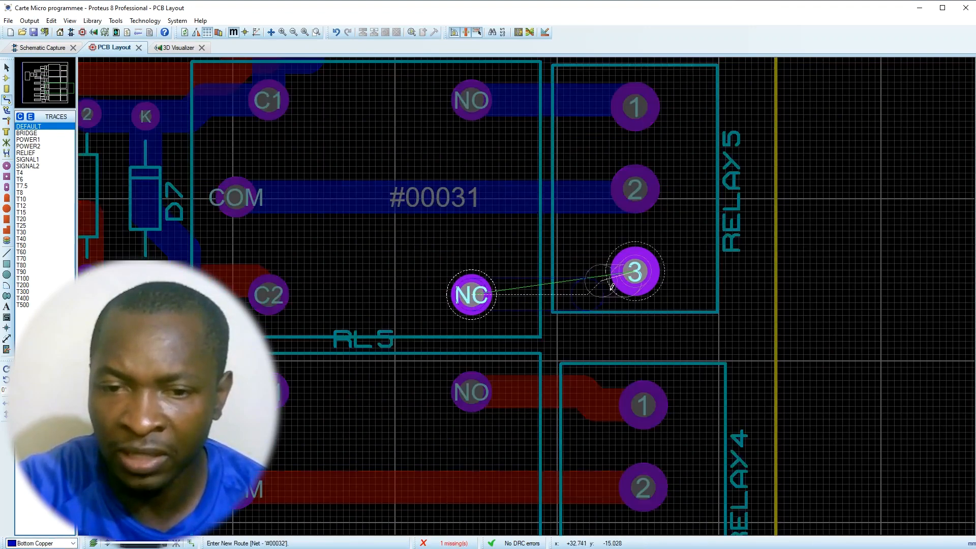
left_click(634, 272)
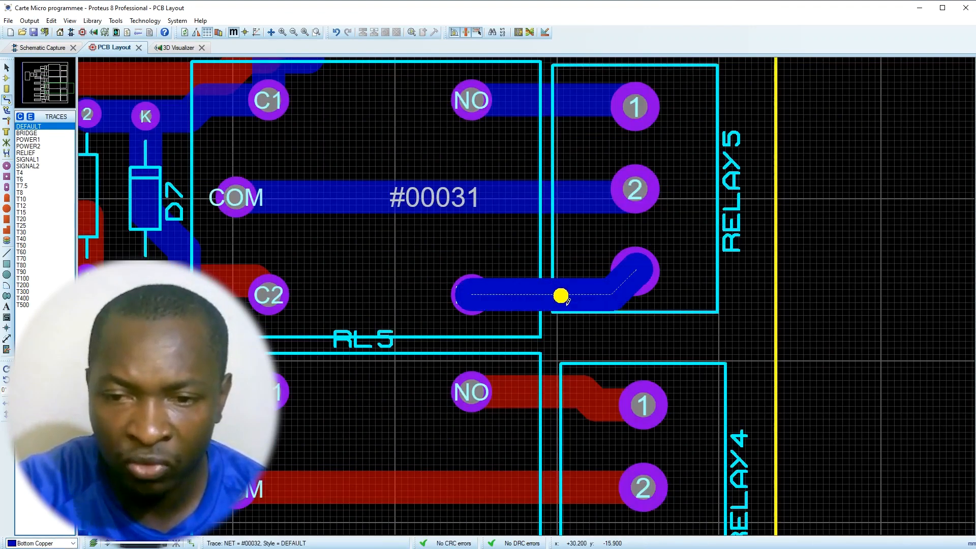
- Change the trace style of the new NC-to-pin 3 route at RELAY5 to T60
right_click(561, 295)
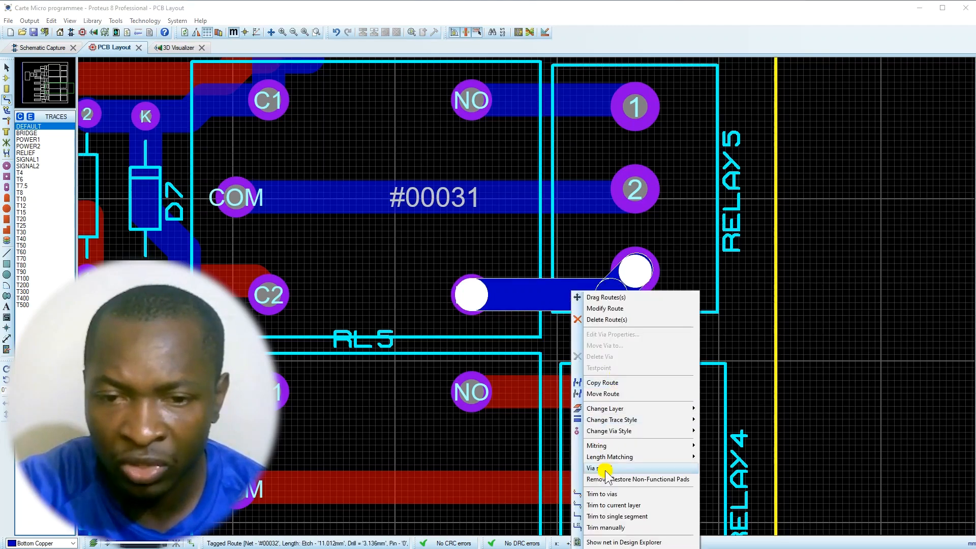
mouse_move(595, 420)
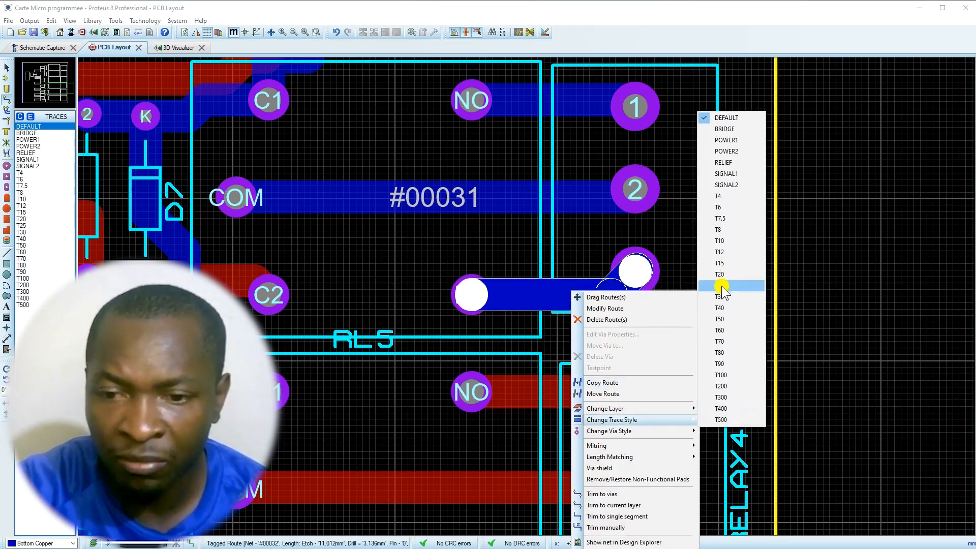
left_click(722, 330)
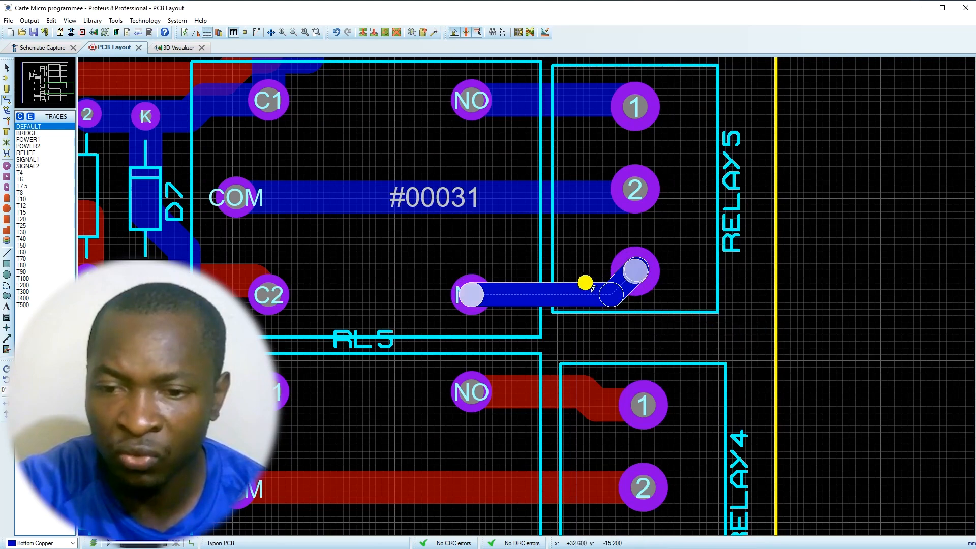
- Set the trace style of the NC-to-pin 3 and COM-to-pin 2 routes at RELAY5 to T90
right_click(573, 296)
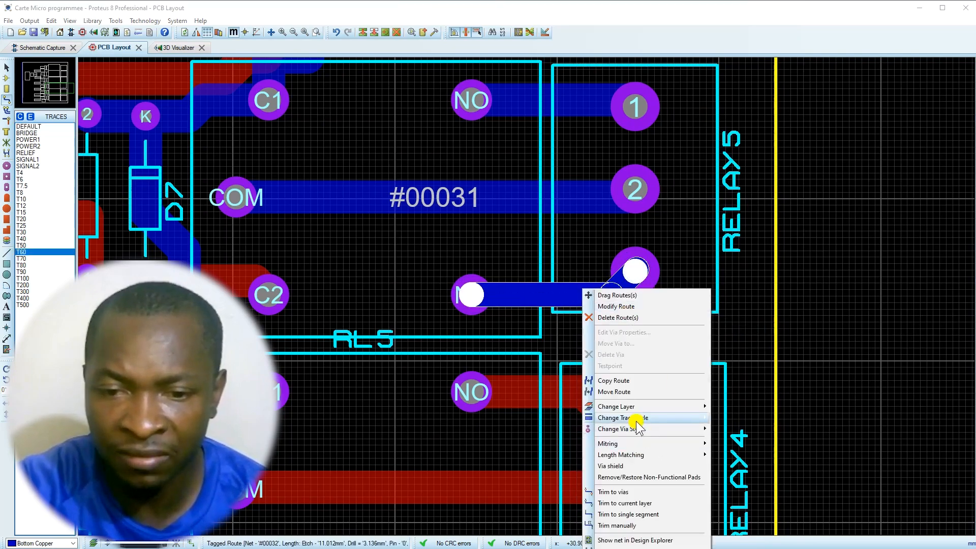
mouse_move(651, 416)
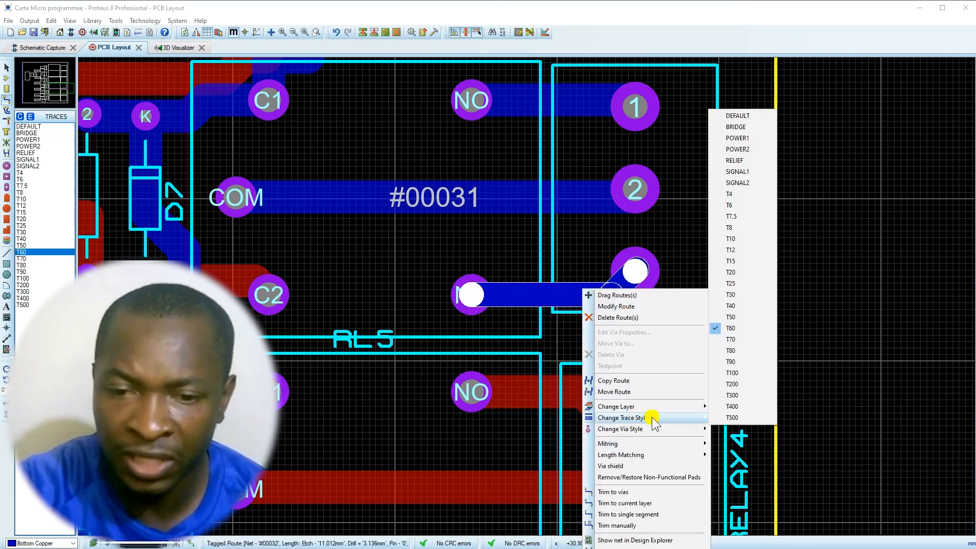
left_click(732, 360)
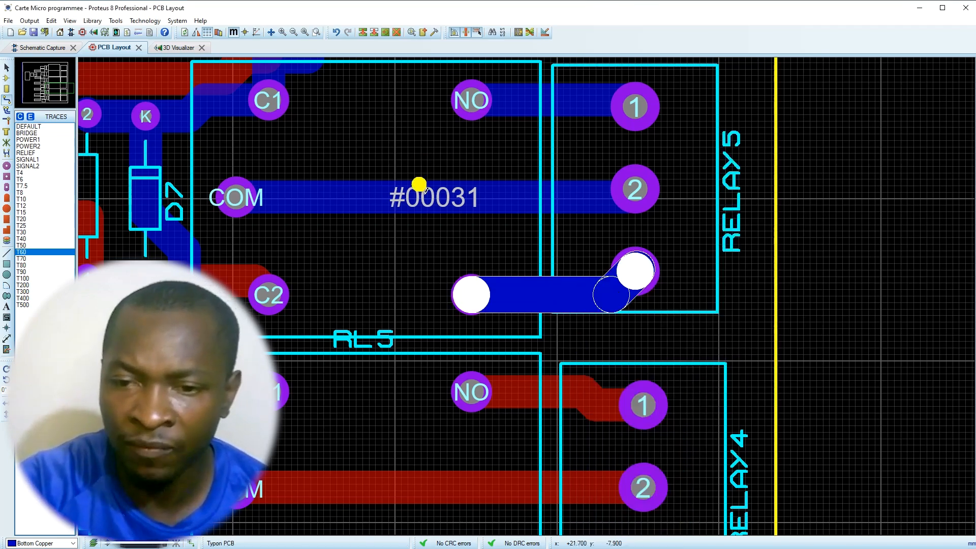
right_click(426, 189)
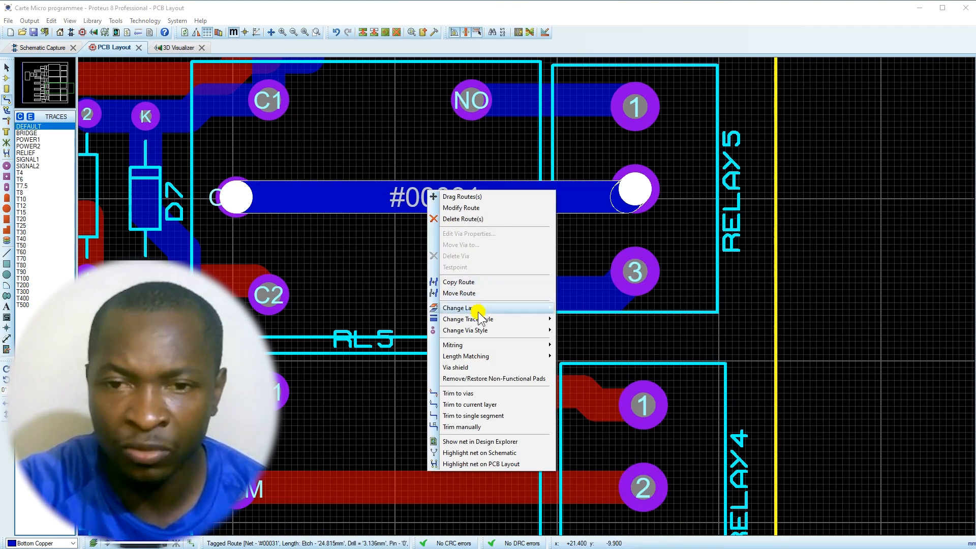
mouse_move(478, 320)
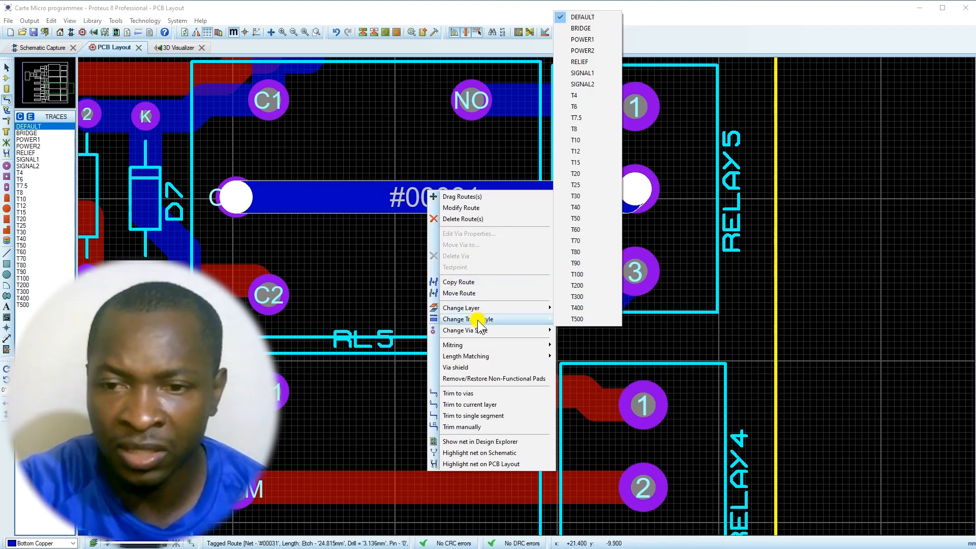
left_click(585, 265)
- Edit the DEFAULT trace style so its width is 60th, with the change updating the defaults
scroll(525, 296, "down", 3)
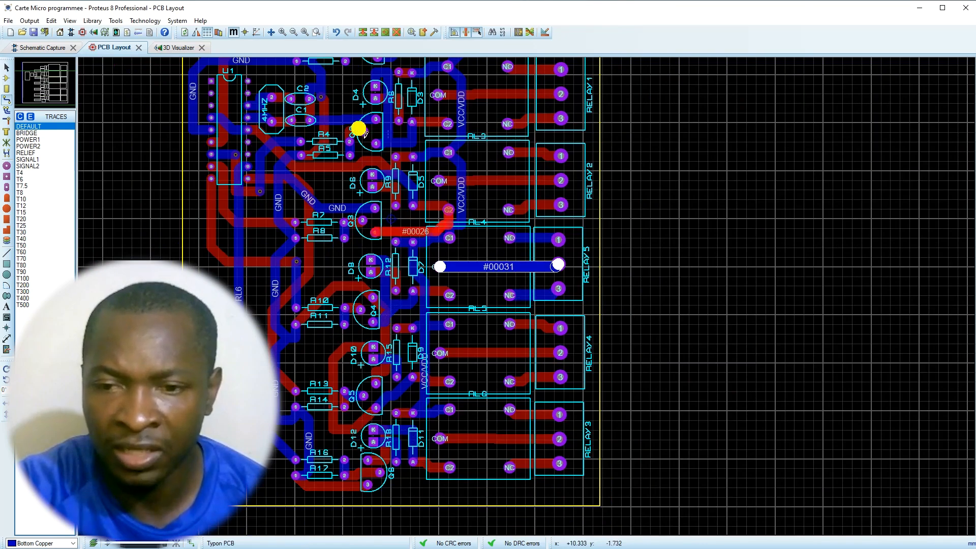
scroll(524, 295, "down", 2)
scroll(526, 296, "up", 1)
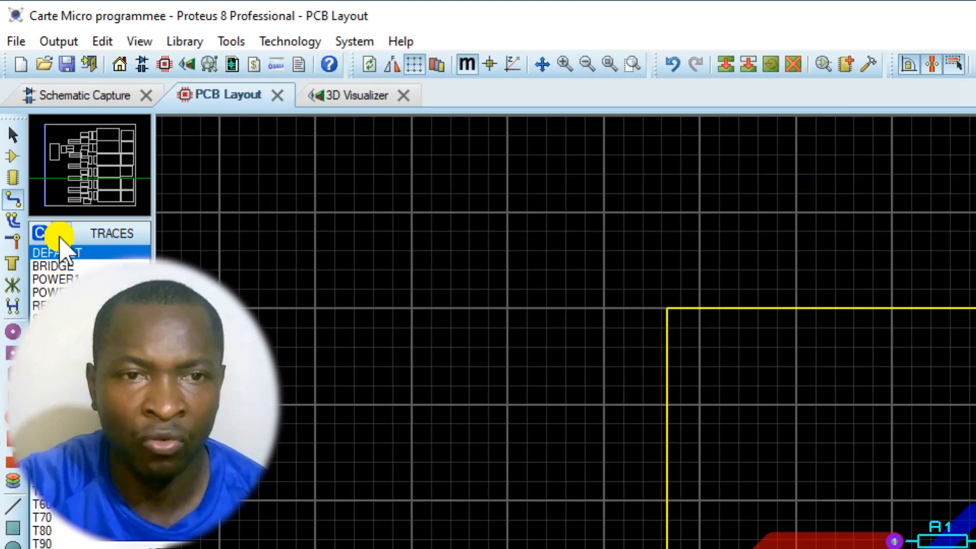
left_click(30, 117)
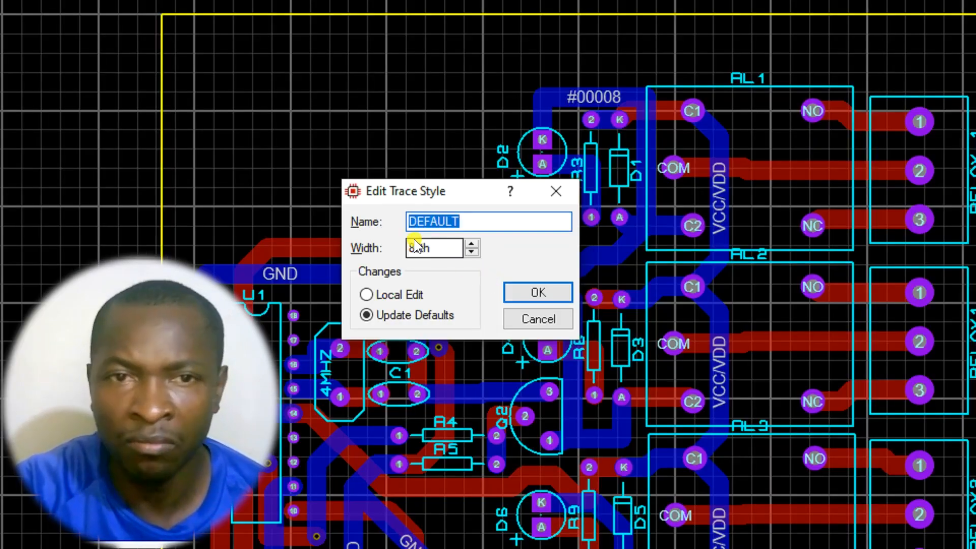
left_click_drag(413, 248, 407, 248)
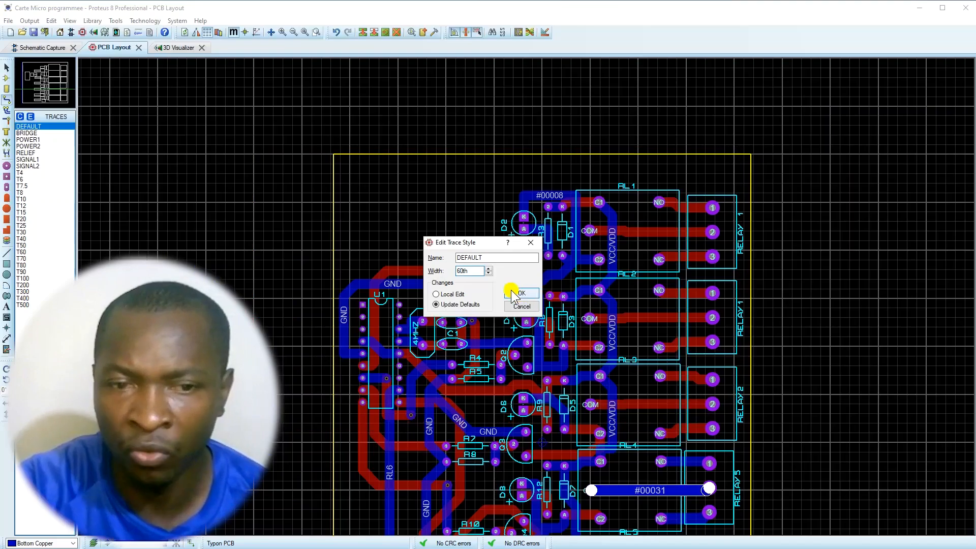
left_click(512, 293)
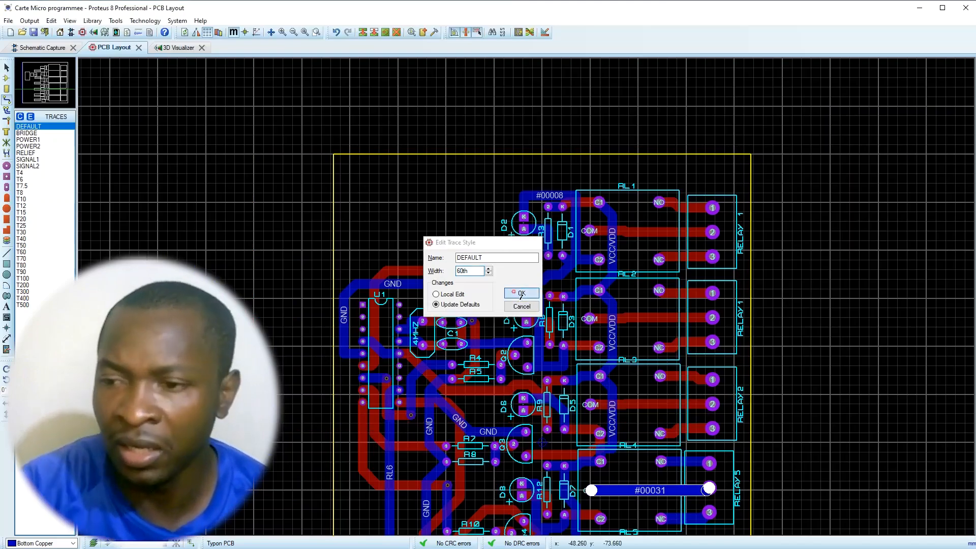
- Set the DEFAULT trace style's width to 80th, keeping the change applied to the defaults
scroll(558, 370, "down", 3)
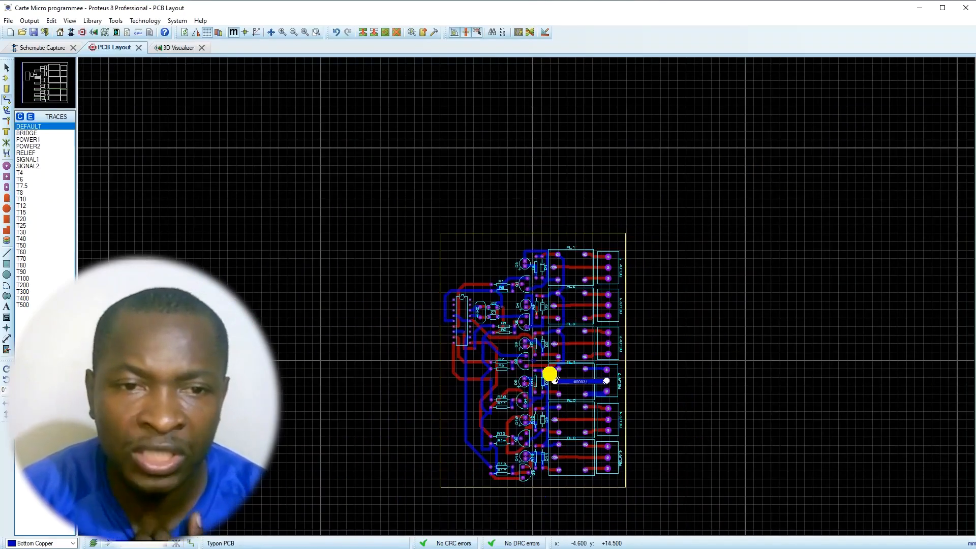
scroll(525, 290, "up", 5)
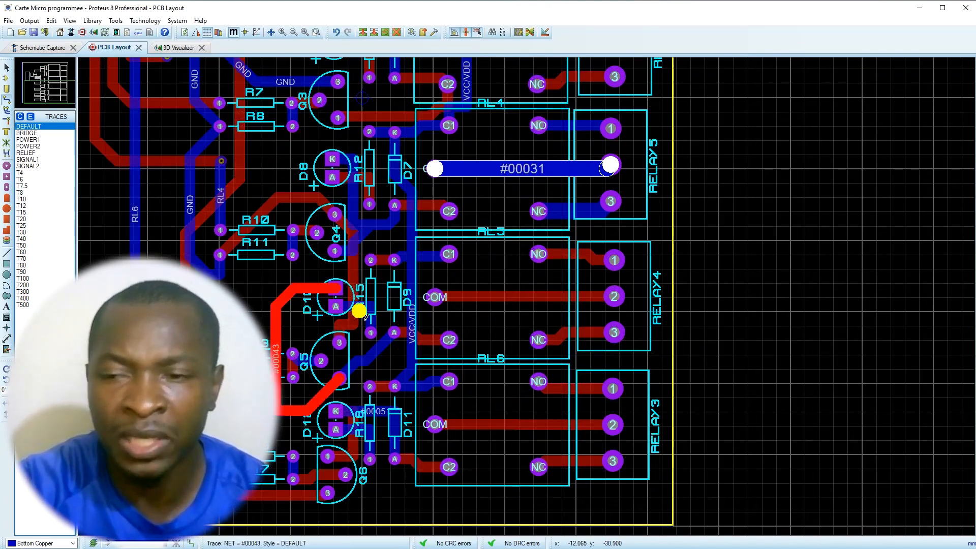
scroll(360, 310, "down", 2)
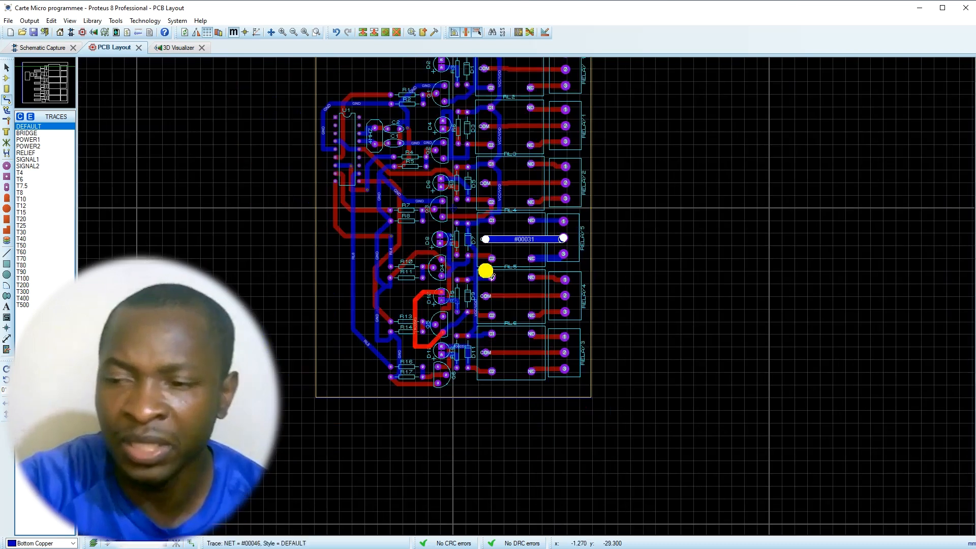
left_click(30, 116)
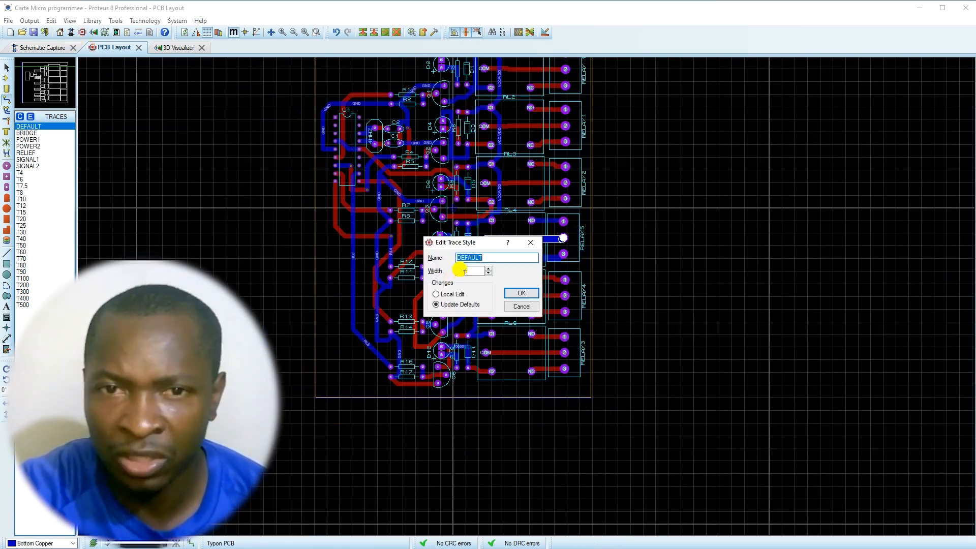
type("80th")
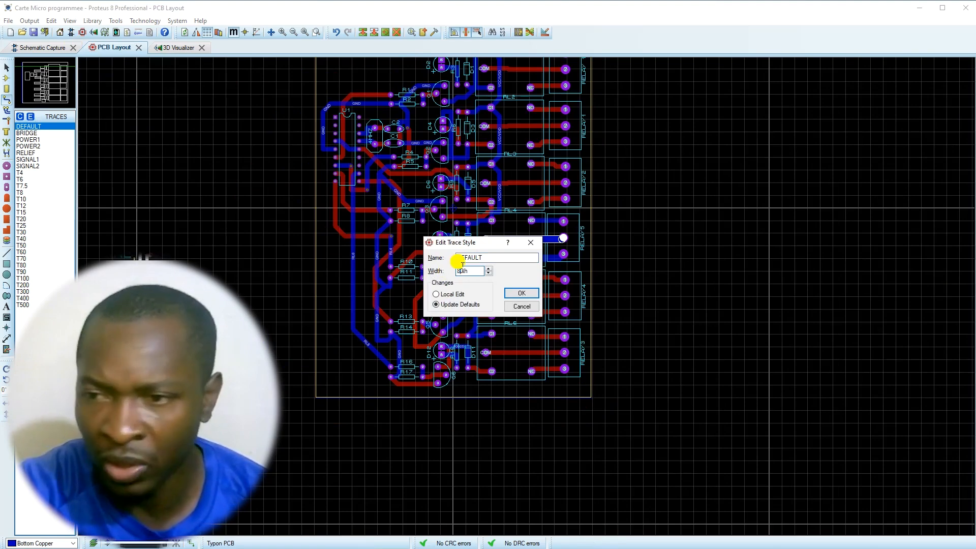
left_click(528, 294)
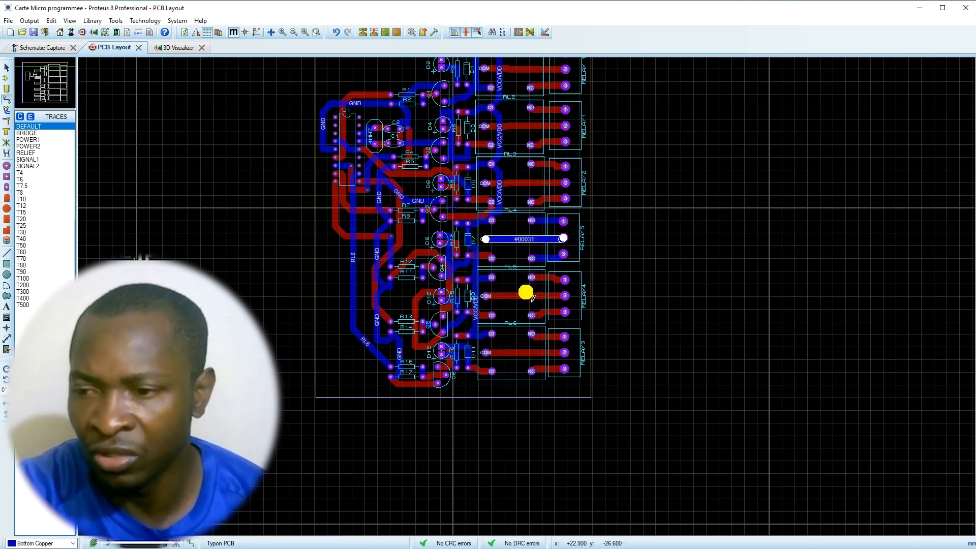
- Generate a power plane for the GND=POWER net on Bottom Copper with the DEFAULT boundary
left_click(307, 32)
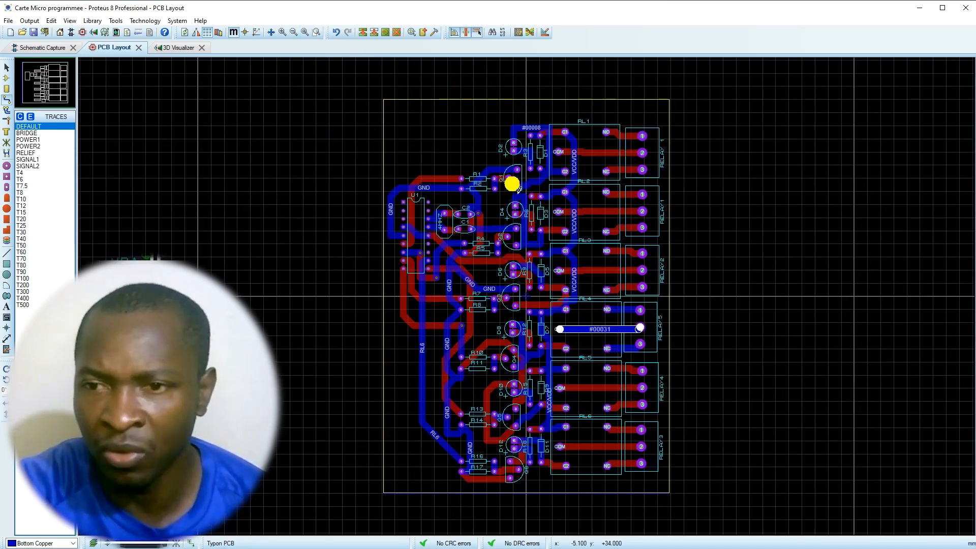
left_click(176, 23)
mouse_move(132, 23)
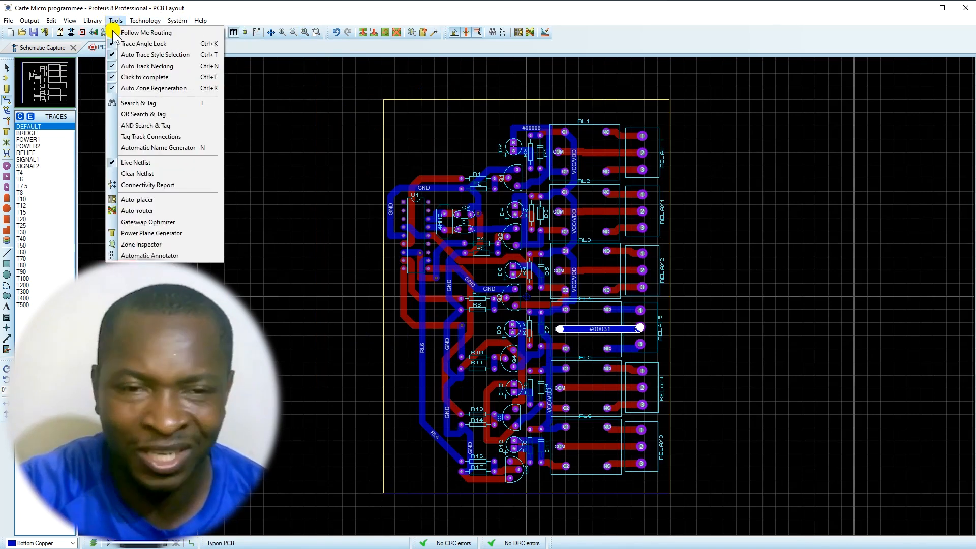
left_click(138, 234)
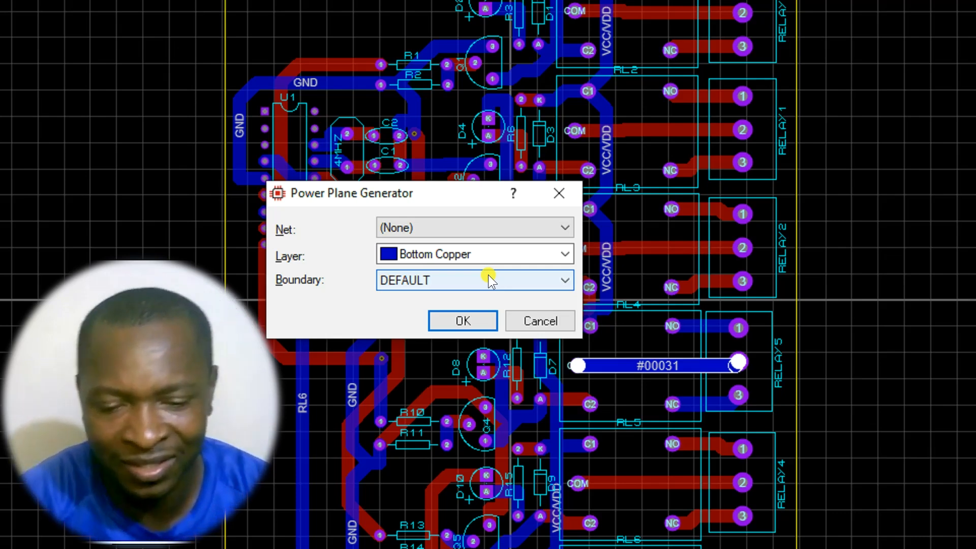
left_click(474, 226)
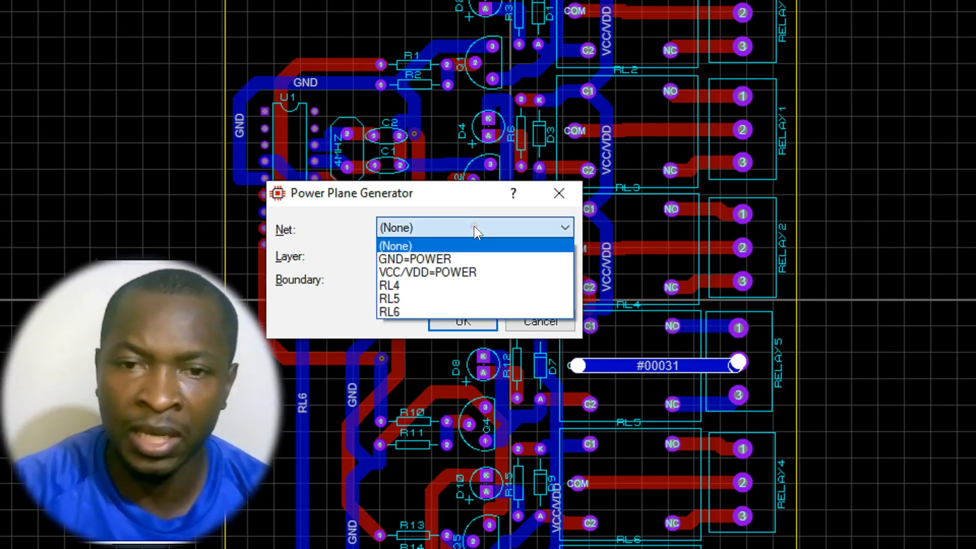
left_click(442, 259)
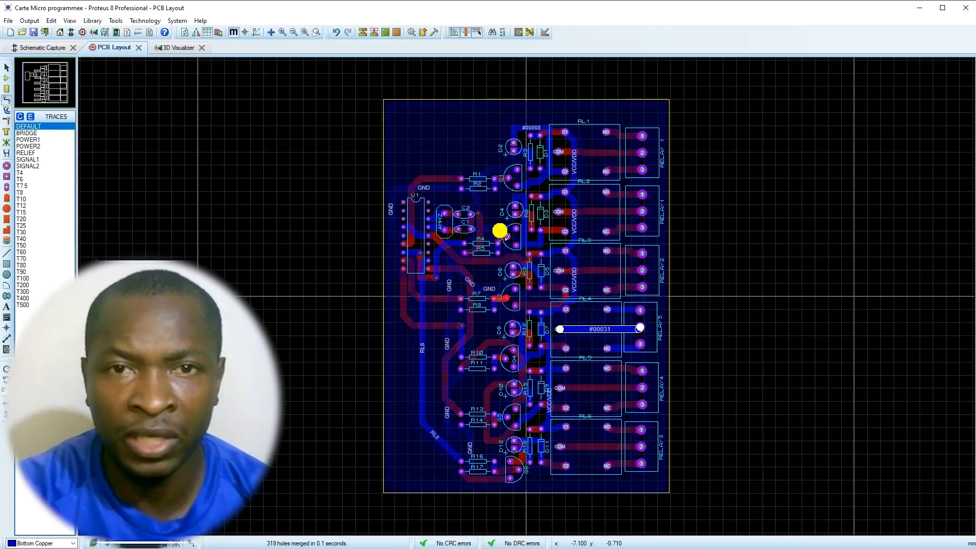
- Open the GND power plane zone for editing and set its layer colour to Normal
left_click(5, 67)
left_click(391, 149)
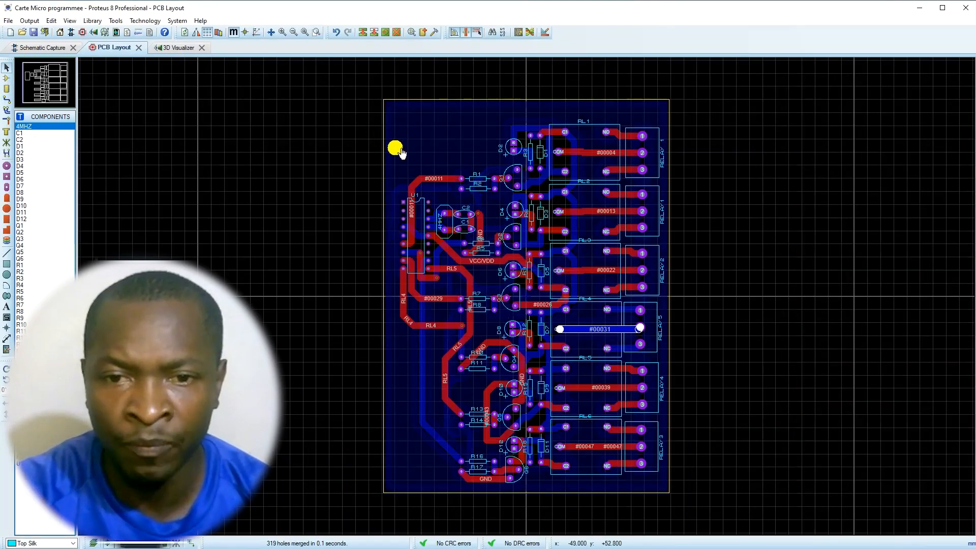
left_click(388, 152)
left_click(389, 151)
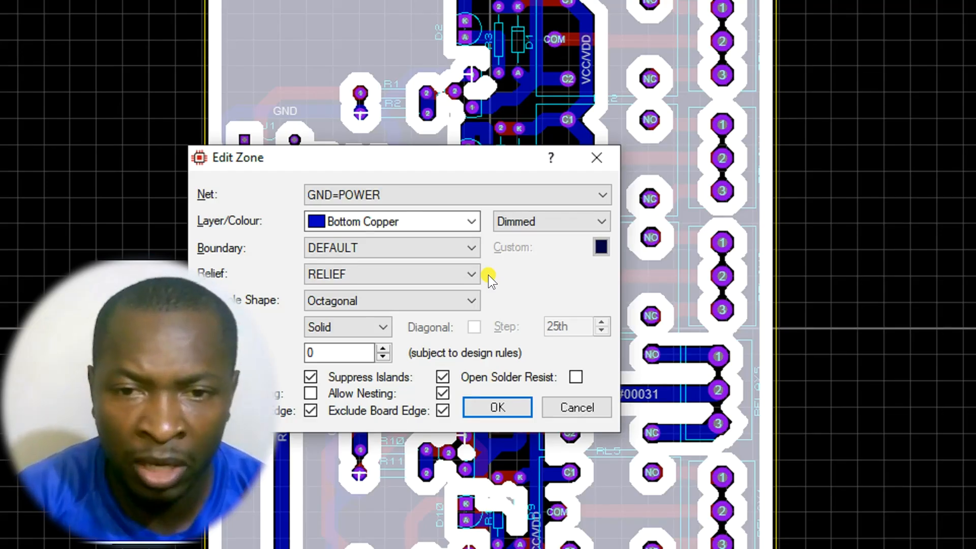
left_click(552, 222)
left_click(547, 239)
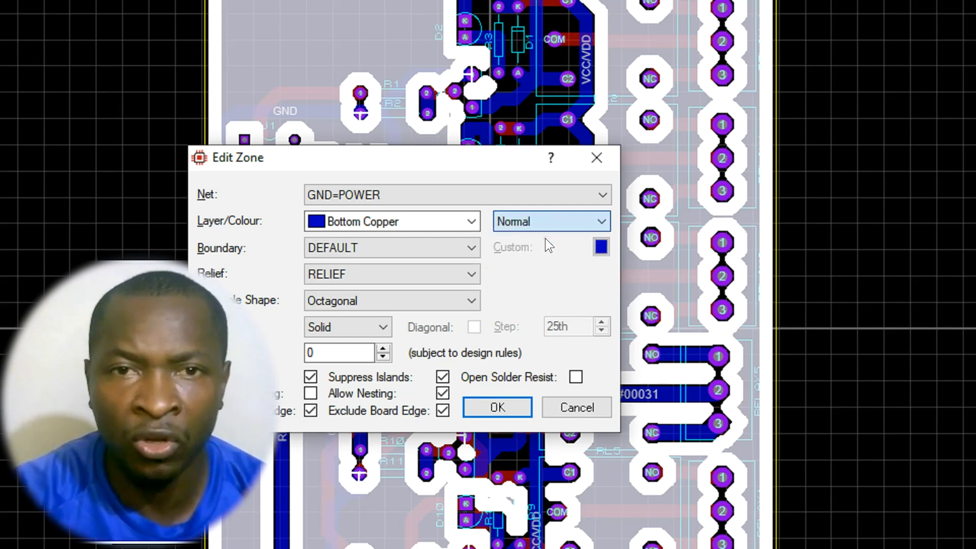
- Set the GND power plane's clearance to 30th and apply the zone changes
left_click(383, 352)
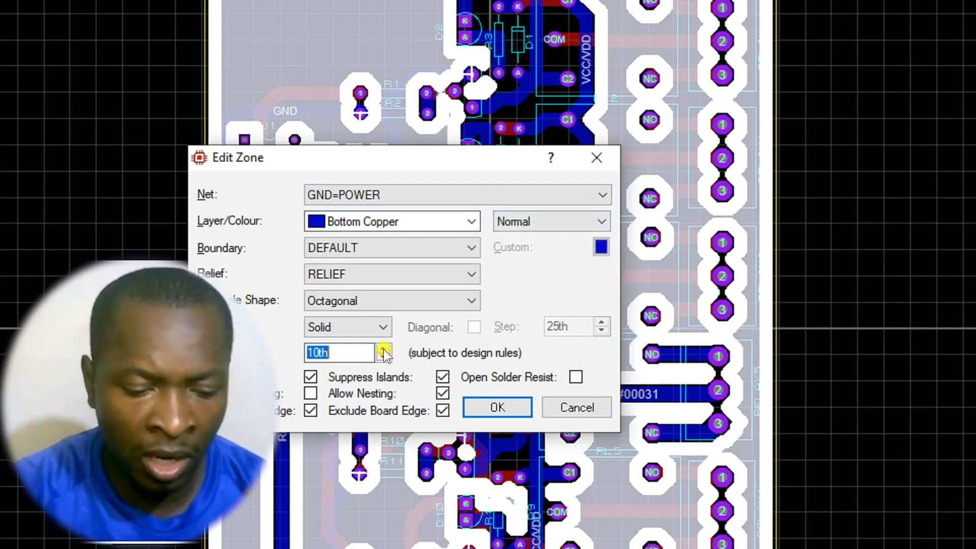
left_click_drag(448, 153, 756, 150)
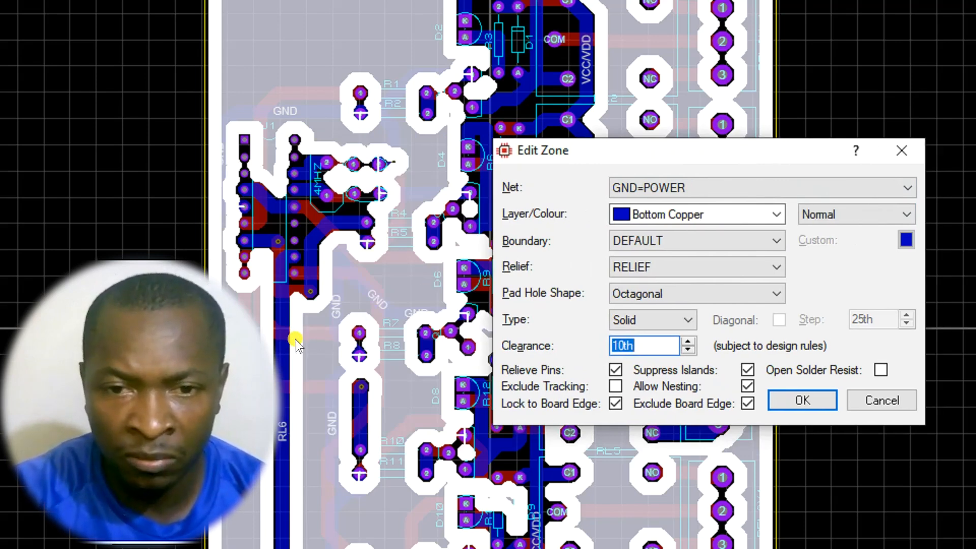
left_click(687, 341)
left_click(686, 341)
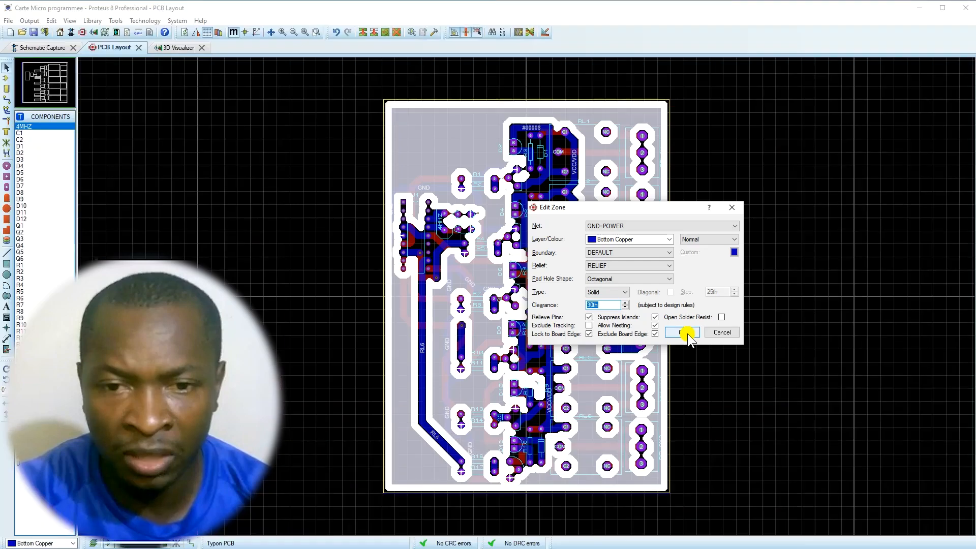
left_click(811, 401)
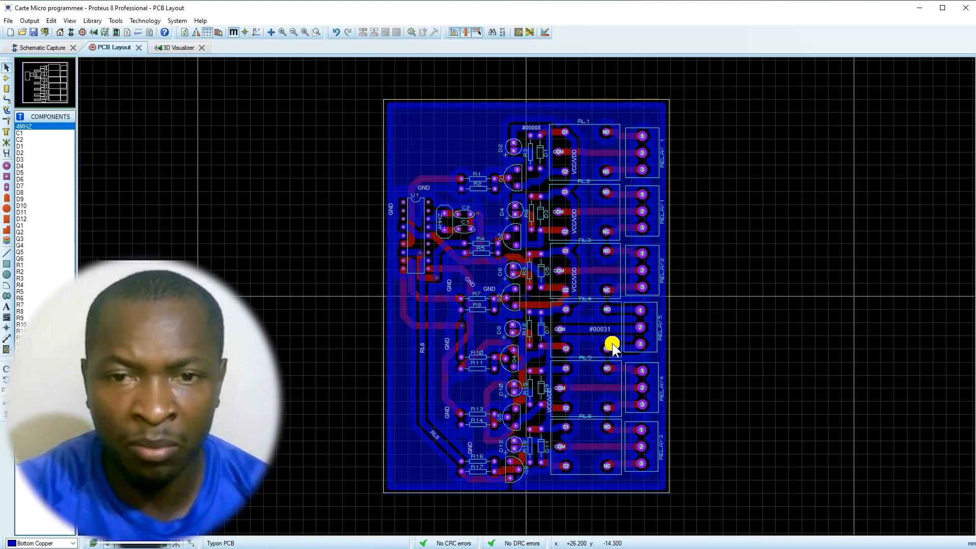
- Check the board with its GND plane in the 3D Visualizer and return to the PCB layout
left_click(169, 47)
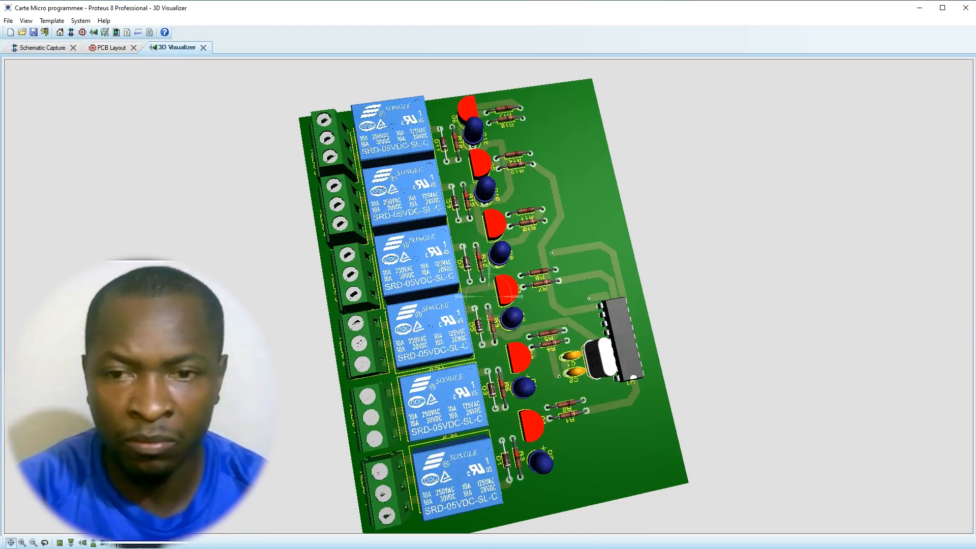
mouse_move(489, 296)
left_mouse_down()
mouse_move(487, 438)
mouse_move(489, 296)
left_mouse_up()
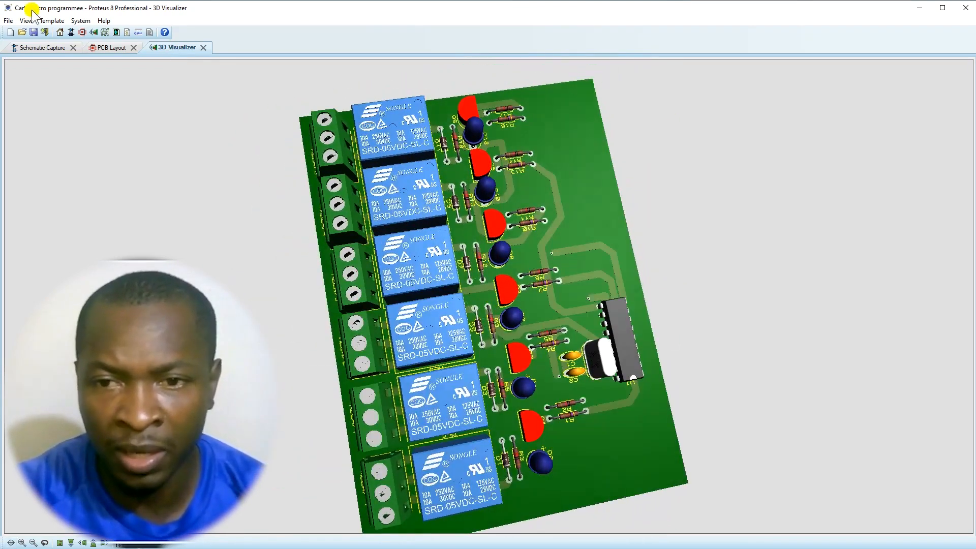
left_click(105, 47)
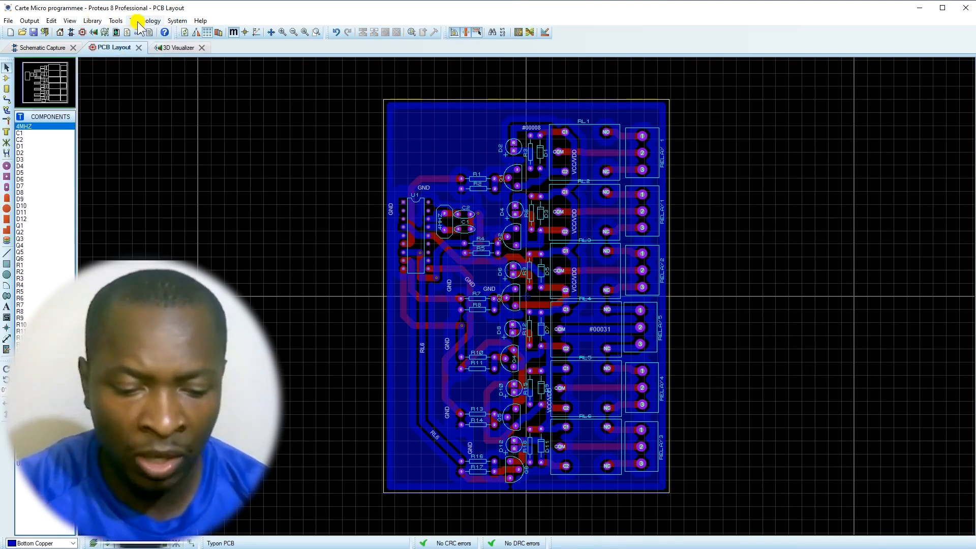
- Generate a power plane for the VCC/VDD=POWER net on Top Copper with the DEFAULT boundary
left_click(115, 21)
left_click(133, 233)
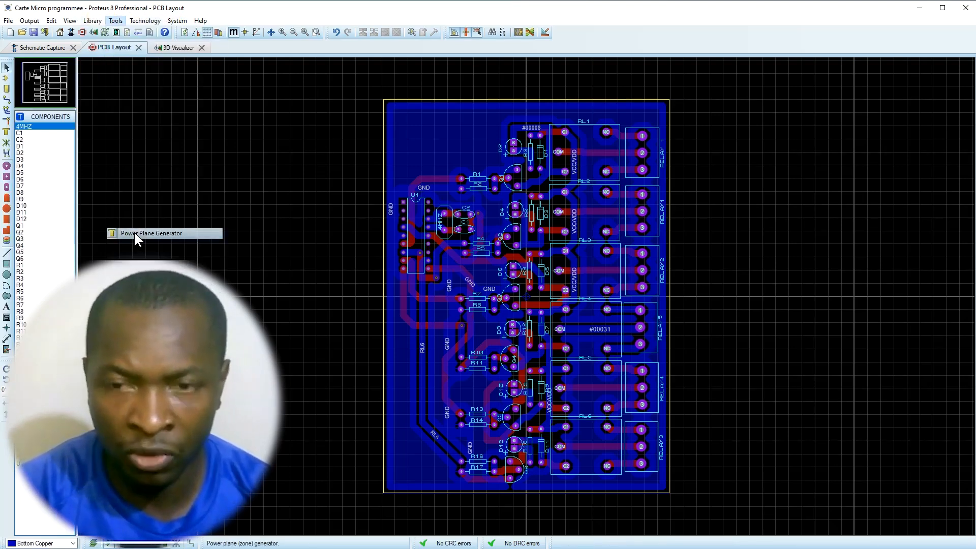
left_click(492, 260)
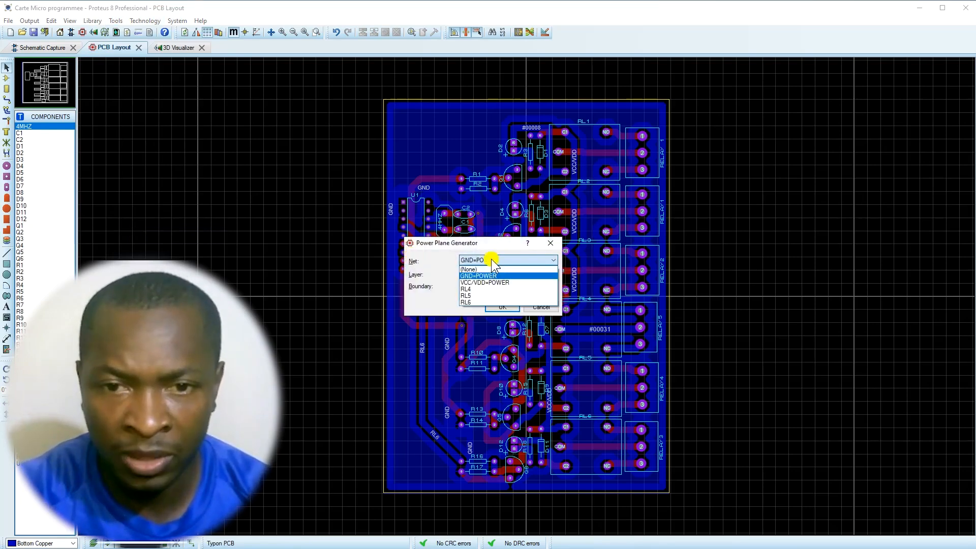
left_click(481, 281)
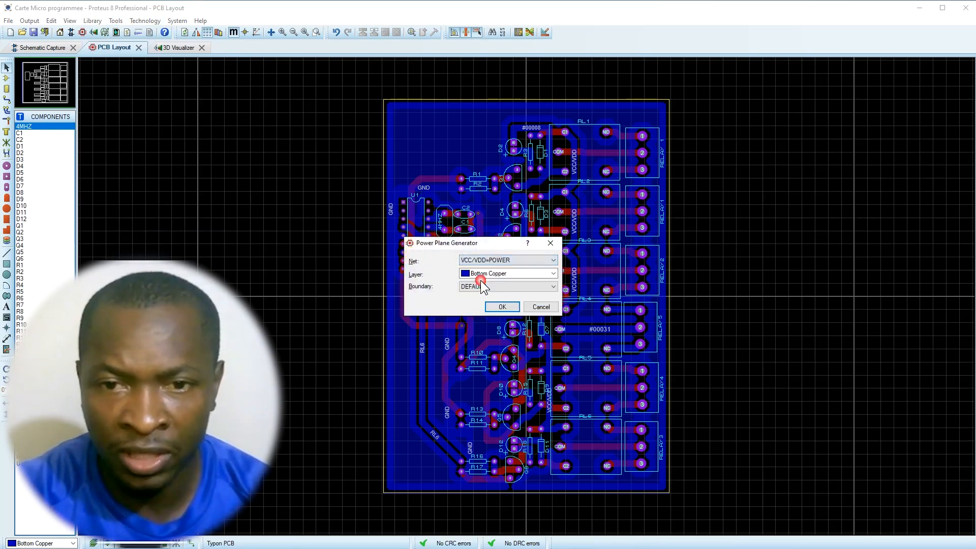
left_click(481, 275)
left_click(481, 282)
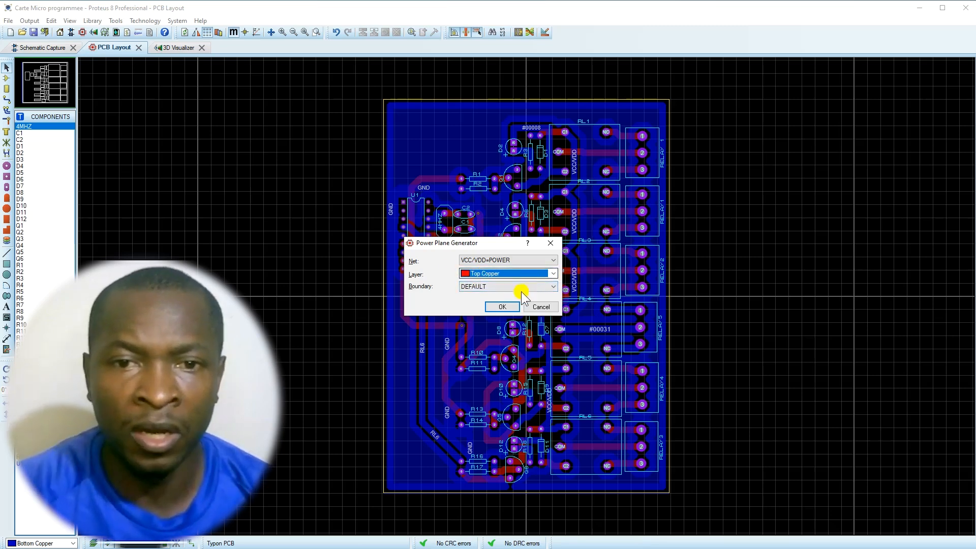
left_click(505, 307)
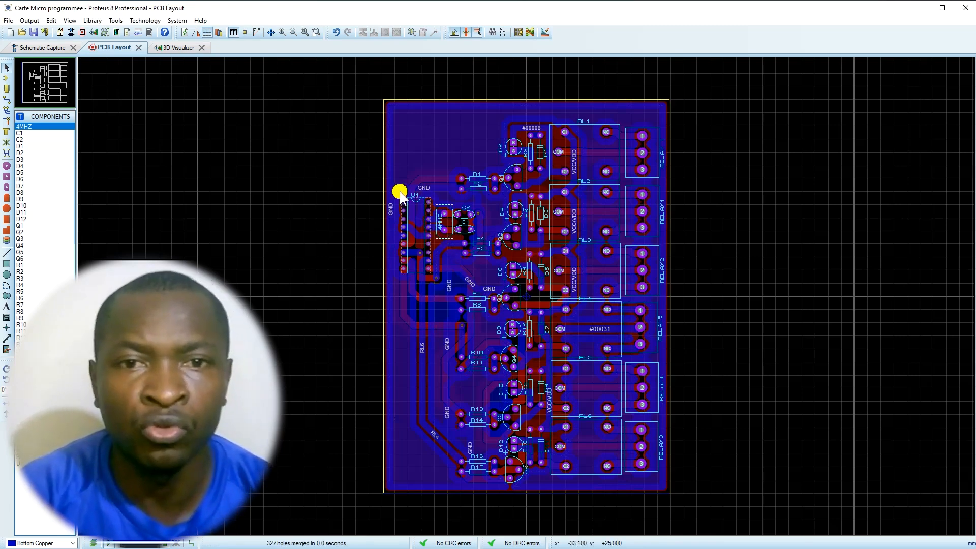
left_click(387, 157)
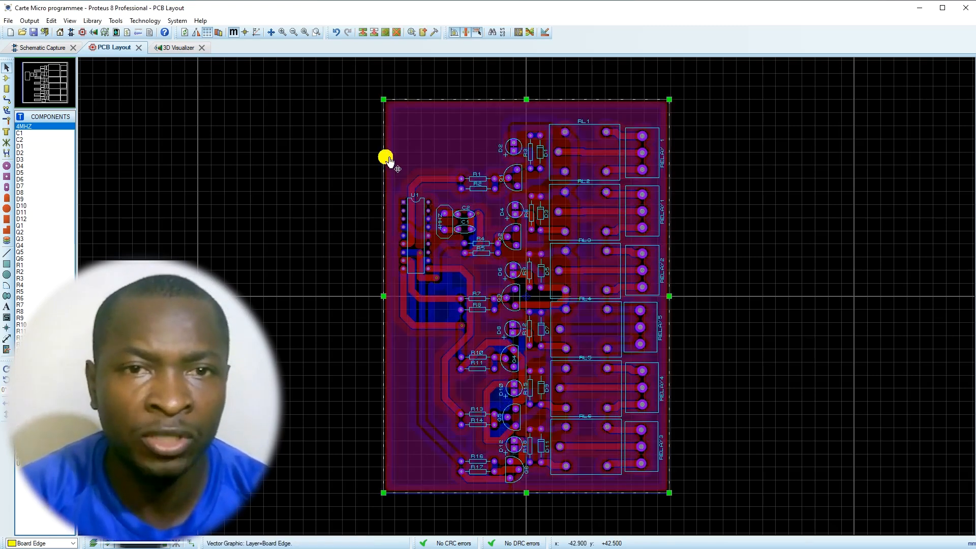
left_click(387, 158)
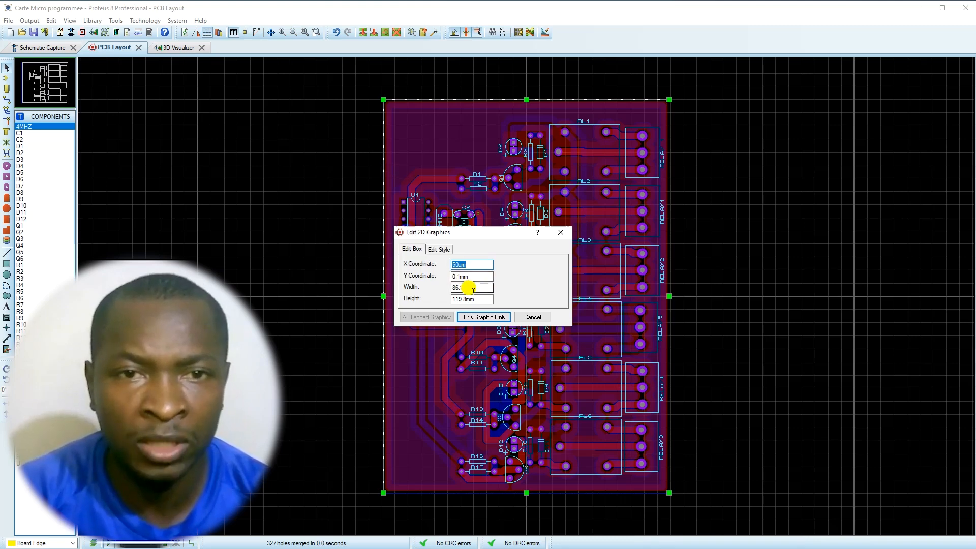
left_click(559, 234)
left_click(737, 247)
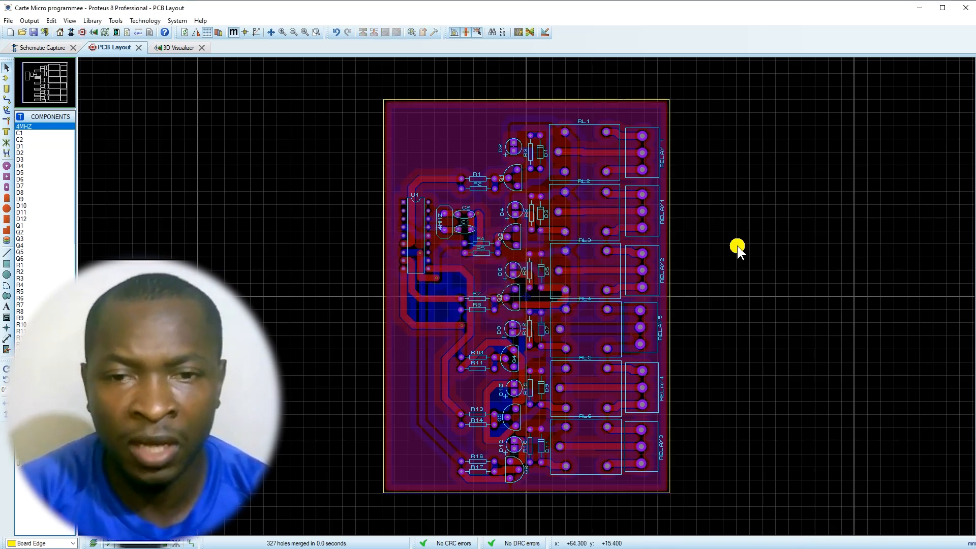
- Edit the VCC/VDD power plane zone on Top Copper, setting its layer colour to Normal and its clearance to 30th
left_click(389, 172)
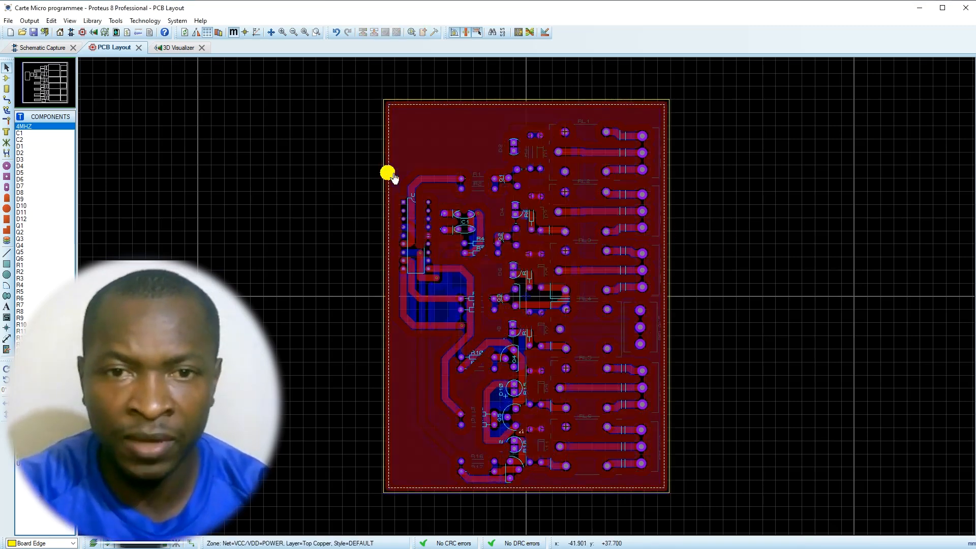
left_click(387, 173)
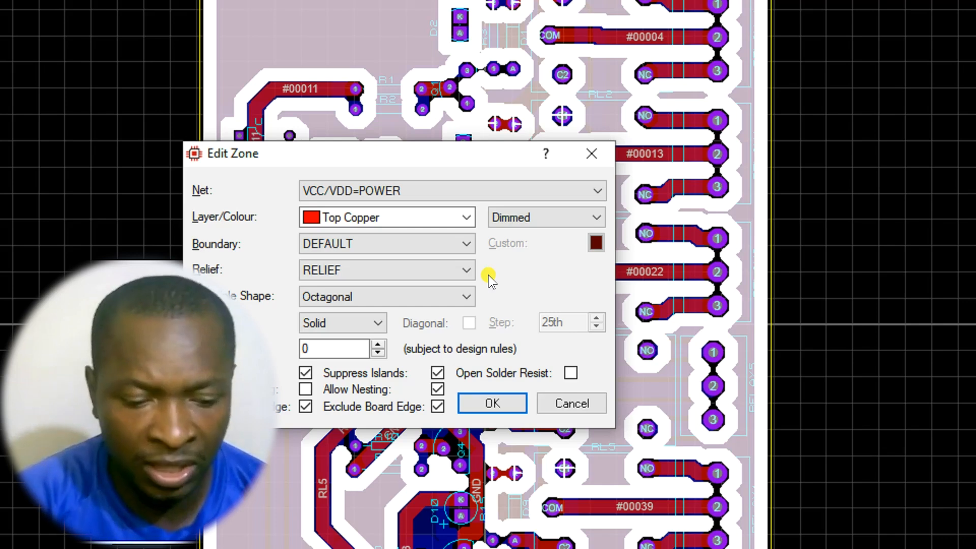
left_click(554, 243)
left_click(534, 235)
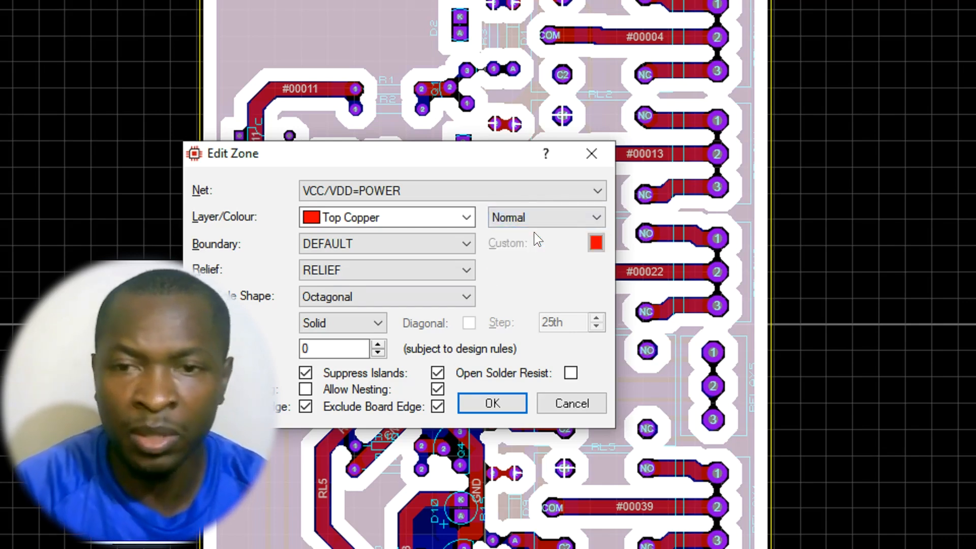
left_click(377, 344)
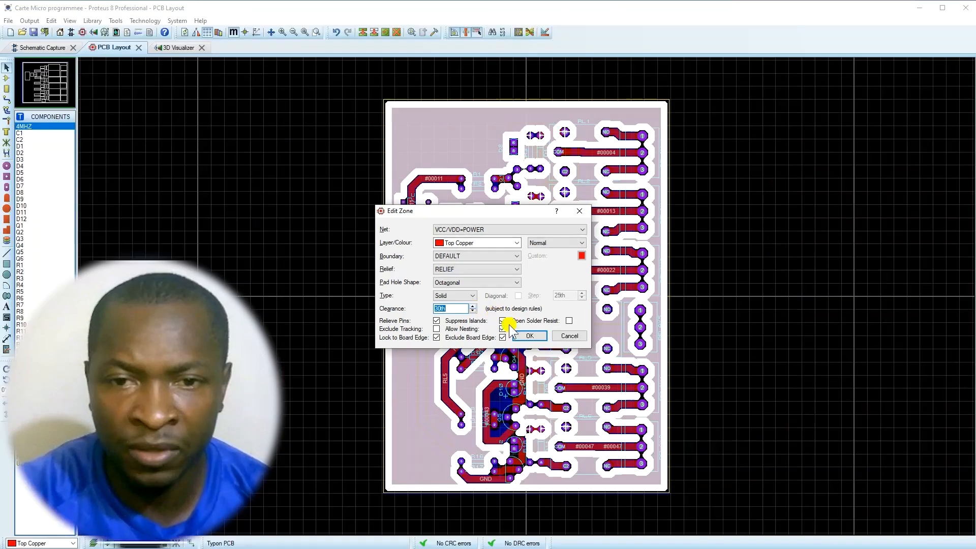
left_click(492, 403)
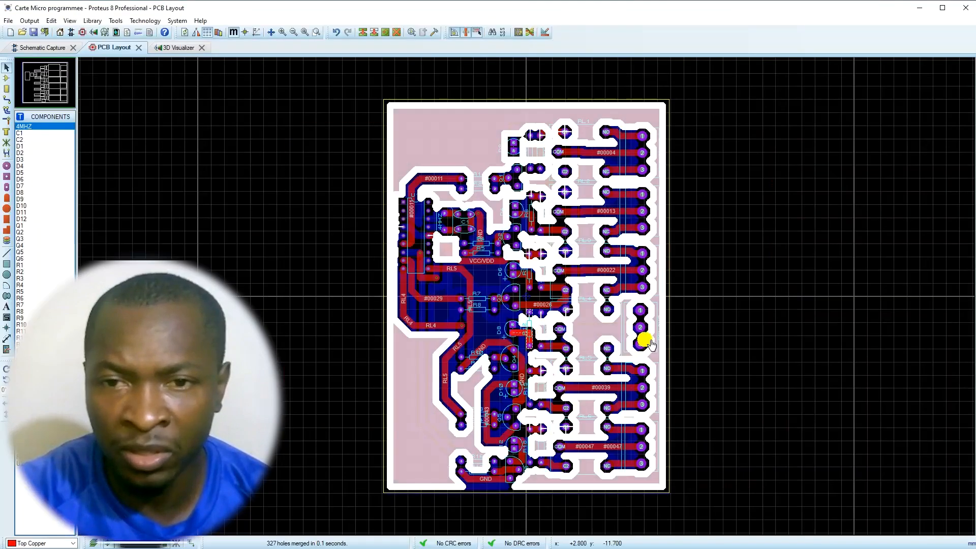
left_click(709, 322)
- Examine the board with both power planes in the 3D Visualizer and return to the PCB layout
left_click(195, 30)
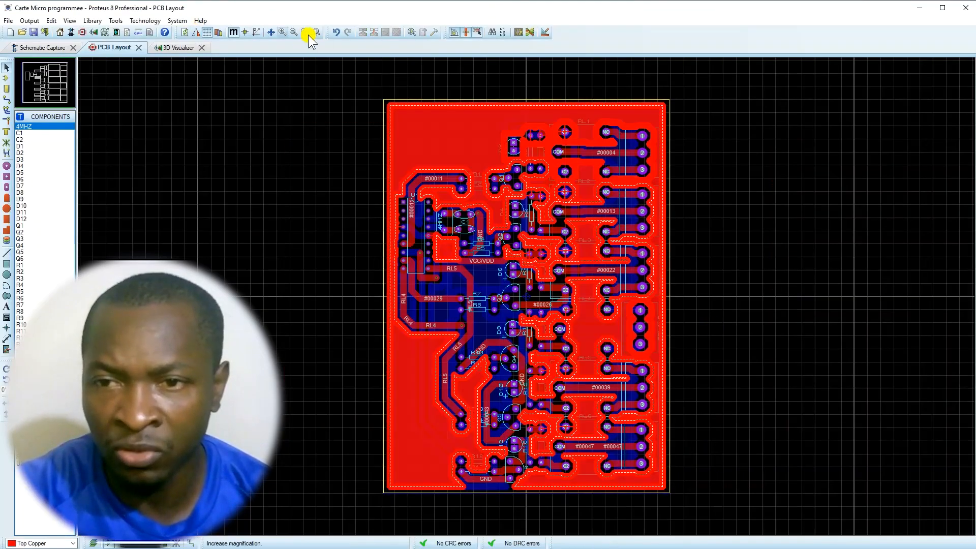
left_click(172, 46)
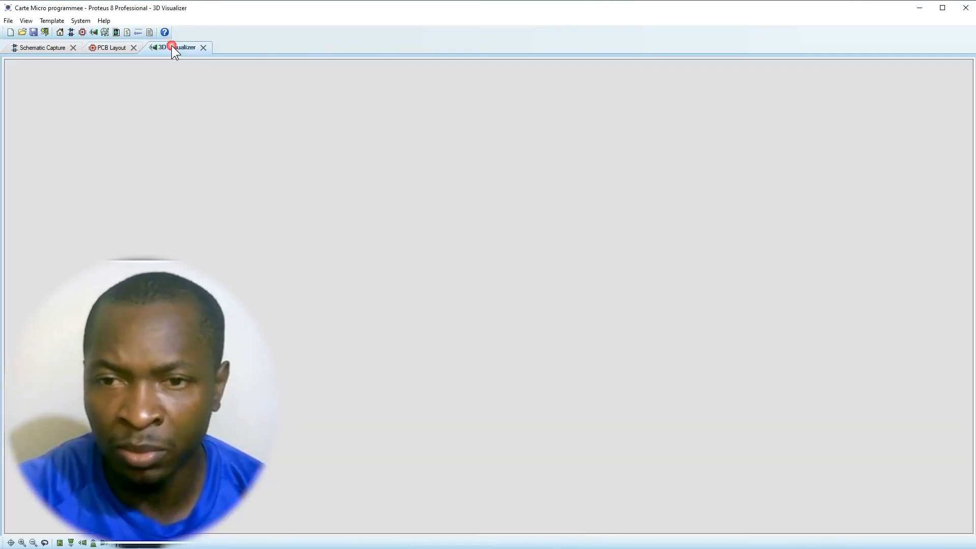
mouse_move(489, 296)
left_mouse_down()
mouse_move(493, 86)
mouse_move(491, 472)
mouse_move(490, 277)
left_mouse_up()
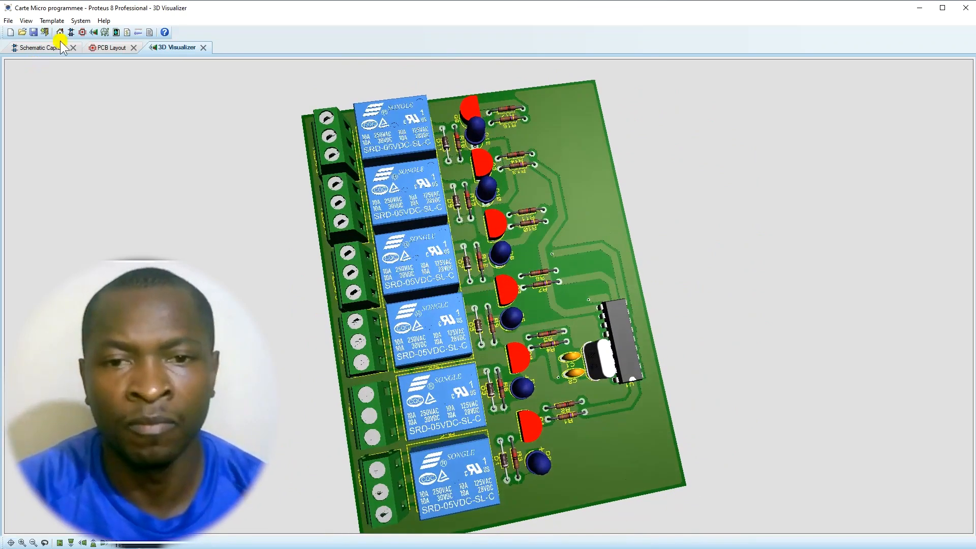
left_click(102, 44)
left_click(102, 44)
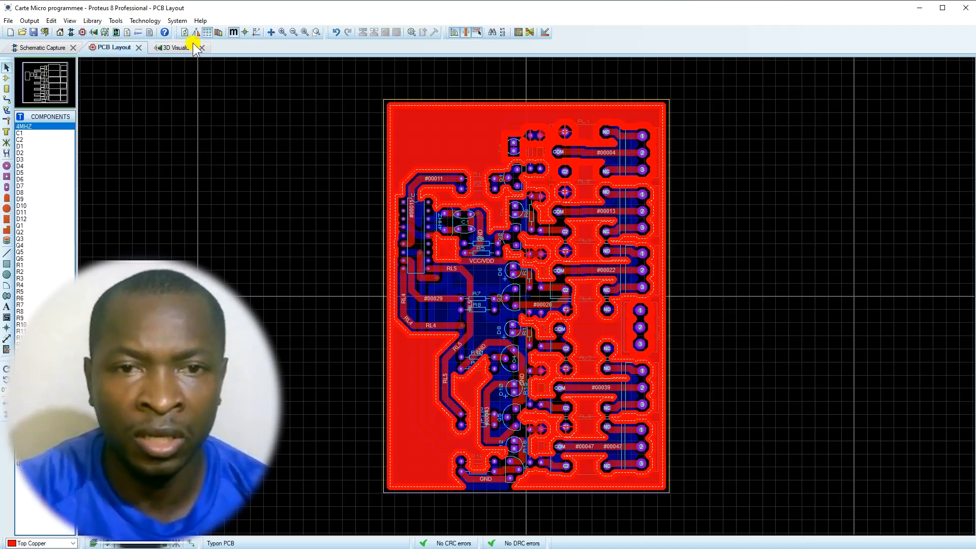
left_click(218, 32)
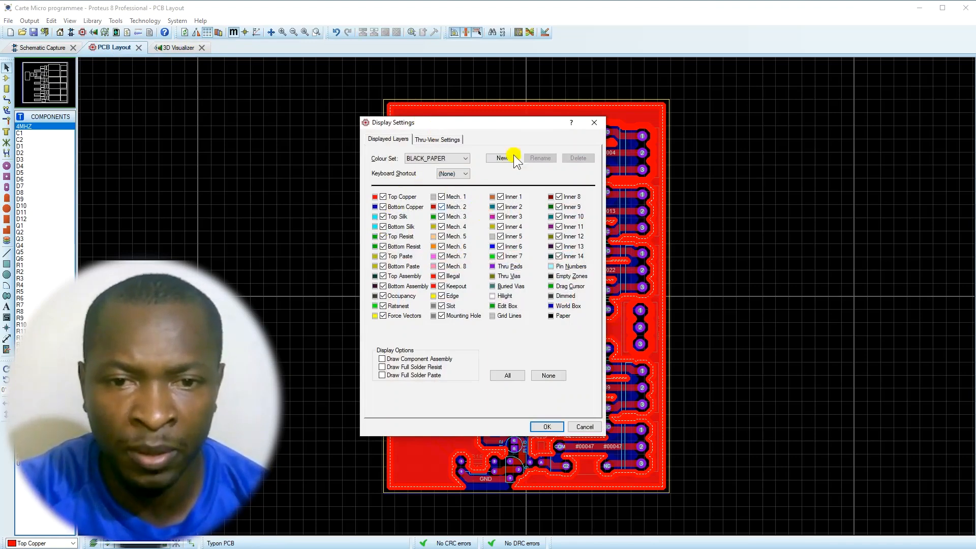
left_click(594, 123)
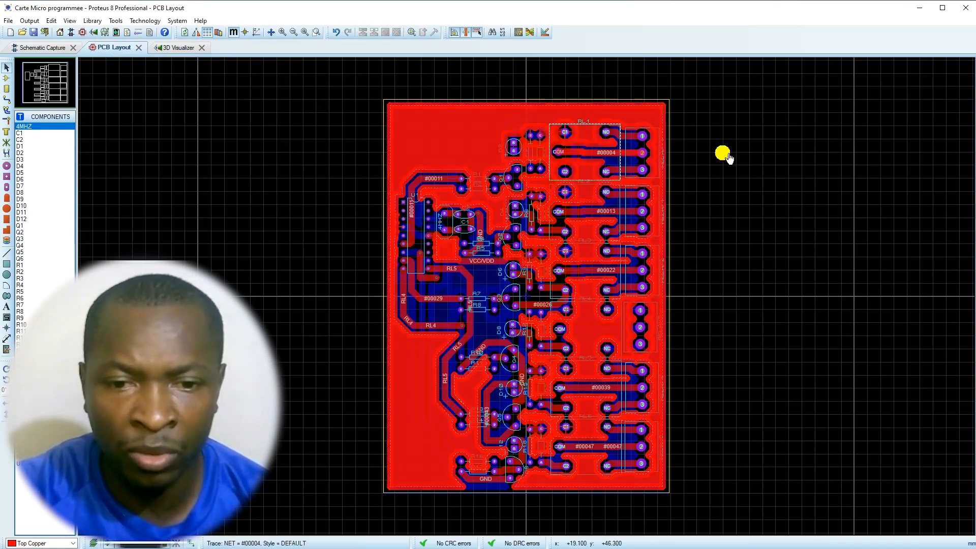
left_click(773, 142)
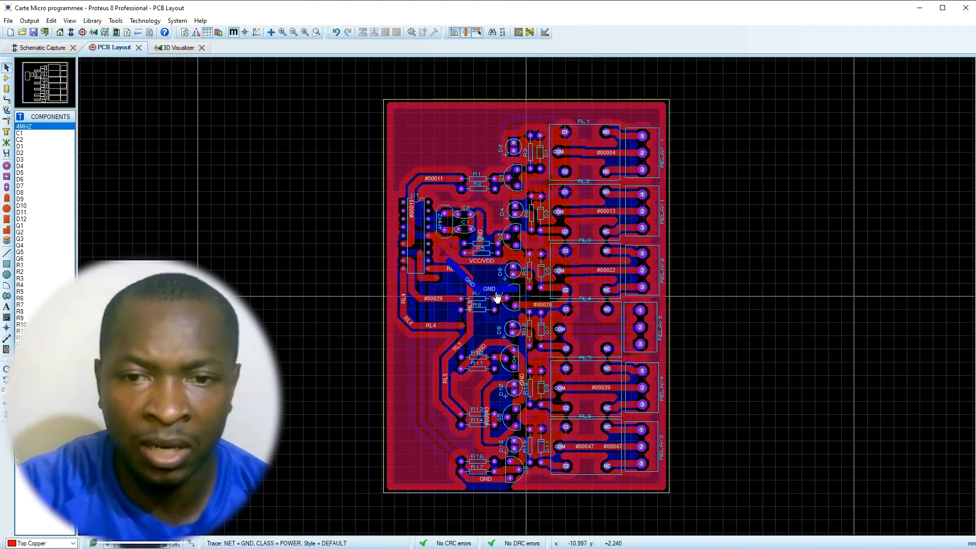
- Select the GND trace above R7 to bring the Bottom Copper layer to the front
left_click(492, 287)
key("Delete")
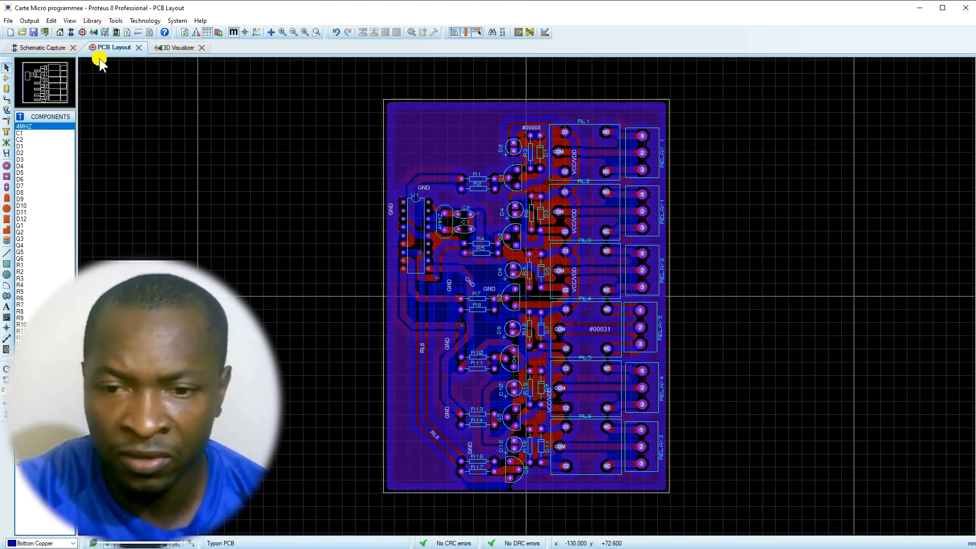
- Inspect the PIC16F84A's DIL18 pin assignments, including the hidden VDD and VSS power pins, from the schematic and return to the PCB layout
left_click(35, 47)
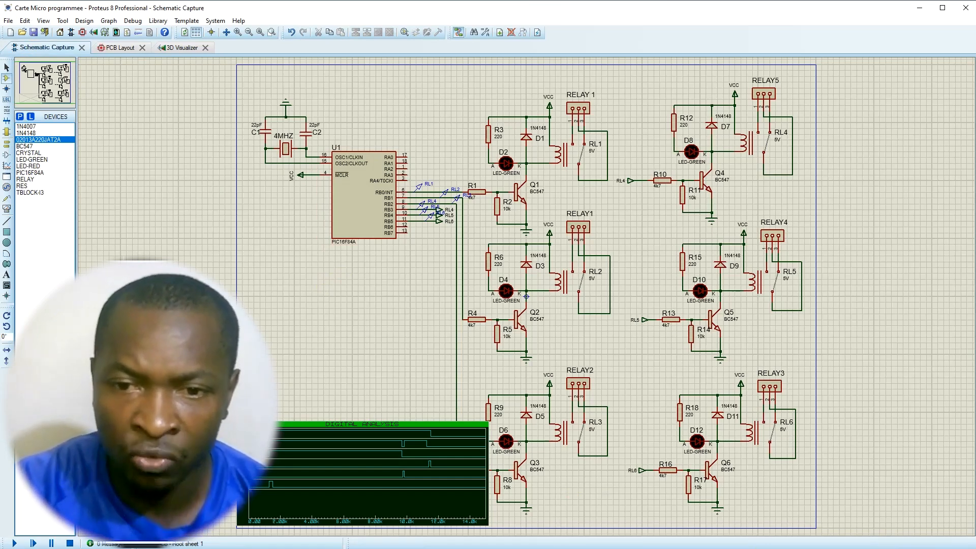
left_click(358, 211)
right_click(359, 211)
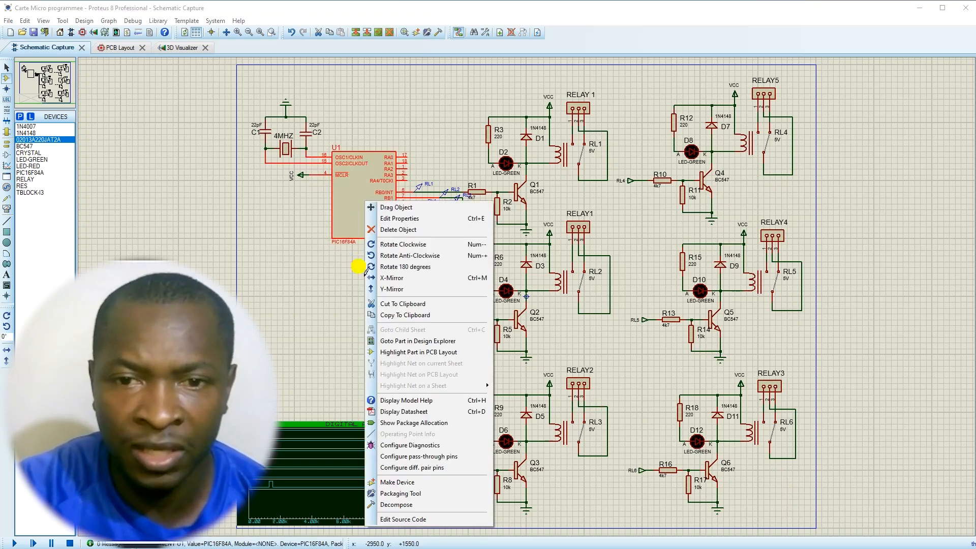
left_click(401, 494)
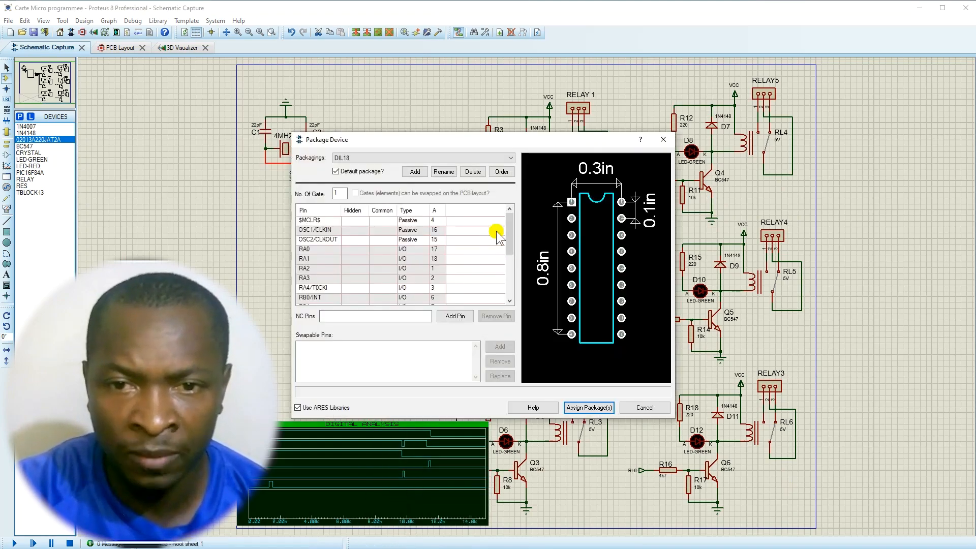
left_click_drag(511, 227, 511, 276)
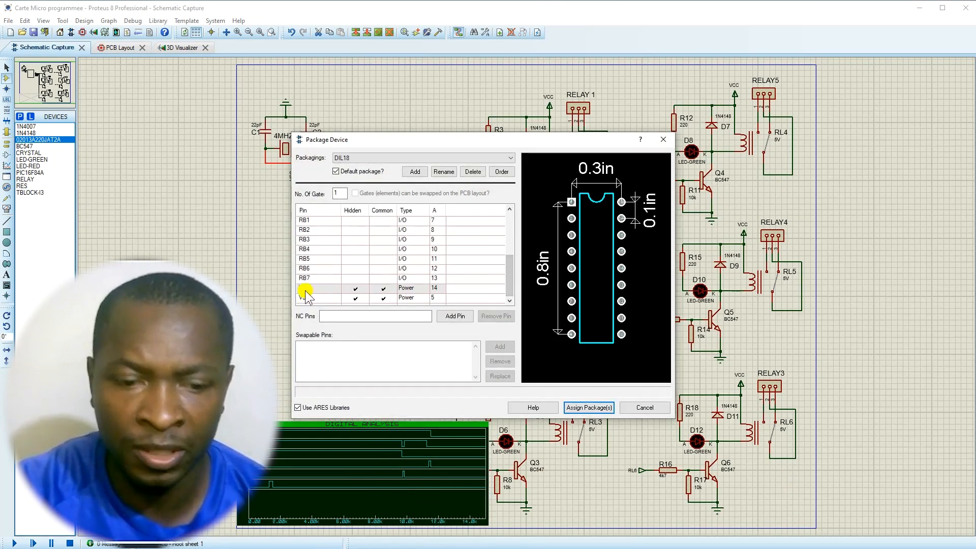
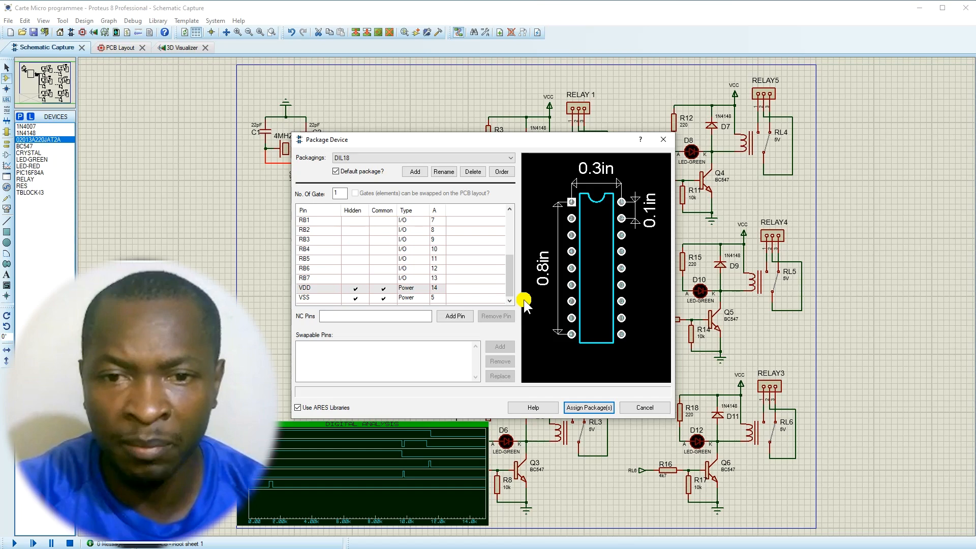
left_click(659, 139)
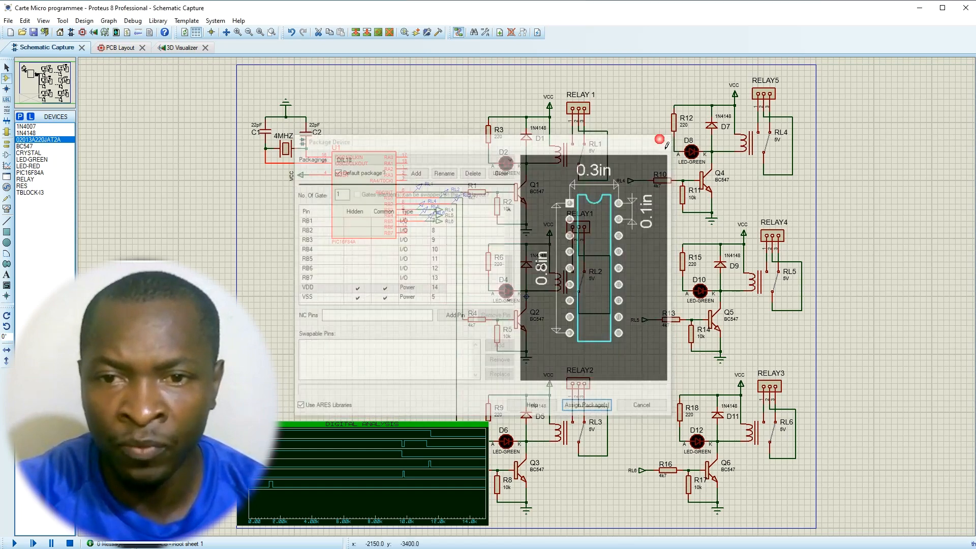
left_click(123, 47)
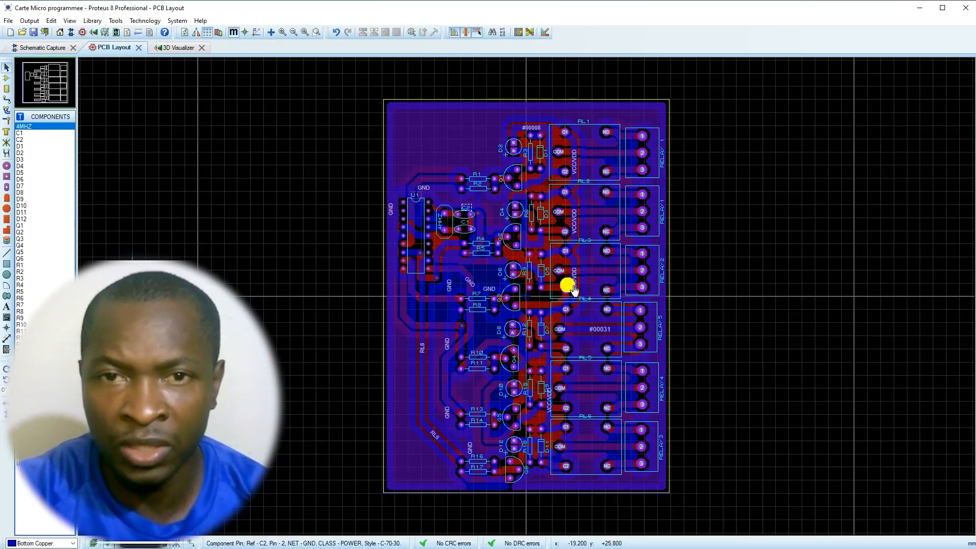
- Examine U1's pads and their trace connections in the layout, checking the component properties from pin 13
scroll(427, 249, "up", 2)
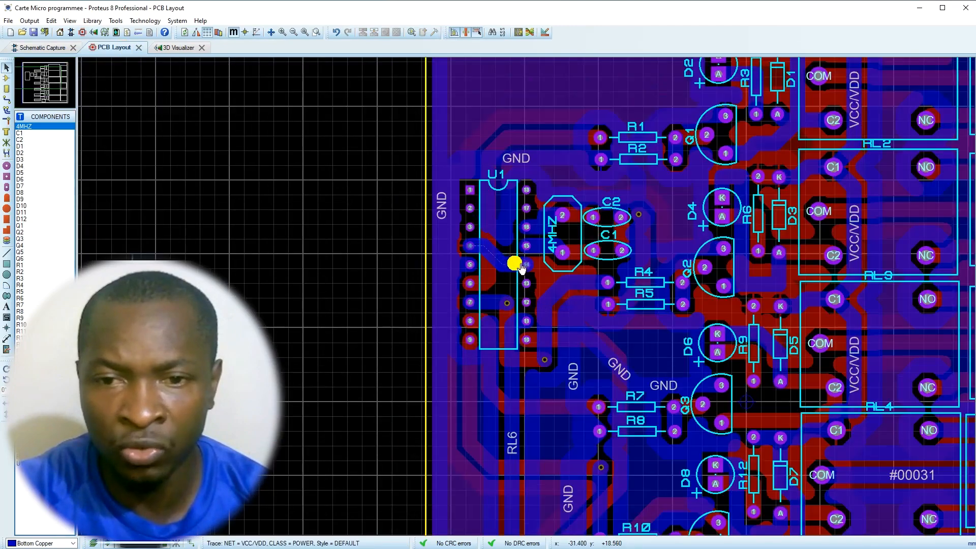
left_click(531, 289)
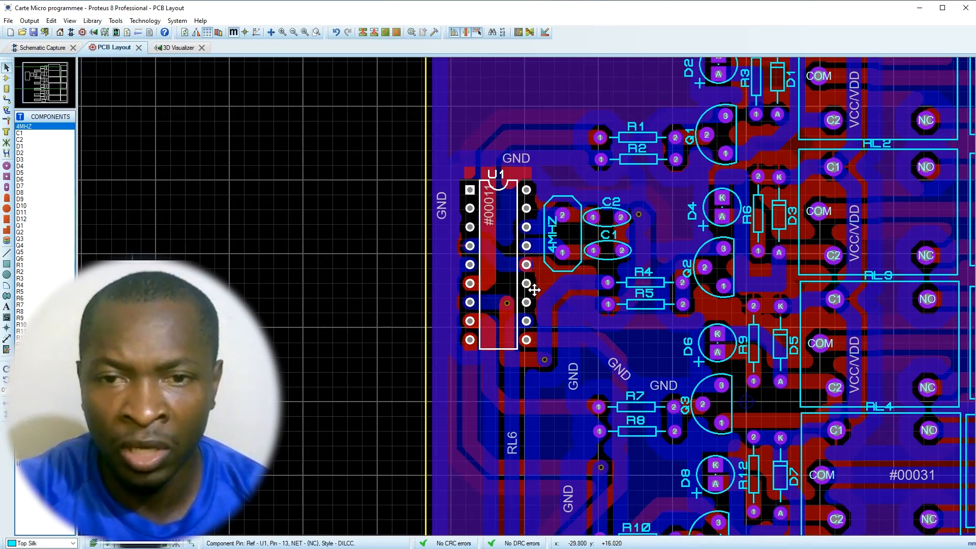
scroll(528, 301, "up", 2)
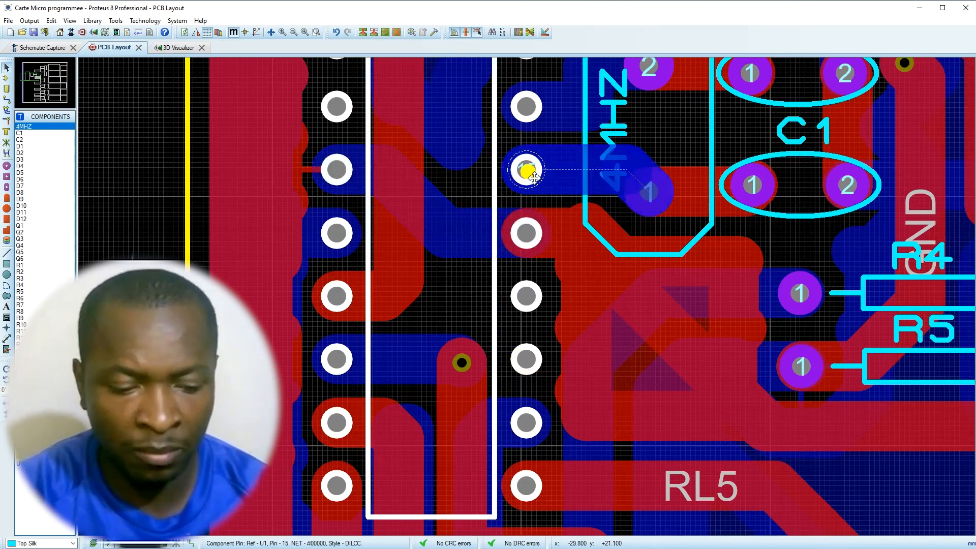
scroll(523, 235, "down", 2)
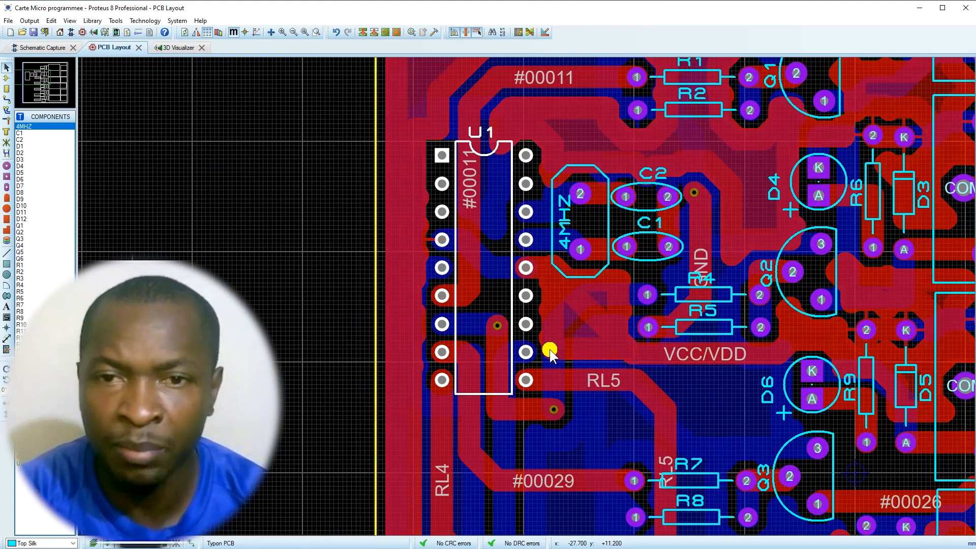
scroll(553, 352, "up", 3)
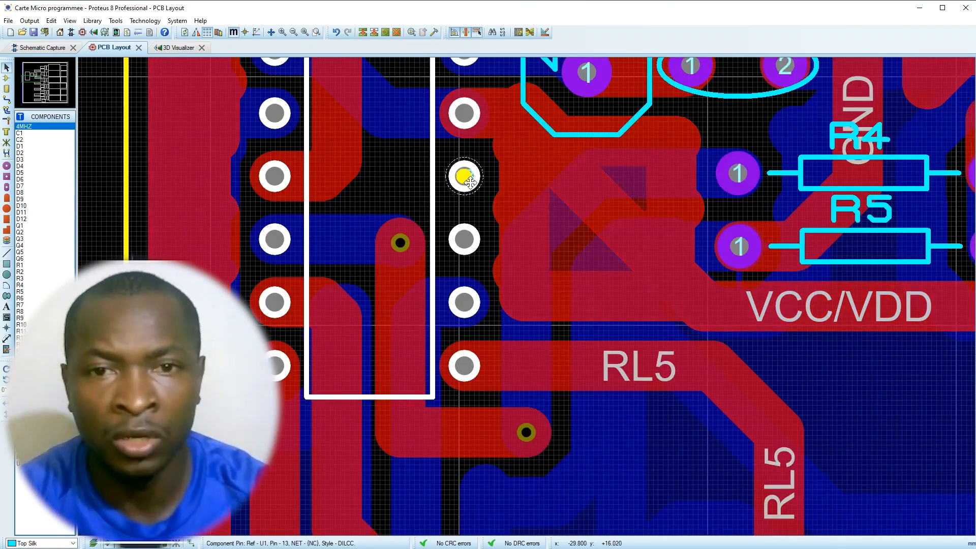
double_click(464, 178)
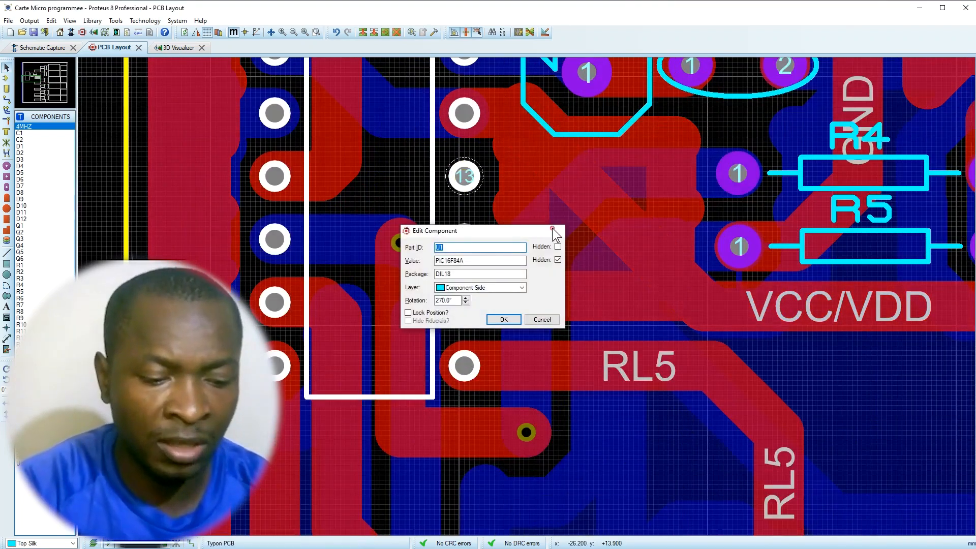
left_click(554, 230)
scroll(465, 206, "down", 2)
scroll(498, 199, "up", 3)
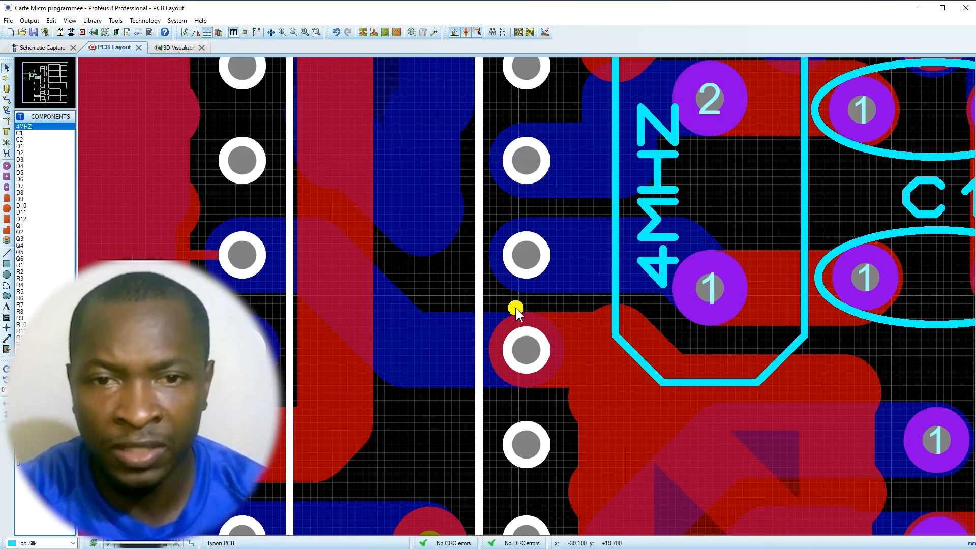
scroll(515, 307, "down", 1)
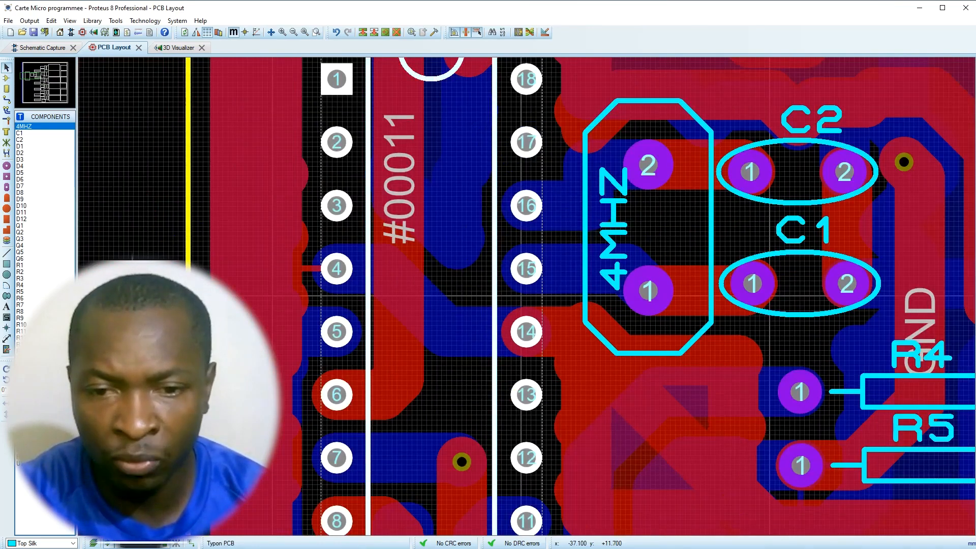
- Review the PIC16F84A's DIL18 pin assignments down to VDD and VSS from the schematic, and return to the PCB layout
left_click(32, 52)
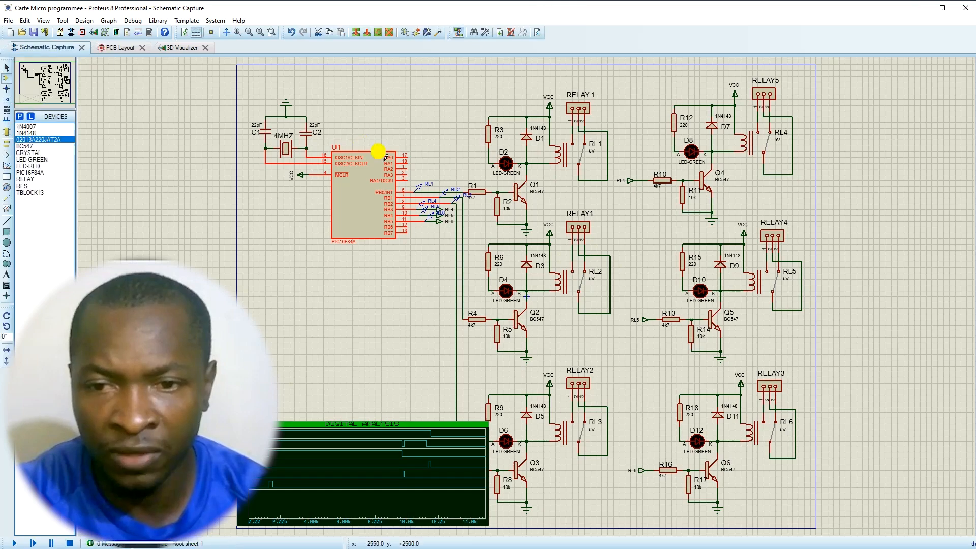
right_click(376, 204)
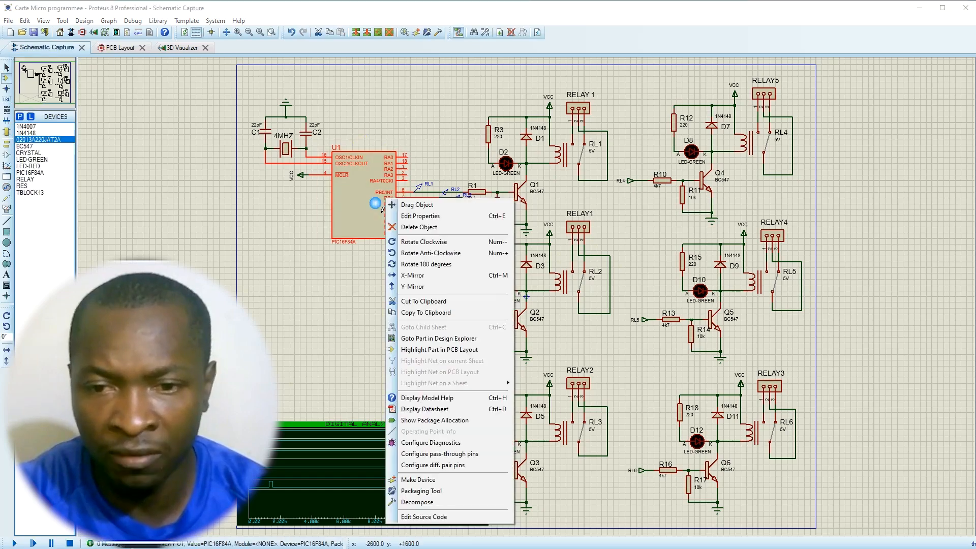
left_click(421, 491)
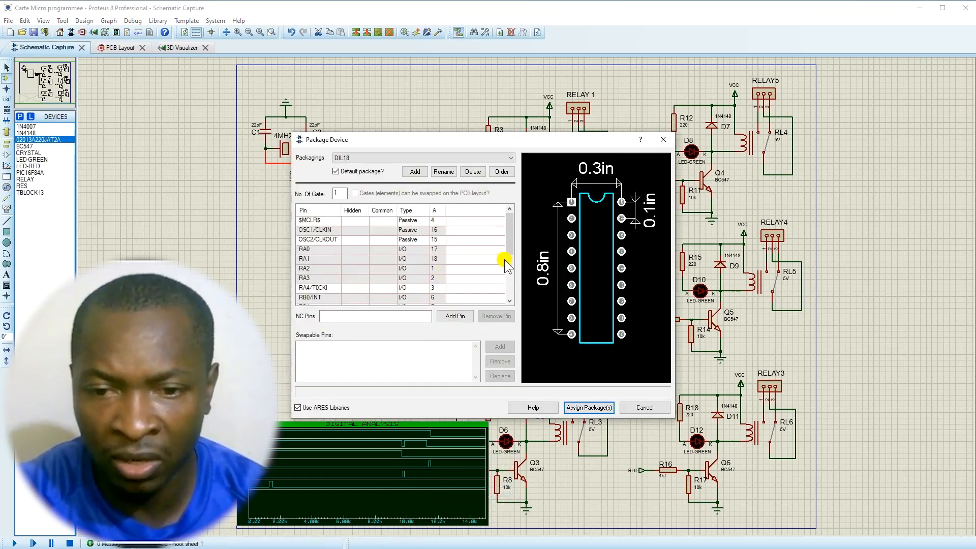
scroll(505, 256, "down", 3)
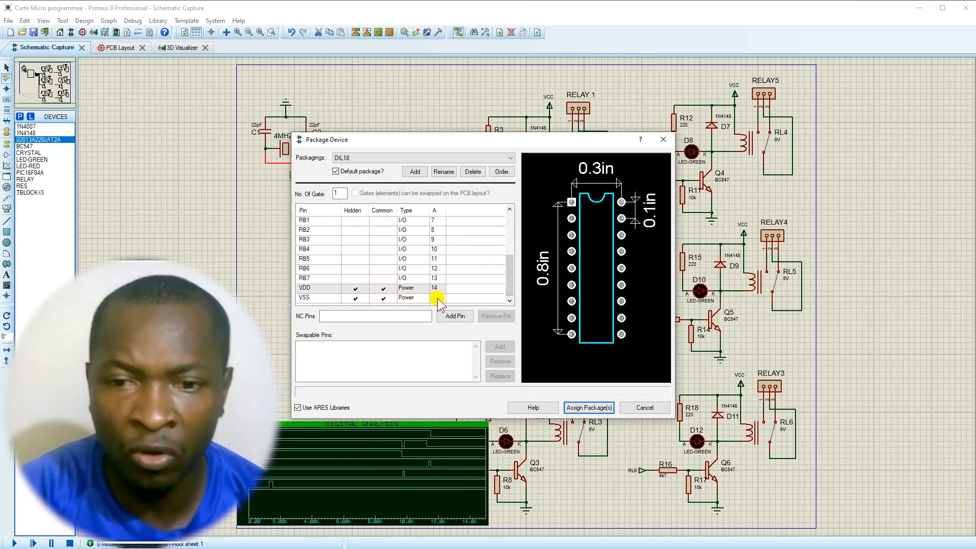
left_click(662, 140)
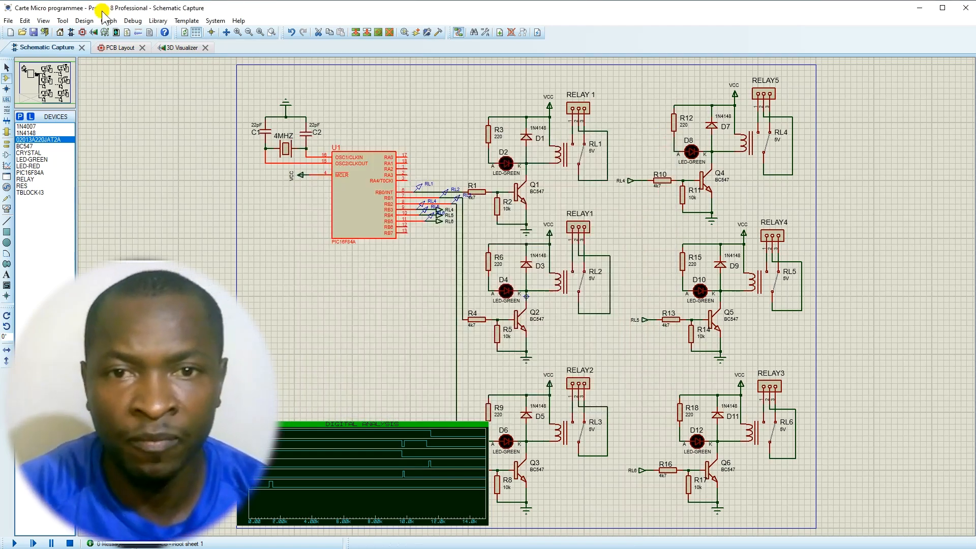
left_click(107, 47)
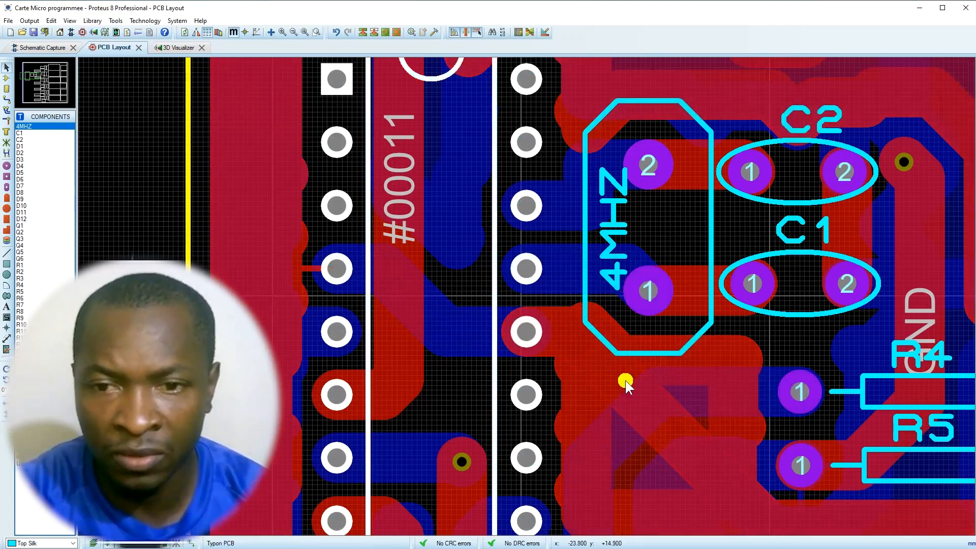
- Trace the VCC/VDD track to U1's pin 14 and inspect the GND track at pin 5
scroll(625, 380, "down", 3)
scroll(633, 358, "up", 1)
scroll(526, 296, "up", 2)
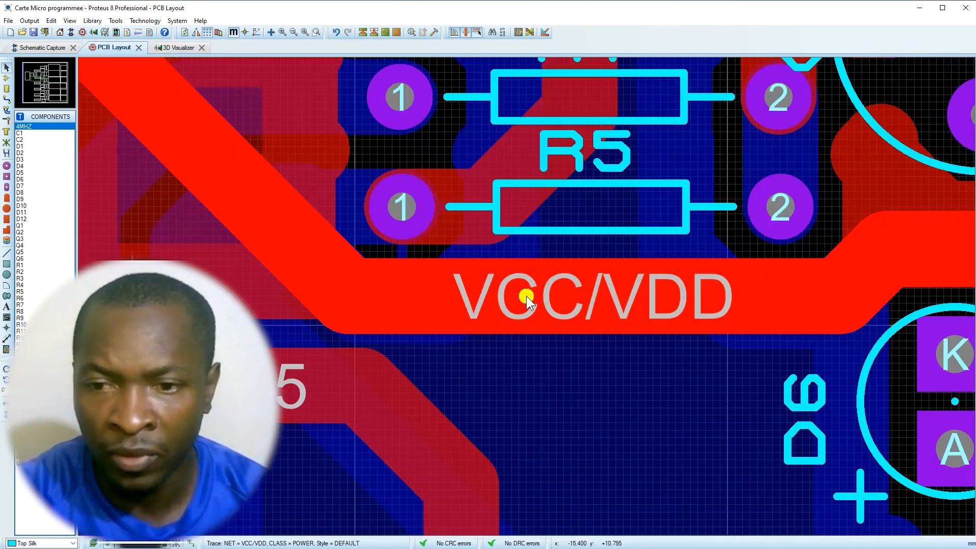
scroll(526, 295, "down", 2)
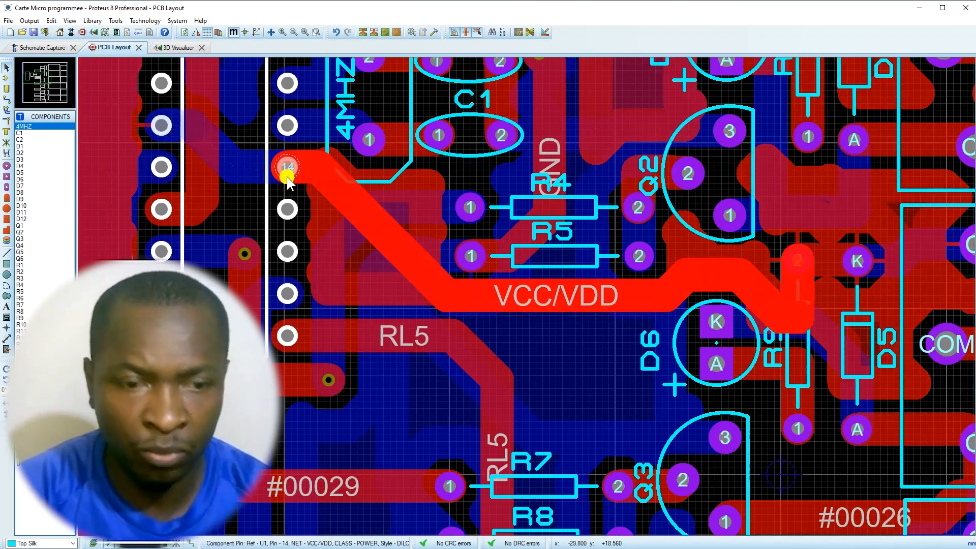
left_click(285, 206)
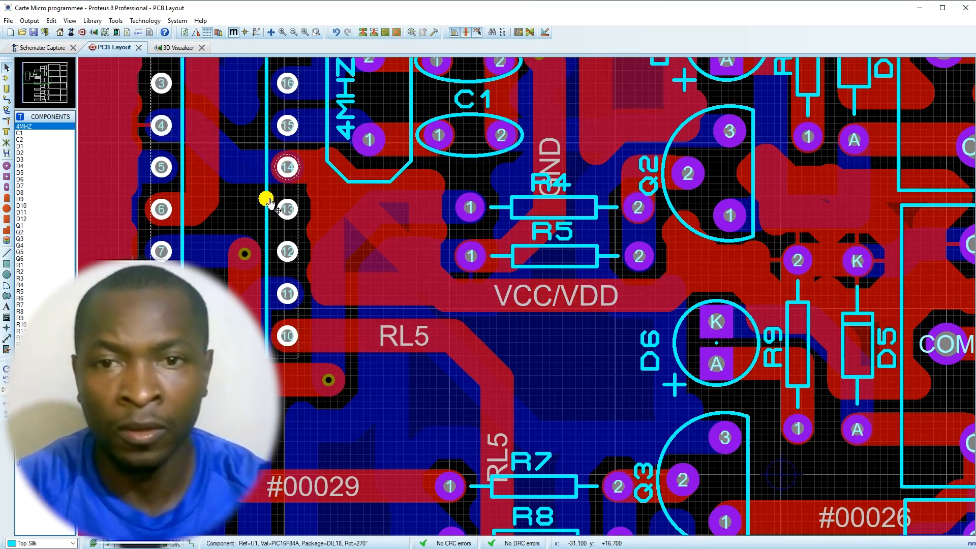
left_click(159, 171)
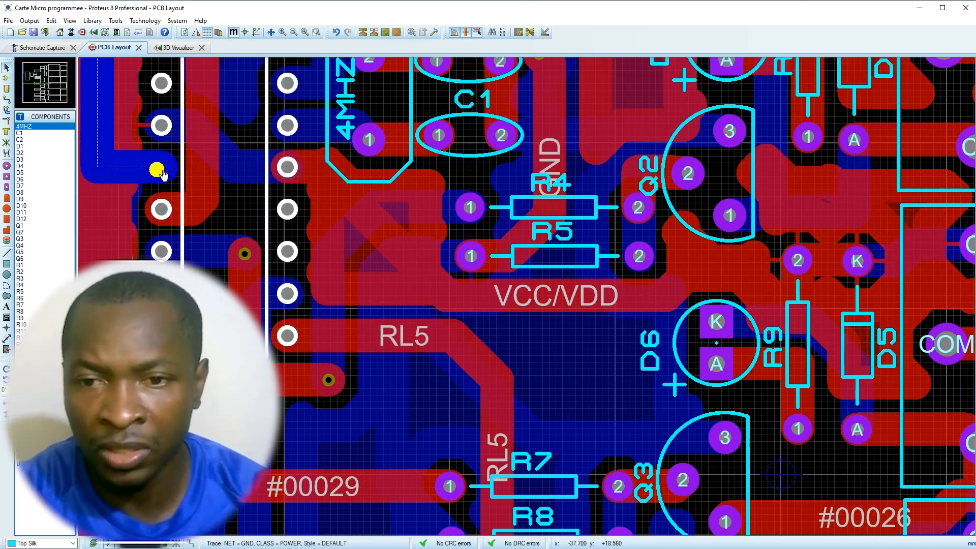
scroll(159, 172, "down", 2)
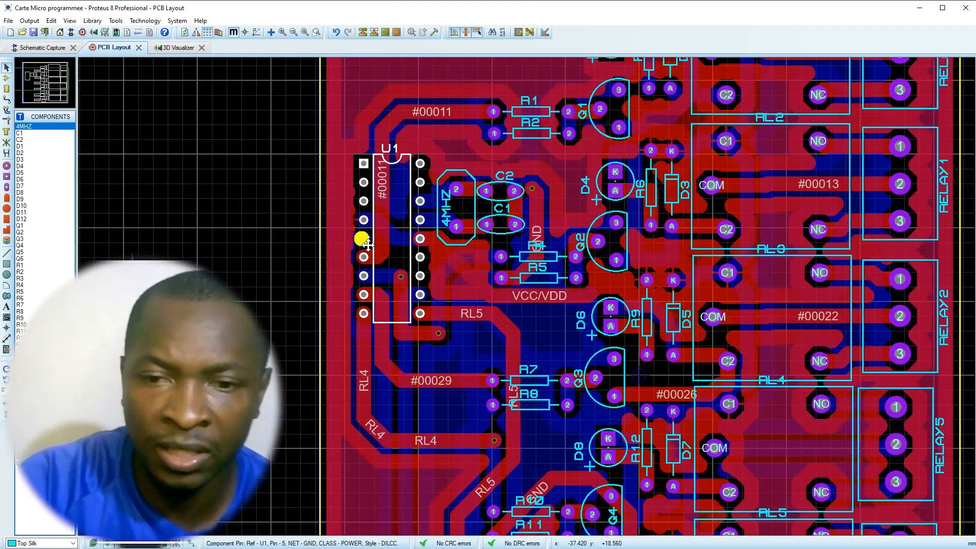
scroll(361, 238, "up", 2)
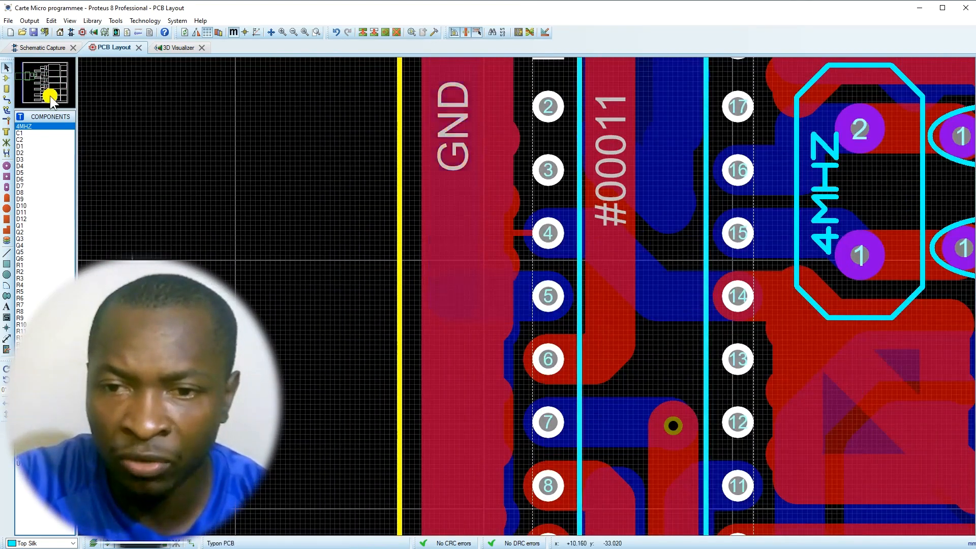
- Return to the schematic and add the 7805 voltage regulator from the ANALOG library to the device list
left_click(44, 48)
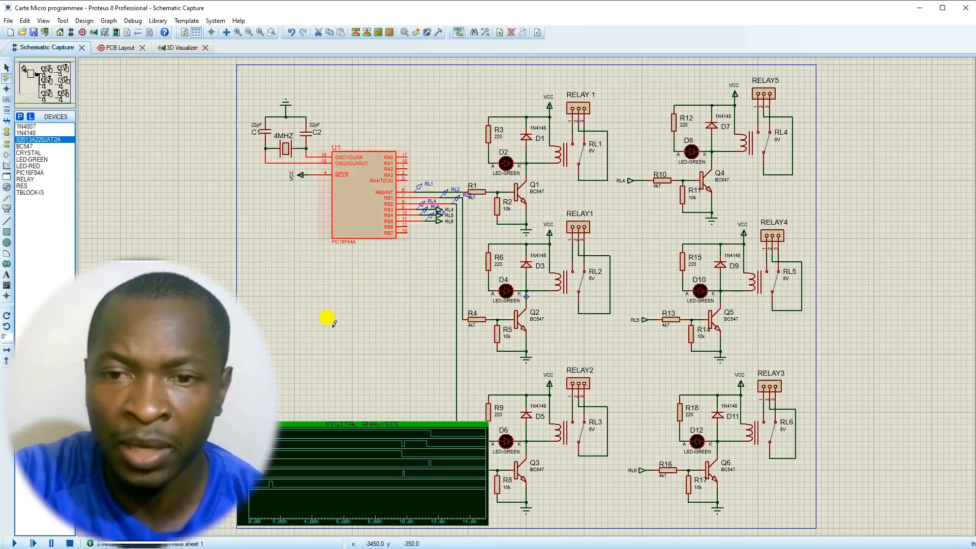
left_click(17, 118)
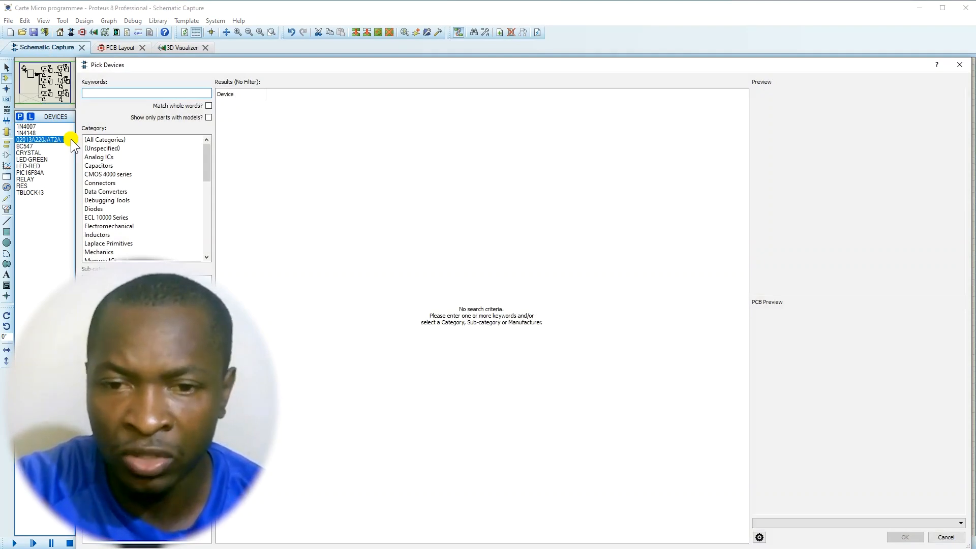
type("7805")
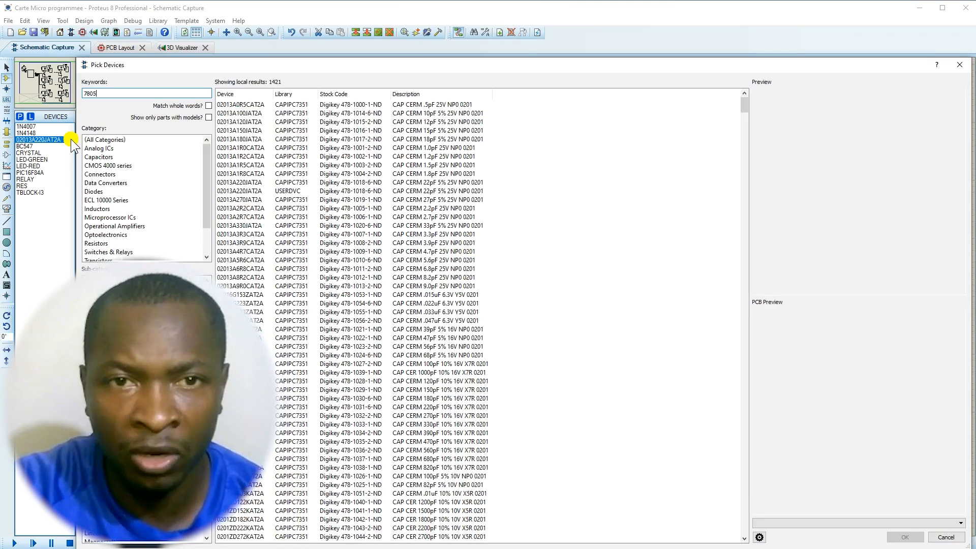
double_click(232, 106)
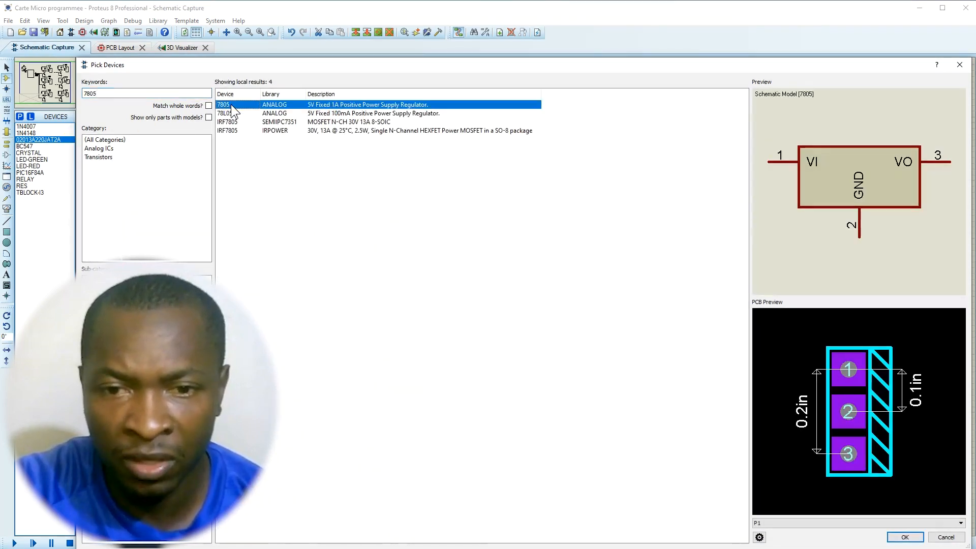
- Search the device library for "cap" and preview capacitor models in the results
double_click(114, 93)
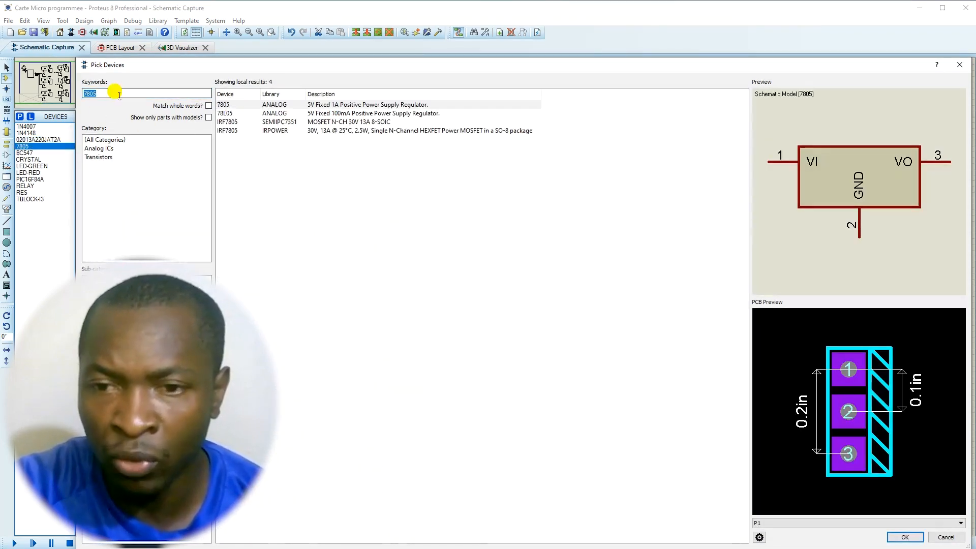
type("c")
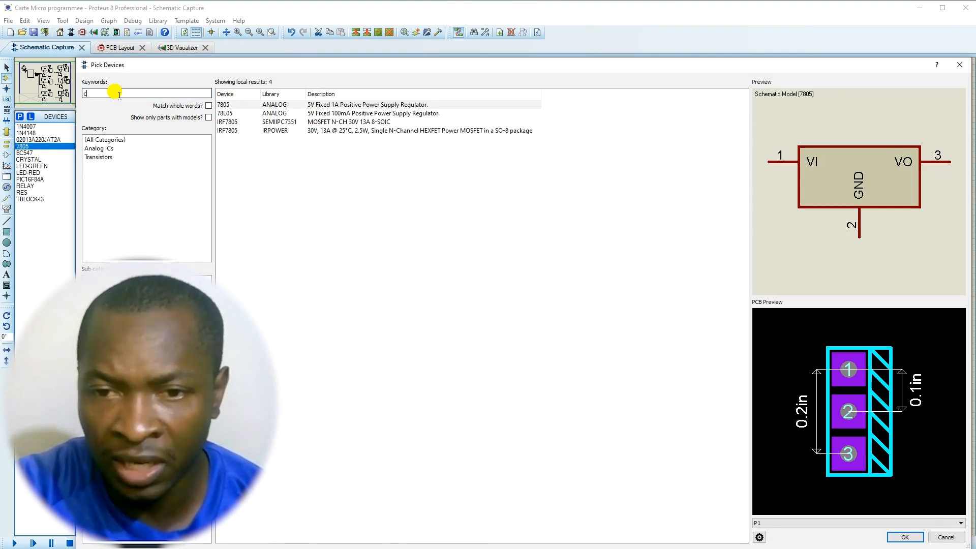
type("ap")
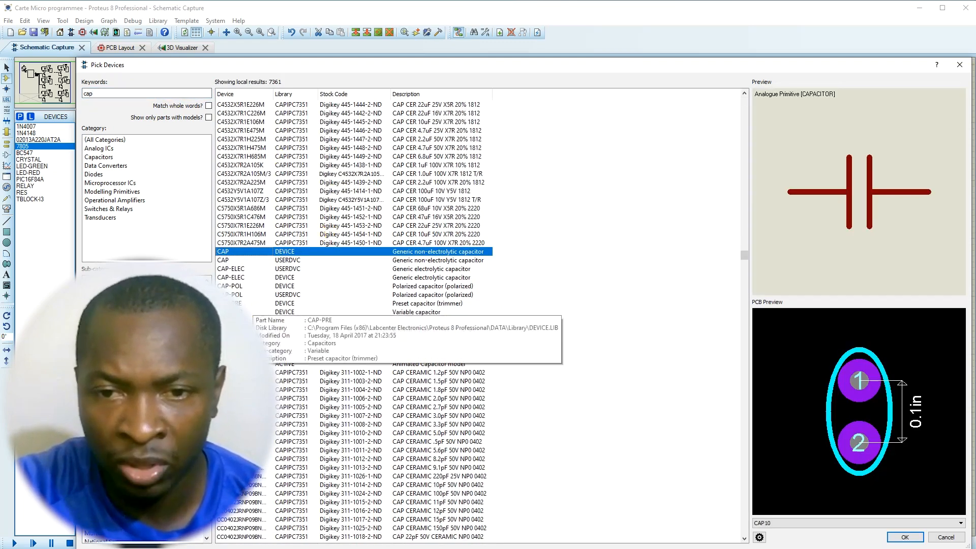
left_click(257, 347)
scroll(256, 346, "down", 10)
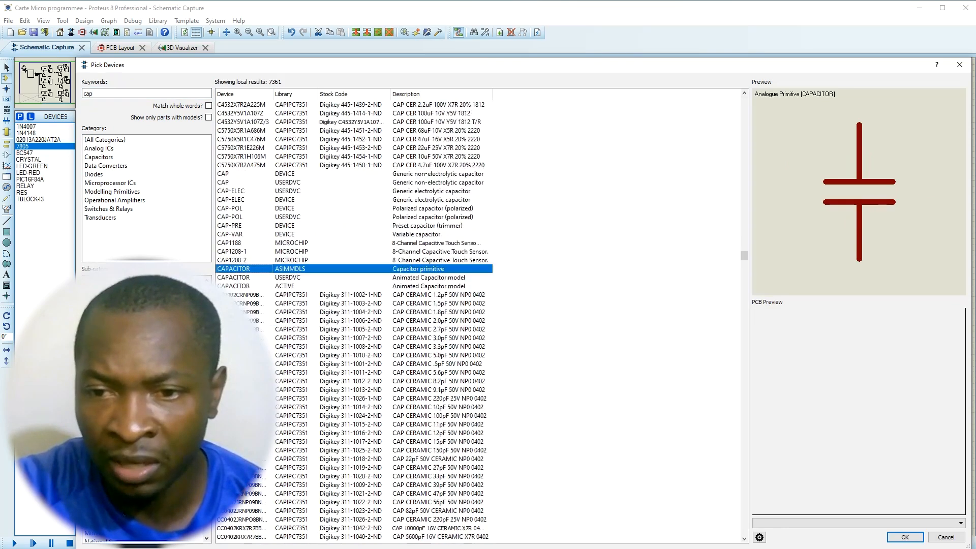
left_click(257, 346)
scroll(256, 346, "down", 9)
scroll(353, 320, "down", 11)
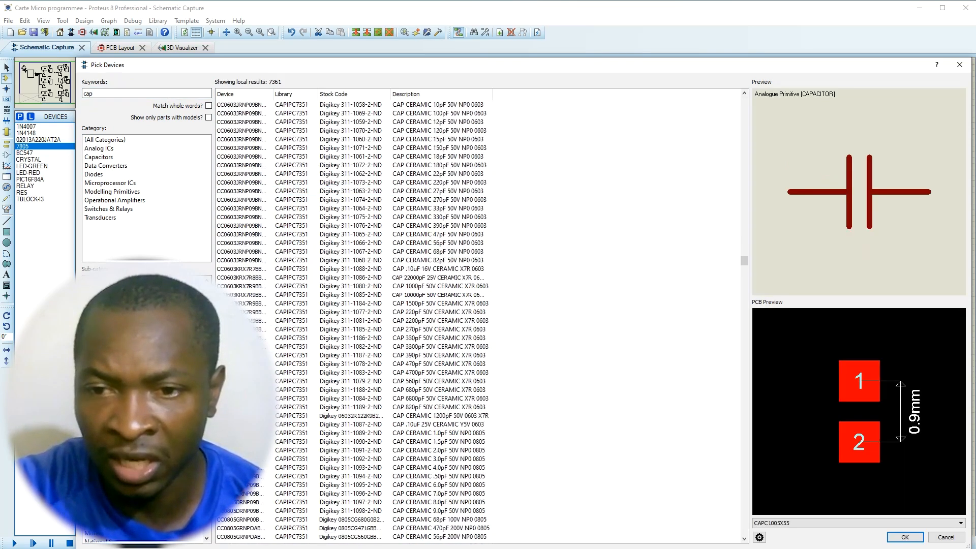
- Narrow the capacitor results to the AO types, add the 100uF 6.3V A700D107M006ATE018 to the device list, and close the picker
left_click(104, 157)
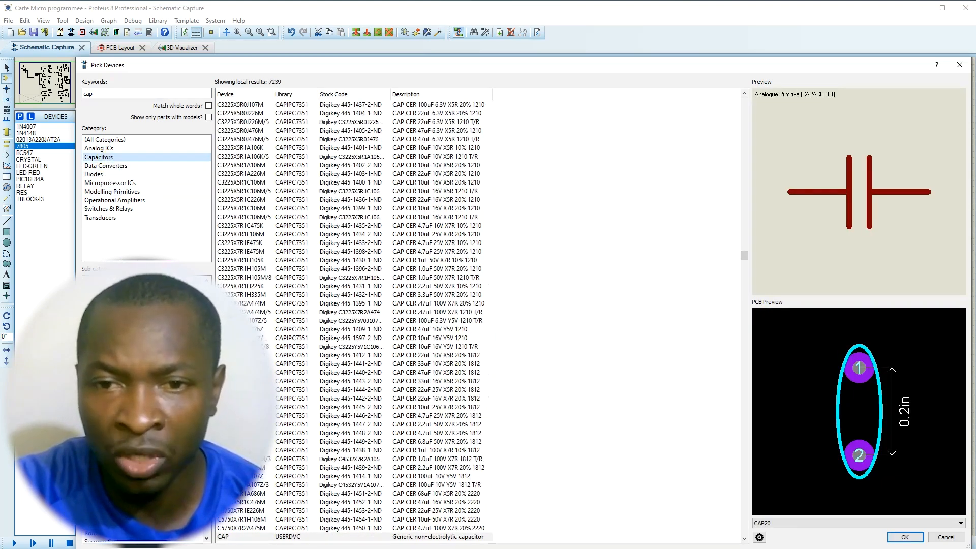
left_click(114, 289)
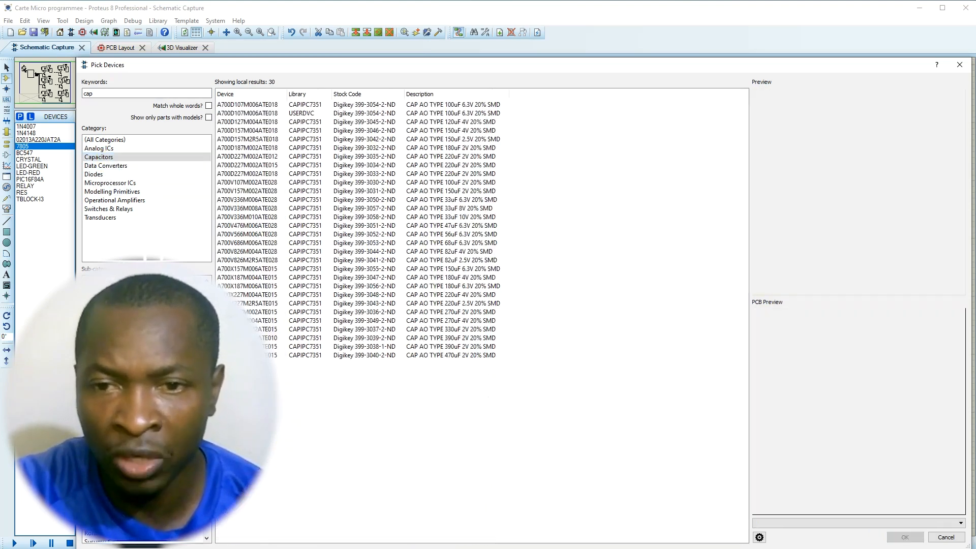
left_click(252, 105)
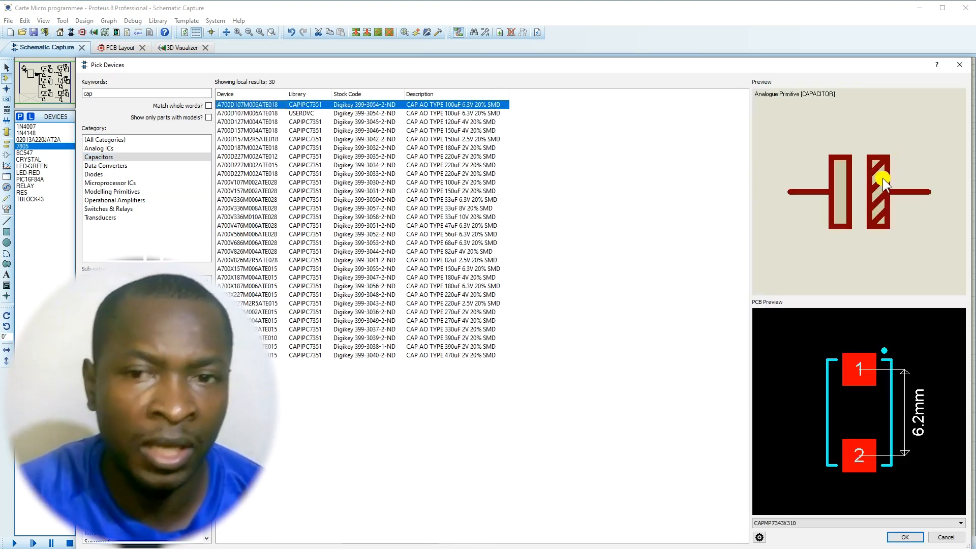
double_click(254, 106)
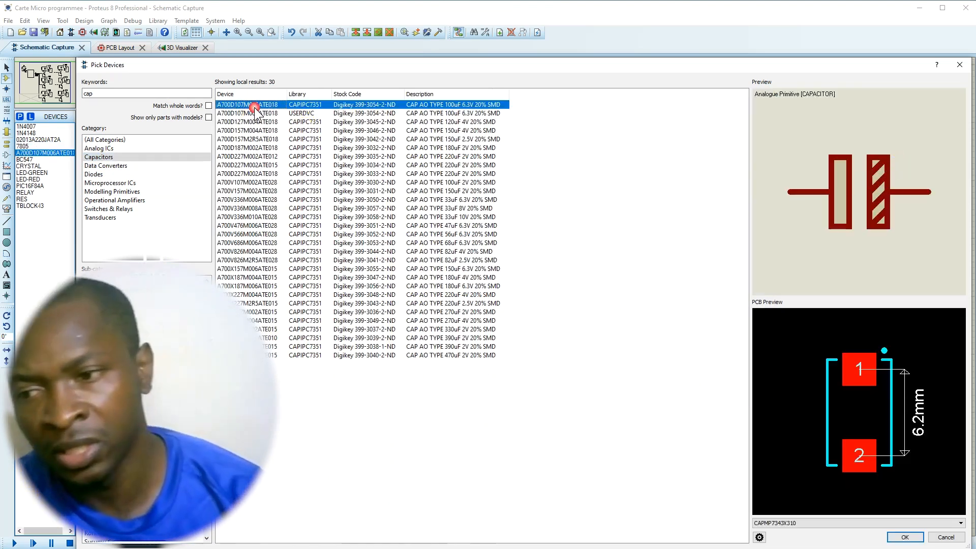
left_click(959, 64)
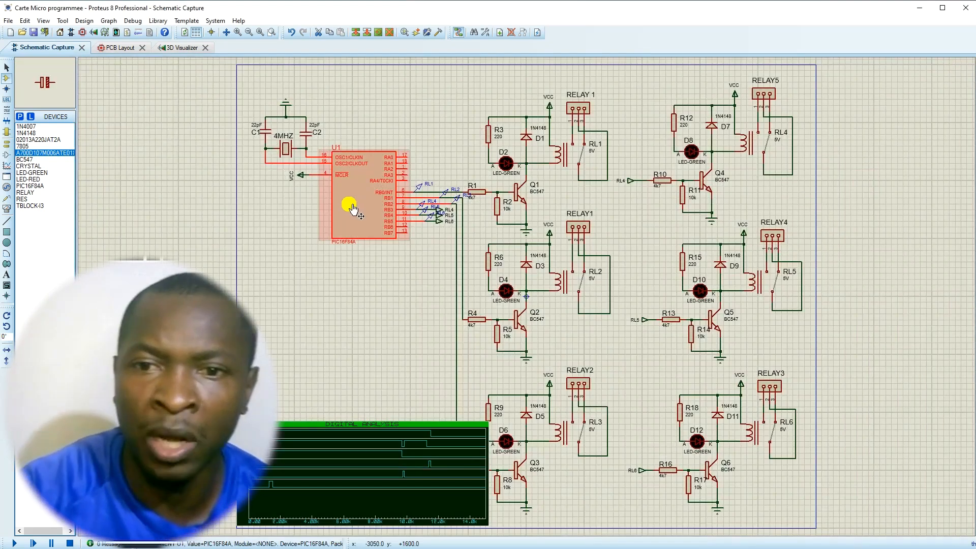
- Search the device library for "tbloc", add TBLOCK-I2 from USERDVC to the device list, and close the picker
left_click(21, 116)
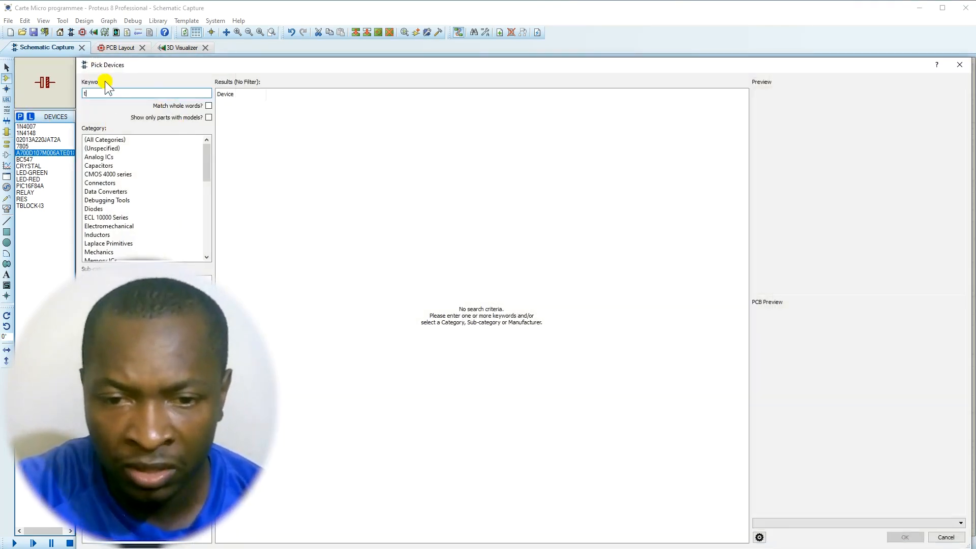
type("tblo")
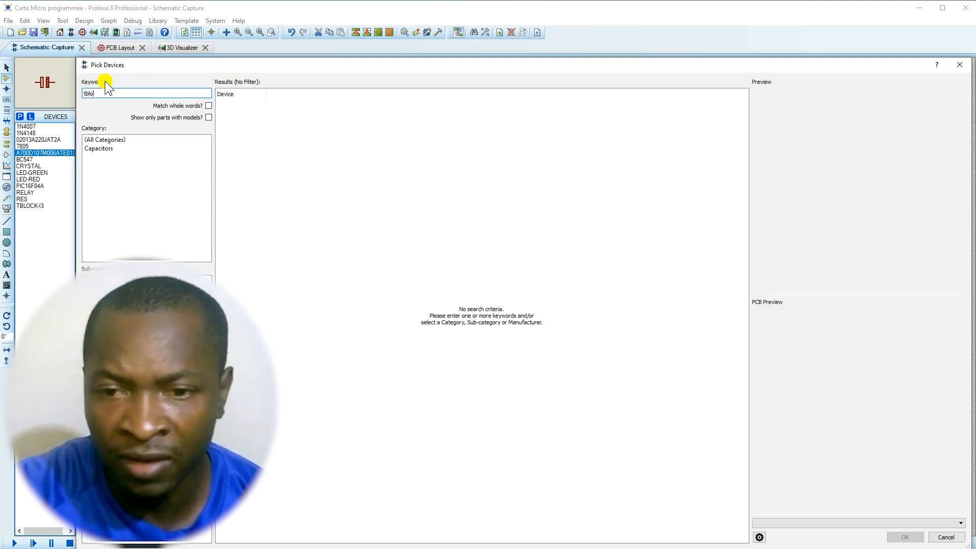
type("c")
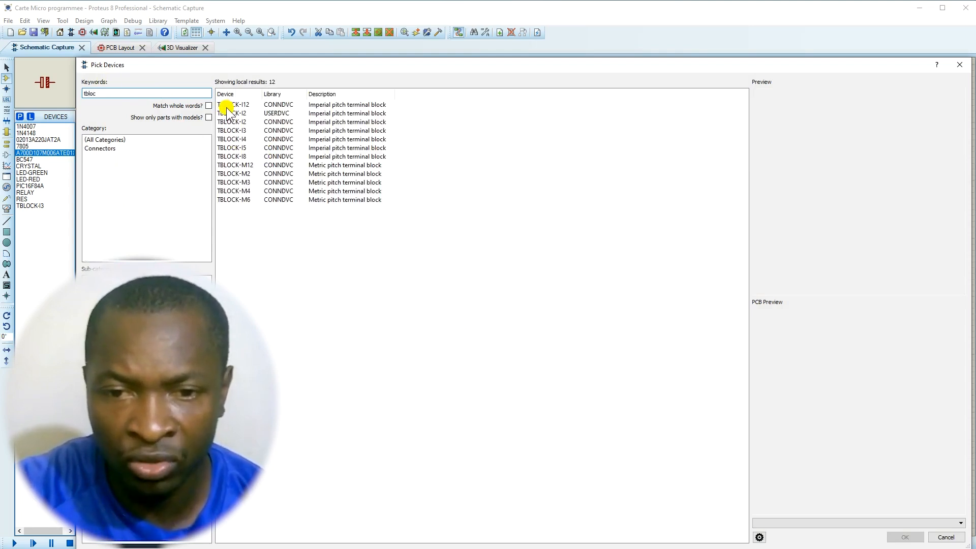
left_click(227, 106)
left_click(231, 114)
double_click(231, 114)
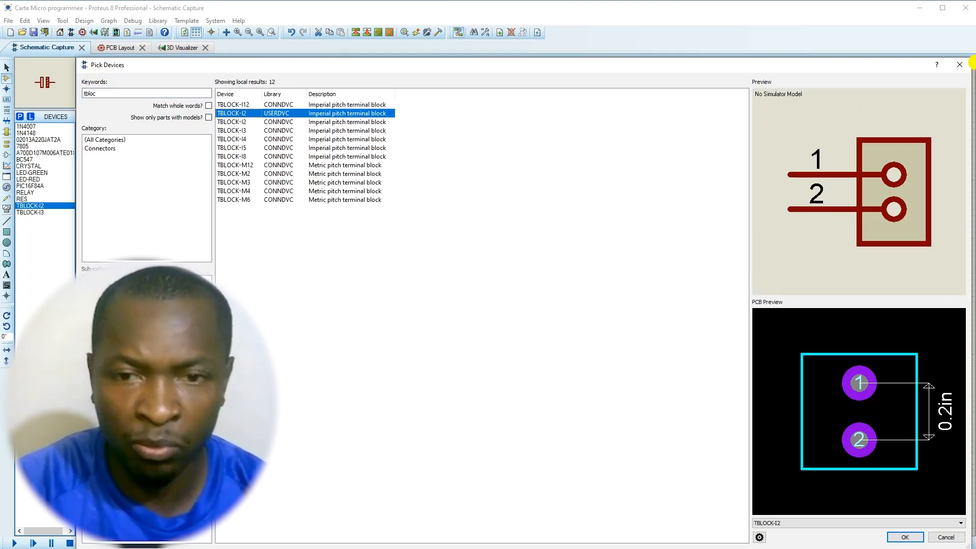
left_click(959, 64)
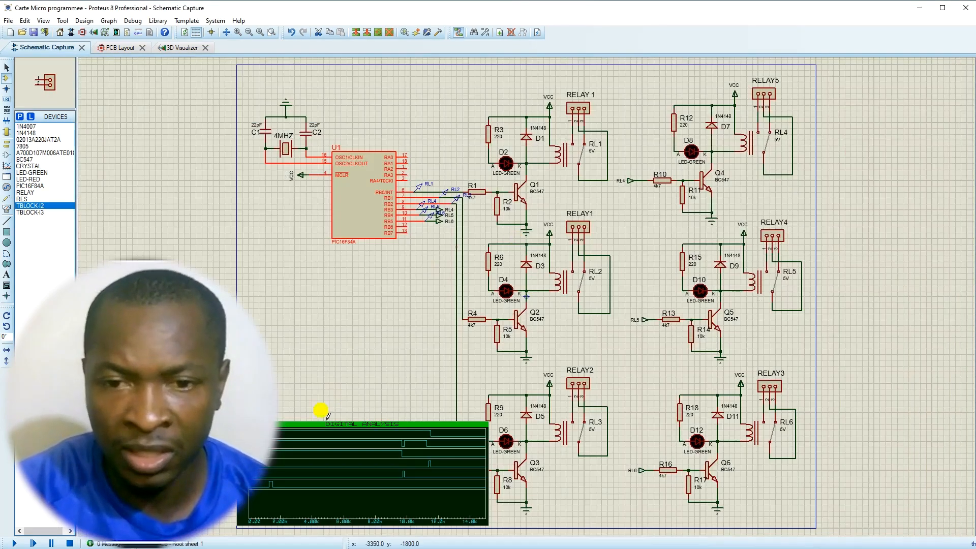
- Place the TBLOCK-I2 terminal block below the PIC16F84A near the sheet's left border, rotated 180° so its pins face right
left_click(302, 352)
left_click(293, 345)
key("KP_Add")
key("KP_Add")
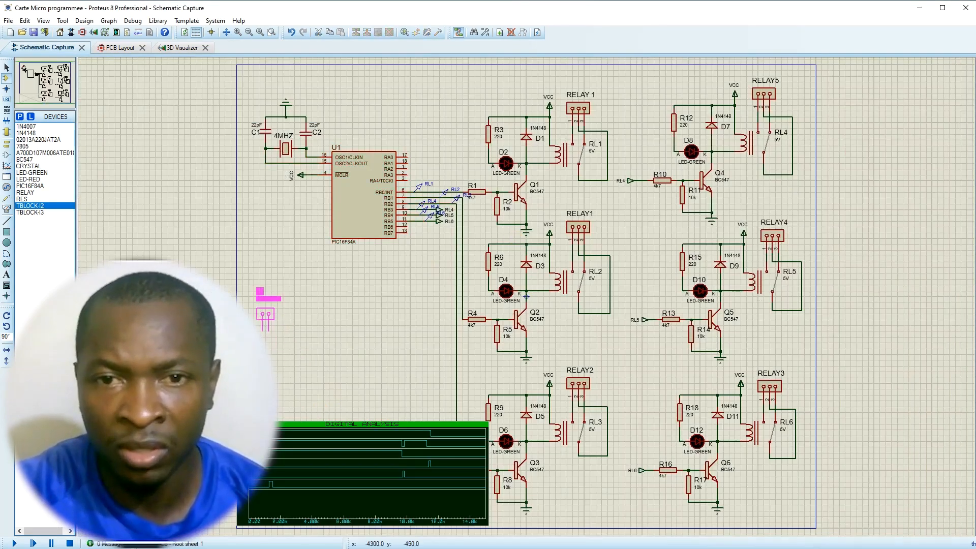
left_click(253, 294)
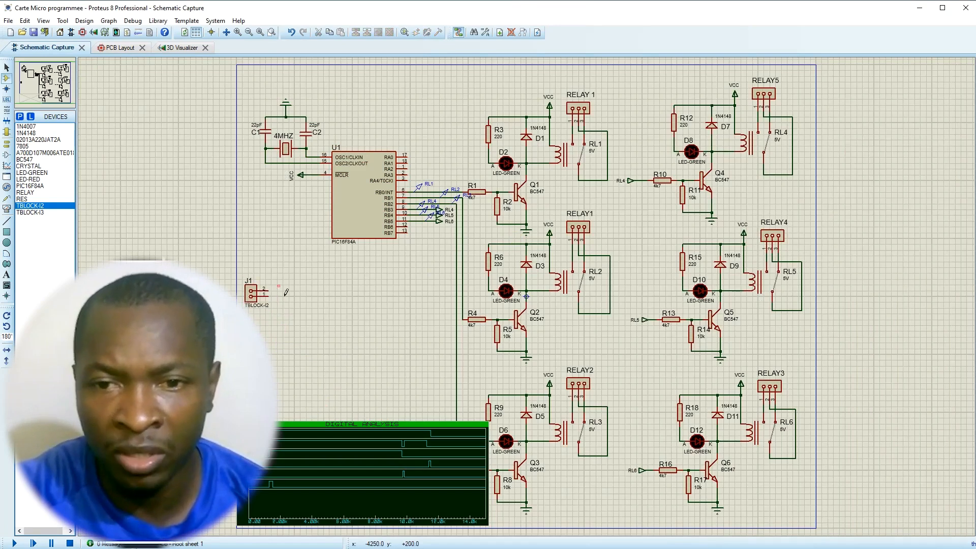
- Place a 1N4007 diode at 0° on pin 2 of J1, then shift it right to leave a connecting wire
left_click(25, 127)
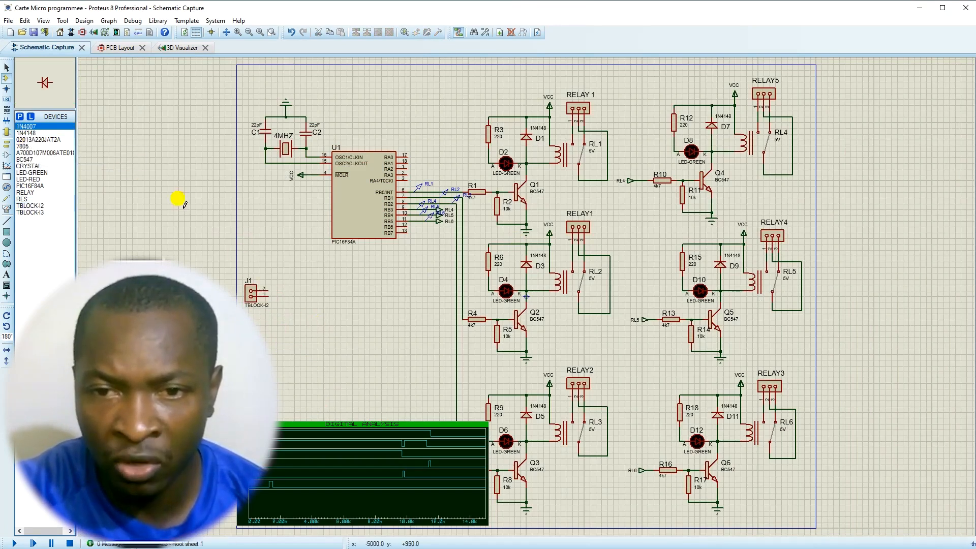
scroll(300, 295, "up", 3)
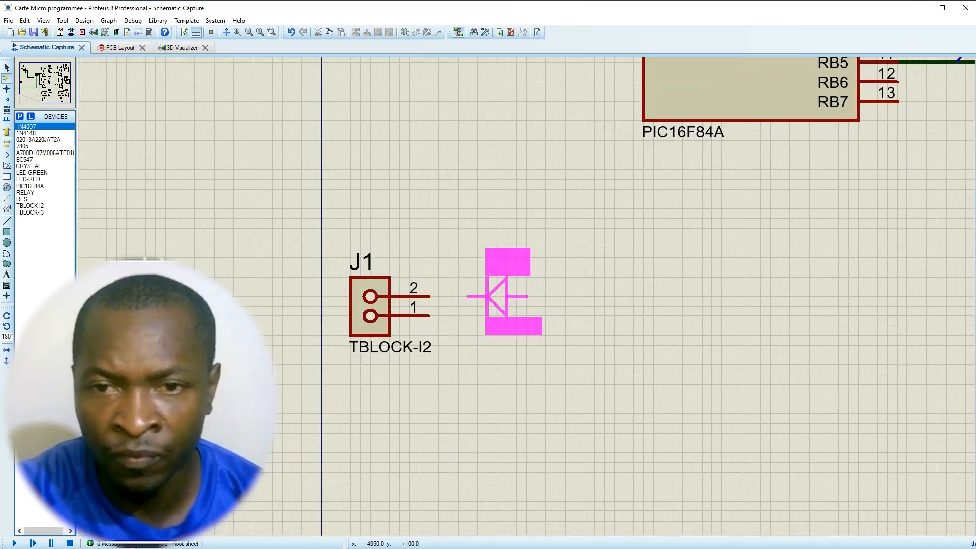
key("KP_Add")
key("KP_Add")
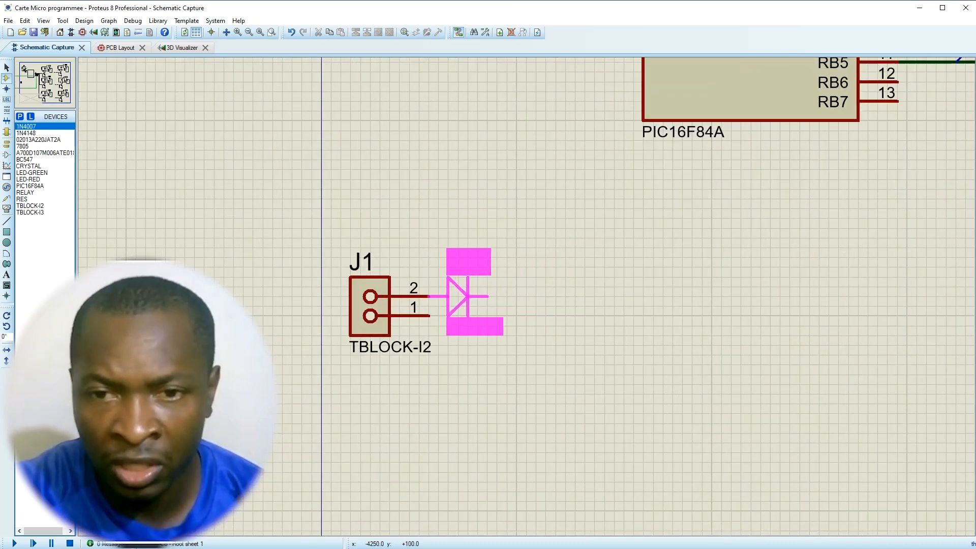
left_click(475, 302)
left_click_drag(474, 302, 513, 302)
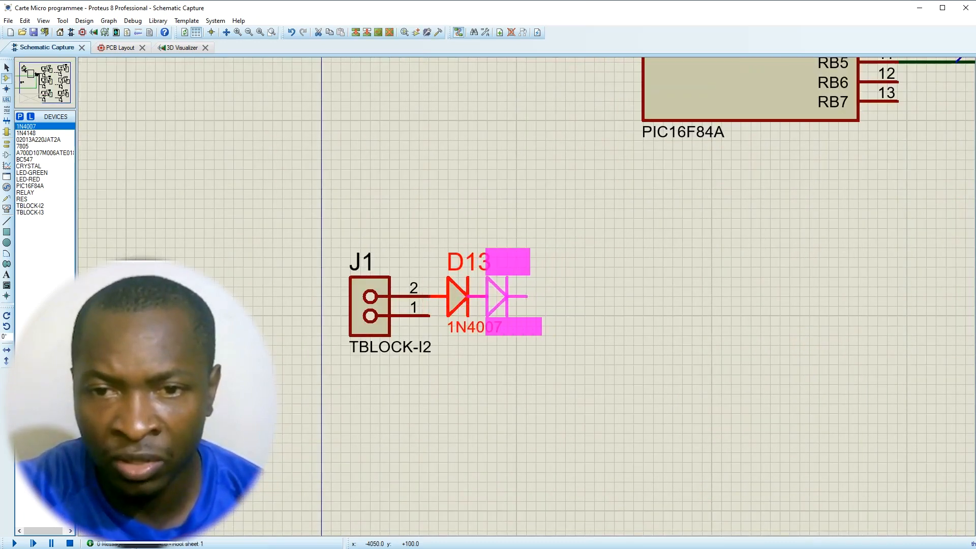
left_click(639, 331)
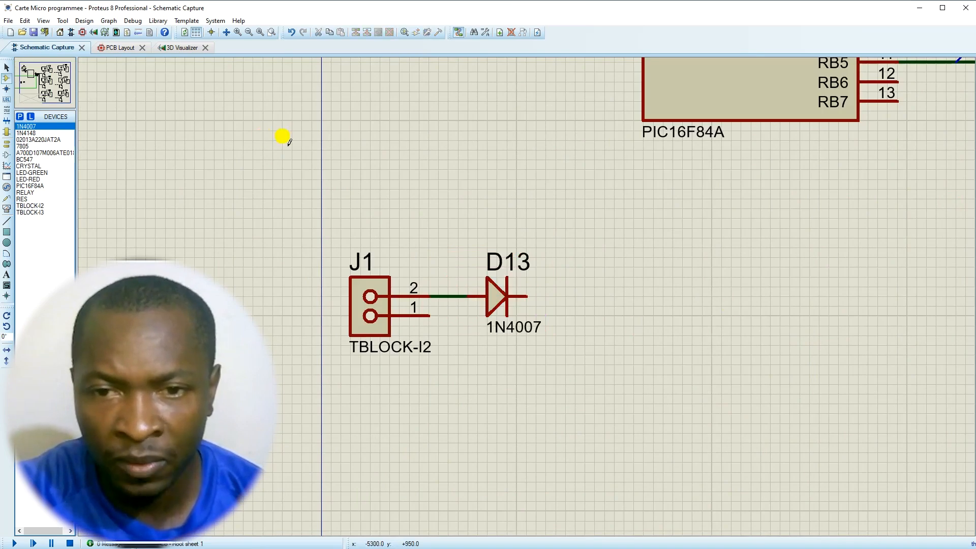
- Place the 100u capacitor A700D107M006ATE018 vertically, rotated 270°, with its upper pin on the cathode of D13
scroll(503, 311, "up", 1)
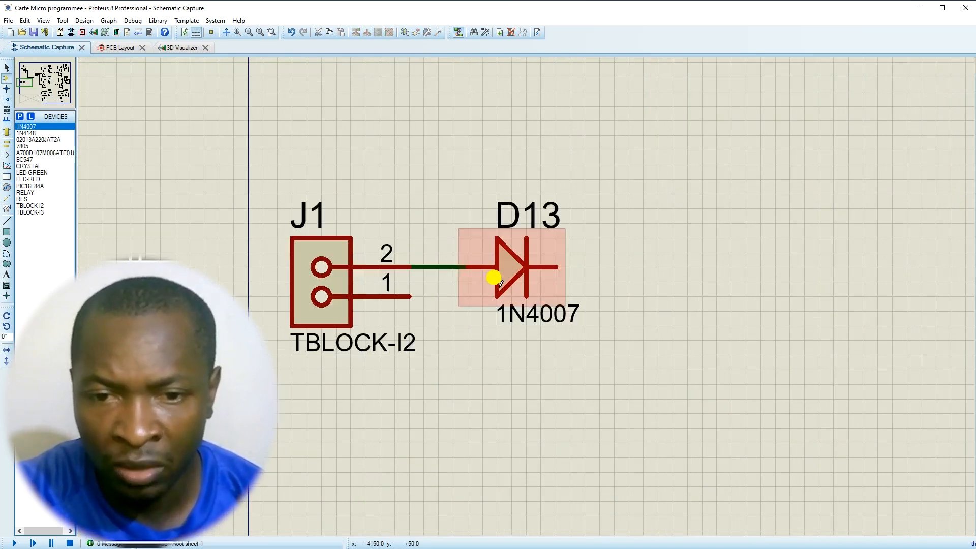
left_click(24, 139)
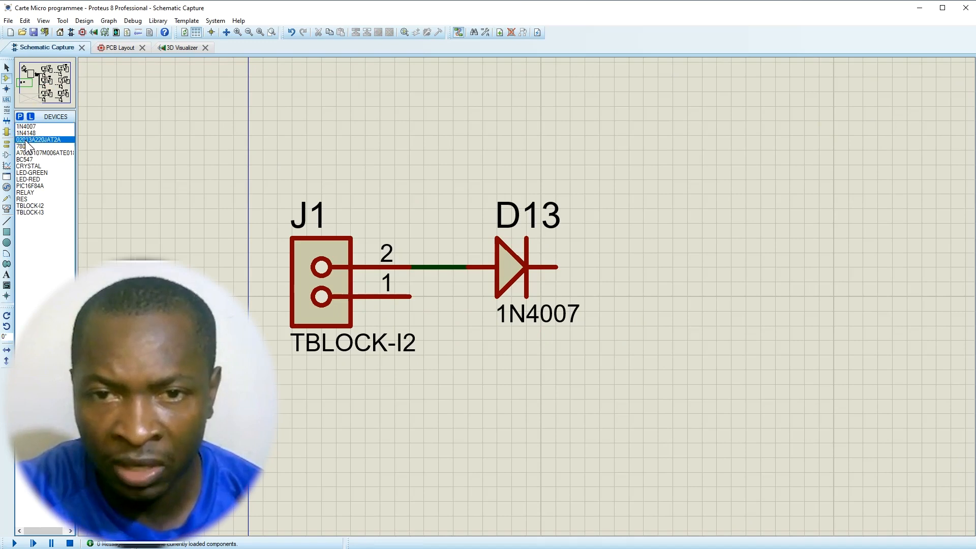
left_click(31, 153)
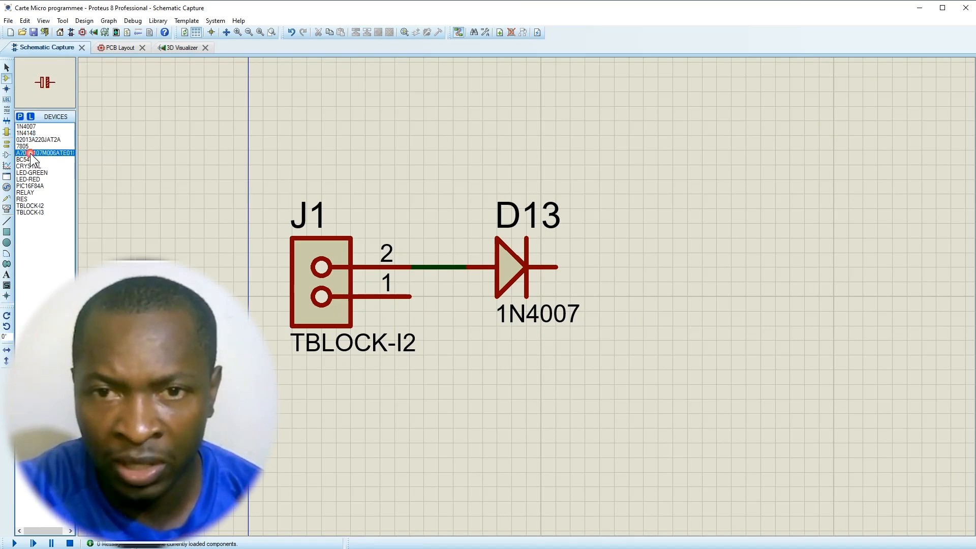
left_click(601, 342)
key("KP_Add")
key("KP_Add")
key("KP_Add")
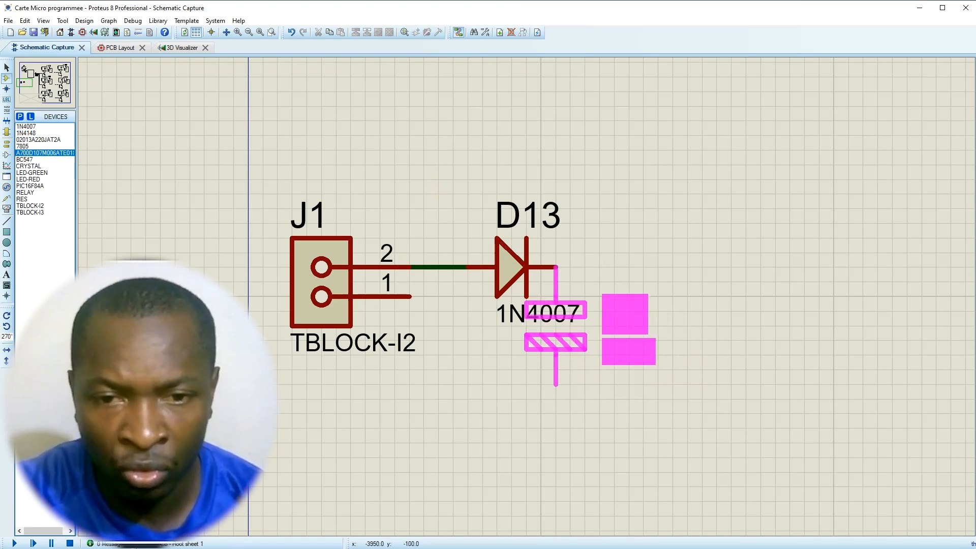
left_click(553, 327)
left_click(514, 297)
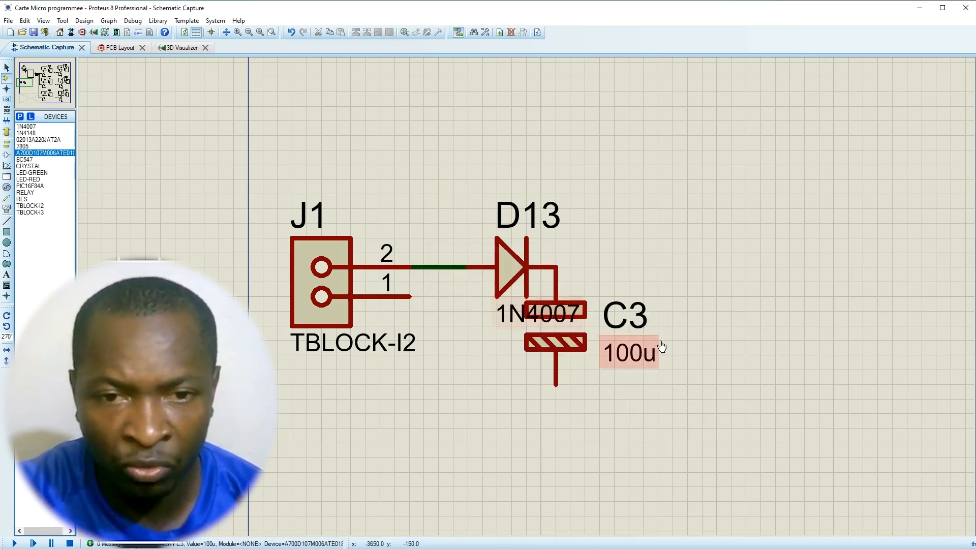
- Move capacitor C3 down and to the right of D13, keeping its wire to the diode's cathode
left_click_drag(584, 357, 672, 400)
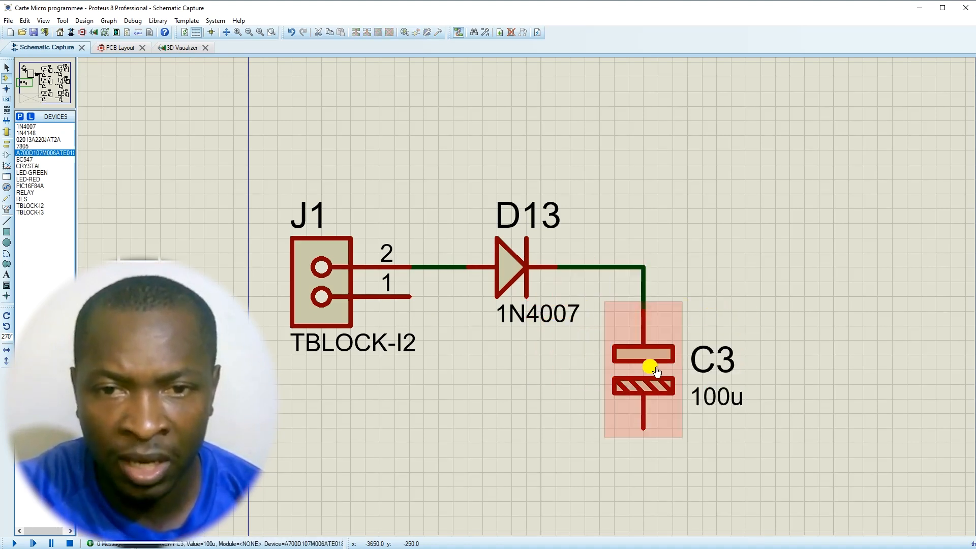
scroll(655, 371, "down", 1)
left_click(598, 338)
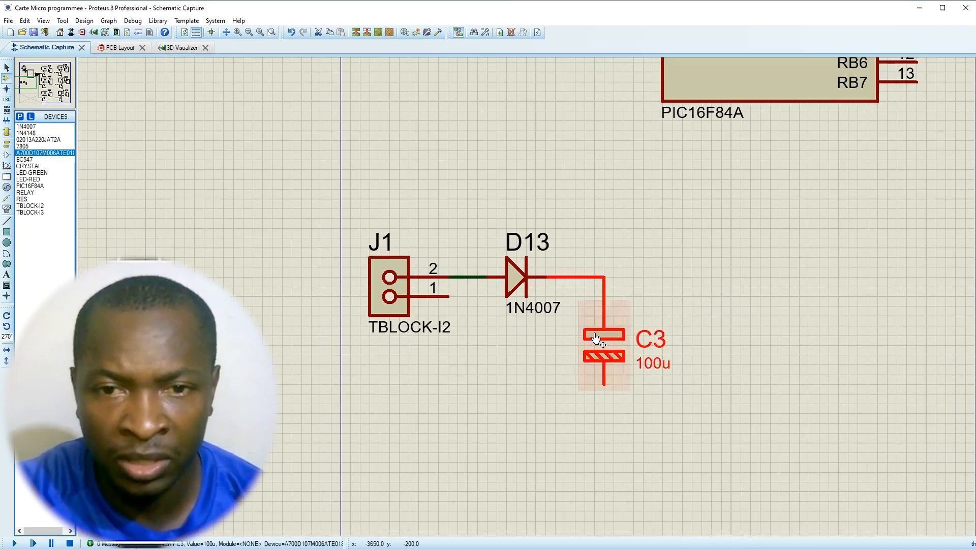
left_click_drag(612, 339, 593, 339)
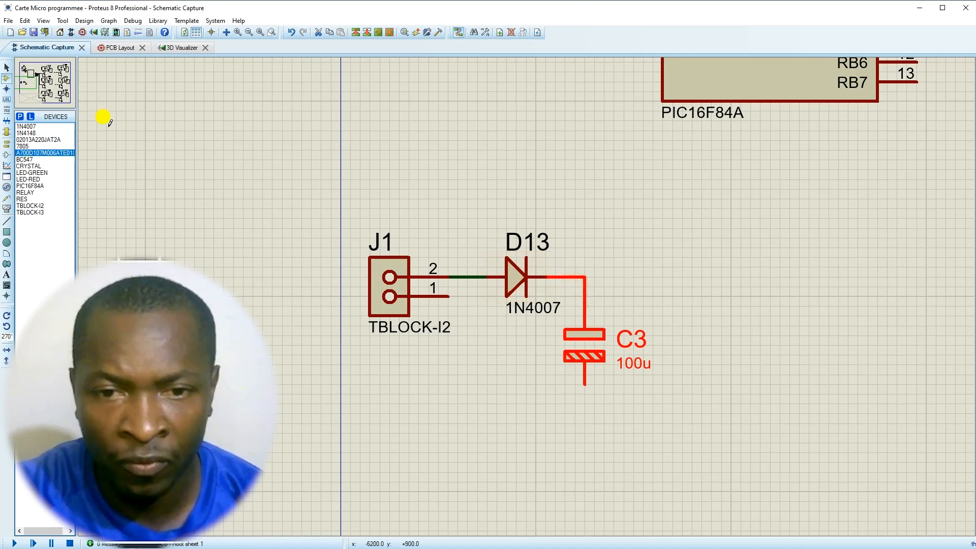
- Place a 02013A220JAT2A capacitor vertically to the right of C3 and set its capacitance to 104nF
left_click(38, 139)
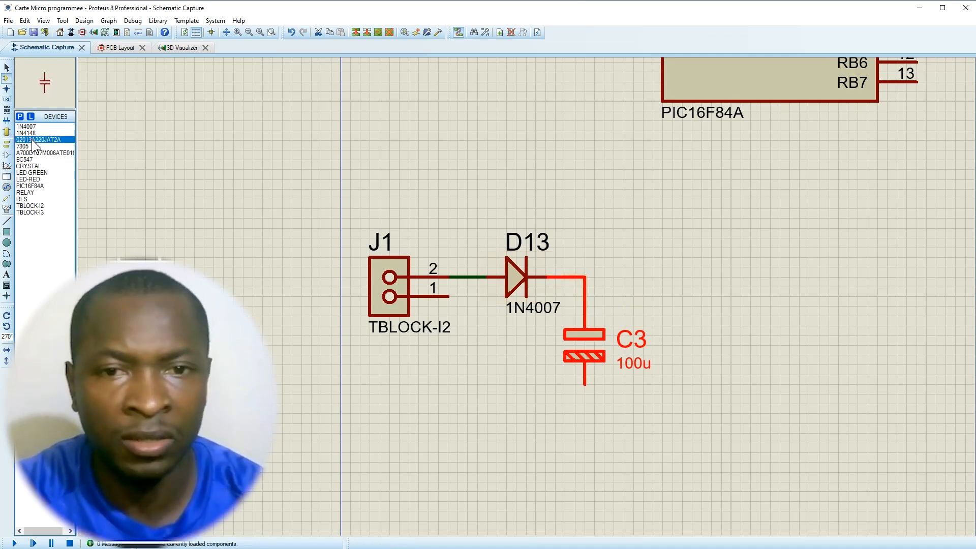
left_click(614, 294)
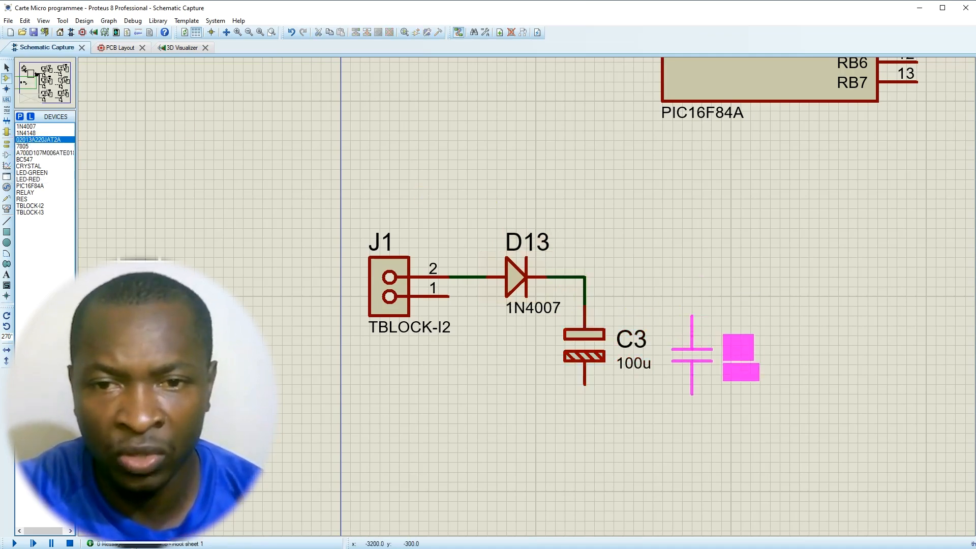
left_click(684, 350)
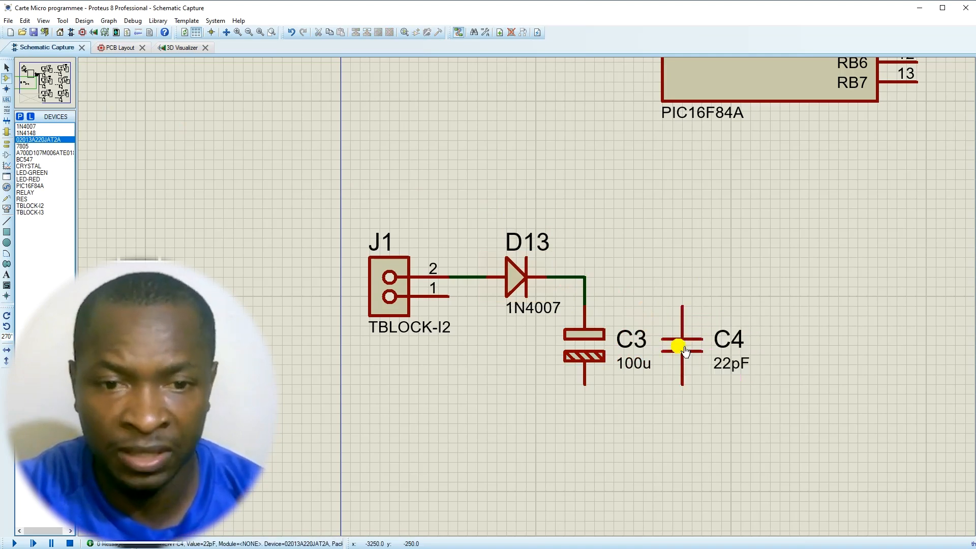
double_click(684, 350)
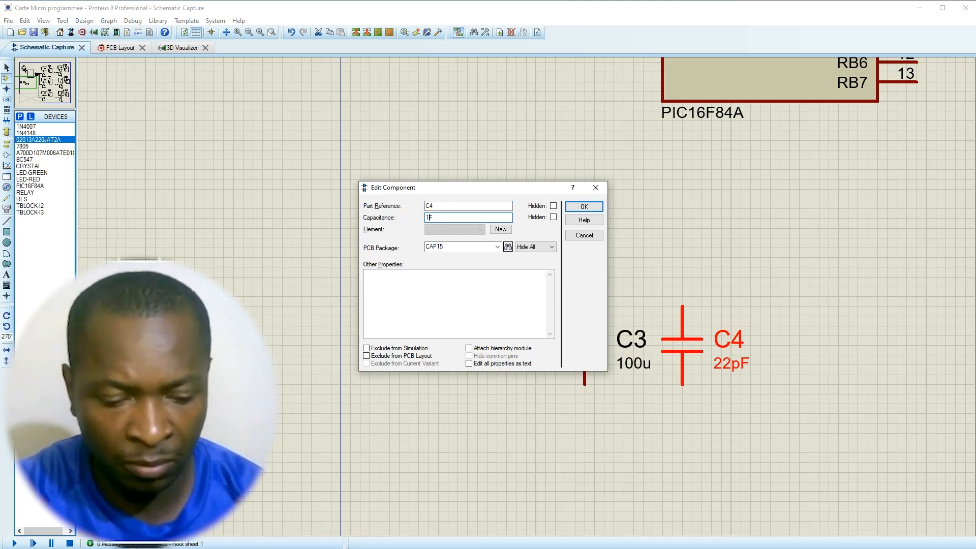
type("104n")
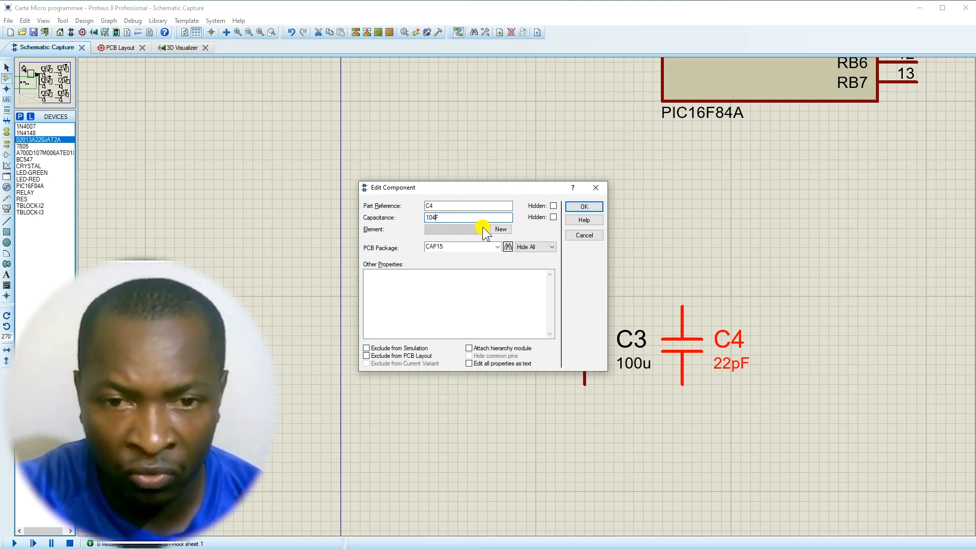
left_click(599, 206)
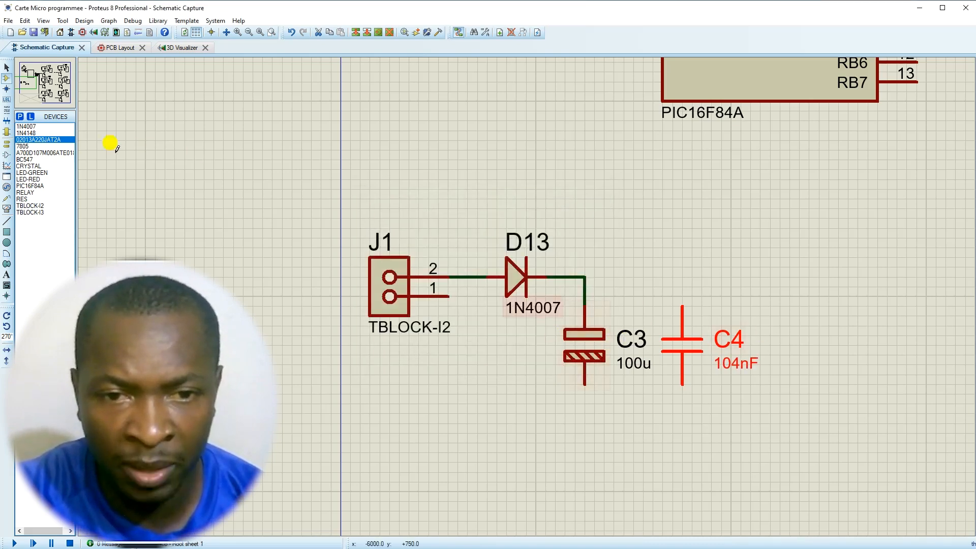
- Place the 7805 regulator at 0° right of C4 and wire its VI pin and C4 to the diode's output line
left_click(25, 146)
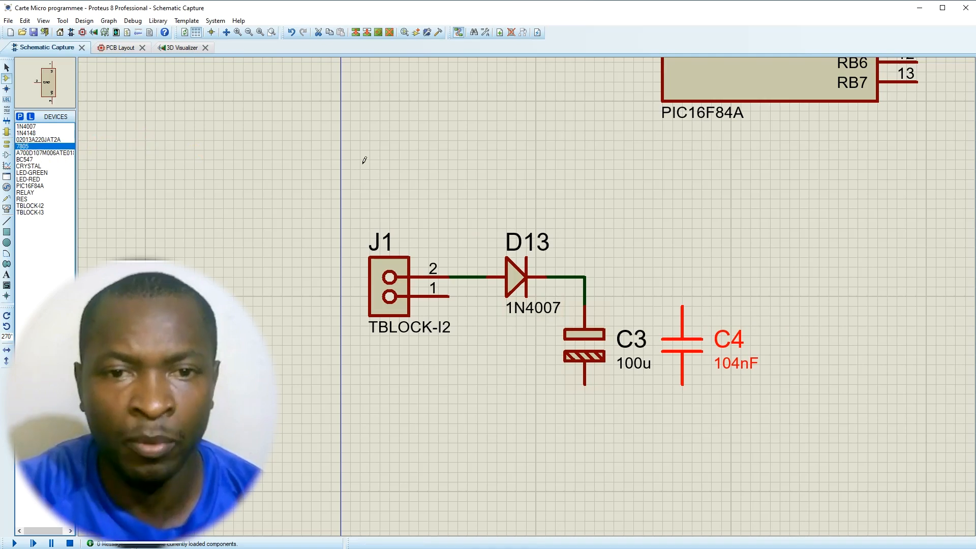
left_click(795, 203)
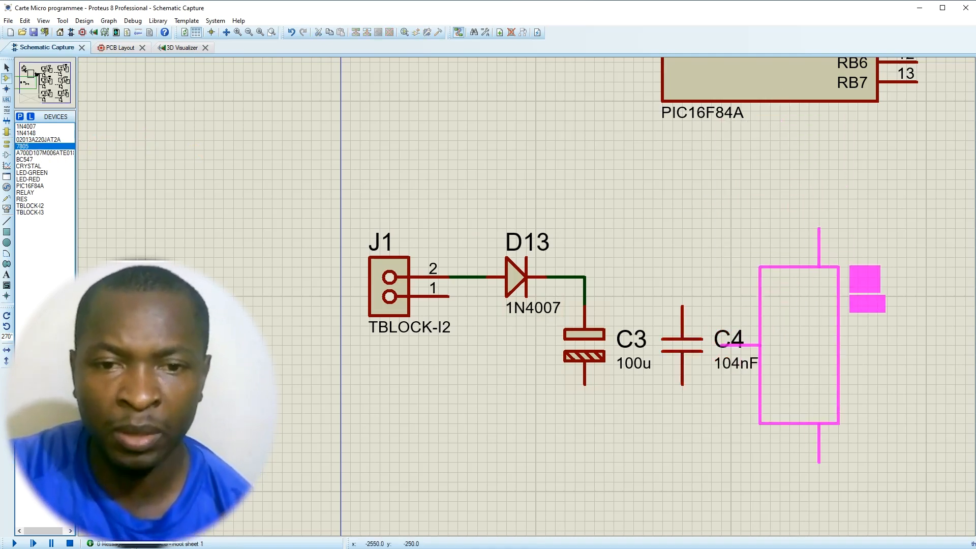
key("KP_Add")
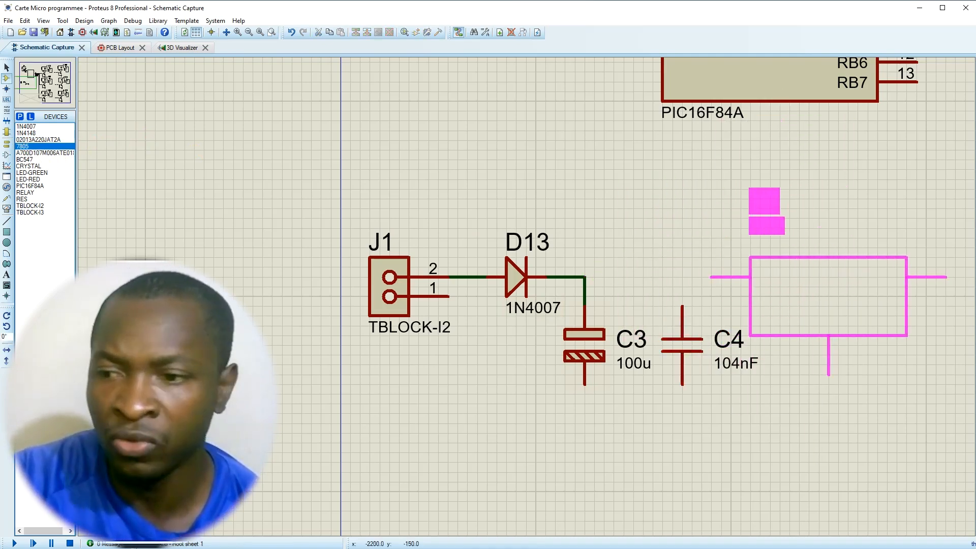
left_click(829, 297)
scroll(734, 316, "down", 1)
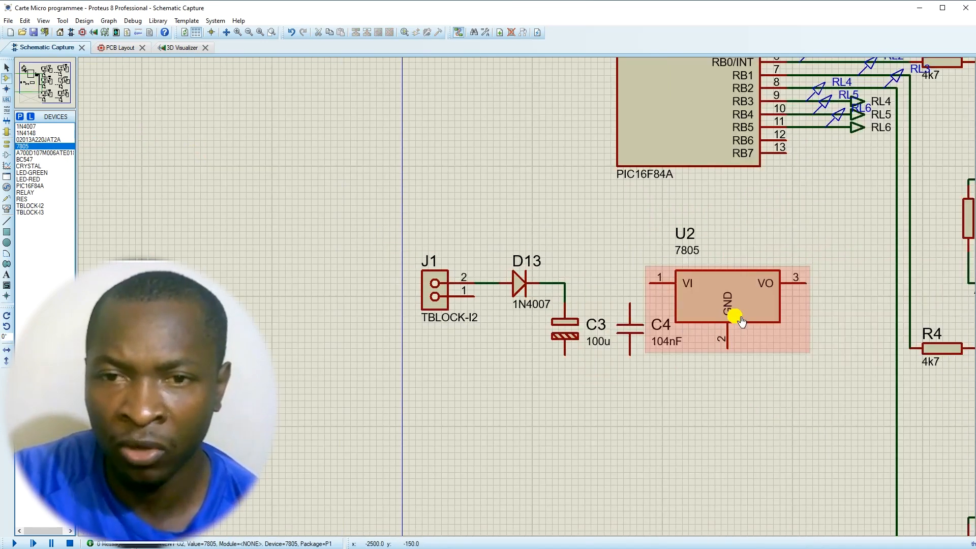
scroll(527, 296, "up", 1)
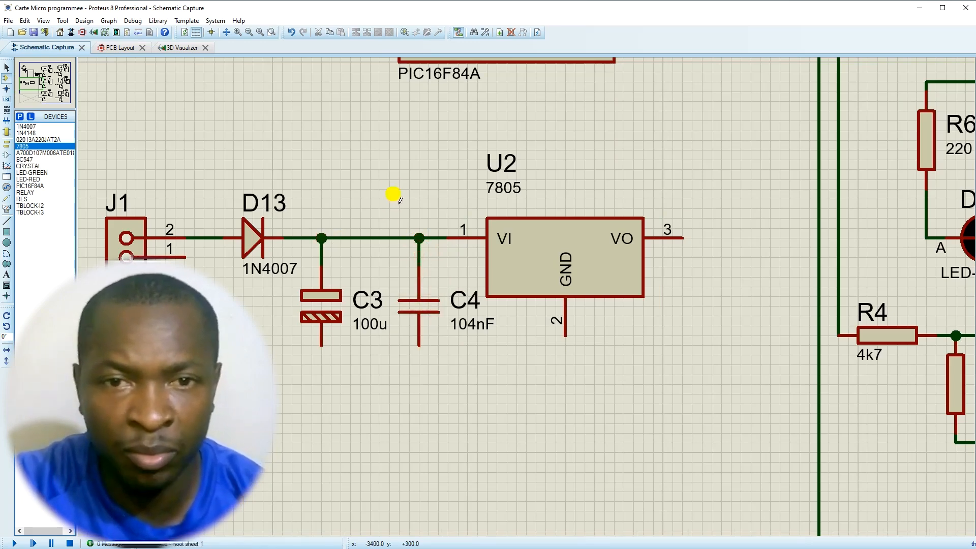
- Shift C4 and U2 slightly left, then move D13, C3, C4 and U2 together closer to J1
left_click_drag(389, 180, 741, 423)
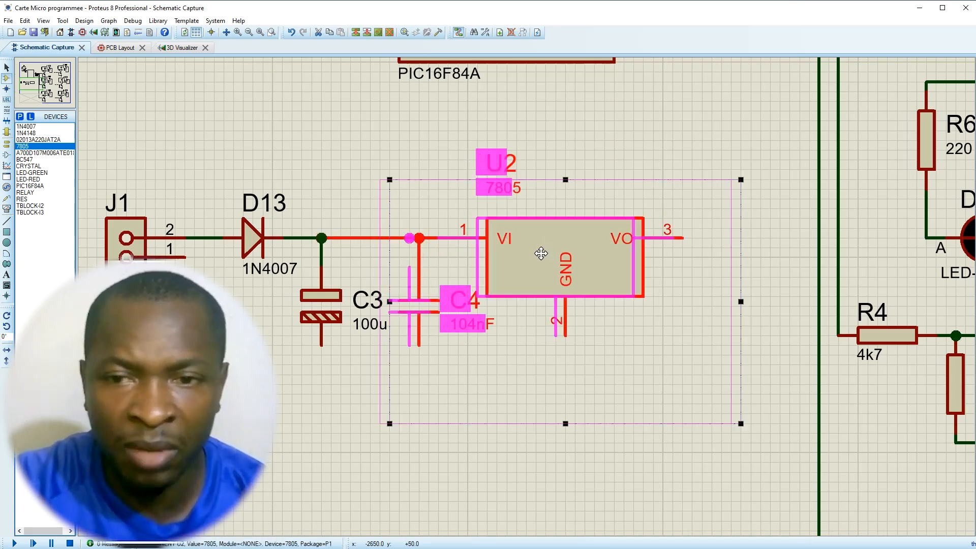
left_click_drag(214, 142, 809, 404)
left_click_drag(599, 285, 575, 291)
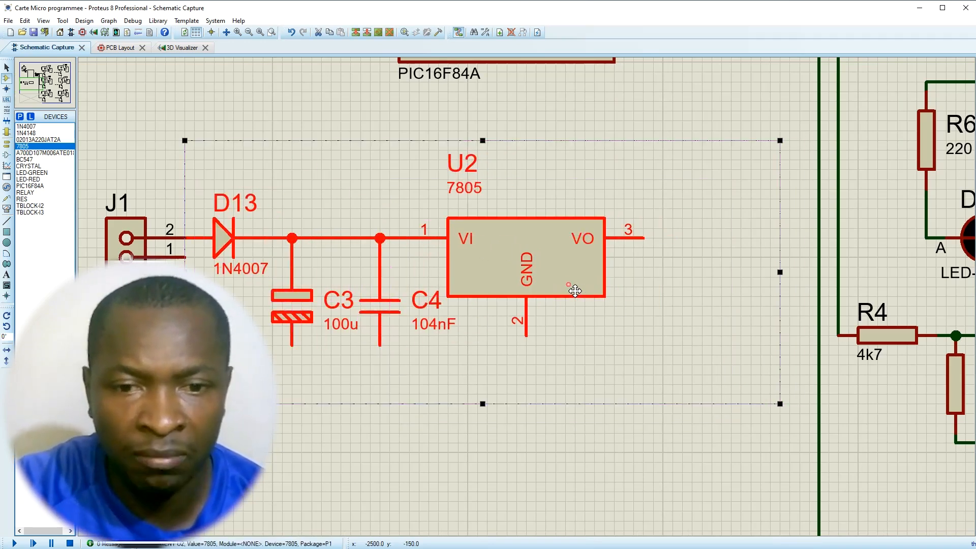
left_click(695, 408)
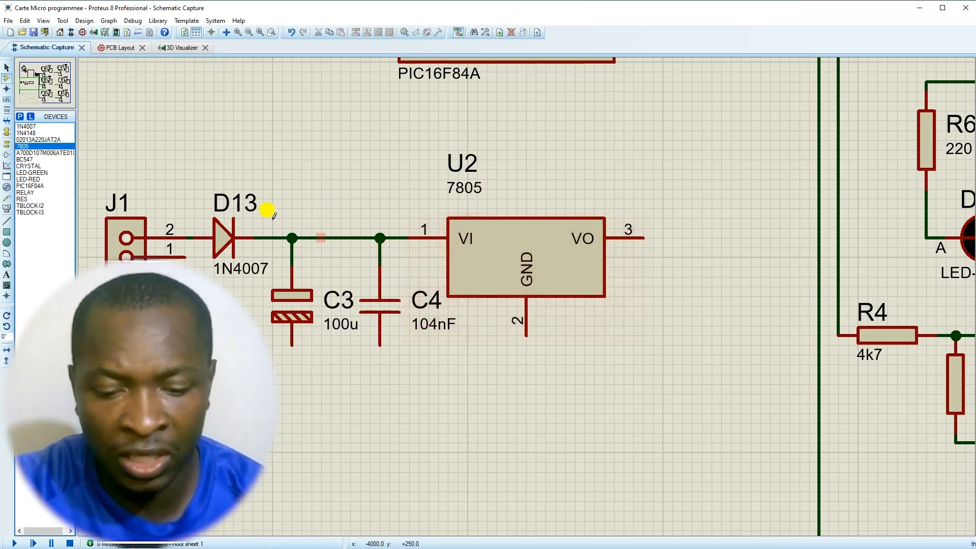
- Block-copy capacitors C3 and C4 with their connecting wires to the output side of U2, joining the copy to the VO pin
left_click_drag(385, 348, 422, 387)
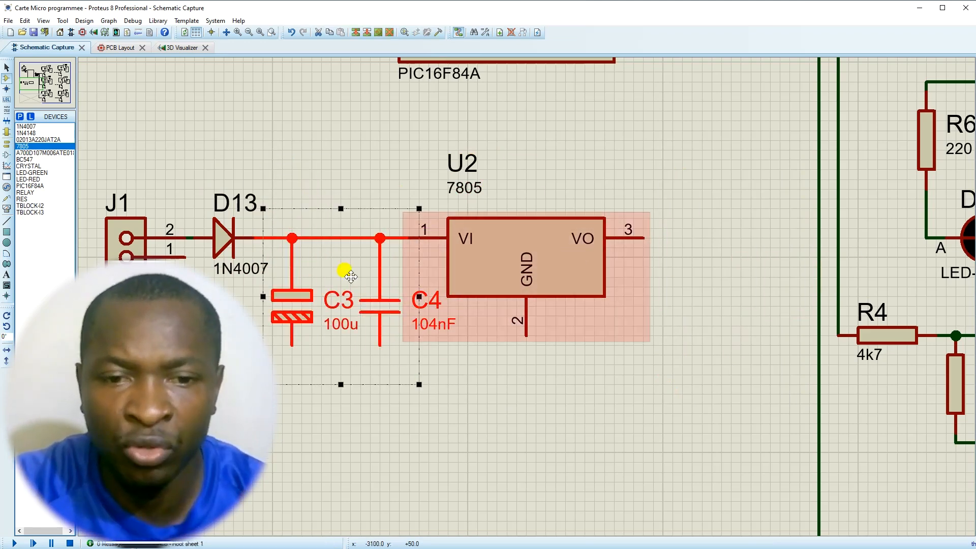
right_click(306, 295)
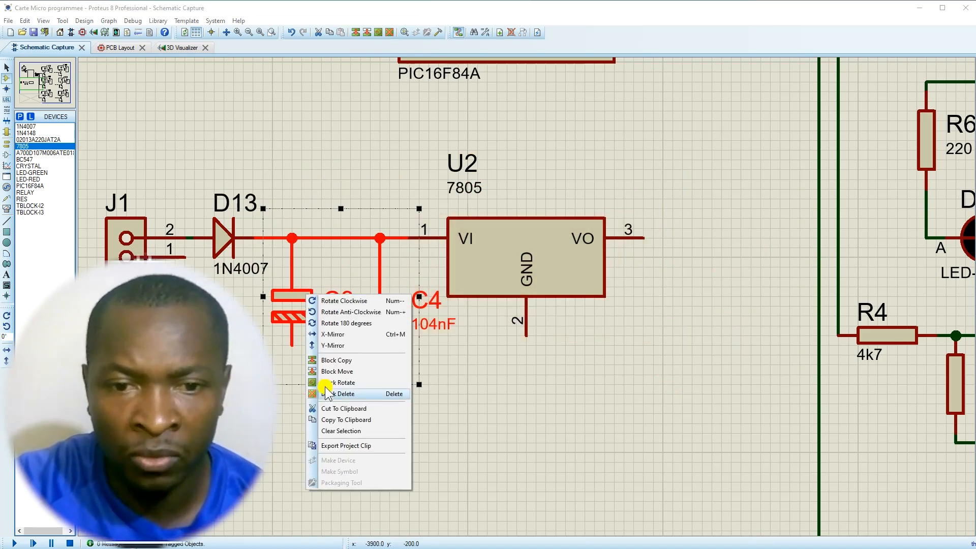
left_click(330, 360)
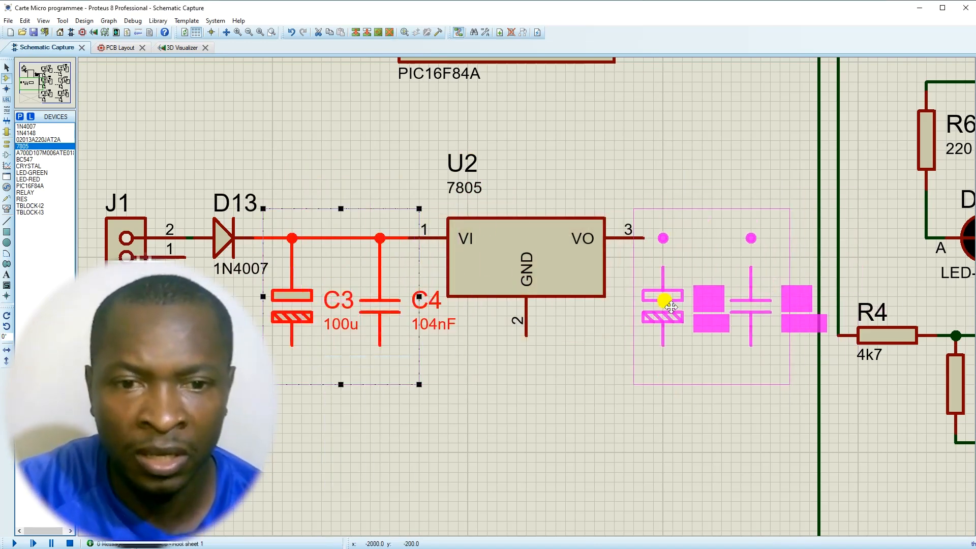
left_click(654, 303)
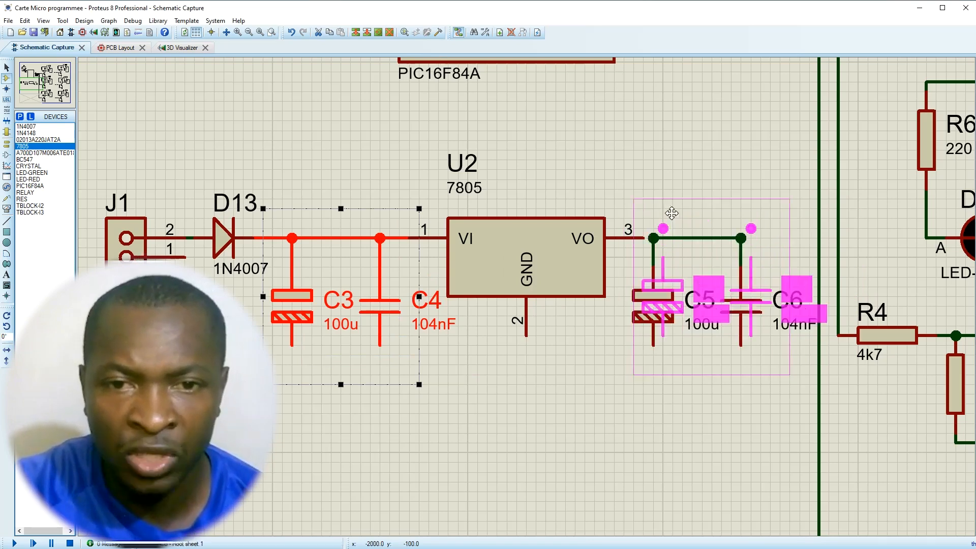
right_click(686, 178)
key("F6")
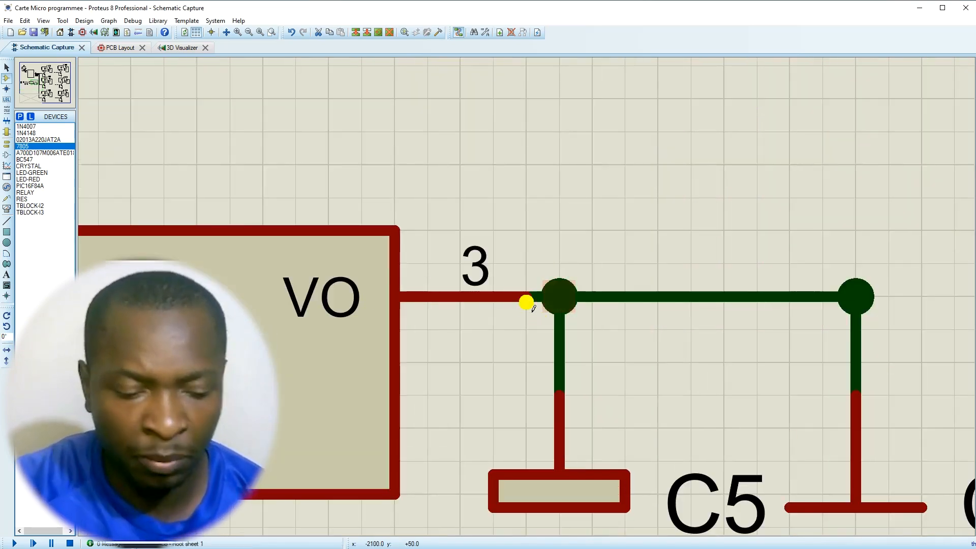
- Wire the lower pin of C6 to pin 1 of J1 and raise the horizontal run closer beneath the components
key("F7")
left_click(590, 368)
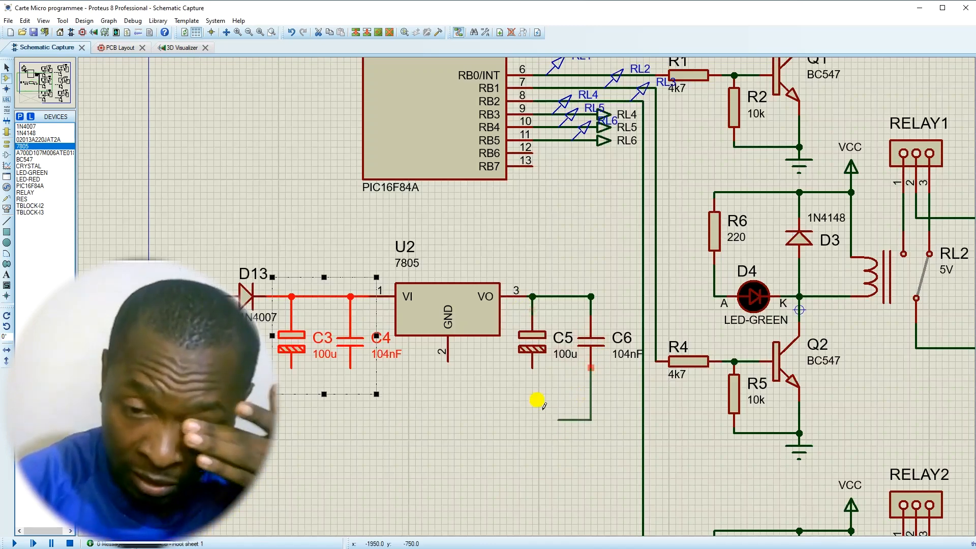
left_click(415, 418)
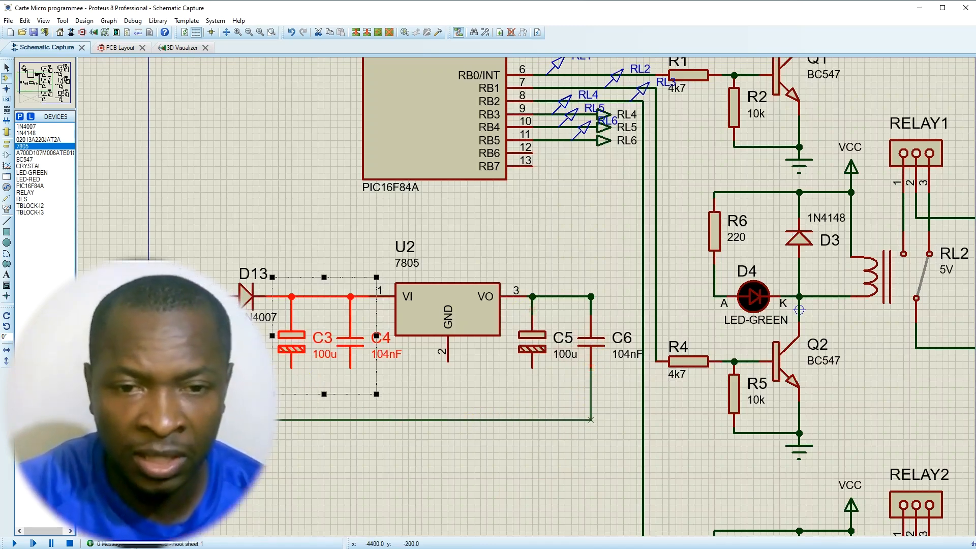
left_click(338, 417)
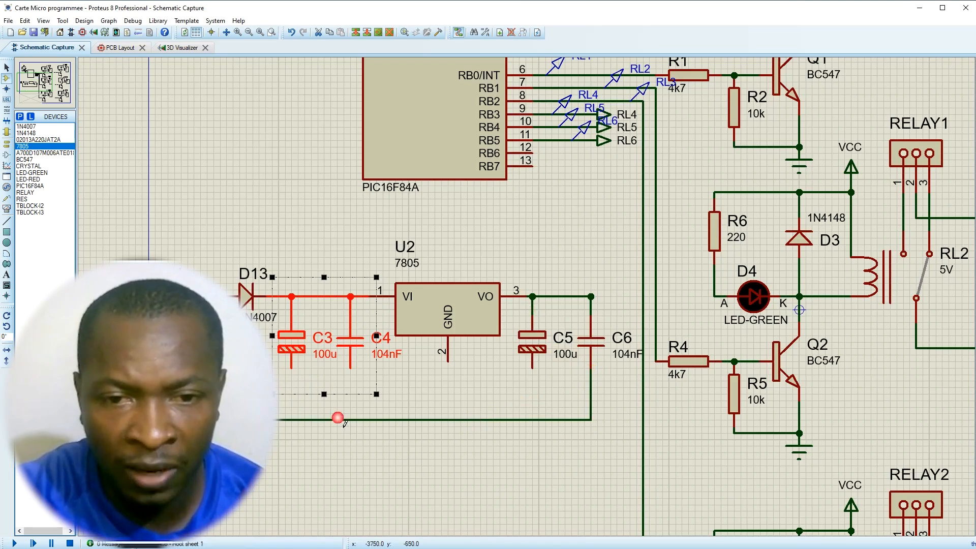
right_click(371, 420)
left_click(389, 419)
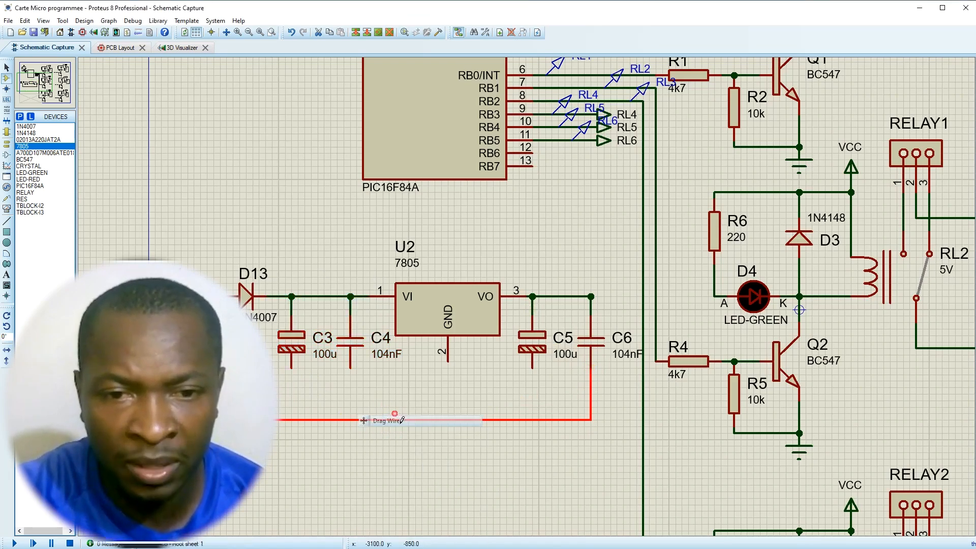
left_click(350, 393)
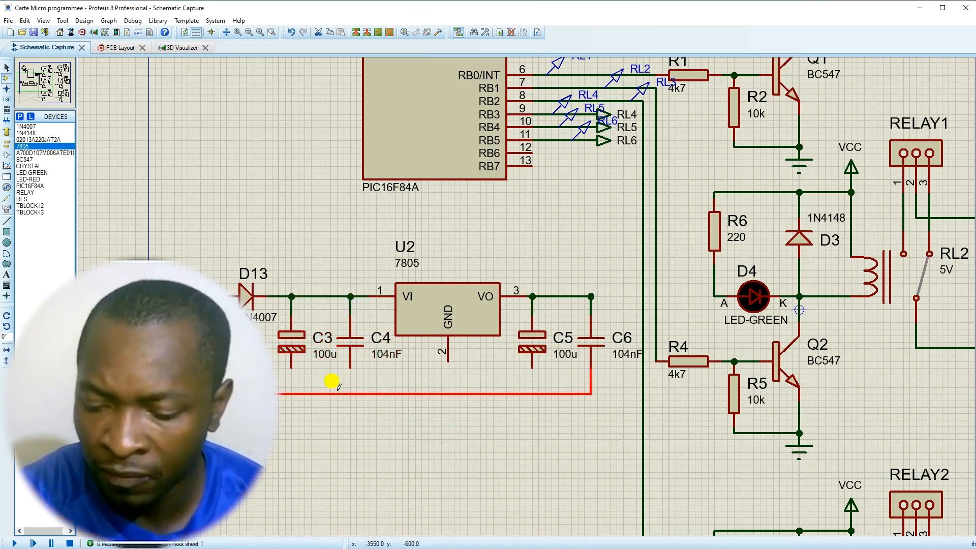
- Wire the lower pins of C3, C4 and C5 and U2's GND pin to the return line, and remove the junction dot above C6
key("F6")
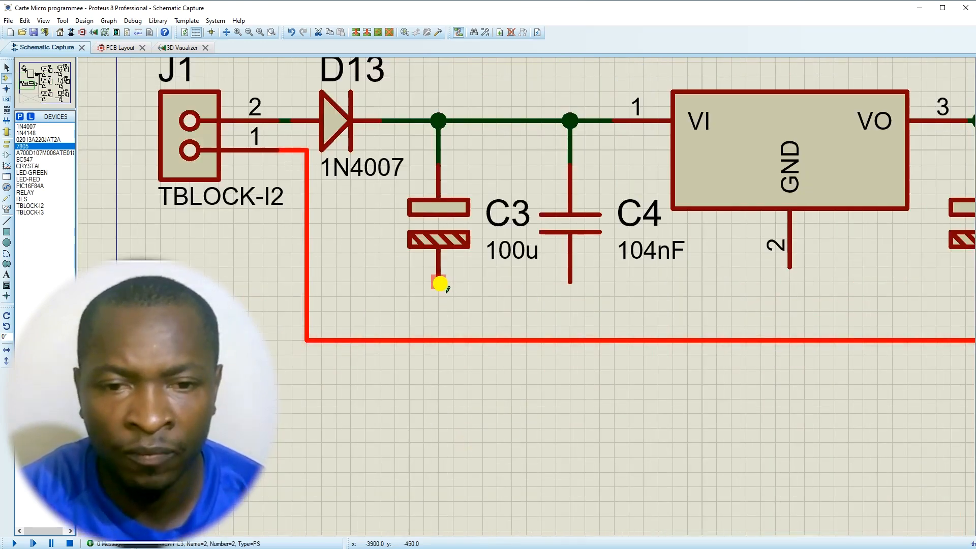
left_click(439, 336)
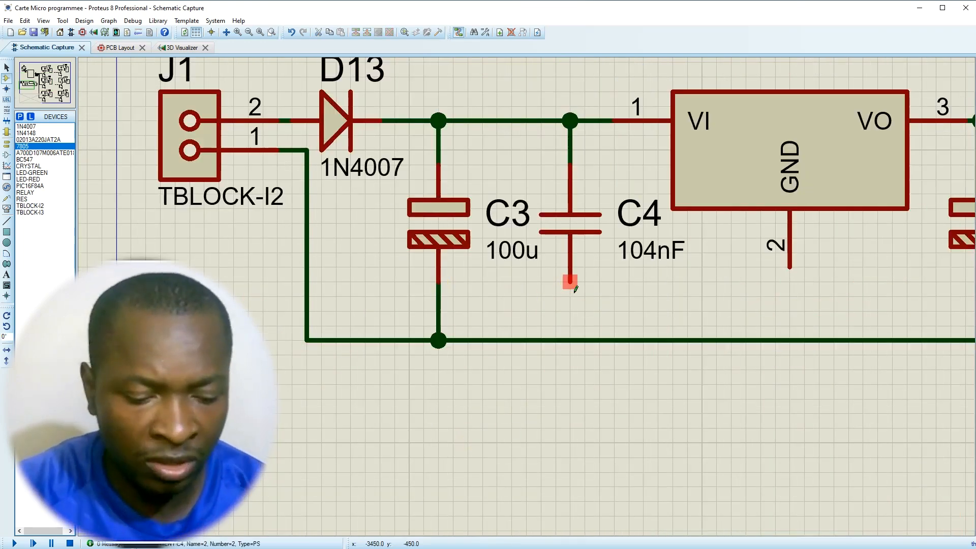
left_click(579, 341)
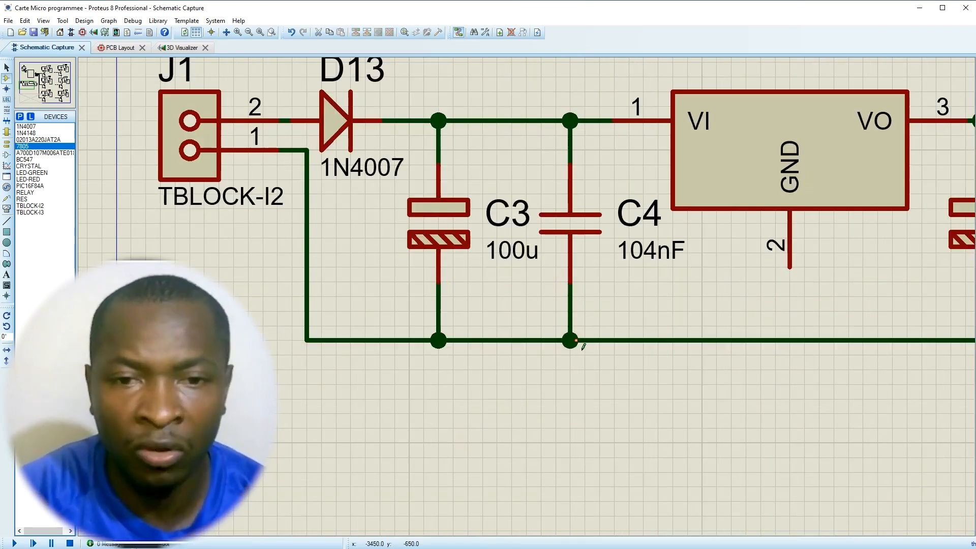
left_click(791, 269)
left_click(791, 339)
key("F7")
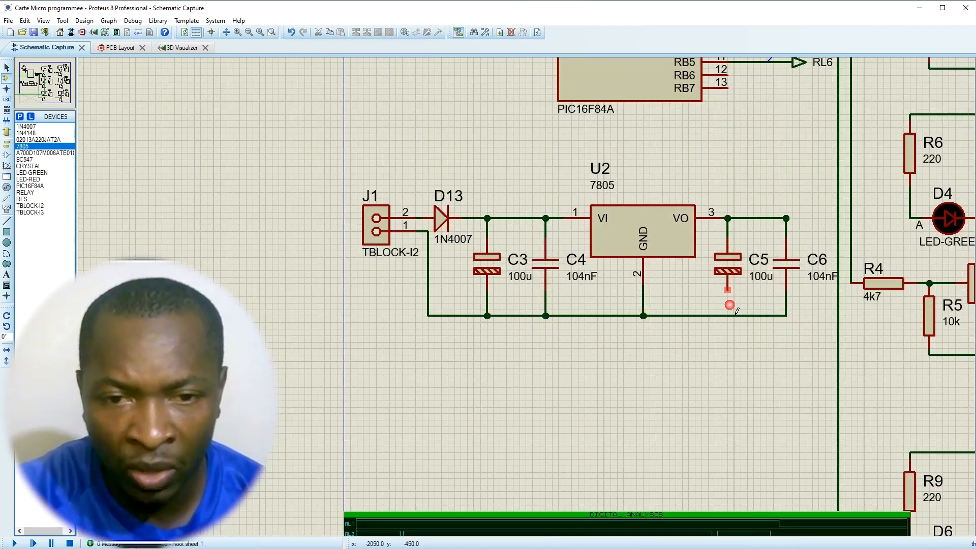
right_click(787, 219)
left_click(758, 222)
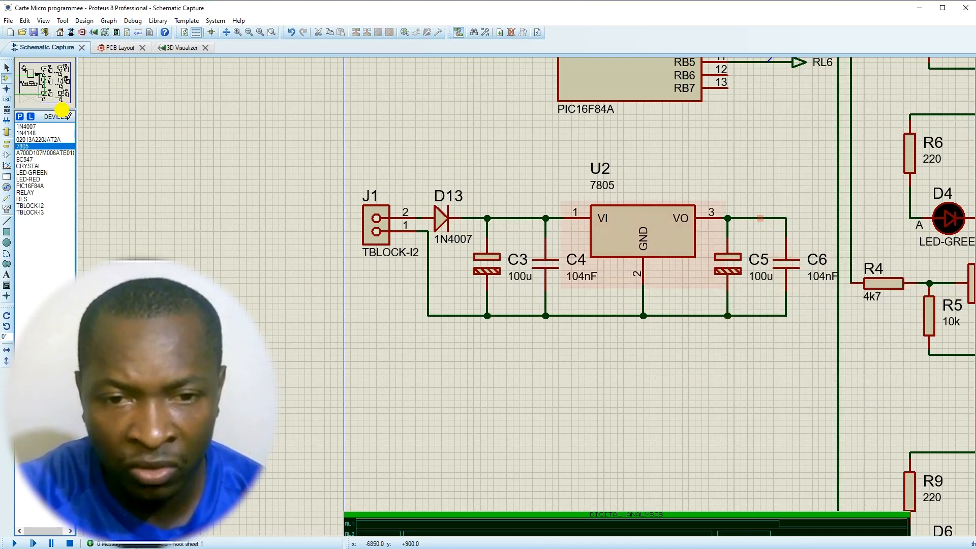
- Place a POWER terminal on the regulator's output line above C6 and move it further up
left_click(7, 144)
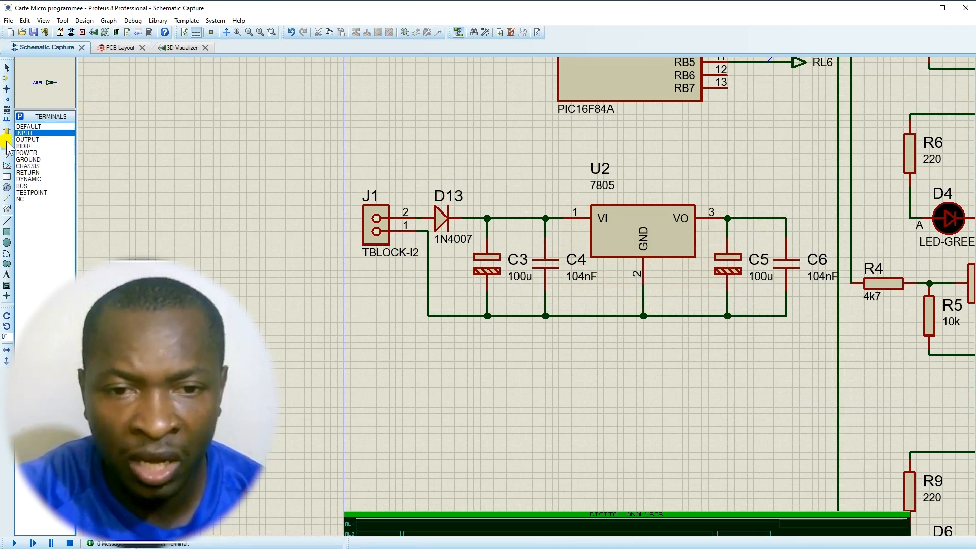
left_click(27, 153)
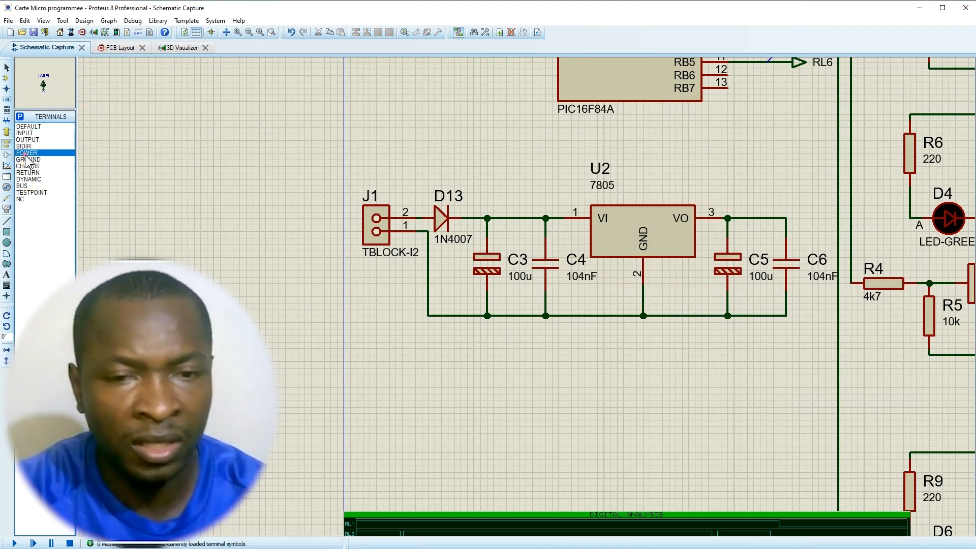
left_click(774, 175)
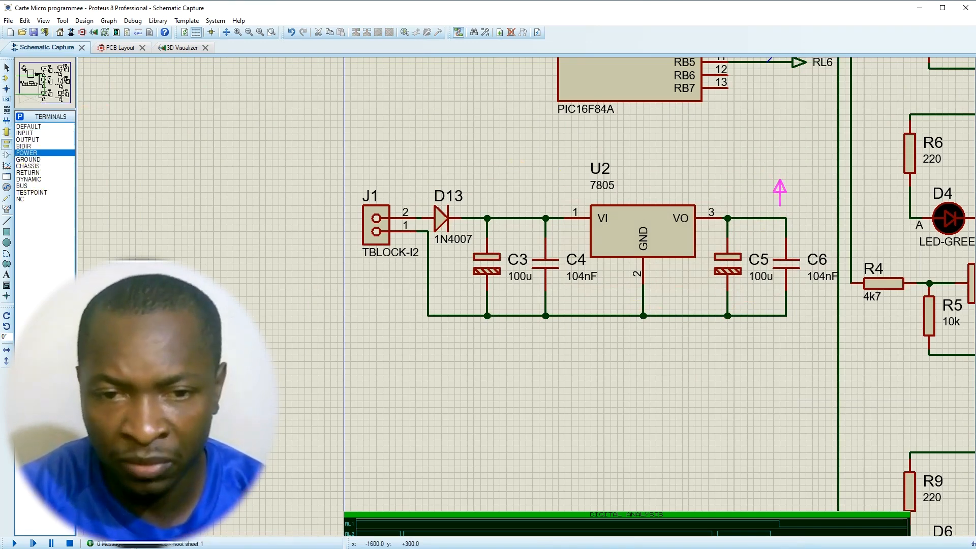
left_click(786, 203)
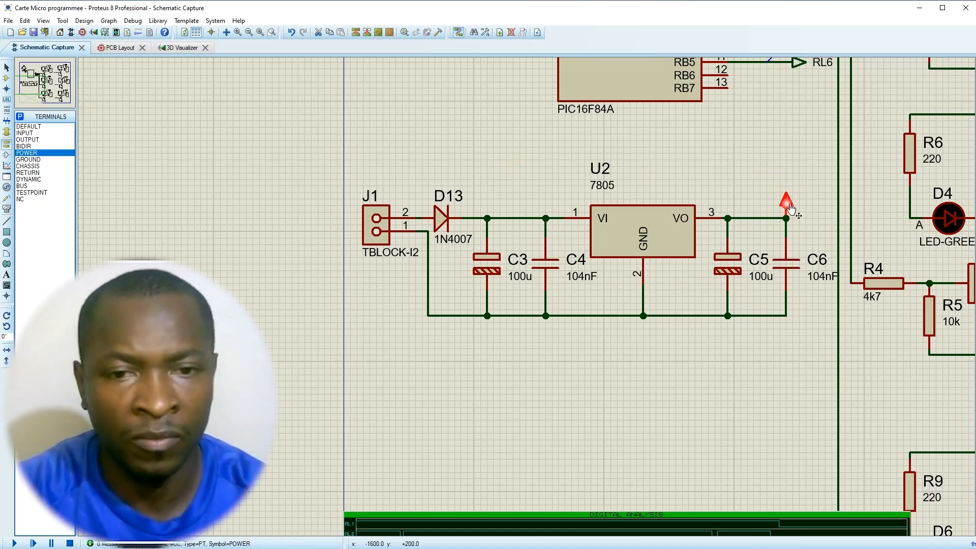
left_click_drag(786, 202, 787, 163)
- Label the power terminal above C6 as VCC and lower it closer to the output line
left_click(793, 168)
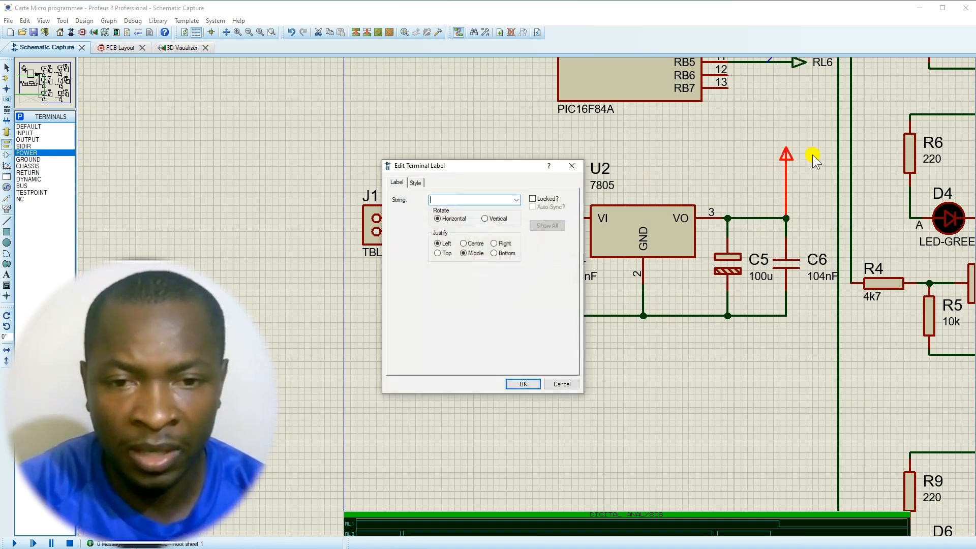
left_click(518, 198)
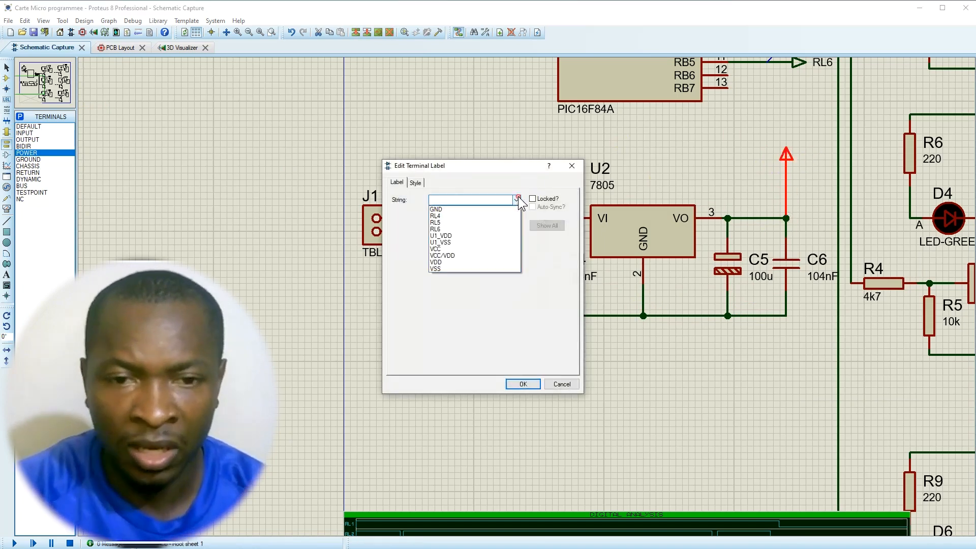
left_click(442, 249)
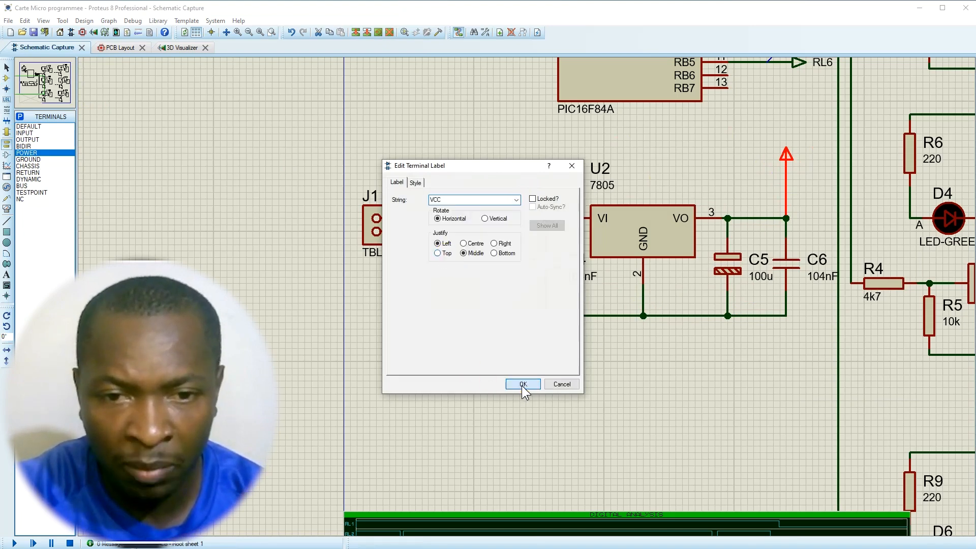
left_click(522, 385)
left_click_drag(793, 161, 797, 218)
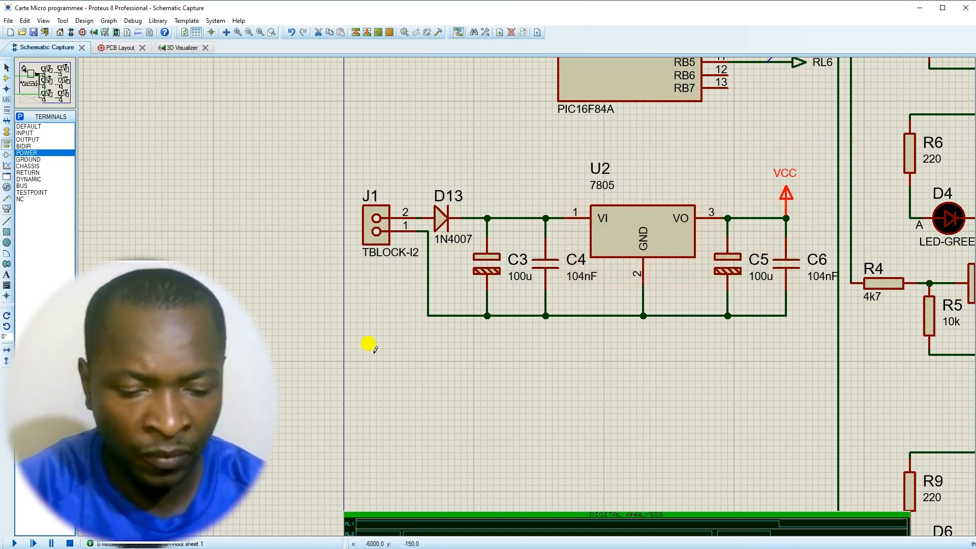
left_click(423, 366)
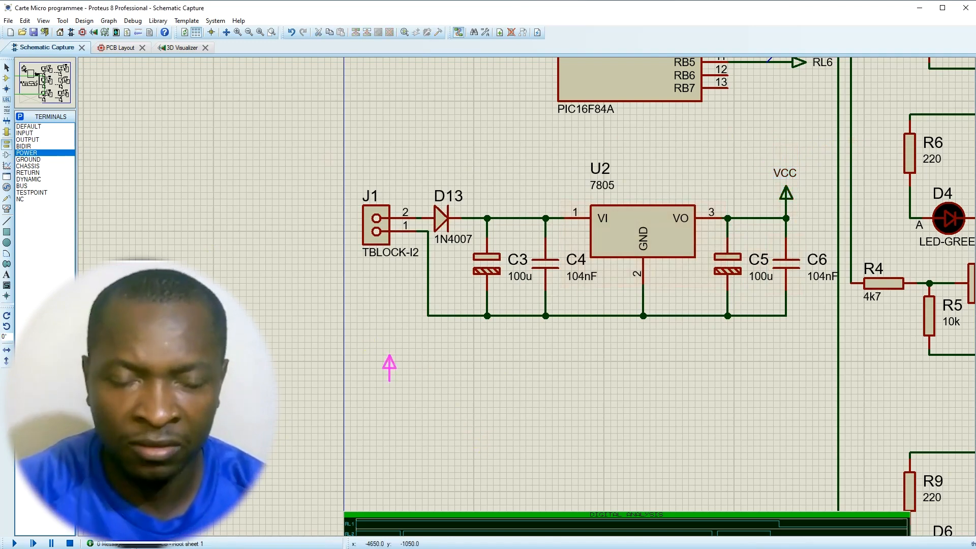
- Block-copy C6 together with its VCC terminal to the free area above and to the right of U1
scroll(401, 392, "down", 2)
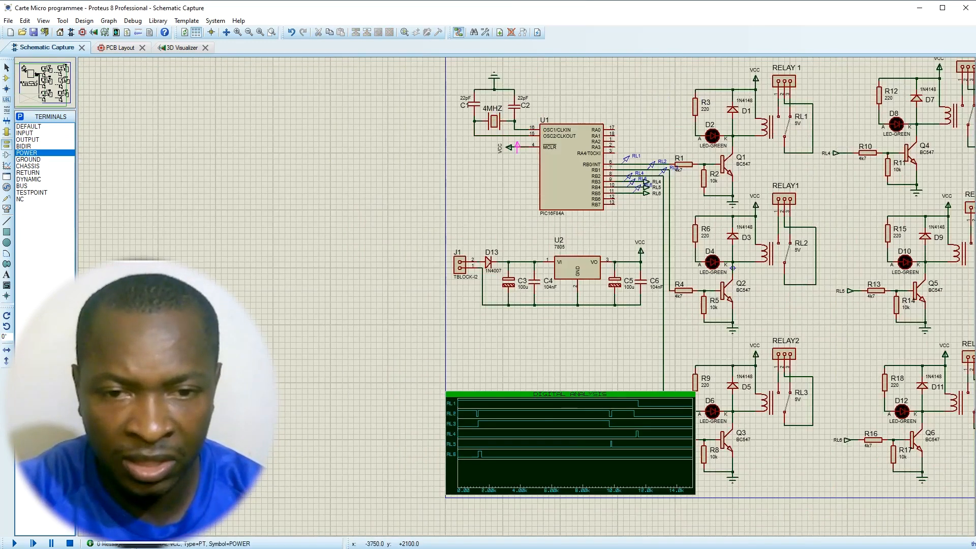
scroll(586, 83, "up", 1)
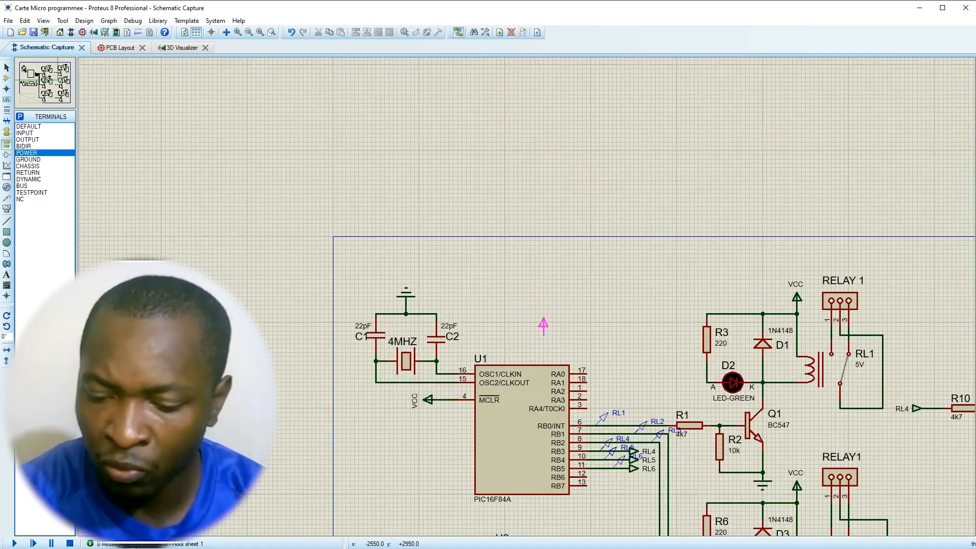
scroll(574, 394, "down", 2)
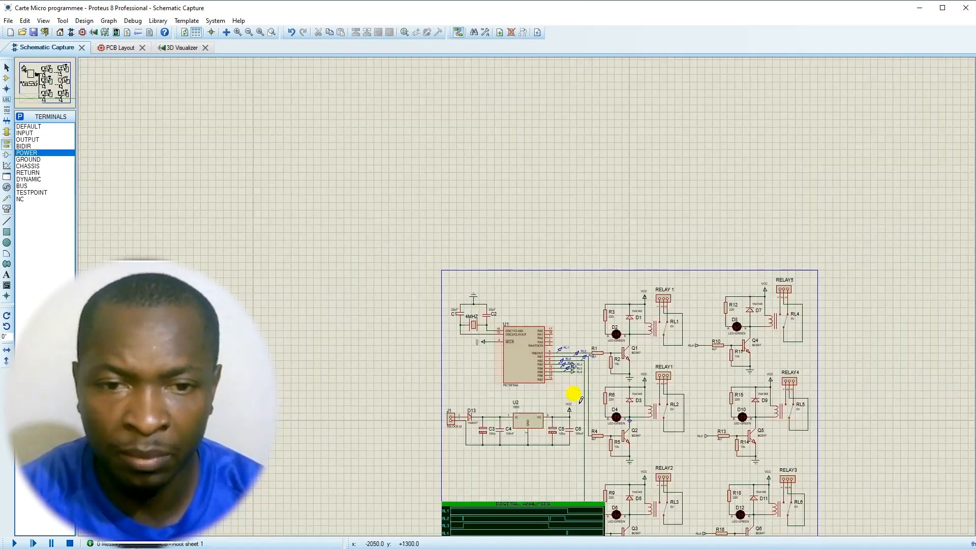
scroll(573, 417, "up", 2)
left_click_drag(492, 245, 552, 382)
right_click(527, 327)
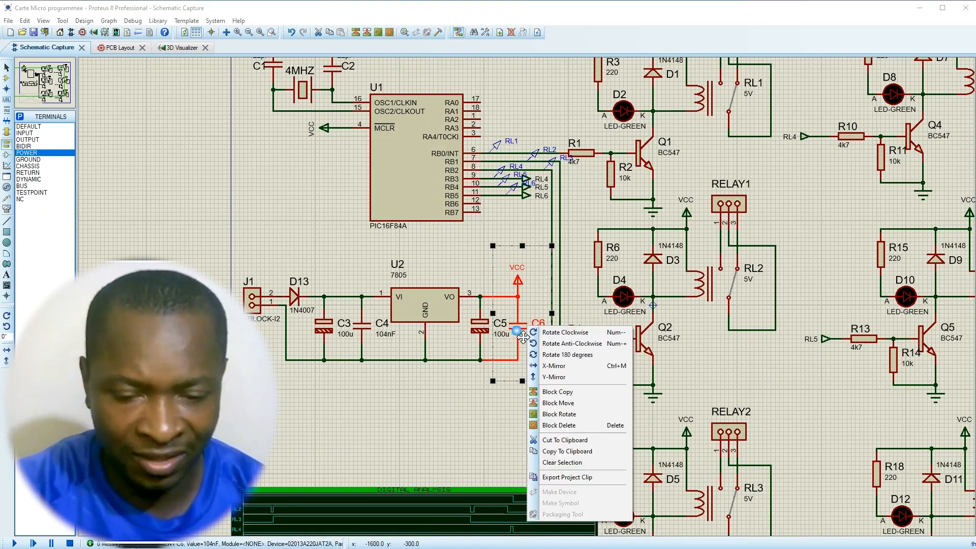
left_click(557, 392)
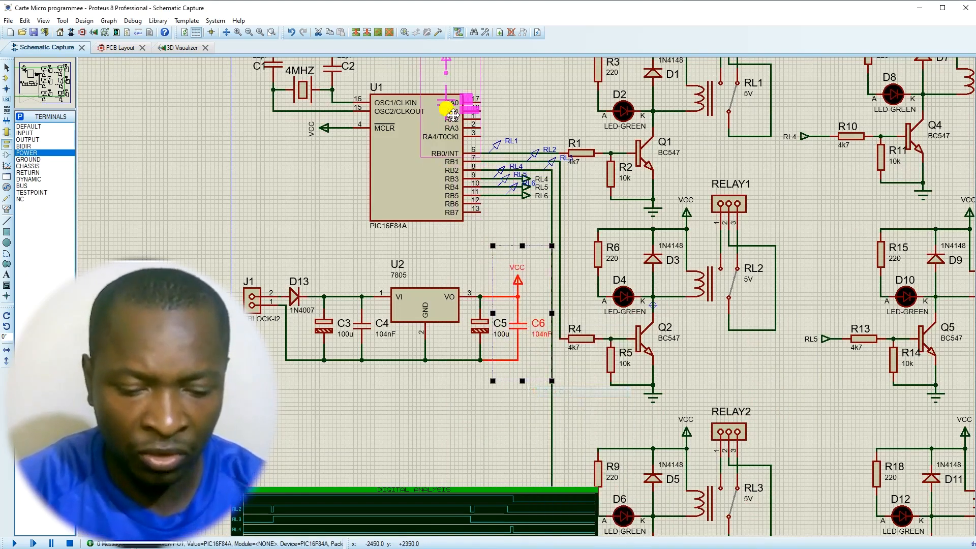
scroll(502, 229, "down", 2)
scroll(502, 228, "down", 2)
scroll(523, 266, "up", 3)
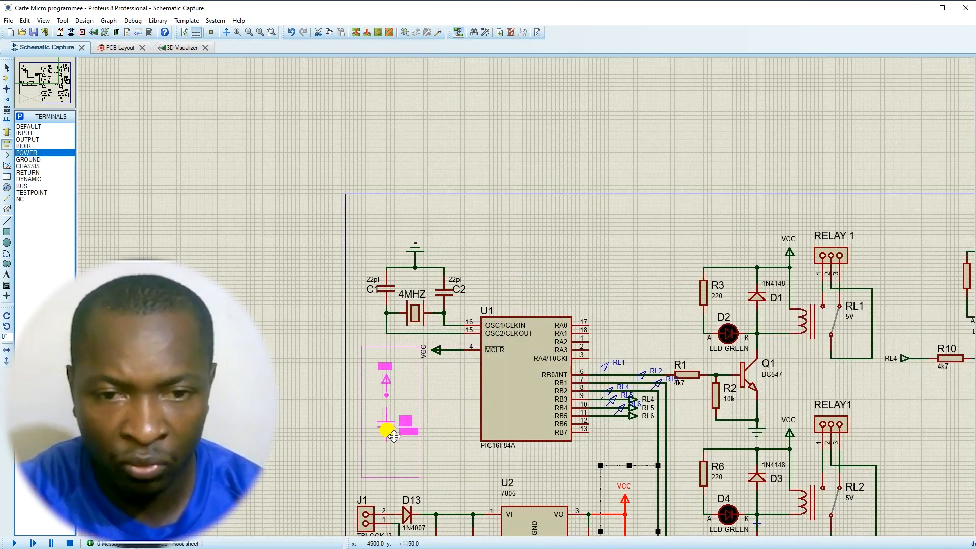
left_click(614, 275)
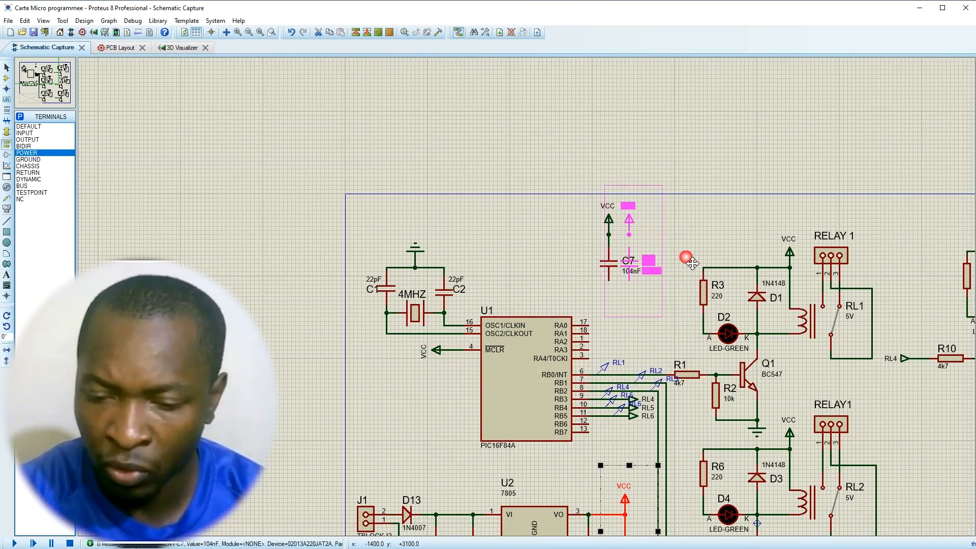
right_click(662, 258)
- Lower the VCC terminal closer to C7 and place a GROUND terminal on the capacitor's lower pin
scroll(529, 300, "up", 3)
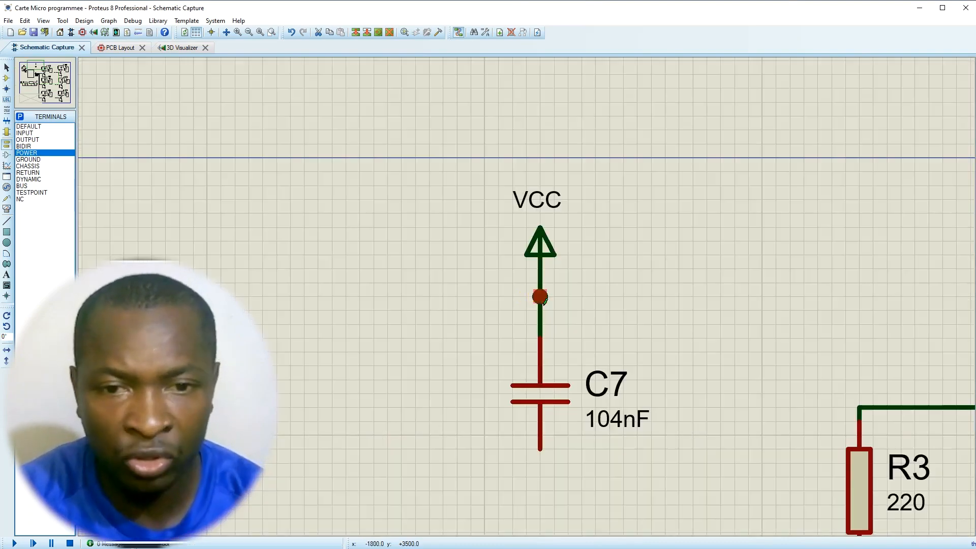
left_click_drag(540, 242, 540, 284)
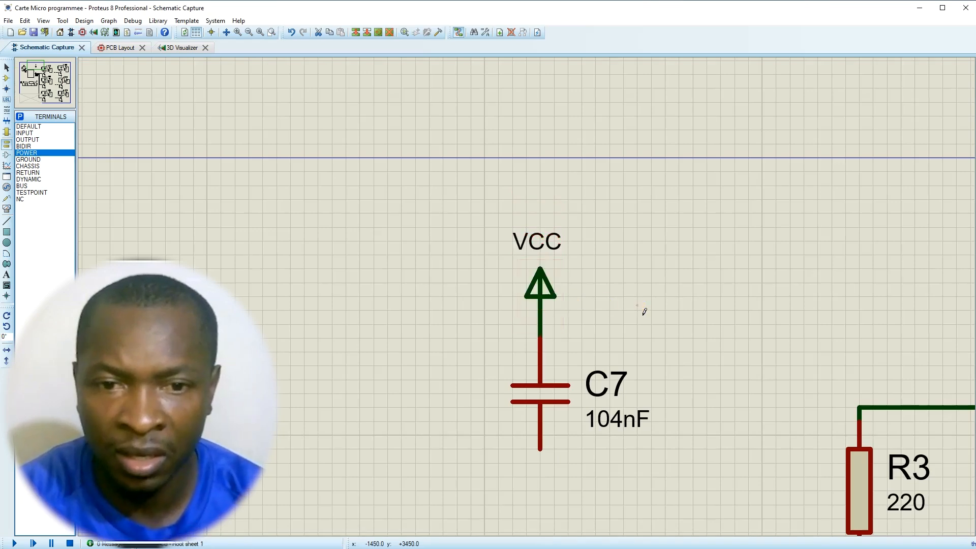
left_click(24, 161)
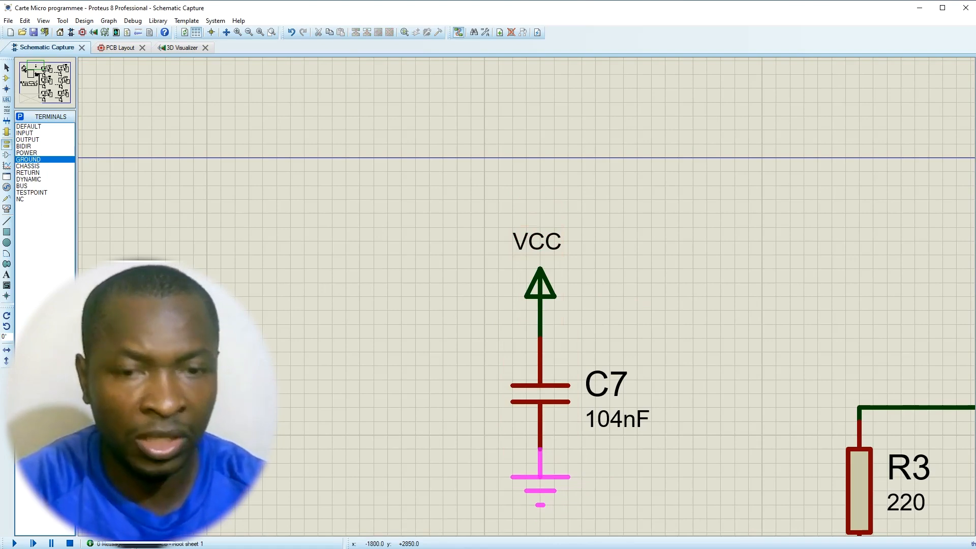
left_click(548, 484)
left_click(552, 408)
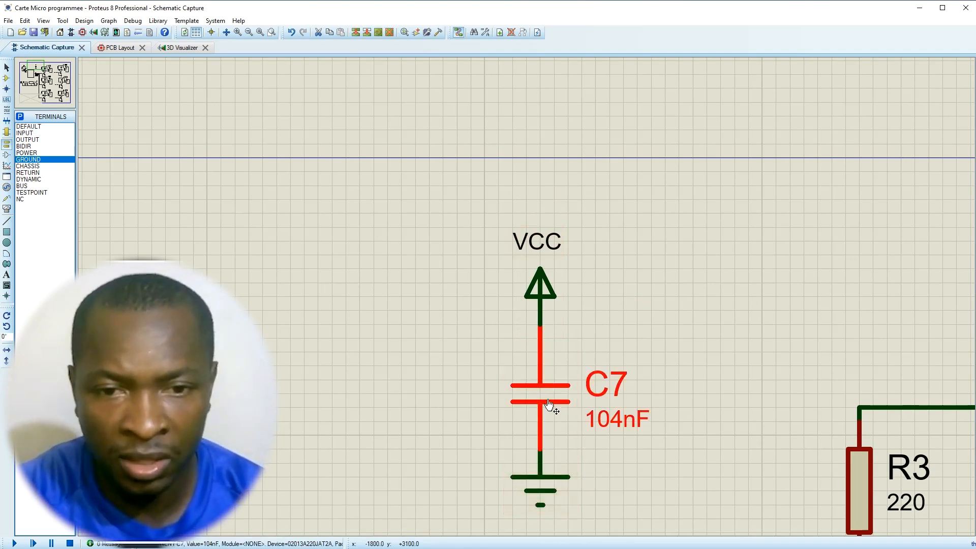
- Raise C7 closer to its VCC terminal and shift the capacitor with both its terminals slightly to the right
left_click_drag(552, 410, 552, 396)
left_click(646, 359)
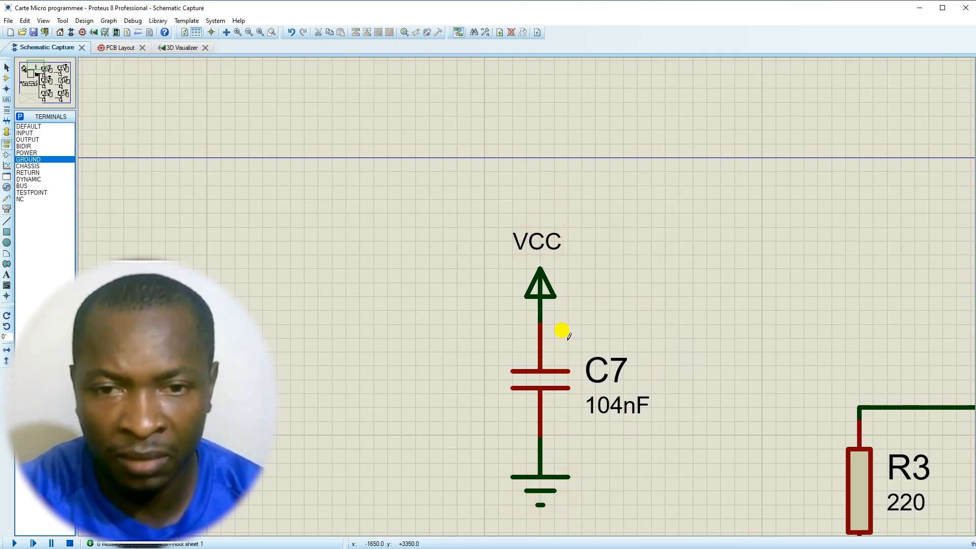
scroll(562, 331, "down", 2)
left_click_drag(504, 272, 555, 331)
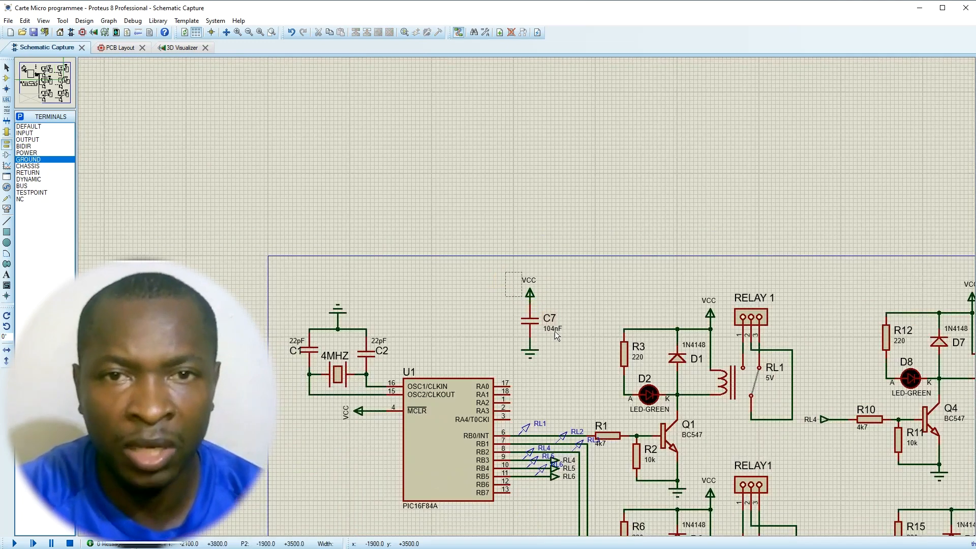
left_click_drag(570, 376, 569, 376)
left_click_drag(545, 327, 571, 321)
- Block-copy C7 with its VCC and ground terminals to the free space immediately left of the original
right_click(570, 317)
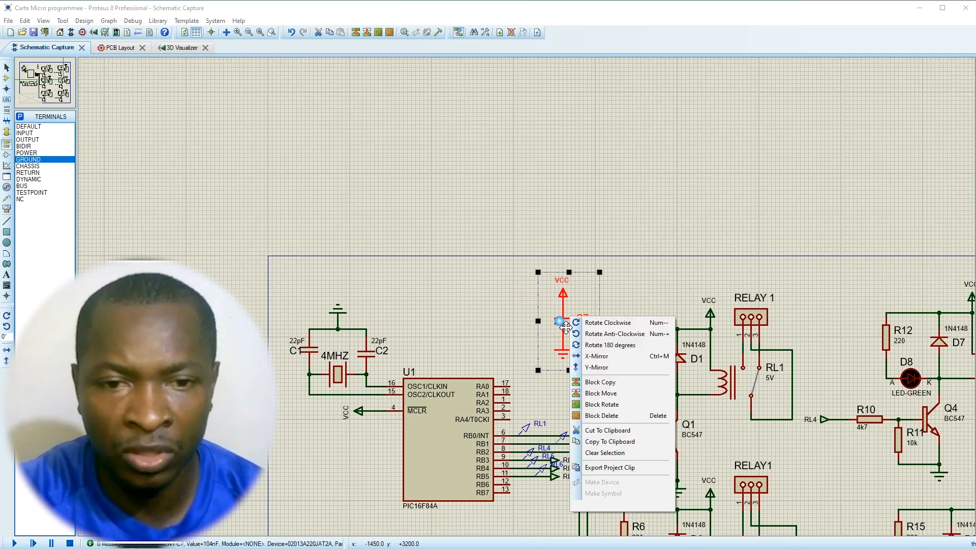
left_click(600, 382)
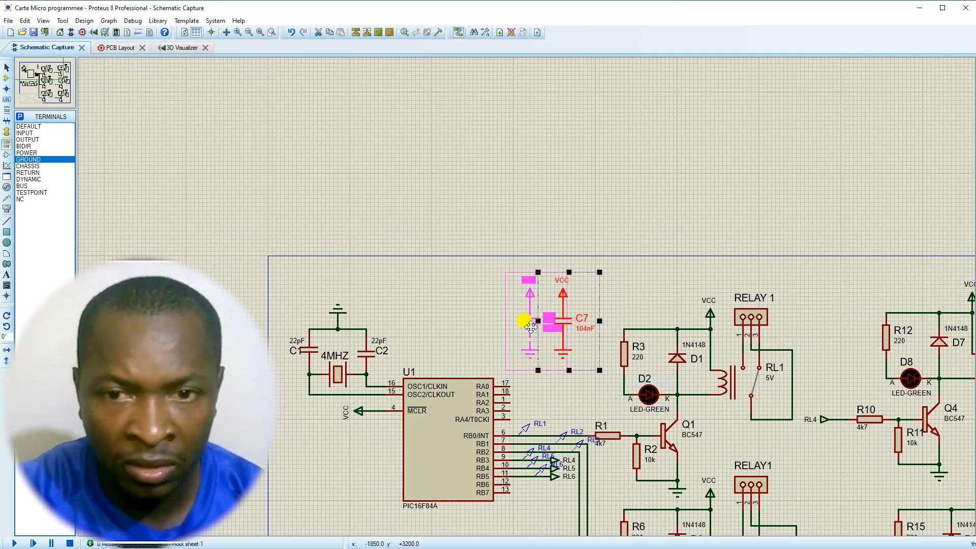
left_click(530, 327)
right_click(638, 304)
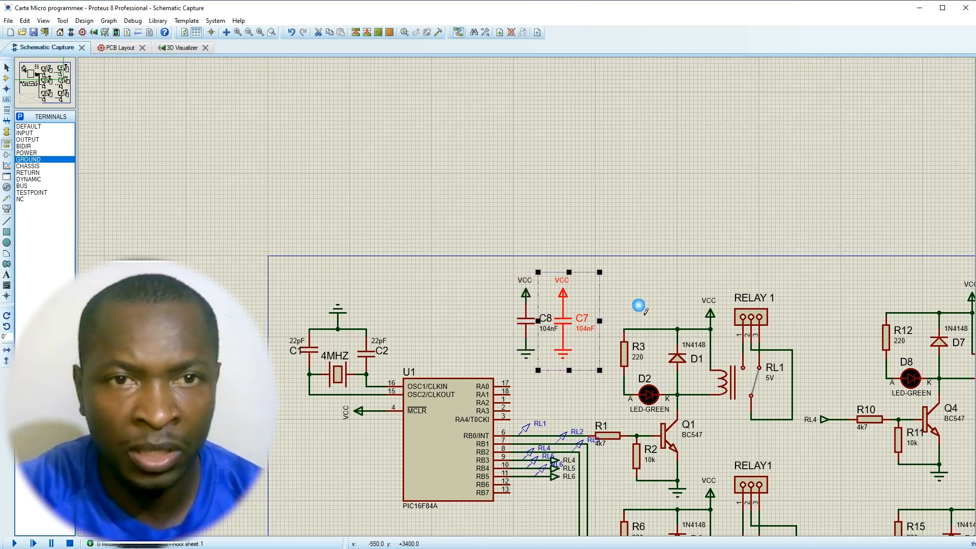
left_click(480, 279)
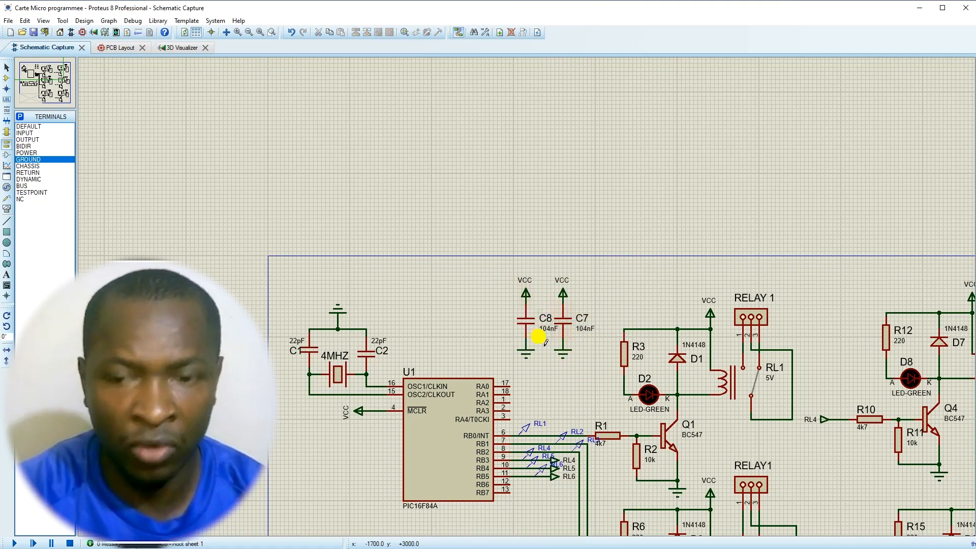
- Move the whole 7805 power supply block, from J1 to C6, slightly up towards U1
scroll(564, 349, "down", 1)
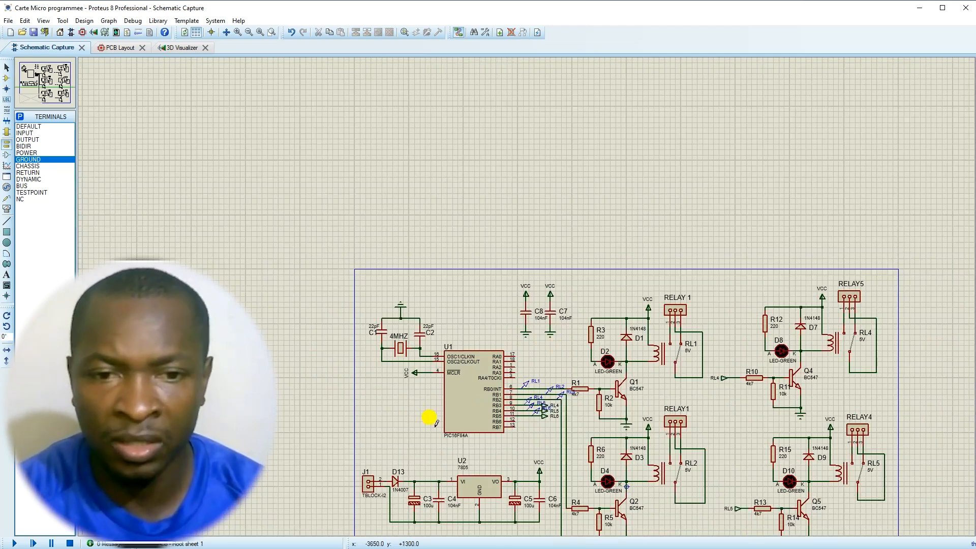
scroll(397, 484, "up", 1)
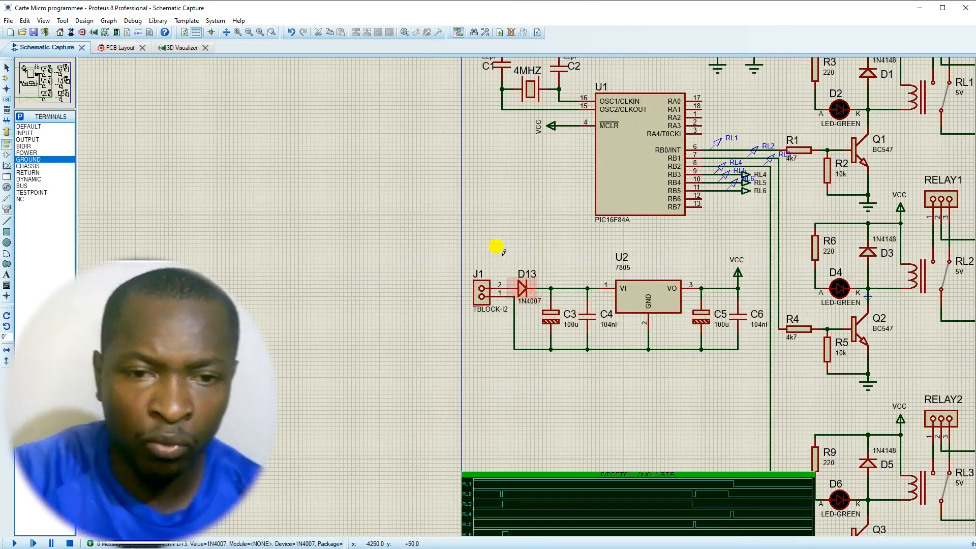
left_click_drag(436, 219, 756, 374)
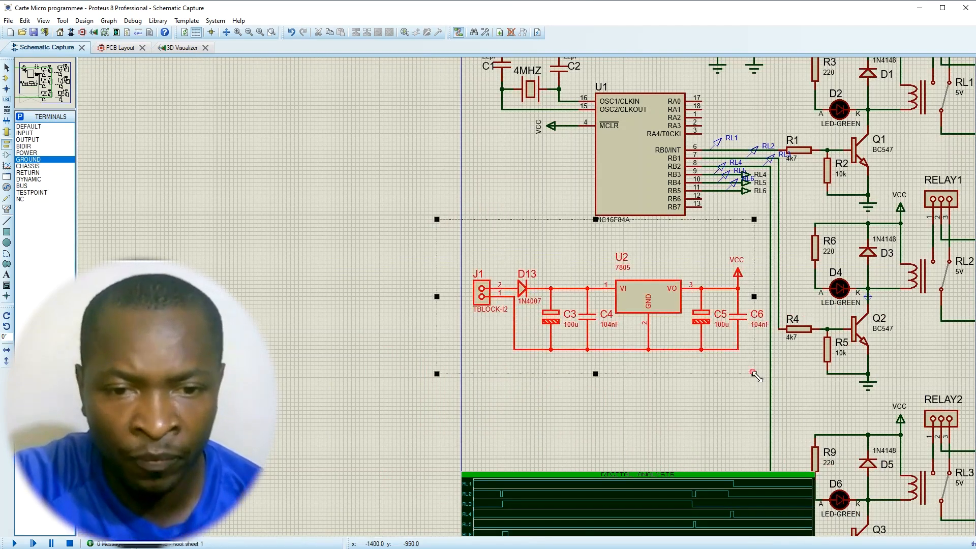
left_click_drag(724, 331, 723, 306)
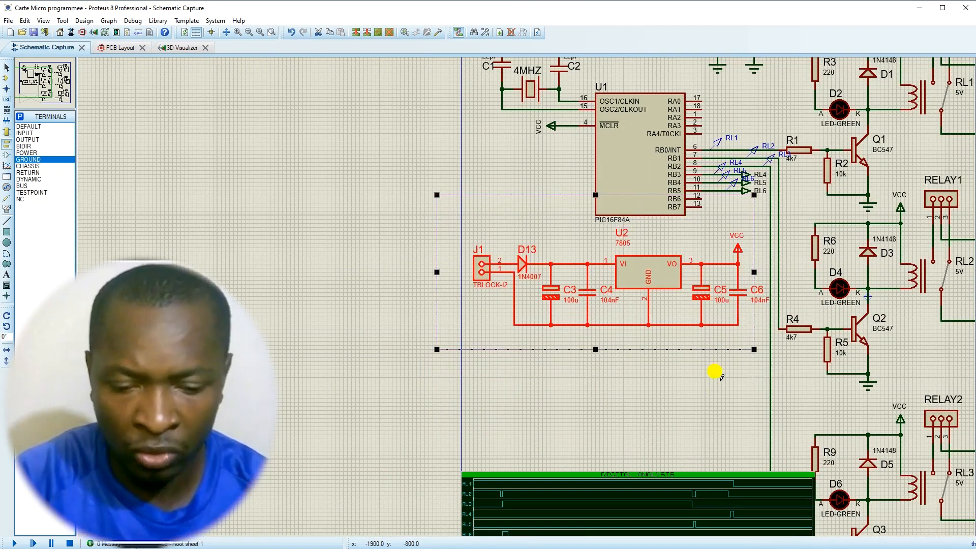
left_click(711, 406)
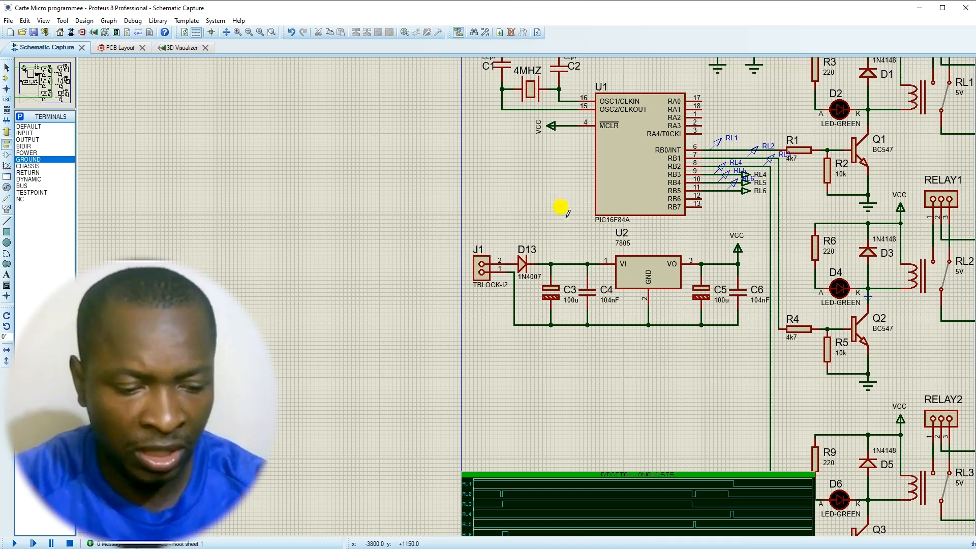
- Review the whole schematic and the power supply section, and check the unplaced components' packages in the PCB layout
left_click(260, 30)
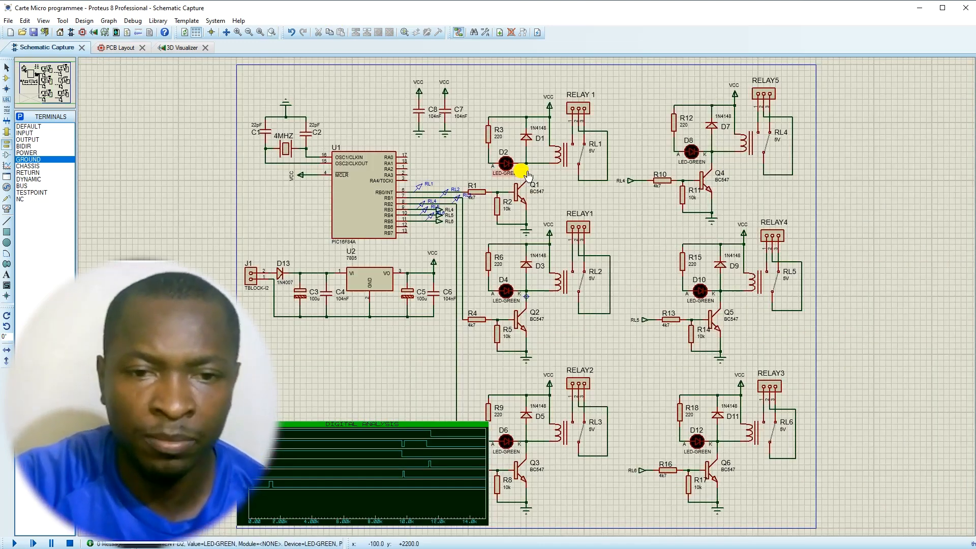
scroll(526, 297, "up", 3)
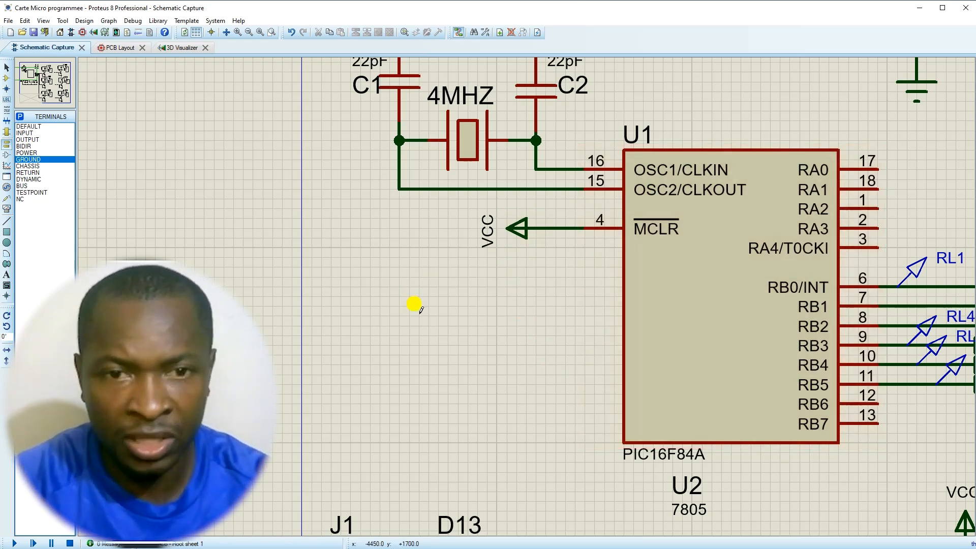
scroll(450, 303, "down", 2)
scroll(680, 418, "down", 2)
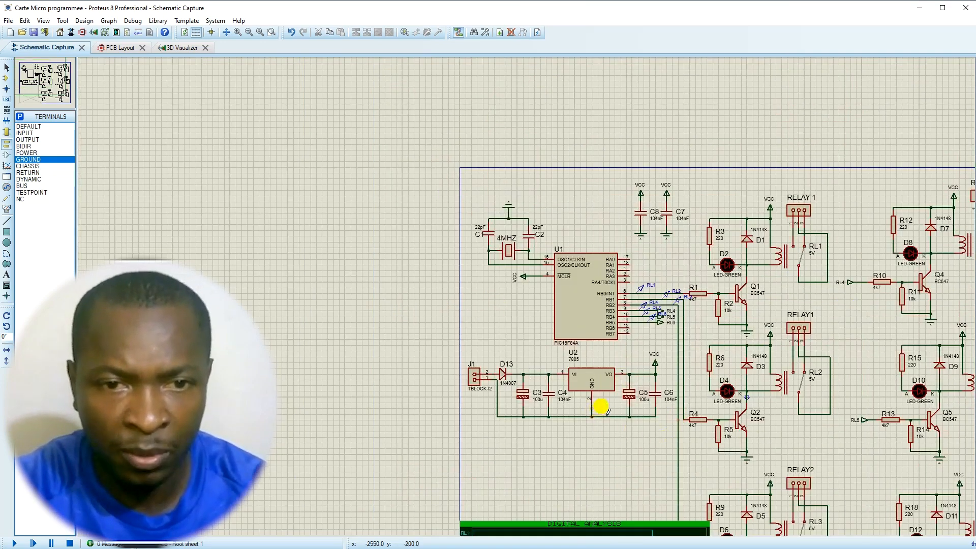
scroll(599, 403, "up", 3)
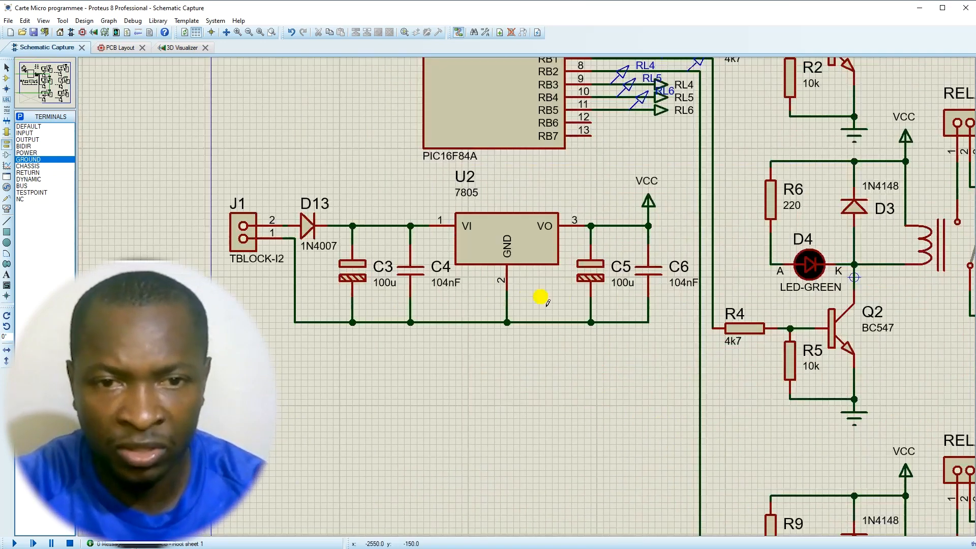
left_click(117, 48)
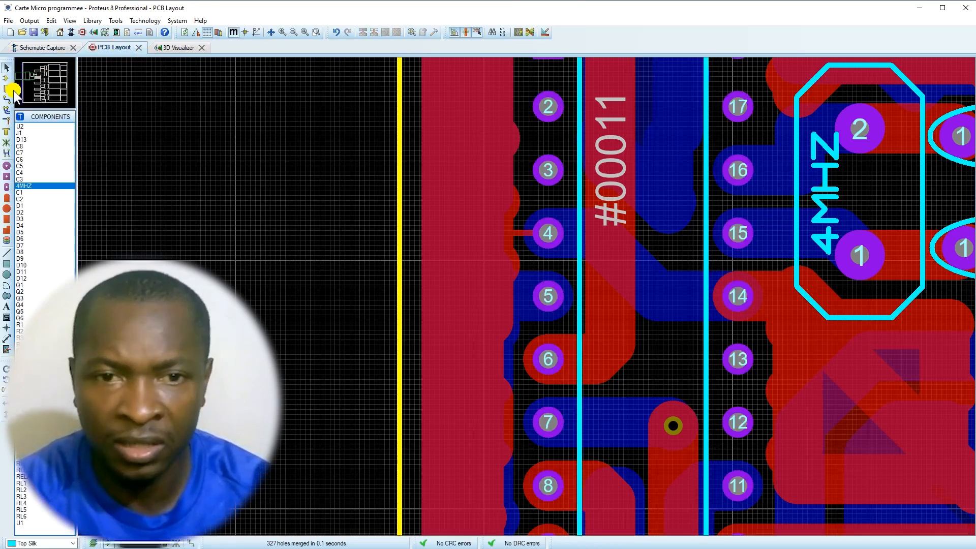
left_click(8, 78)
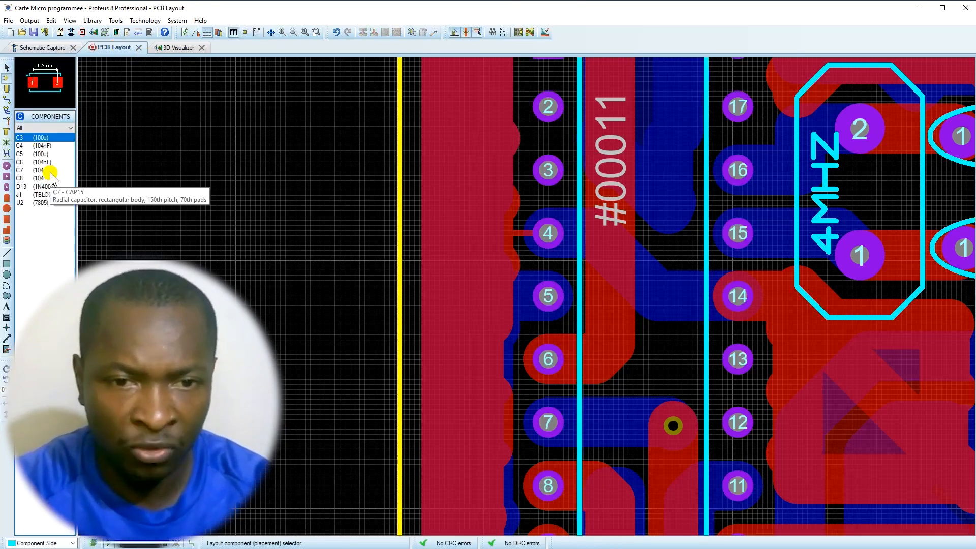
left_click(40, 48)
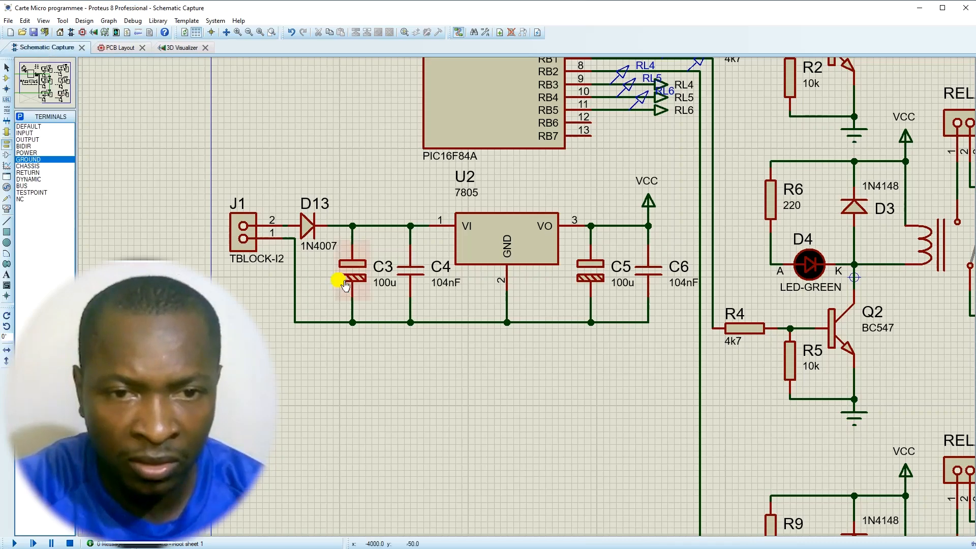
- Open C3's component properties and search the PCB package library for "cap elec"
left_click(360, 280)
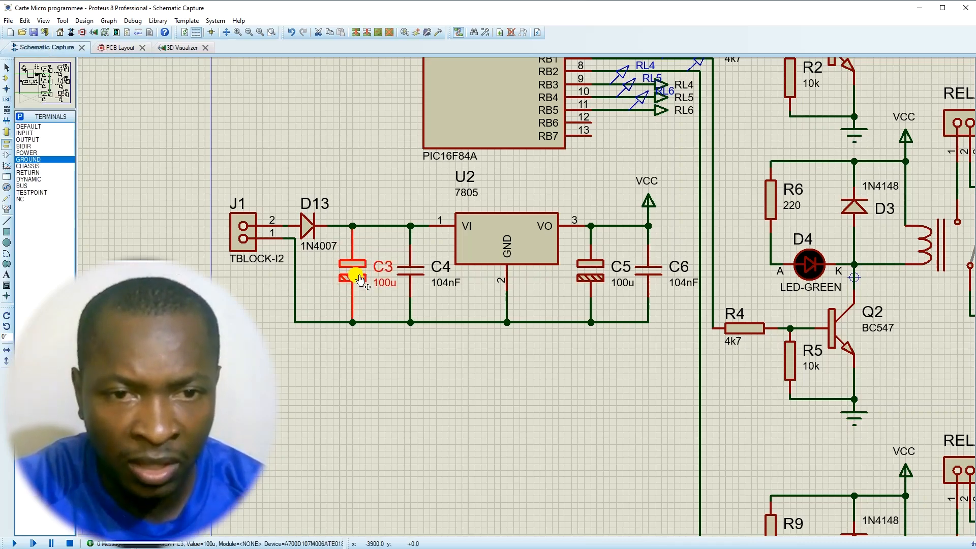
left_click(361, 280)
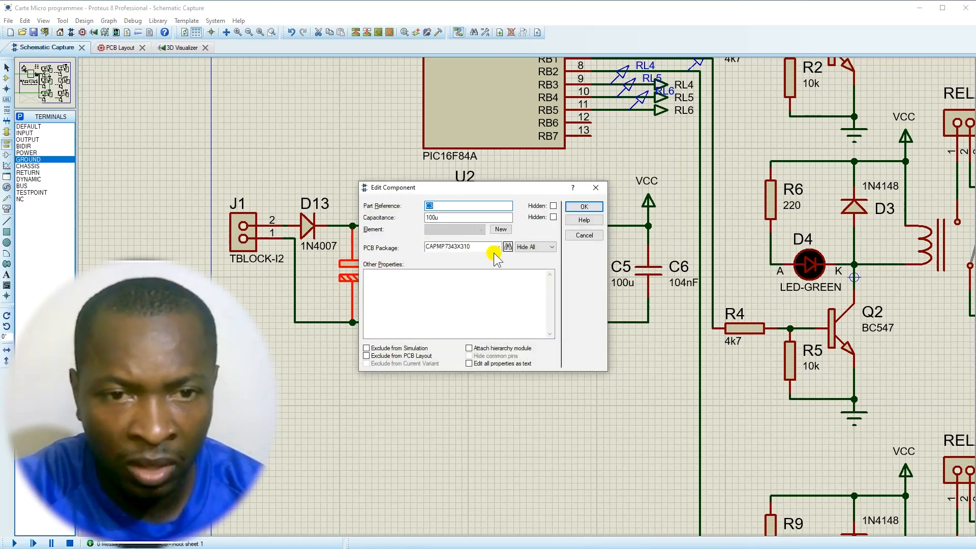
left_click(507, 248)
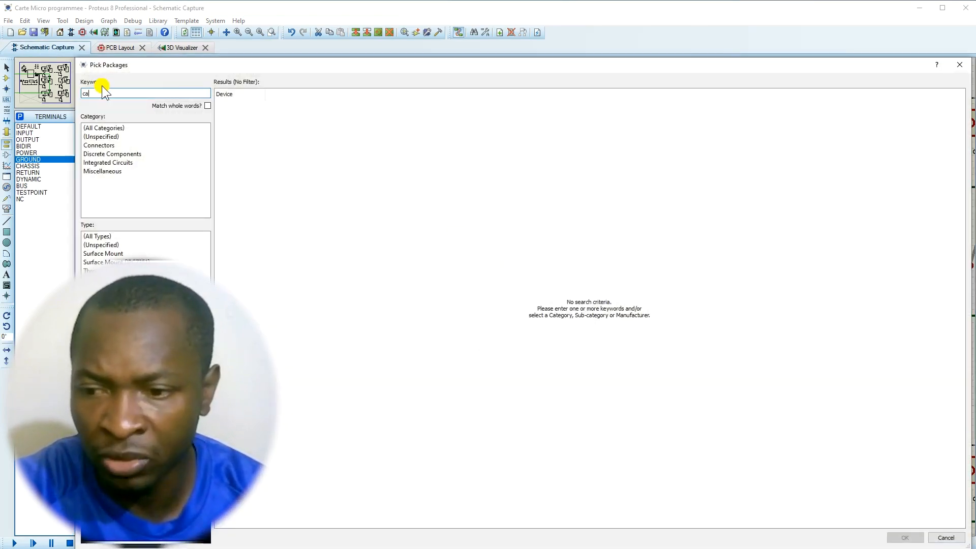
type("cap elect")
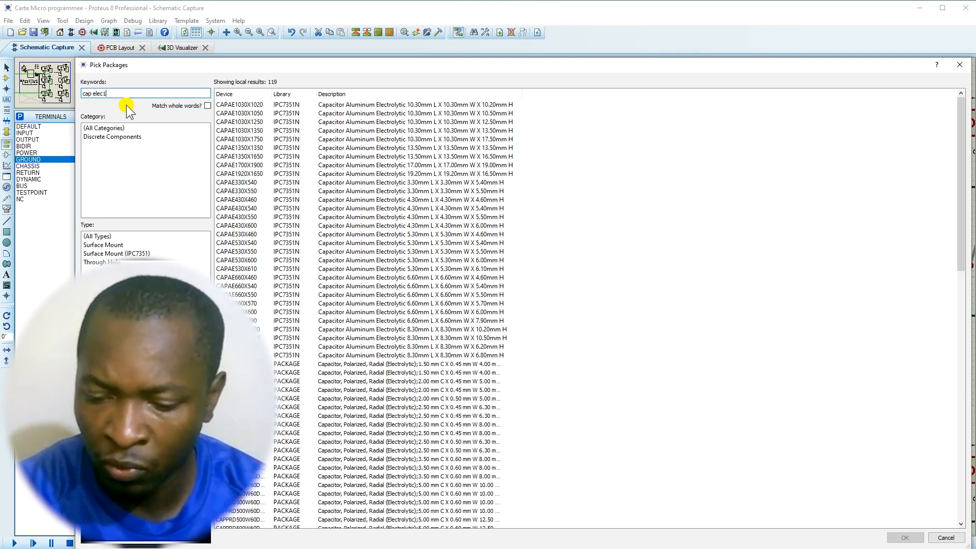
type("13")
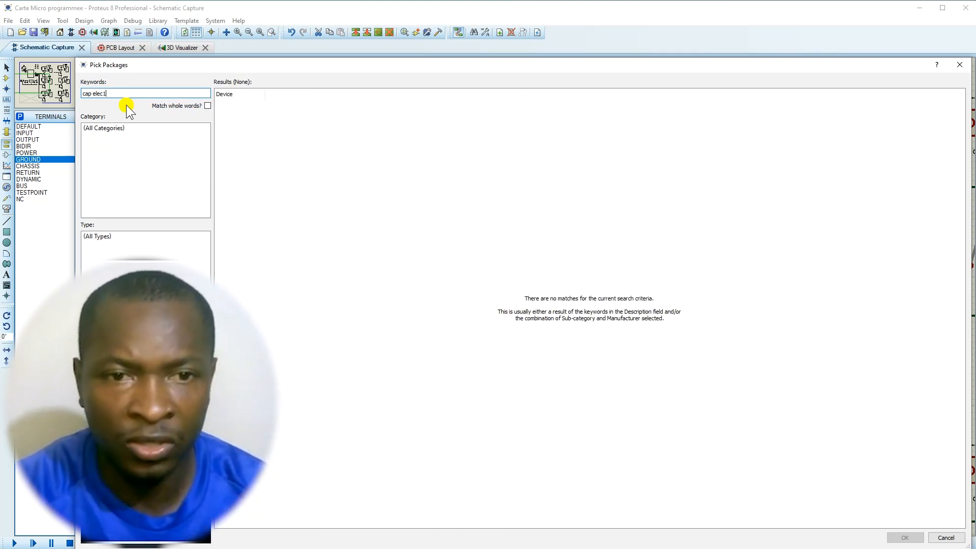
key("BackSpace")
key("BackSpace")
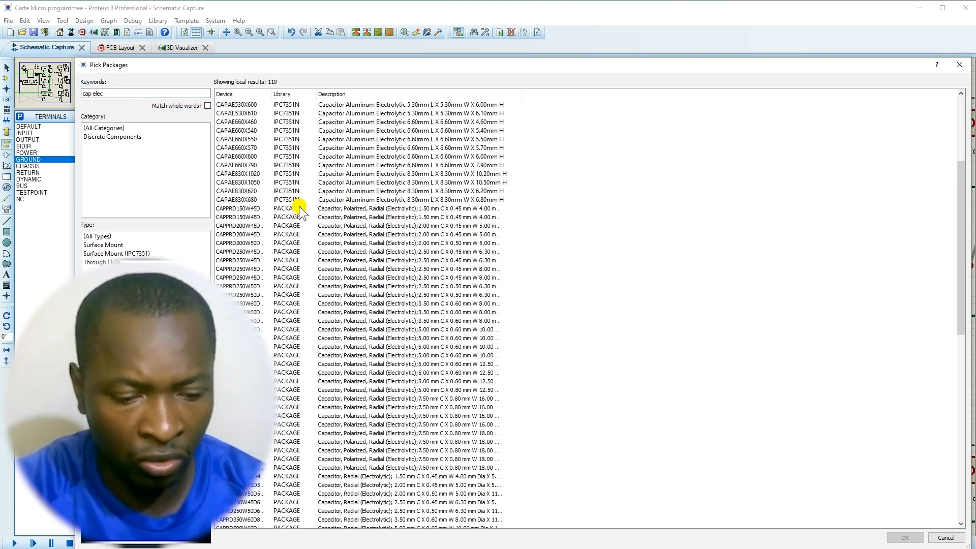
- Assign the 1.5 mm pitch radial electrolytic package ELEC-RAD15M to C3 and check its footprint in the PCB layout
left_click(244, 252)
scroll(244, 254, "down", 8)
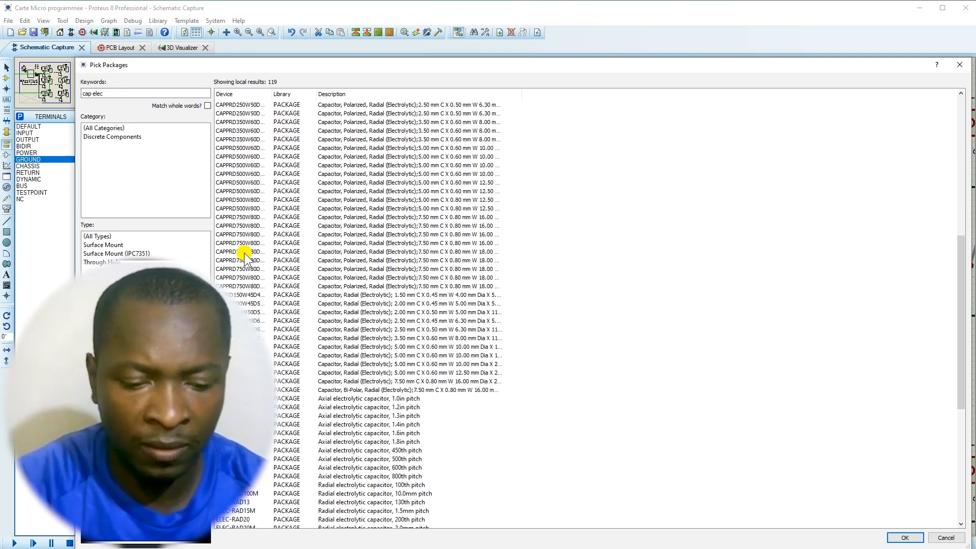
left_click(237, 476)
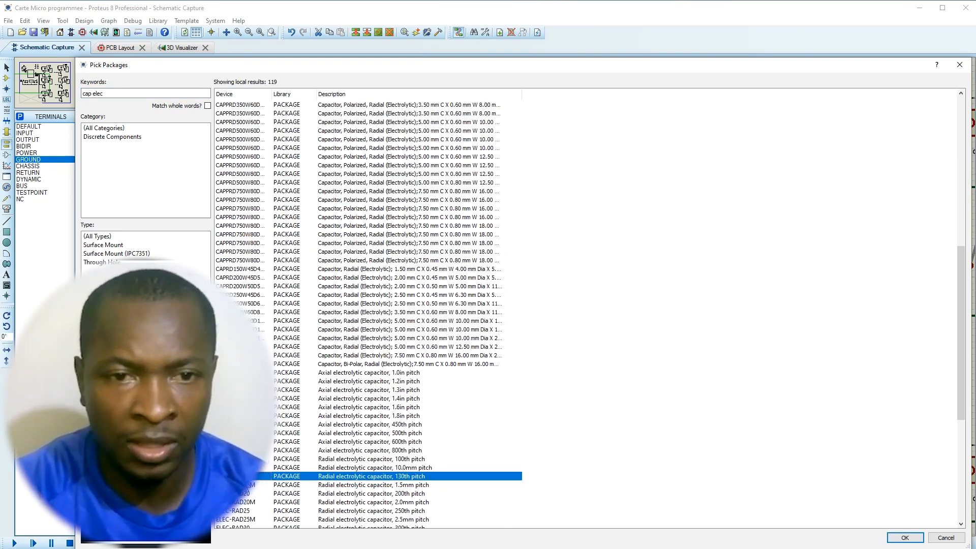
left_click(247, 493)
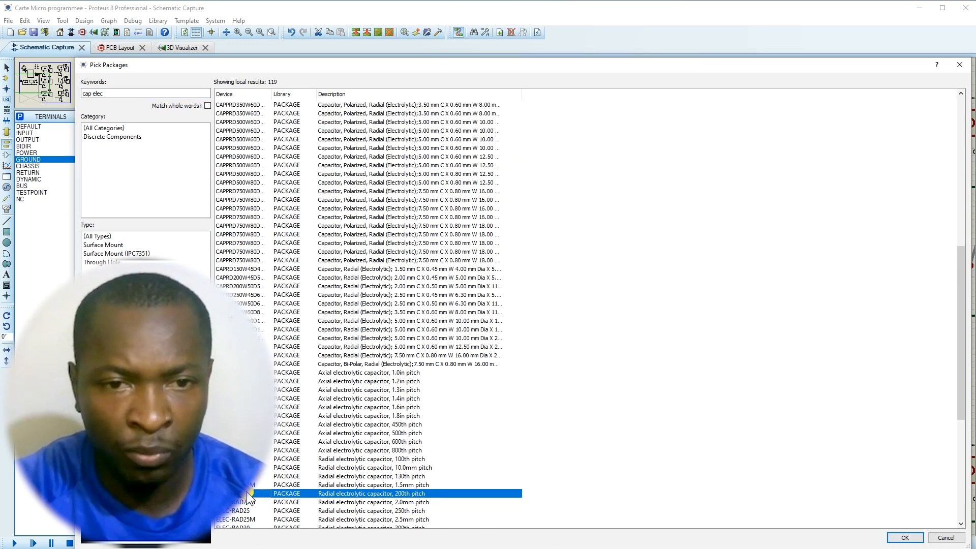
left_click(248, 485)
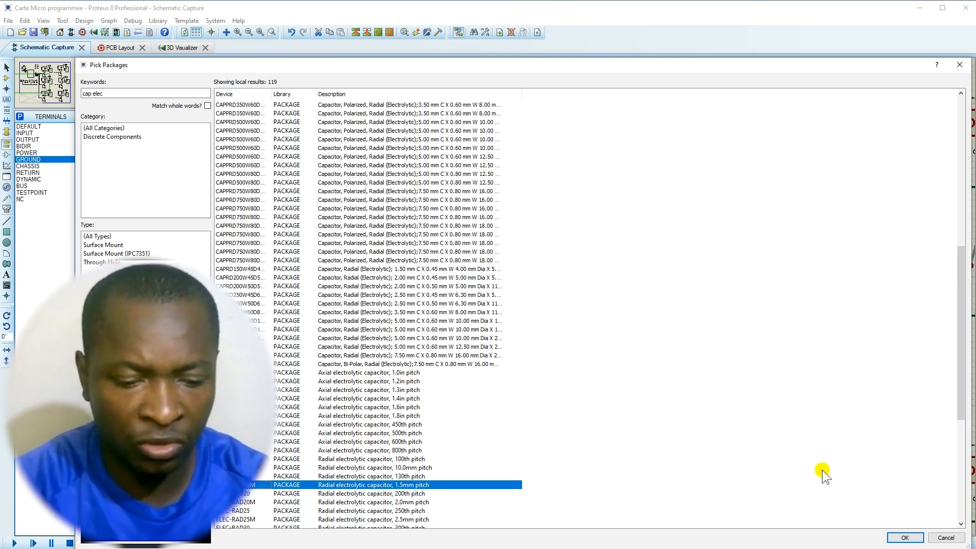
left_click(910, 540)
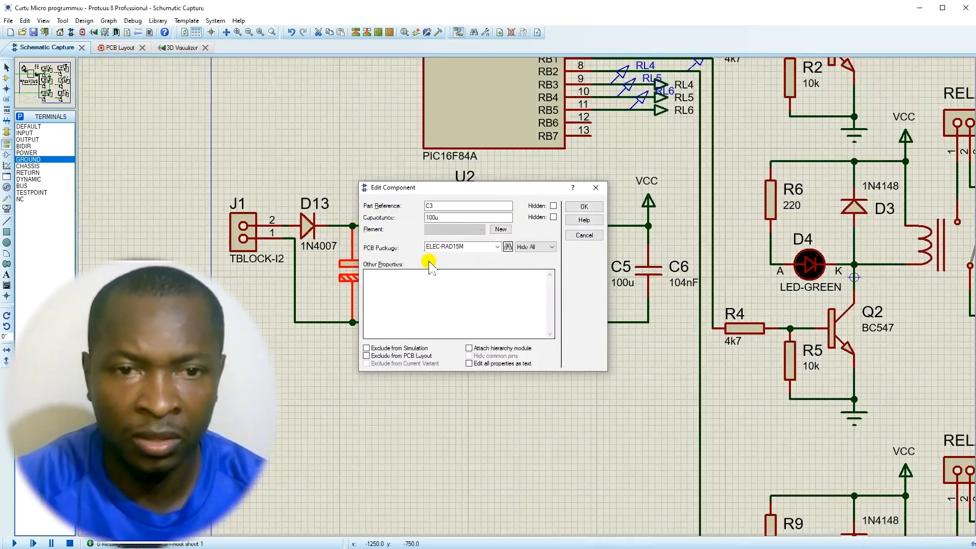
left_click(584, 206)
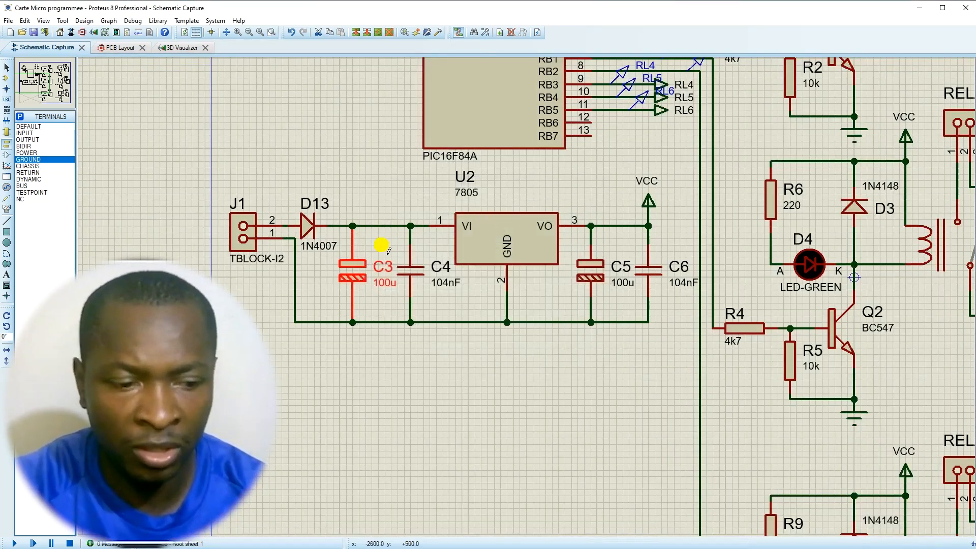
left_click(113, 48)
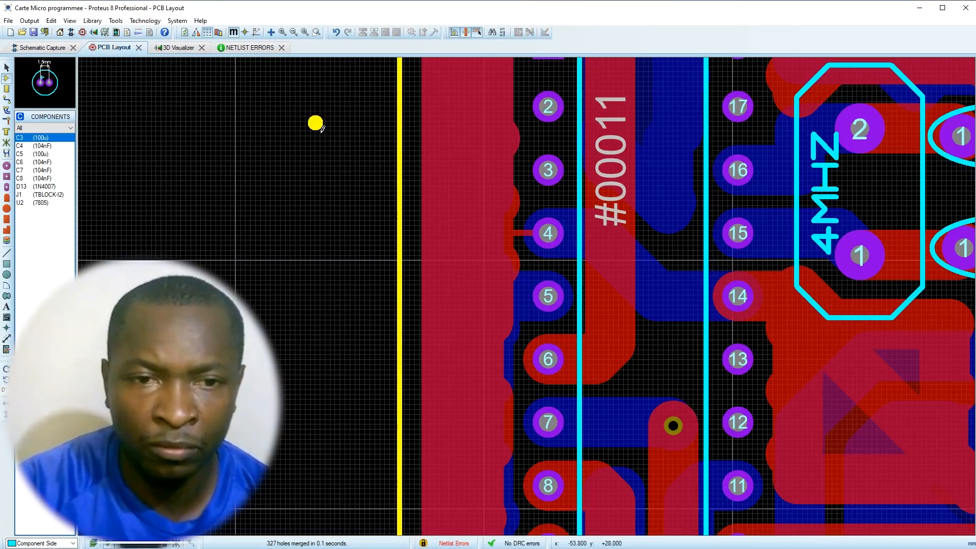
- Open the component properties of C5 in the schematic and search the PCB package library for "cap elec"
left_click(46, 48)
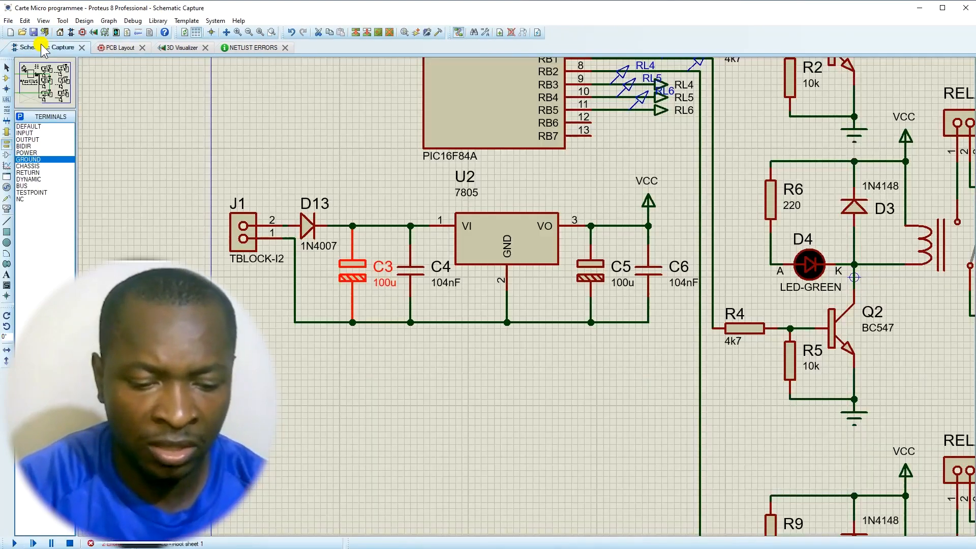
left_click(596, 270)
left_click(592, 265)
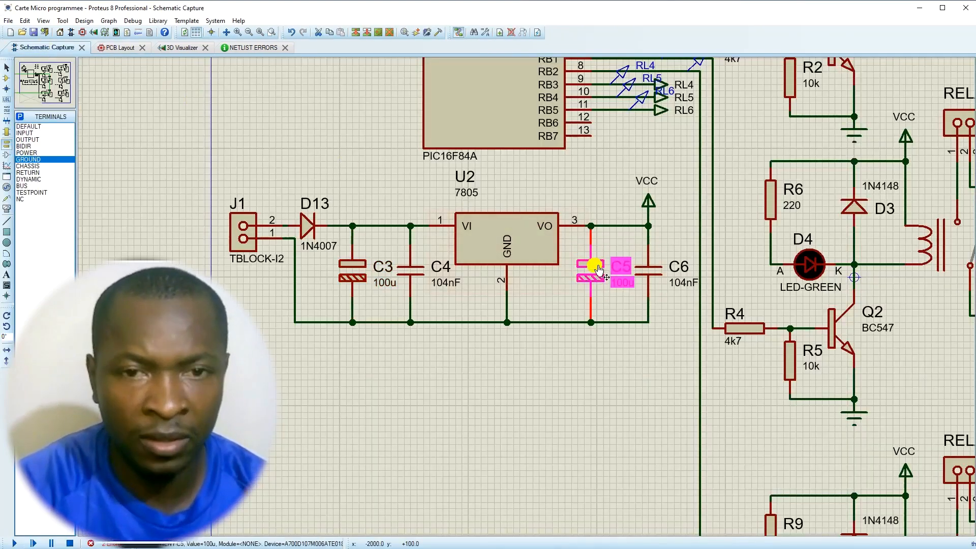
left_click(507, 247)
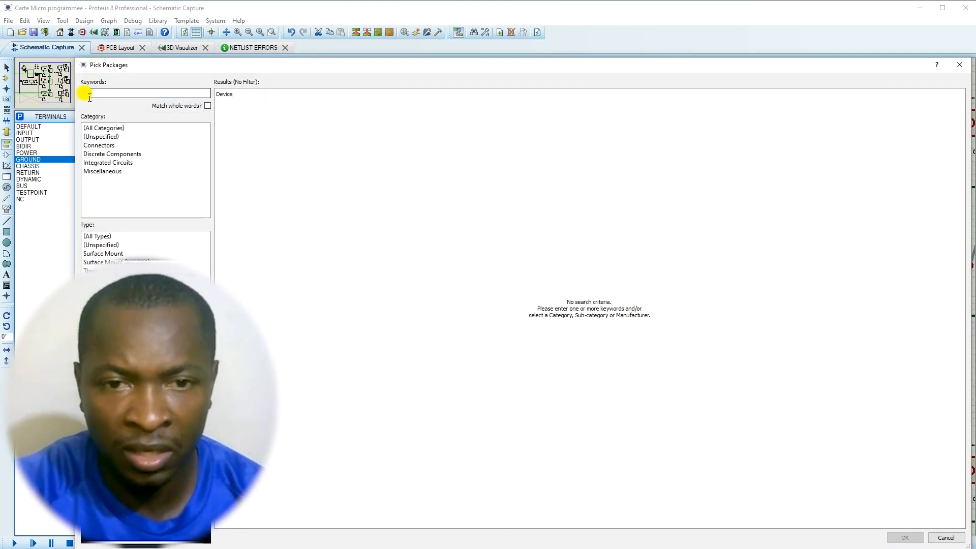
type("ele")
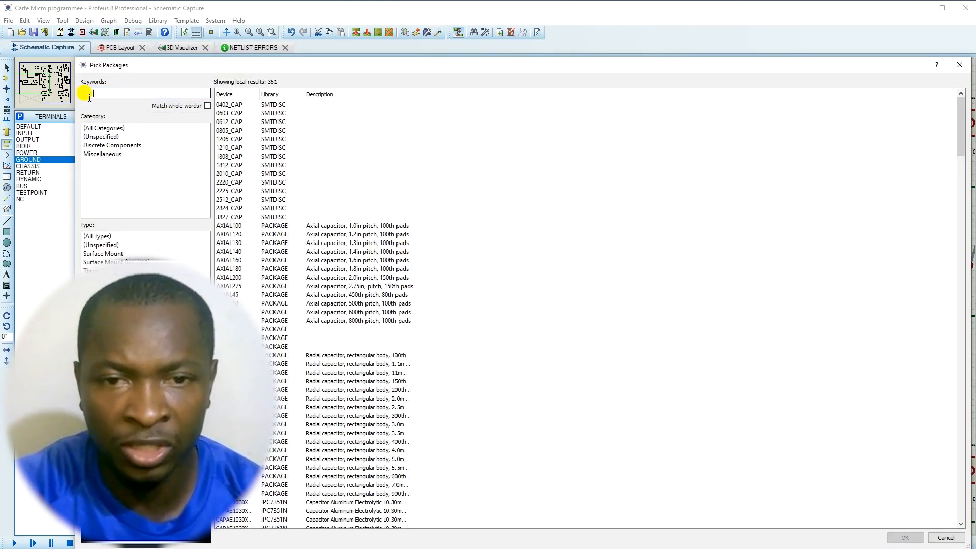
type("c")
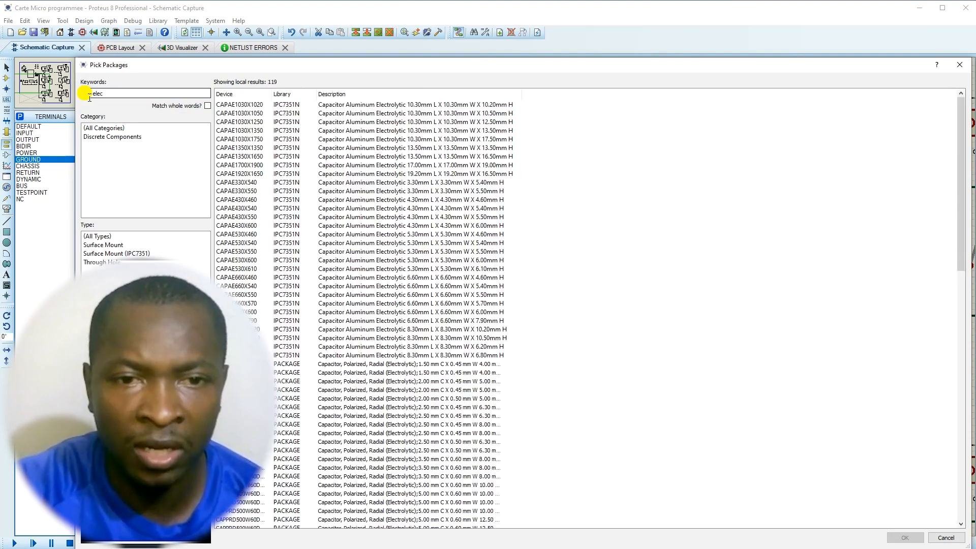
- Assign the 130th pitch radial electrolytic capacitor package ELEC-RAD13 to C5
scroll(326, 310, "down", 15)
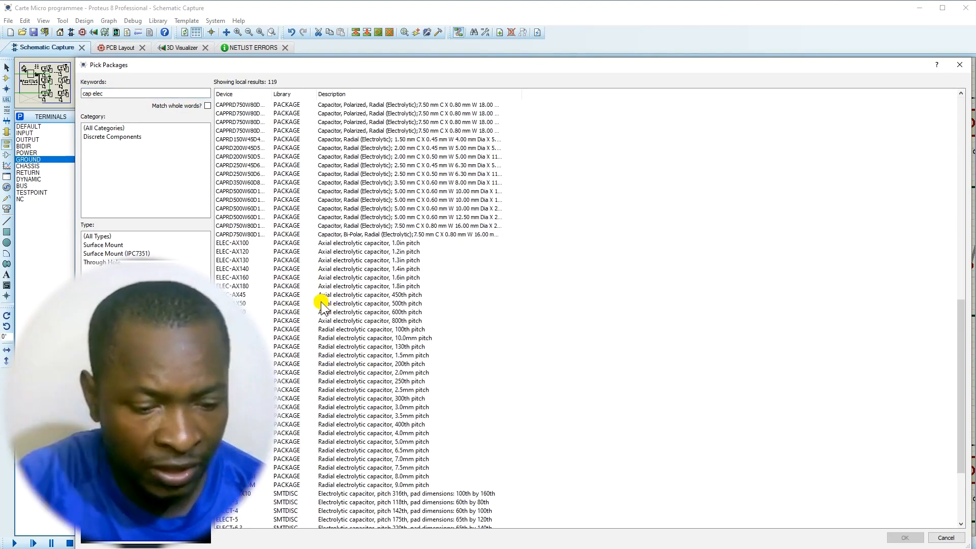
scroll(285, 453, "down", 2)
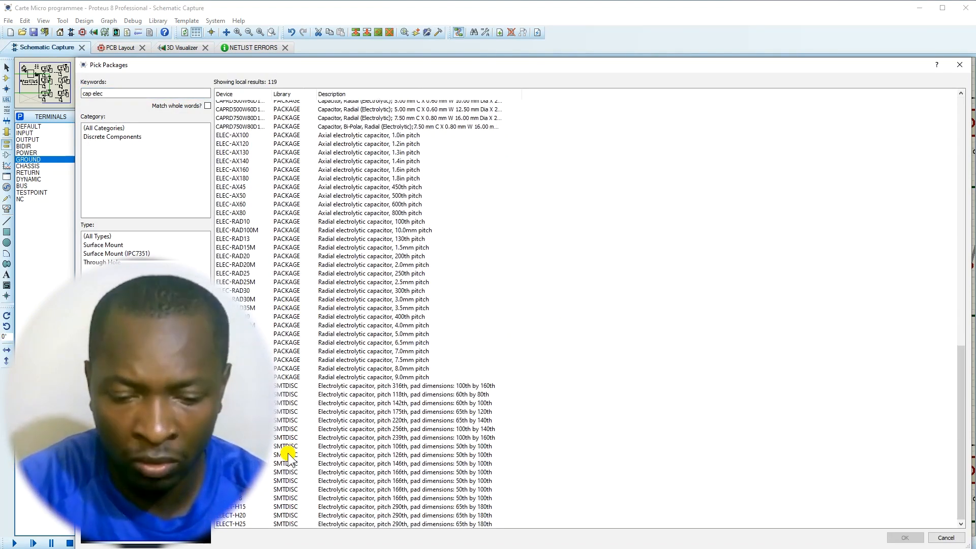
scroll(271, 310, "up", 6)
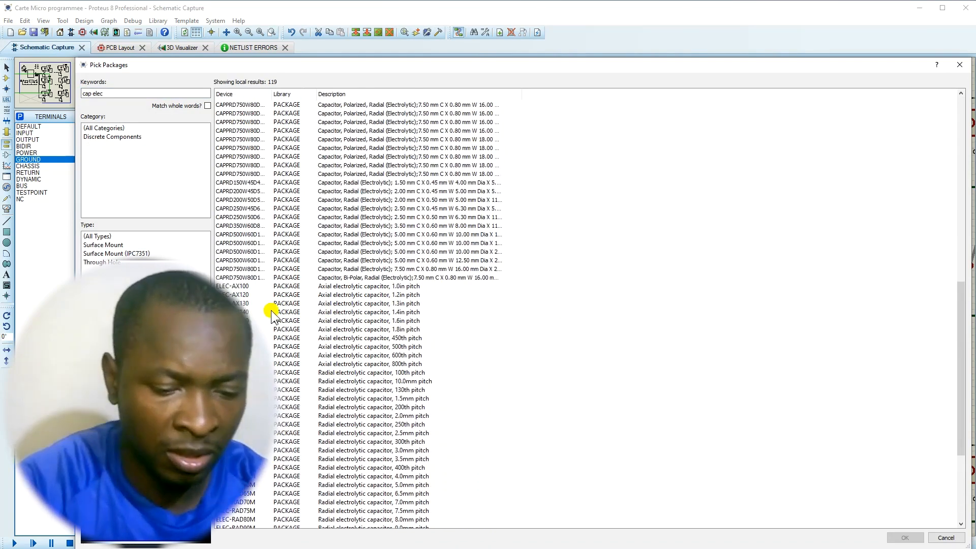
left_click(261, 390)
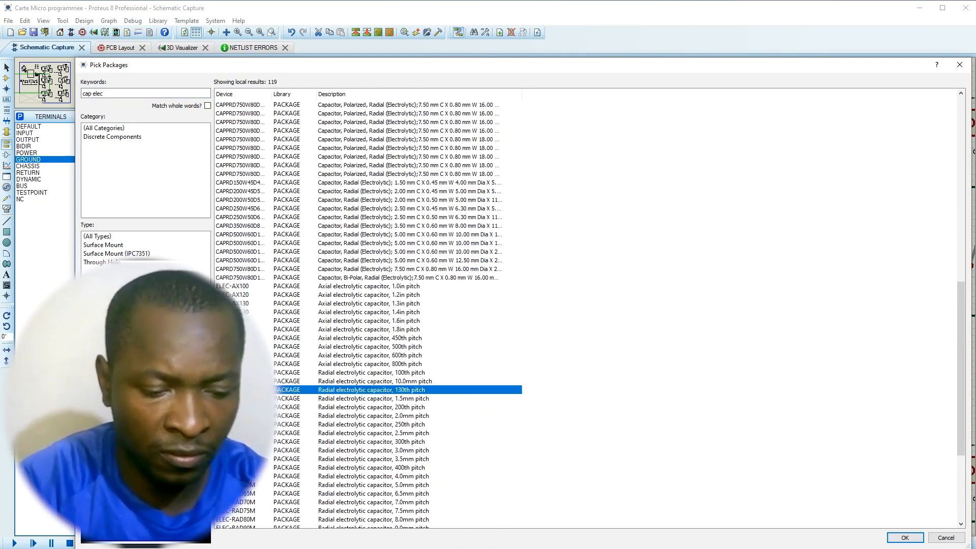
left_click(904, 537)
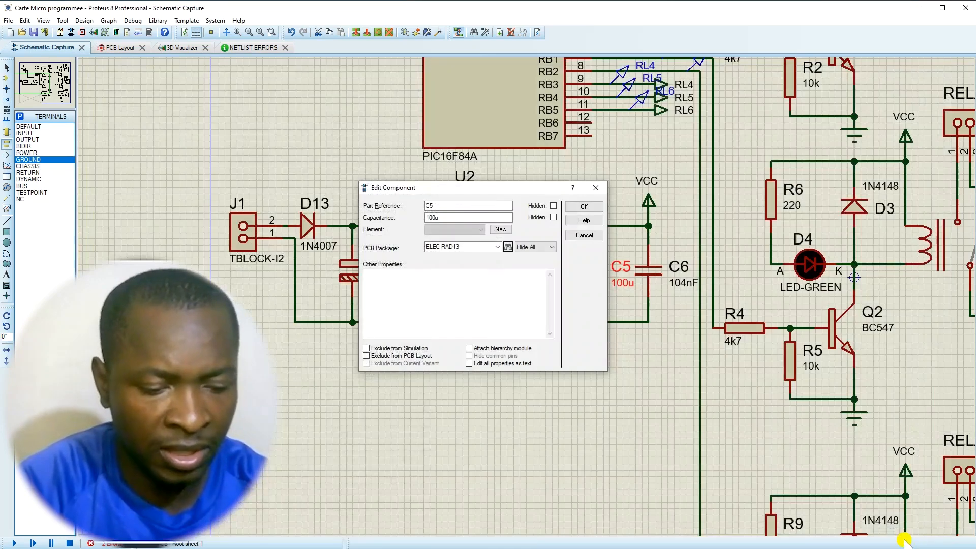
left_click(585, 205)
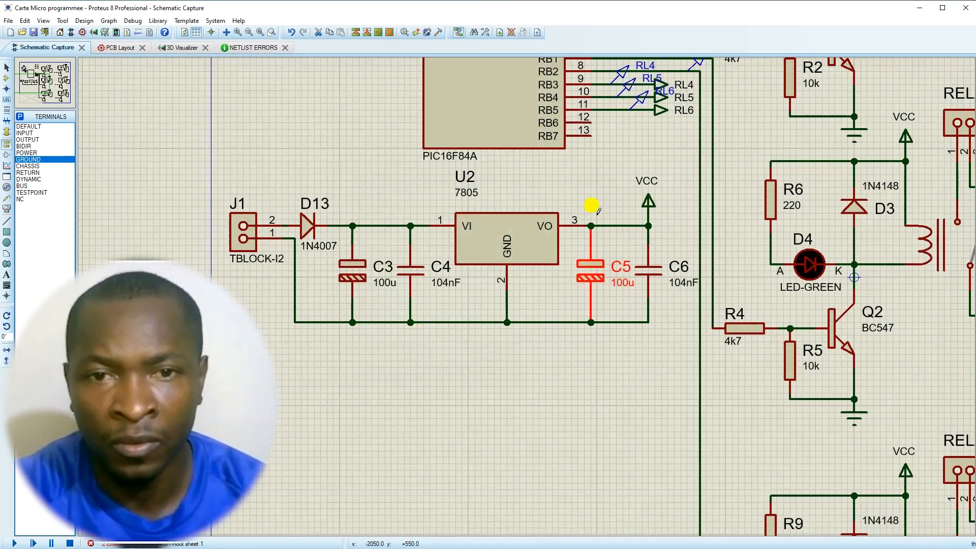
- Examine the whole relay board in the PCB layout and compare it with the power supply schematic and the 3D board view
left_click(116, 48)
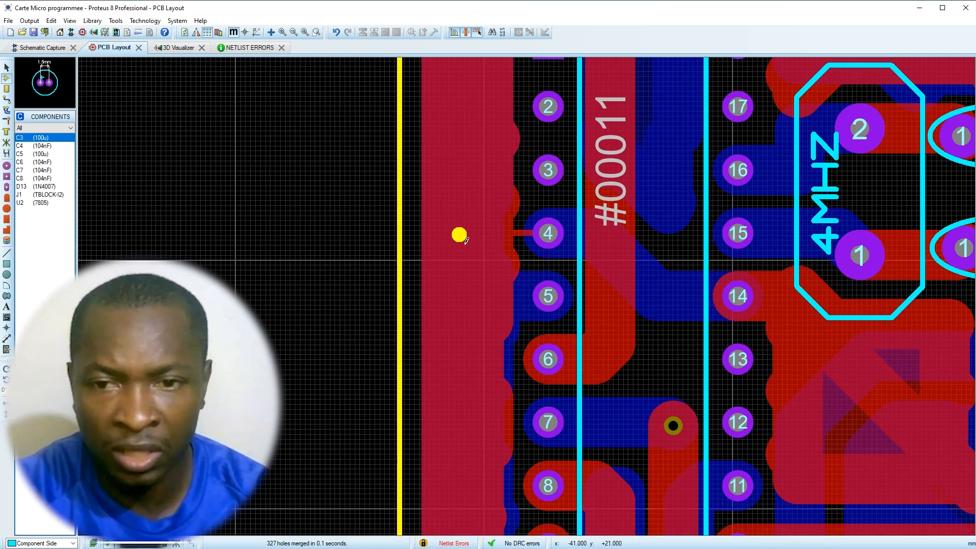
scroll(508, 274, "down", 3)
scroll(534, 286, "down", 3)
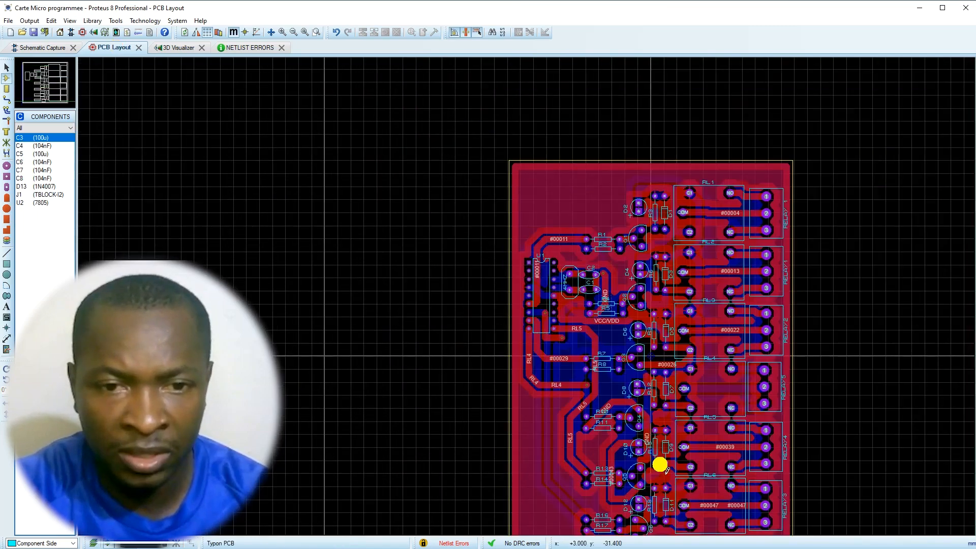
scroll(590, 472, "up", 3)
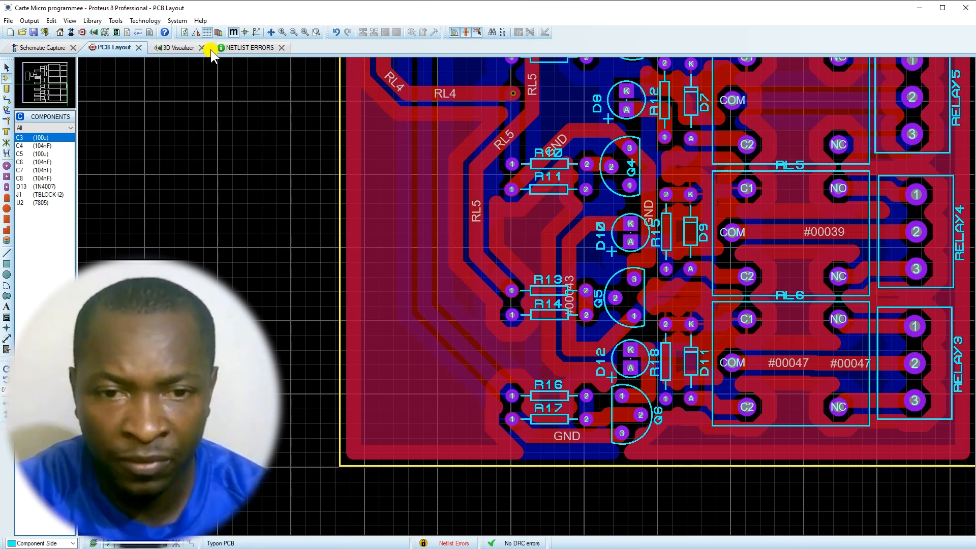
left_click(304, 32)
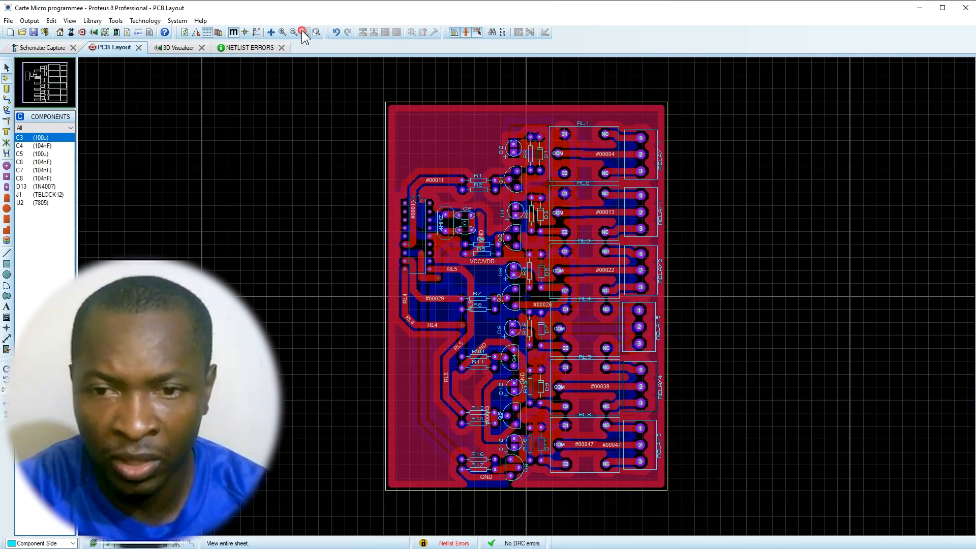
scroll(500, 215, "up", 1)
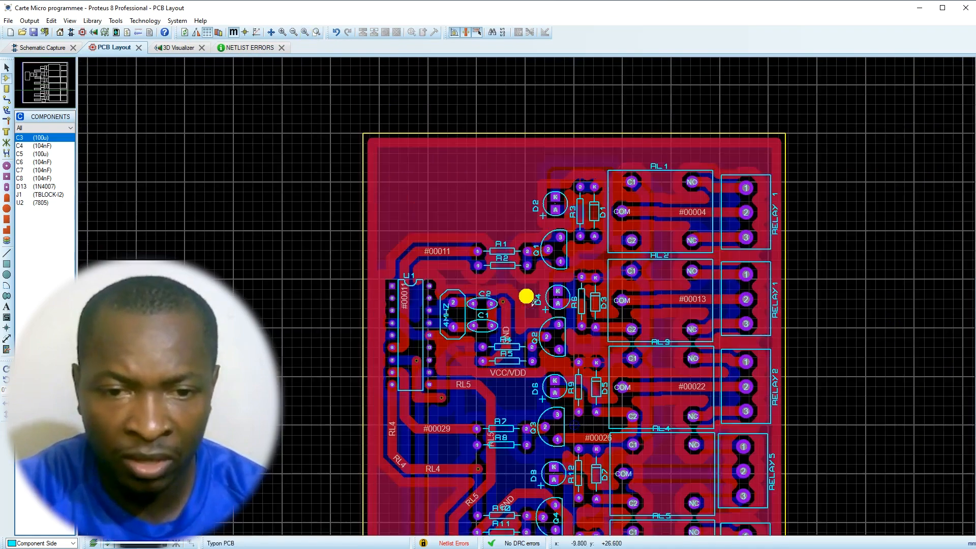
scroll(531, 300, "down", 1)
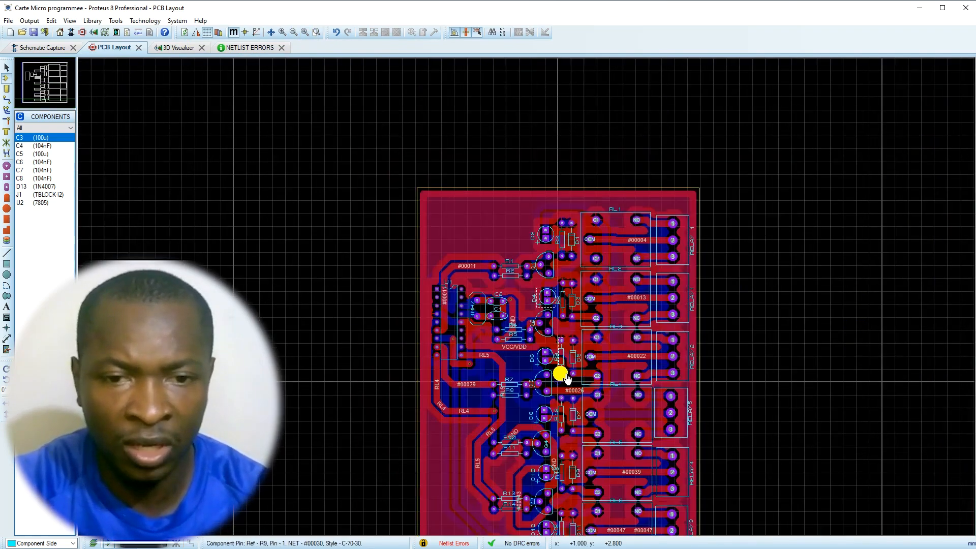
scroll(563, 375, "up", 1)
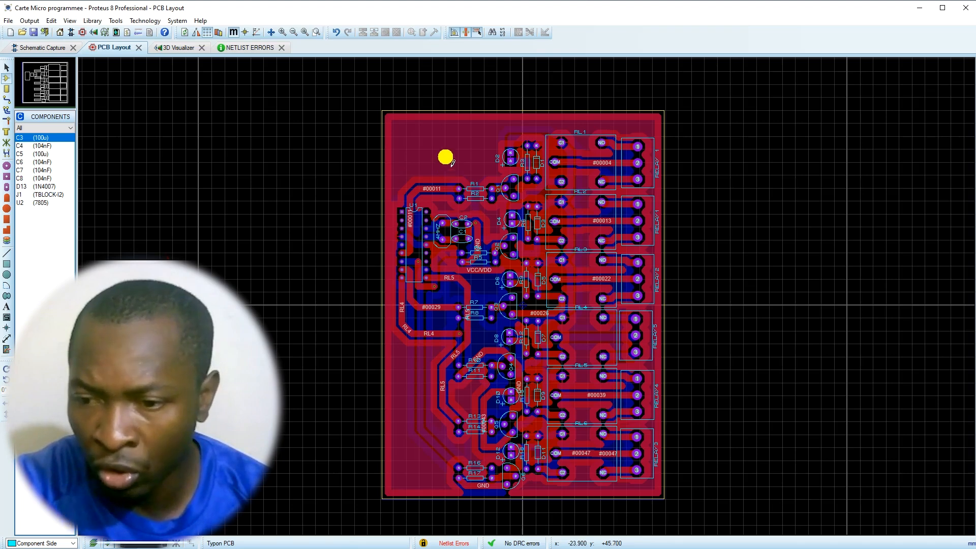
left_click(33, 48)
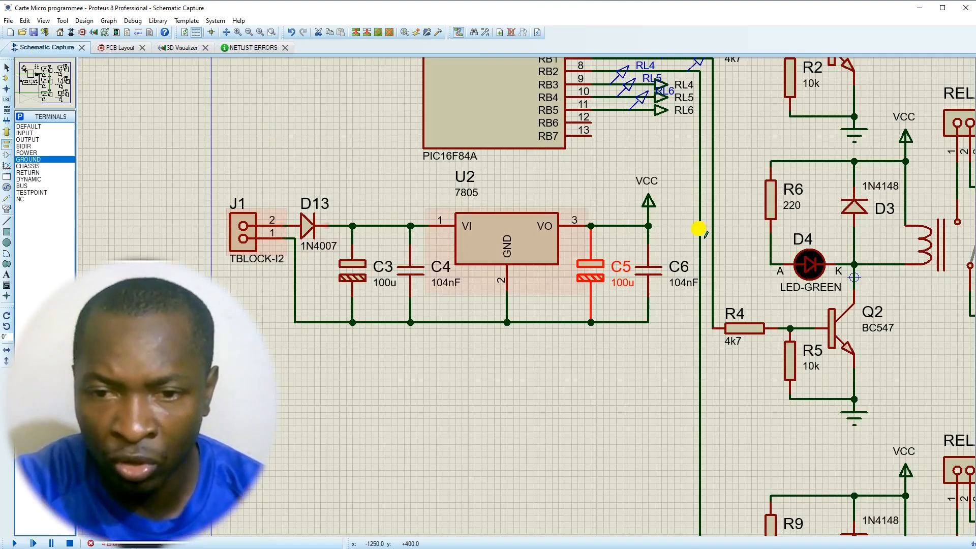
left_click(122, 48)
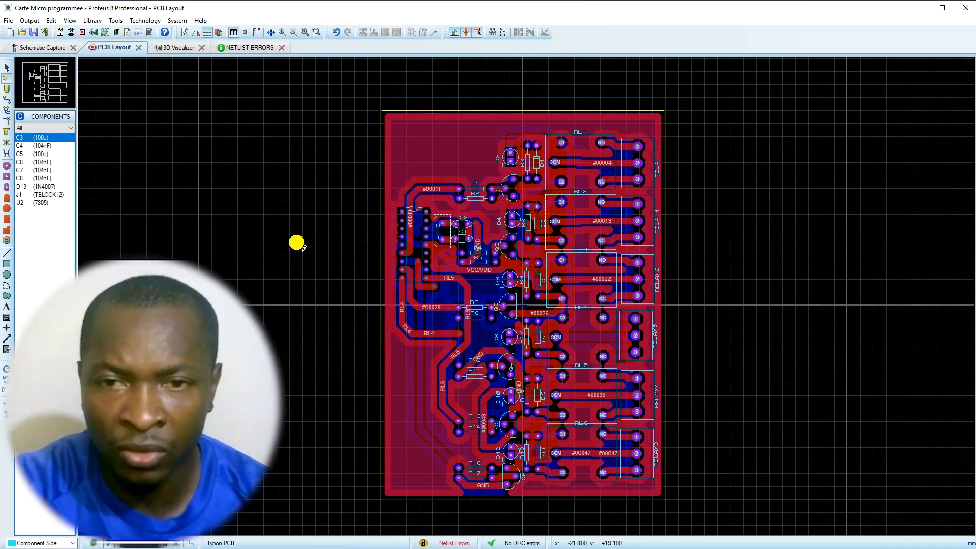
left_click(171, 50)
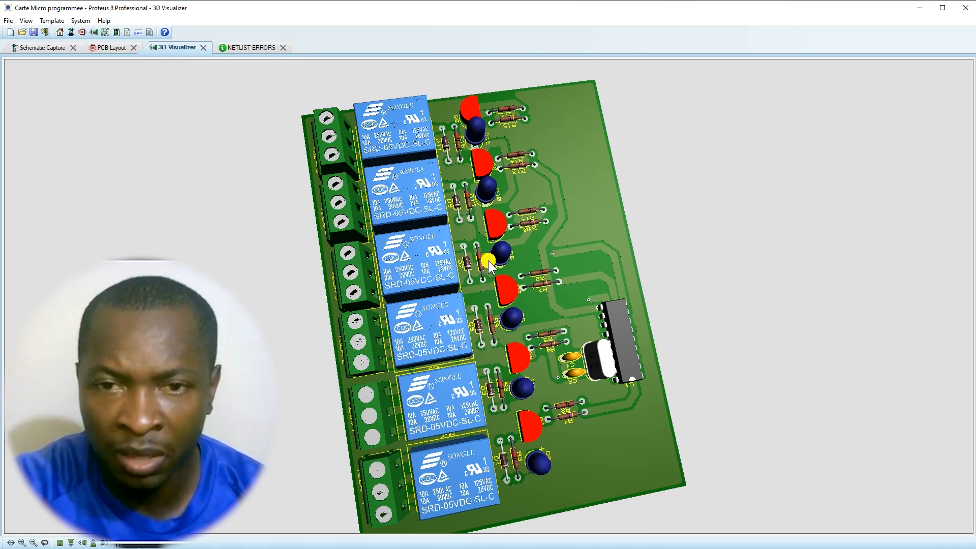
- Place another TBLOCK-I2 connector in the schematic below C6, rotated 270° so its pins point up
left_click(43, 51)
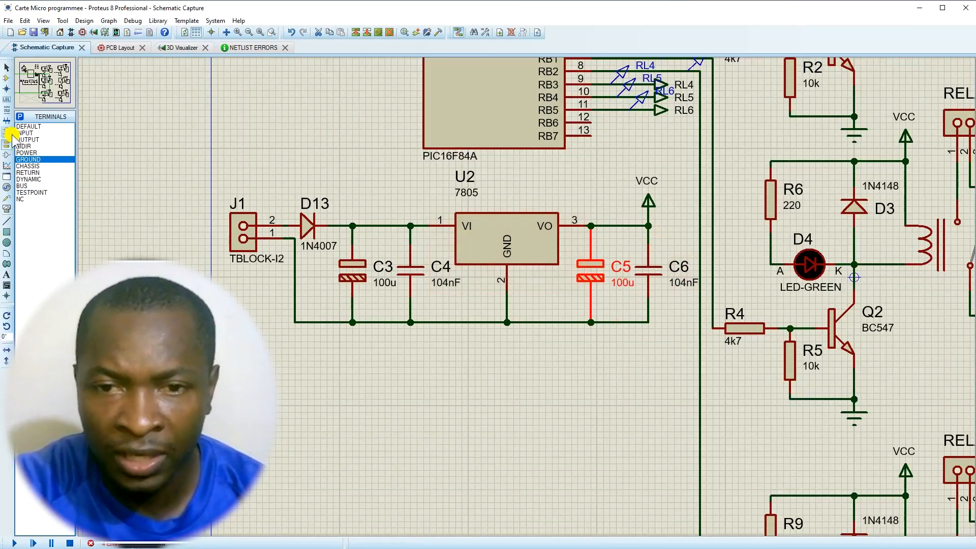
left_click(7, 77)
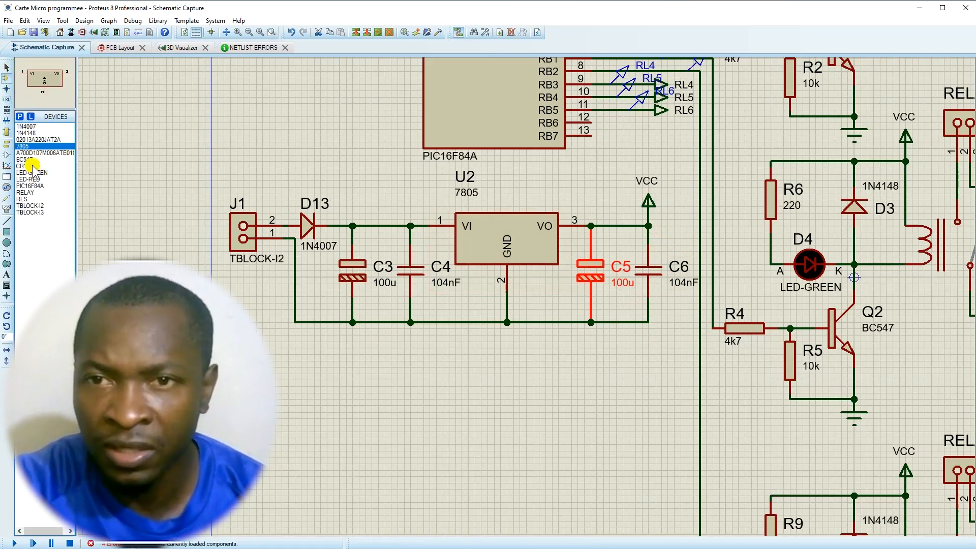
left_click(33, 206)
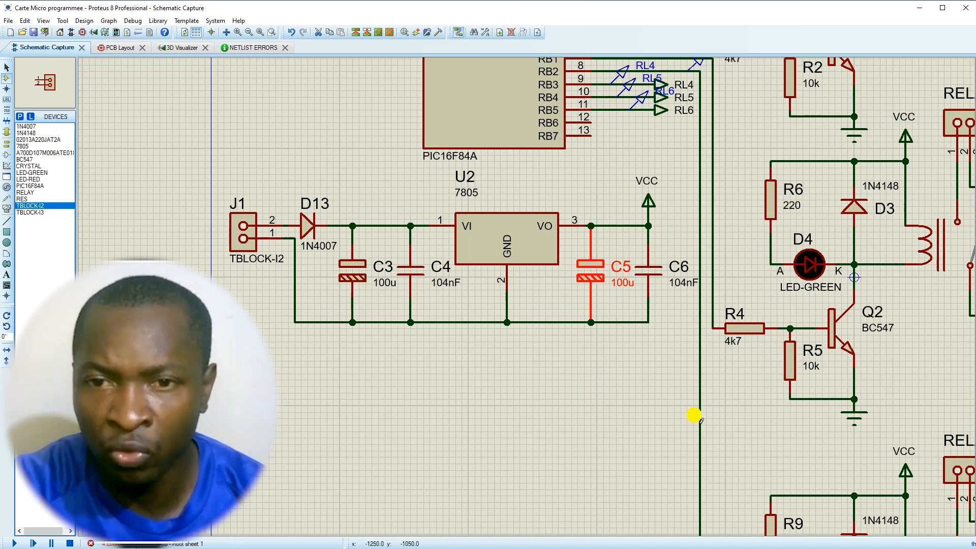
left_click(665, 368)
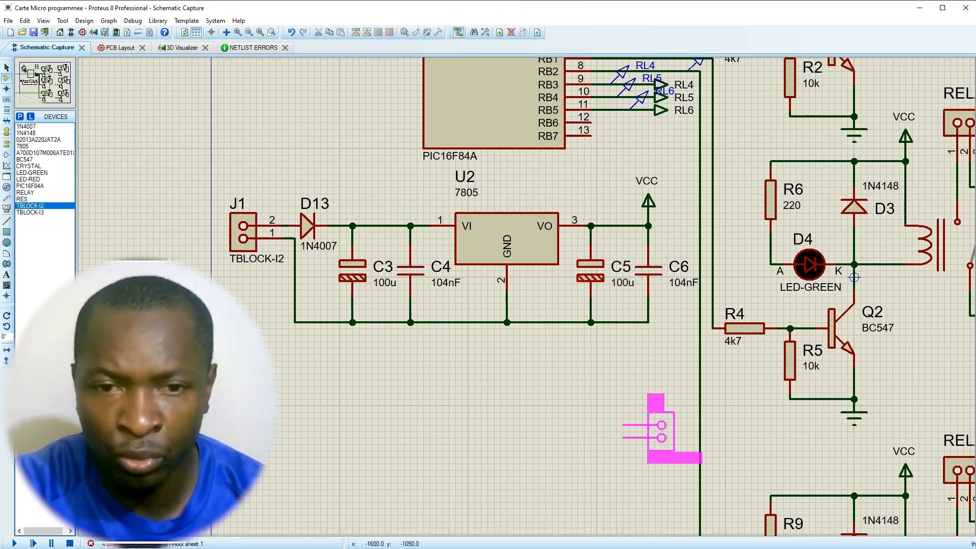
key("KP_Add")
key("KP_Add")
key("KP_Add")
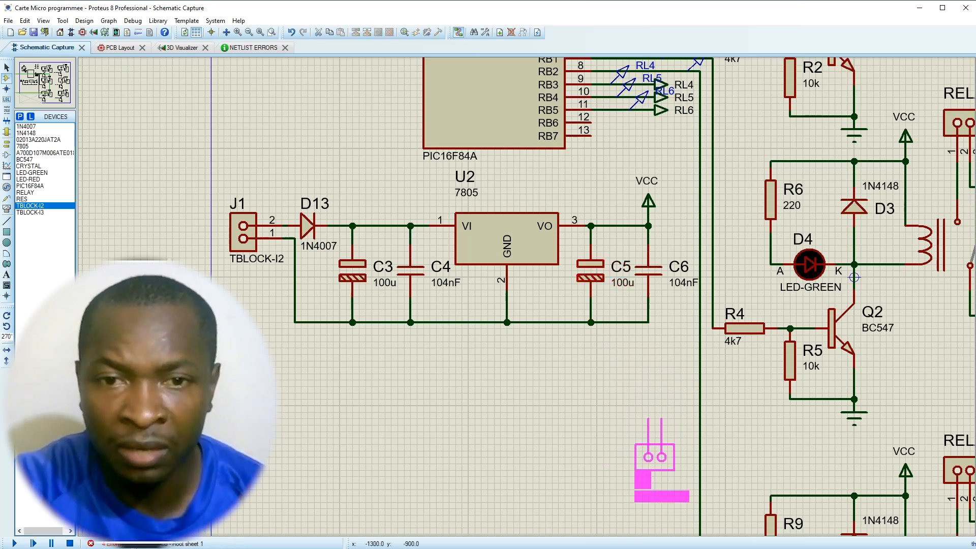
left_click(661, 404)
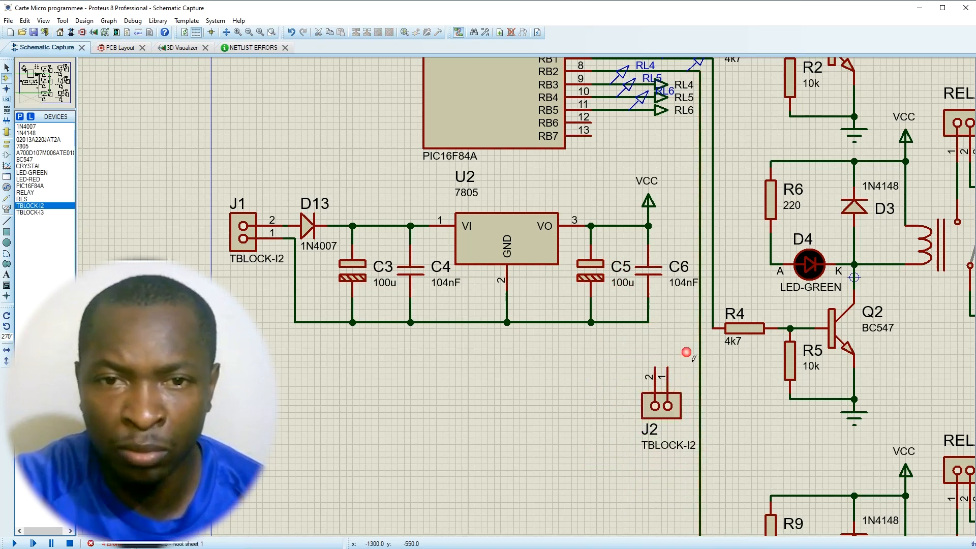
- Wire pin 2 of J2 to the power supply's ground rail between C5 and C6
left_click(654, 362)
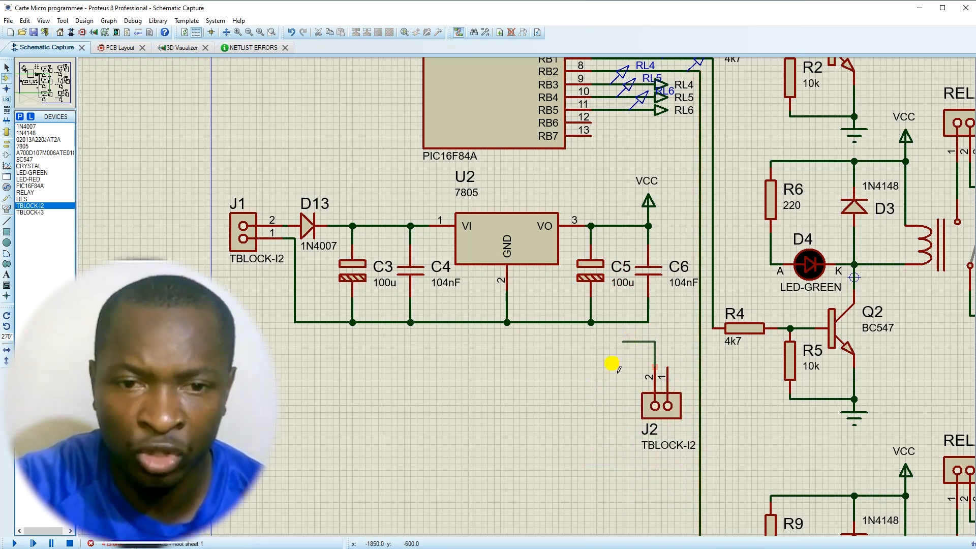
left_click(601, 336)
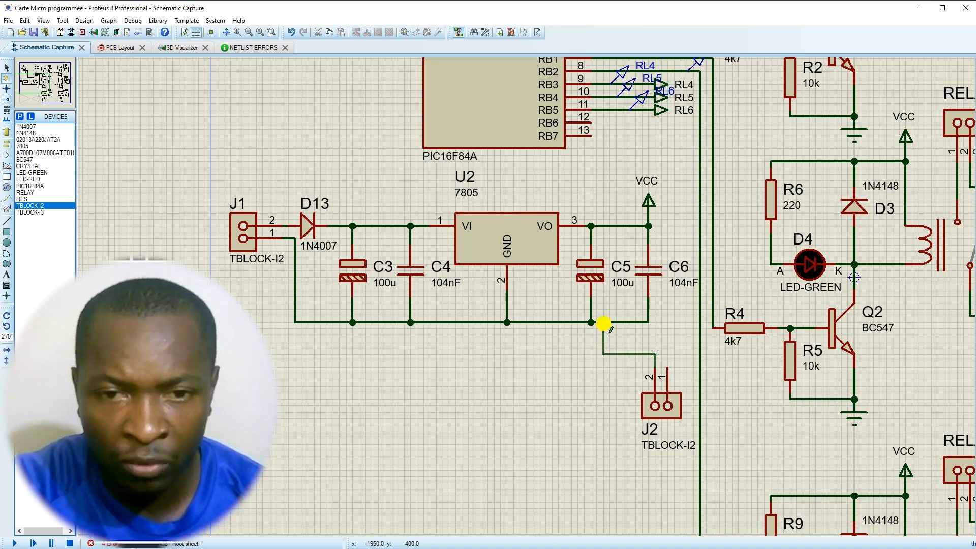
left_click(609, 327)
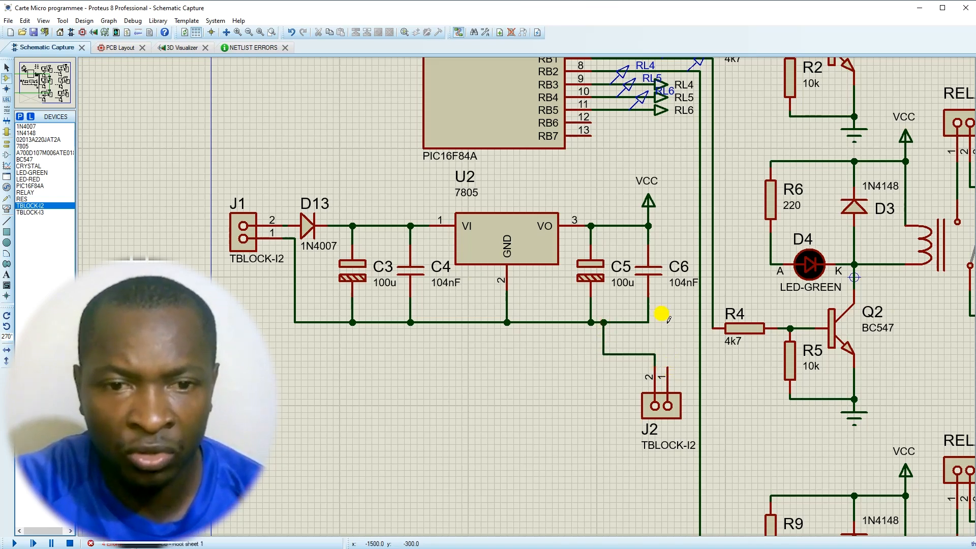
- Place a power terminal on pin 1 of terminal block J2 and label it VCC
left_click(6, 144)
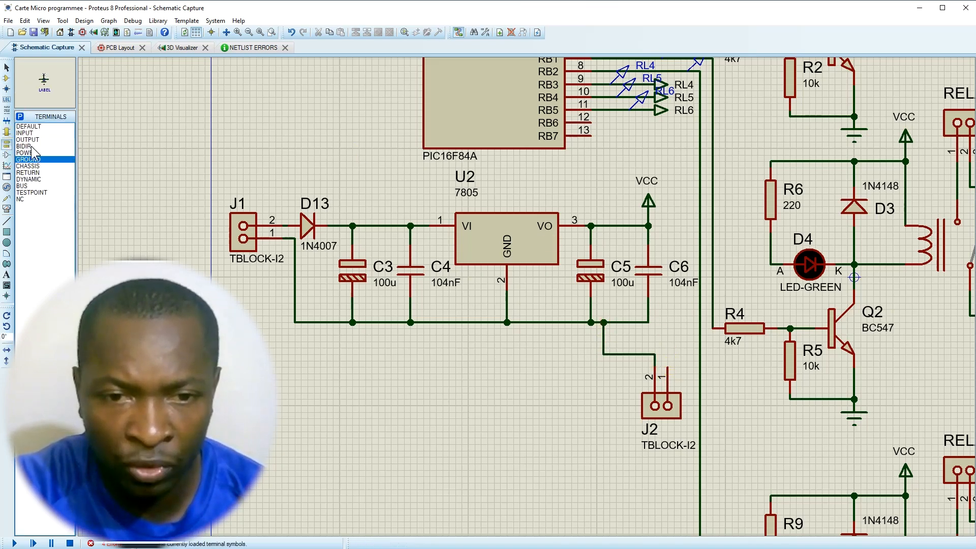
left_click(28, 153)
left_click(664, 351)
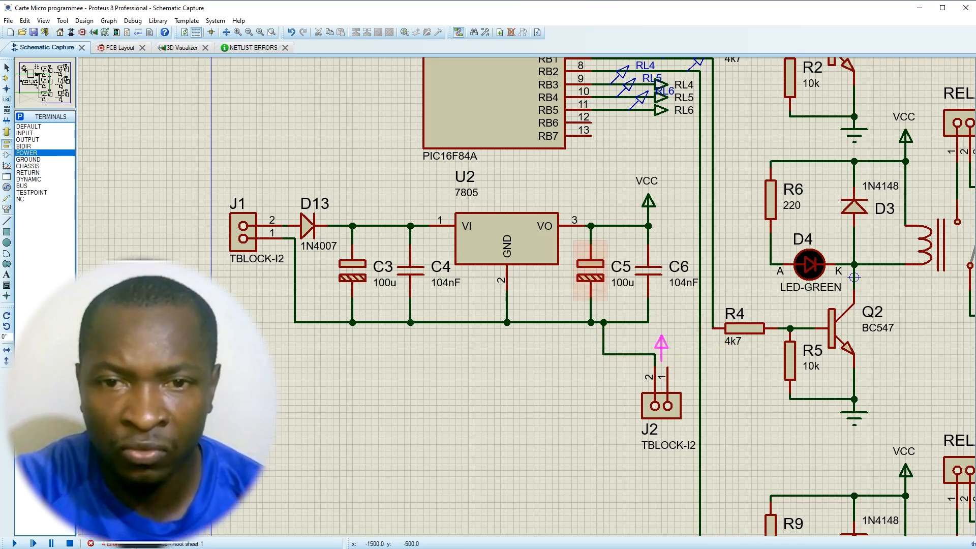
left_click(667, 336)
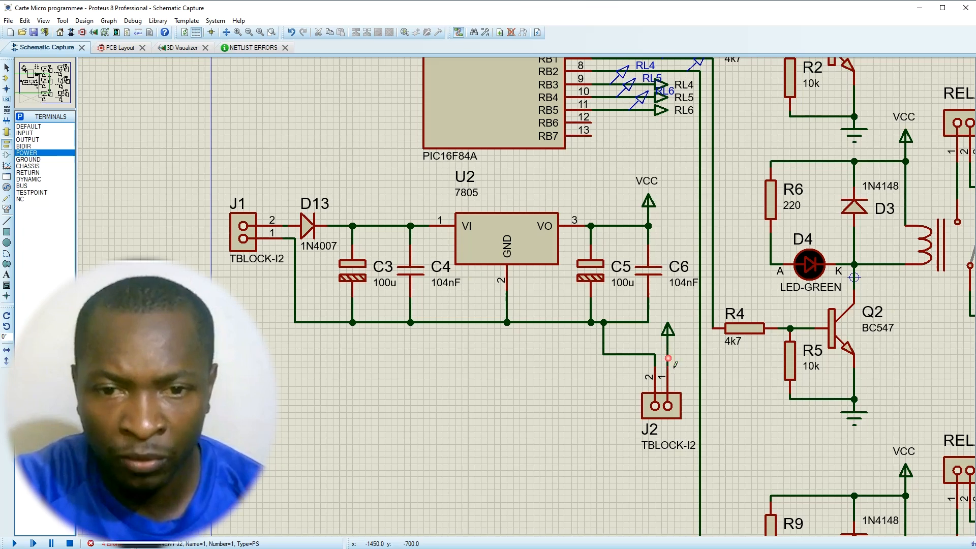
double_click(670, 337)
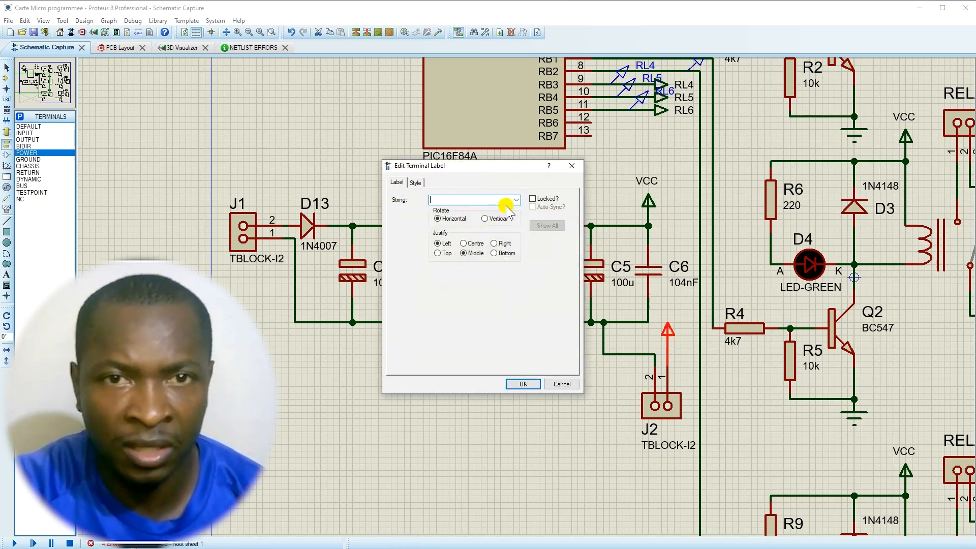
left_click(516, 200)
left_click(454, 246)
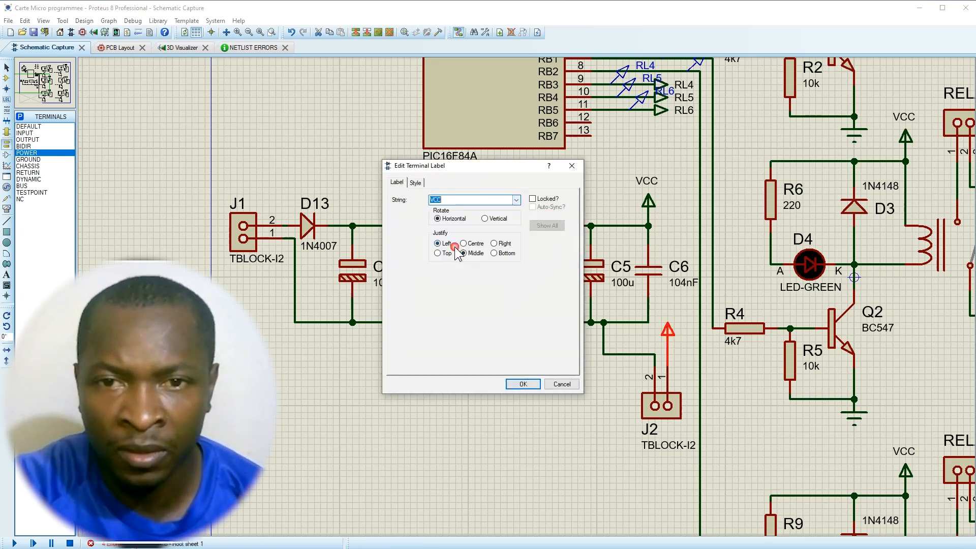
left_click(519, 385)
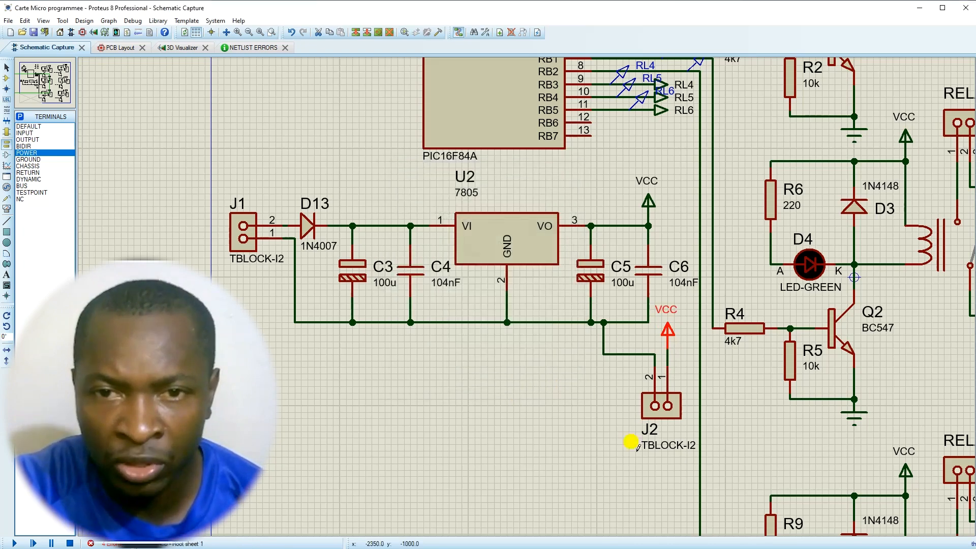
- Rename terminal block J2 as +VCC and the supply's input terminal block J1 as POWER INPUT
double_click(660, 424)
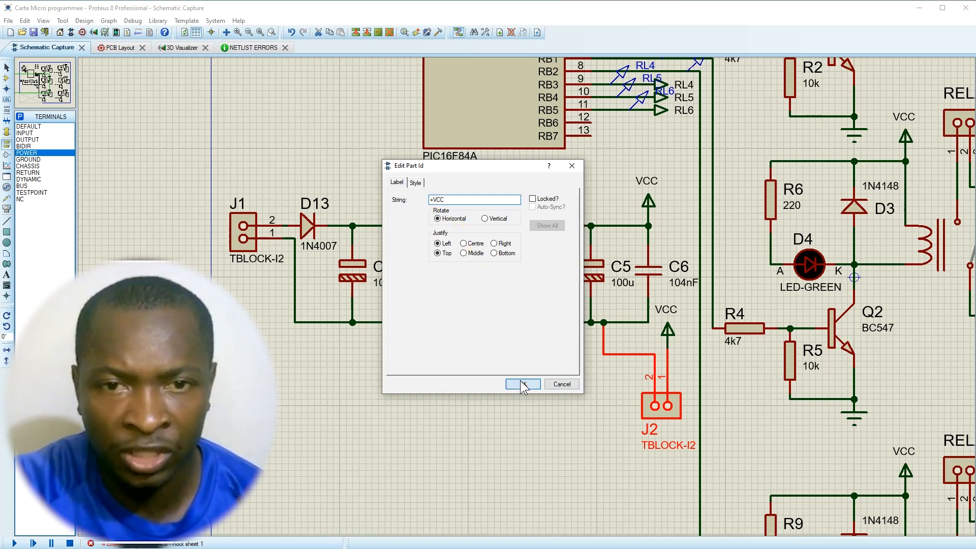
left_click(523, 384)
double_click(245, 233)
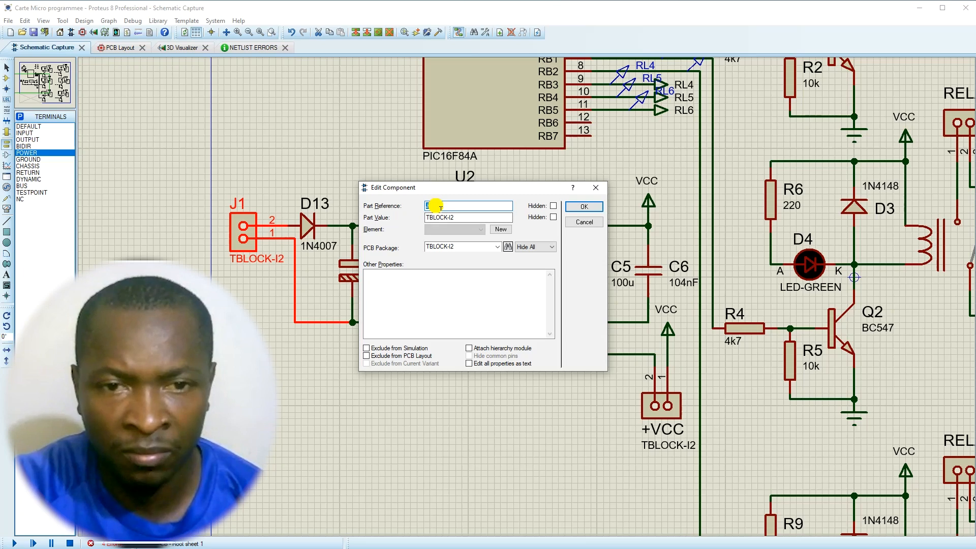
type("POWER")
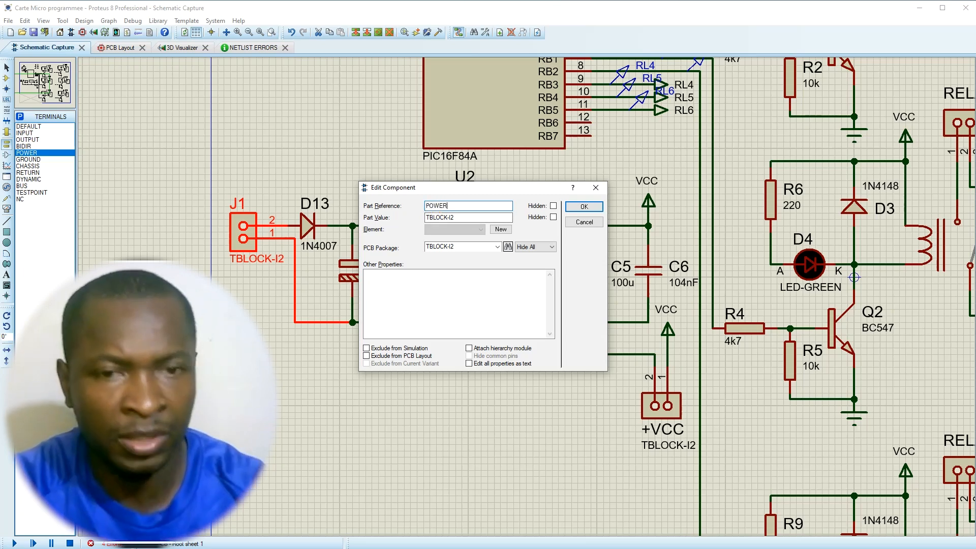
type(" INPUT")
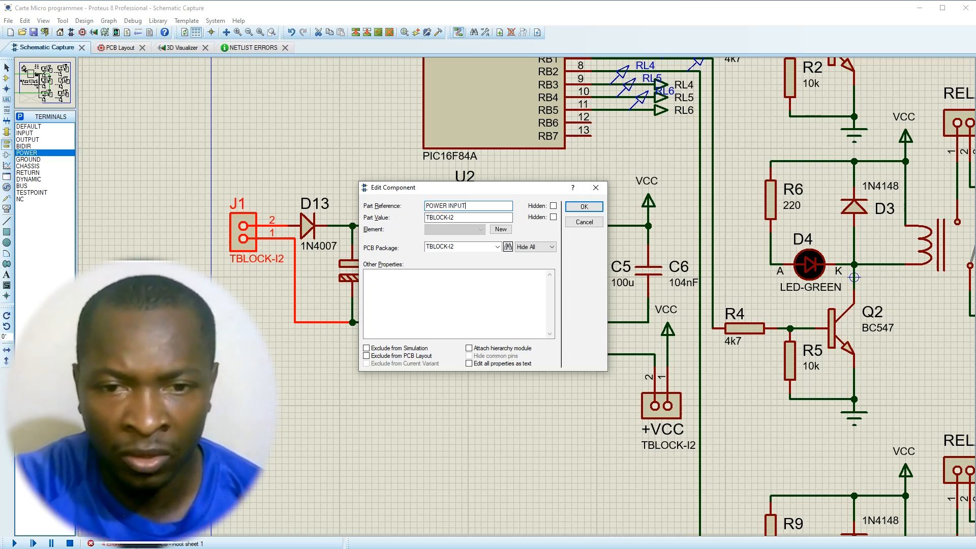
left_click(584, 206)
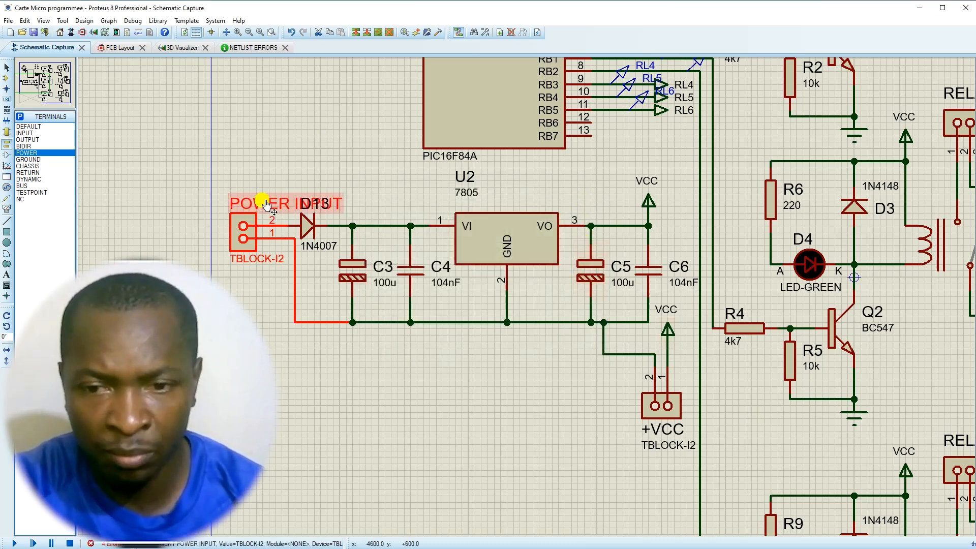
- Turn the POWER INPUT label vertical and move it down alongside the left edge of its connector
double_click(262, 202)
left_click(484, 218)
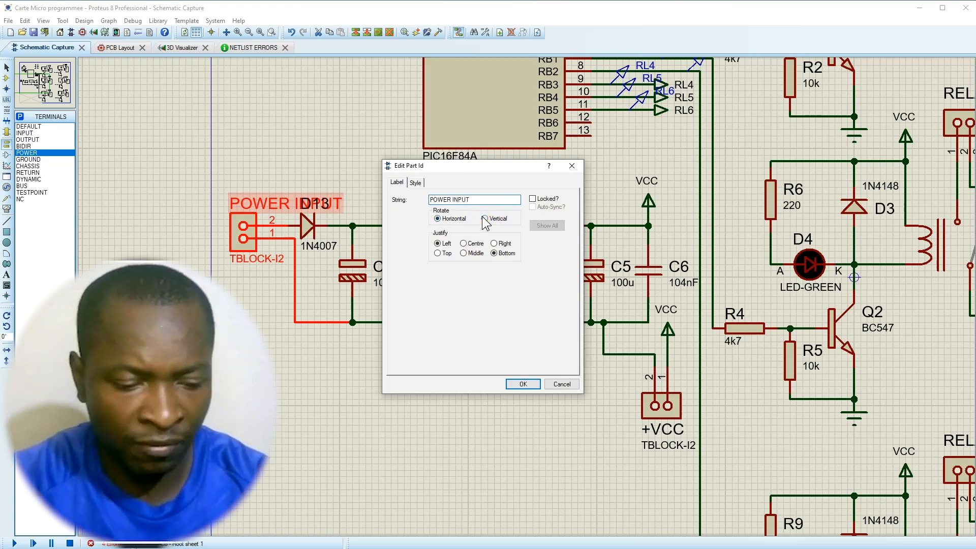
left_click(518, 382)
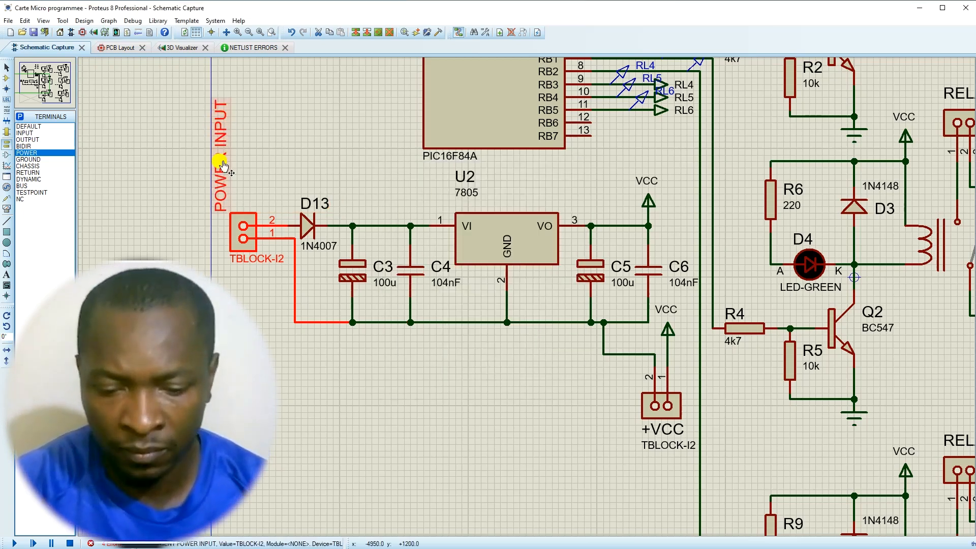
left_click_drag(224, 251, 223, 168)
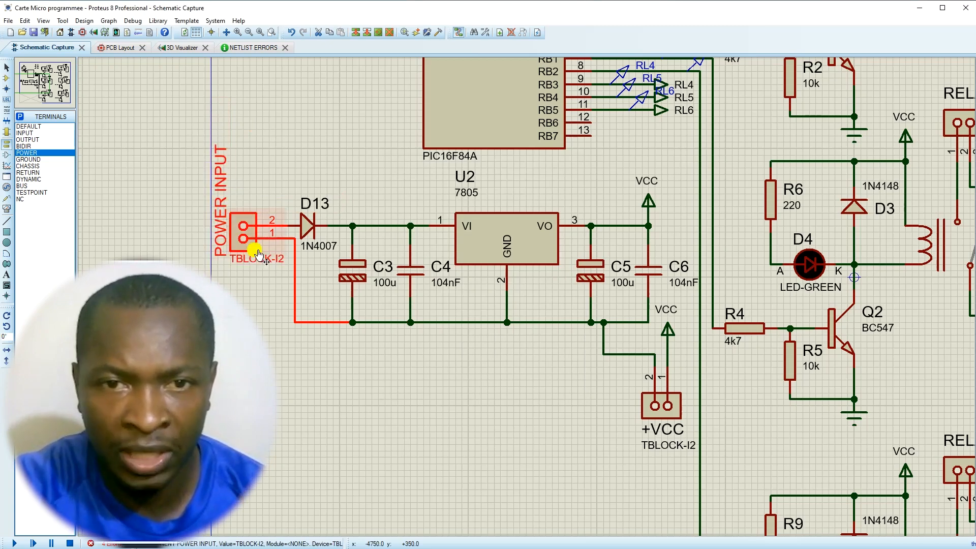
left_click_drag(249, 242, 262, 241)
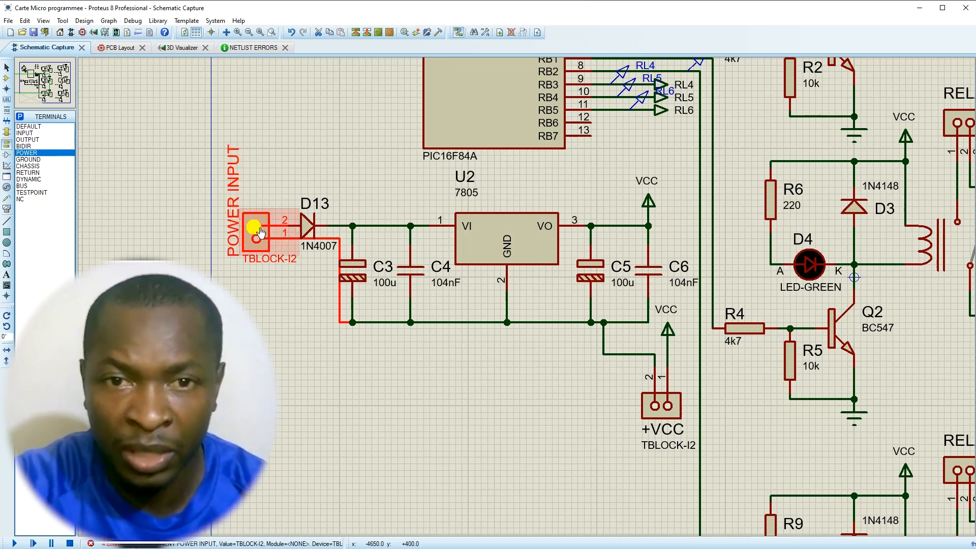
left_click_drag(259, 232, 247, 231)
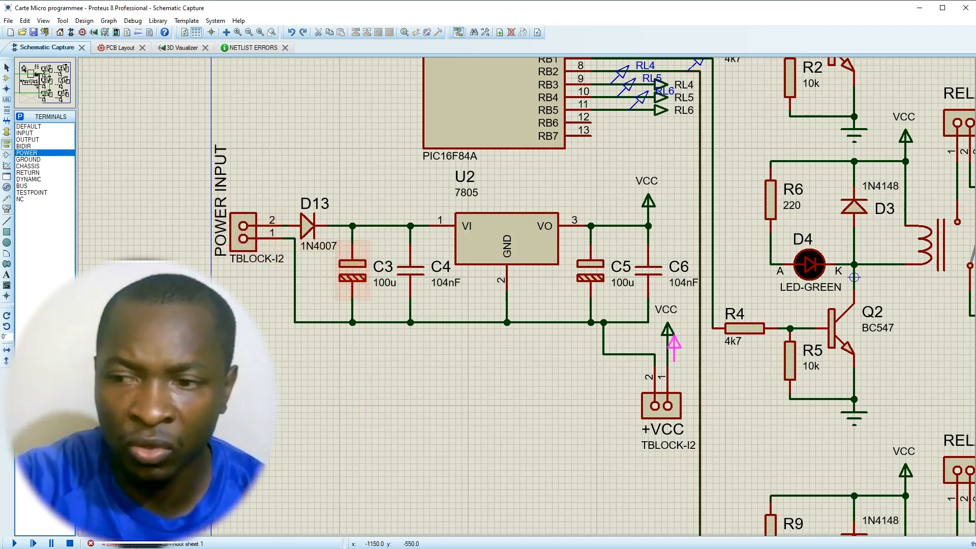
right_click(617, 370)
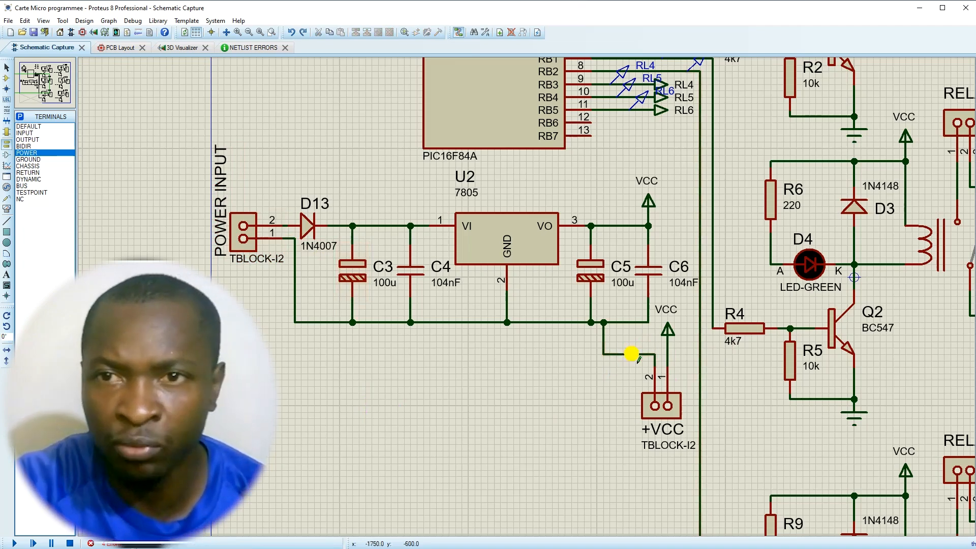
right_click(640, 353)
left_click(672, 366)
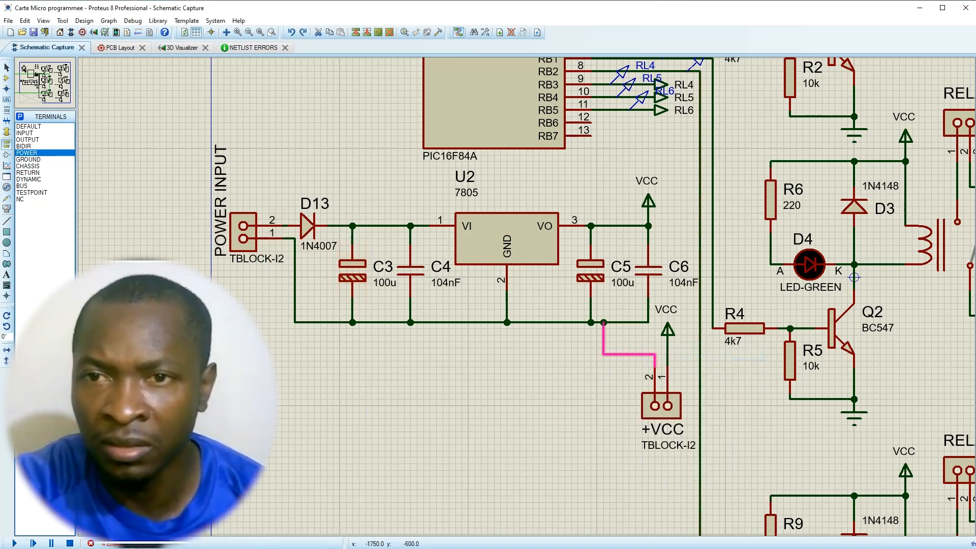
left_click(552, 323)
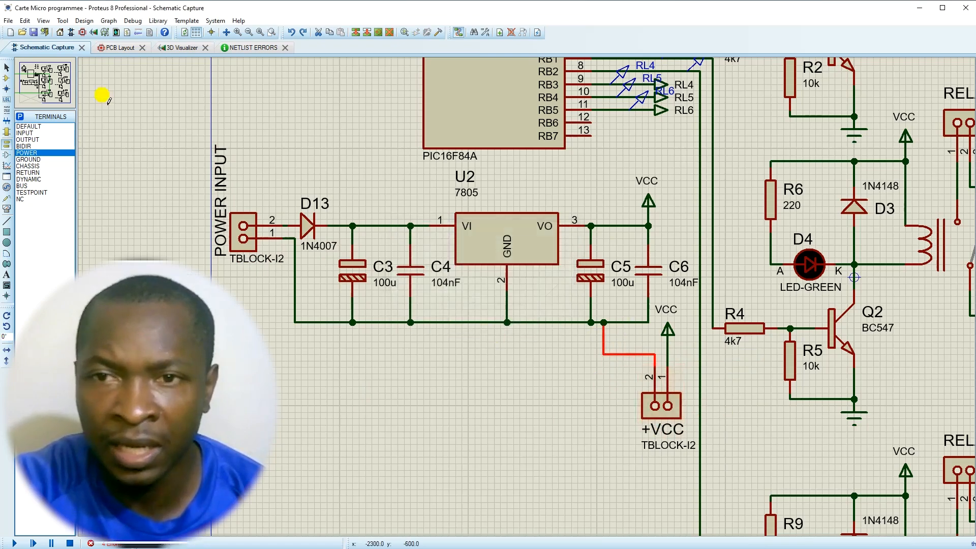
left_click(260, 32)
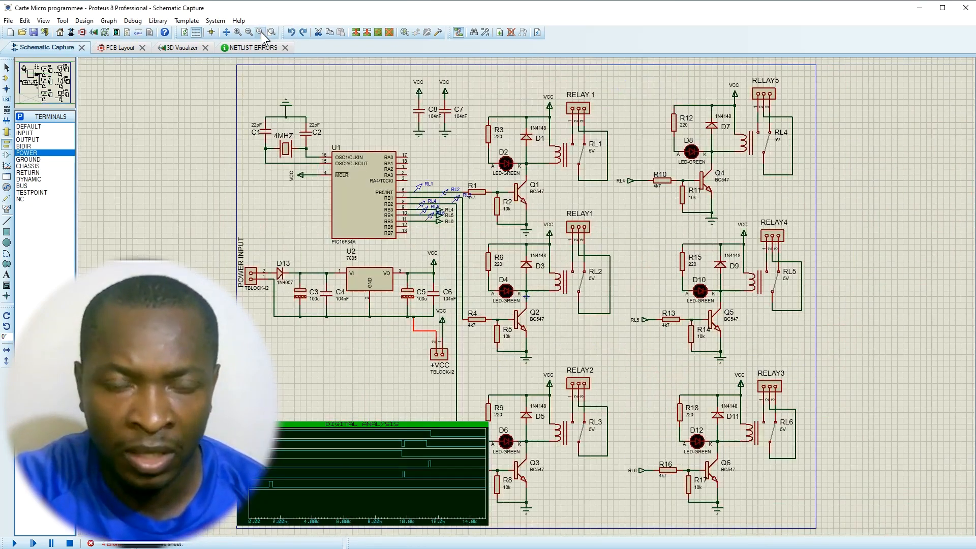
- Try to place the +VCC terminal block and capacitor C3 in the PCB layout
left_click(115, 47)
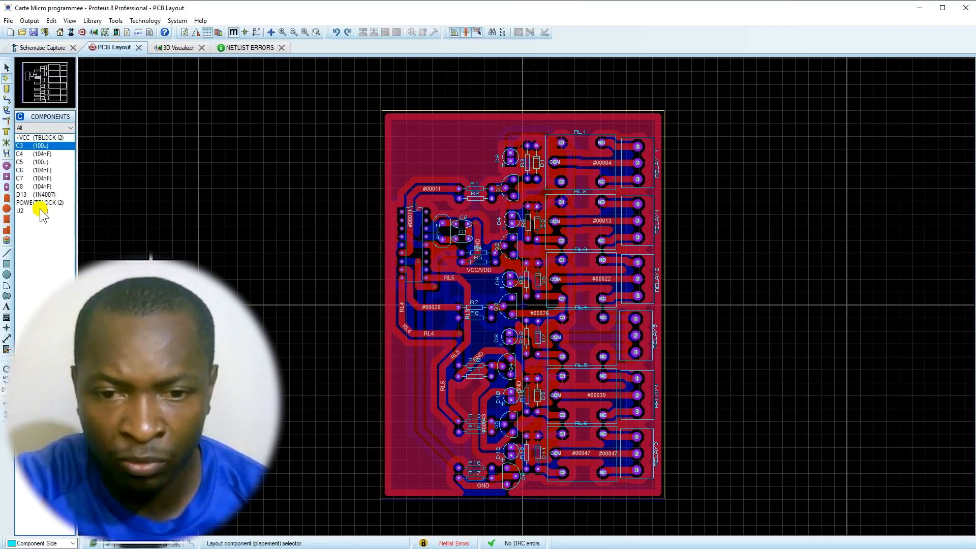
left_click(32, 138)
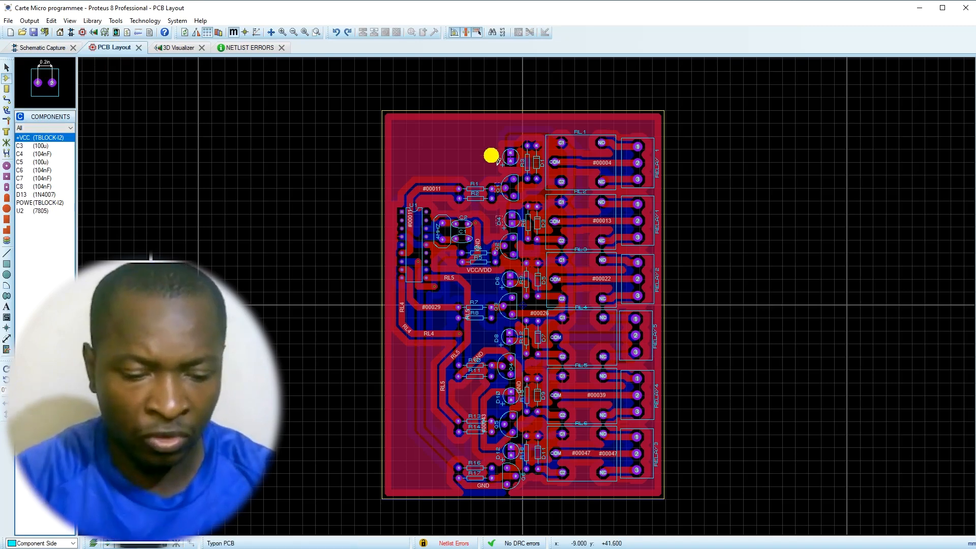
left_click(435, 151)
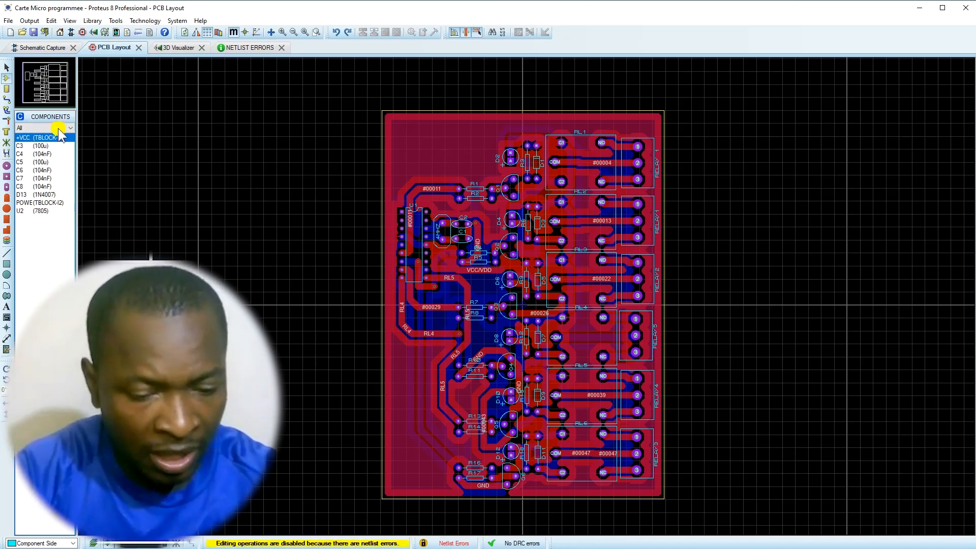
left_click(28, 138)
left_click(426, 152)
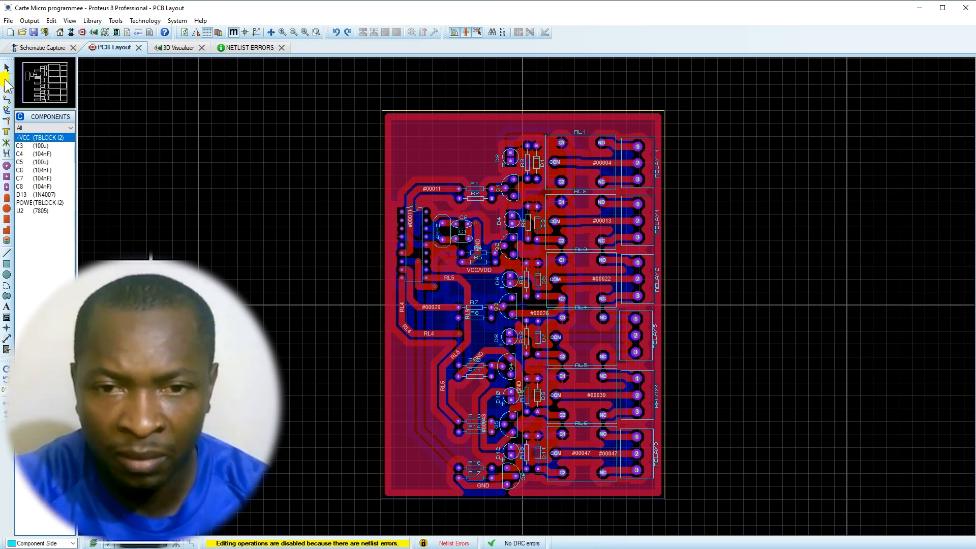
left_click(30, 147)
left_click(31, 137)
left_click(332, 230)
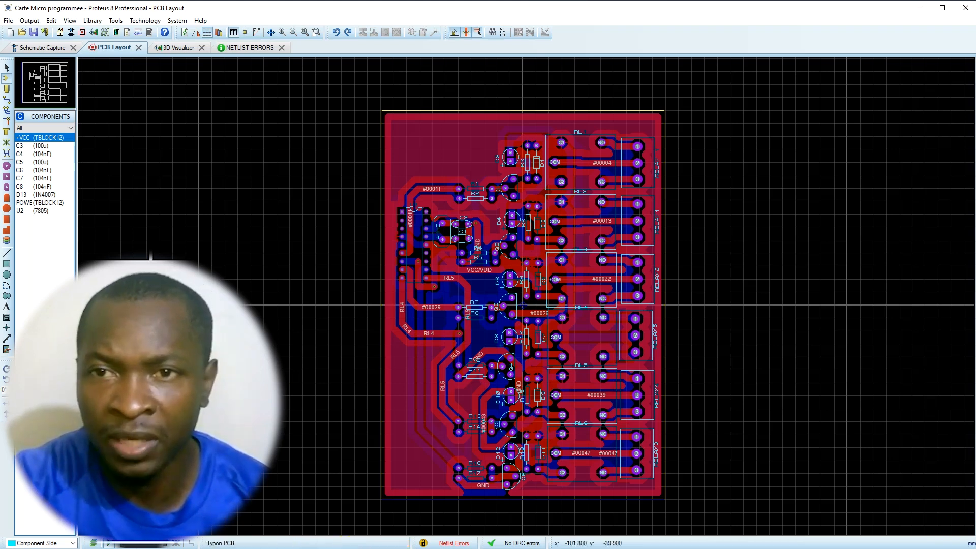
left_click(31, 146)
left_click(366, 341)
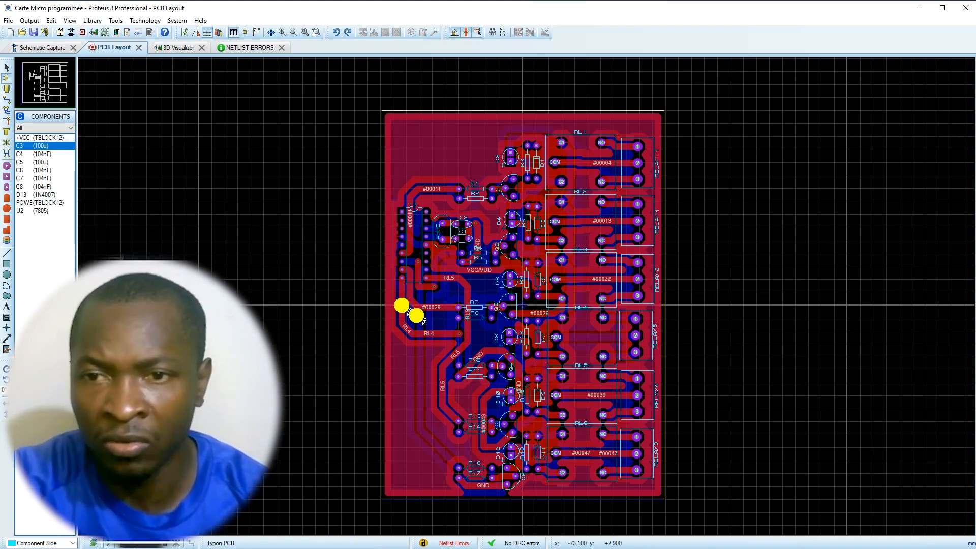
- Review and close the netlist error report, returning to the schematic
left_click(245, 47)
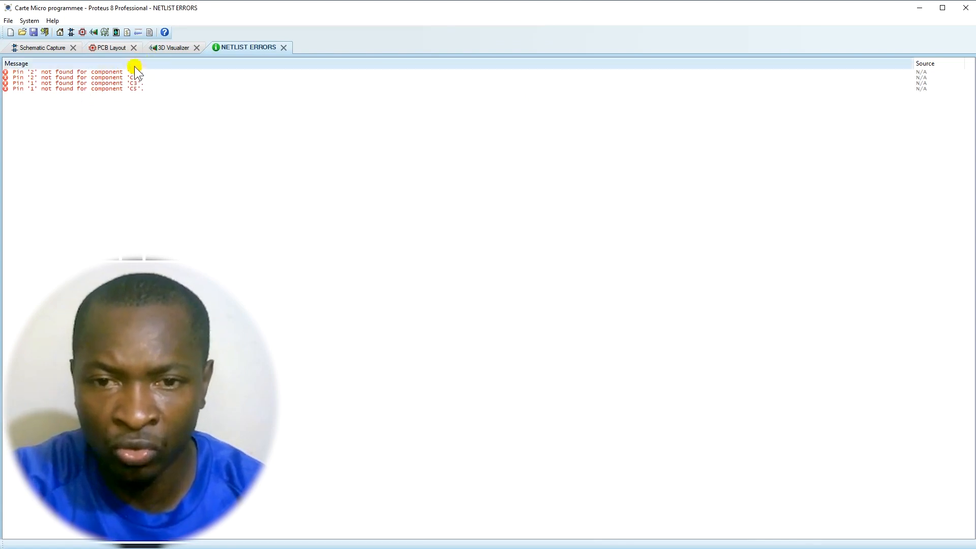
left_click(286, 47)
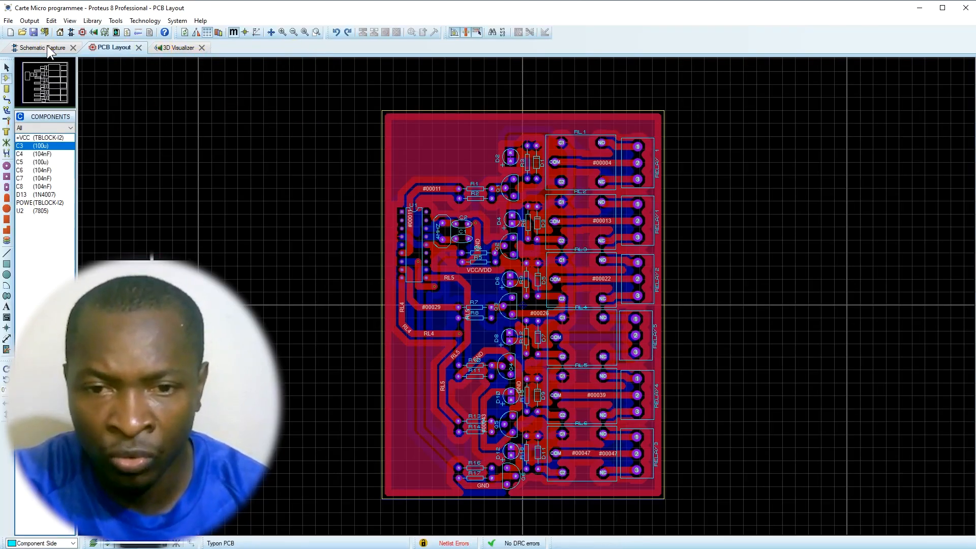
left_click(46, 47)
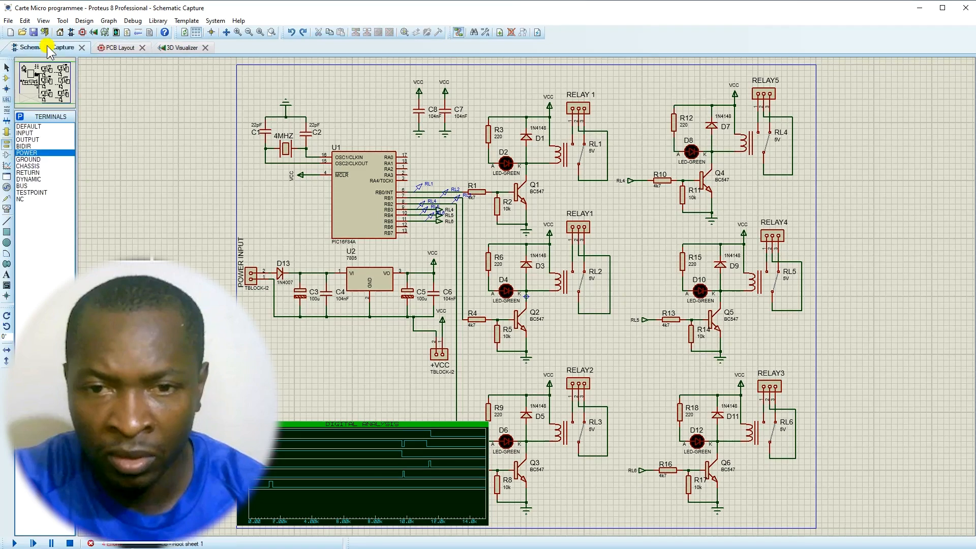
- Map C3's pin 1 to pad + and pin 2 to pad - of package ELEC-RAD15M, save it to USERDVC and update the design's devices
left_click(305, 297)
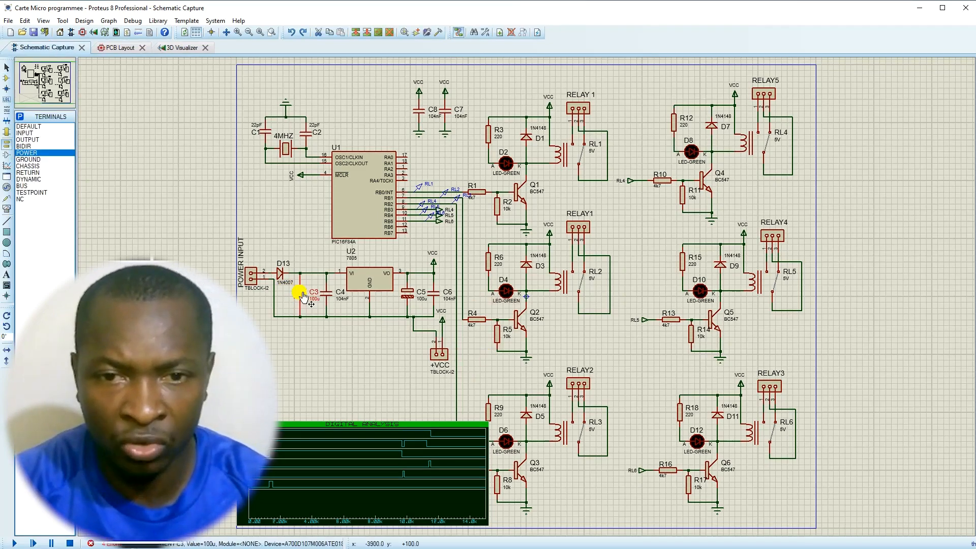
left_click(429, 33)
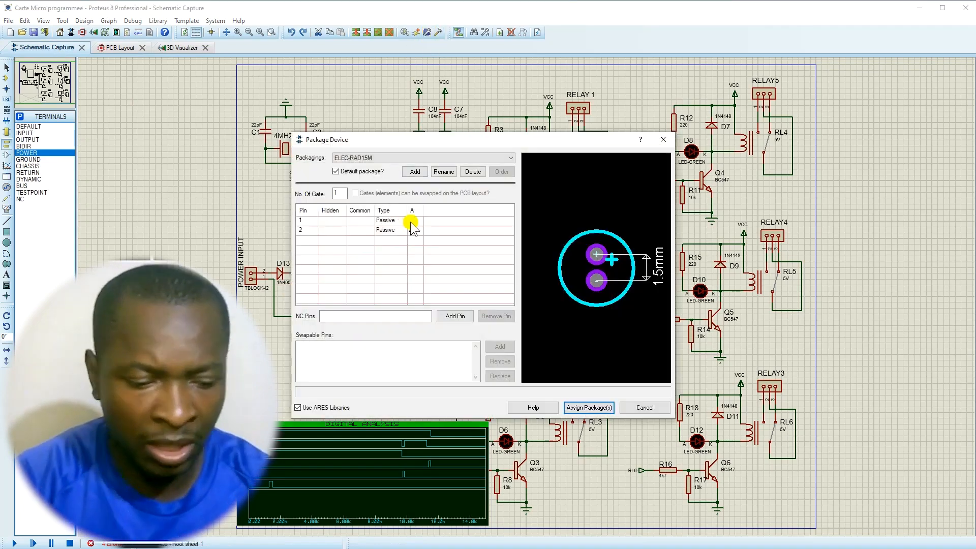
left_click(598, 255)
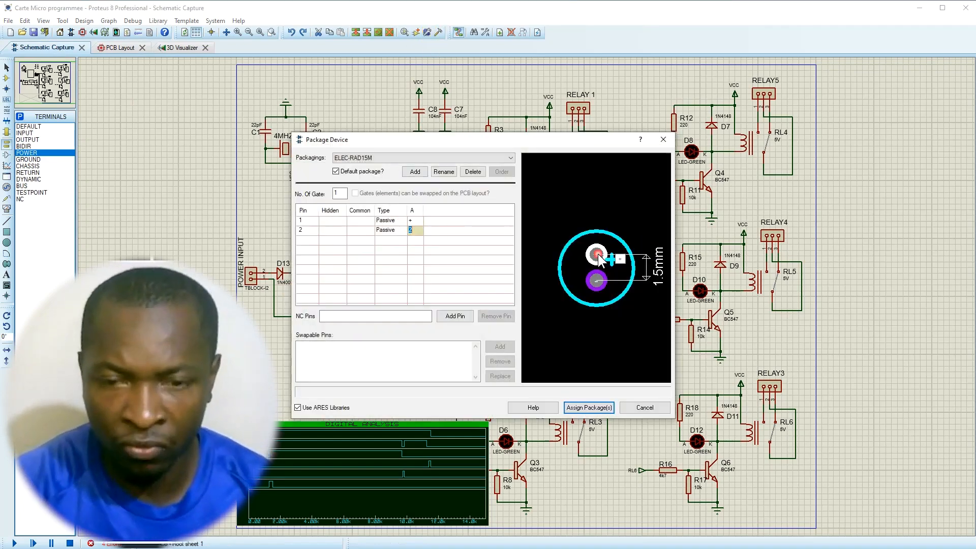
left_click(597, 281)
left_click(588, 407)
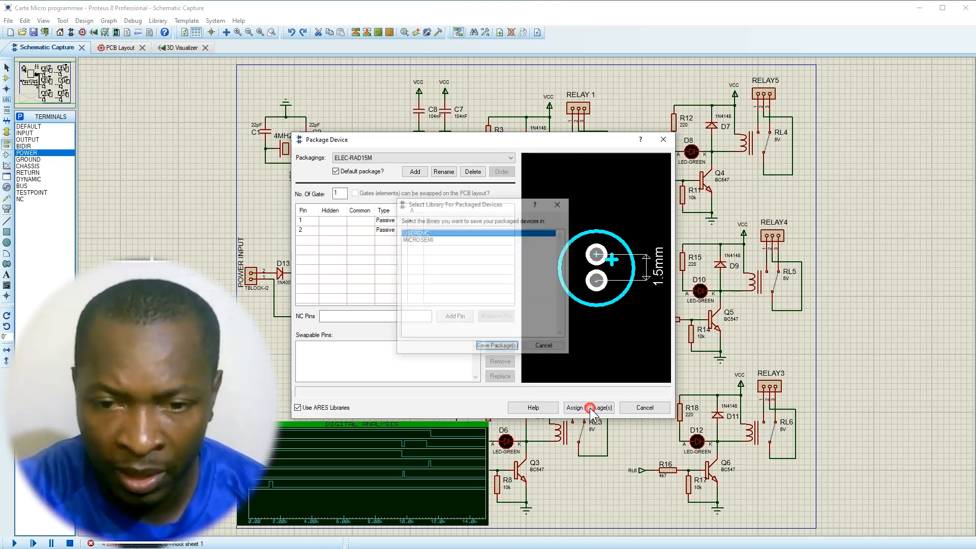
left_click(496, 347)
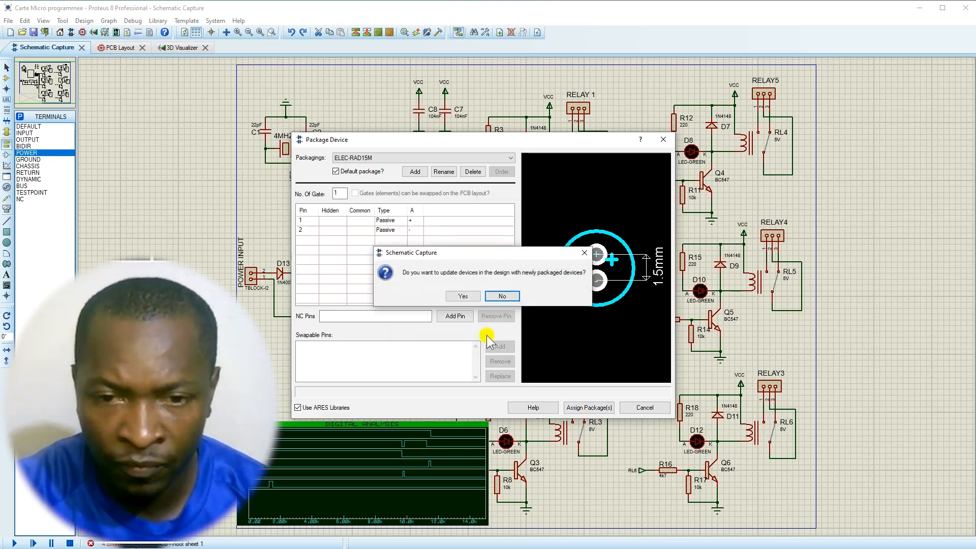
left_click(470, 296)
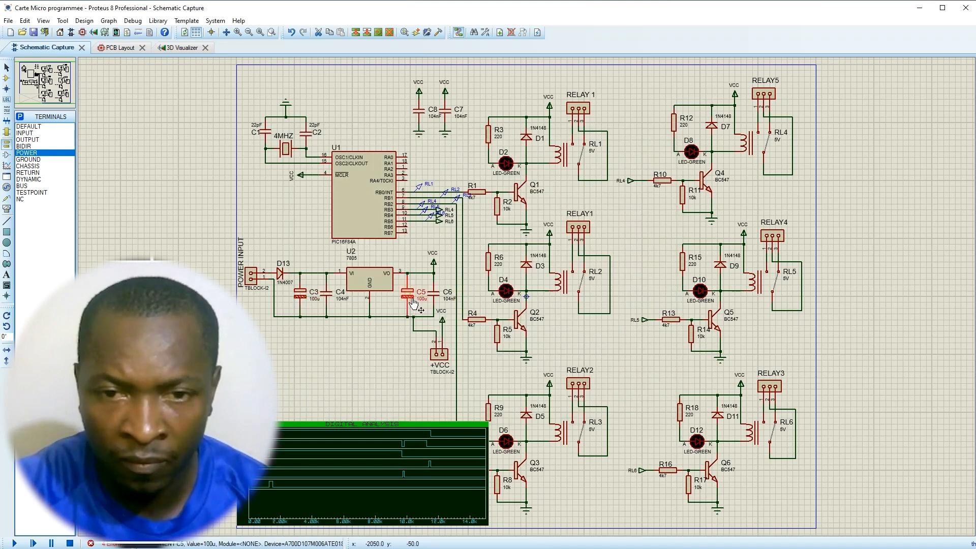
- Reassign package ELEC-RAD15M to the selected 100u capacitor, save the packaged device to the library and update the design's devices
left_click(427, 32)
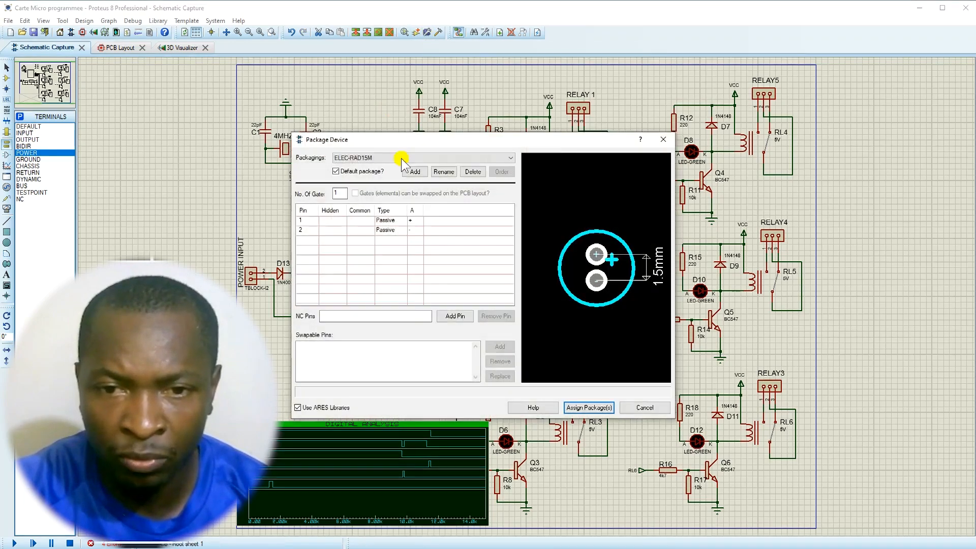
left_click(587, 407)
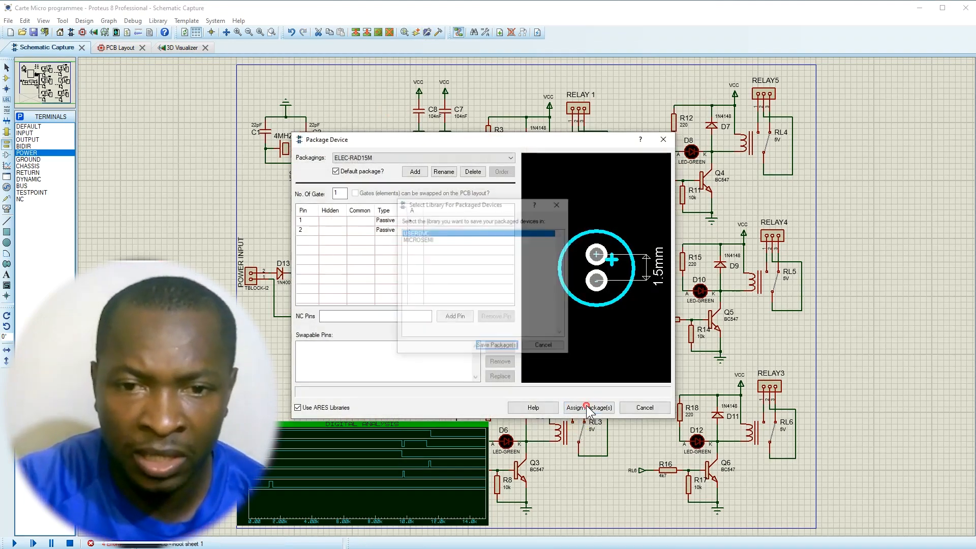
left_click(496, 346)
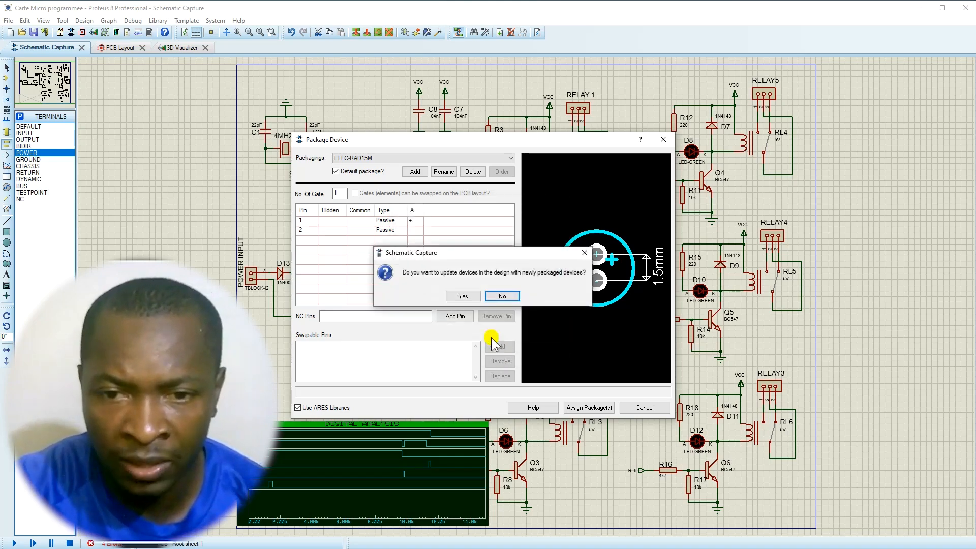
left_click(464, 296)
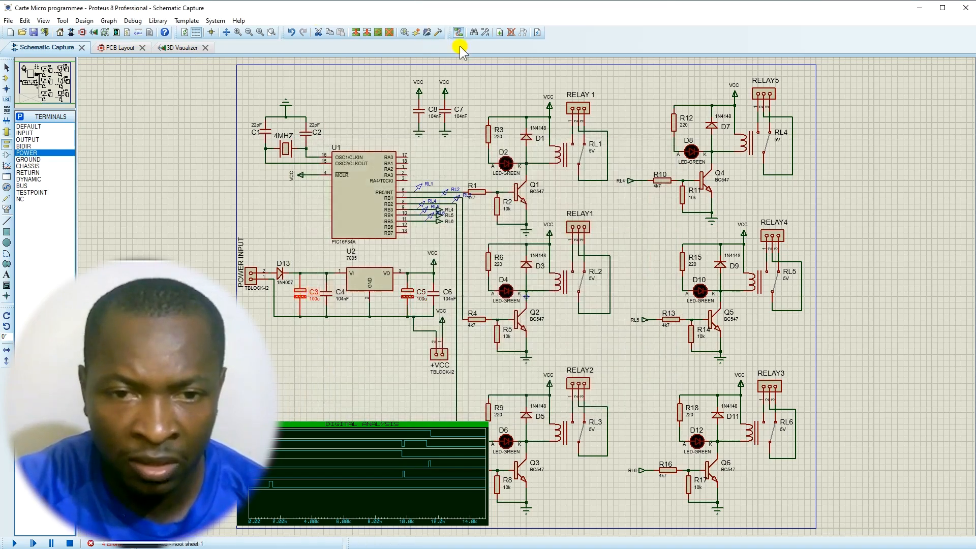
left_click(427, 33)
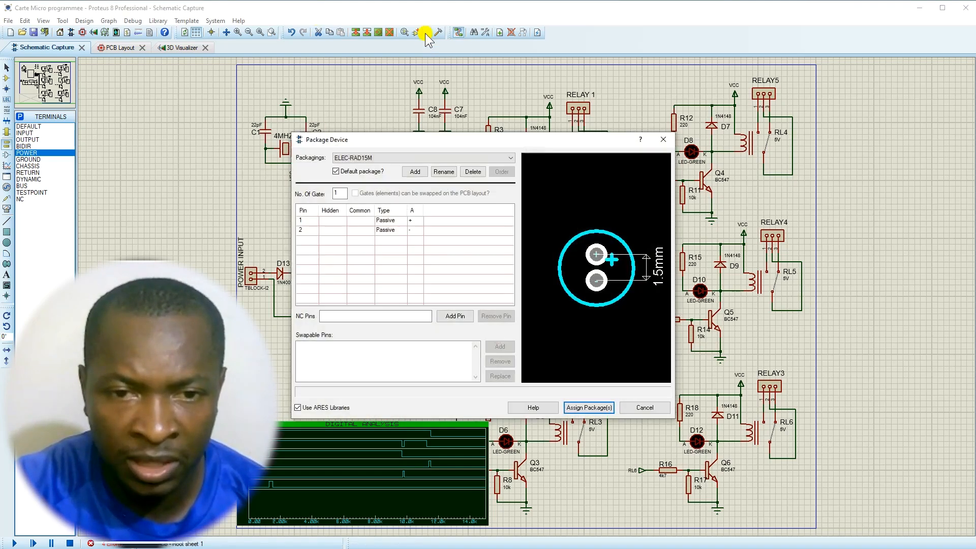
left_click(663, 139)
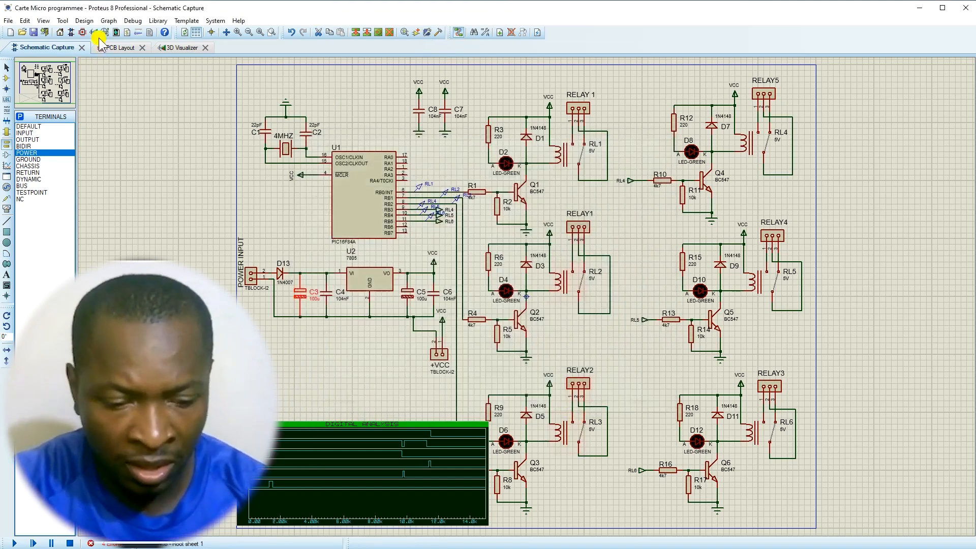
- Place the +VCC terminal block in the upper-left corner of the PCB, above U1
left_click(111, 48)
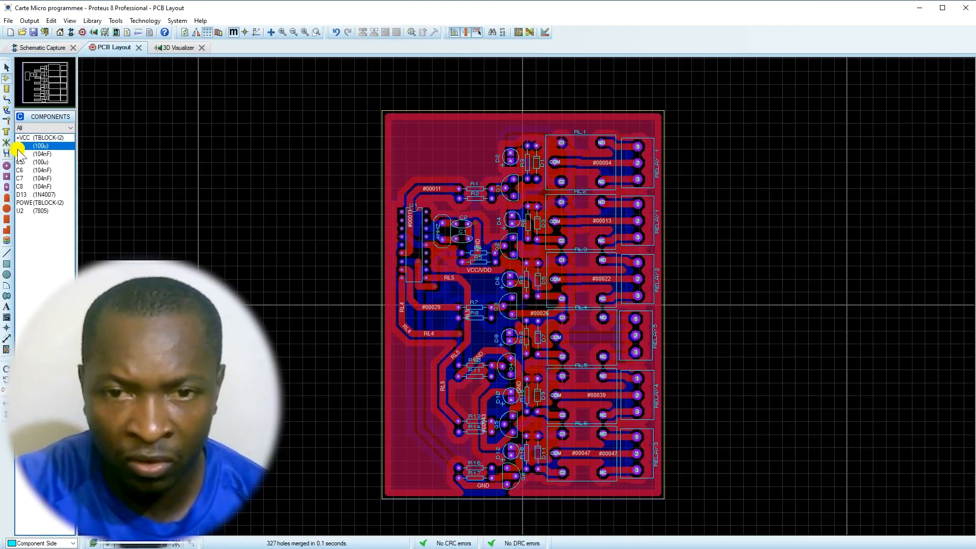
left_click(23, 138)
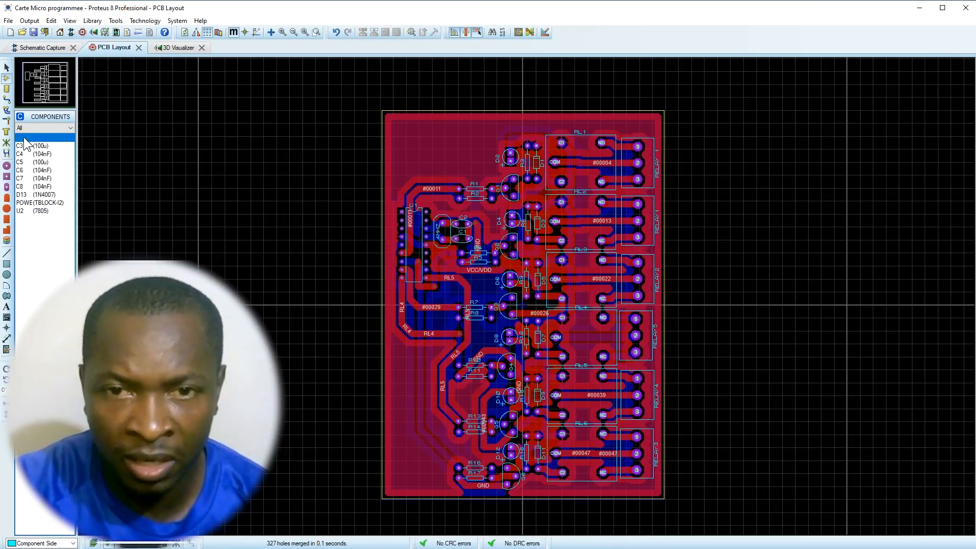
left_click(313, 165)
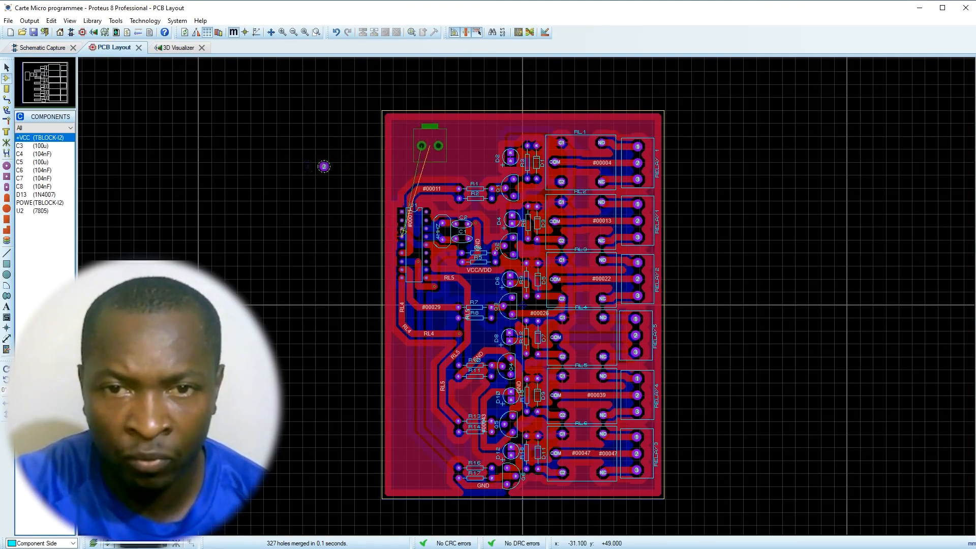
scroll(413, 147, "up", 2)
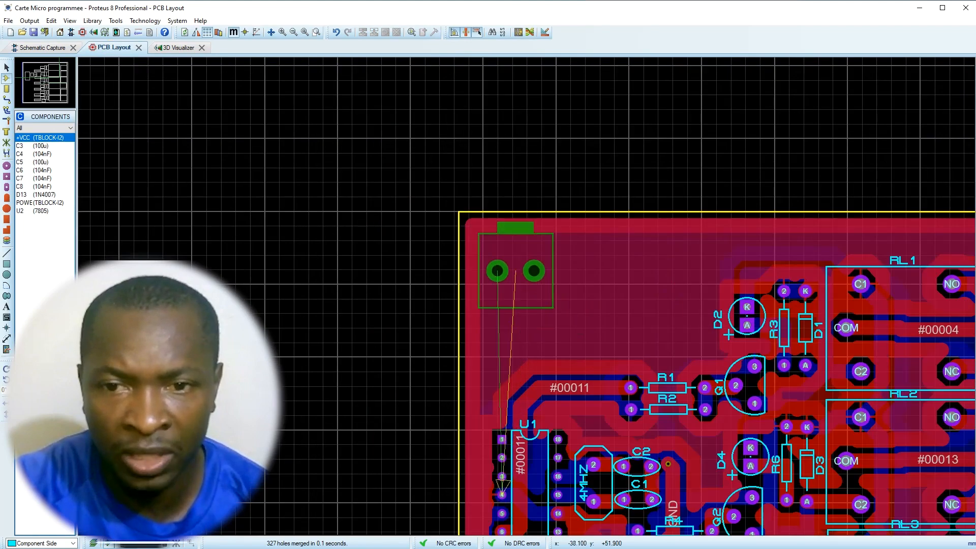
left_click(511, 281)
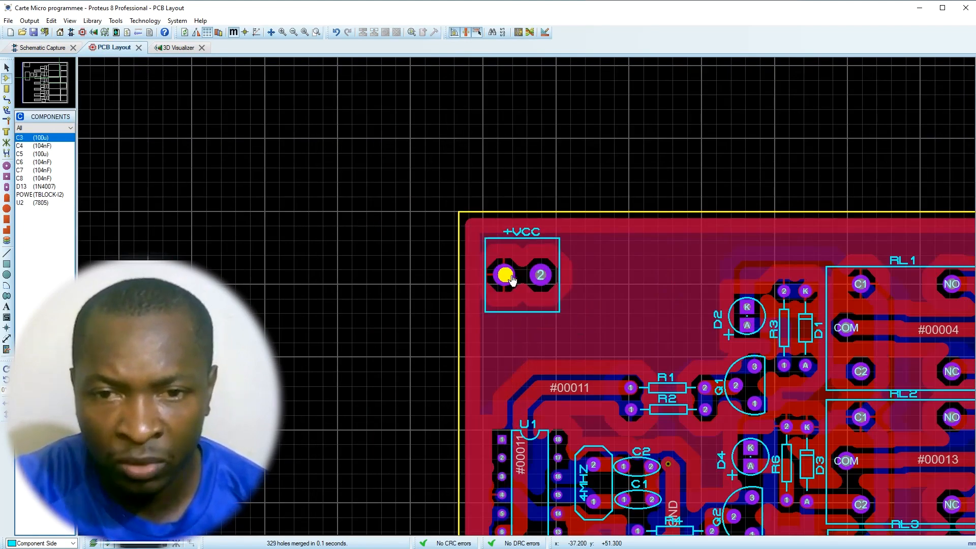
- Check decoupling capacitors C7 and C8 in the schematic, and place C8 on the PCB beside the +VCC block, rotated 270°
left_click(47, 138)
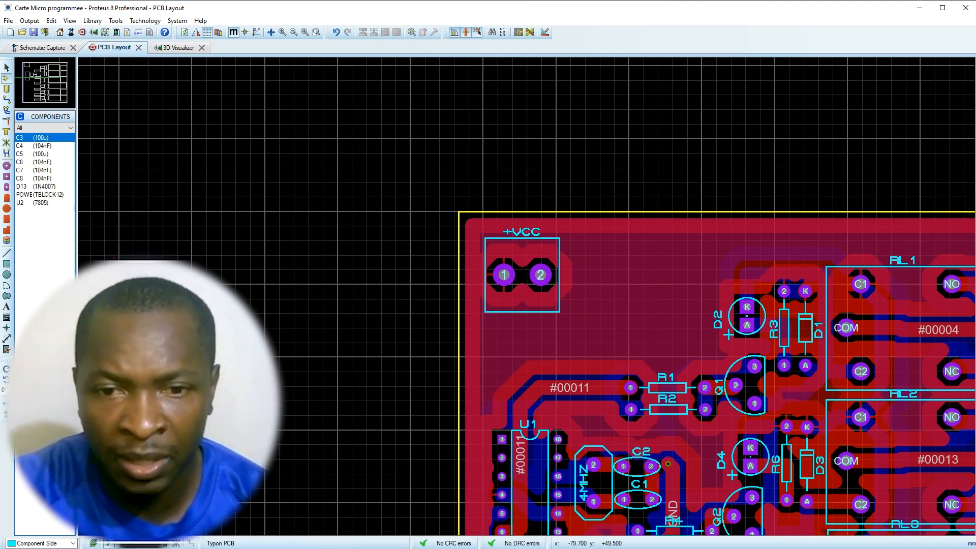
left_click(49, 47)
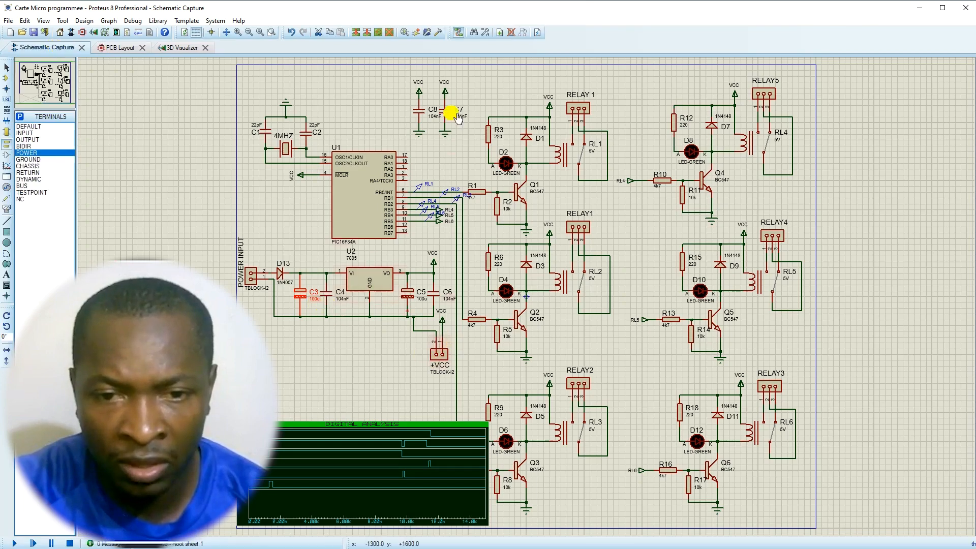
scroll(436, 120, "up", 2)
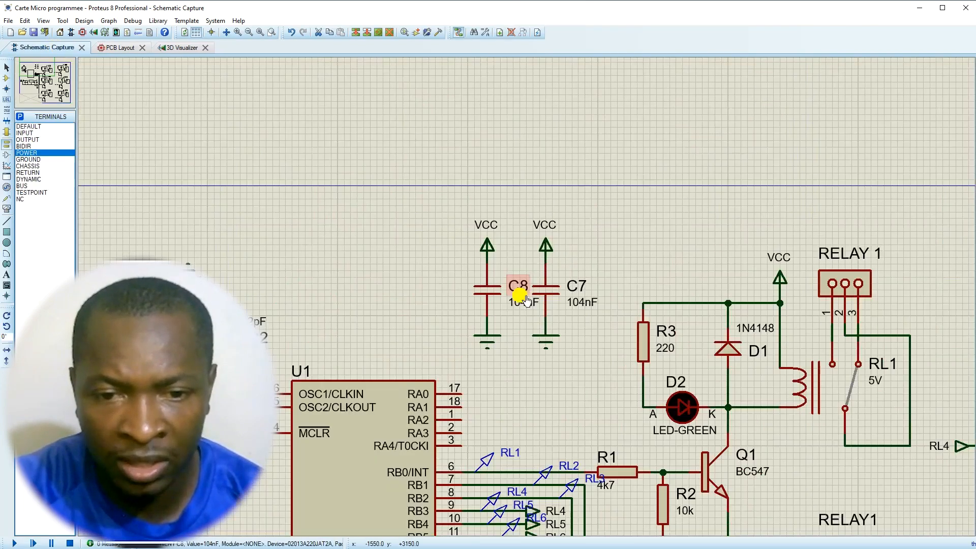
left_click(126, 47)
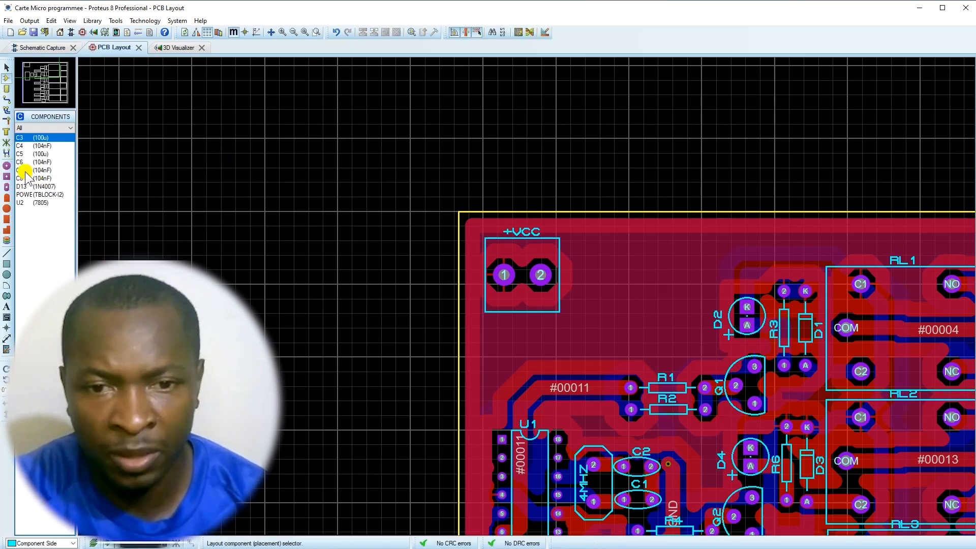
left_click(24, 178)
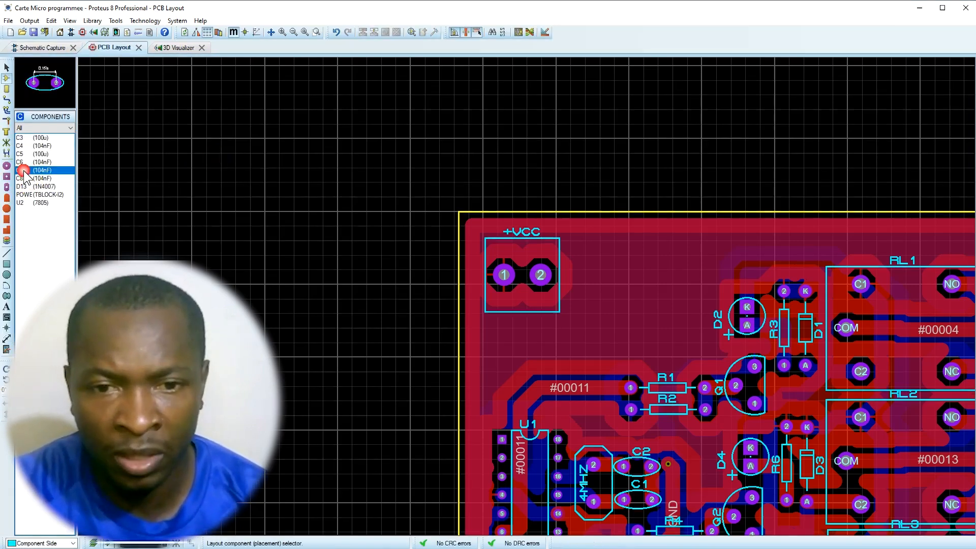
left_click(626, 260)
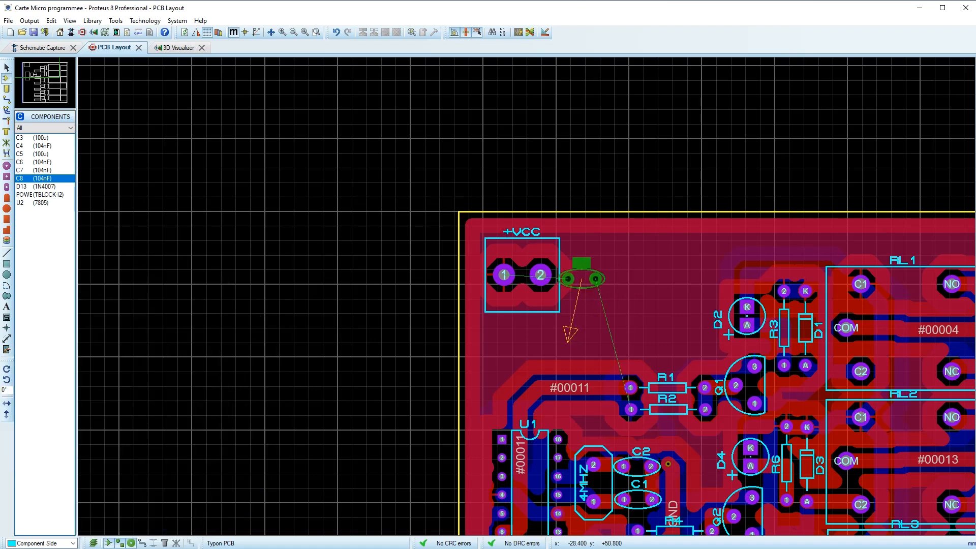
scroll(577, 275, "up", 2)
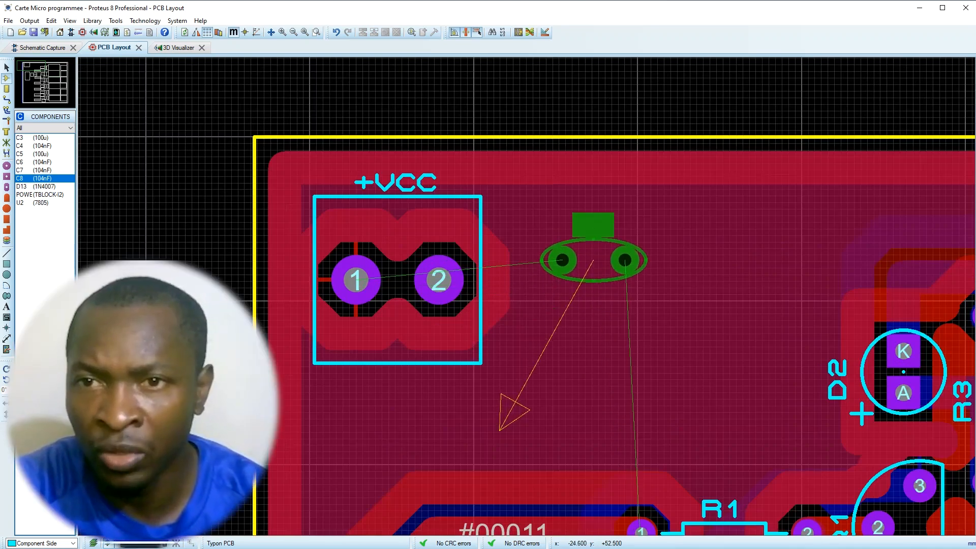
key("KP_Add")
key("KP_Add")
key("KP_Add")
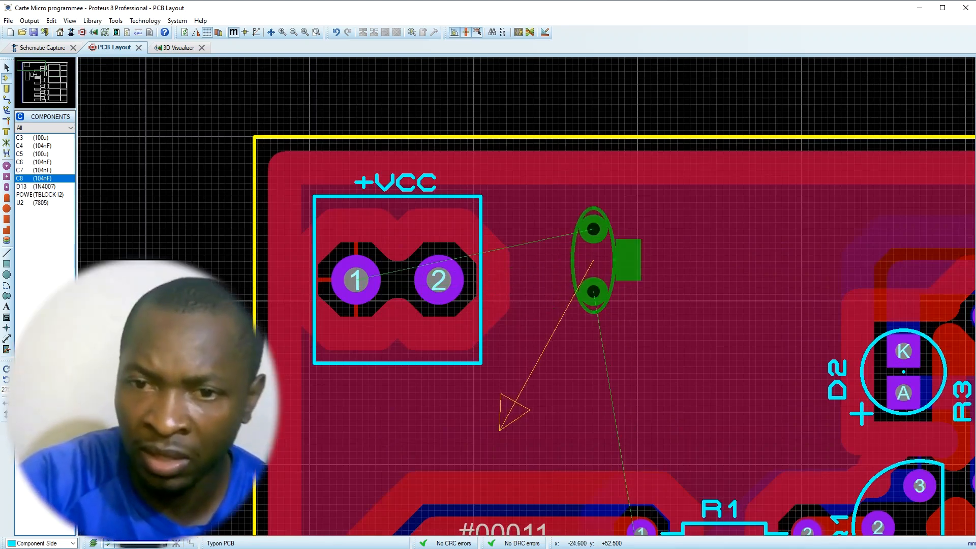
left_click(564, 291)
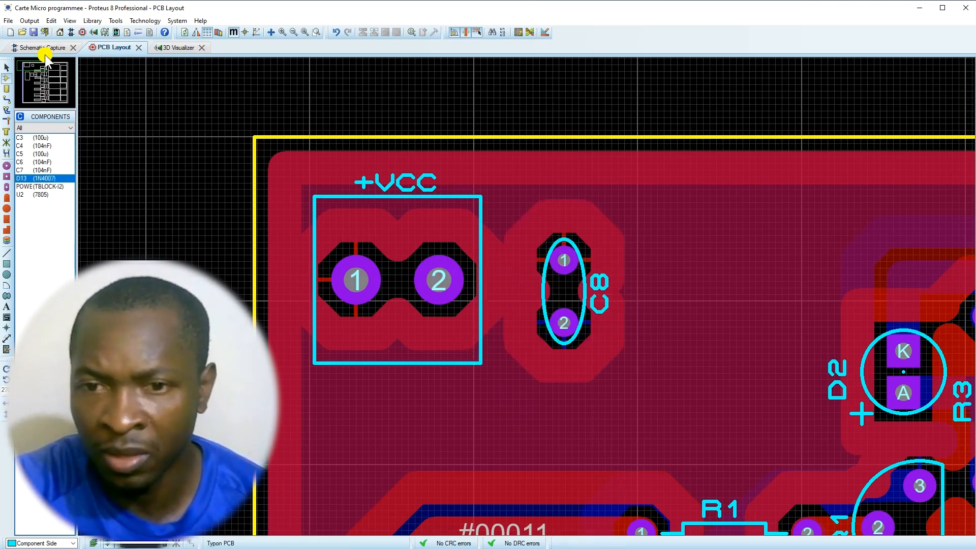
- Rotate the +VCC terminal block 90° anticlockwise and nudge C8 slightly up and left to line up beside it
left_click(6, 67)
left_click(426, 364)
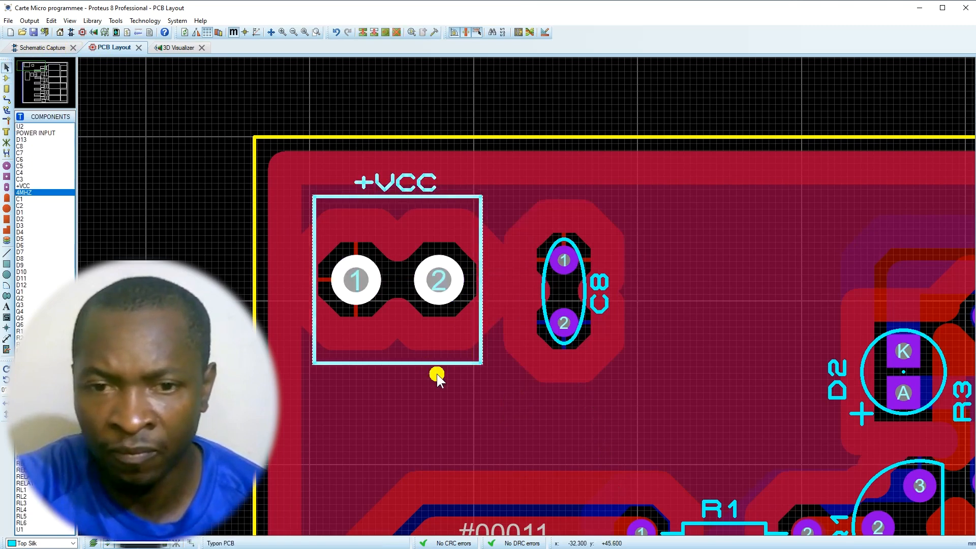
key("KP_Add")
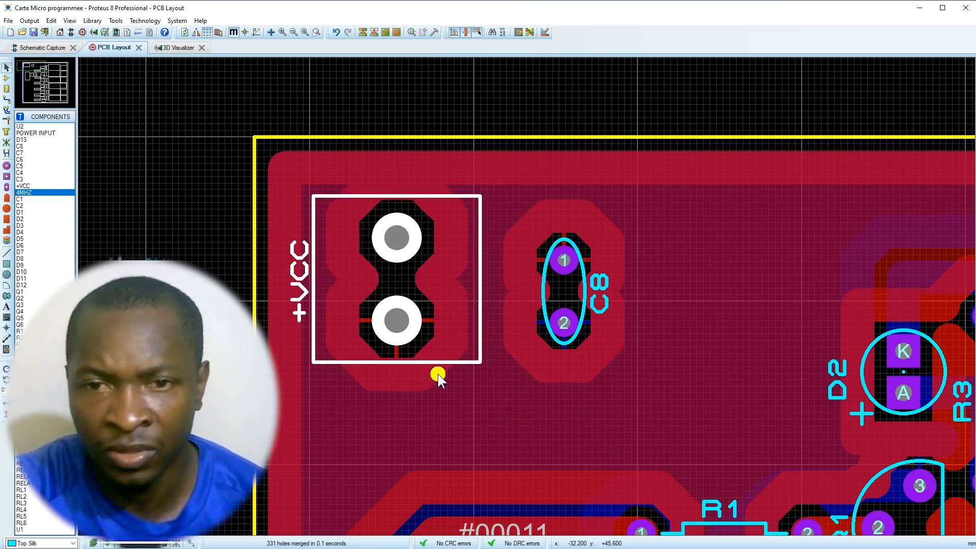
left_click(569, 343)
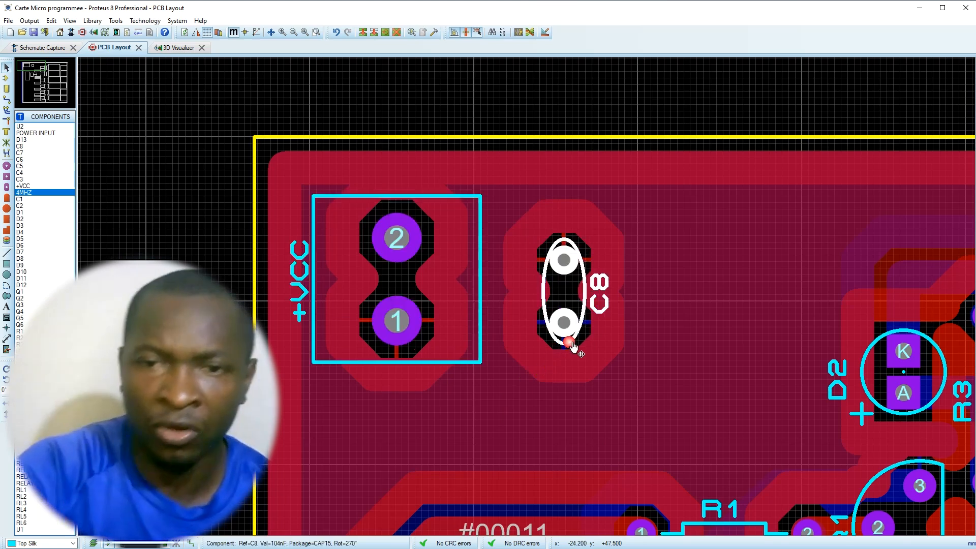
mouse_move(569, 343)
left_mouse_down()
mouse_move(670, 308)
mouse_move(565, 330)
left_mouse_up()
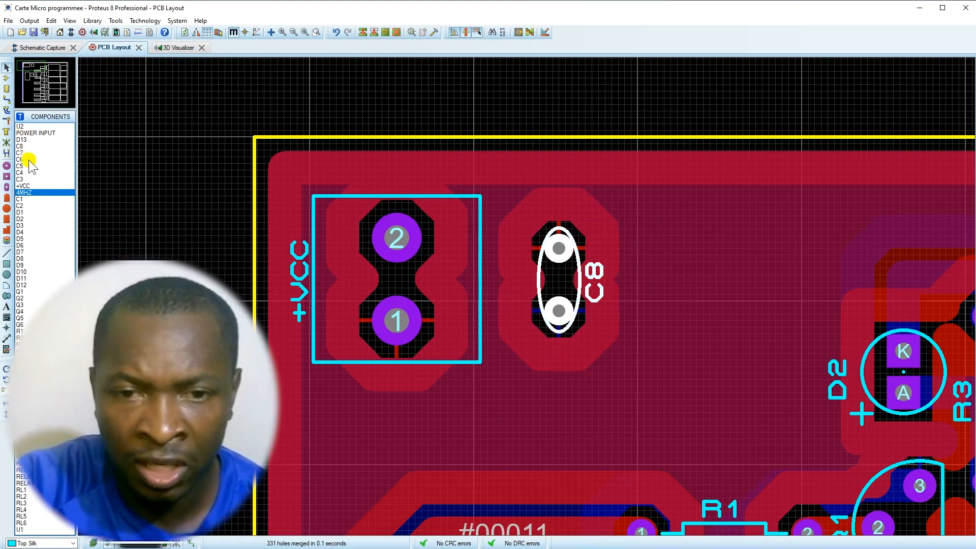
- Place capacitor C7 on the PCB to the right of C8, rotated 270° and level with it
left_click(7, 77)
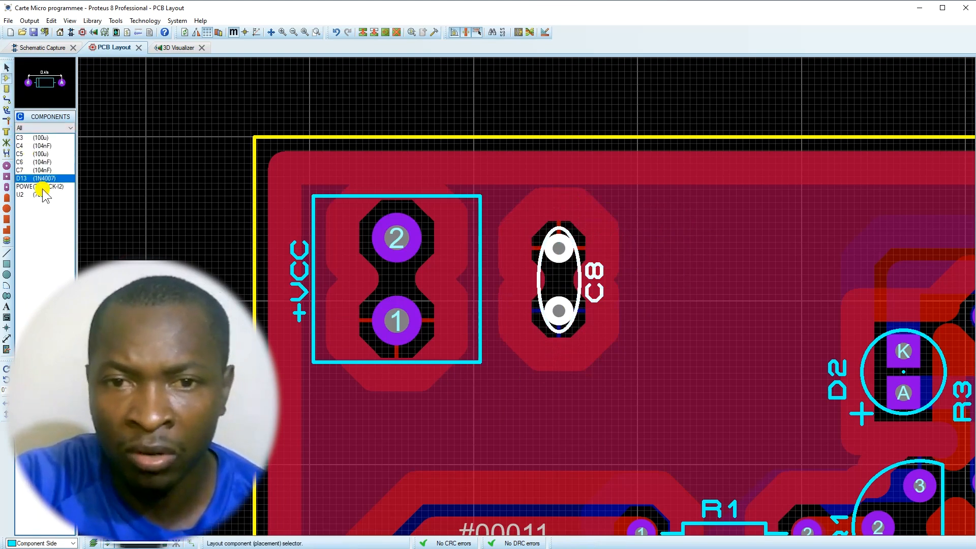
left_click(26, 170)
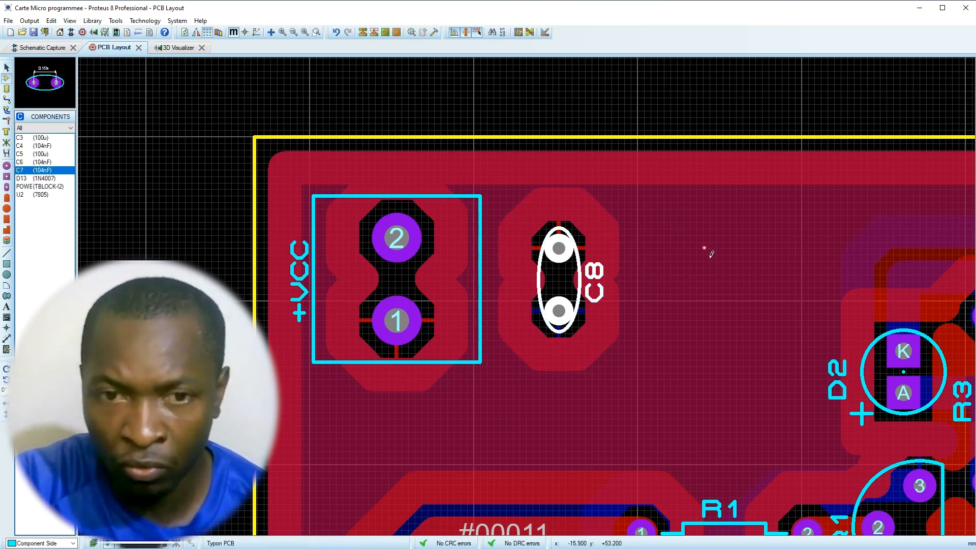
left_click(704, 248)
left_click(704, 258)
key("KP_Add")
key("KP_Add")
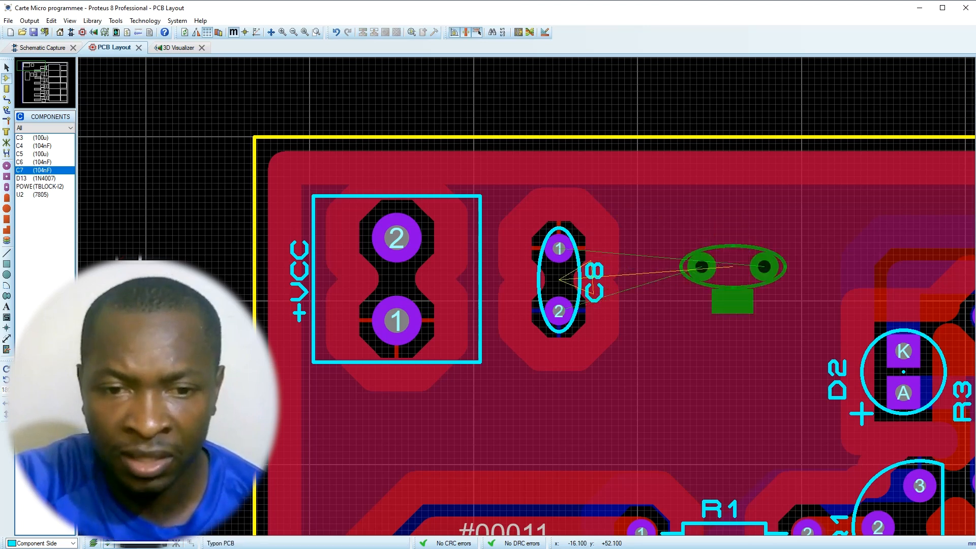
key("KP_Add")
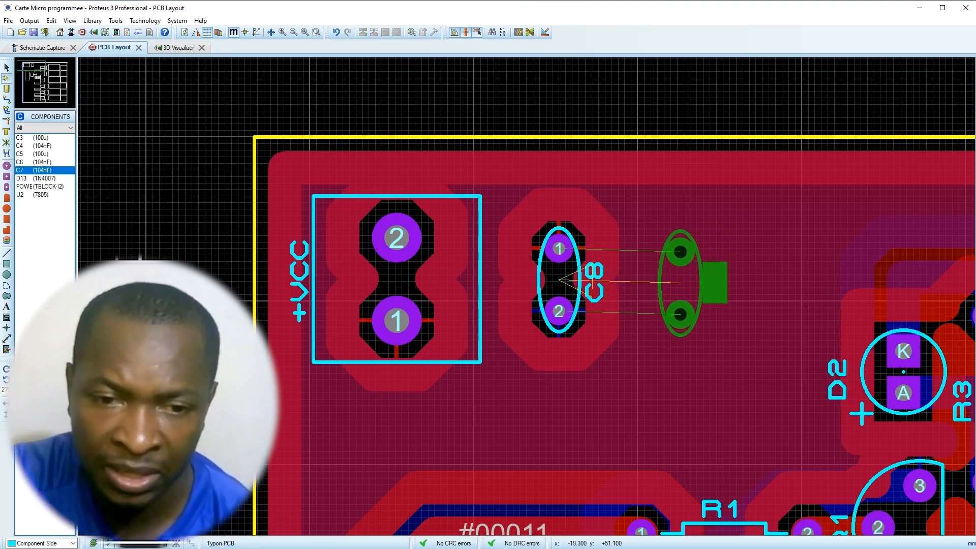
left_click(672, 281)
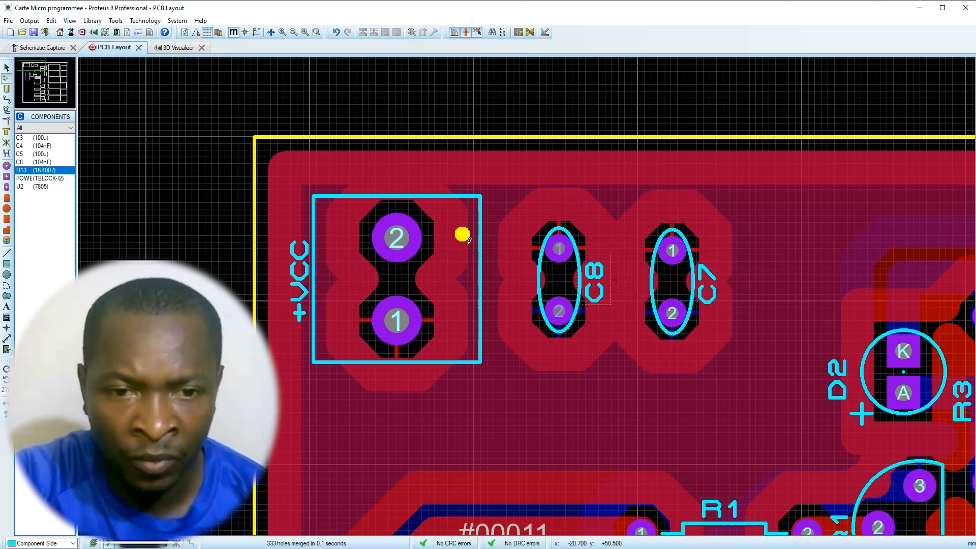
- Change the PCB package of decoupling capacitor C8 in the schematic to CAP20 from the package library
scroll(557, 298, "down", 3)
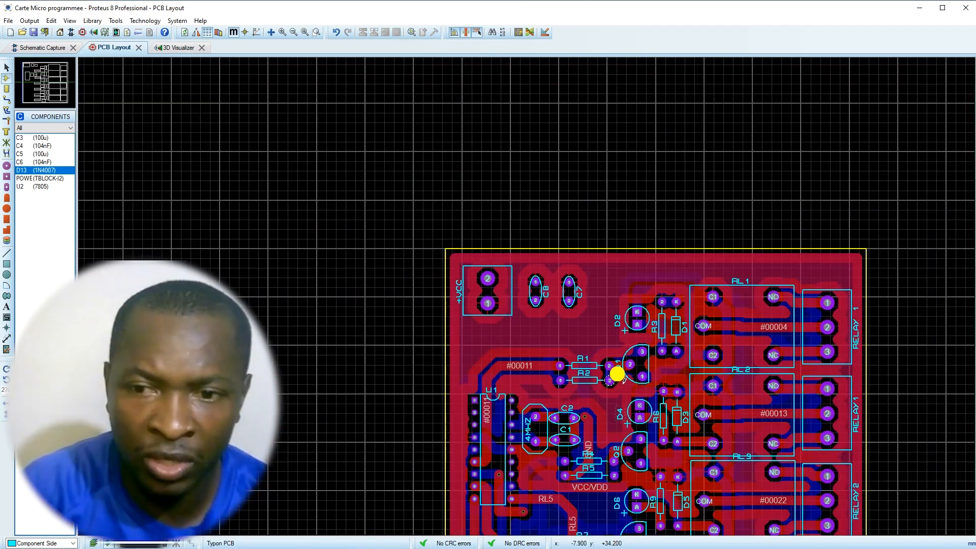
scroll(617, 371, "up", 2)
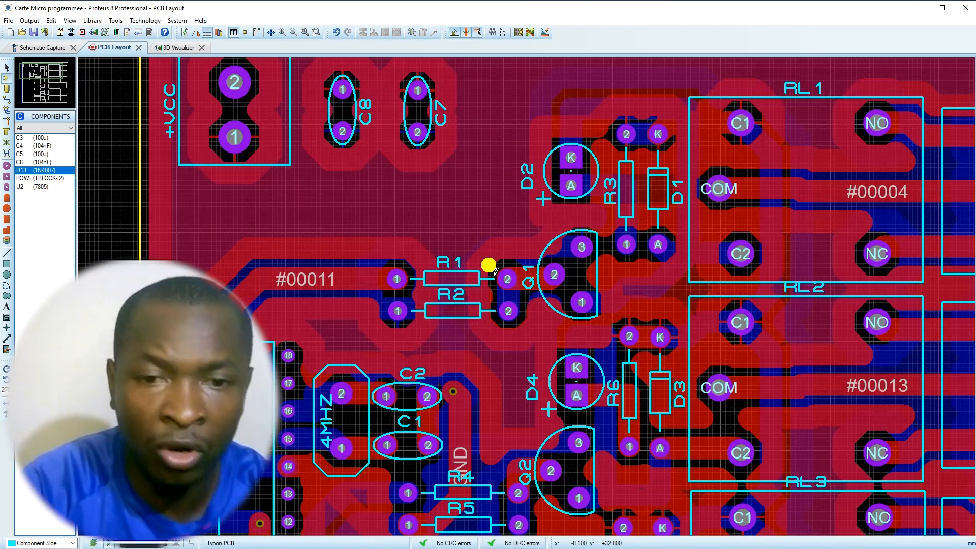
left_click(34, 49)
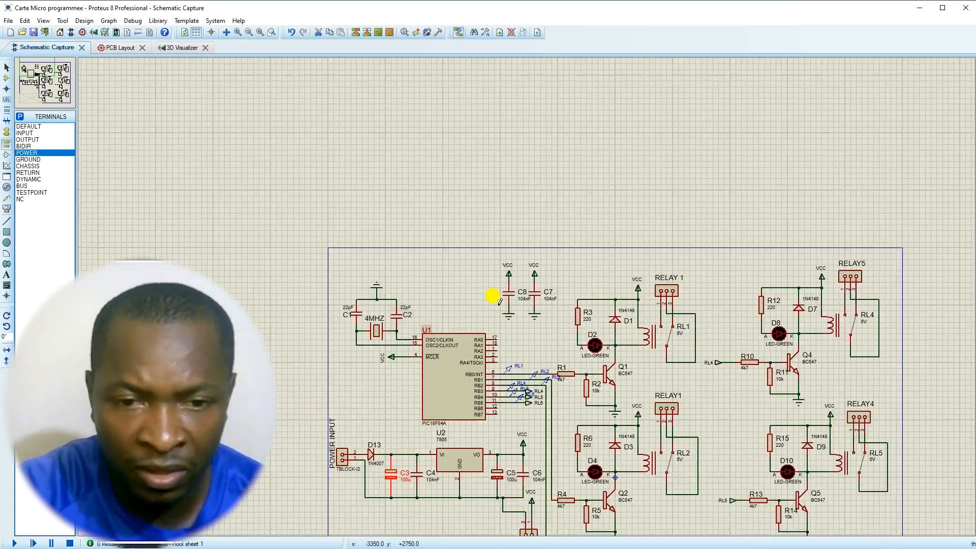
scroll(509, 299, "up", 3)
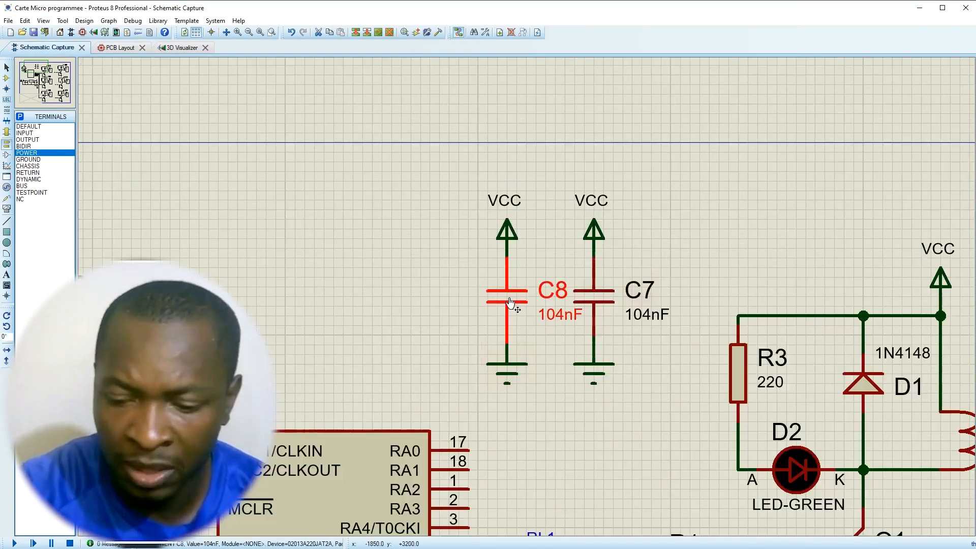
right_click(512, 304)
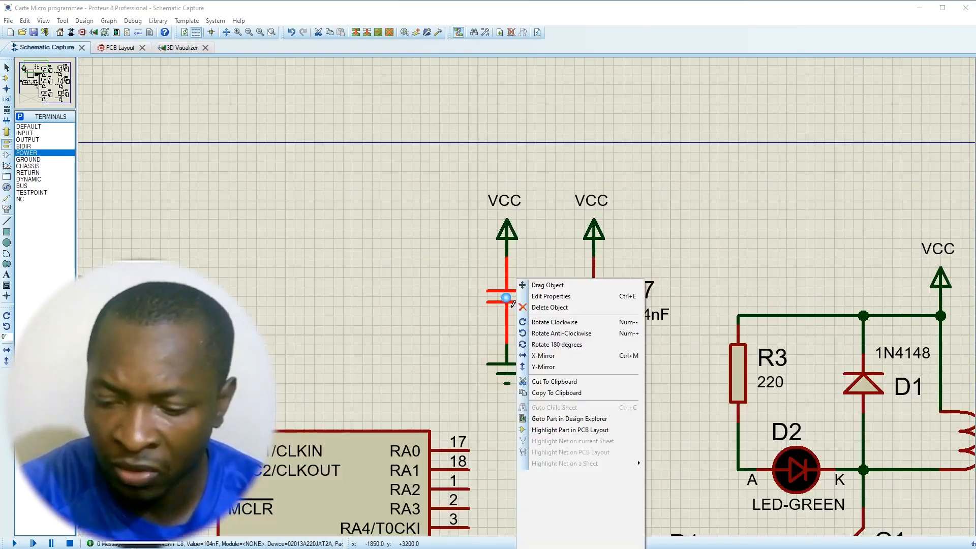
left_click(543, 296)
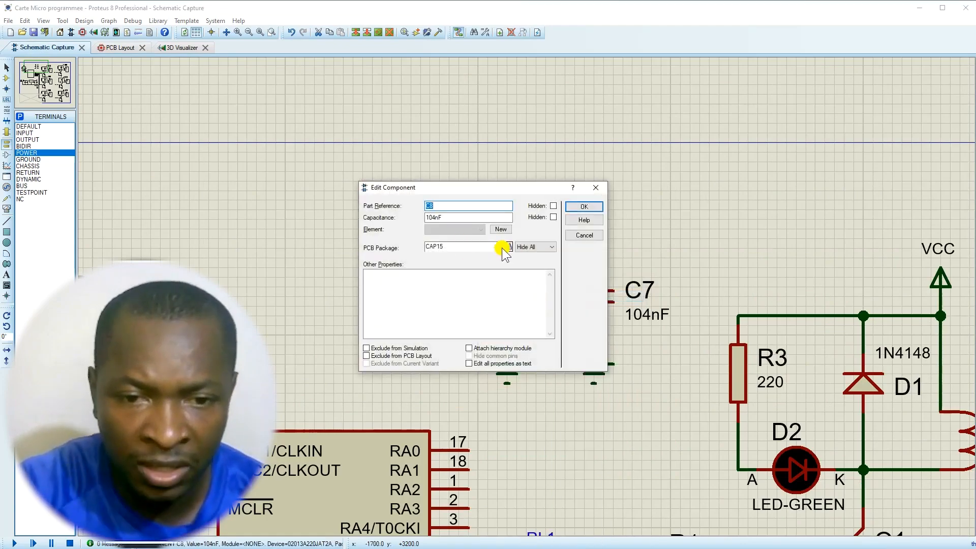
left_click(498, 247)
left_click(508, 247)
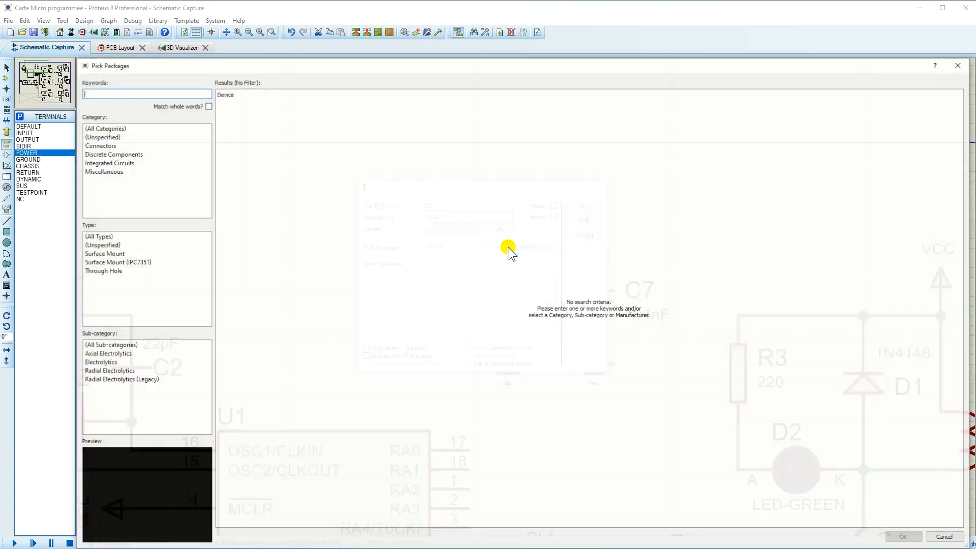
type("c")
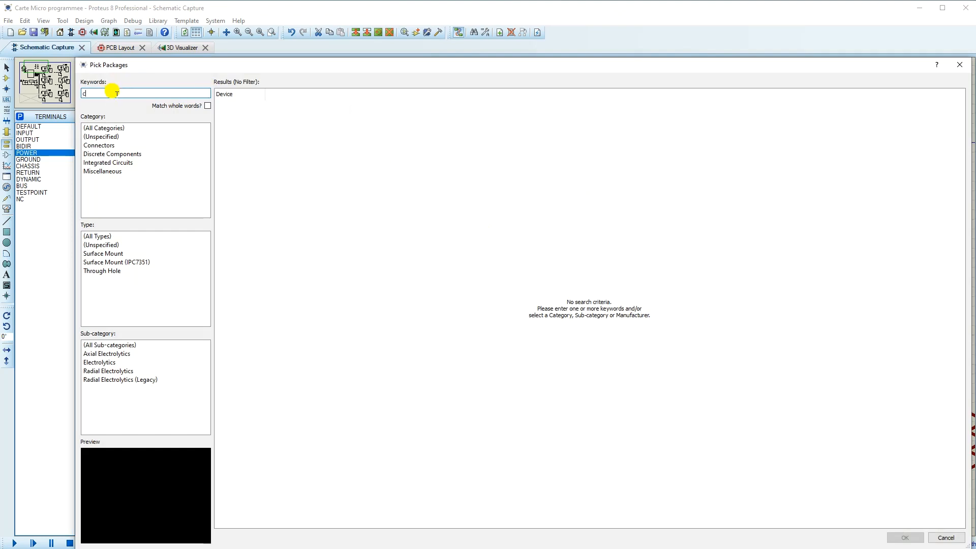
type("ap 20")
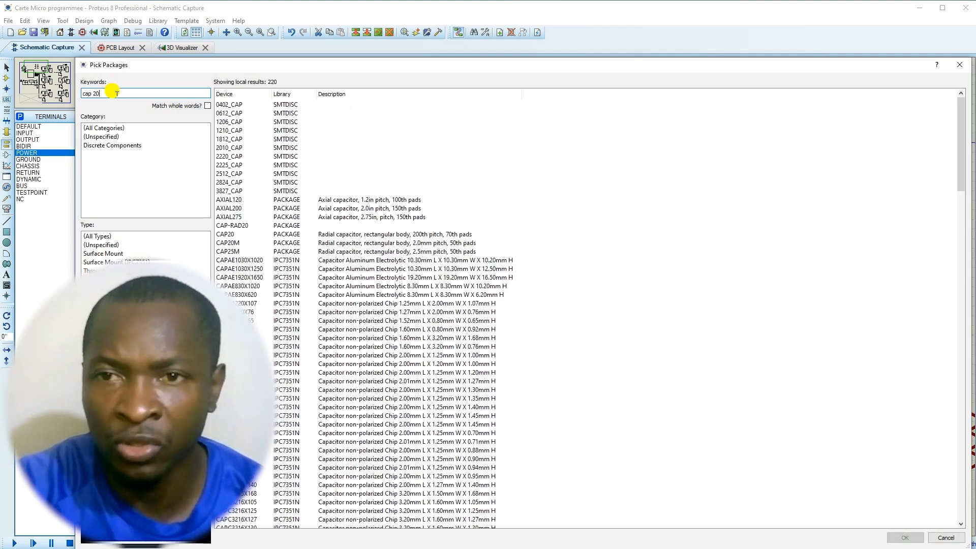
scroll(294, 350, "down", 6)
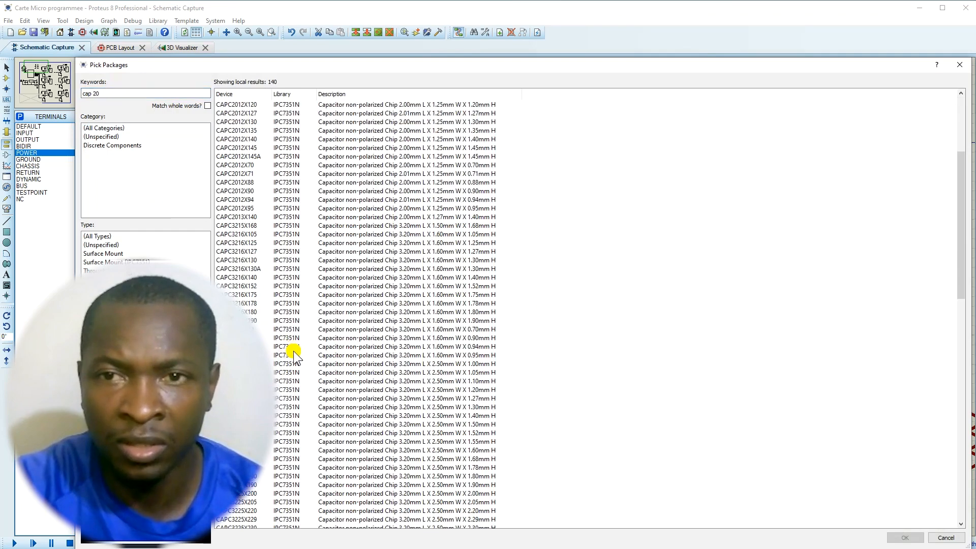
left_click(93, 91)
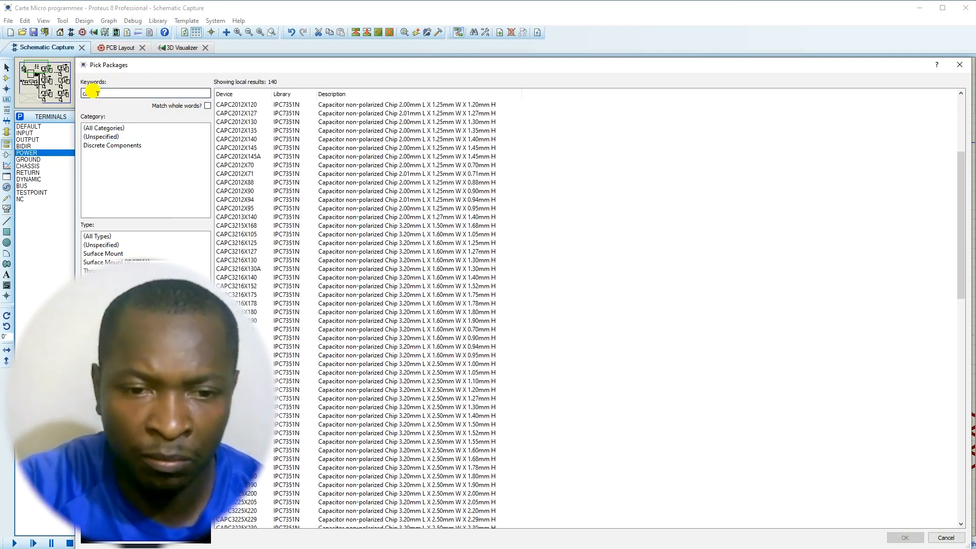
key("BackSpace")
left_click(226, 104)
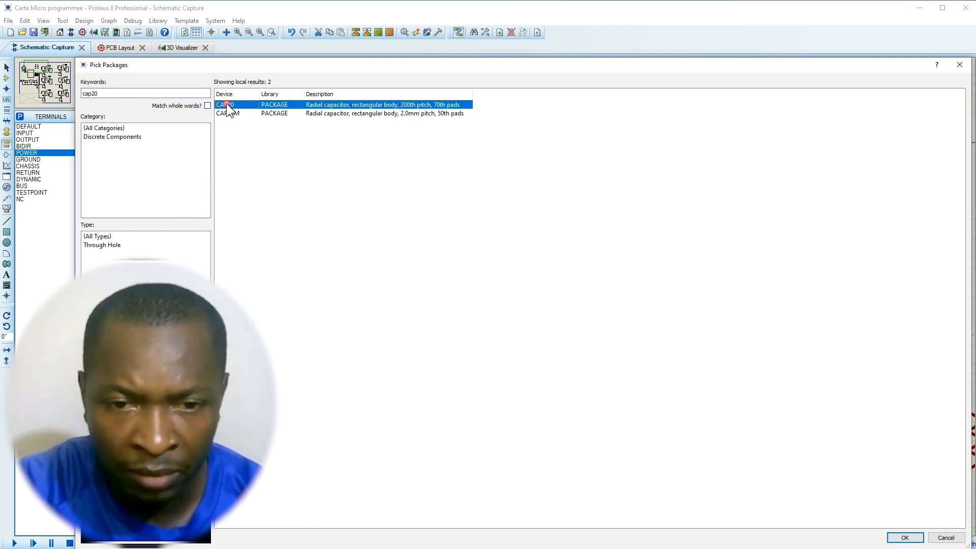
left_click(904, 537)
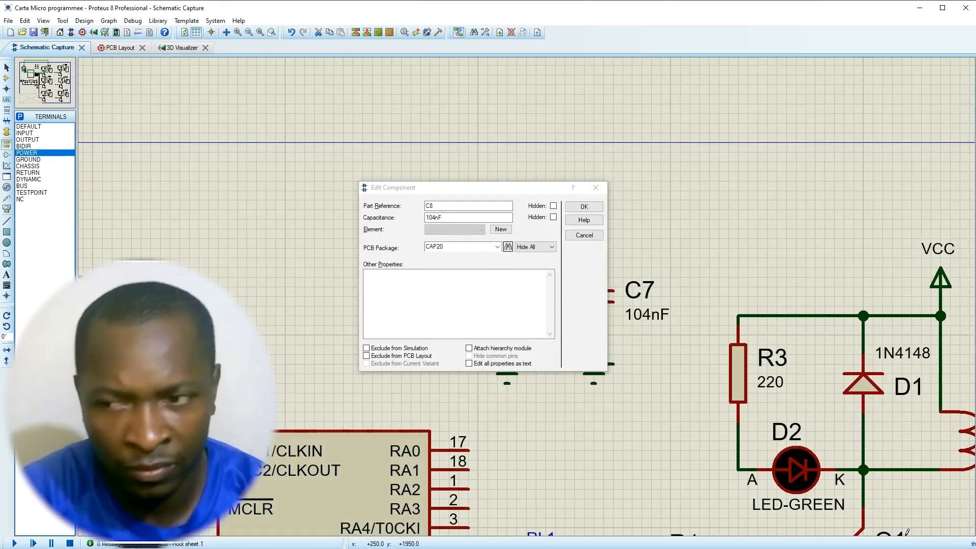
left_click(570, 208)
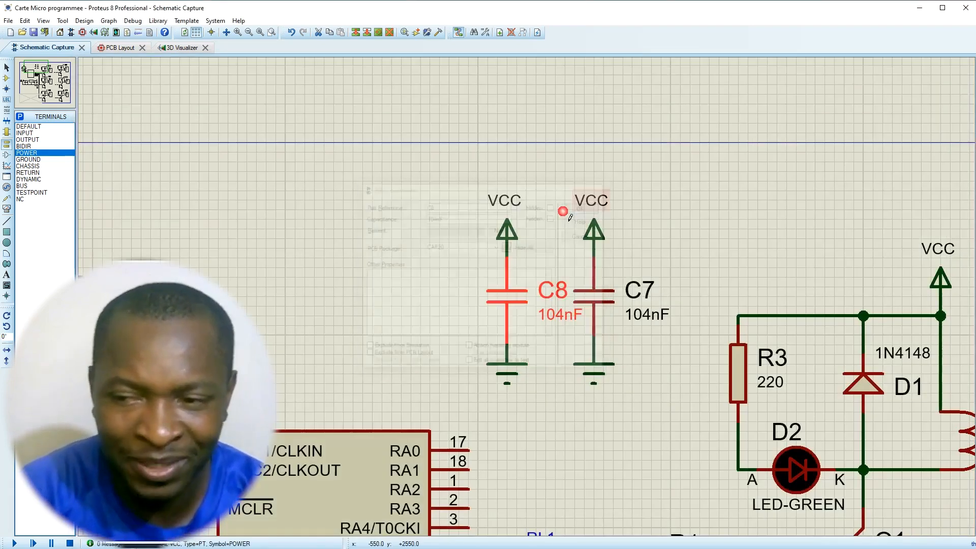
- Assign the CAP20 package to decoupling capacitor C7 in the schematic
double_click(599, 298)
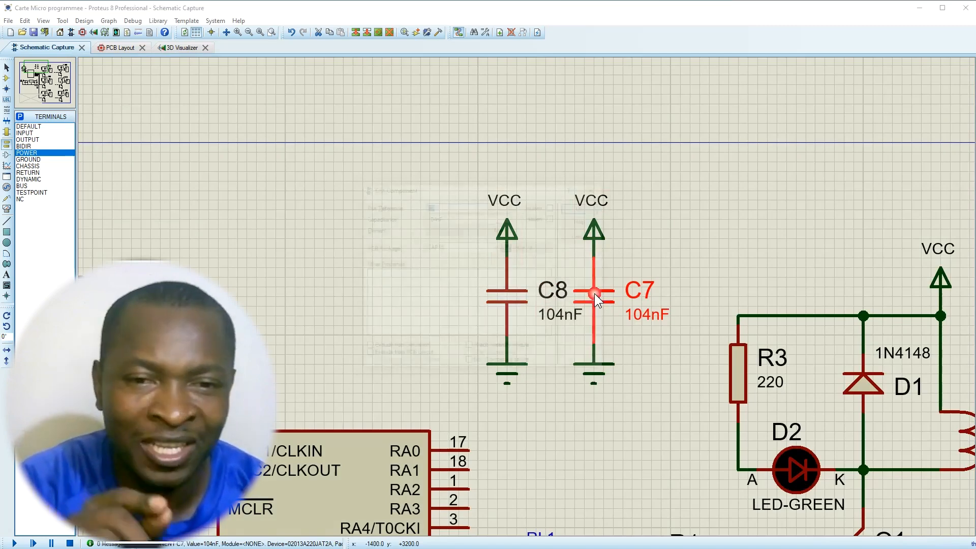
left_click(506, 248)
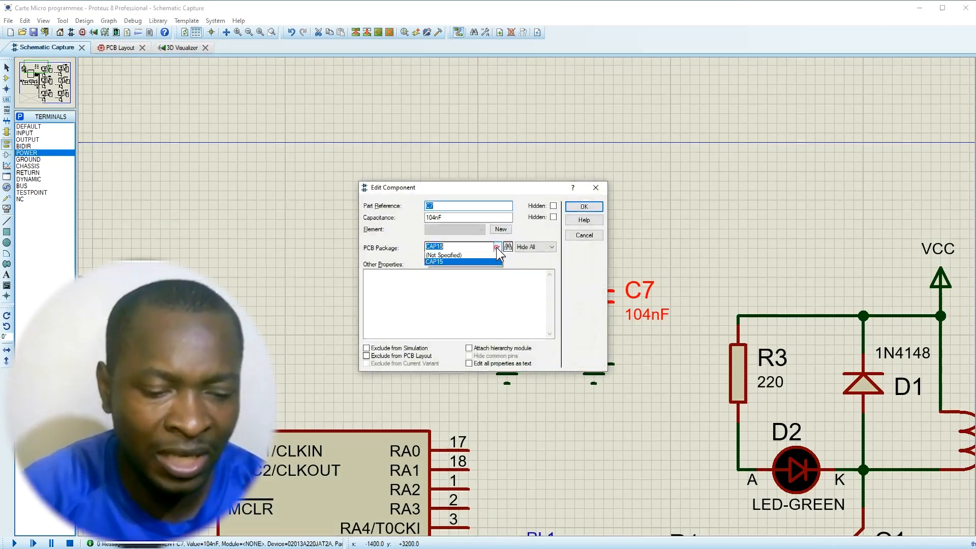
left_click(506, 251)
left_click(507, 246)
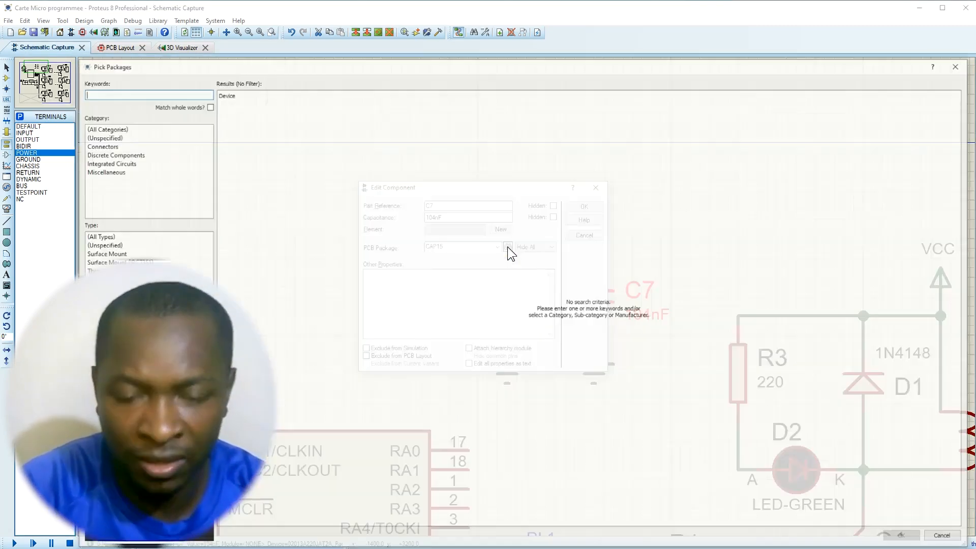
left_click(111, 93)
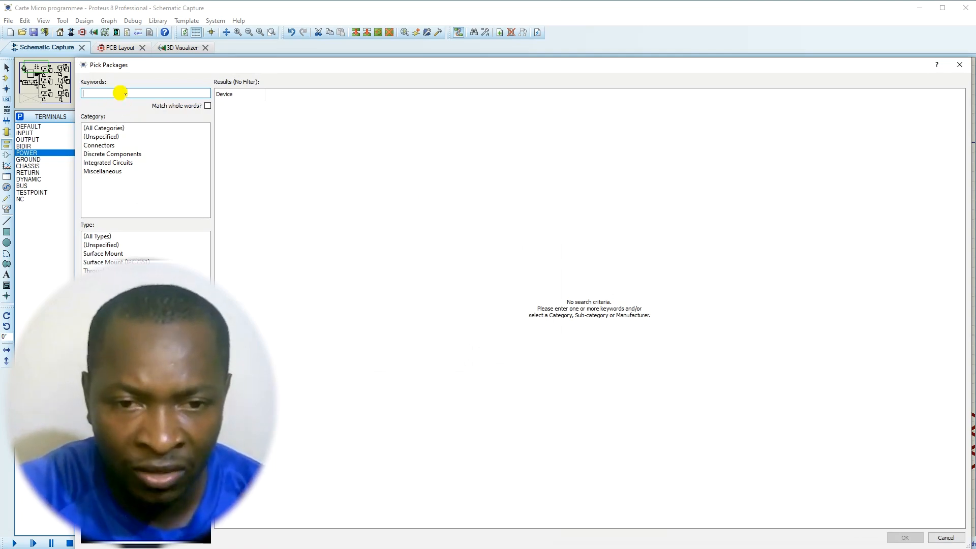
type("cap20")
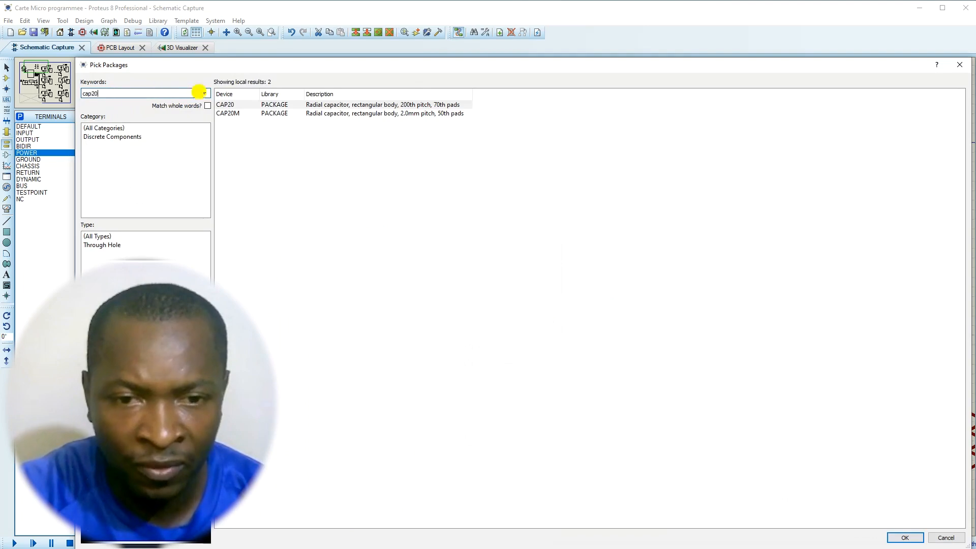
left_click(221, 106)
left_click(902, 538)
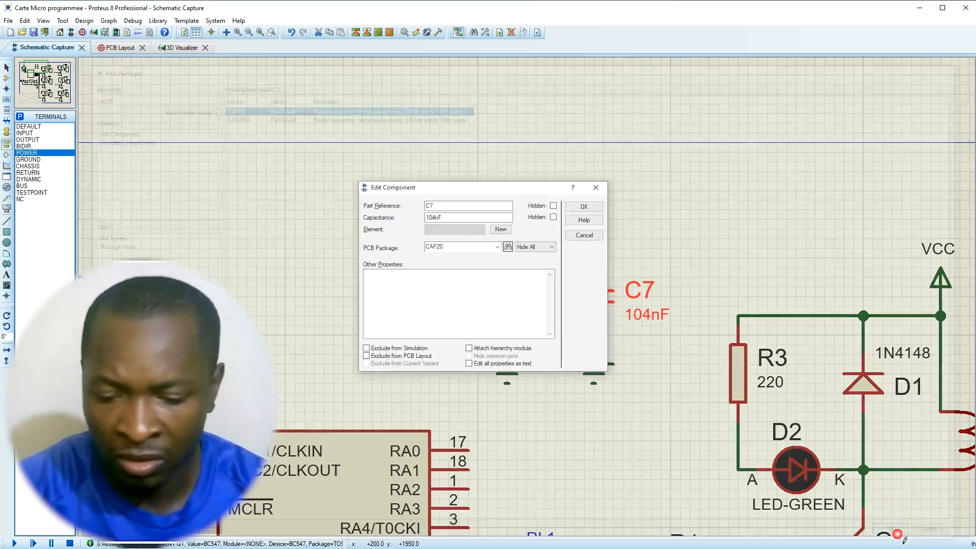
left_click(573, 208)
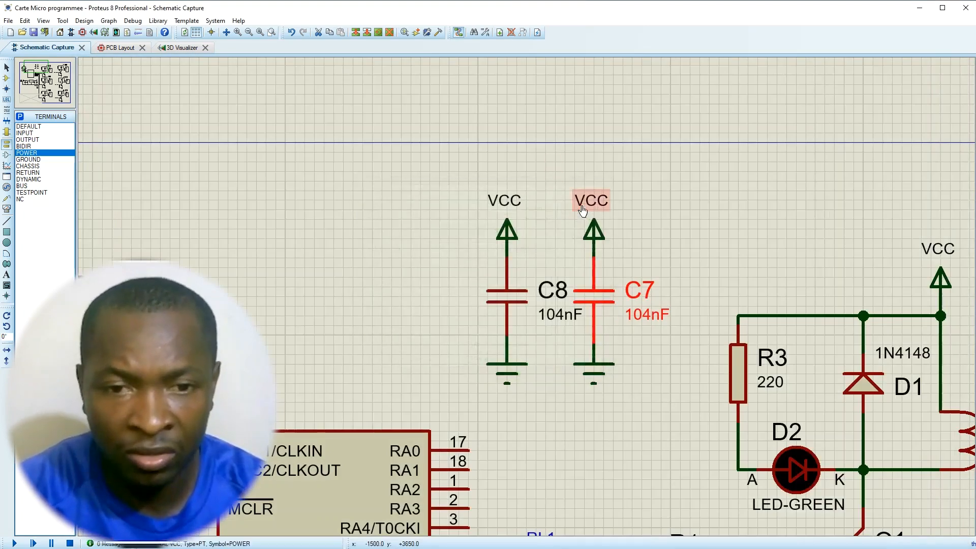
- Examine capacitors C7 and C8 on the PCB layout and in the 3D view, tilting the board towards the +VCC terminal block
left_click(117, 47)
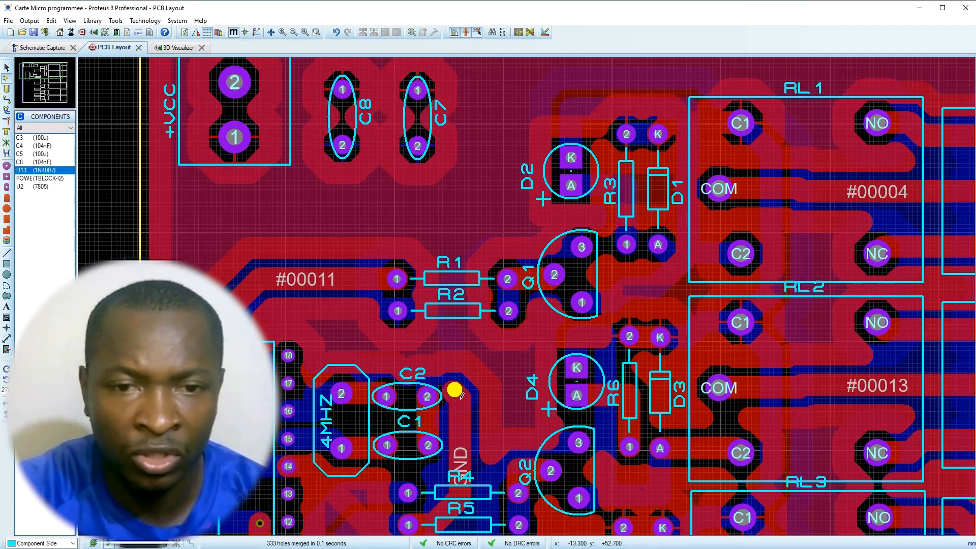
scroll(514, 390, "down", 1)
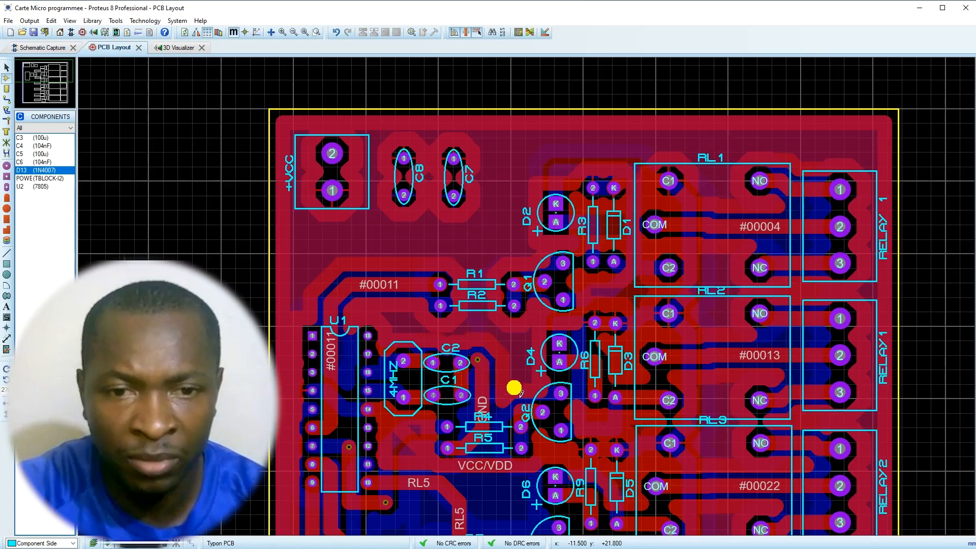
left_click(166, 47)
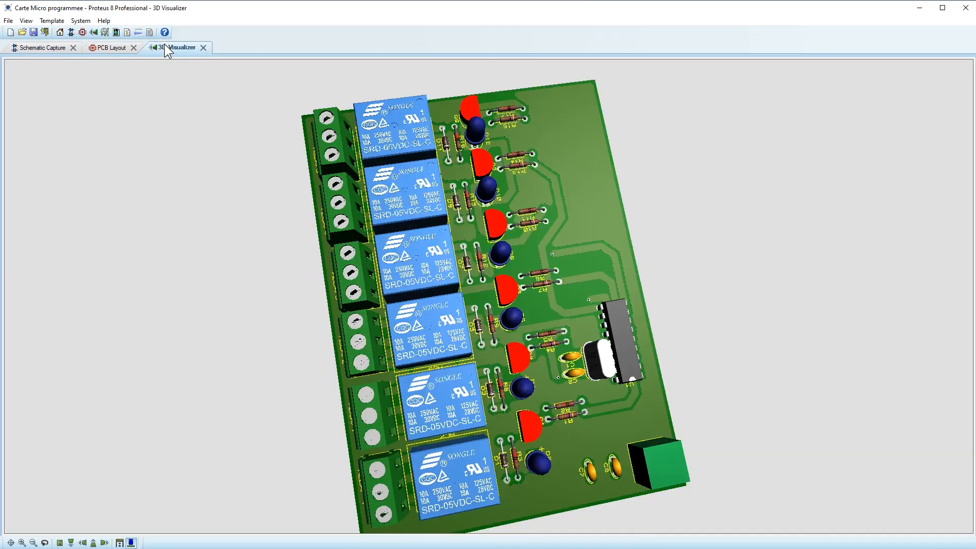
left_click_drag(452, 331, 489, 300)
right_click(489, 298)
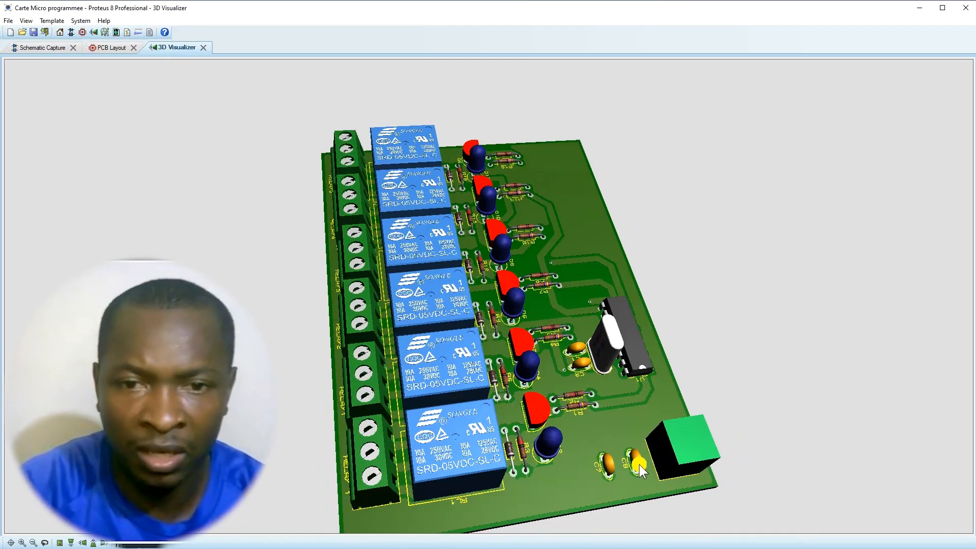
scroll(644, 464, "up", 1)
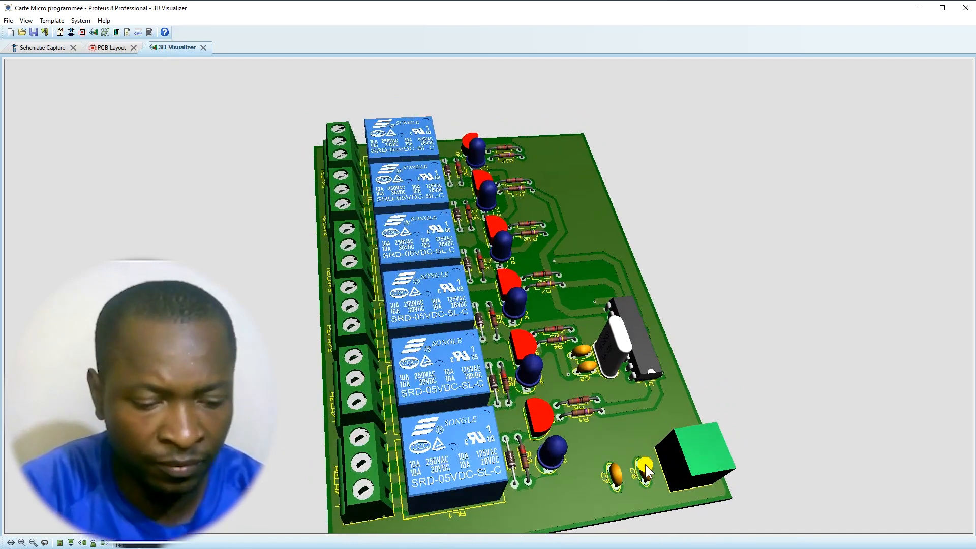
- Move capacitor C7 on the PCB close beside C8, level with it, and bring both nearer to the +VCC terminal block
left_click(111, 47)
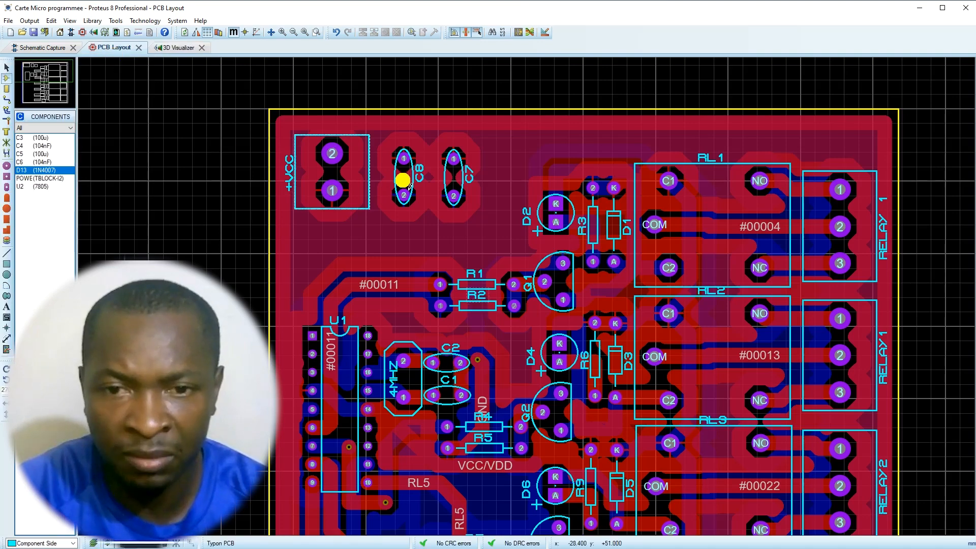
scroll(402, 180, "up", 3)
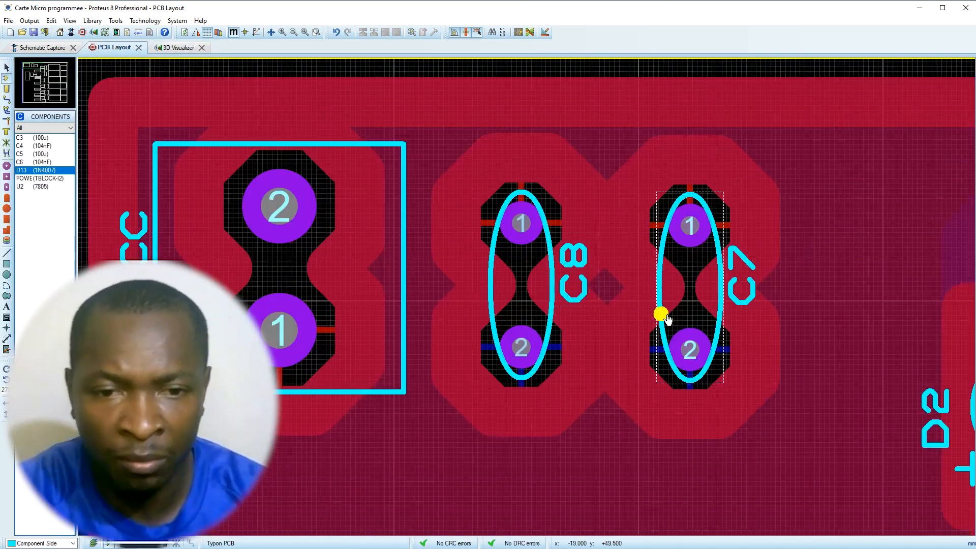
left_click(661, 315)
left_click_drag(661, 316, 584, 312)
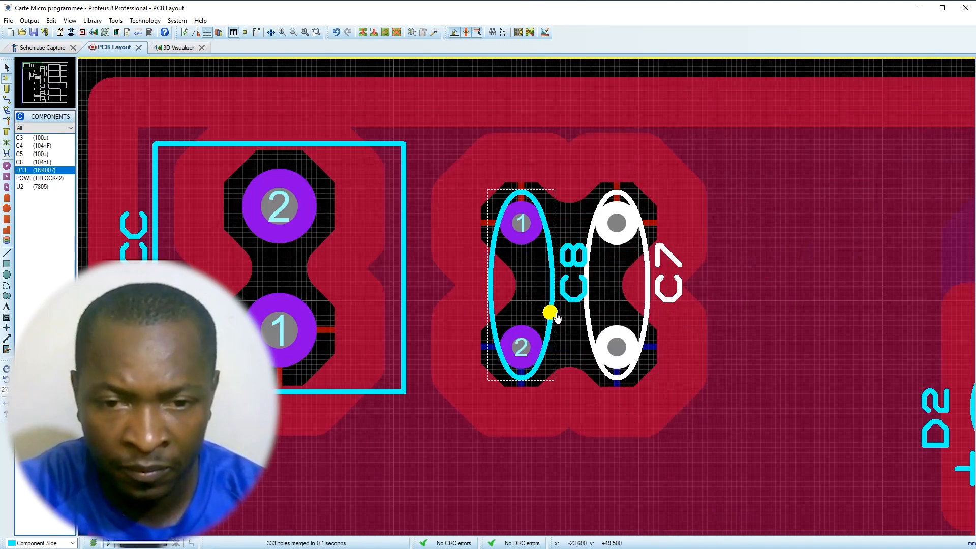
left_click(499, 274)
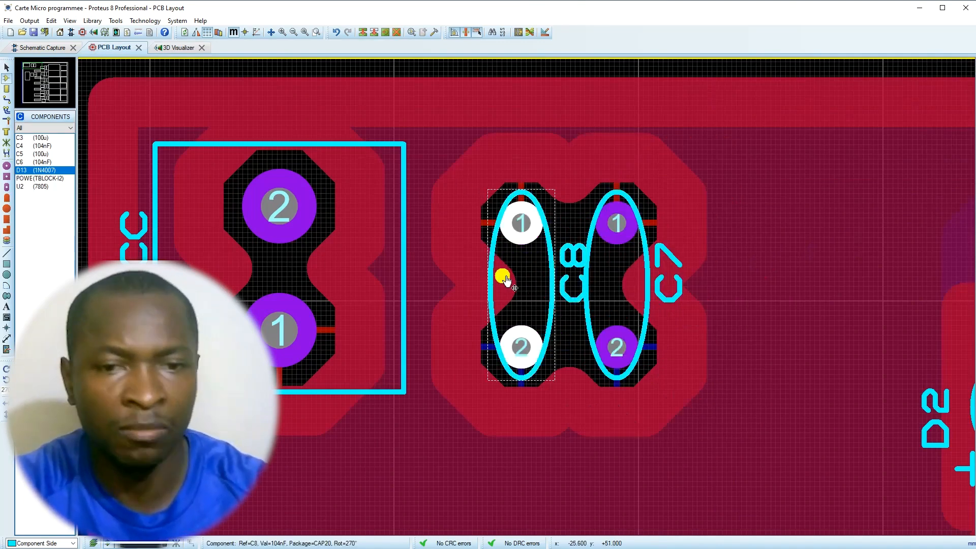
scroll(496, 282, "down", 1)
left_click(308, 195)
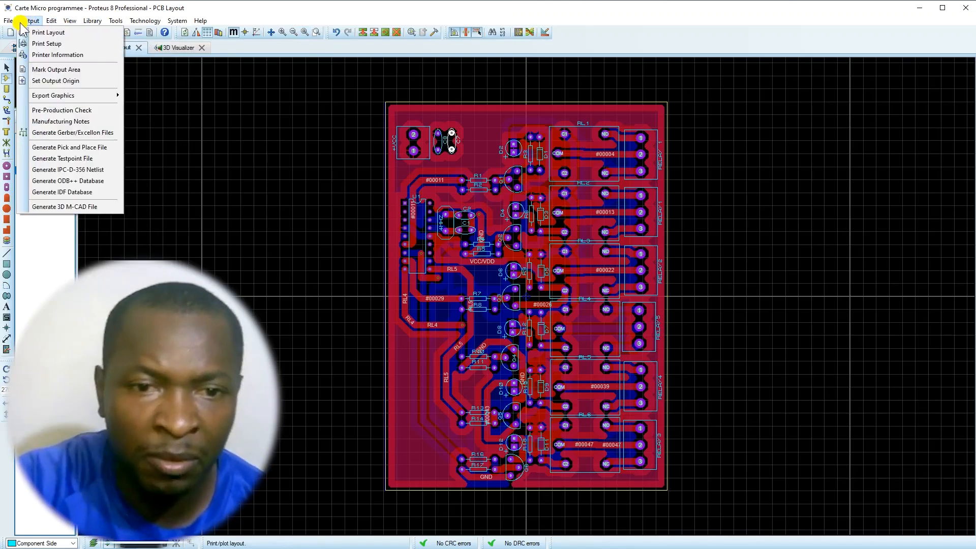
- Inspect the updated board in 3D from the underside and from an angled view above
mouse_move(29, 22)
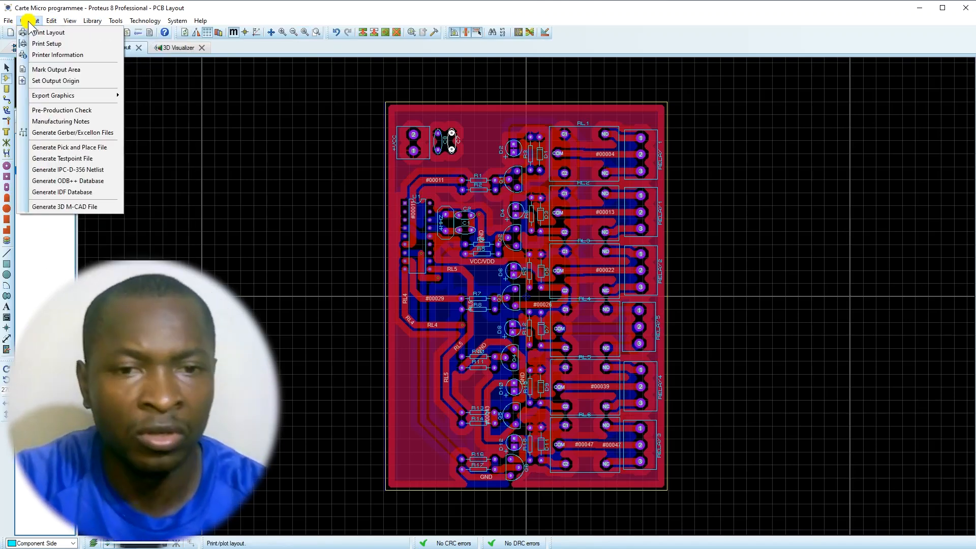
left_click(178, 45)
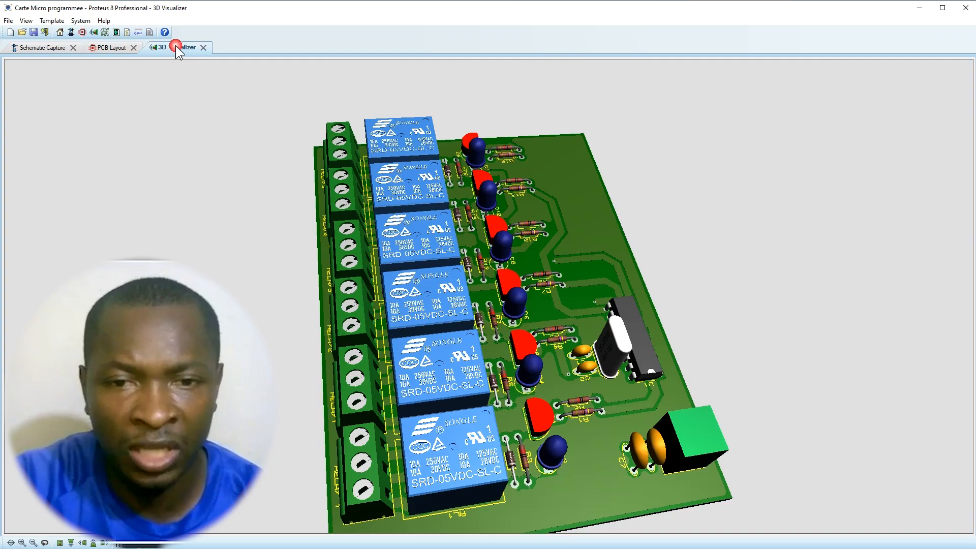
left_click(27, 22)
left_click(48, 183)
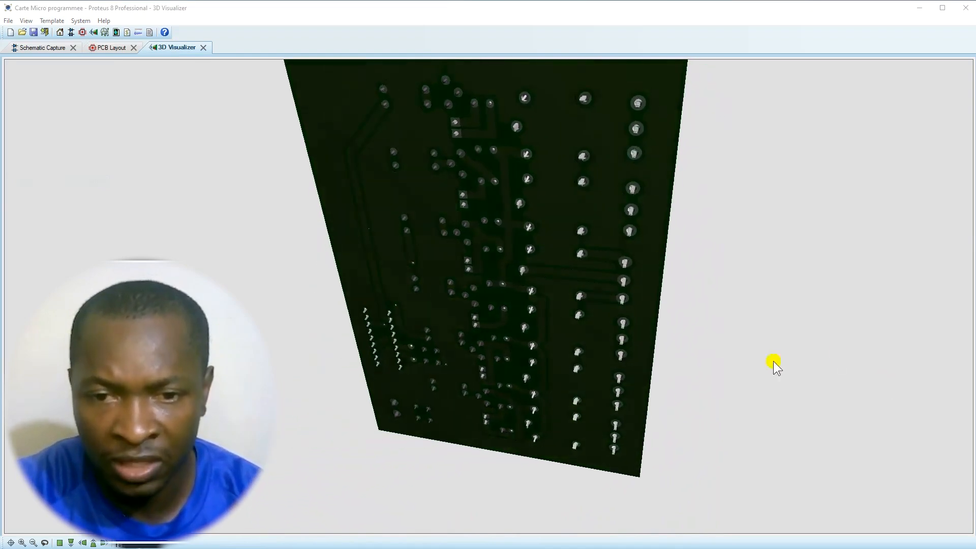
left_click(773, 361)
mouse_move(489, 296)
left_mouse_down()
mouse_move(489, 396)
mouse_move(478, 432)
mouse_move(478, 397)
mouse_move(458, 394)
mouse_move(519, 290)
mouse_move(516, 143)
mouse_move(496, 448)
mouse_move(487, 251)
mouse_move(488, 323)
mouse_move(484, 313)
left_mouse_up()
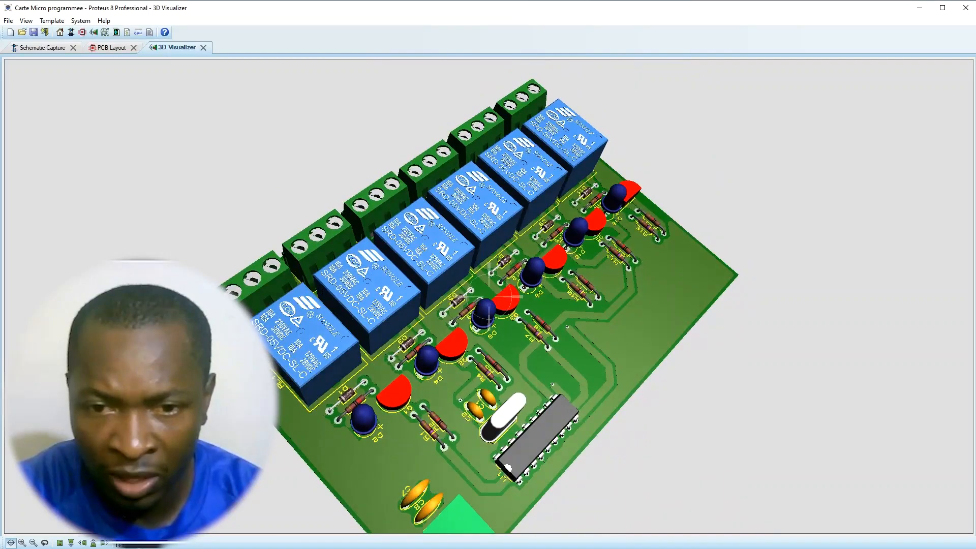
- Examine the 7805 supply circuit and the +VCC terminal block wiring in the schematic, returning from the 3D view
right_click(488, 296)
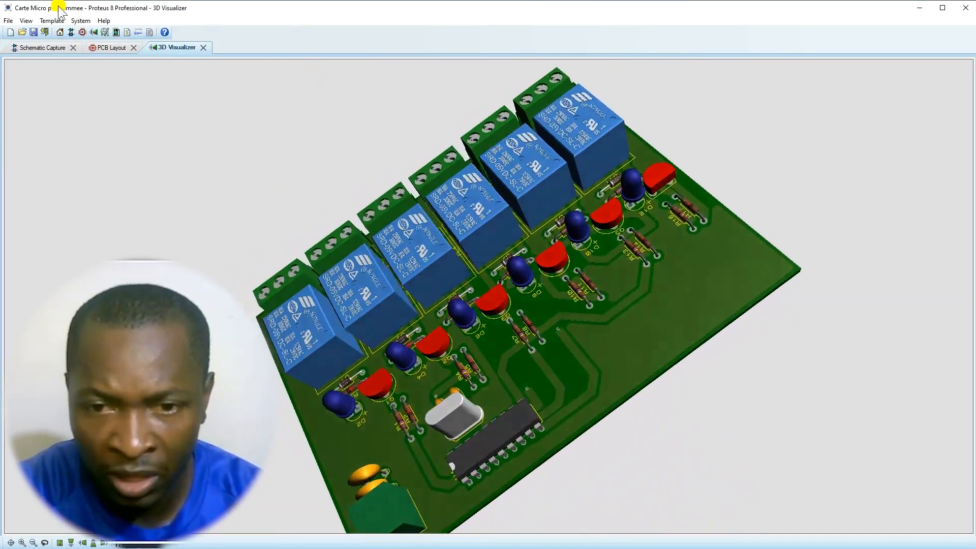
left_click(101, 46)
left_click(52, 47)
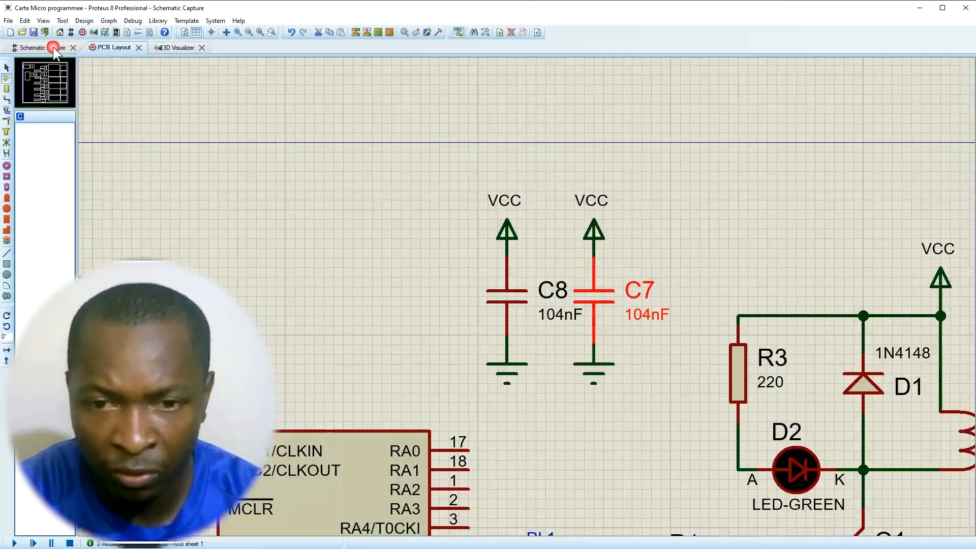
scroll(489, 271, "down", 3)
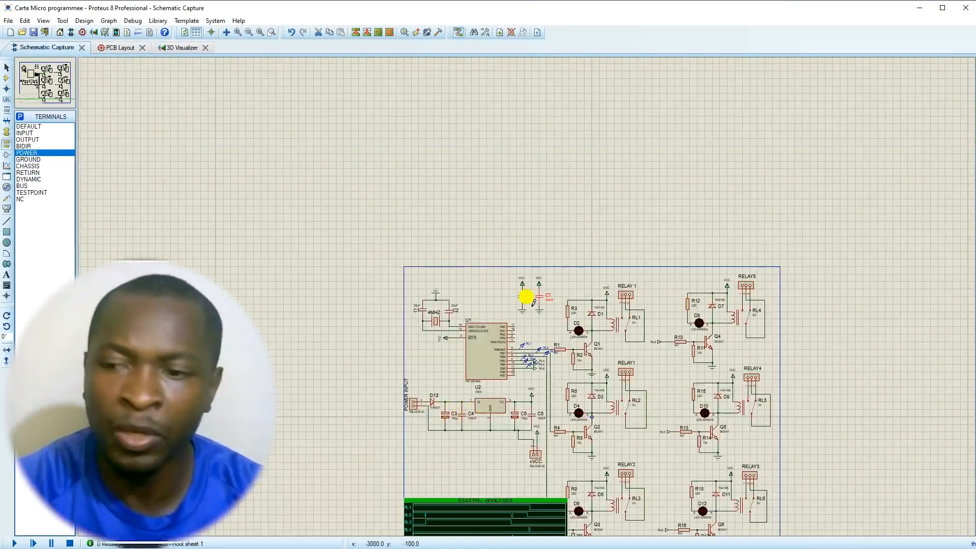
scroll(527, 290, "up", 3)
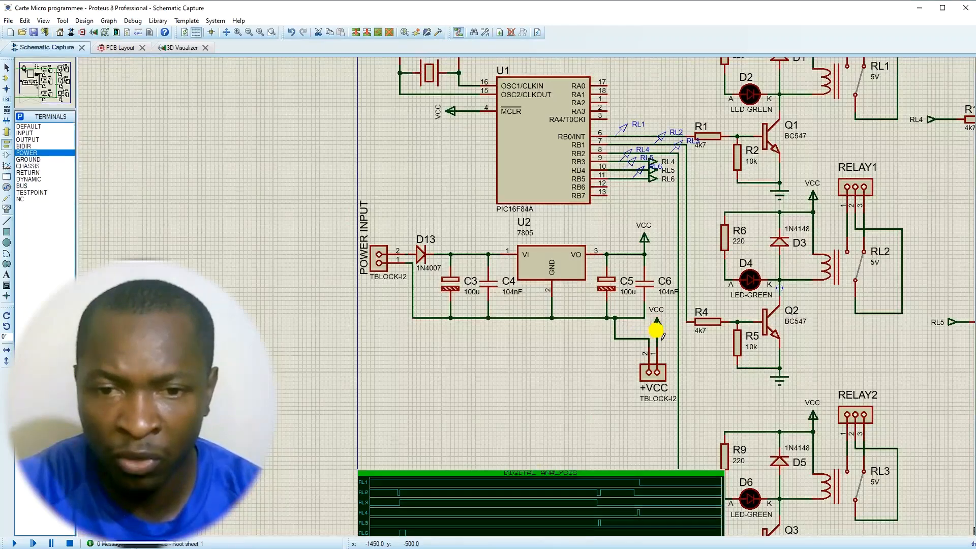
scroll(657, 335, "up", 2)
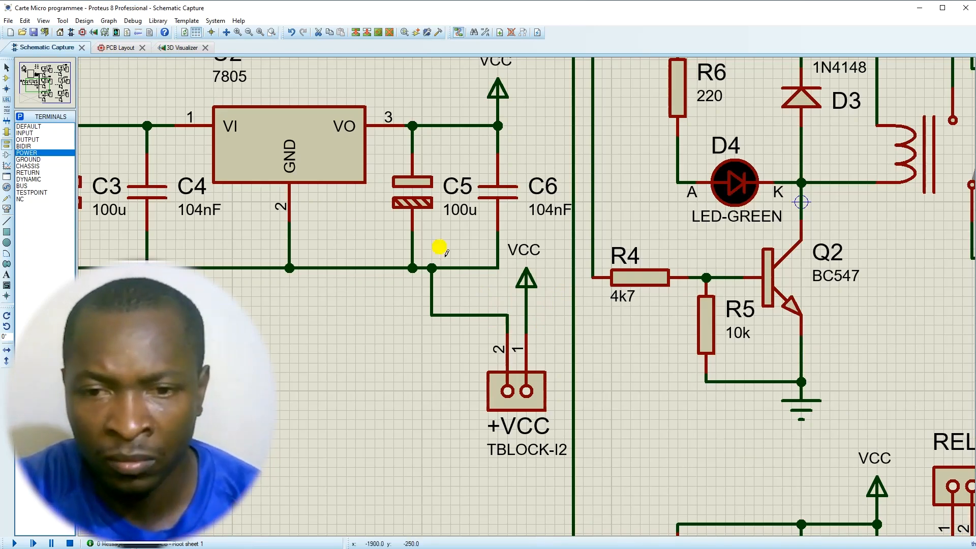
scroll(439, 248, "down", 1)
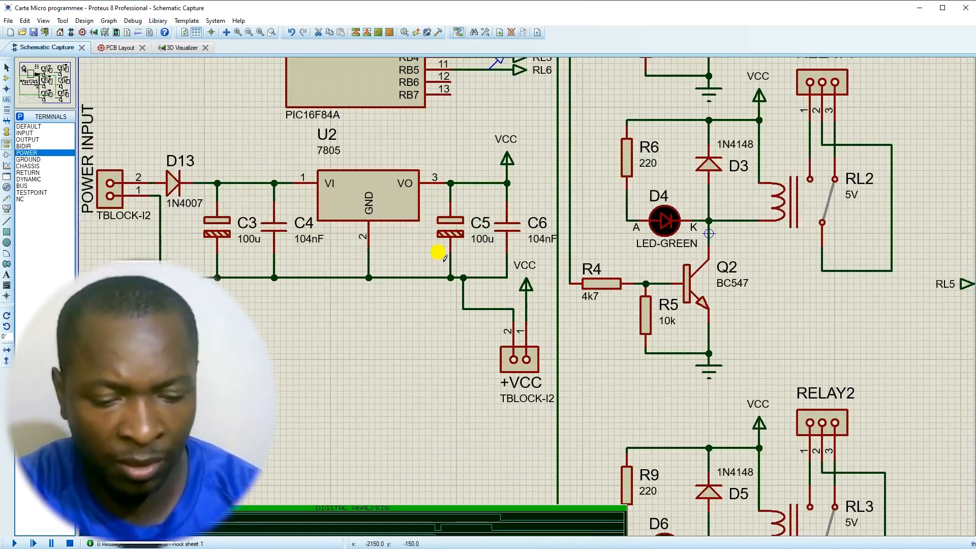
scroll(438, 253, "down", 1)
left_click(412, 439)
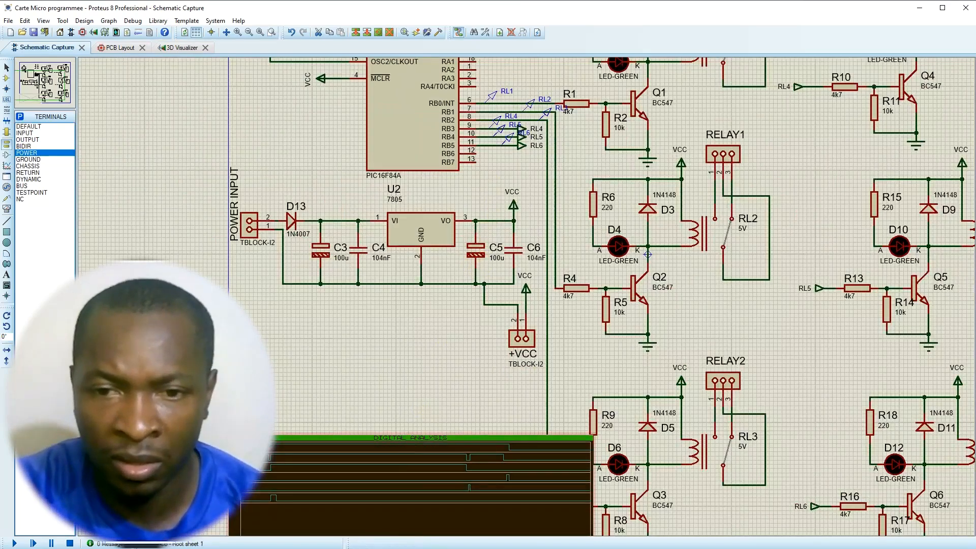
- Switch to mikroC PRO for PIC, check the PORTB timing code against the Word chronogram, and rebuild Projet_Carte_Electro
left_click(358, 539)
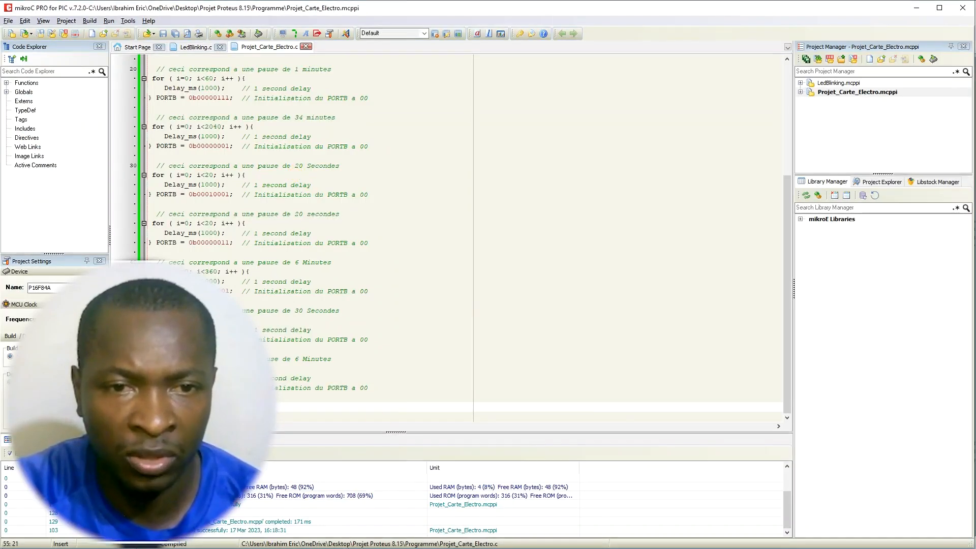
left_click(277, 548)
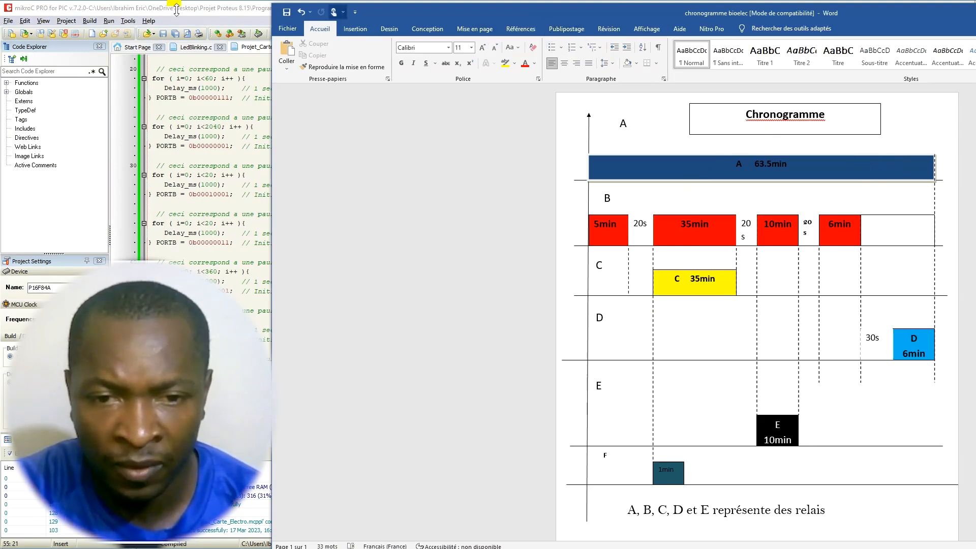
left_click(188, 12)
scroll(252, 147, "up", 6)
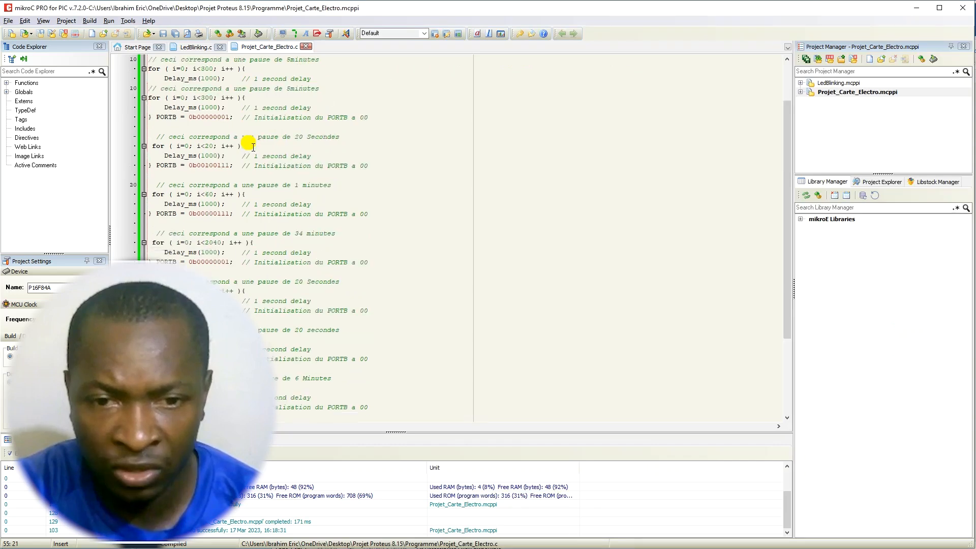
scroll(253, 147, "down", 6)
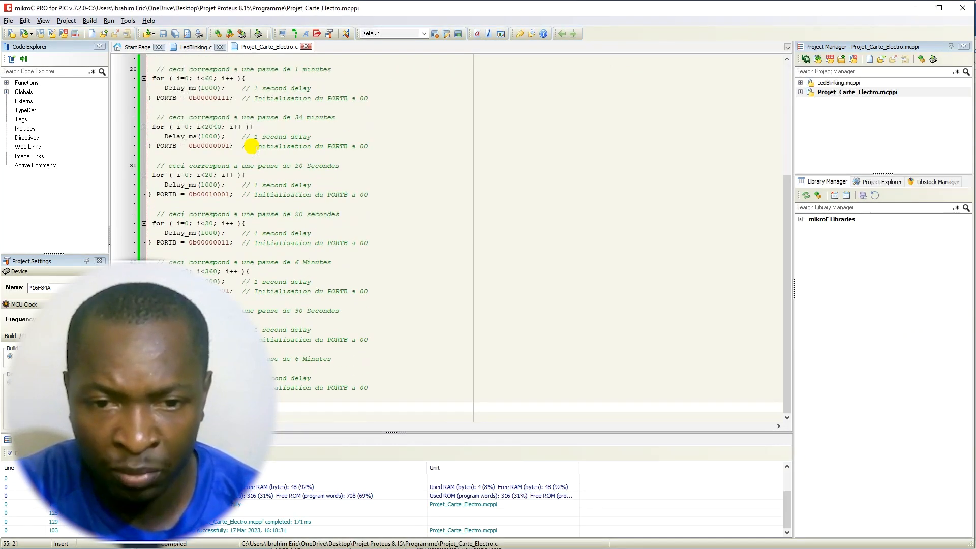
left_click(216, 32)
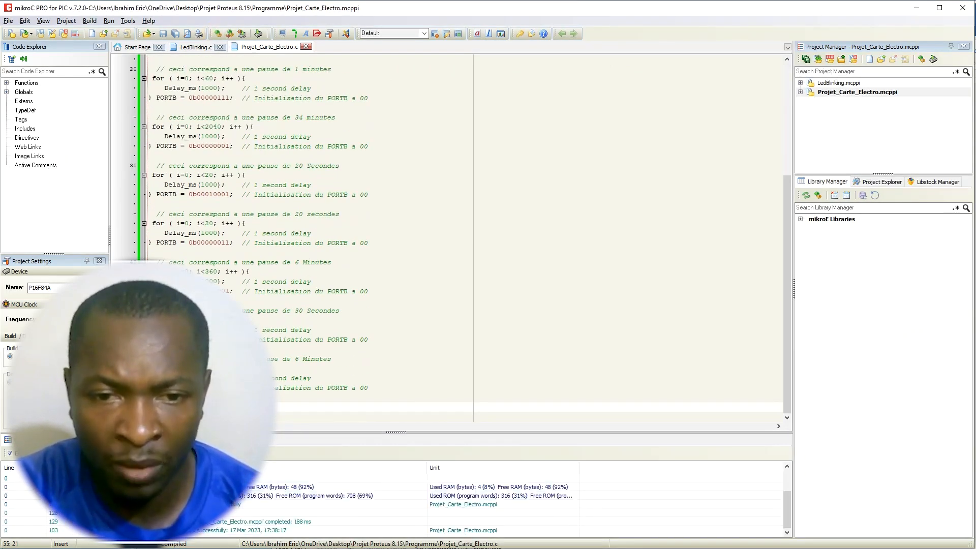
- Switch back to Proteus and examine the digital analysis graph within the full schematic sheet
key("alt+Tab")
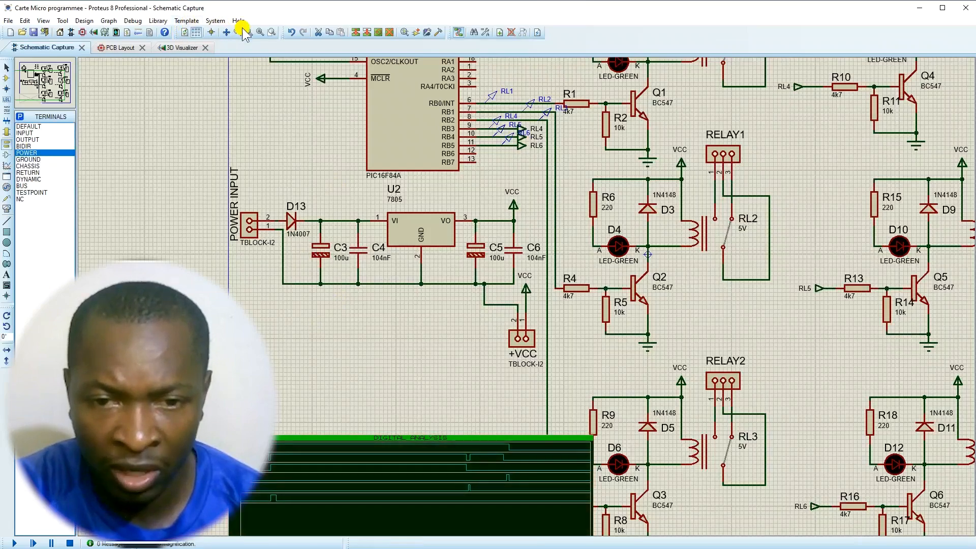
left_click(261, 32)
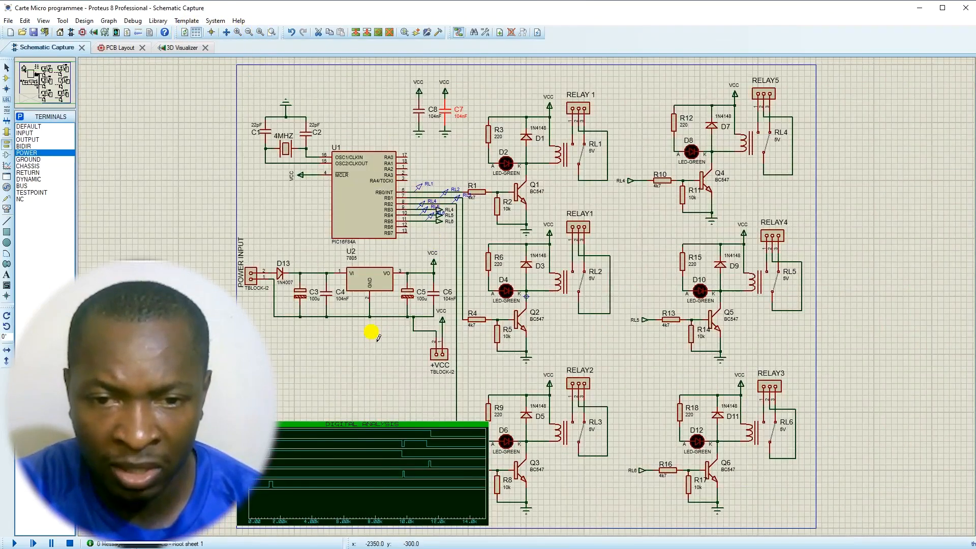
scroll(526, 297, "up", 2)
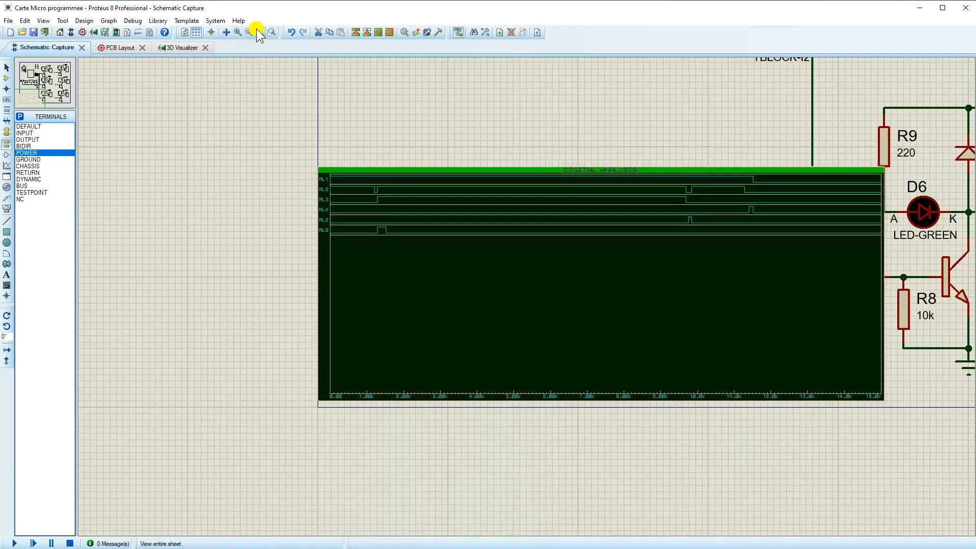
left_click(257, 29)
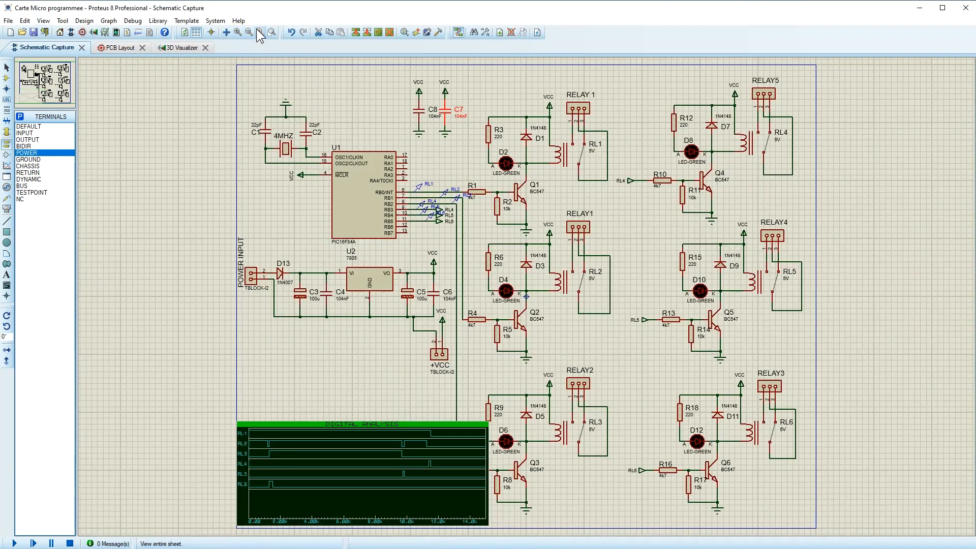
- Review the PCB layout and inspect the board in 3D from the component side and the underside
left_click(110, 47)
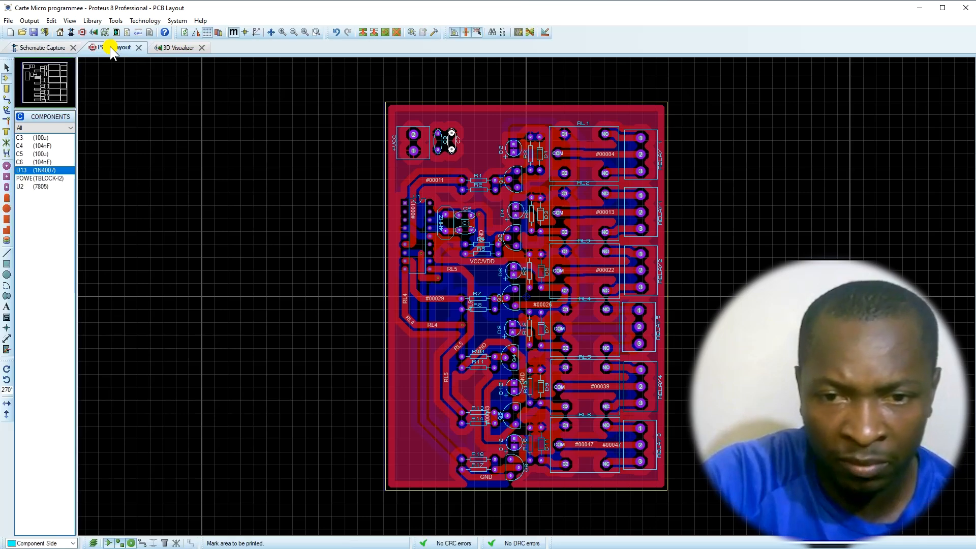
left_click(181, 45)
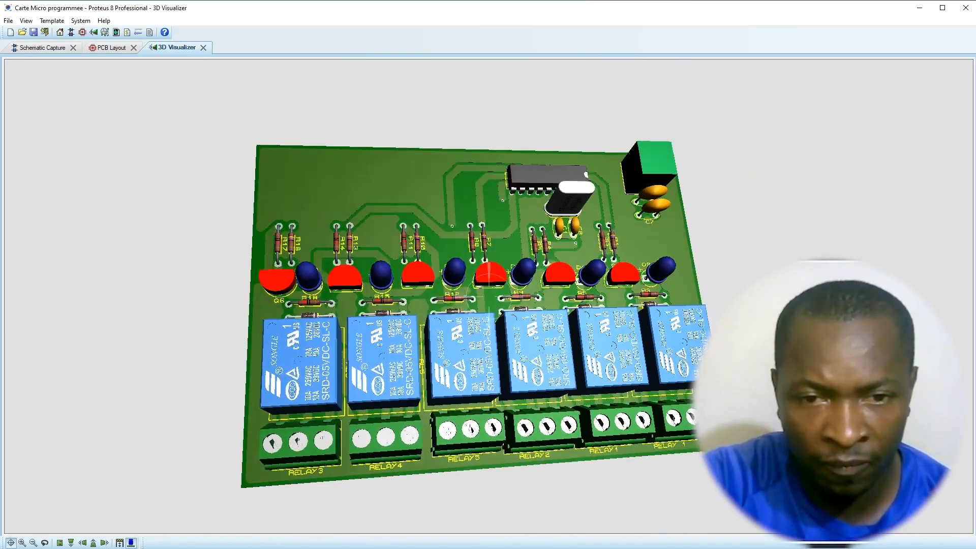
right_click(489, 294)
scroll(515, 400, "up", 3)
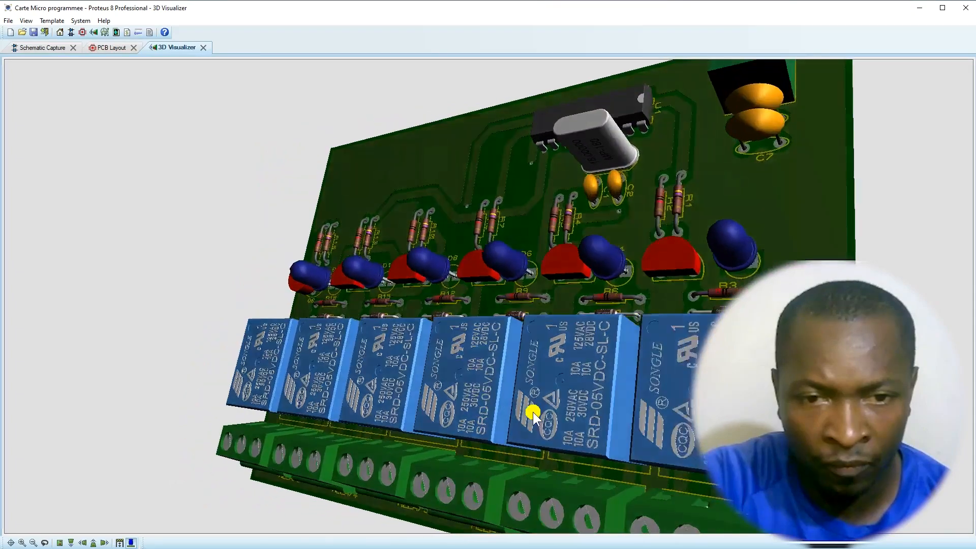
scroll(545, 420, "down", 2)
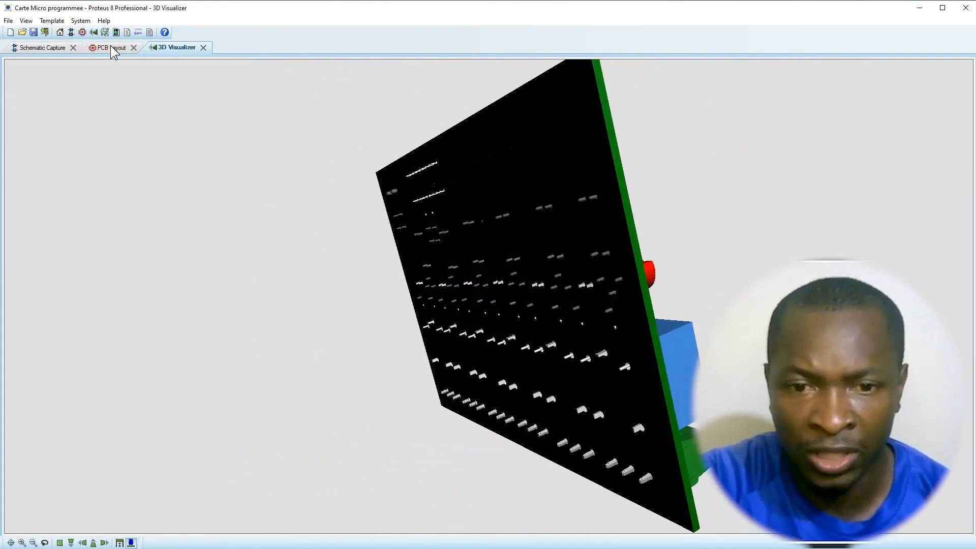
- Delete the top copper zone that covers the whole board in the PCB layout
left_click(112, 47)
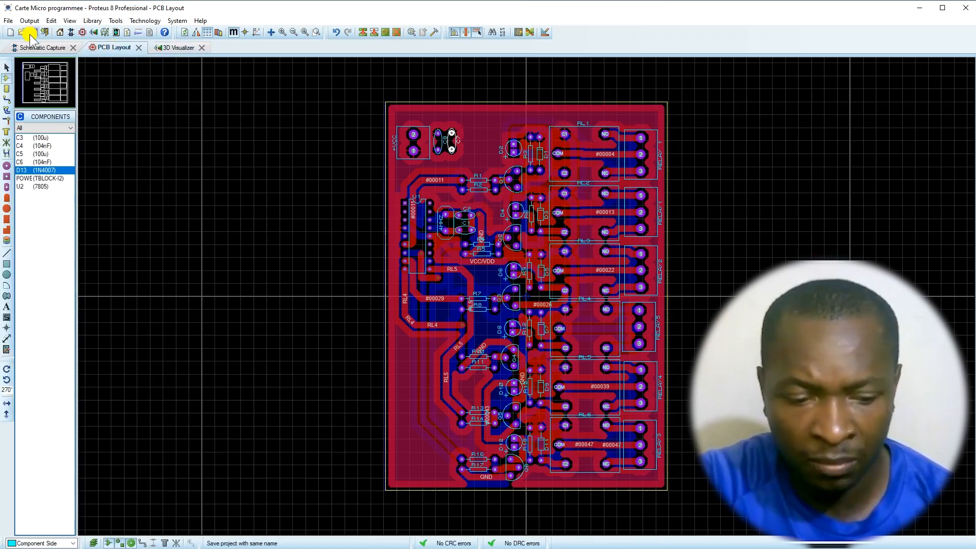
left_click(6, 68)
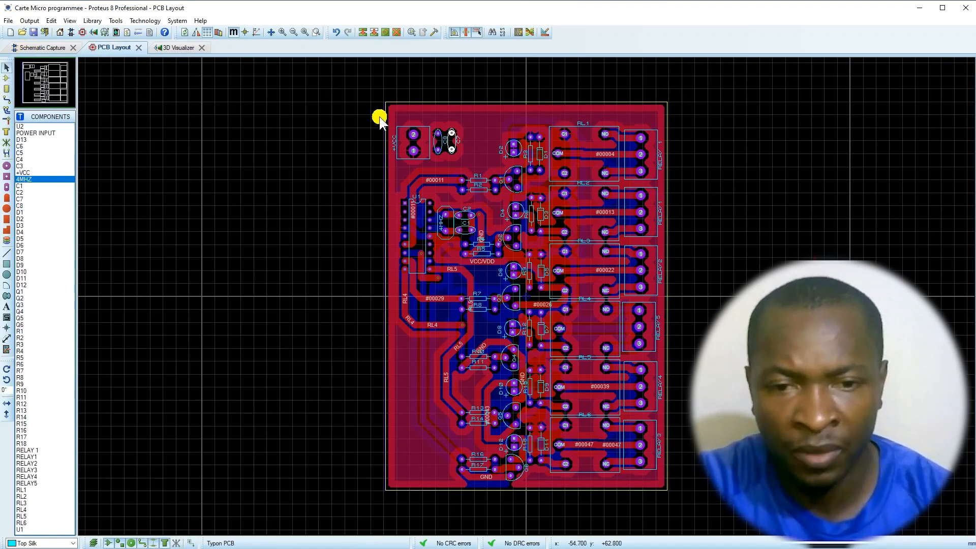
left_click(391, 128)
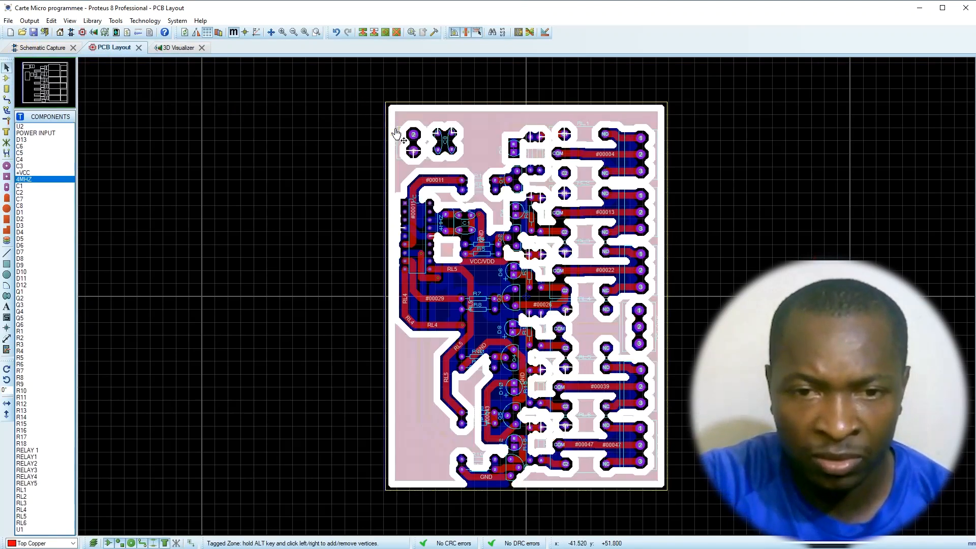
right_click(393, 129)
right_click(393, 130)
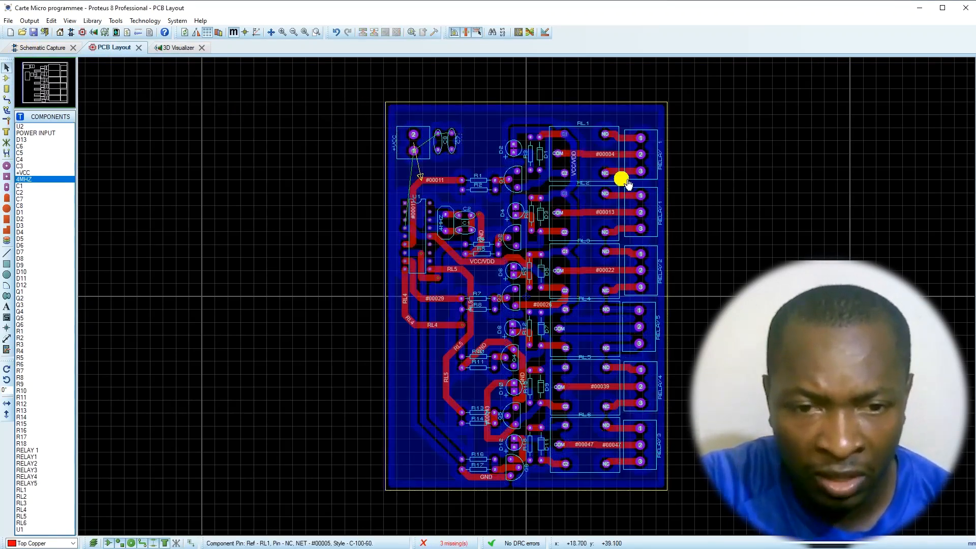
- Delete the top copper trace between relay RL1's NC pin and pin 3 of the RELAY 1 terminal block
scroll(625, 190, "up", 3)
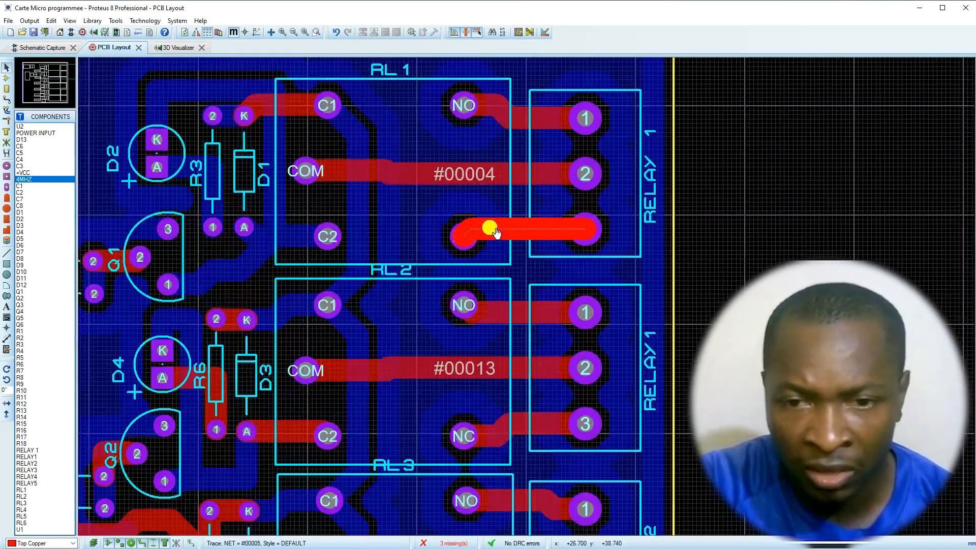
right_click(535, 227)
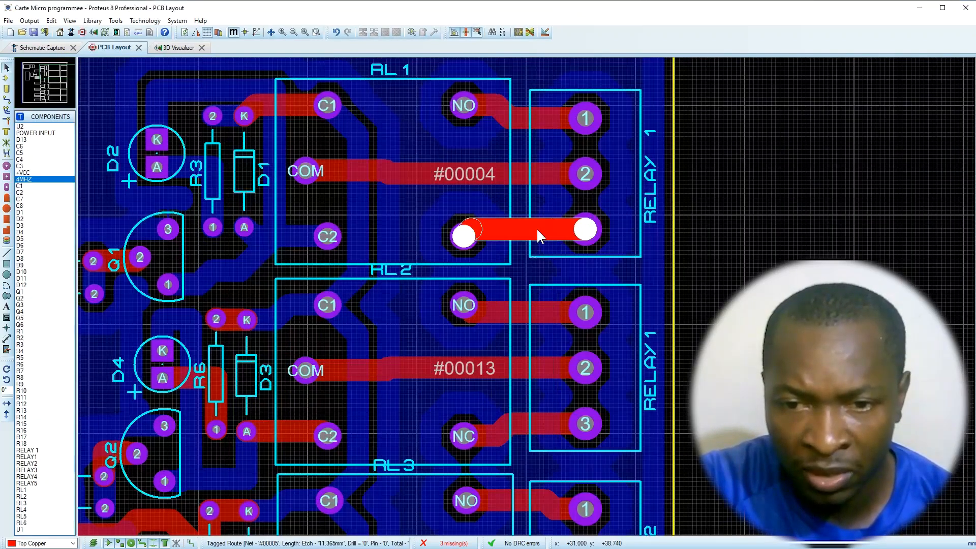
right_click(537, 228)
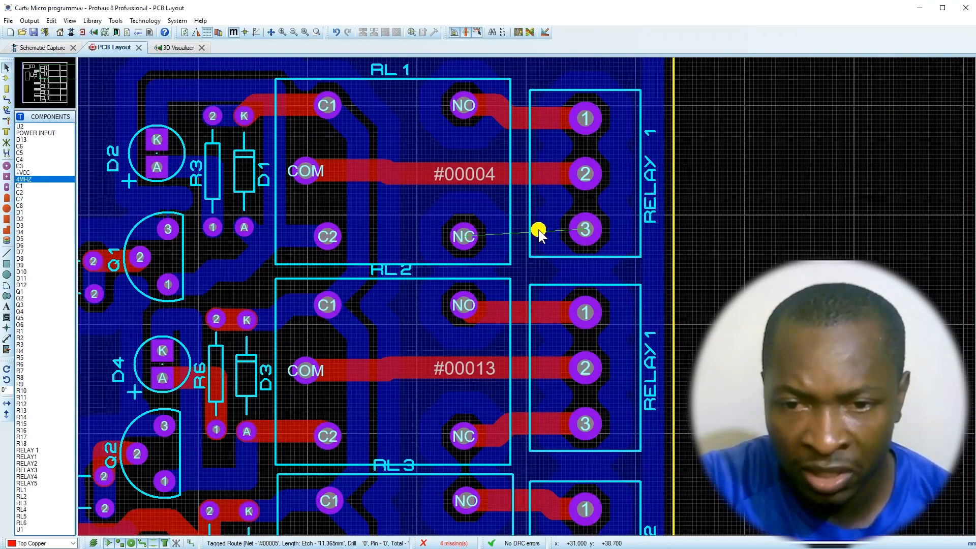
- Route a DEFAULT trace on the bottom copper layer from pin 3 of the RELAY 1 terminal block to RL1's NC pin
left_click(6, 99)
key("space")
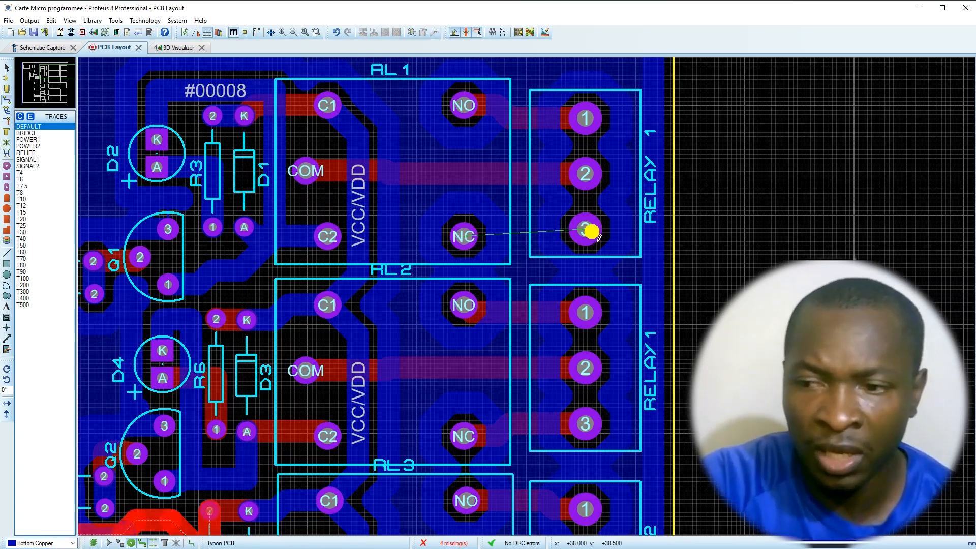
left_click(585, 228)
left_click(462, 236)
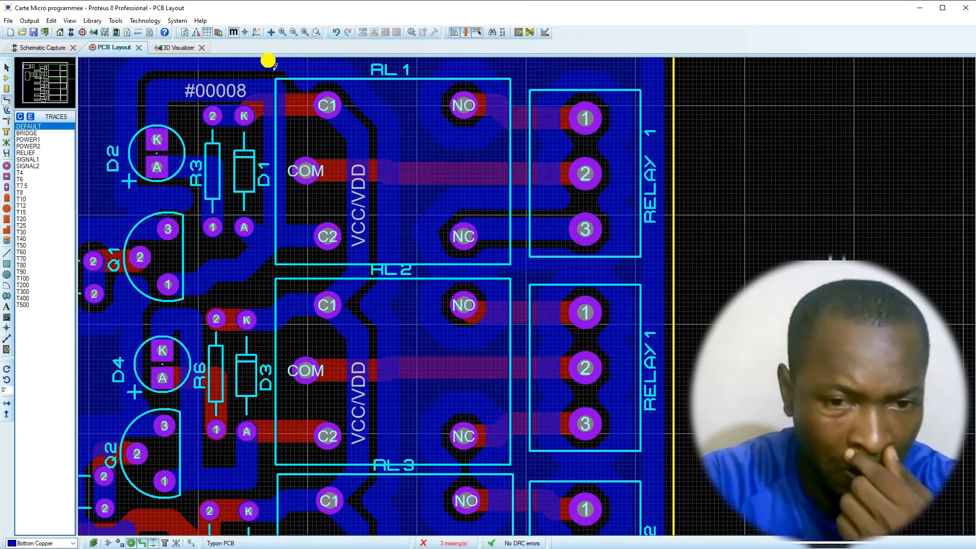
- Review the whole PCB layout and inspect the bottom copper side of the board straight on in 3D
left_click(304, 33)
scroll(522, 237, "up", 1)
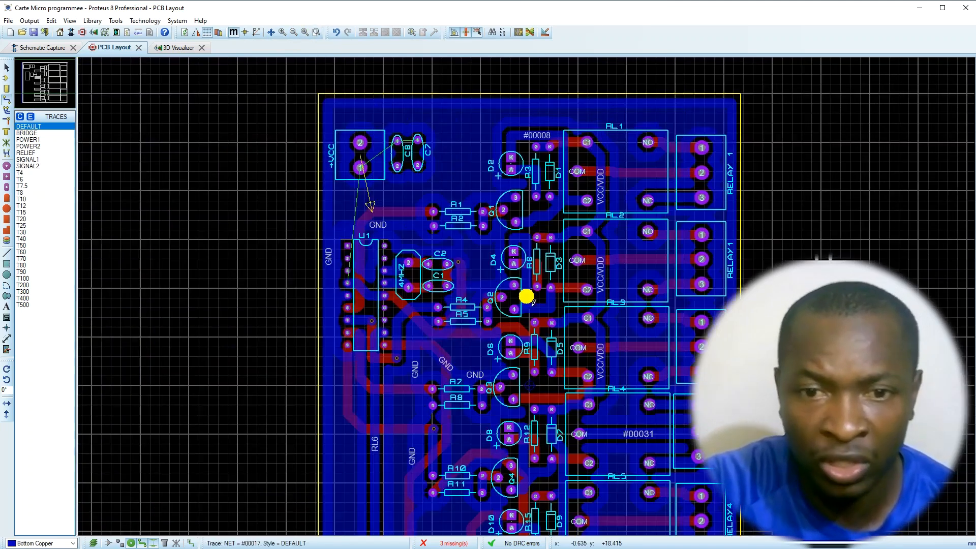
scroll(526, 295, "down", 1)
left_click_drag(526, 296, 492, 225)
left_click(171, 45)
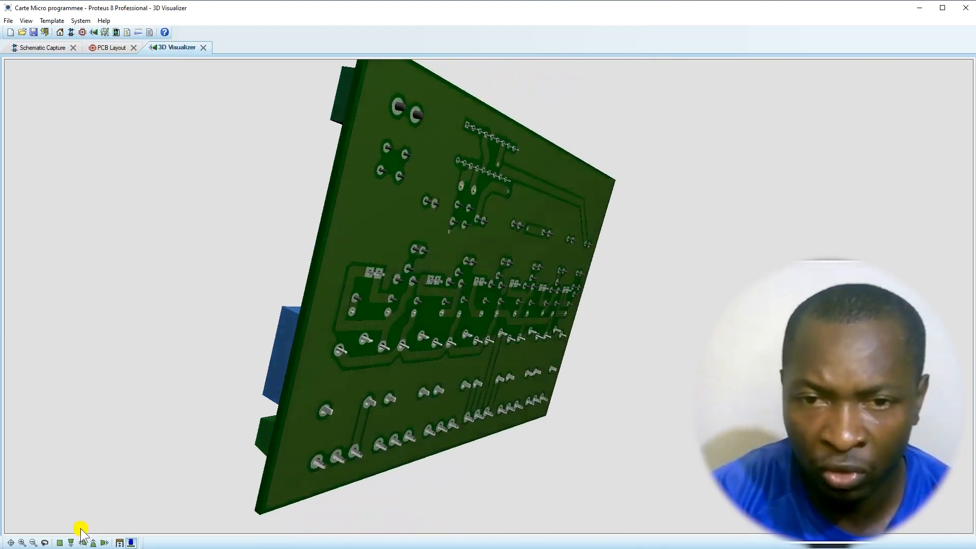
left_click(59, 542)
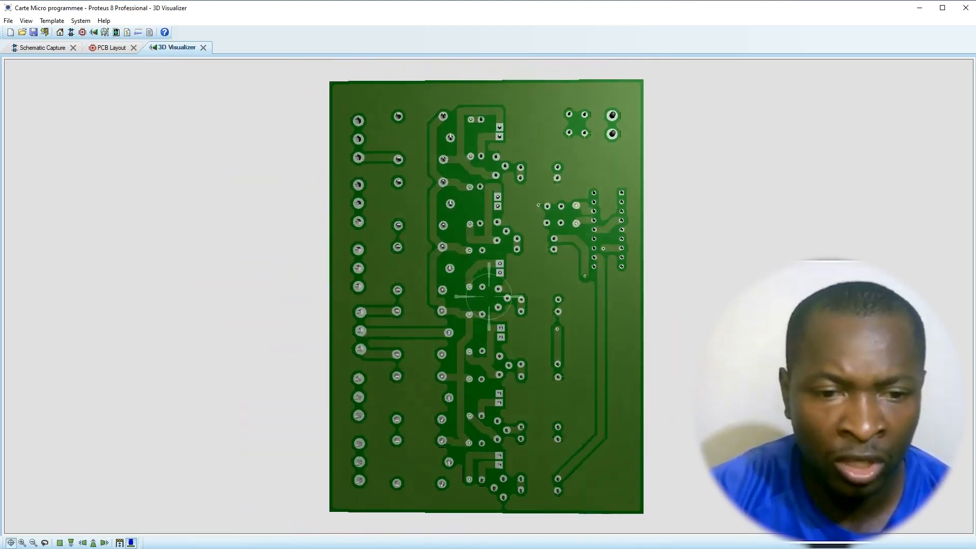